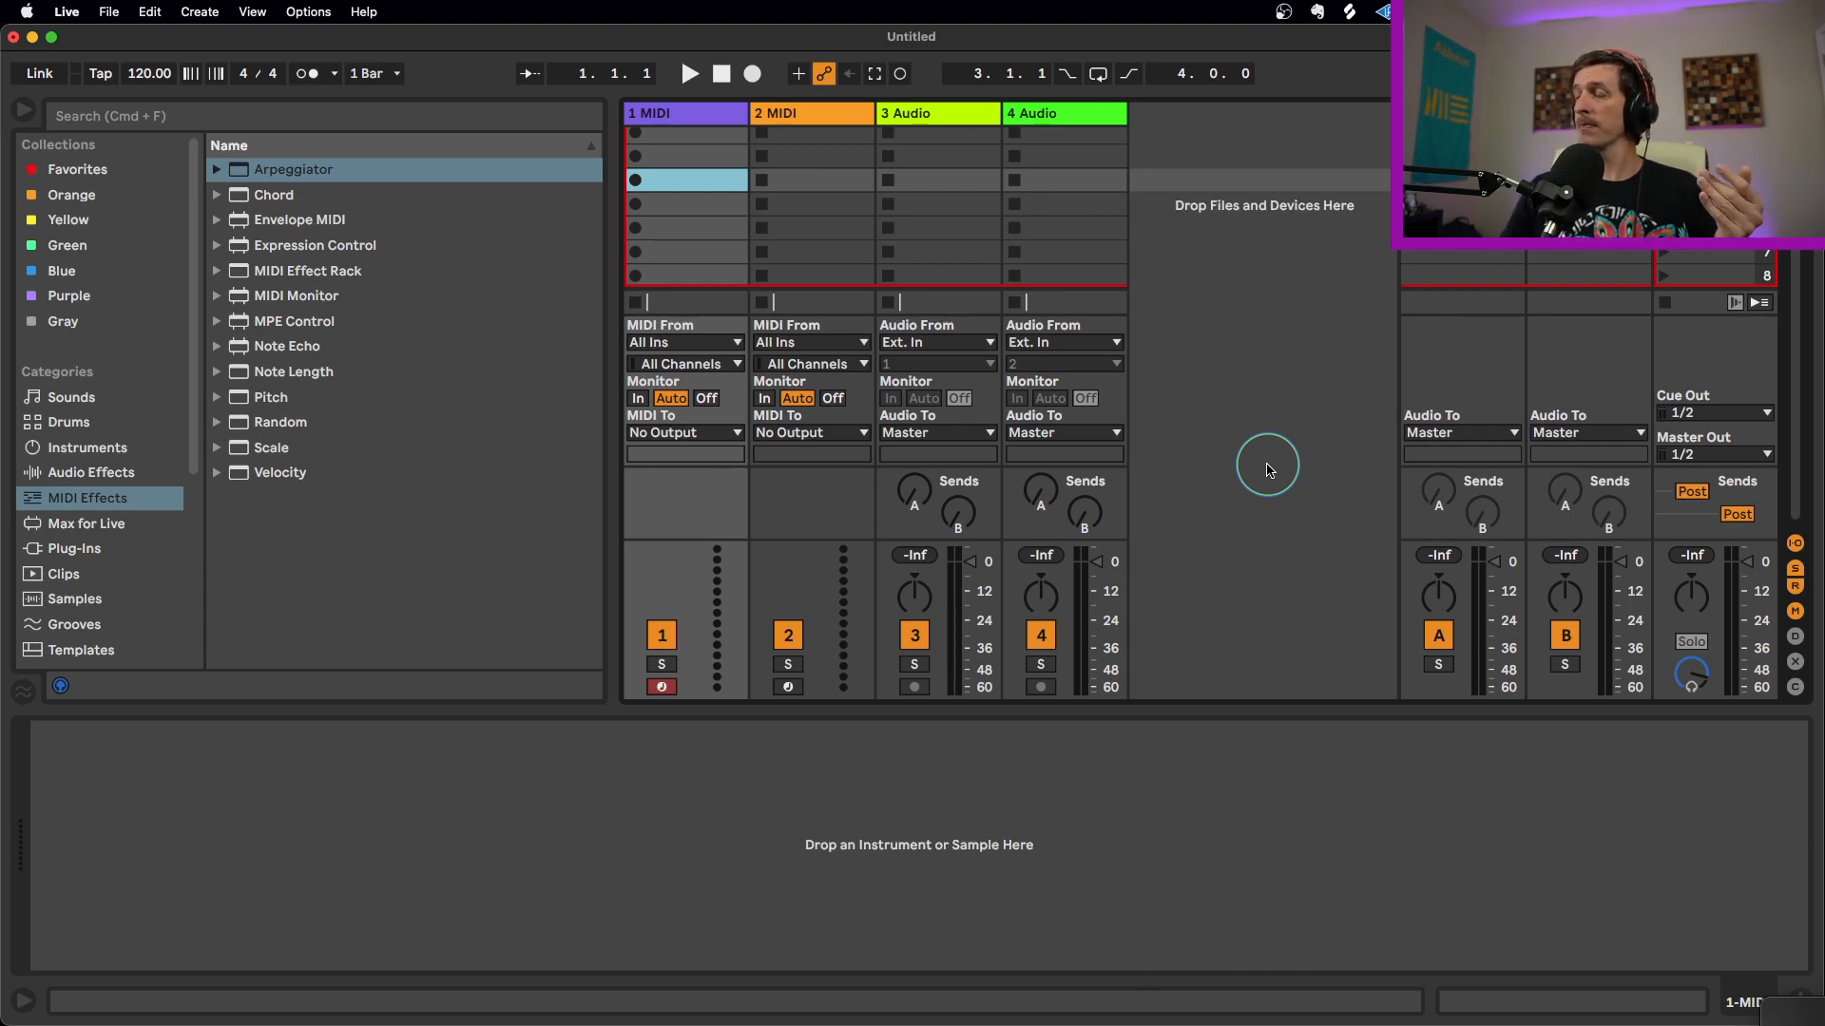
left_click(693, 158)
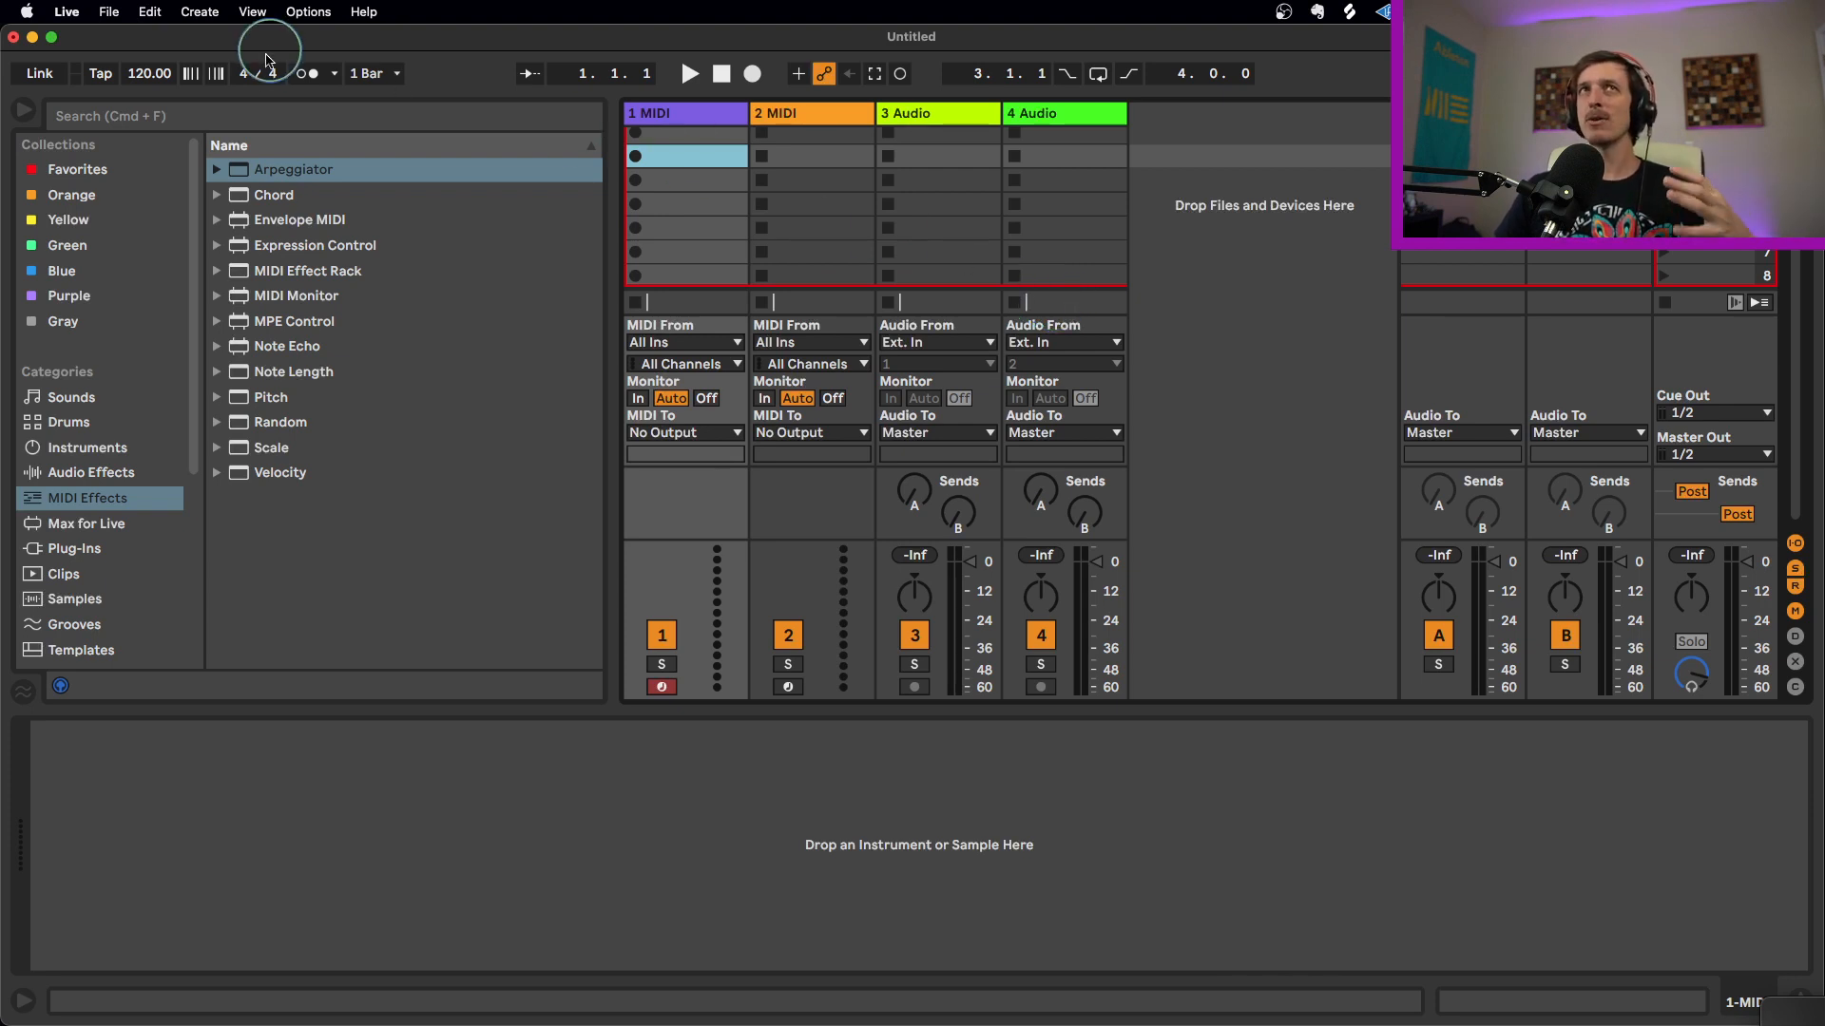
left_click(305, 74)
left_click(305, 81)
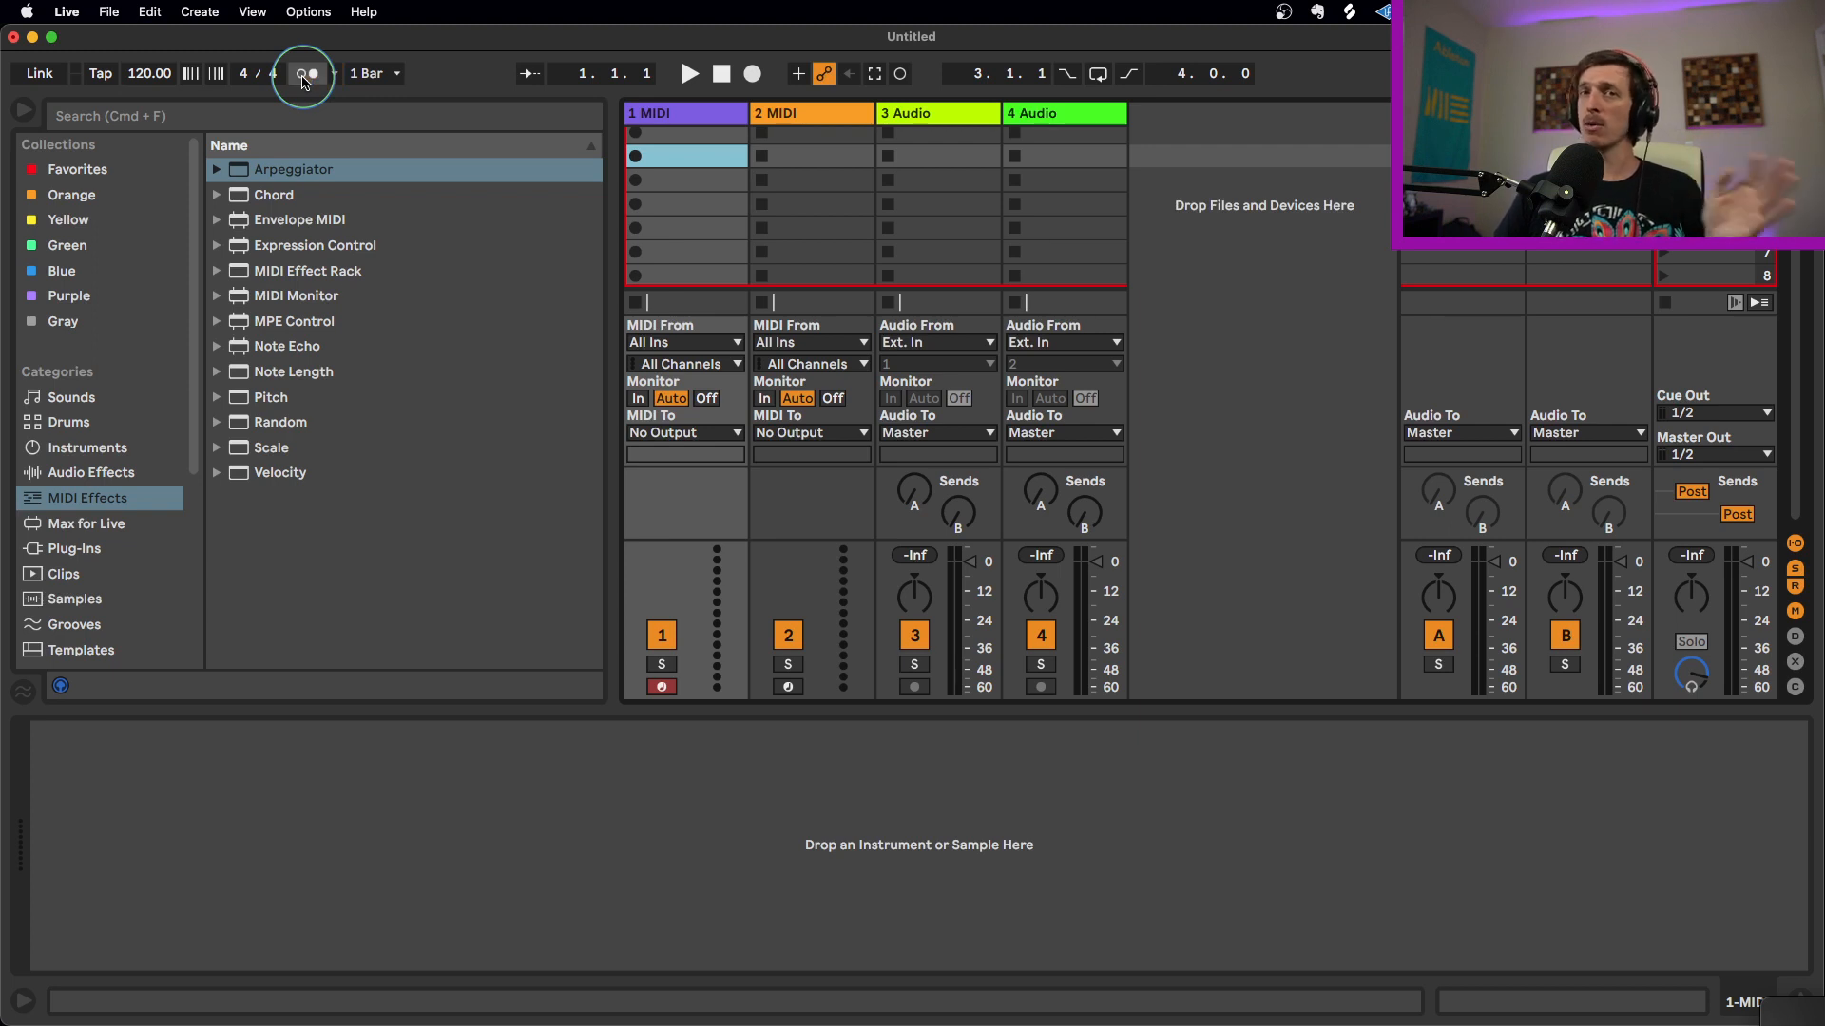
left_click(305, 81)
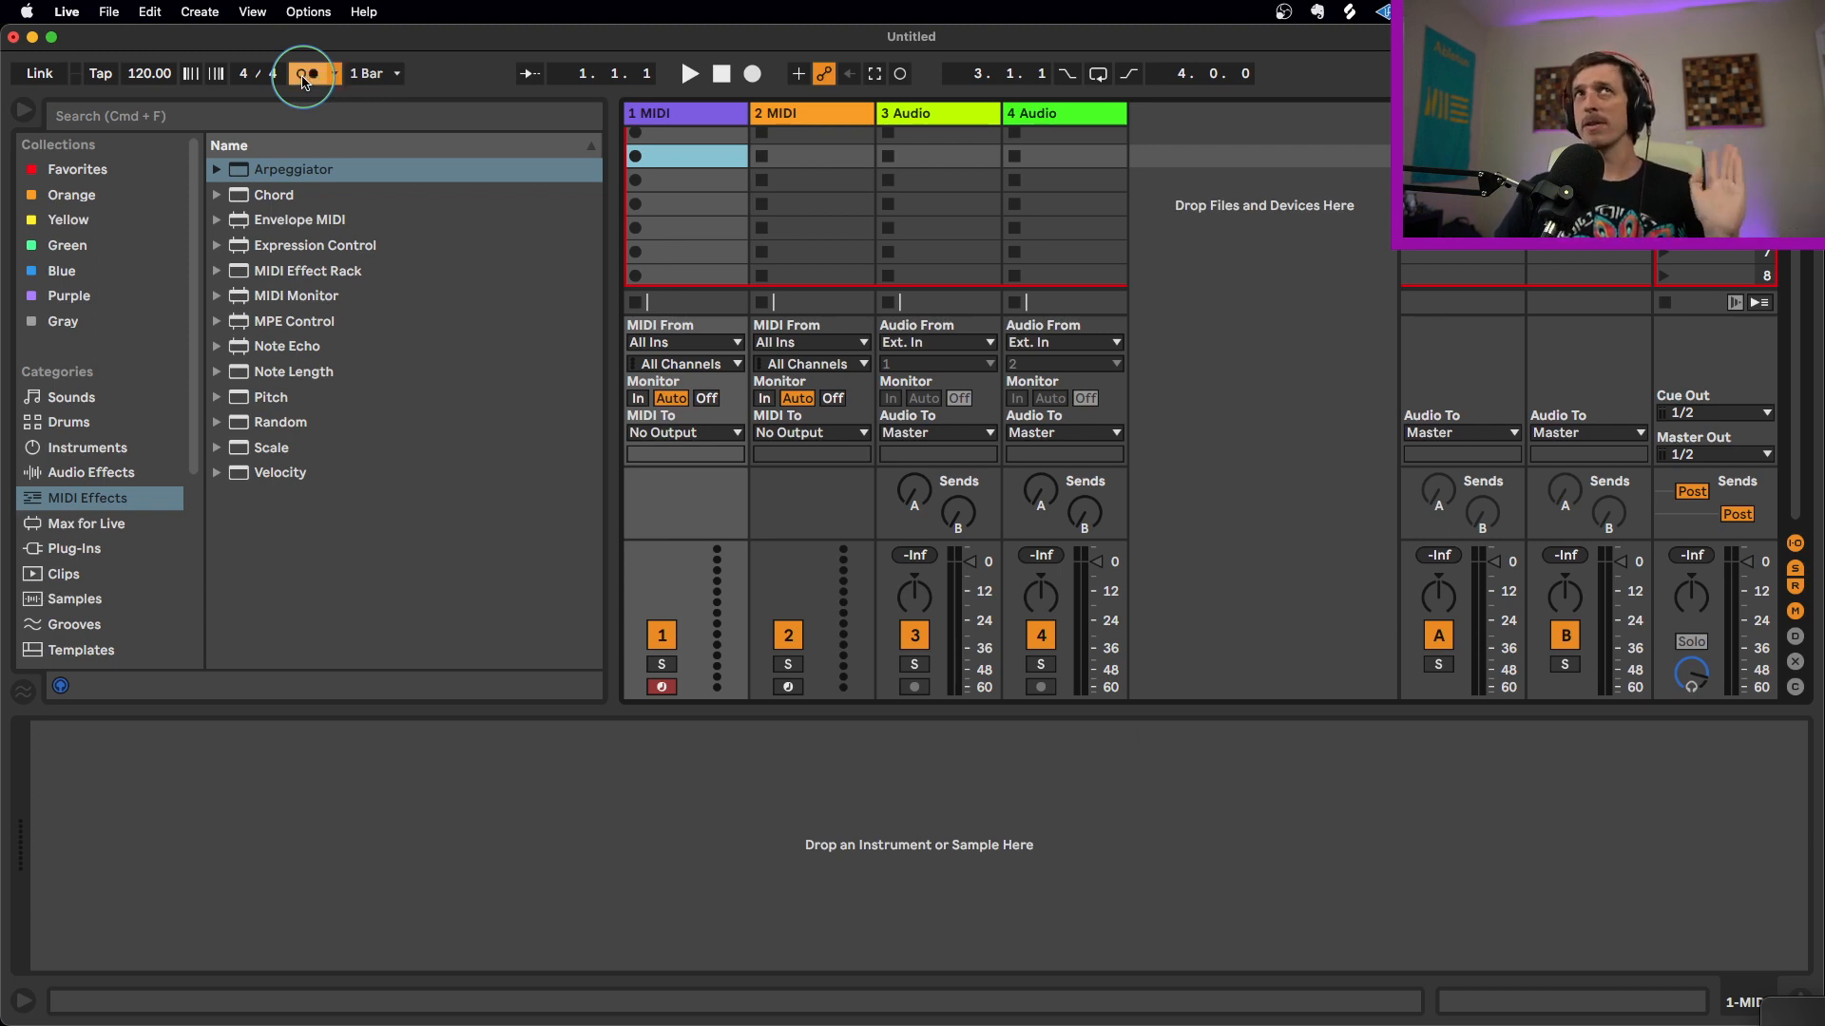
left_click(305, 82)
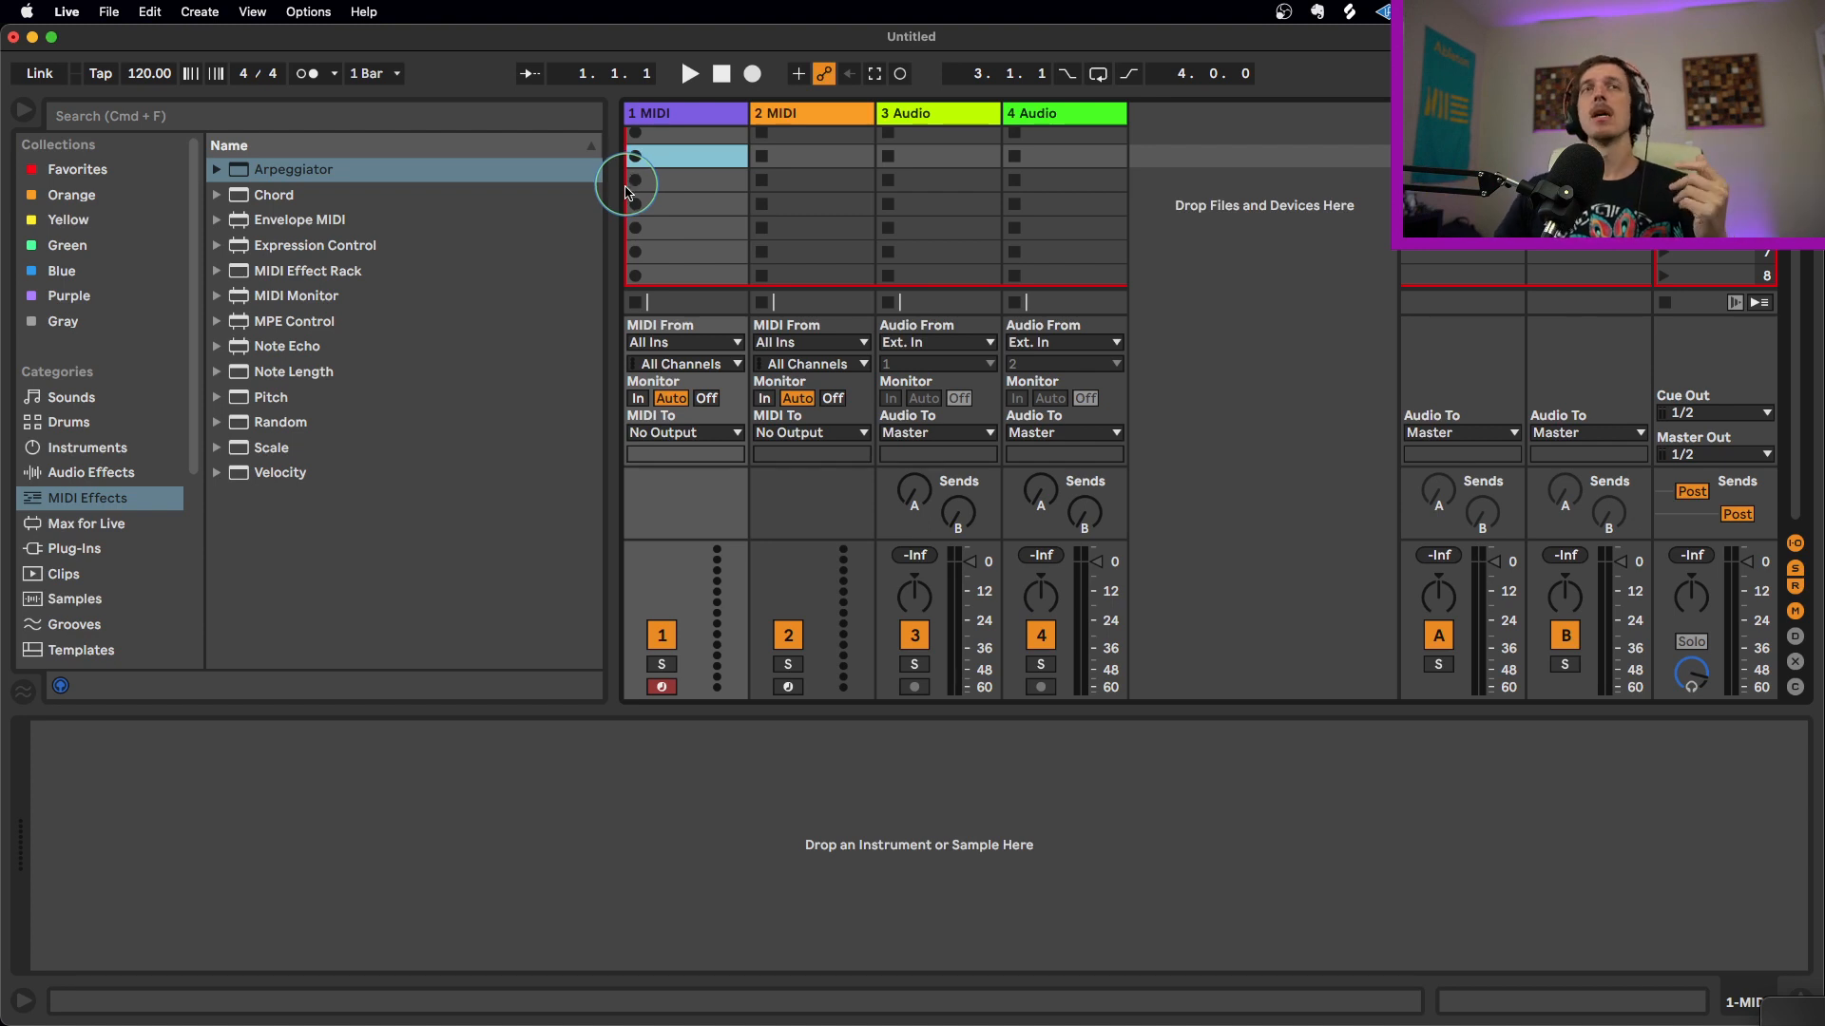
Browse the Drums category and open the installed Packs in the browser
left_click(71, 427)
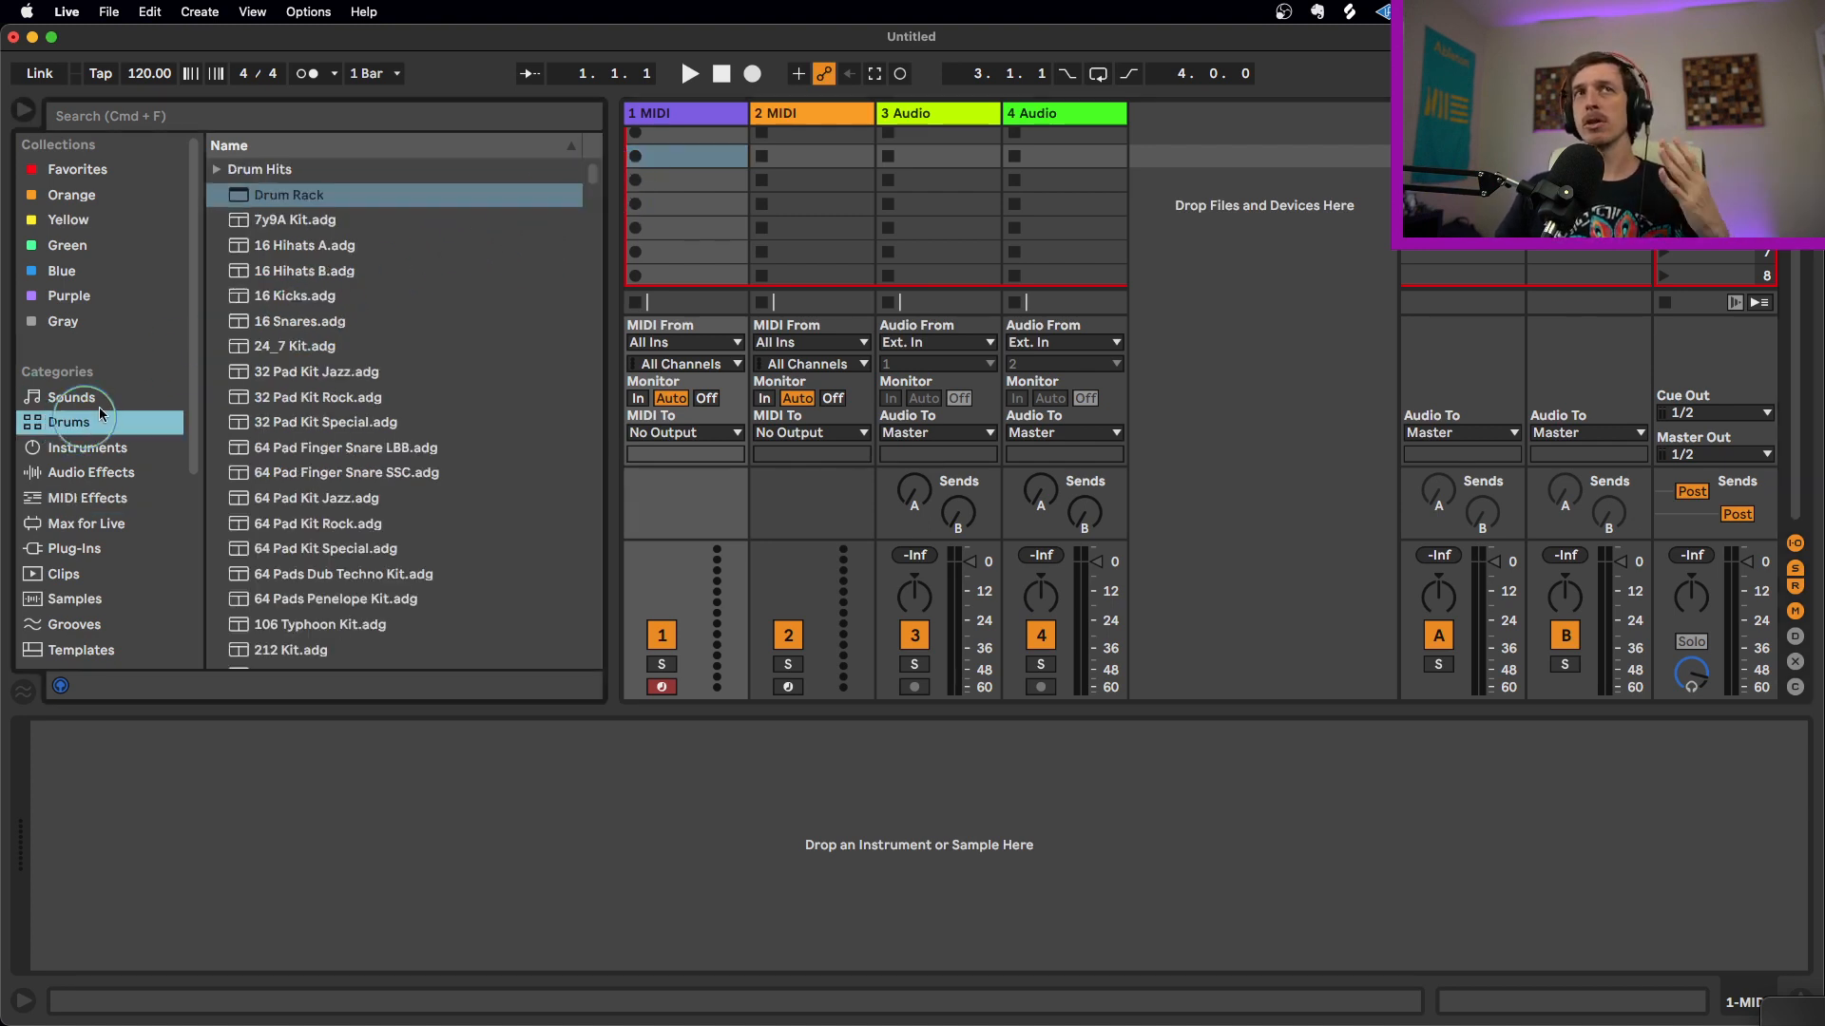
scroll(149, 463, "down", 1)
scroll(149, 464, "down", 3)
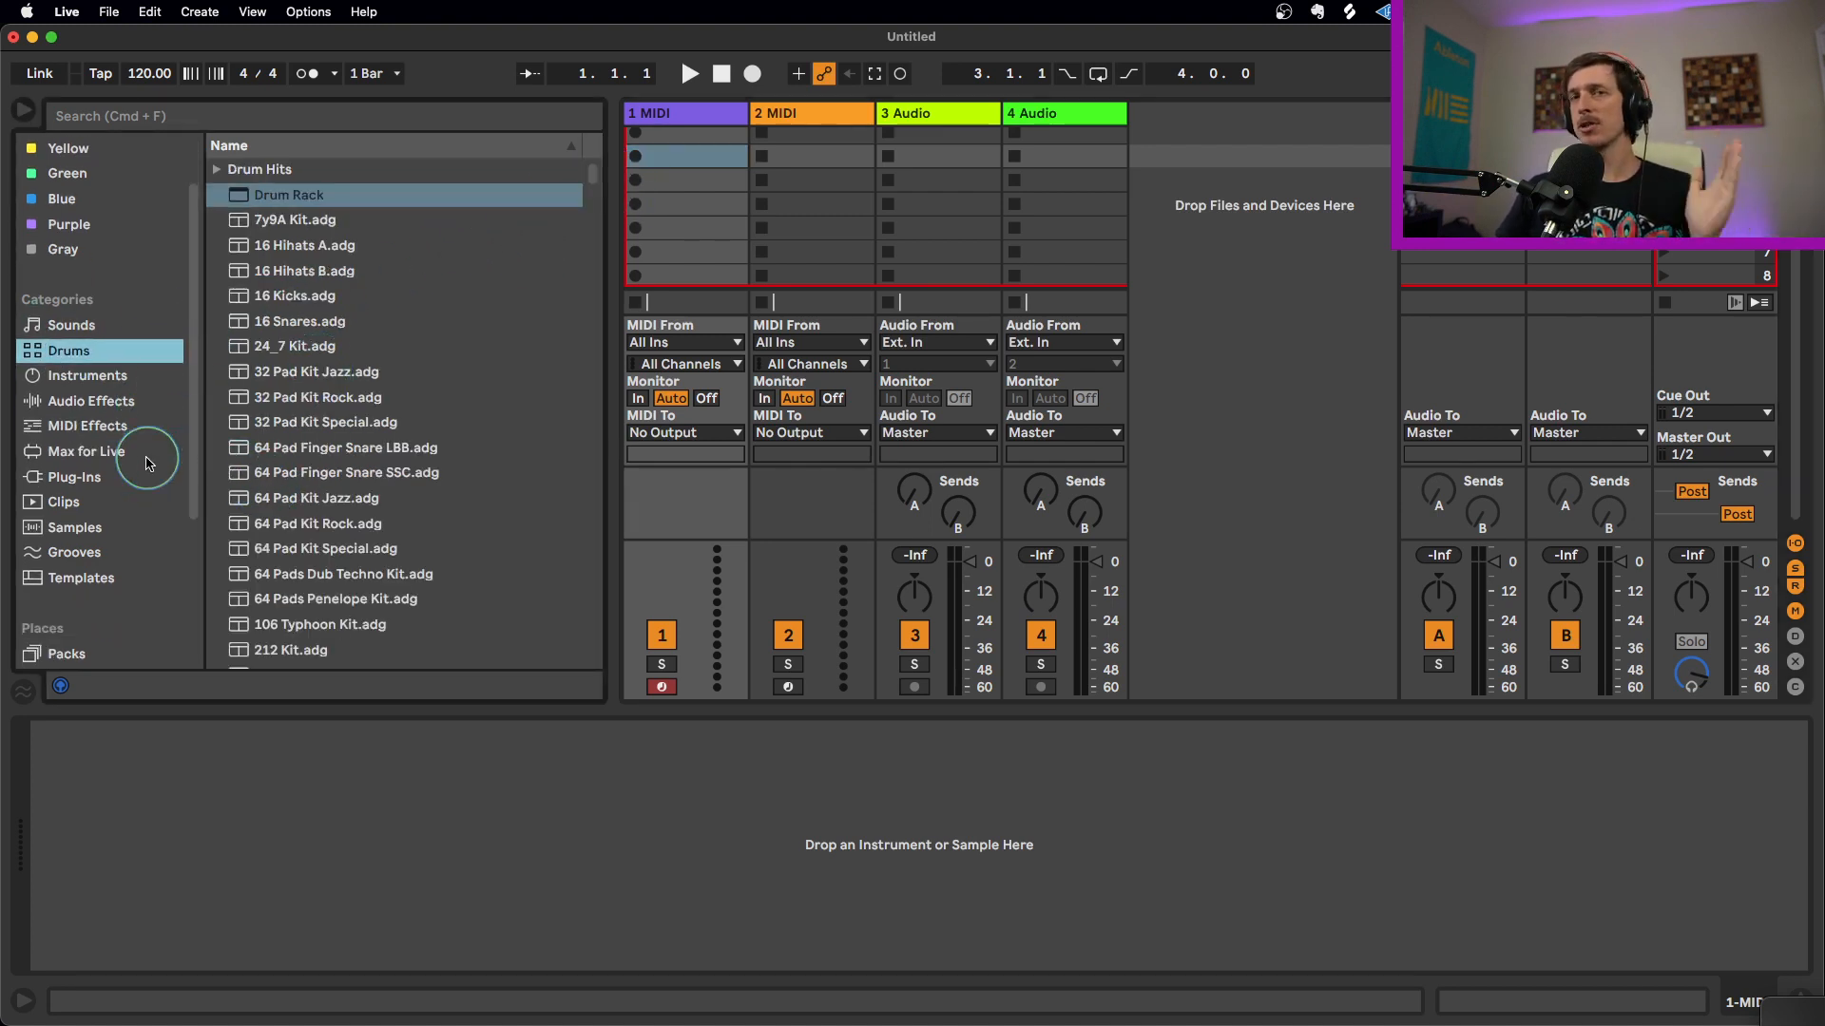
left_click(42, 570)
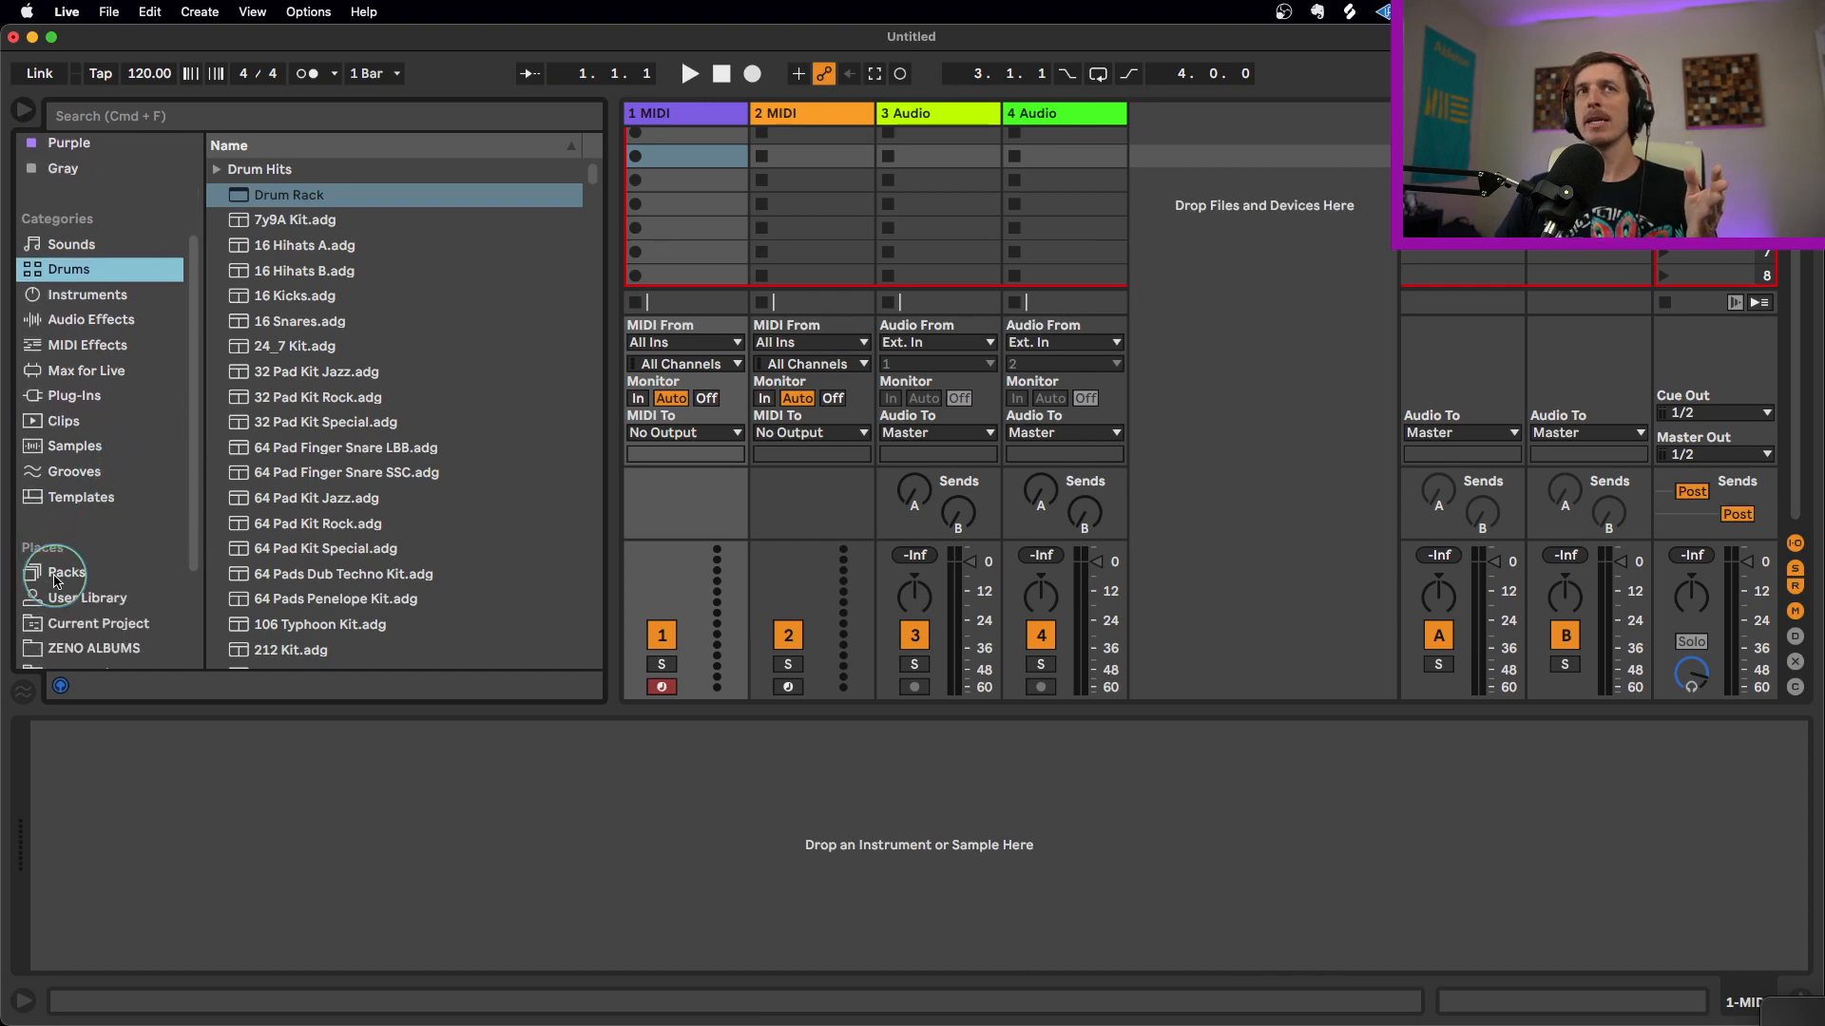
scroll(224, 388, "up", 3)
scroll(224, 387, "up", 2)
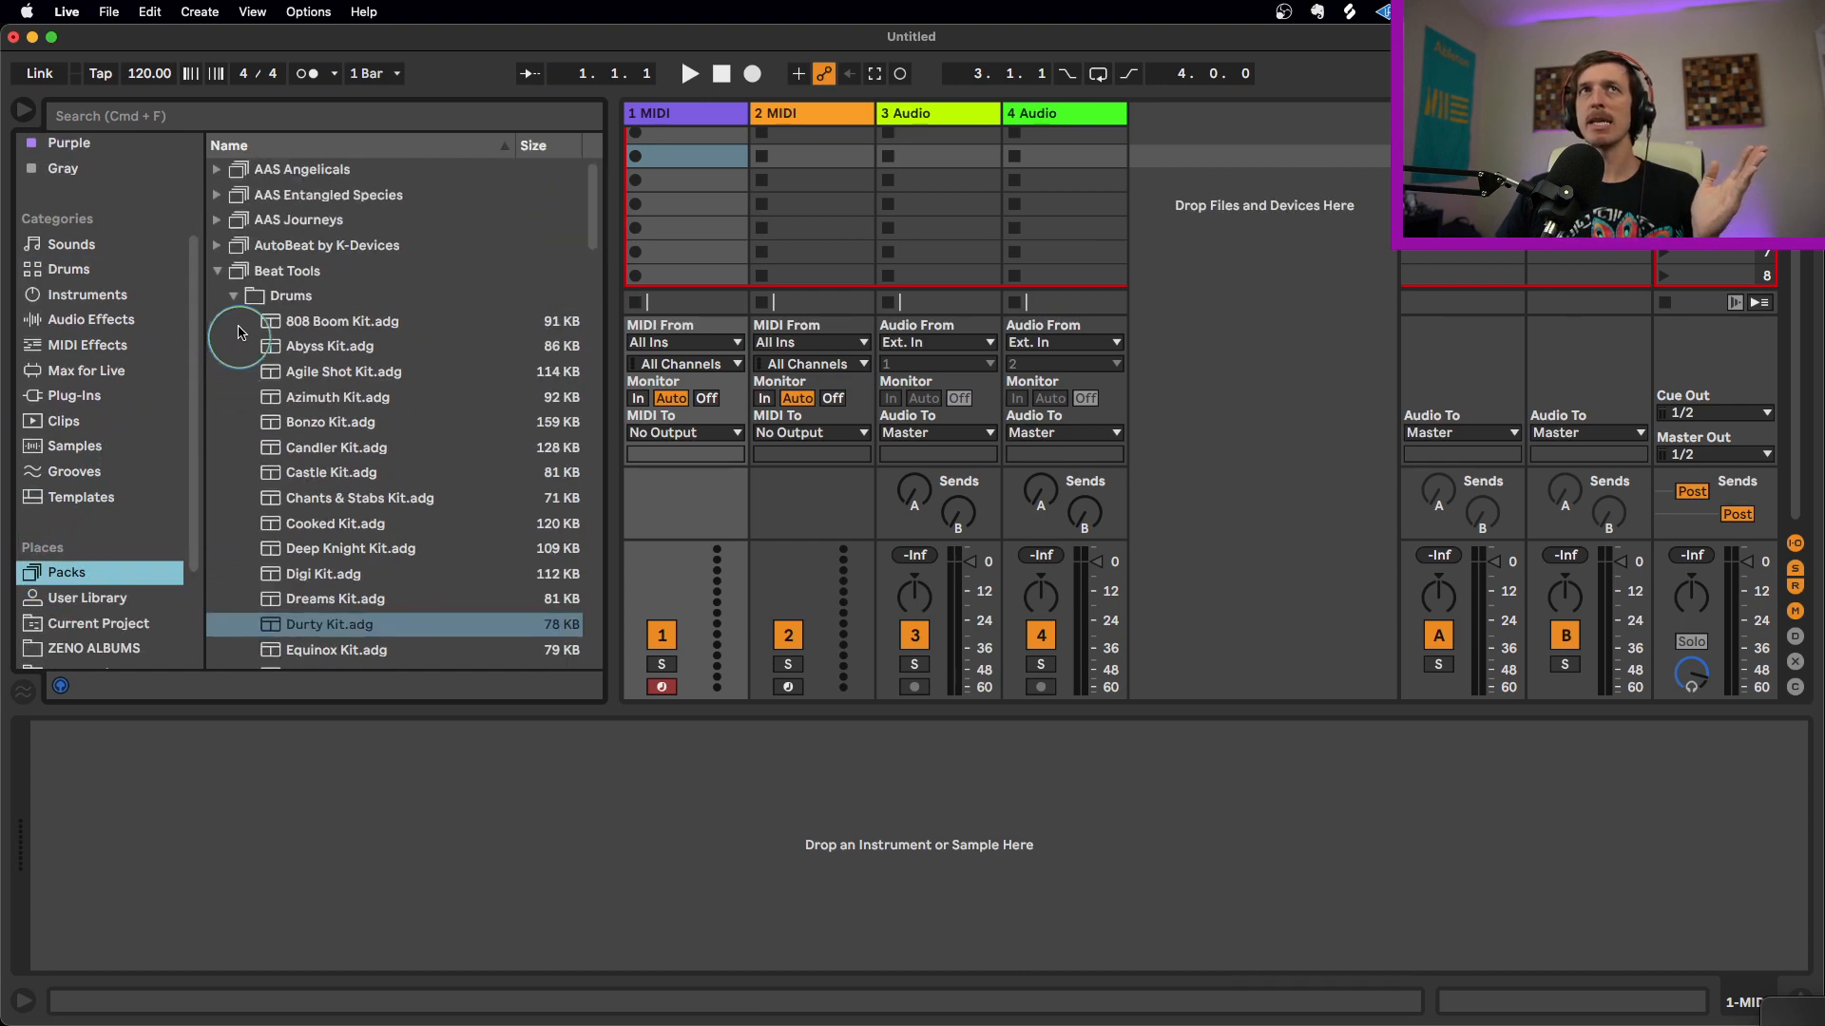
Look through the drum kits in the Drums folder of the Beat Tools pack
left_click(221, 271)
left_click(238, 280)
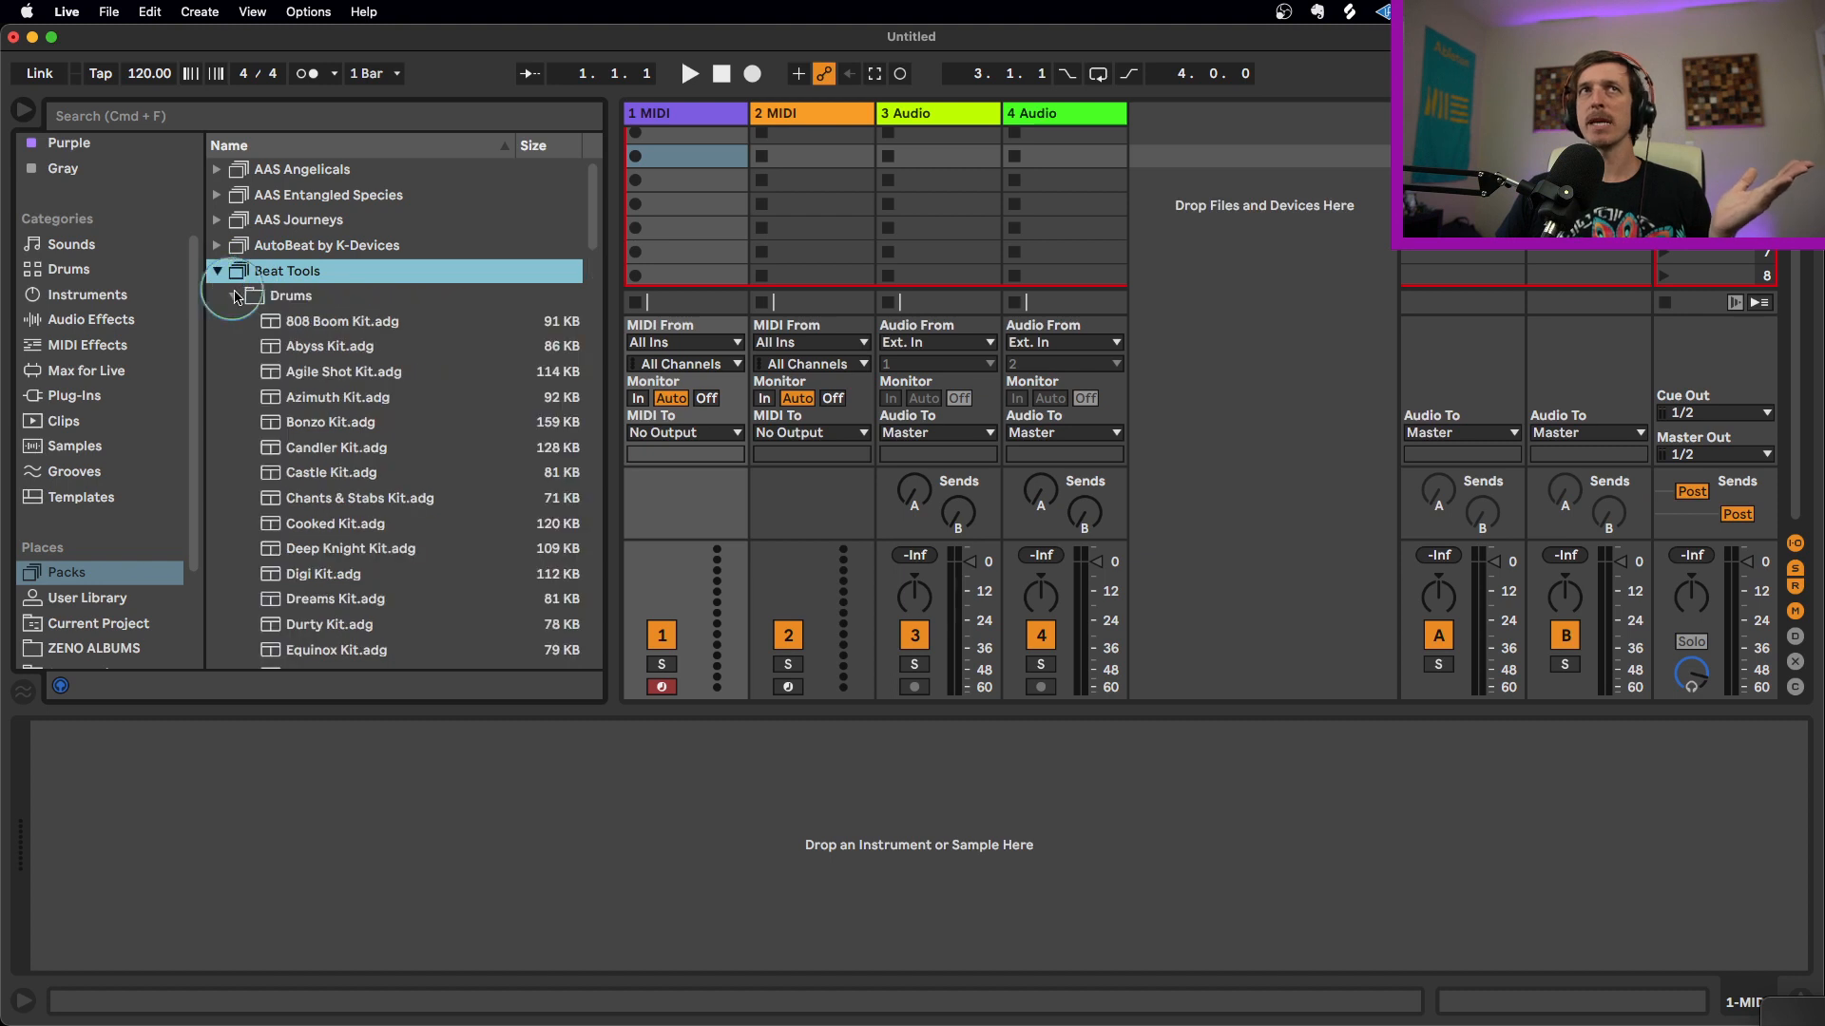
left_click(281, 298)
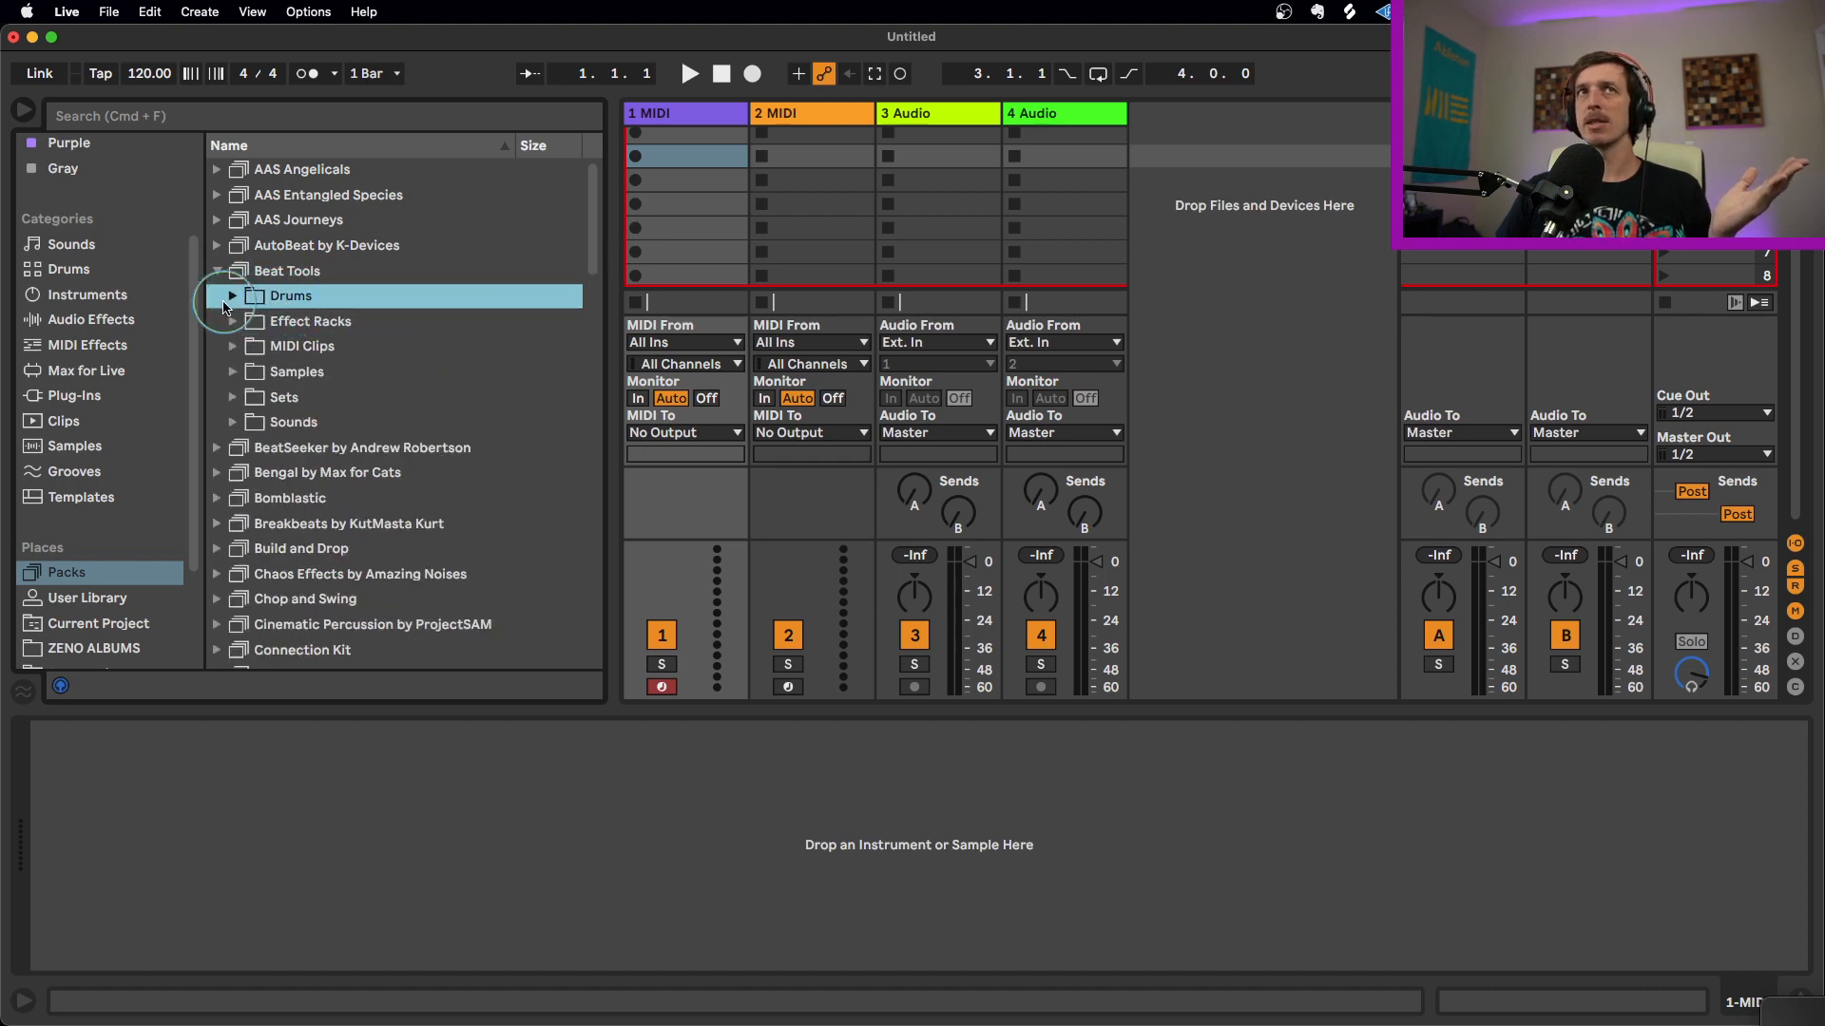
left_click(282, 301)
scroll(418, 380, "down", 3)
scroll(419, 381, "down", 3)
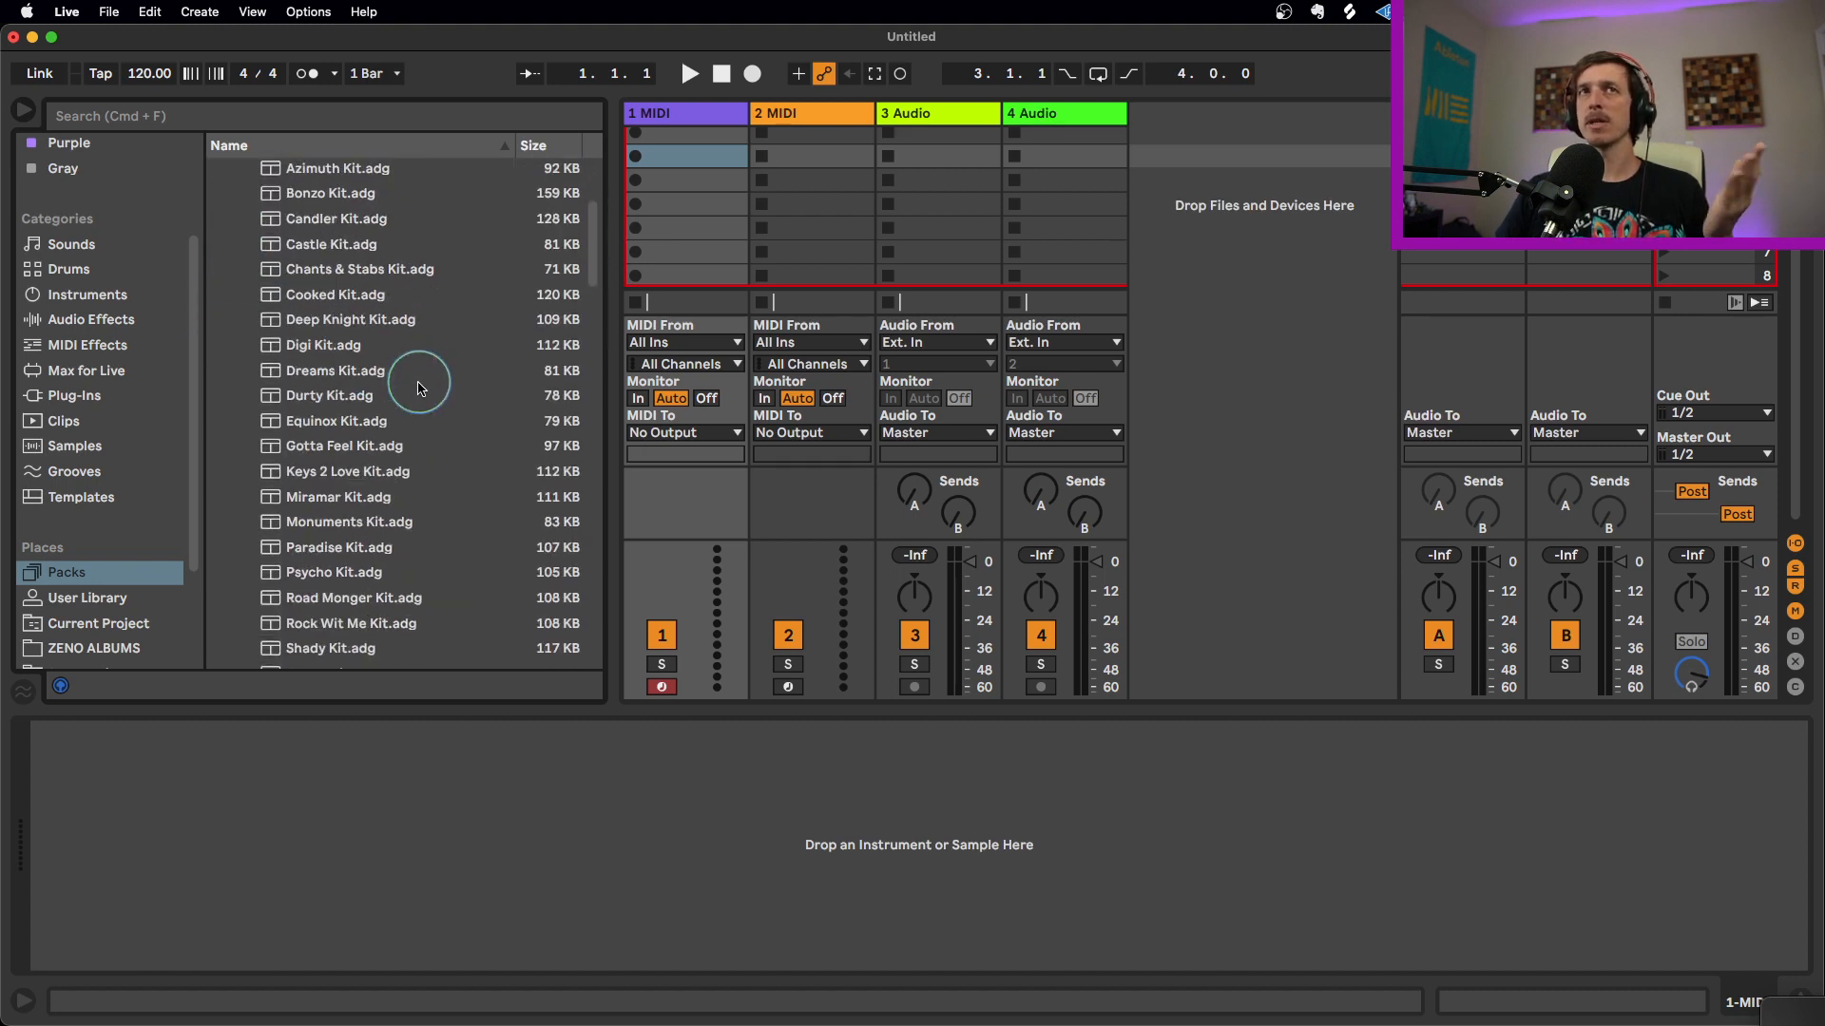
scroll(416, 395, "up", 4)
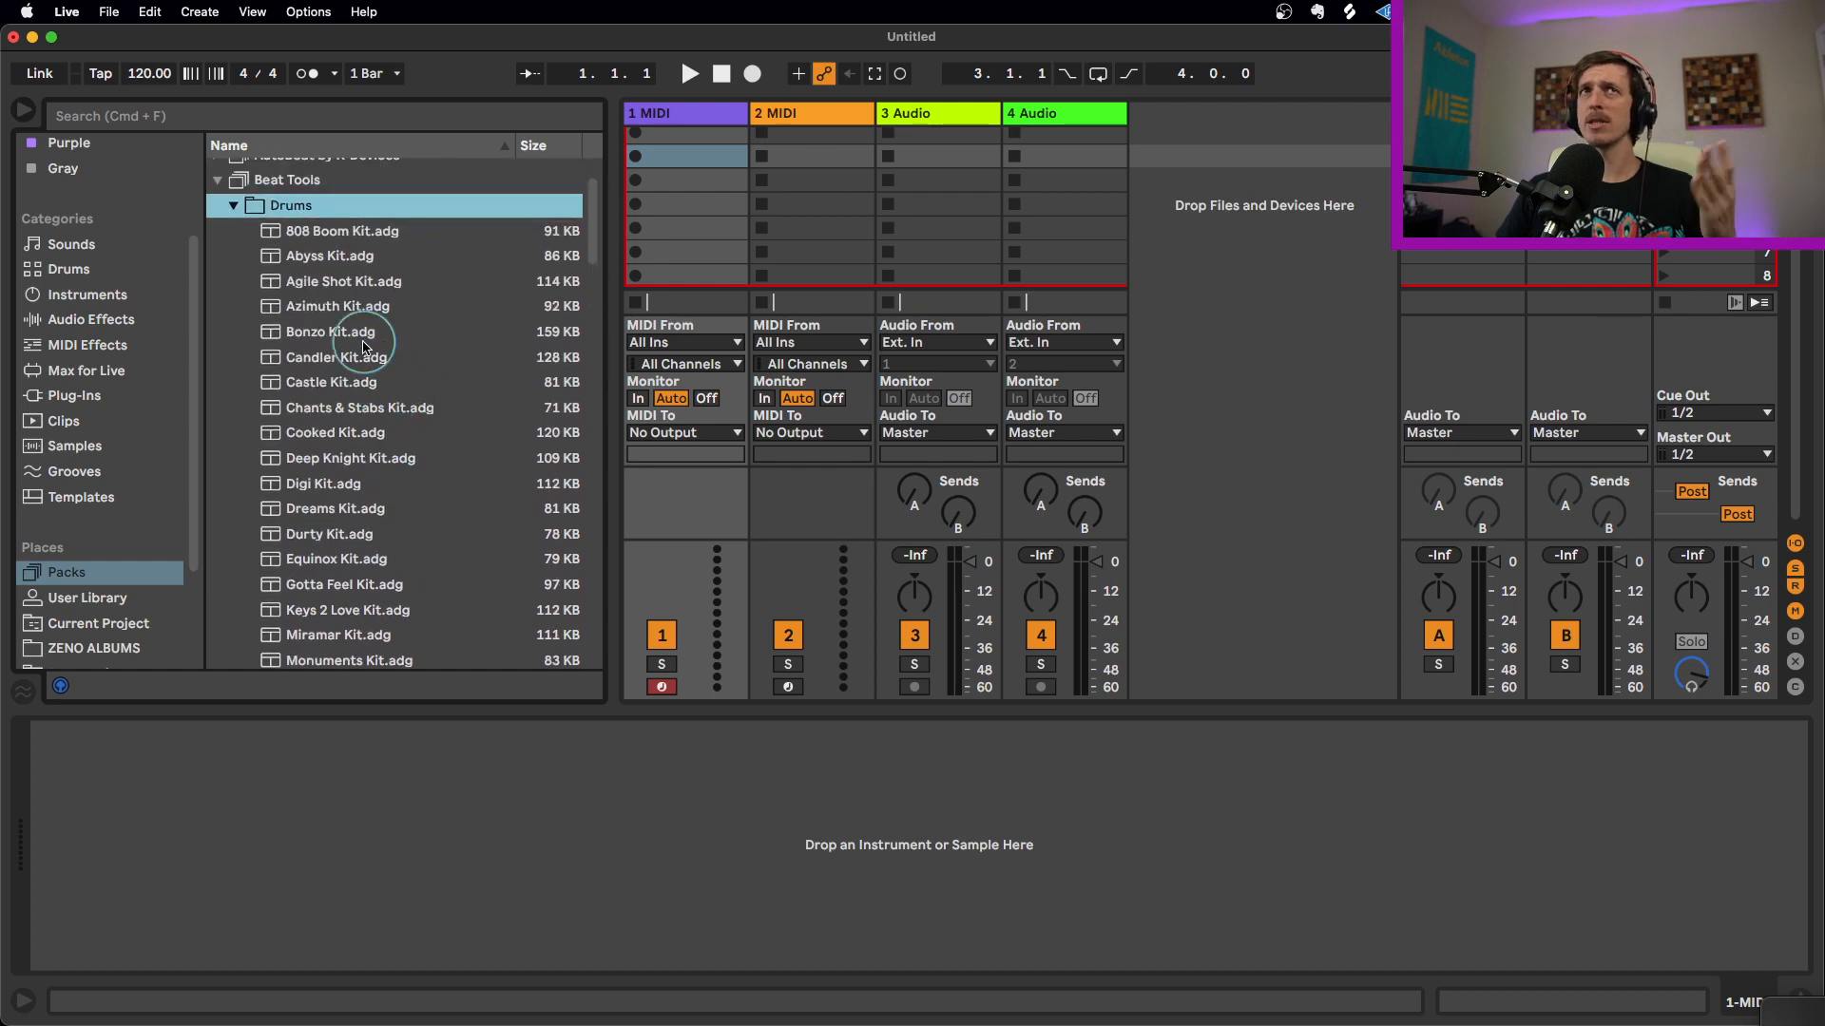
Preview the Azimuth, Equinox and Durty kits and load Durty Kit onto the first MIDI track
left_click(352, 314)
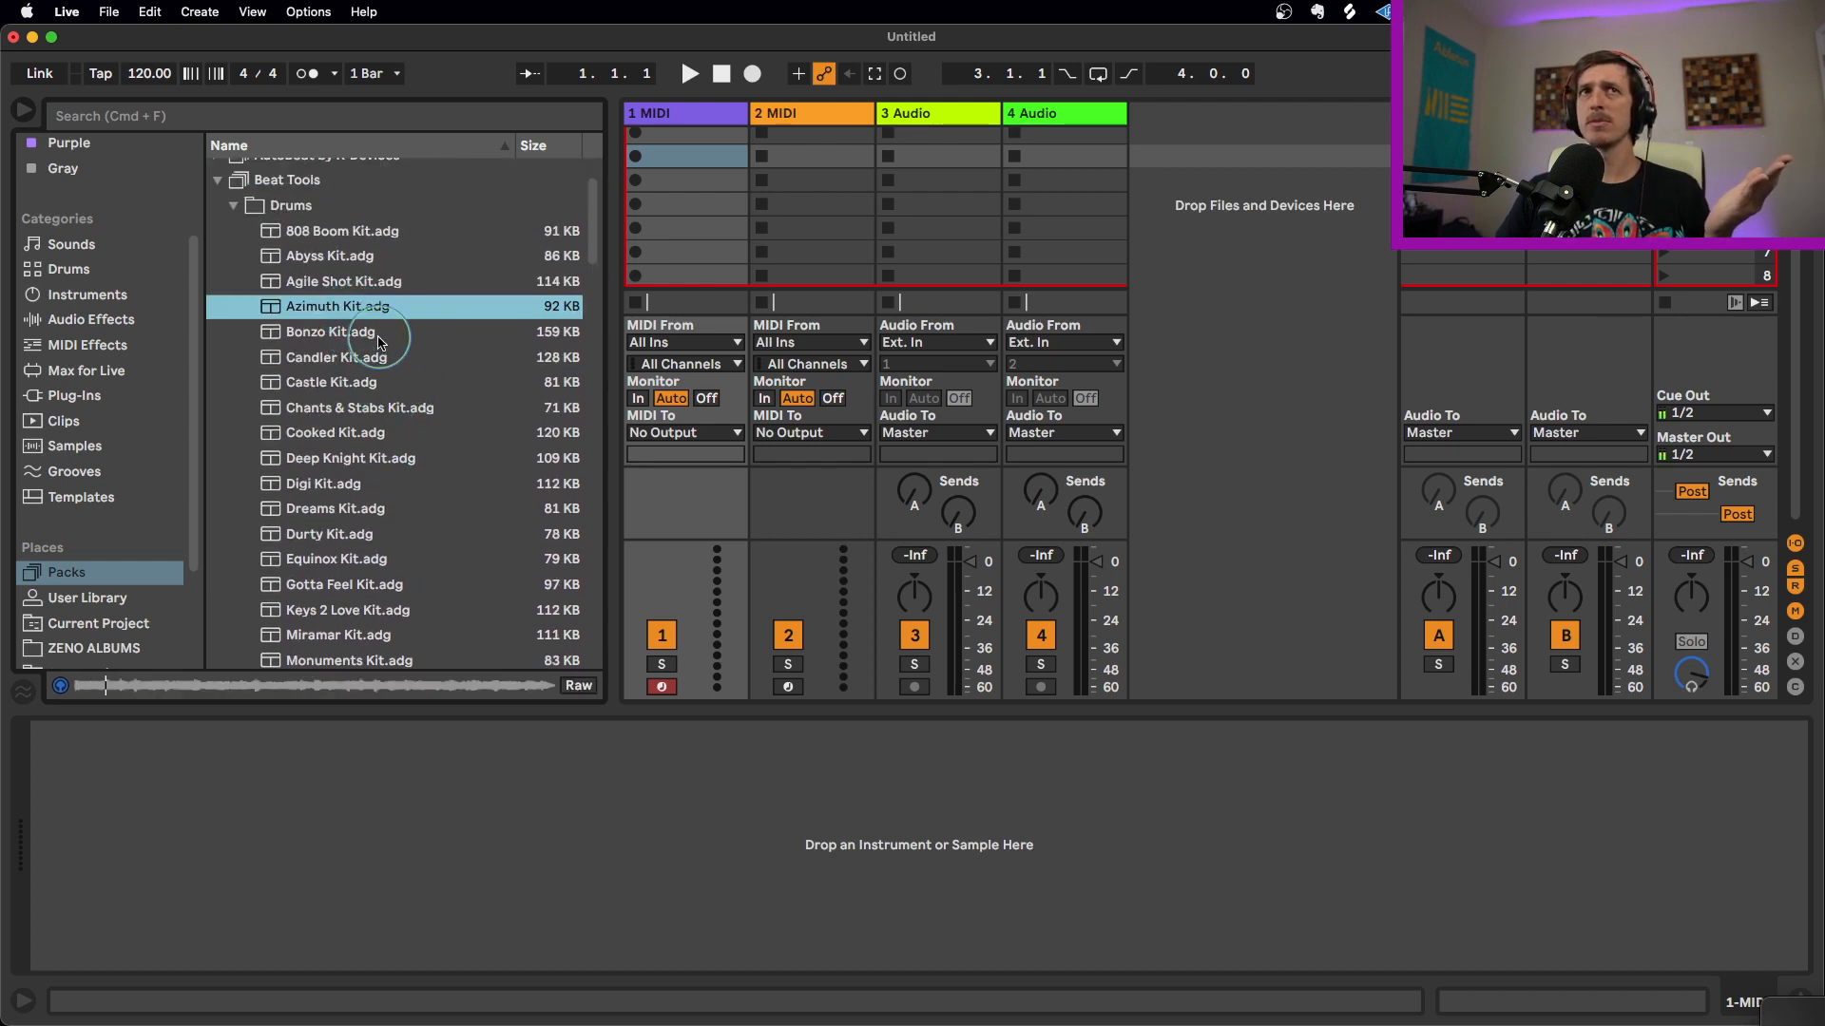
left_click(349, 557)
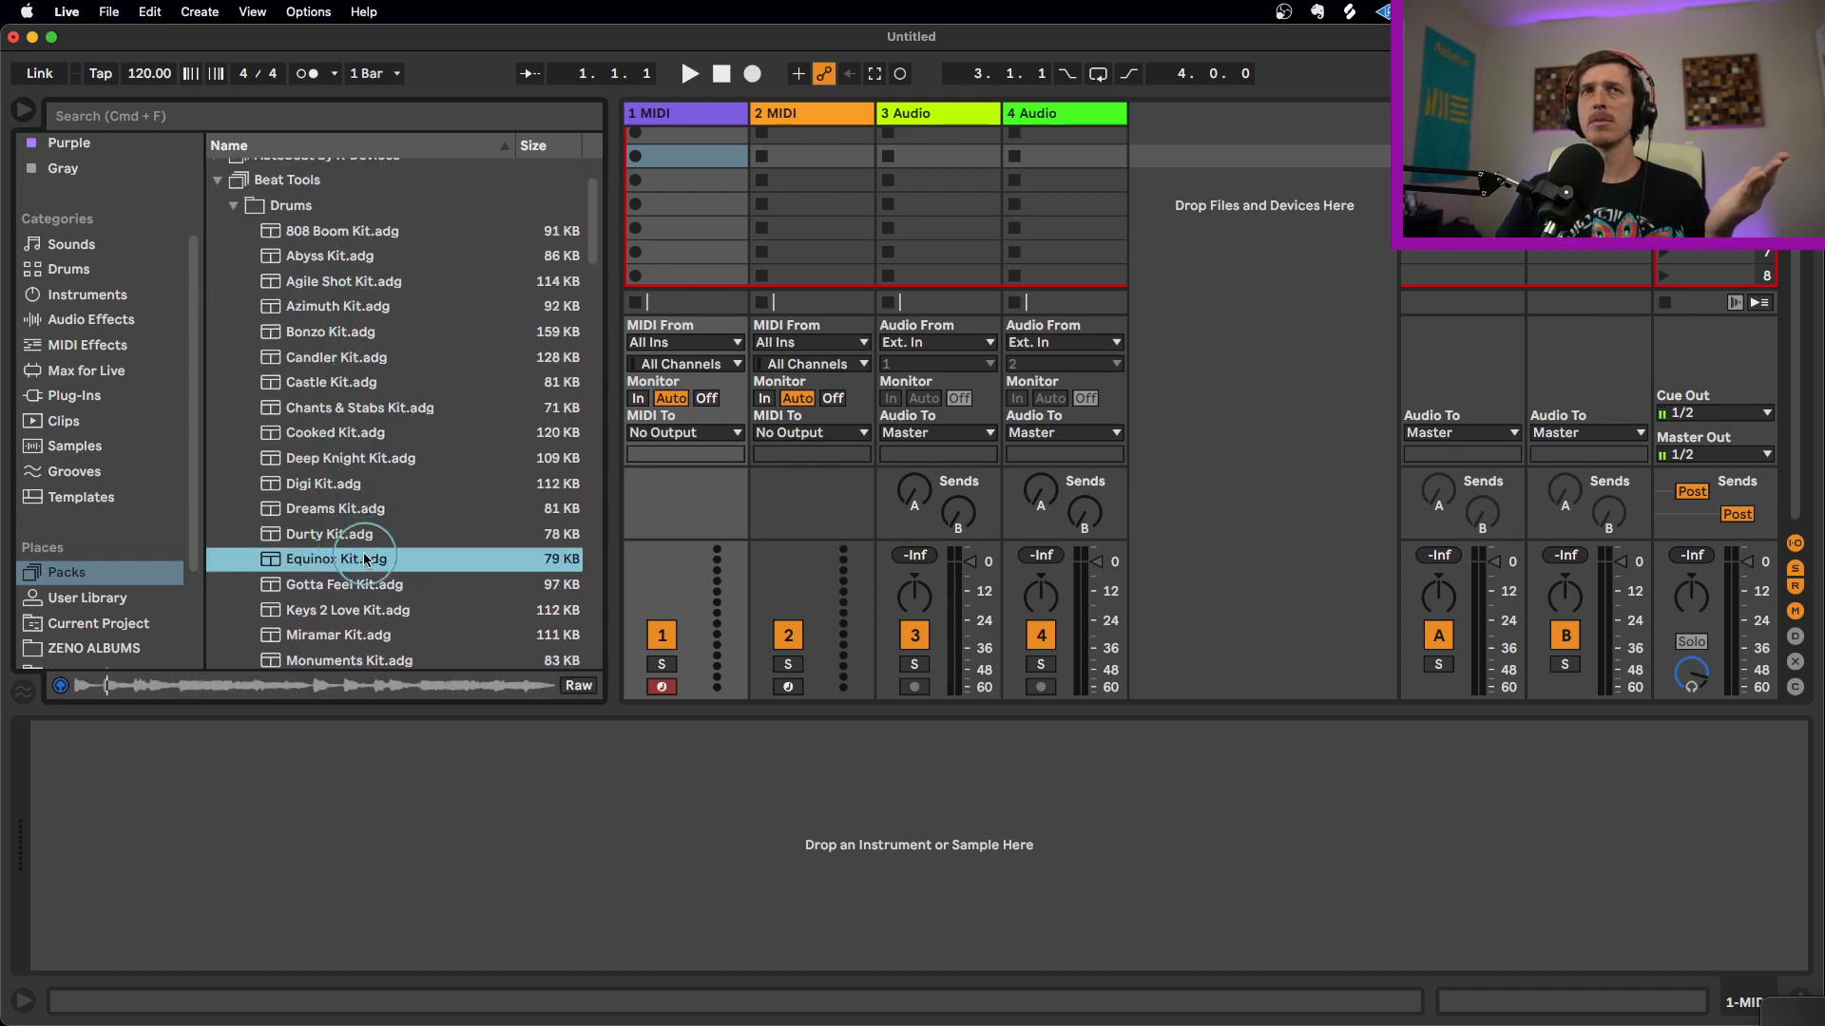
left_click(348, 538)
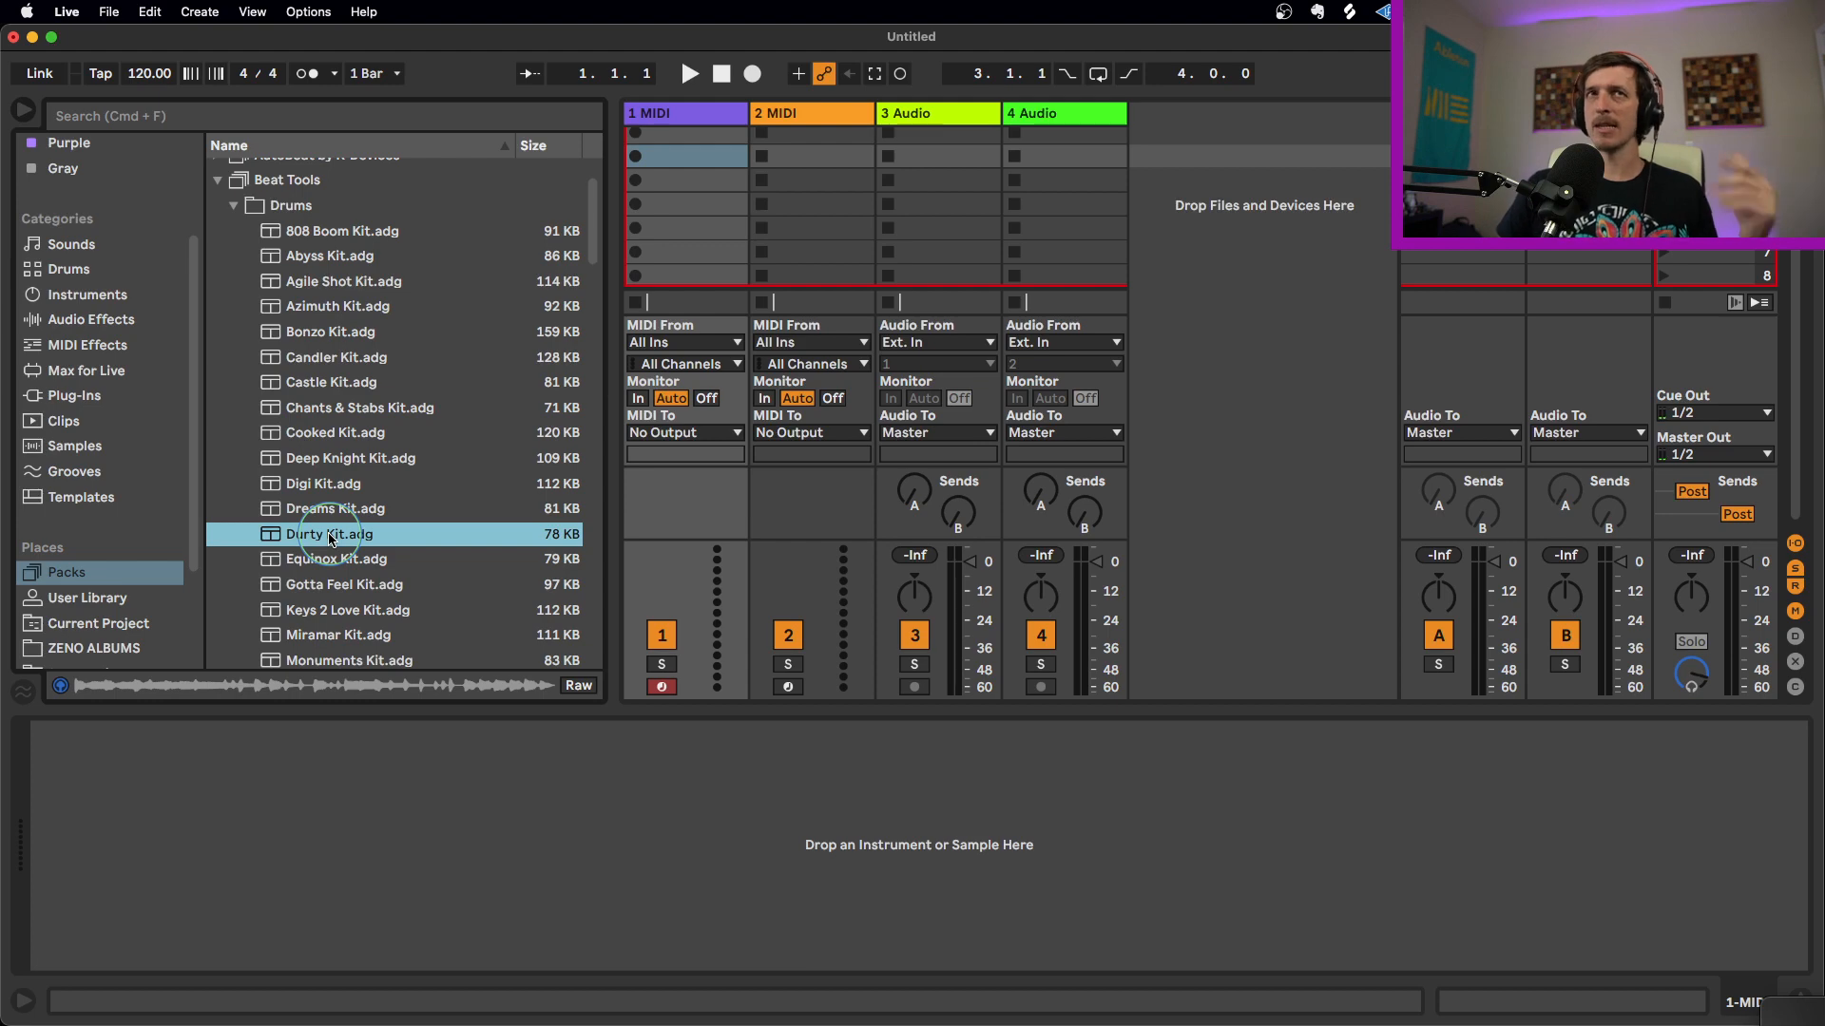
left_click_drag(329, 539, 667, 224)
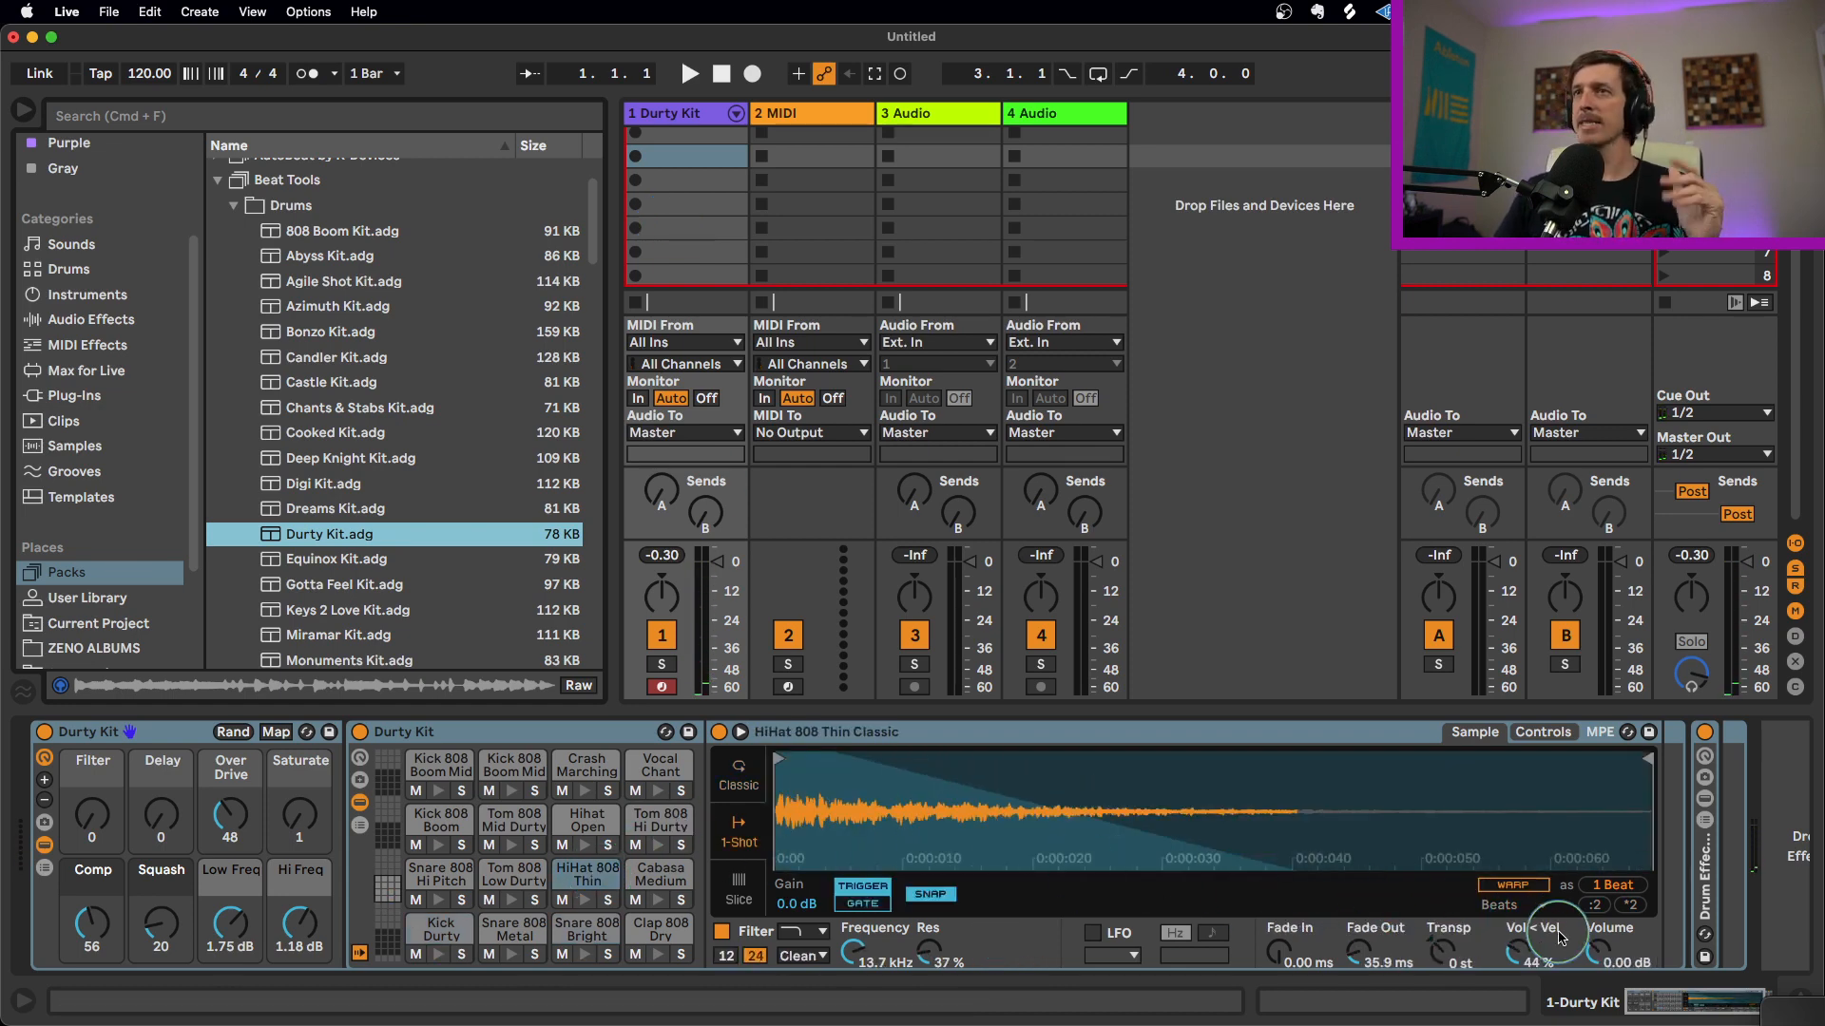
Lower the HiHat 808 Thin Classic volume to -13.1 dB and adjust the Snare 808 Bright Fast volume
left_click_drag(1597, 950, 1597, 985)
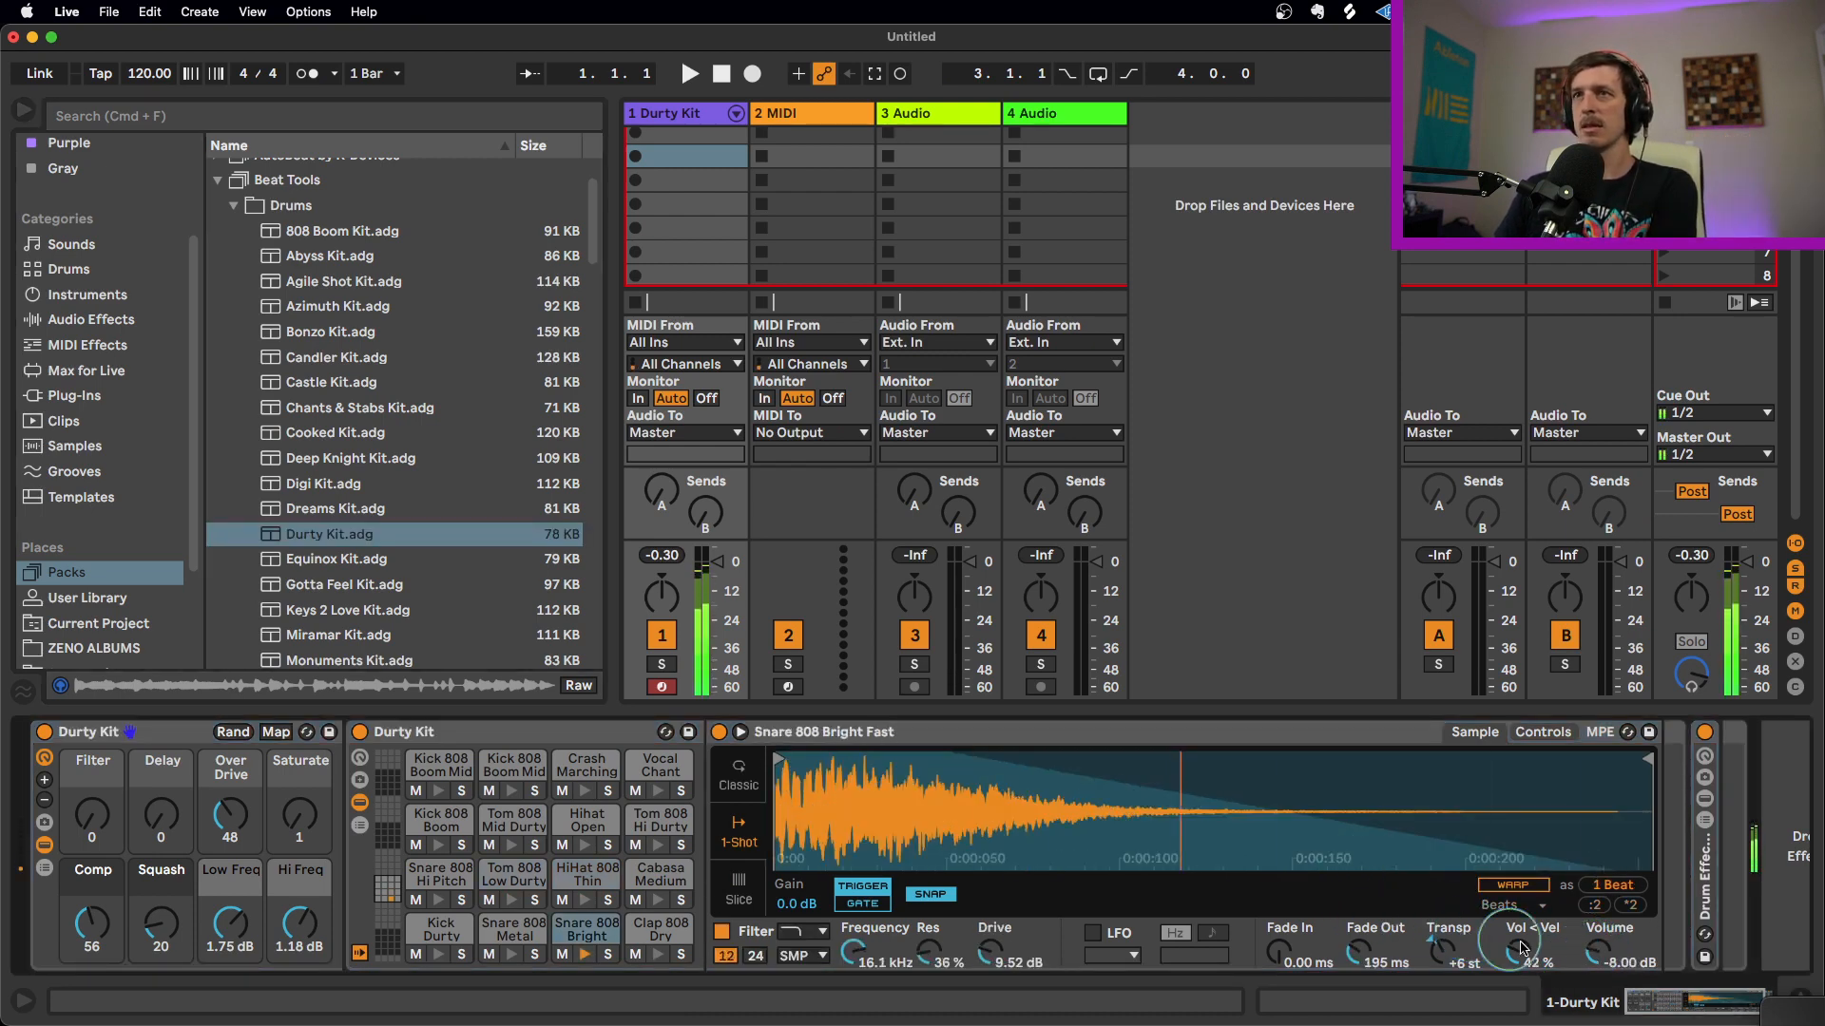
left_click_drag(1598, 947, 1512, 962)
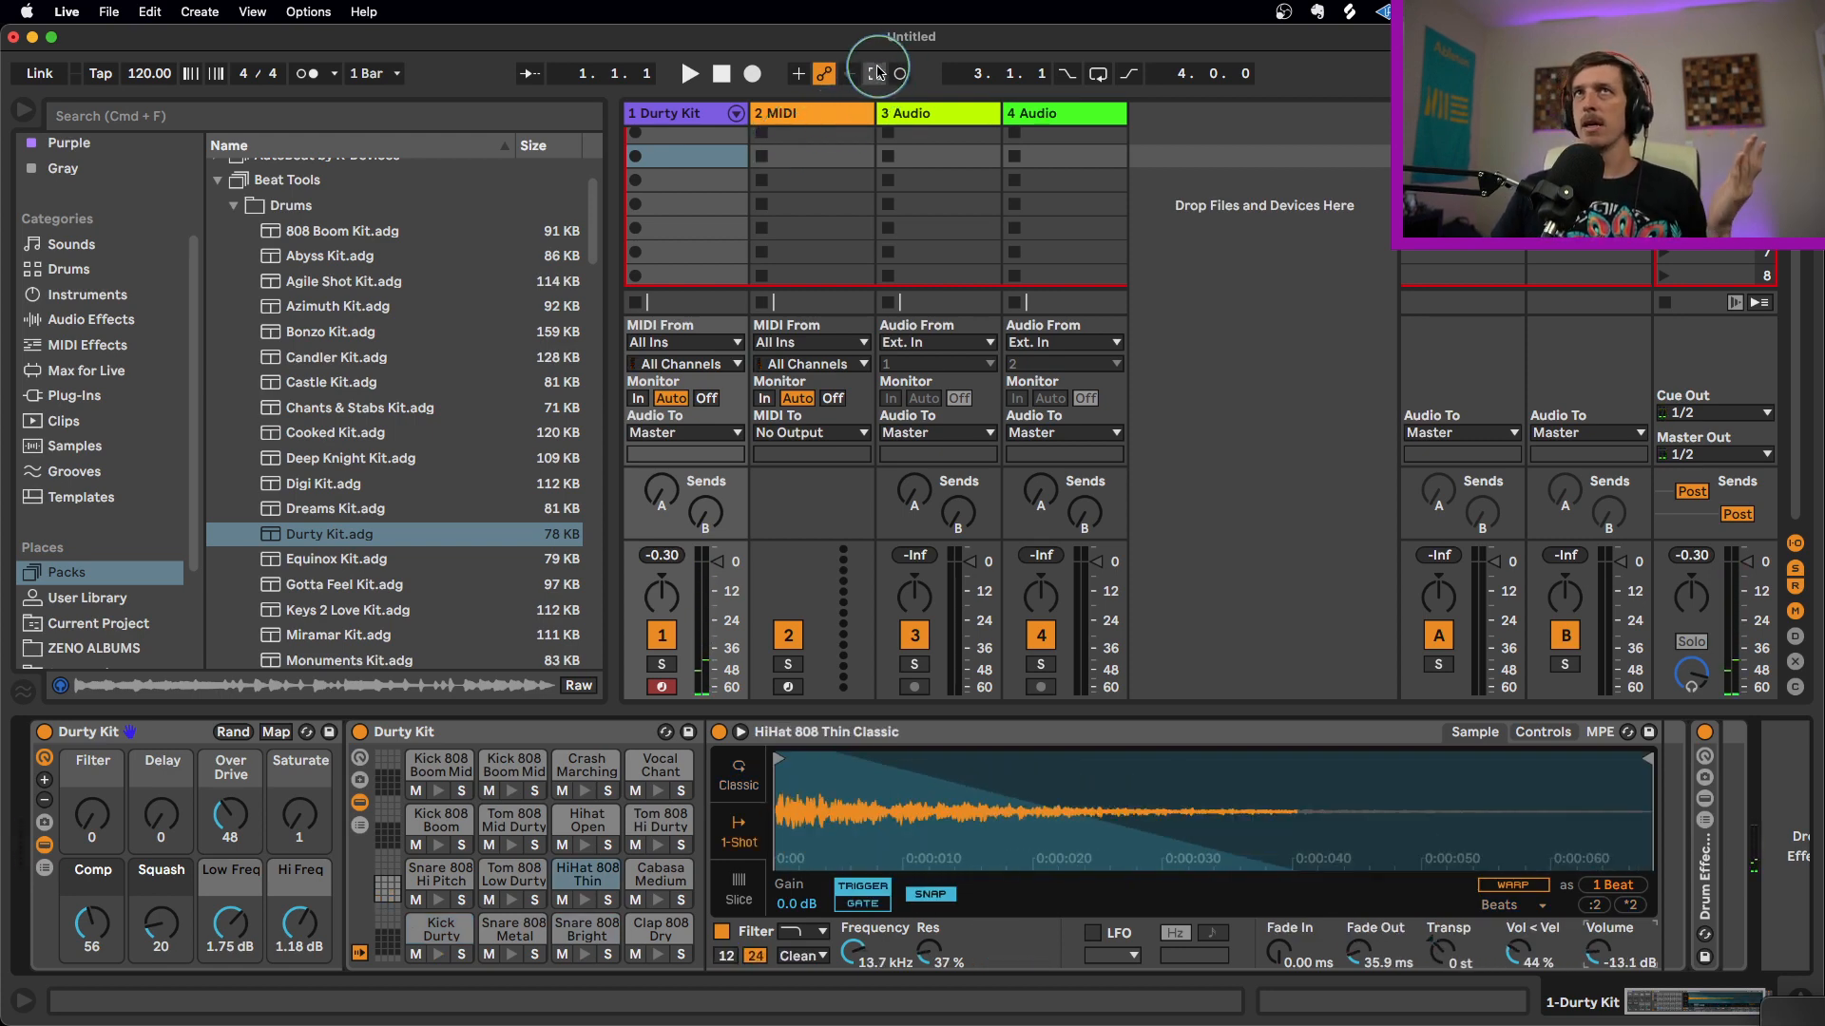
Capture the played drum pattern as a MIDI clip and crop it to the two bars from 3.1.1 to 5.1.1
left_click(876, 73)
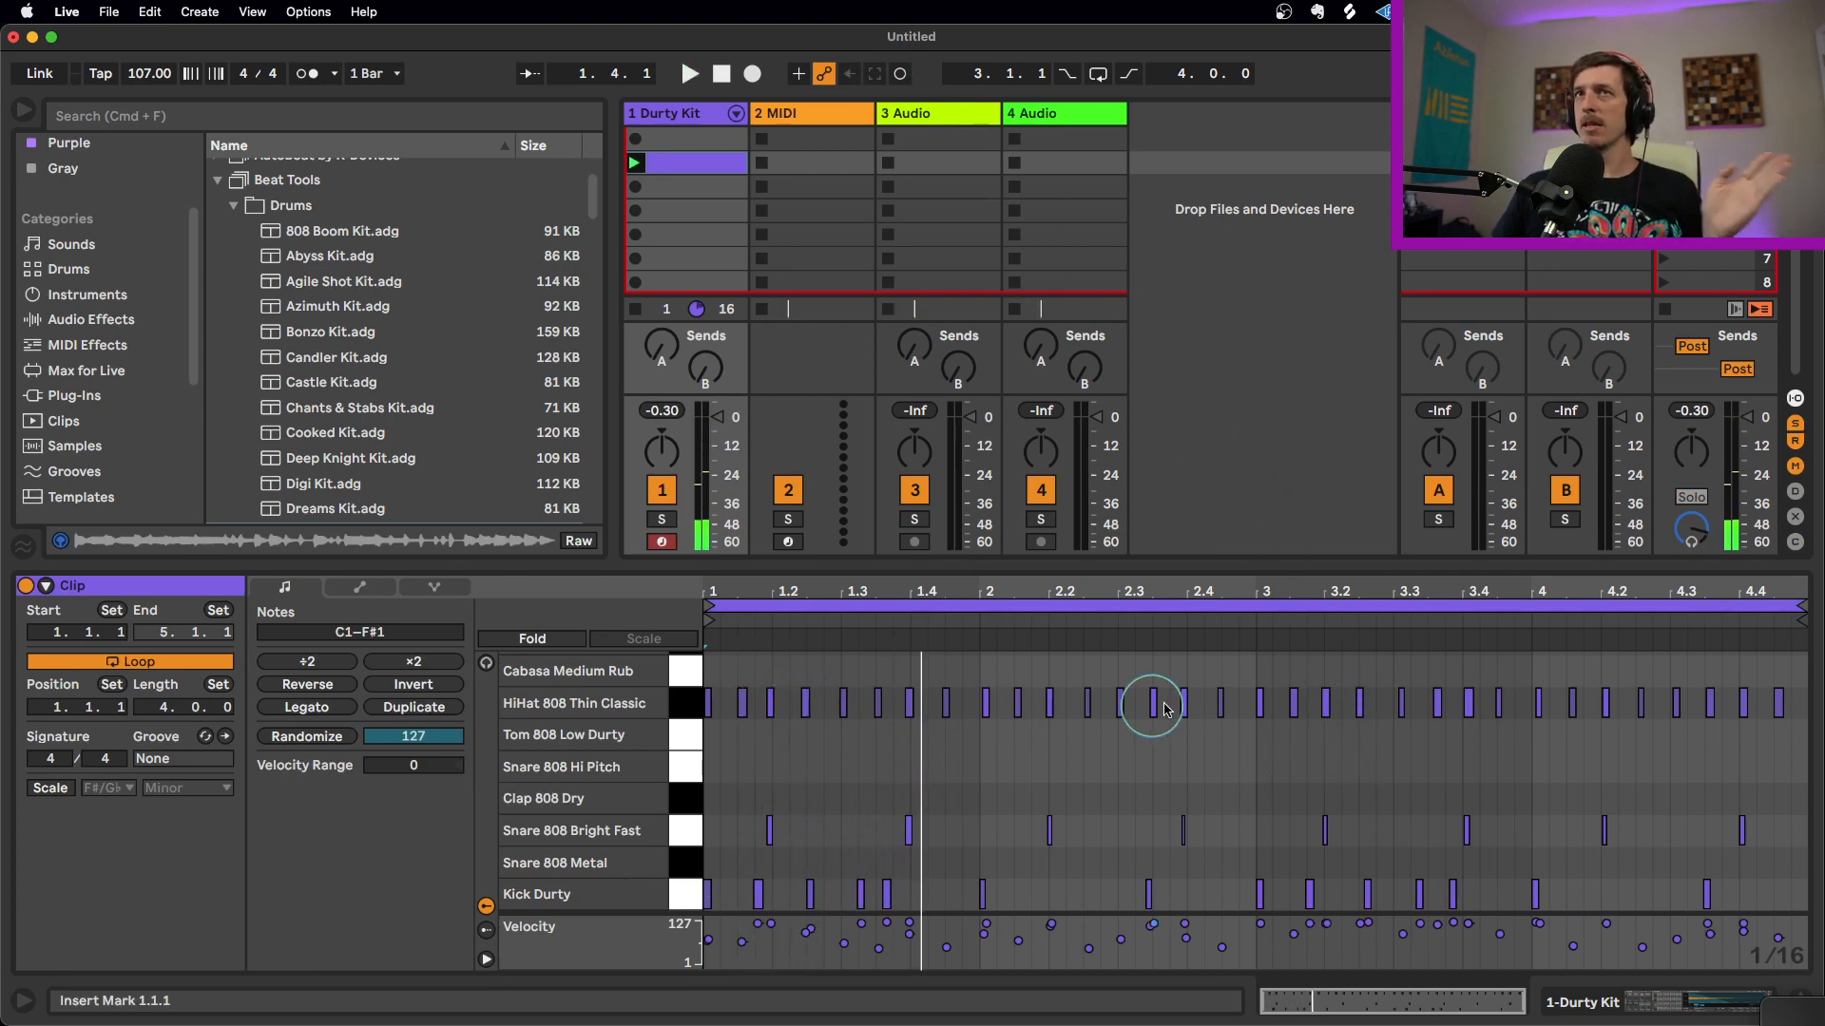
left_click_drag(708, 607, 1255, 629)
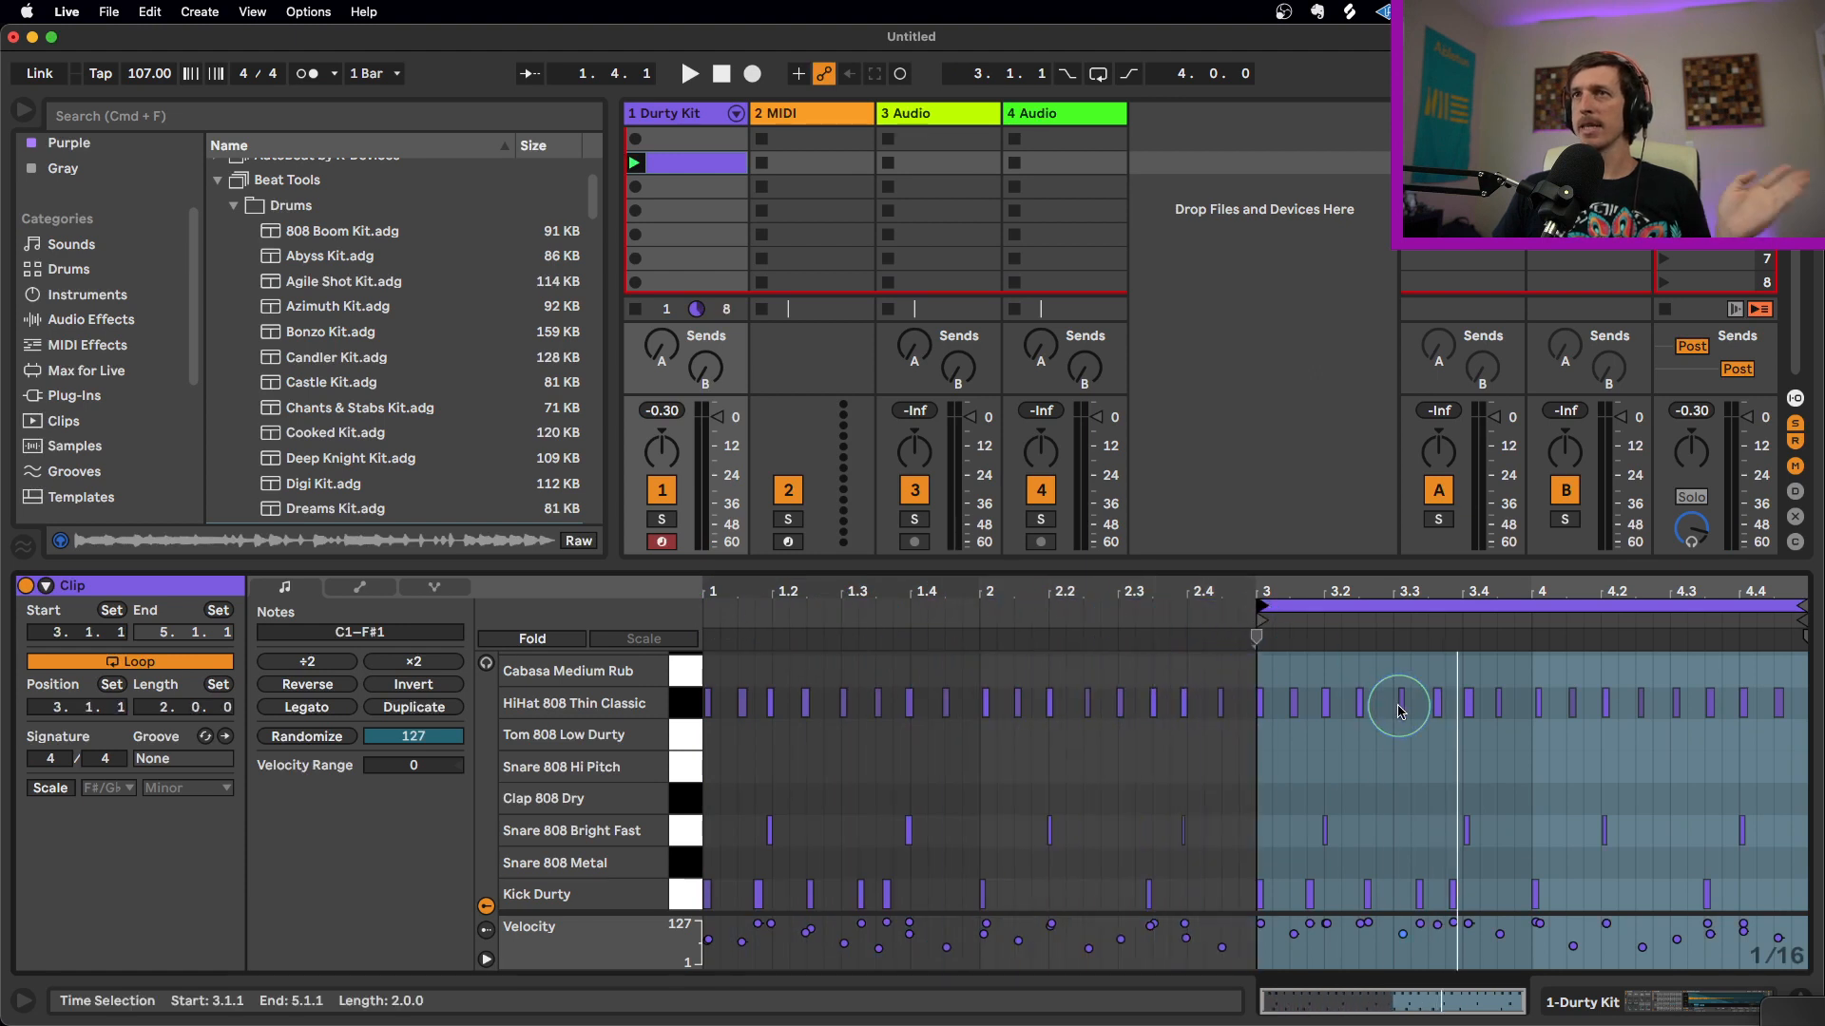
left_click(1359, 769)
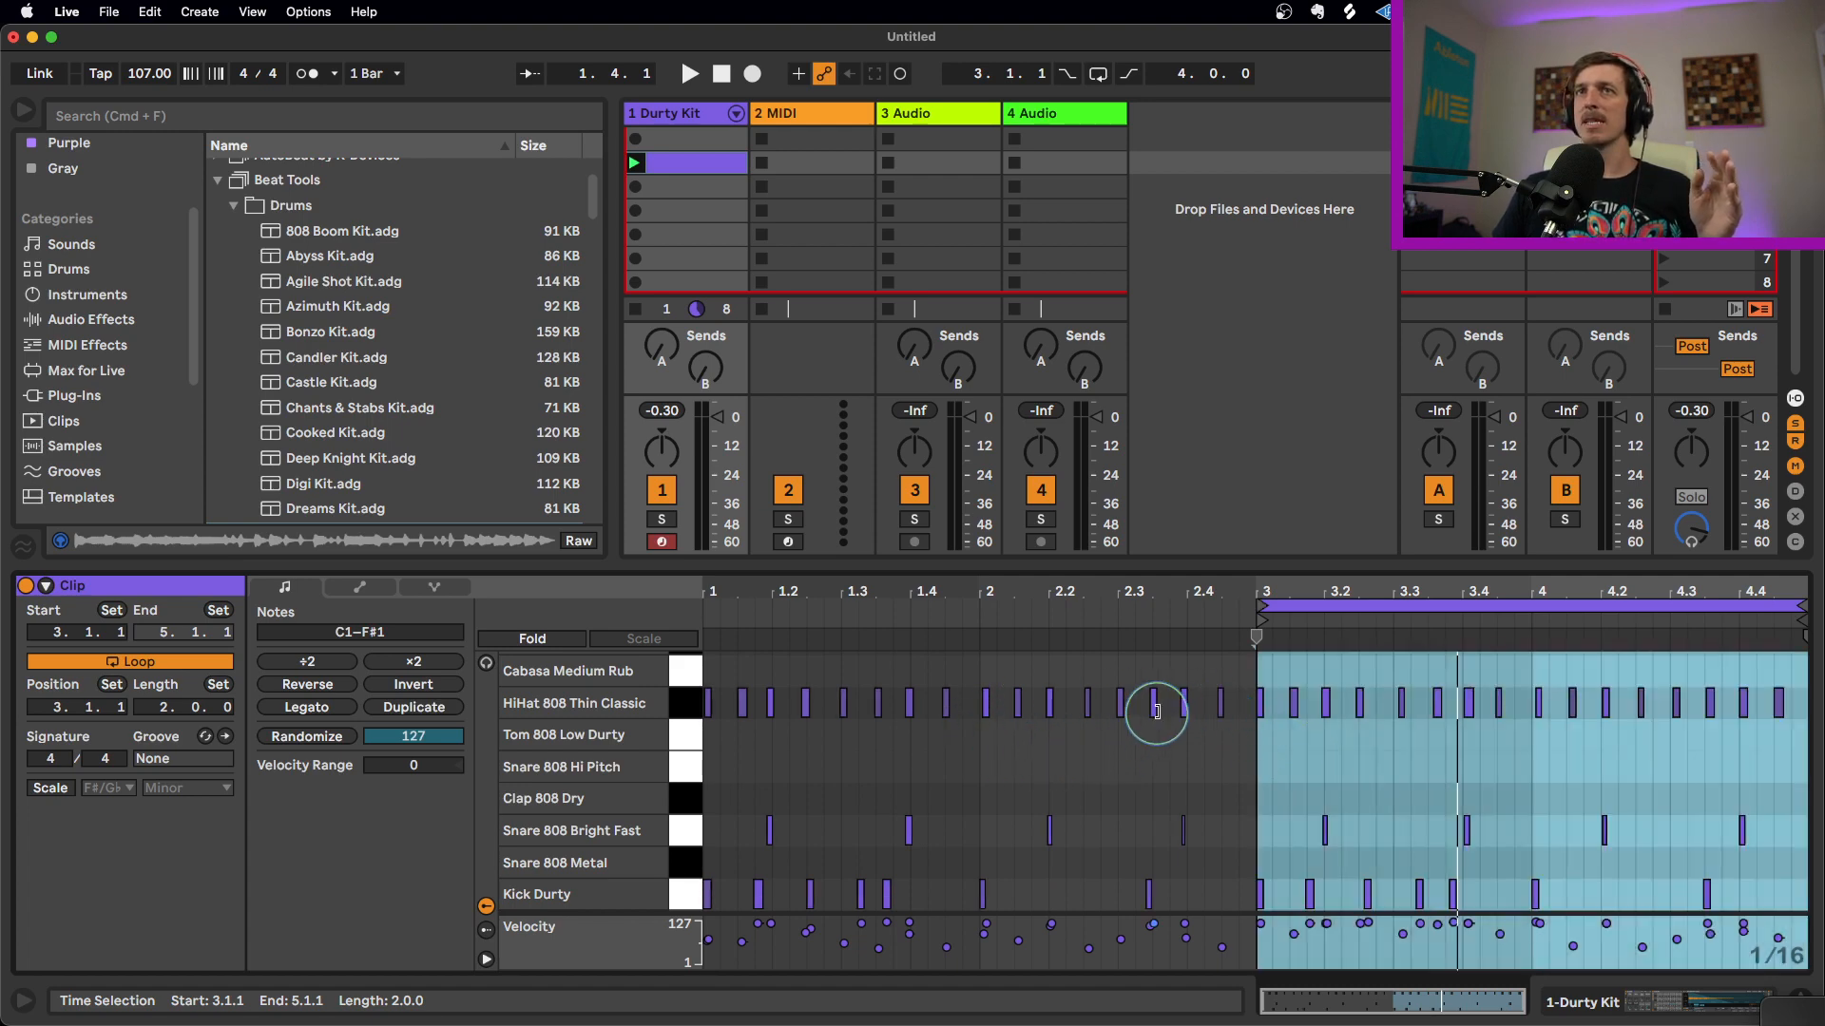
left_click(1203, 677)
left_click(1362, 772)
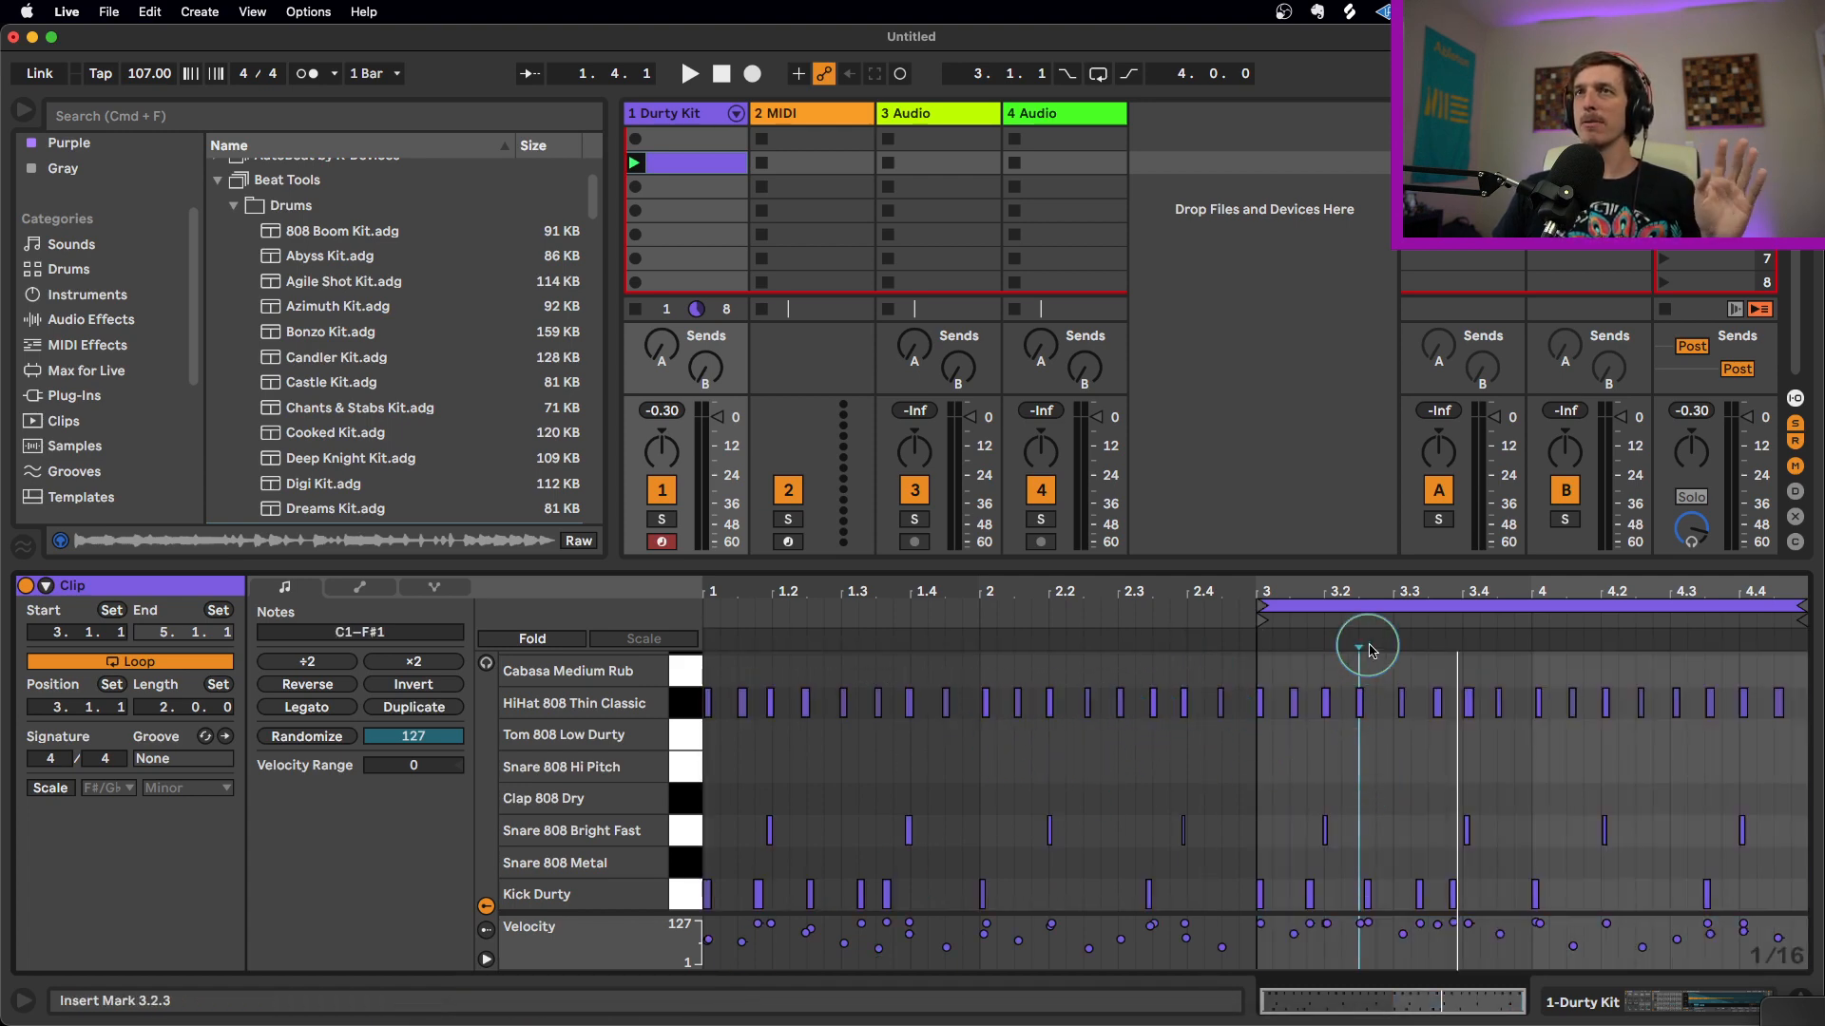
left_click(1380, 616)
right_click(1384, 652)
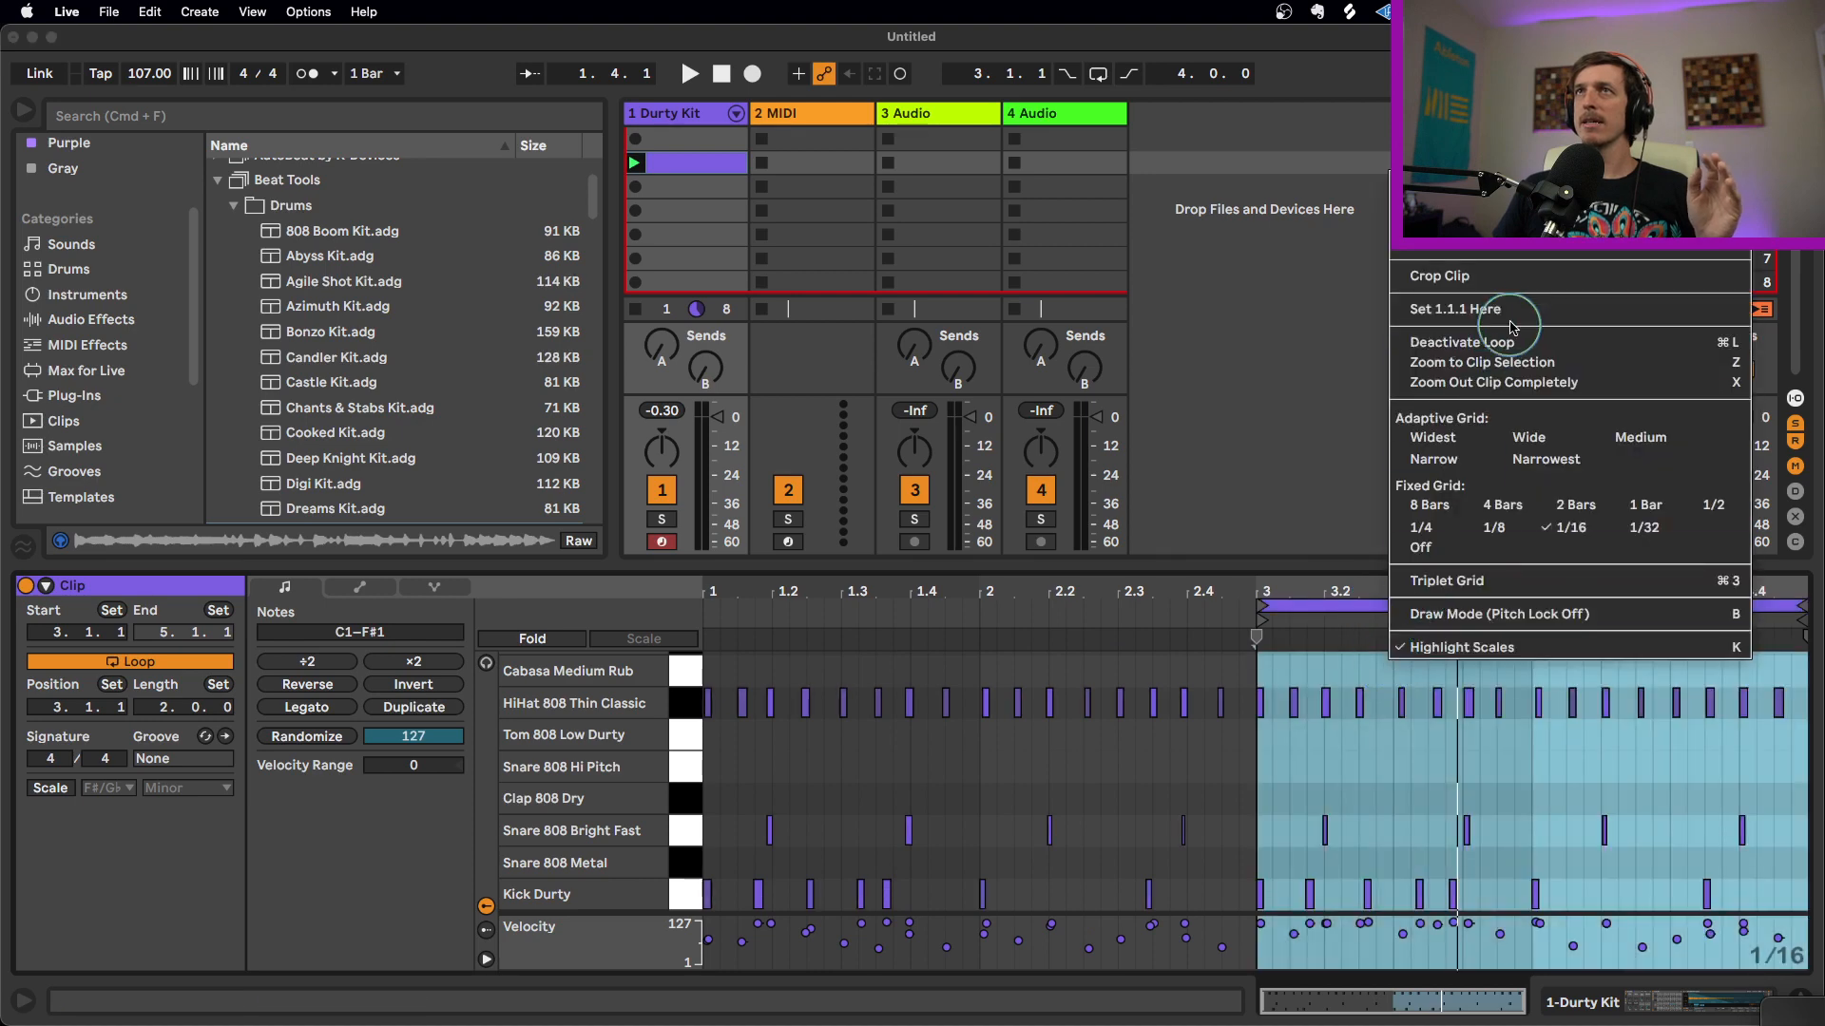
left_click(1518, 286)
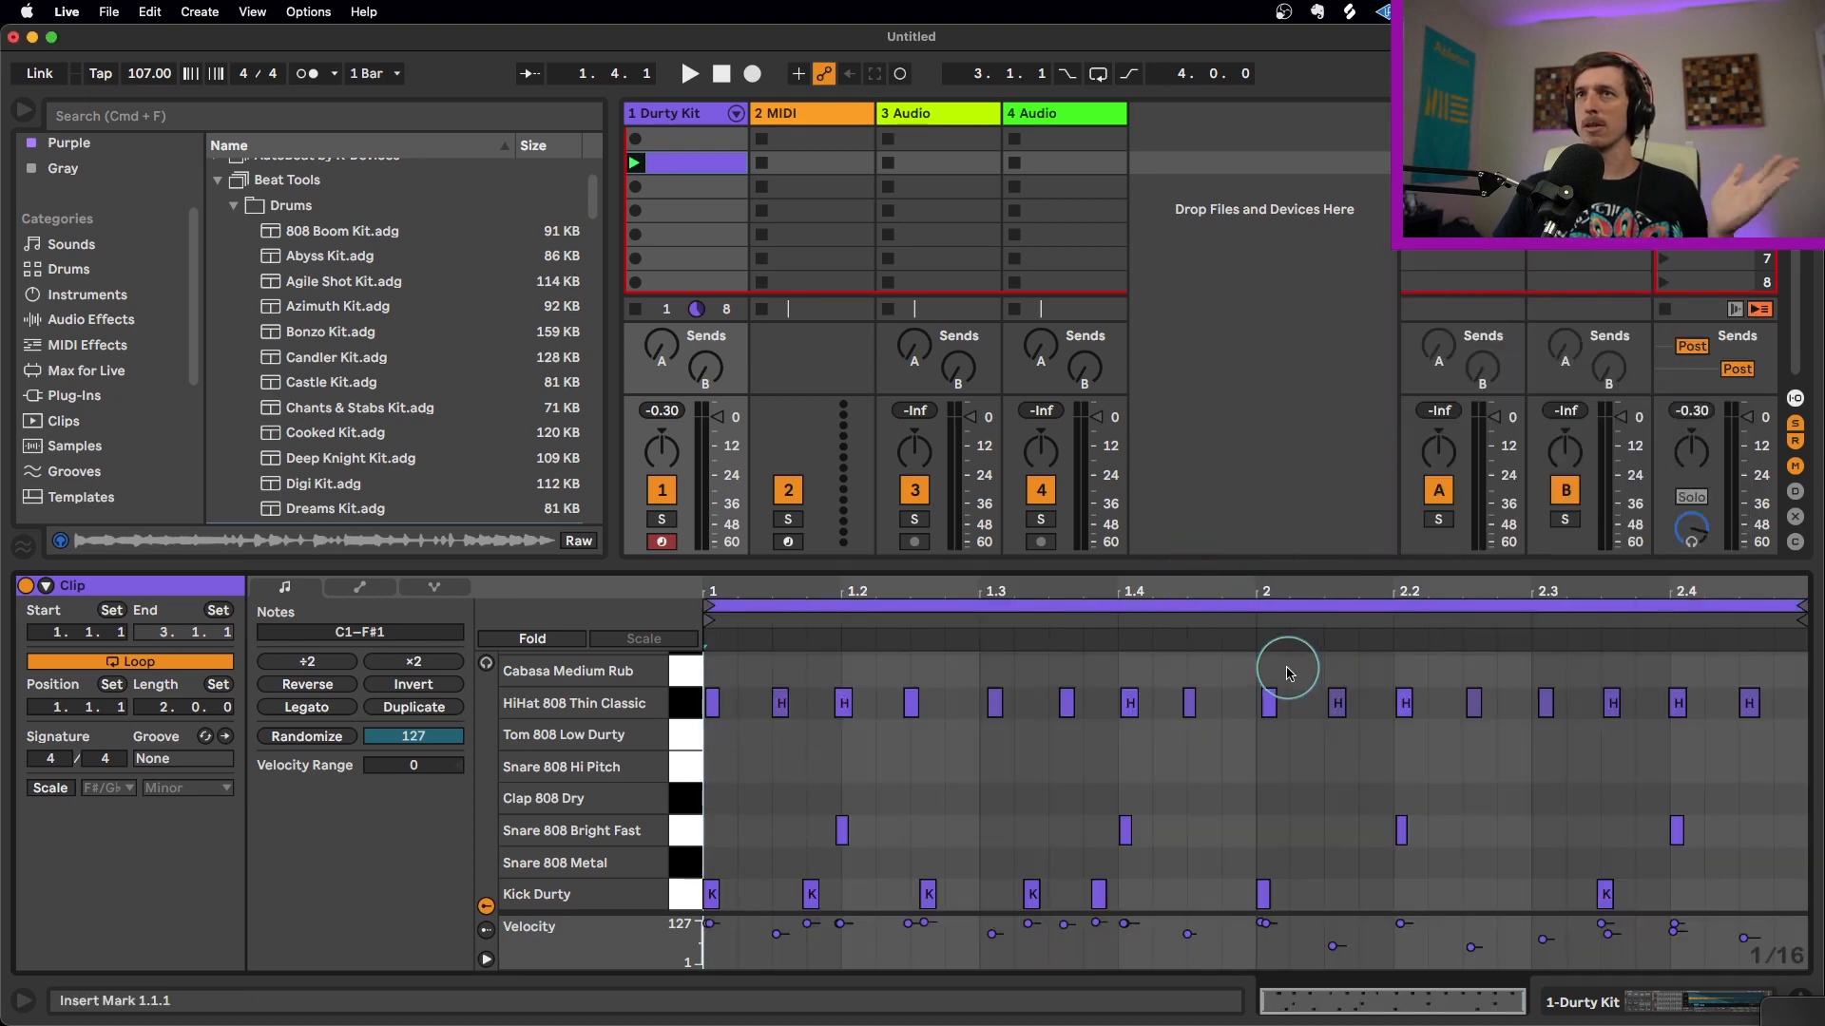
Quantize all notes in the drum clip to the grid and play the loop back
left_click(1035, 757)
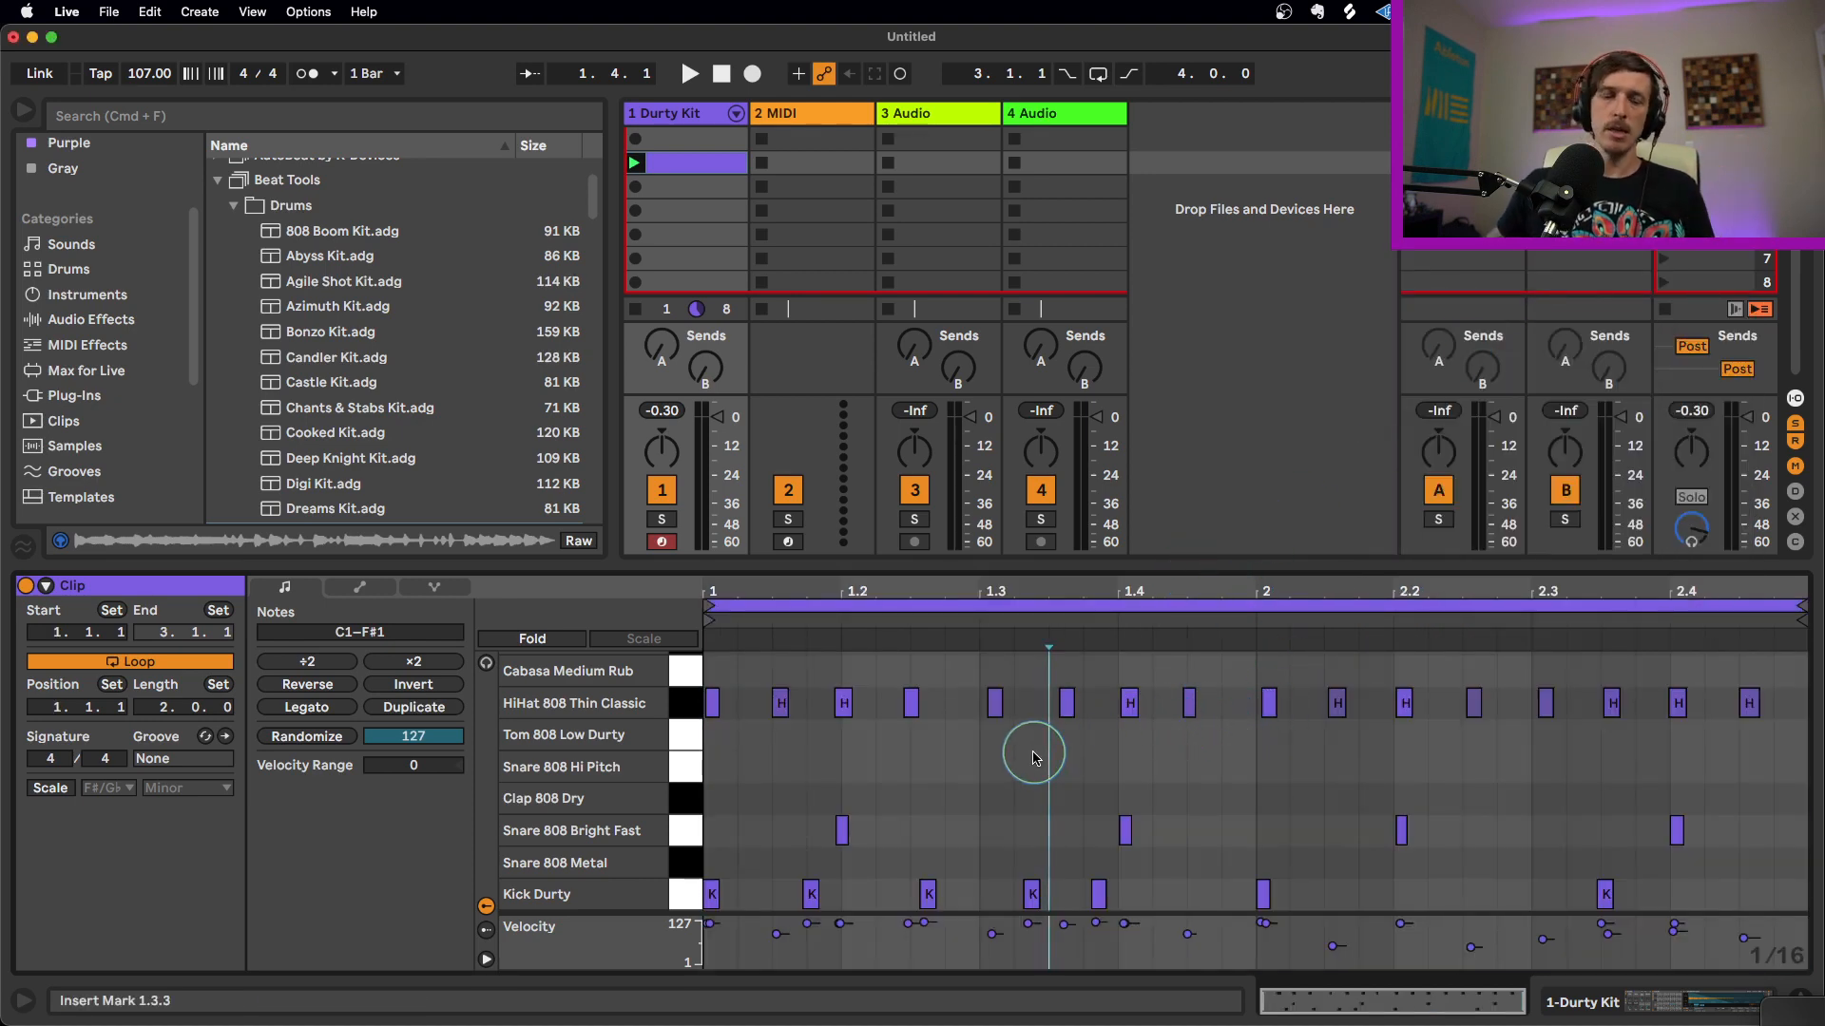
key("super+a")
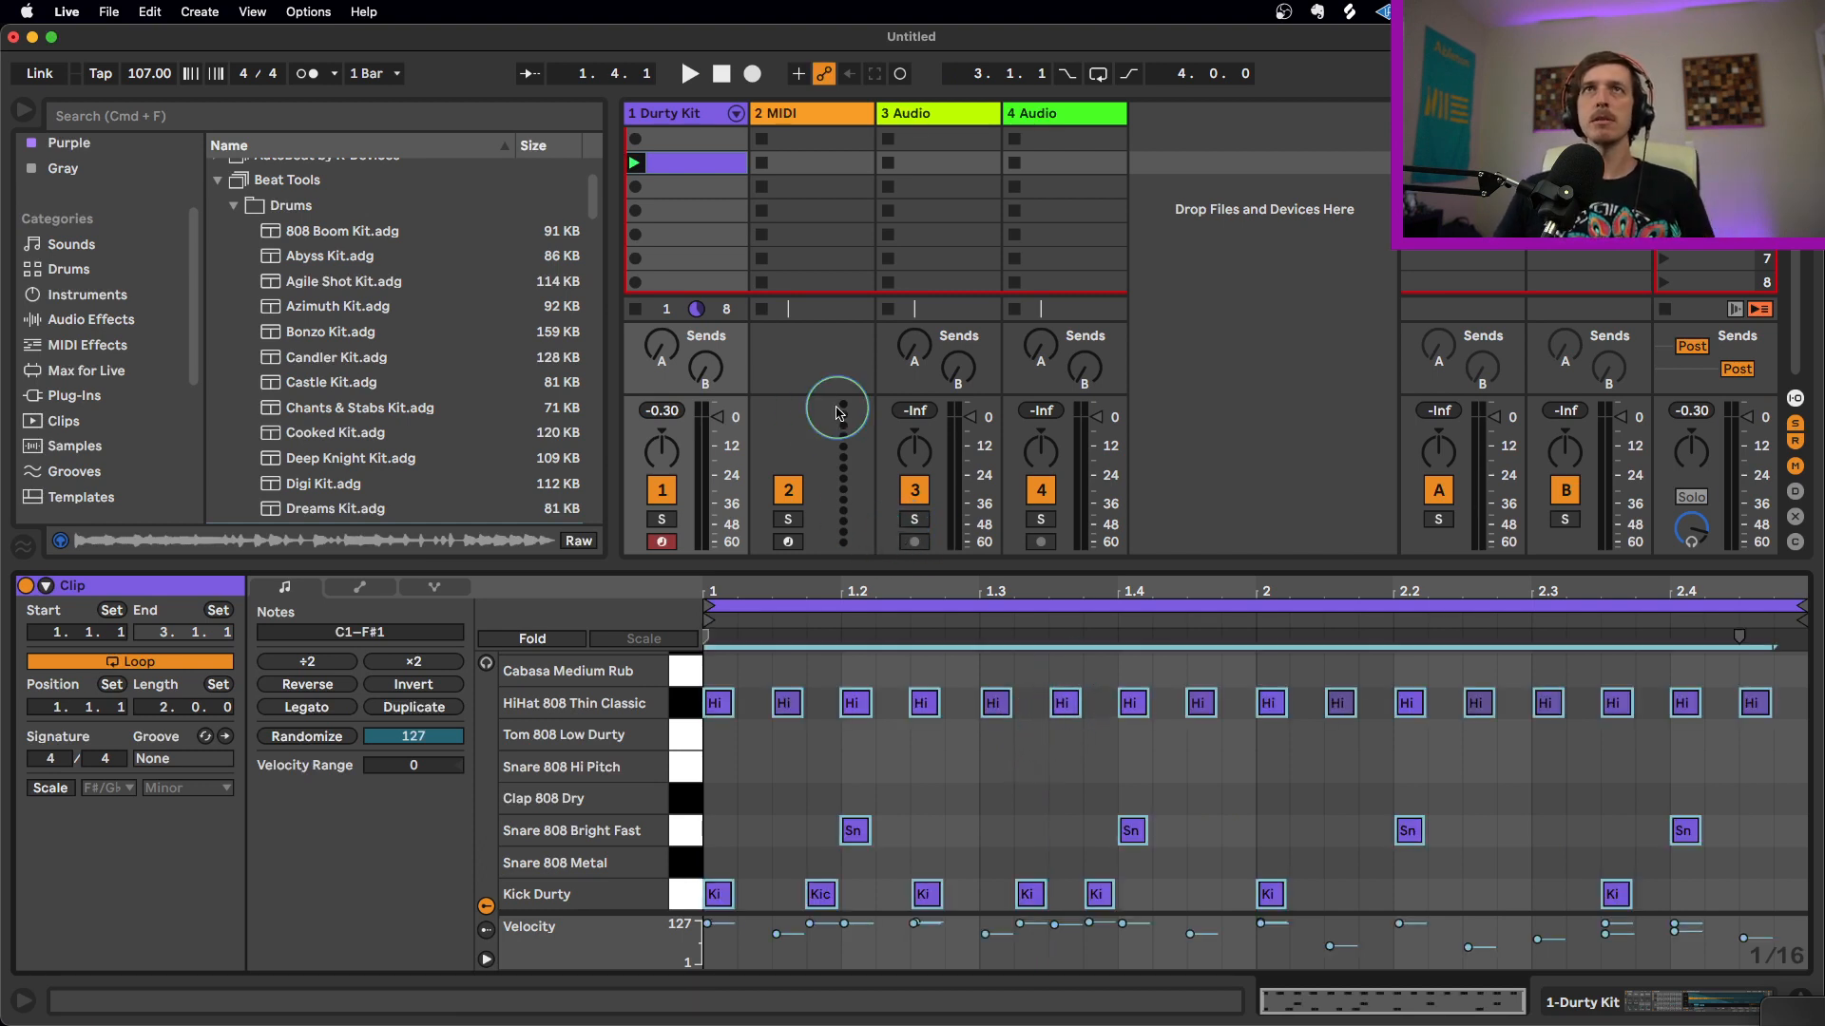
key("space")
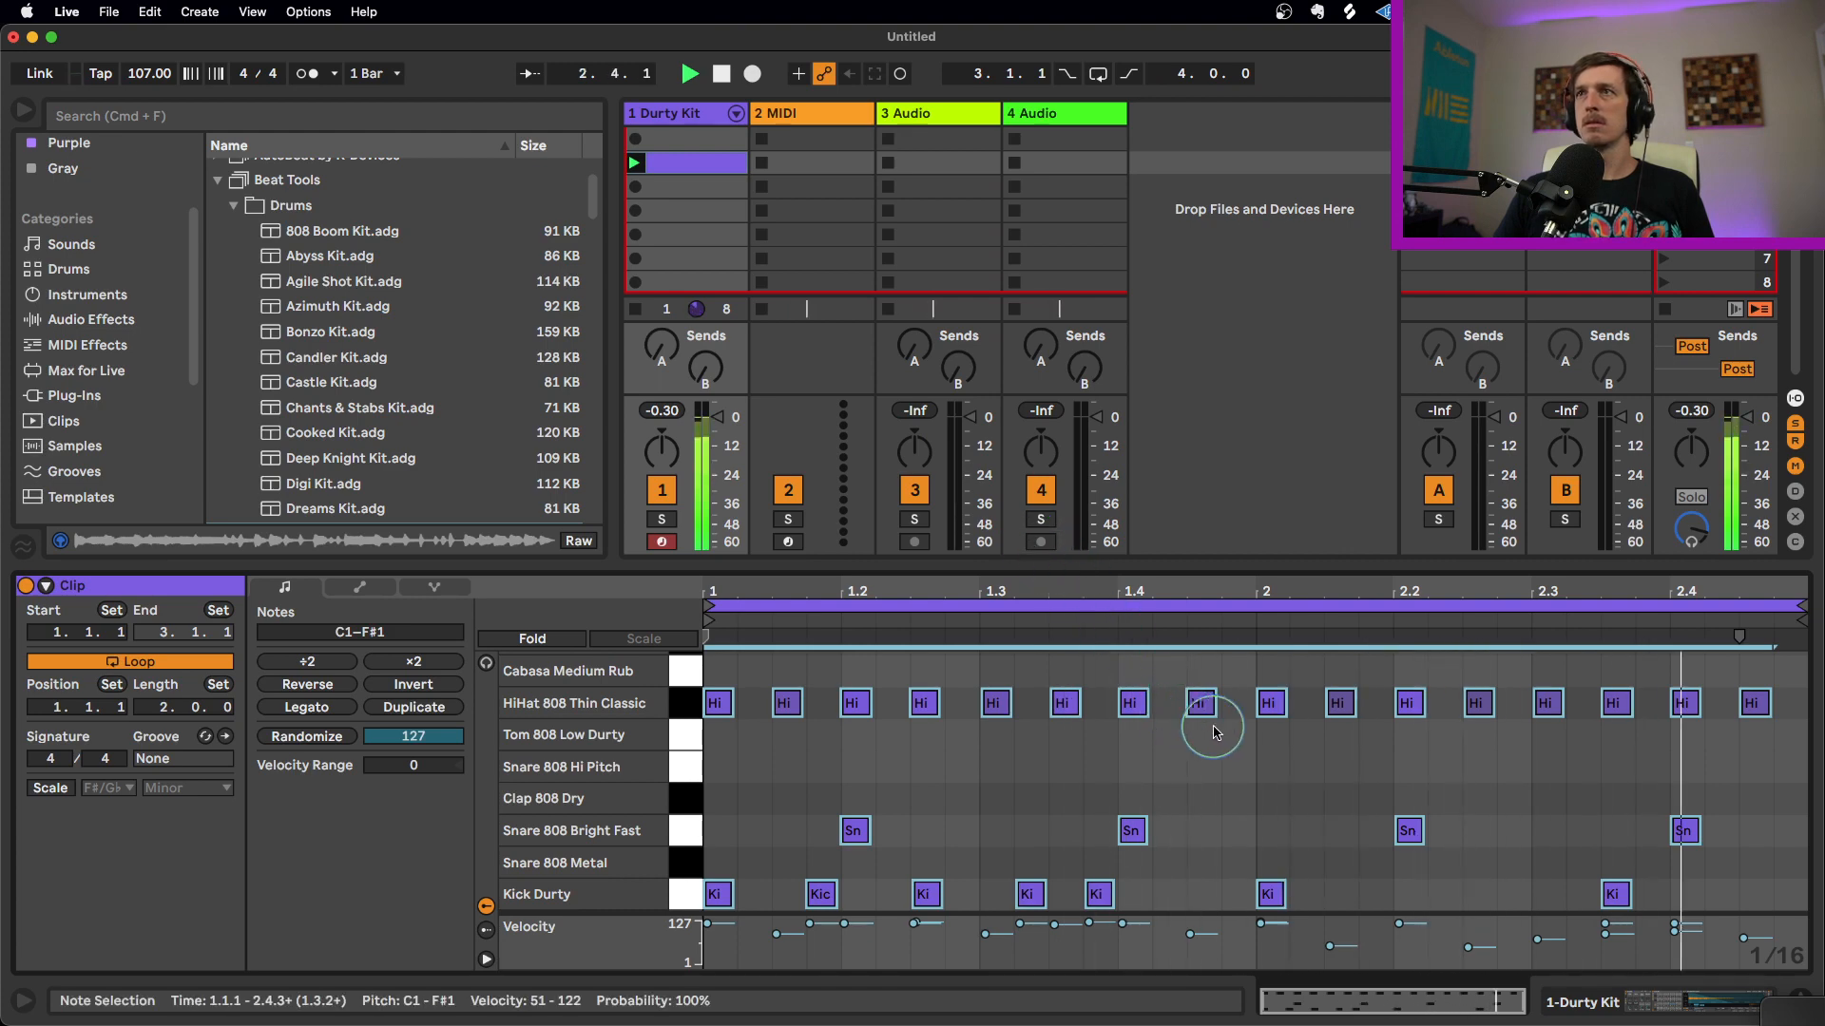
key("space")
left_click(1245, 775)
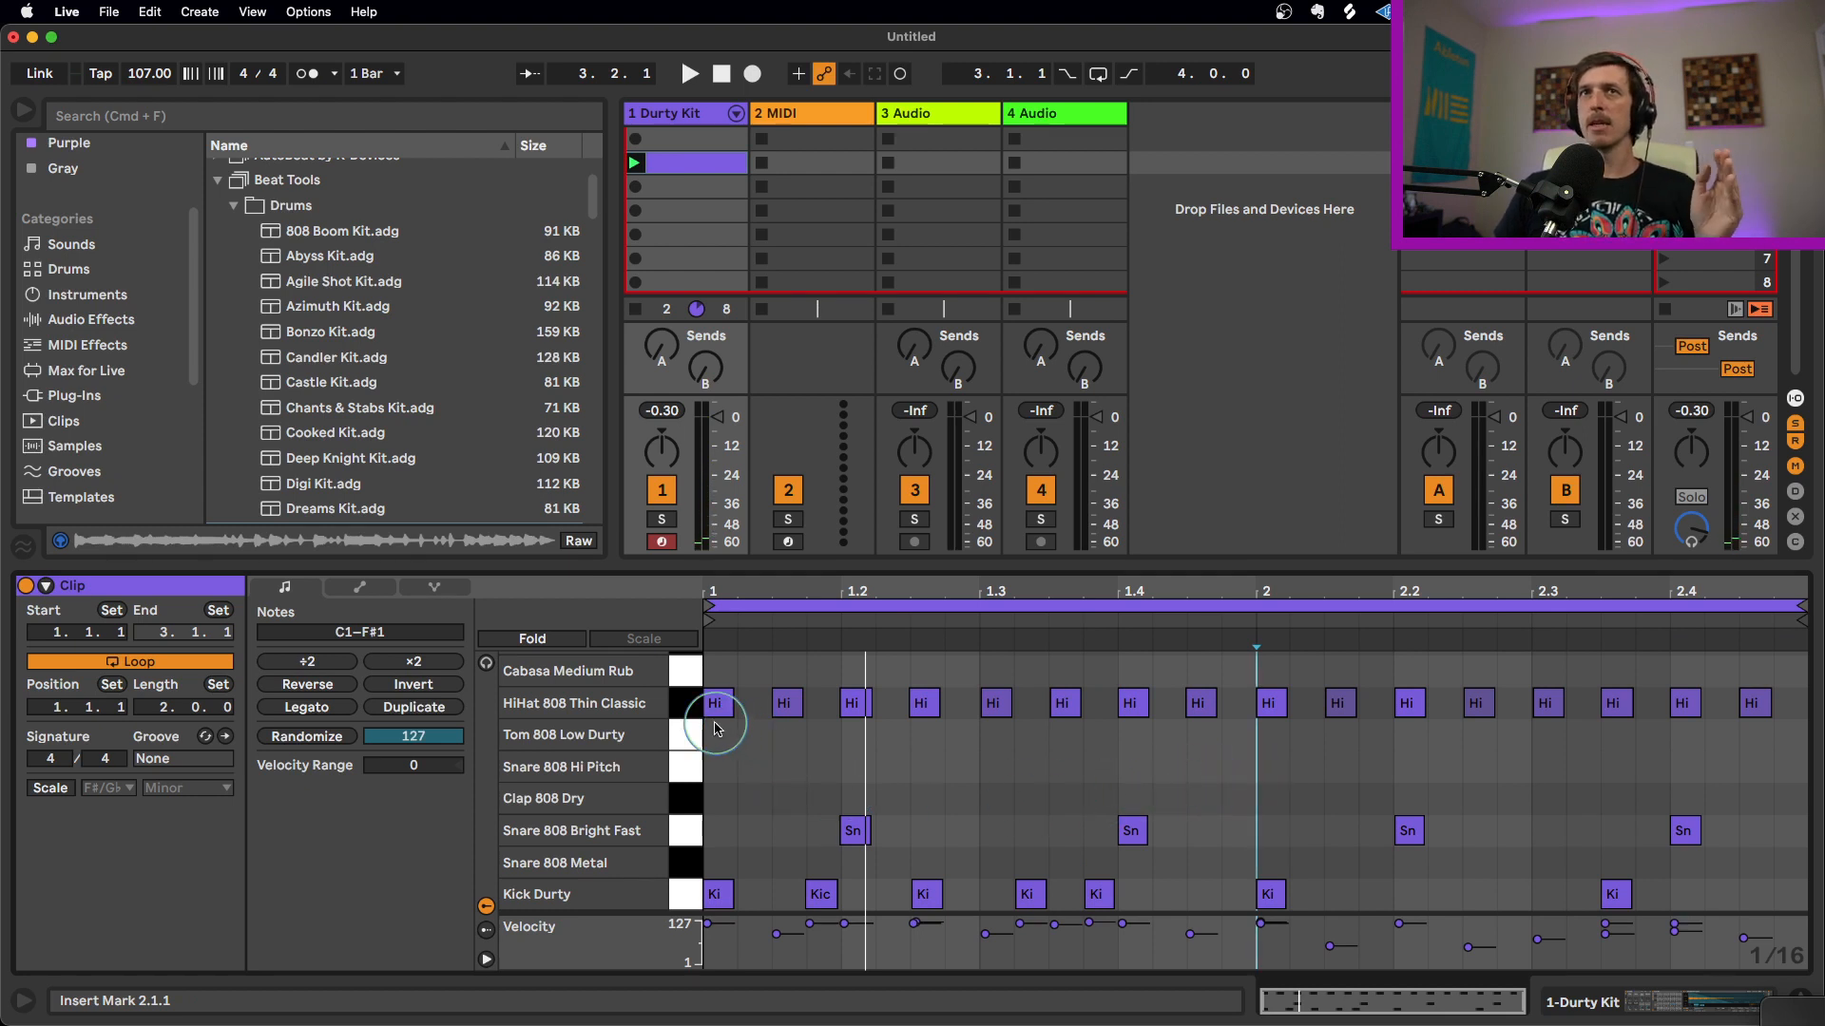
Lower the velocities of all HiHat 808 Thin Classic notes to between 36 and 86 and listen to the loop
left_click(688, 705)
left_click_drag(844, 925, 844, 930)
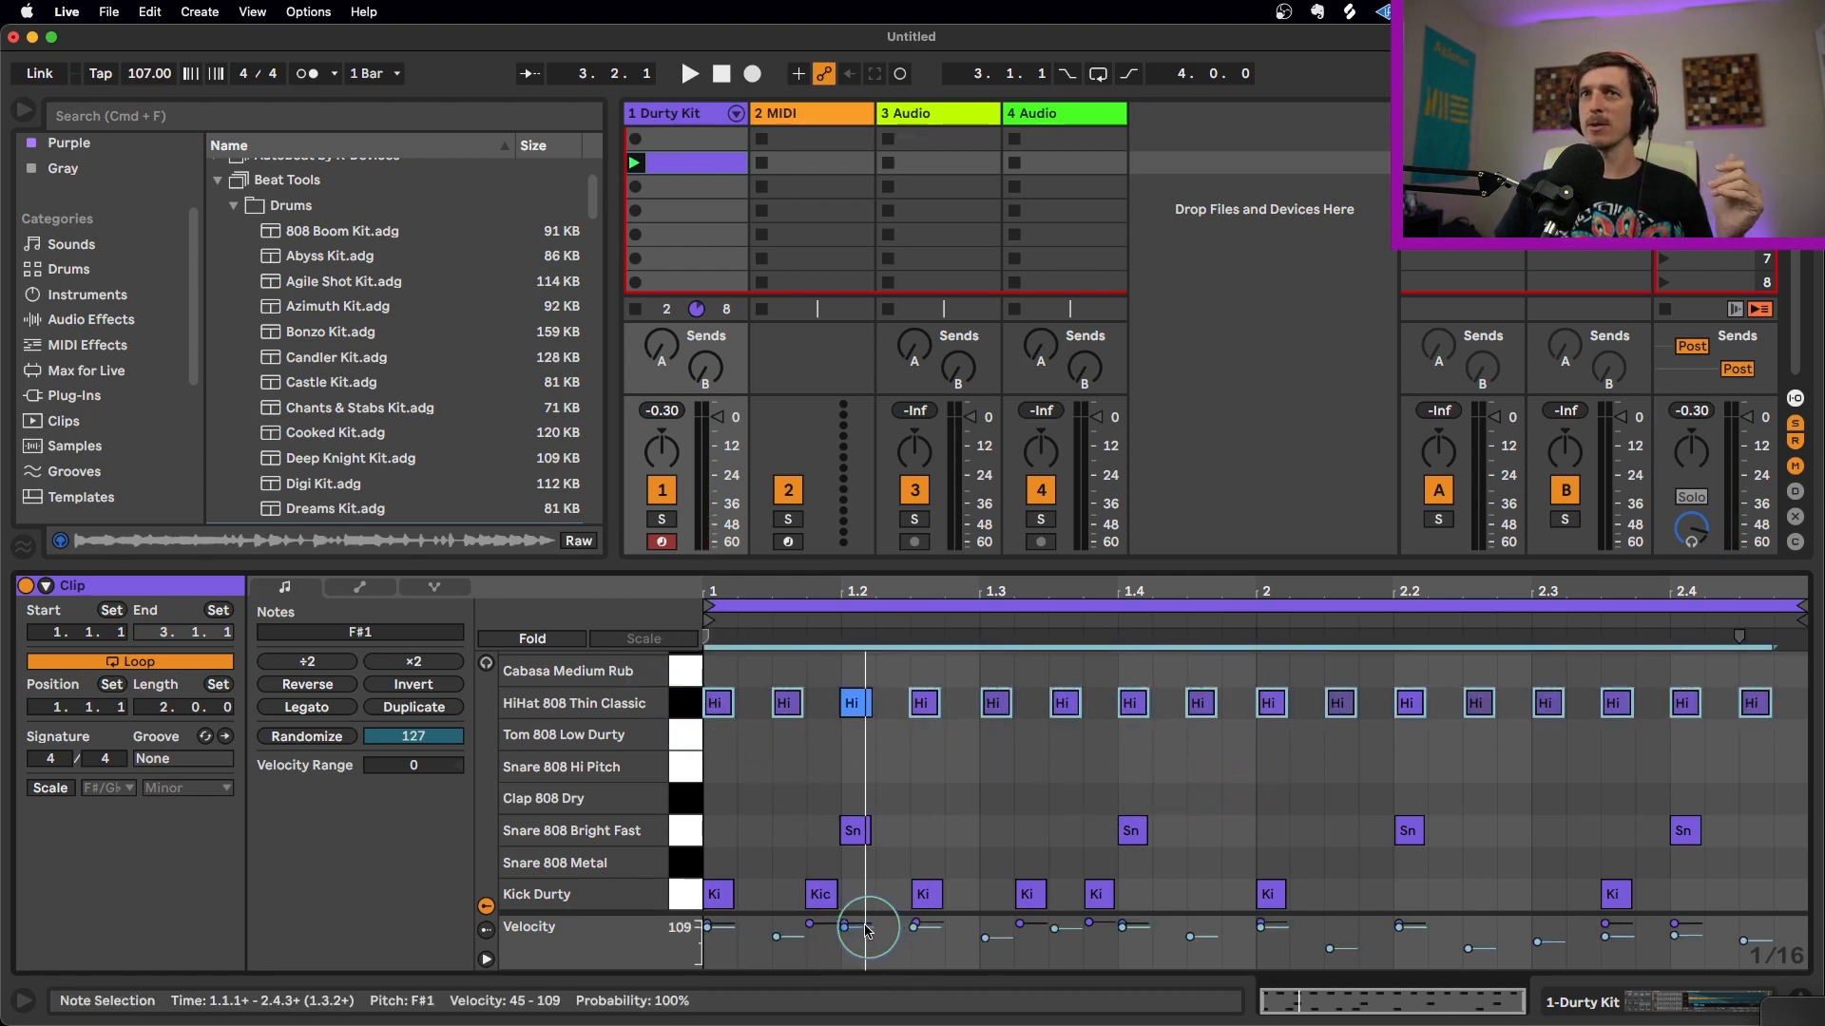
left_click_drag(774, 941, 774, 949)
key("space")
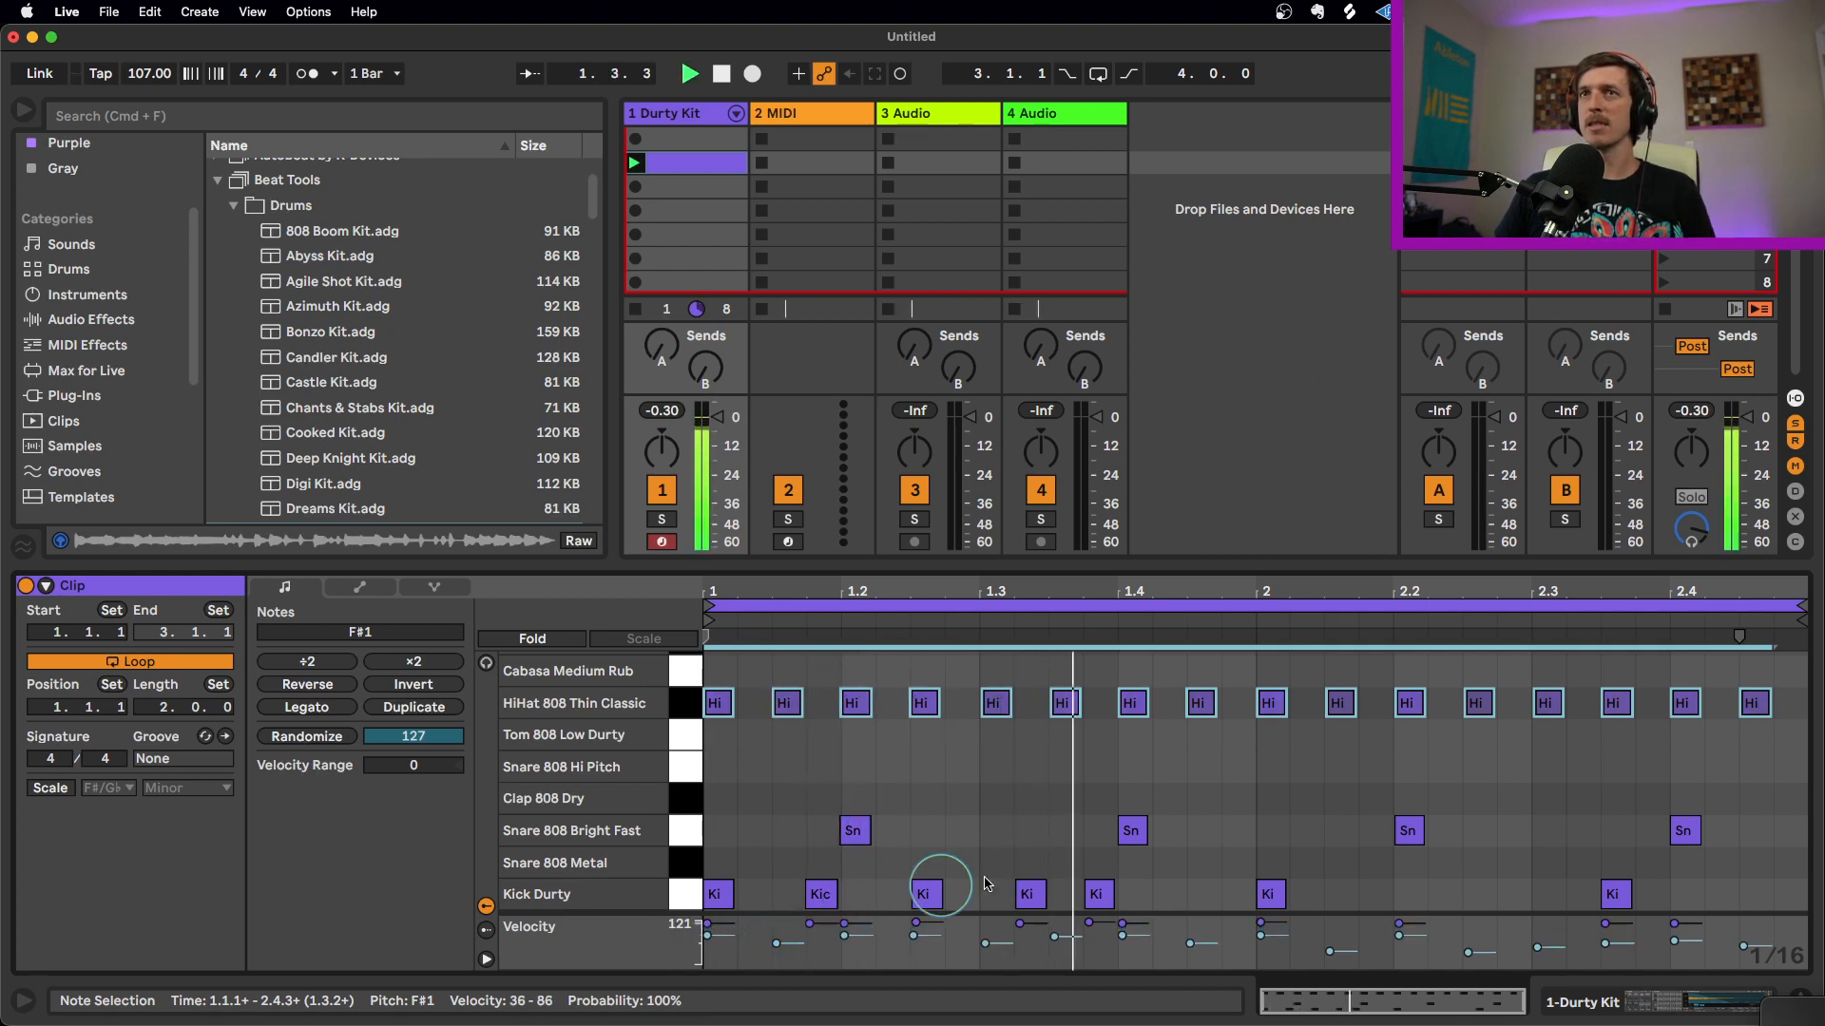
key("space")
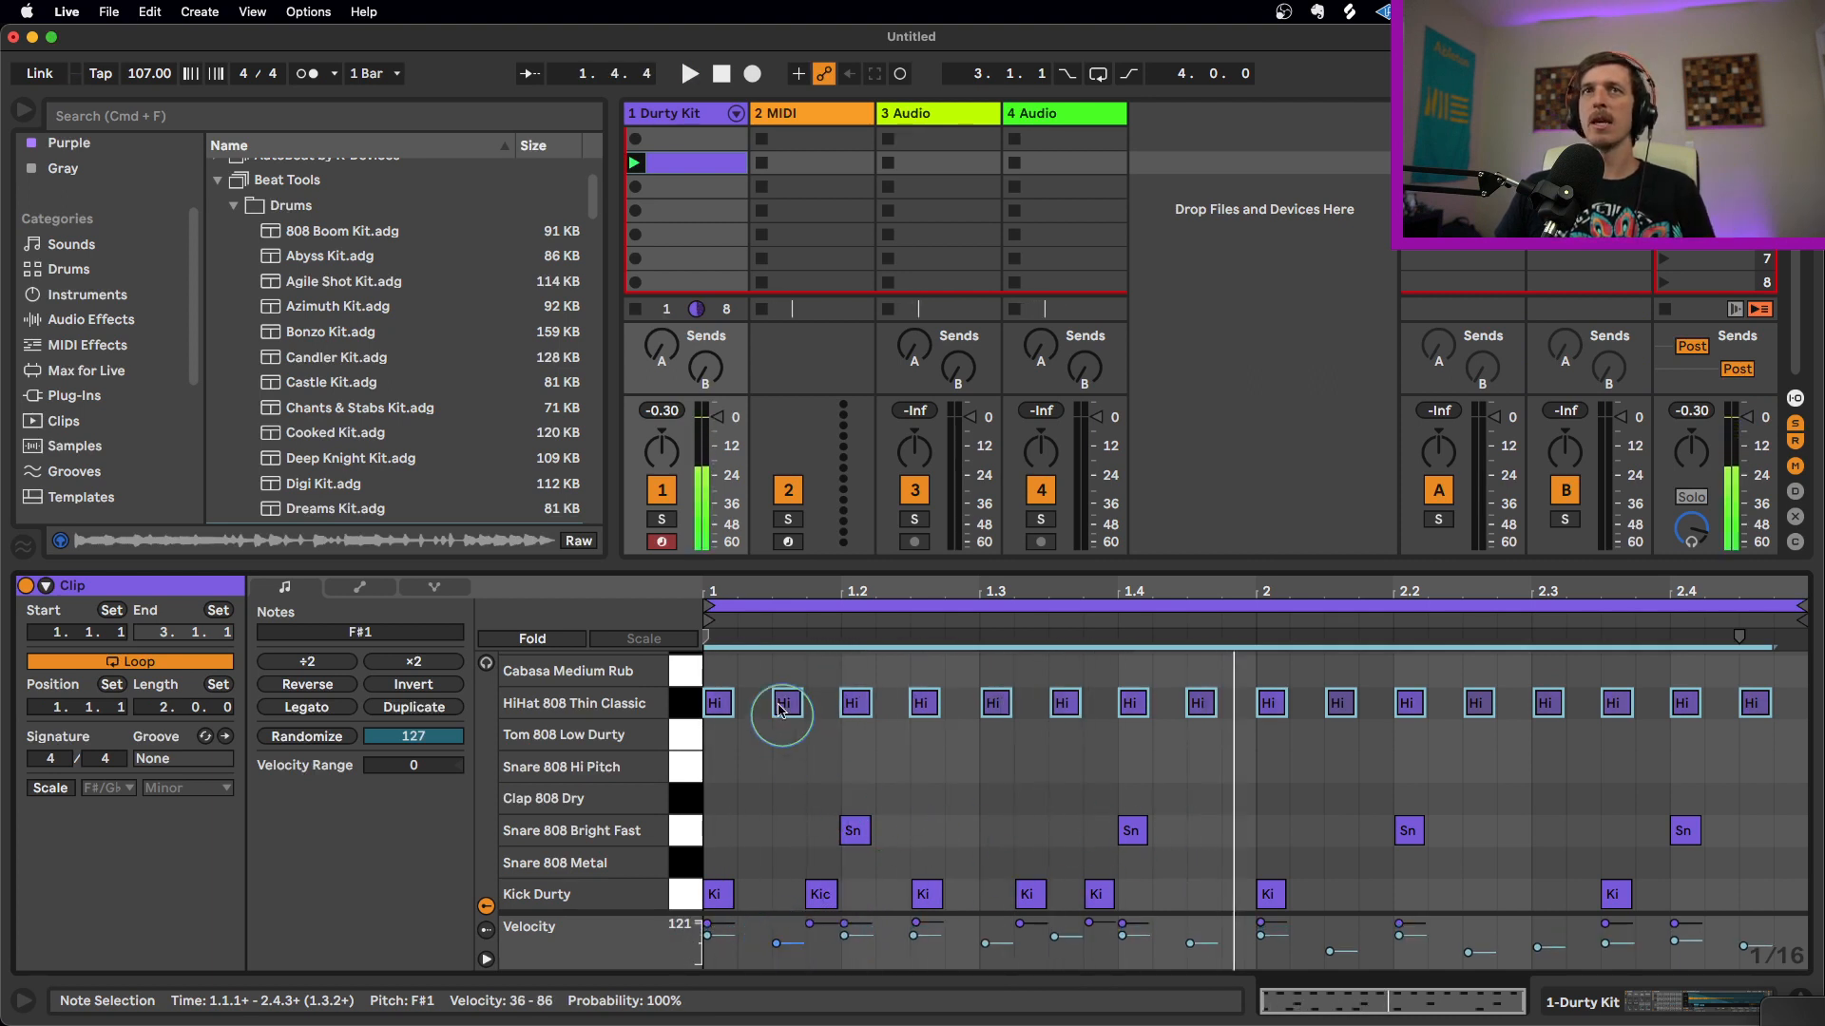
left_click(1087, 779)
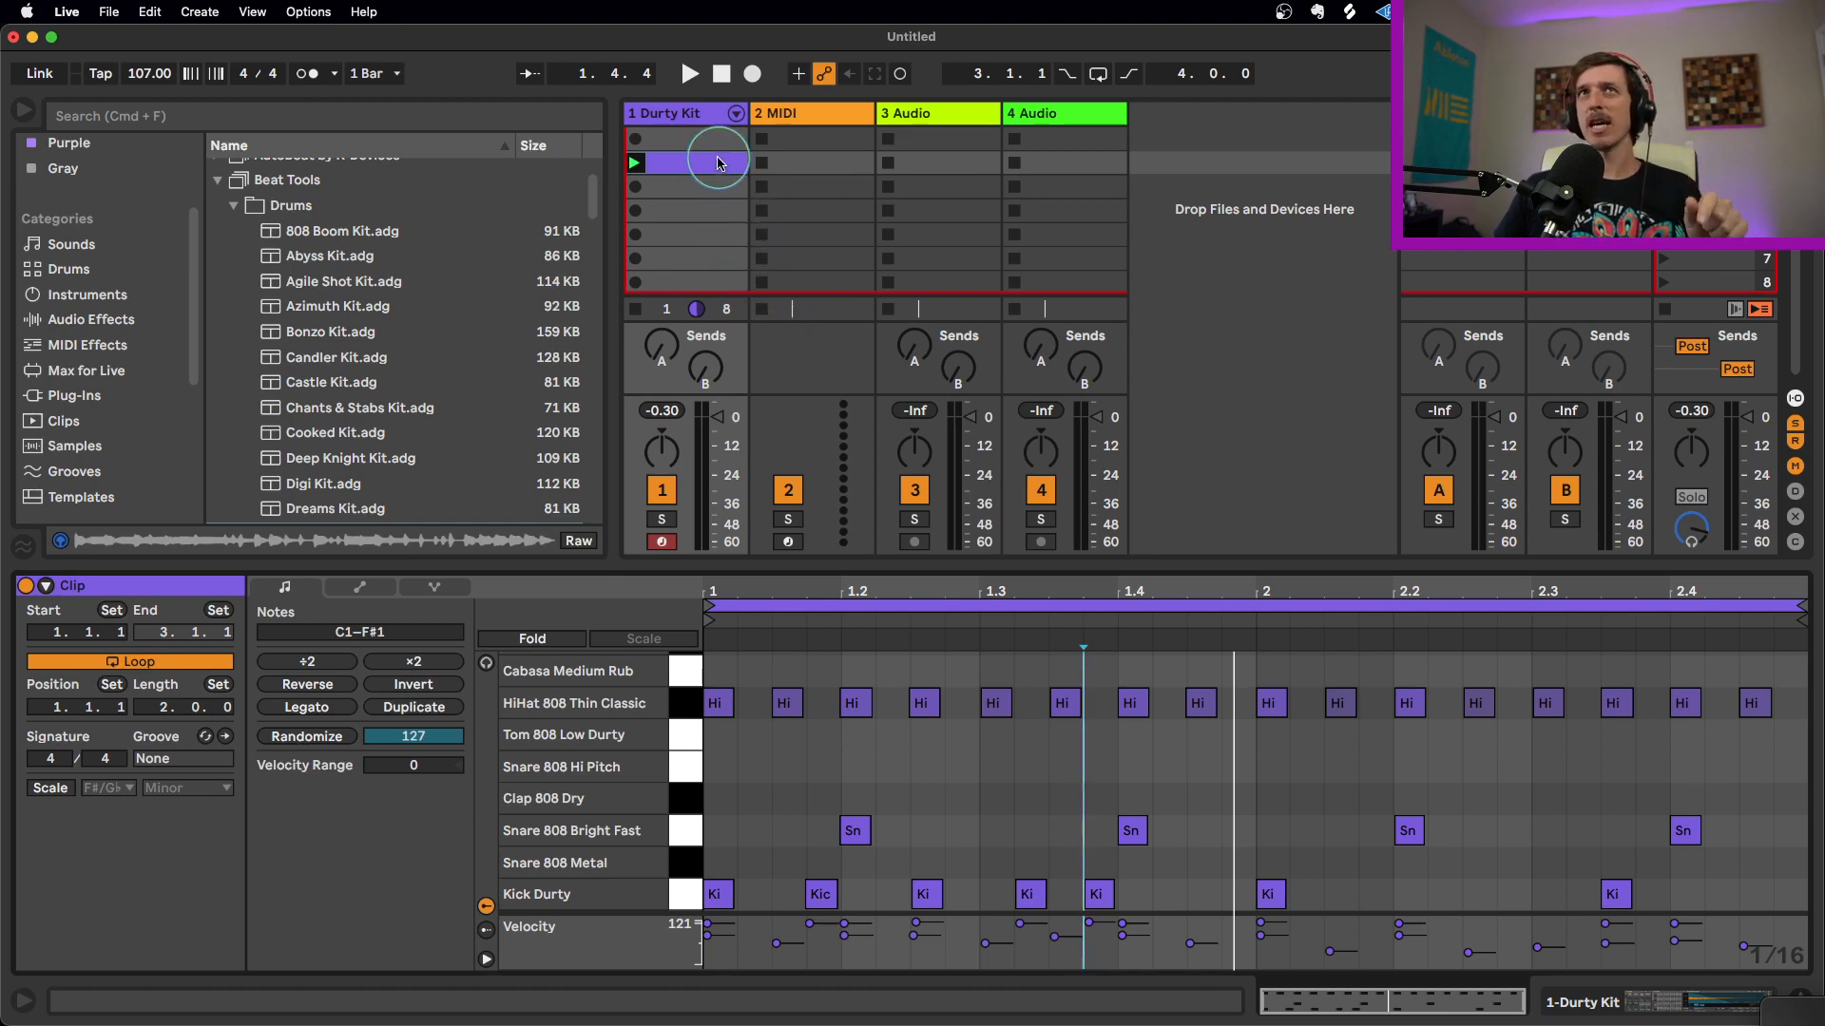
Move the drum clip to the first slot of the Durty Kit track and duplicate it into the slot below
left_click(142, 83)
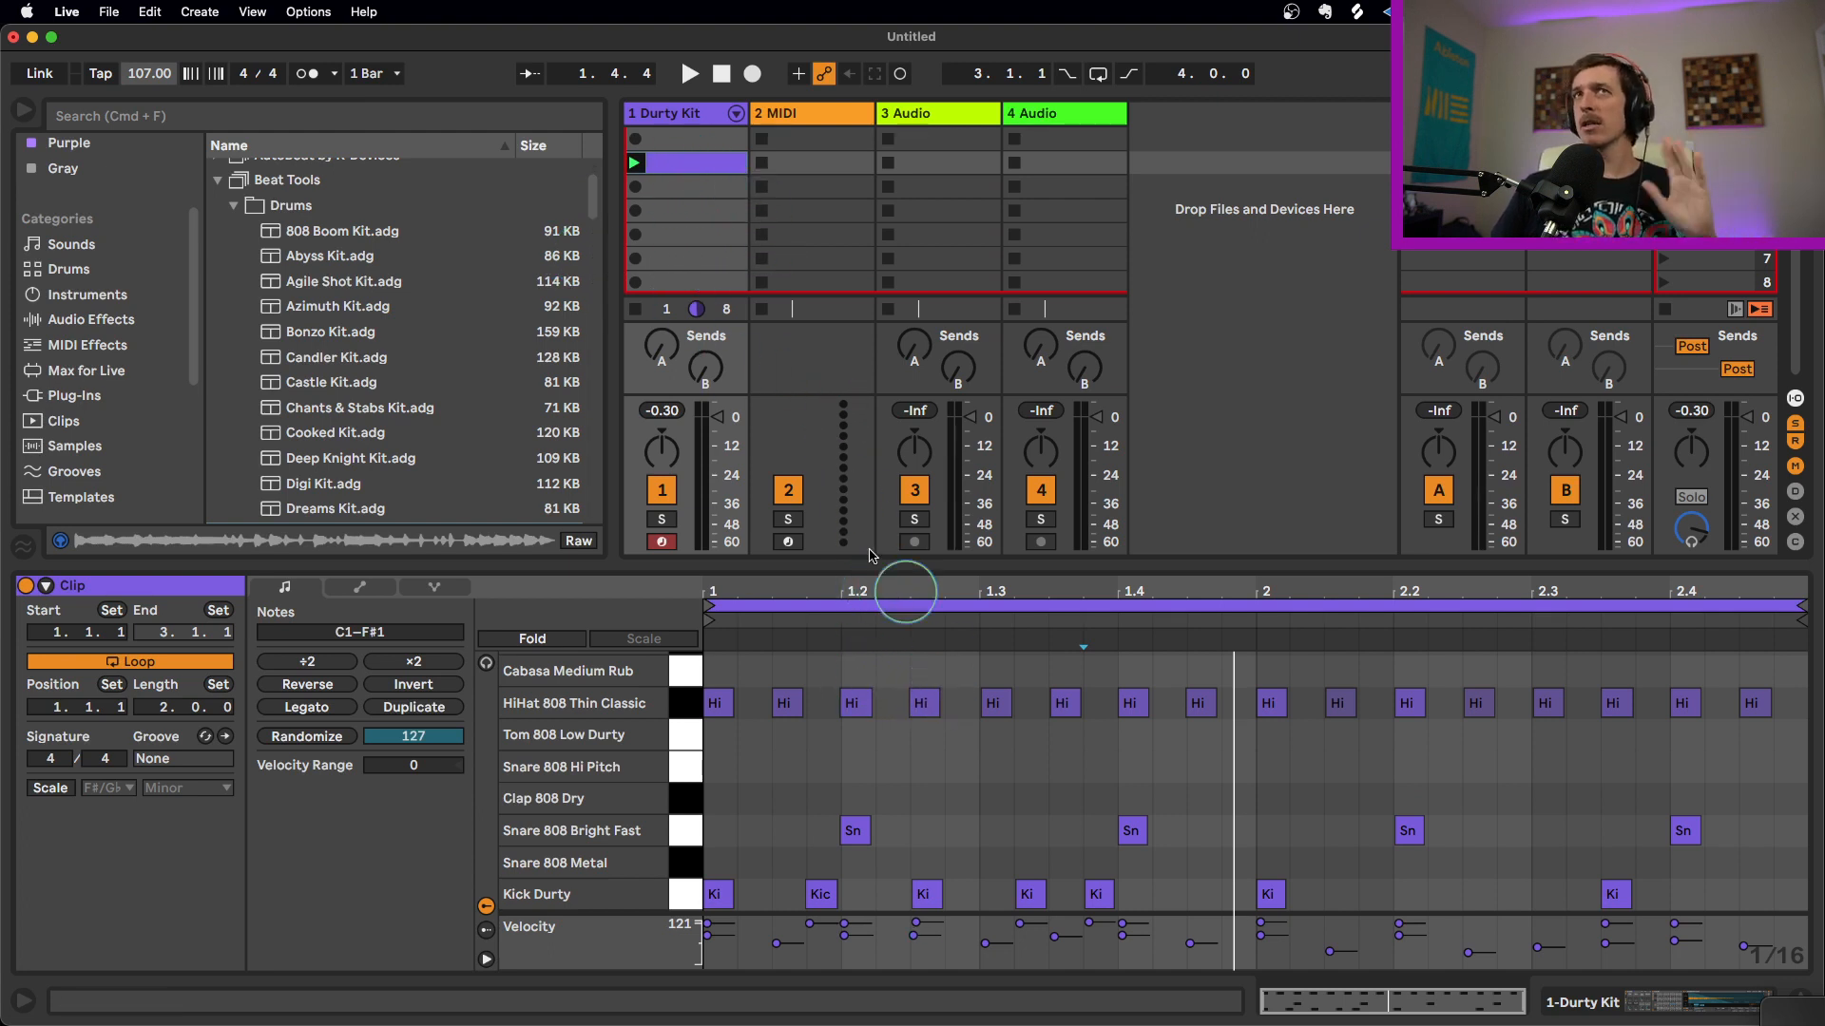
left_click_drag(677, 166, 688, 152)
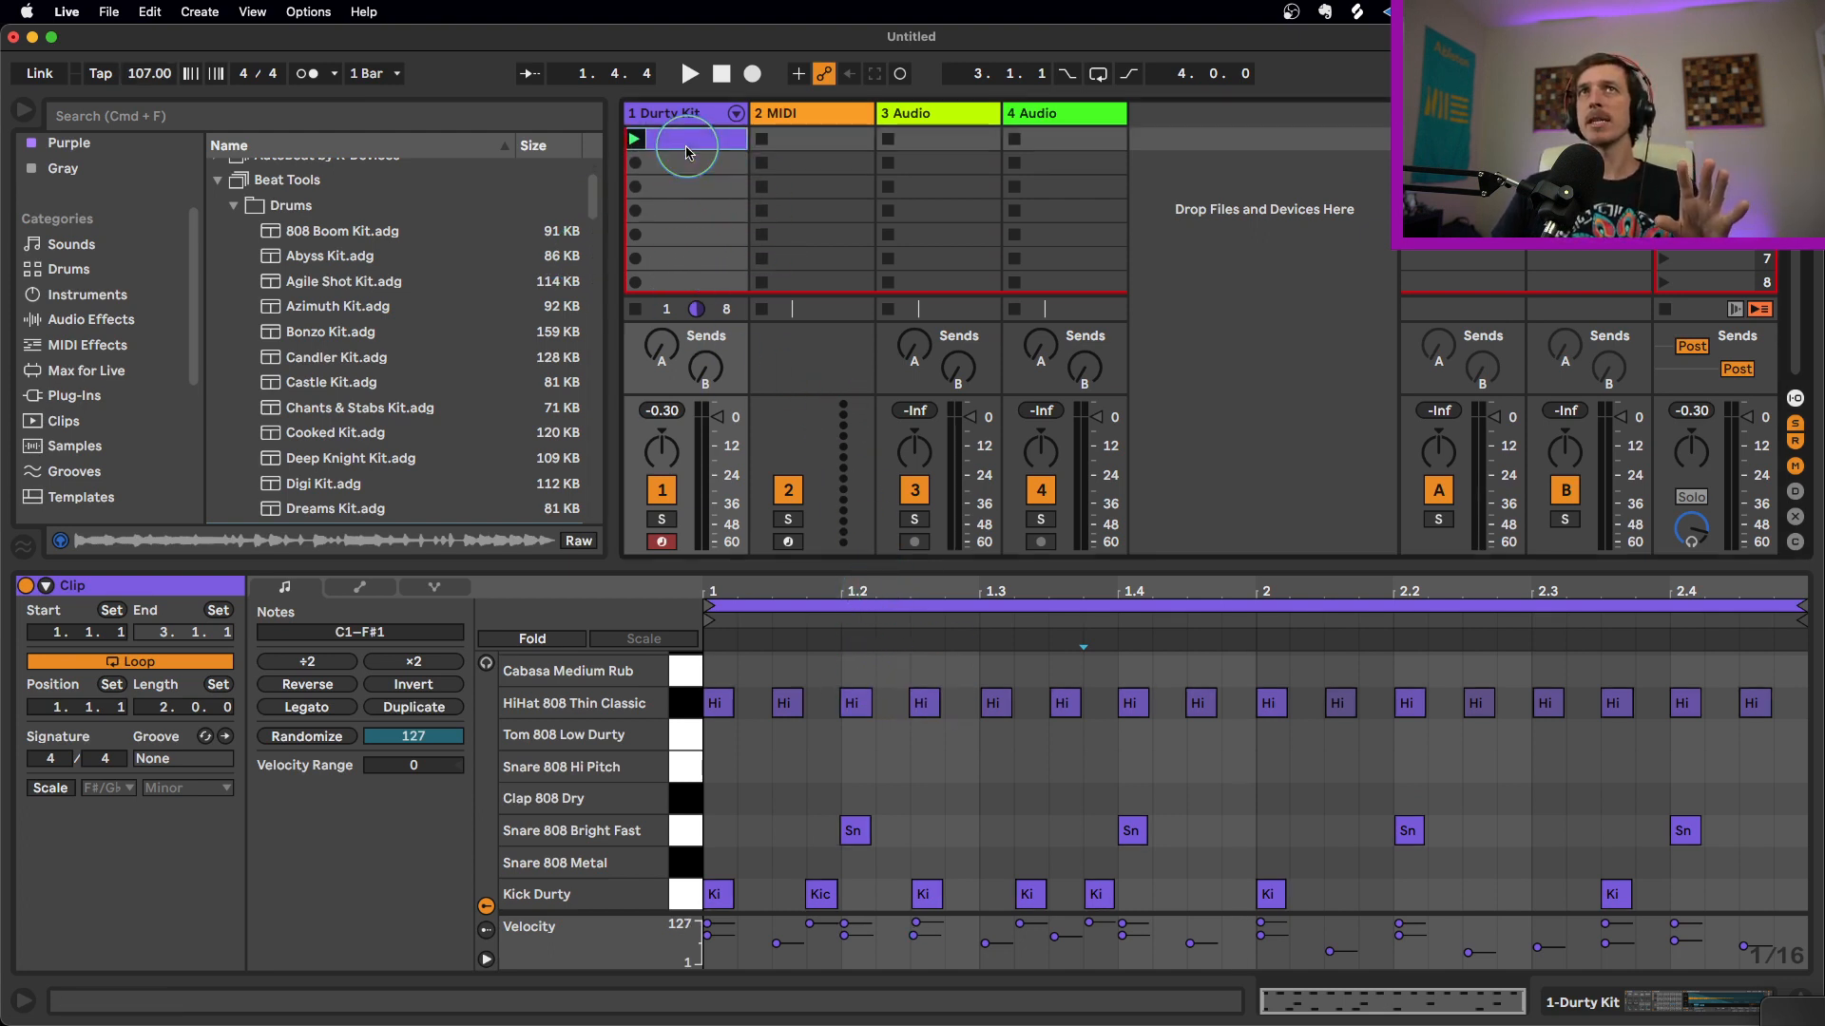
key("super+d")
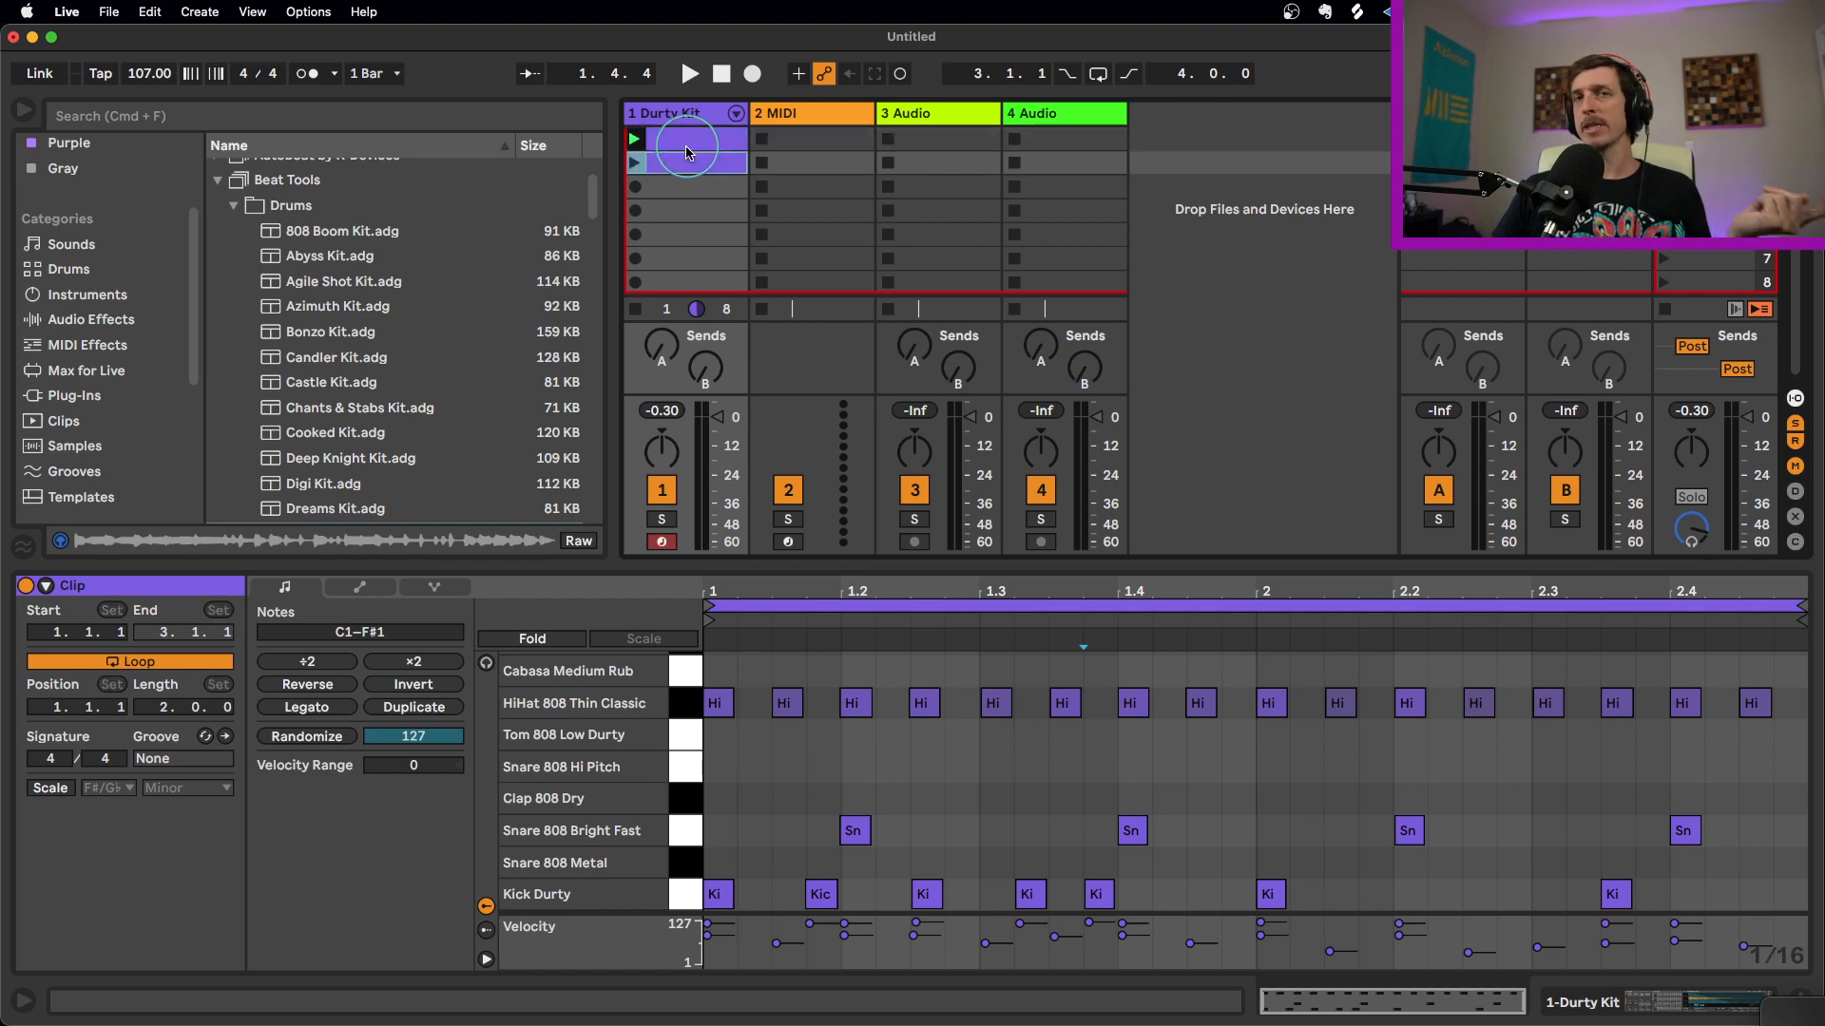
Compare the drum clip in the first slot with its duplicate in the second slot
left_click(686, 142)
left_click(689, 165)
left_click(692, 143)
left_click(695, 167)
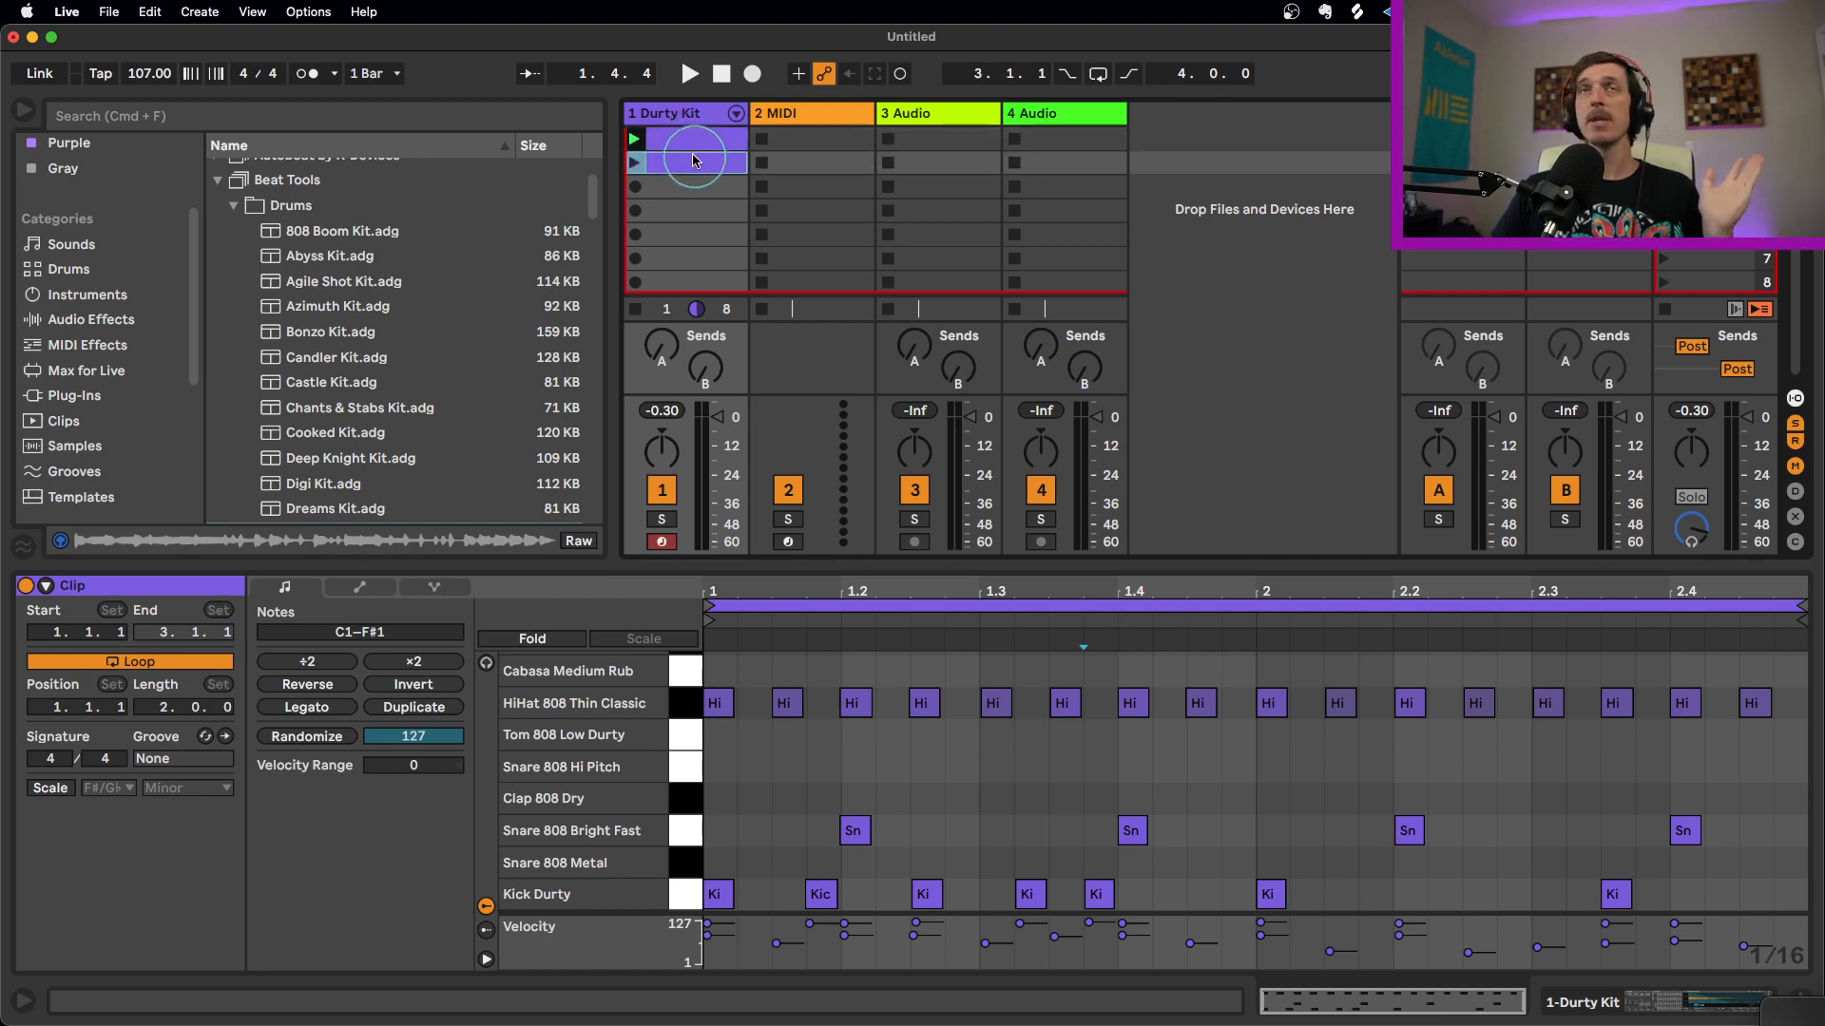
left_click(689, 142)
left_click(693, 161)
left_click(692, 144)
left_click(693, 159)
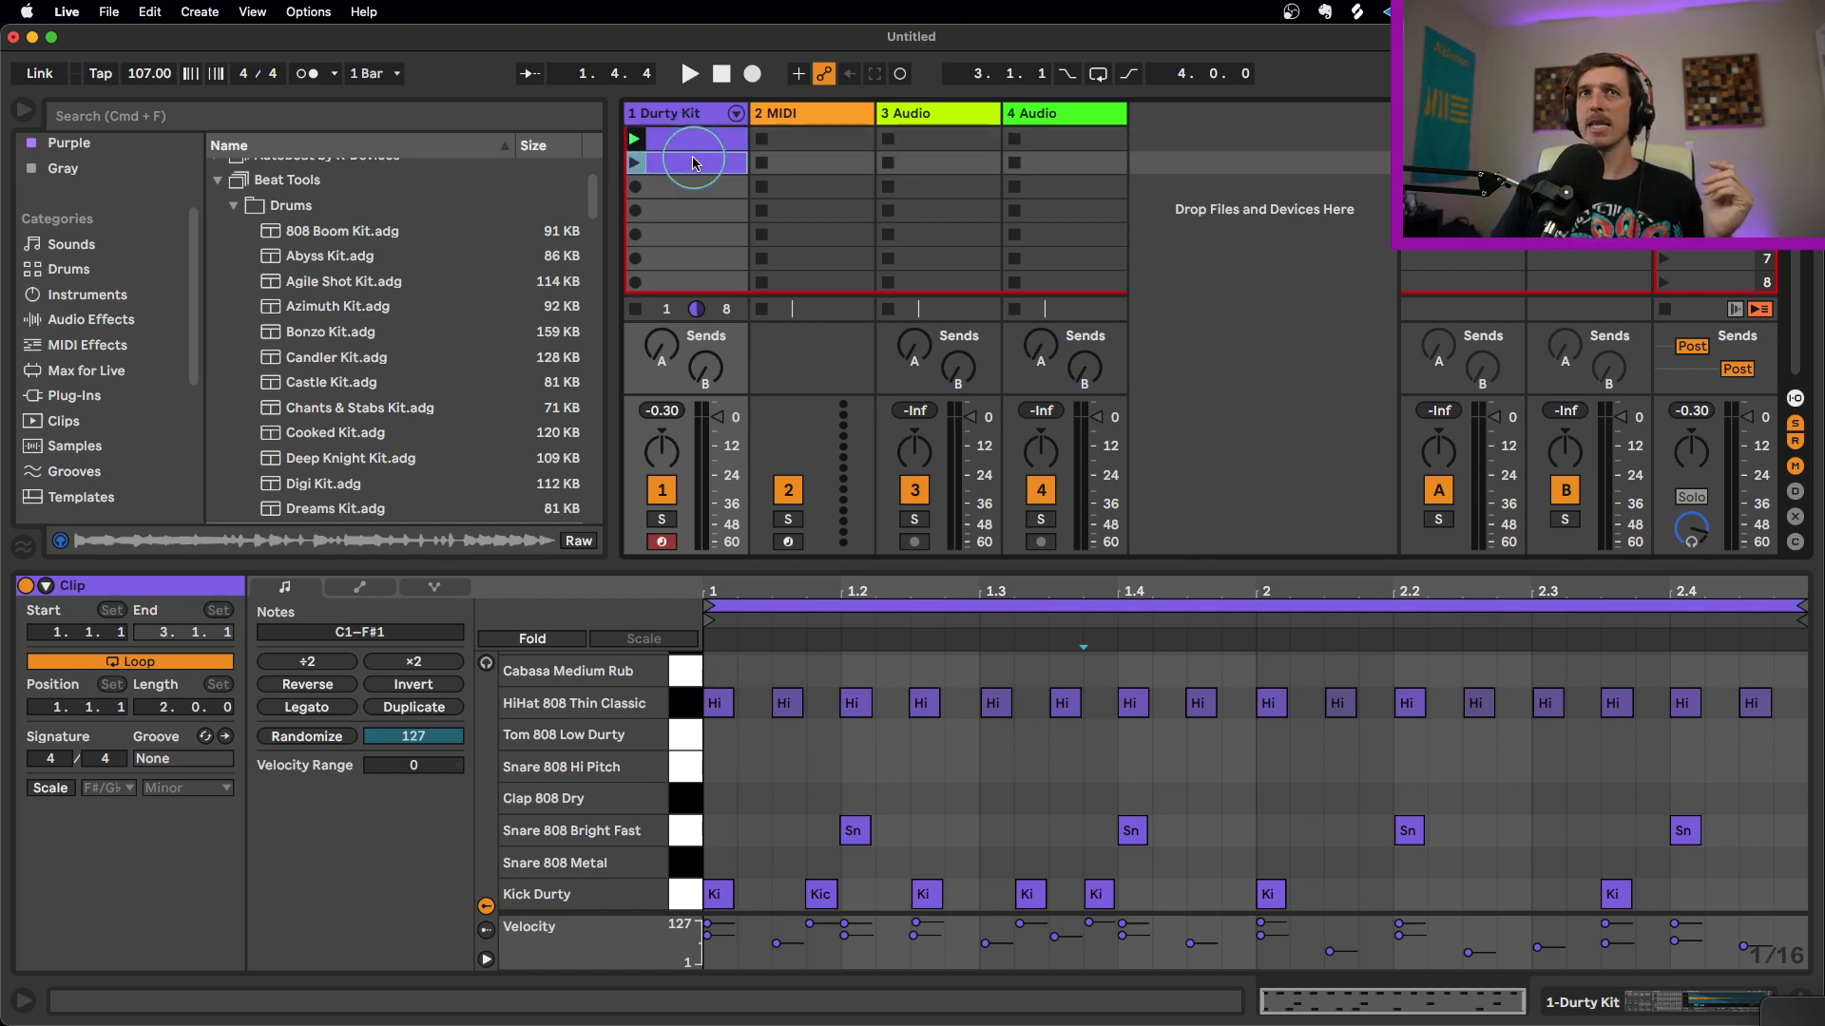
Play the second drum clip, add HiHat 808 Thin Classic notes at 1.2.4, 1.4.4, 2.2.4 and 2.4.4, and listen again
left_click(638, 165)
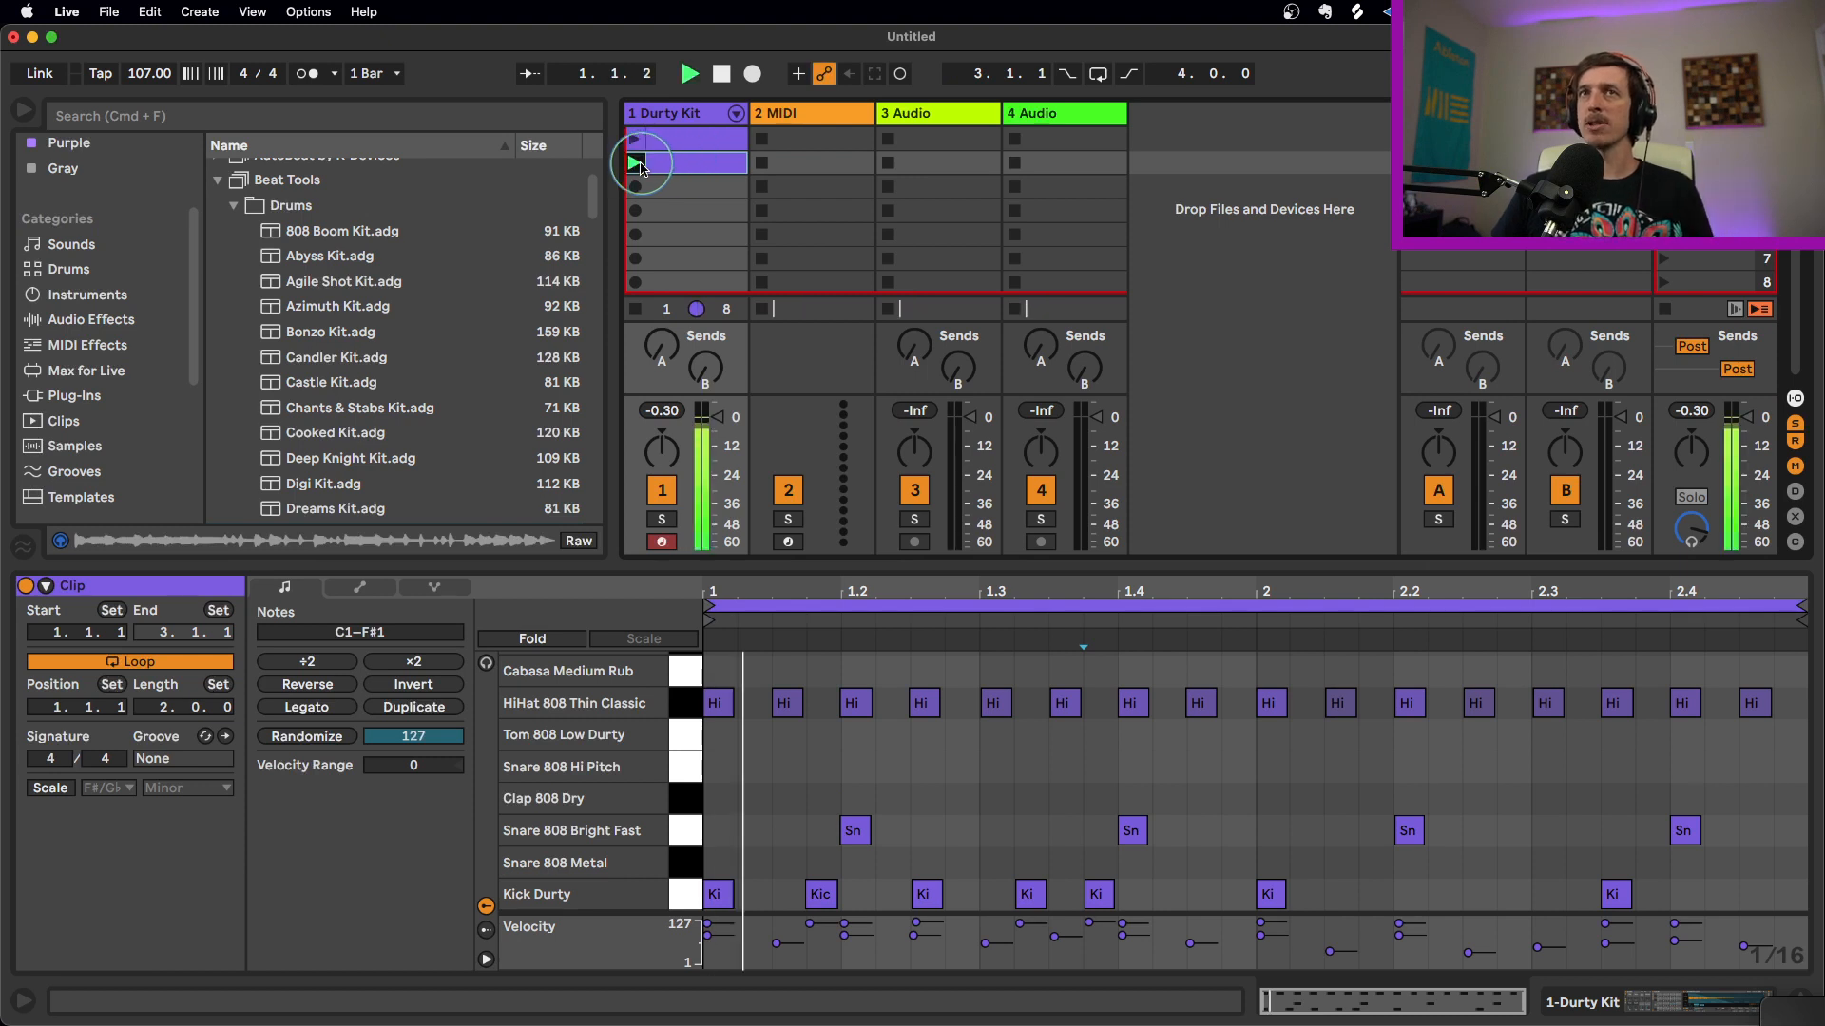
left_click(995, 816)
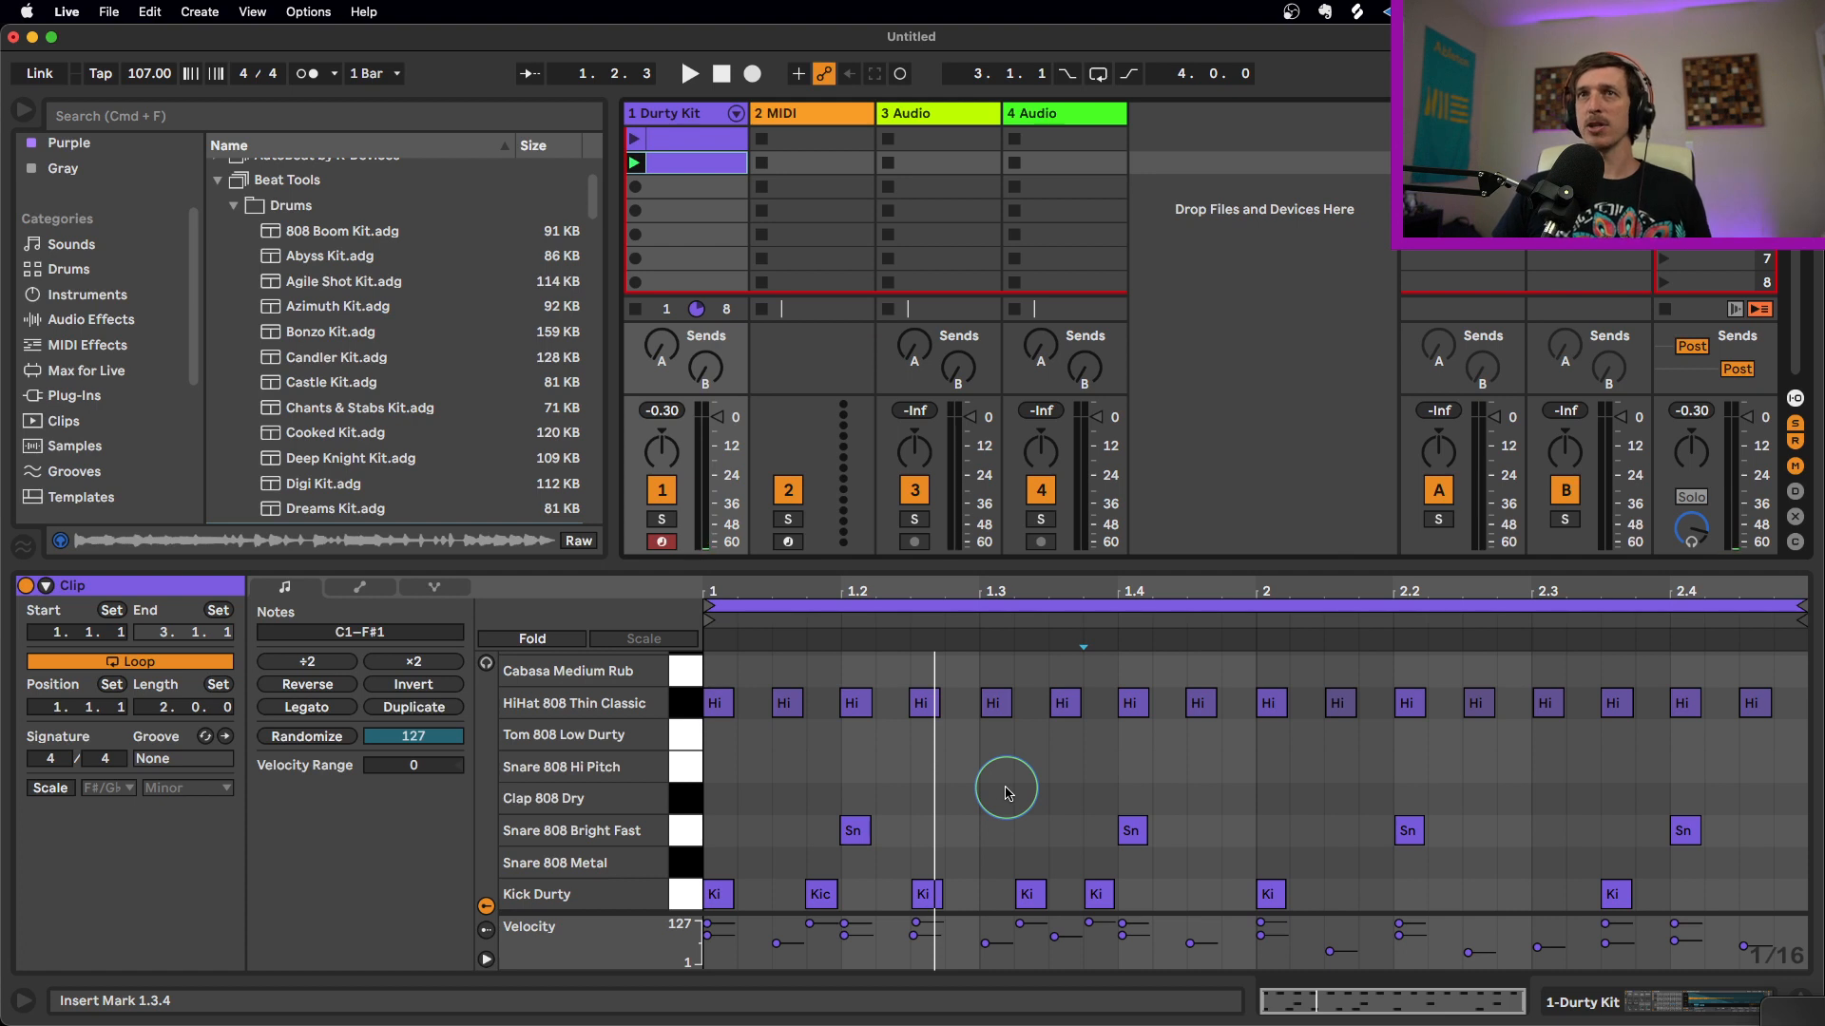
left_click(925, 708)
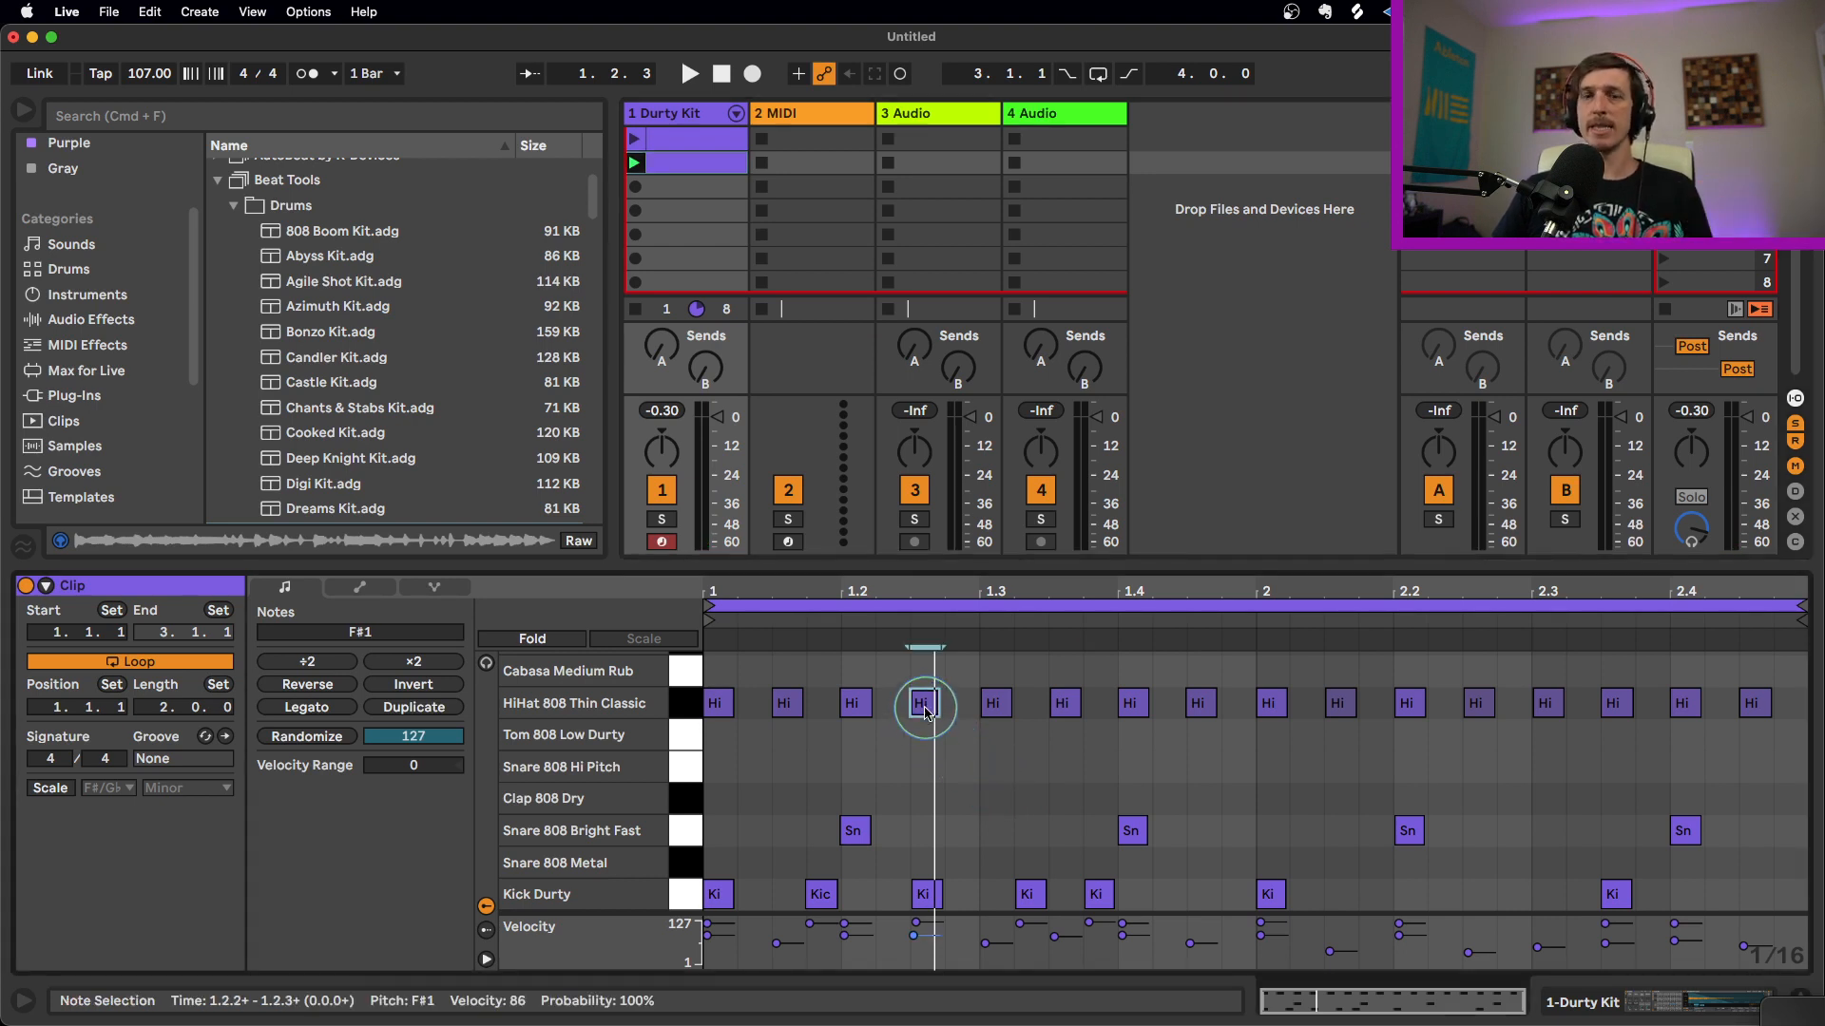
left_click_drag(927, 710, 1778, 704)
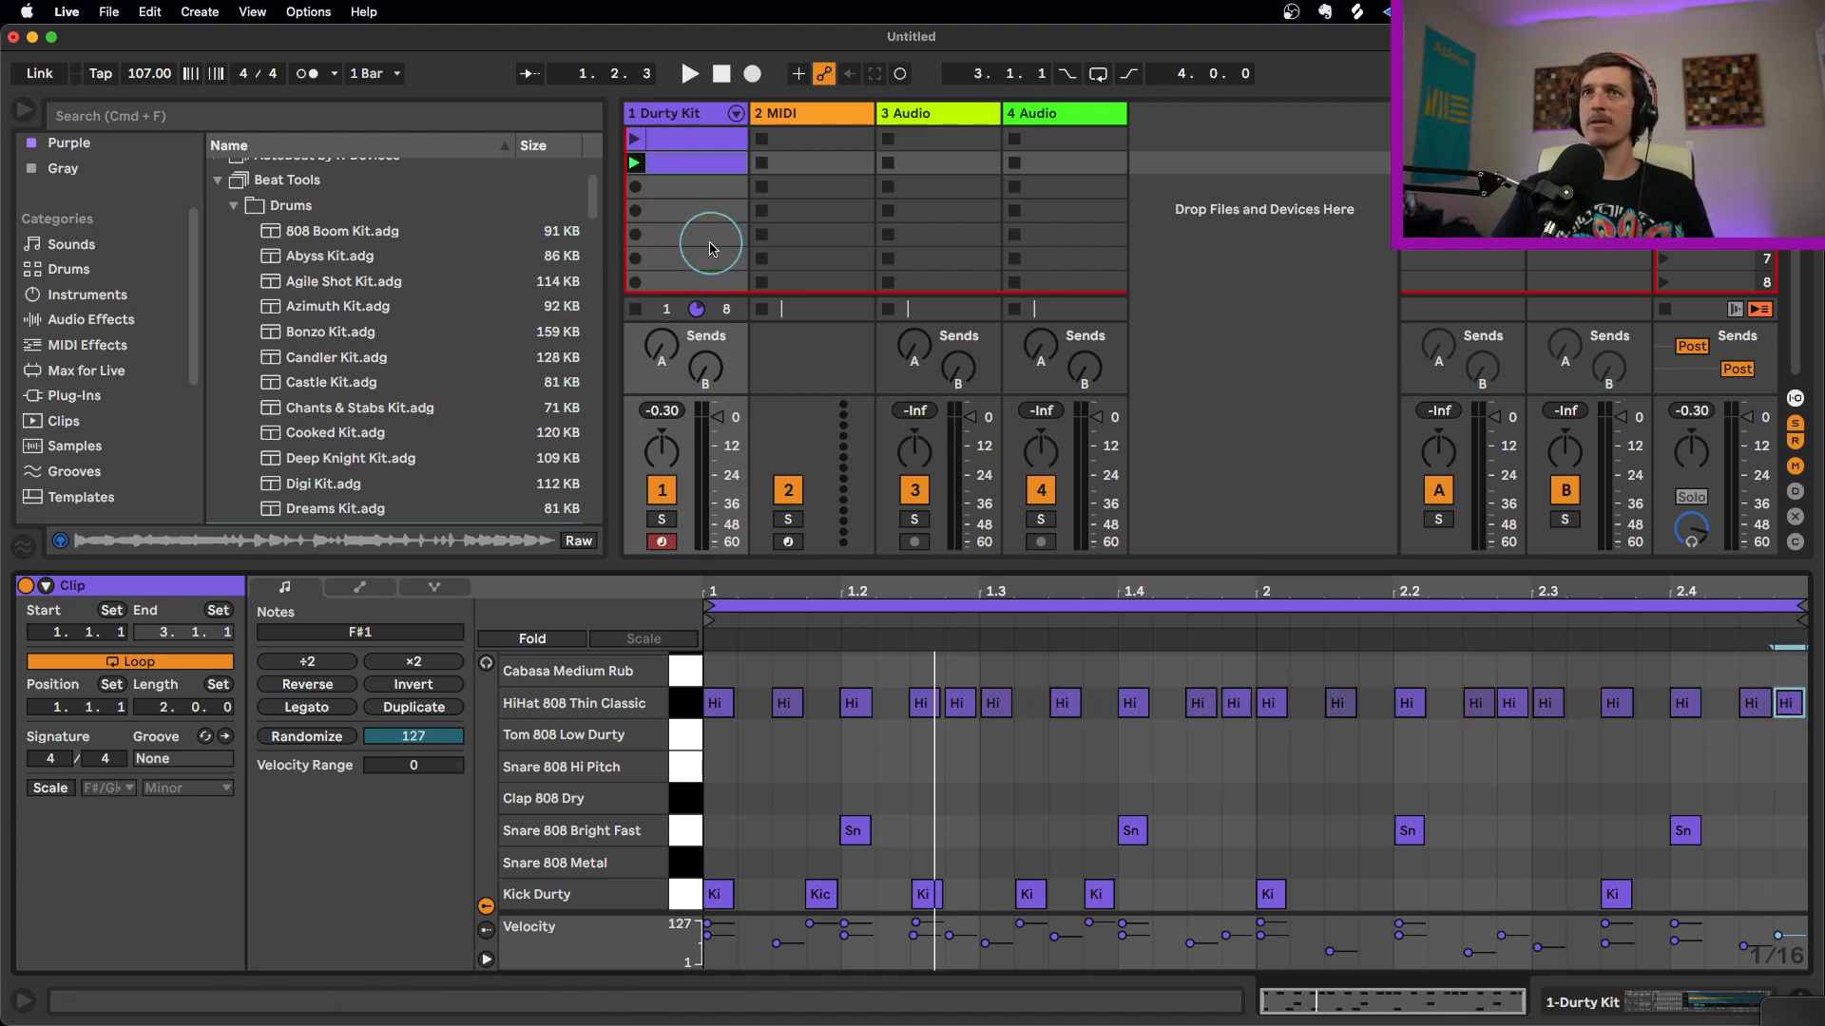
key("space")
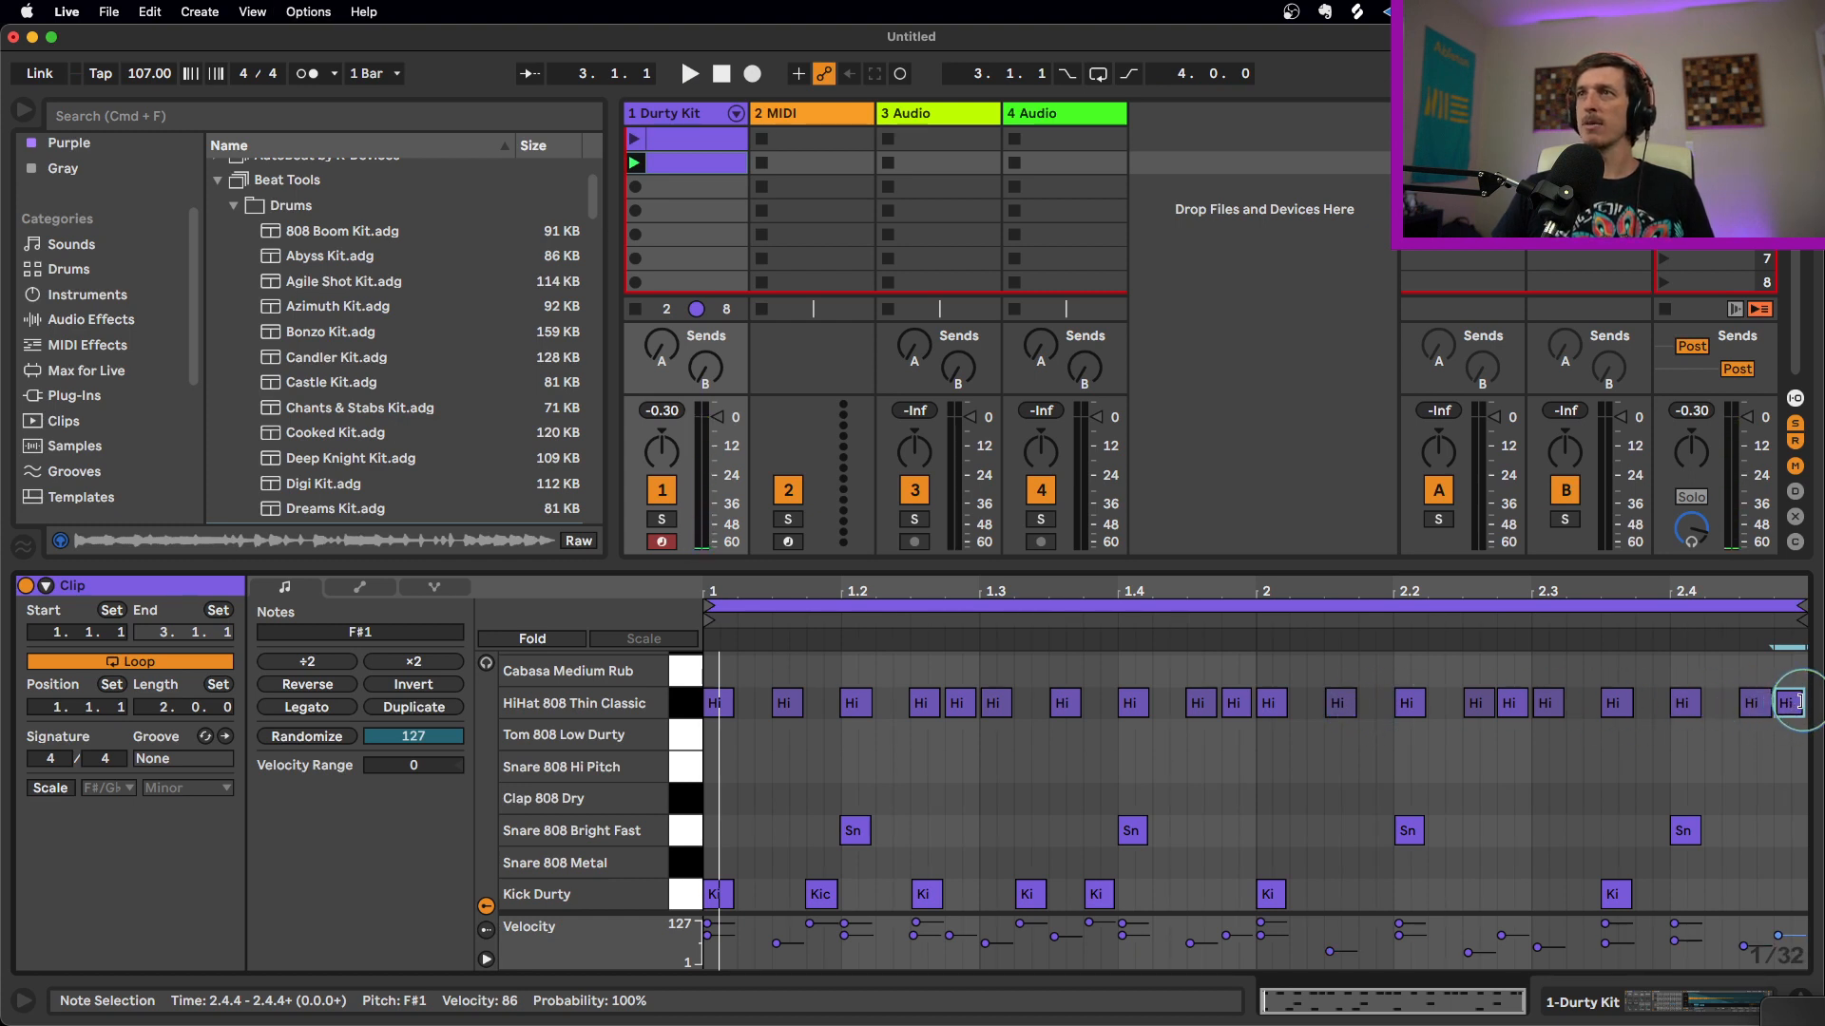
Split the hi-hat at 2.4.4 into two 1/32 notes, add Snare 808 Bright Fast notes at 2.4.3 and 2.4.4, and listen
mouse_move(1800, 702)
left_mouse_down()
mouse_move(1783, 704)
mouse_move(1799, 708)
left_mouse_up()
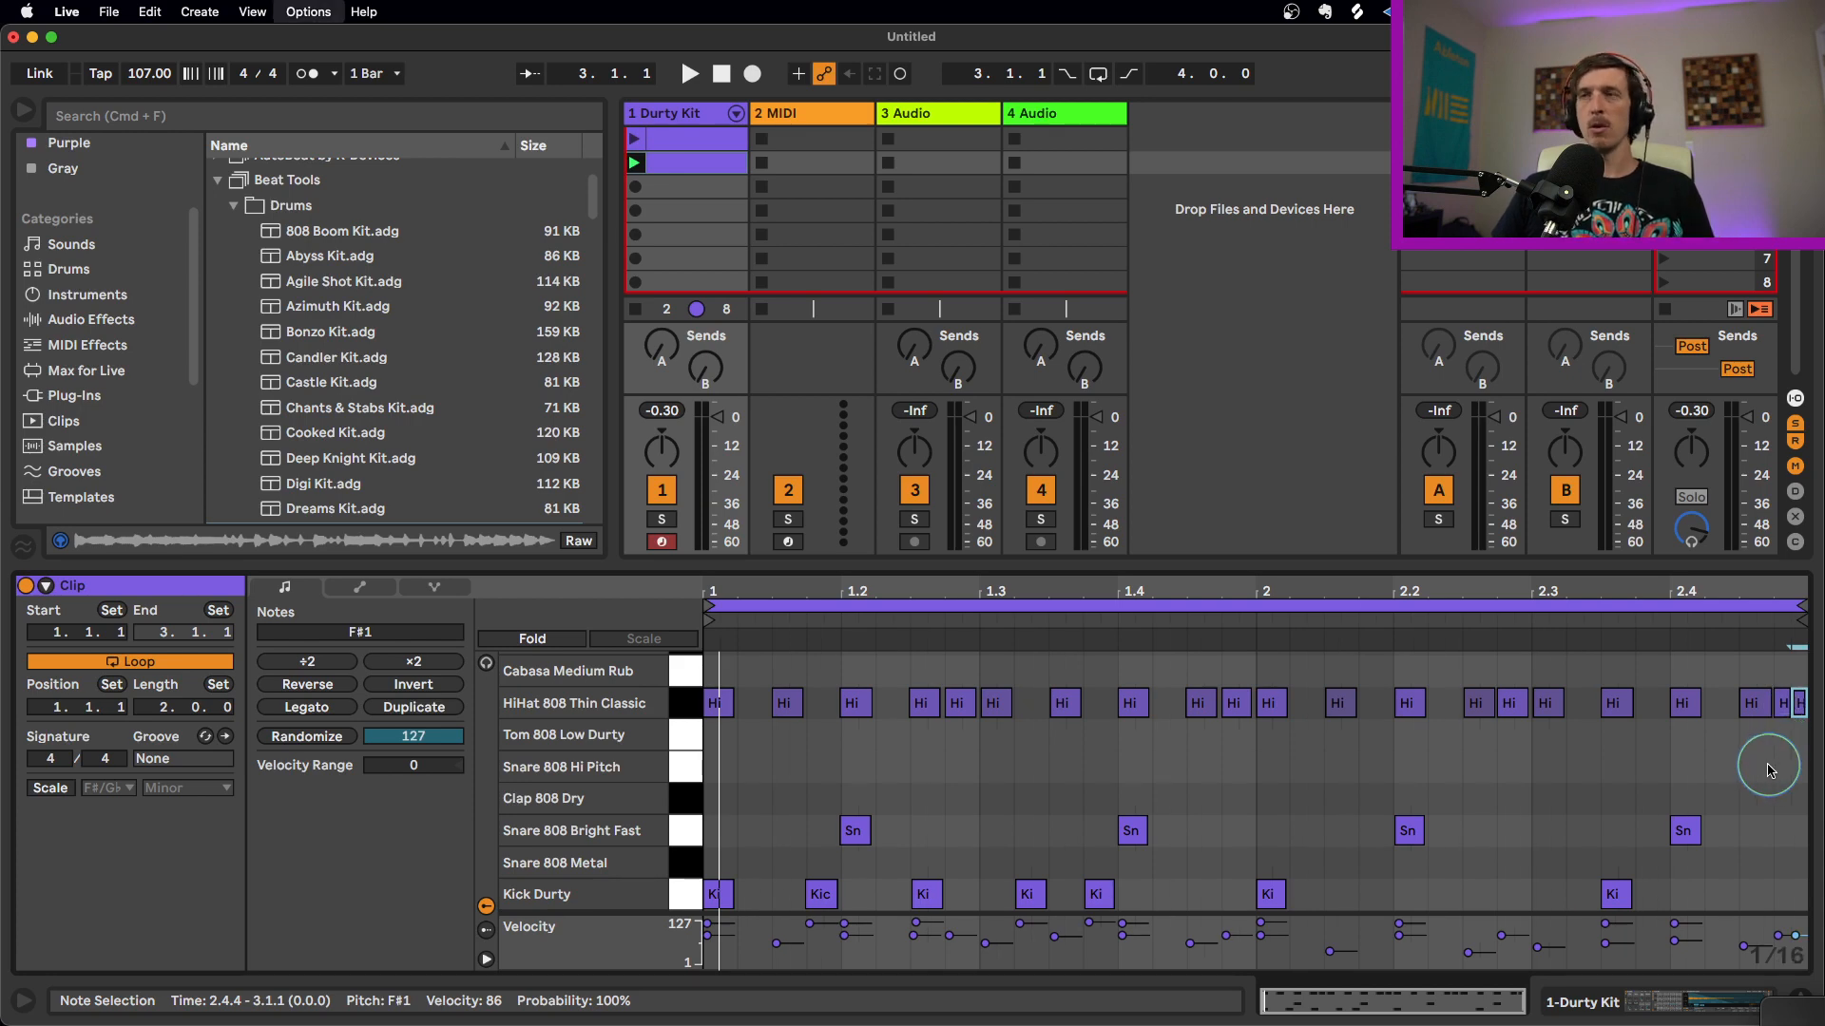
double_click(1758, 833)
double_click(1790, 833)
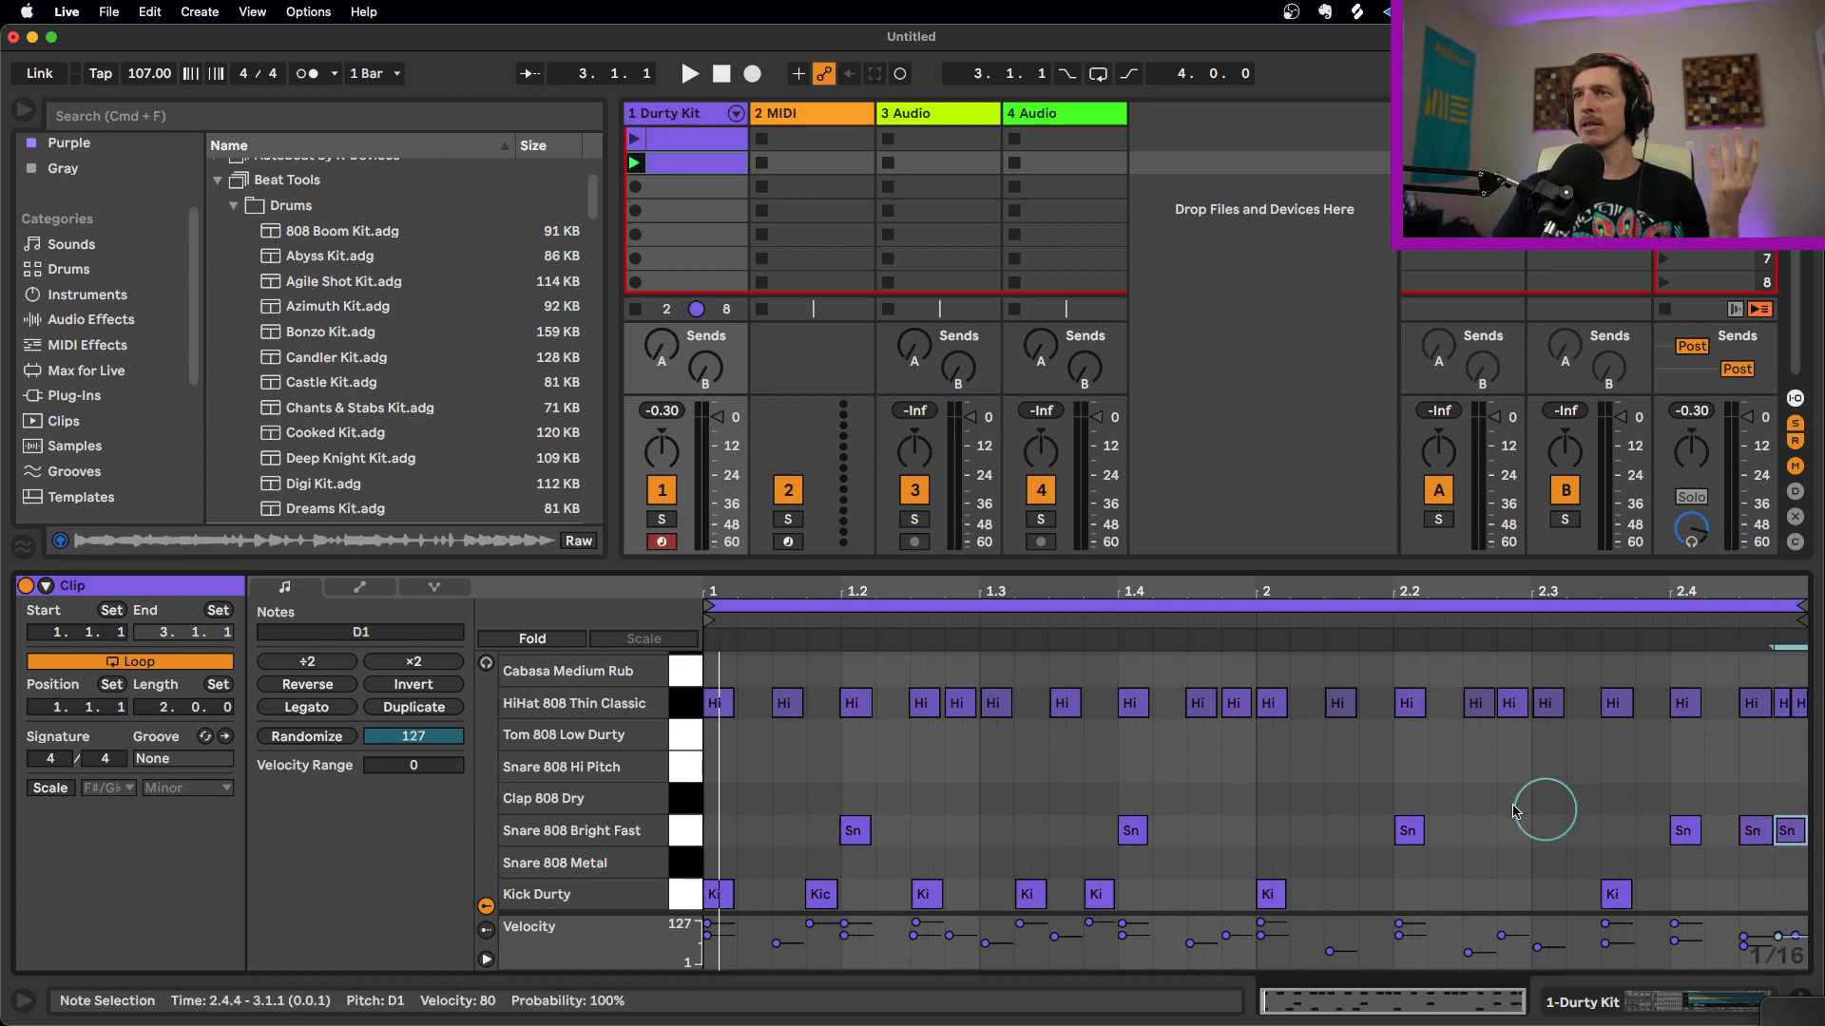
key("space")
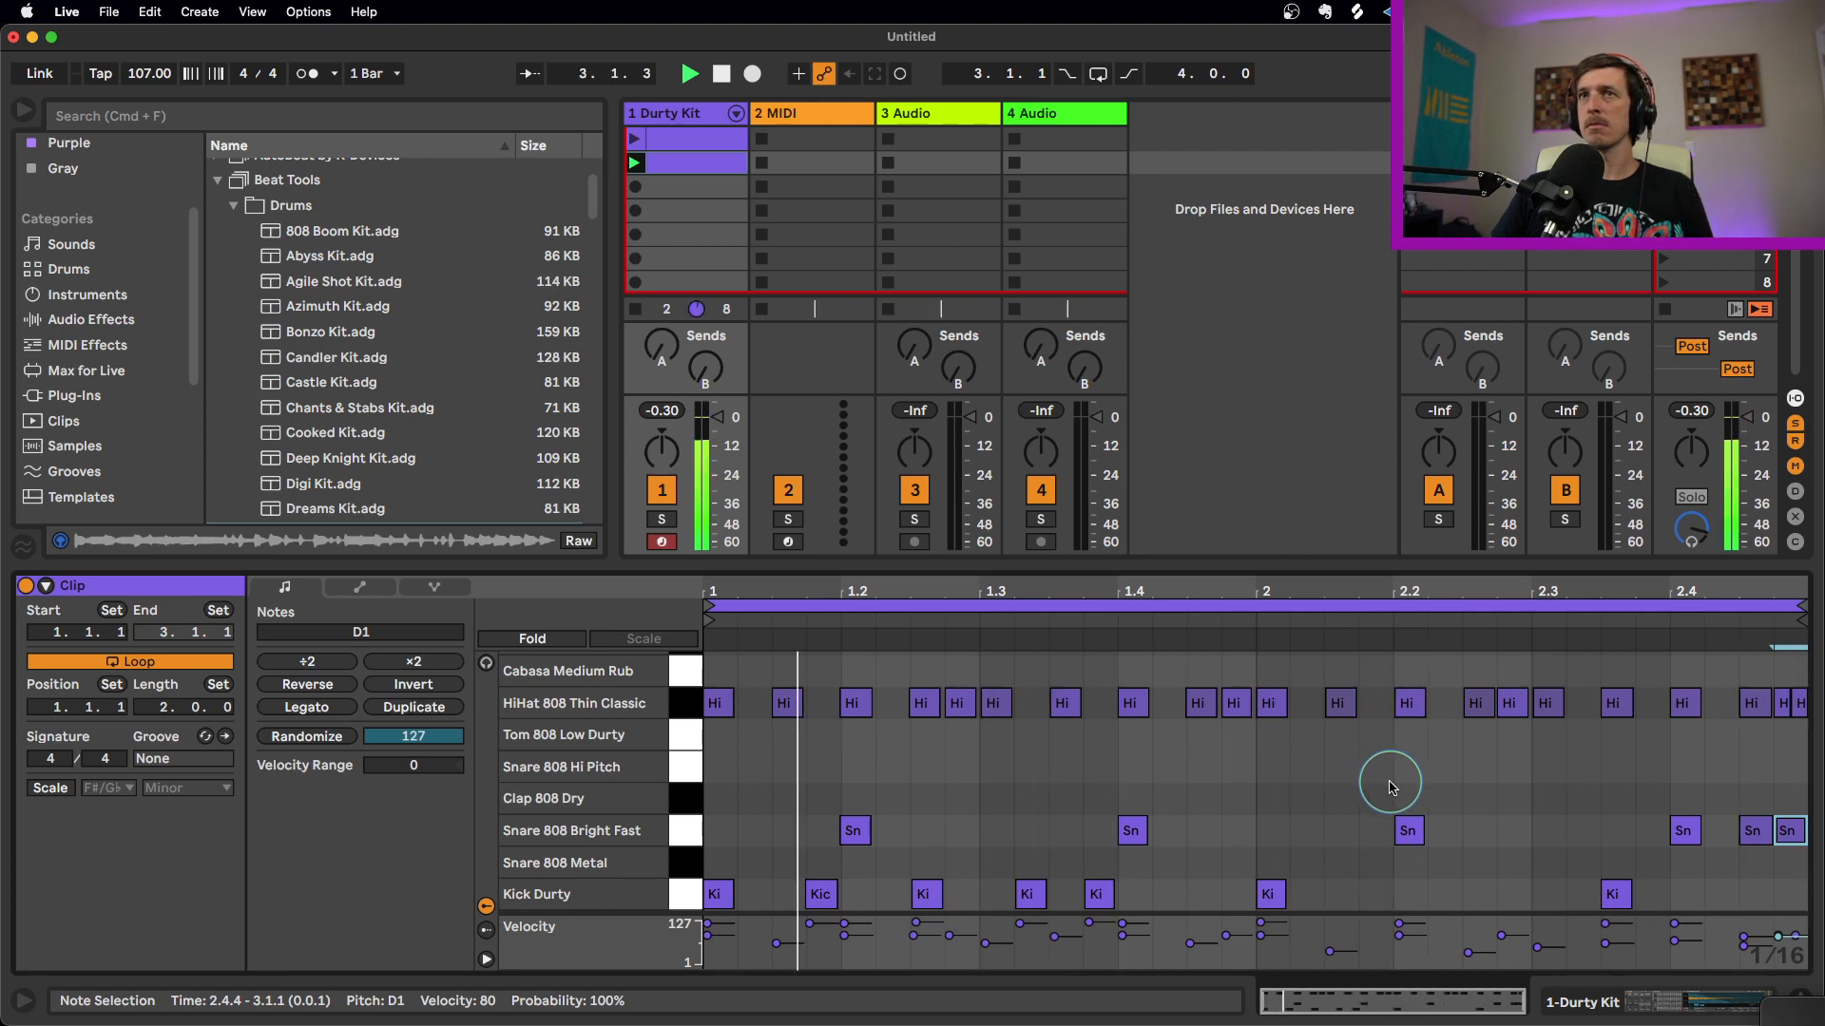
left_click(1187, 802)
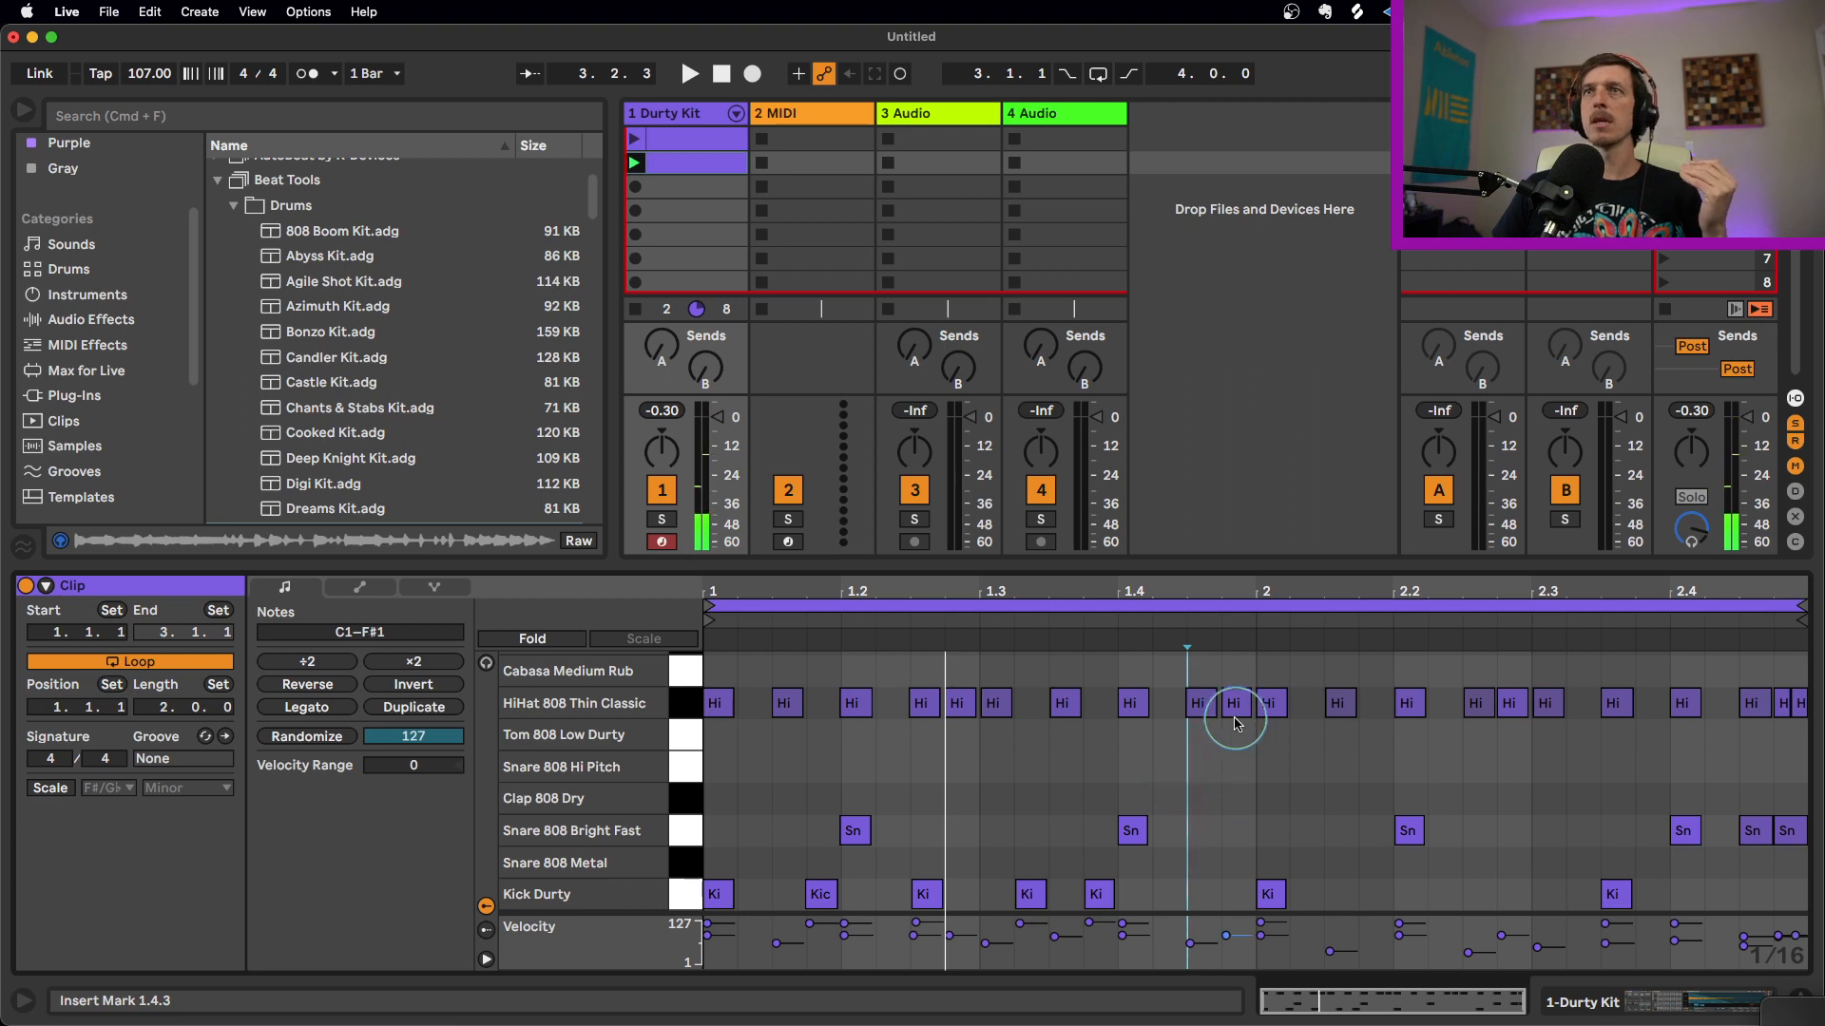
Duplicate the second clip into the third slot and vary its kicks: replace the 2.3.3 kick with ones at 2.3.2 and 2.3.4, and deactivate 1.2.3
left_click(699, 168)
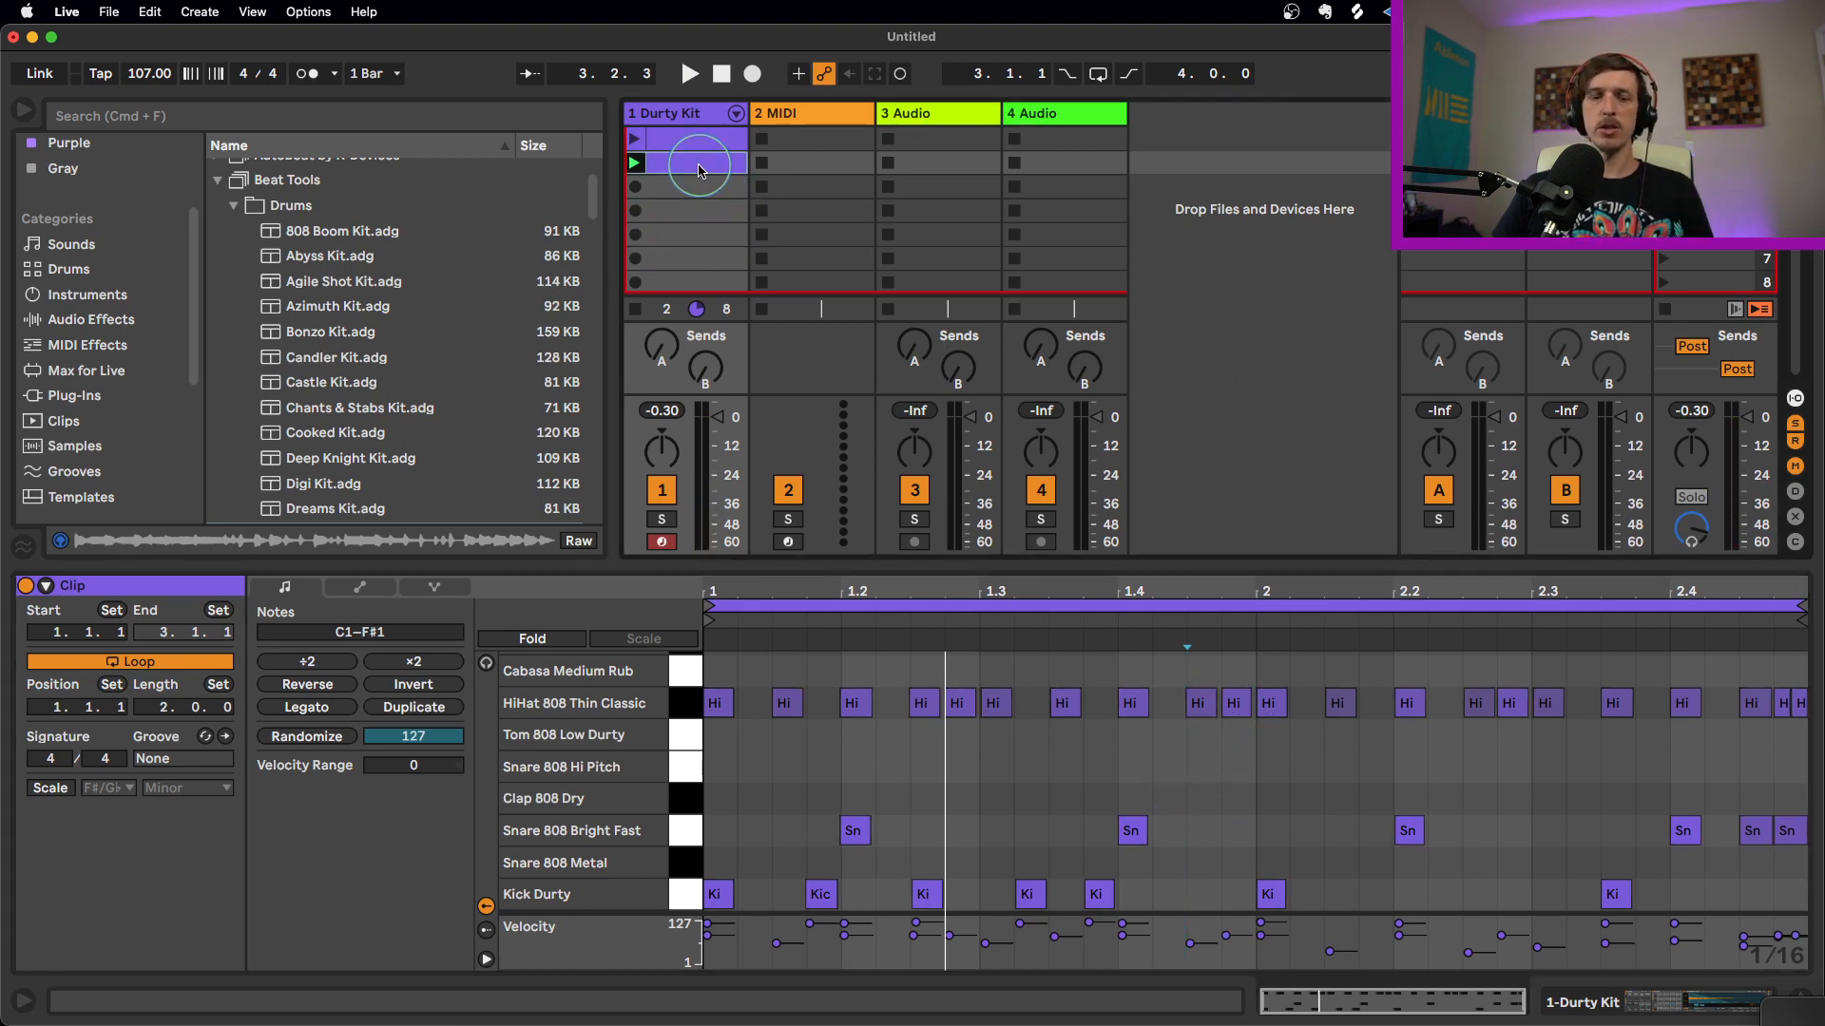
key("super+d")
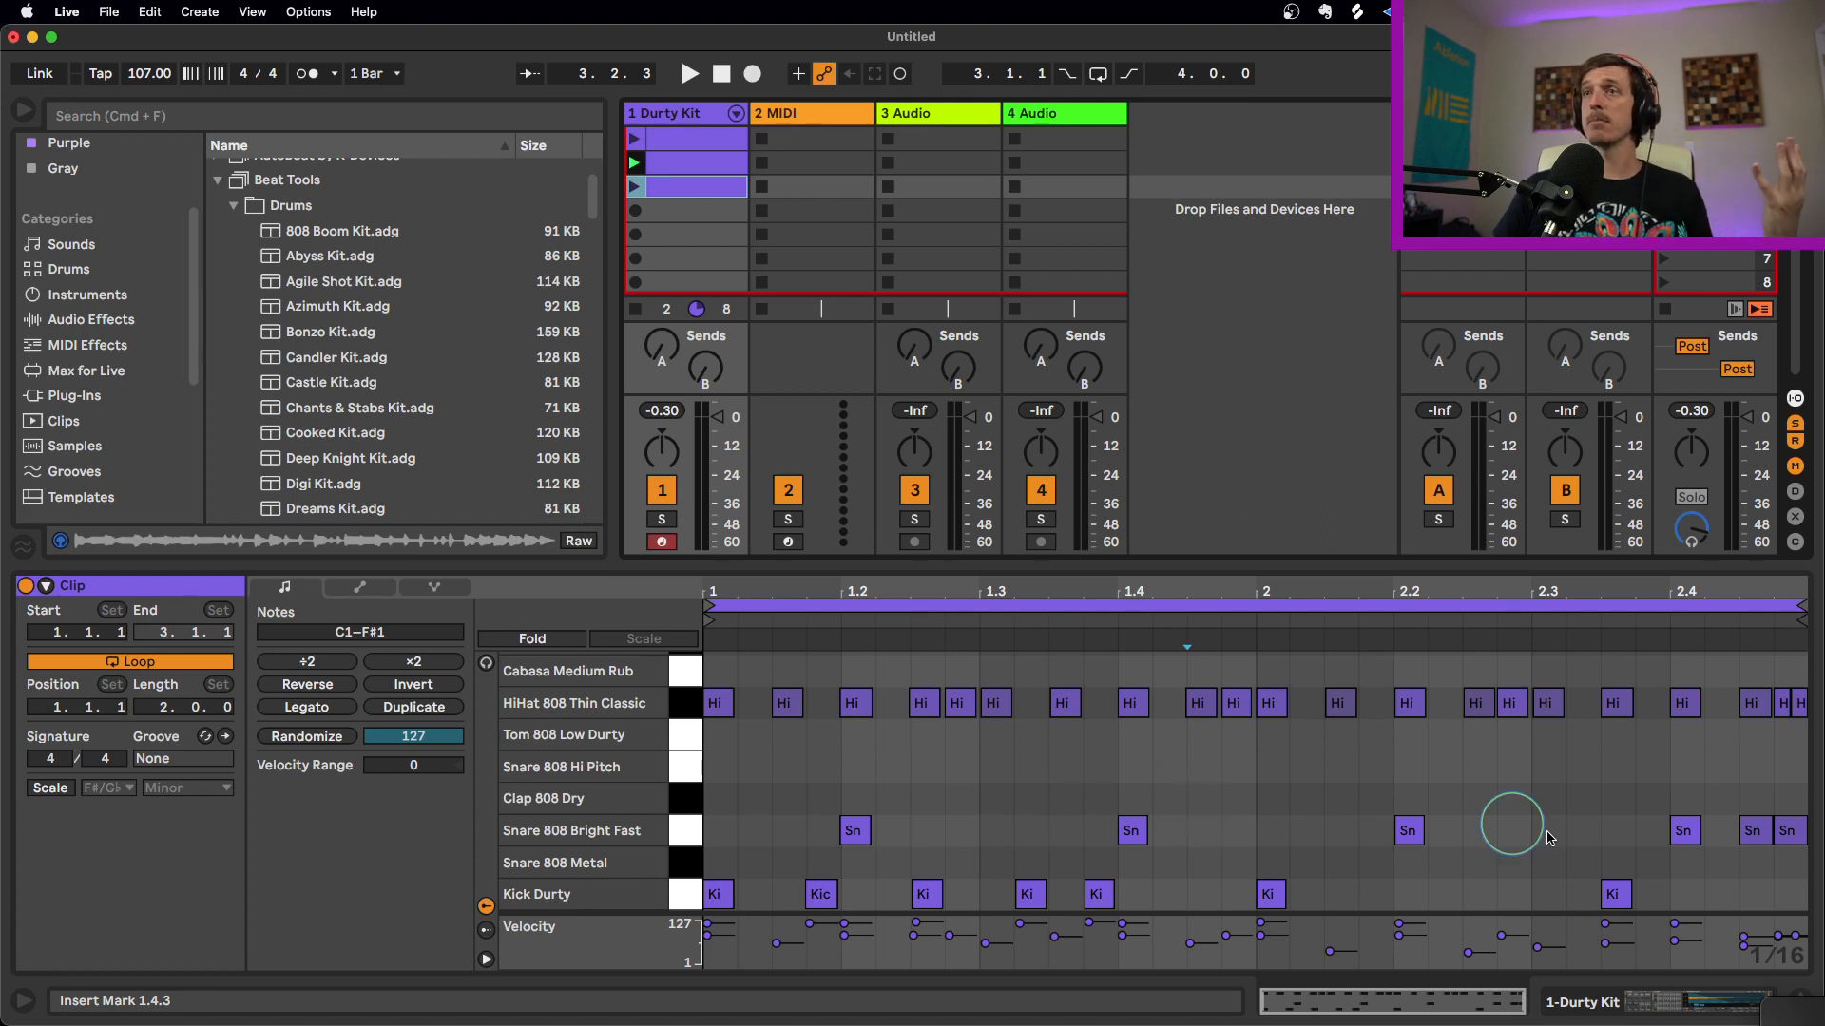
mouse_move(1612, 895)
left_mouse_down()
mouse_move(1589, 896)
mouse_move(1649, 896)
left_mouse_up()
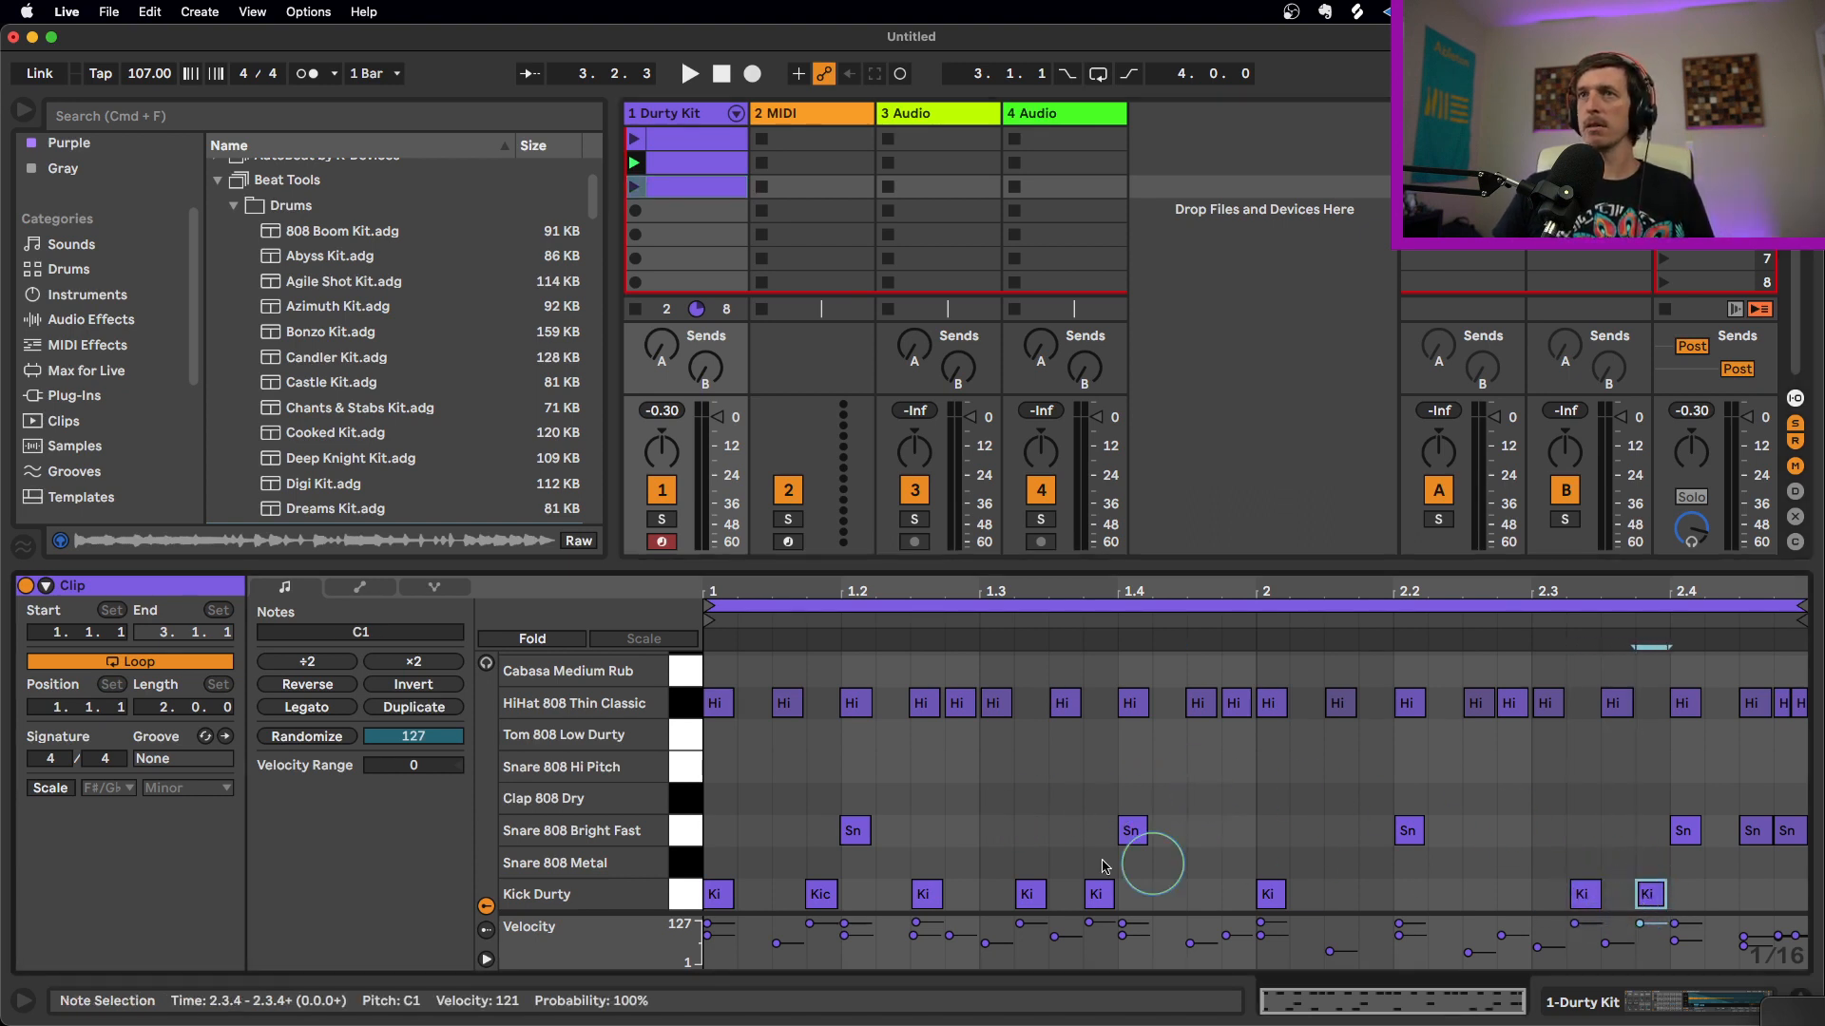
left_click(923, 891)
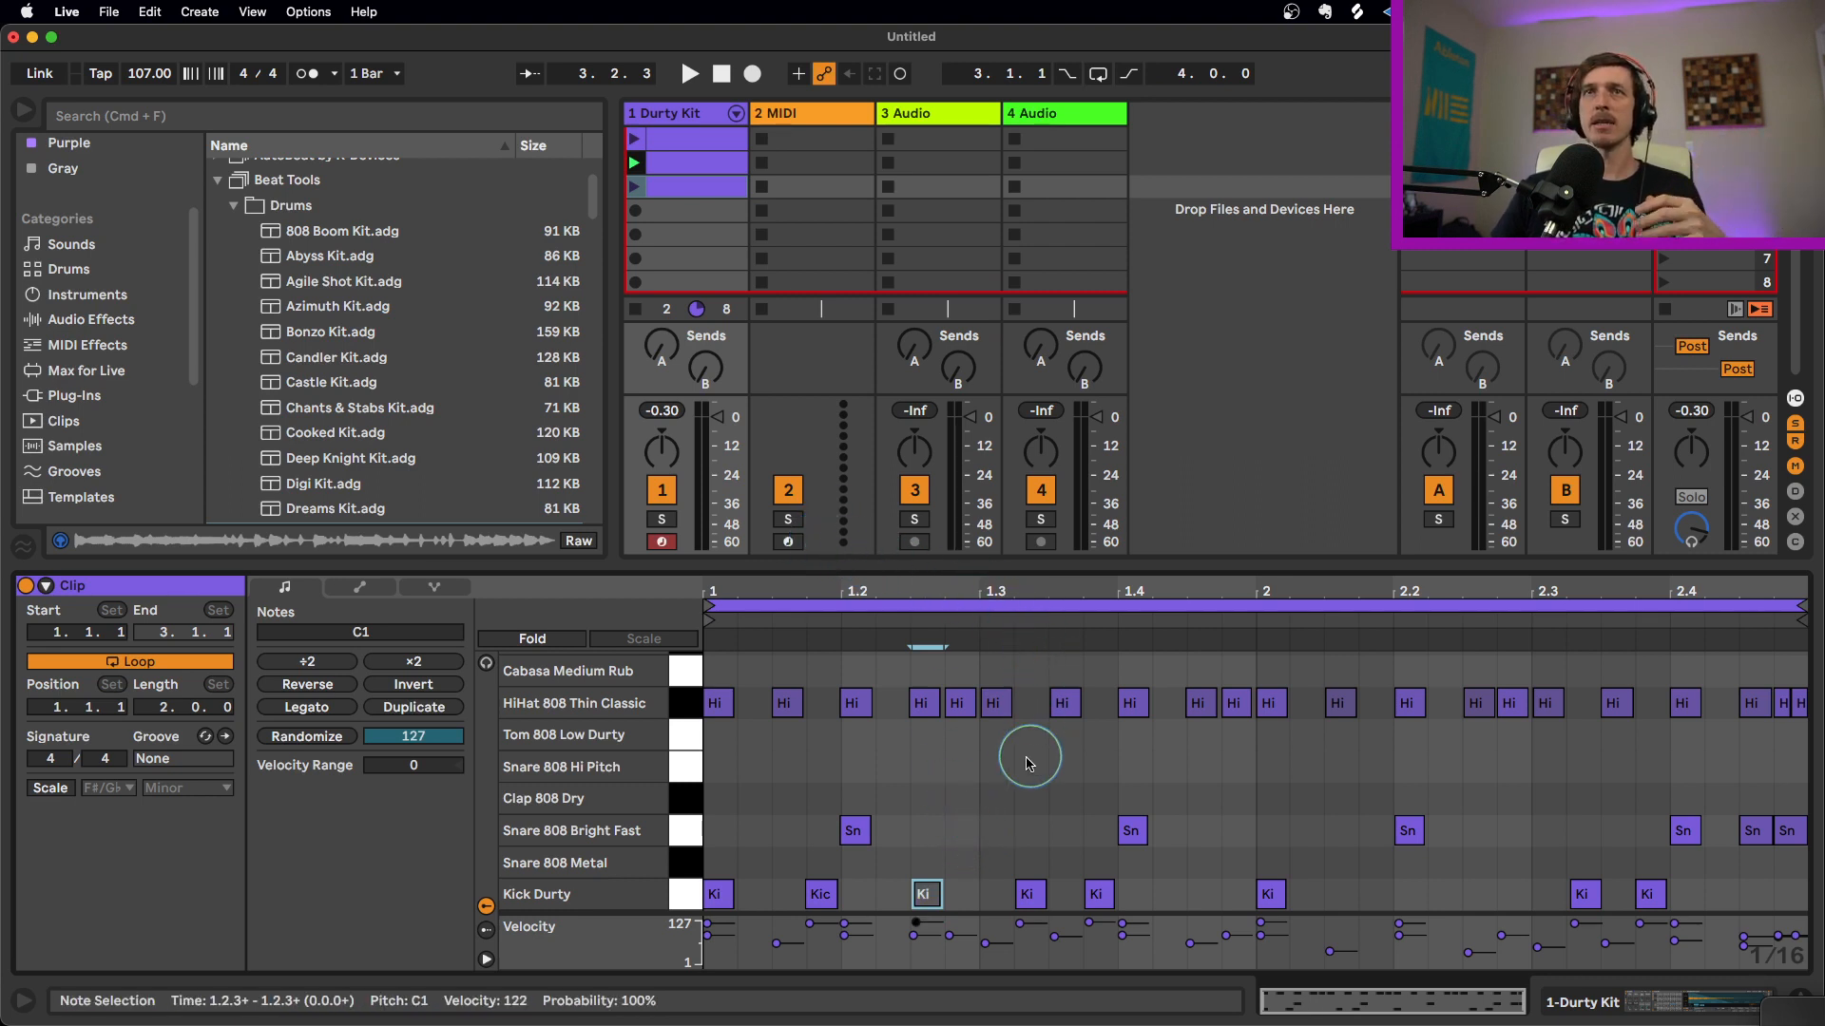
Fill the gaps in the third clip's HiHat 808 Thin Classic row with 1/16 notes from 1.1.2 through 2.4.2
left_click(718, 704)
left_click_drag(715, 703, 1304, 714)
left_click_drag(1304, 715, 1450, 709)
left_click(1579, 714)
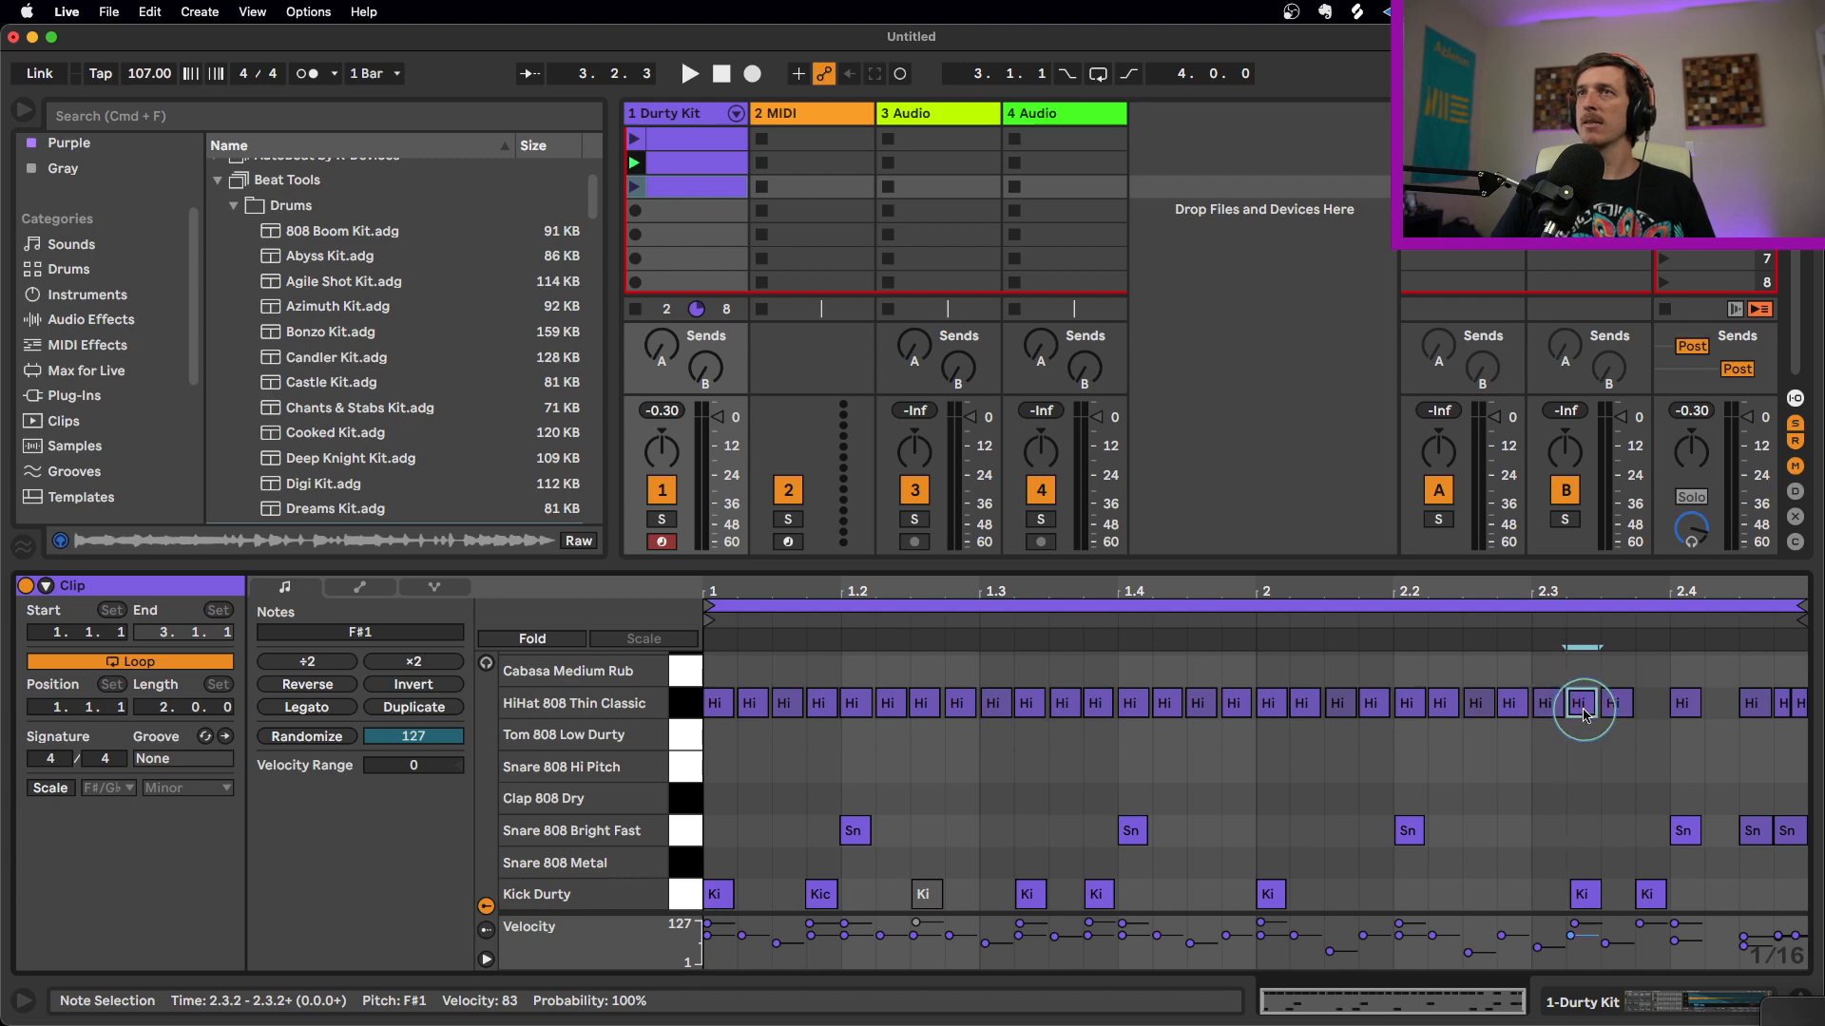
left_click(1648, 714)
left_click(1708, 715)
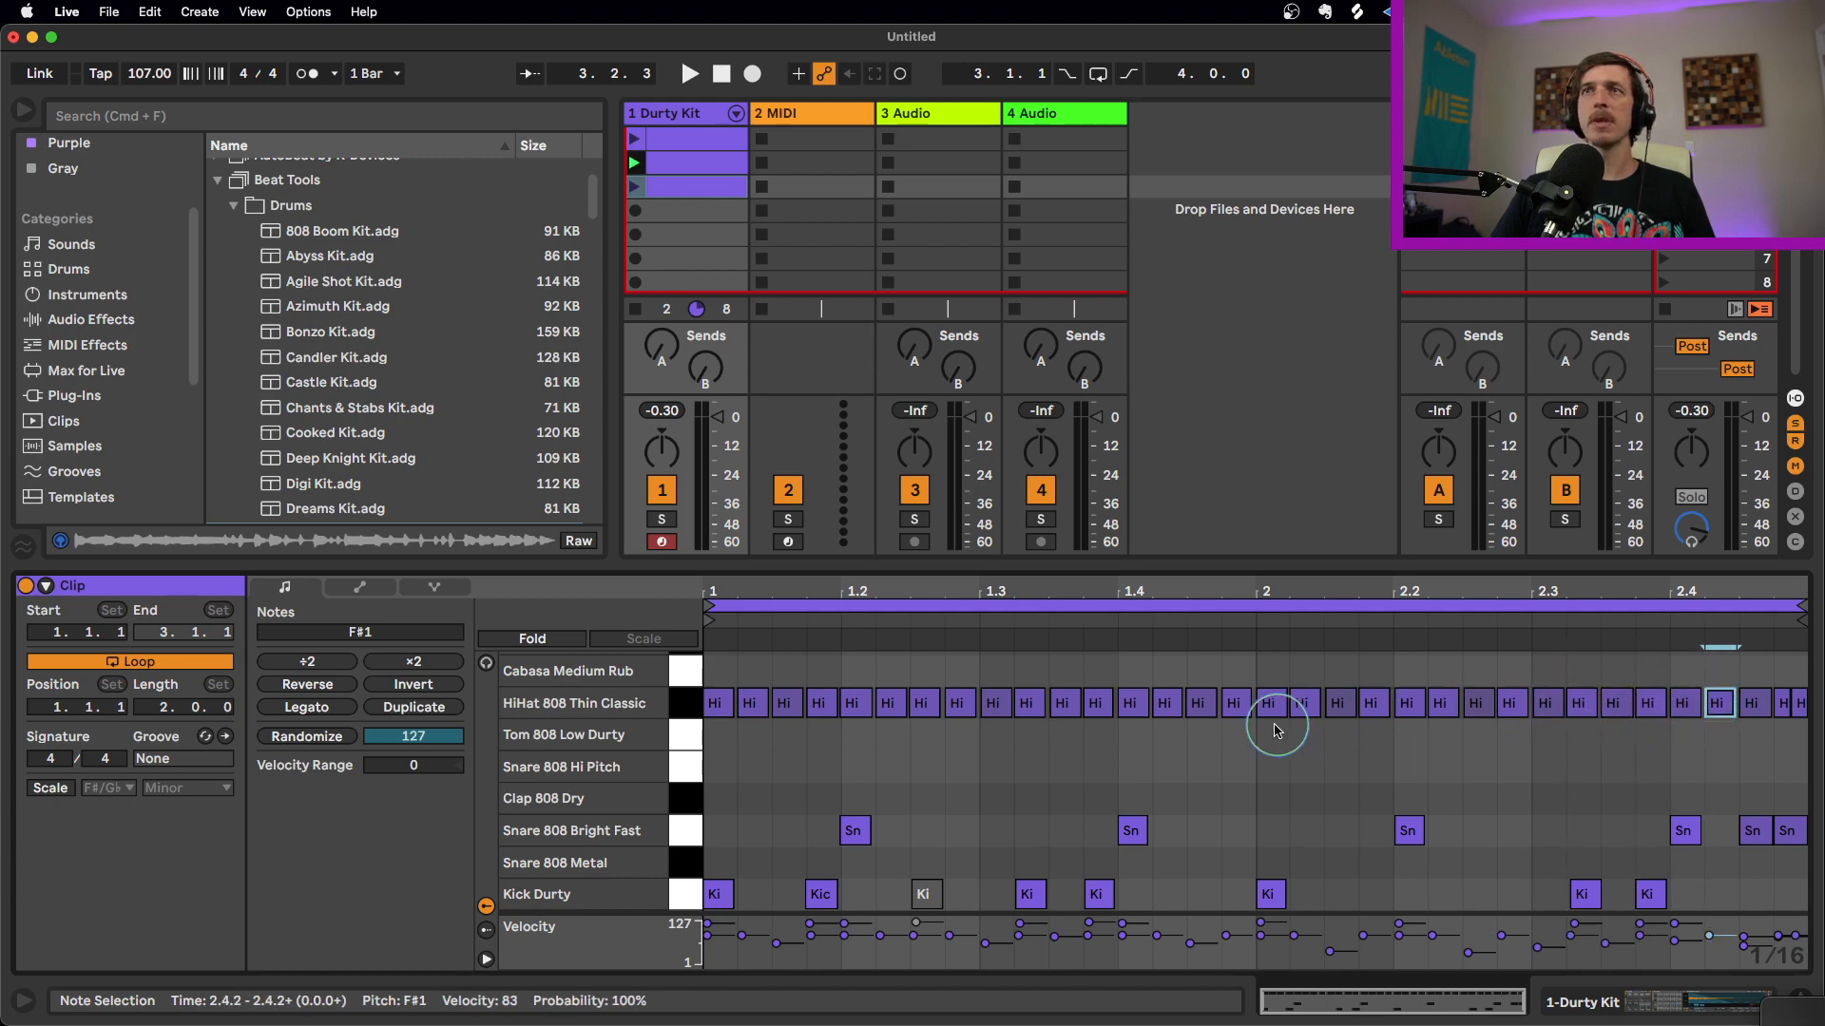
Narrow the grid to 1/32, split the third clip's hi-hat at 1.4.4 into two 1/32 notes, and play the clip
key("super+1")
left_click_drag(1246, 706, 1235, 708)
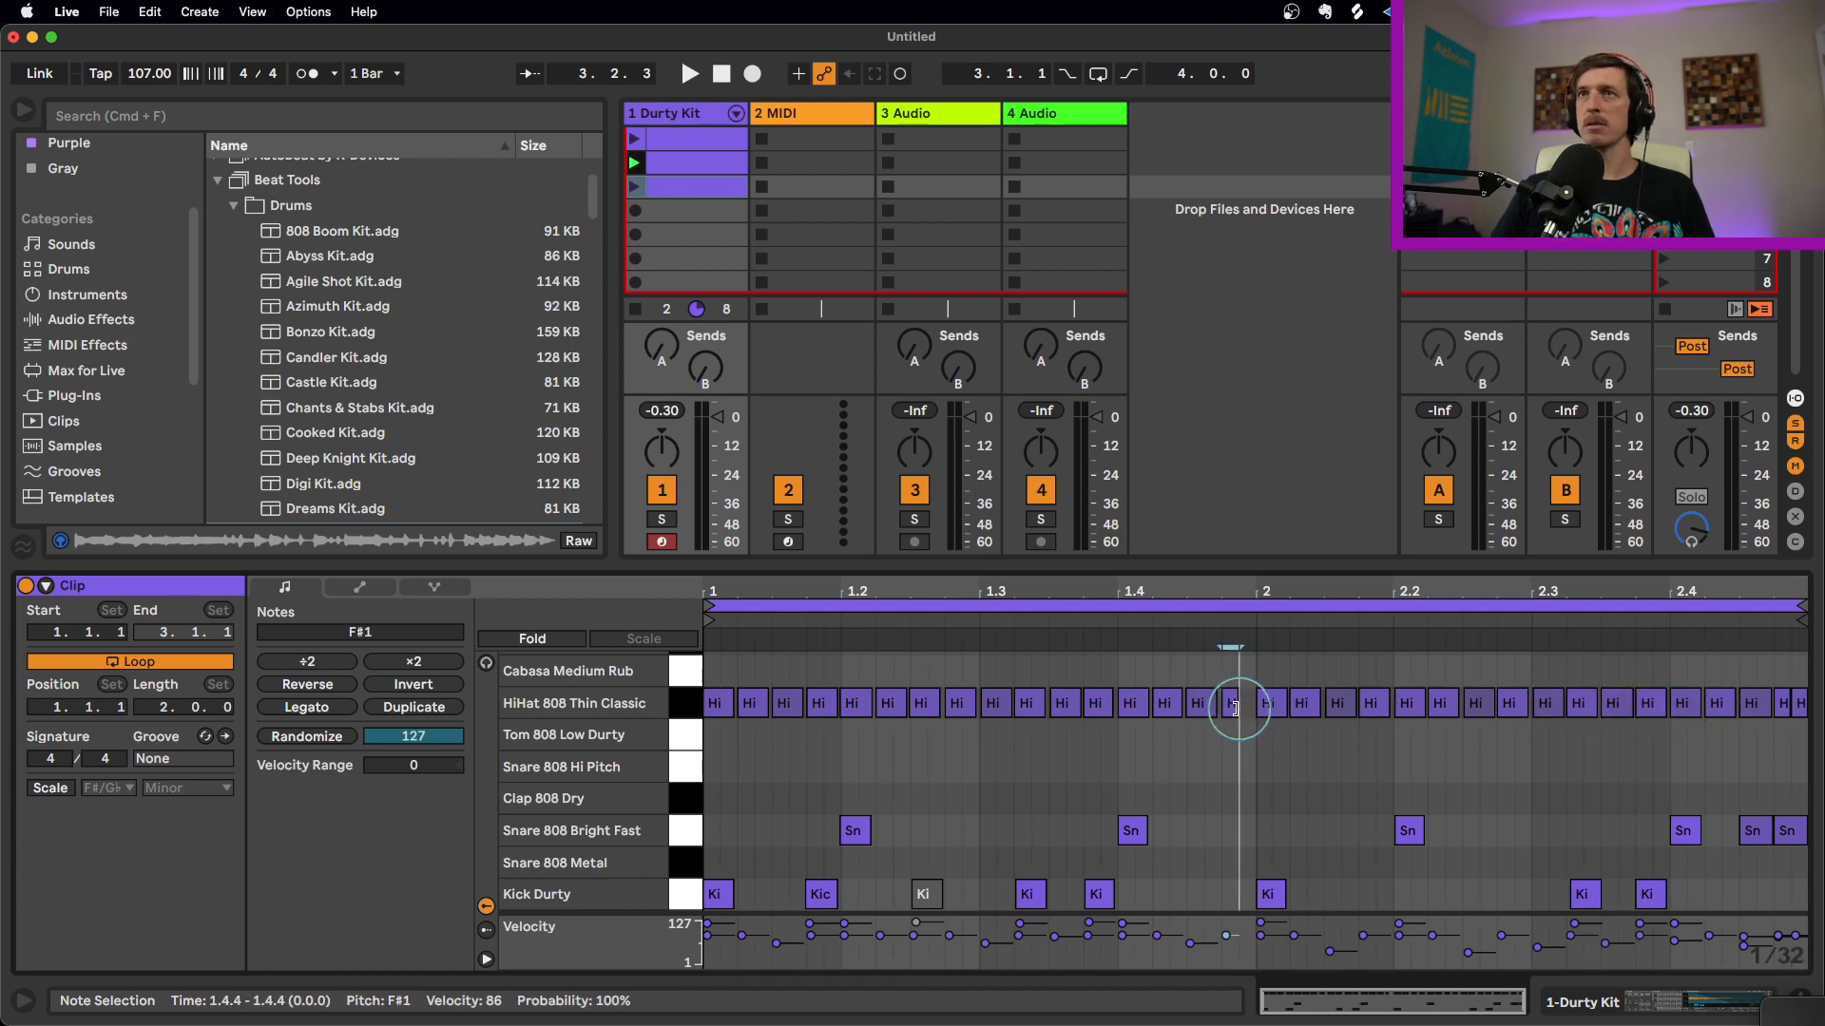
left_click(1243, 705)
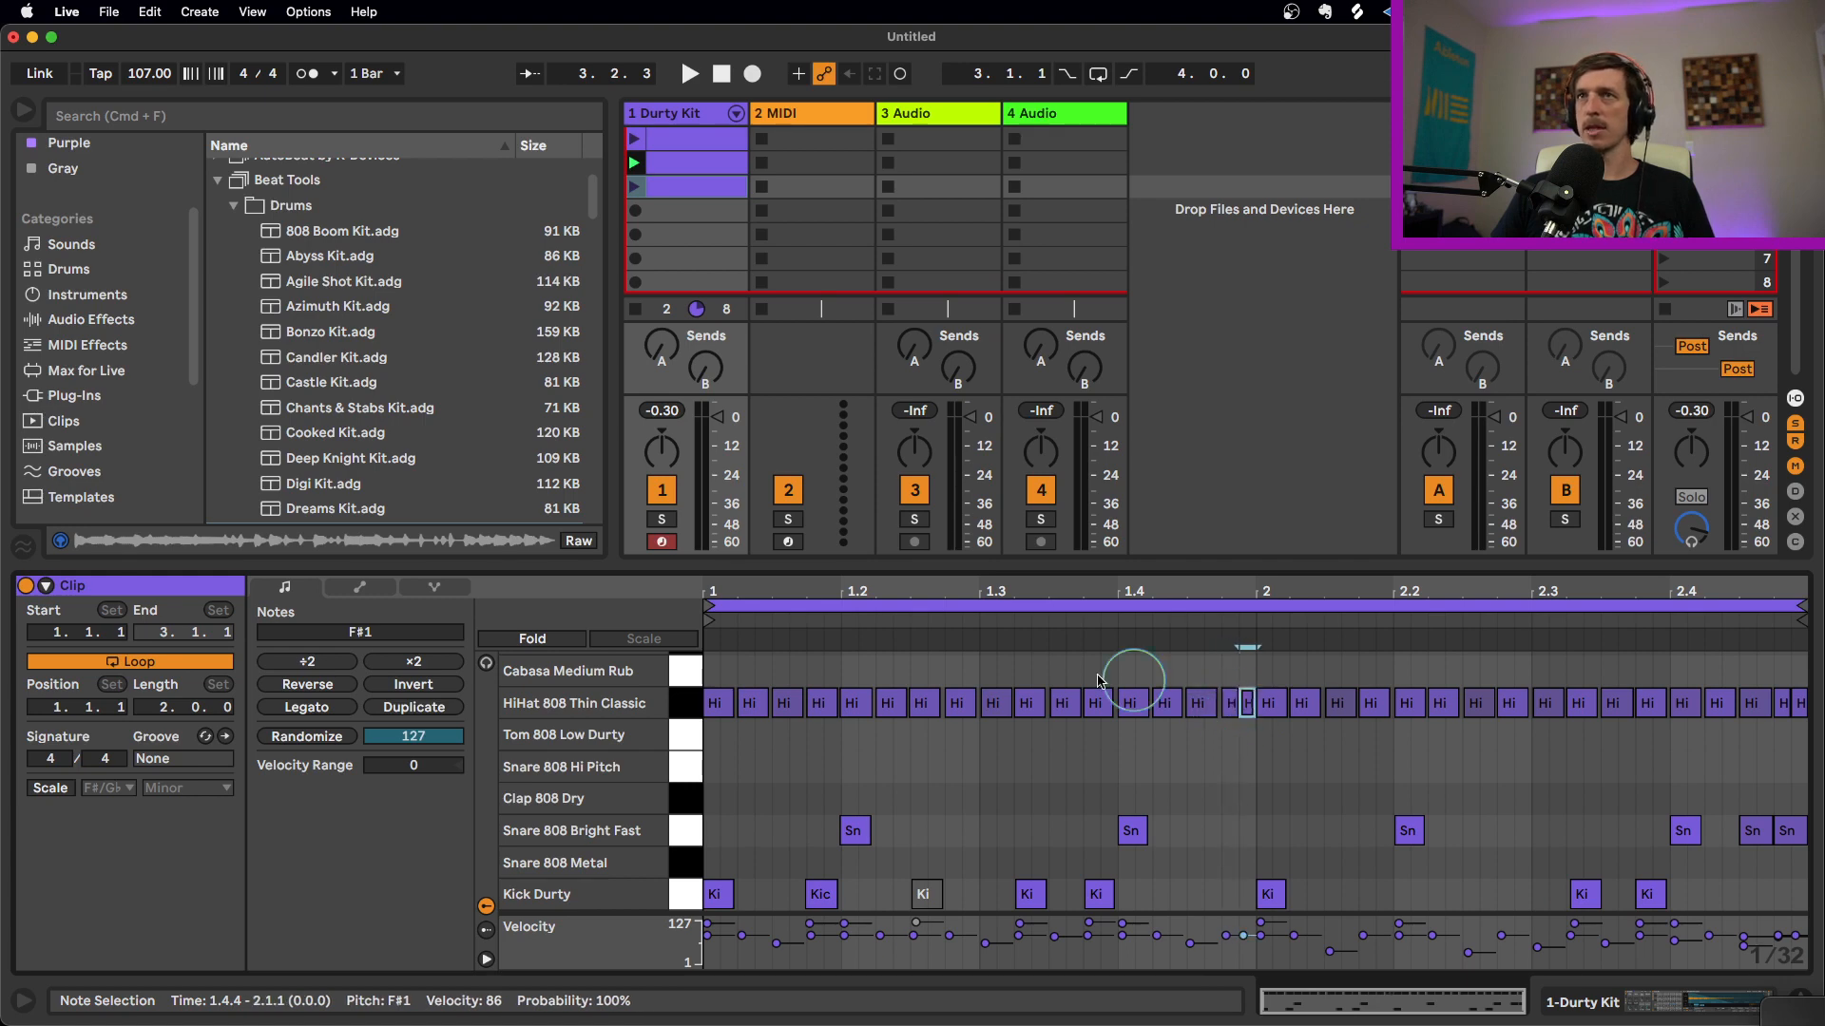
left_click(642, 186)
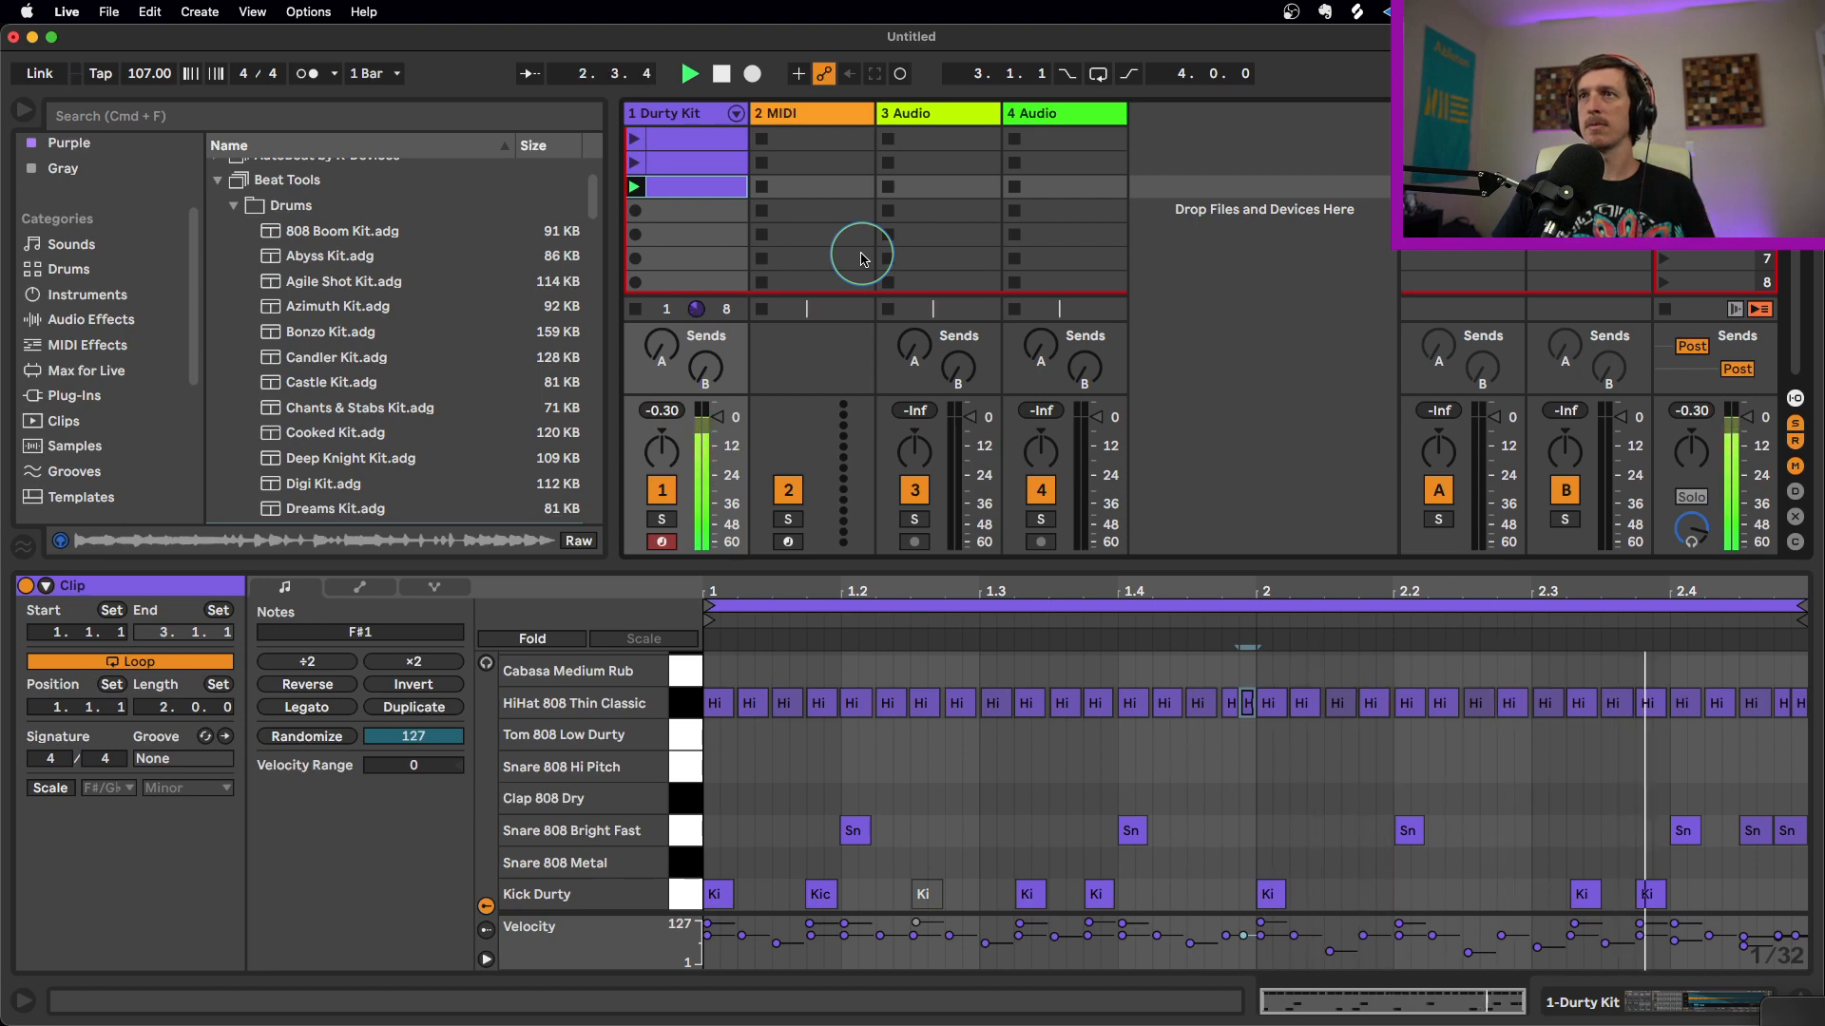
Duplicate the third drum clip into the fourth slot of the Durty Kit track
left_click(696, 159)
left_click(698, 183)
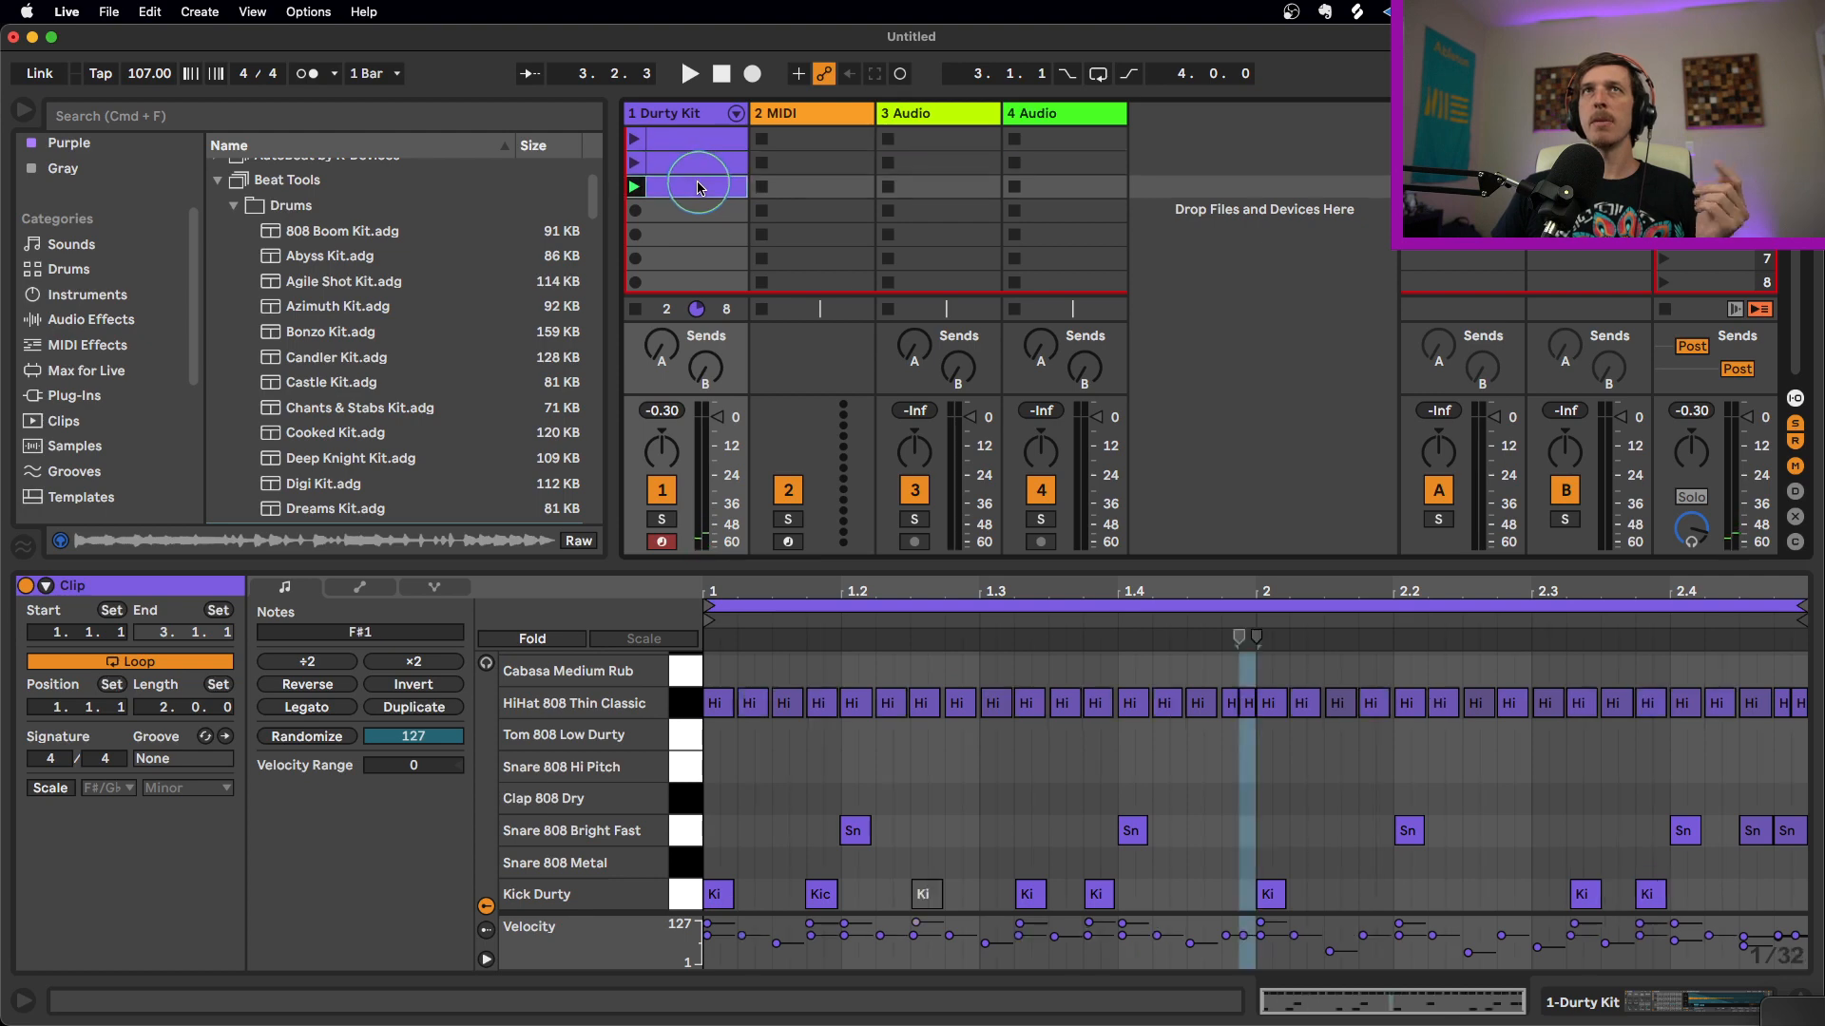
key("cmd+d")
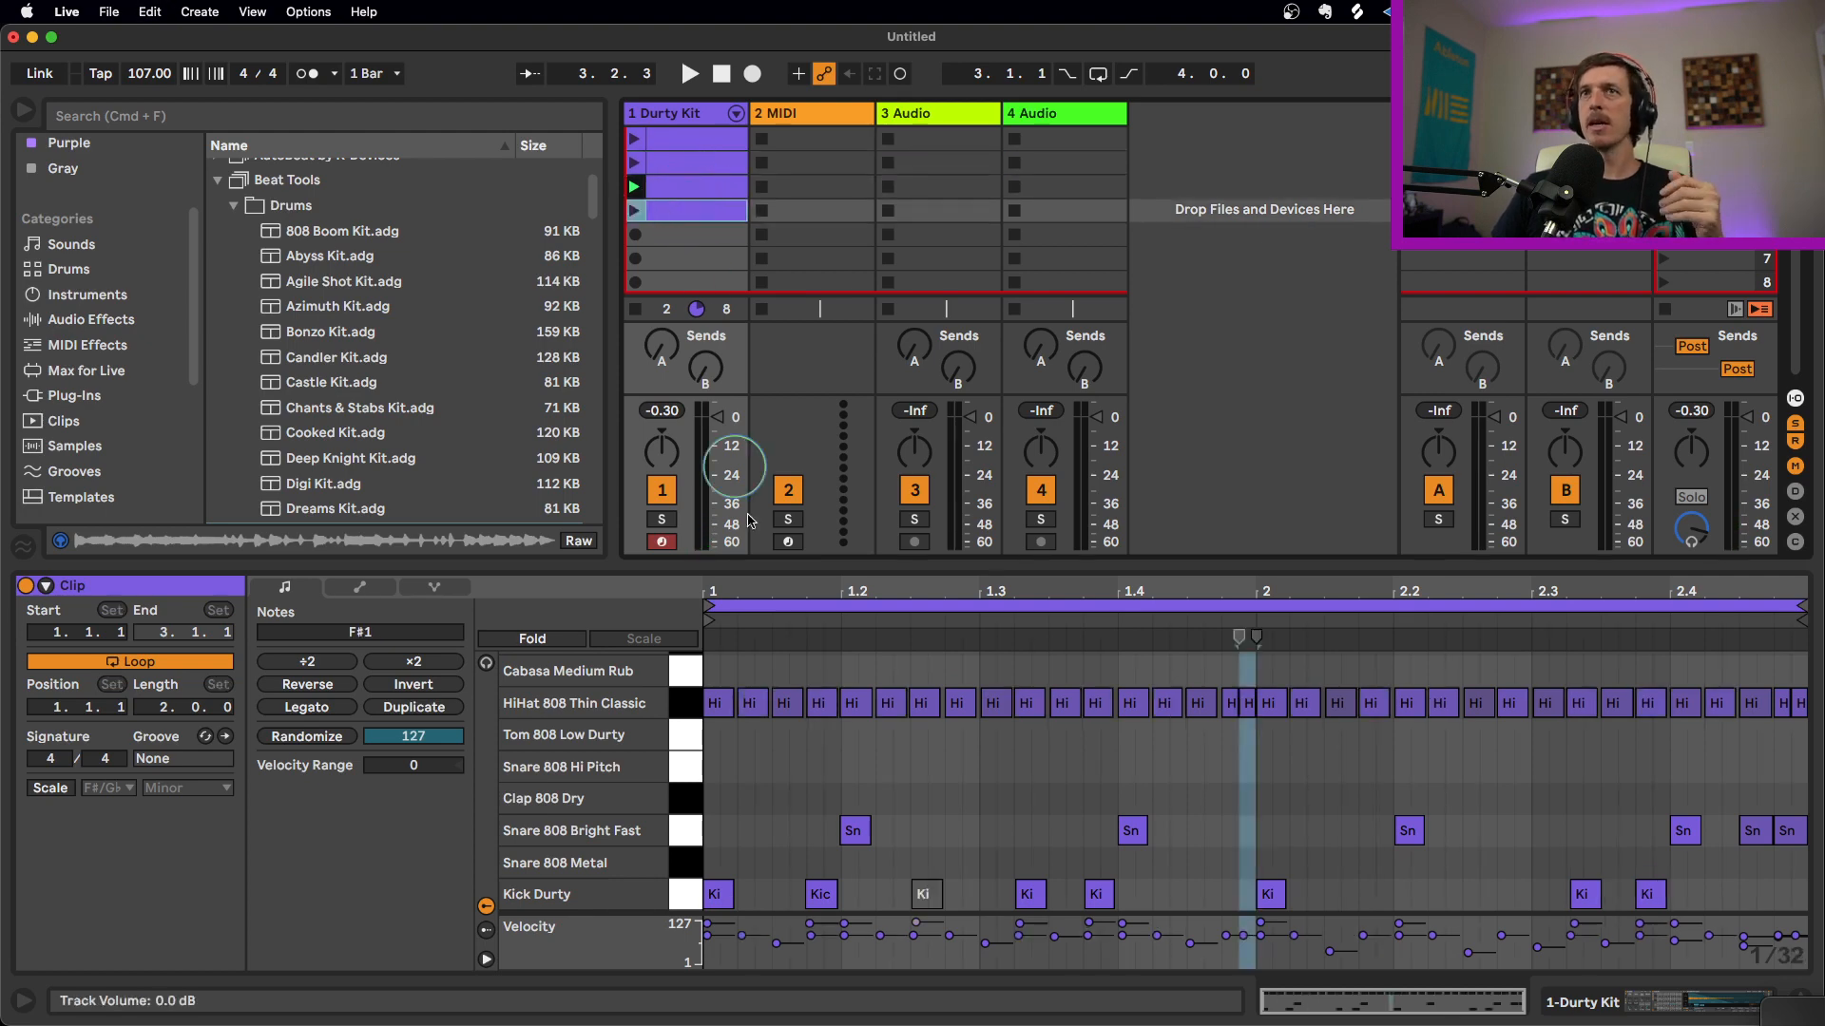
Try deleting all Kick Durty notes from the fourth clip, listen to it, and undo the deletion
left_click(775, 700)
left_click(688, 897)
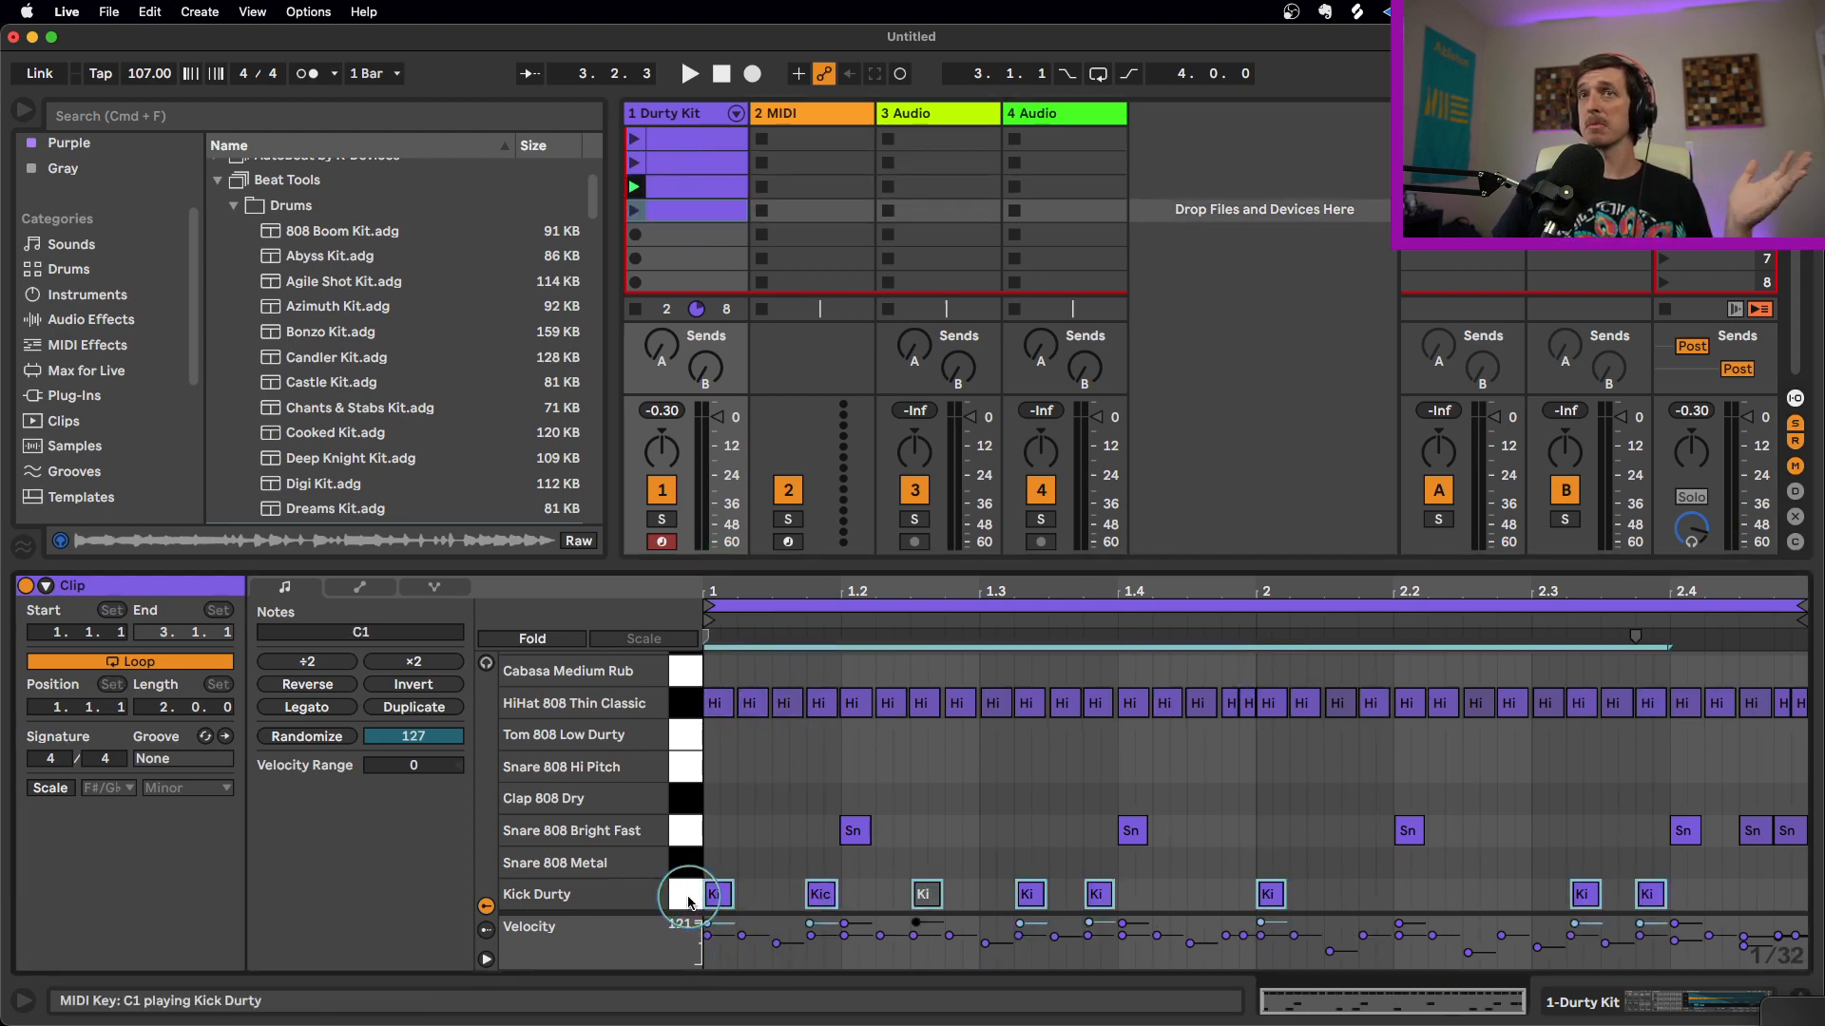
key("Delete")
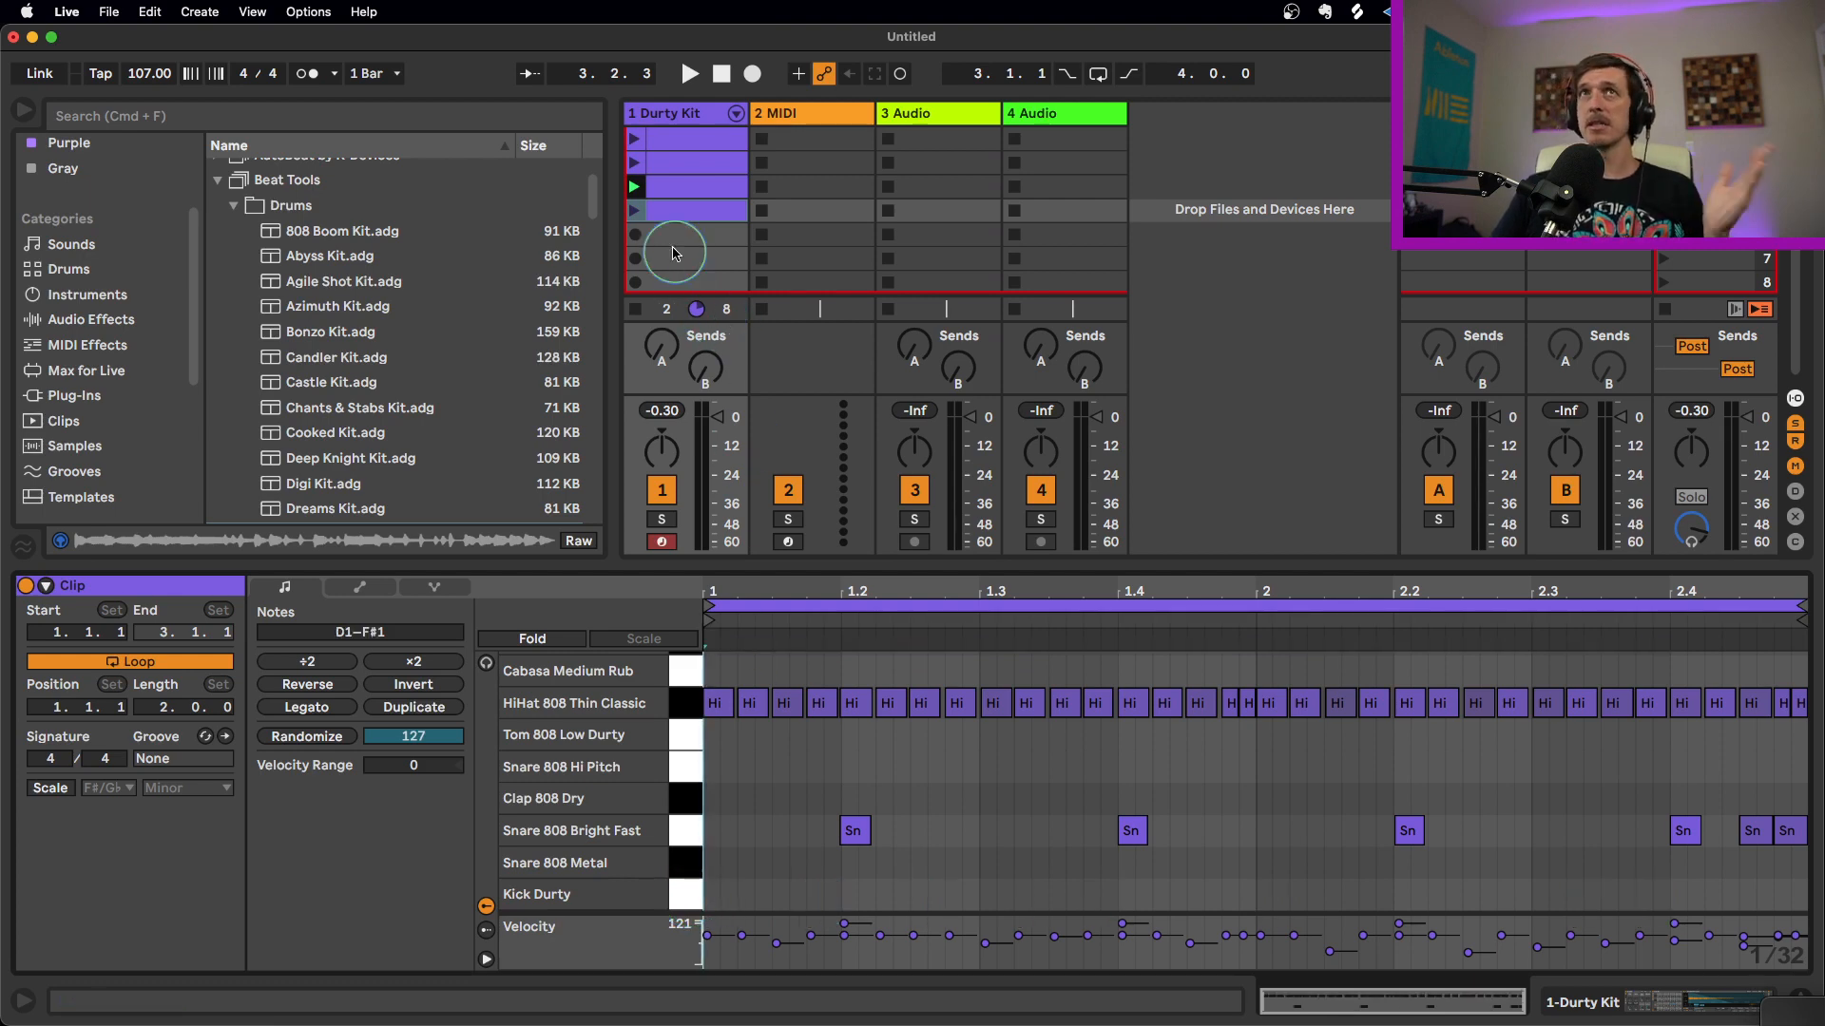
left_click(637, 212)
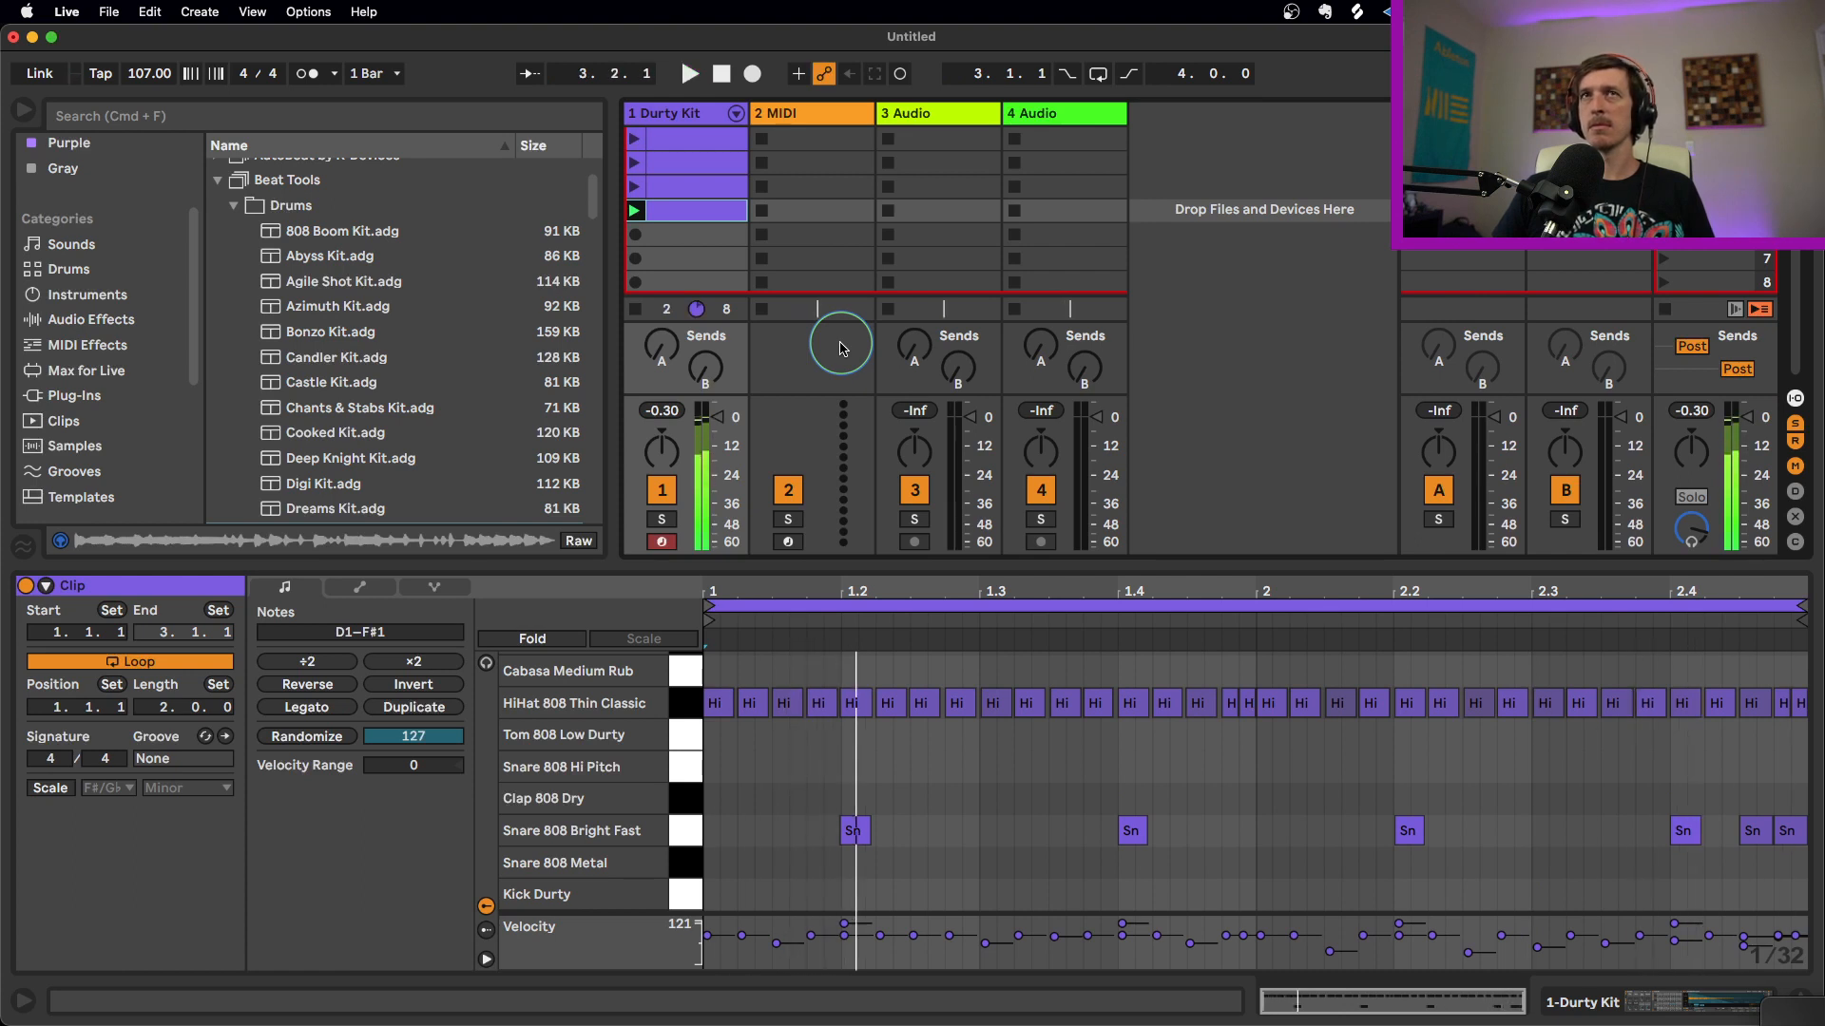
key("super+z")
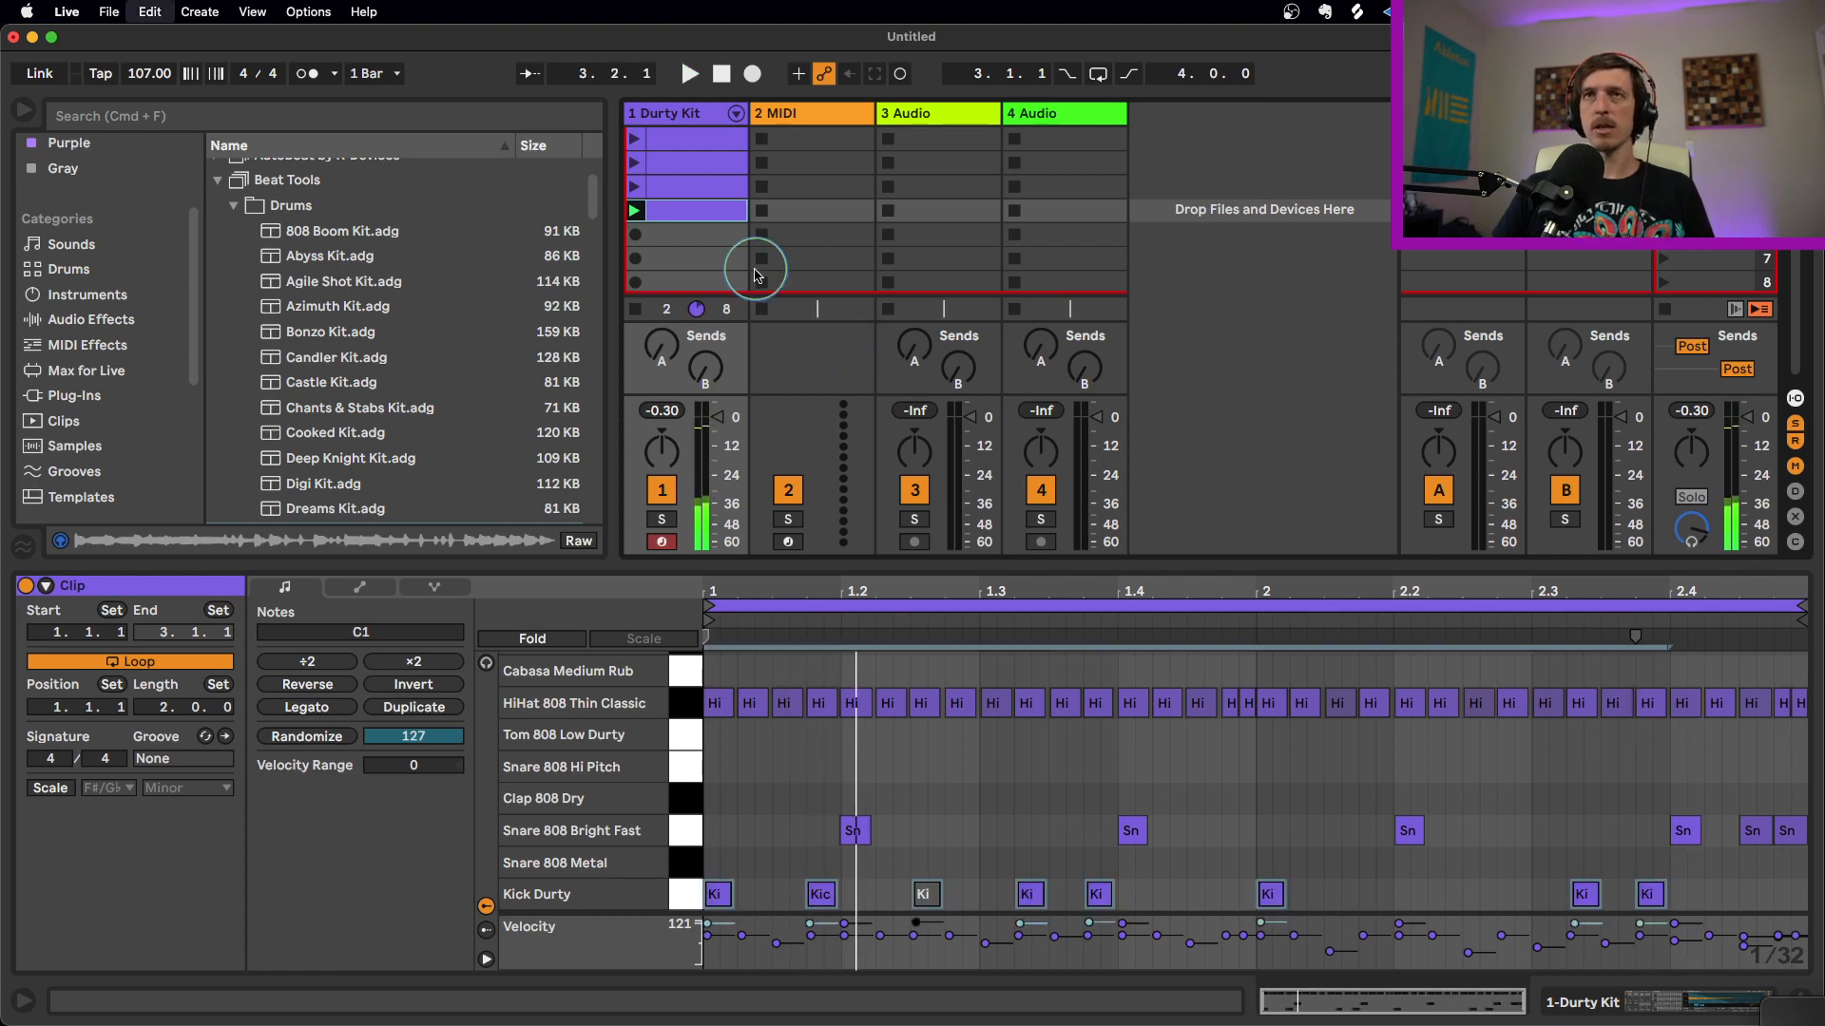
Try deleting all HiHat 808 Thin Classic notes from the fourth clip while it plays, and undo the deletion
left_click(689, 703)
key("Delete")
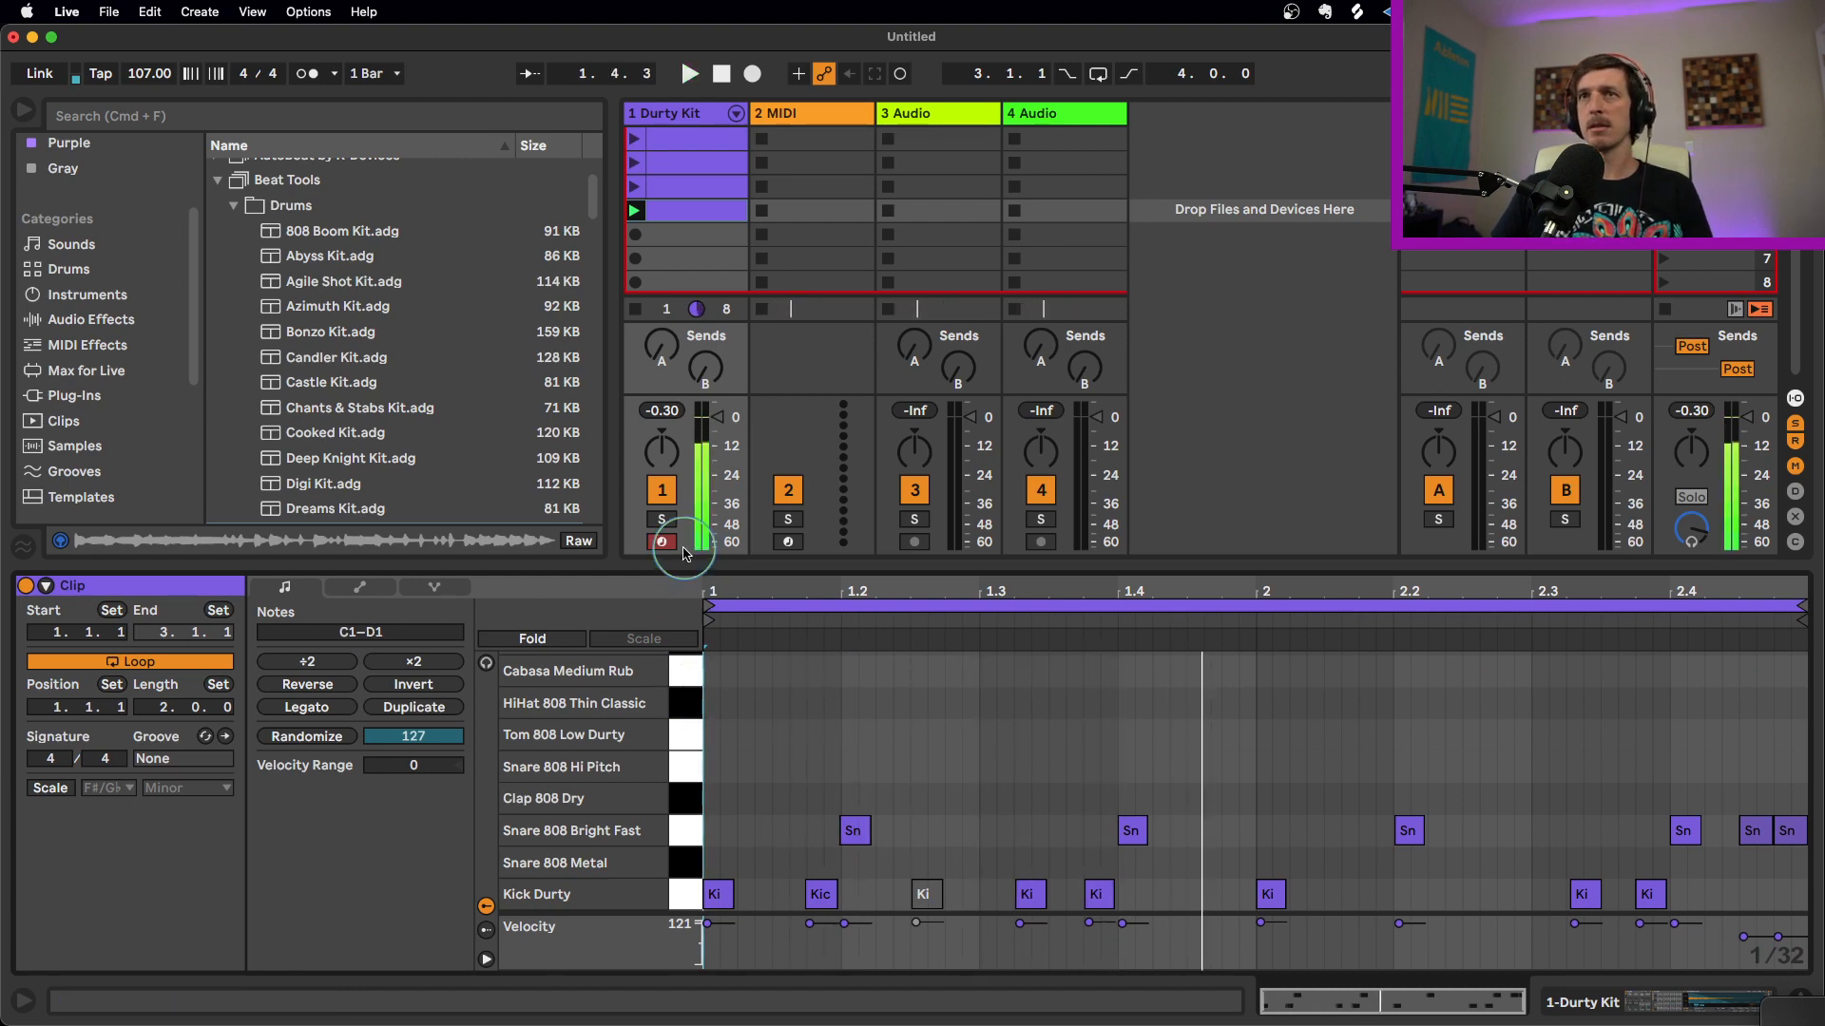
key("super+z")
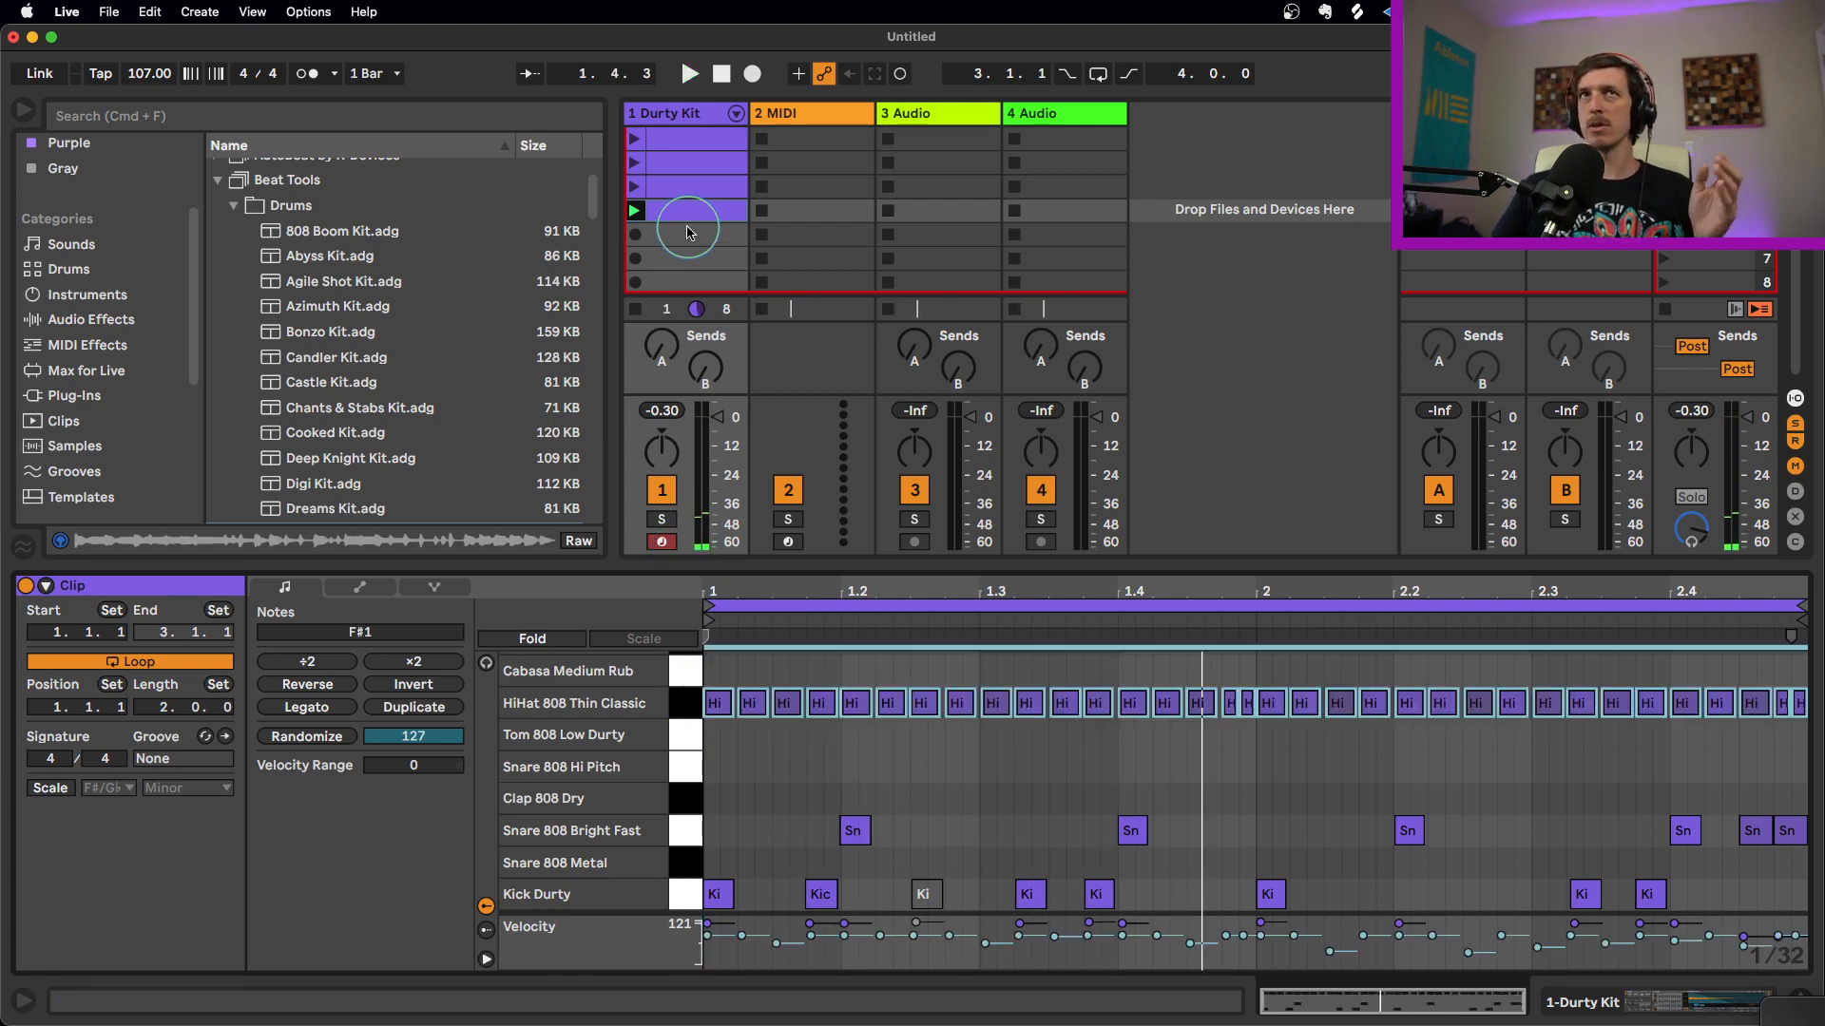
Duplicate the fourth clip into the fifth slot, removing all HiHat 808 Thin Classic notes from the fourth and all Kick Durty notes from the fifth
key("super+d")
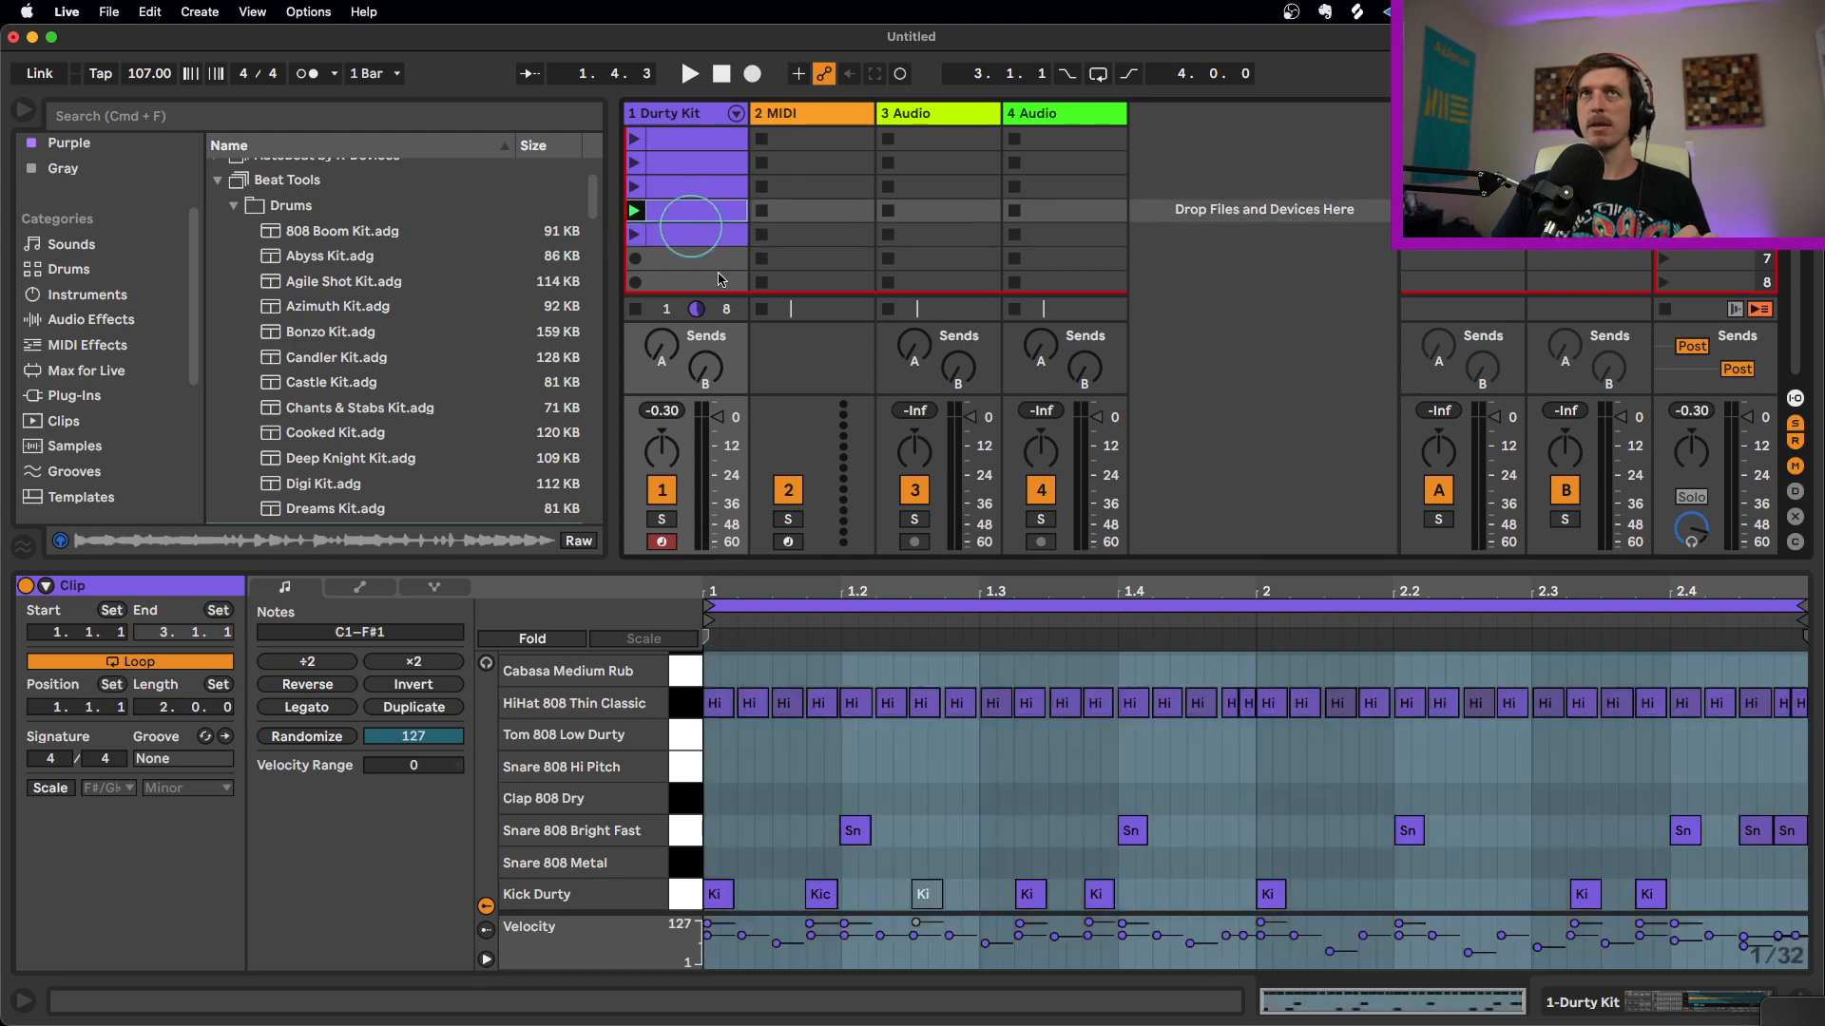
left_click(696, 712)
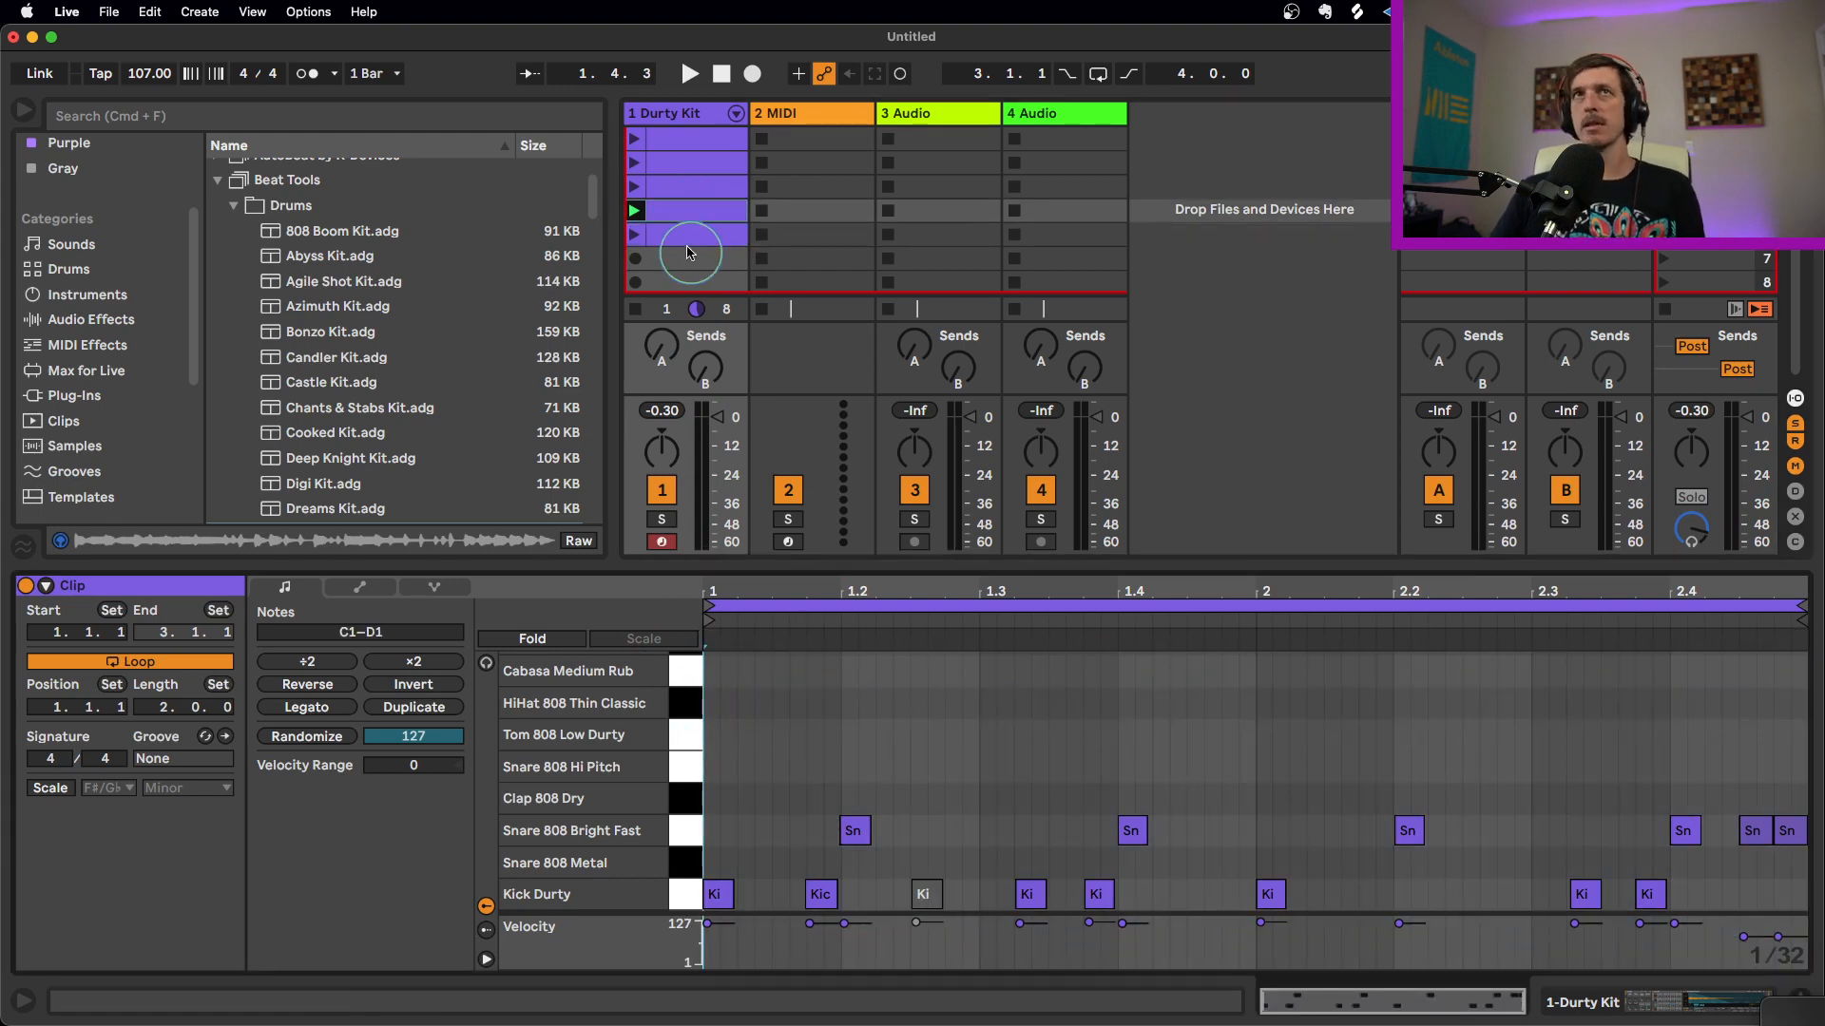
left_click(690, 903)
key("Delete")
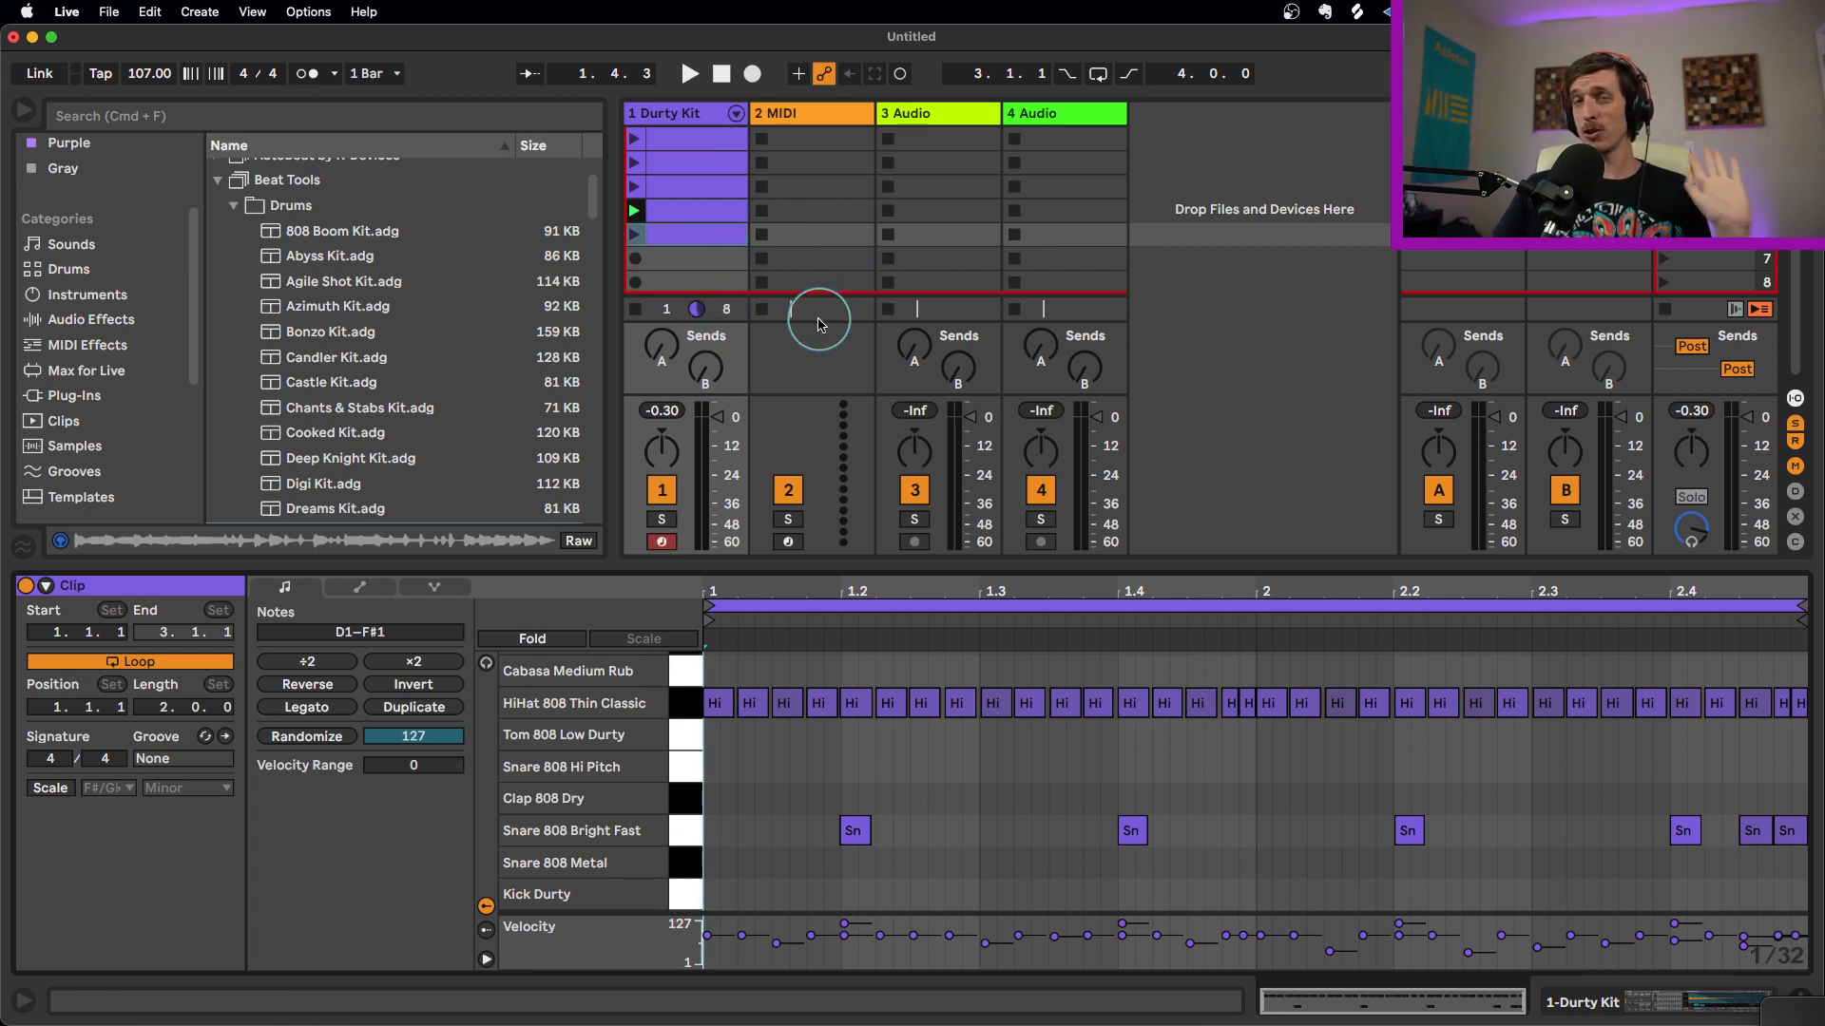
Review the note patterns of the five Durty Kit drum clips one after another
left_click(697, 145)
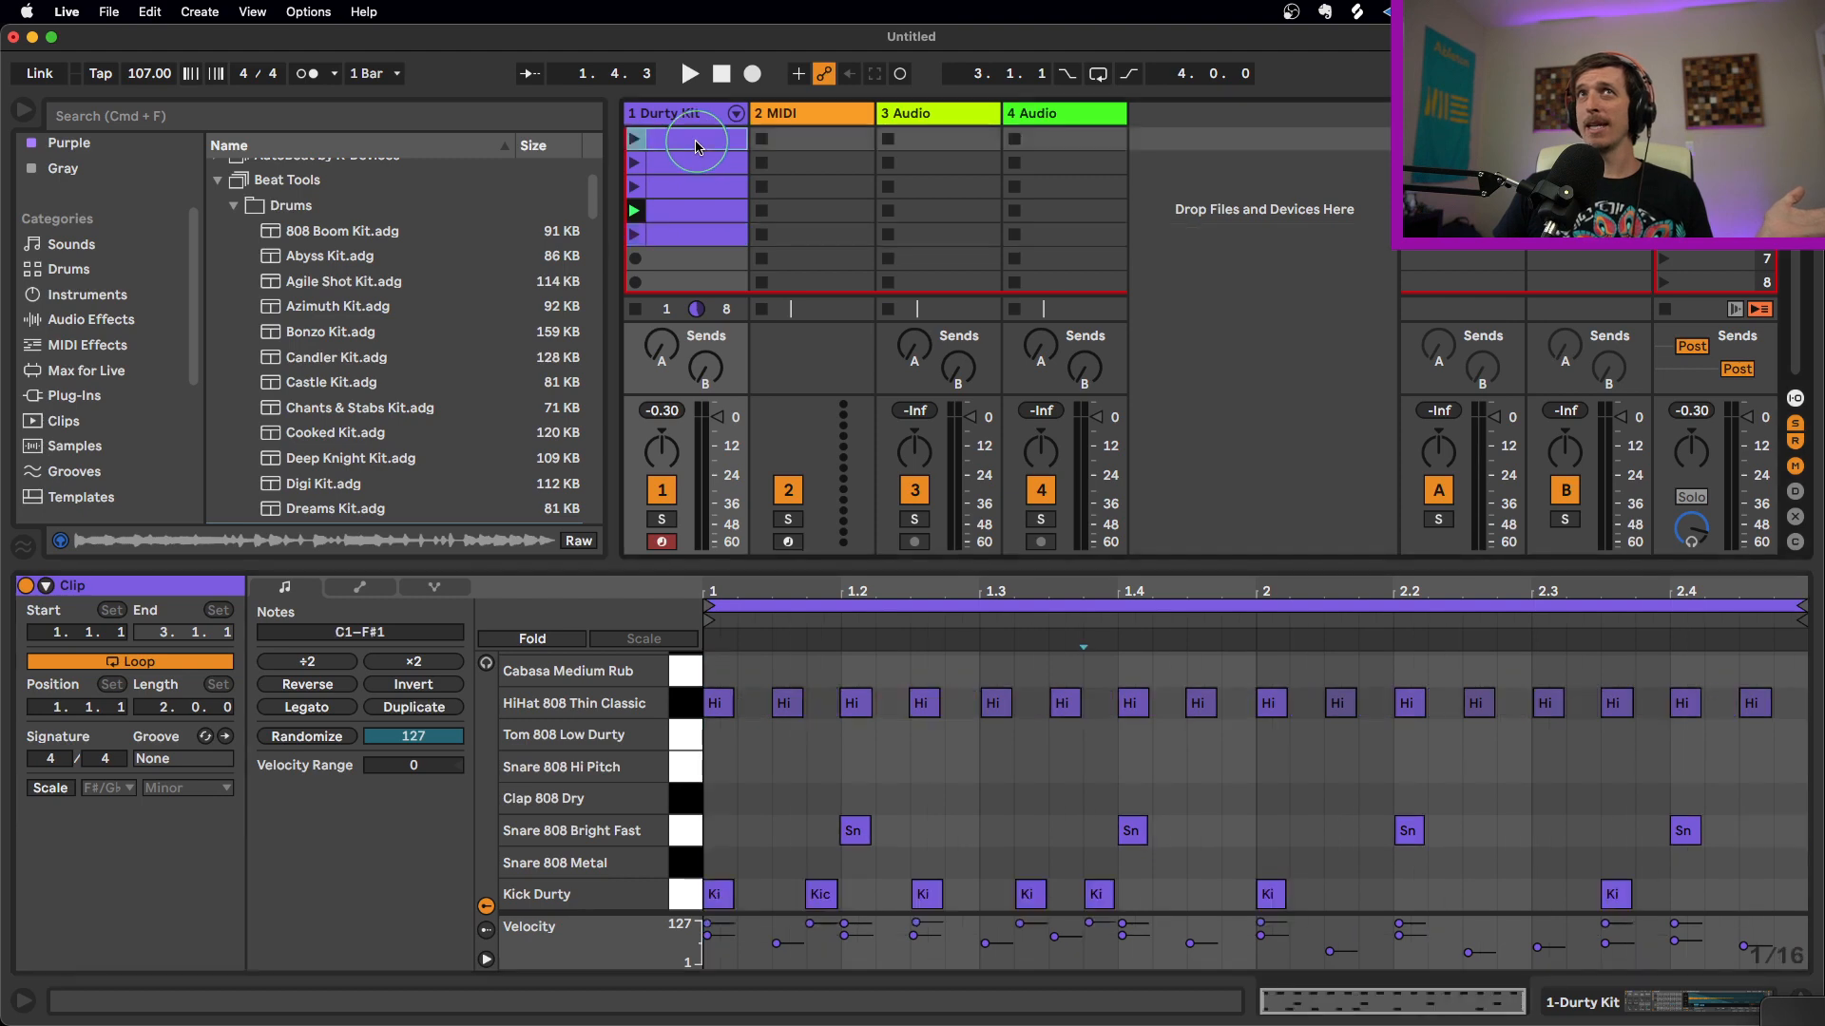
key("Down")
key("Down")
key("Down")
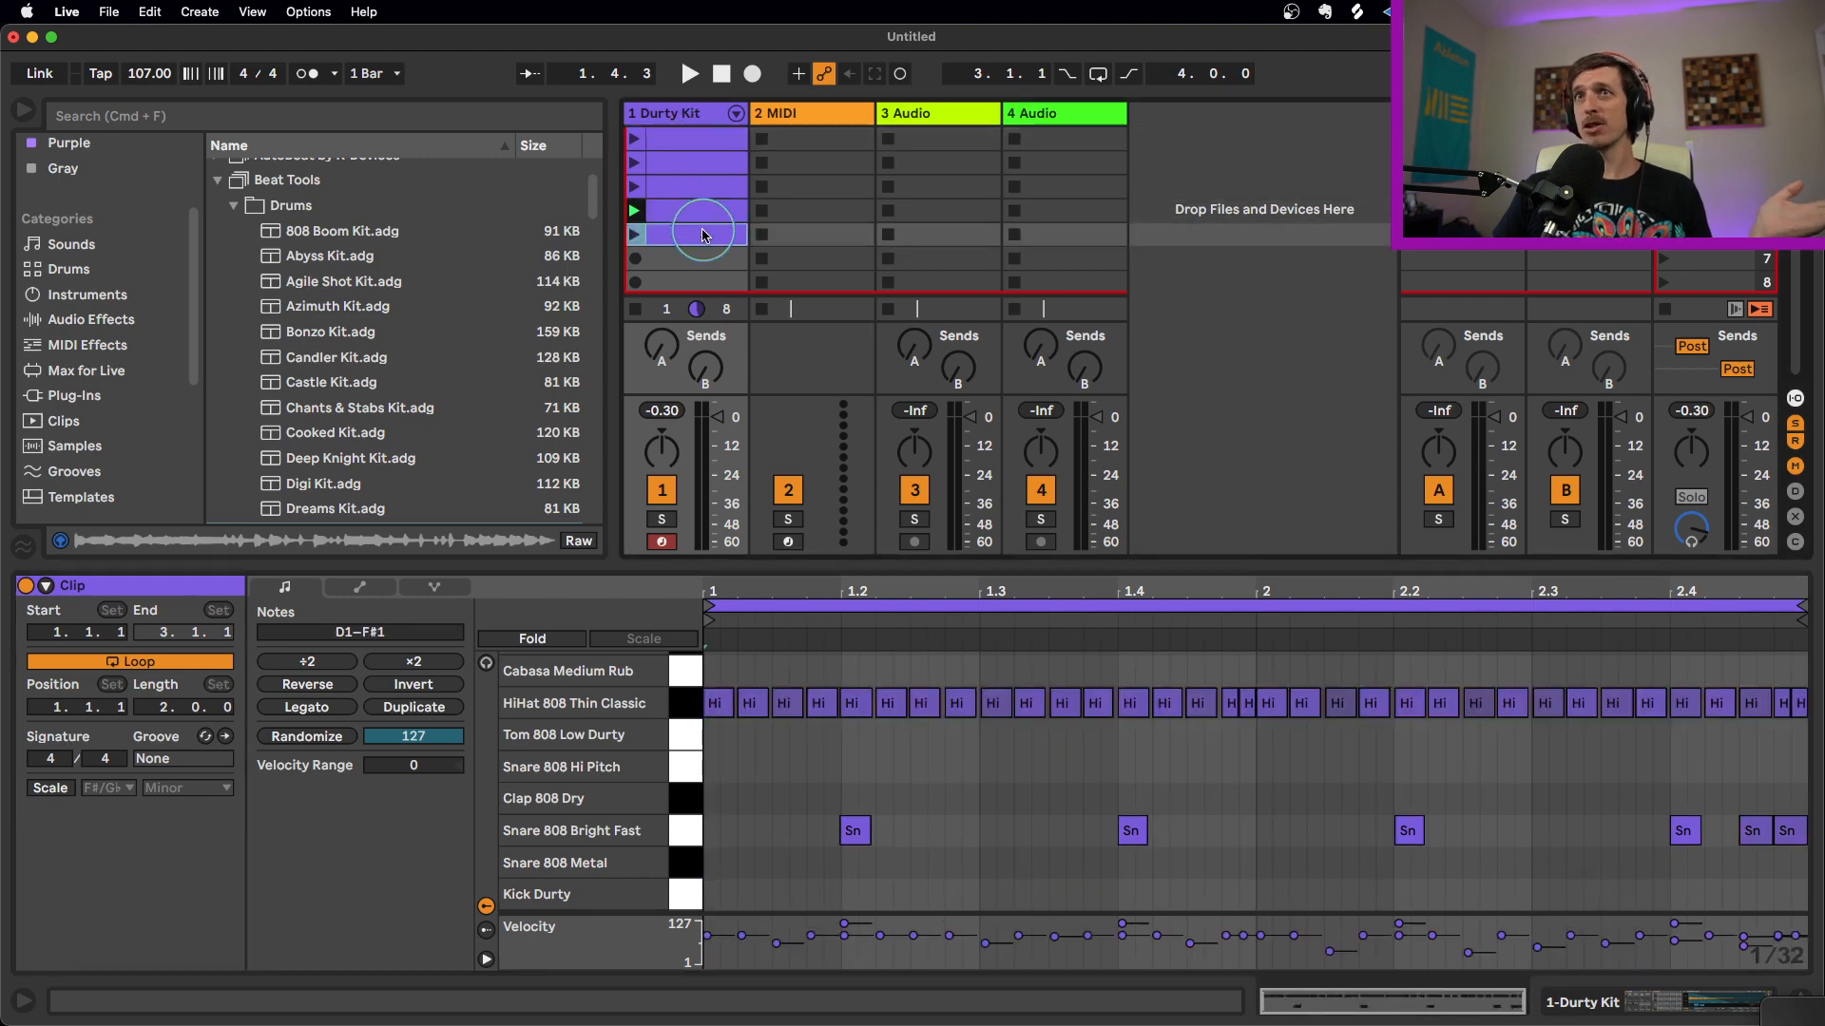
key("Up")
key("Up")
key("Up")
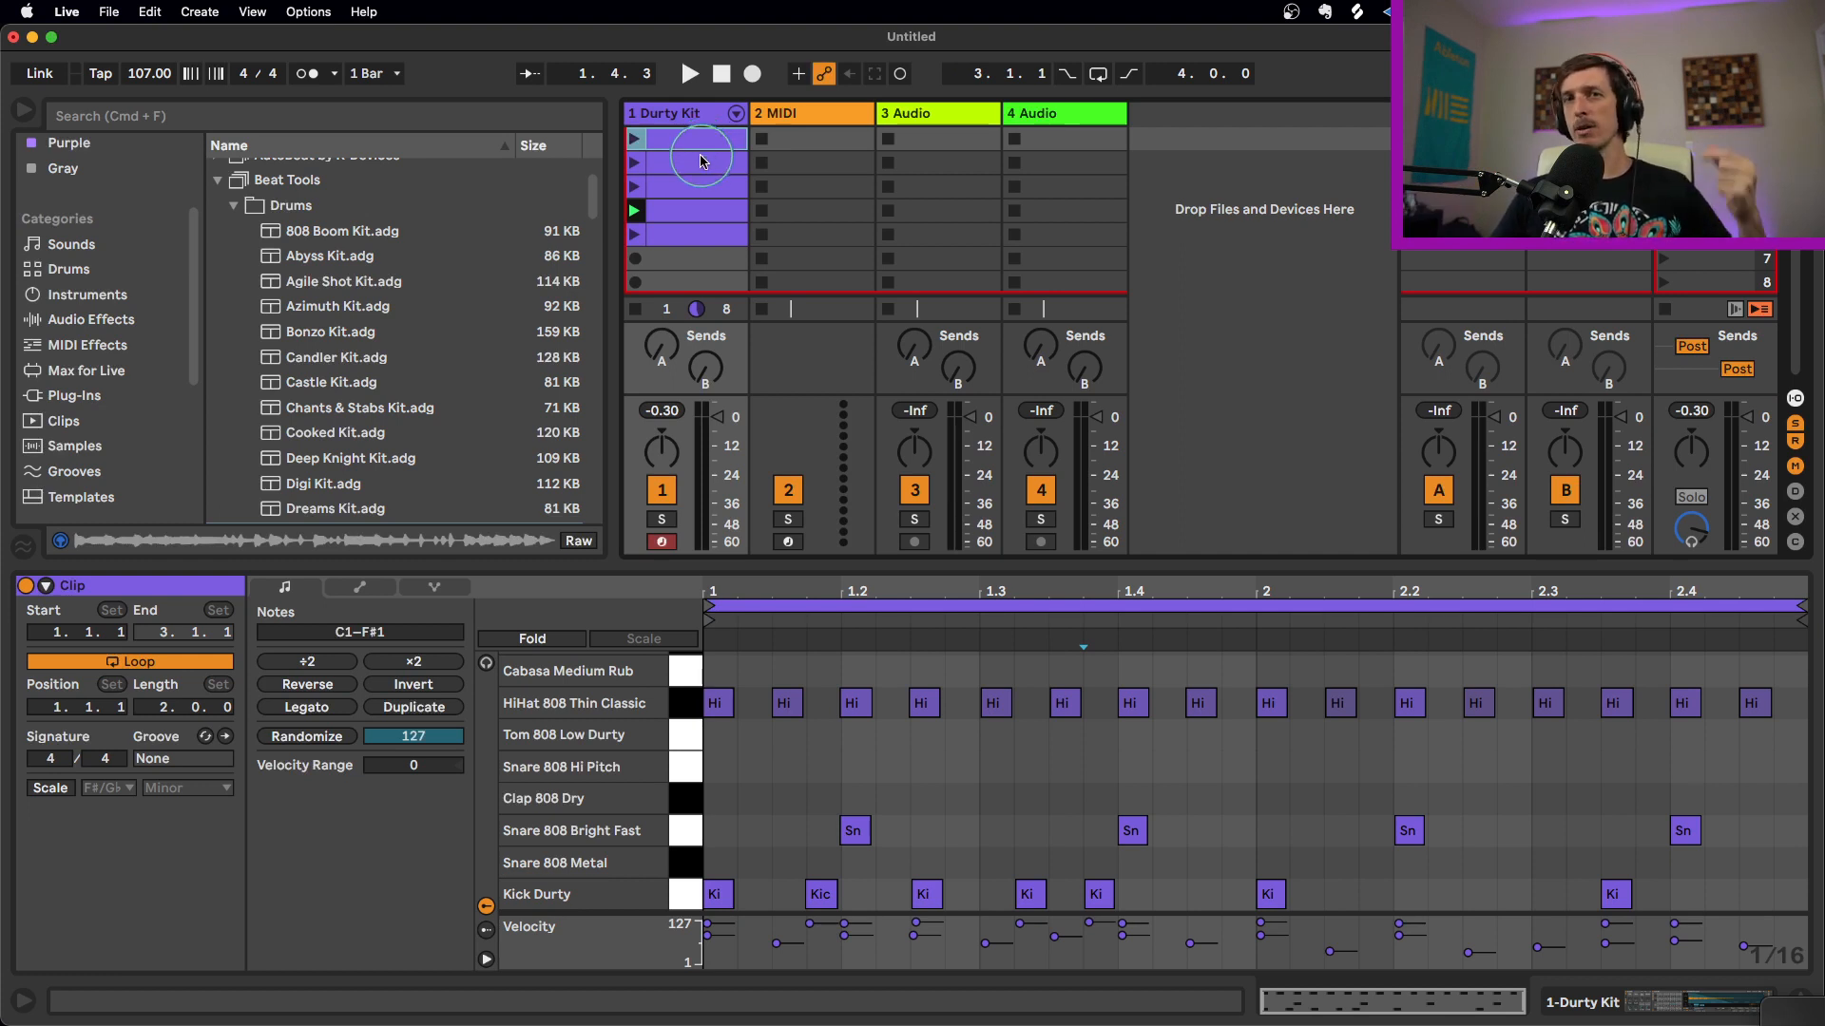
left_click(701, 162)
left_click(705, 187)
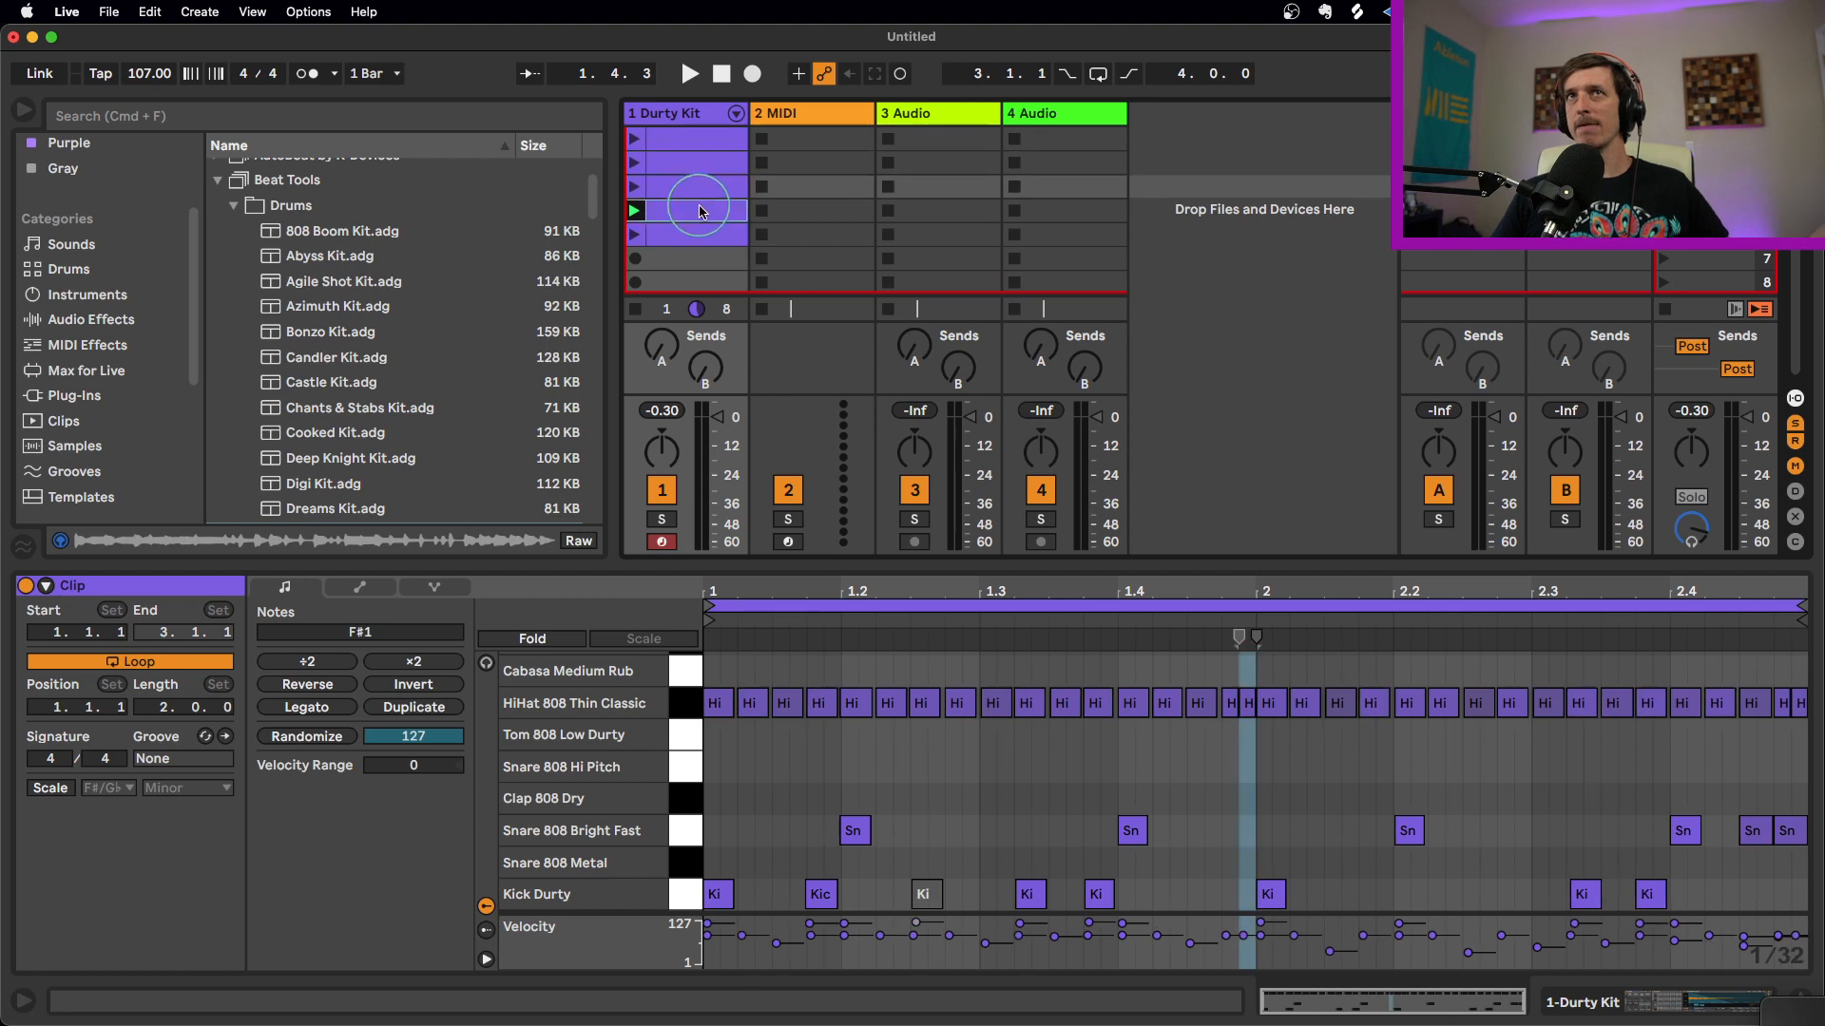
Compare the hi-hat, snare and kick notes of the Durty Kit clips again
left_click(709, 210)
left_click(713, 228)
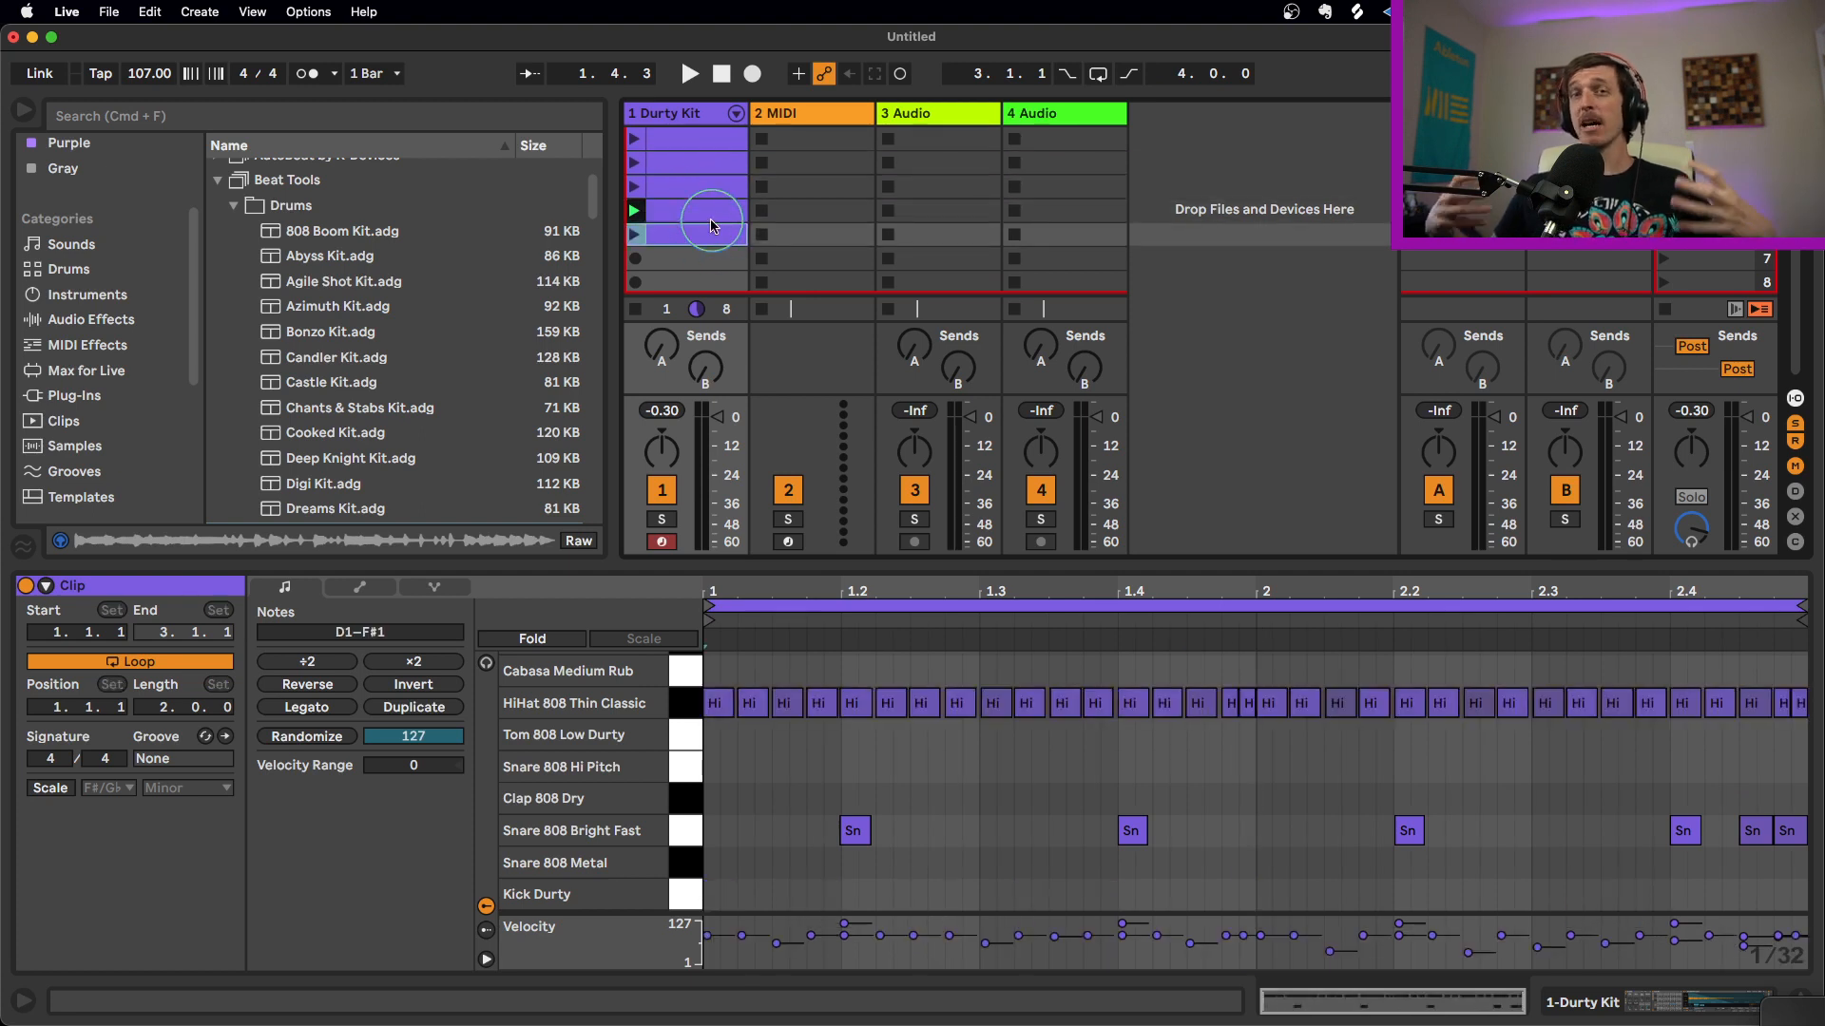
left_click(693, 162)
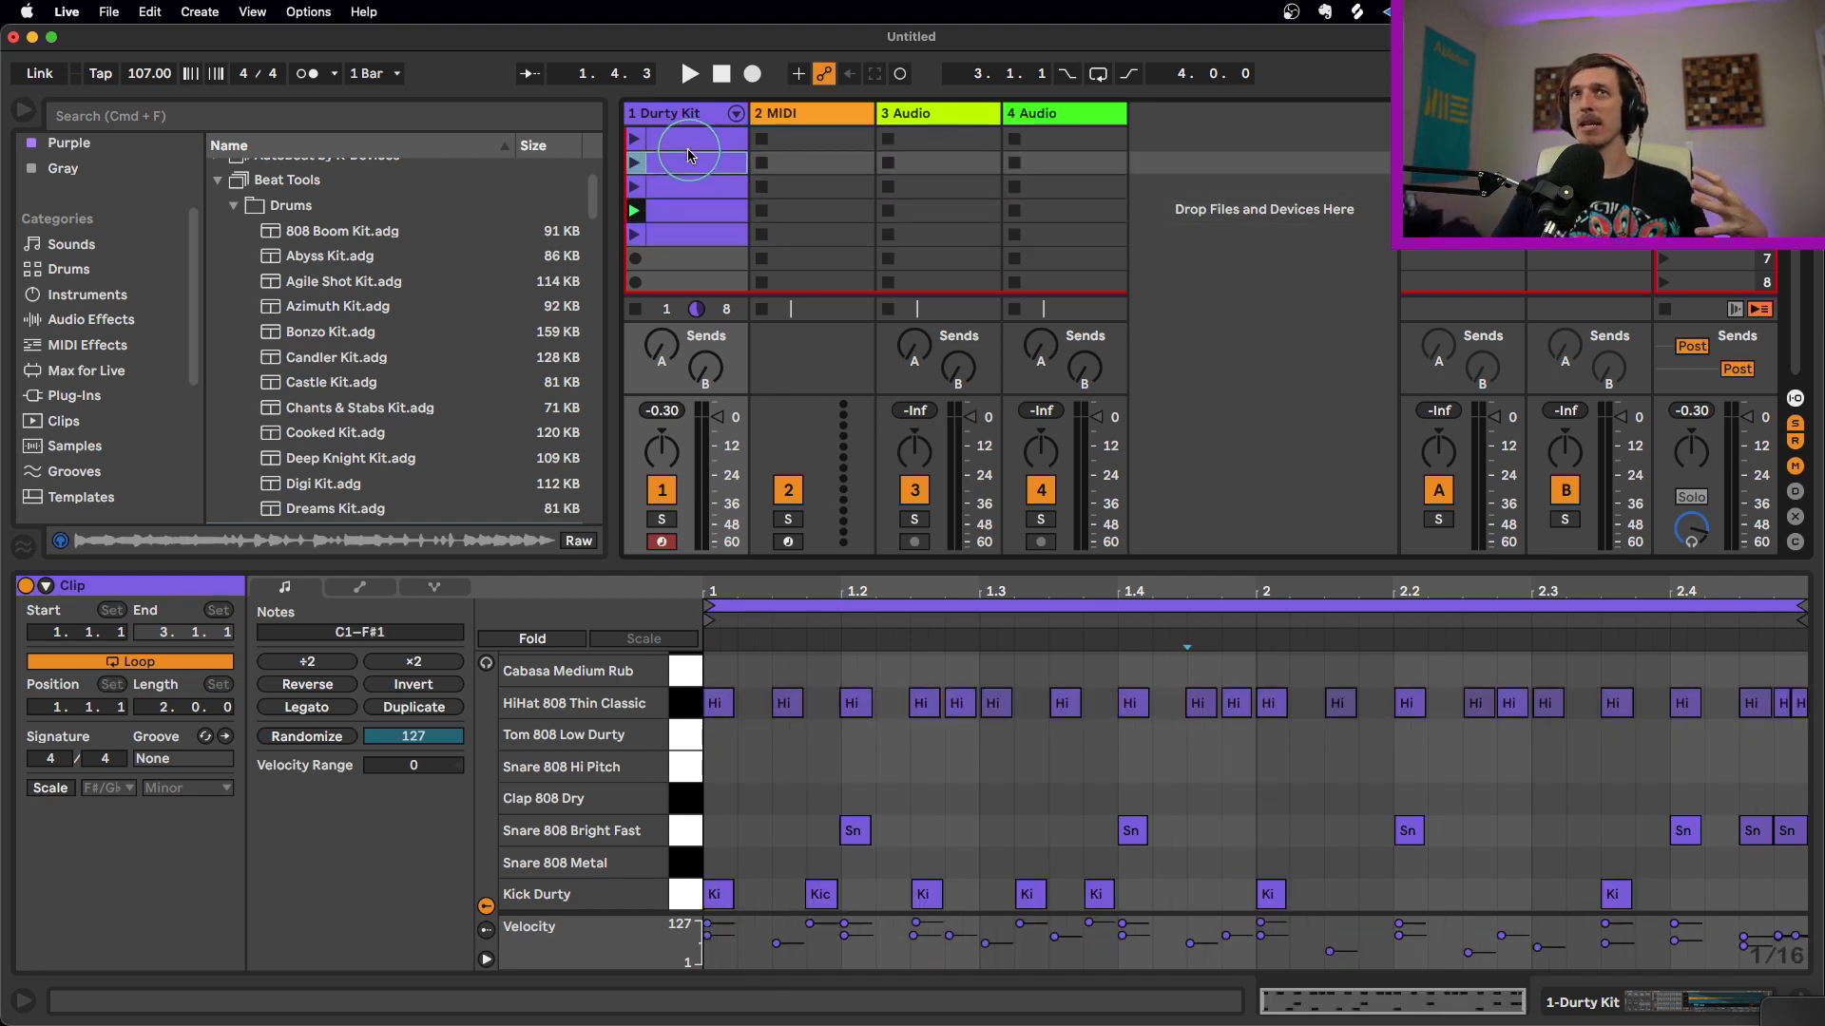
left_click(698, 143)
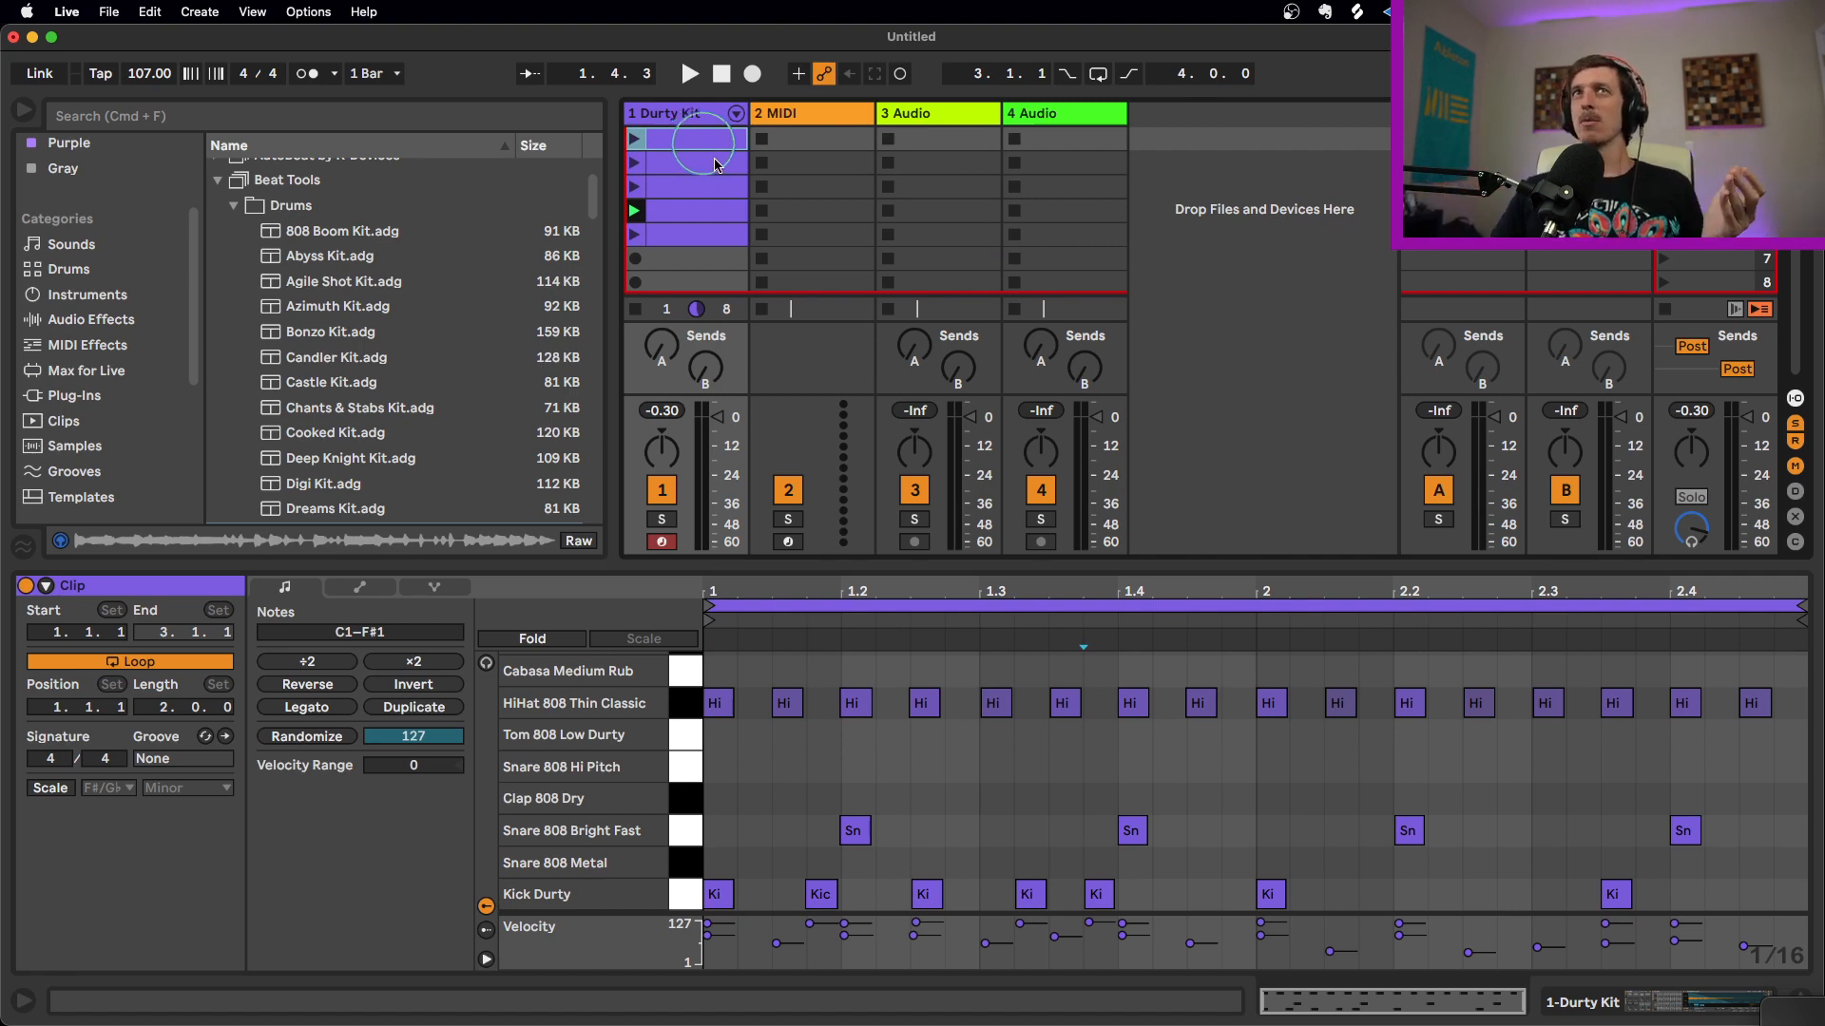
left_click(715, 165)
left_click(706, 190)
left_click(707, 212)
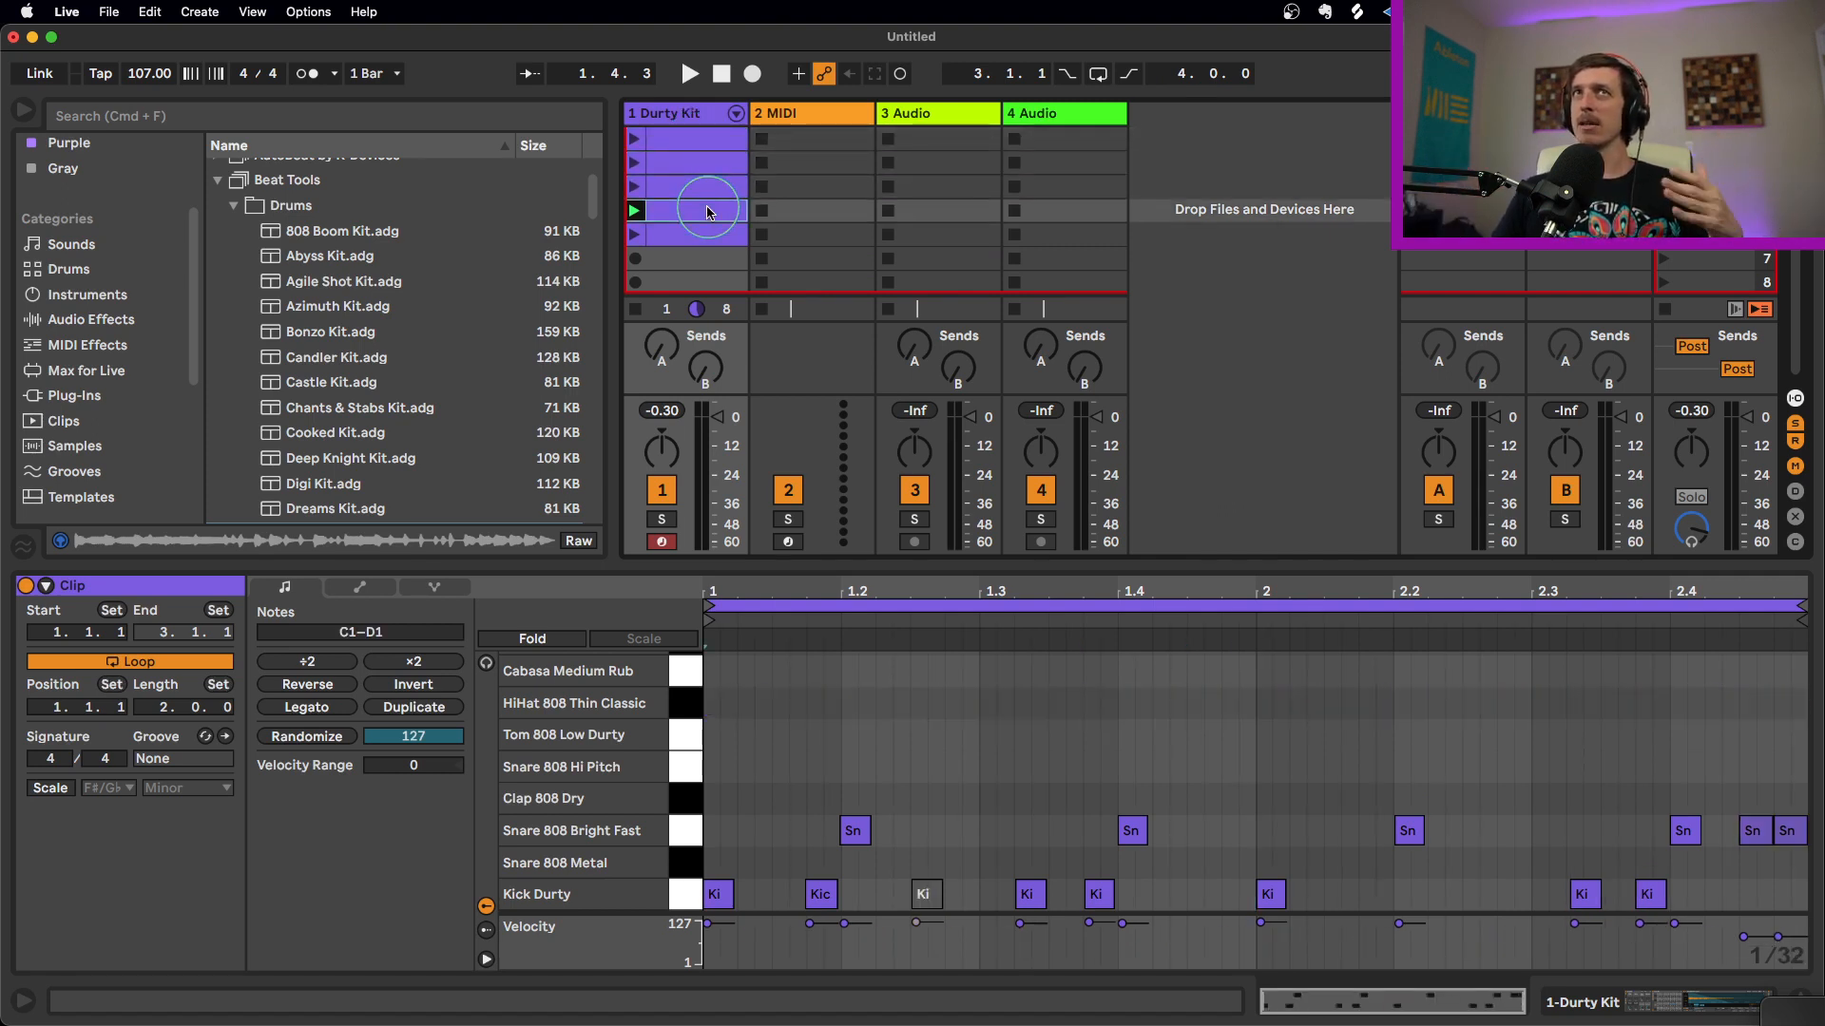
left_click(706, 188)
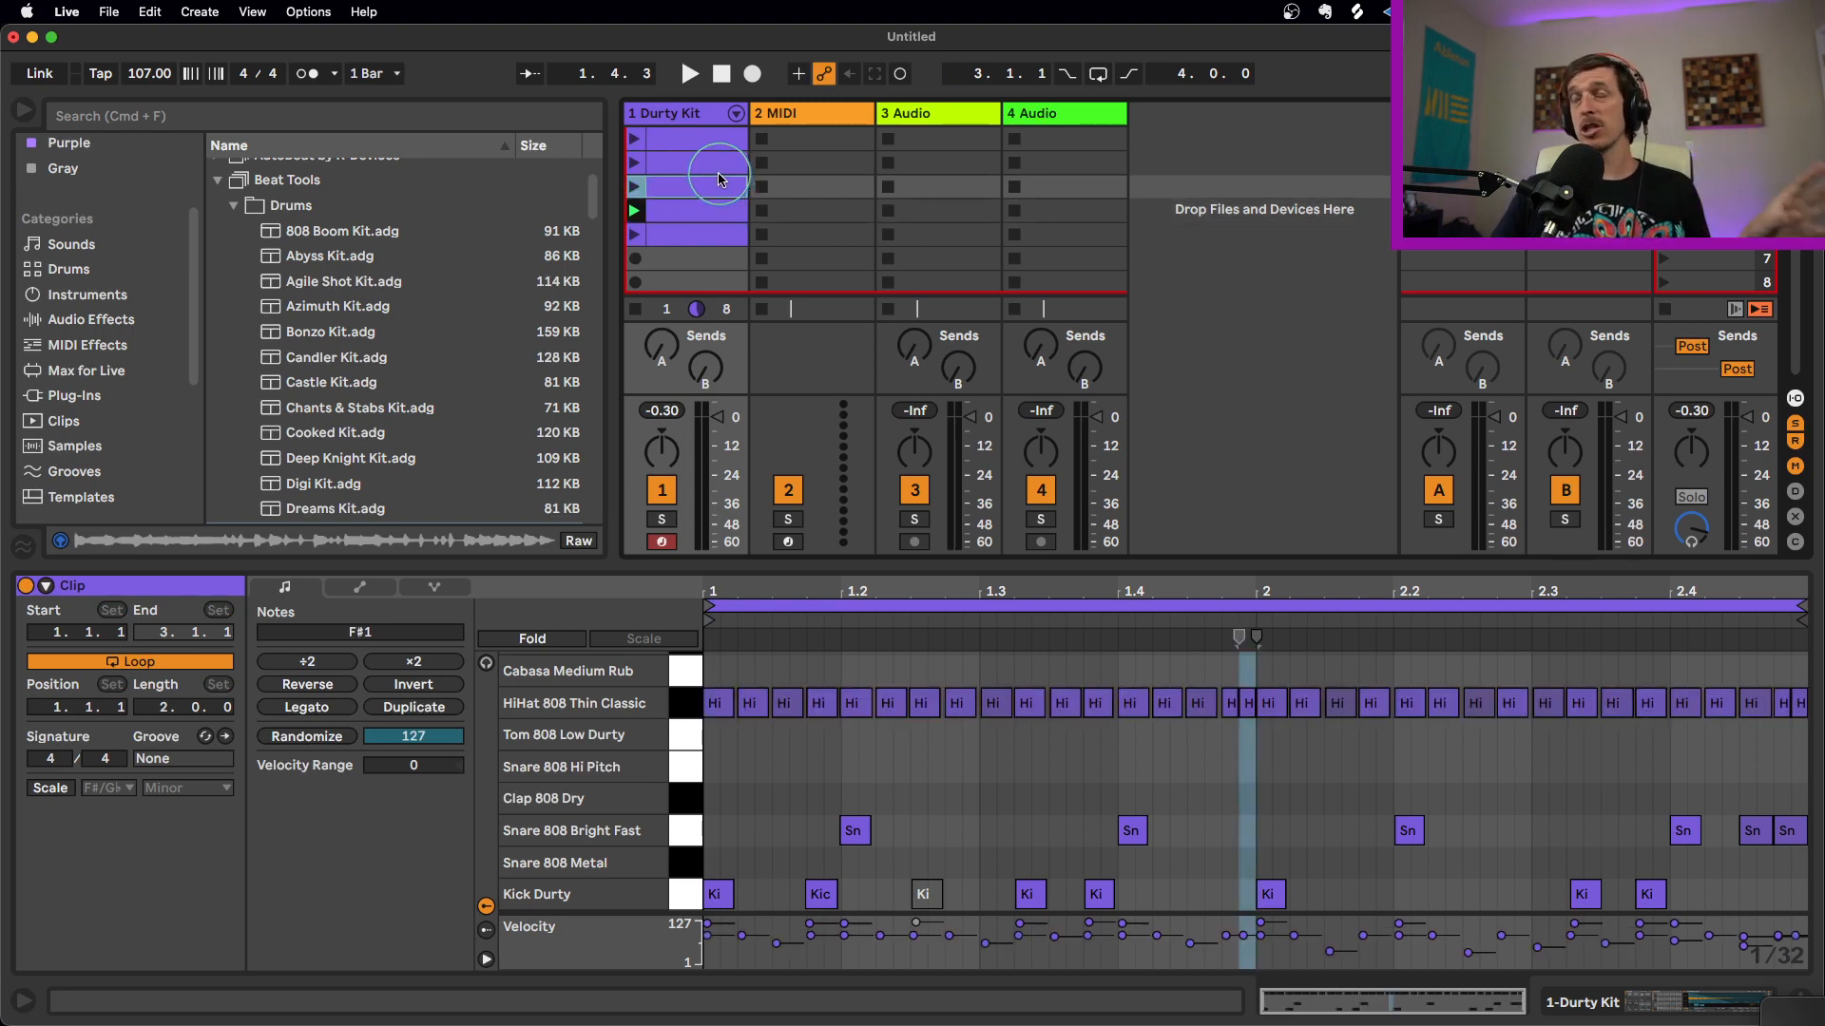
Play the second Durty Kit clip and lower the Snare 808 Bright Fast volume to -12.4 dB
left_click(639, 164)
left_click(636, 165)
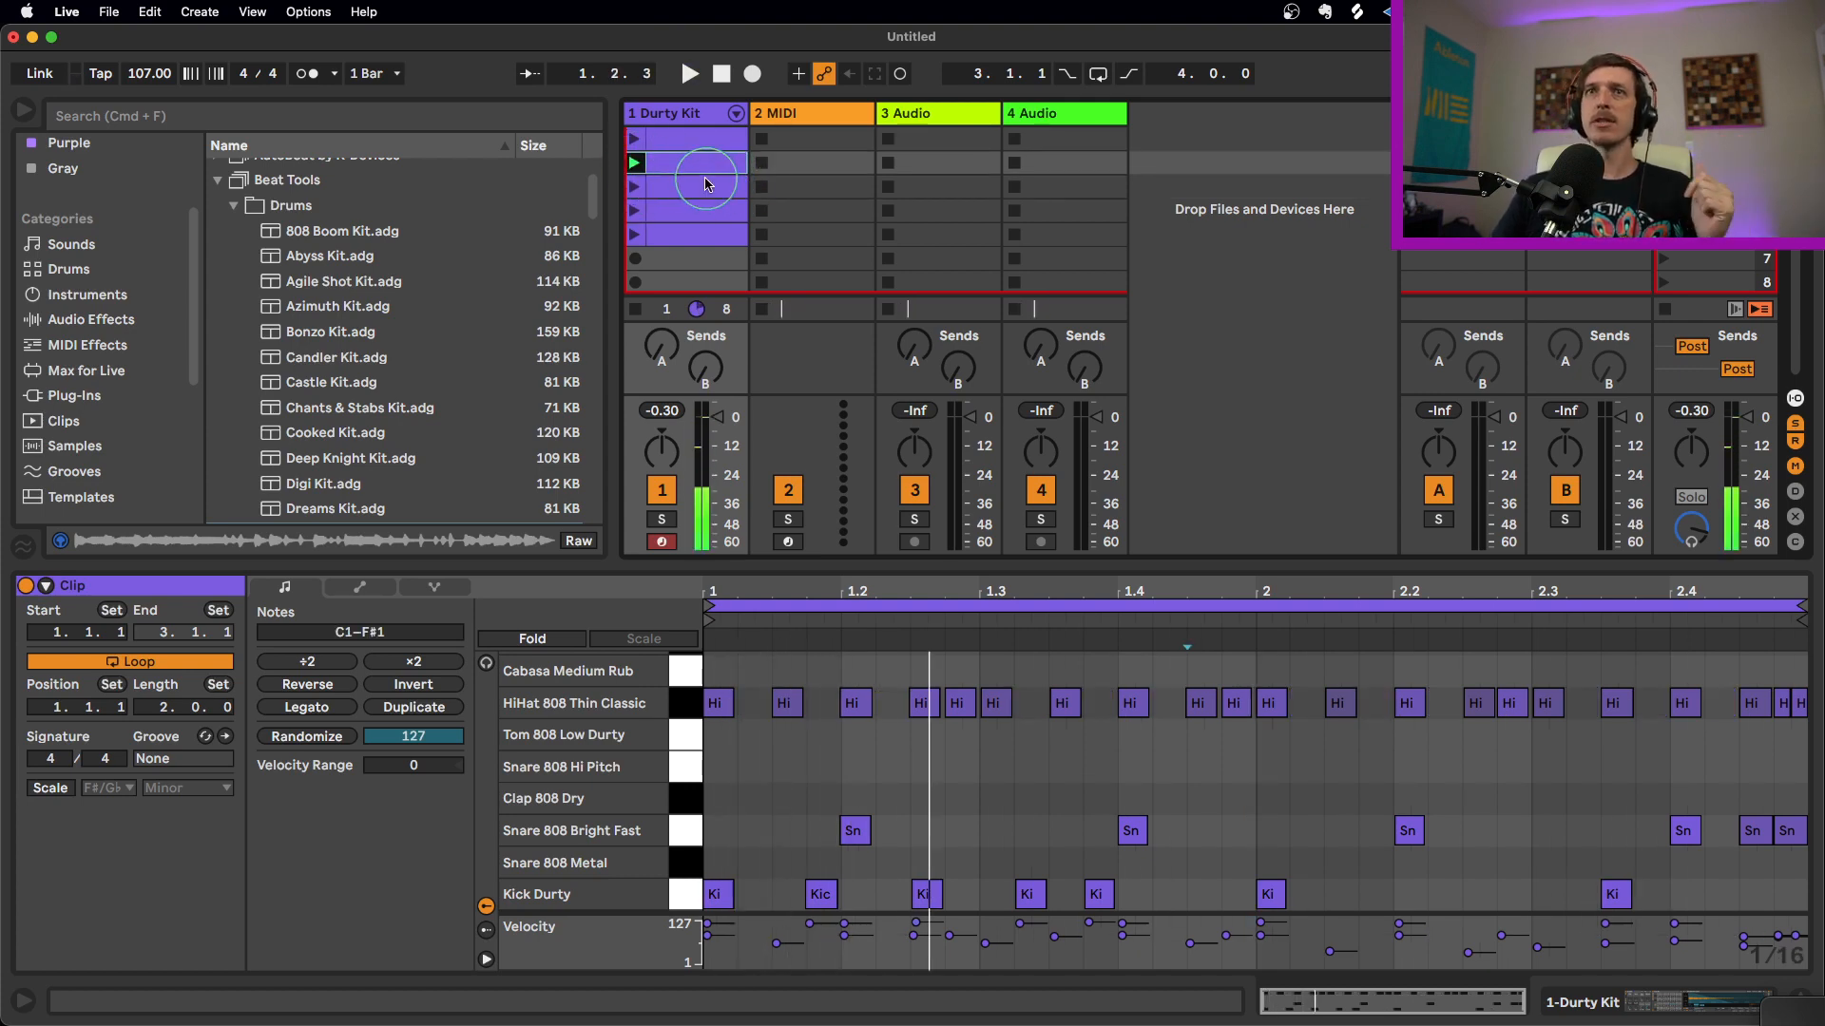
double_click(706, 116)
left_click(586, 930)
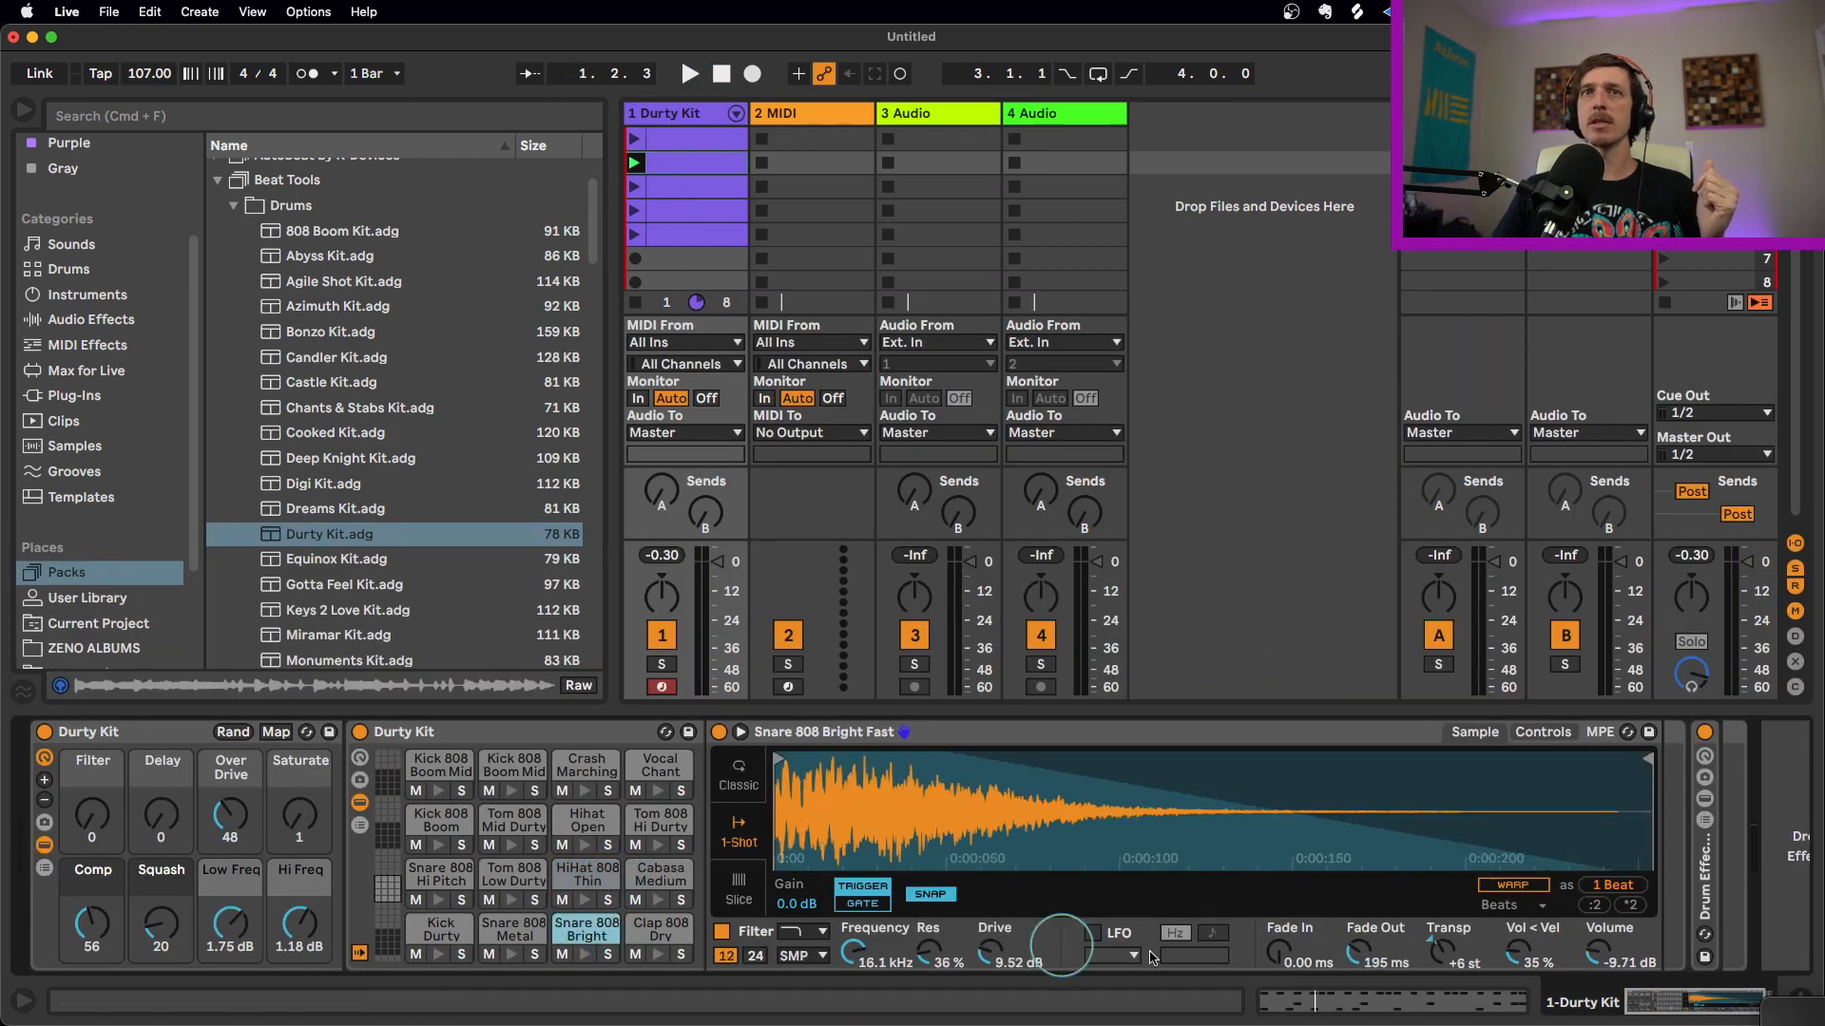
left_click(1620, 961)
left_click(1603, 955)
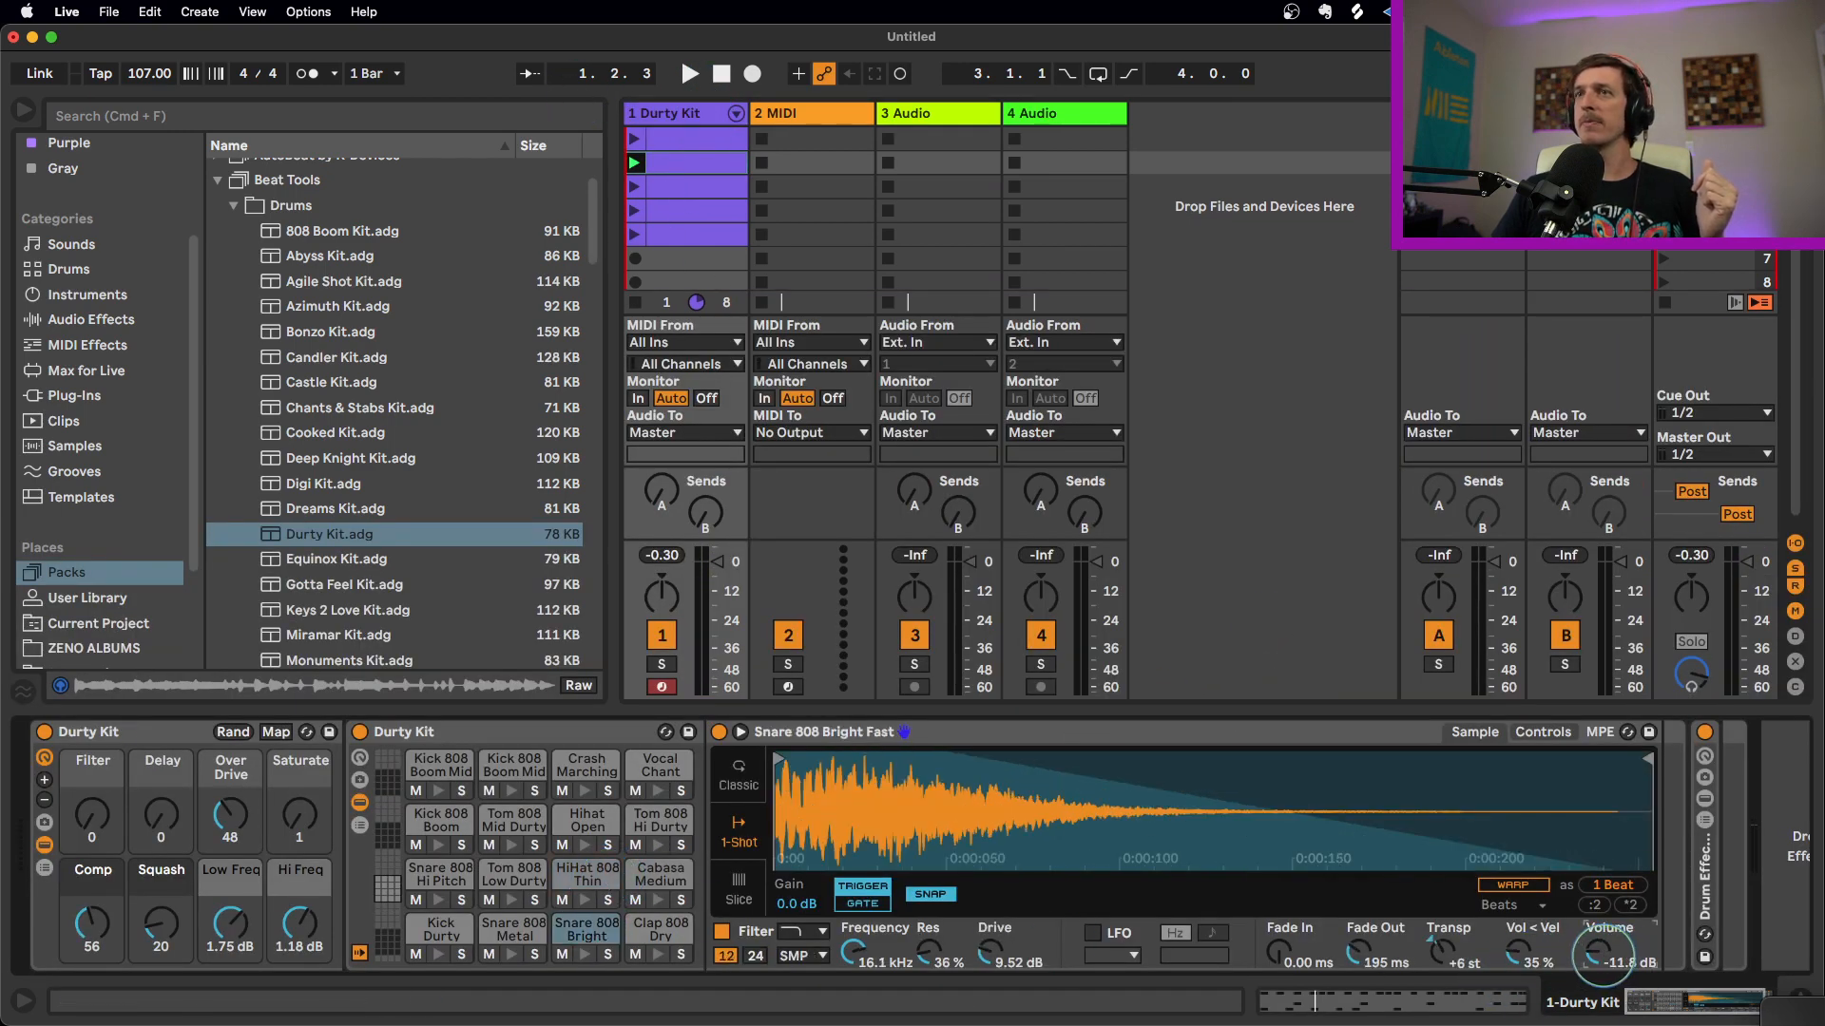
left_click_drag(1604, 955, 1605, 962)
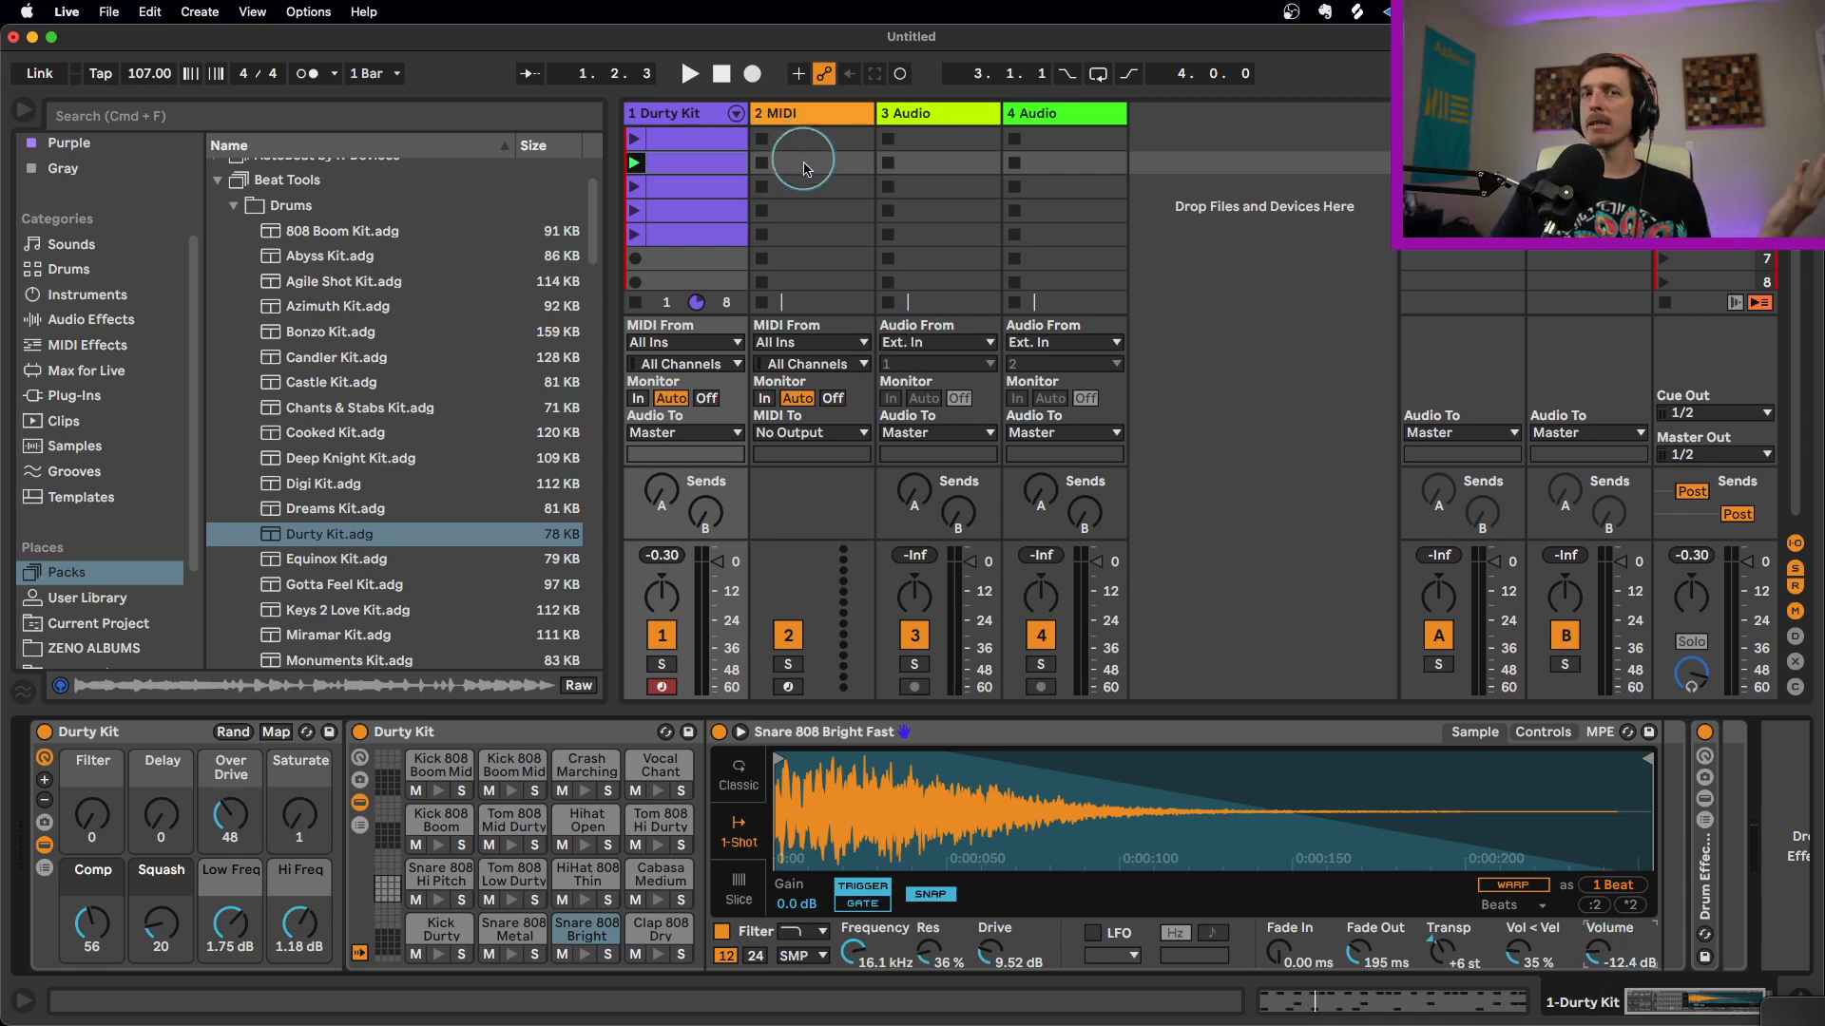
Load the Wavetable instrument onto the empty second MIDI track
scroll(122, 350, "up", 2)
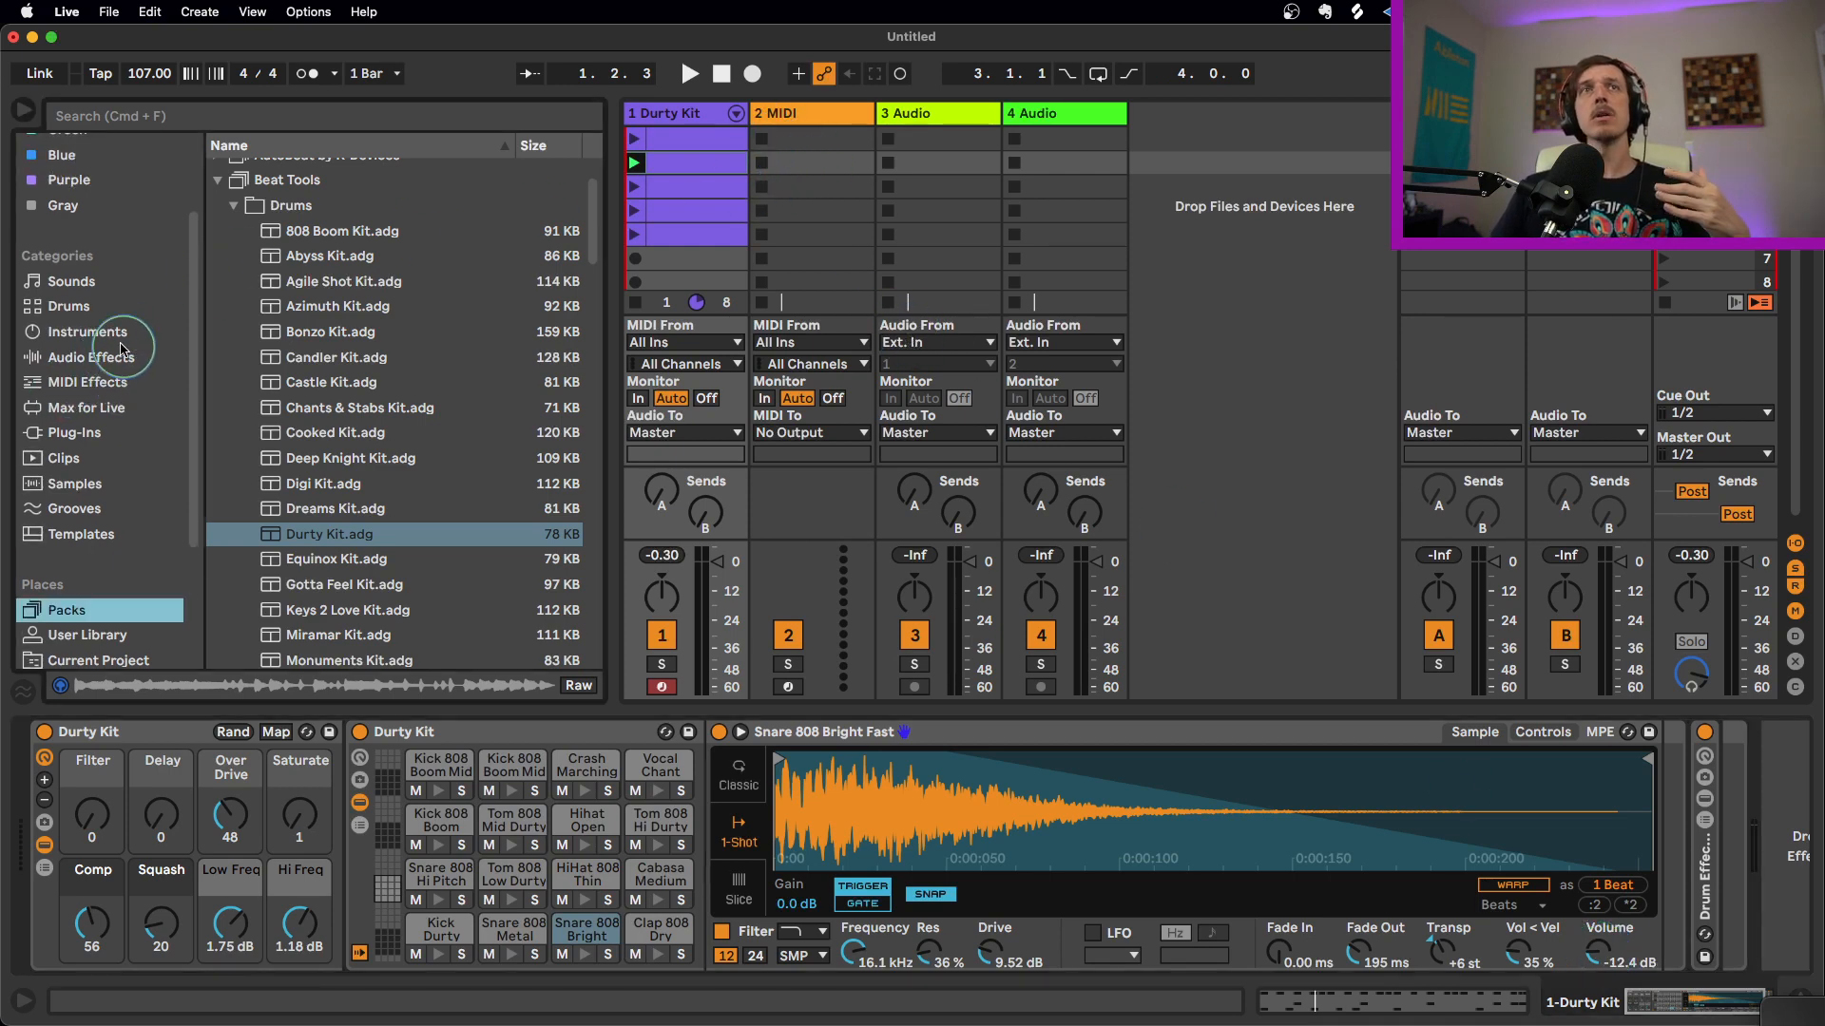
left_click(121, 341)
left_click(285, 475)
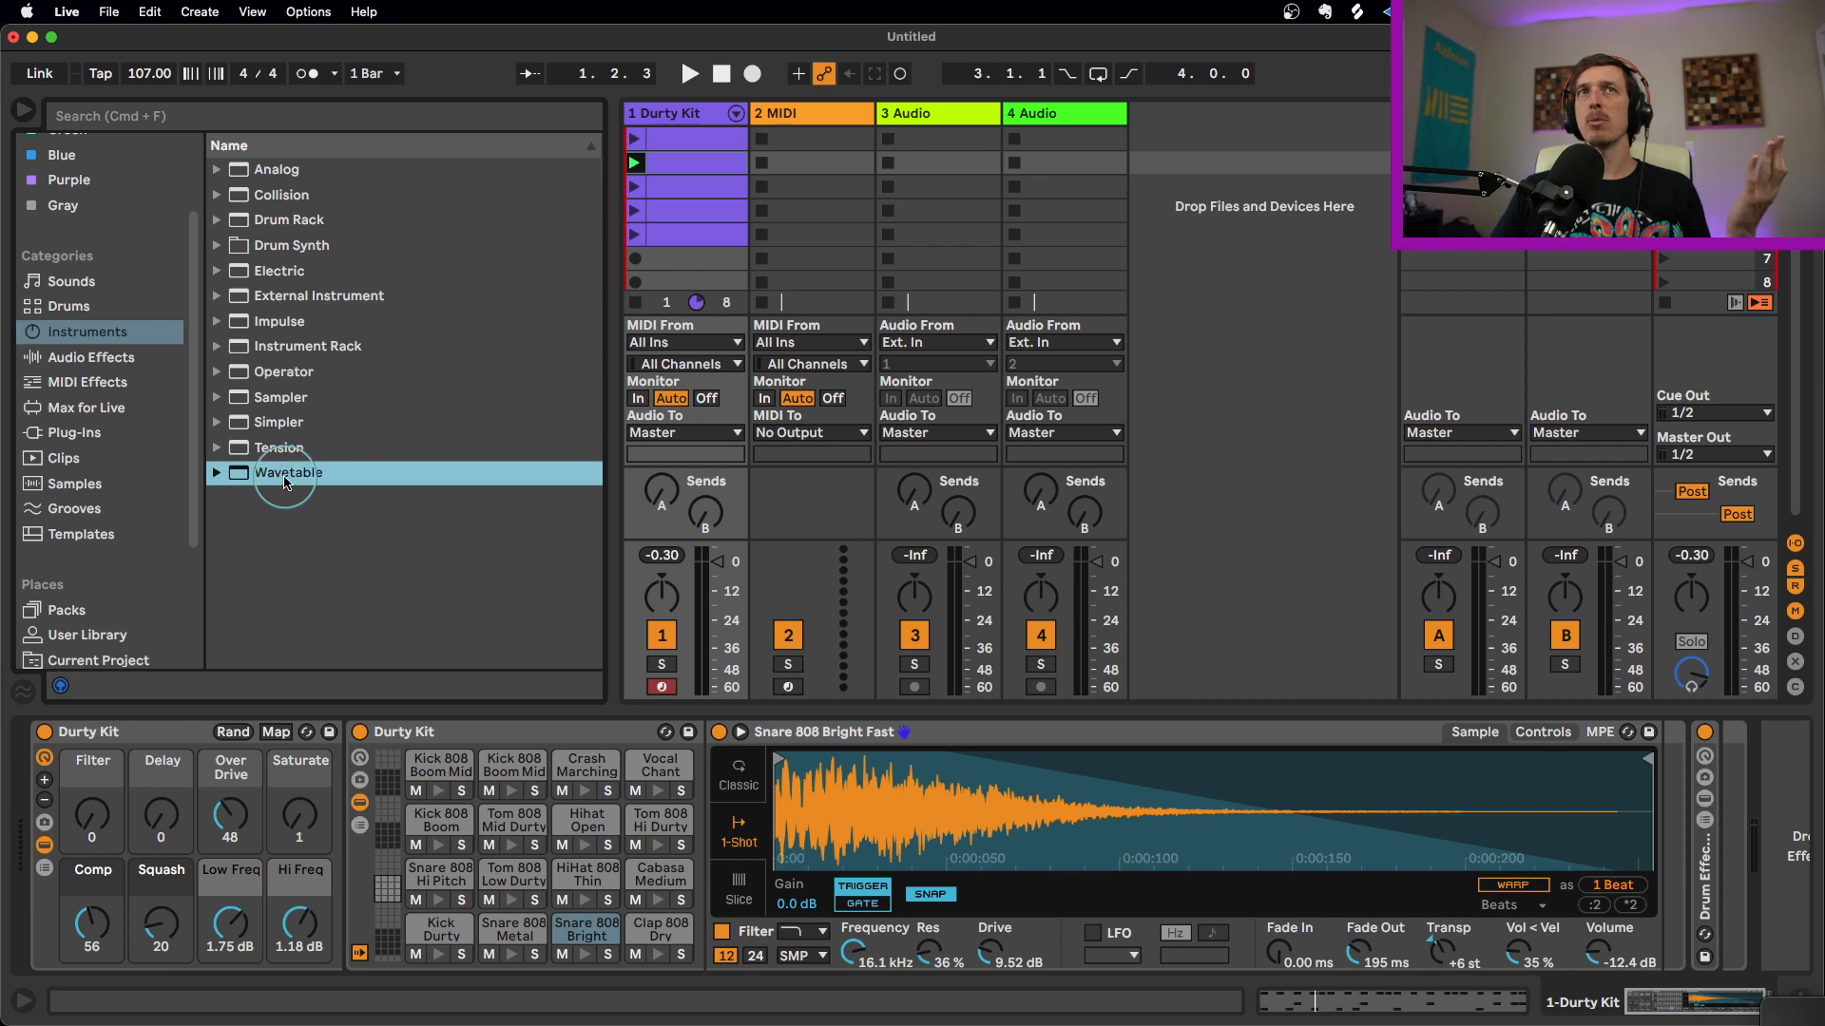
left_click_drag(285, 483, 797, 230)
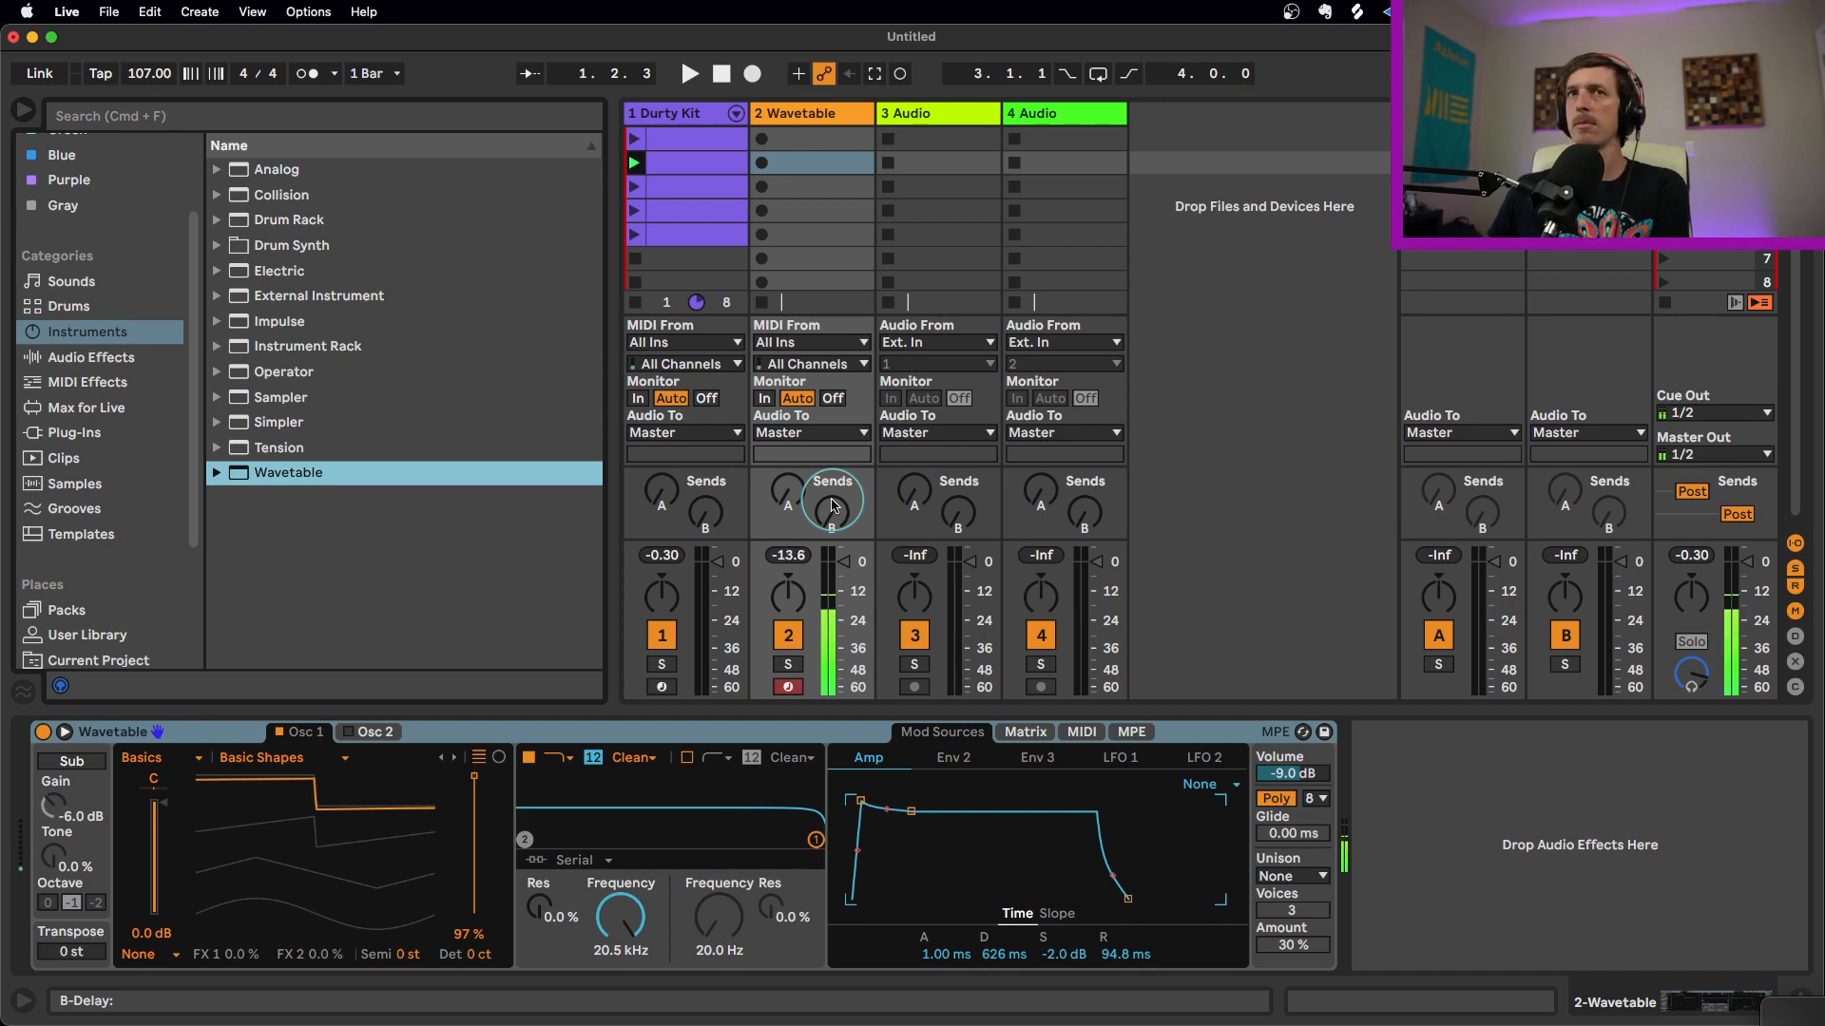
Set Wavetable to mono with 3.77 ms glide and Classic unison at 16%, and lower the Osc 1 wavetable position to 74%
left_click(1275, 798)
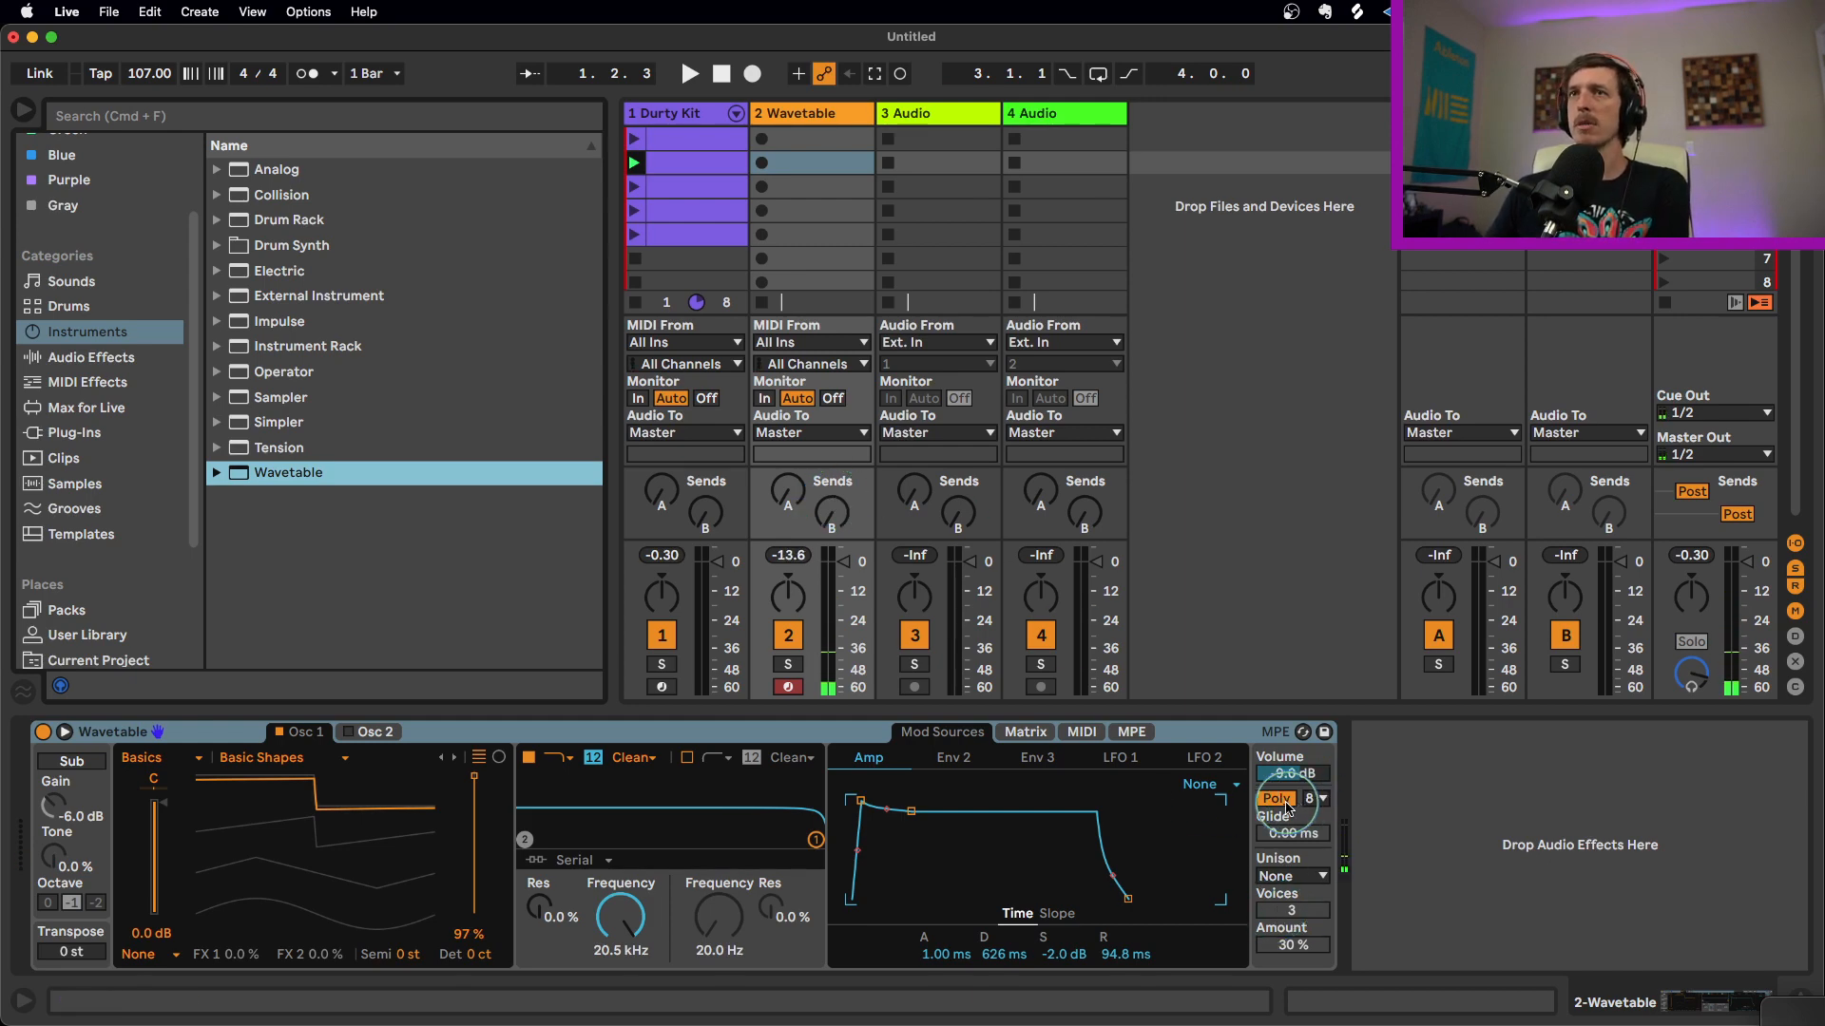
left_click(1296, 877)
left_click(1283, 756)
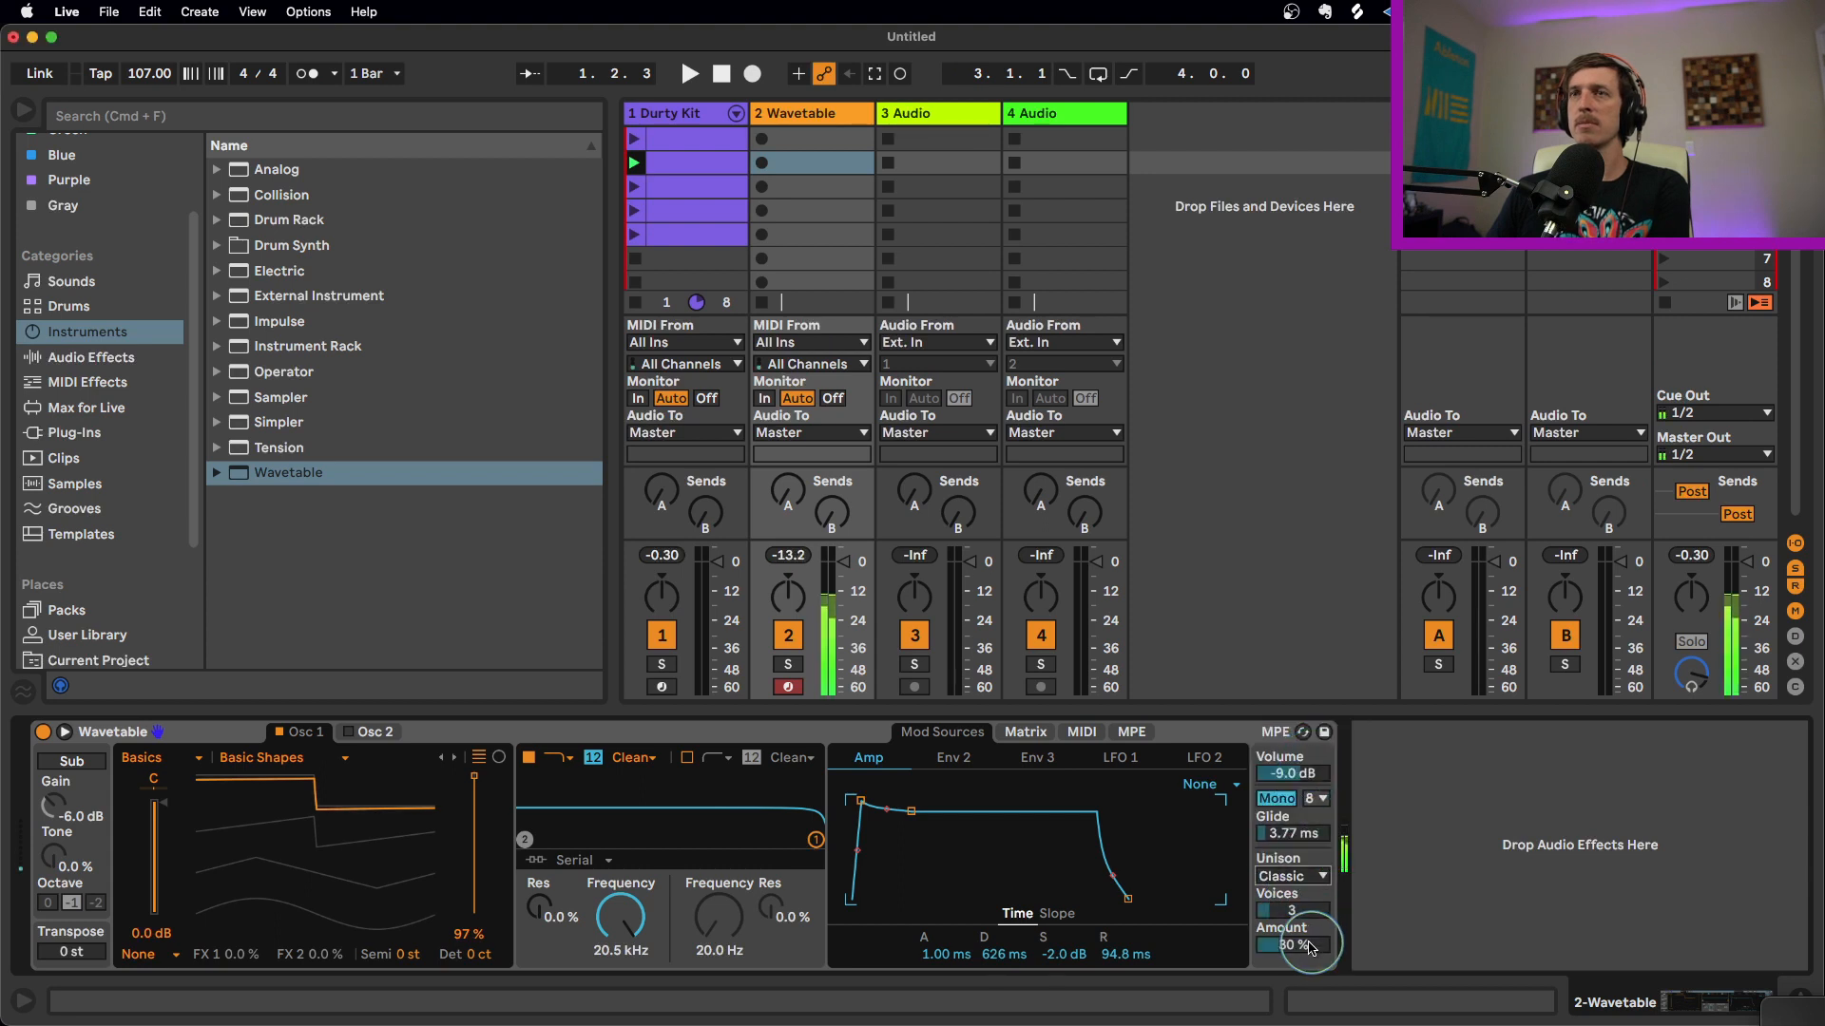
left_click_drag(1304, 936, 1310, 944)
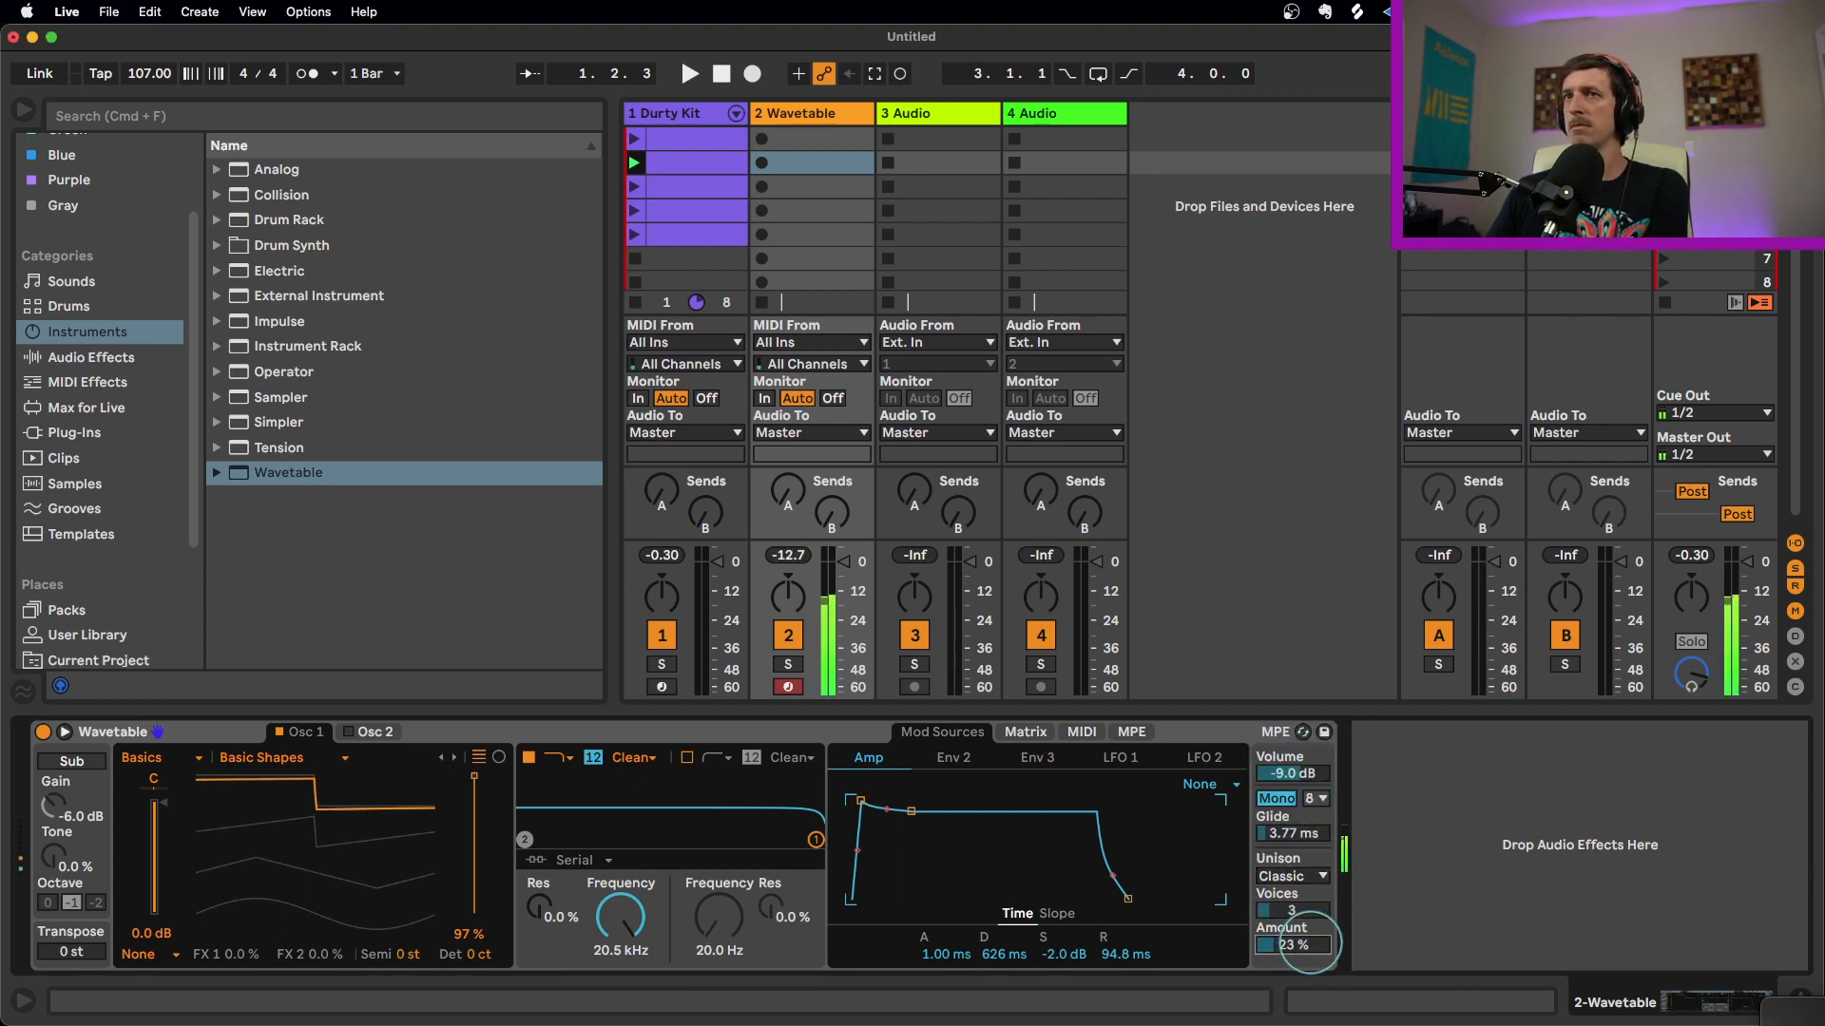
left_click_drag(1310, 944, 1310, 948)
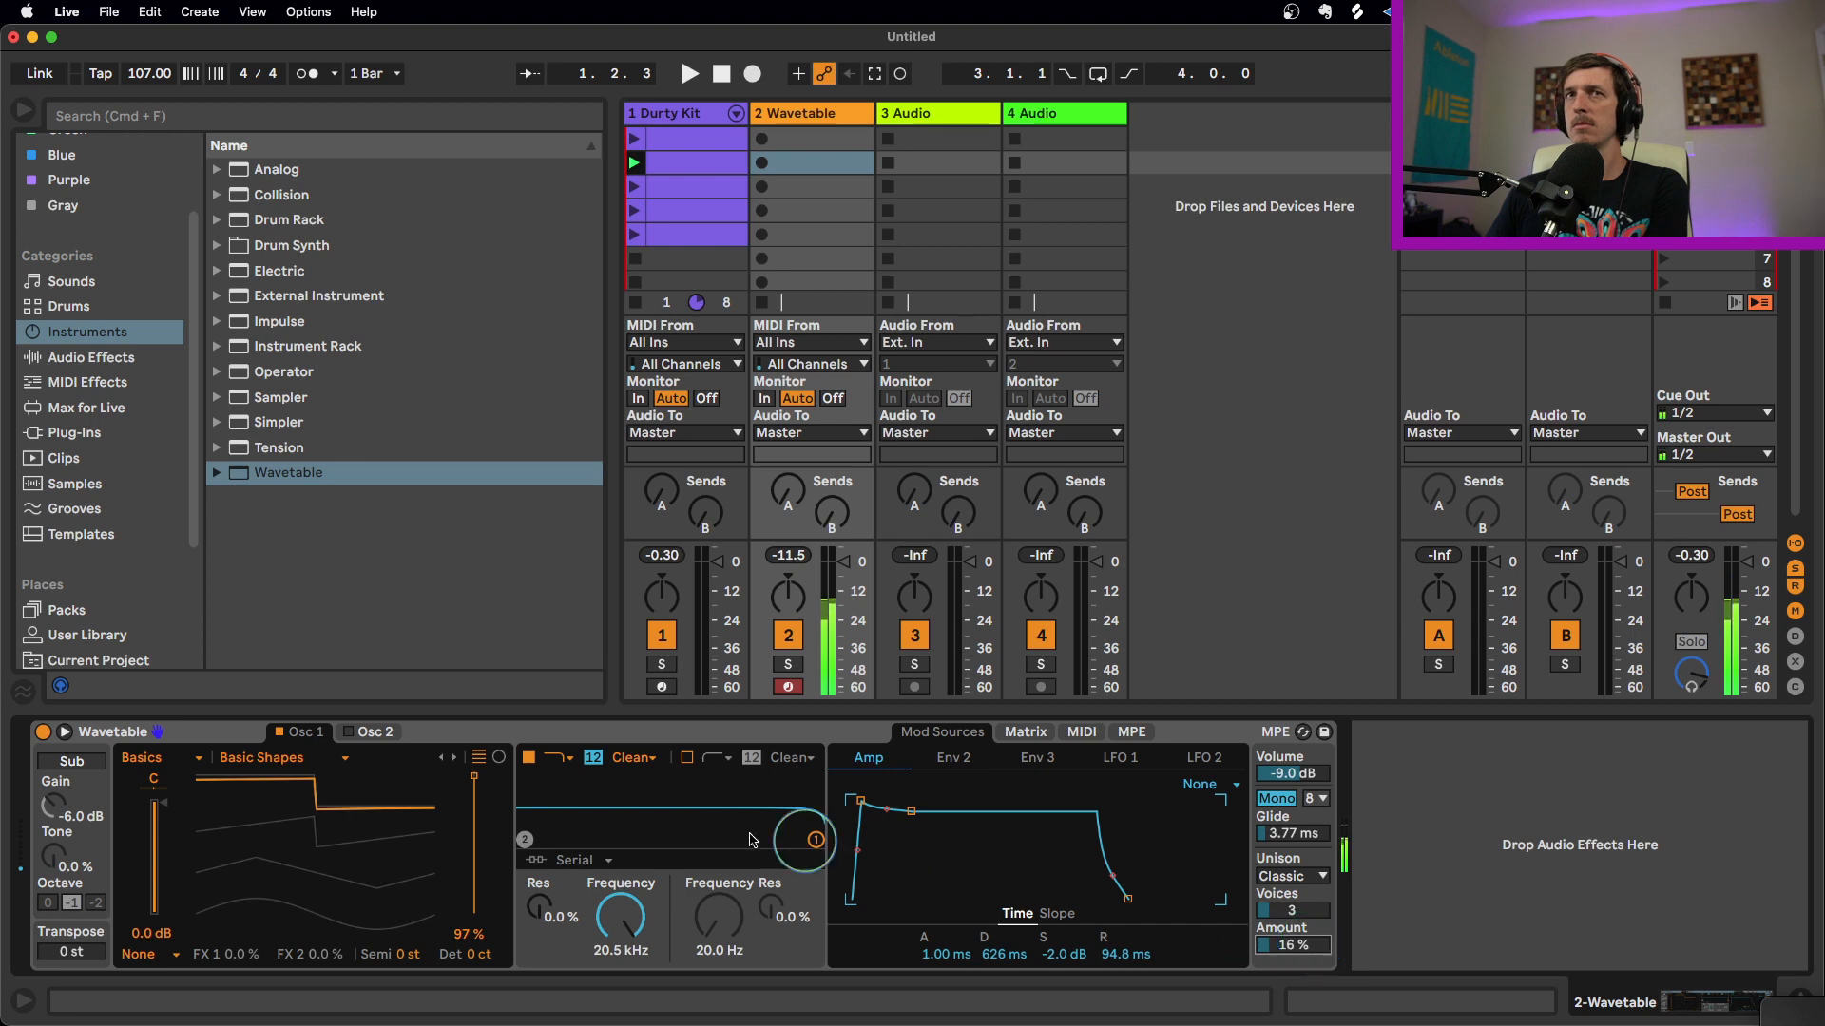
left_click_drag(474, 791, 472, 823)
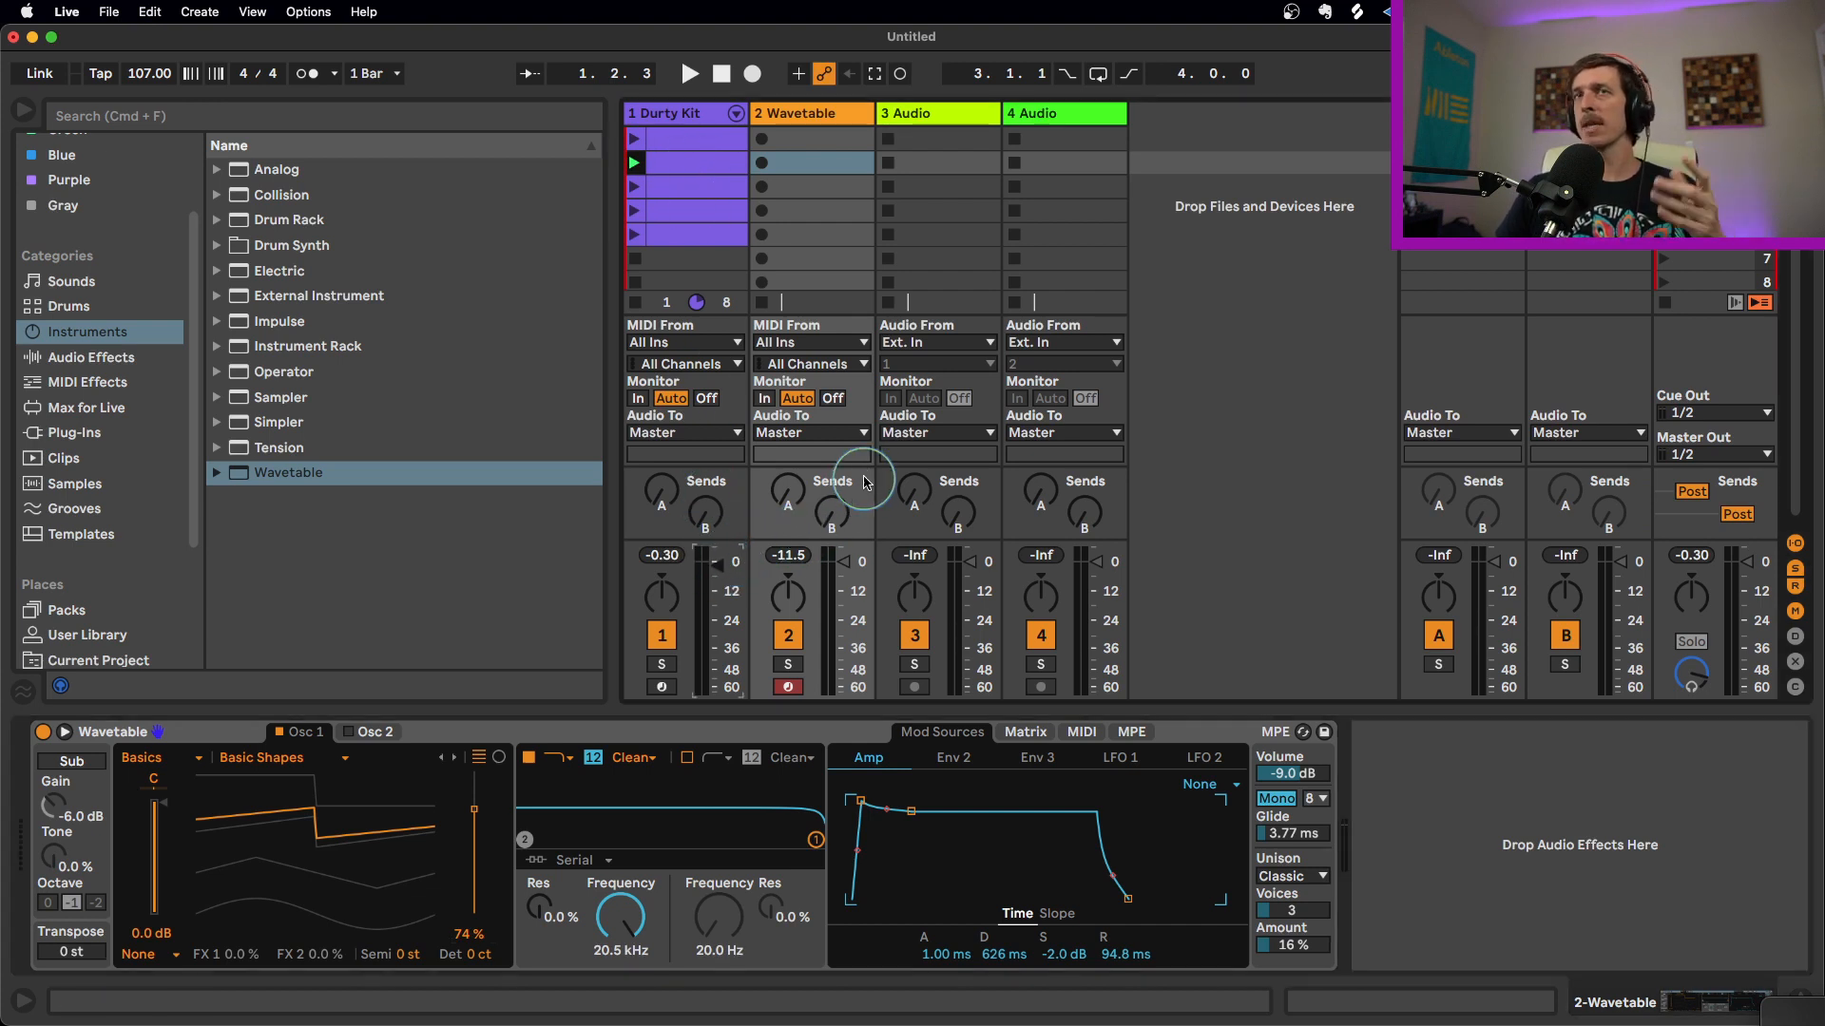
Capture a bass line played over the running drum clip into the second slot of the Wavetable track
key("space")
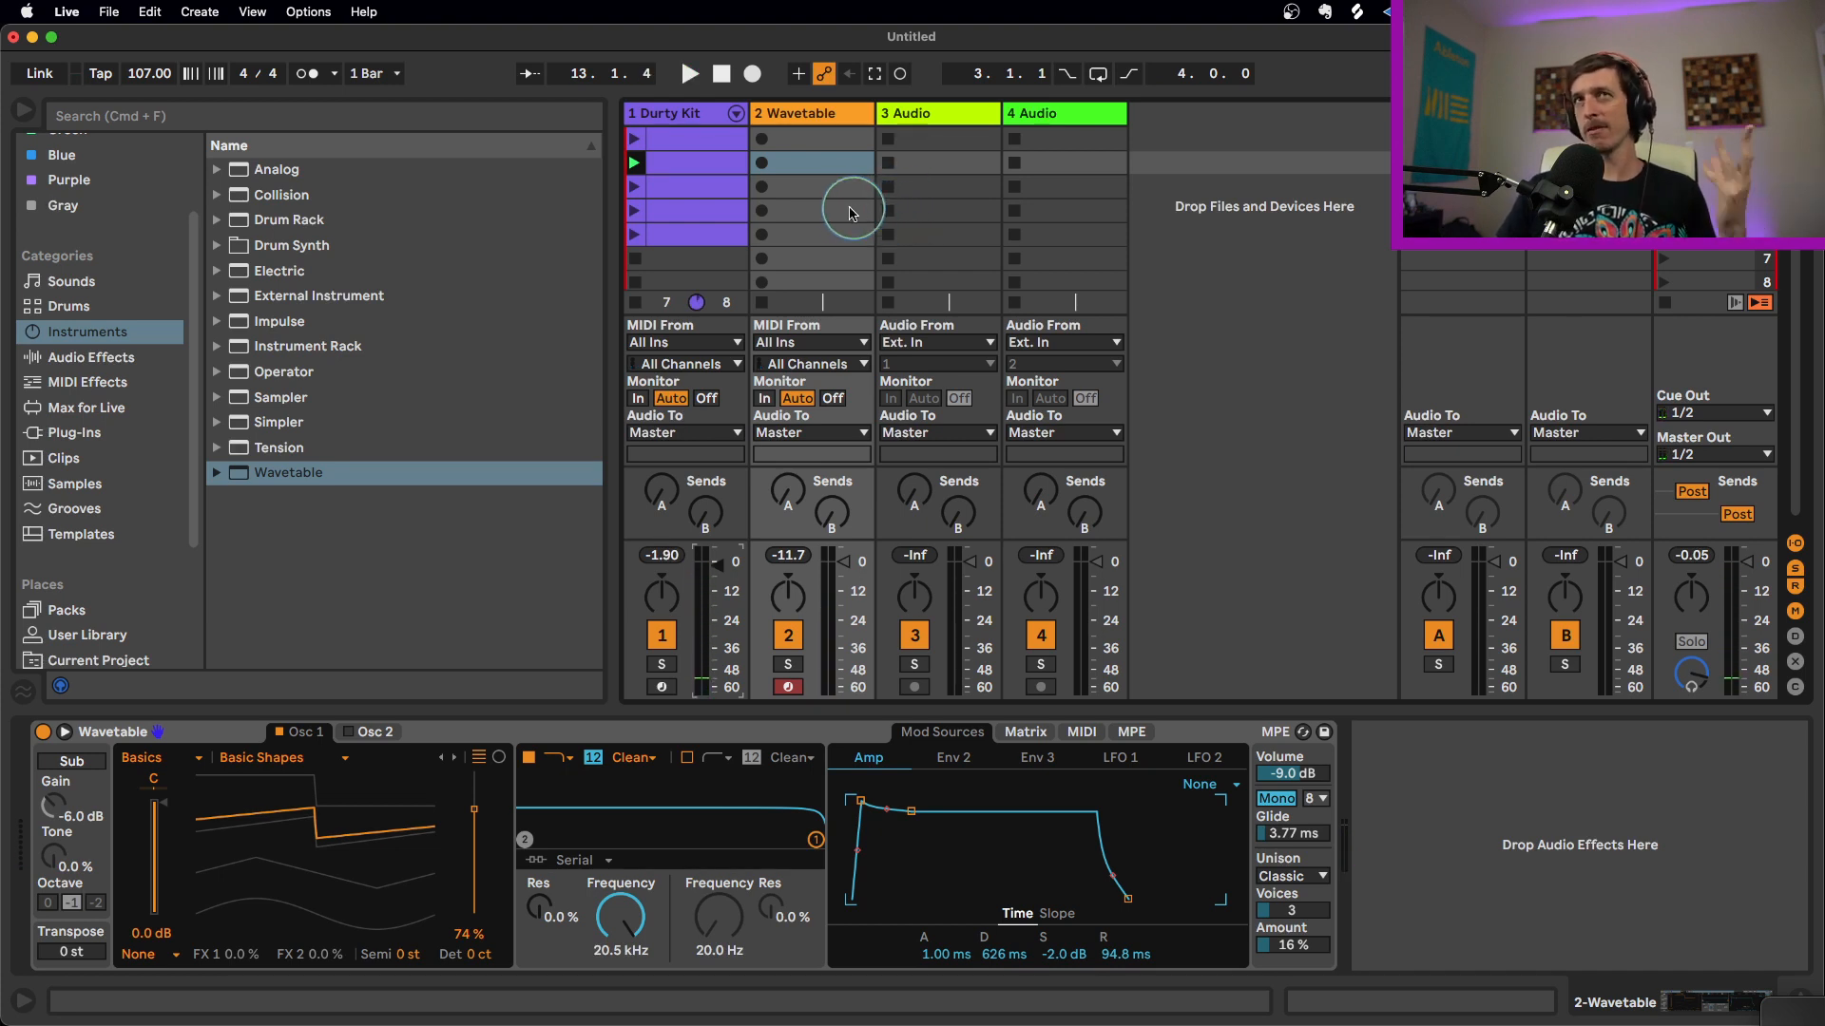
left_click(819, 164)
left_click(875, 76)
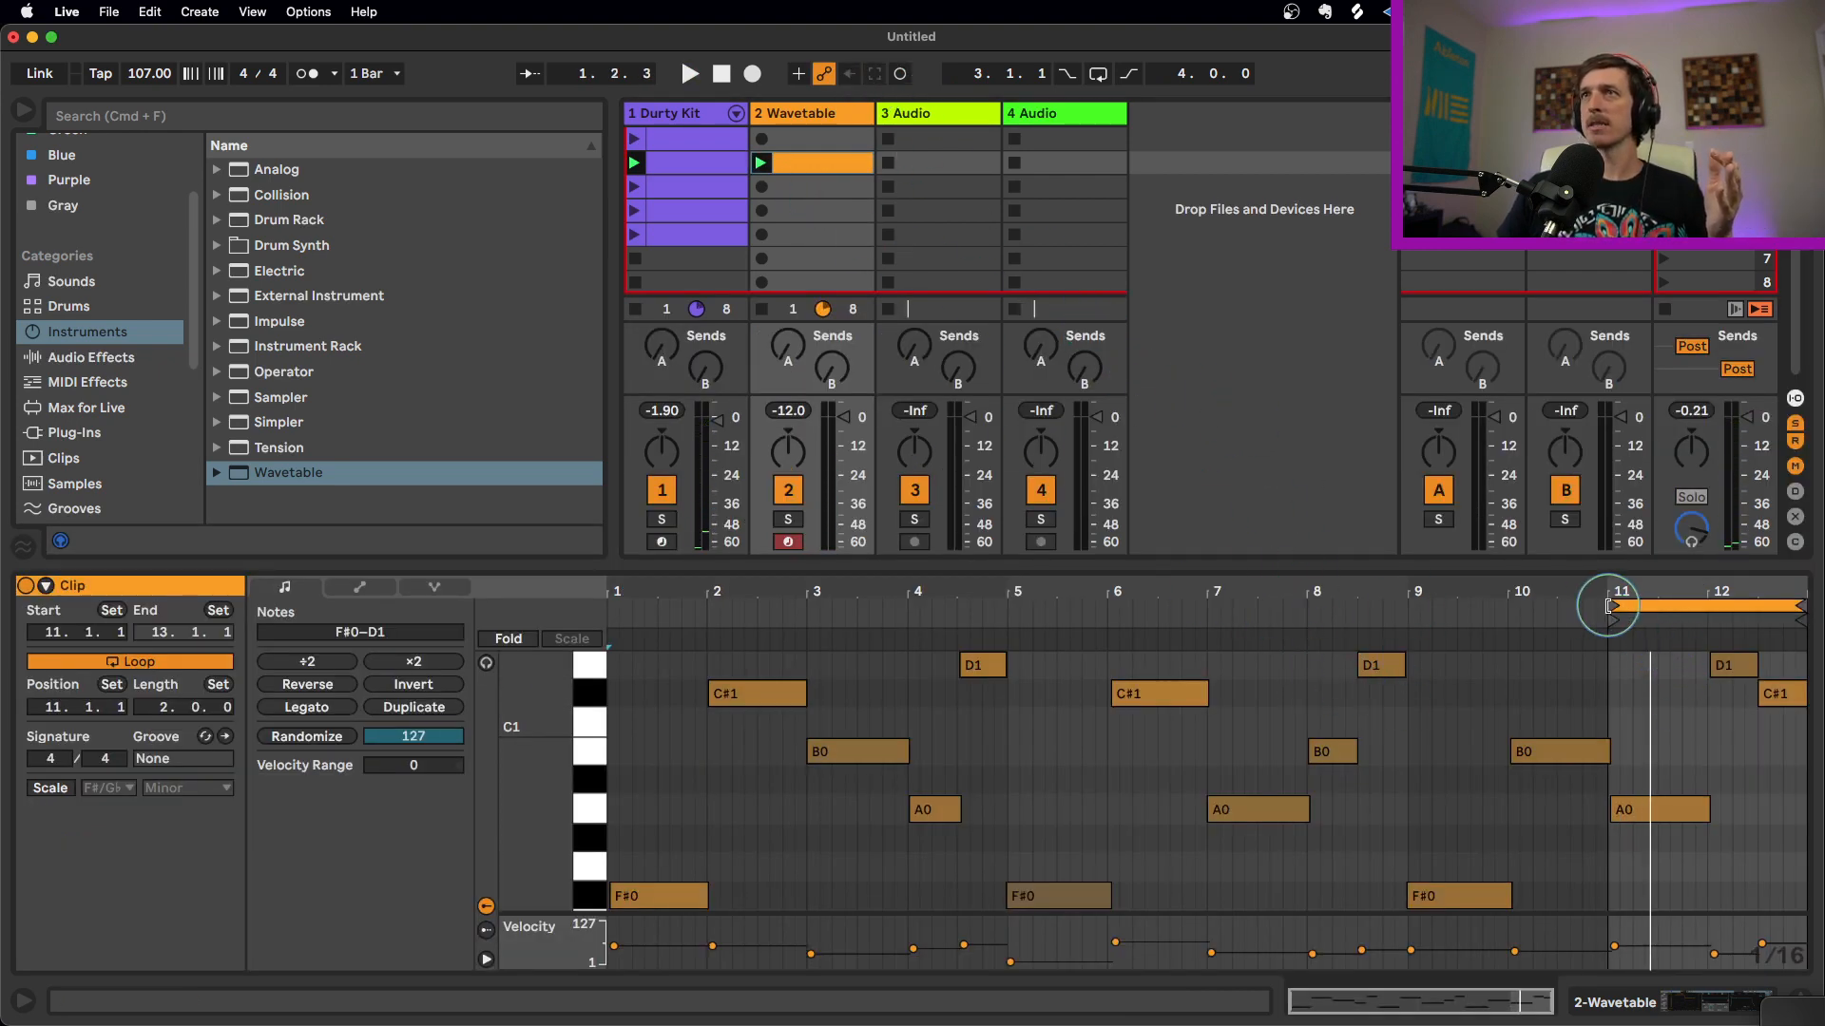
Set the captured bass clip to a four-bar loop from 1.1.1 to 5.1.1 and play it with the drums
left_click_drag(1616, 604, 613, 607)
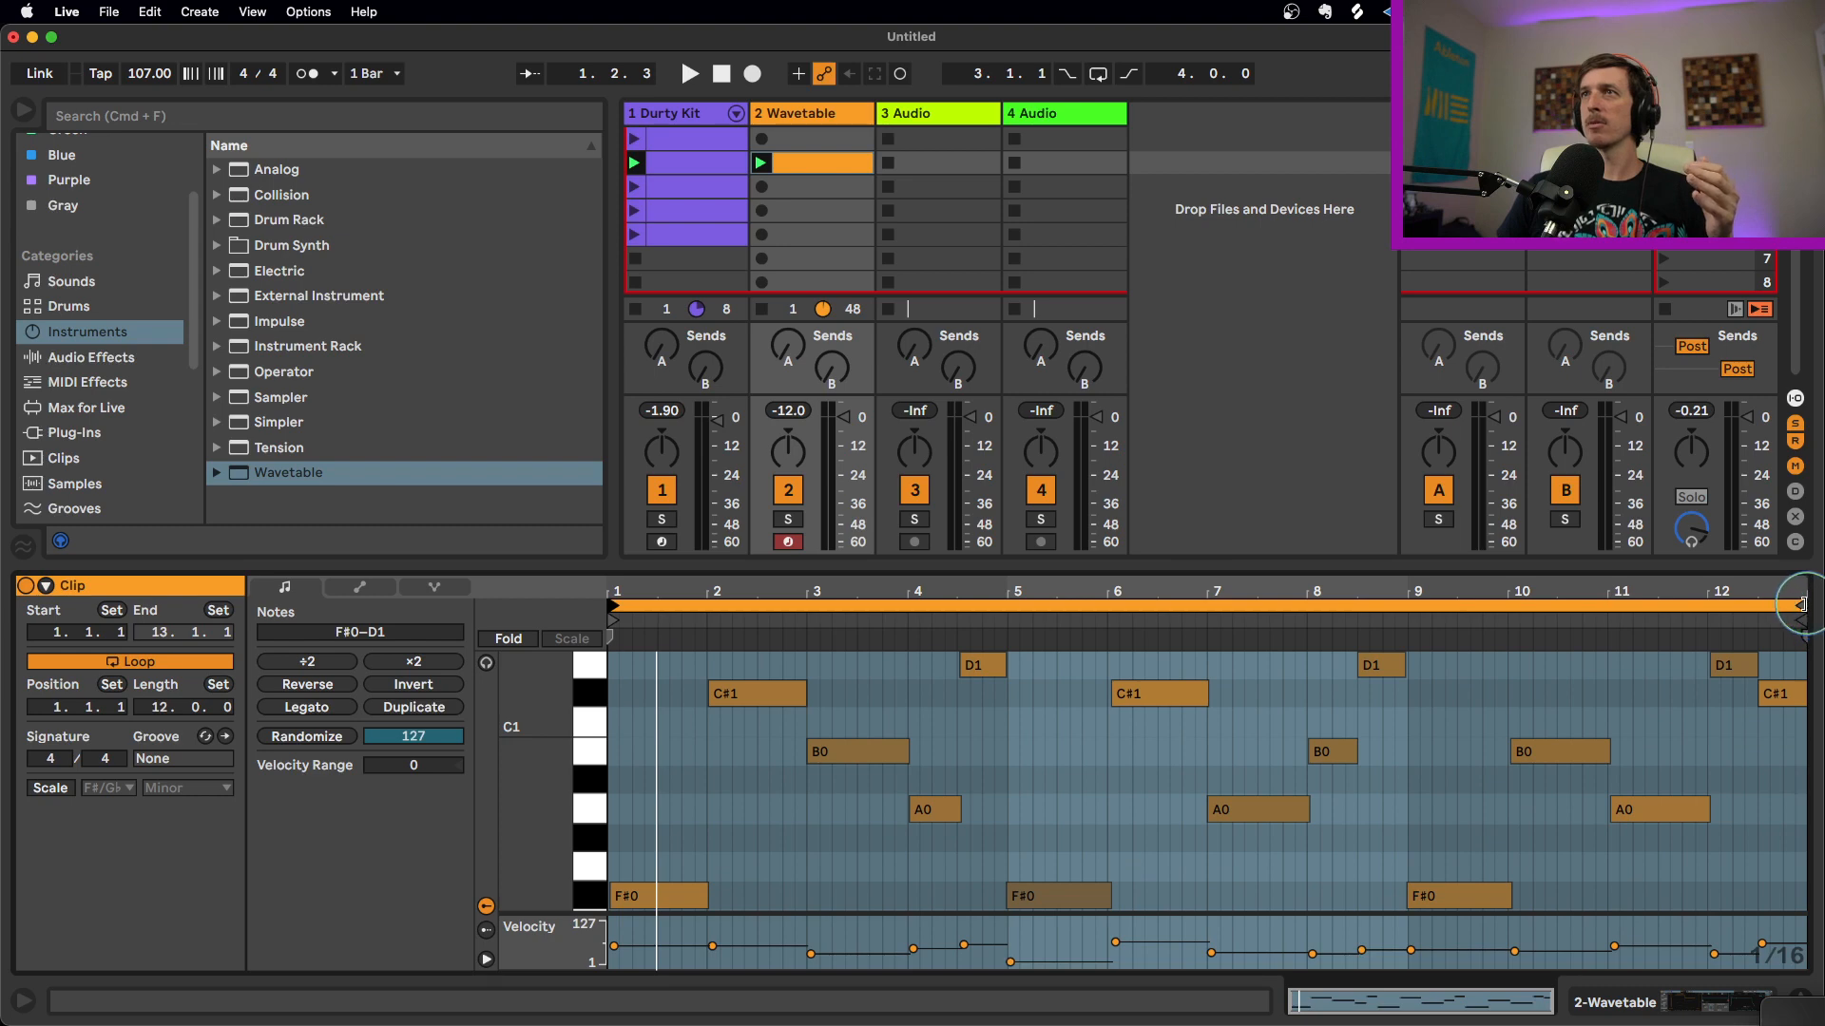
left_click_drag(1801, 604, 1008, 665)
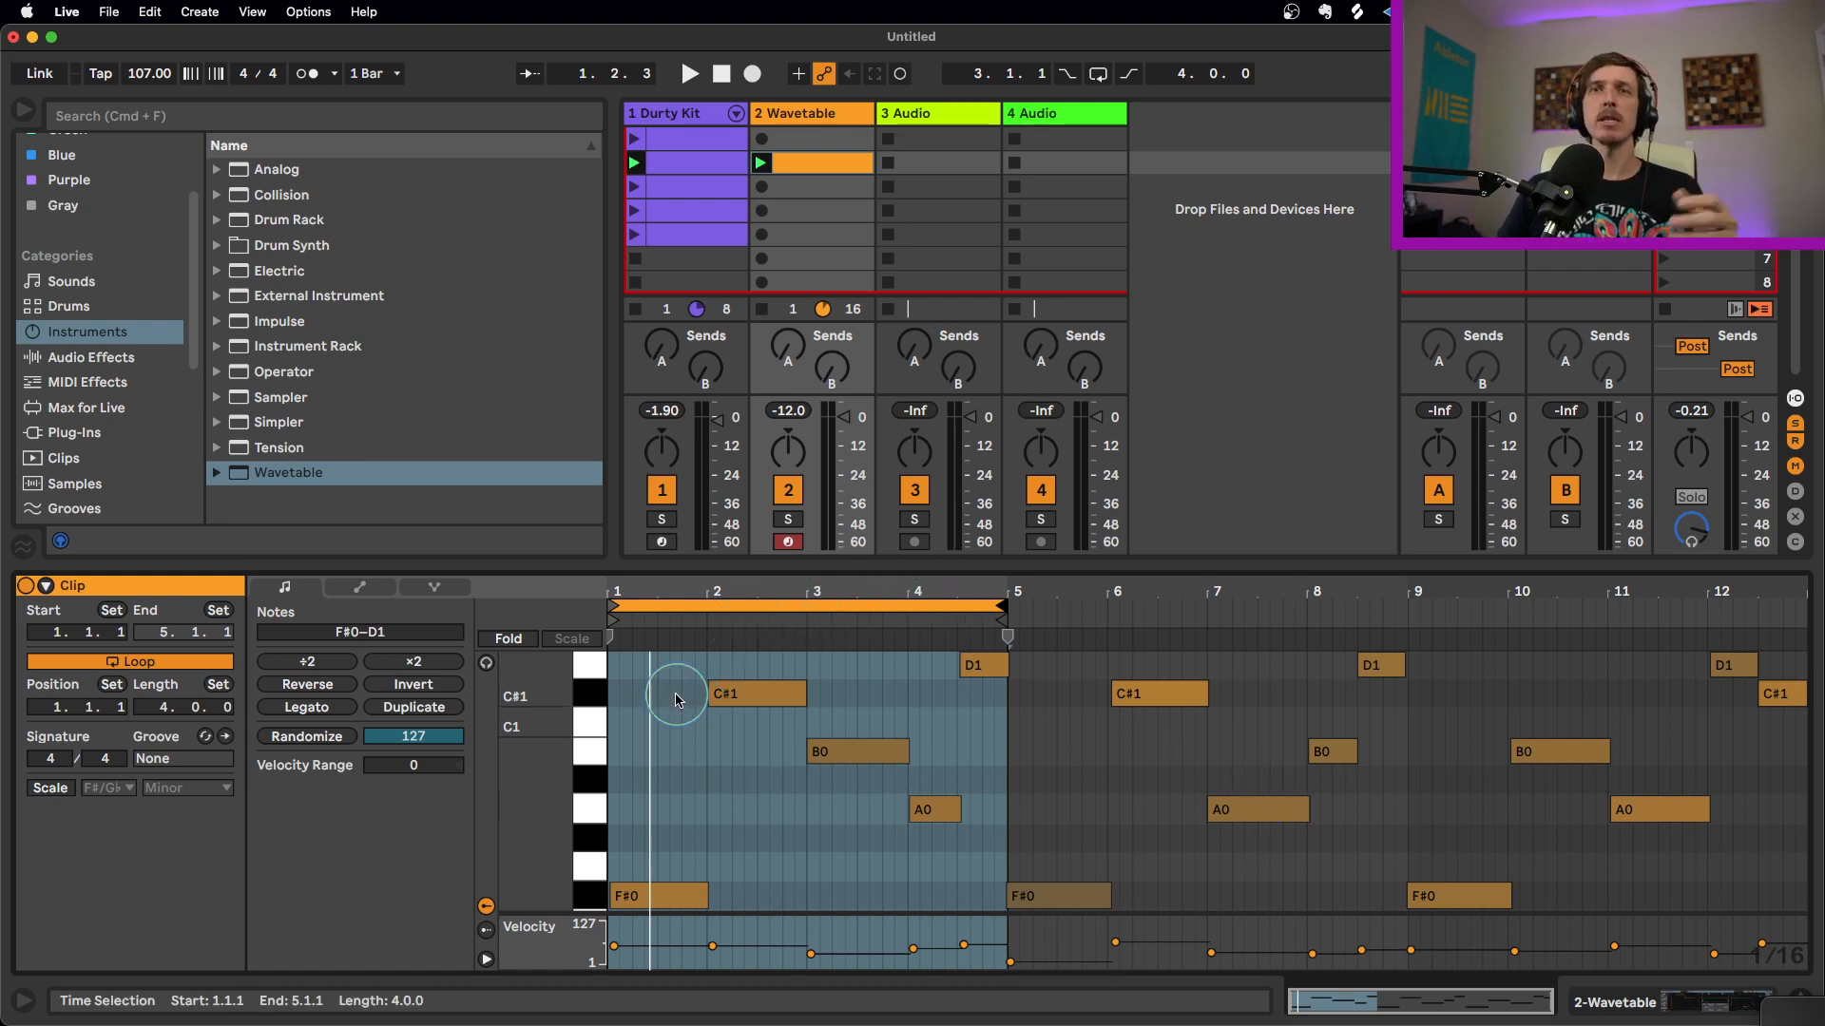
key("space")
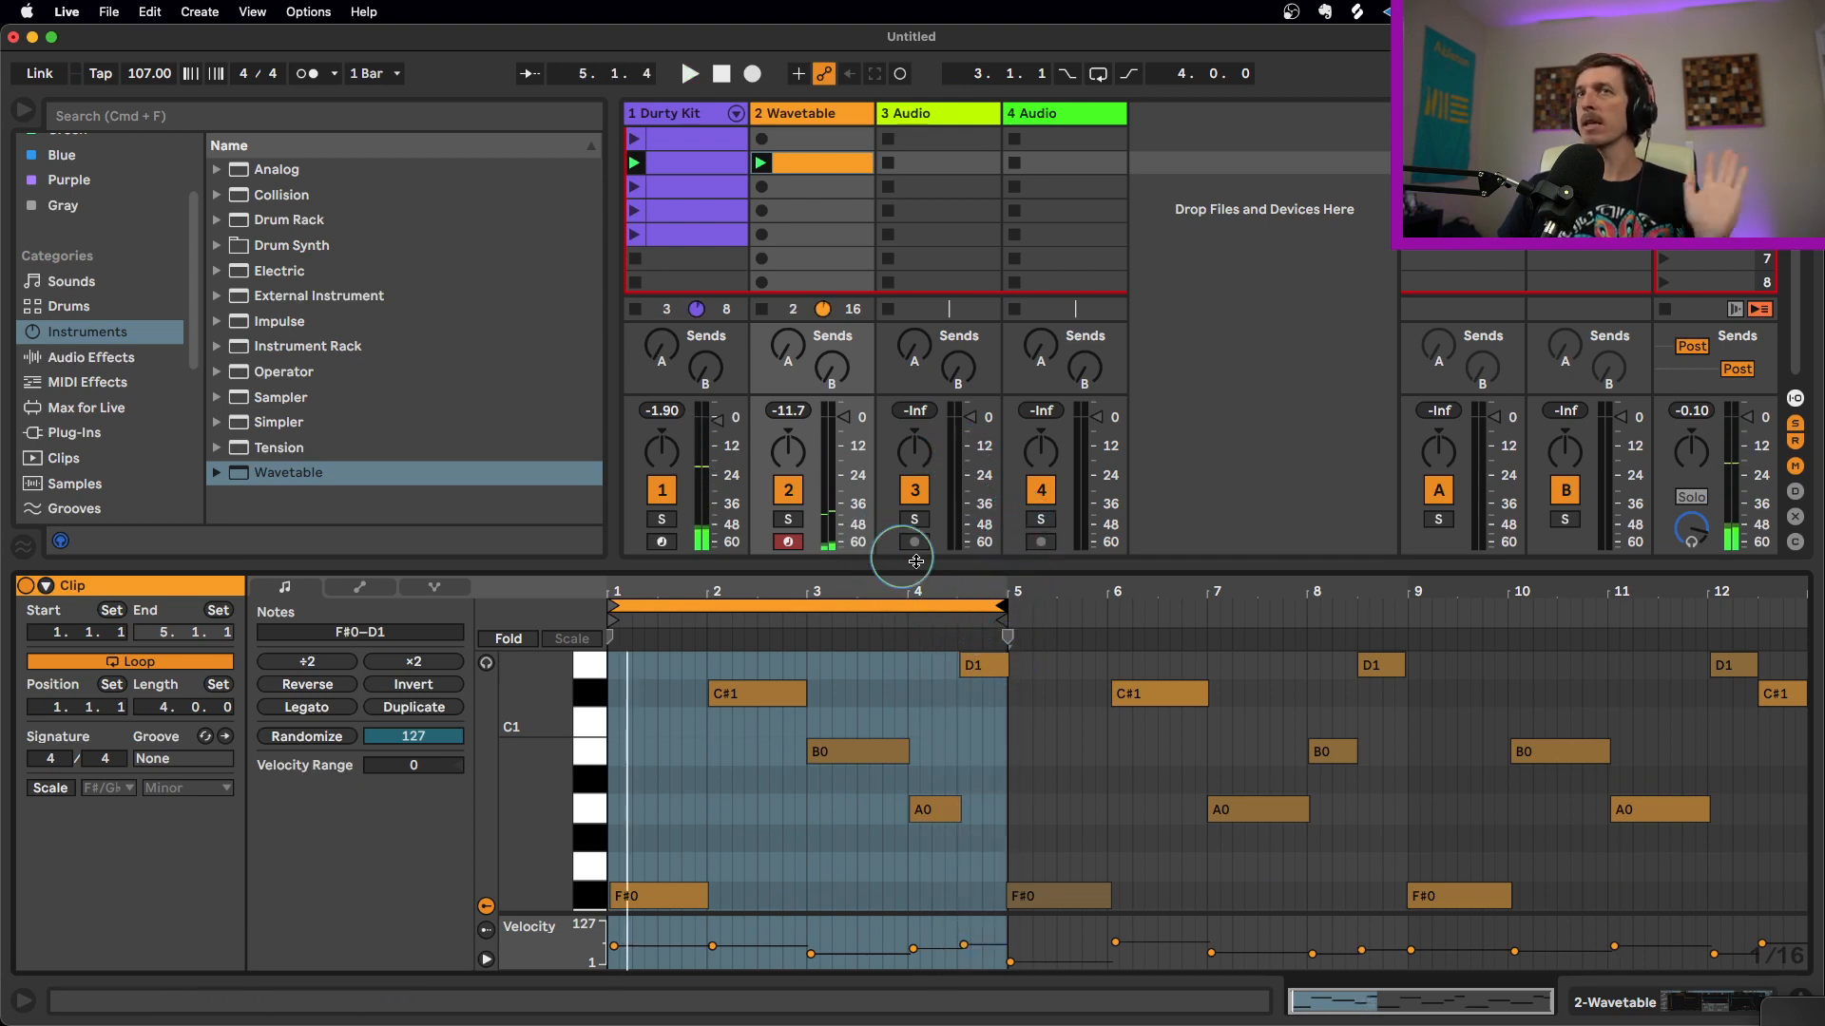
Quantize the first F#0 note of the bass clip to the grid
left_click_drag(909, 586, 1346, 587)
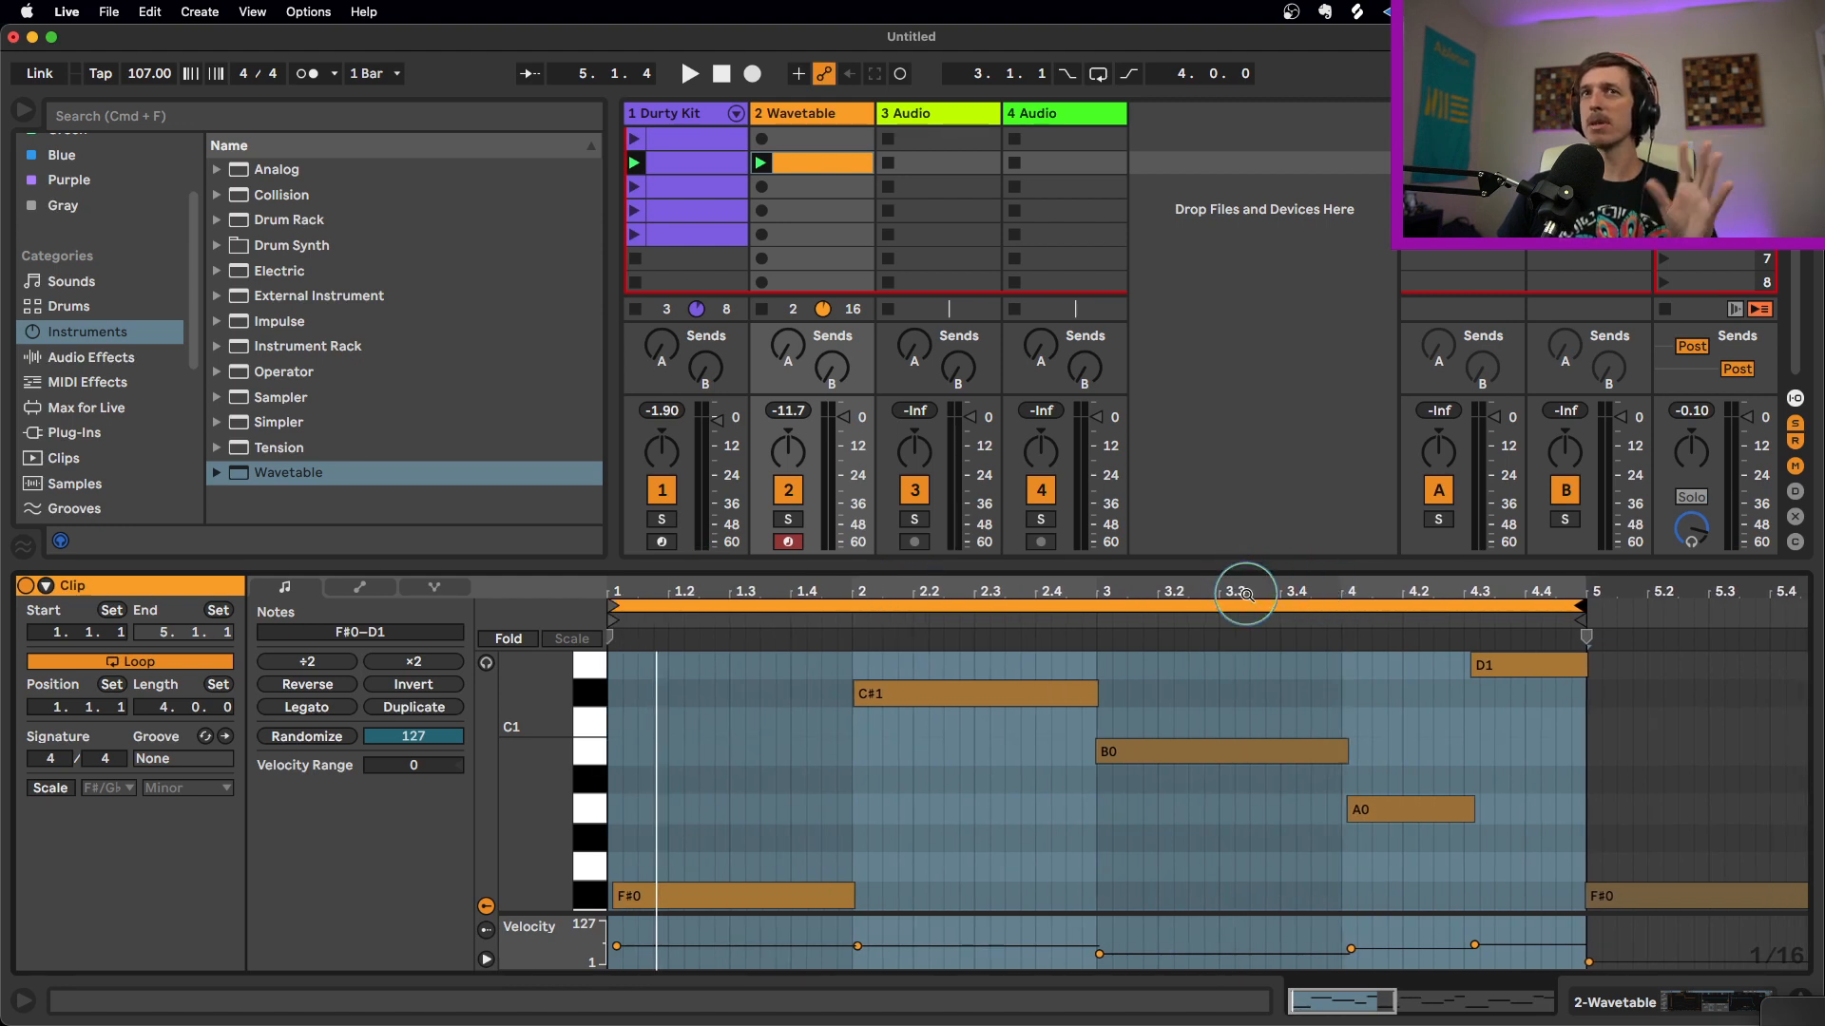
left_click(767, 897)
key("super+u")
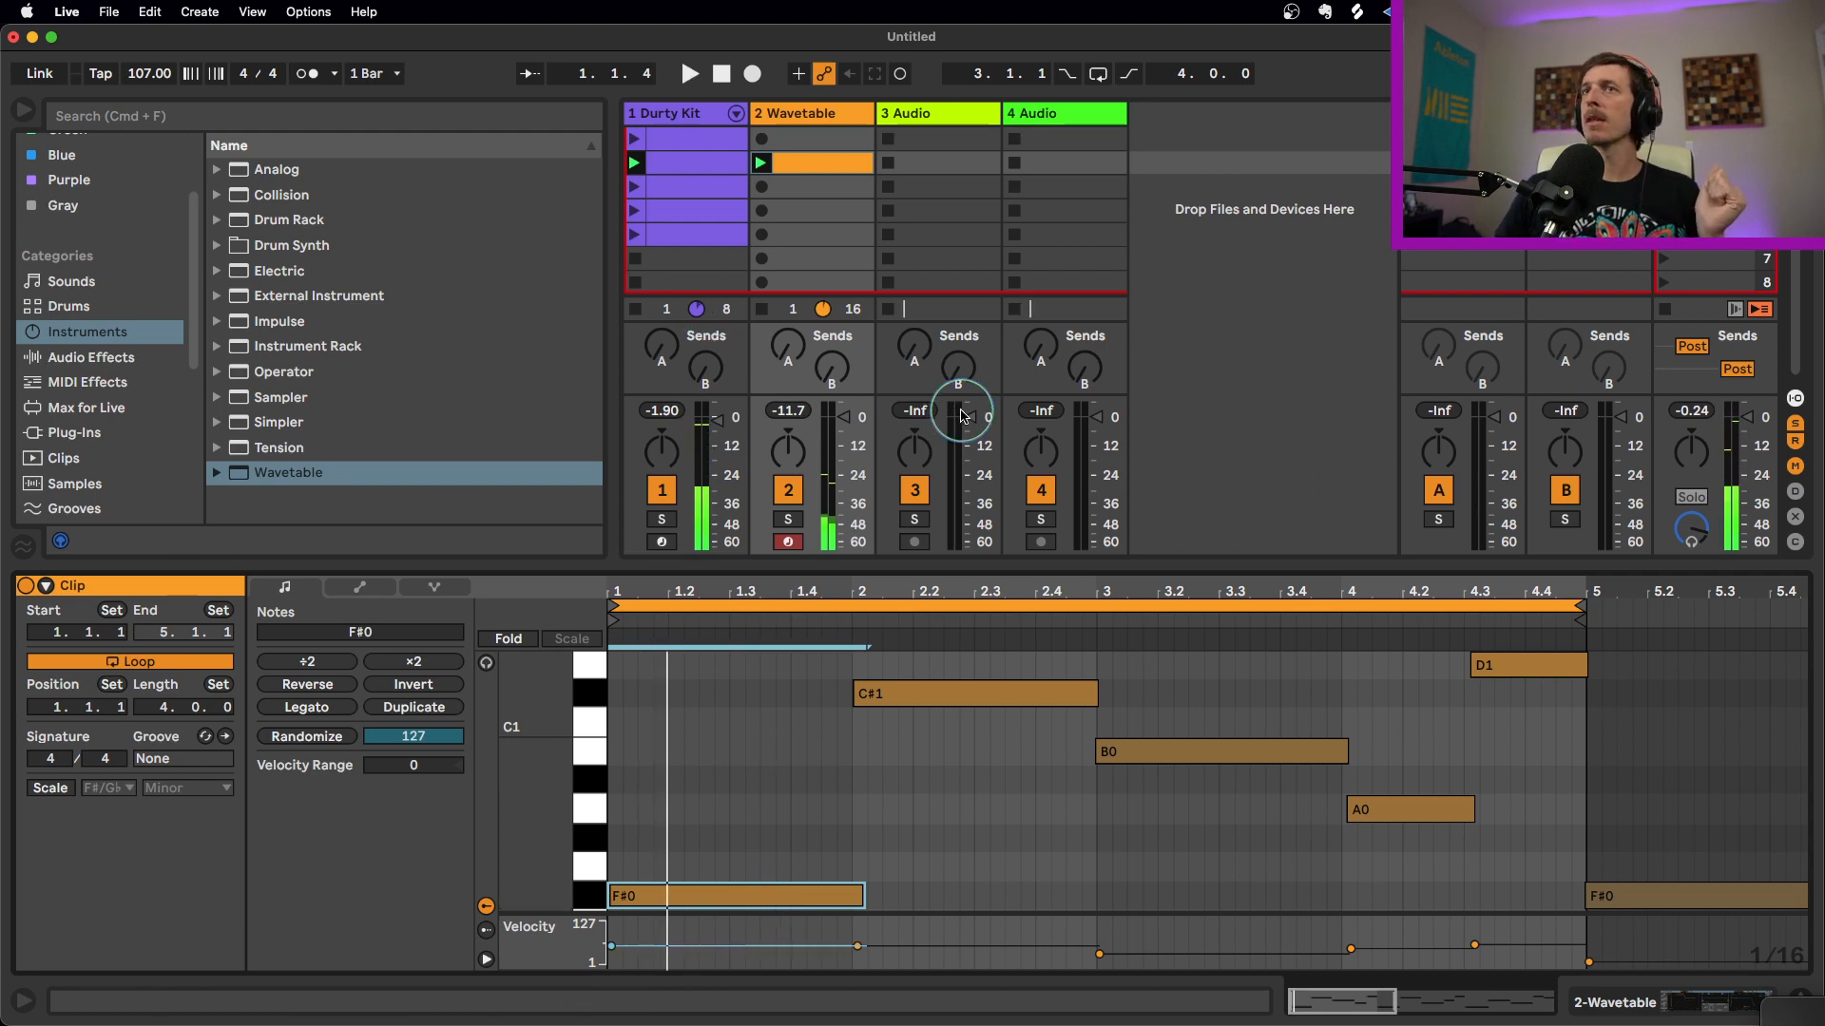
left_click(840, 167)
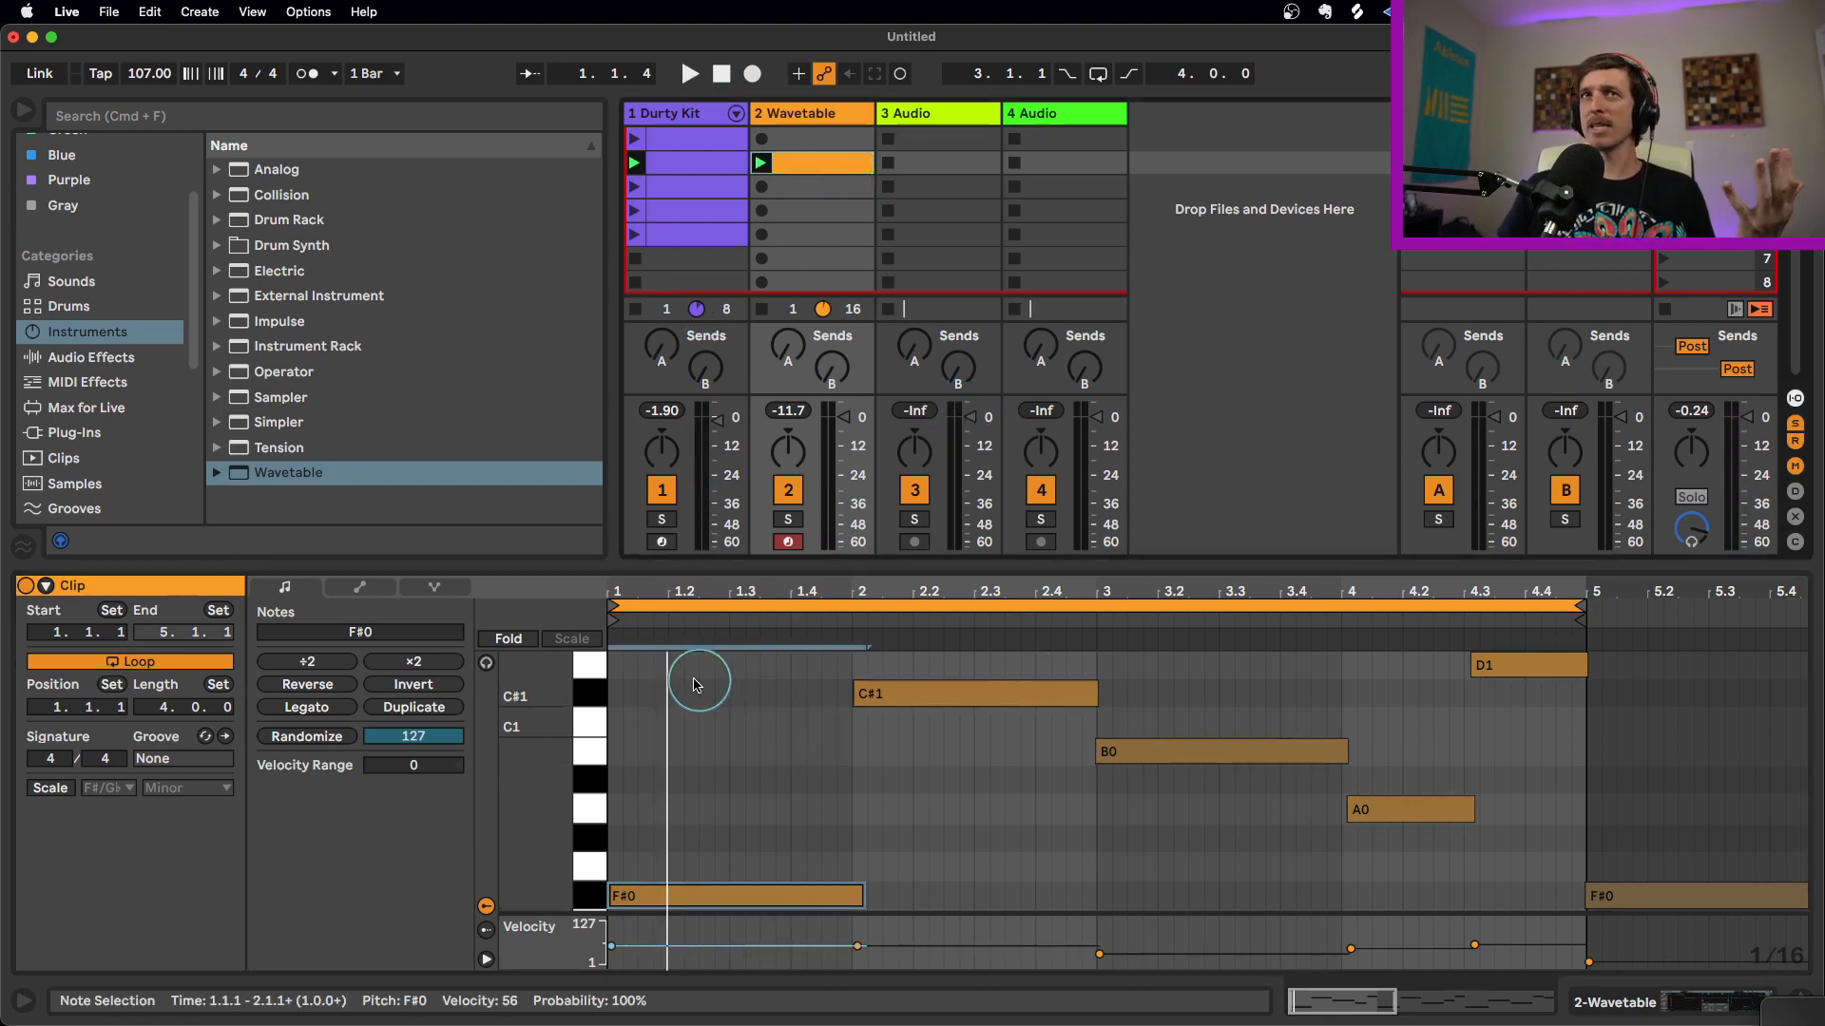
left_click_drag(697, 685, 1566, 922)
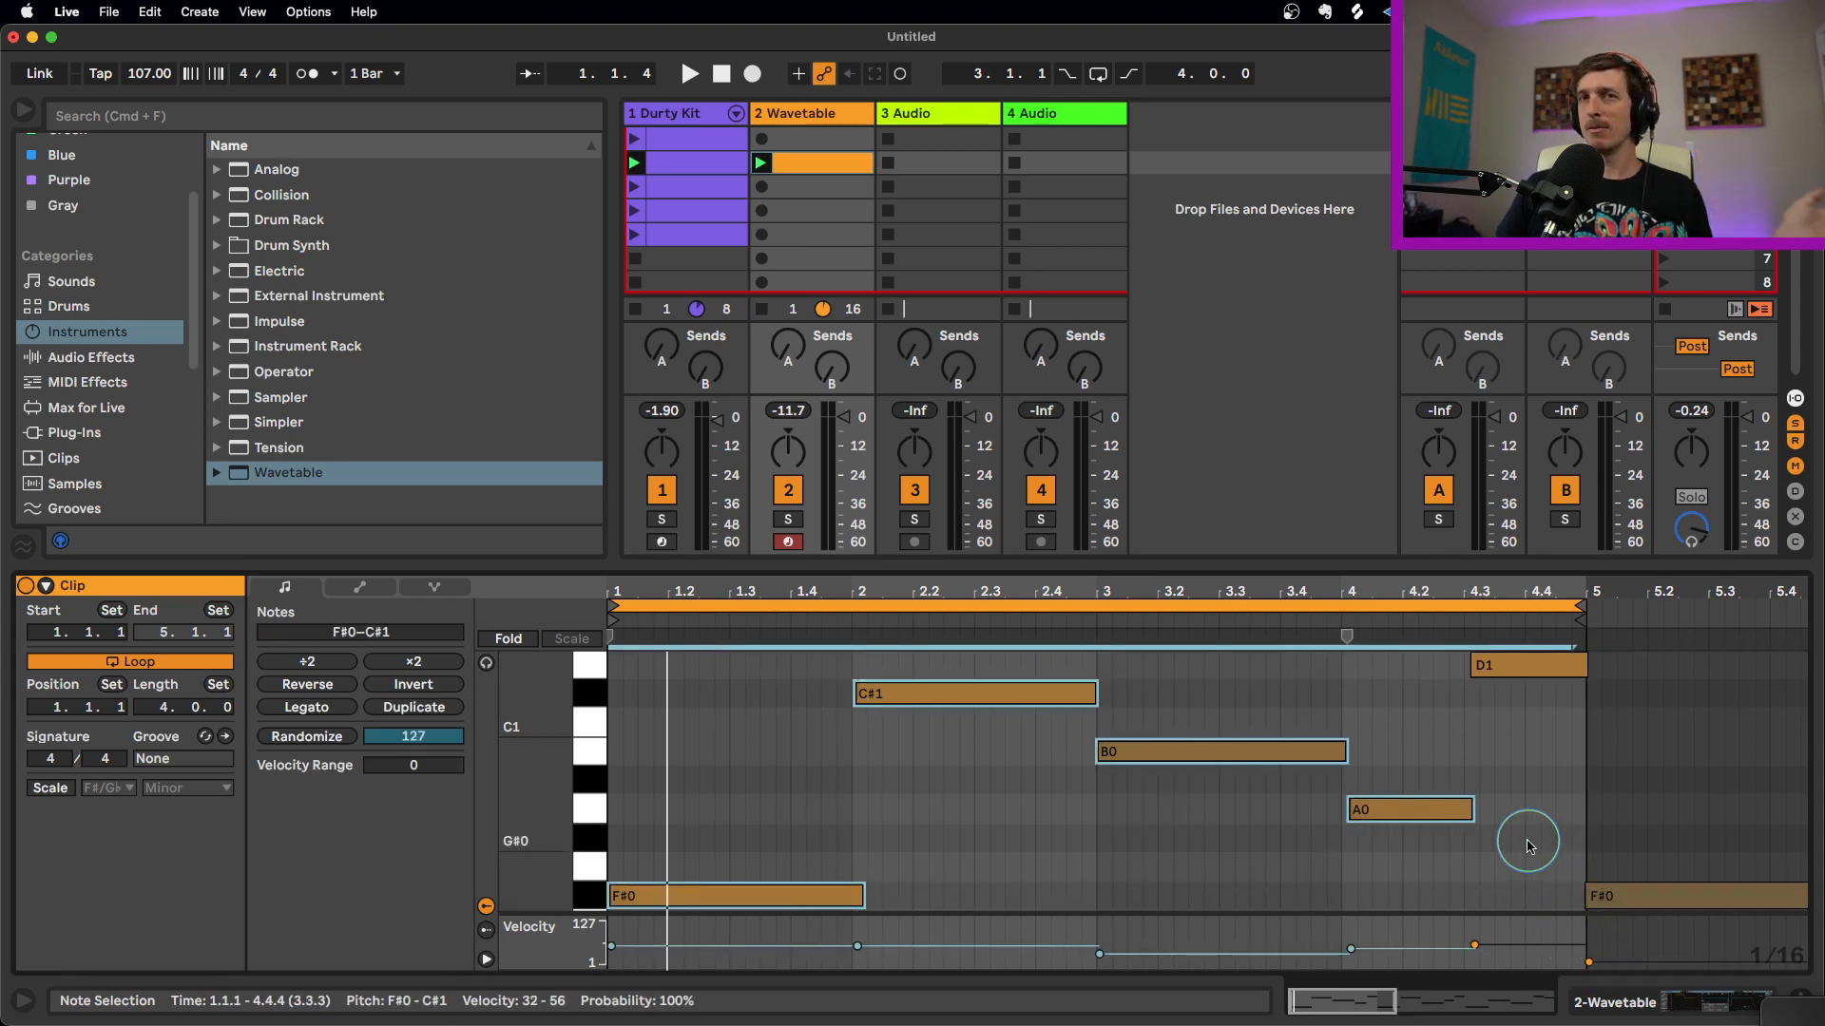
left_click(988, 808)
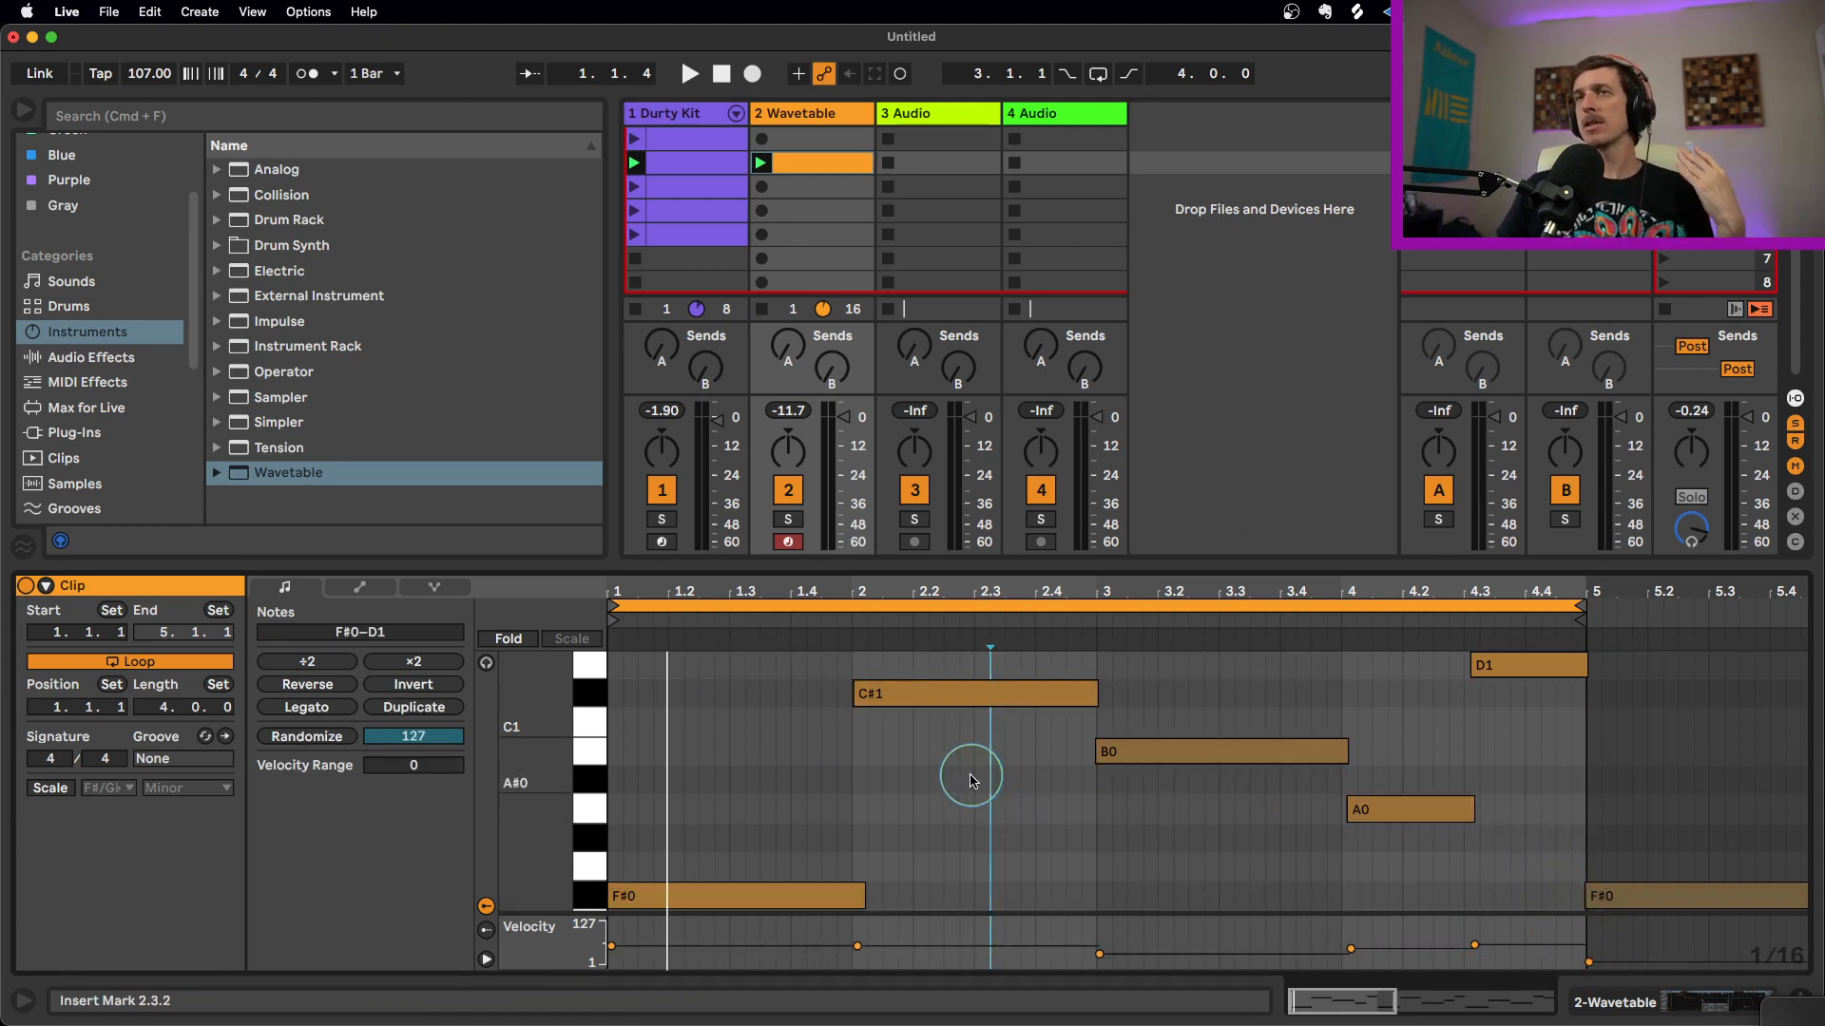
Duplicate the bass clip and move both copies up one slot to fill the first two Wavetable slots
left_click(803, 167)
key("super+d")
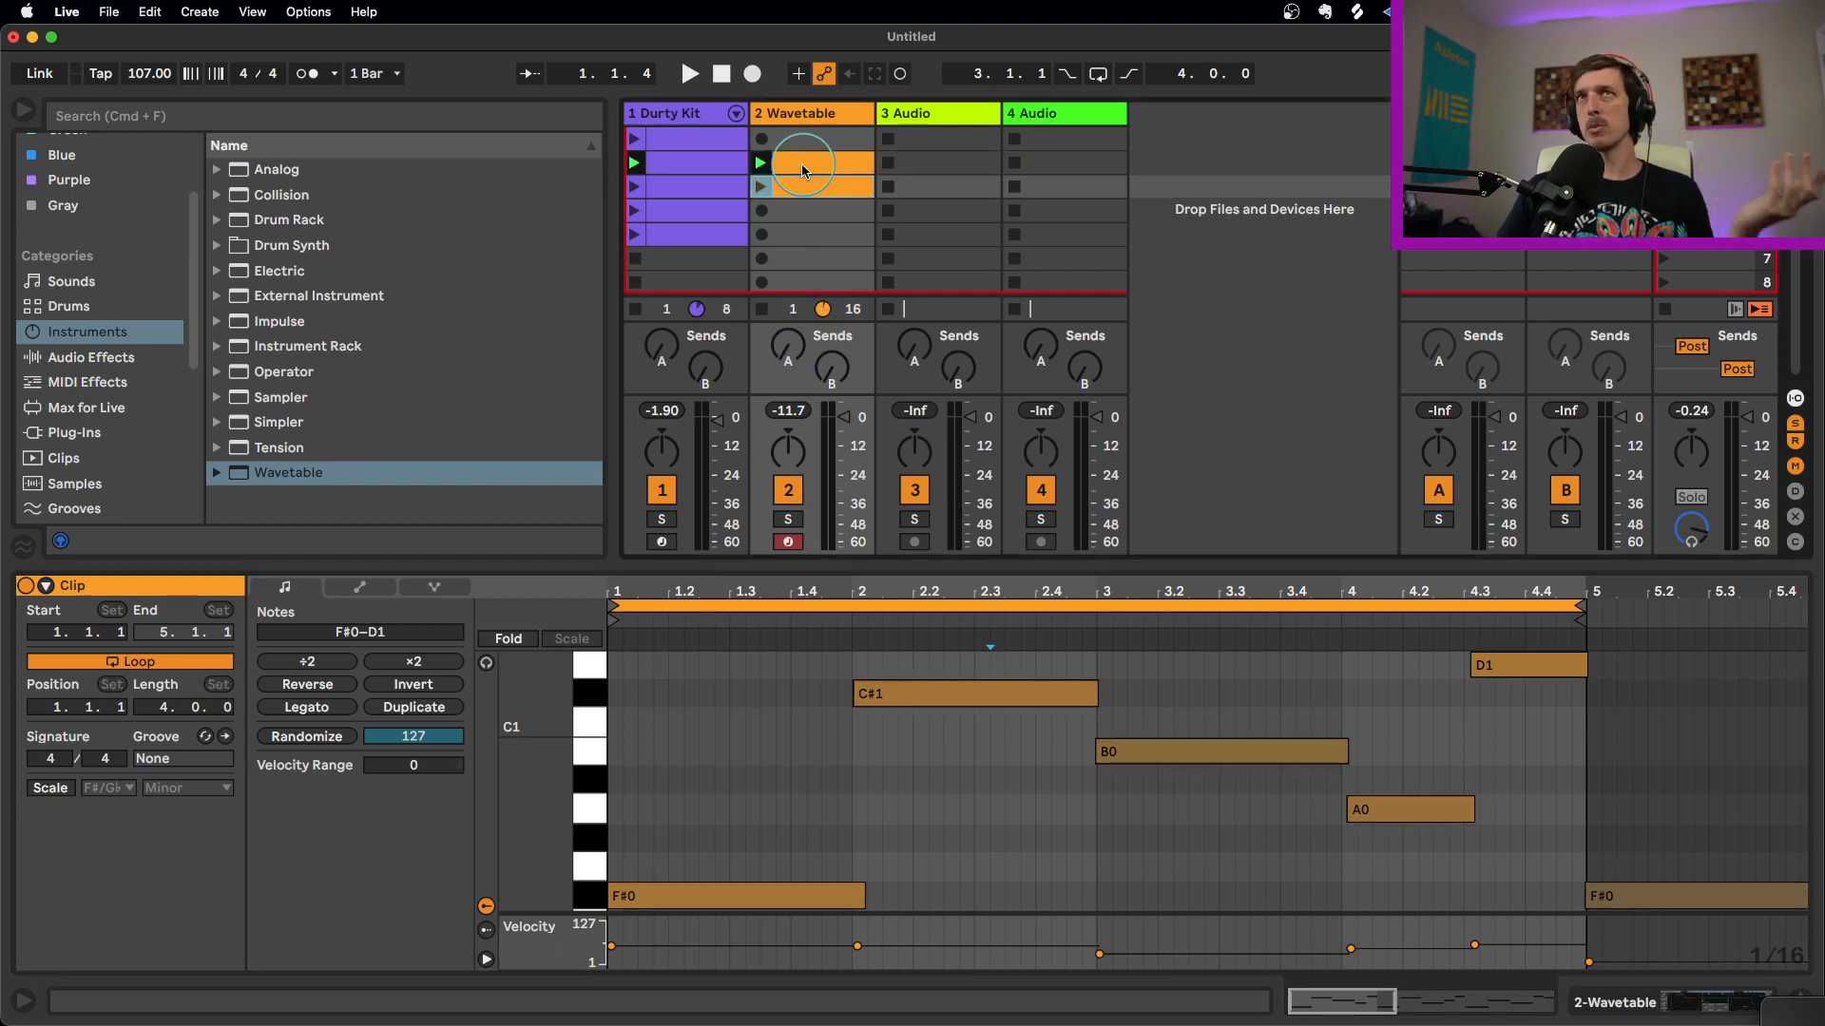
left_click(808, 172, "shift")
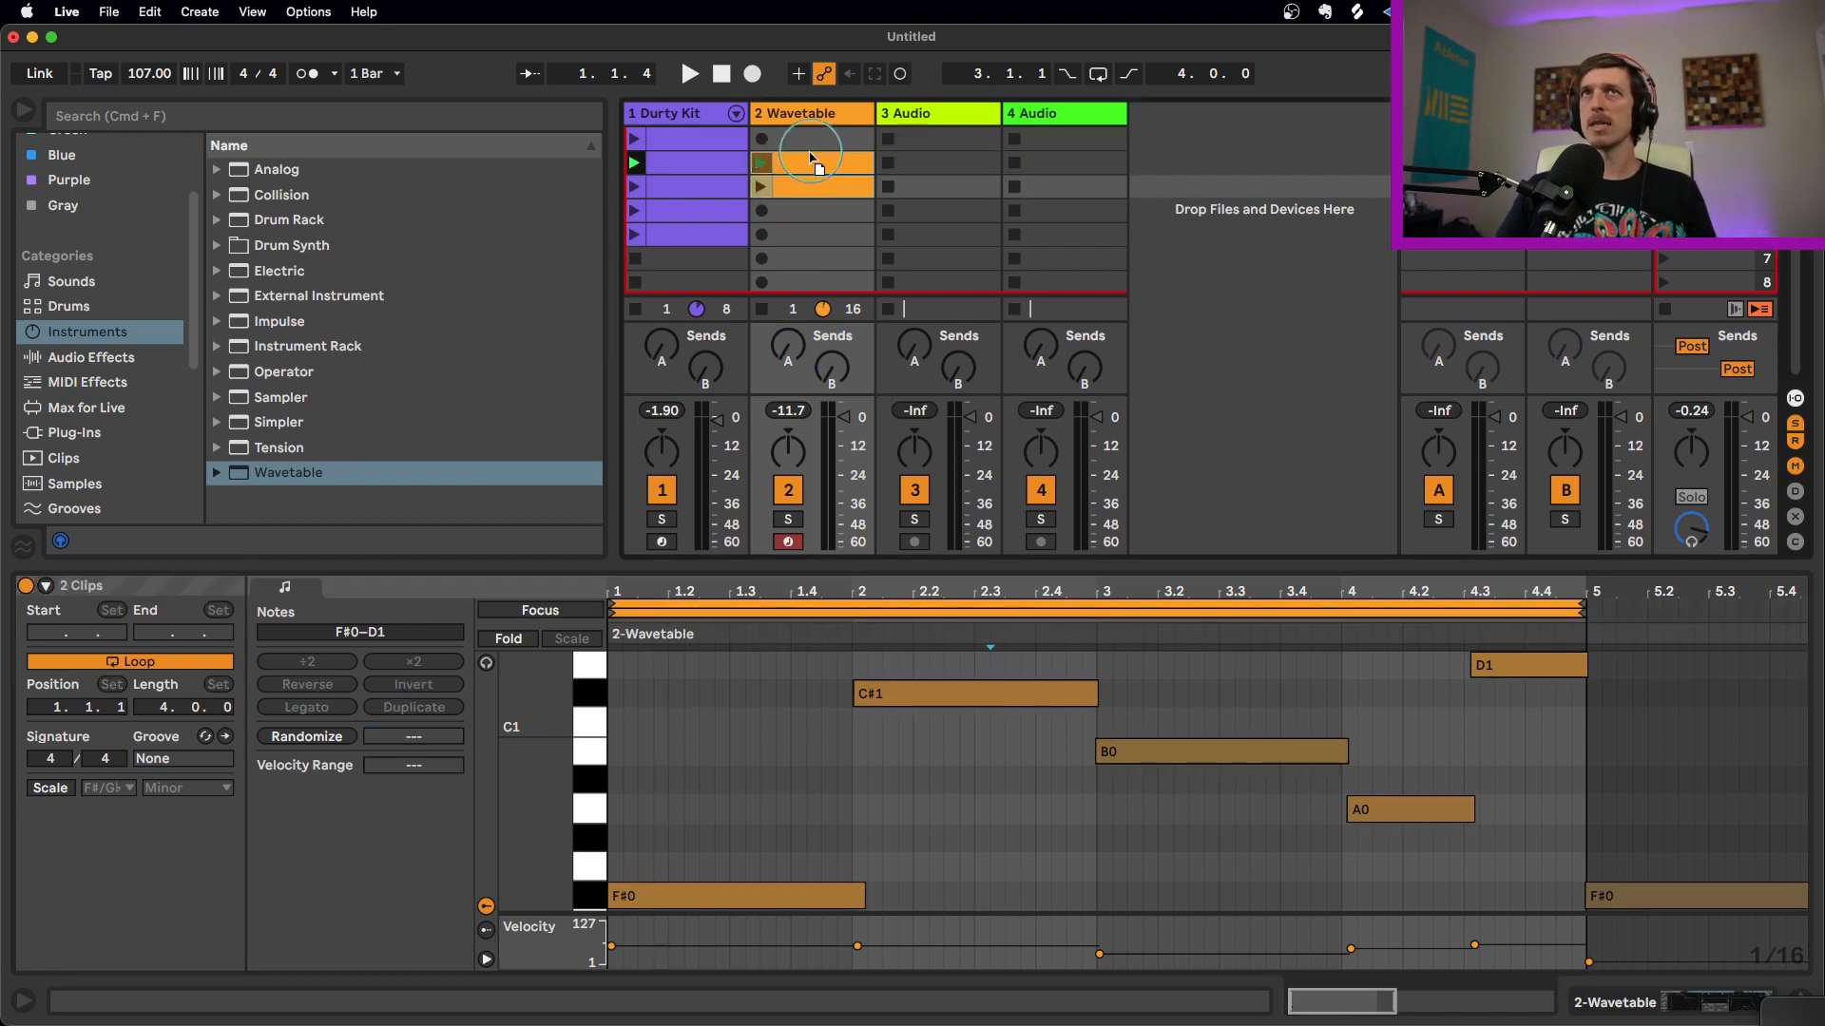
left_click_drag(811, 157, 810, 152)
left_click(809, 167)
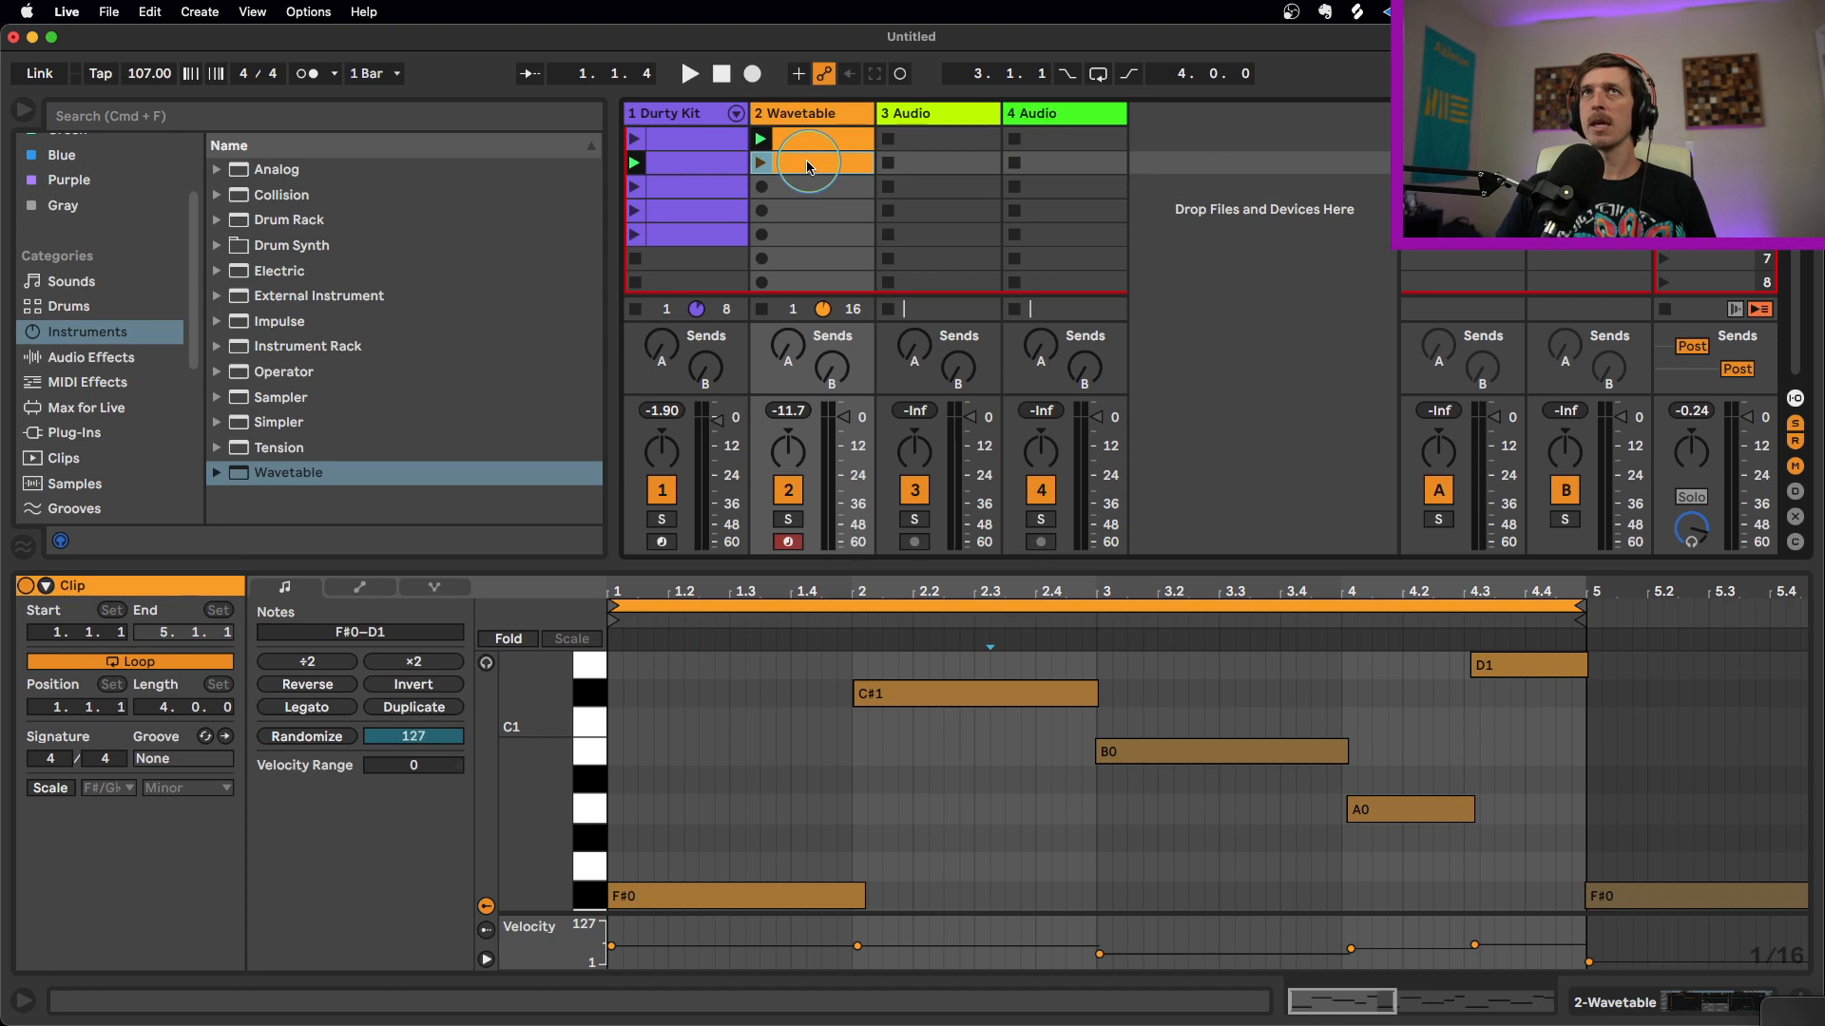
Shorten the second Wavetable clip's notes to about one beat, repeat F#0, C#1 and B0 on beat 3, and play the clip
left_click(867, 829)
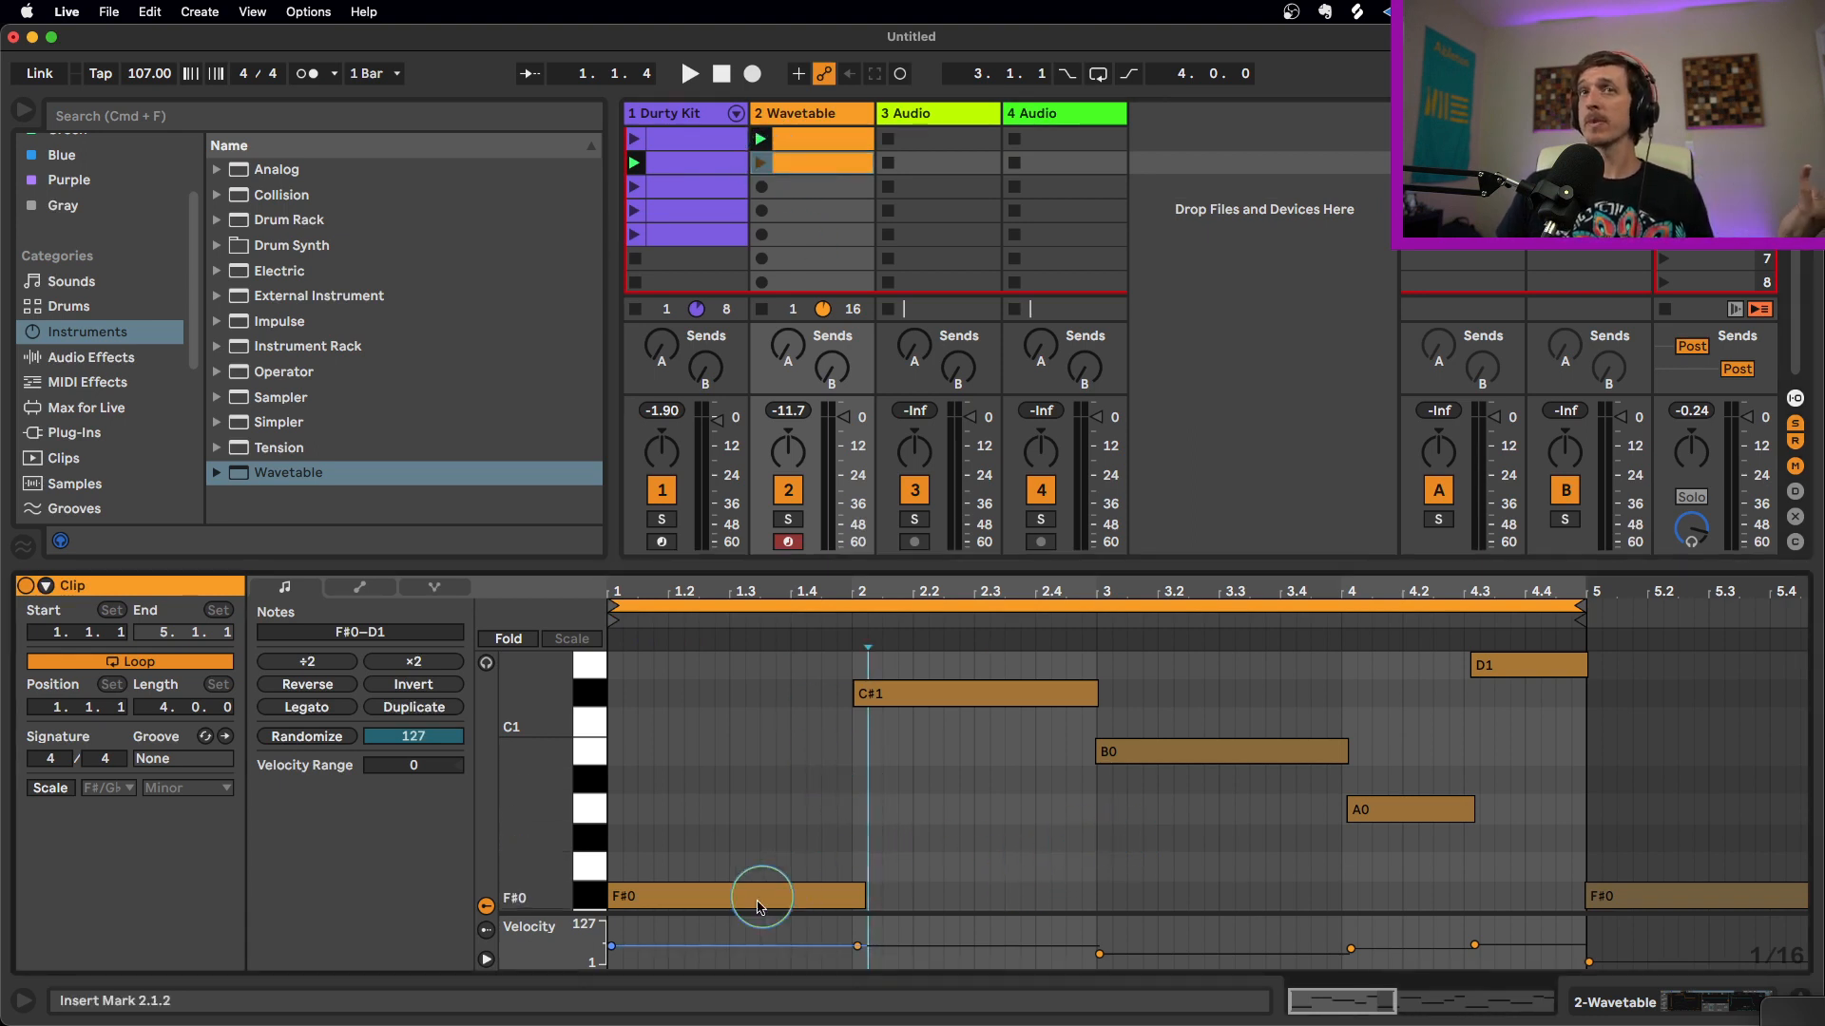
left_click(1067, 863)
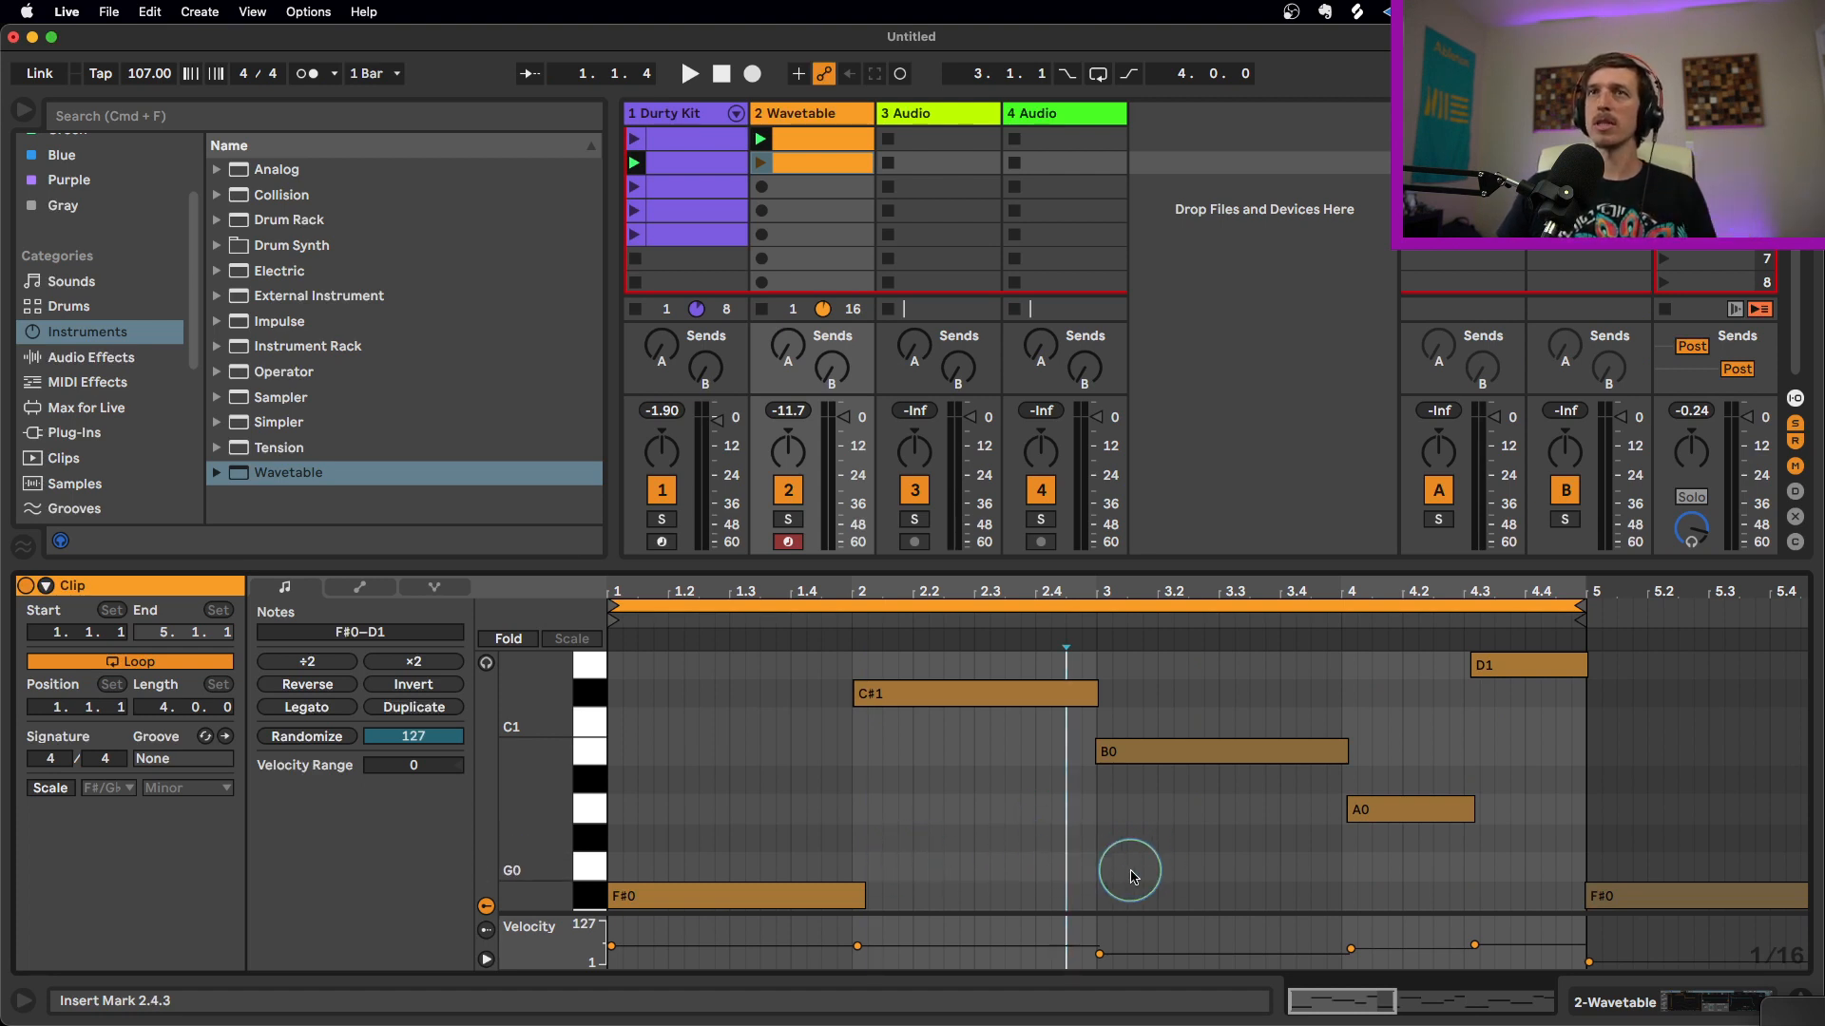
left_click_drag(1236, 914, 766, 691)
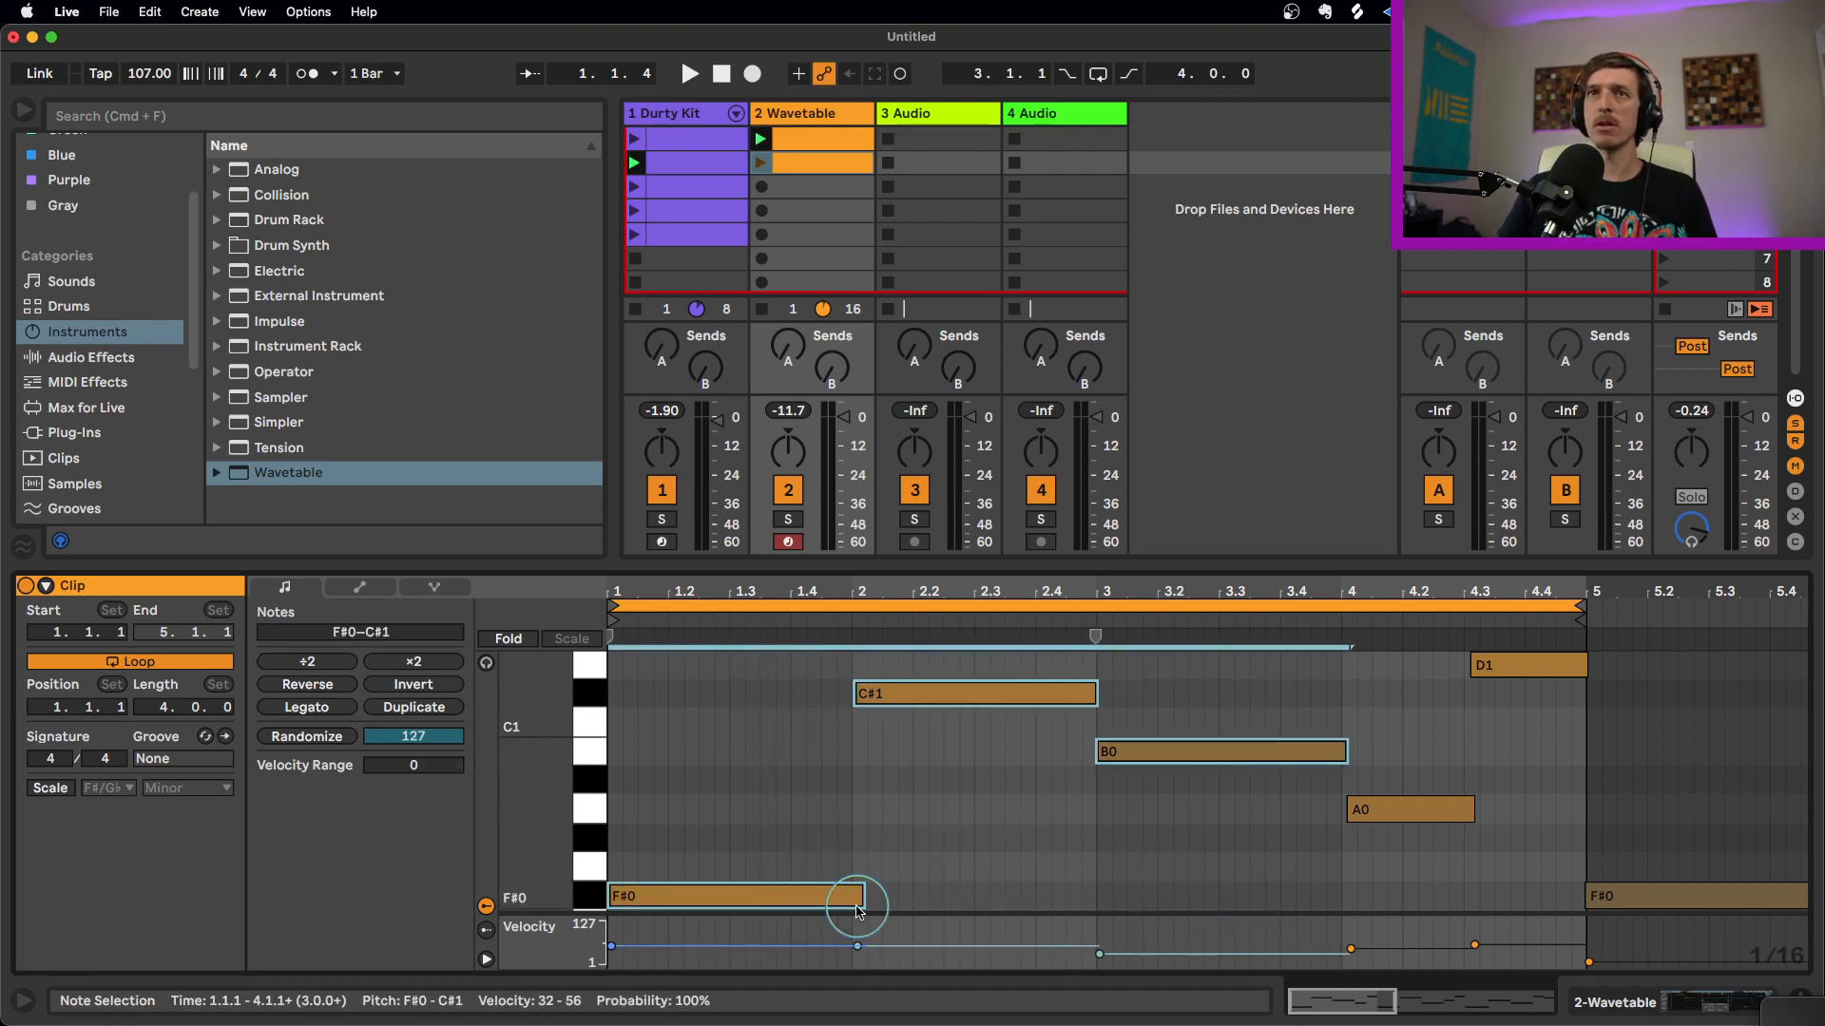
left_click_drag(862, 898, 766, 894)
left_click_drag(1526, 837, 1459, 665)
left_click_drag(1474, 810, 1406, 814)
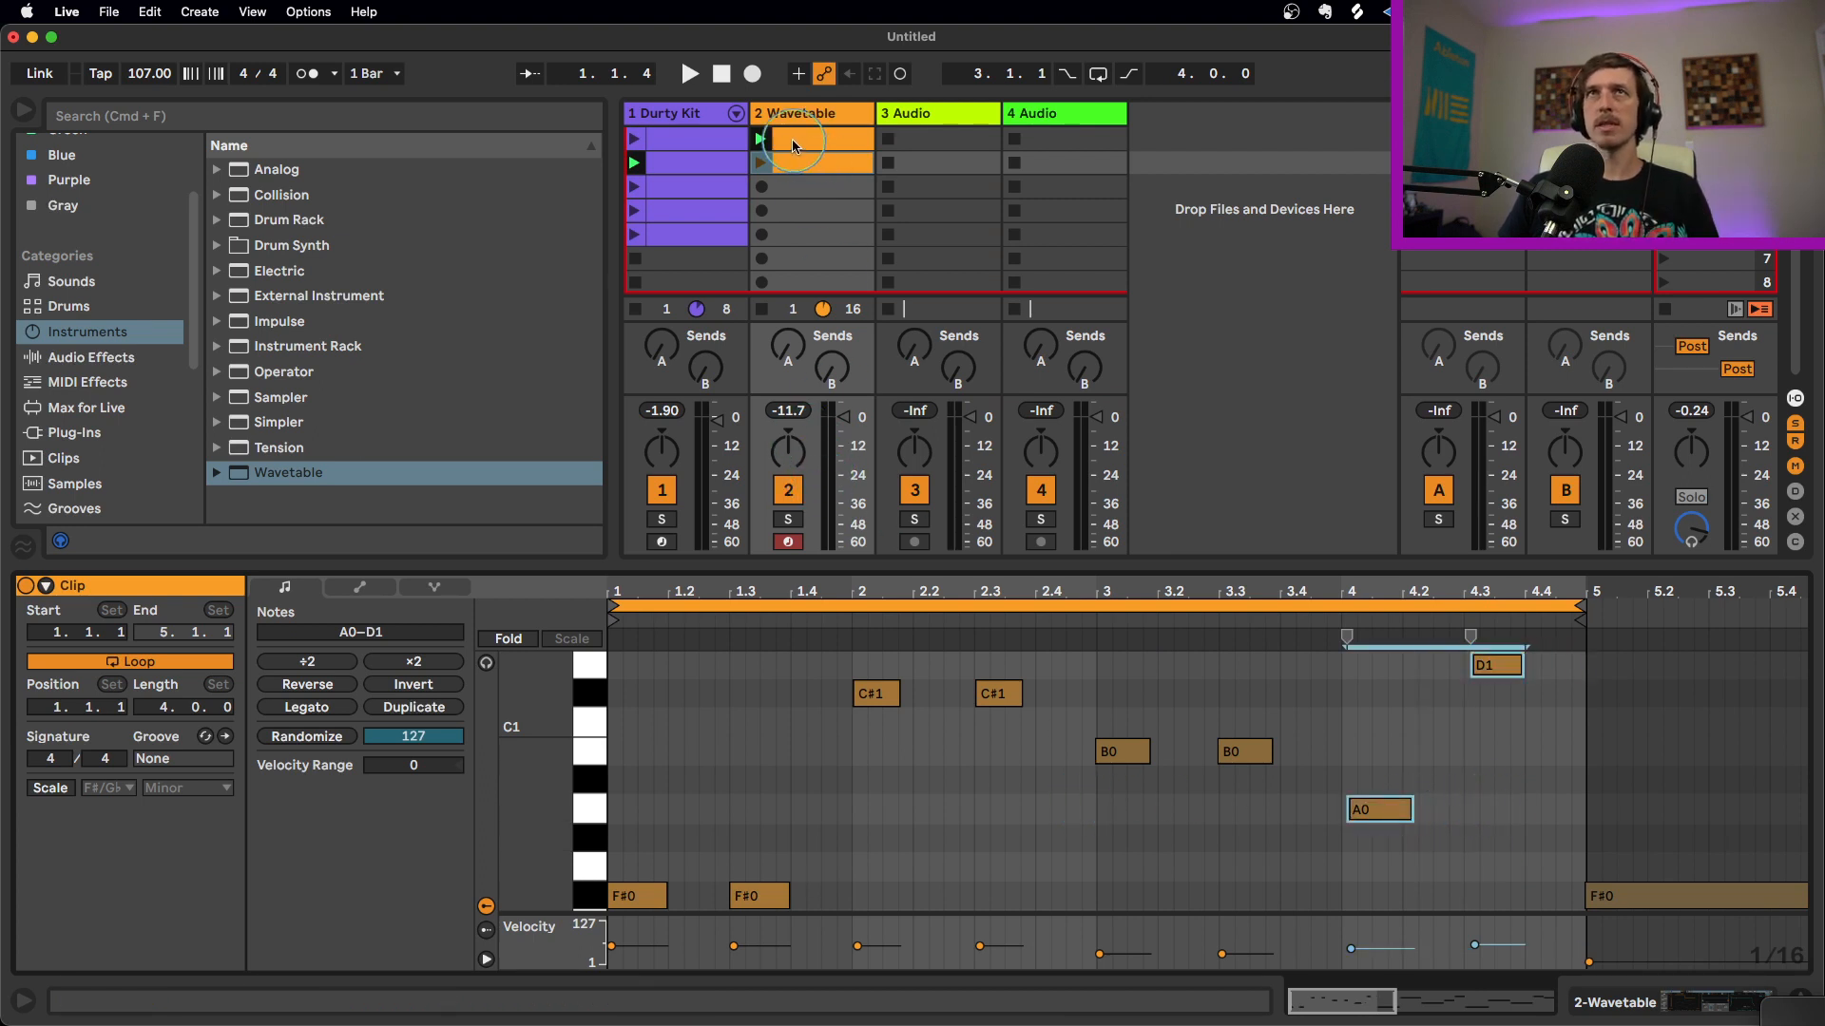
left_click(762, 164)
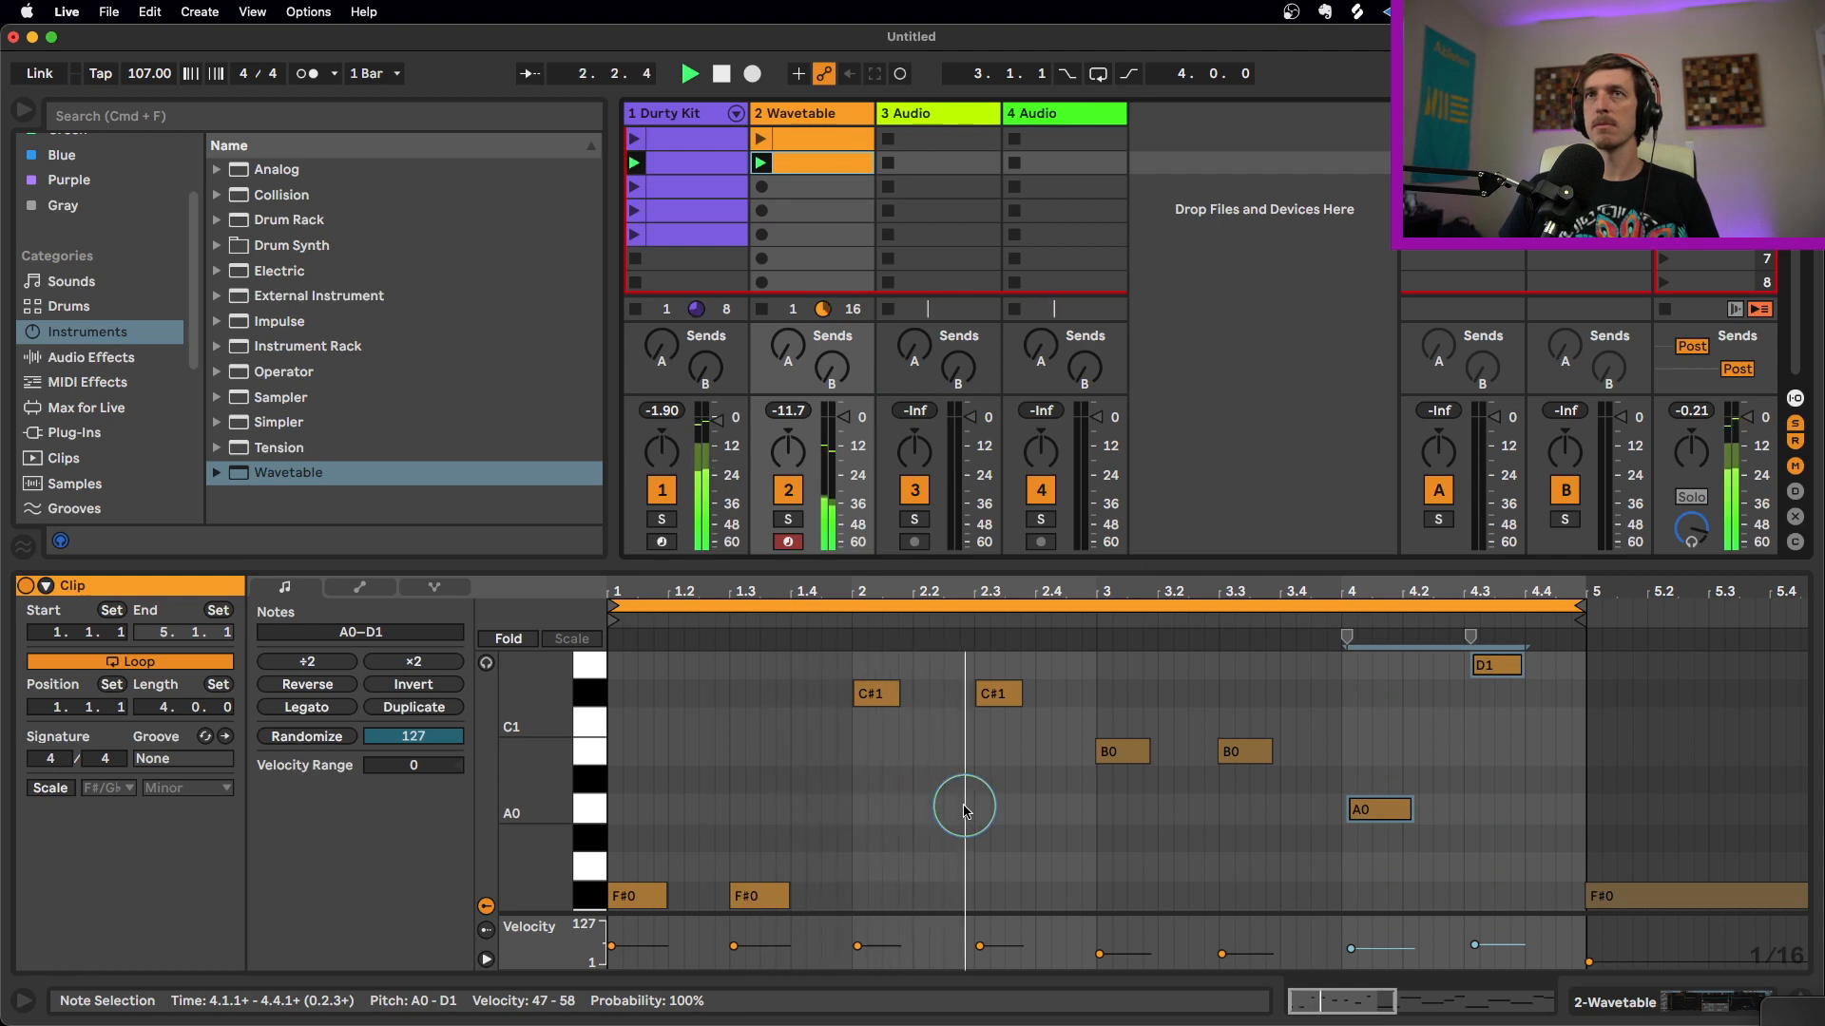
Slightly lengthen the first C#1 note in the second Wavetable clip and duplicate the clip into the third slot
left_click(901, 694)
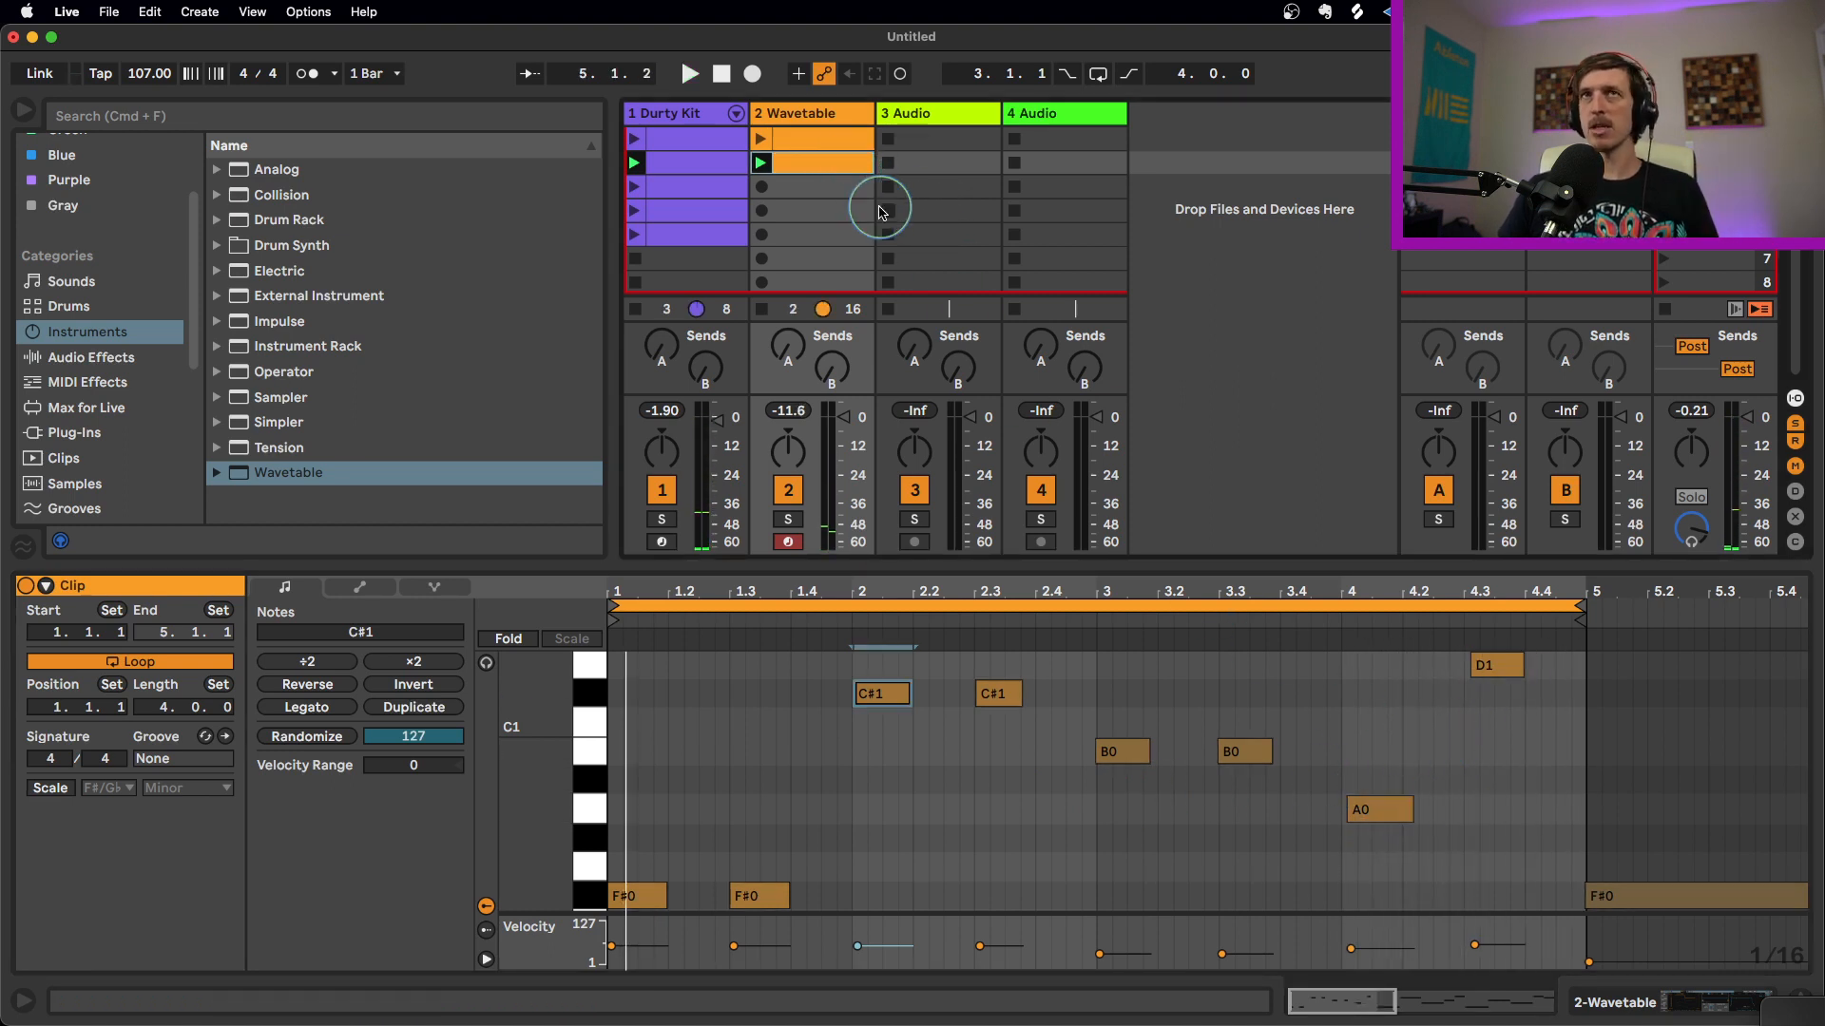
key("super+d")
left_click(867, 808)
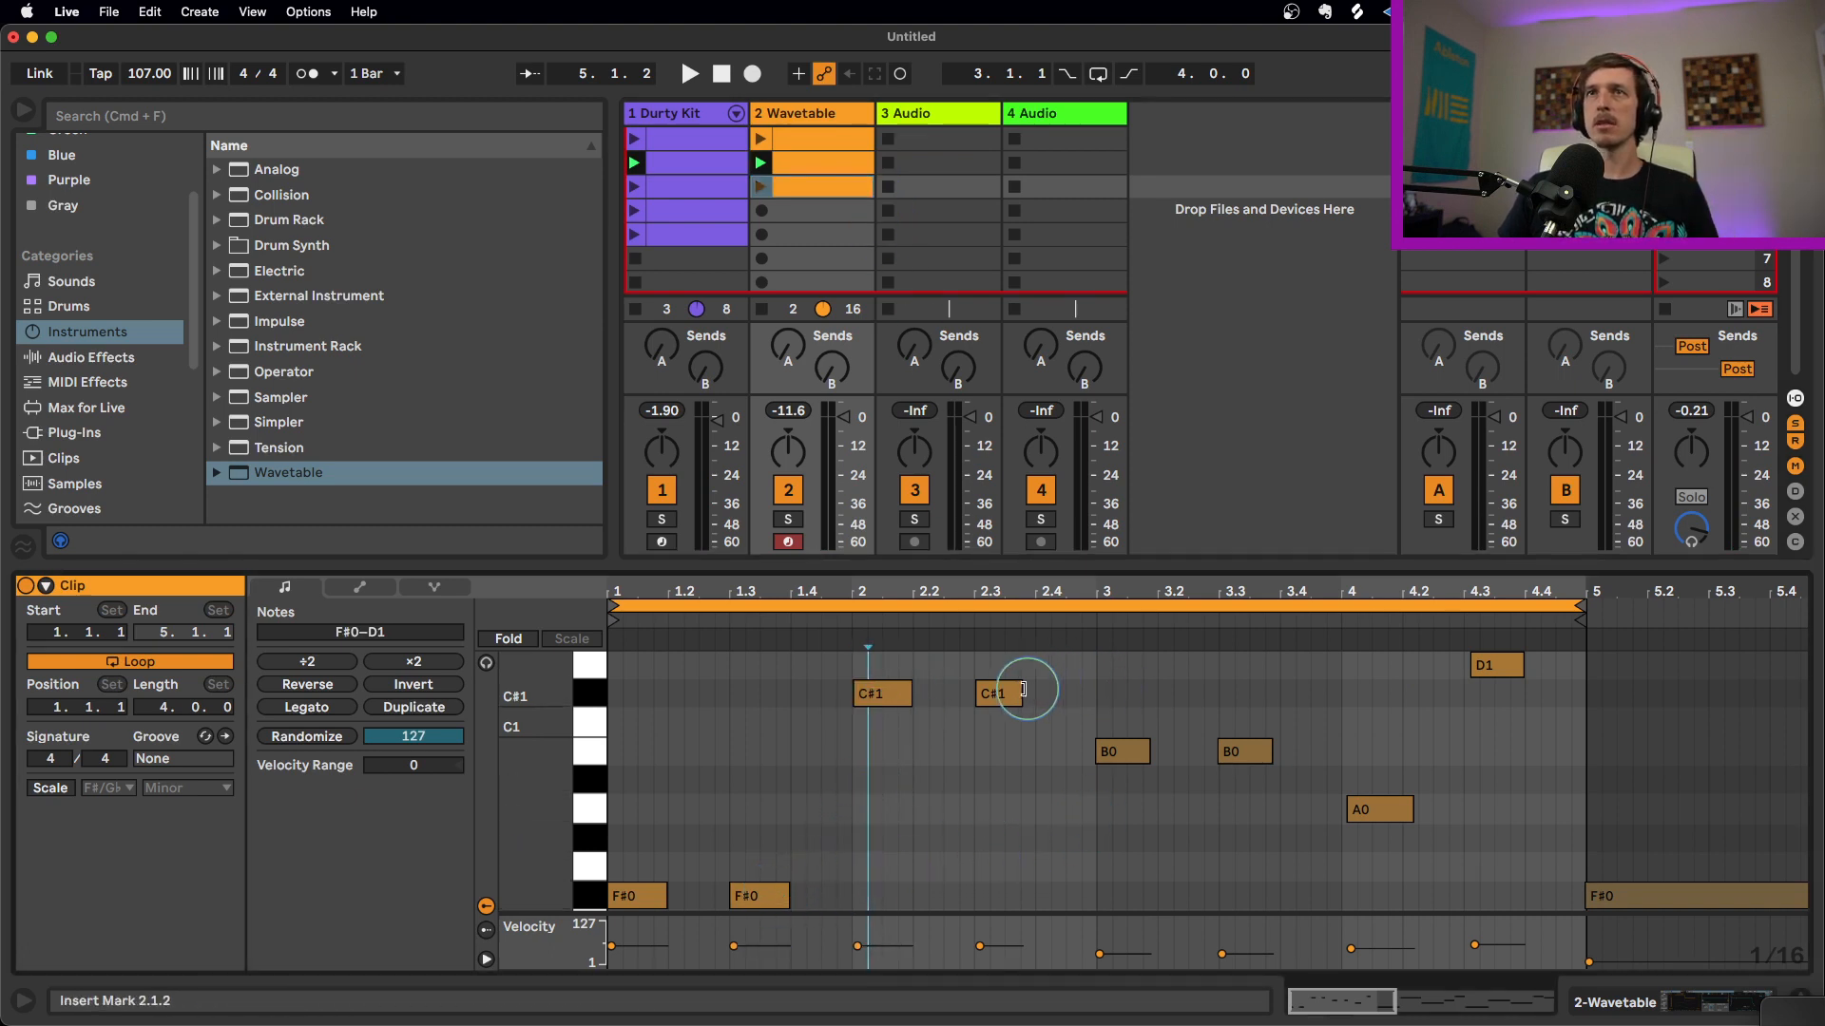
Extend the second C#1 and B0 notes slightly and nudge the D1 note onto the grid at 4.3
left_click_drag(1022, 691, 1037, 693)
left_click_drag(1270, 751, 1277, 752)
left_click_drag(1500, 676, 1495, 677)
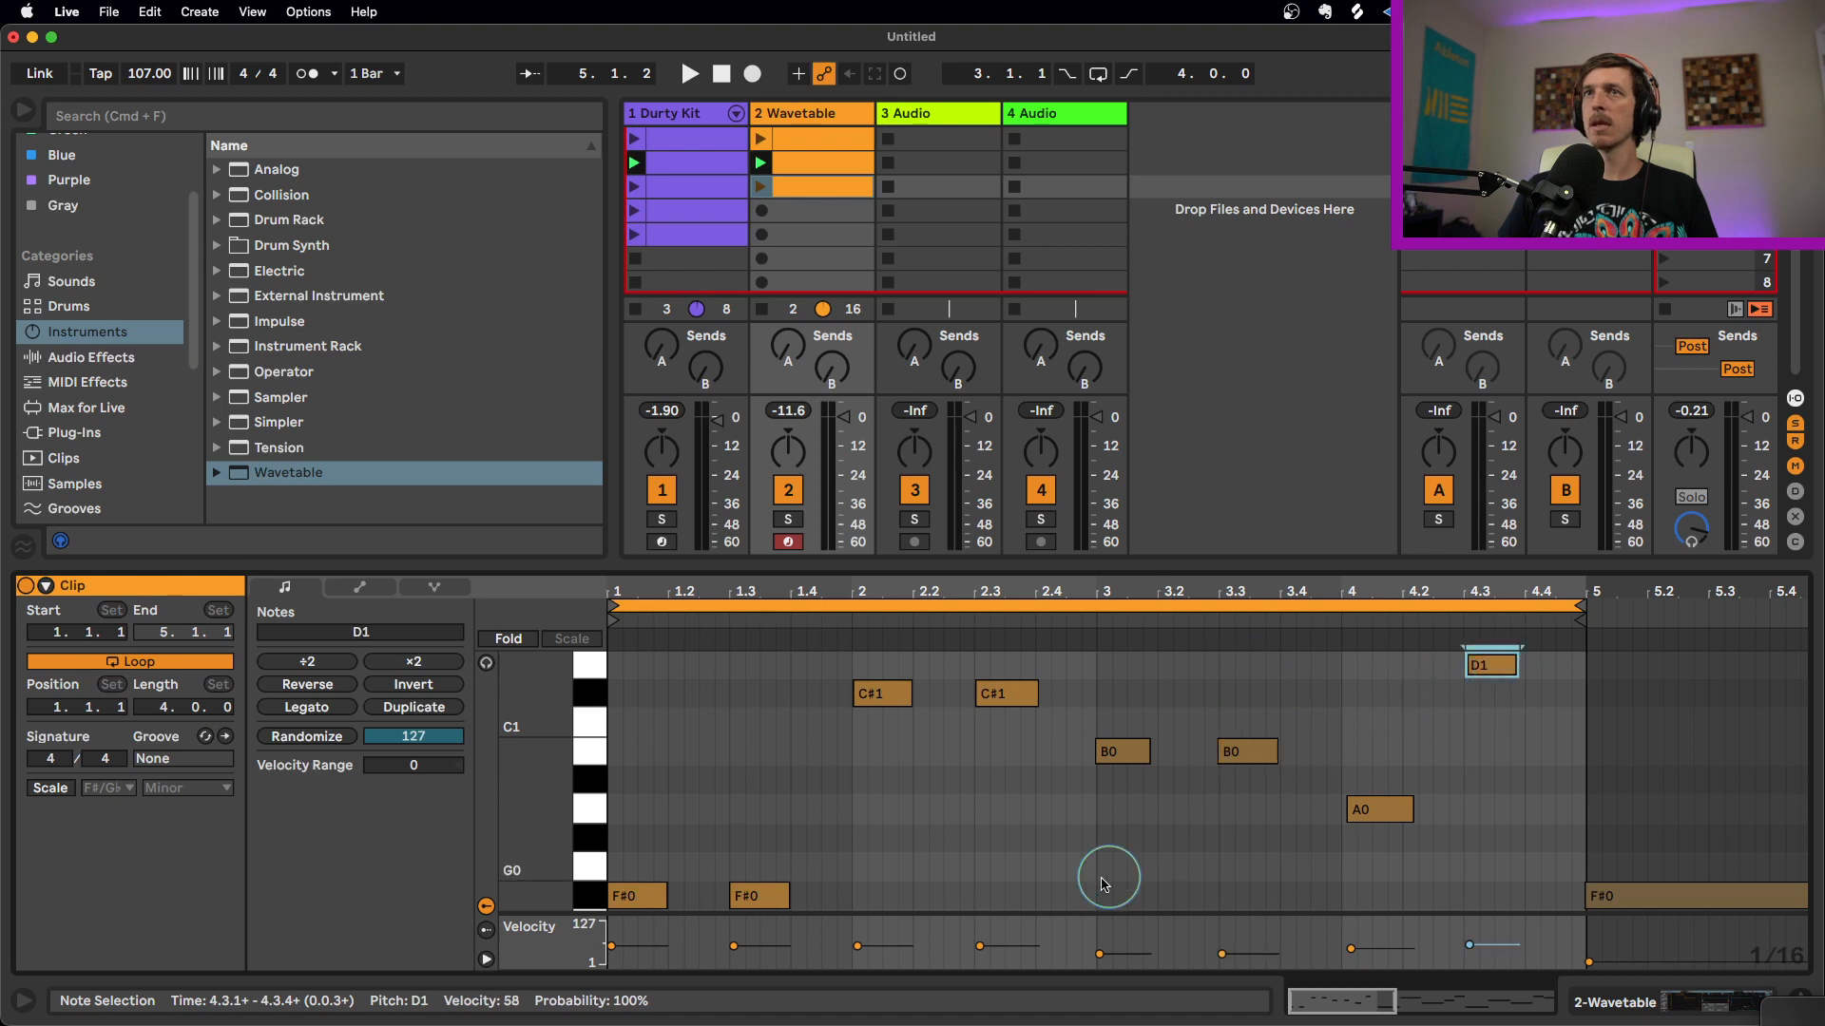
Copy the beat-3 F#0, C#1, B0 and D1 notes as short notes at the end of each bar, from 1.4.3 to 4.4.3
left_click(772, 896, "shift")
left_click(1017, 694, "shift")
left_click(1268, 750, "shift")
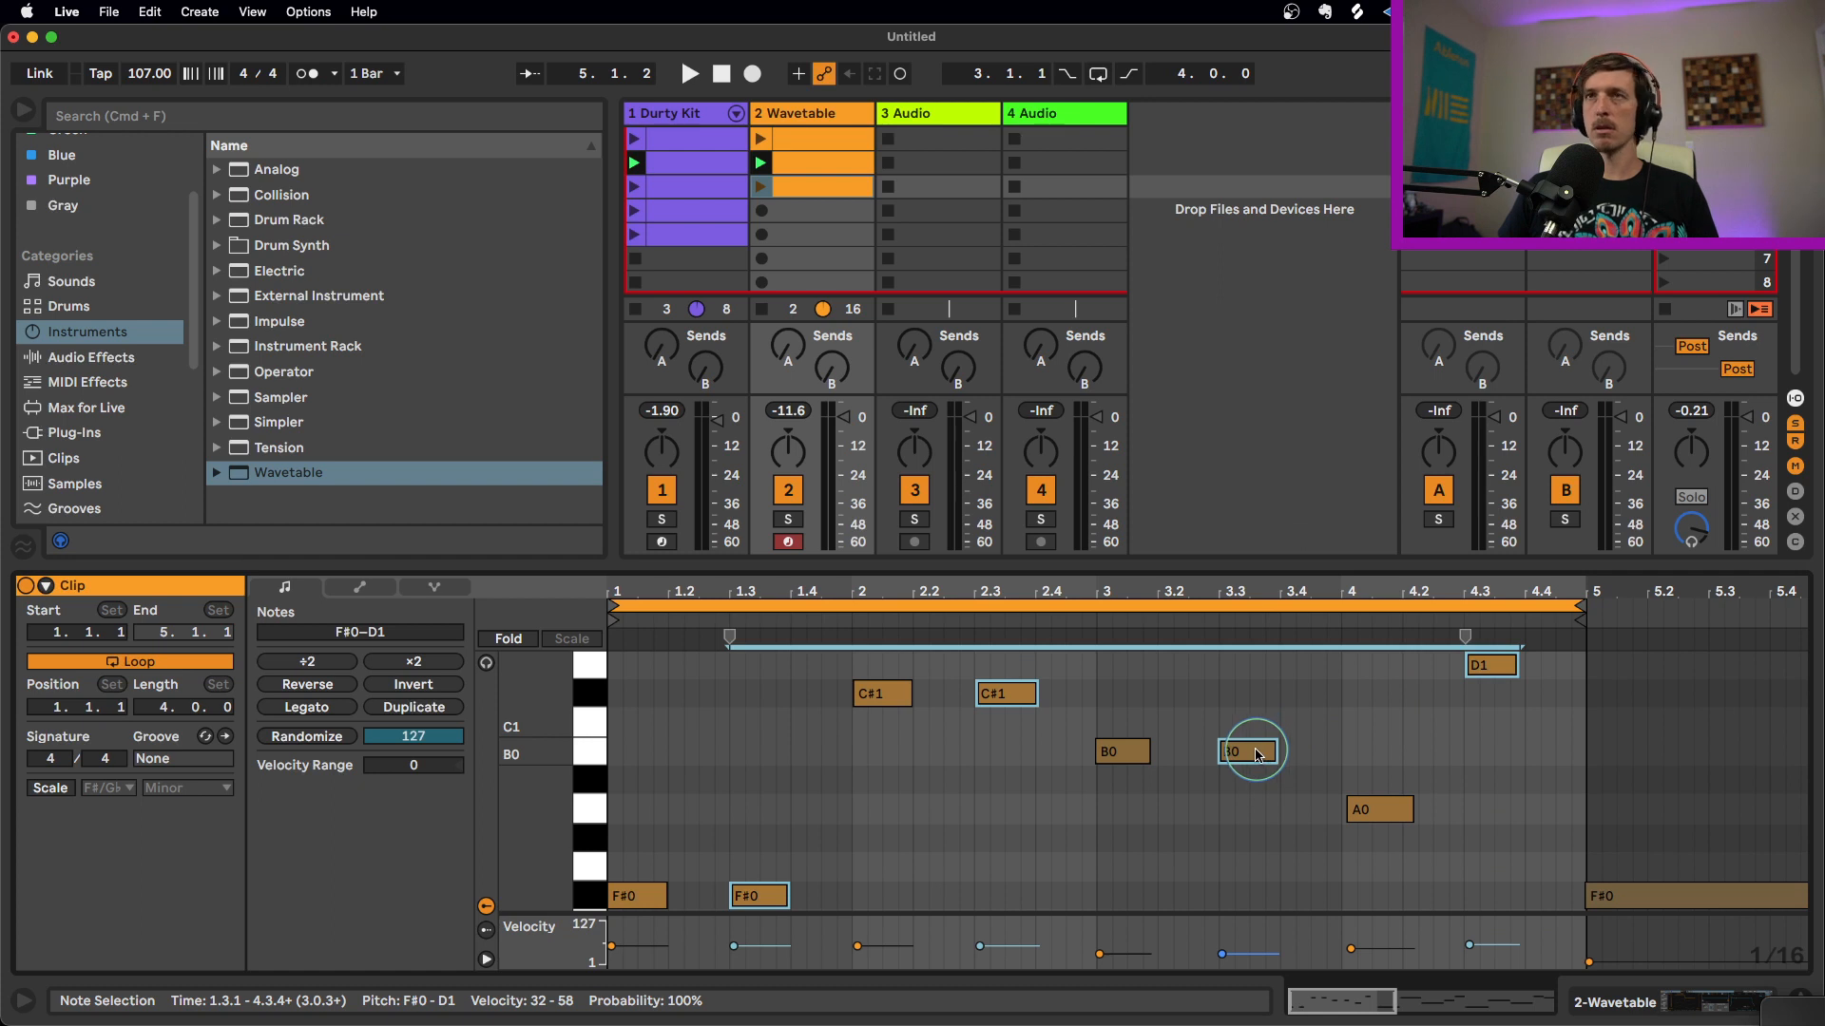
left_click_drag(1256, 754, 1340, 747)
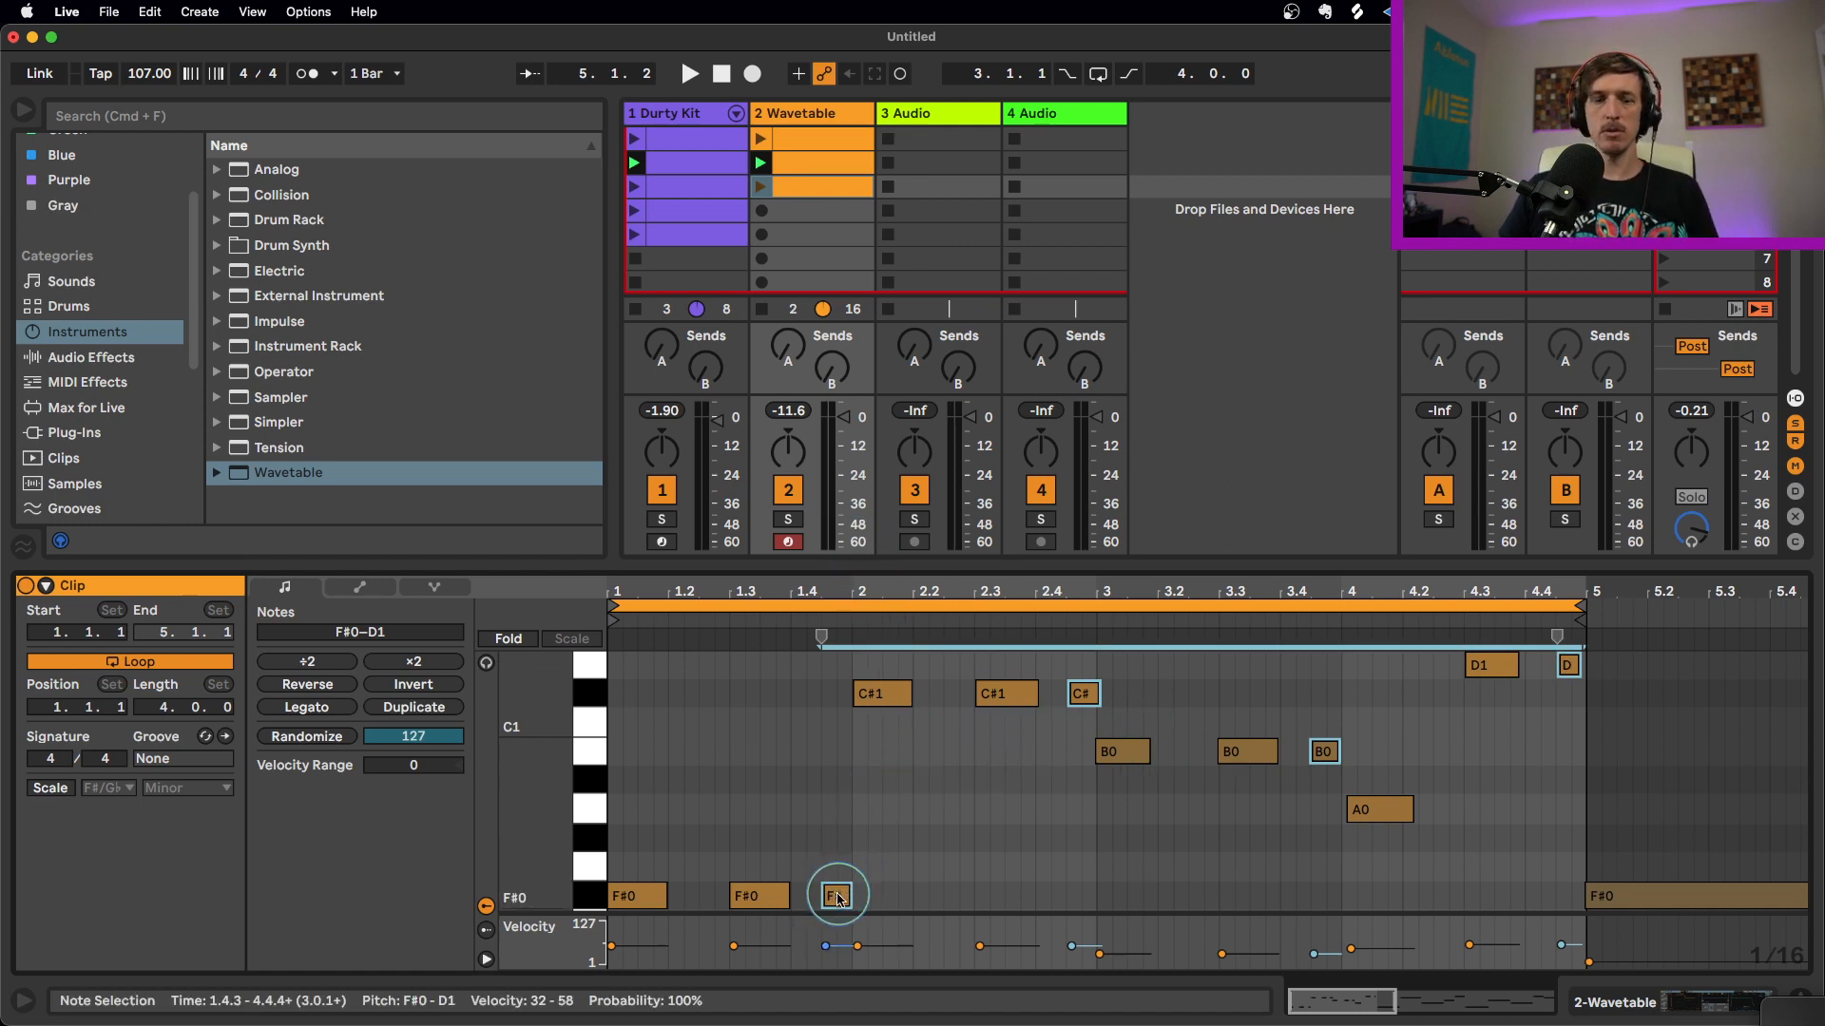
Copy the short F#0, C#1 and B0 notes to just before beat 3 of bars 1 to 3 as brief pickup notes
left_click(1398, 812)
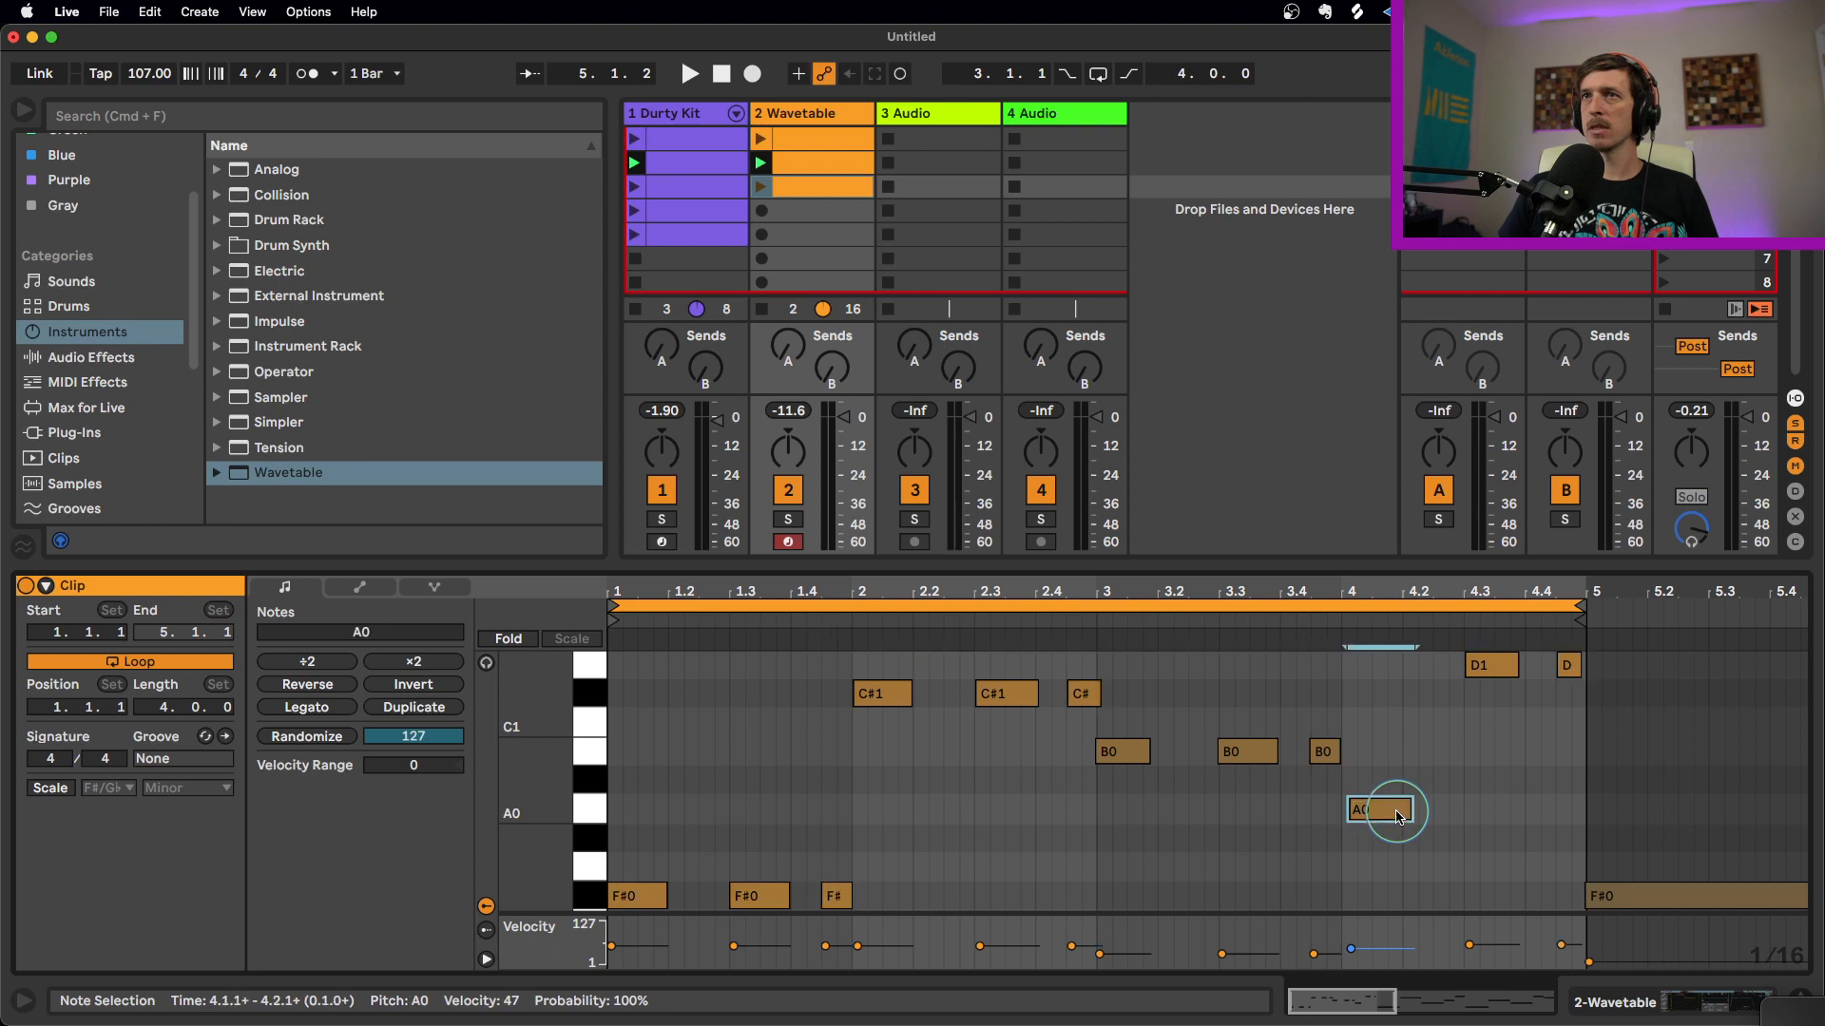
left_click(1321, 754)
left_click(1083, 694, "shift")
left_click(835, 896, "shift")
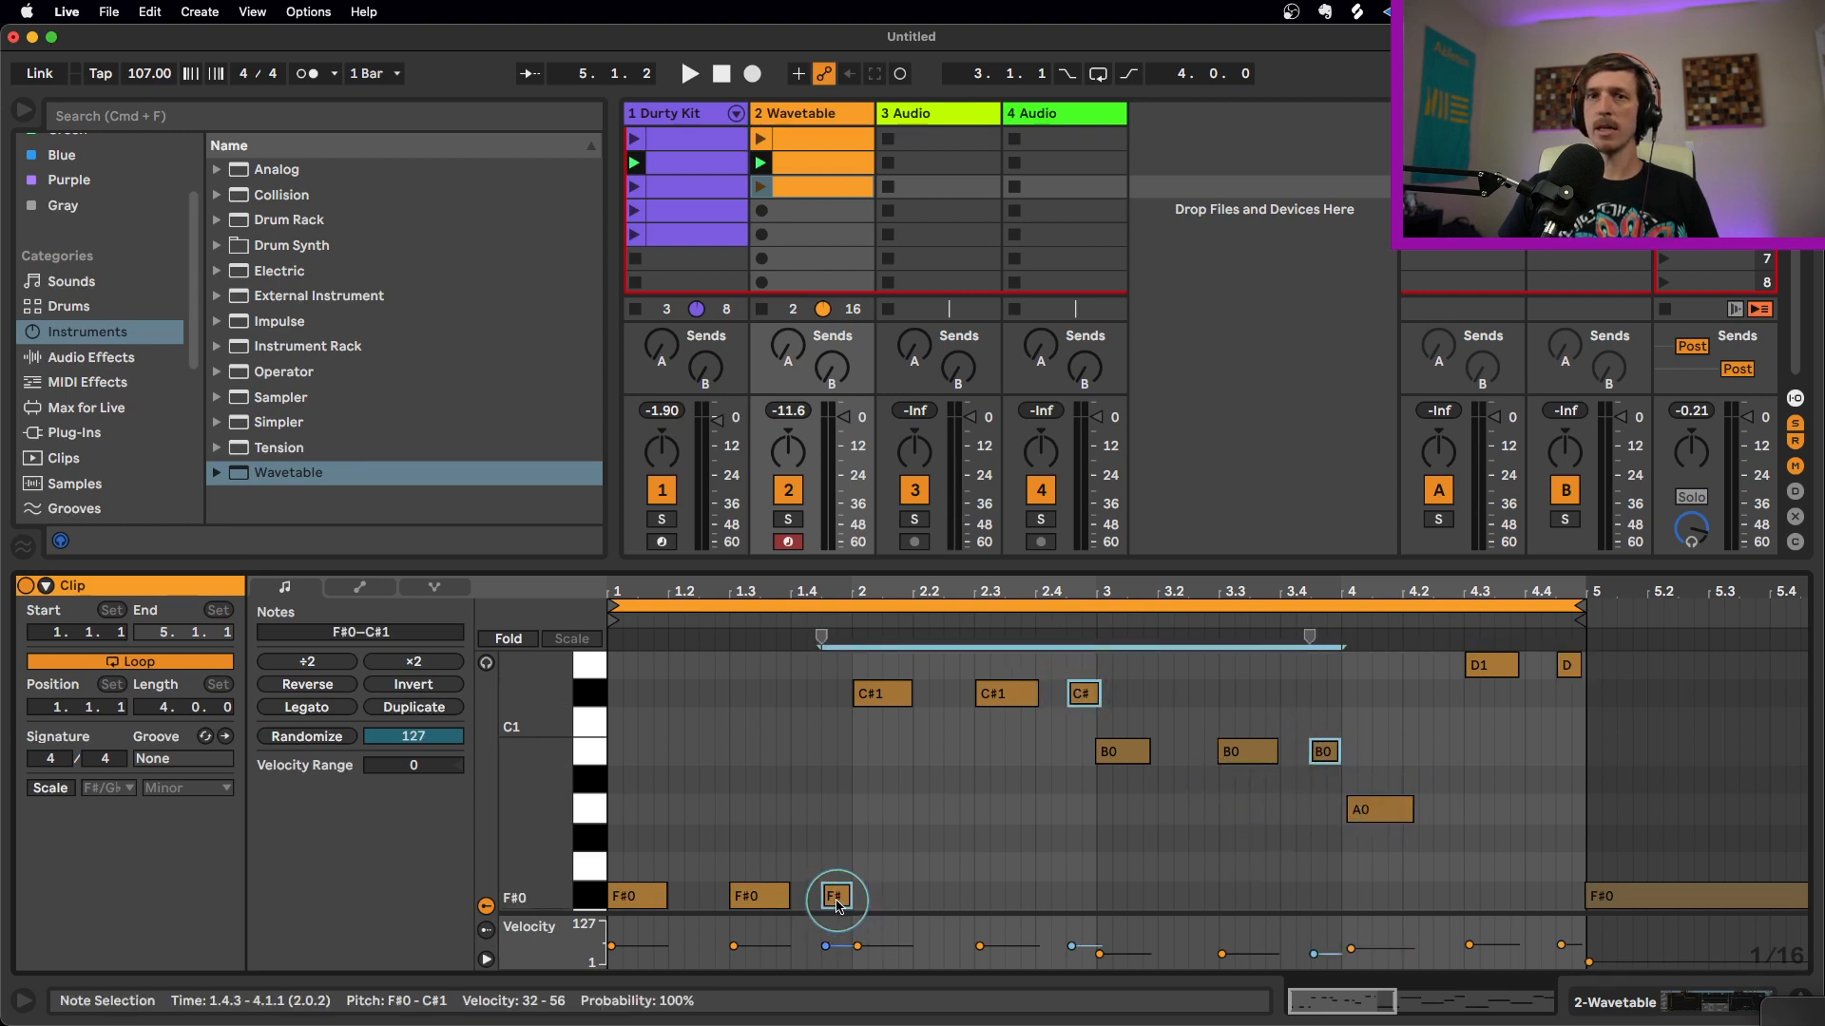
left_click_drag(838, 901, 711, 913)
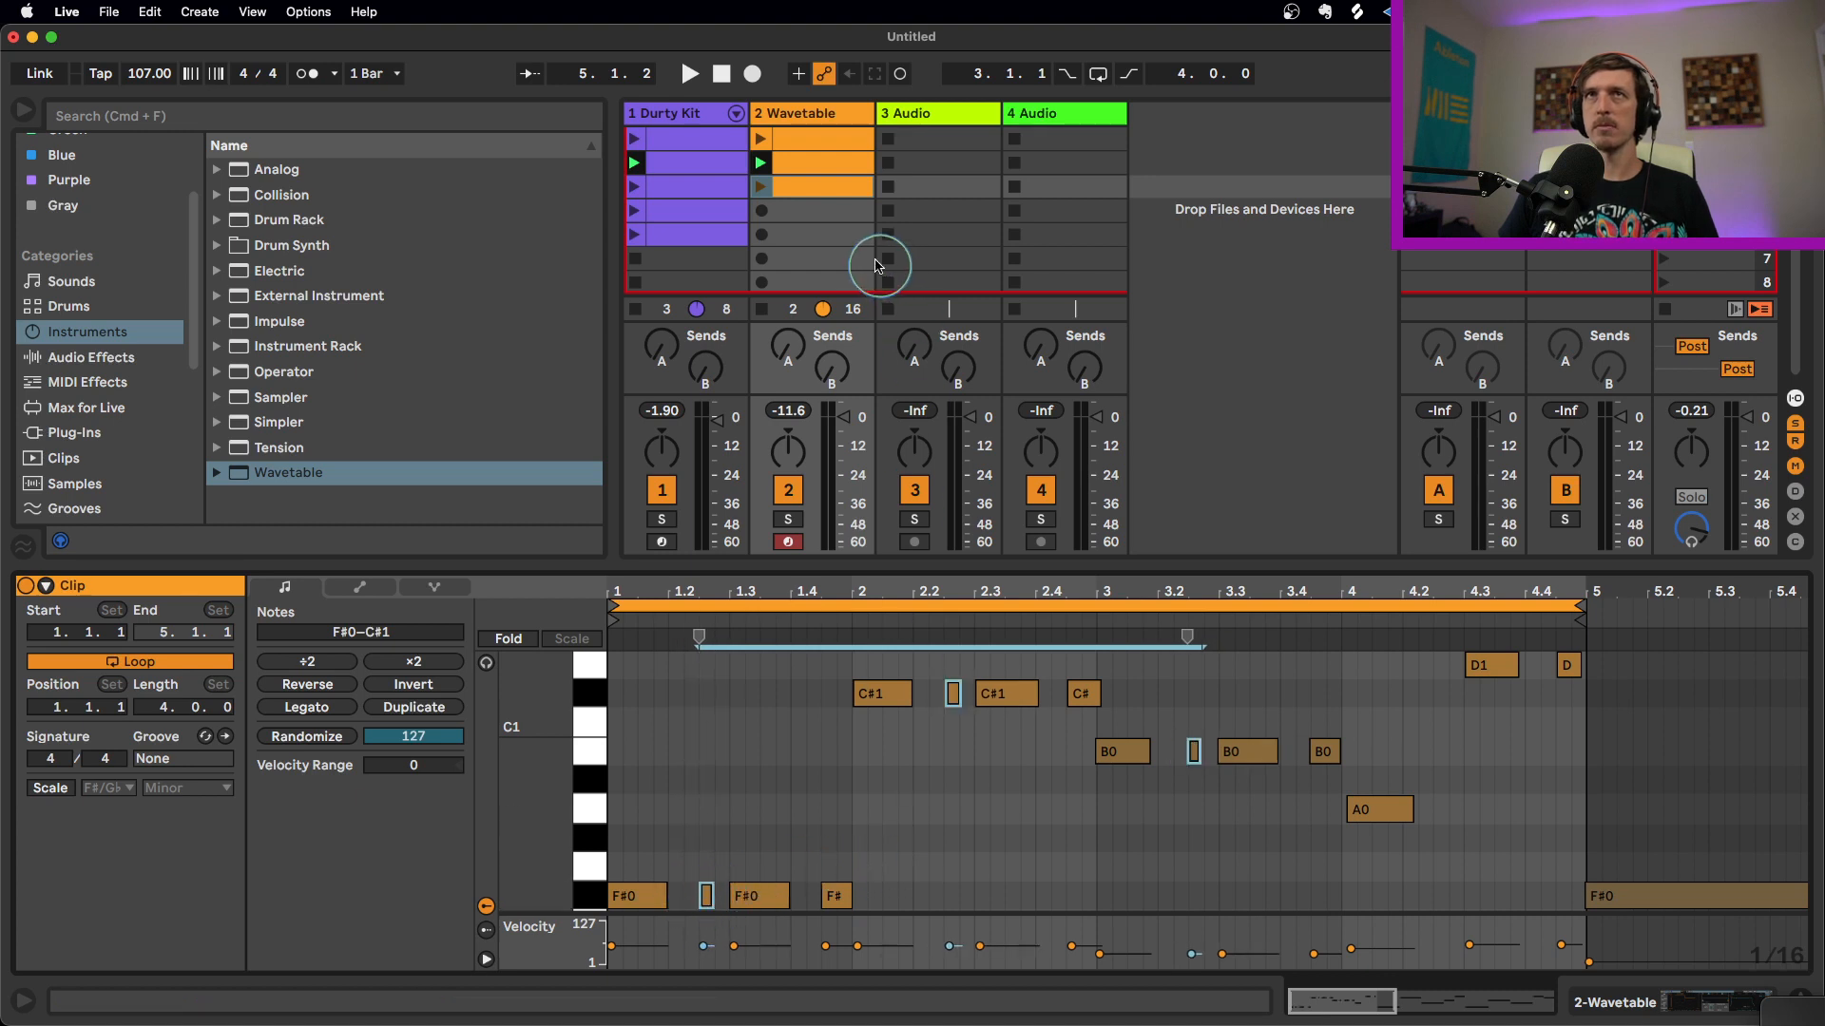
Play the third Wavetable clip and copy the A0 note as a short note at 4.2.3
left_click(775, 186)
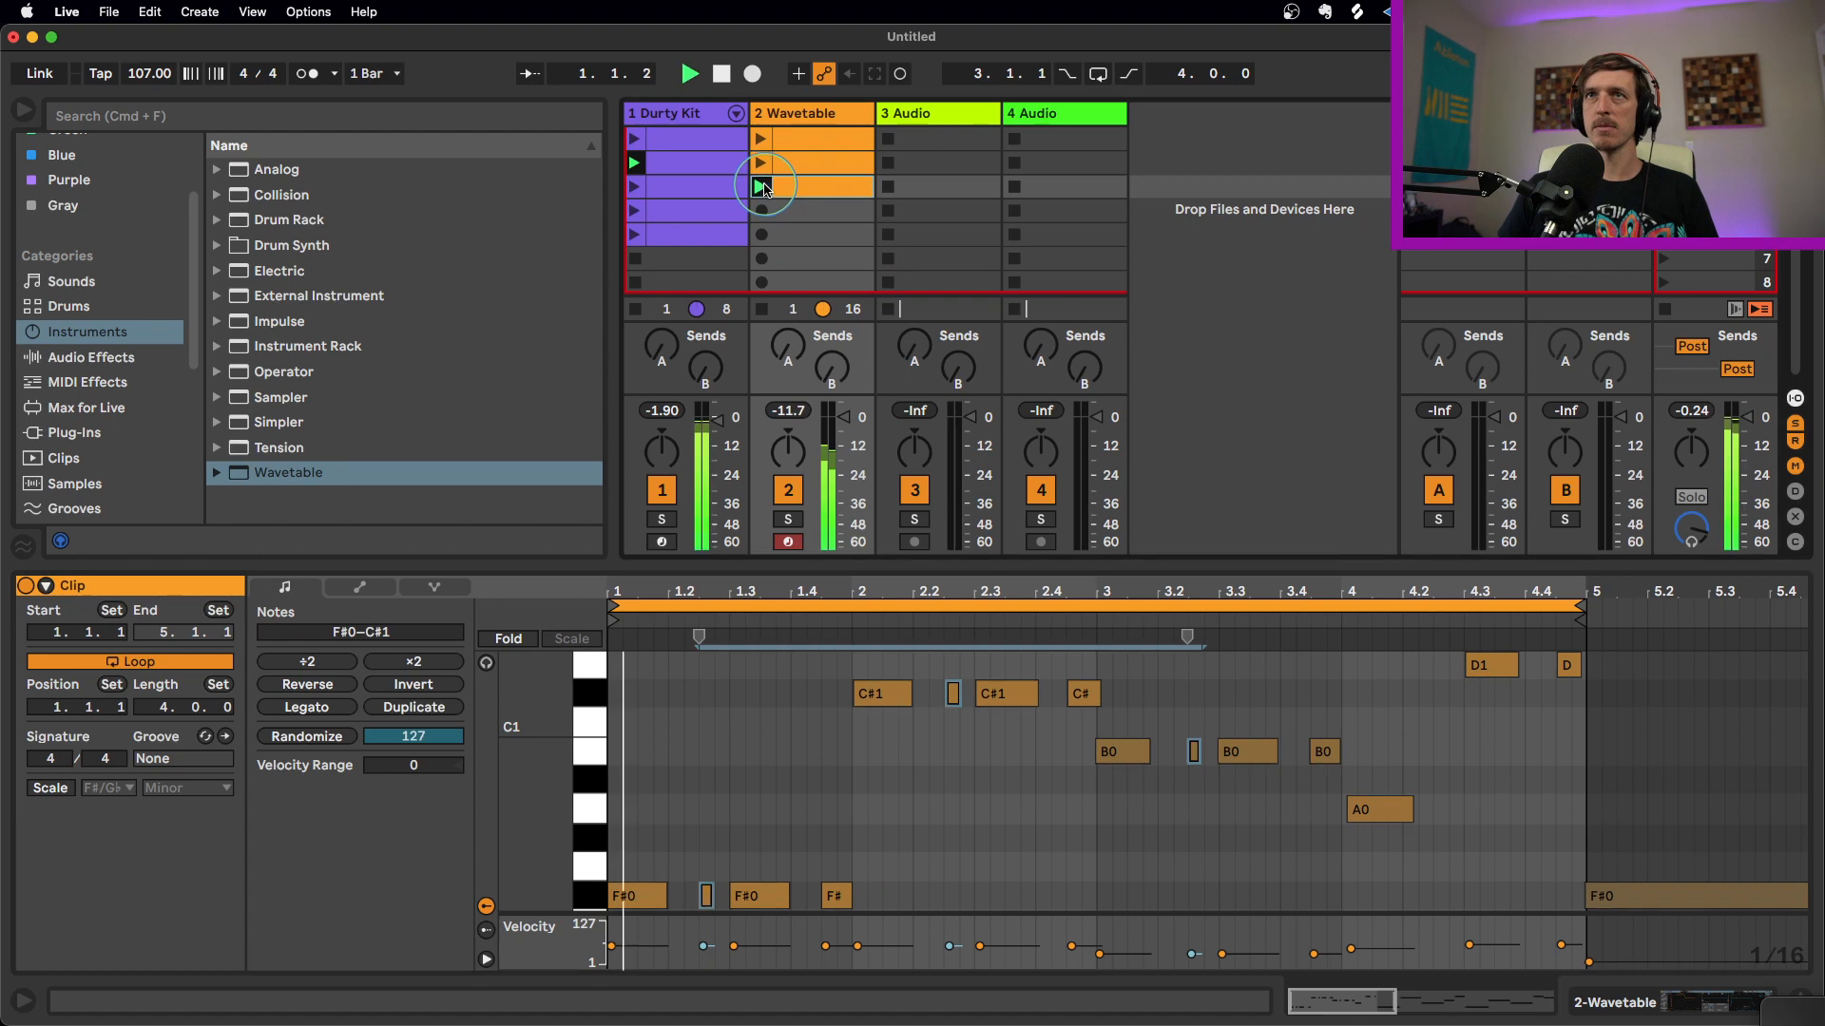
left_click(1391, 810)
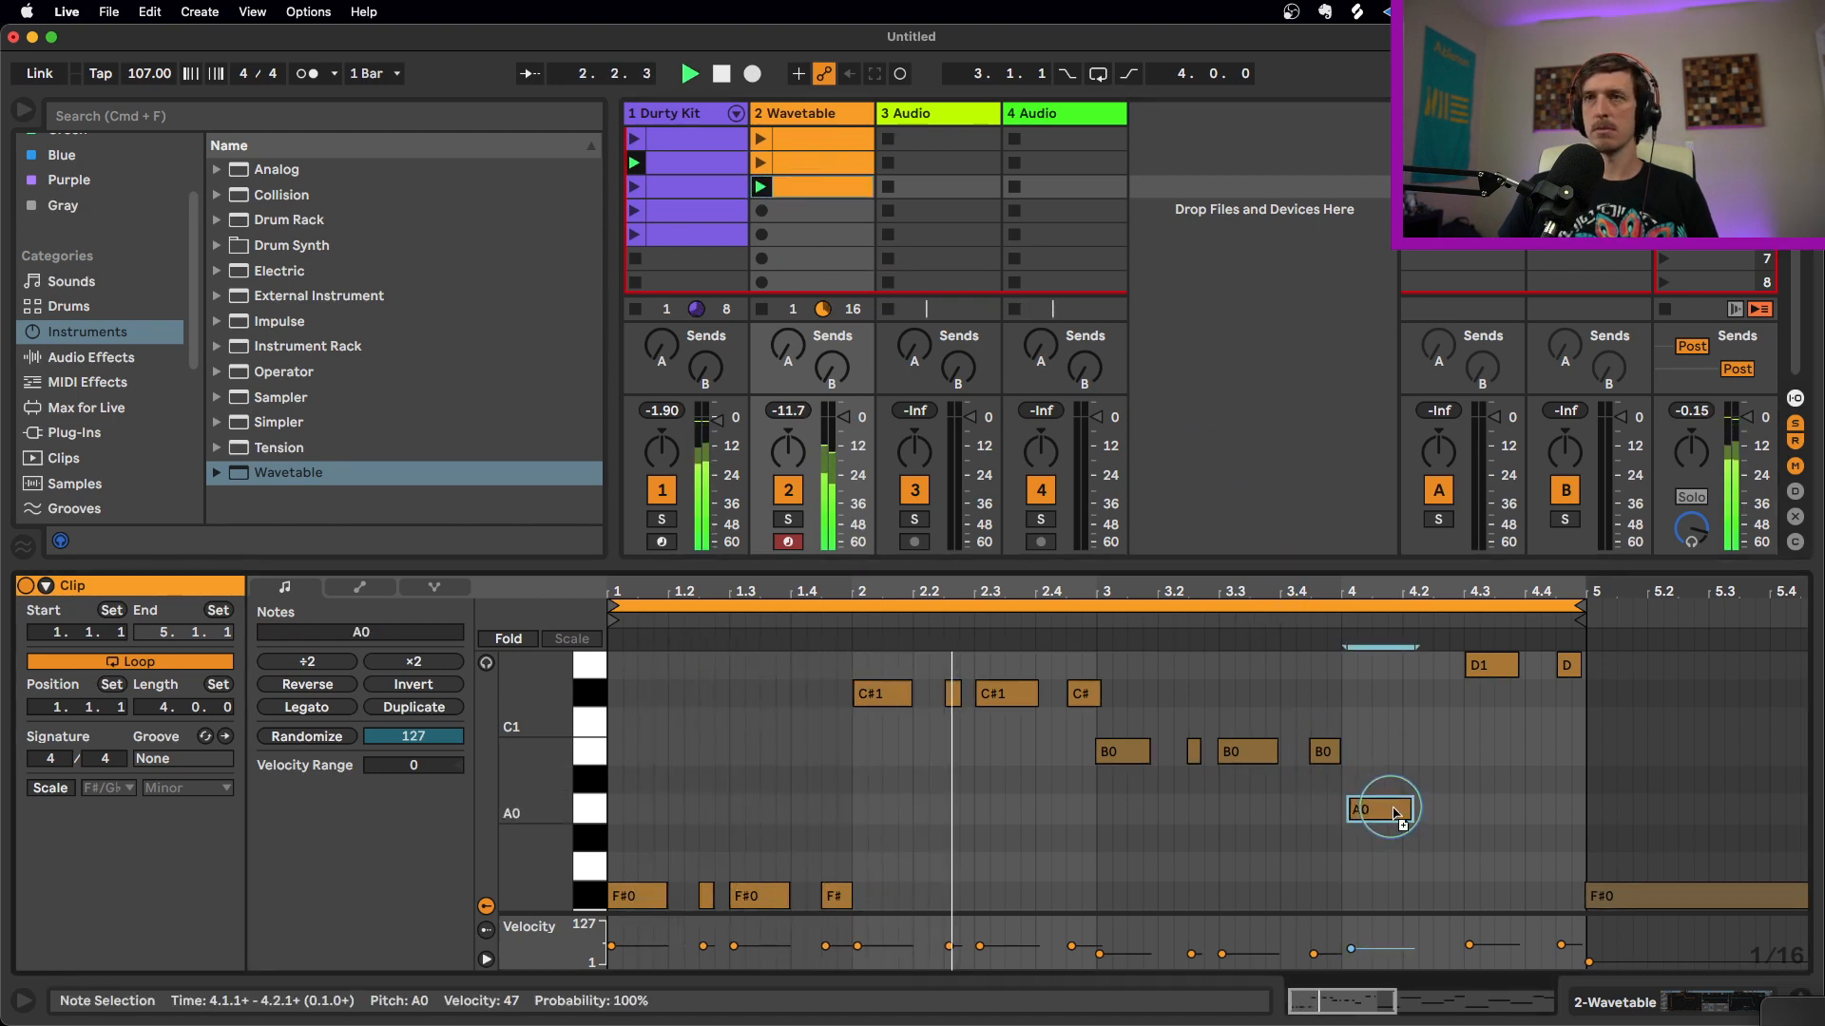
left_click_drag(1393, 813, 1469, 809)
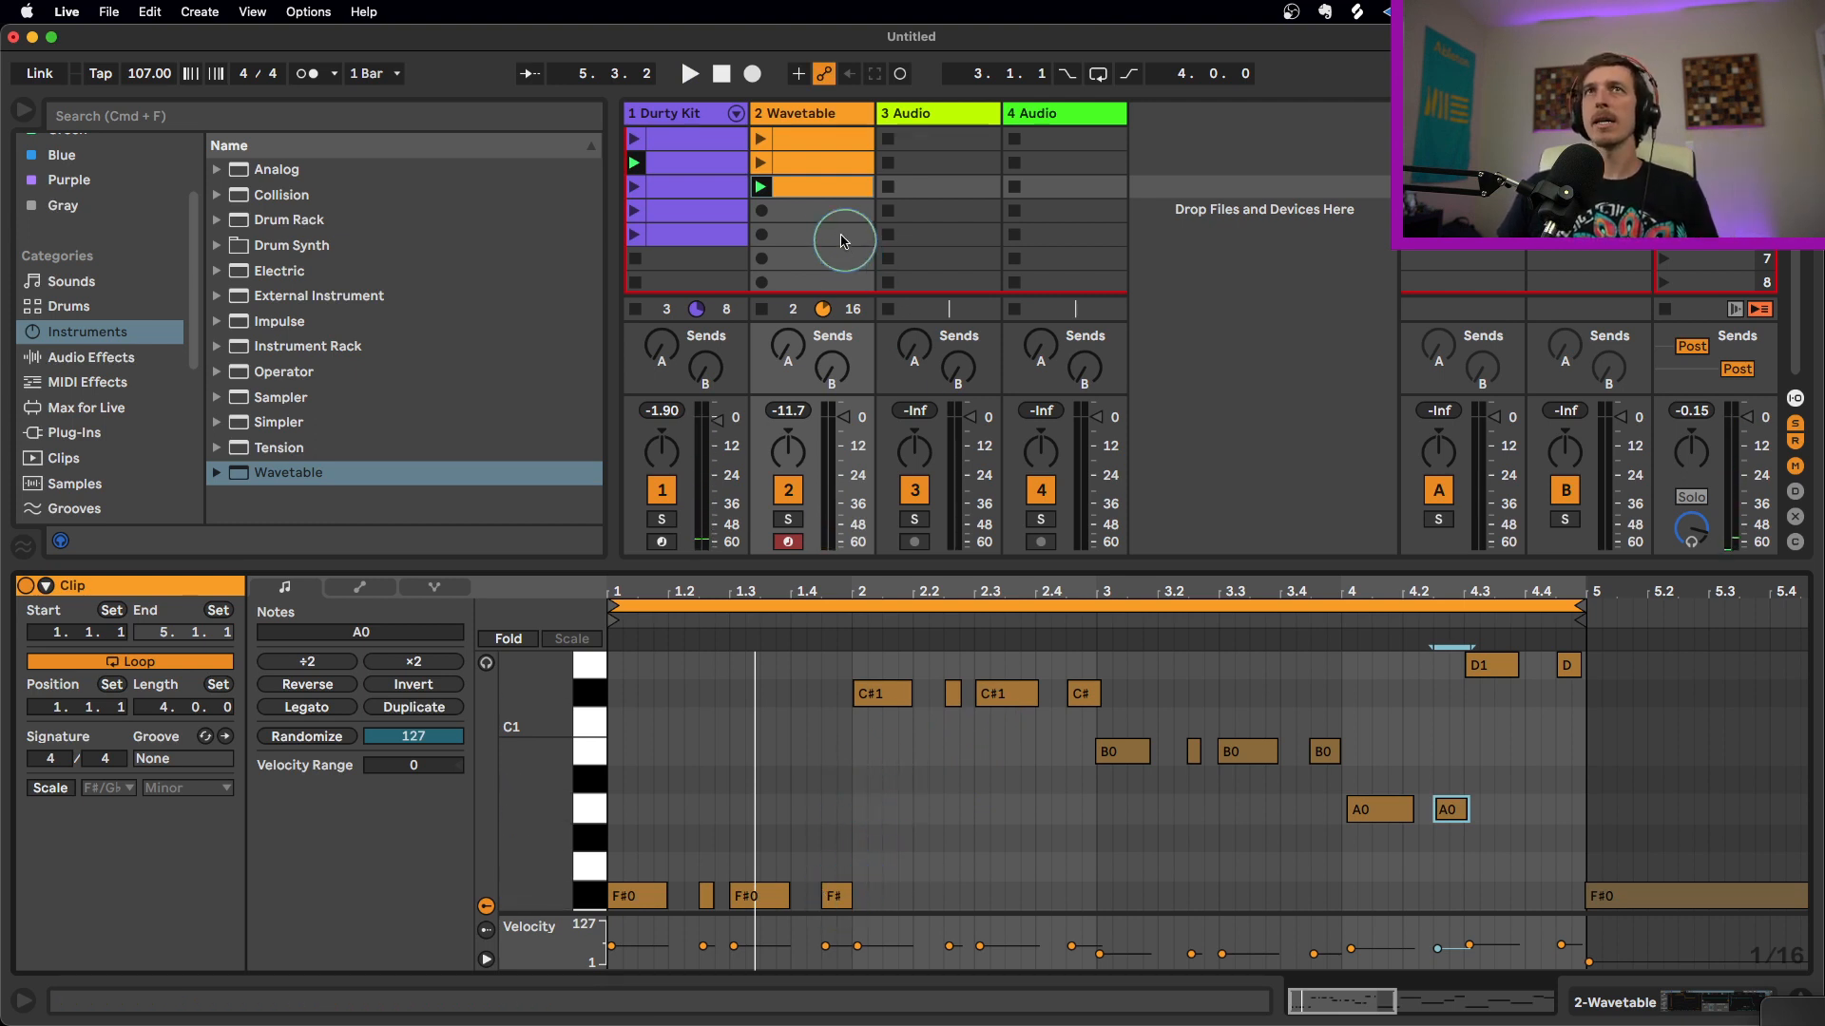
Duplicate the third Wavetable clip into the fourth slot and raise its short F#0, C#1, B0, A0 and D1 notes one octave
left_click(820, 188)
key("super+d")
left_click(837, 896)
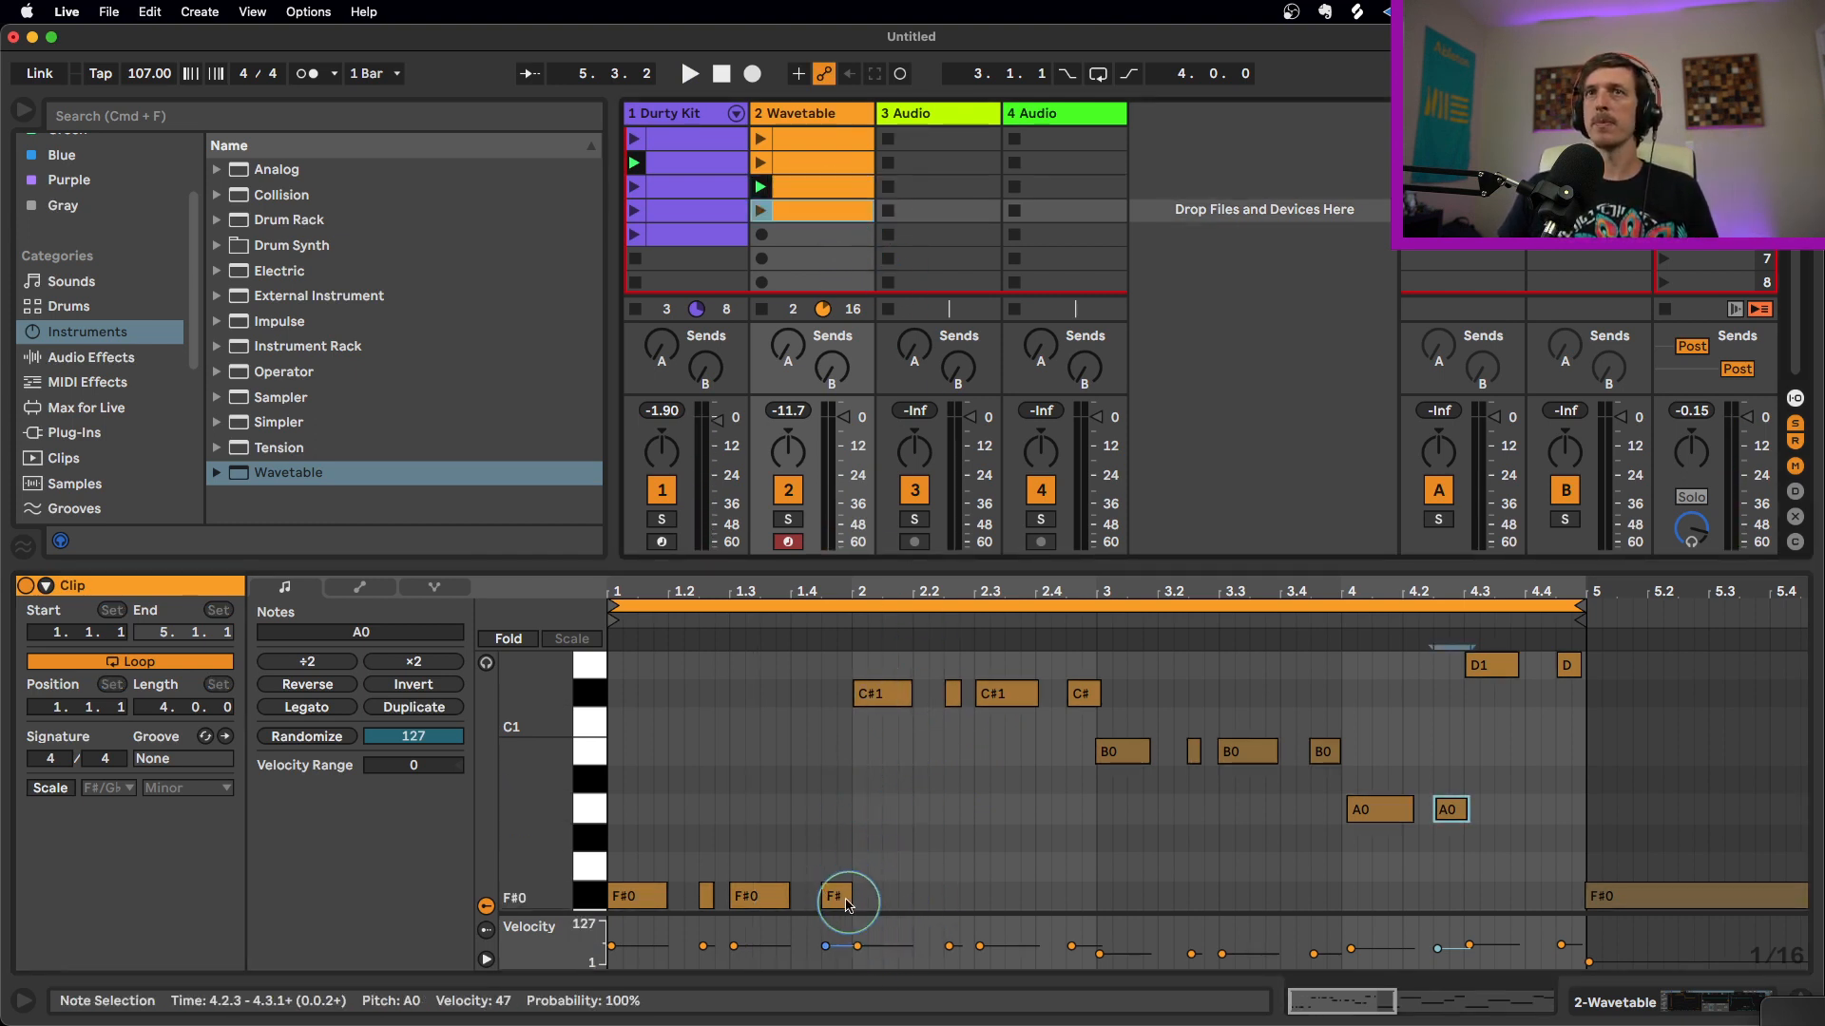
left_click(1078, 696, "shift")
left_click(1324, 752, "shift")
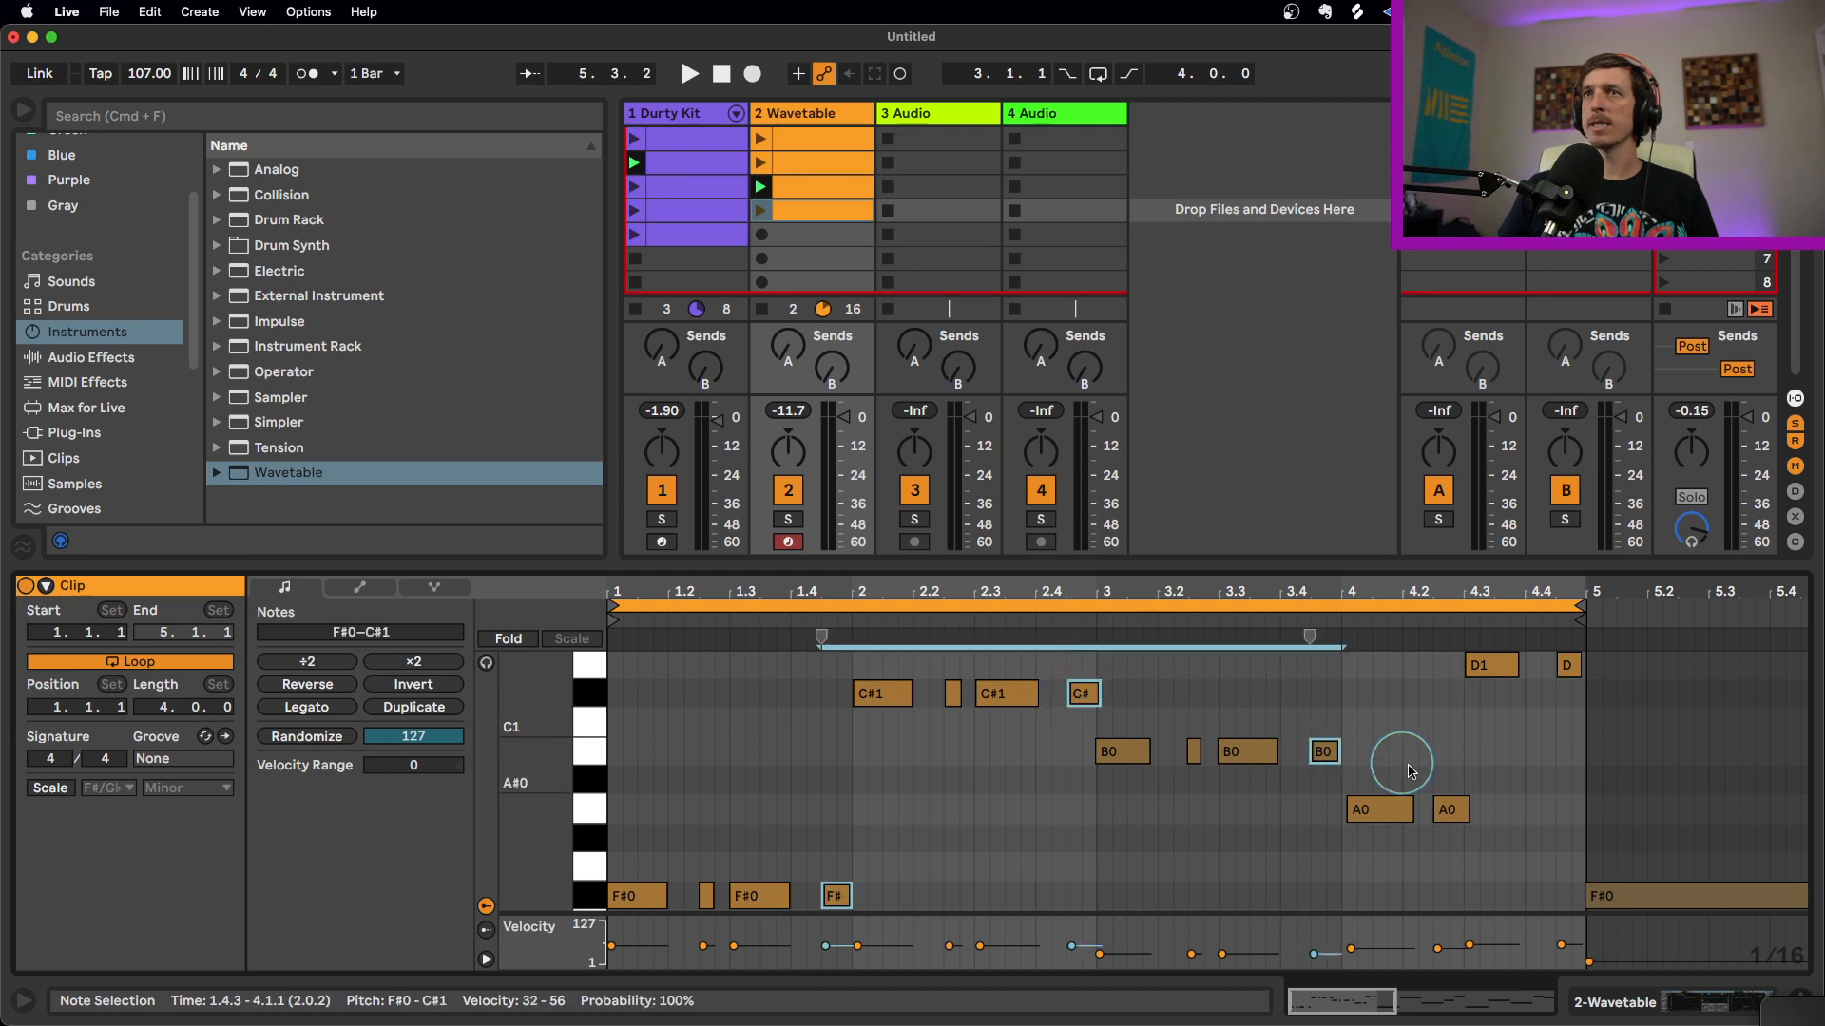
left_click(1451, 807, "shift")
left_click(1573, 666, "shift")
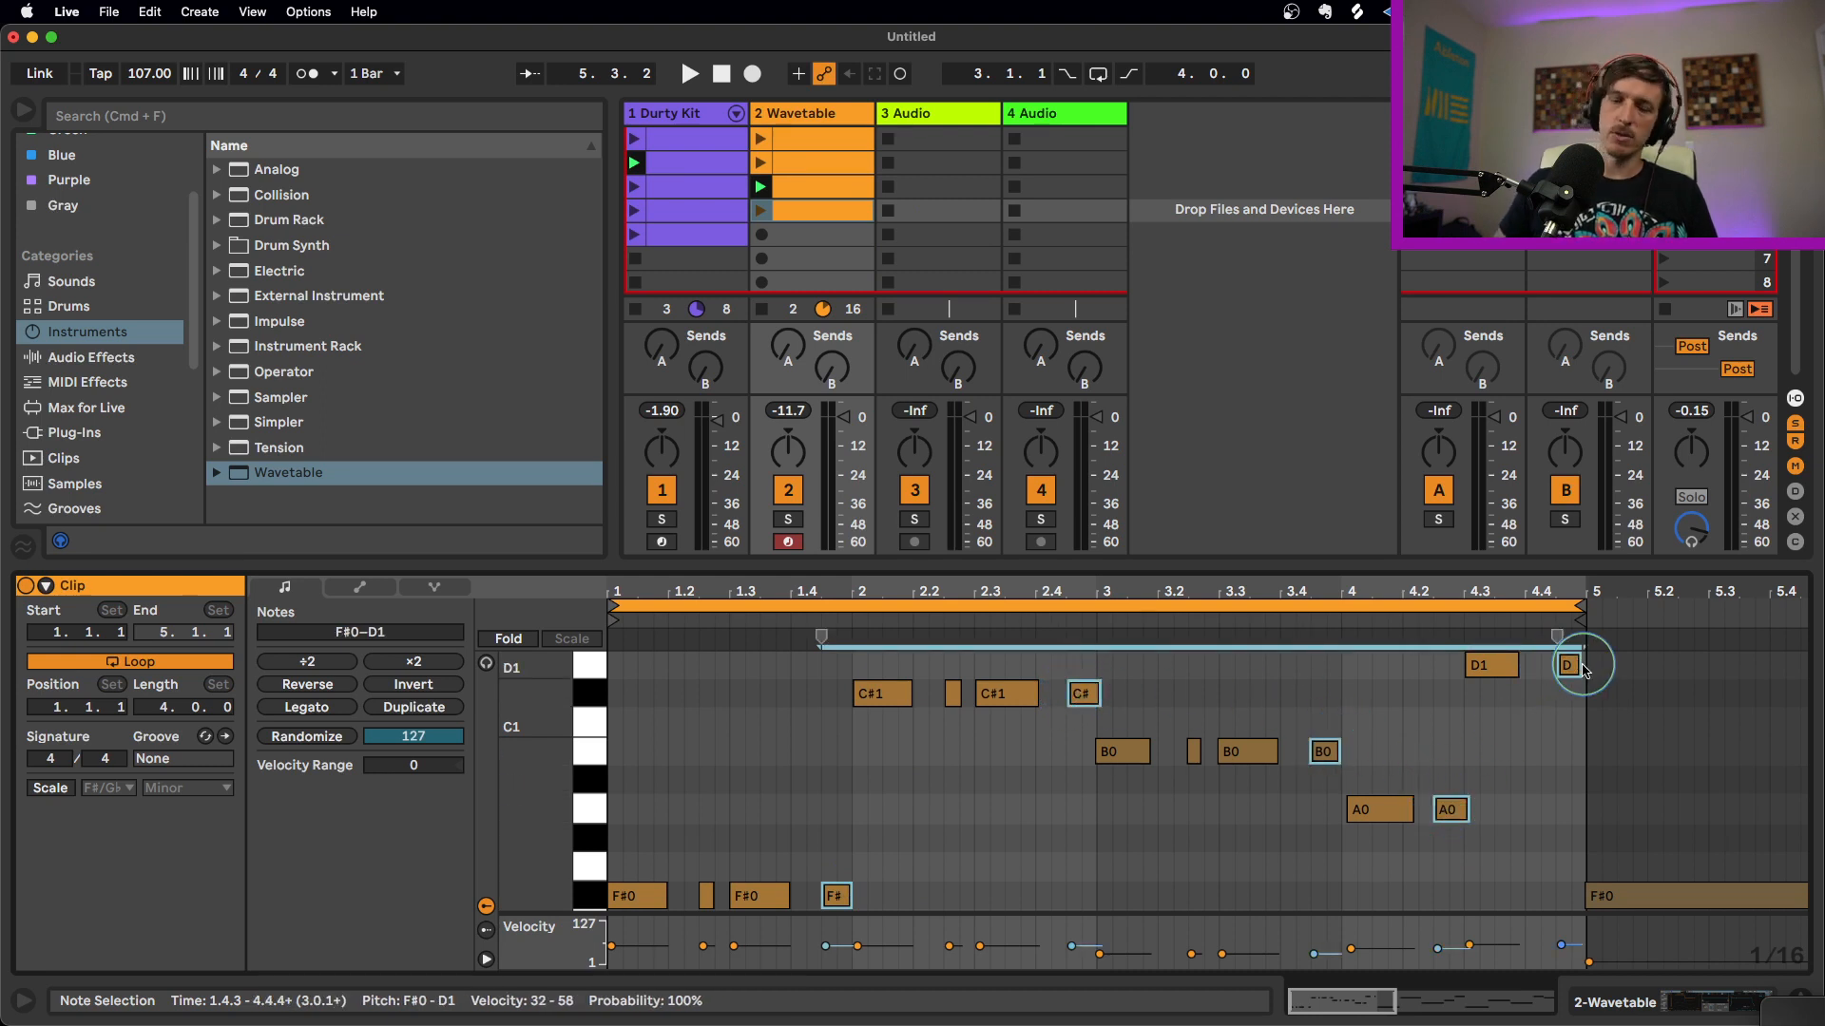
key("shift+Up")
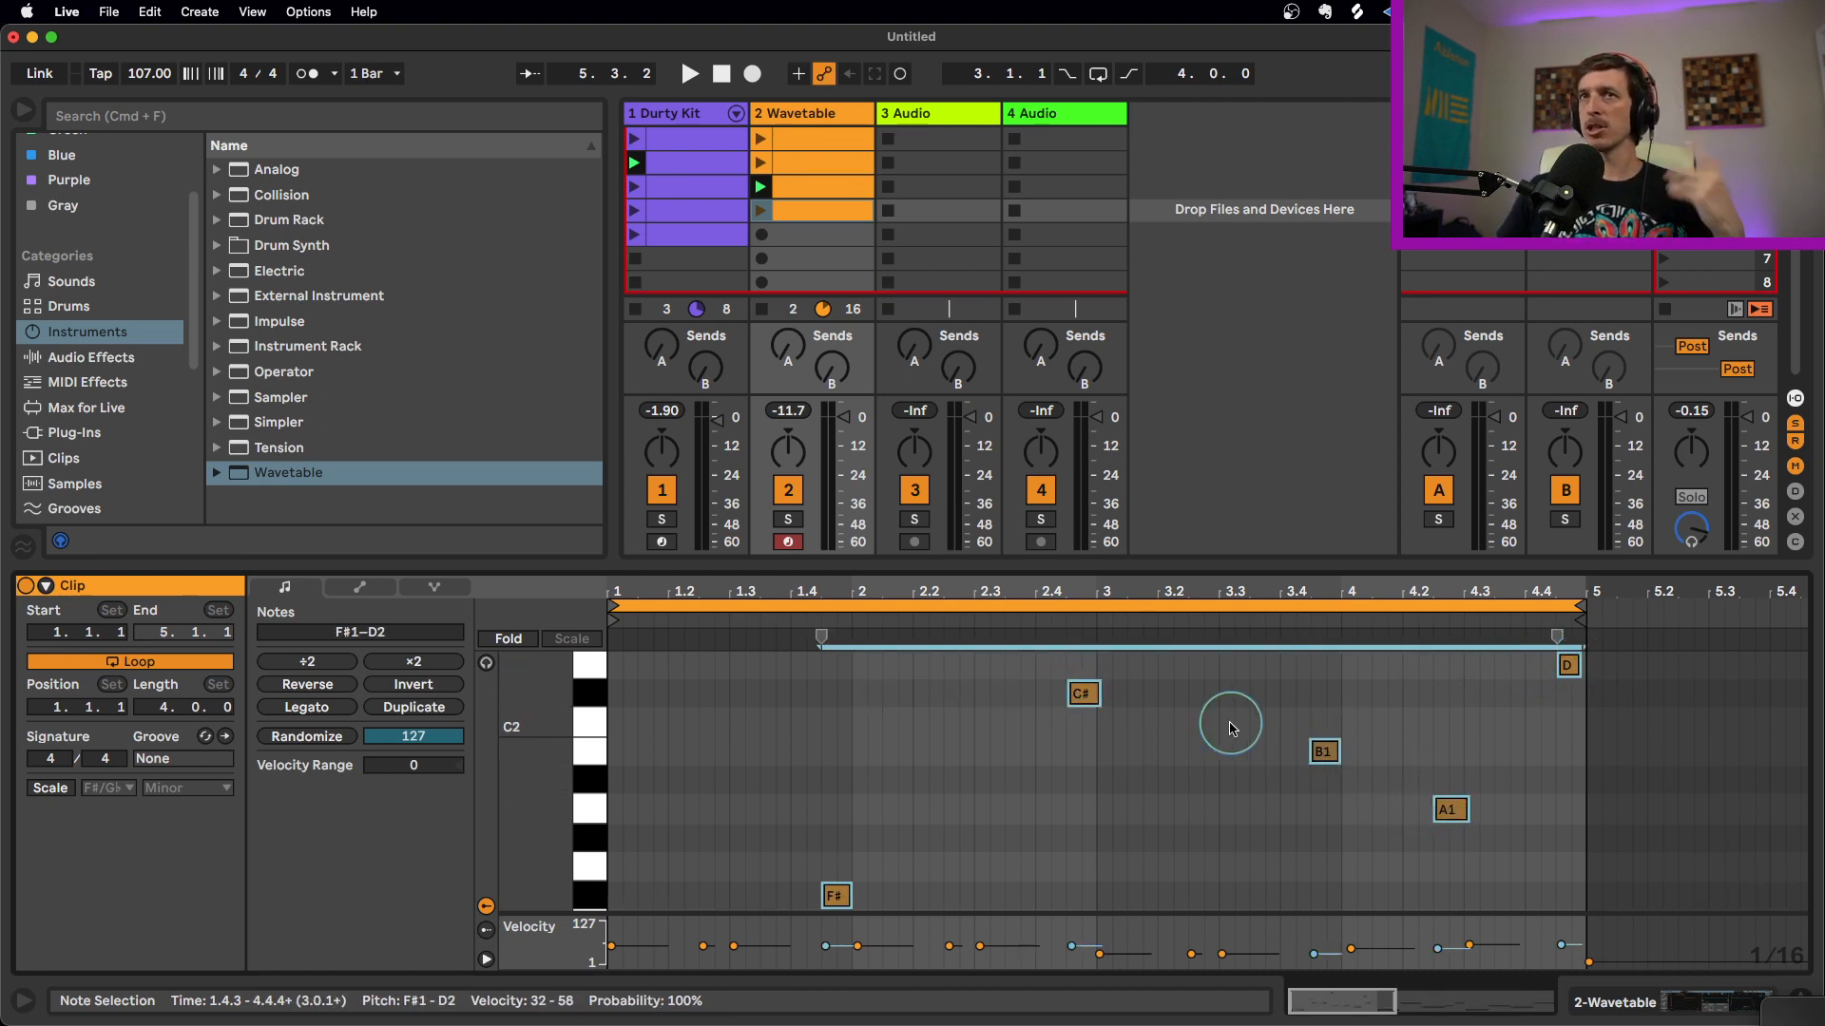
Play the fourth Wavetable clip and fold the note editor to show only the pitches in use
scroll(1217, 726, "down", 5)
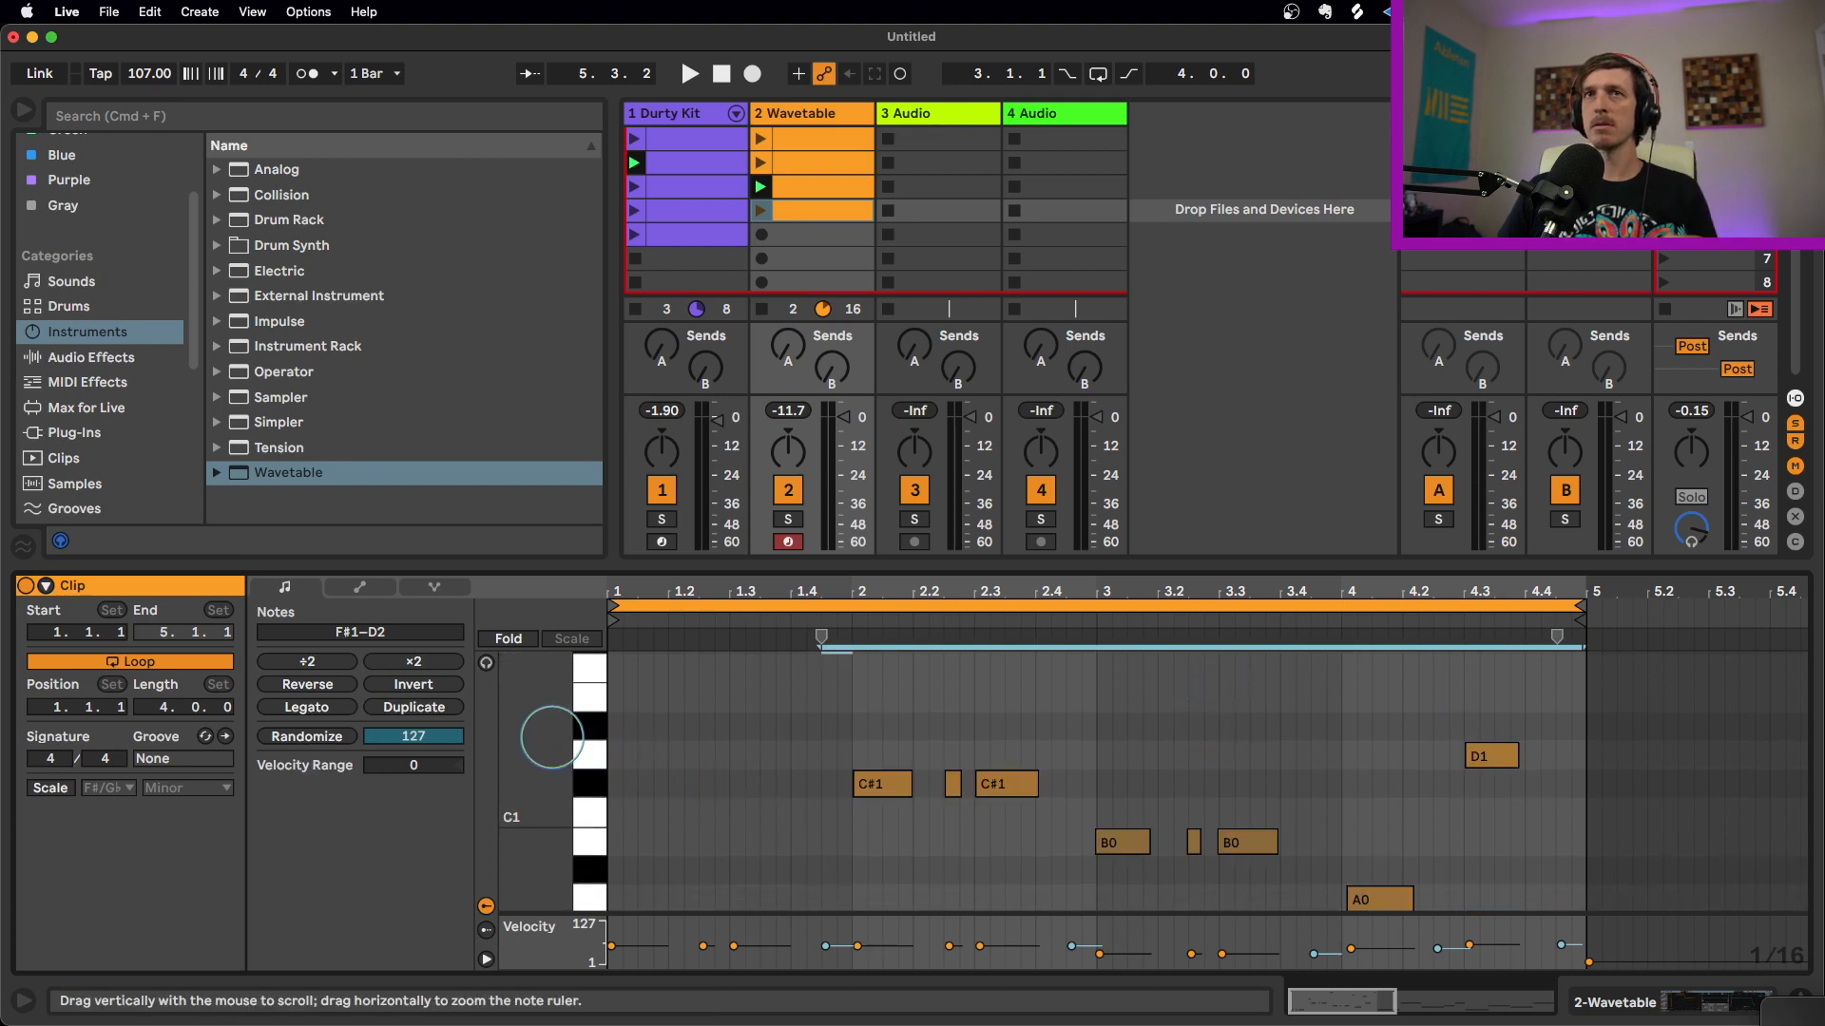
mouse_move(551, 738)
left_mouse_down()
mouse_move(574, 738)
mouse_move(532, 738)
left_mouse_up()
scroll(733, 760, "up", 3)
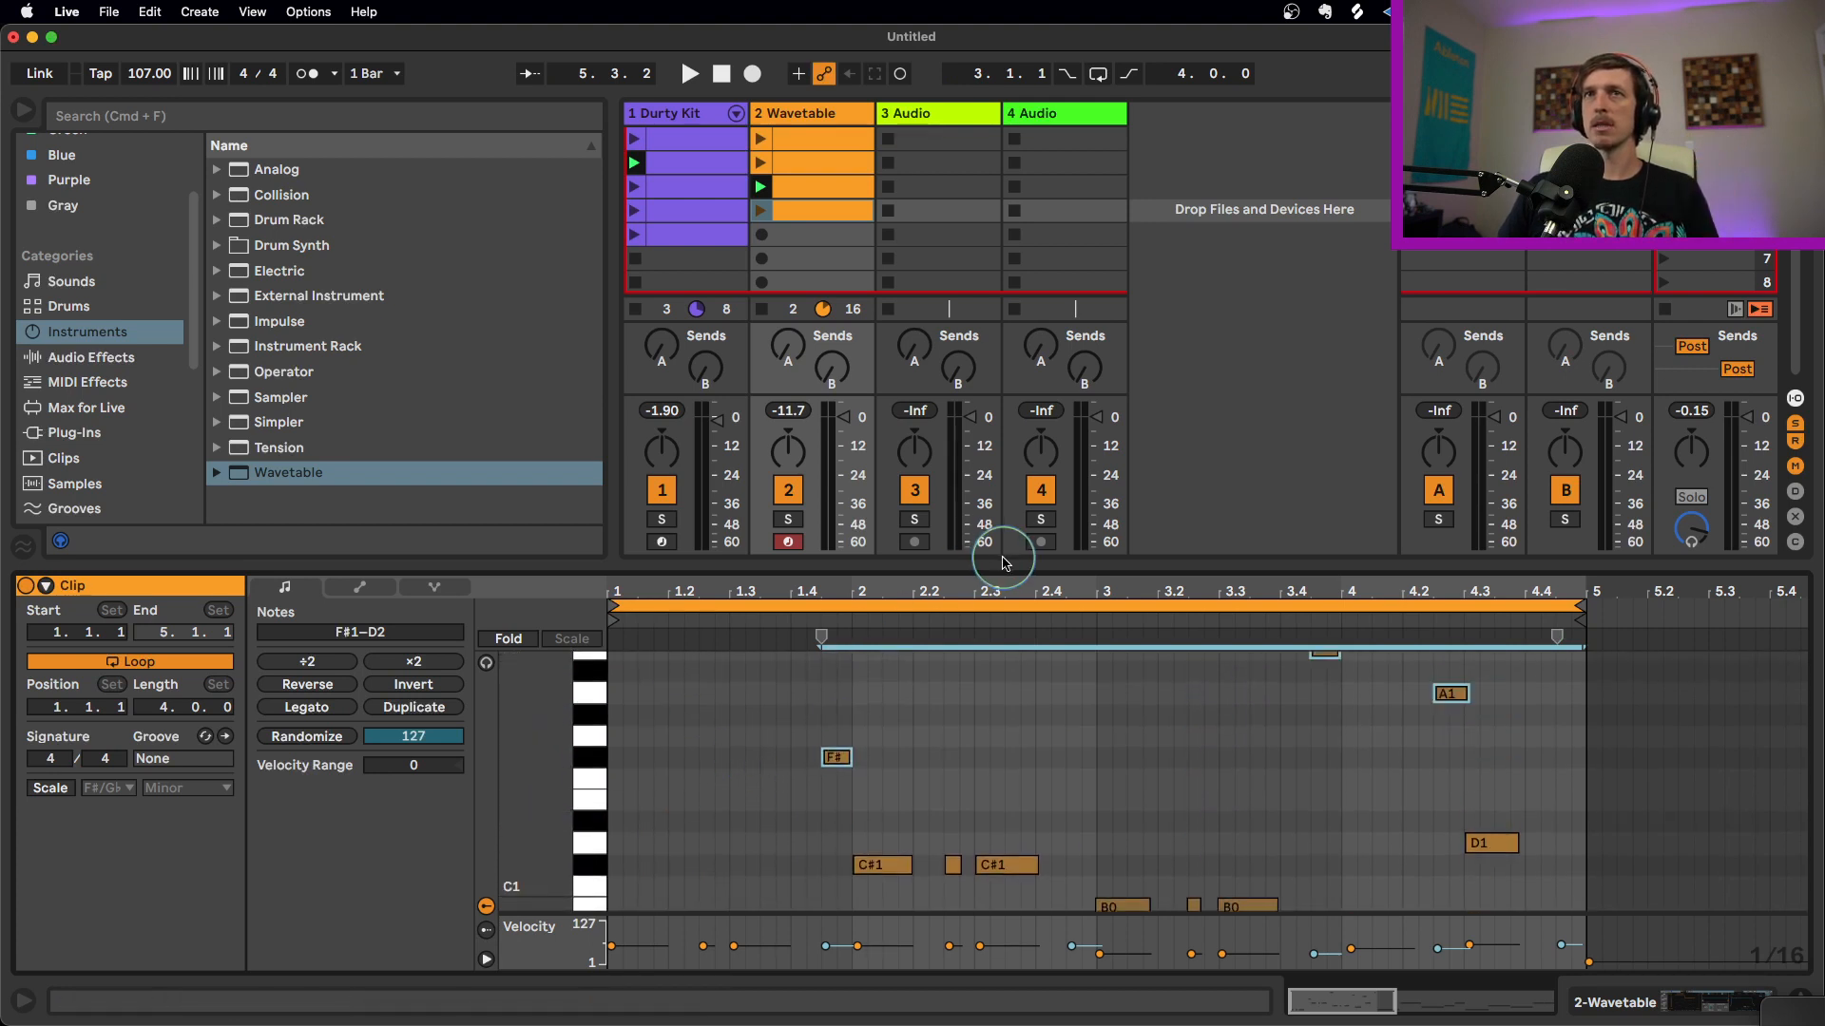
left_click(761, 210)
scroll(978, 754, "down", 3)
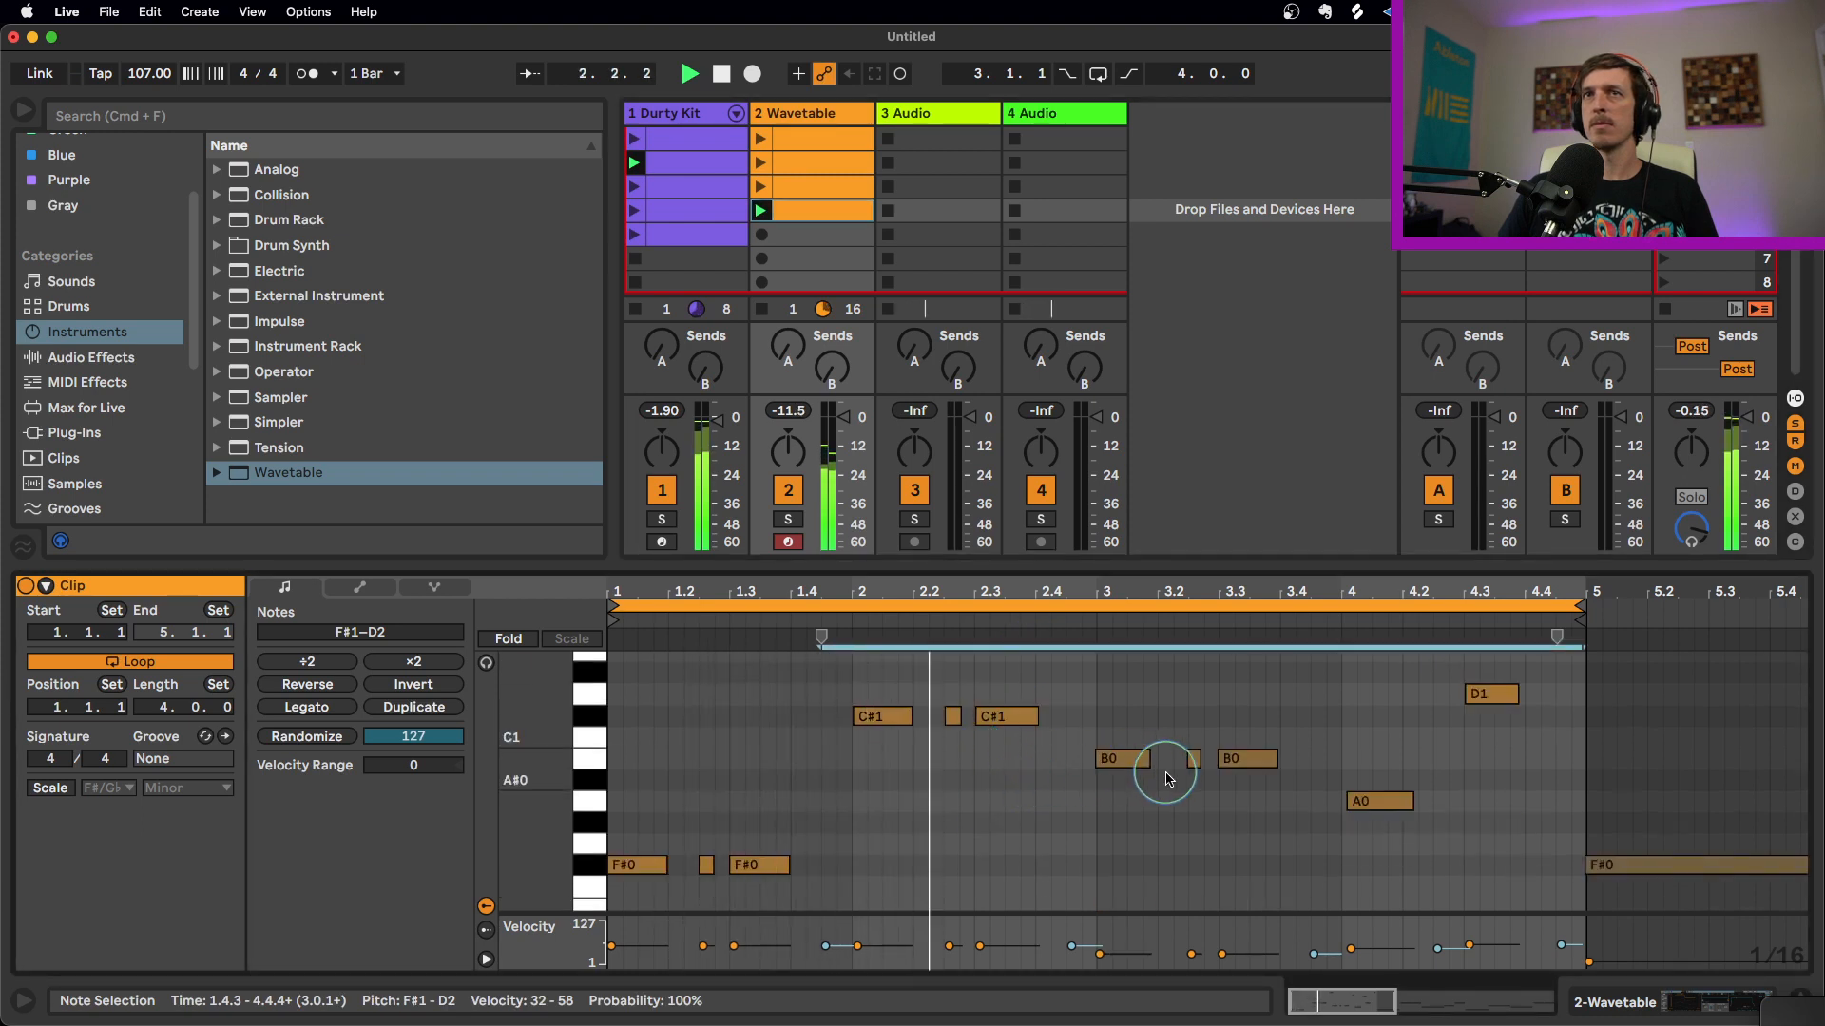
scroll(1141, 786, "up", 1)
scroll(1192, 774, "up", 1)
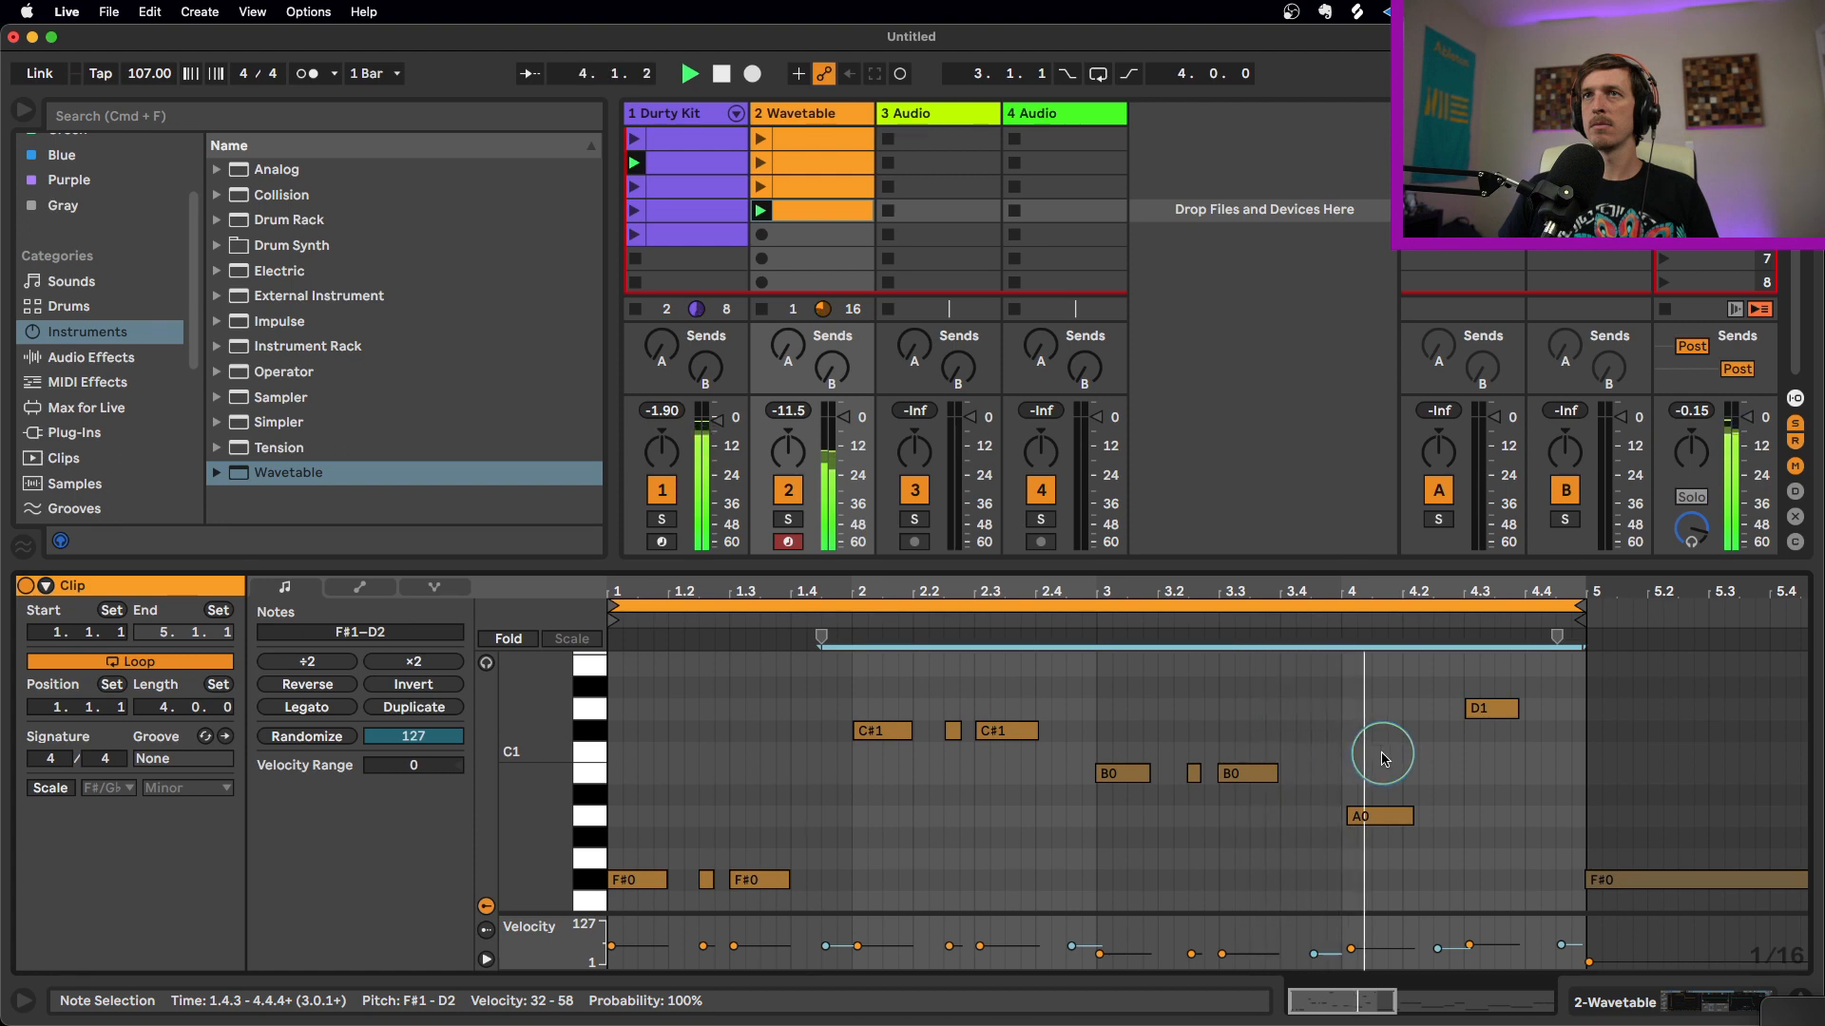
scroll(1378, 754, "up", 3)
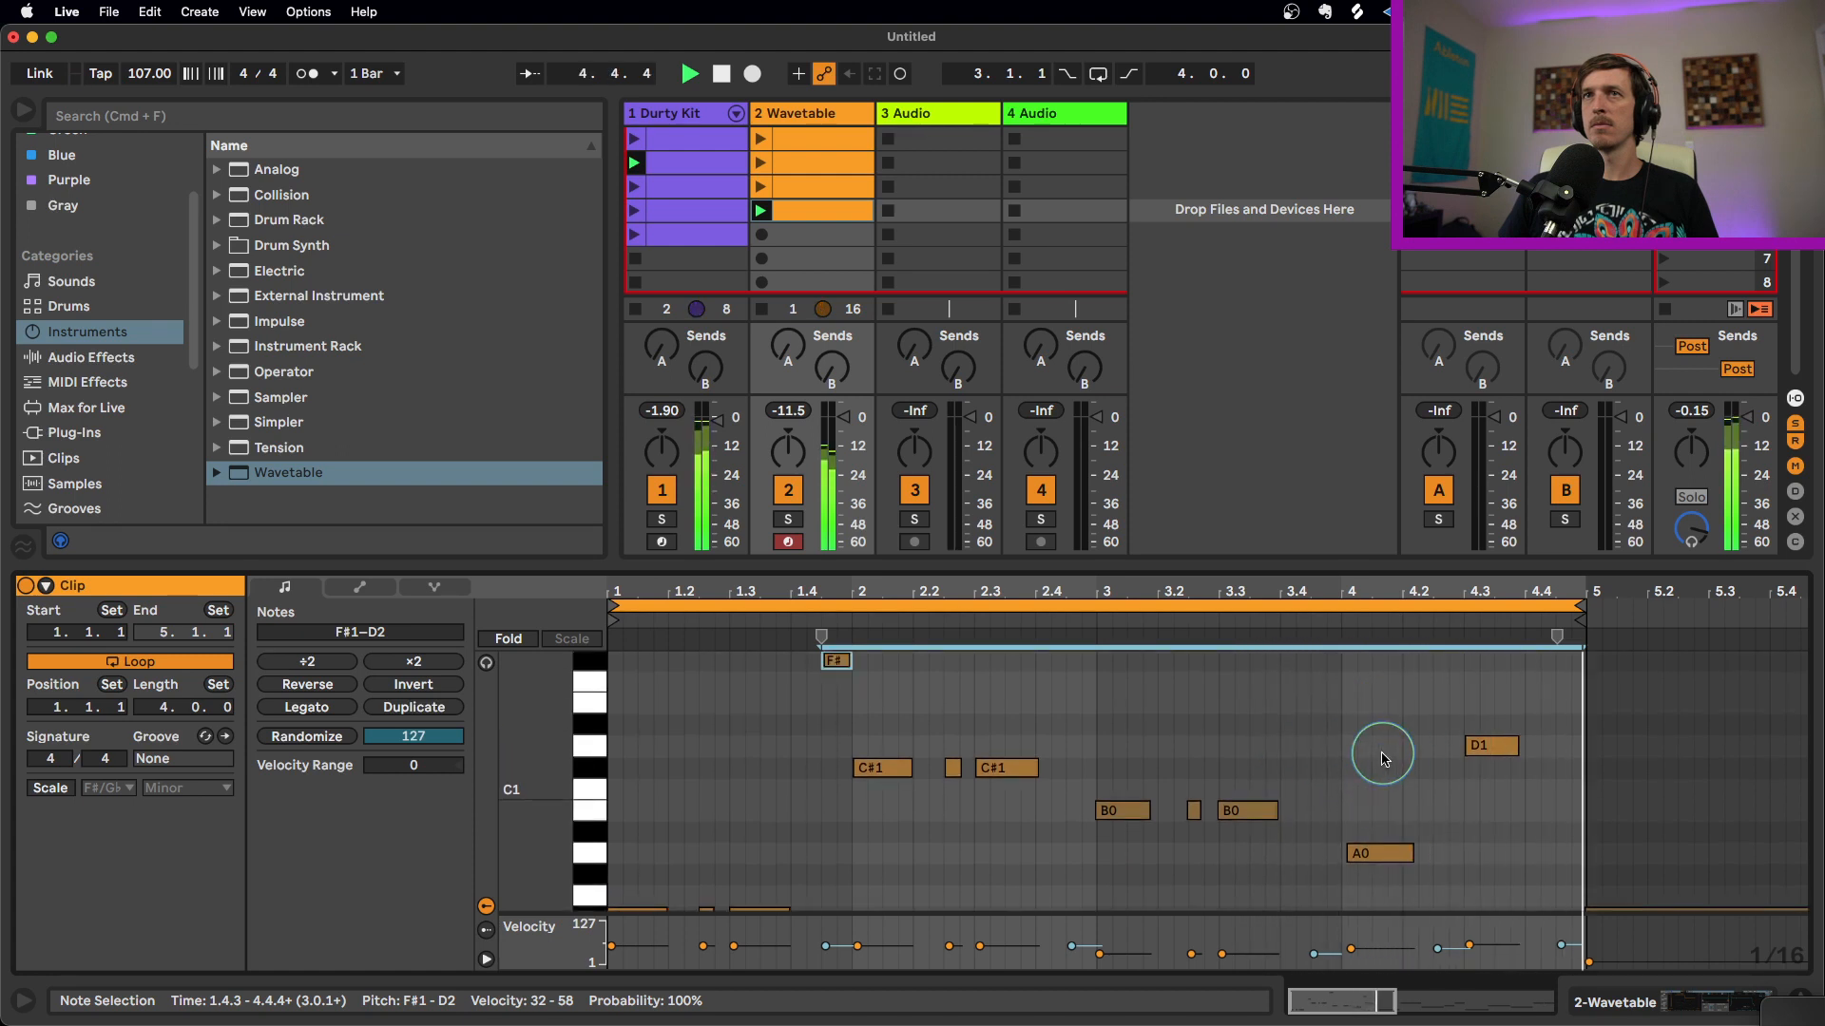
left_click(506, 639)
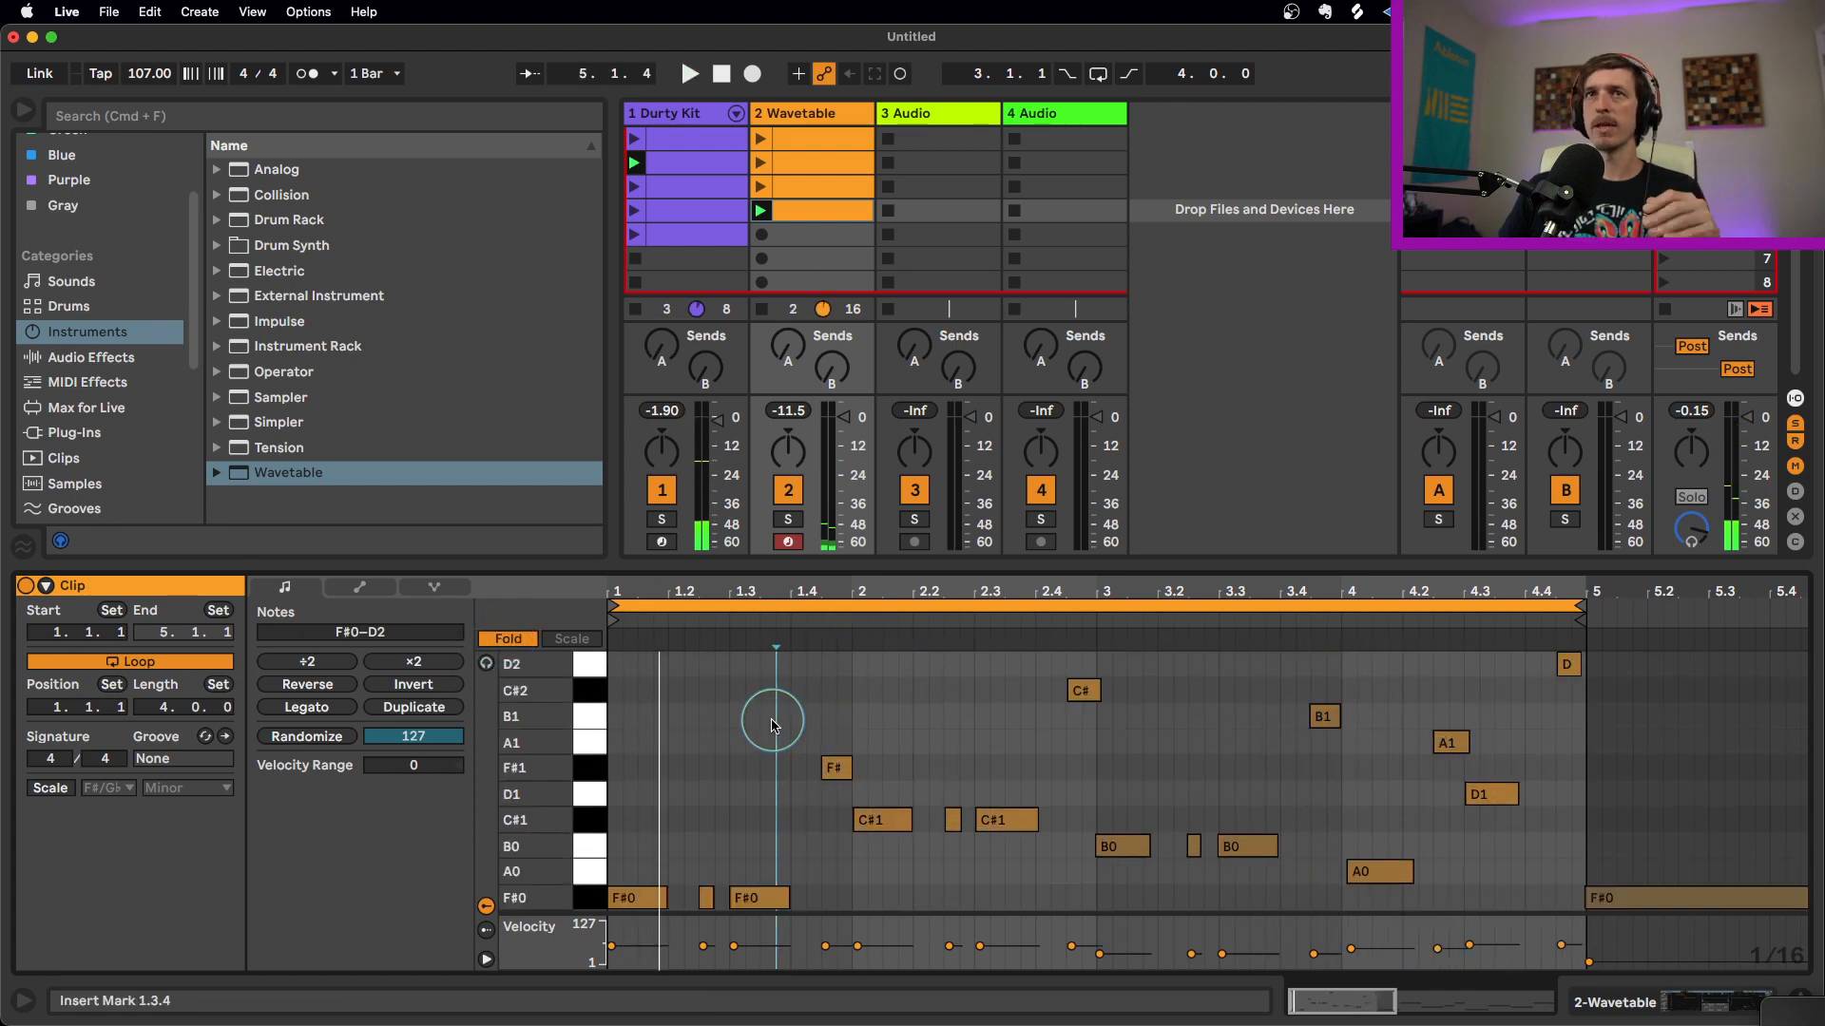
left_click(801, 139)
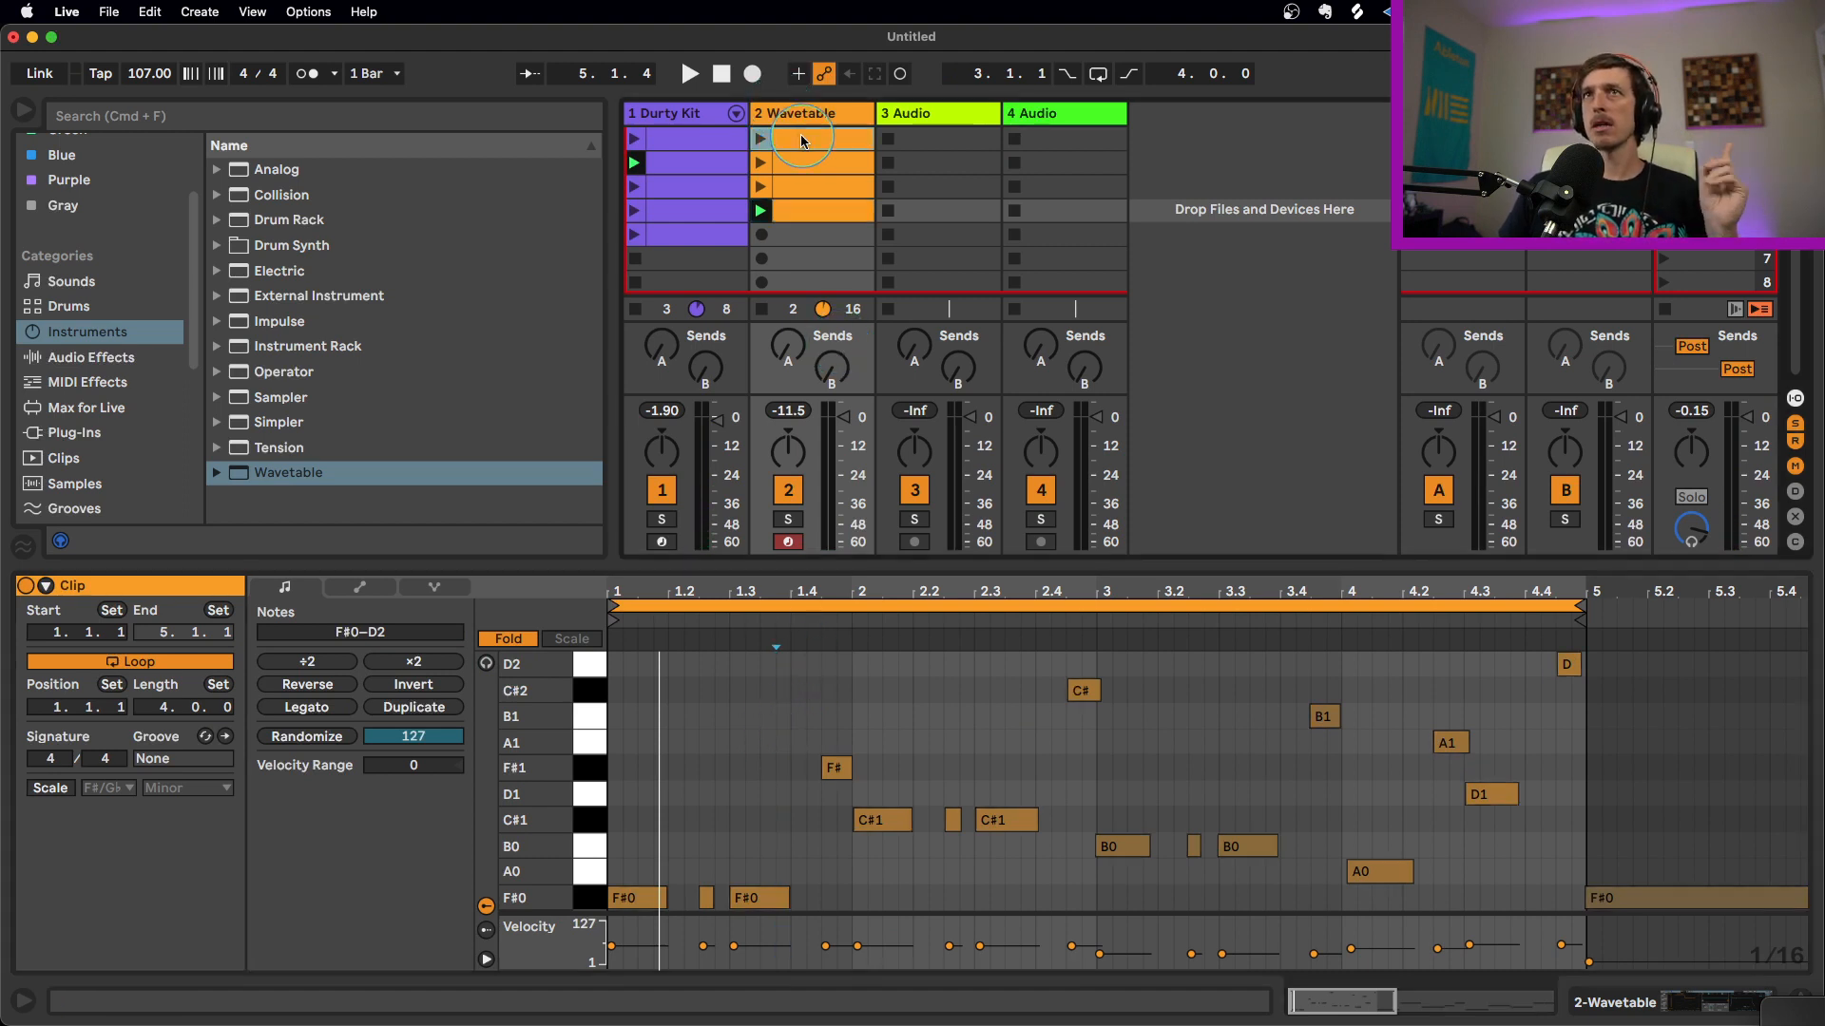
left_click(813, 164)
left_click(817, 208)
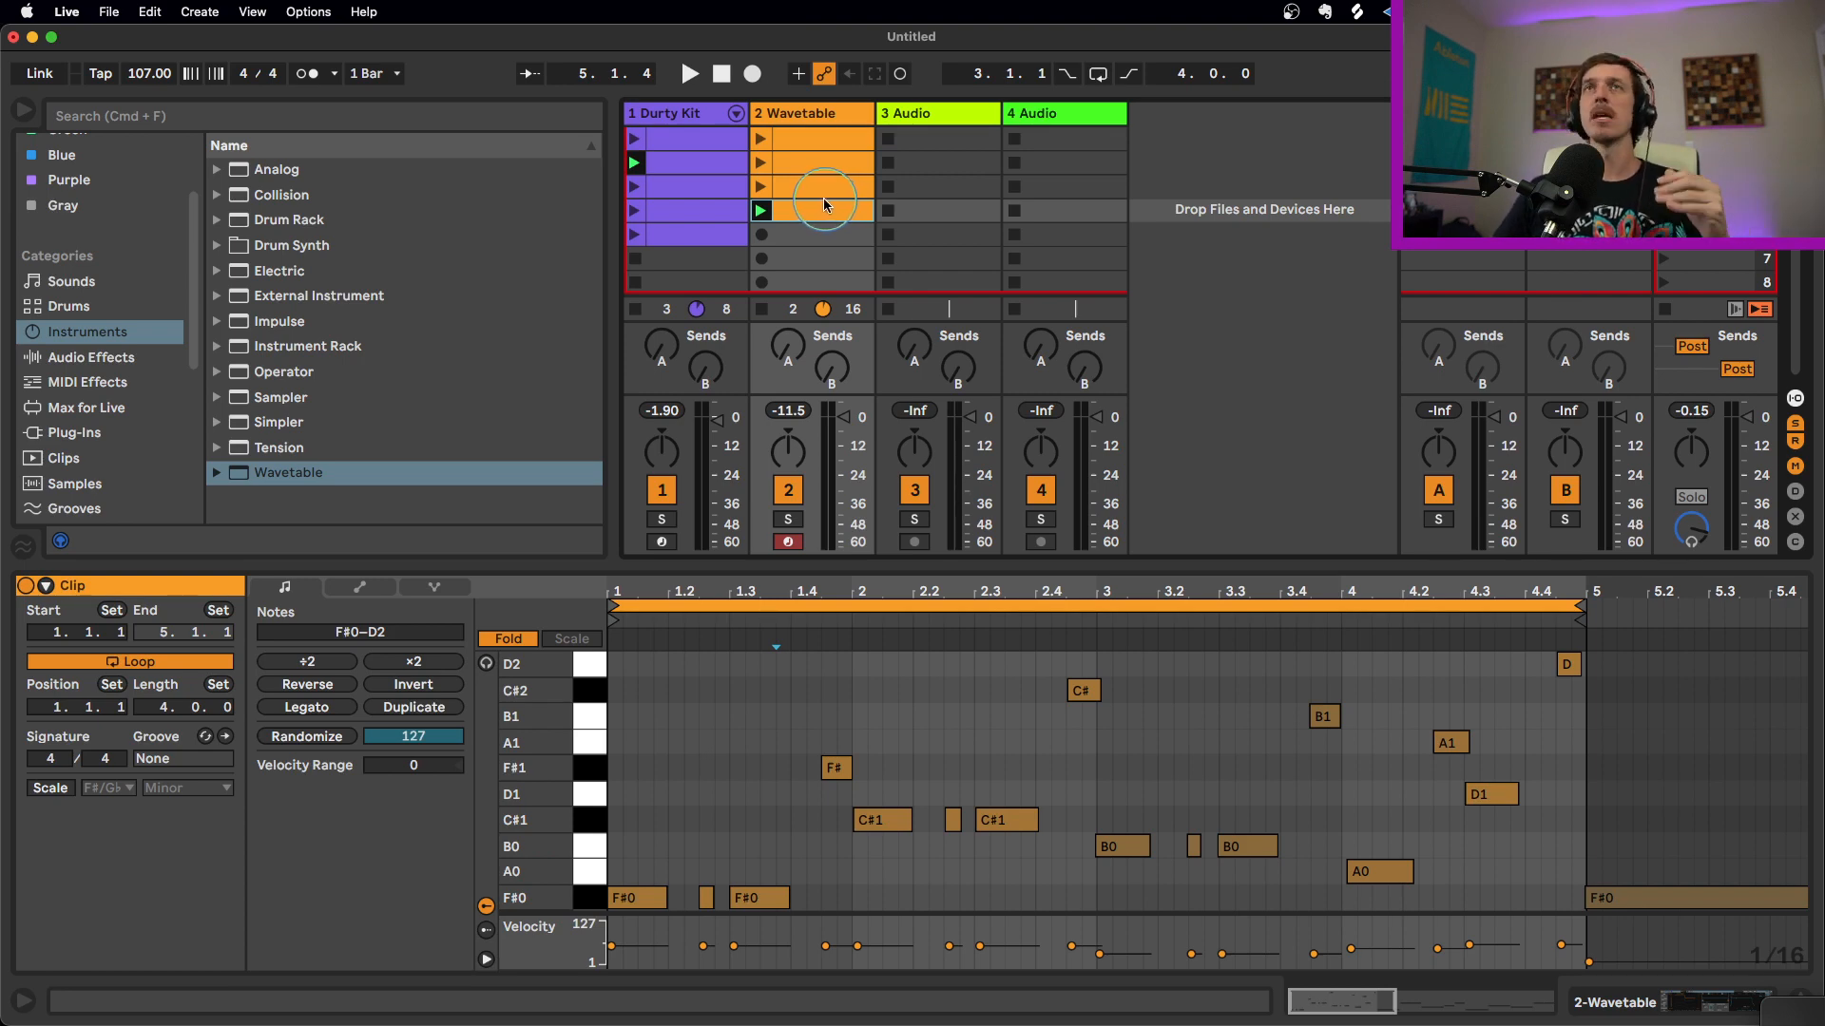
Show the bass track's Wavetable device and set Osc 1's wavetable position to 97%
left_click(813, 122)
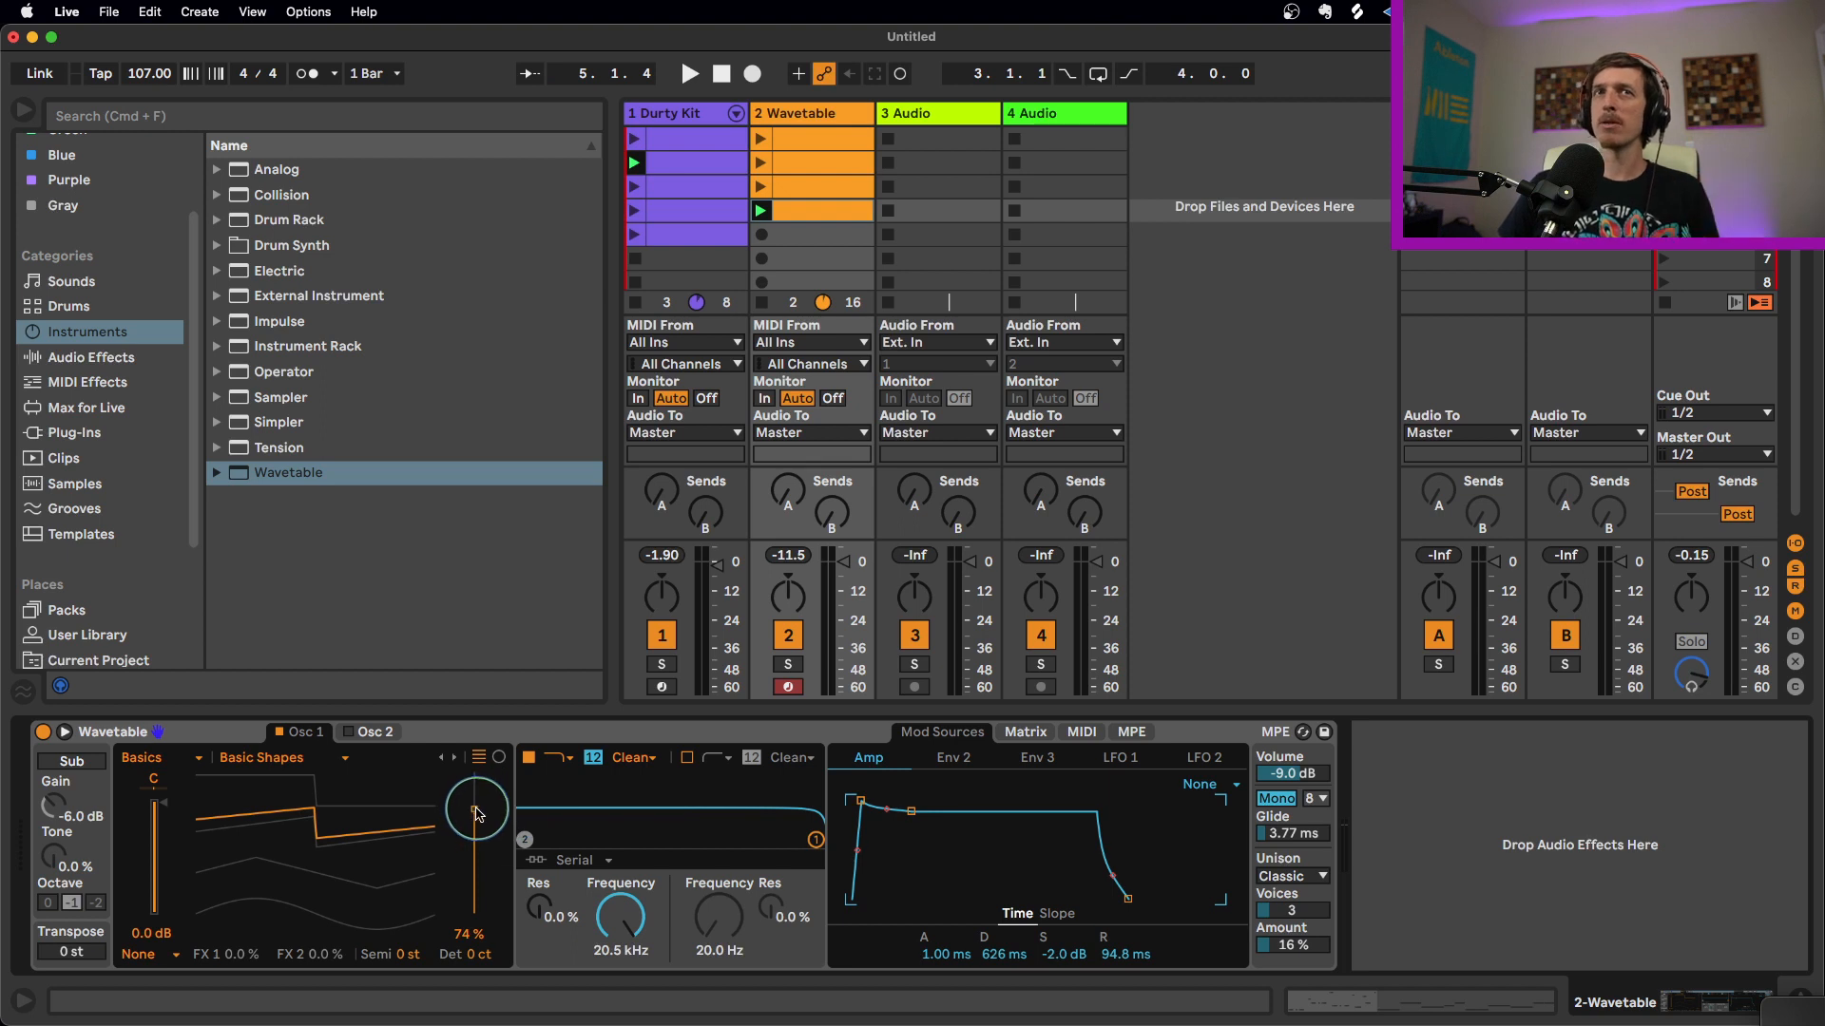
left_click_drag(475, 807, 477, 801)
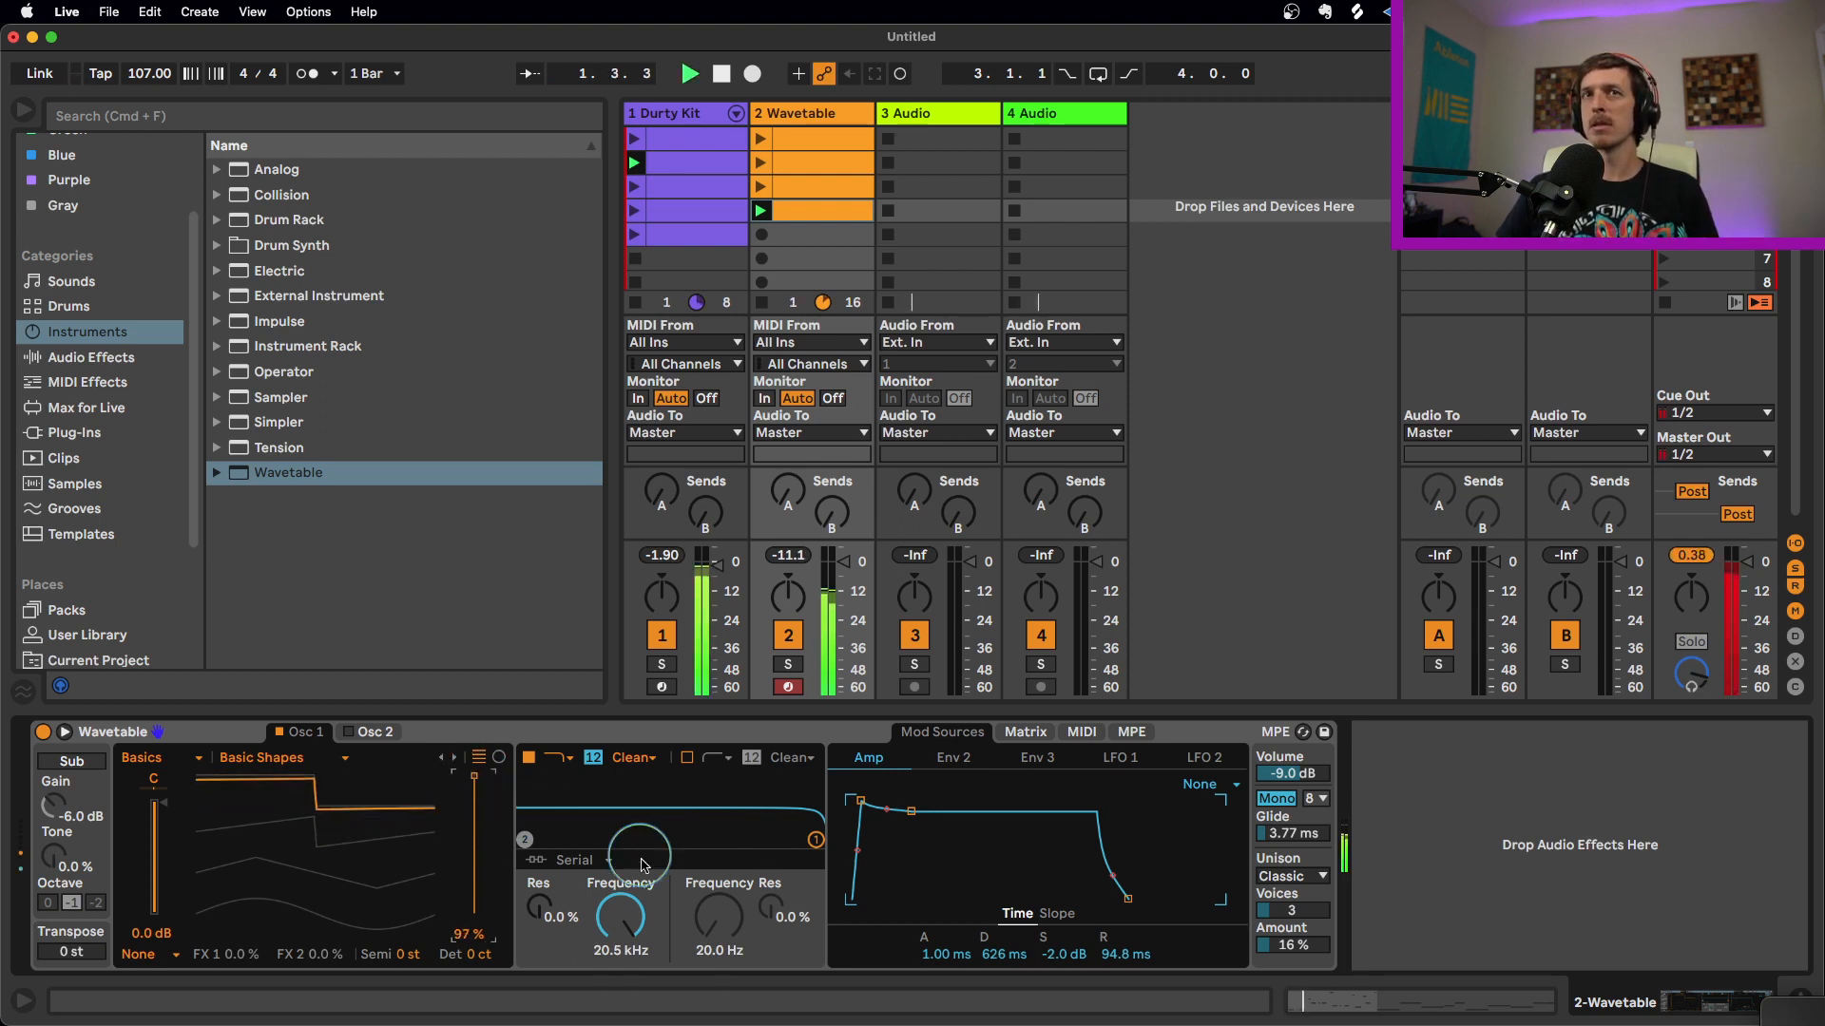
Lower Filter 1's frequency to 1.72 kHz, modulate it with Env 2 by 36, and play the result
left_click(1026, 732)
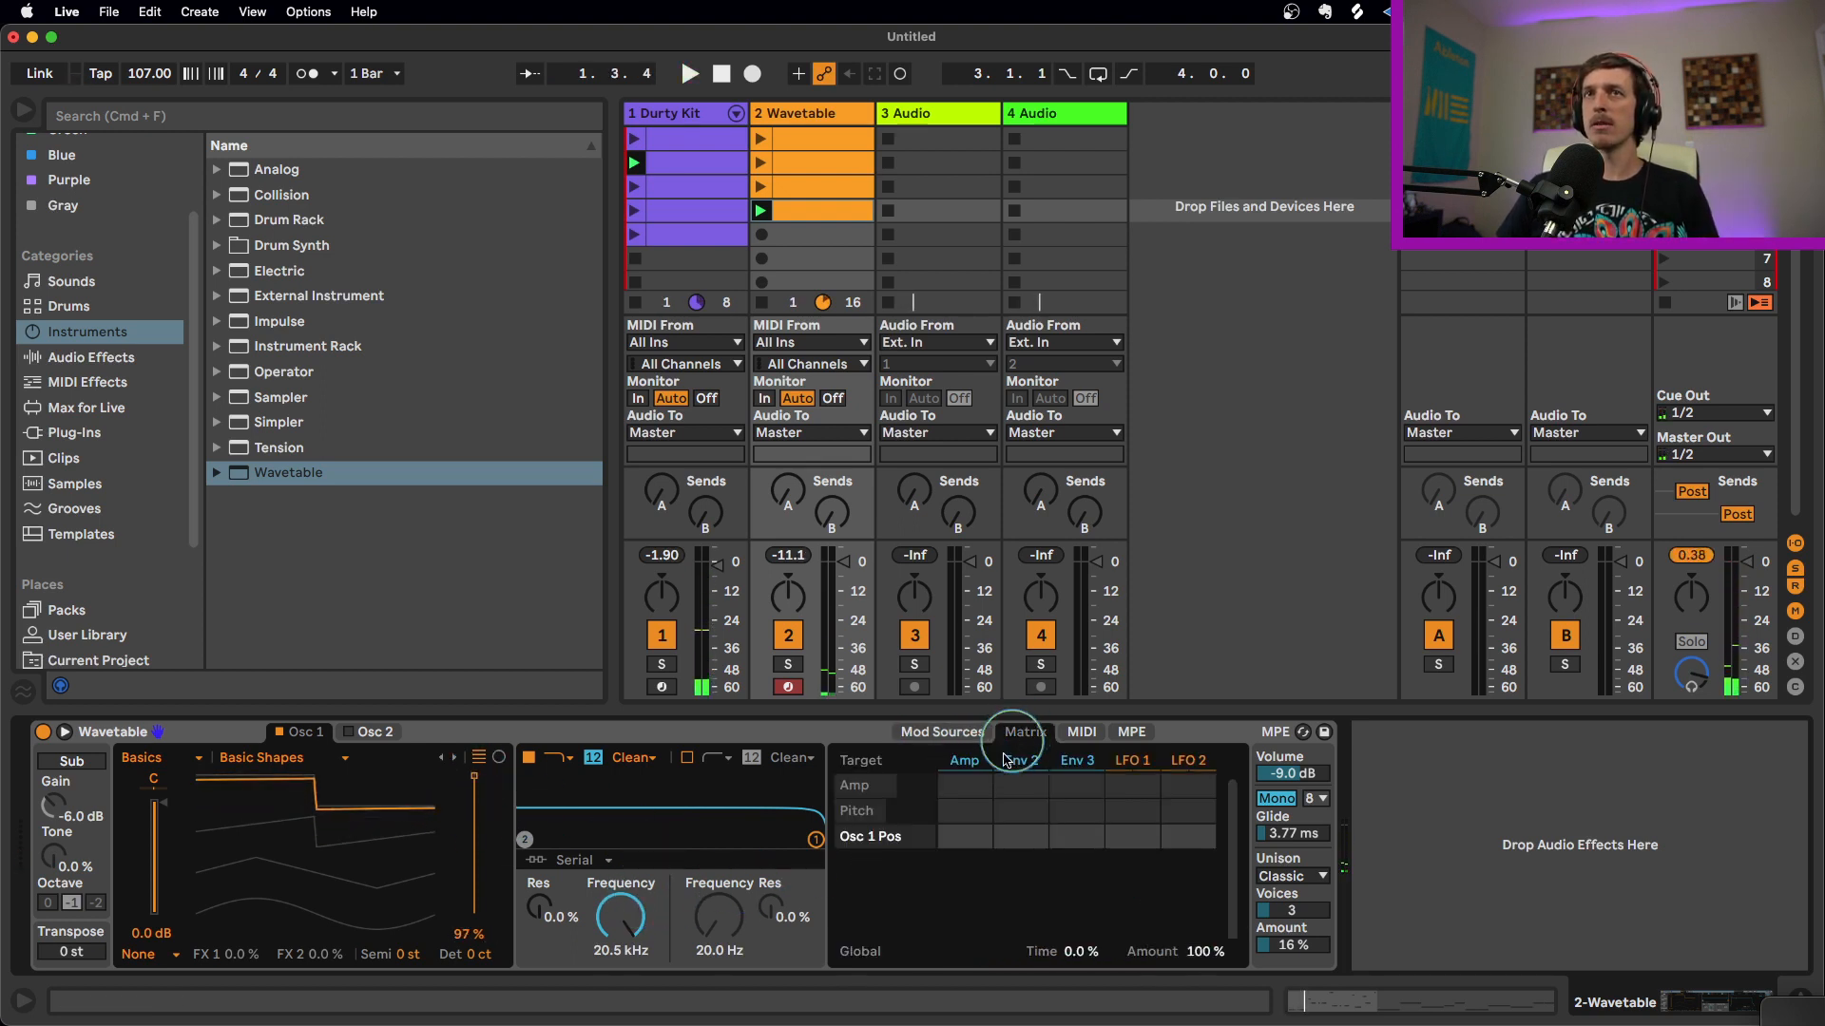
left_click_drag(620, 915, 620, 960)
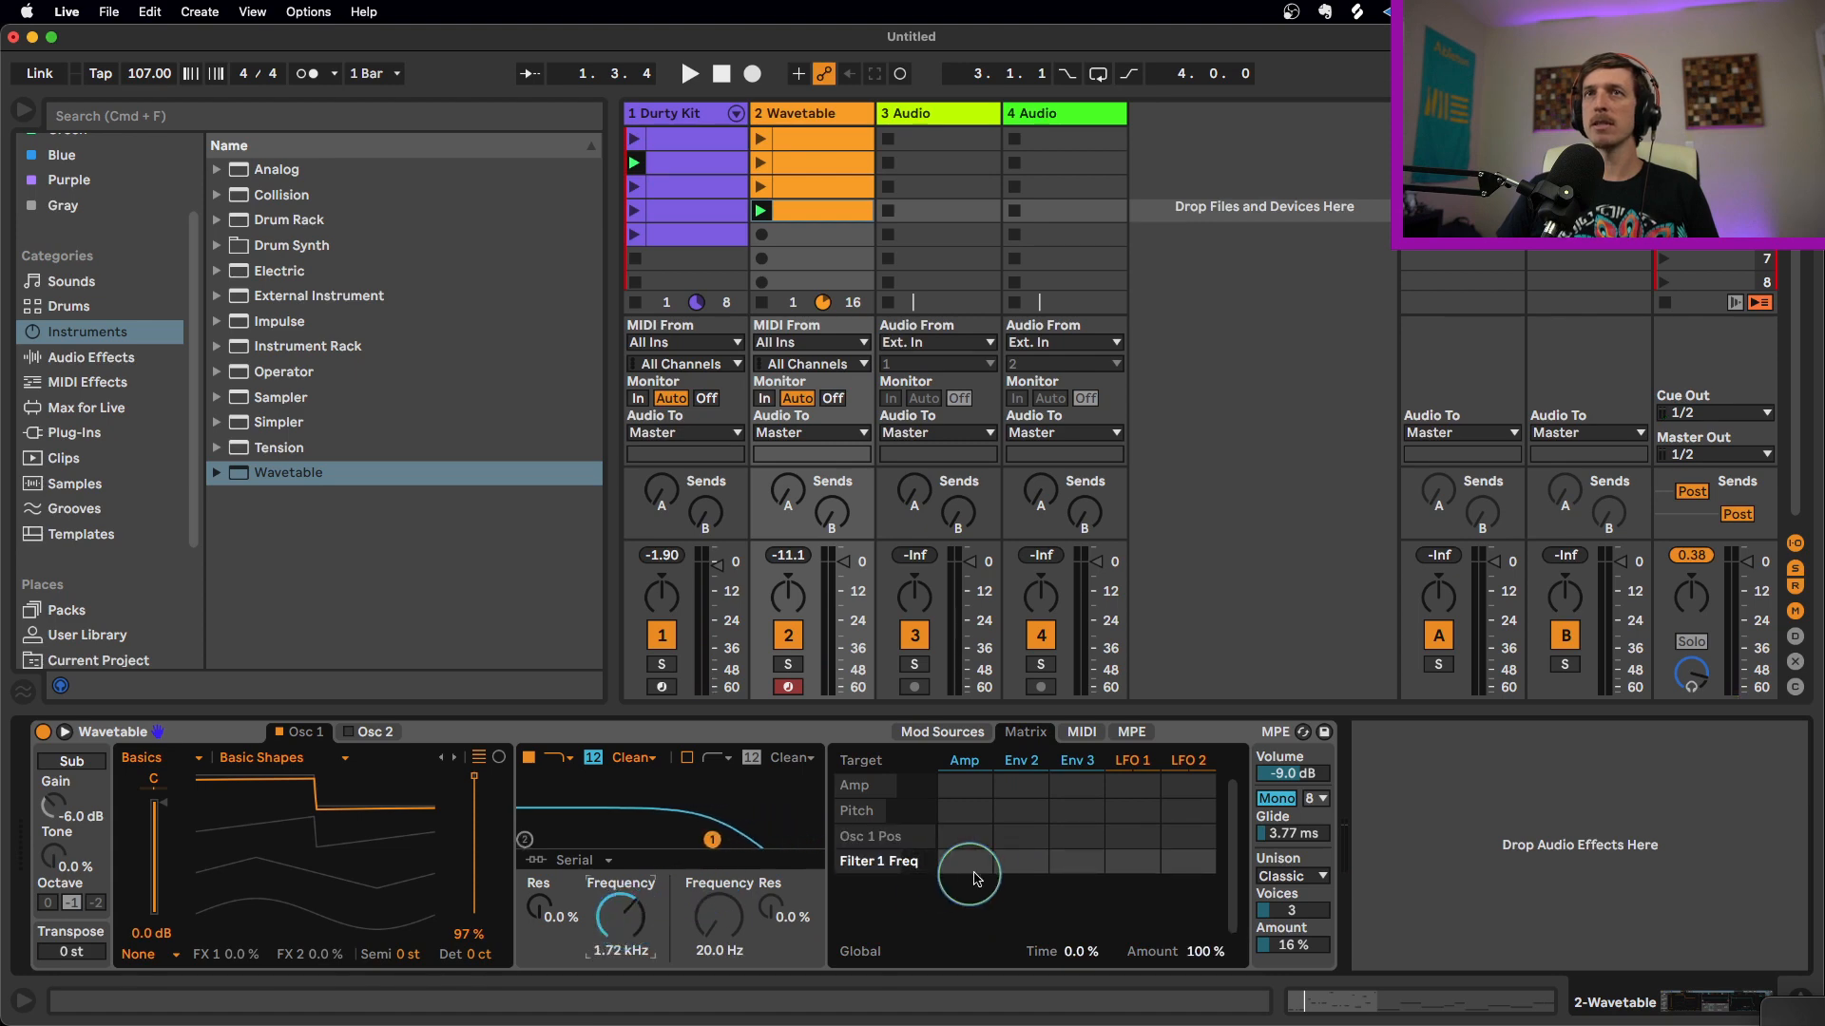
left_click(1013, 861)
key("space")
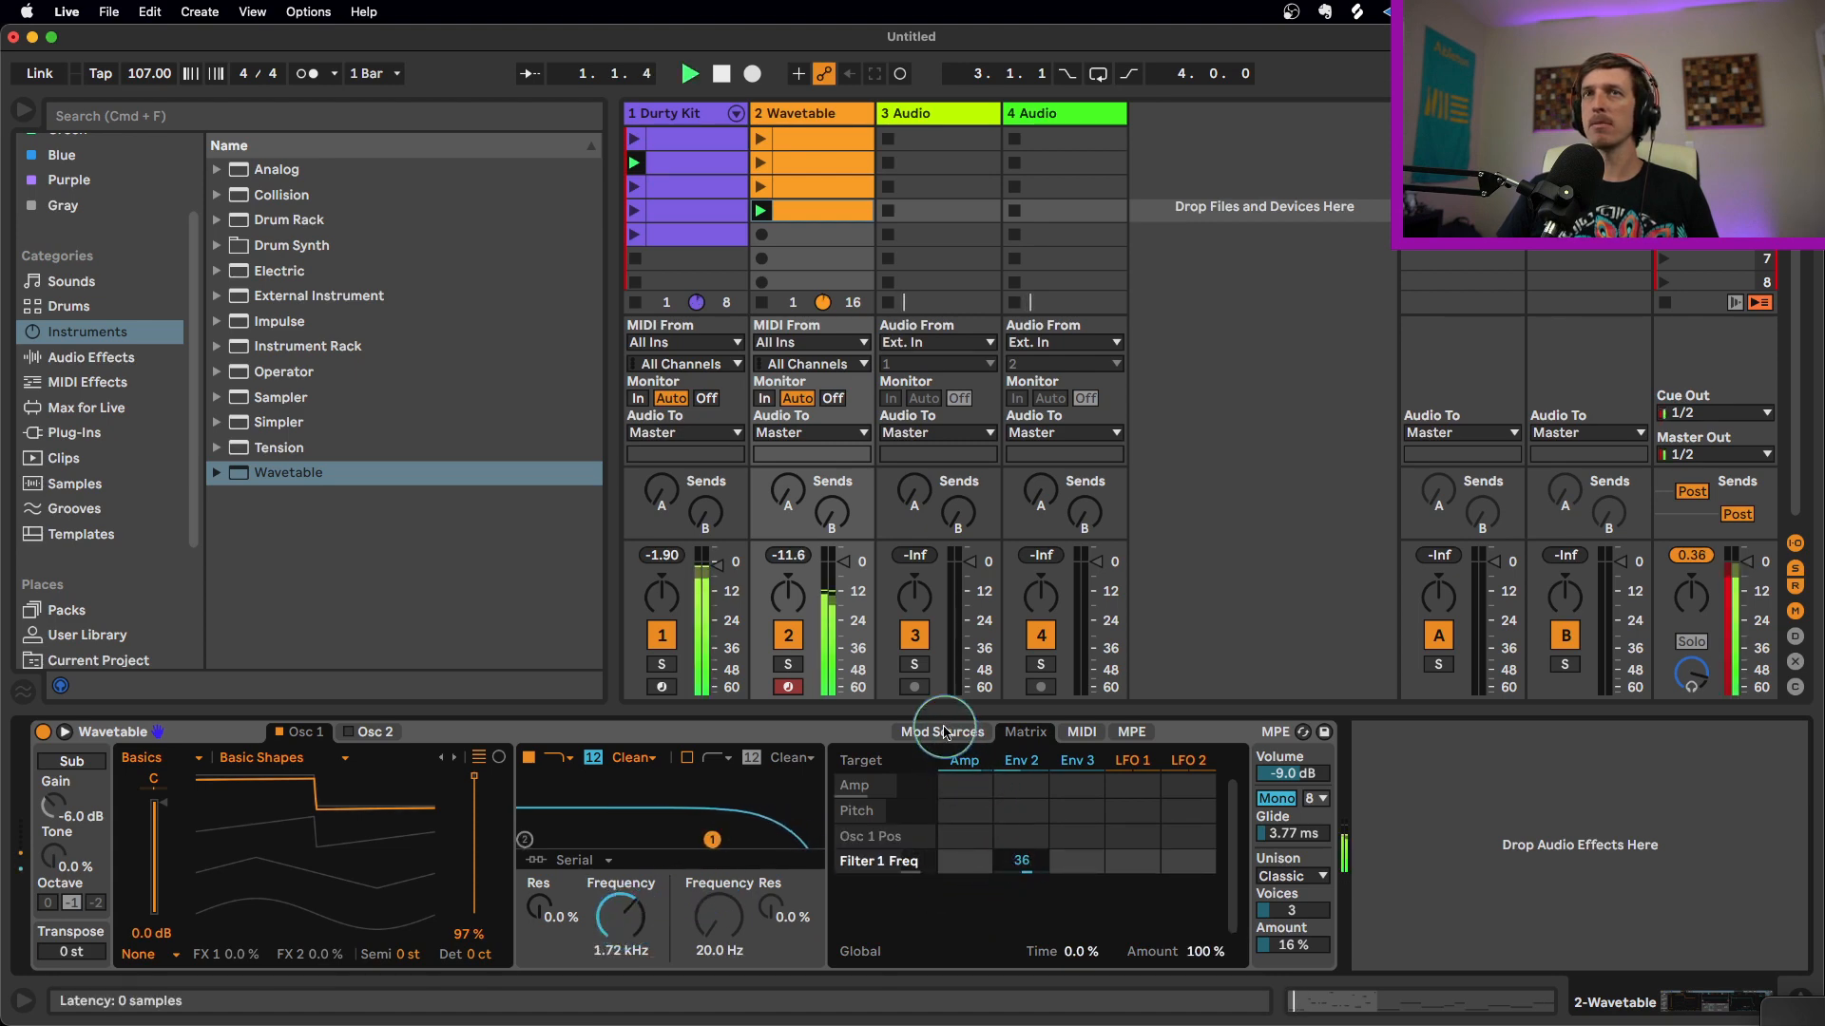
Set Filter 1 to 34% resonance and 486 Hz, and shape Env 2 with a 647 ms decay and 0% sustain during playback
left_click_drag(618, 920, 541, 867)
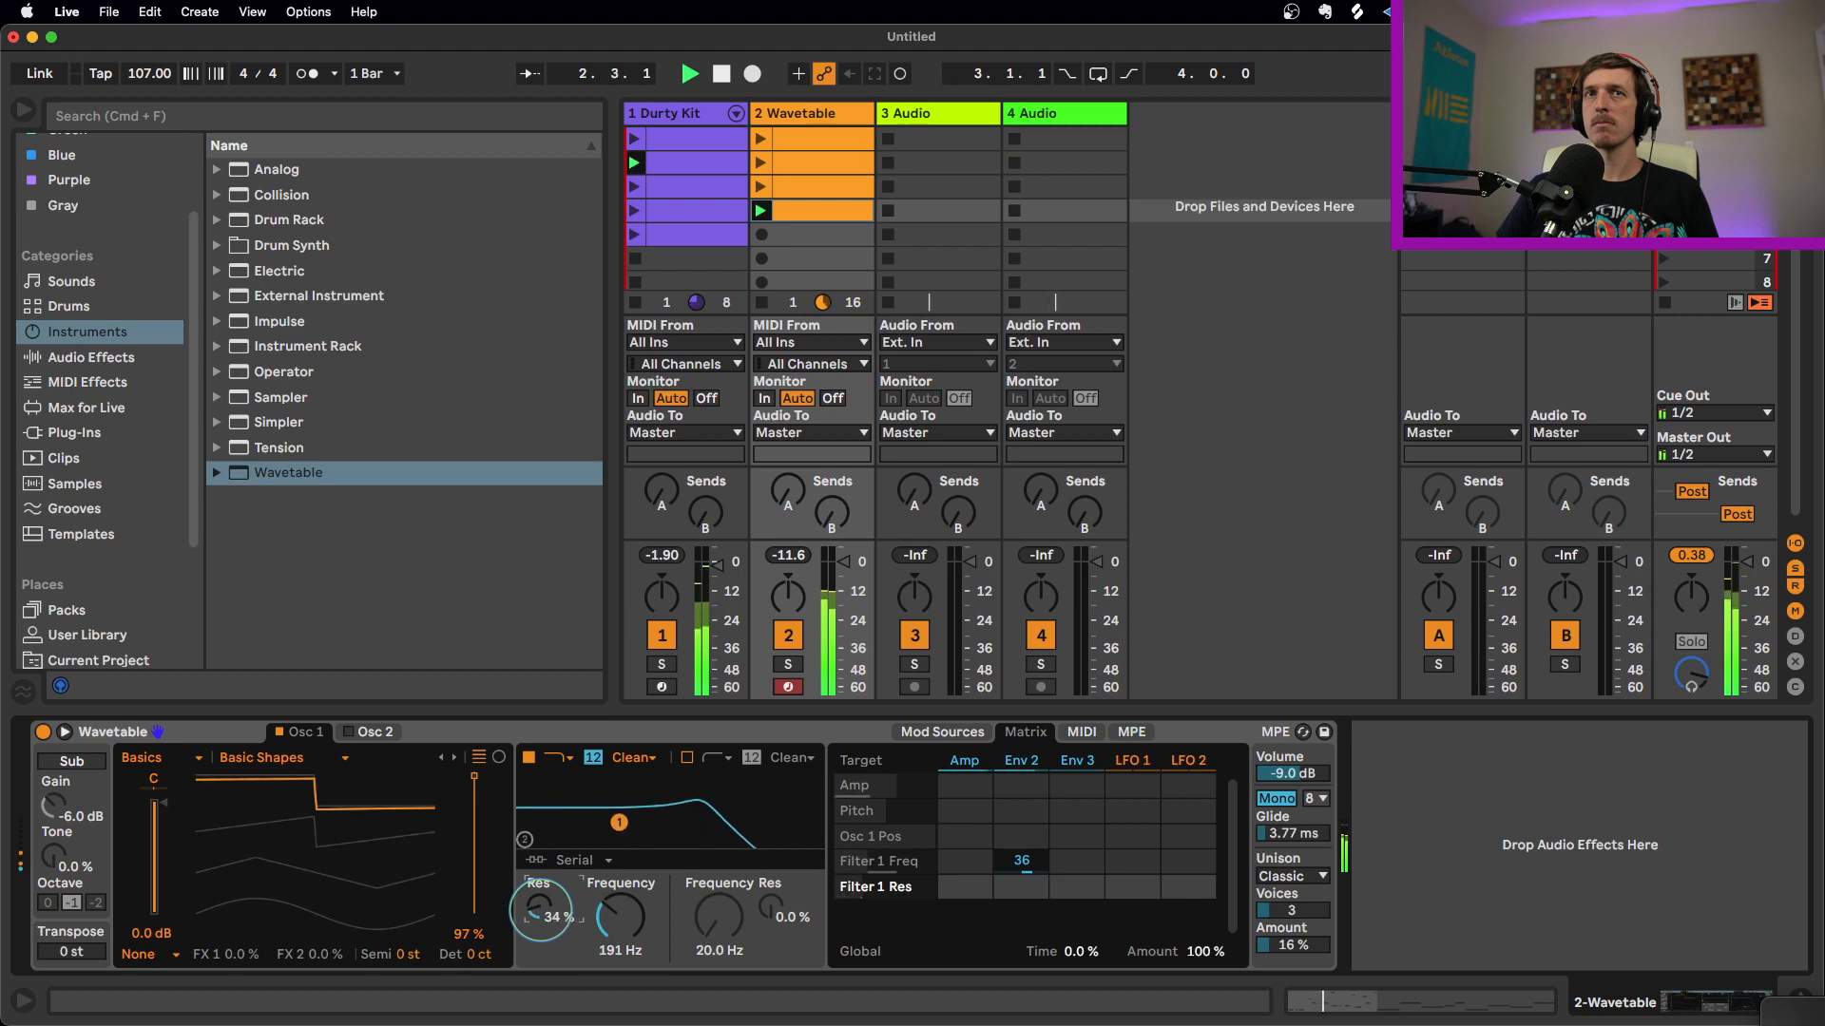
left_click(941, 732)
left_click_drag(919, 870, 912, 899)
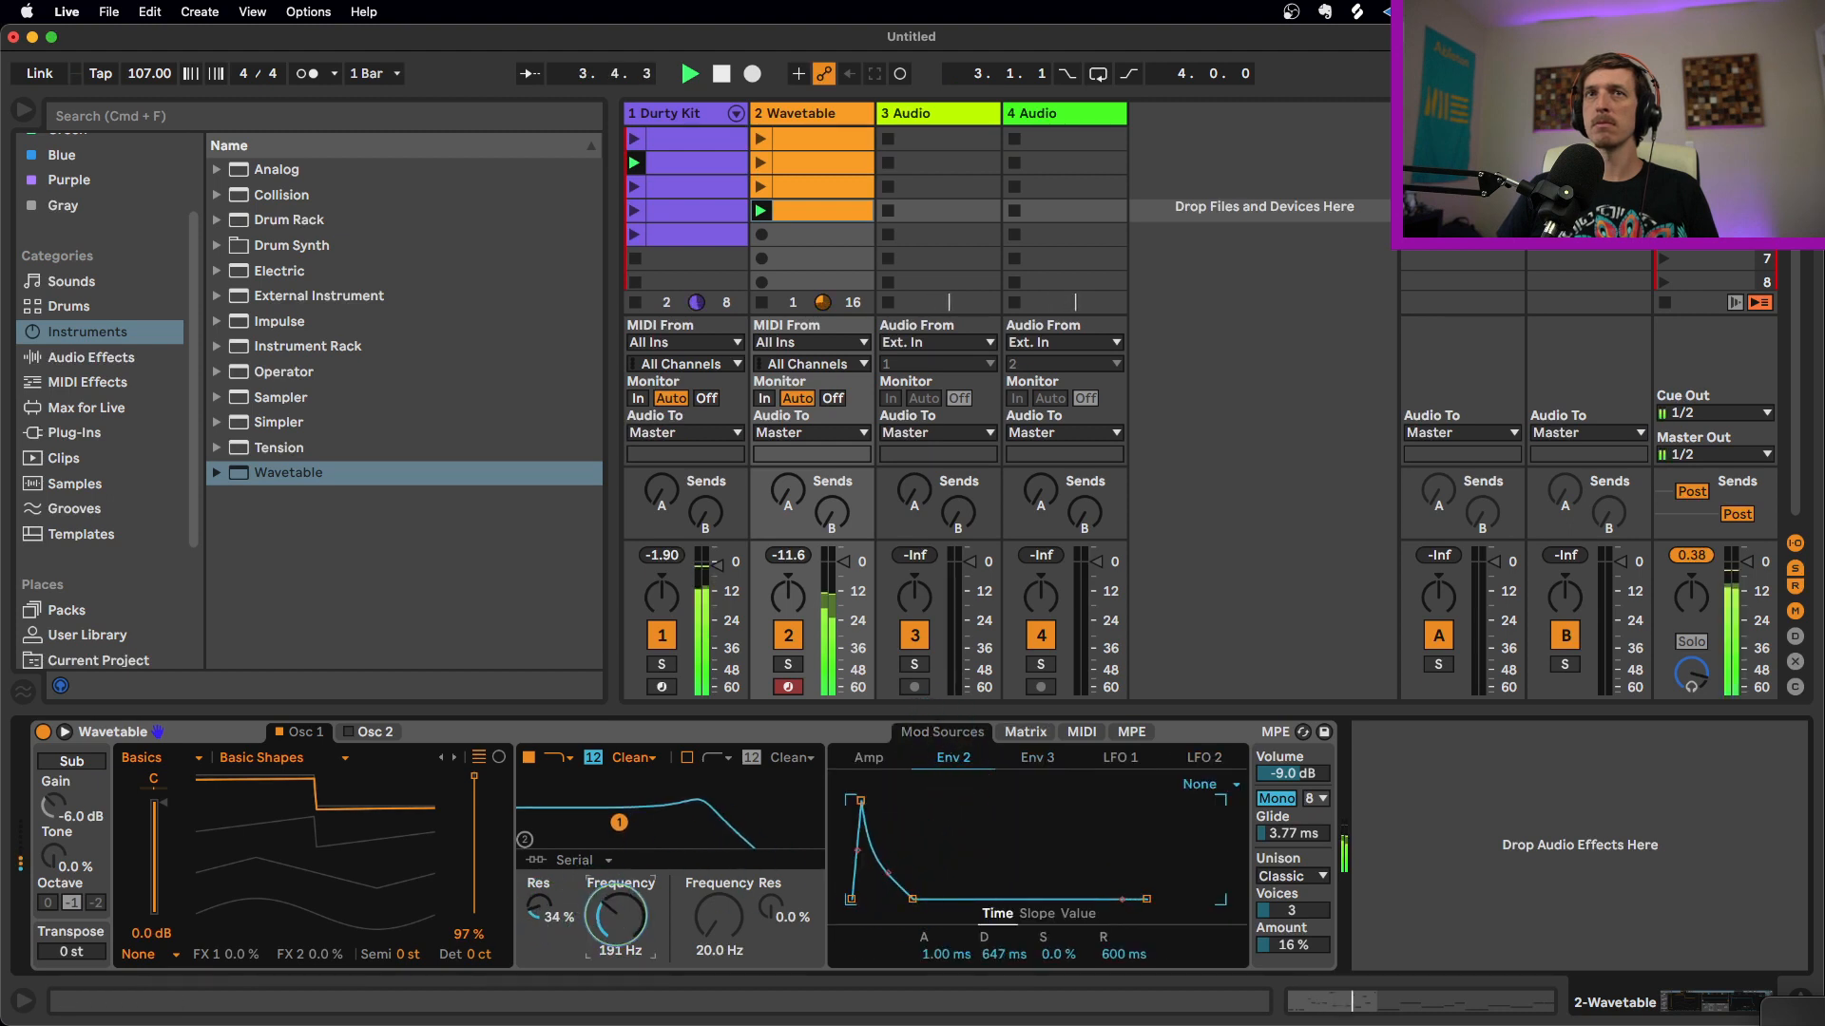
left_click_drag(618, 920, 618, 905)
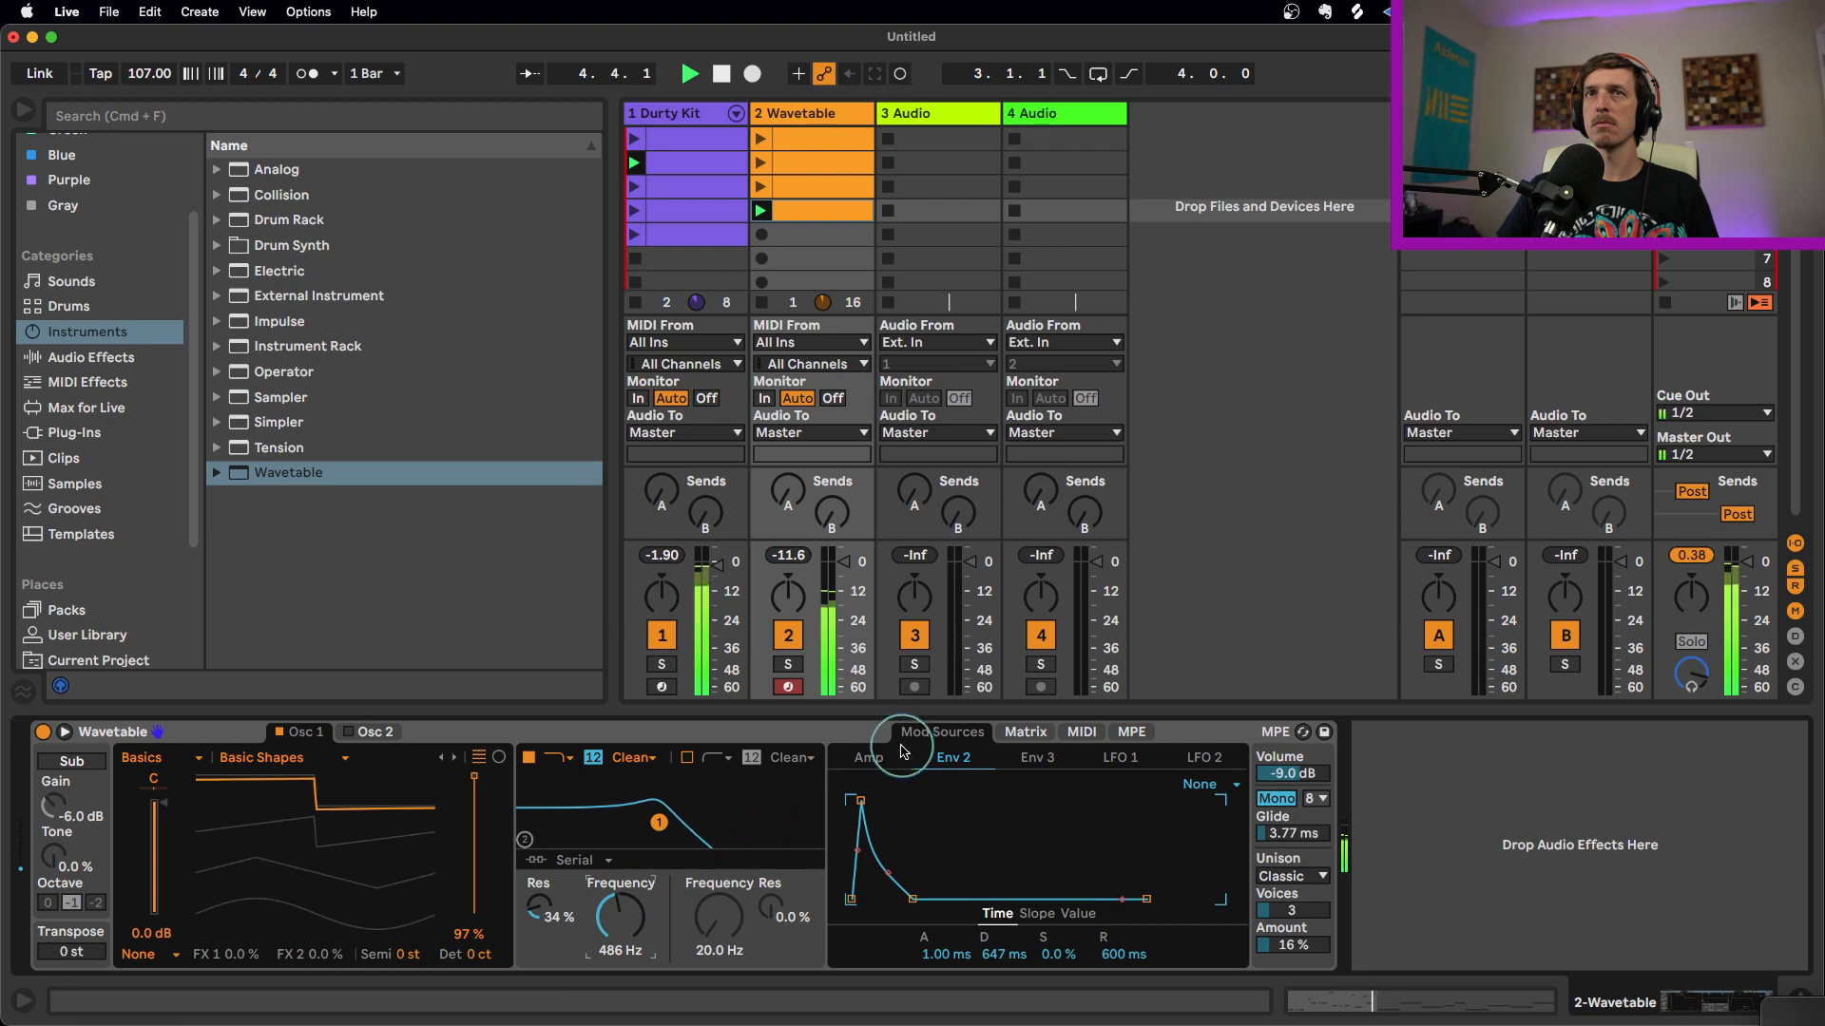
key("space")
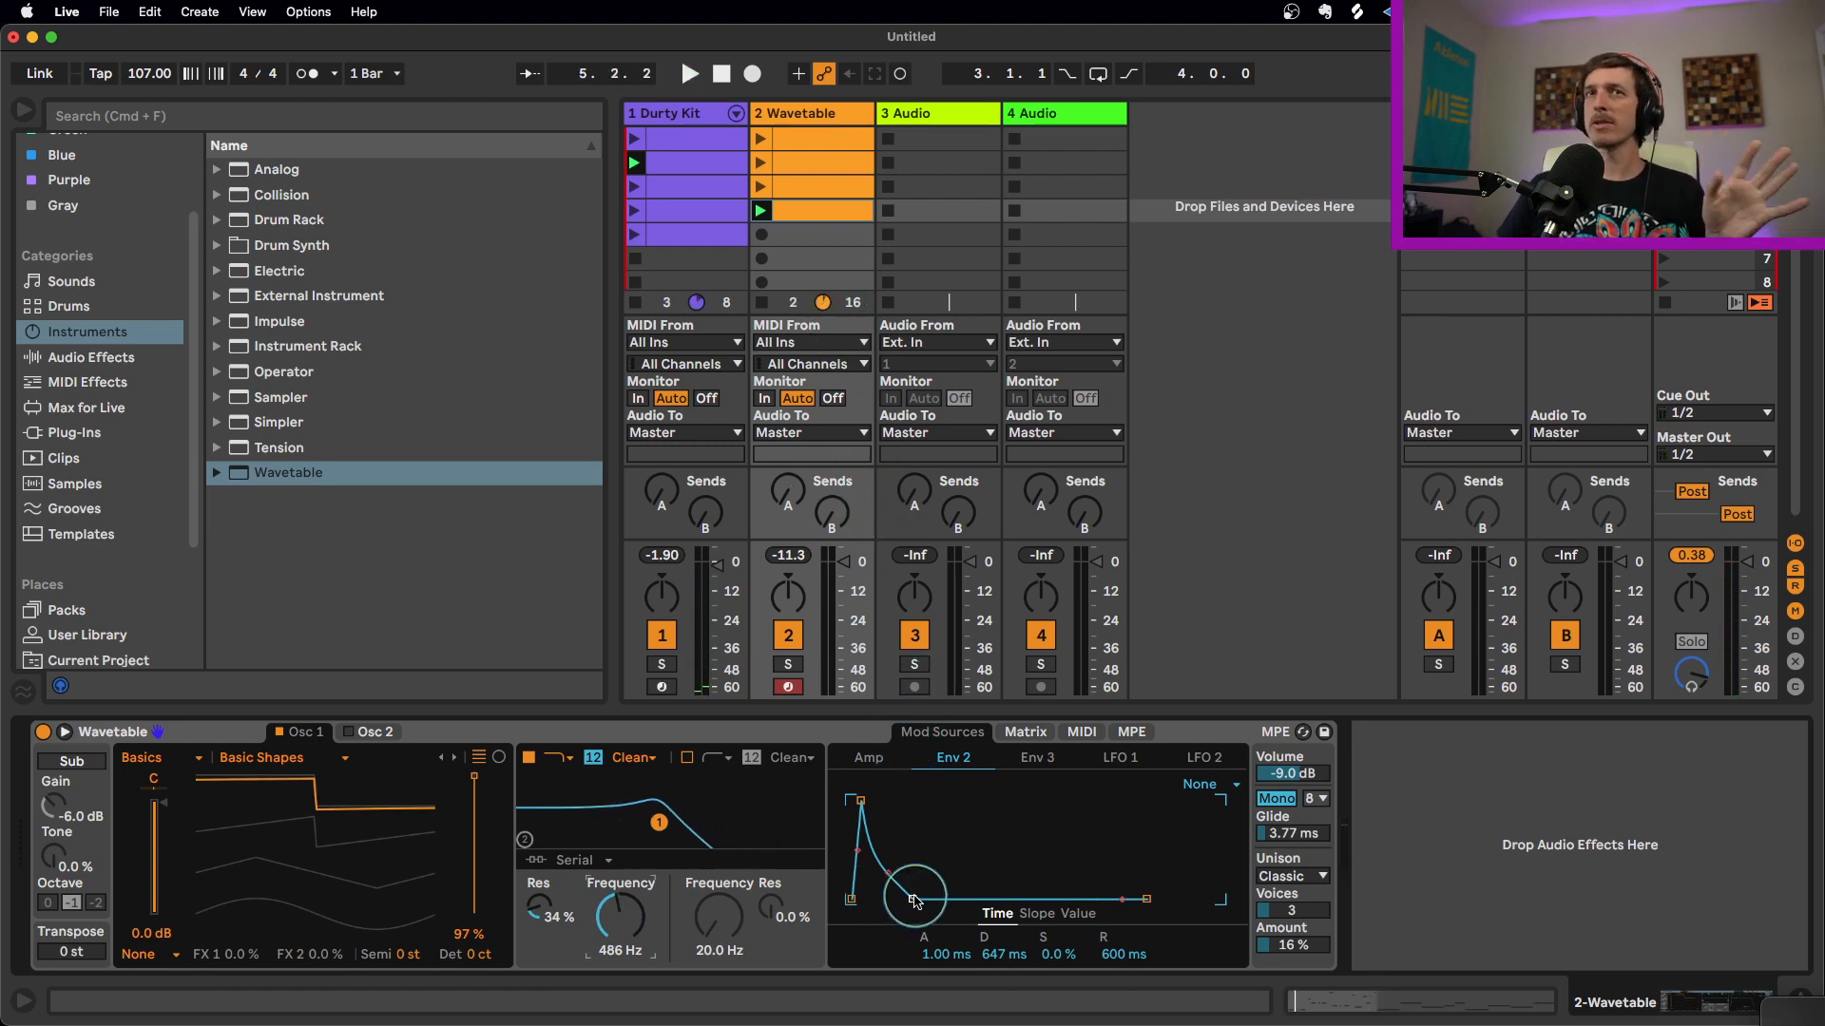
Reopen Filter 1's frequency to 20.5 kHz, set Osc 1's wavetable position to 69%, and select the Wavetable track
left_click_drag(619, 917, 620, 827)
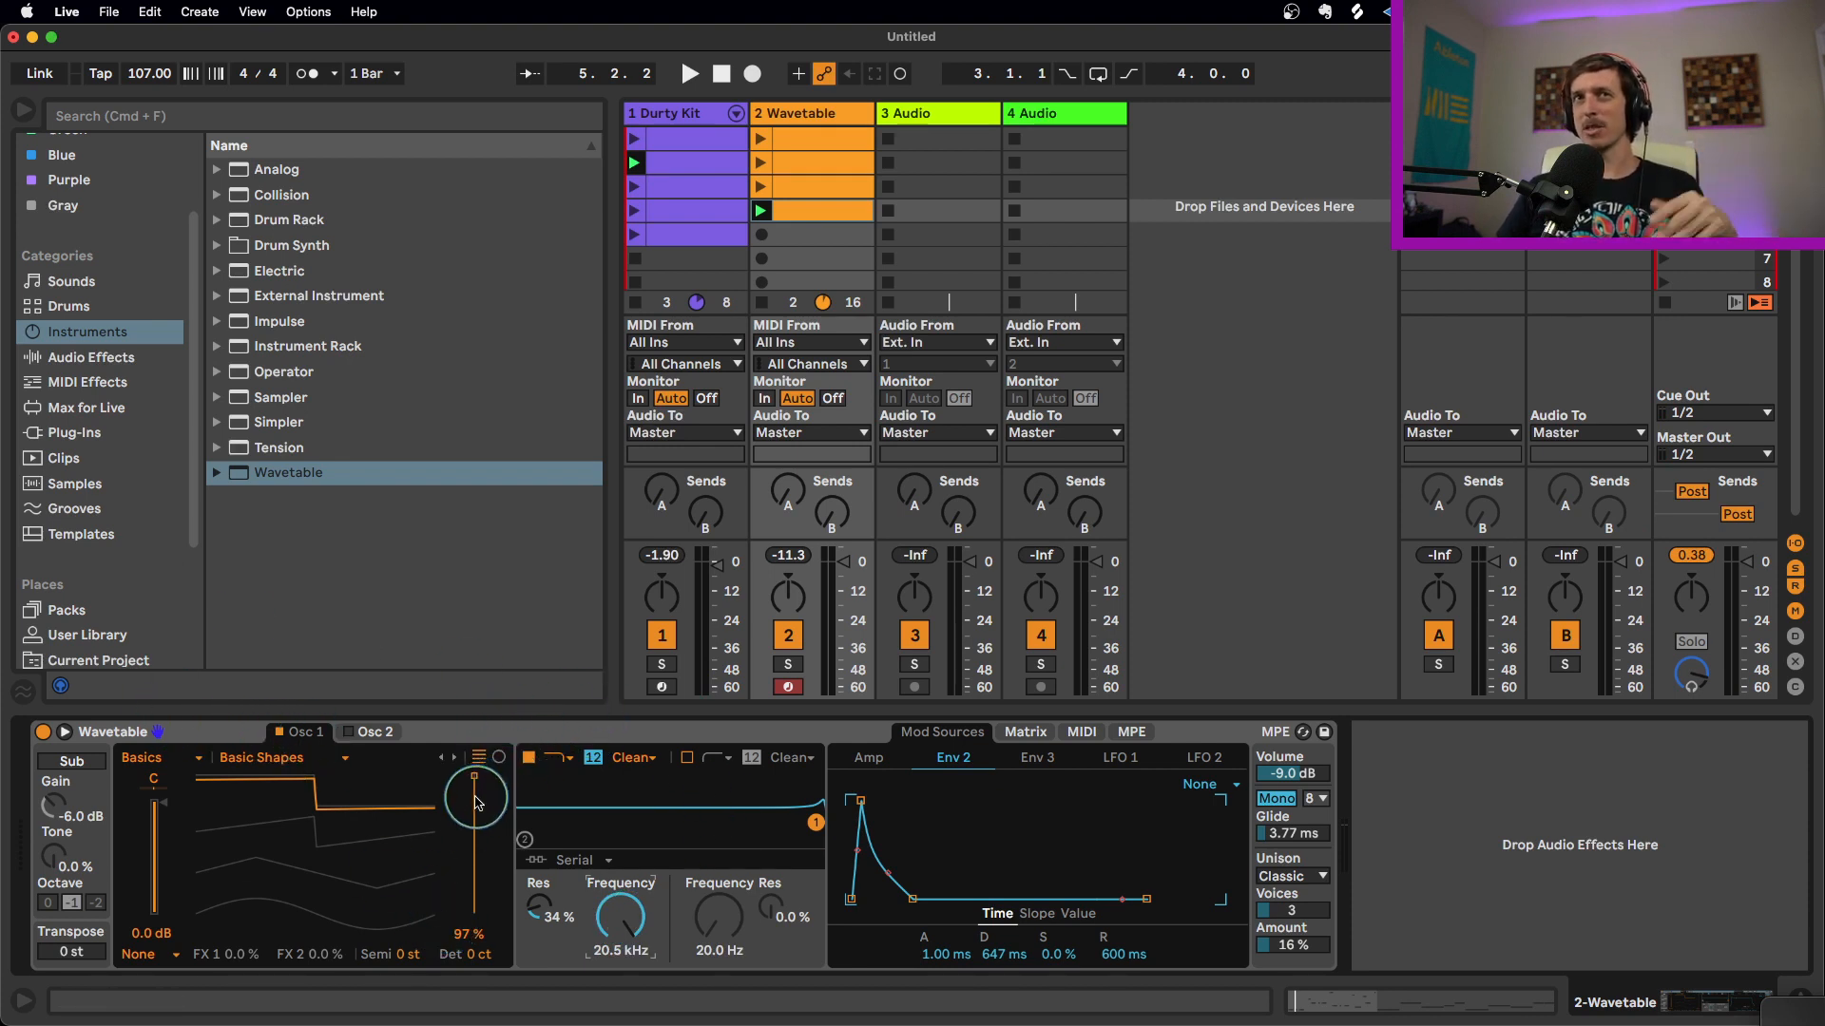
left_click_drag(478, 803, 478, 842)
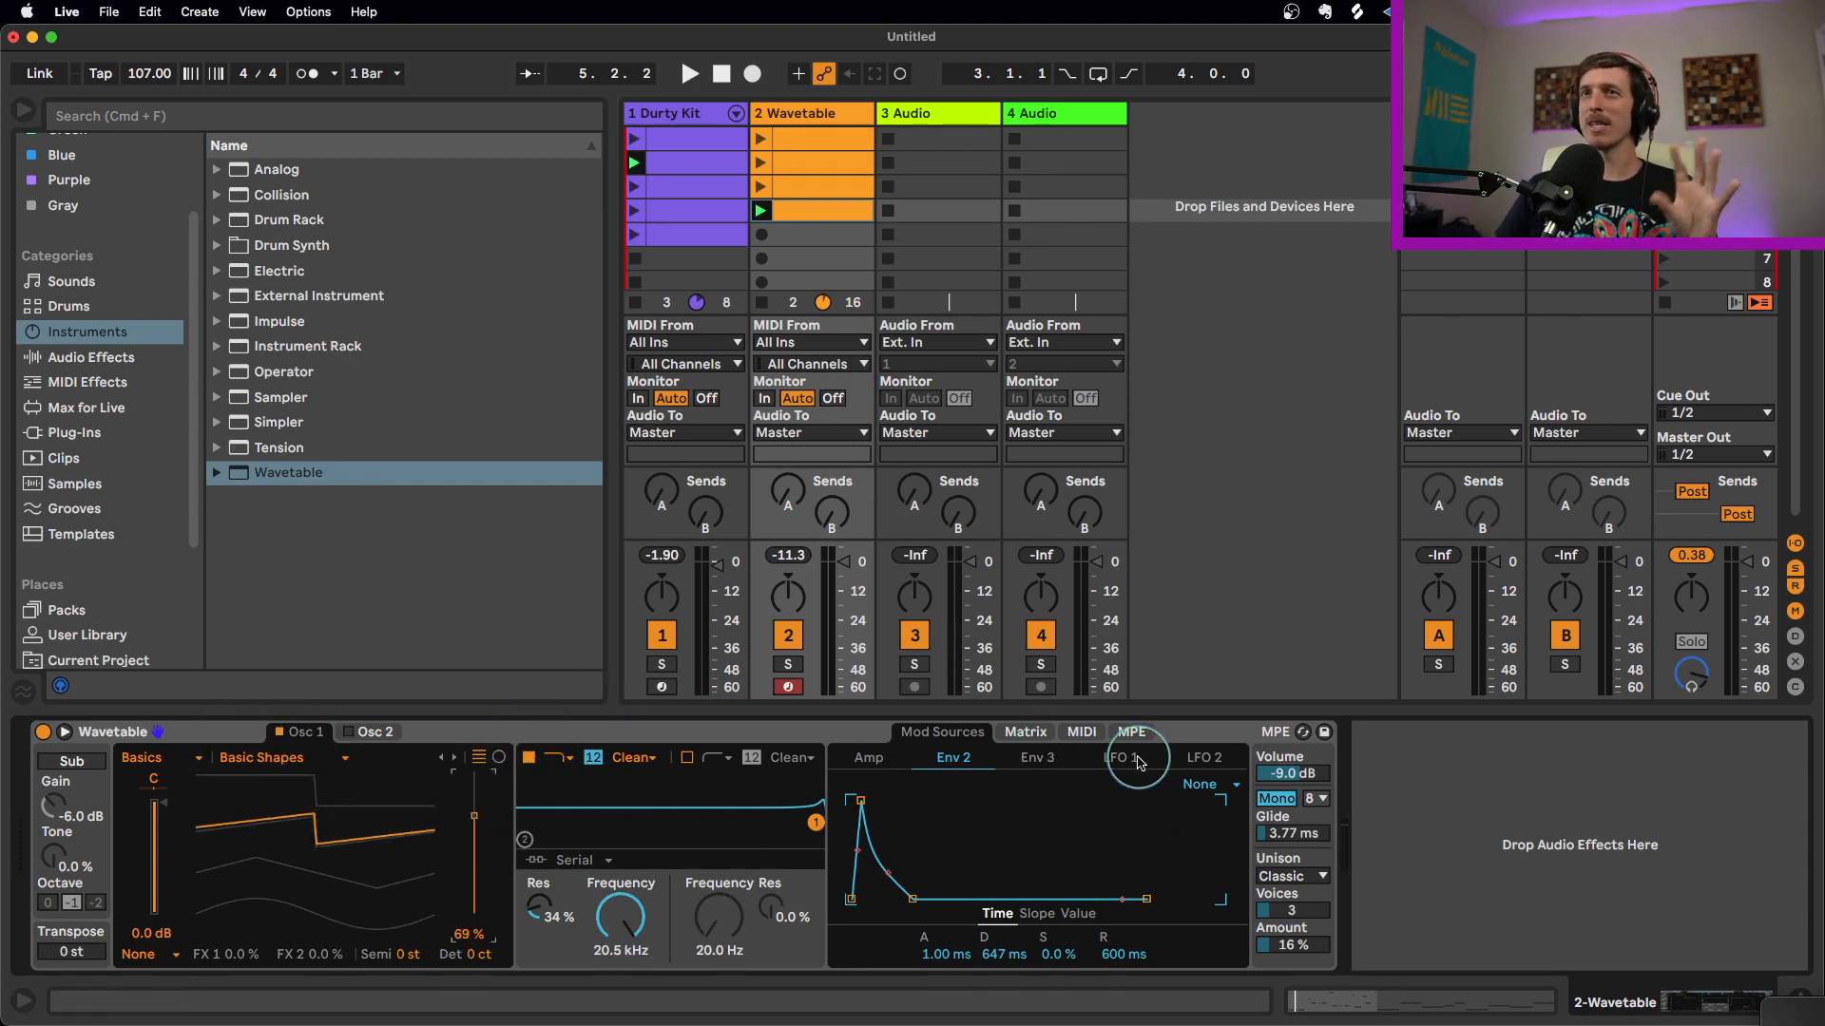
left_click(814, 125)
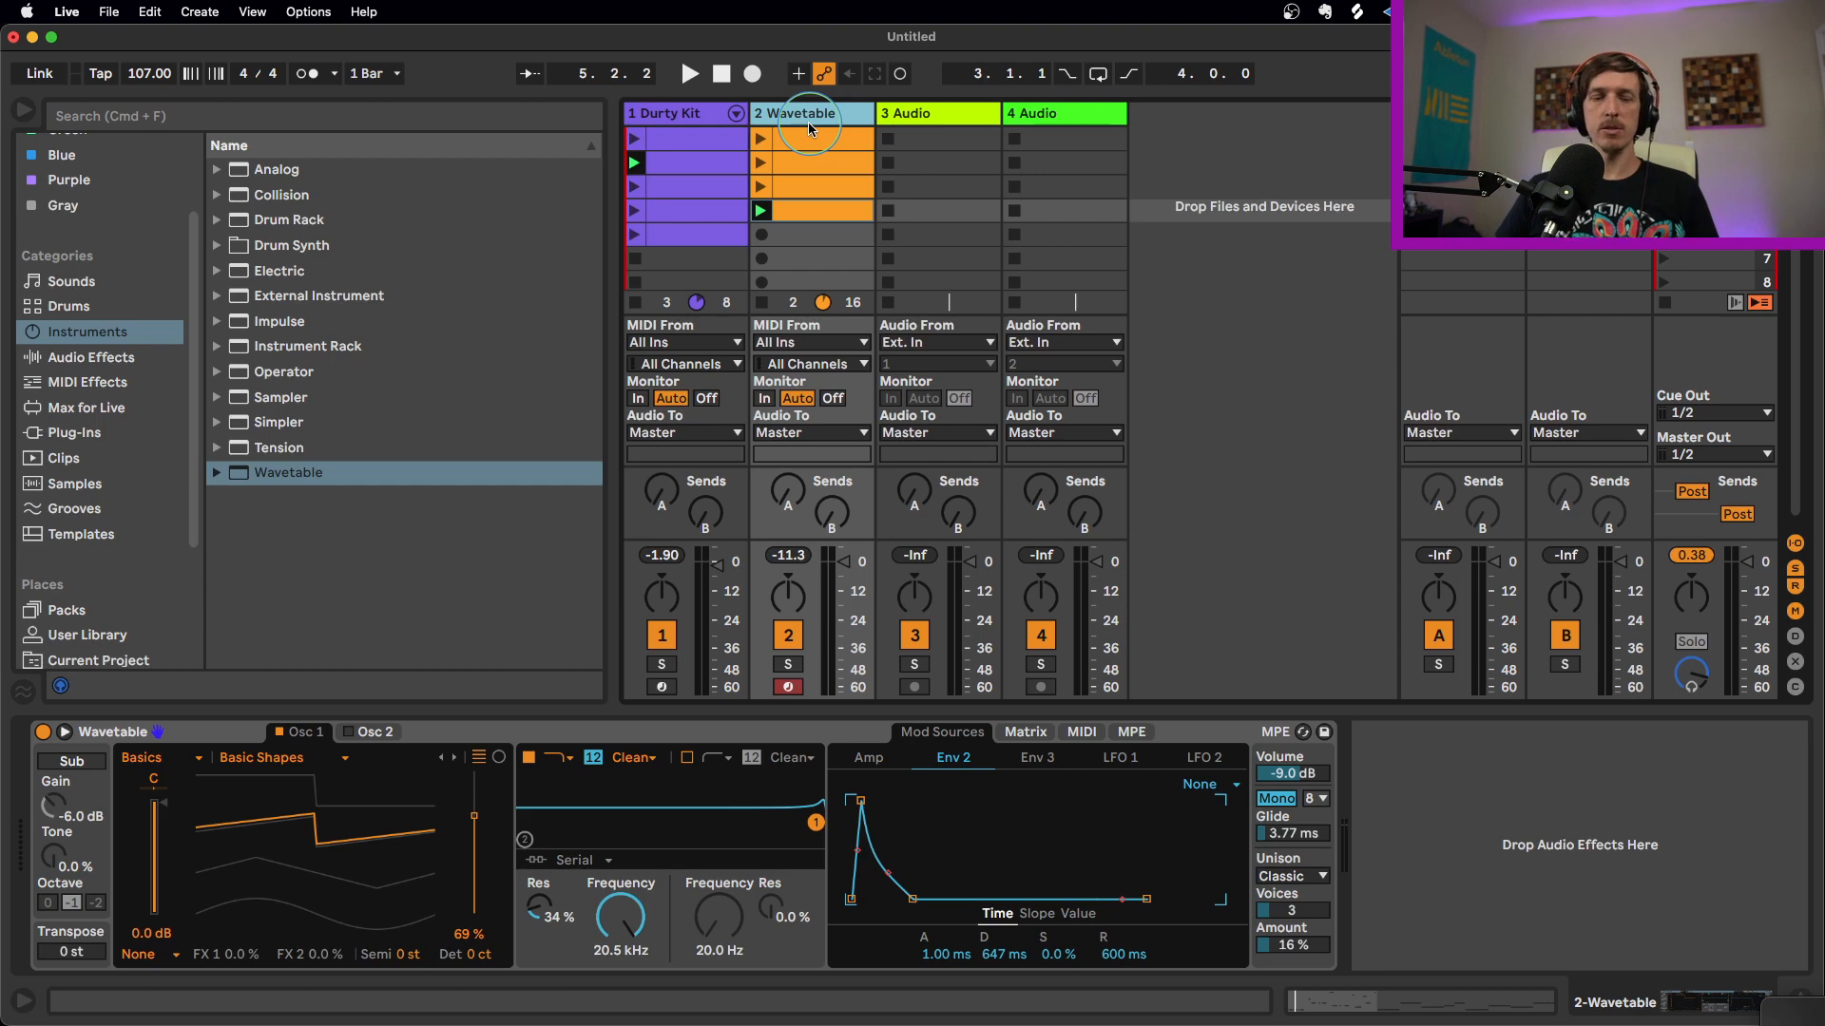
Add a MIDI track after the Wavetable track, remove its default Z Mix Rack, and load Grand Piano.adg from the Yellow collection onto it
key("super+shift+t")
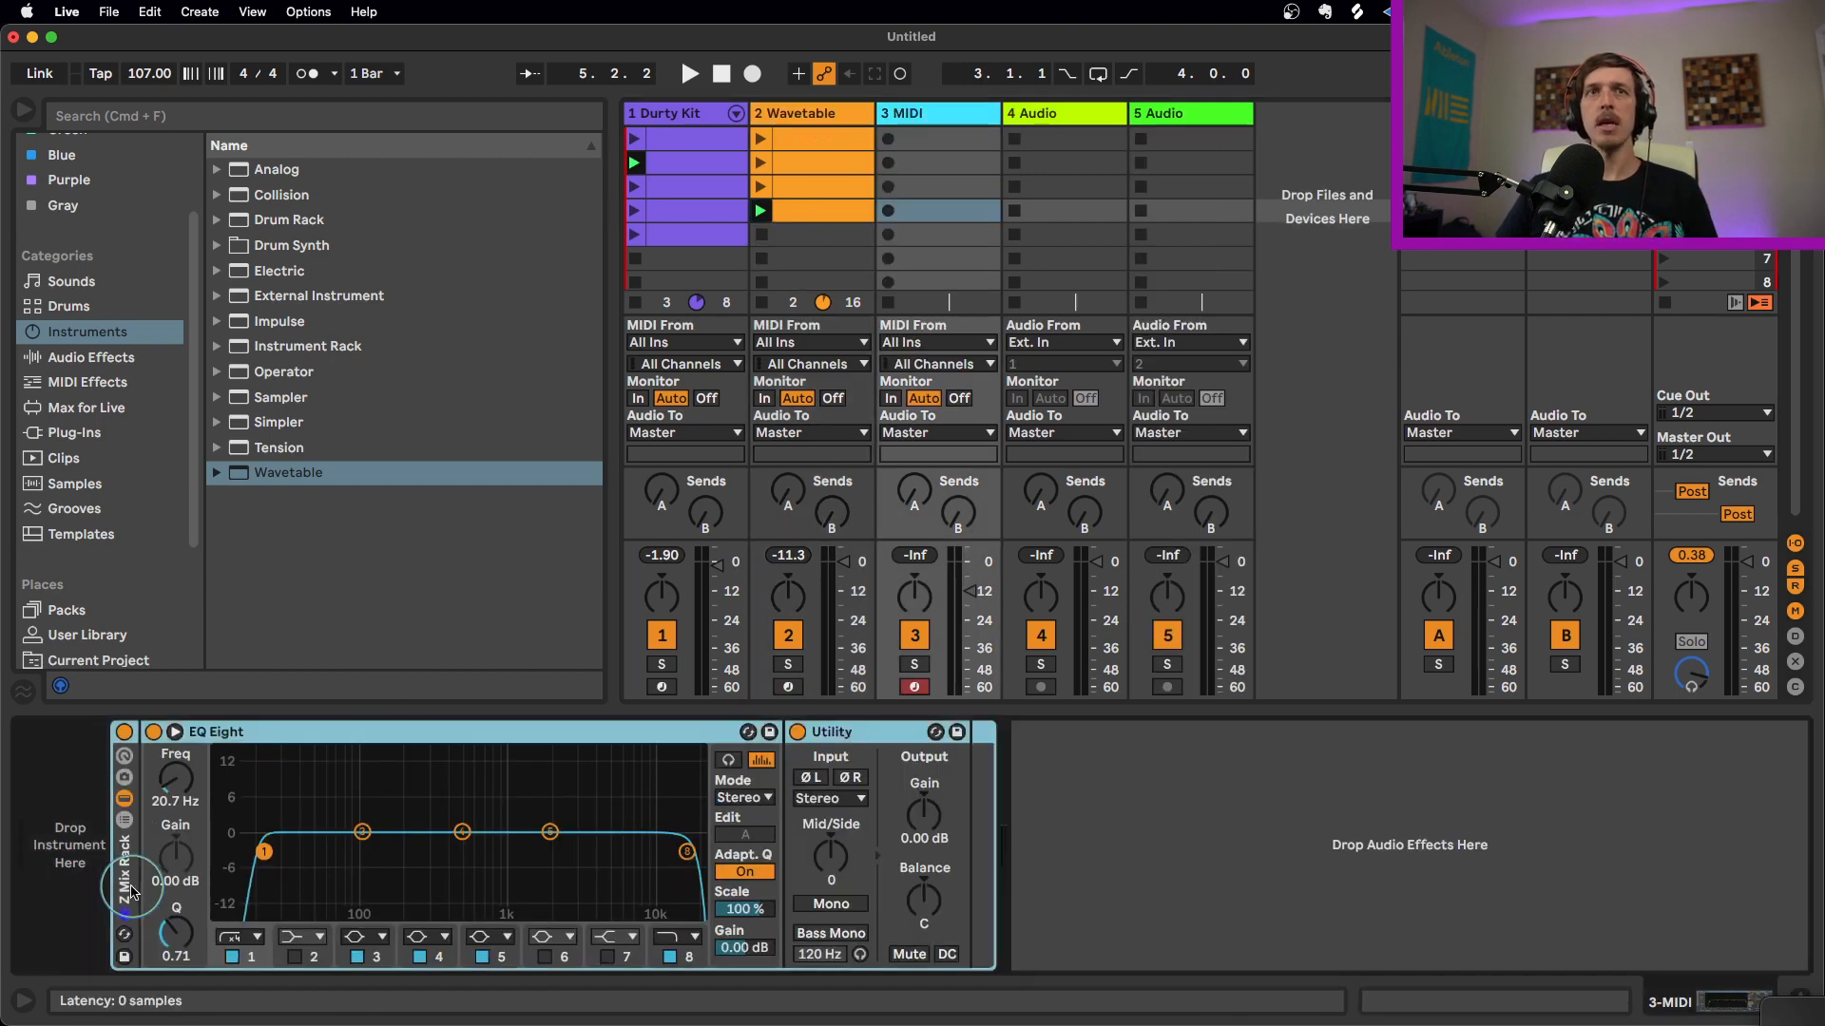
key("Delete")
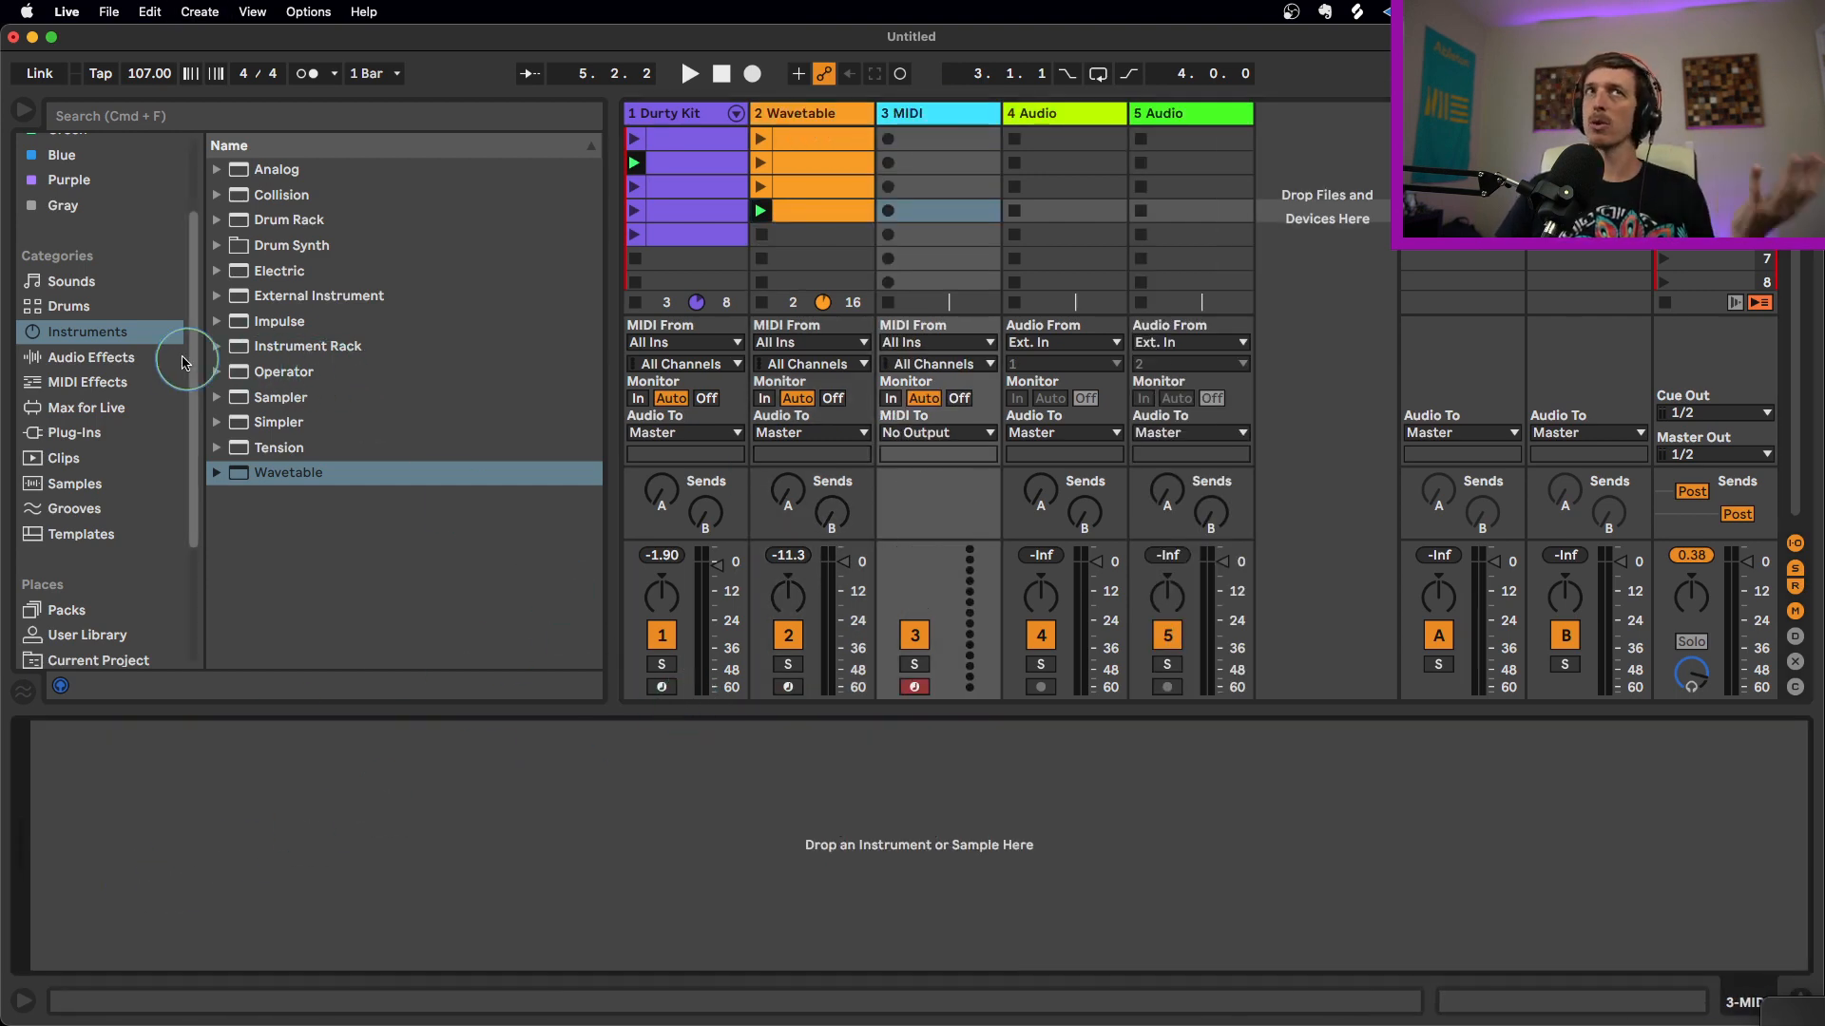
scroll(123, 375, "up", 3)
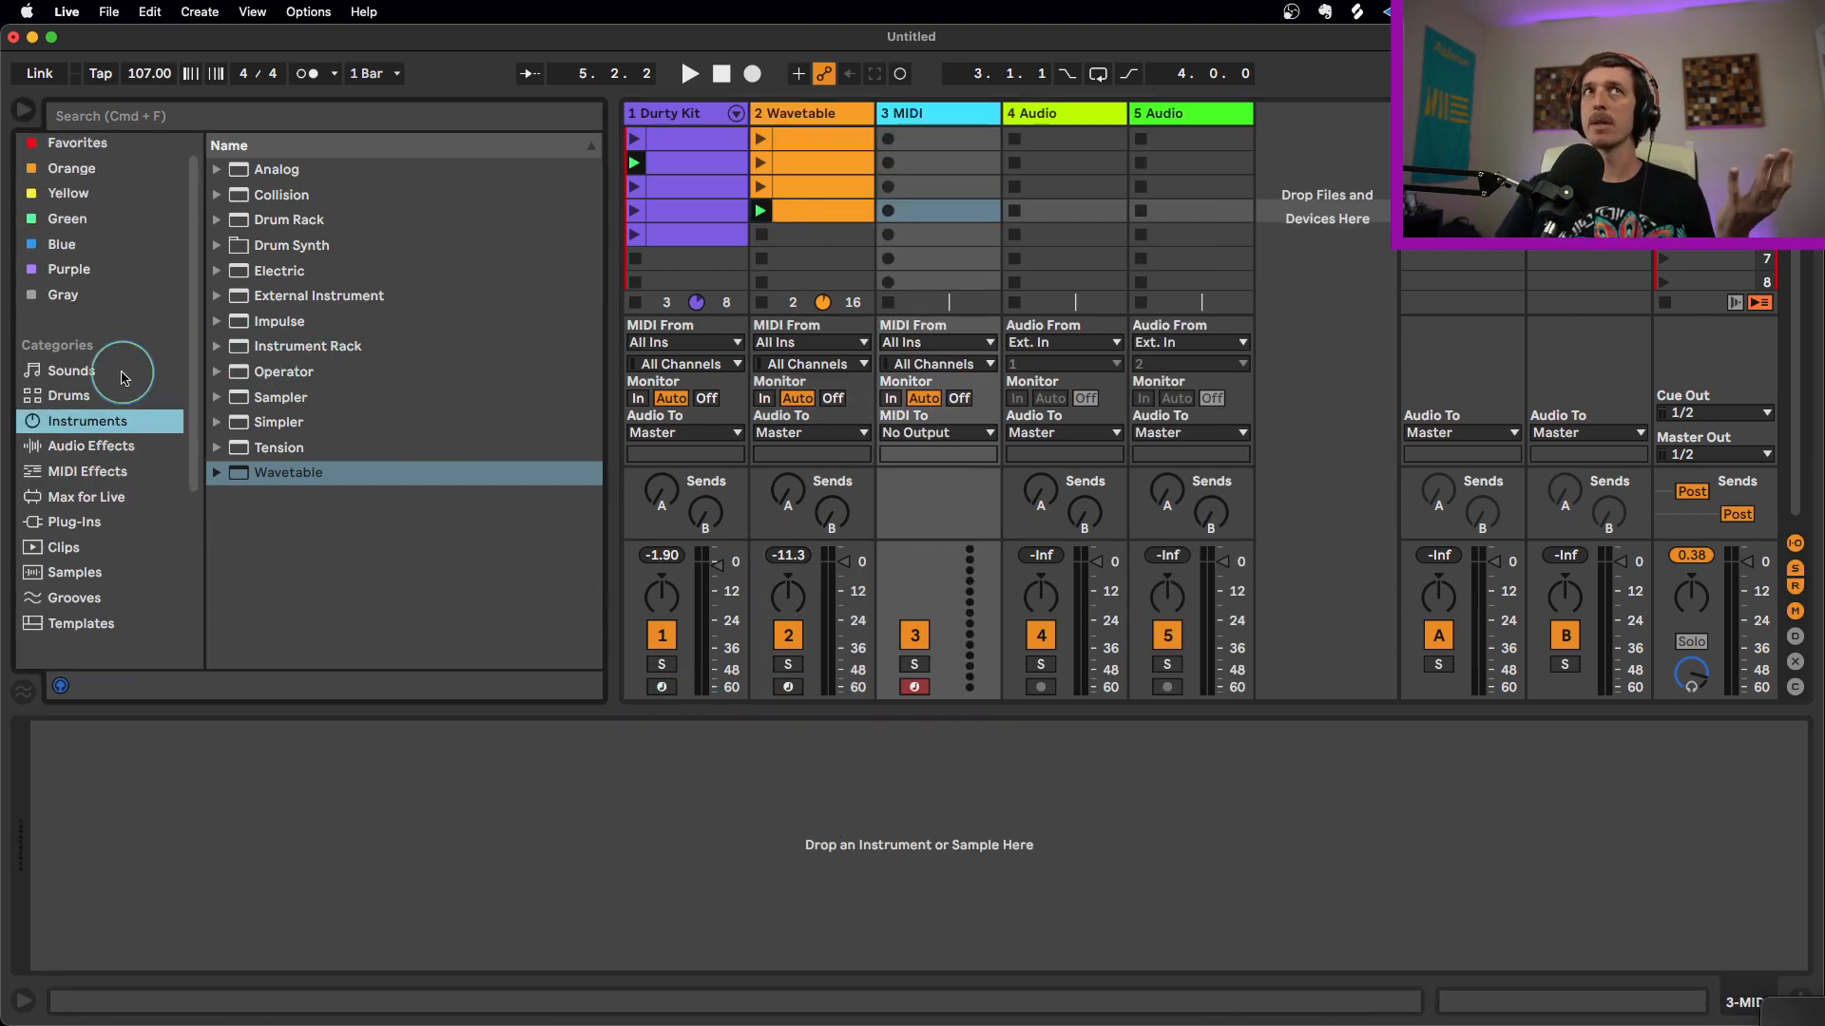
left_click(70, 203)
left_click(271, 177)
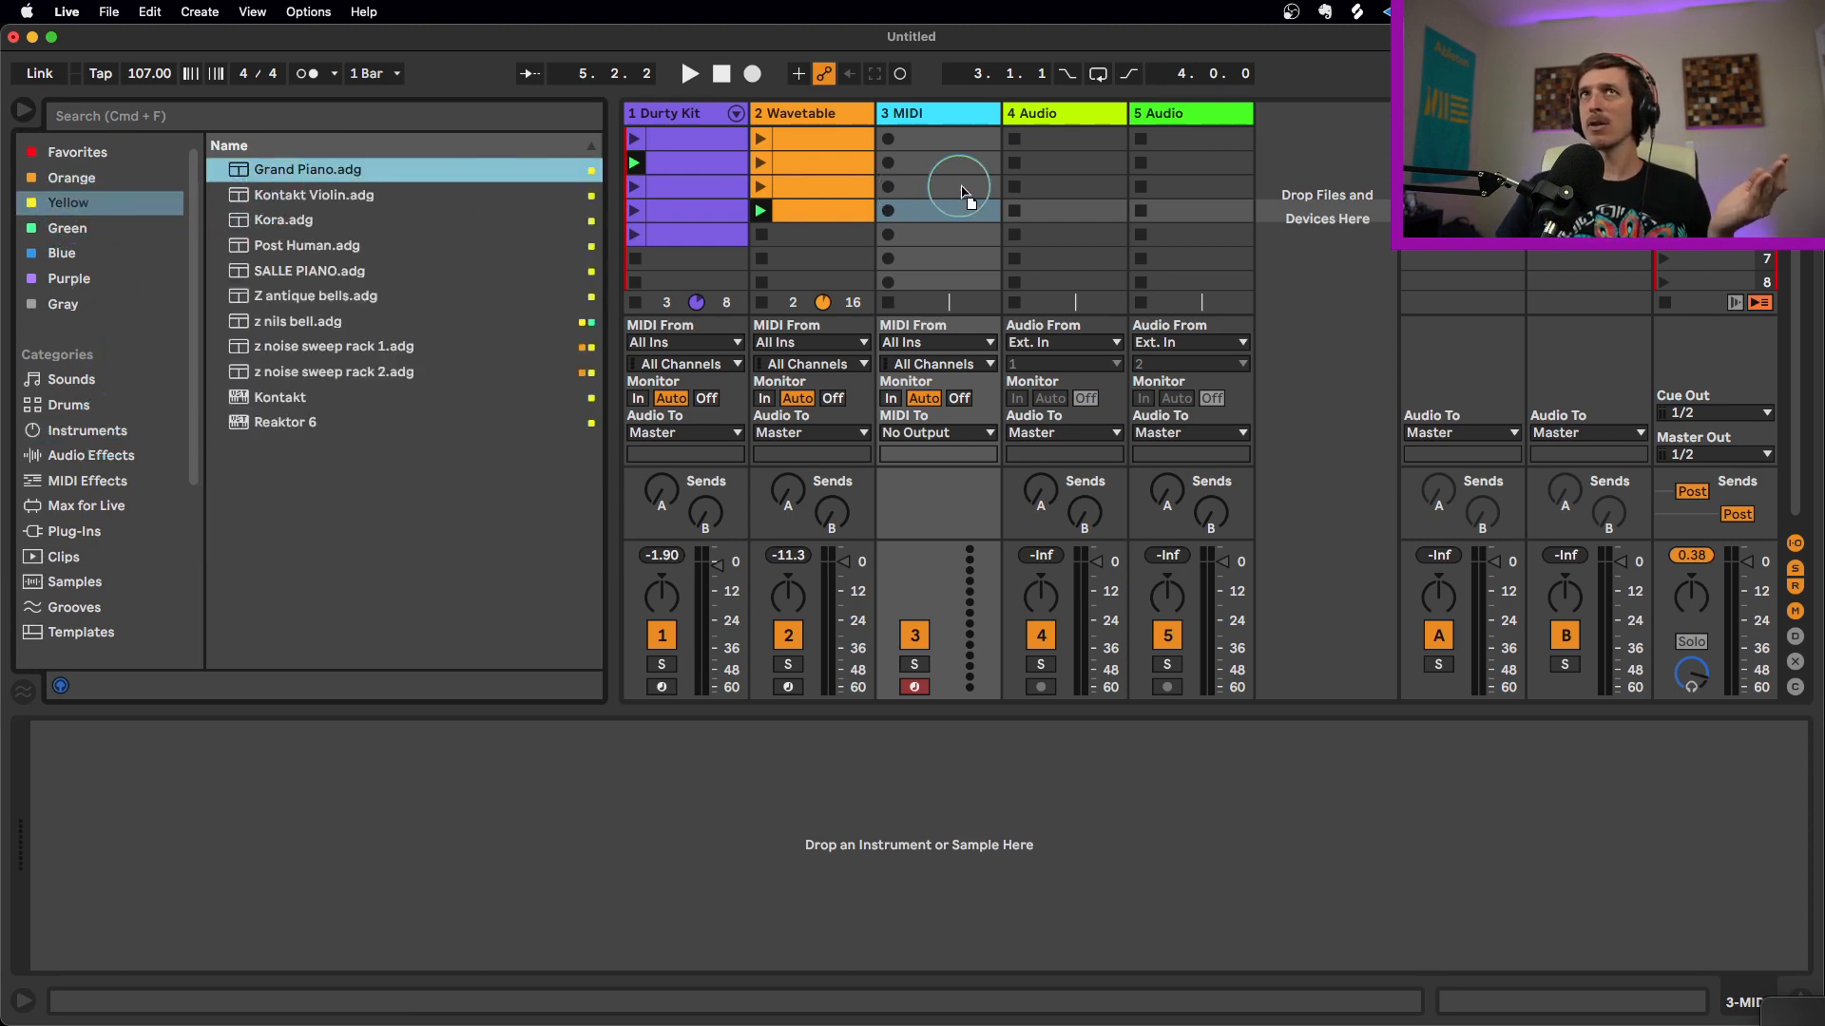
left_click_drag(960, 185, 962, 189)
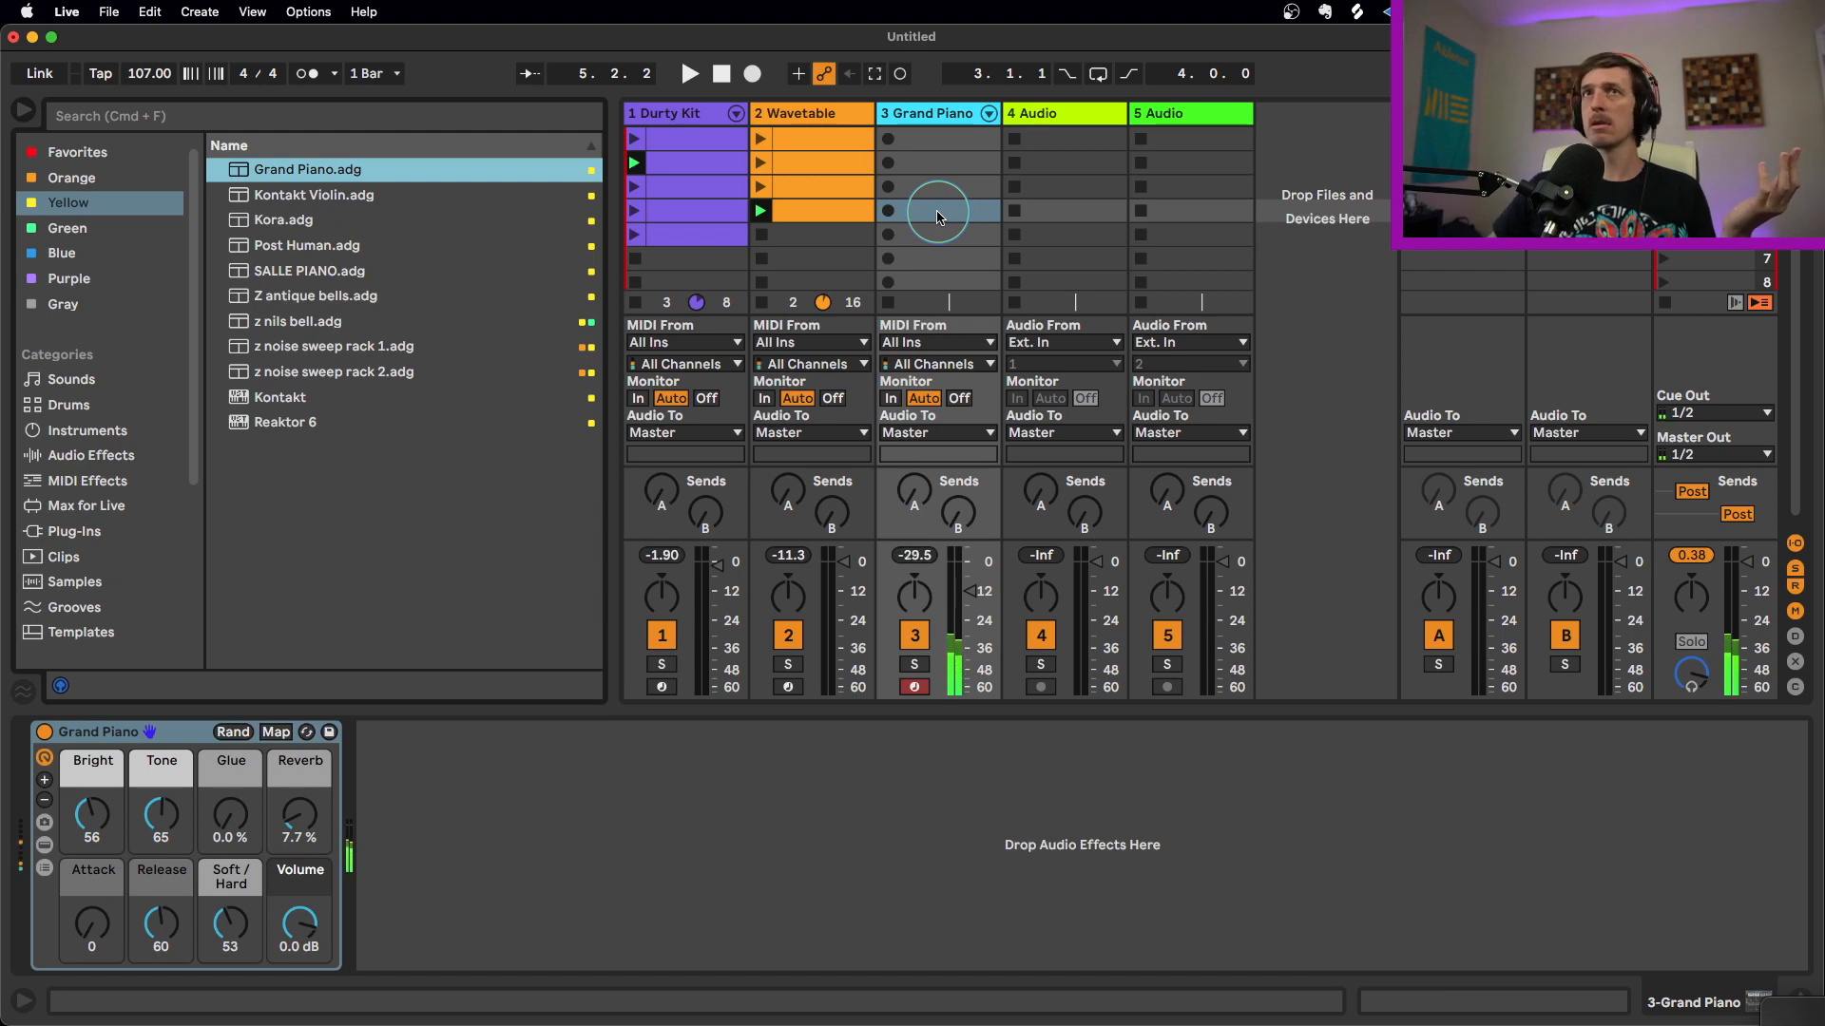
Lower the Grand Piano track's level slightly, and set the rack's Glue to 71%, Reverb to 26% and Volume to 2.538 dB
left_click(967, 570)
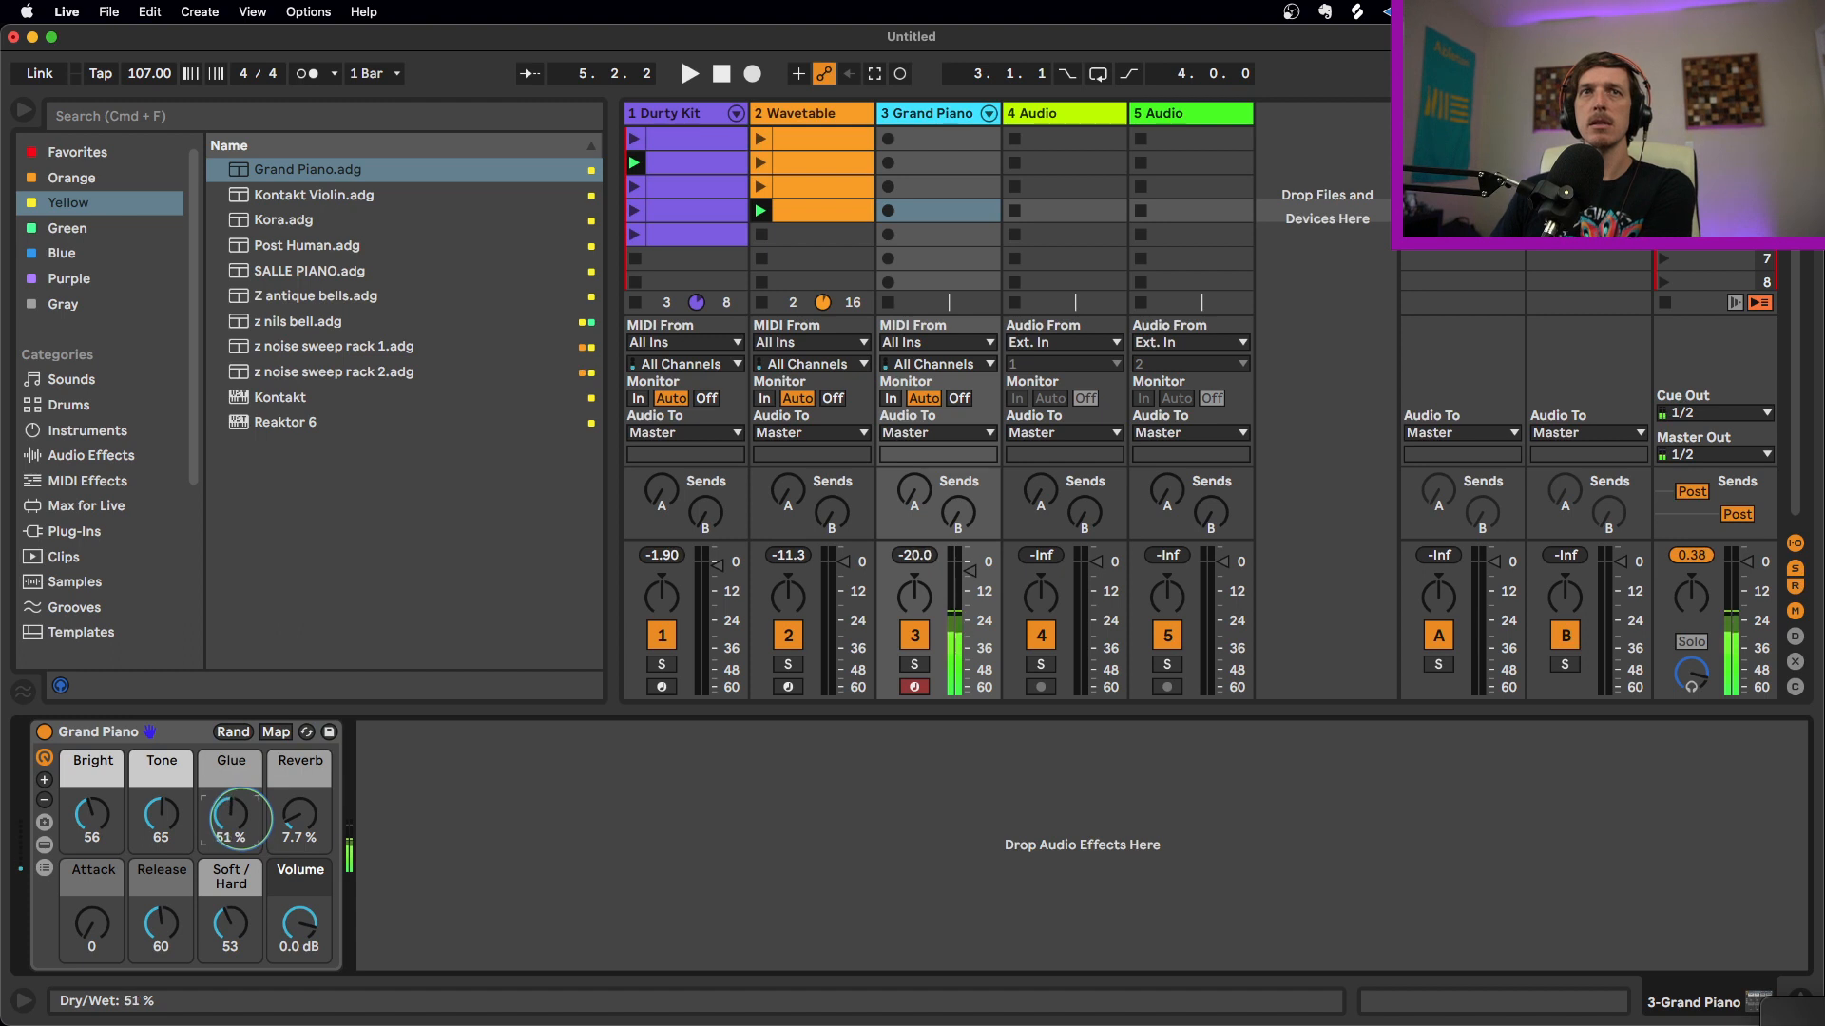
left_click_drag(295, 815, 226, 827)
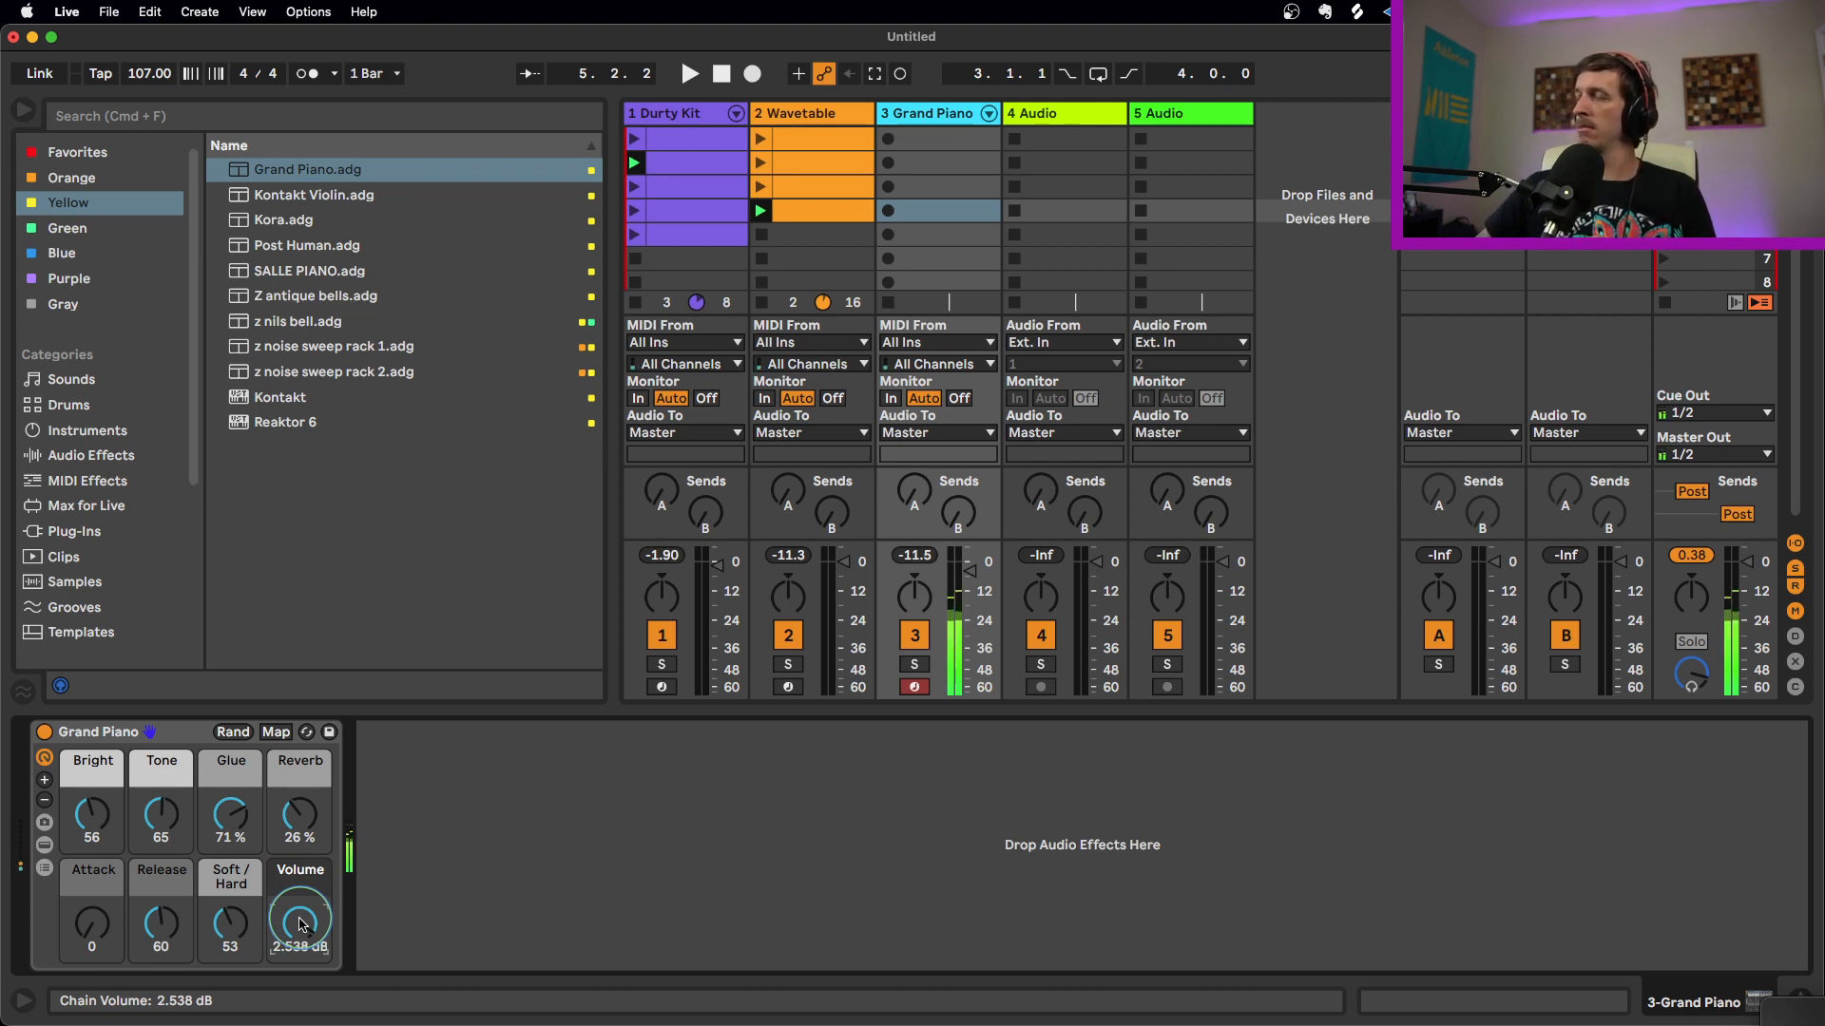
Examine the first bass clip's notes, launch the second Wavetable clip, and arm the Grand Piano track for recording
double_click(809, 146)
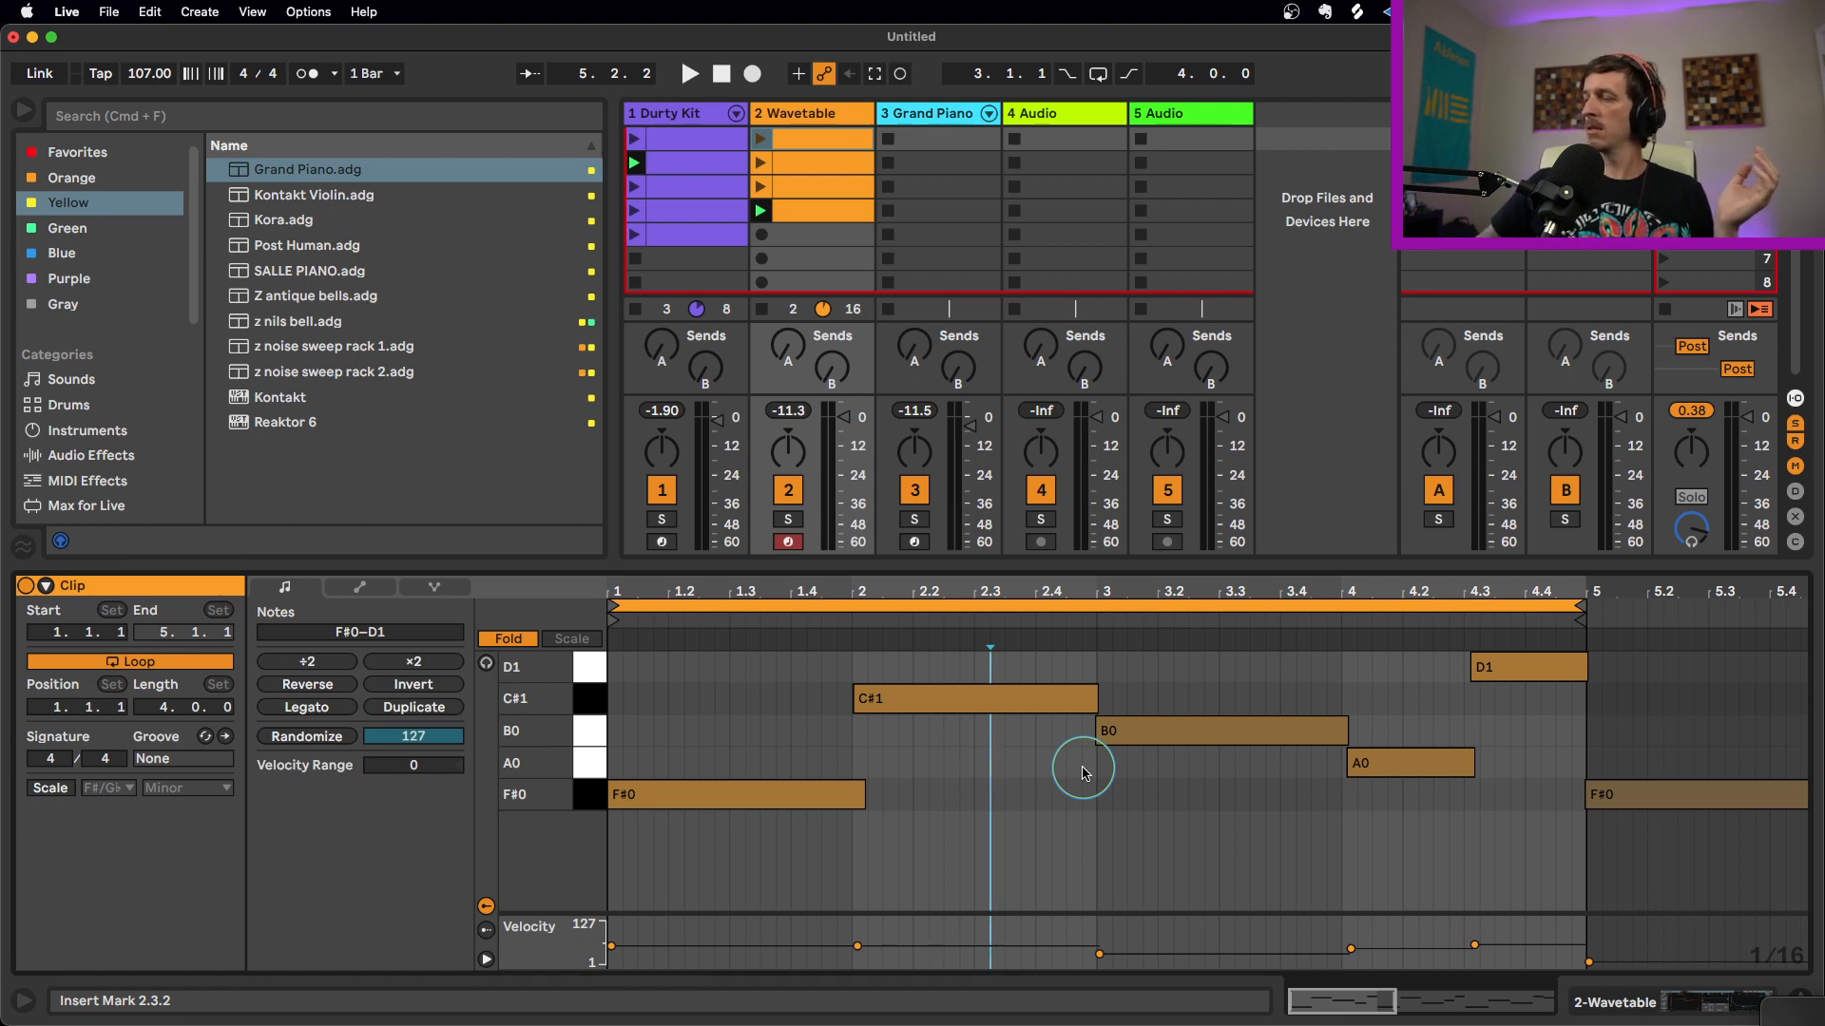
left_click(922, 115)
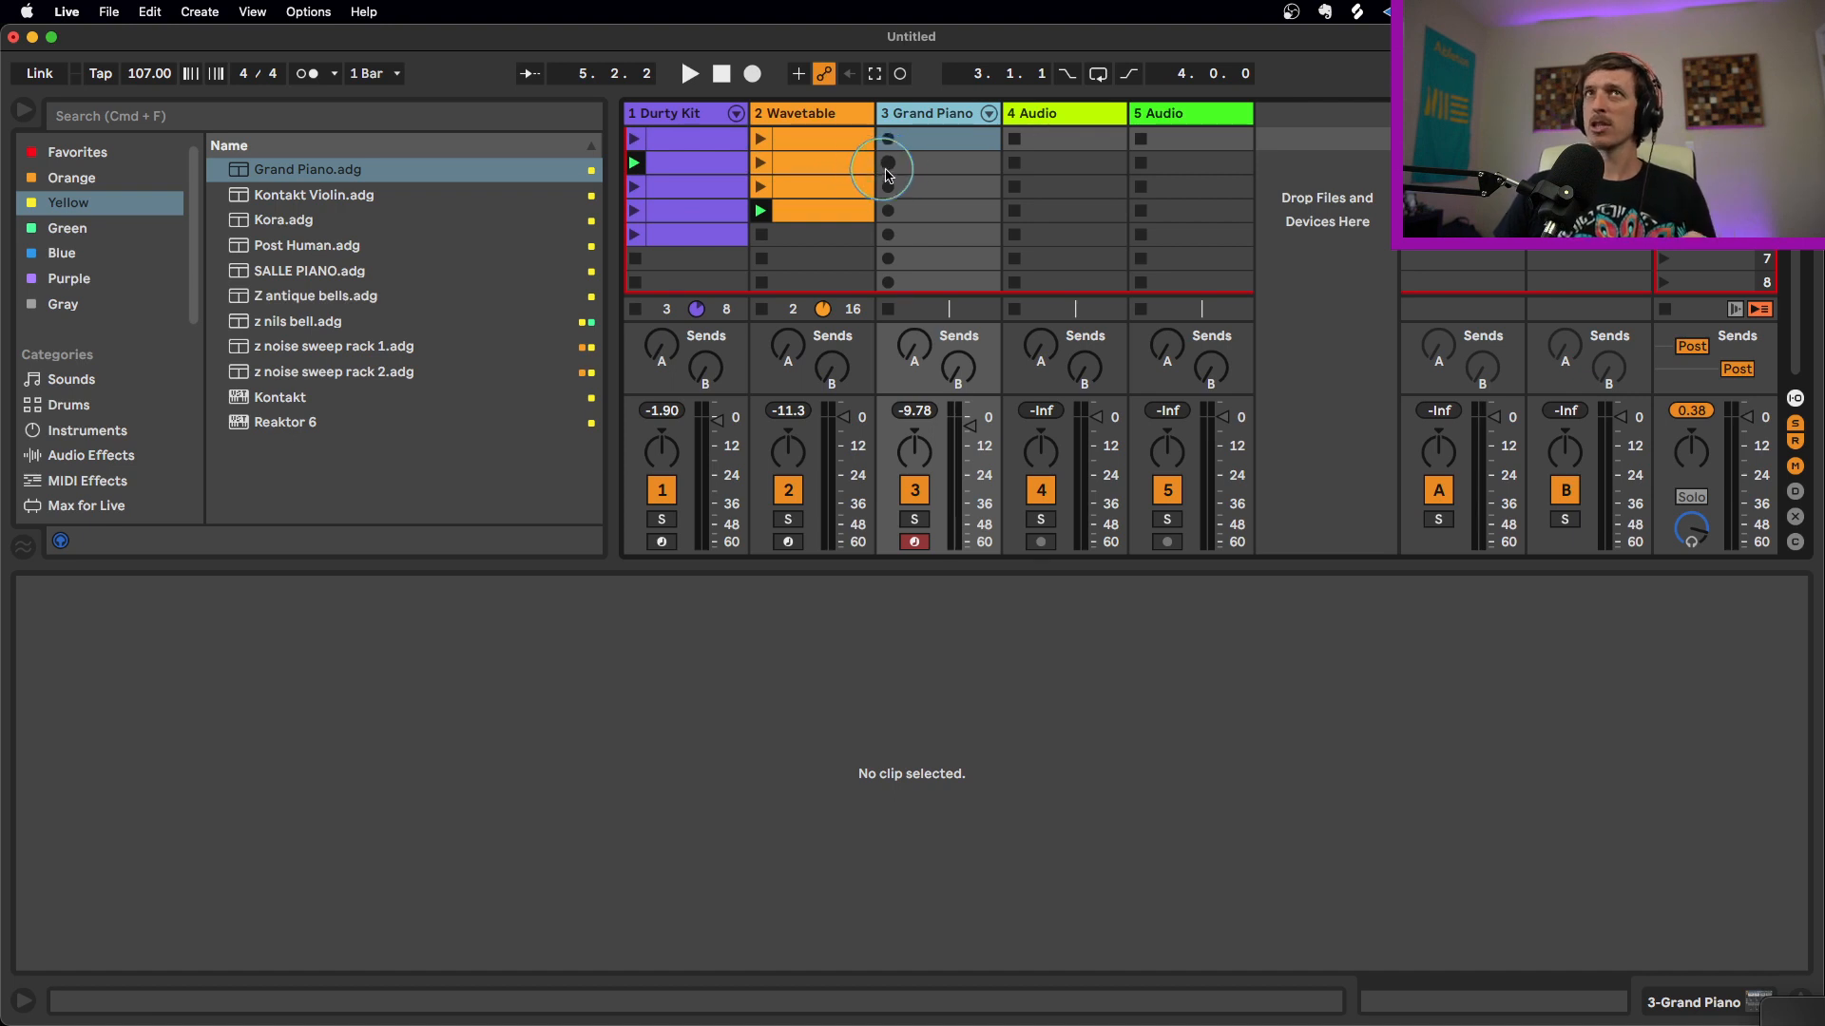
left_click(772, 168)
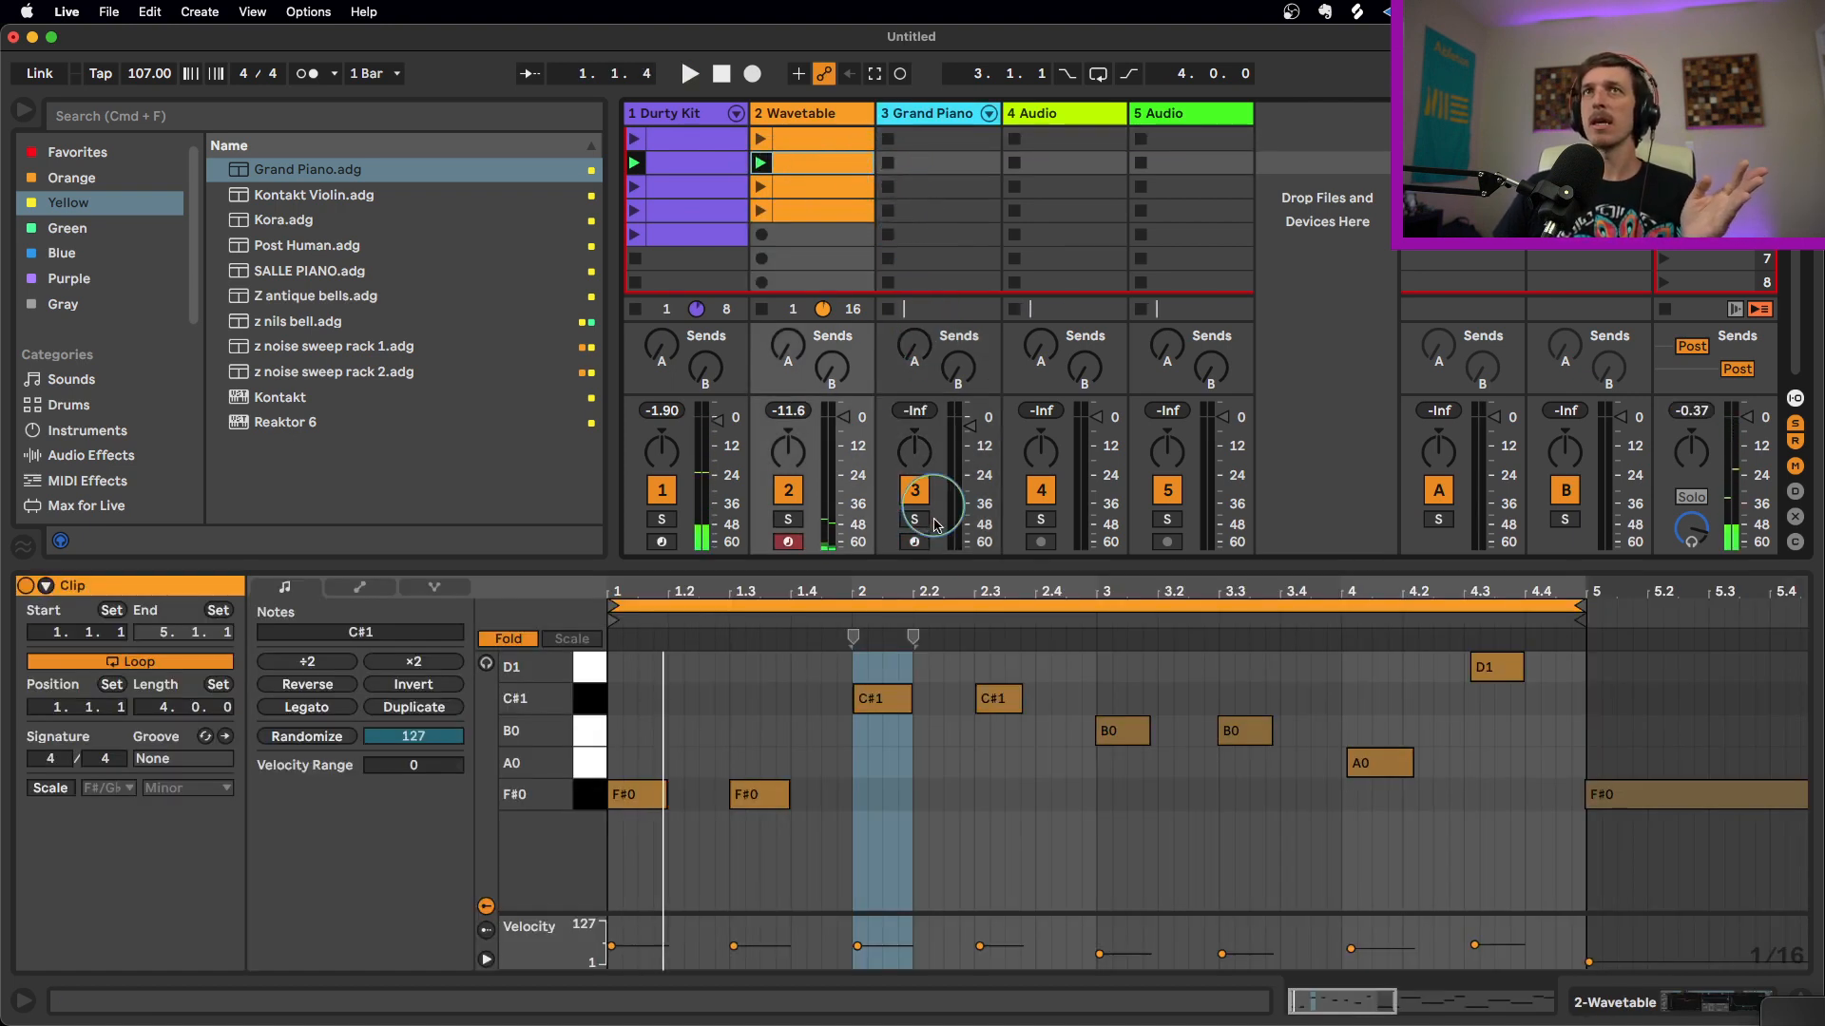
left_click(914, 541)
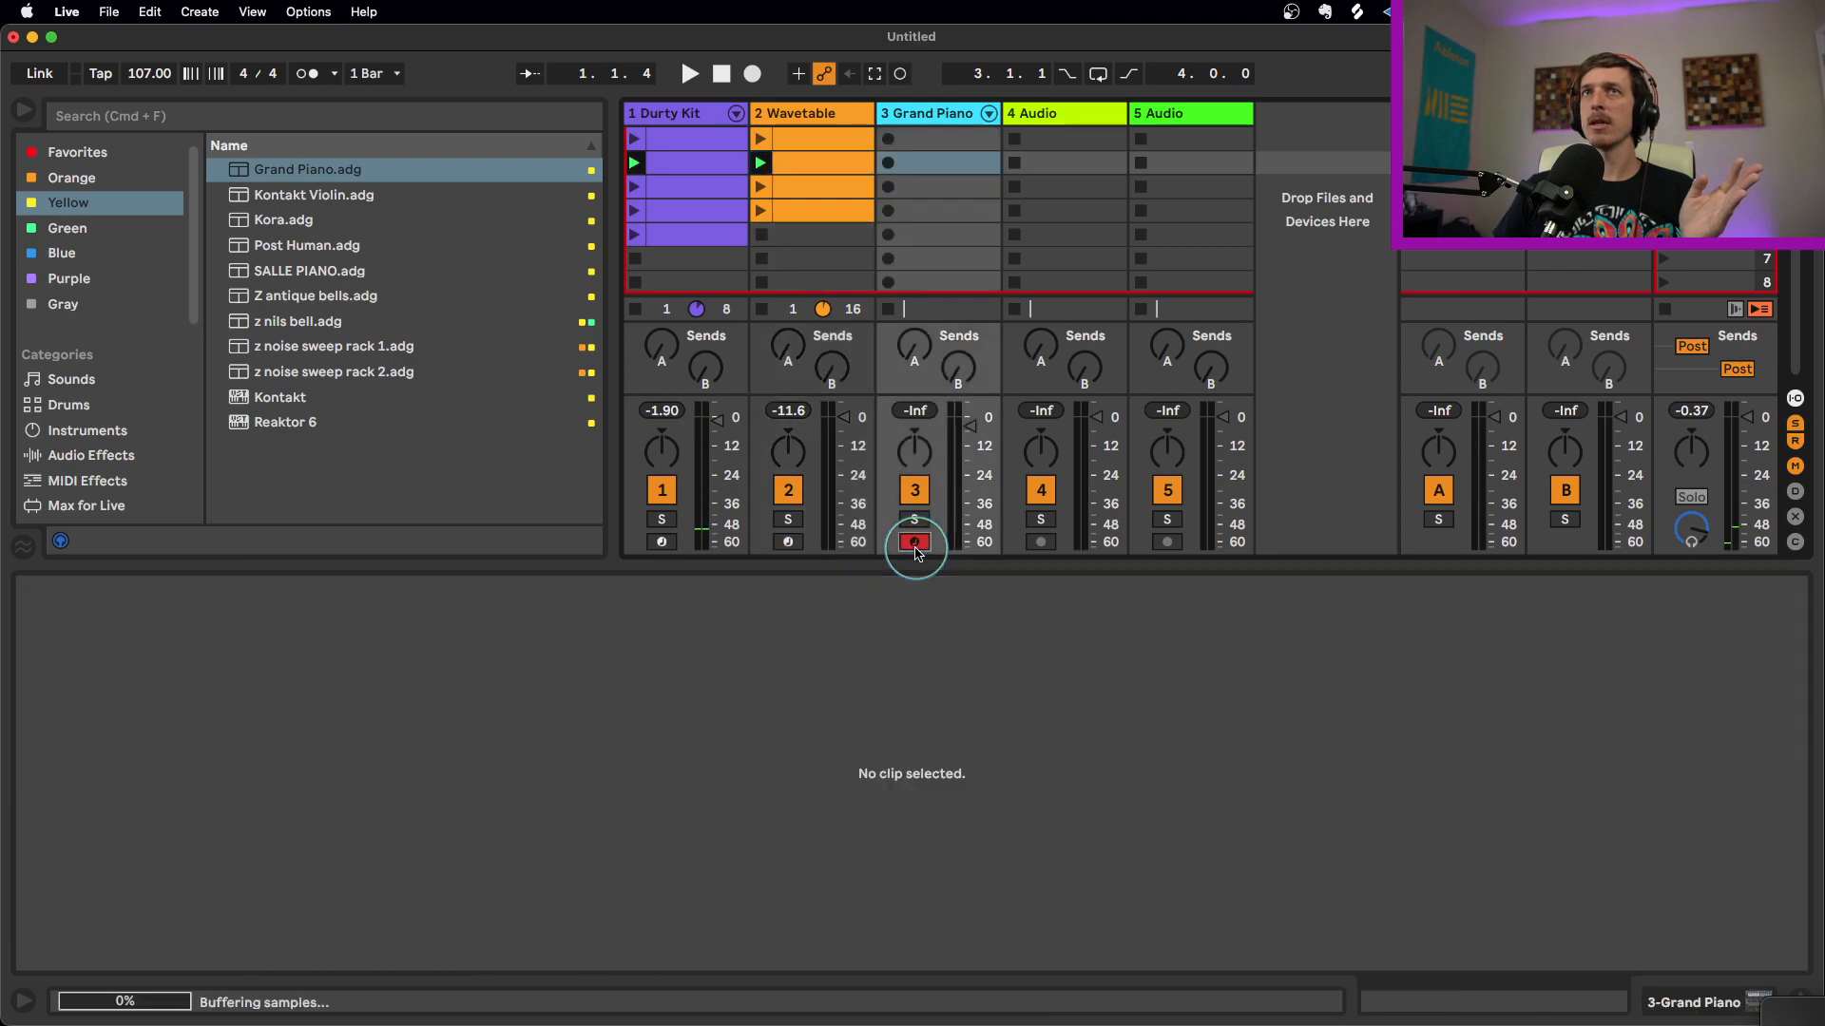
left_click(823, 155)
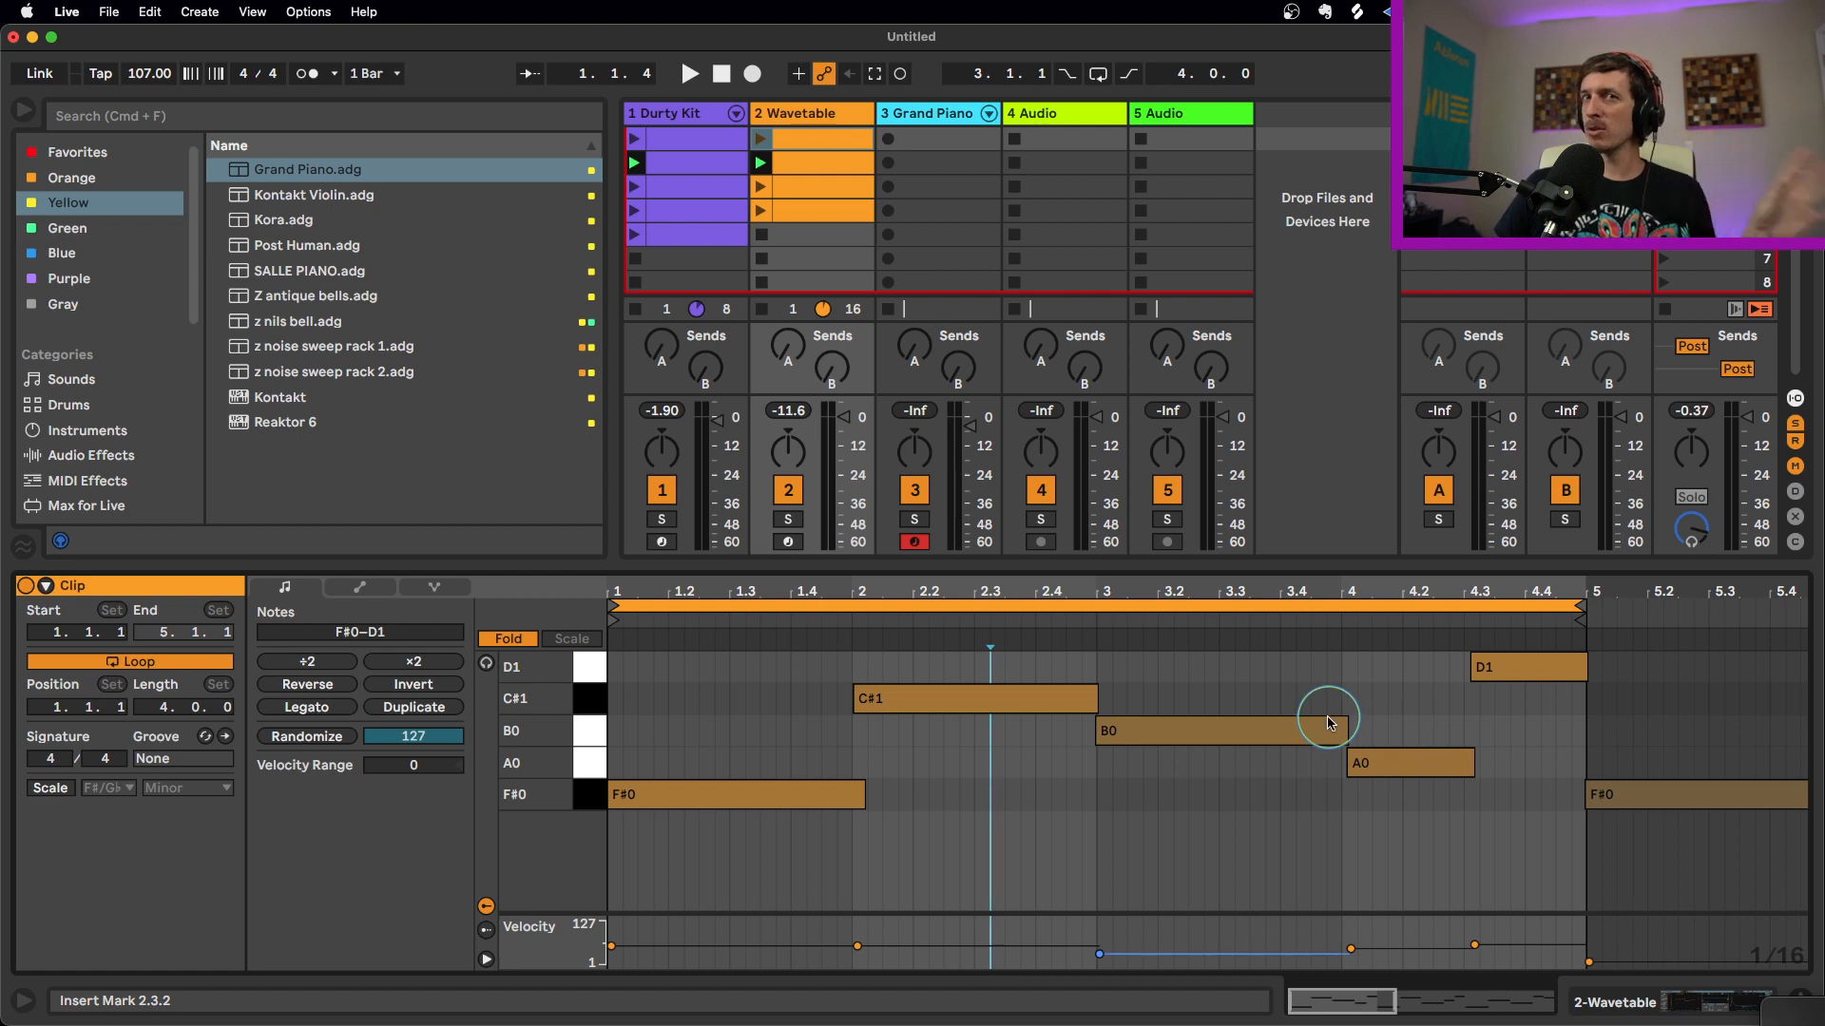
left_click(910, 119)
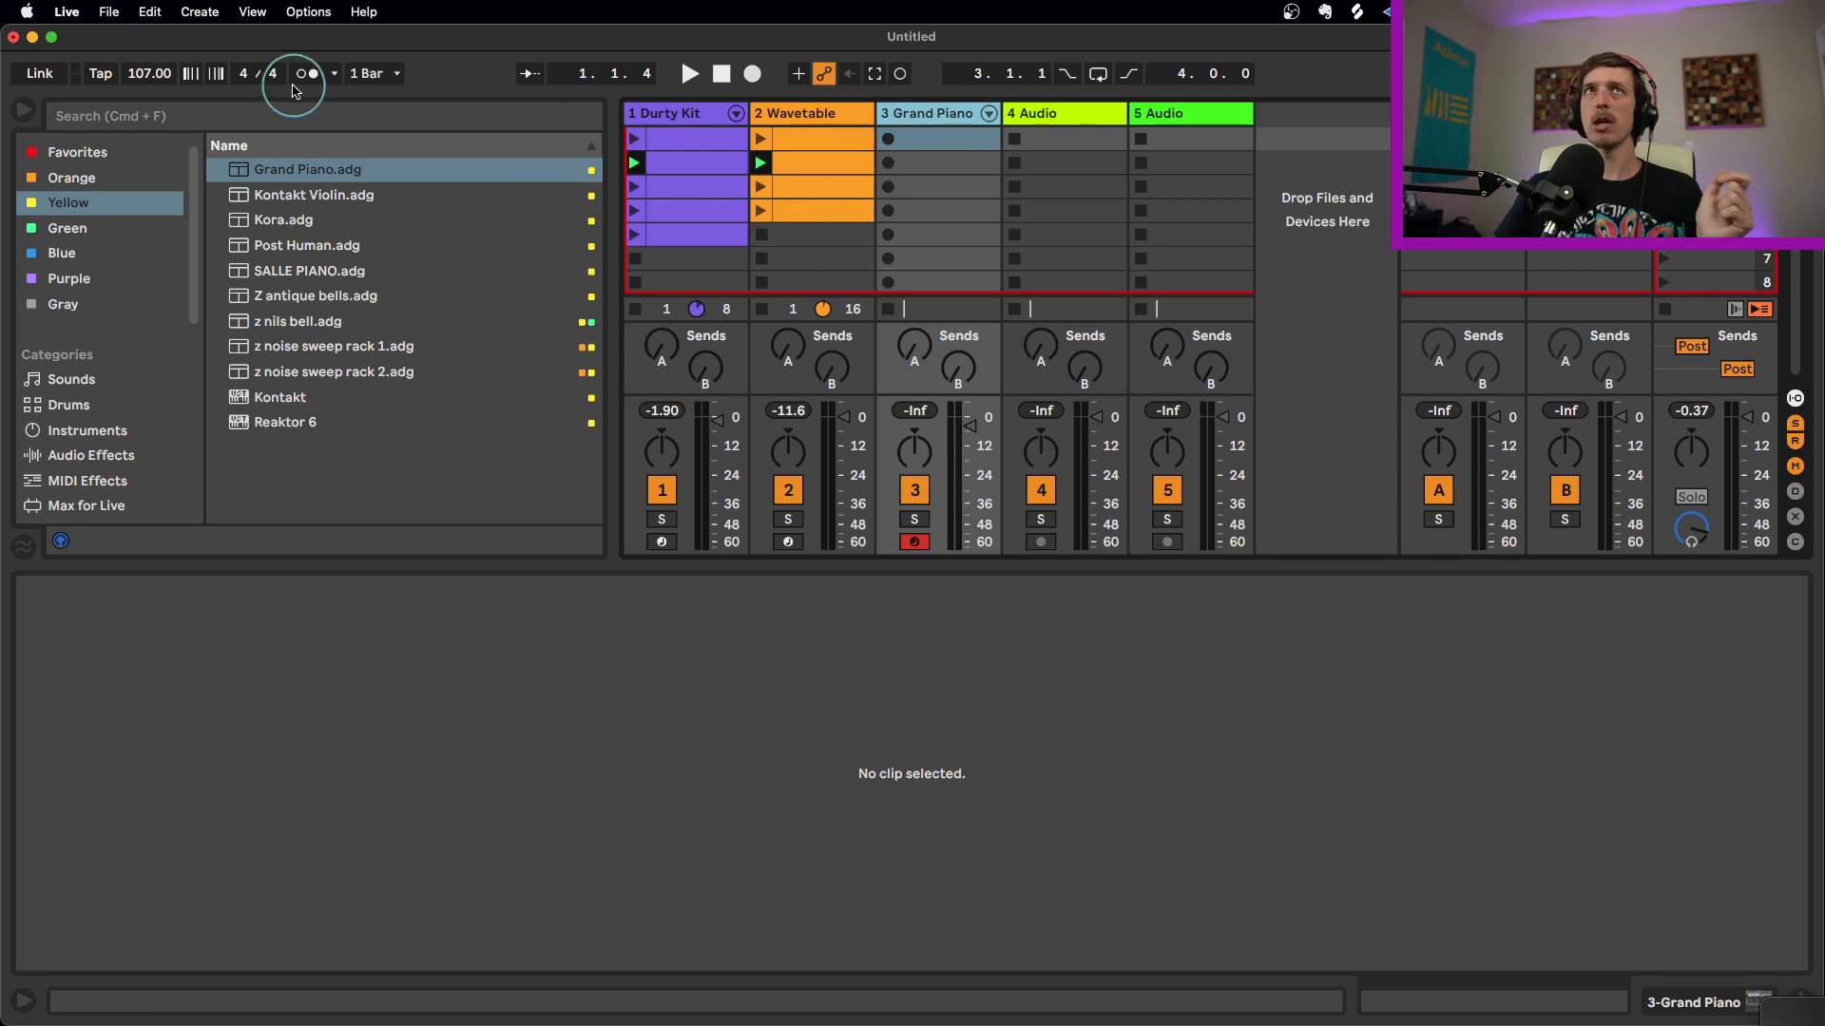
Check for 1 Bar launch quantization and a 1 Bar count-in, and record a four-bar chord clip in the Grand Piano track's second slot
left_click(394, 76)
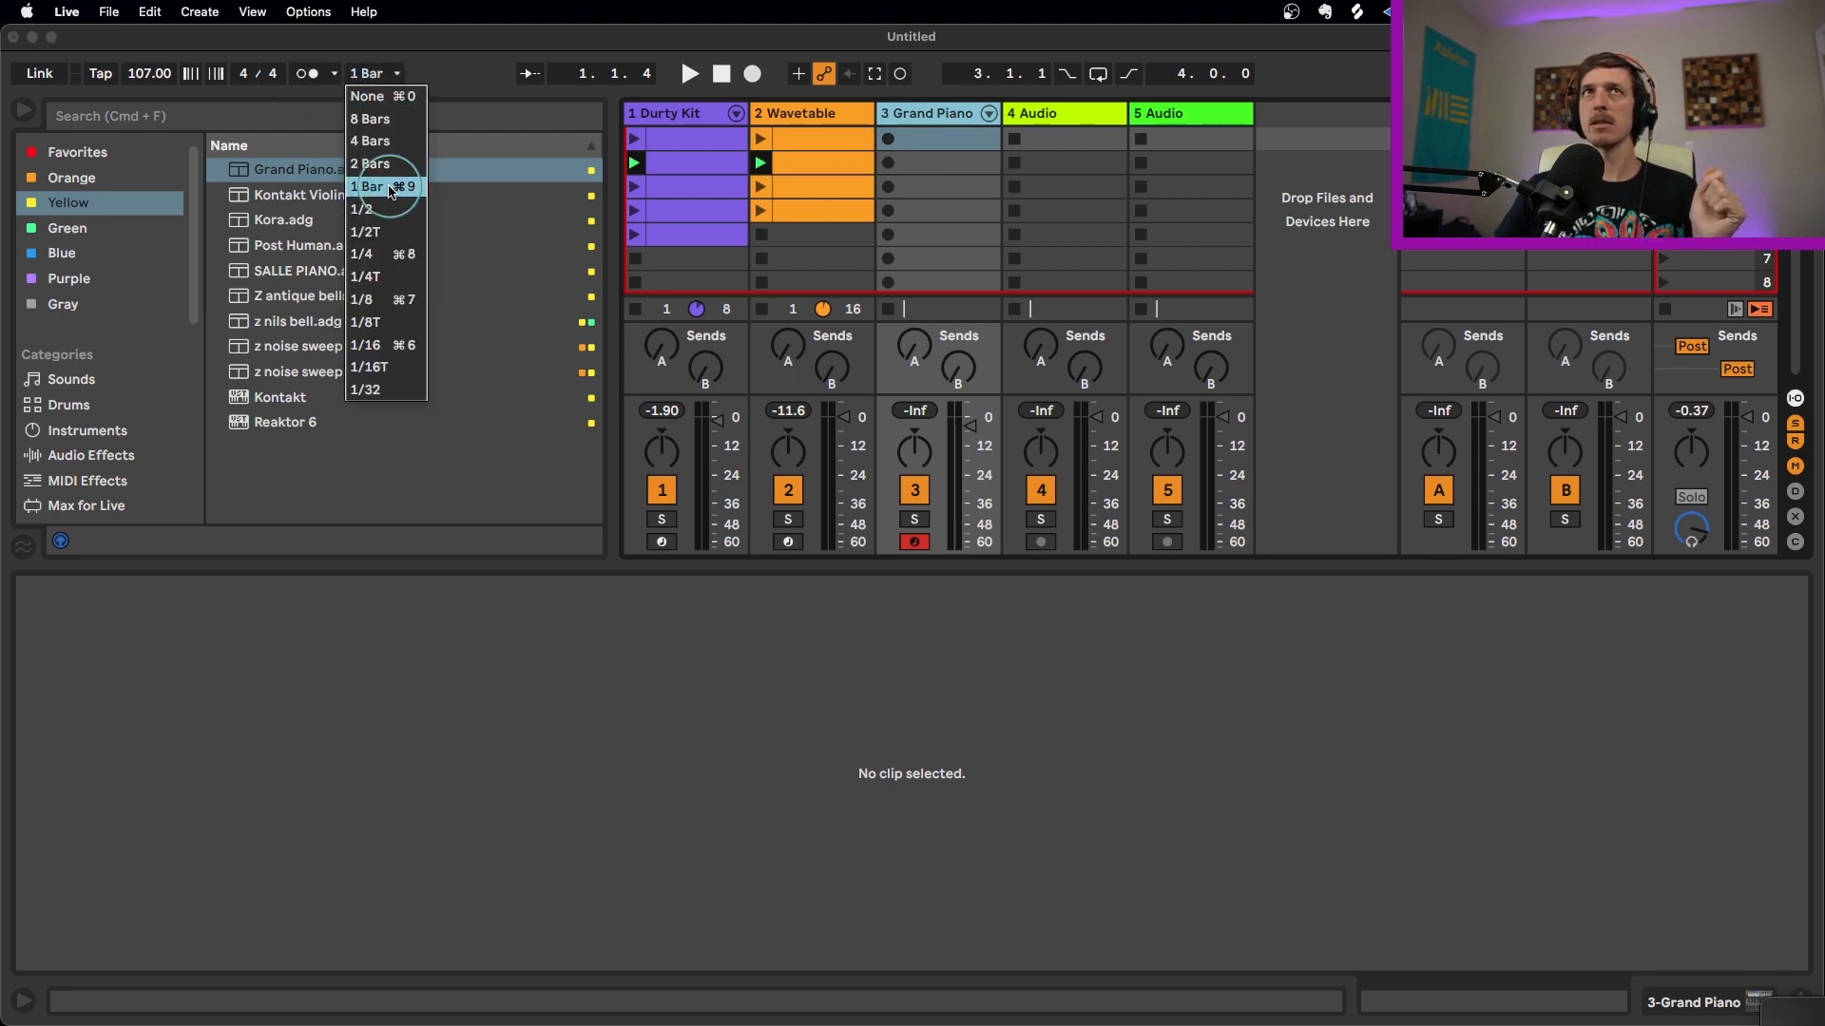
left_click(390, 187)
left_click(334, 76)
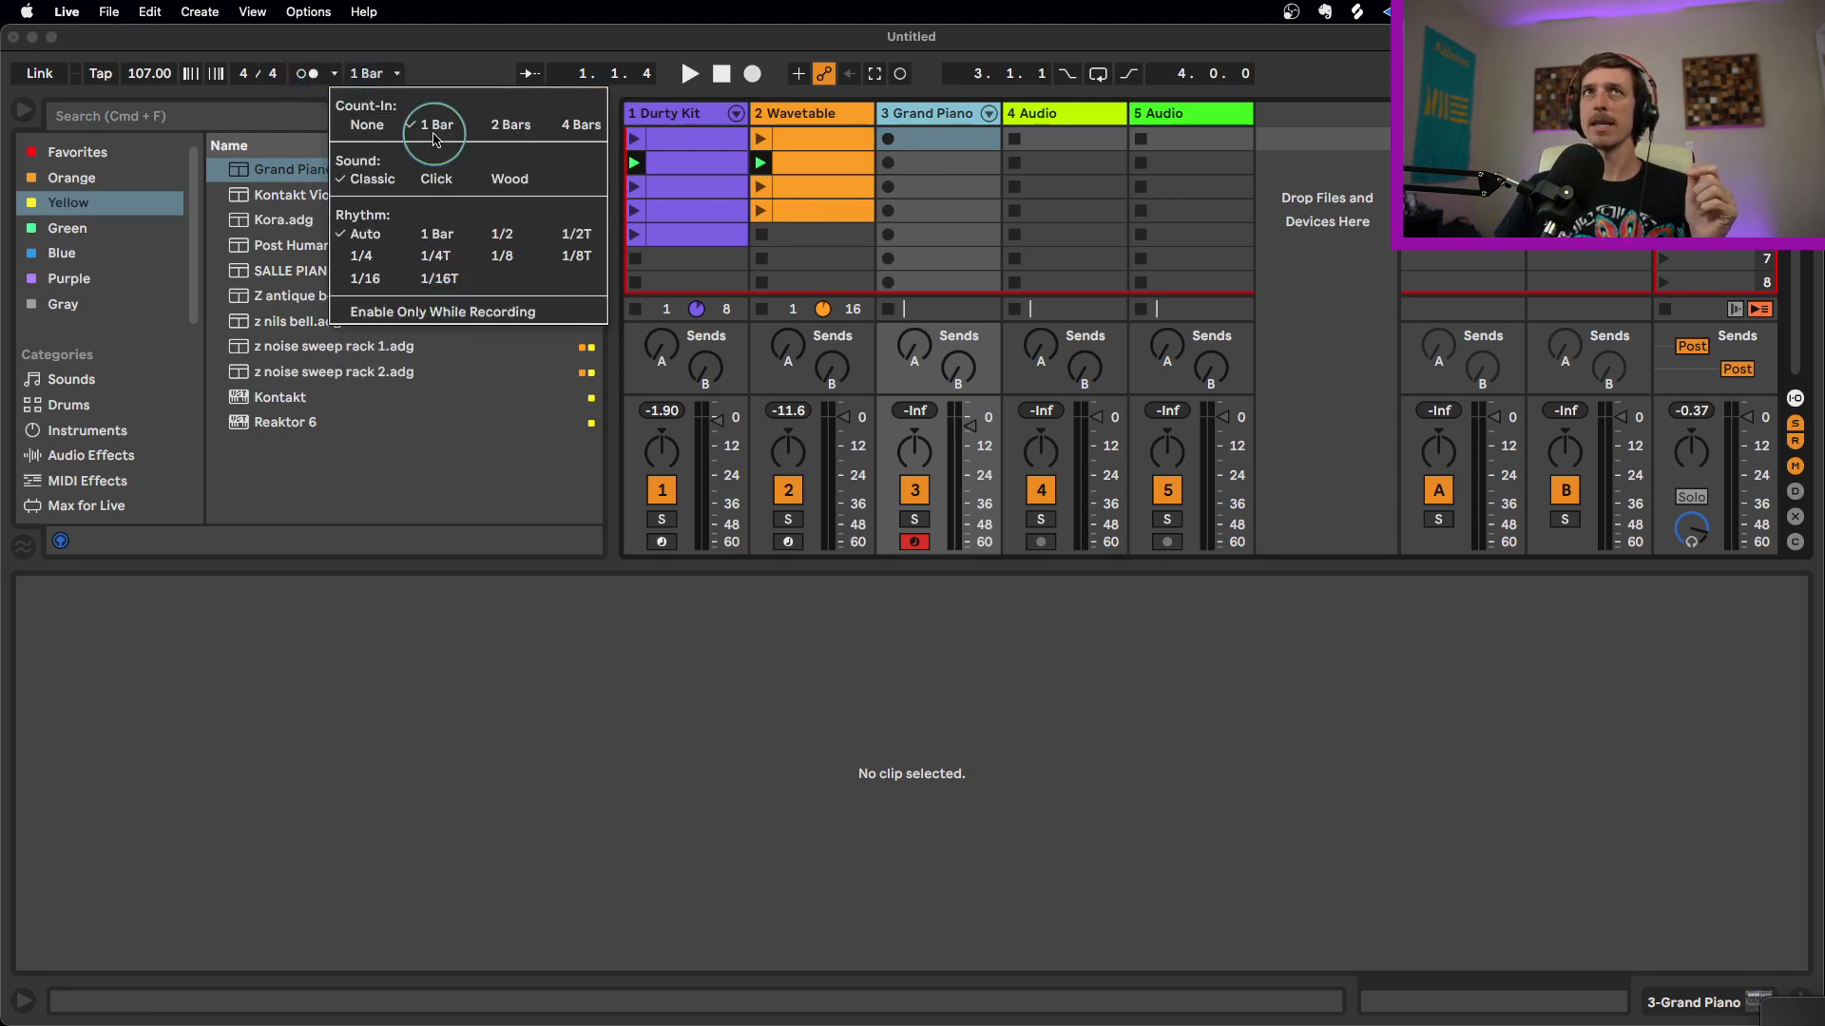
left_click(463, 70)
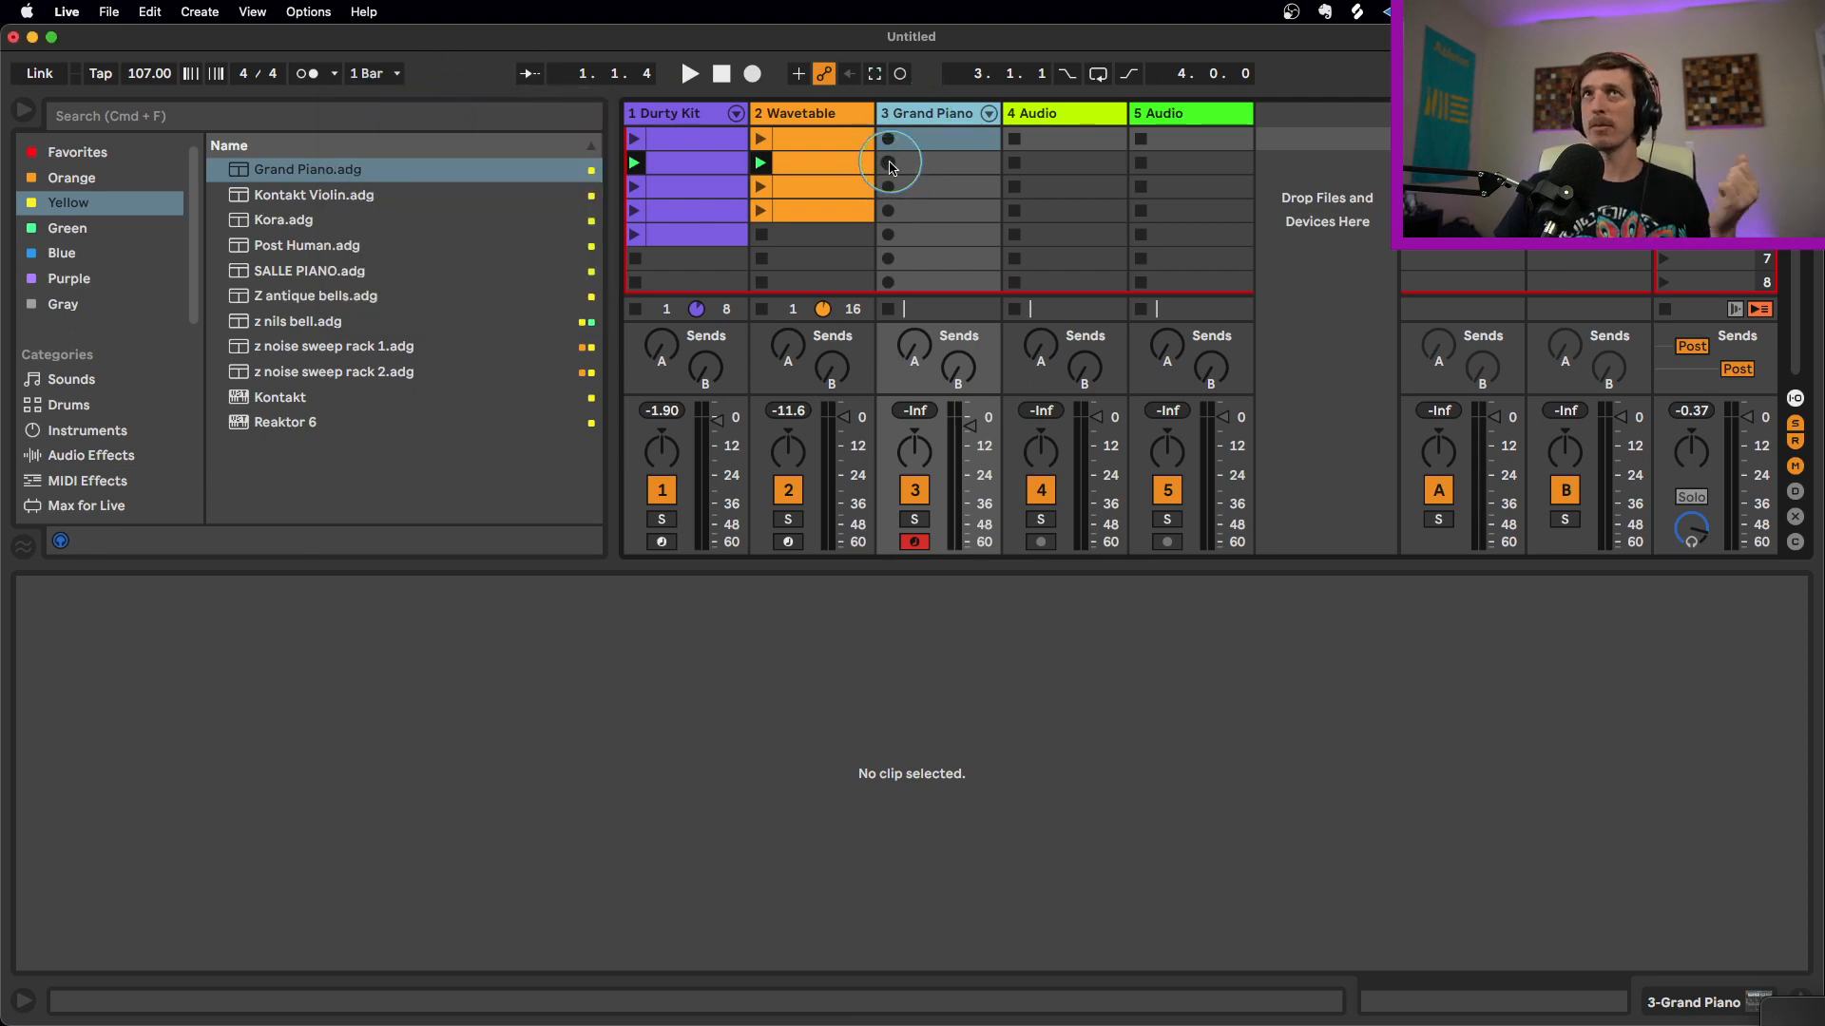
left_click(890, 164)
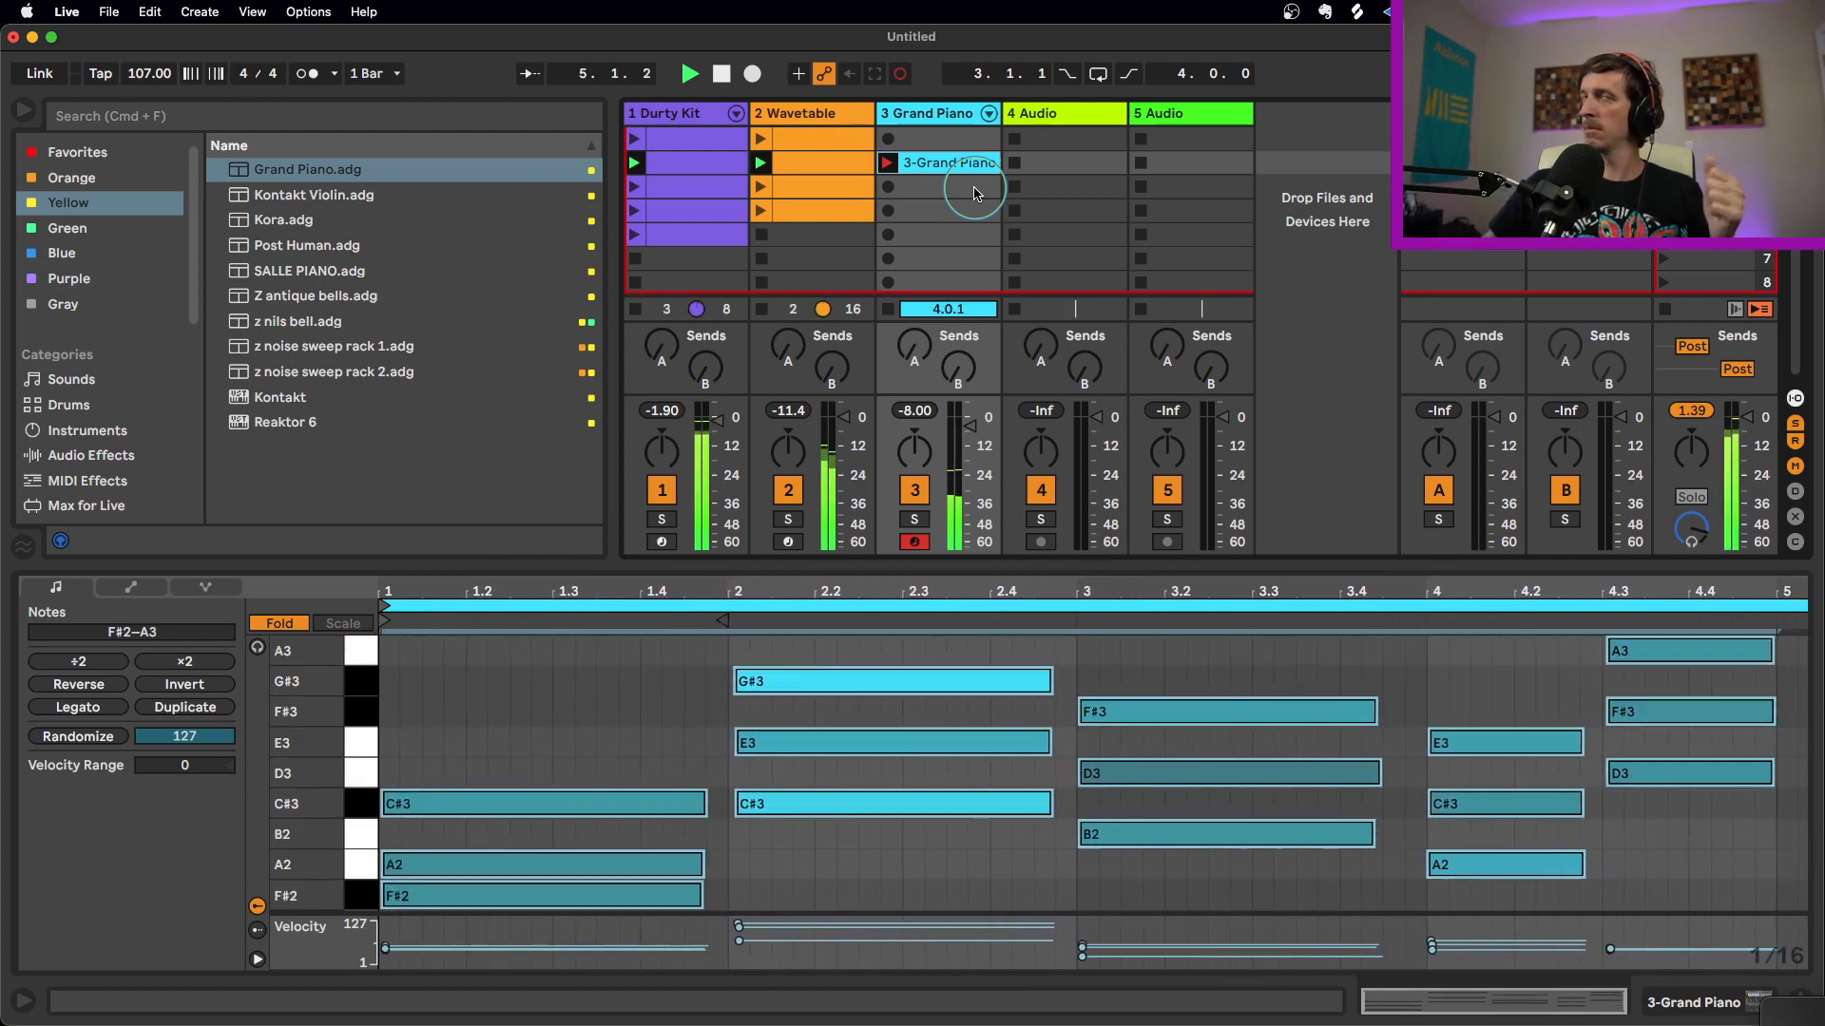
key("space")
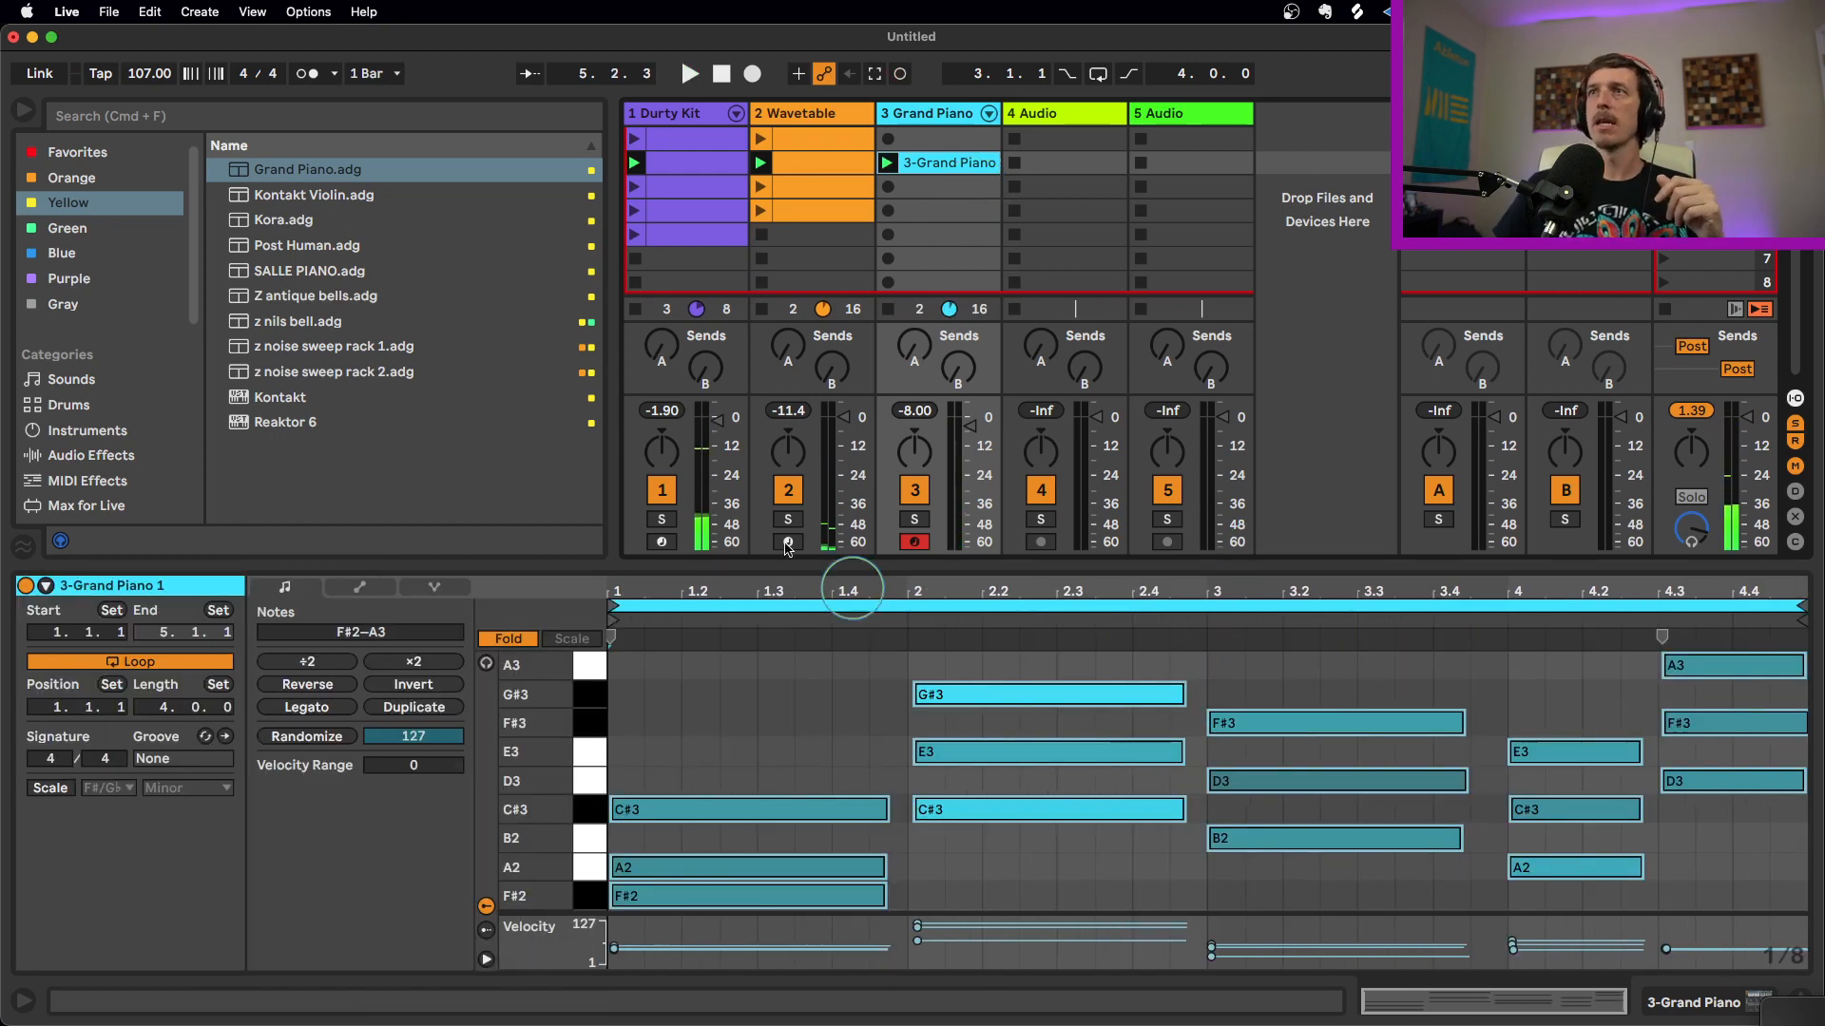
Lower the velocities of the three bar 2 chord notes in the recorded piano clip
left_click_drag(1008, 866, 942, 654)
left_click_drag(919, 928, 919, 931)
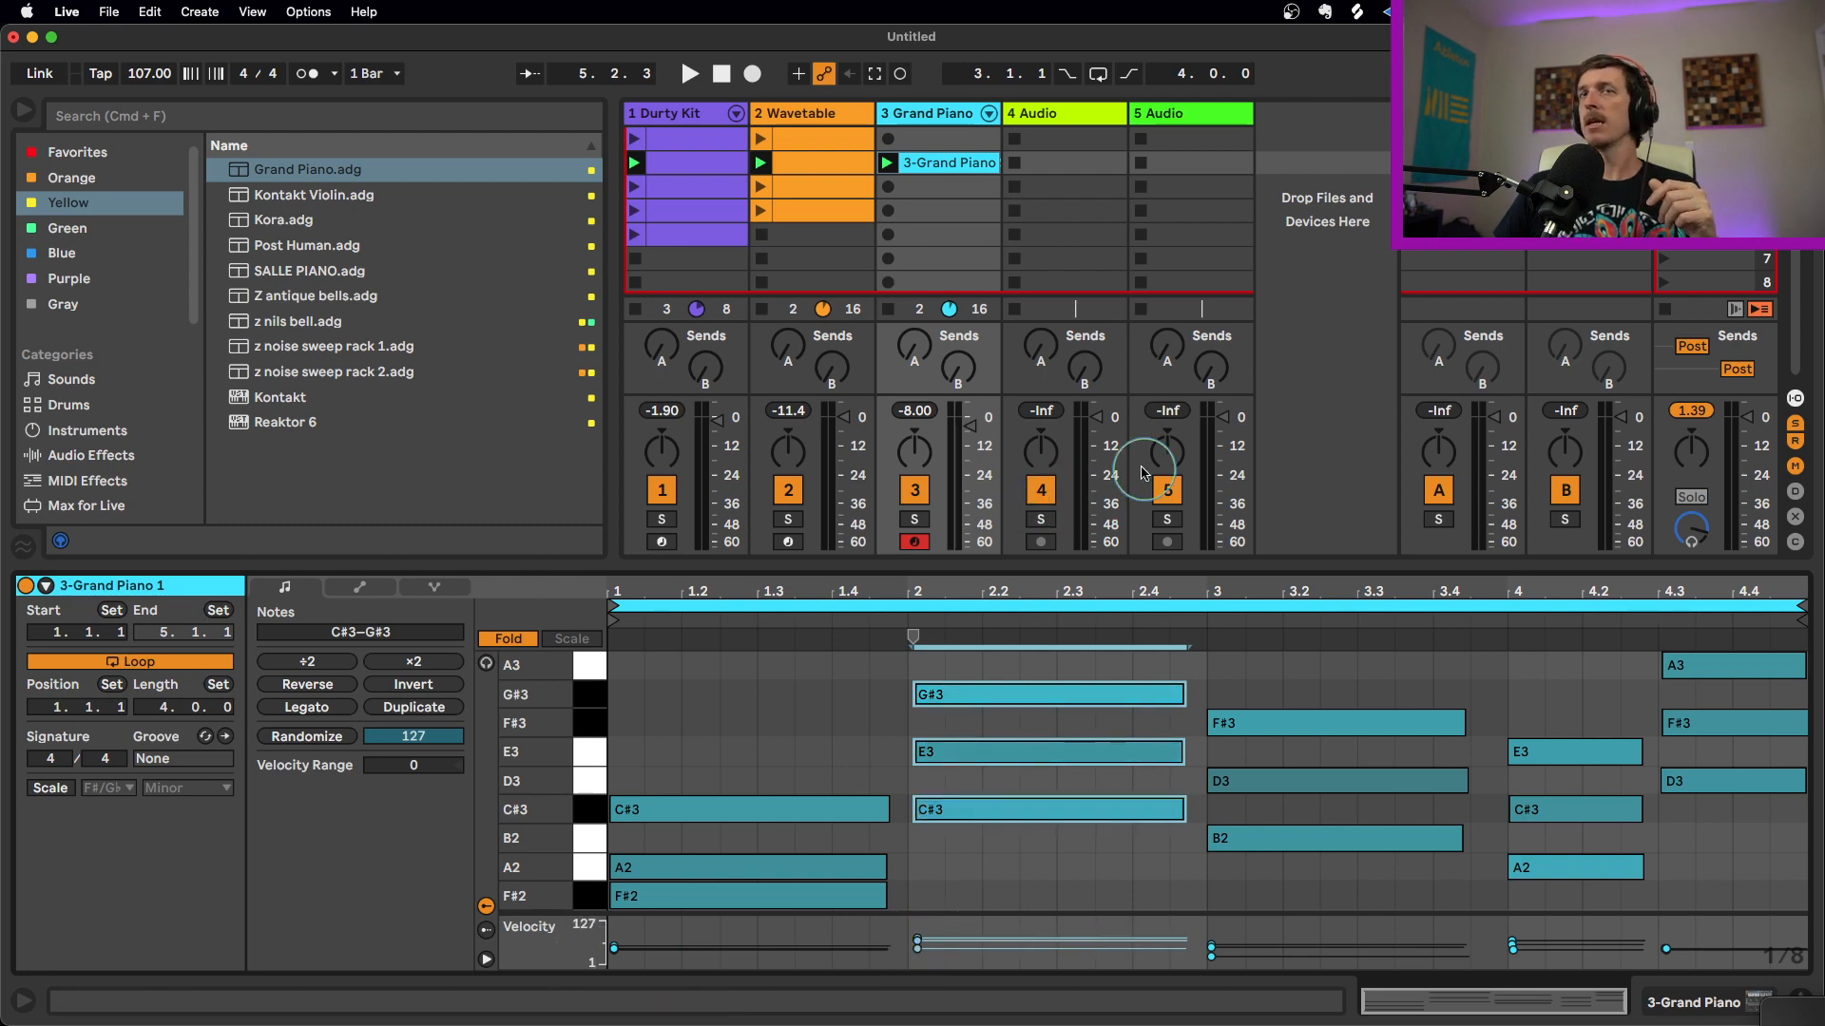
Play the fourth Wavetable clip with the piano chords, and set the Grand Piano rack's Glue to 80%
left_click(761, 215)
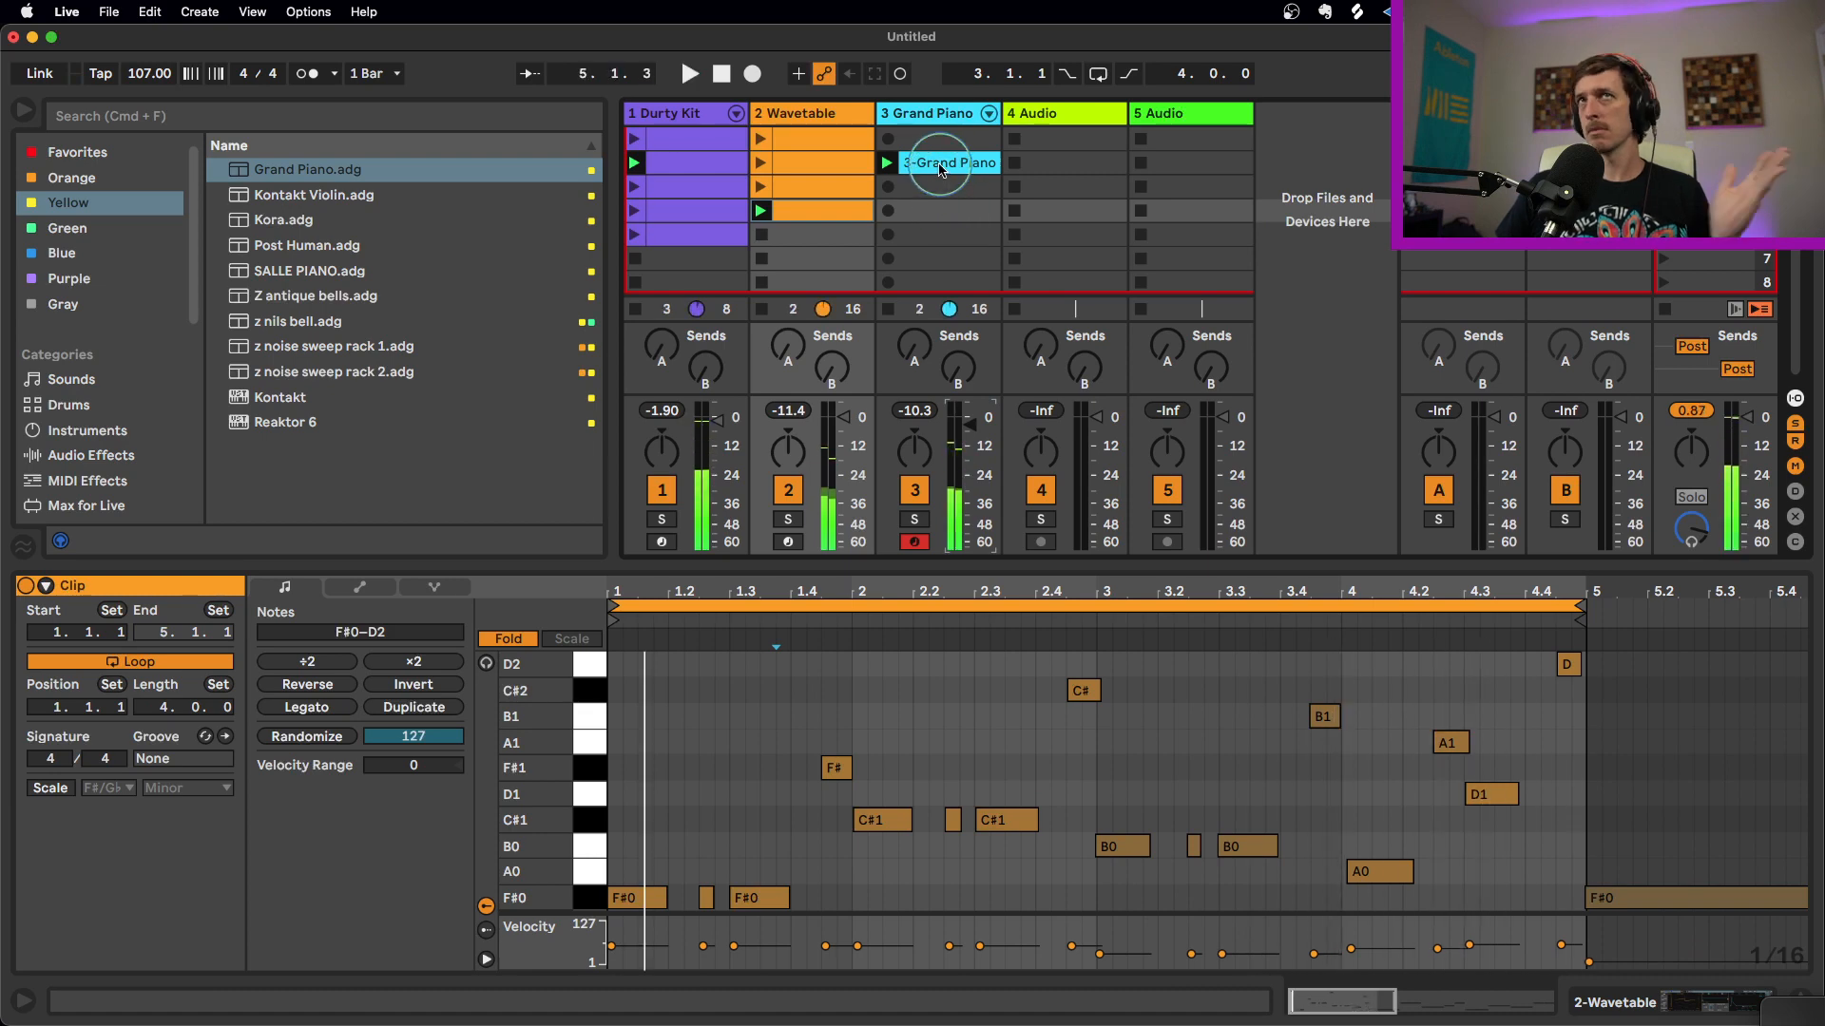
double_click(939, 118)
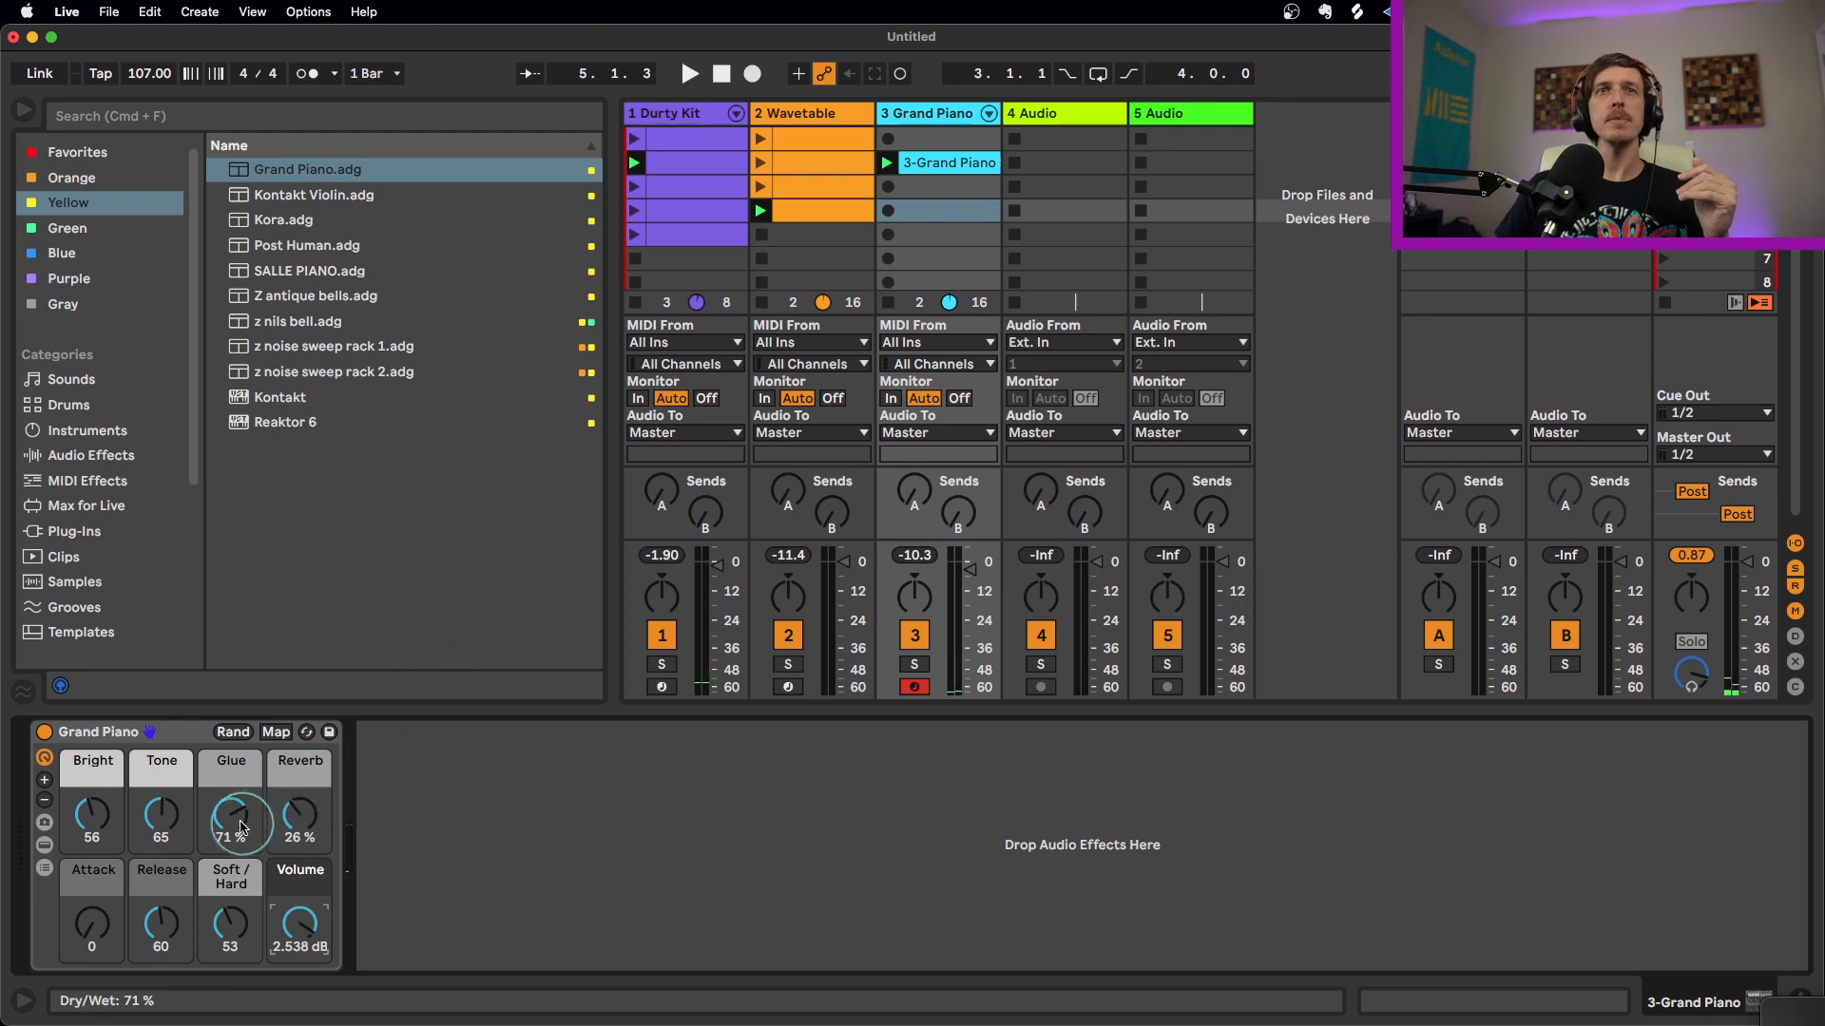
left_click_drag(238, 815, 367, 795)
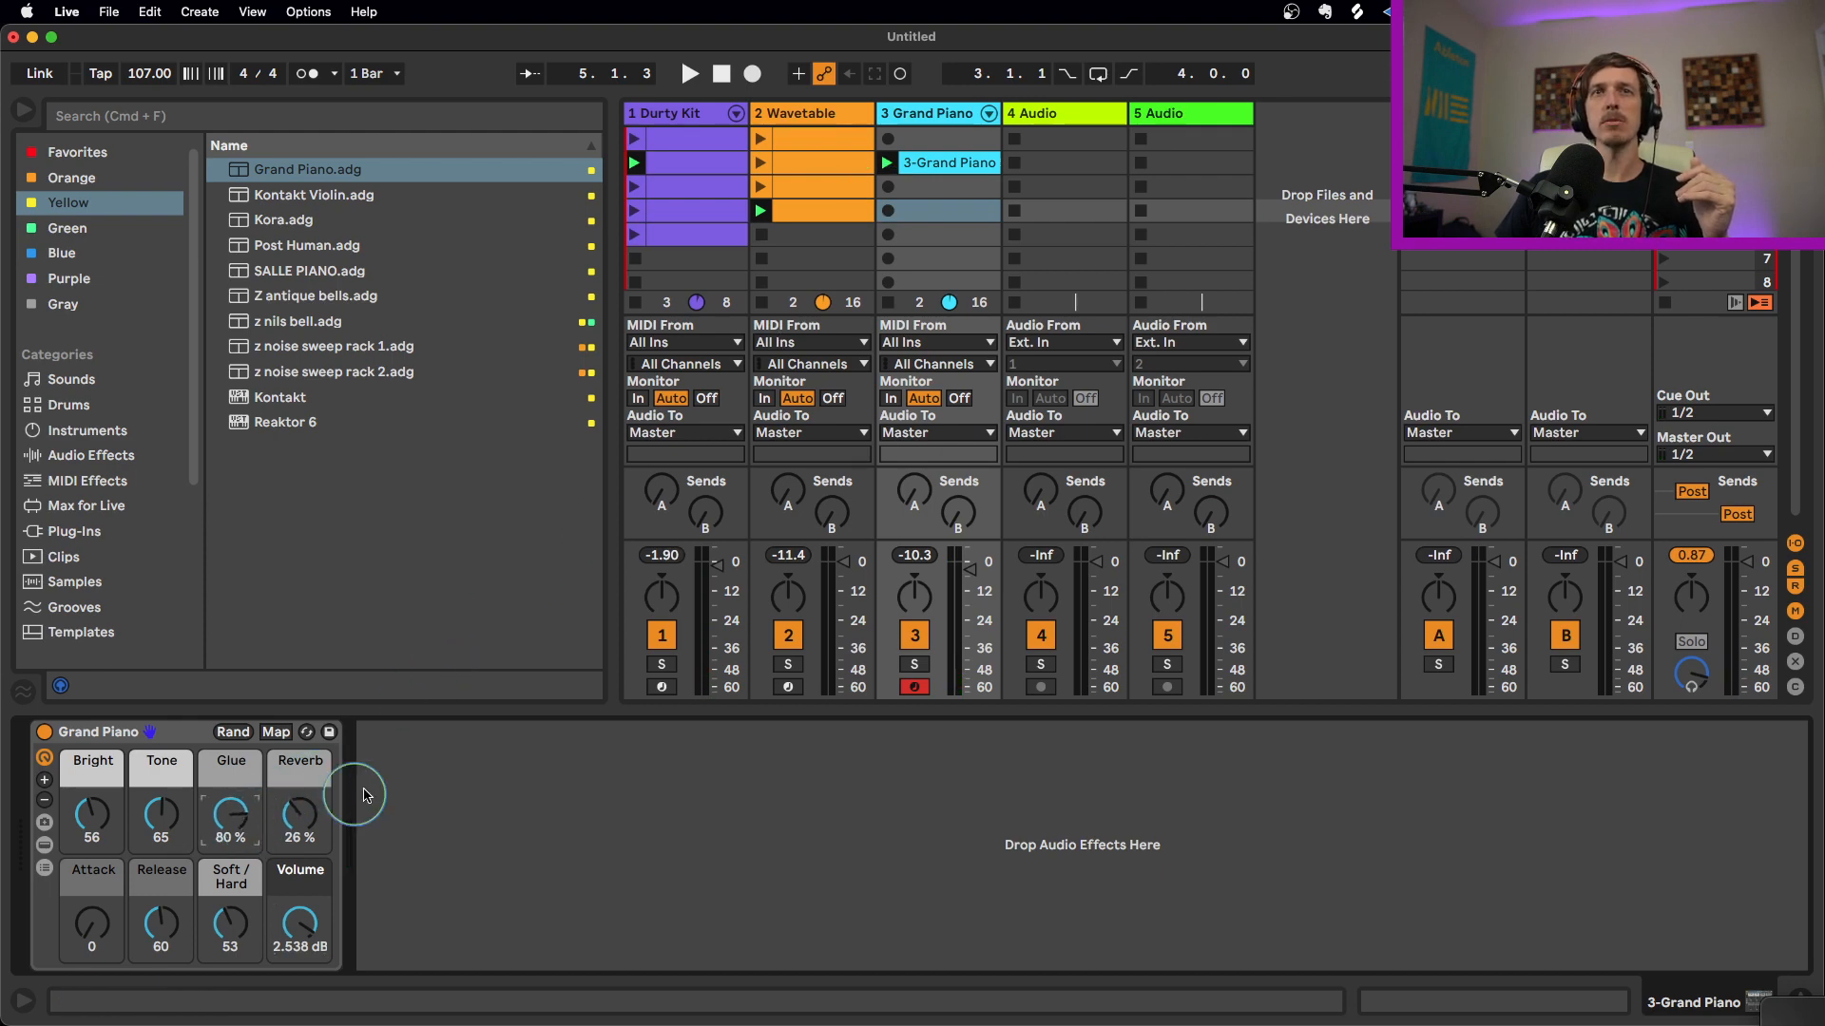
Move the piano chord clip up to the first slot and duplicate it into the second slot
left_click(956, 172)
left_click(773, 800)
left_click(819, 746)
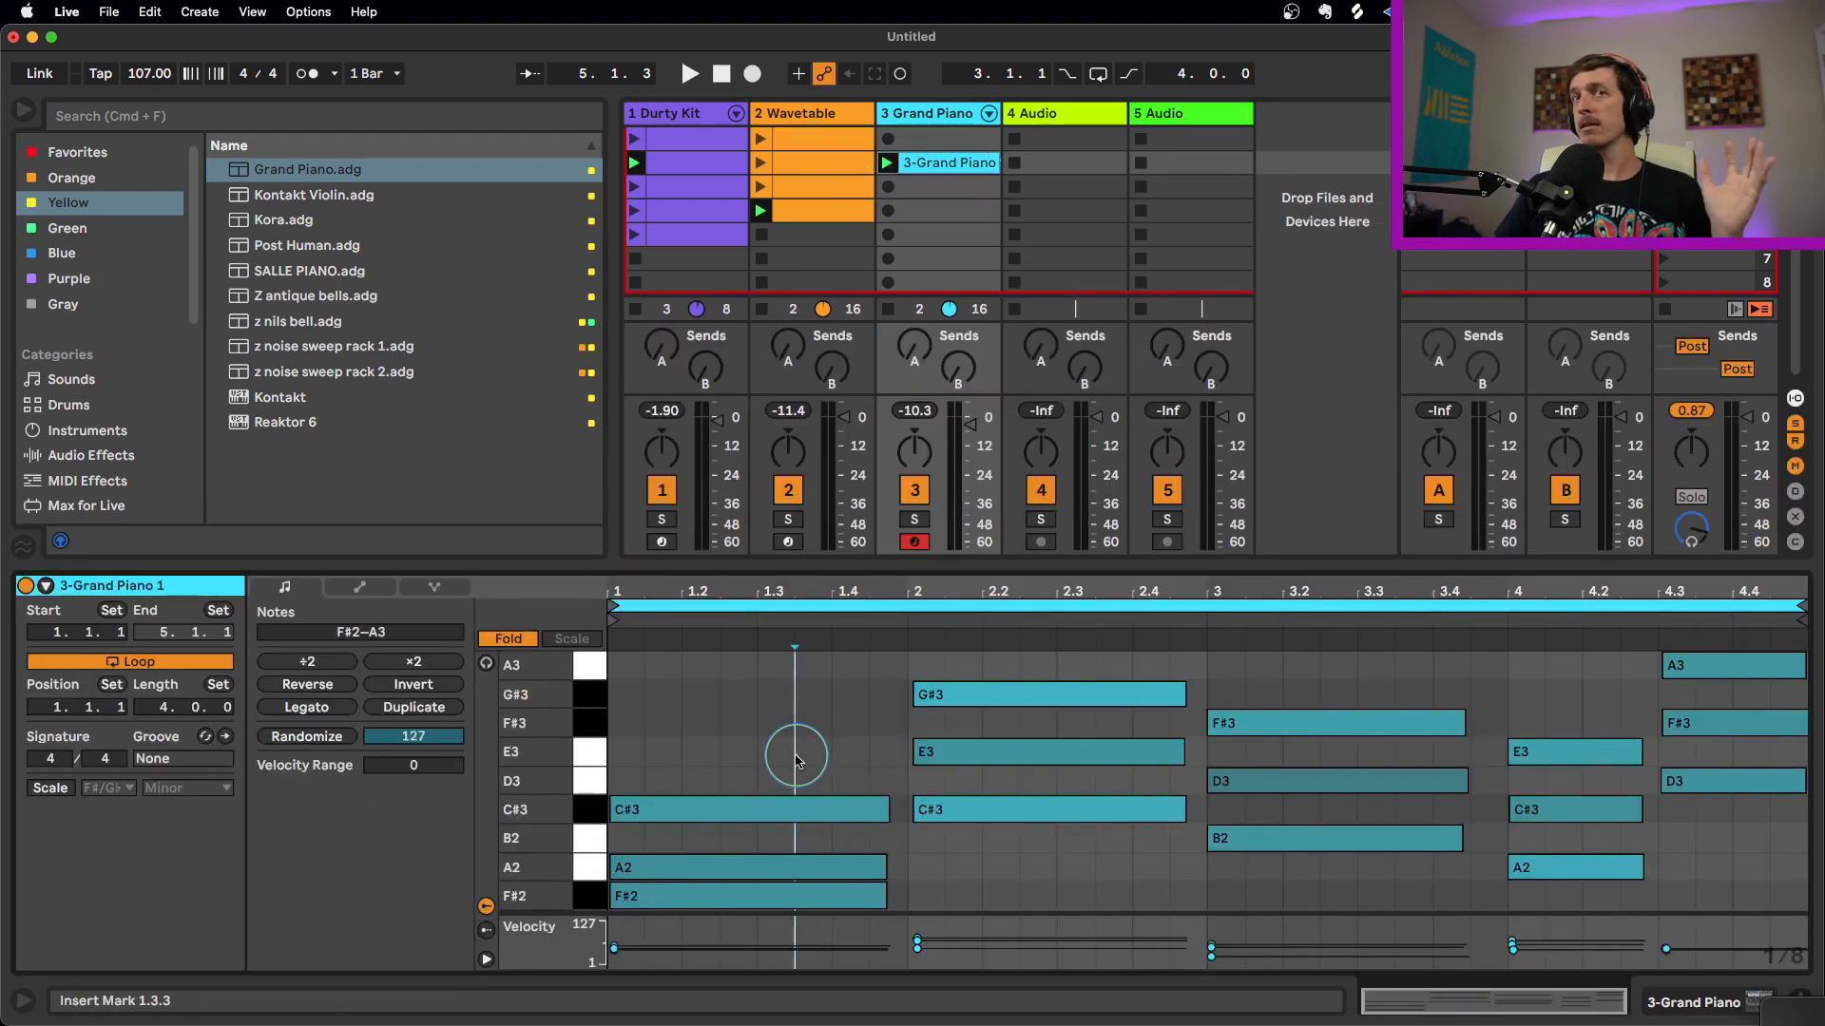
left_click_drag(946, 164, 962, 150)
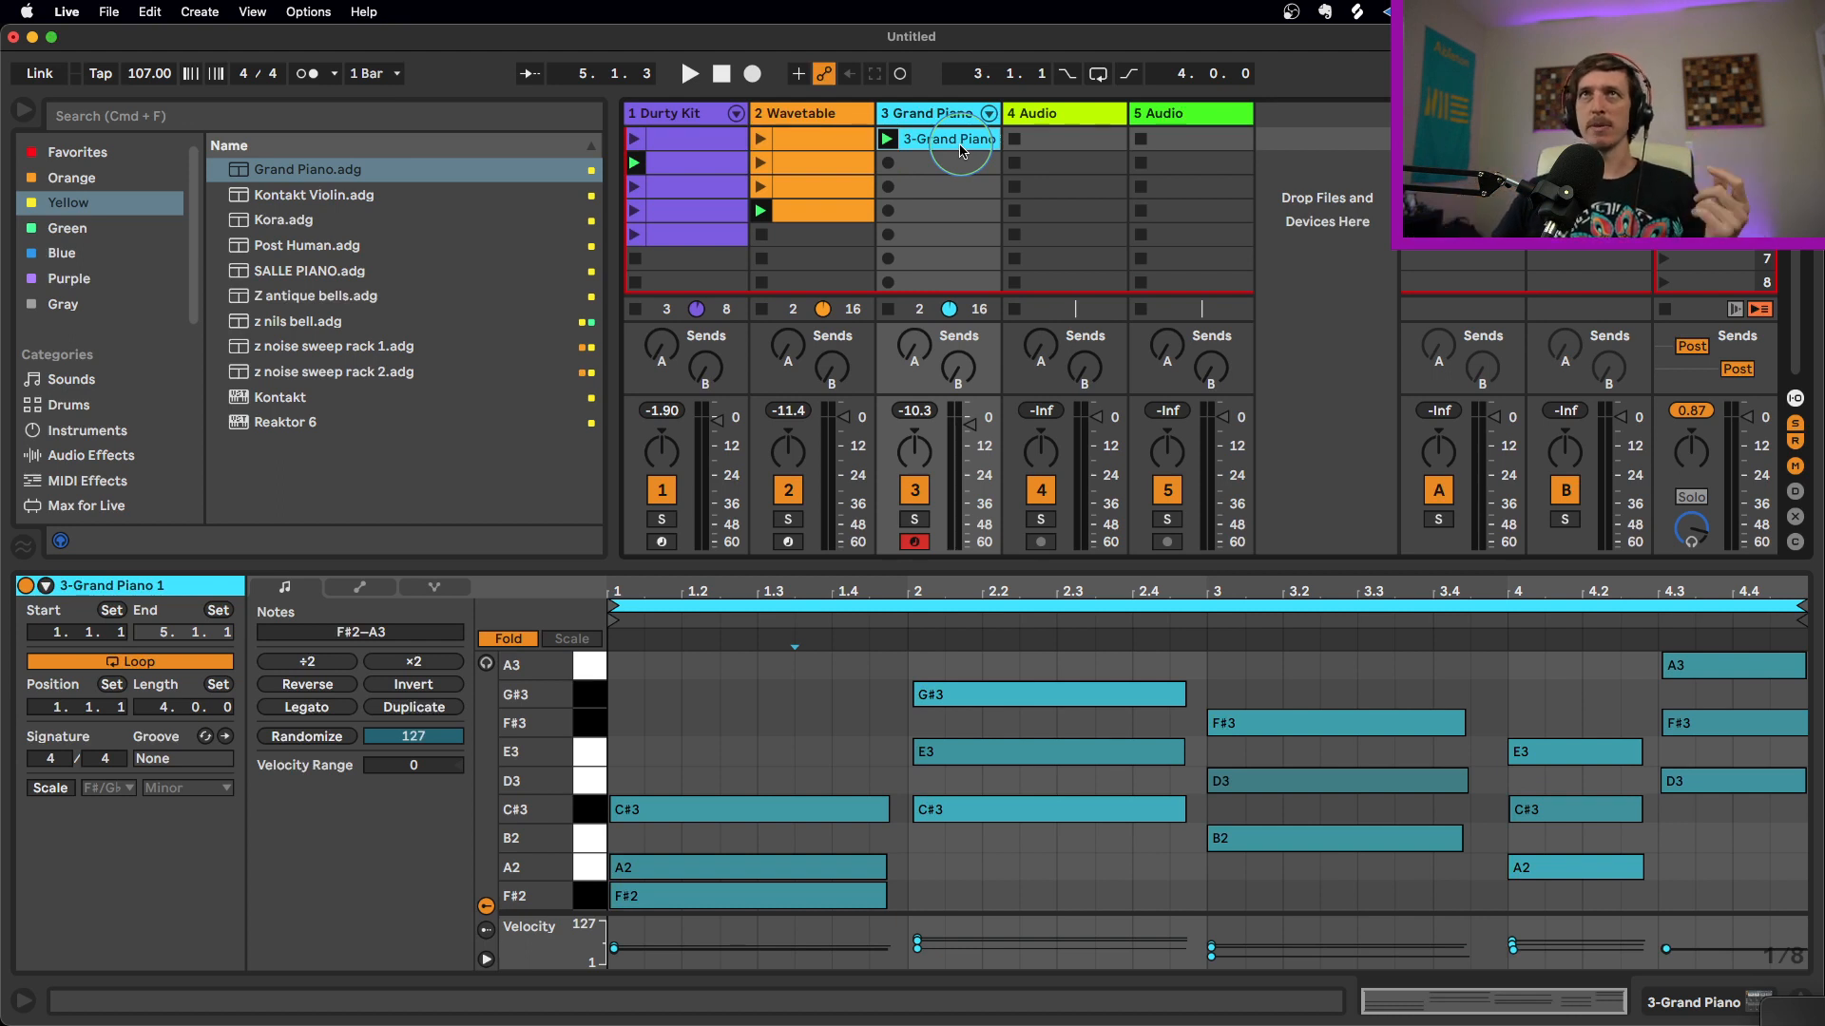
key("super+d")
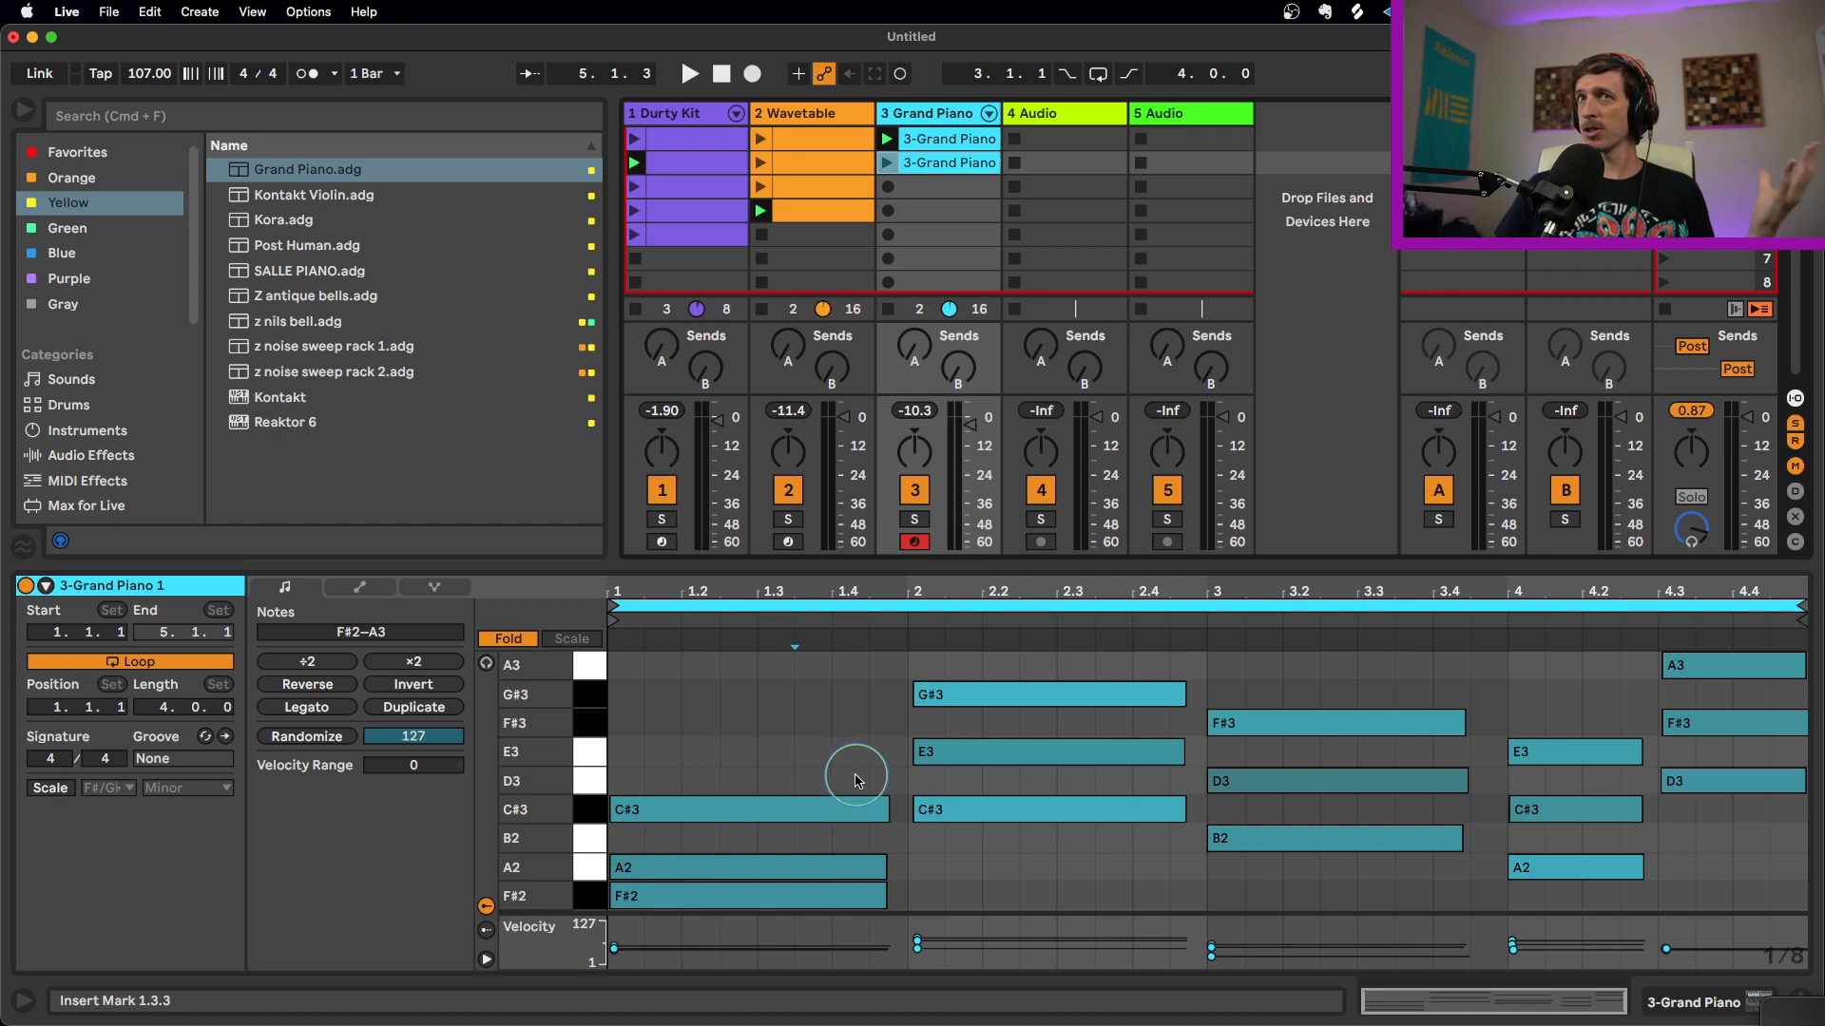
Transpose the upper two notes of the bar 2, bar 3 and 4.3 chords and bar 4's E3 down an octave in the second piano clip, and play it
left_click_drag(865, 765, 1267, 697)
left_click(1326, 780, "shift")
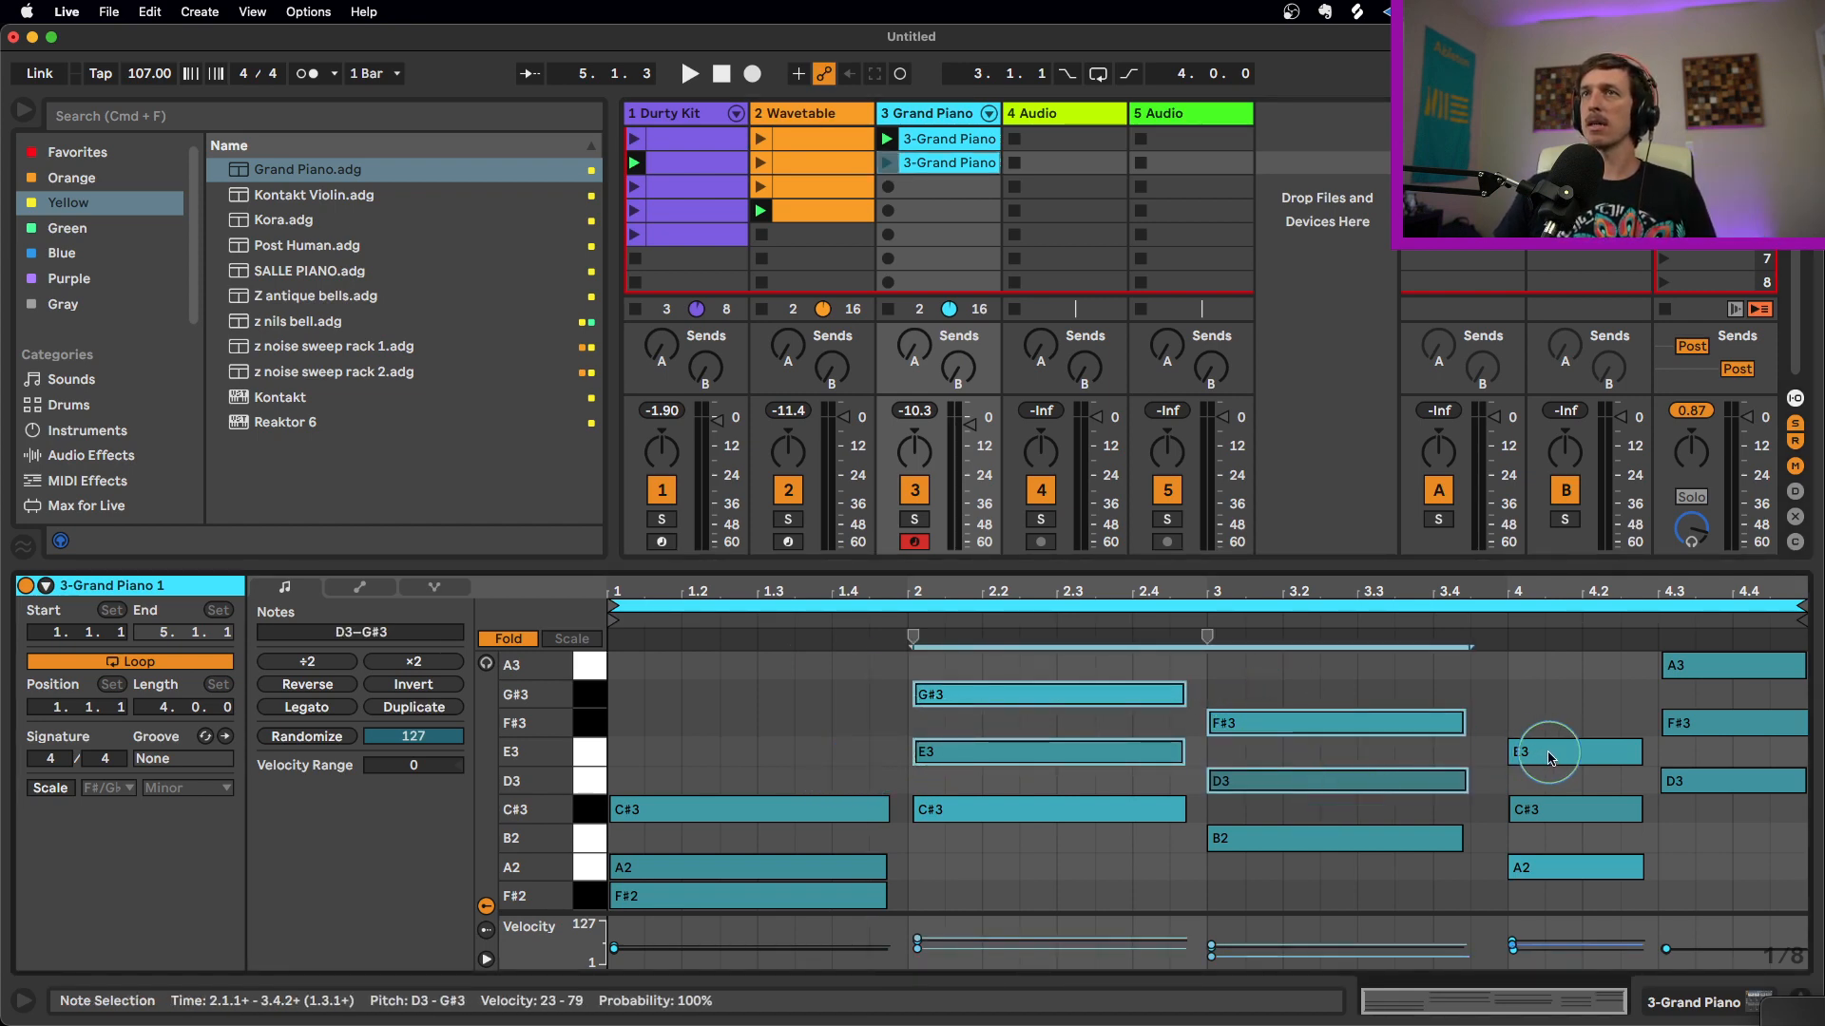
left_click(1548, 757, "shift")
left_click(1737, 724, "shift")
left_click(1736, 668, "shift")
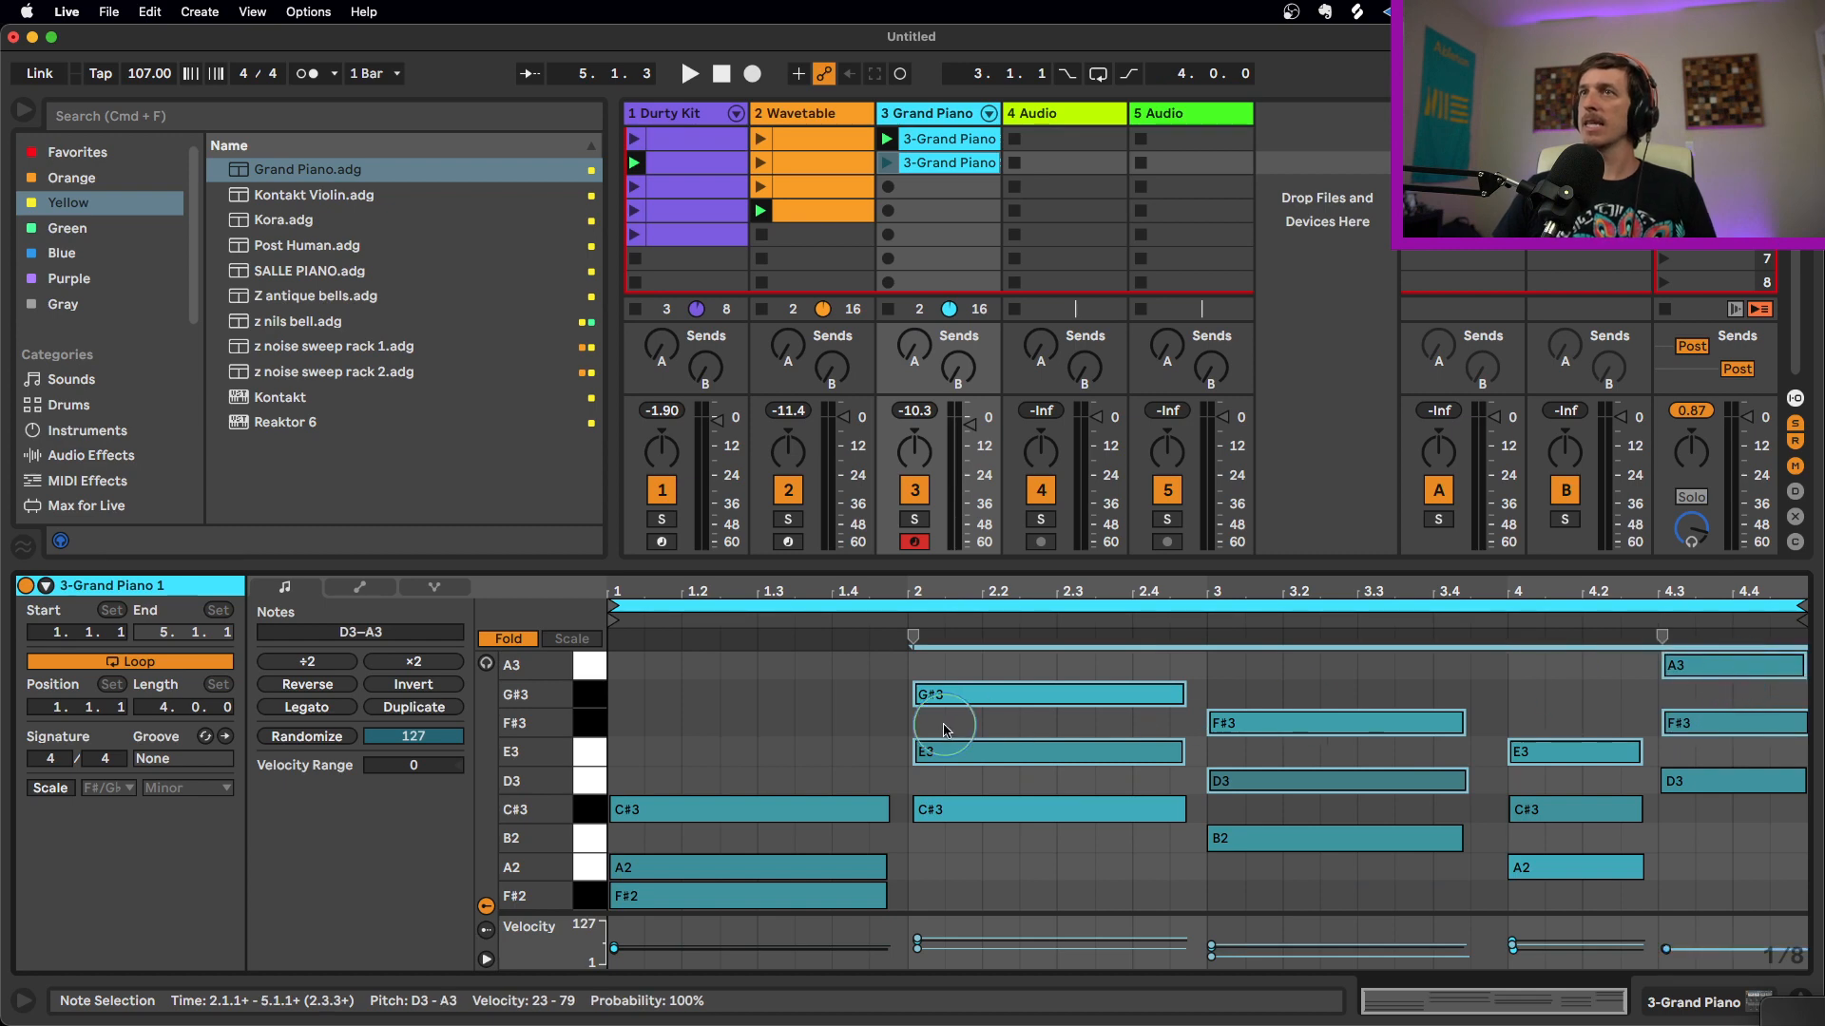
key("shift+Down")
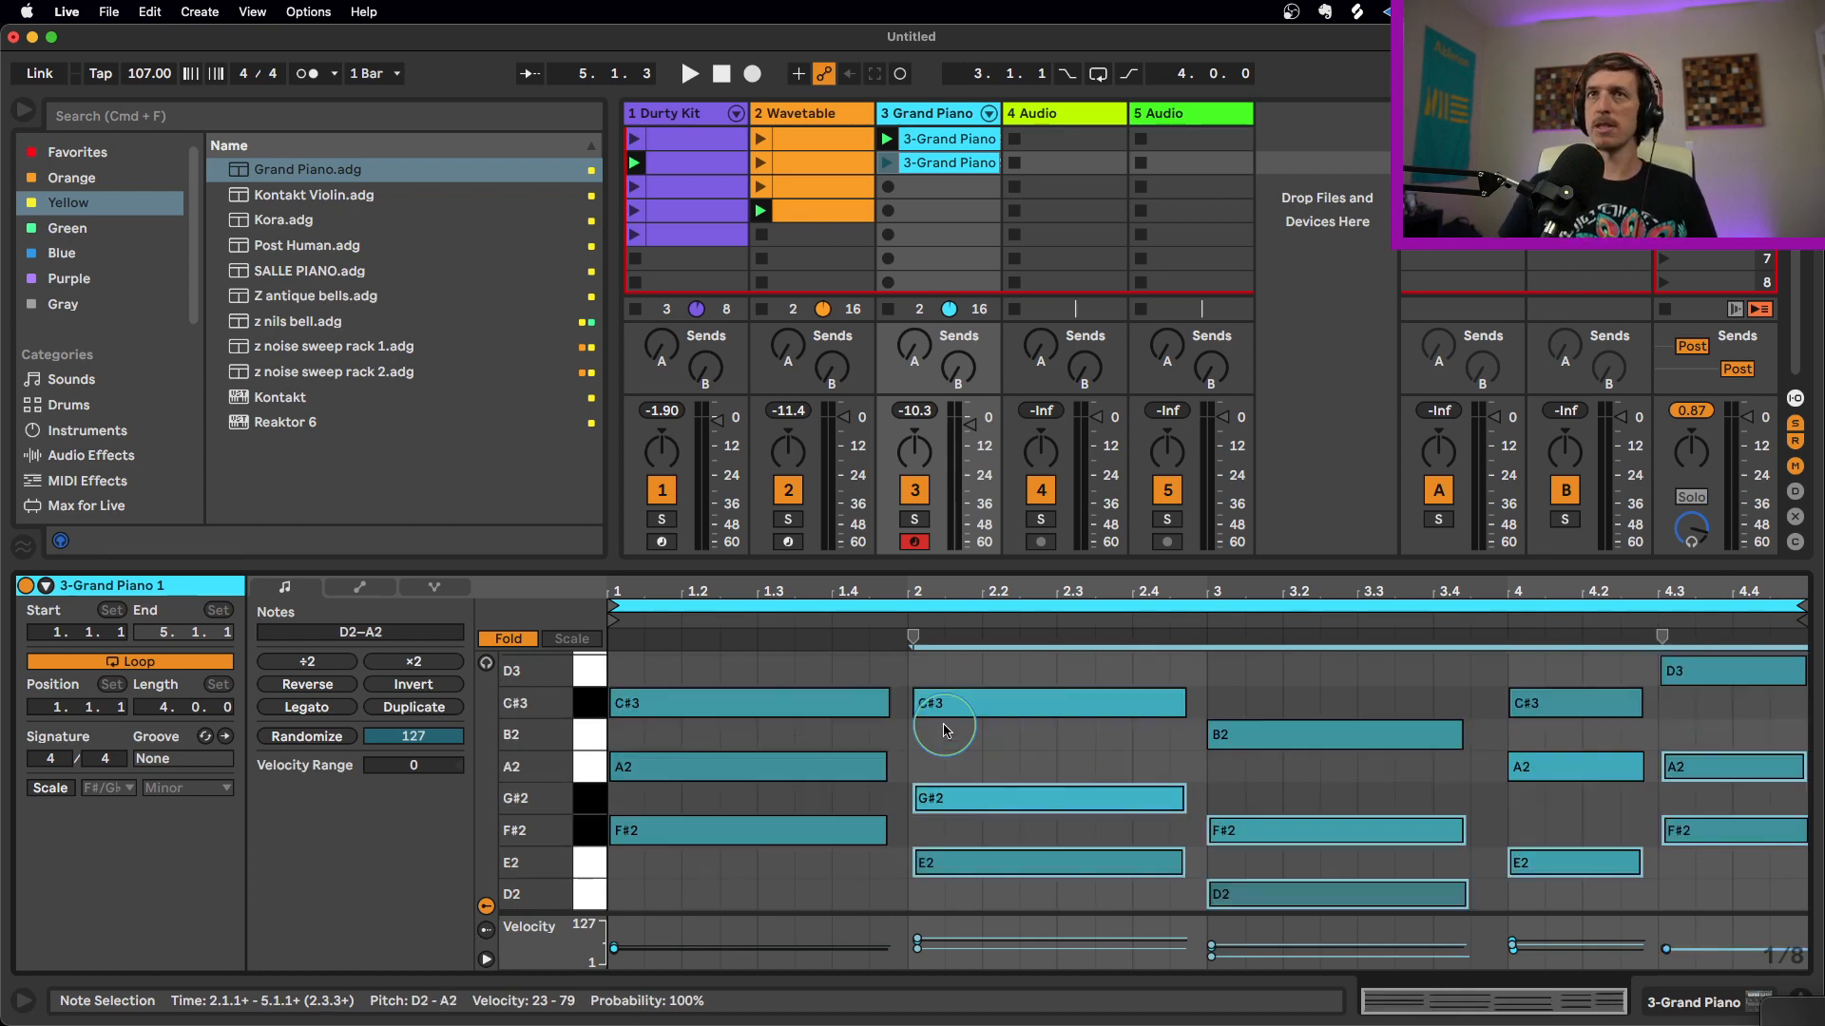
left_click(887, 164)
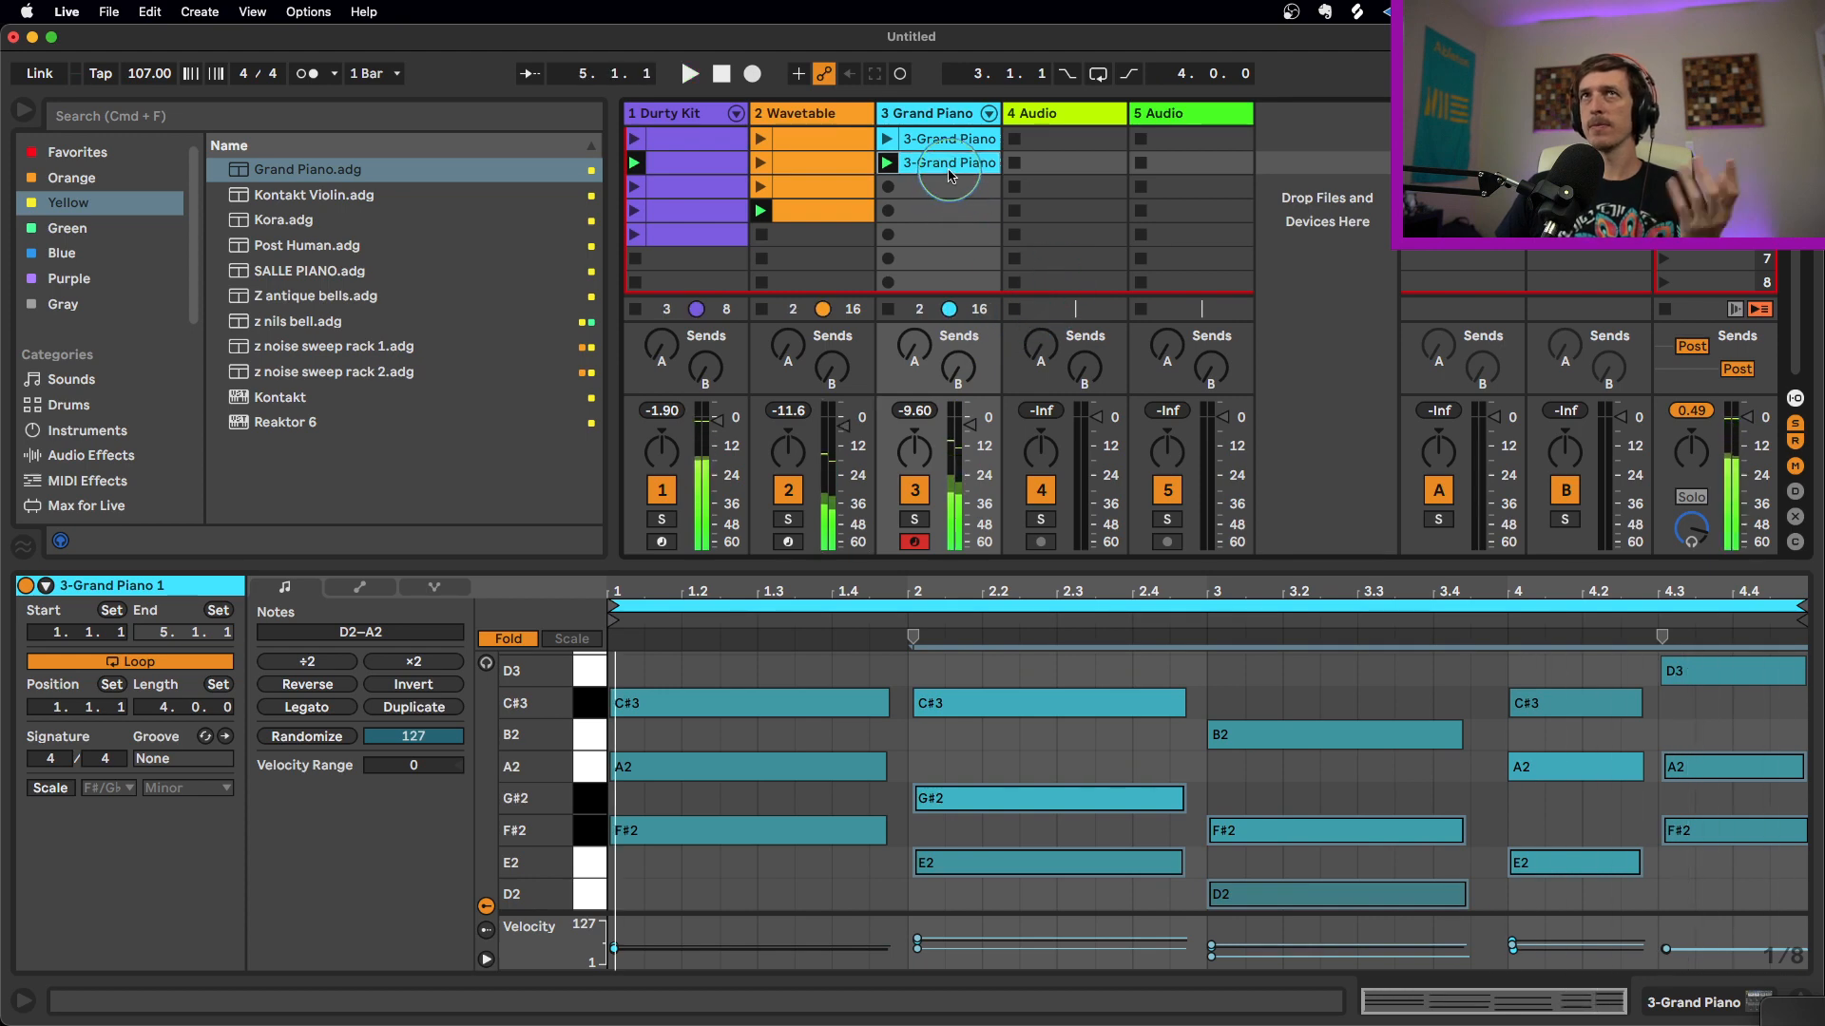
Duplicate the second piano clip into the third slot, transpose all its notes up an octave, and play it
key("super+d")
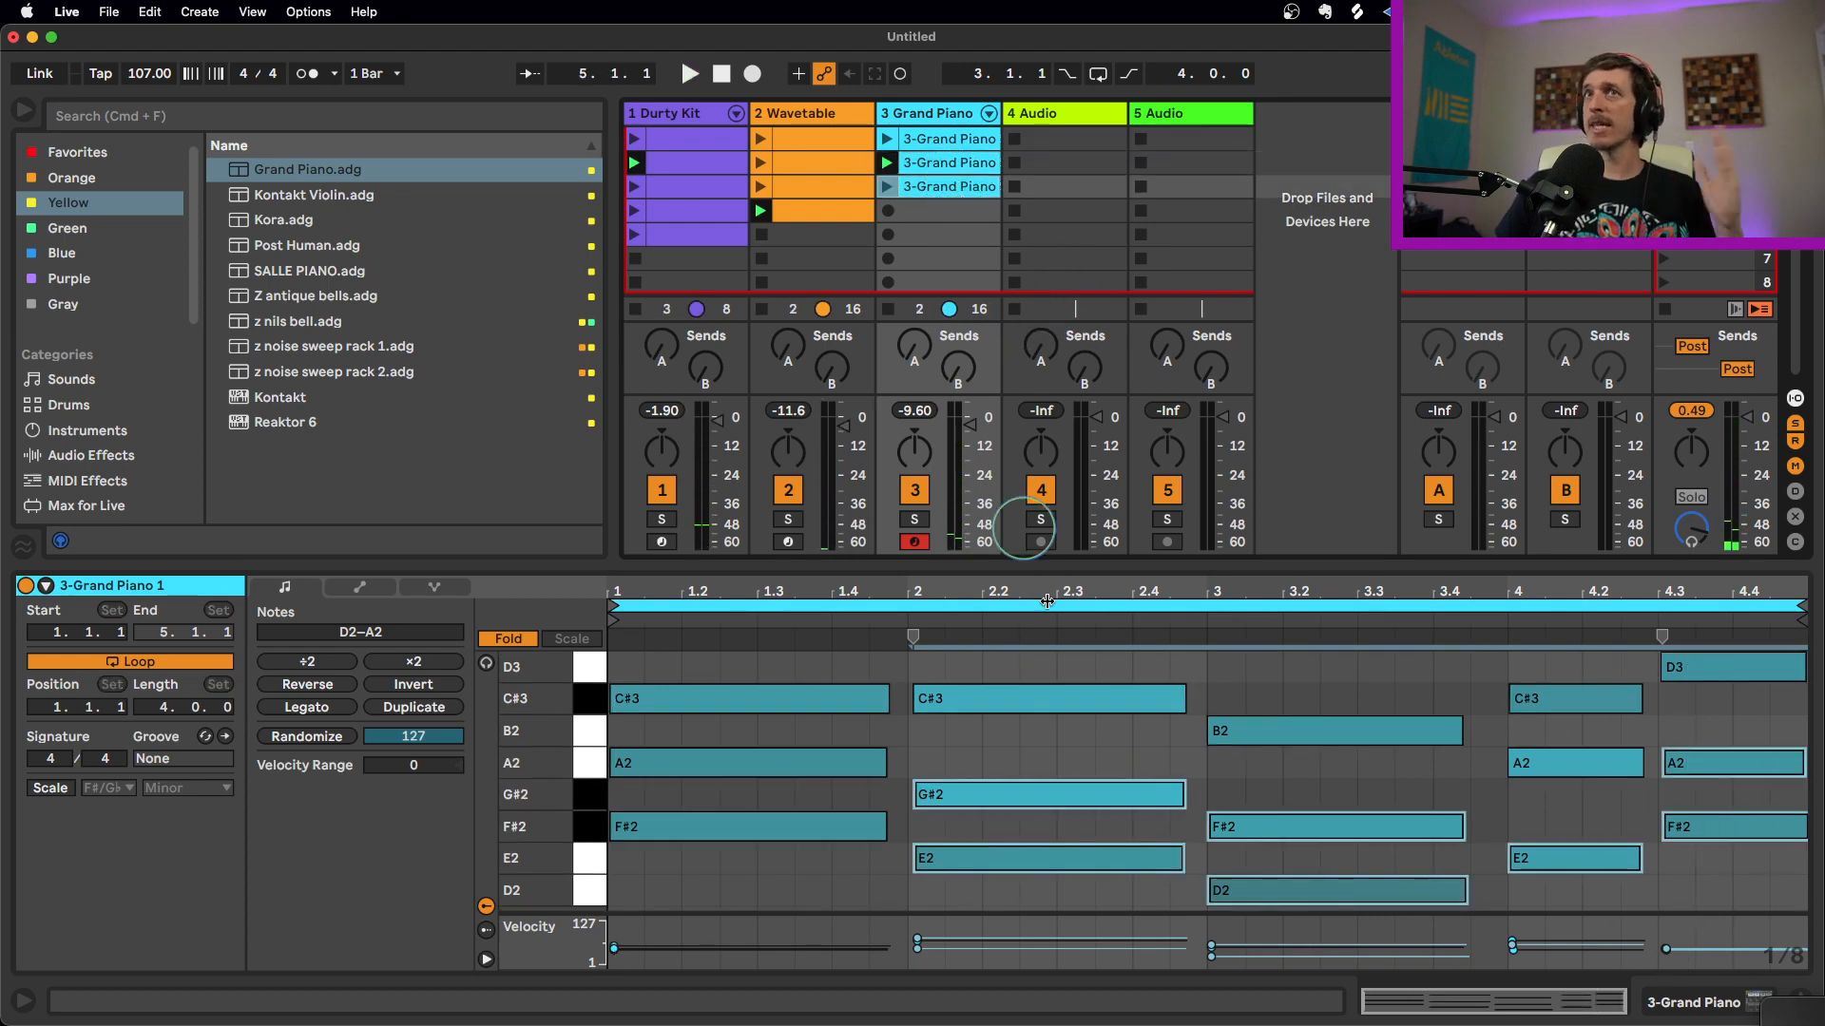
left_click(1144, 751)
key("super+a")
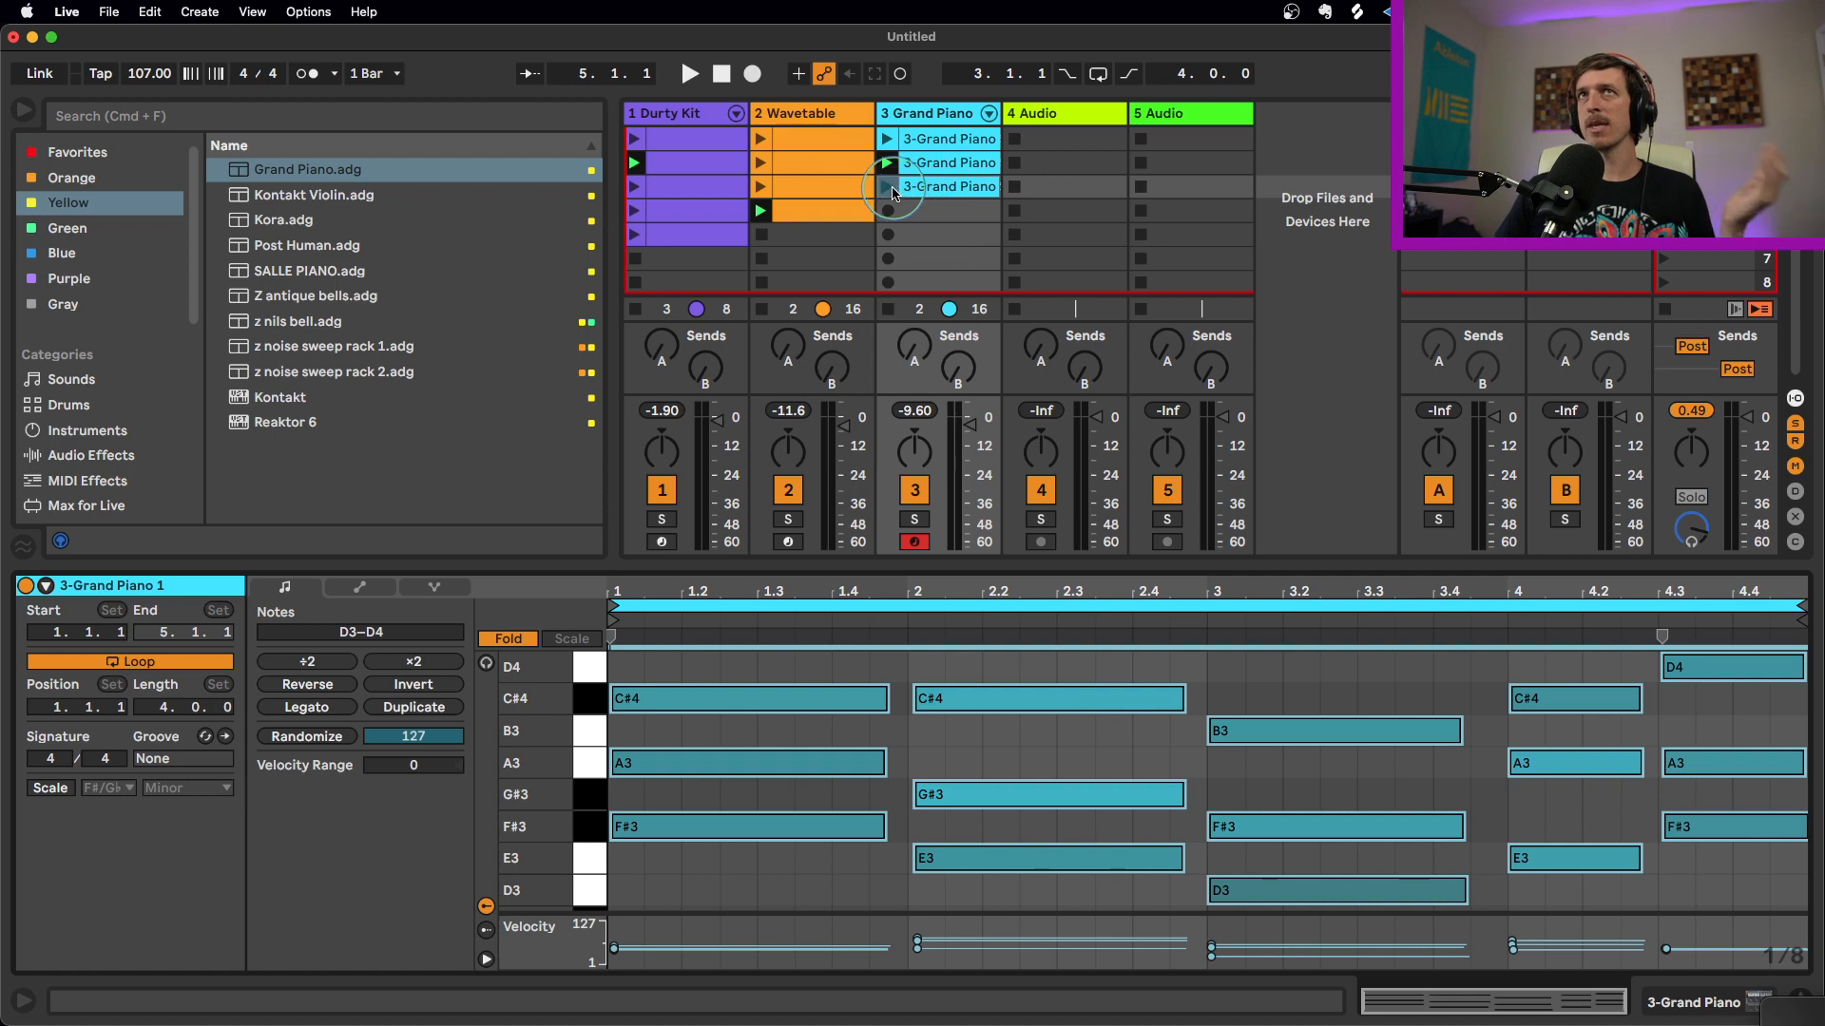
left_click(891, 187)
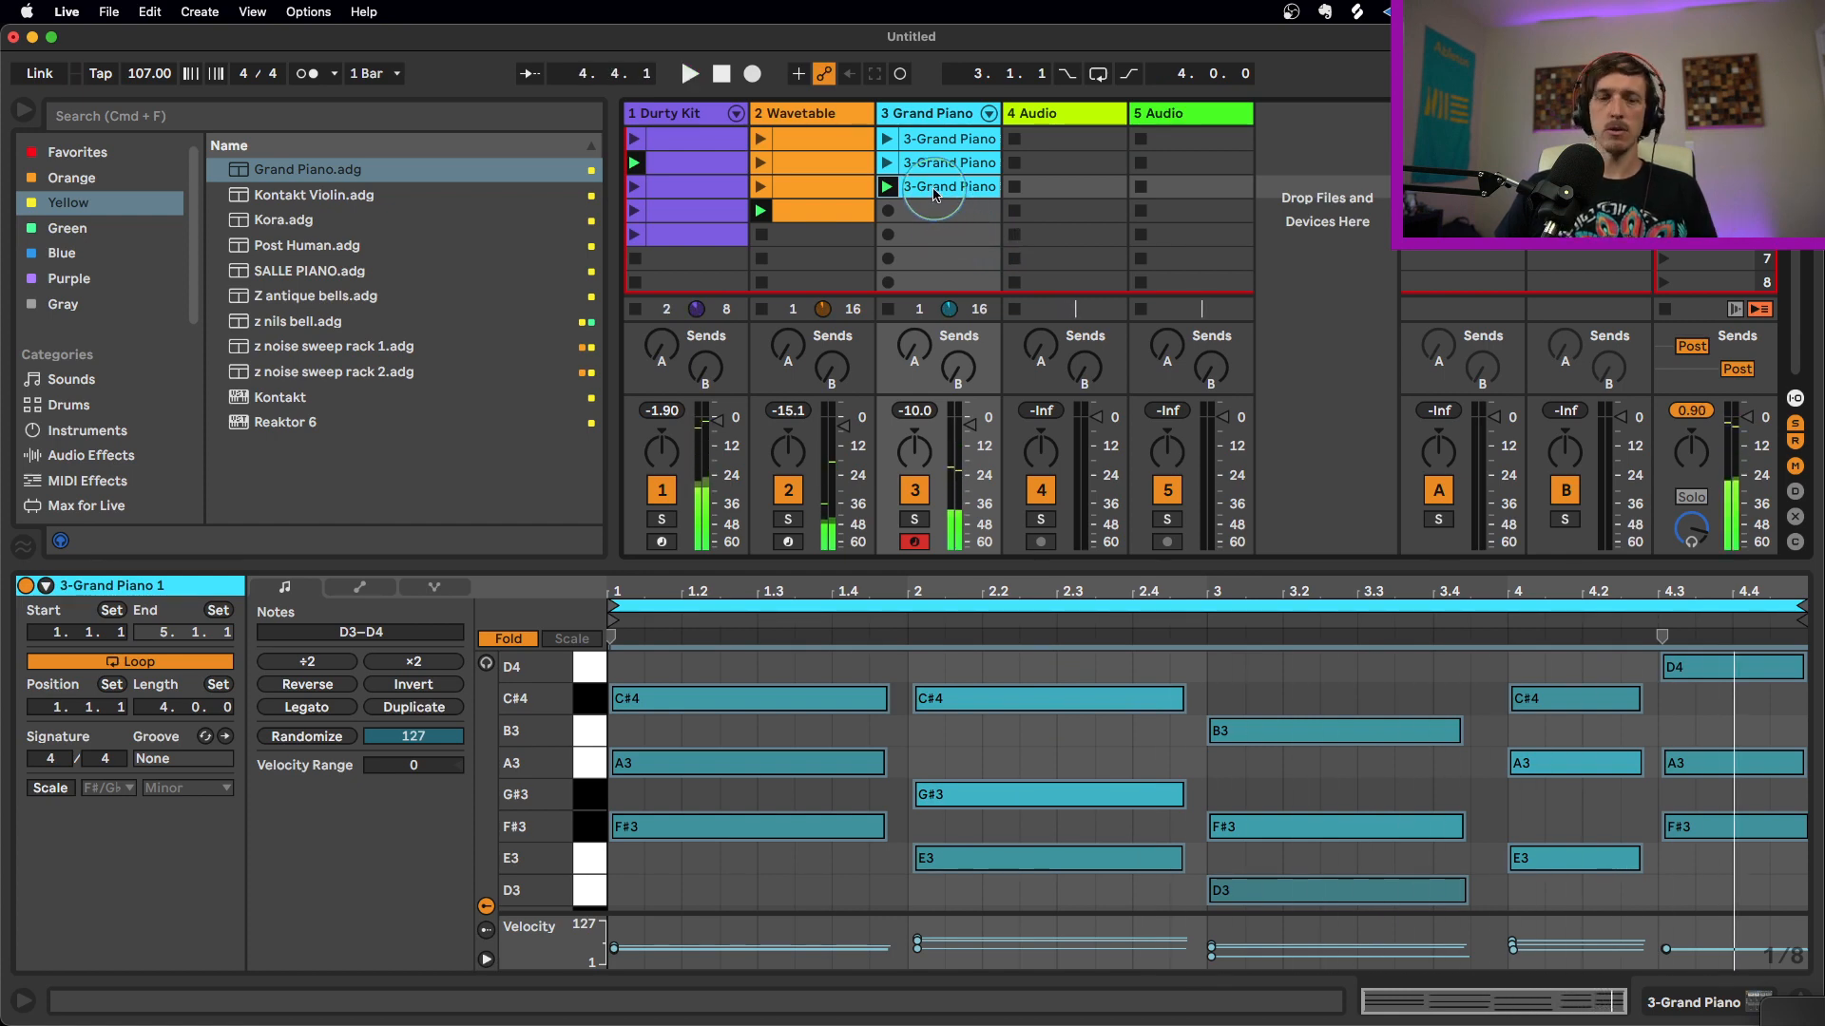
Duplicate the third piano clip, turn its bar 1–3 chords into two short hits each with the second at beat 2.3, and play the new clip
key("super+d")
left_click(884, 680)
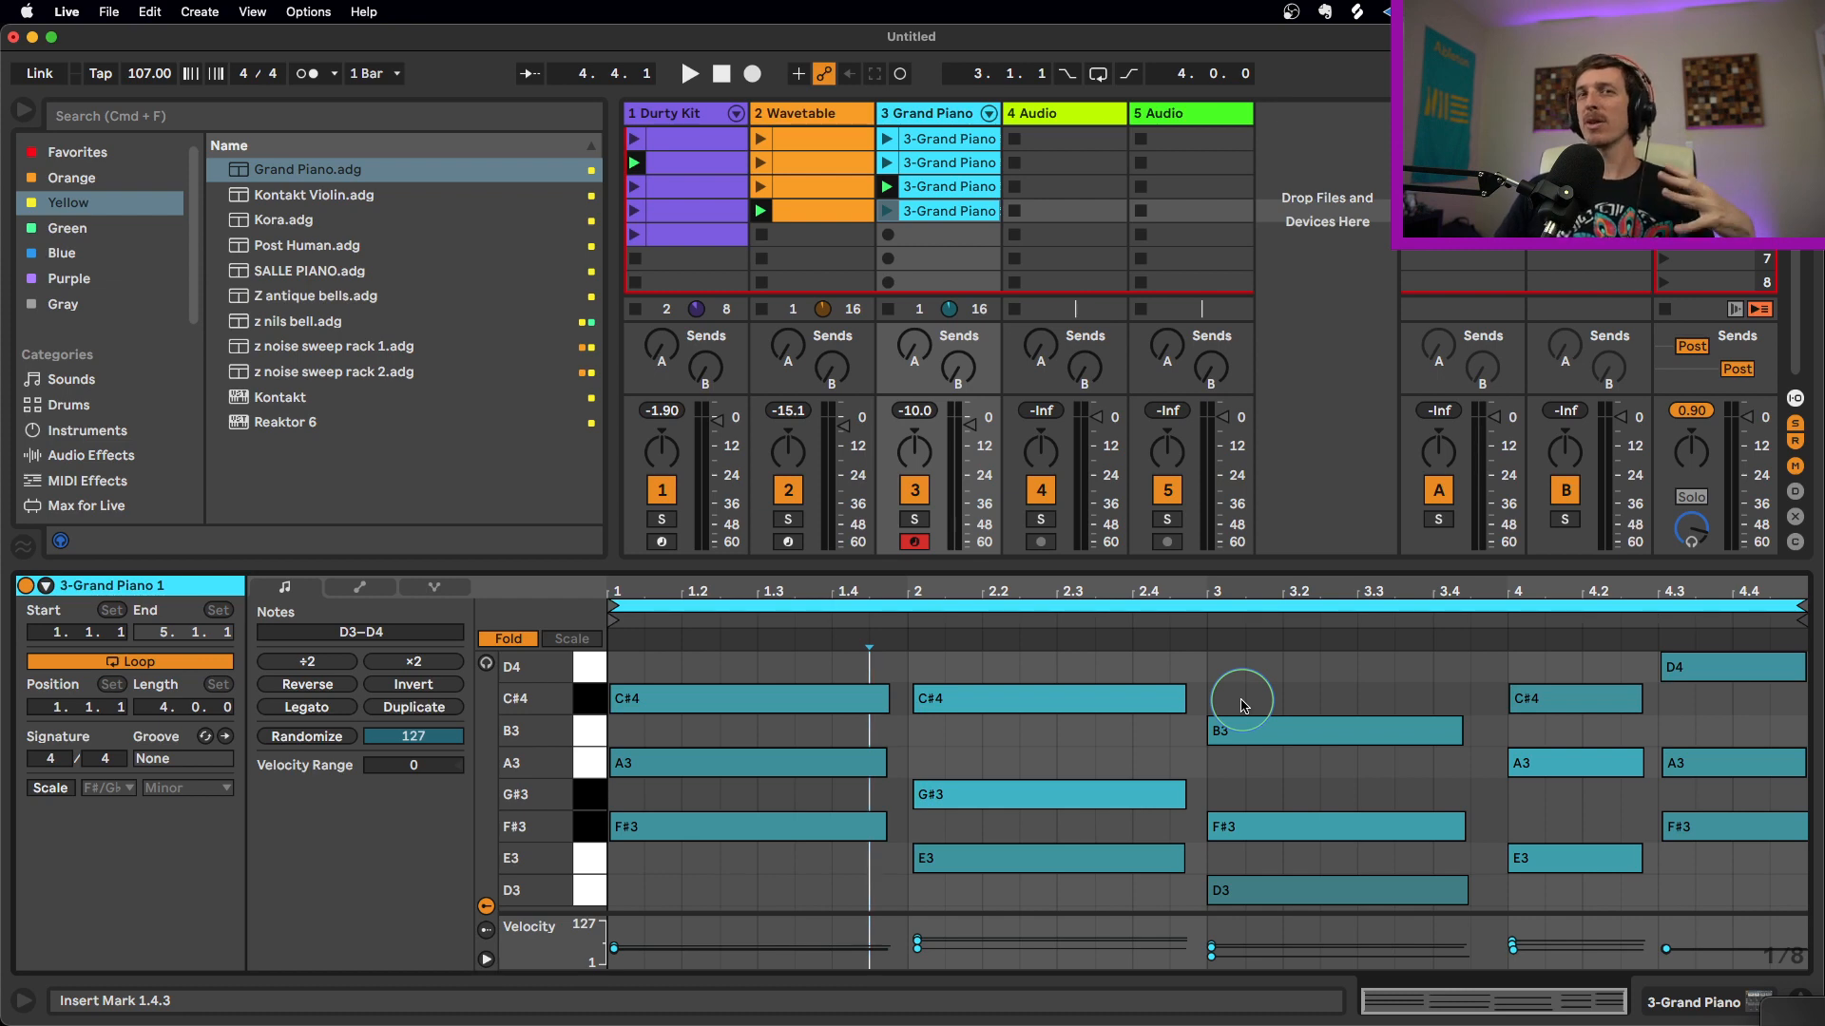
left_click_drag(1344, 677, 852, 918)
left_click_drag(887, 700, 768, 706)
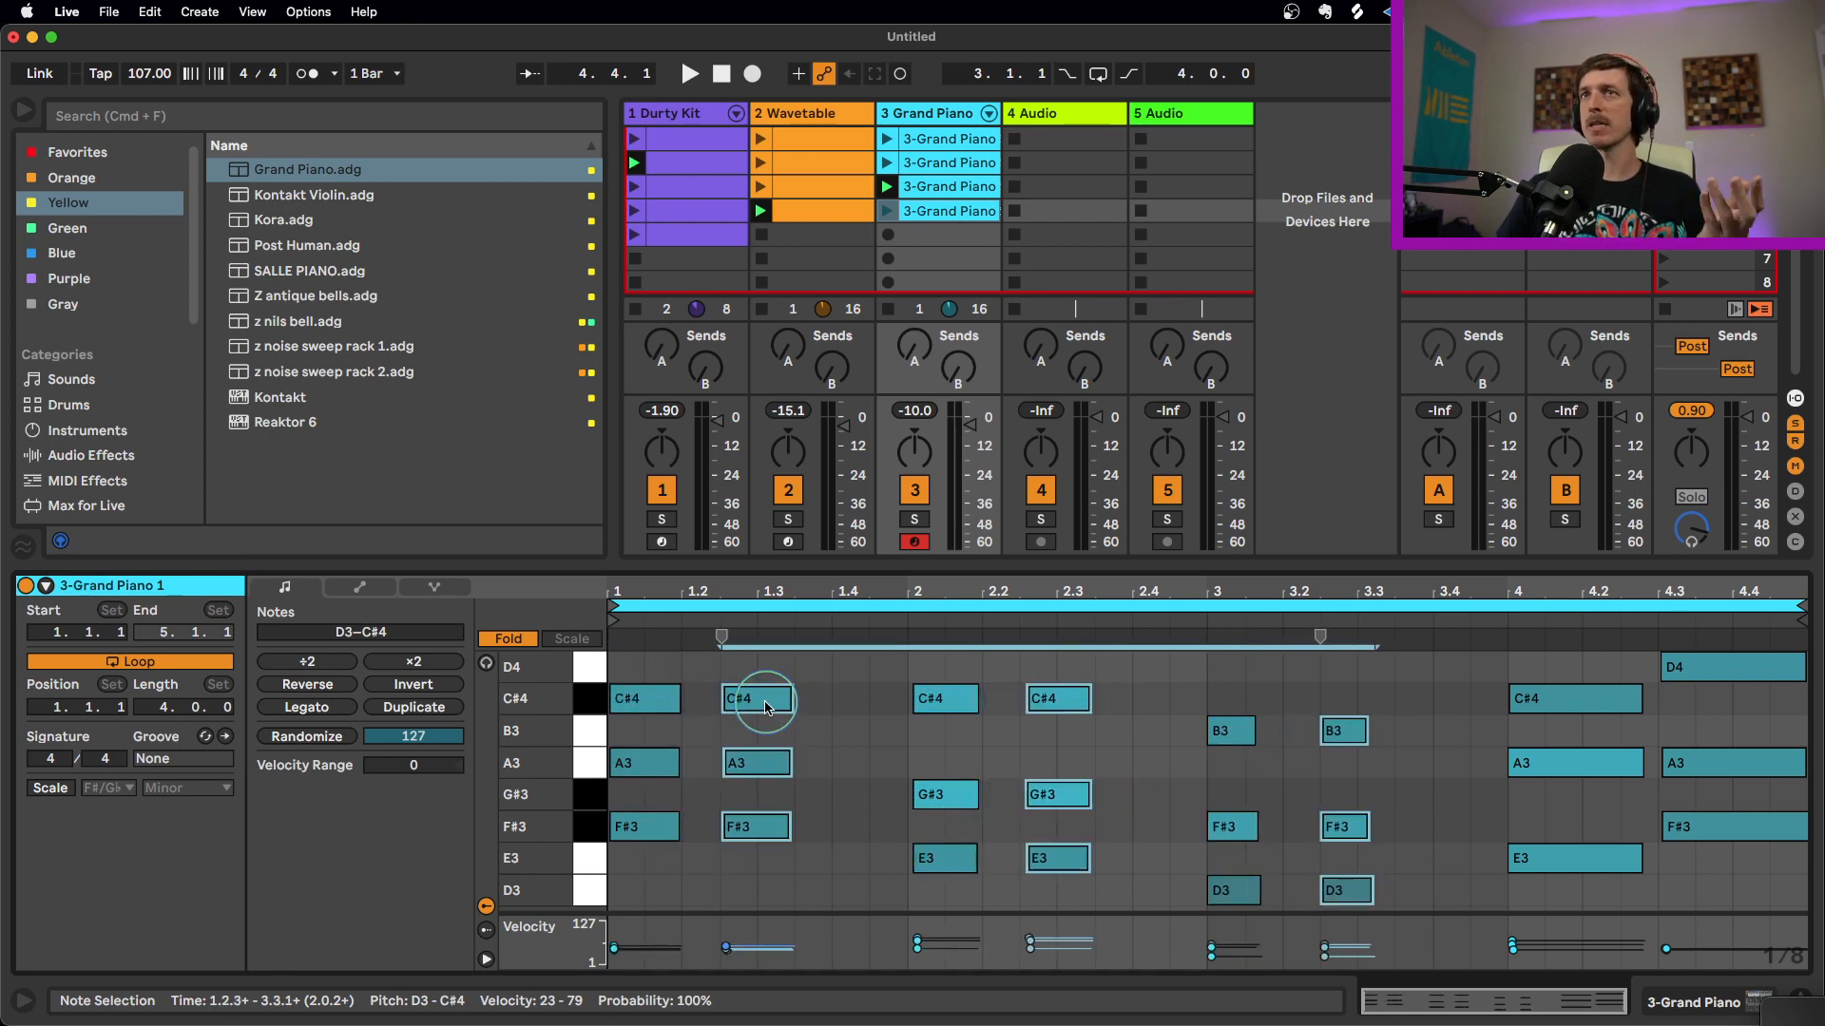
key("space")
left_click(888, 211)
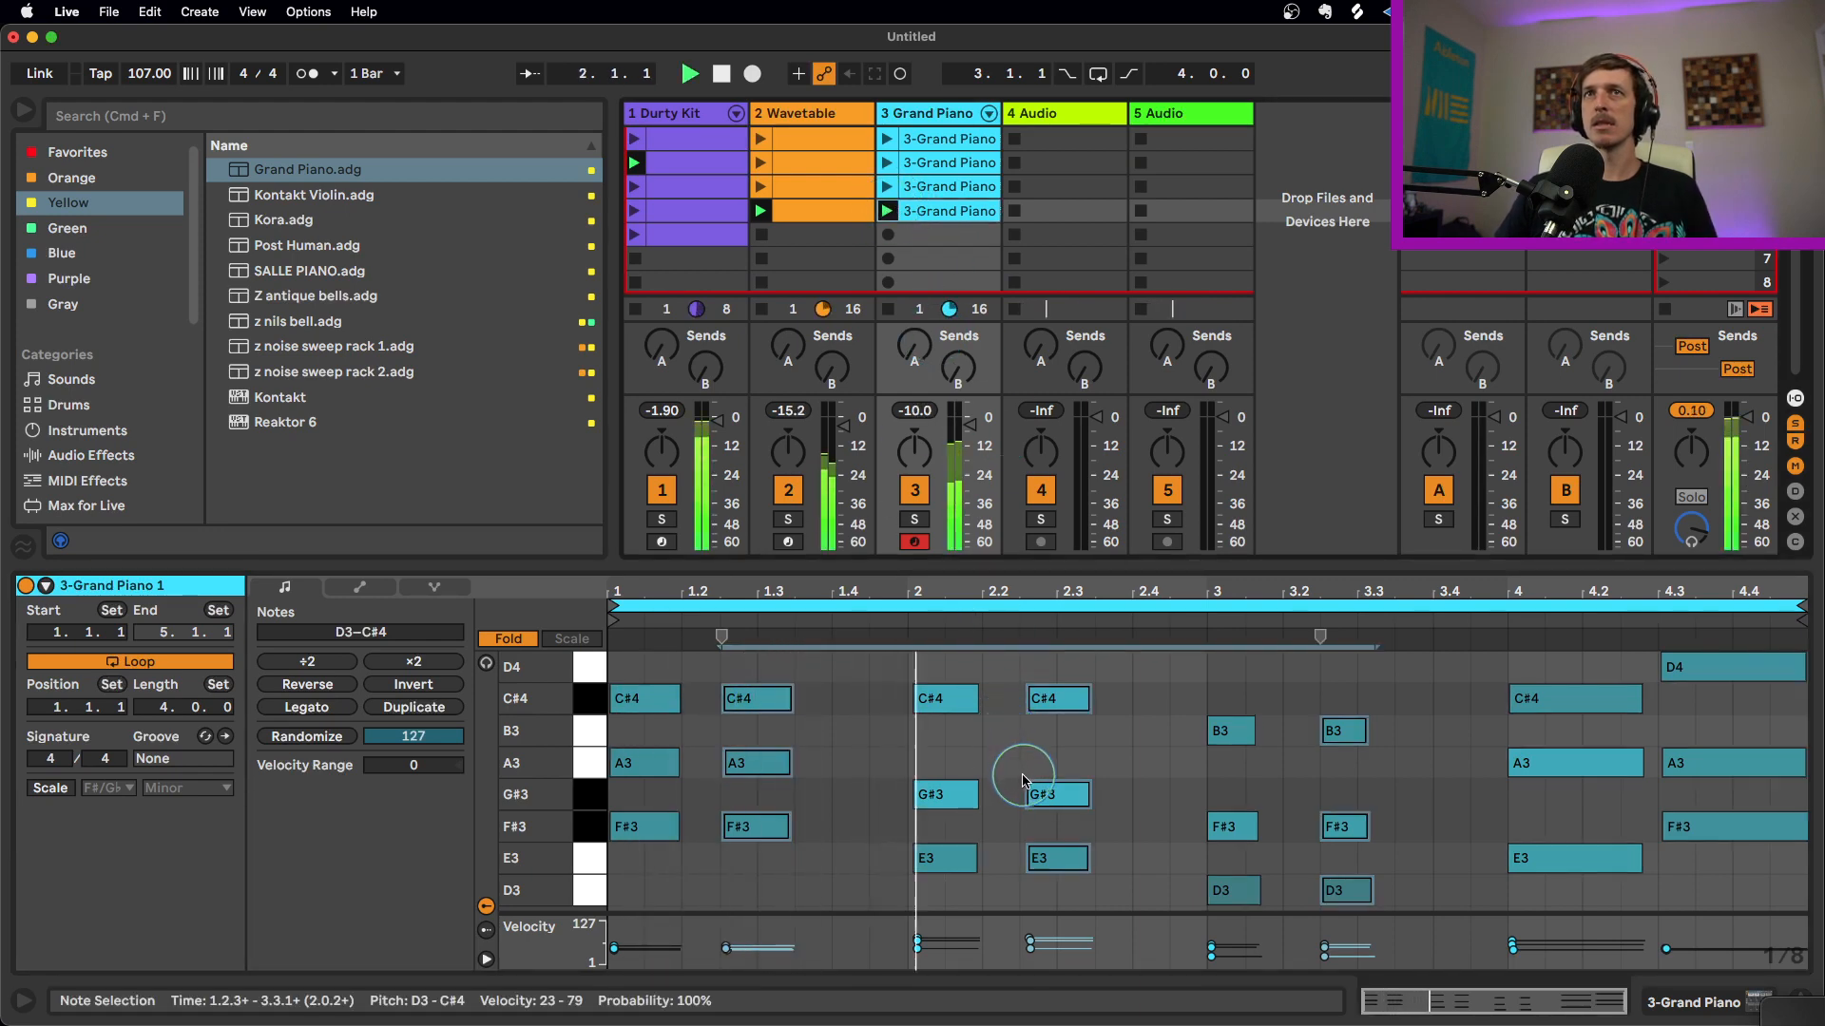
Copy the second chord hits of bars 1–3 in the fourth piano clip to about 1.3.4, 2.3.4 and 3.3.4, and play it
key("space")
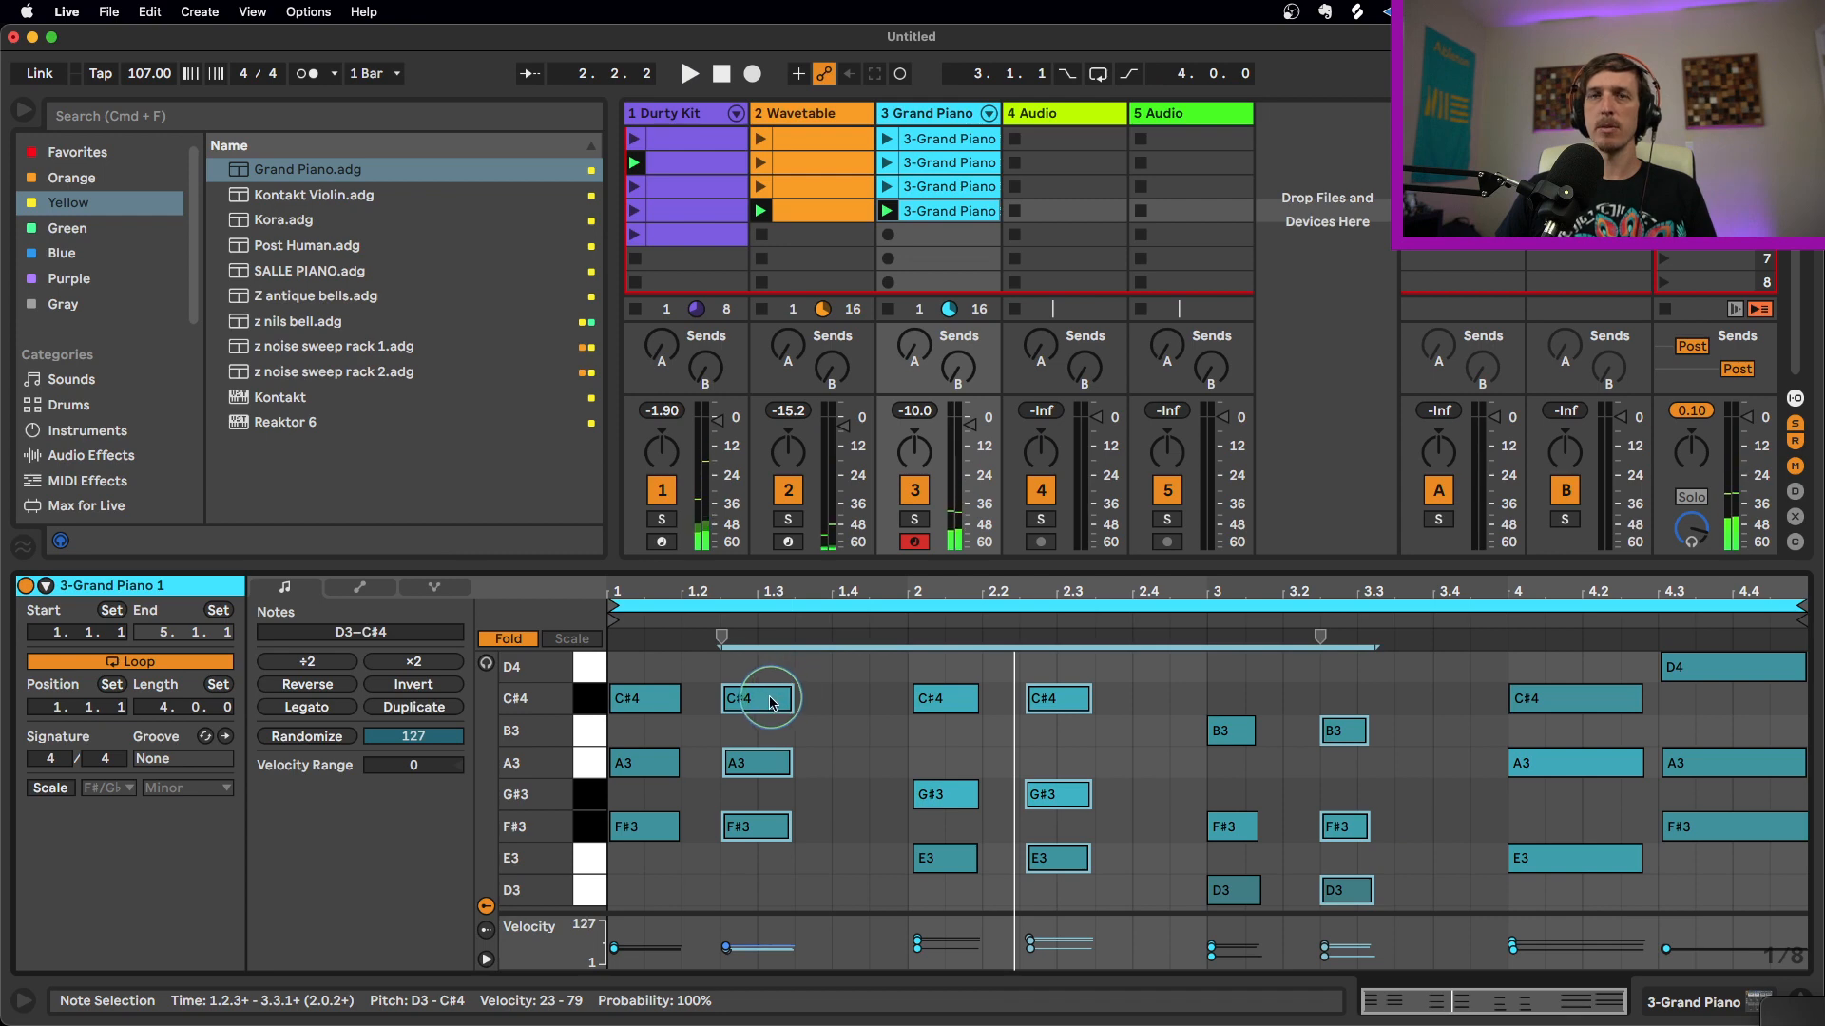
left_click_drag(772, 699, 869, 711)
key("space")
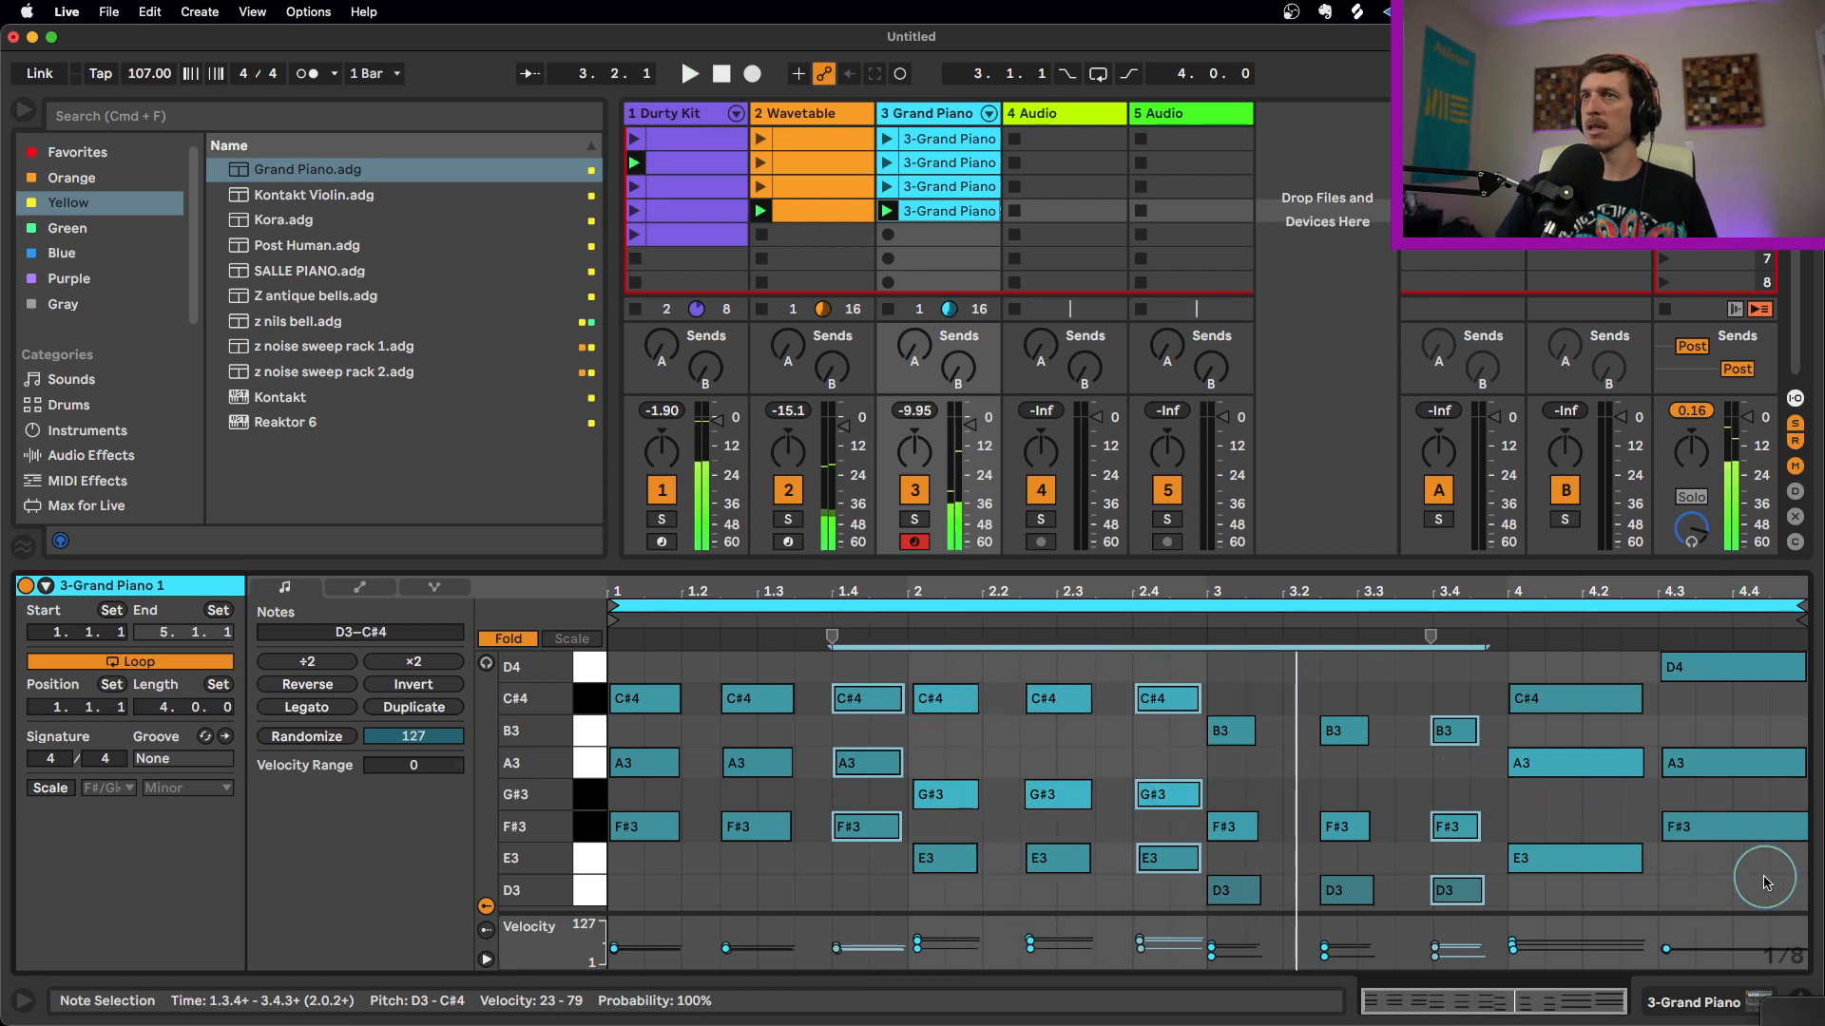
Split both bar 4 chords of the fourth piano clip into three short hits each and play the clip
left_click_drag(1764, 883, 1552, 651)
mouse_move(1636, 700)
left_mouse_down()
mouse_move(1531, 701)
mouse_move(1599, 723)
mouse_move(1596, 704)
mouse_move(1629, 701)
left_mouse_up()
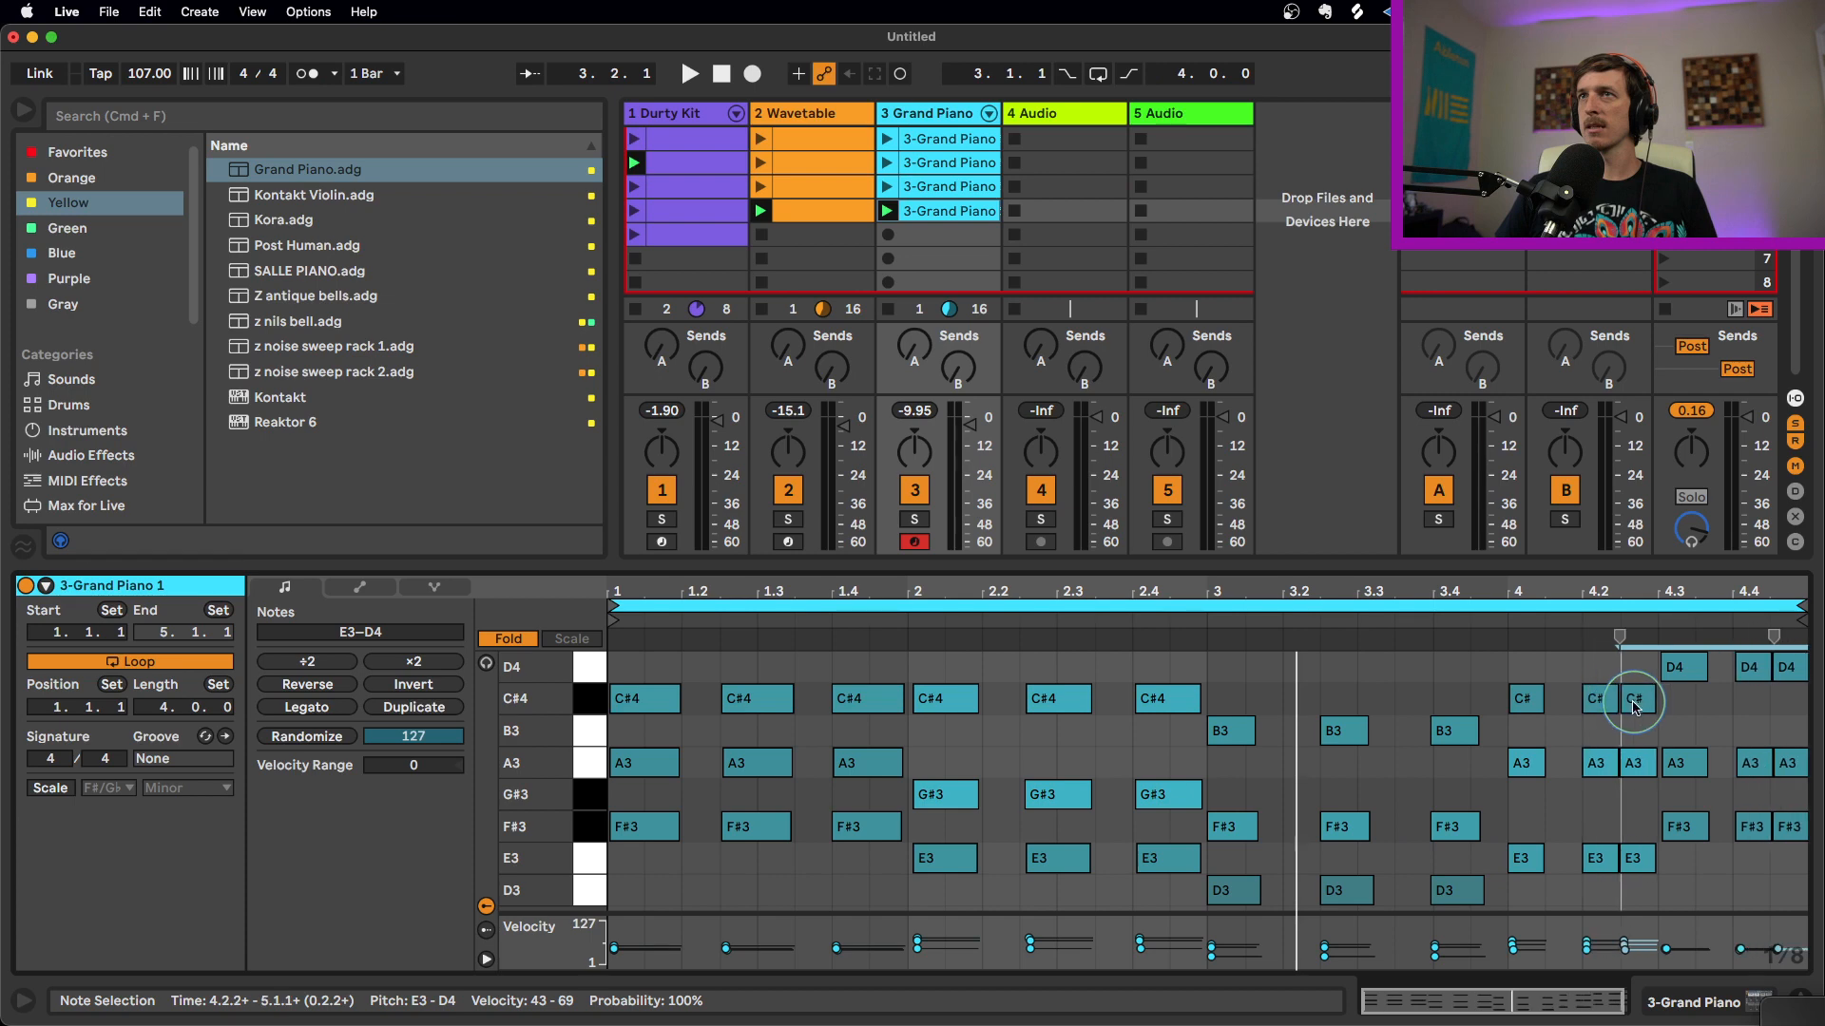
key("space")
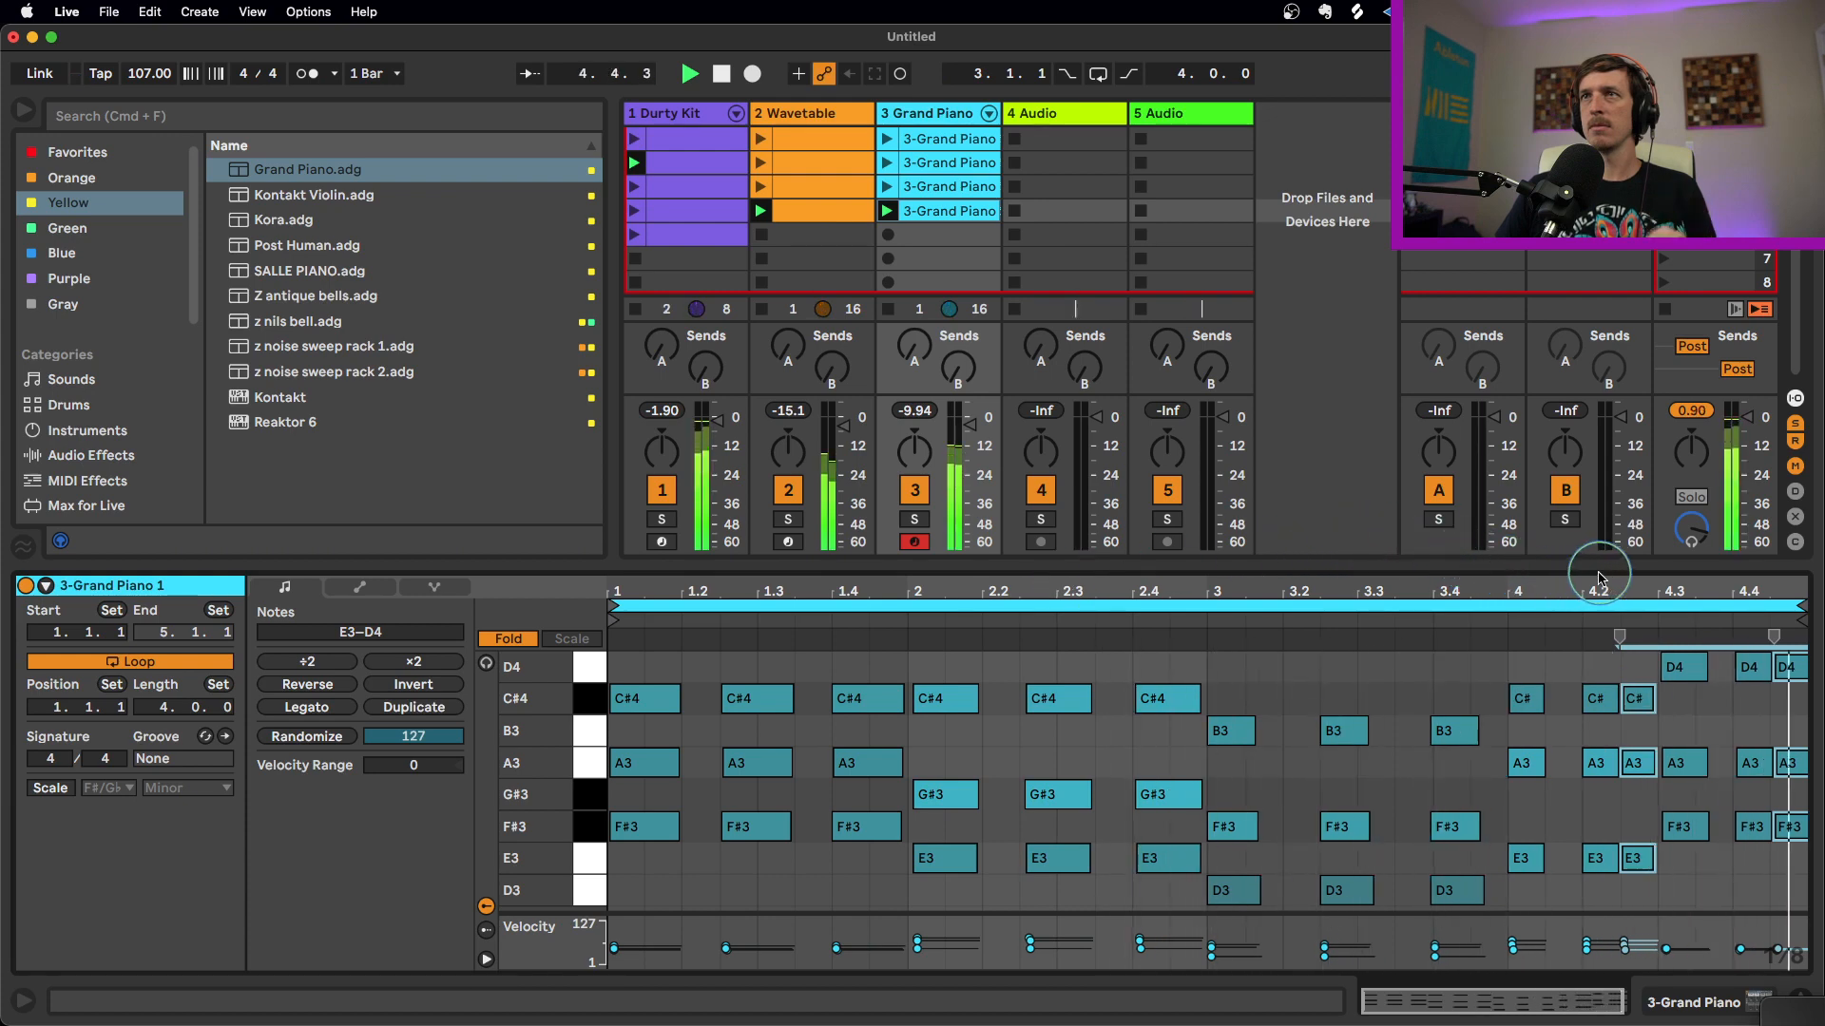
Deactivate the middle hit of each bar 4 chord group, at about 4.2 and 4.4, in the fourth piano clip
left_click(1589, 669)
left_click_drag(1597, 673, 1585, 884)
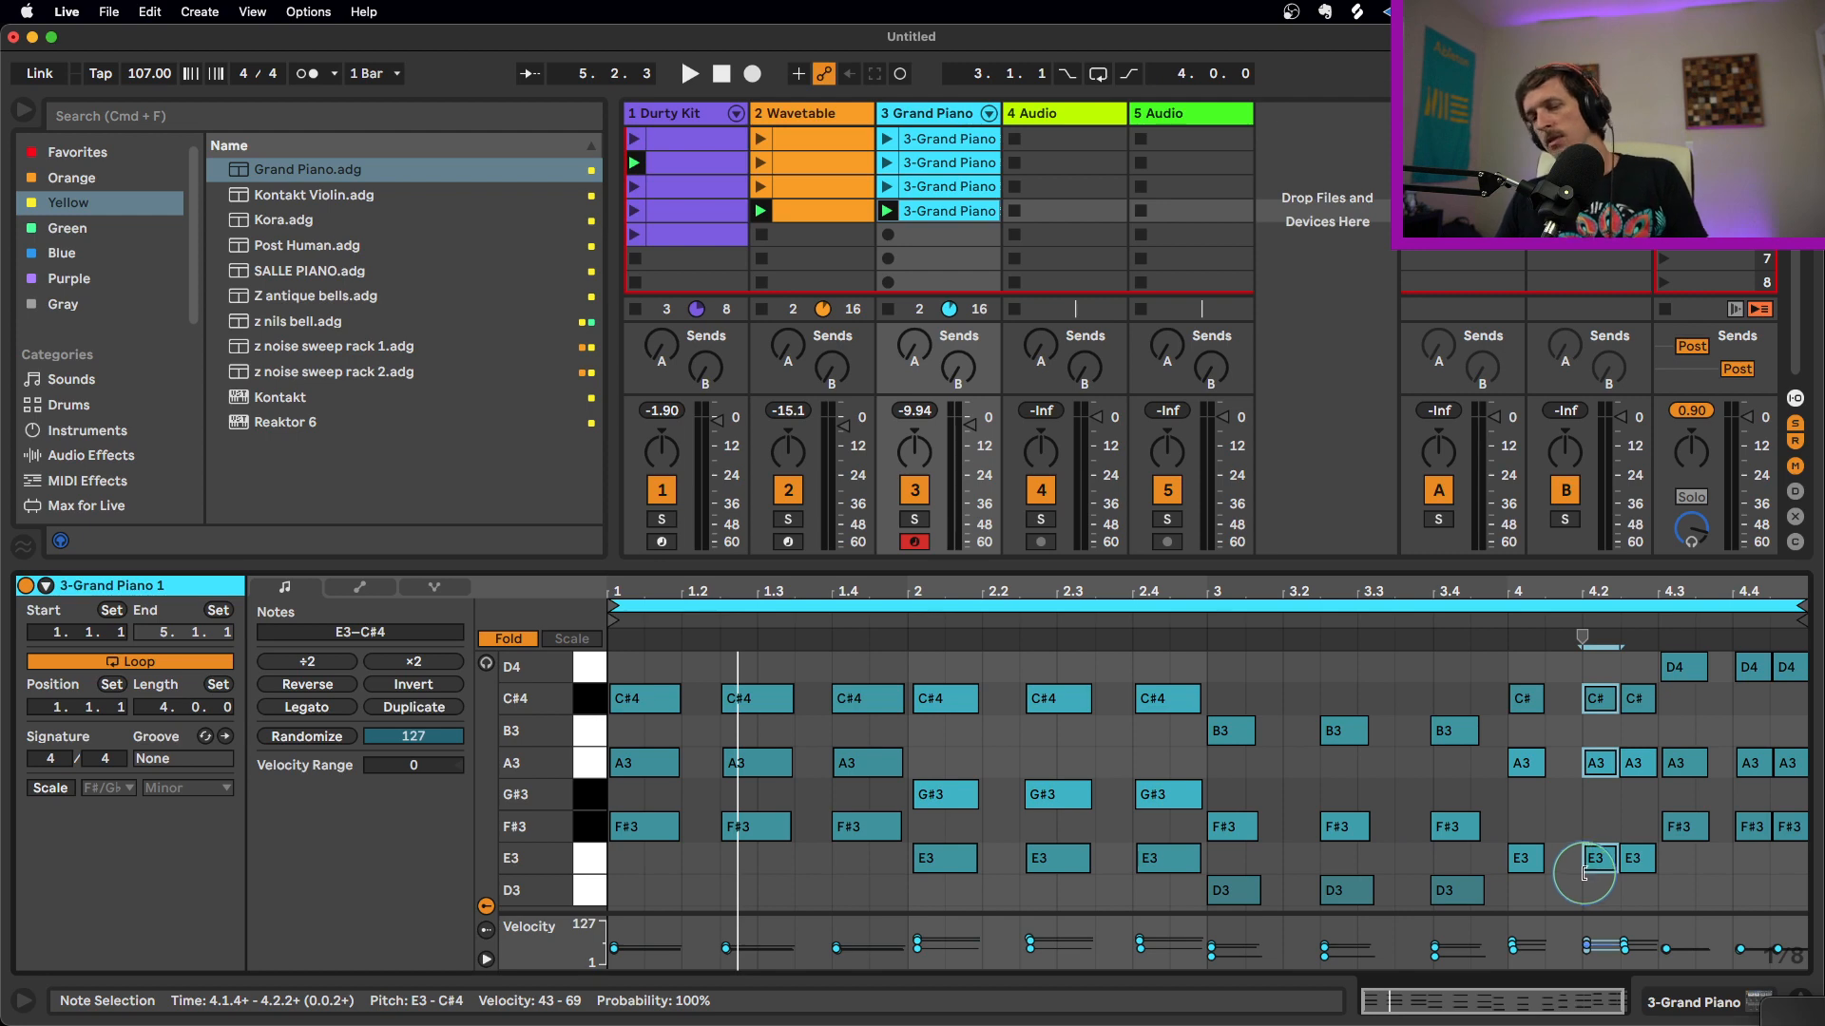
left_click_drag(1744, 875, 1709, 650)
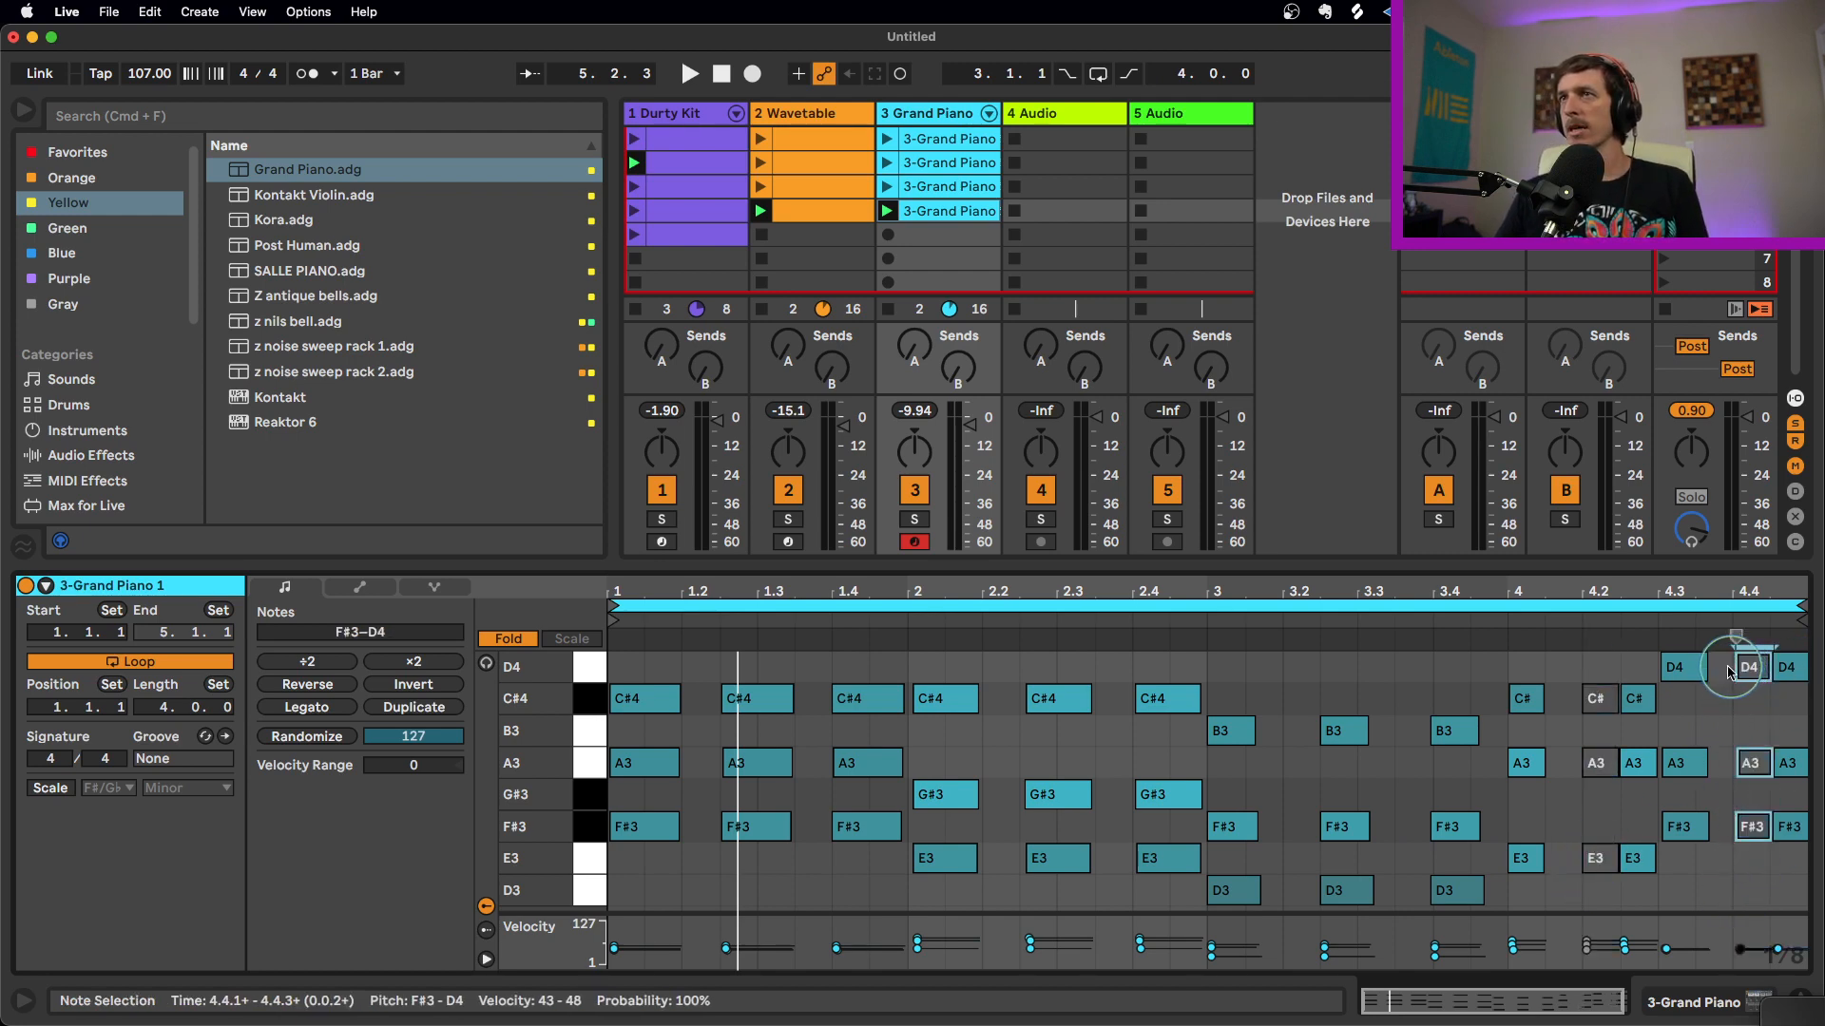
Look through the notes of all four piano clips one after another
left_click(940, 143)
left_click(940, 162)
left_click(941, 186)
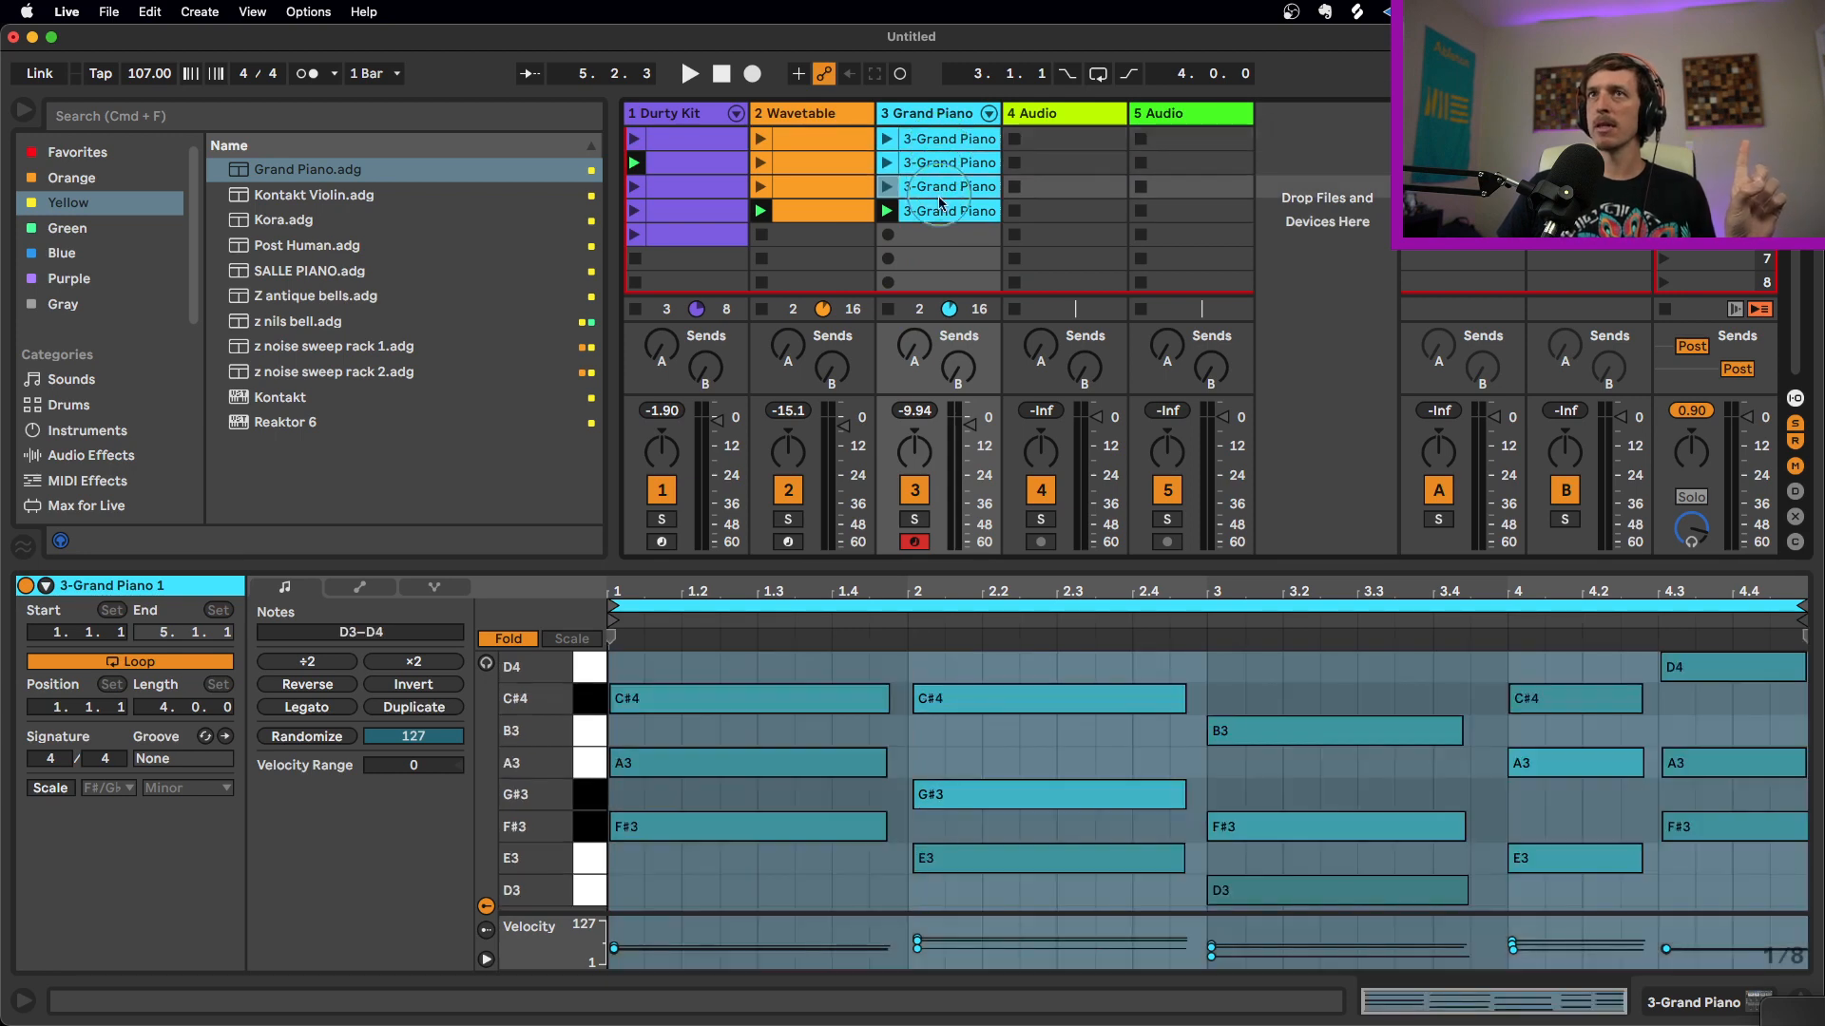
left_click(941, 210)
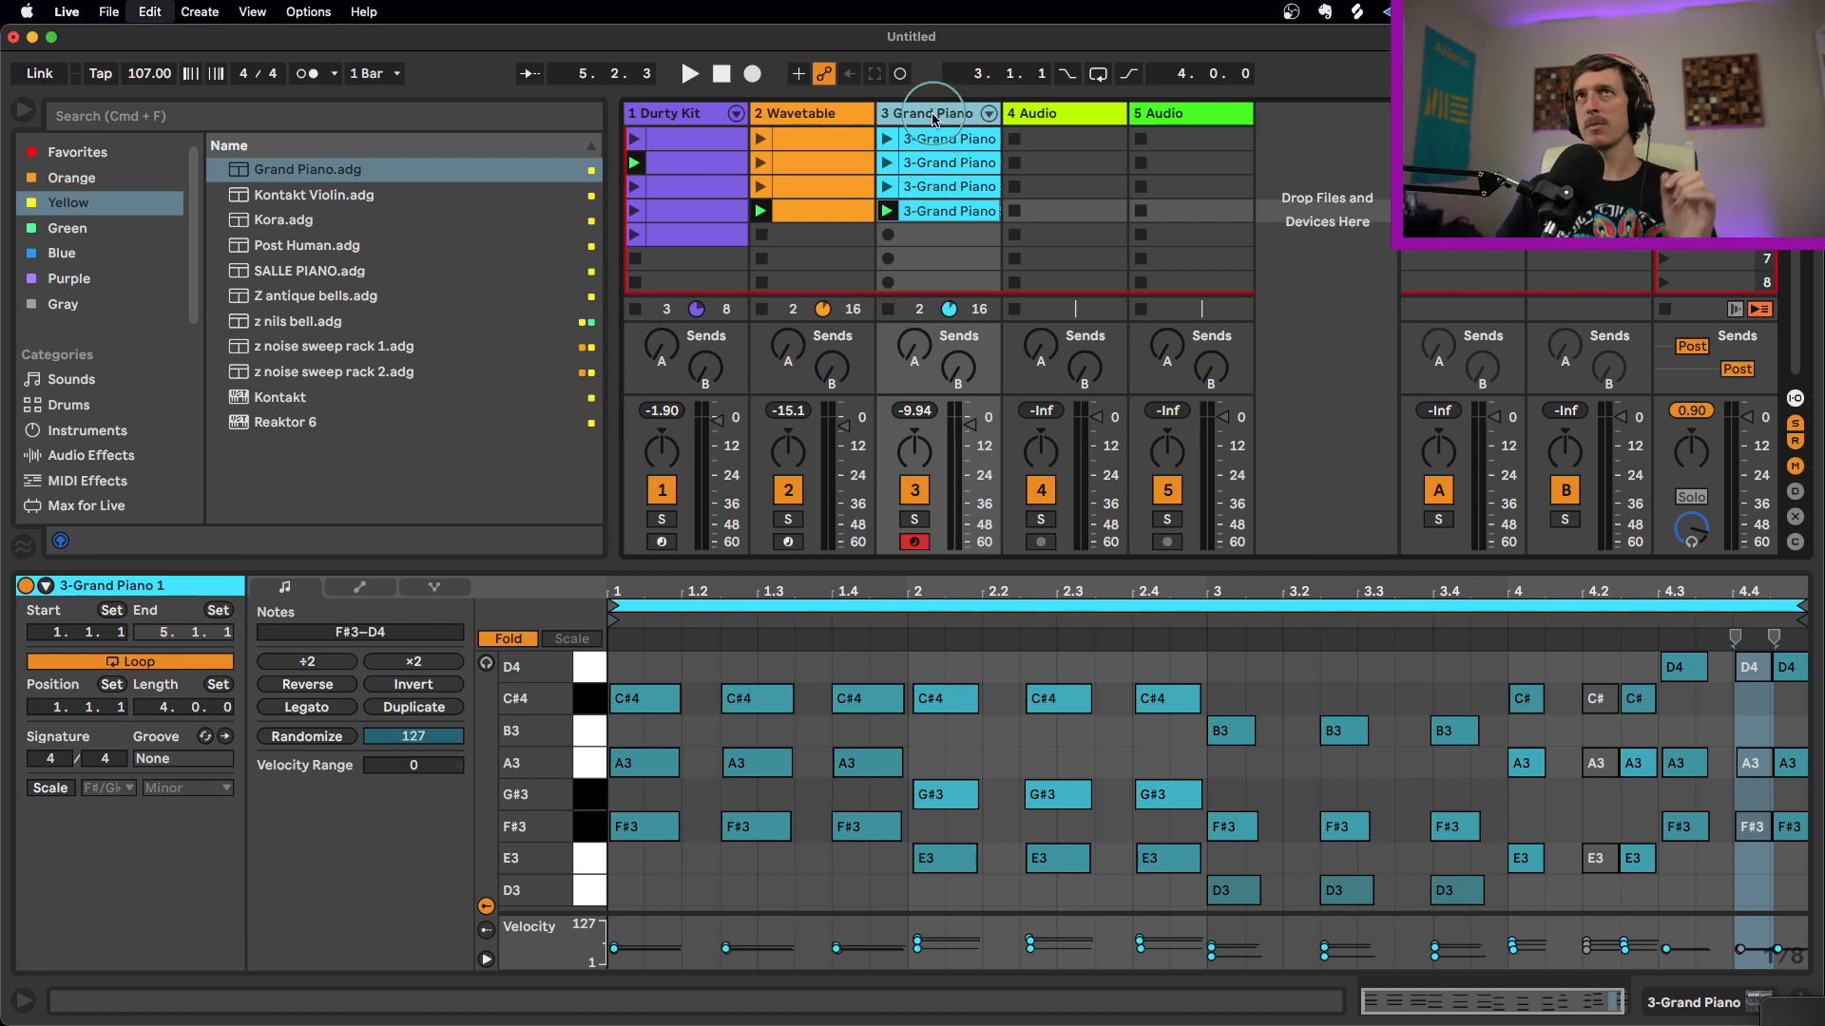
Duplicate the Grand Piano track with its clips and stop the clip on the original track
key("super+d")
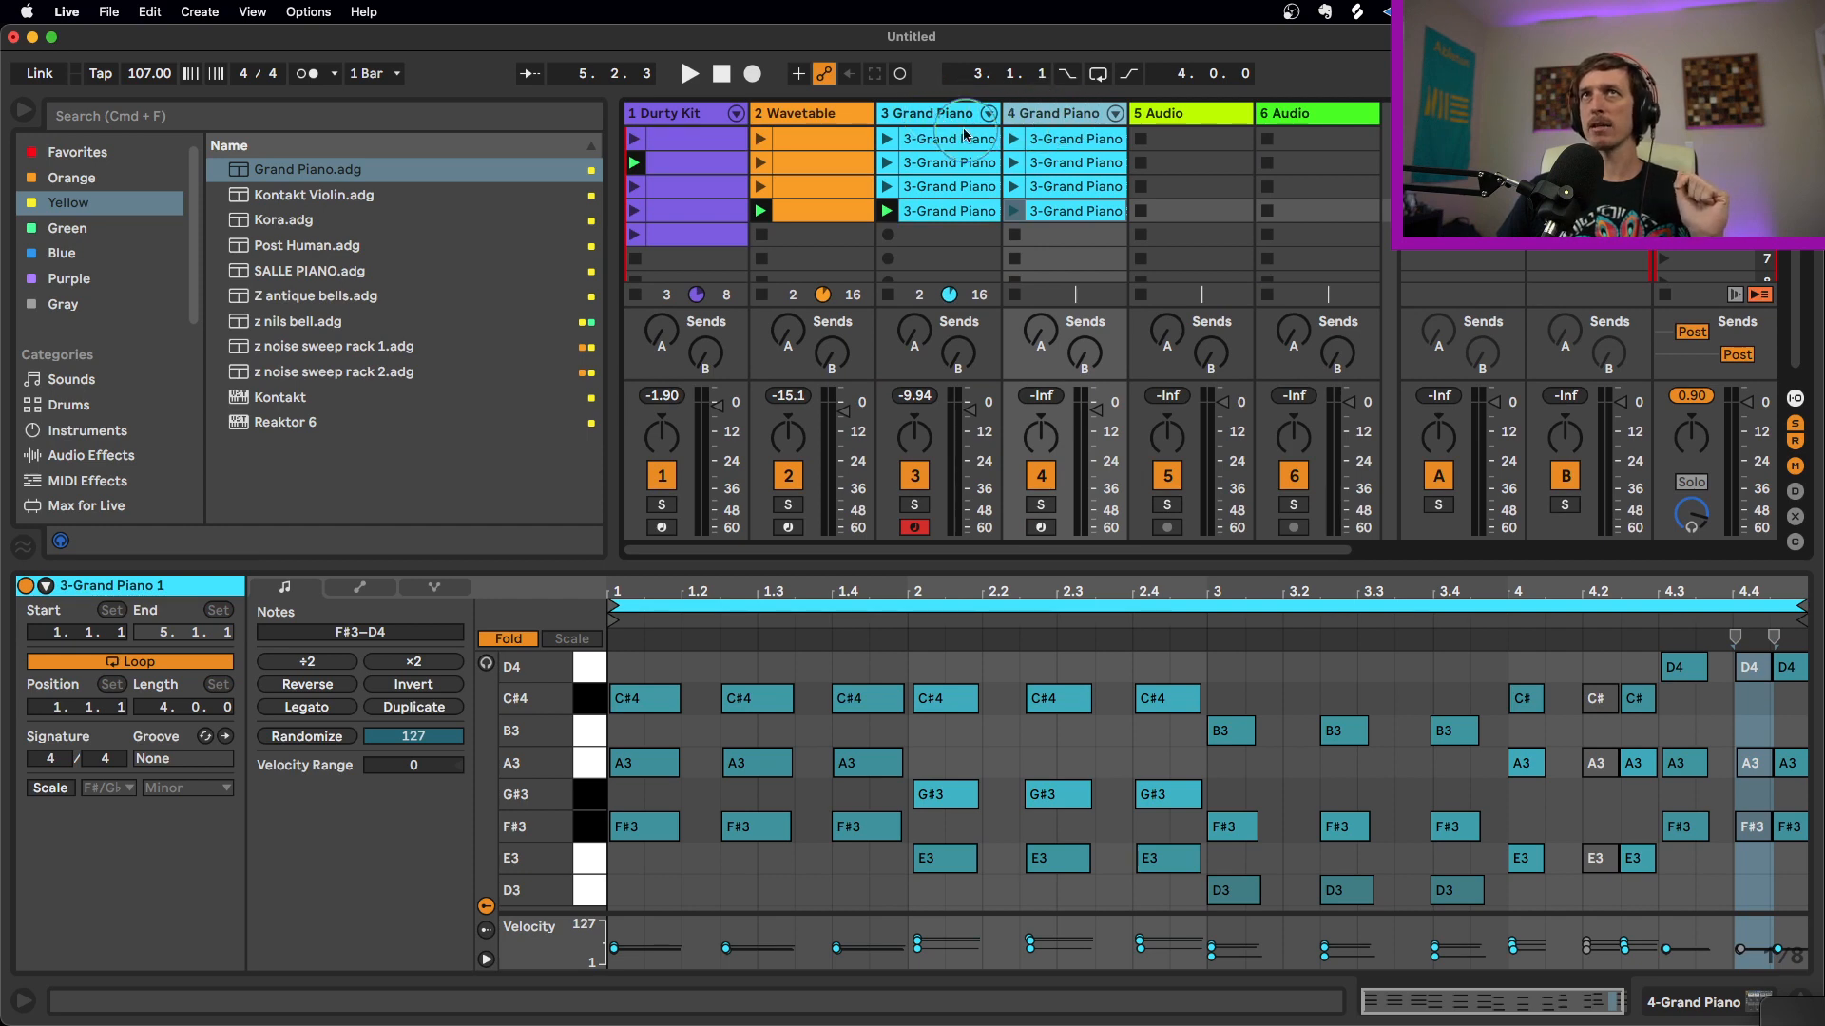
left_click(964, 133)
left_click(1069, 116)
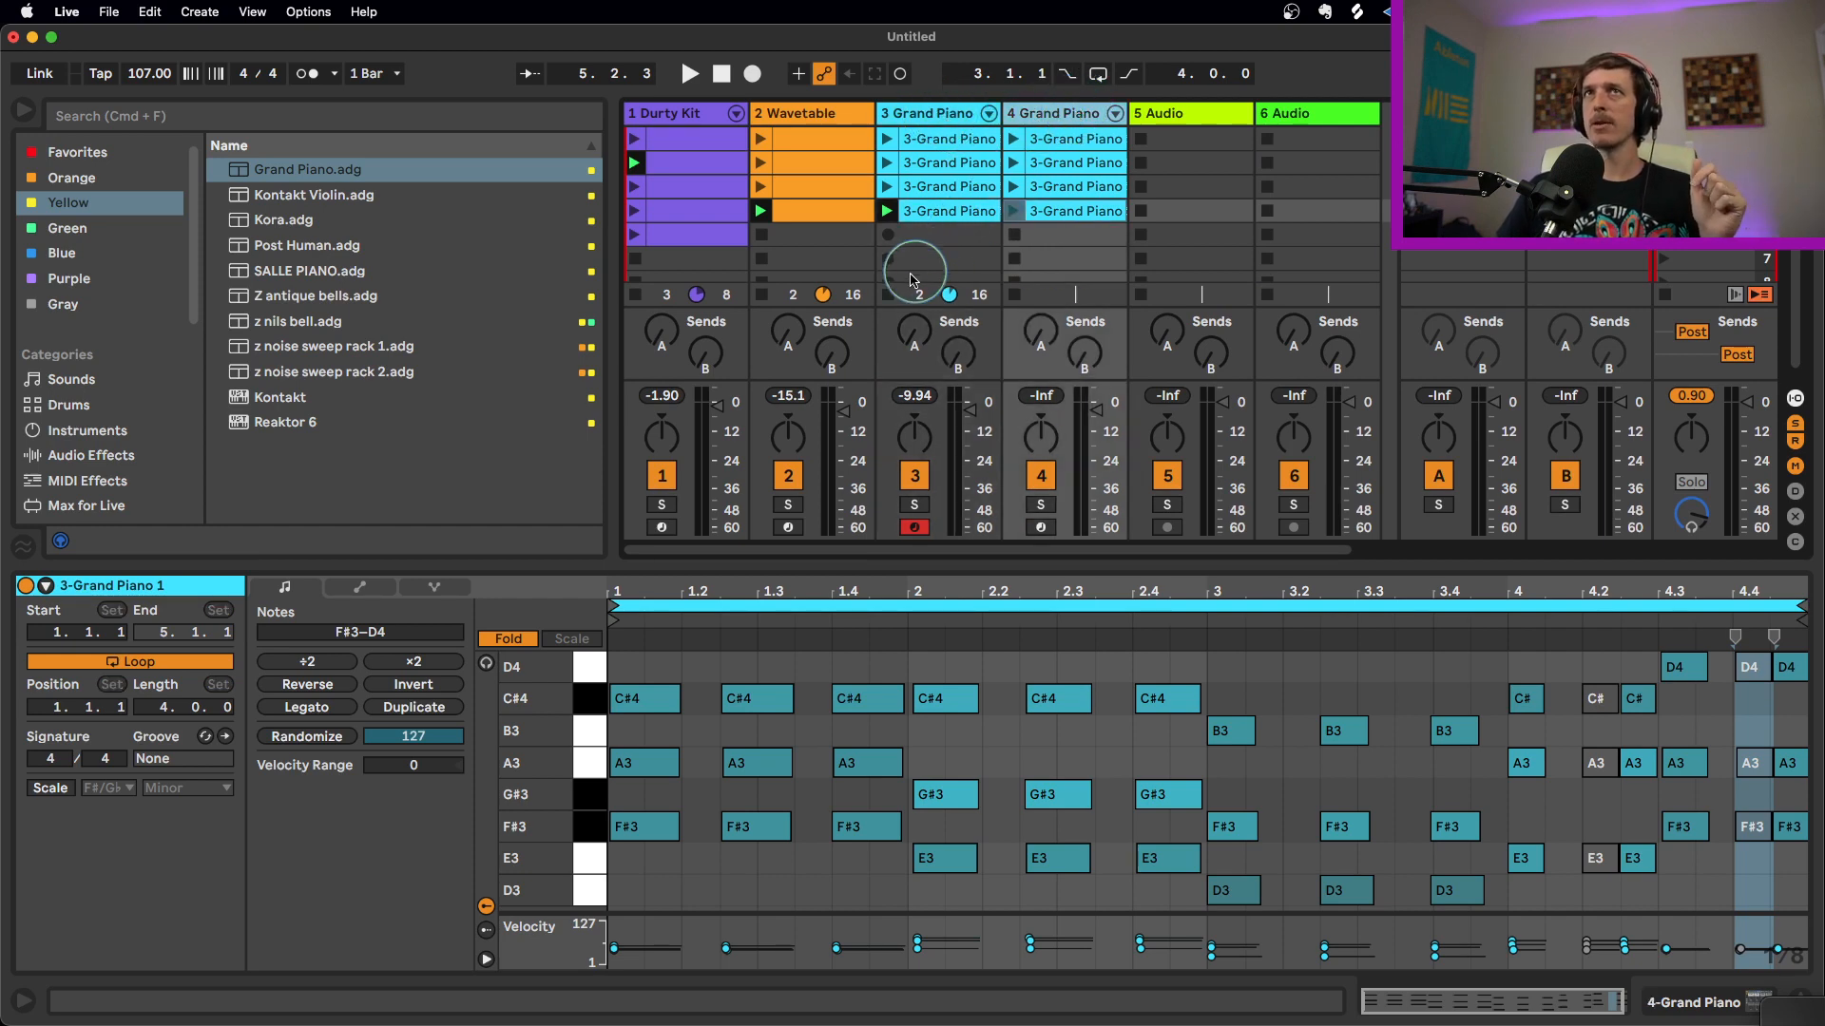
left_click(888, 295)
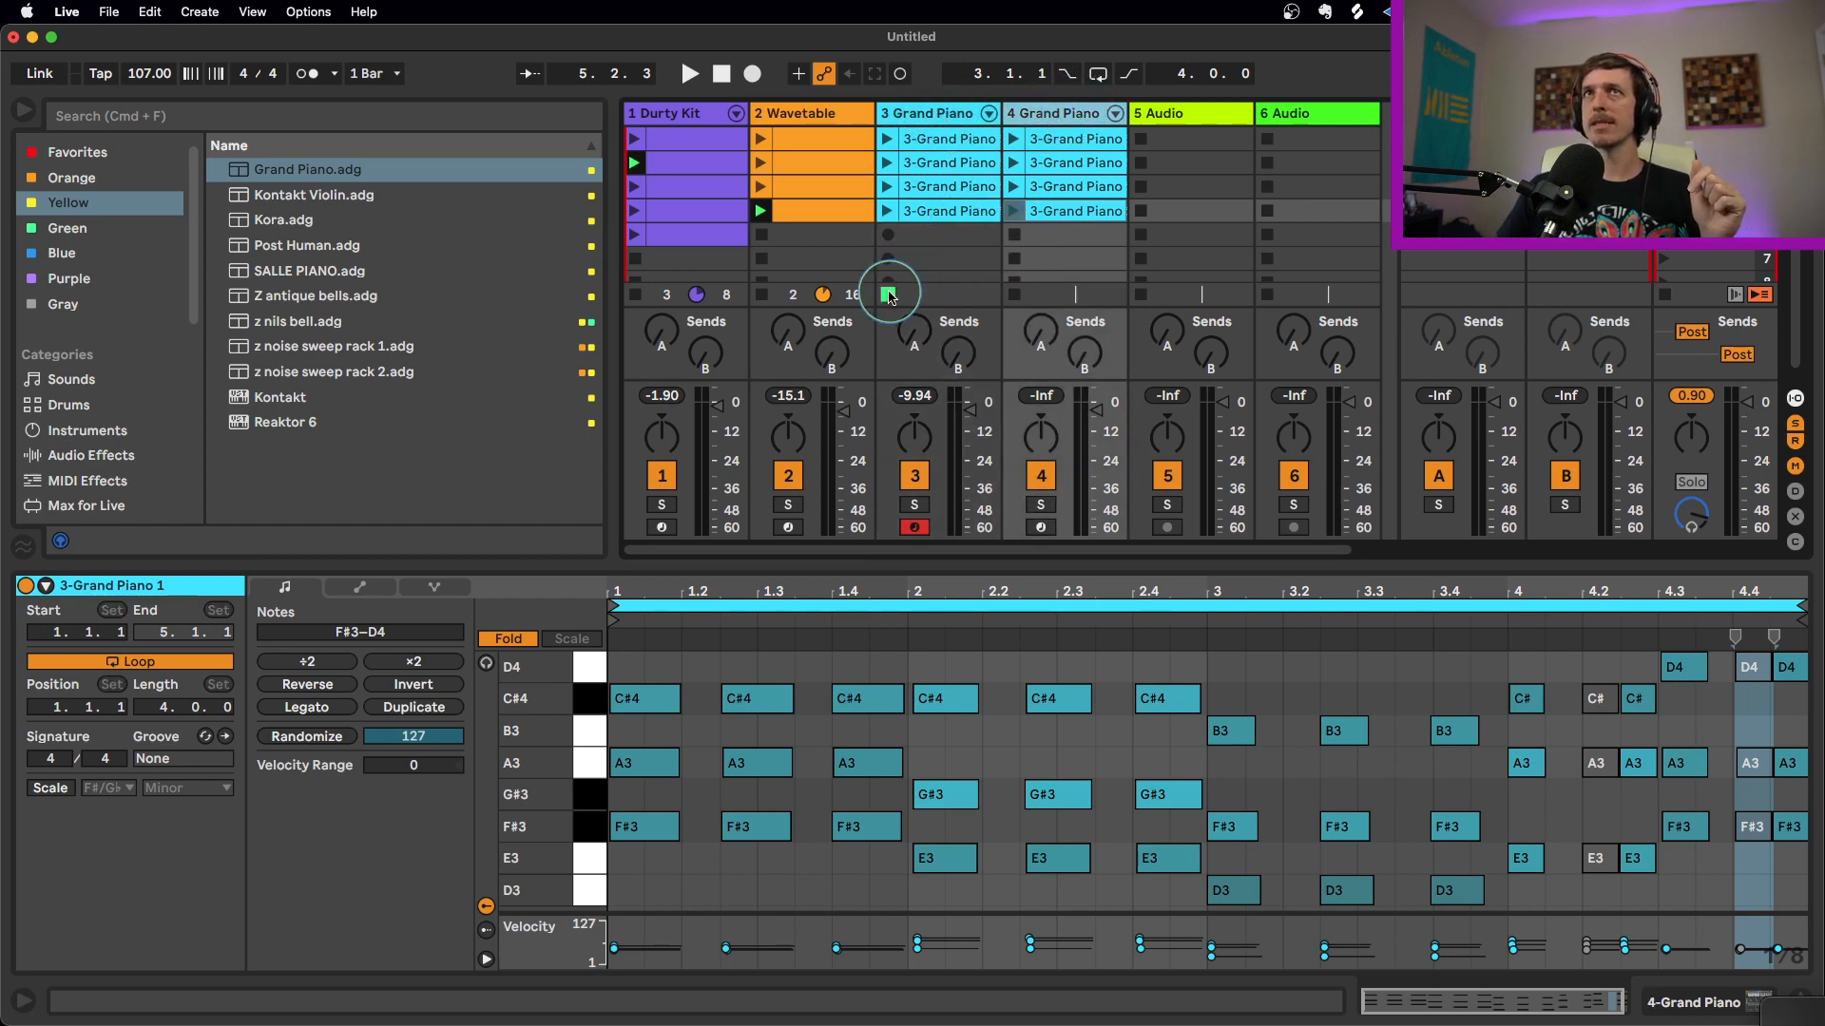
Replace the Grand Piano instrument on the duplicated track with Wavetable
left_click(76, 432)
left_click_drag(283, 480, 1042, 124)
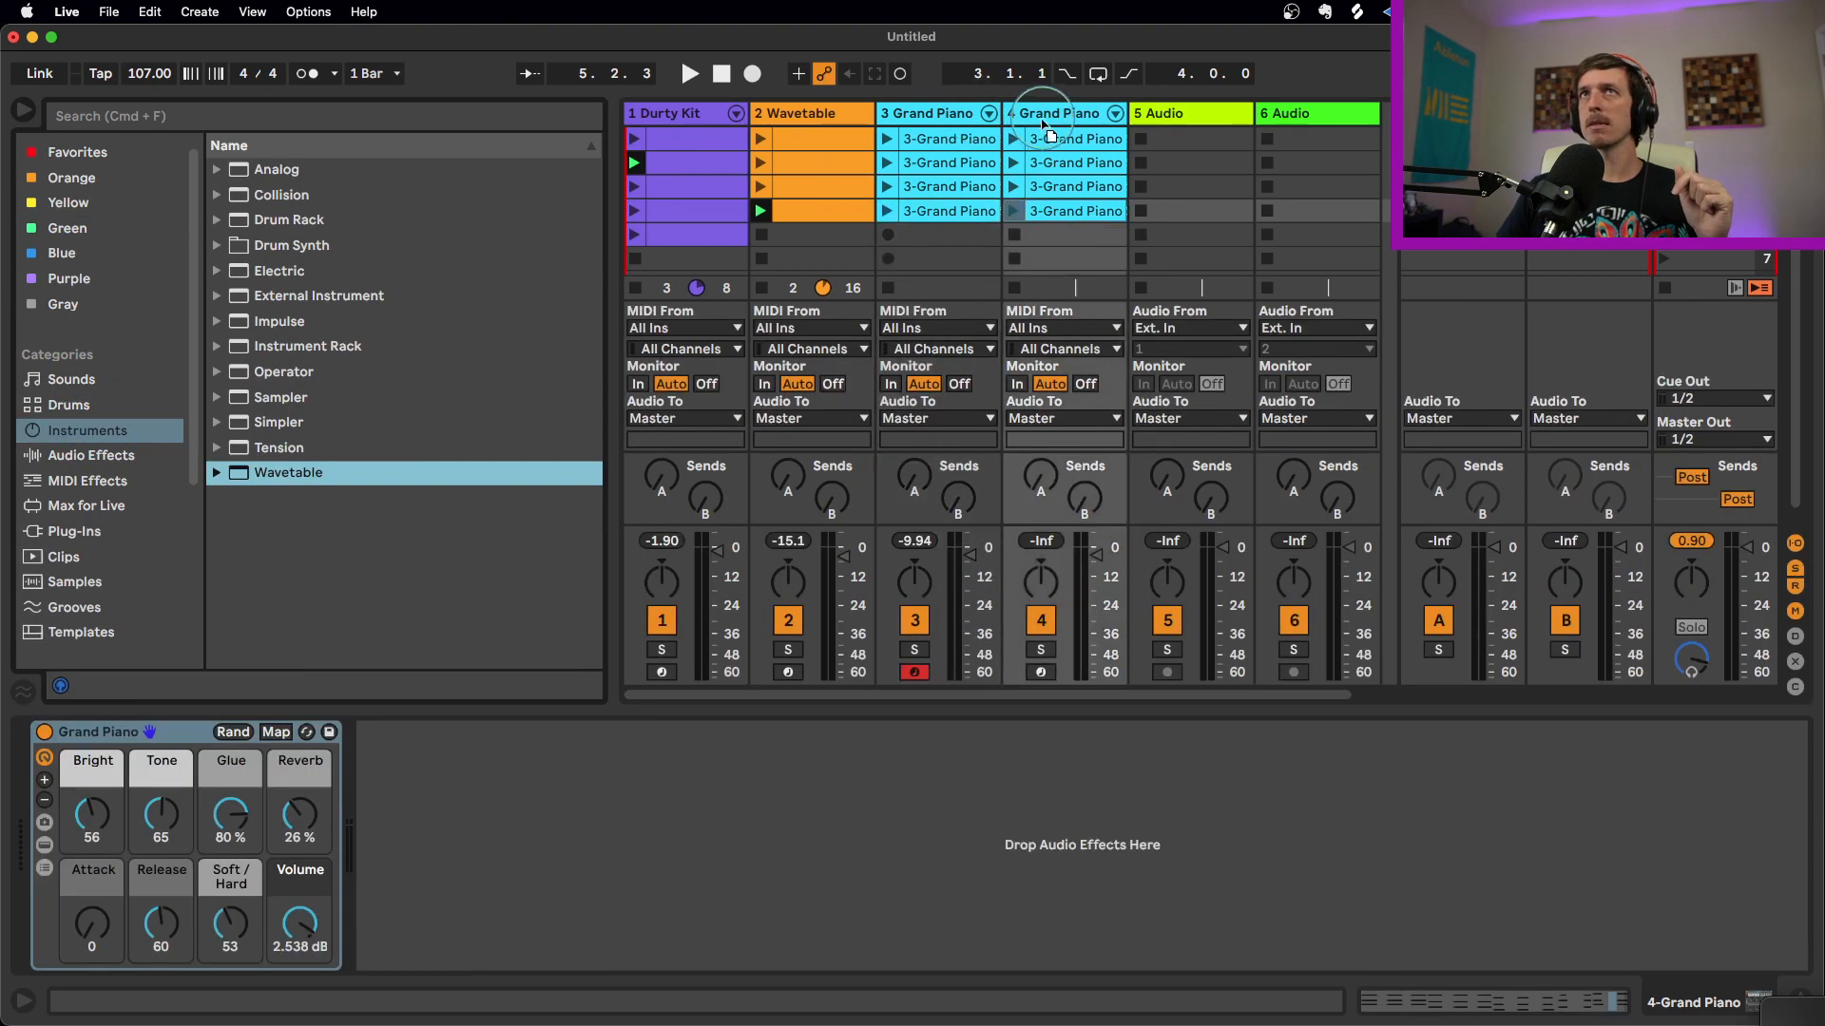
left_click_drag(157, 713, 177, 731)
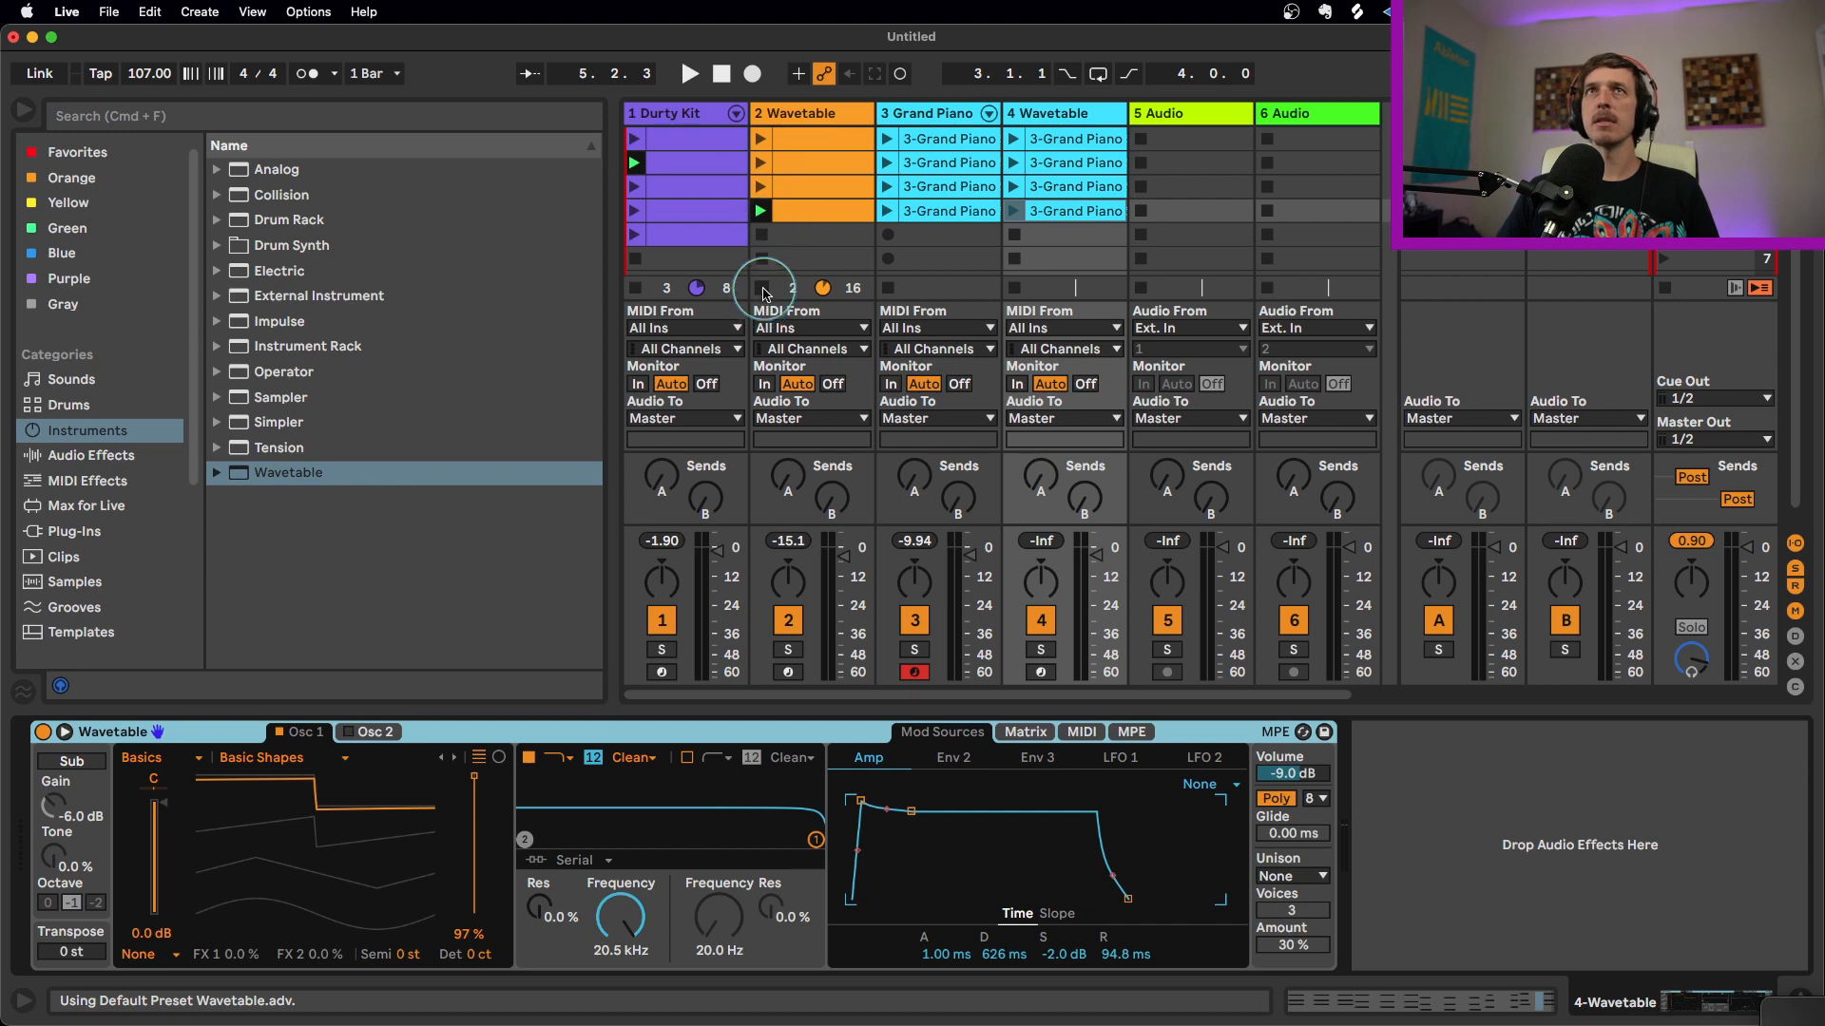
Stop the bass track's clip, solo track 4 Wavetable and launch its second clip
left_click(761, 288)
left_click(1042, 651)
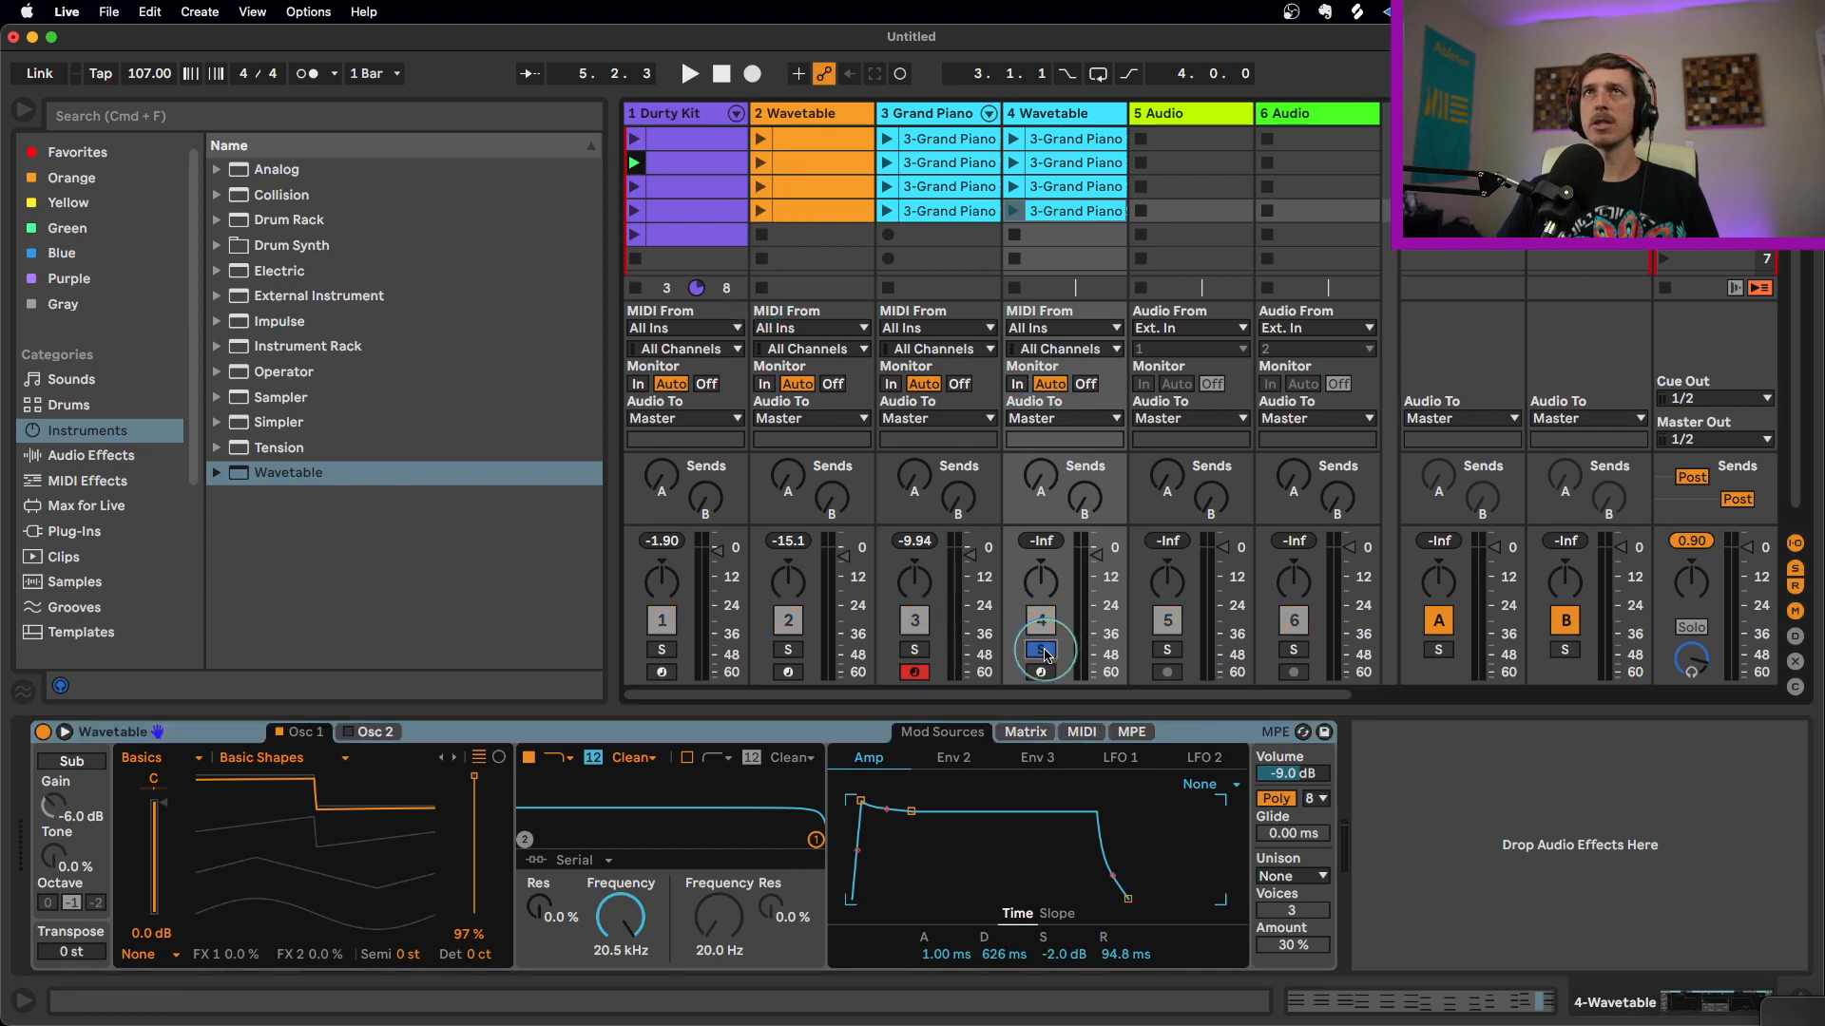
left_click(1015, 163)
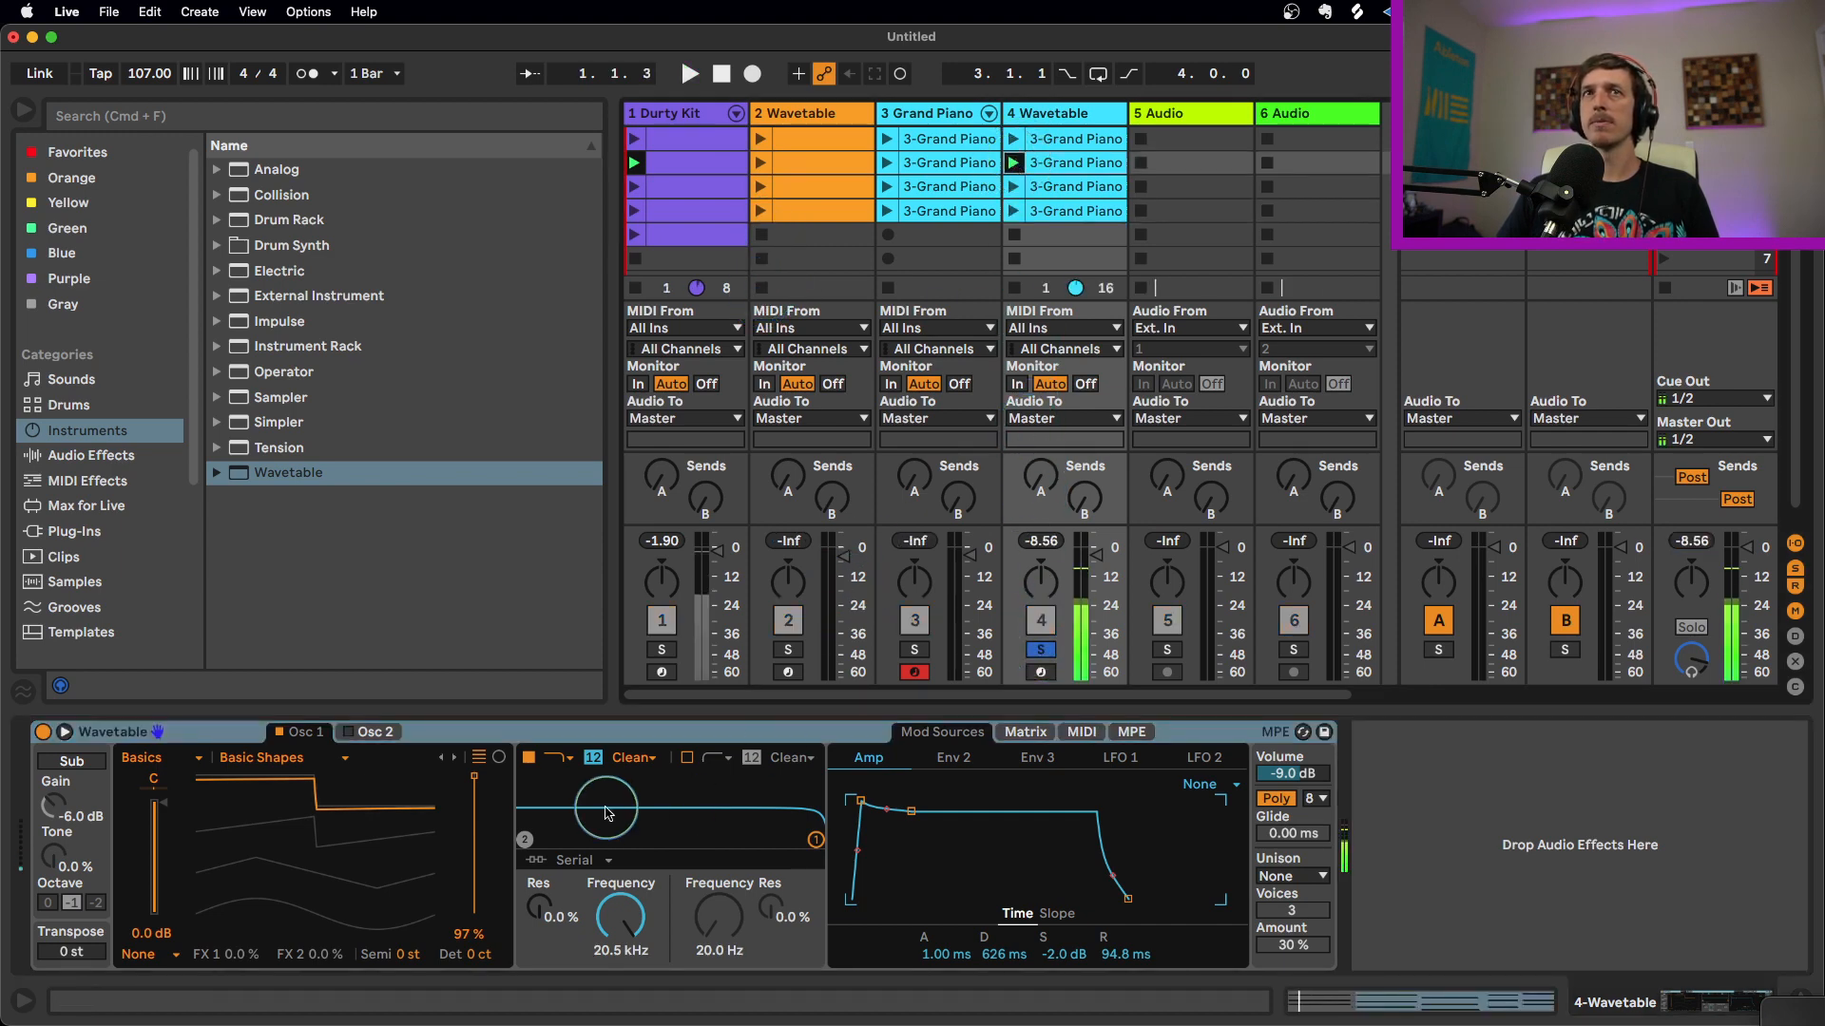
Set the wavetable position of track 4's oscillator 1 to 66% and restart playback
left_click(475, 819)
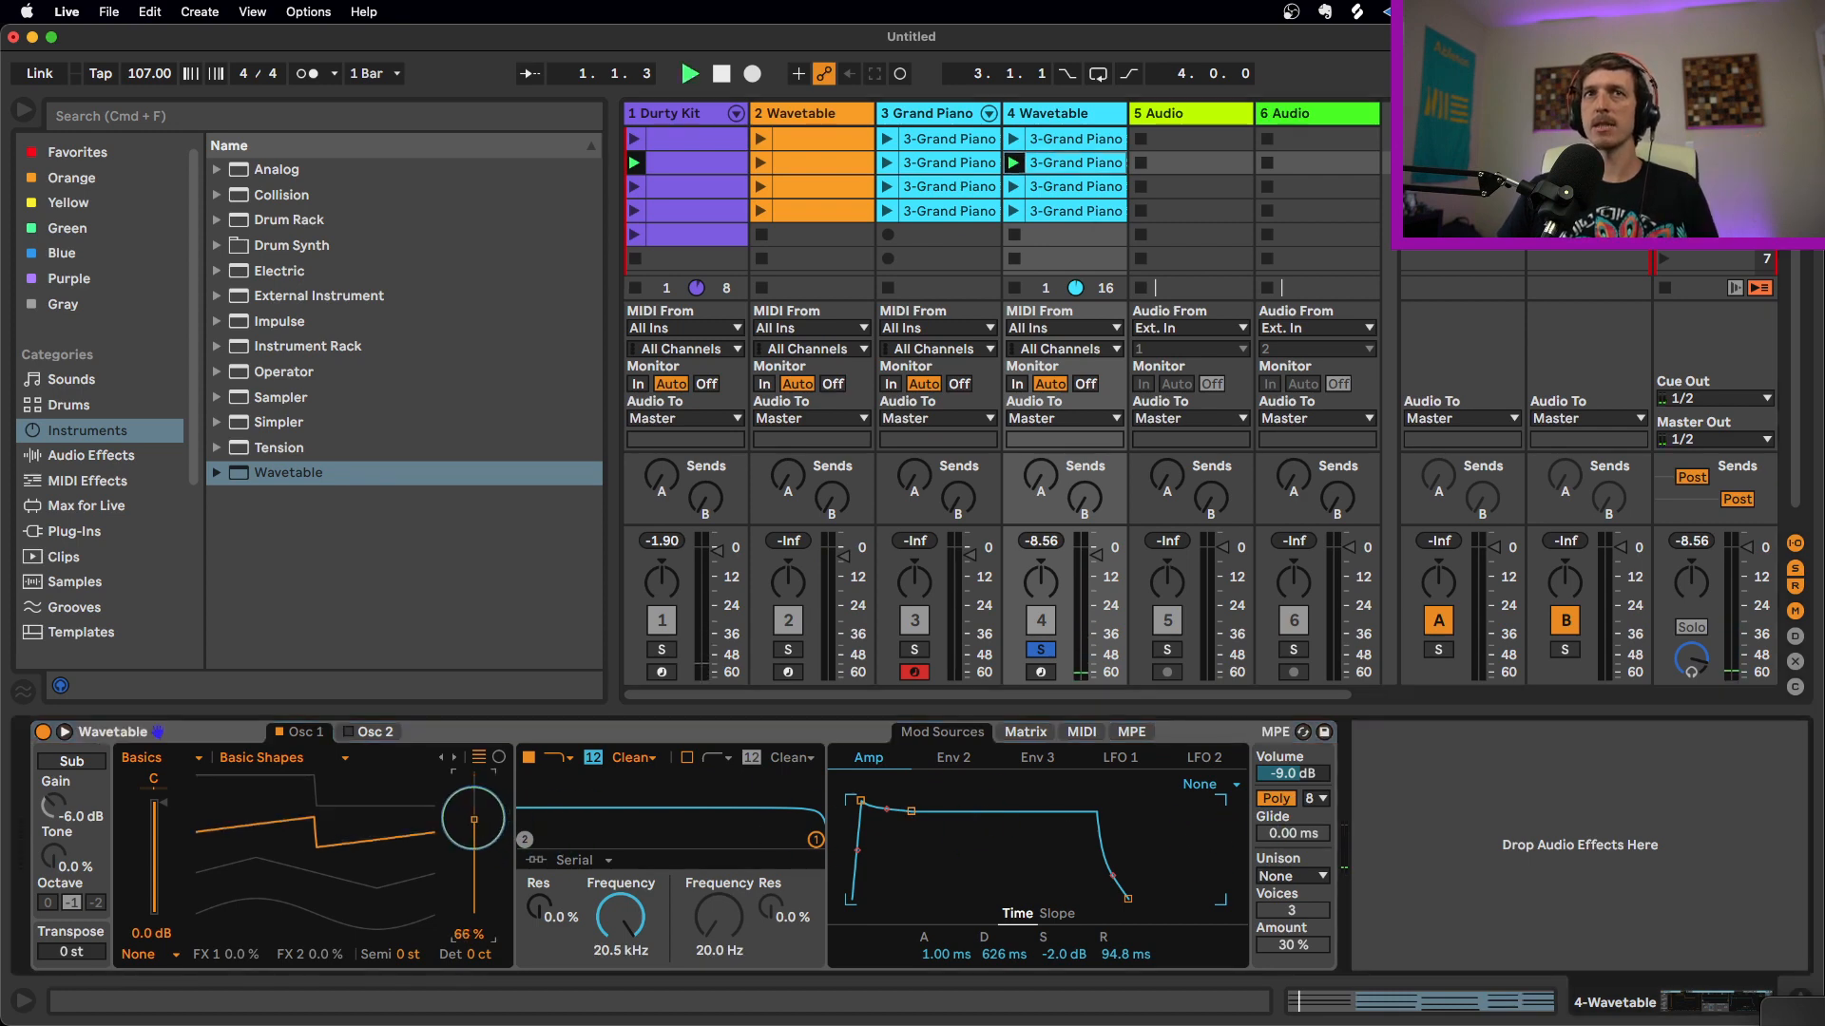
key("space")
key("space")
Set Unison to Classic with a 20% amount and the first filter to 10.5 kHz with 13% resonance
left_click(1293, 876)
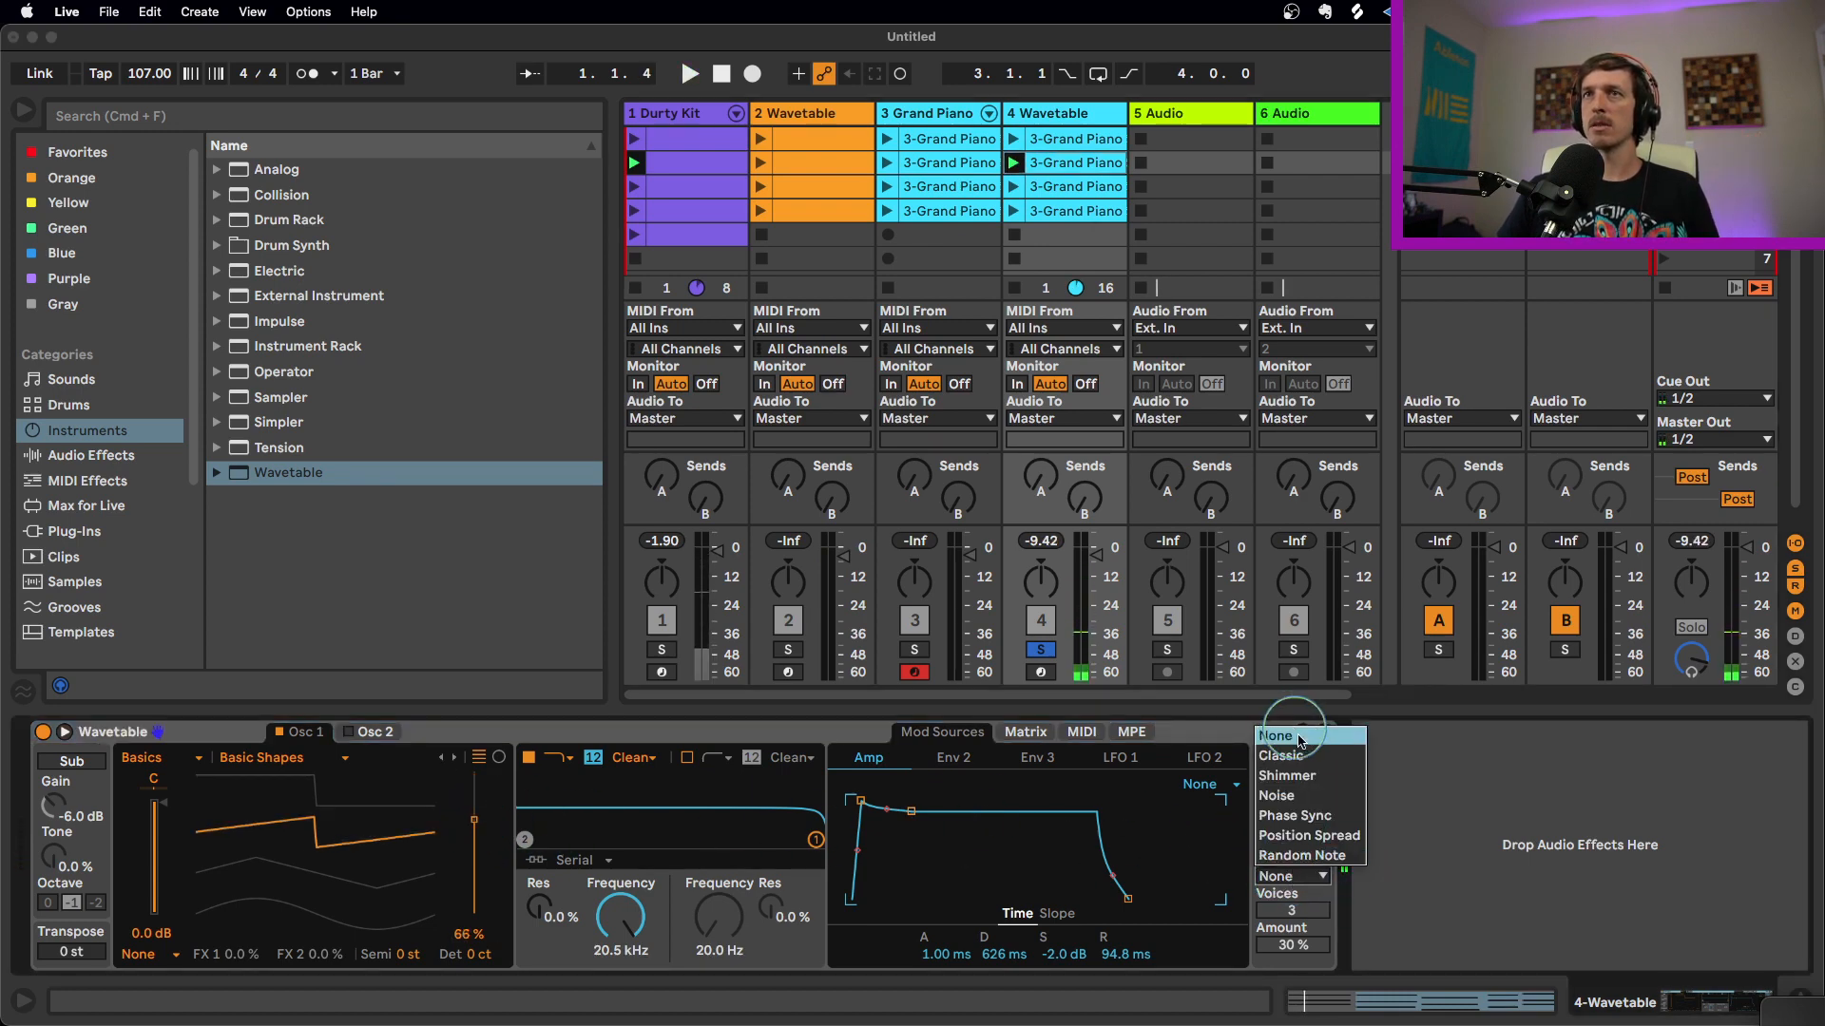
left_click(1283, 761)
left_click_drag(1290, 947, 1290, 958)
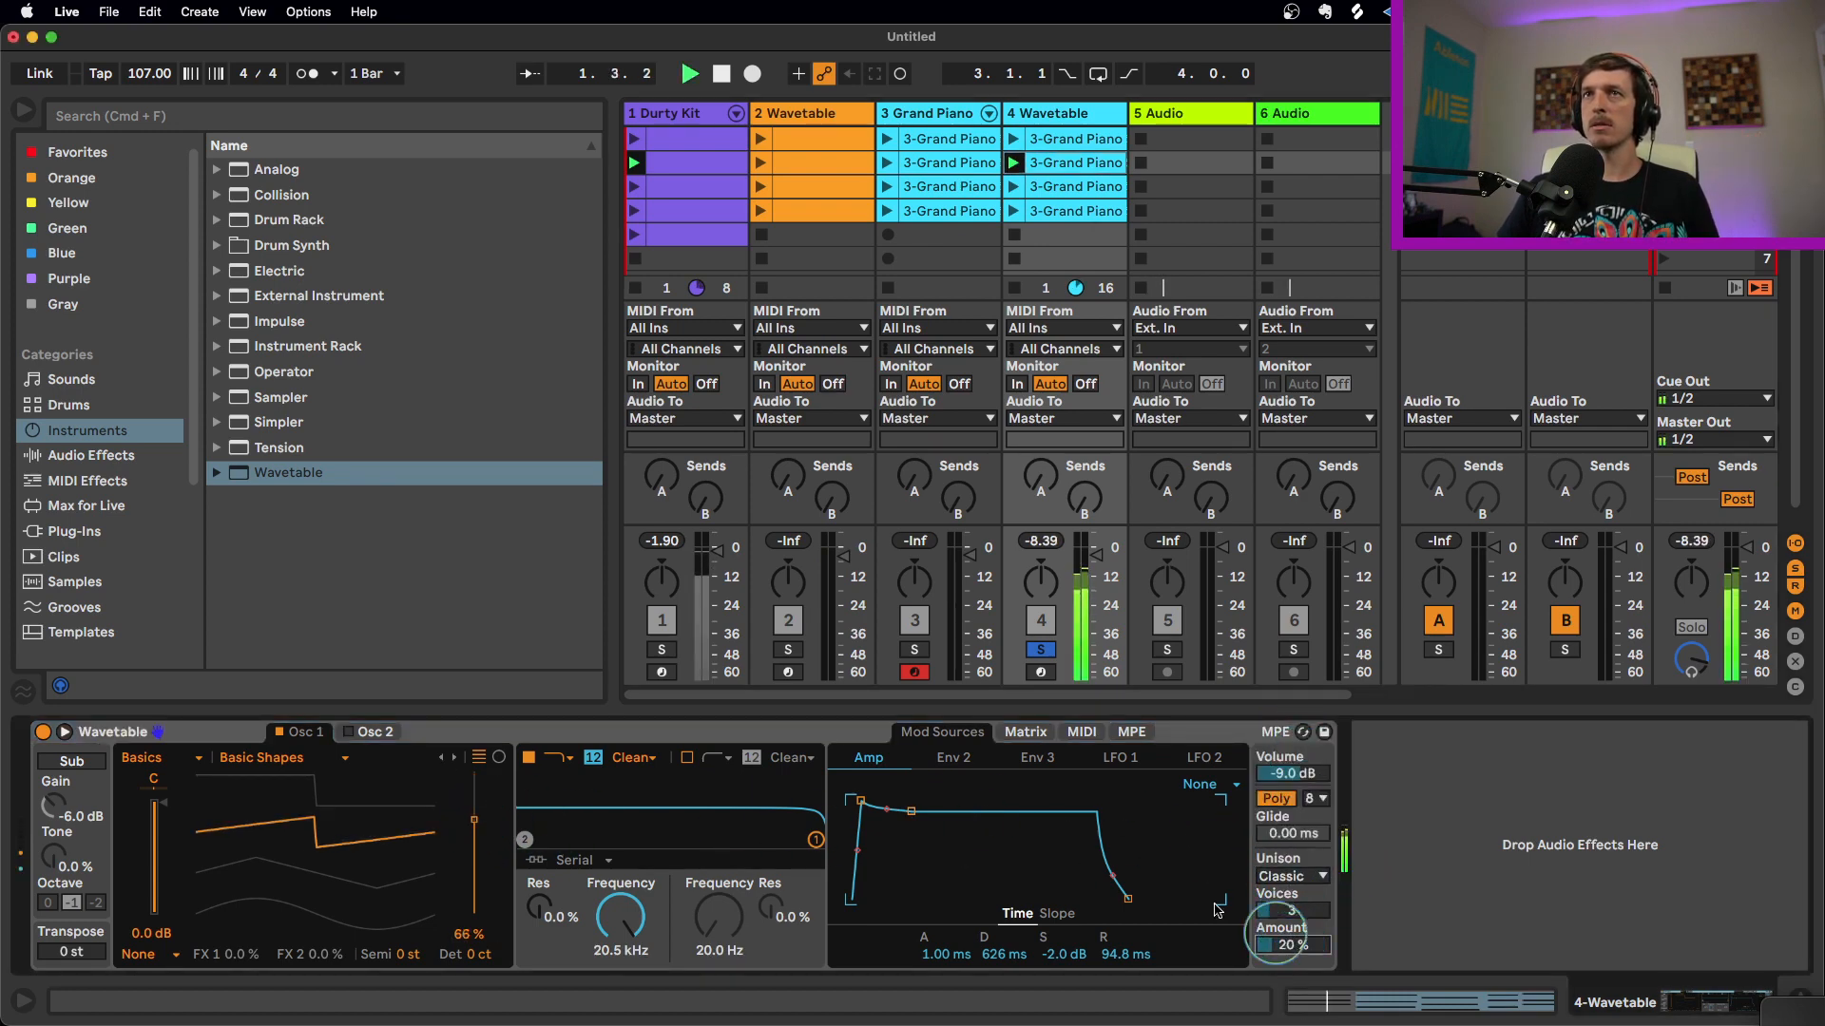
left_click_drag(815, 840, 788, 834)
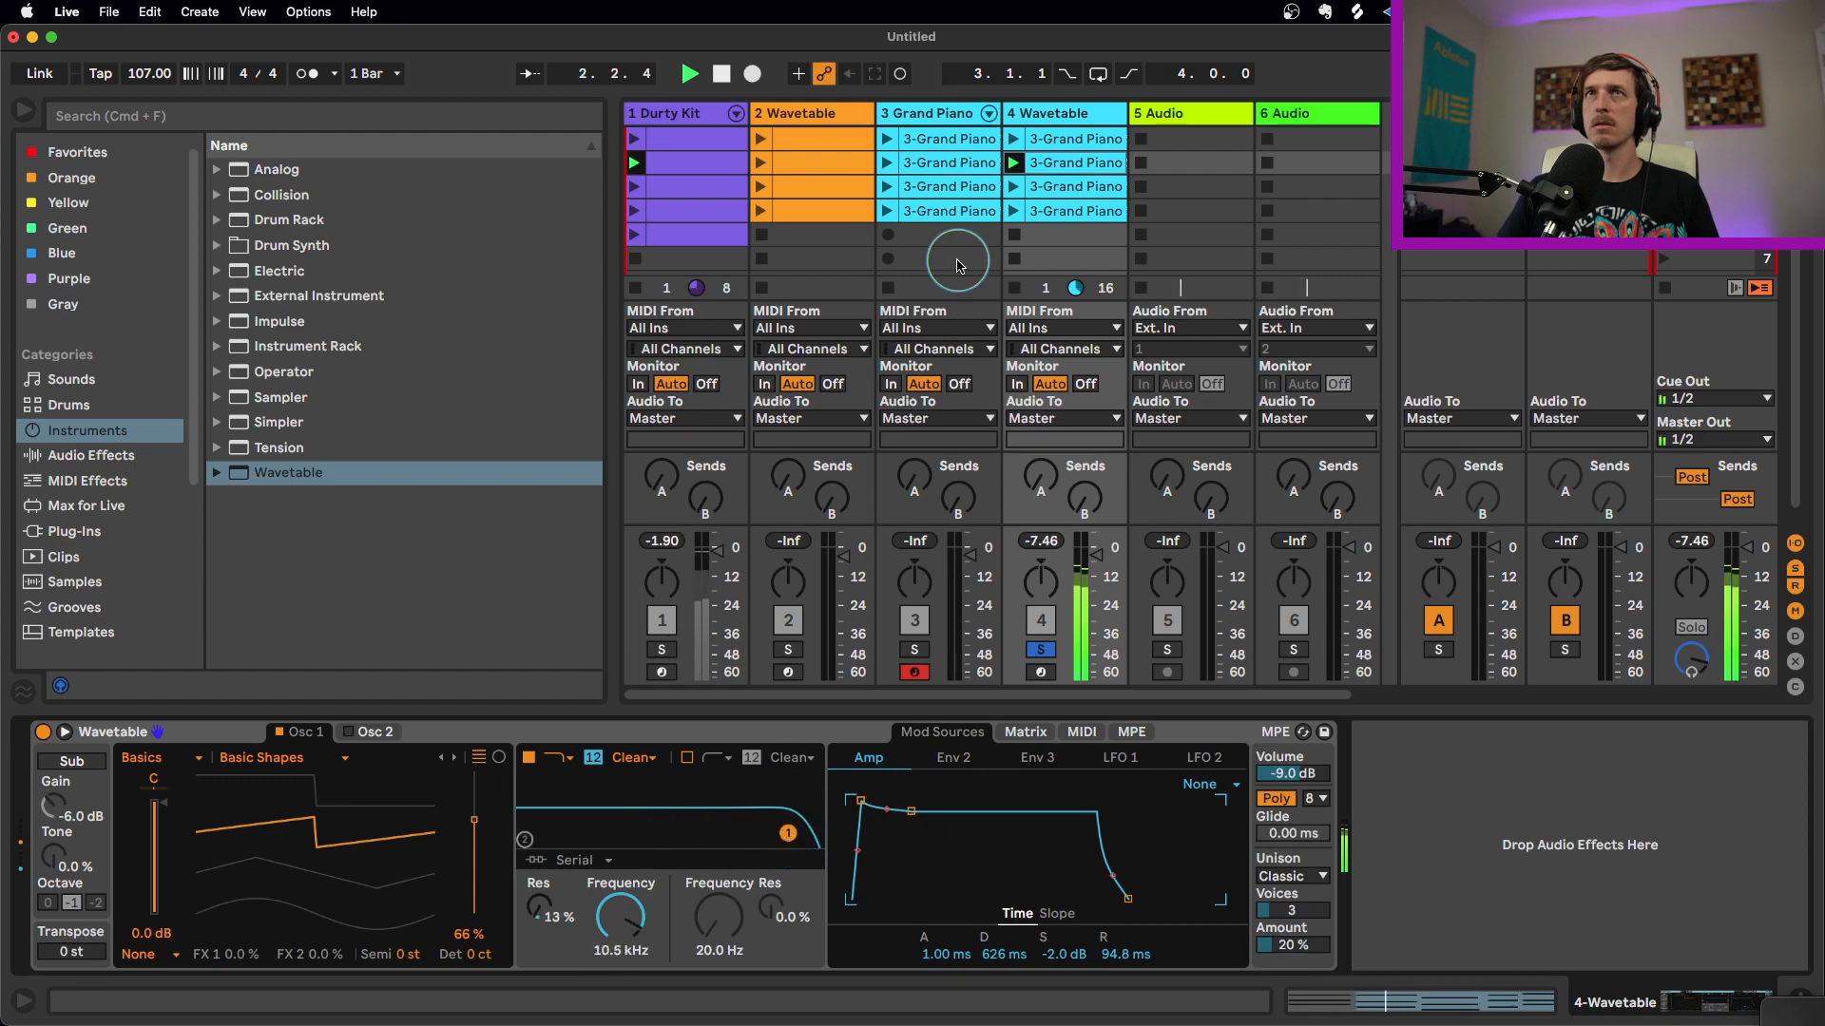
Open the second clip on track 4 and apply Legato to its chord notes
left_click(1068, 162)
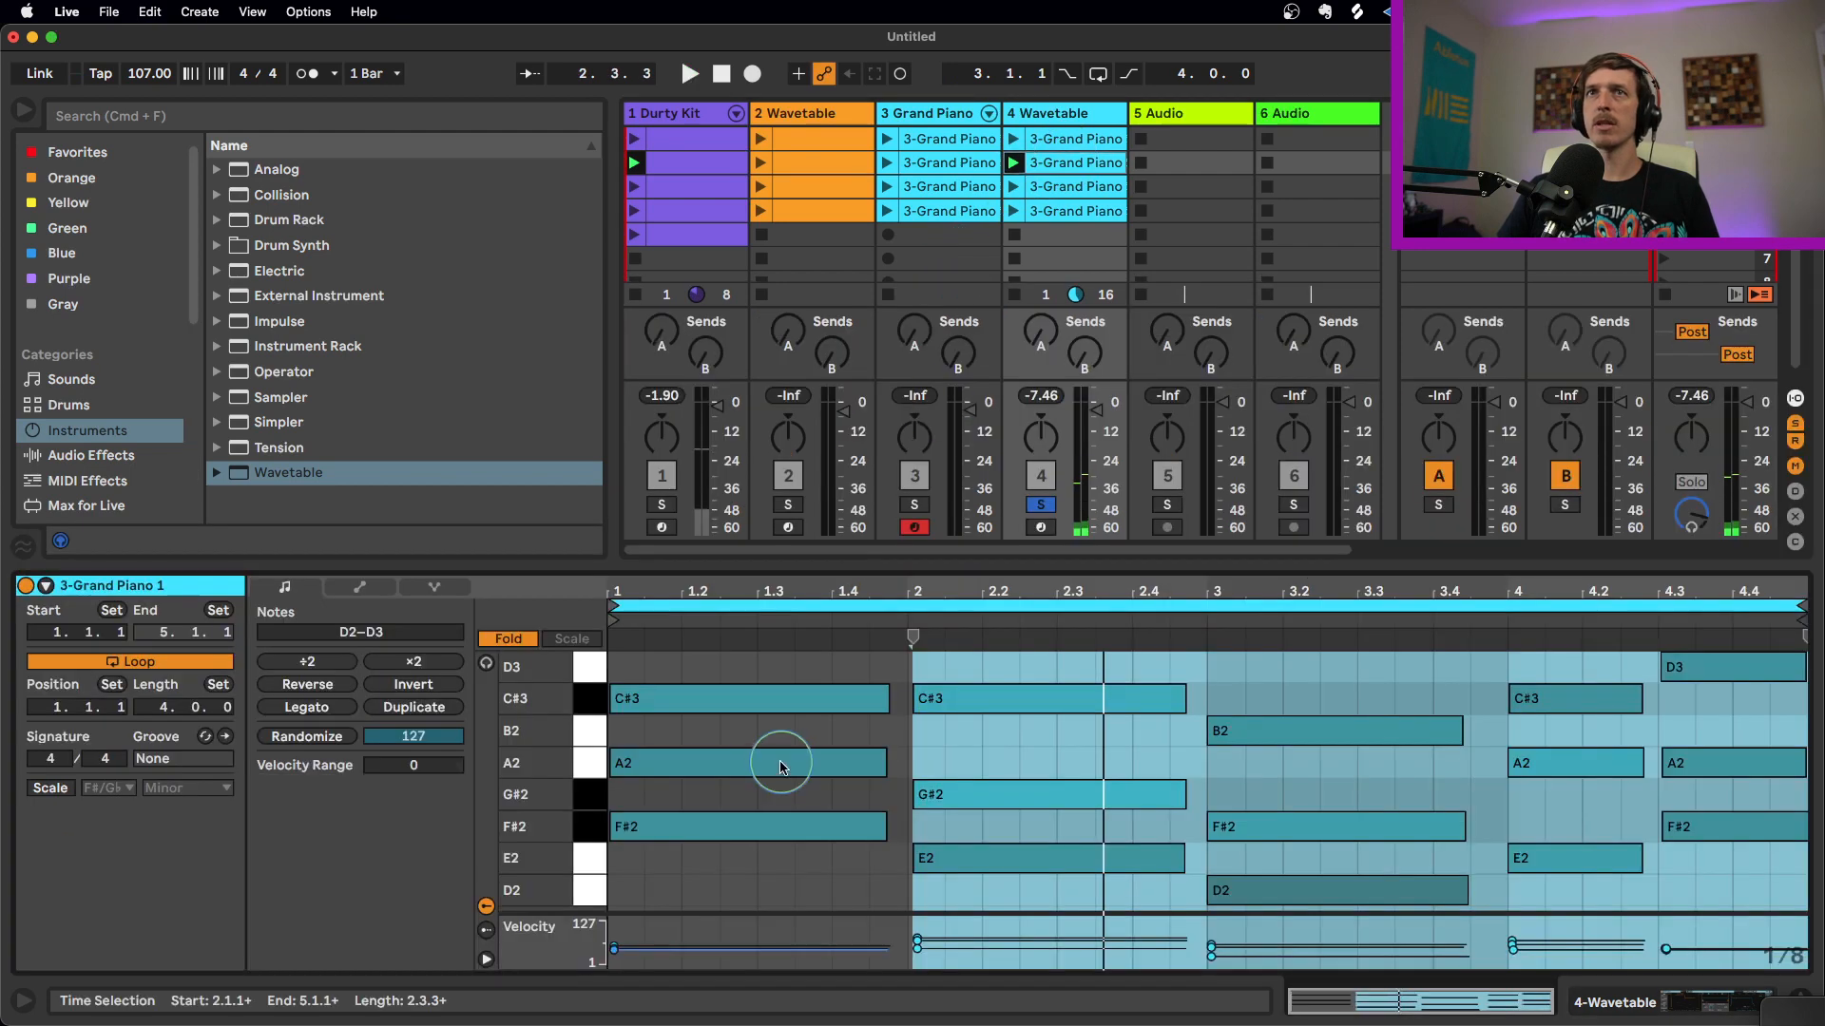
left_click(894, 754)
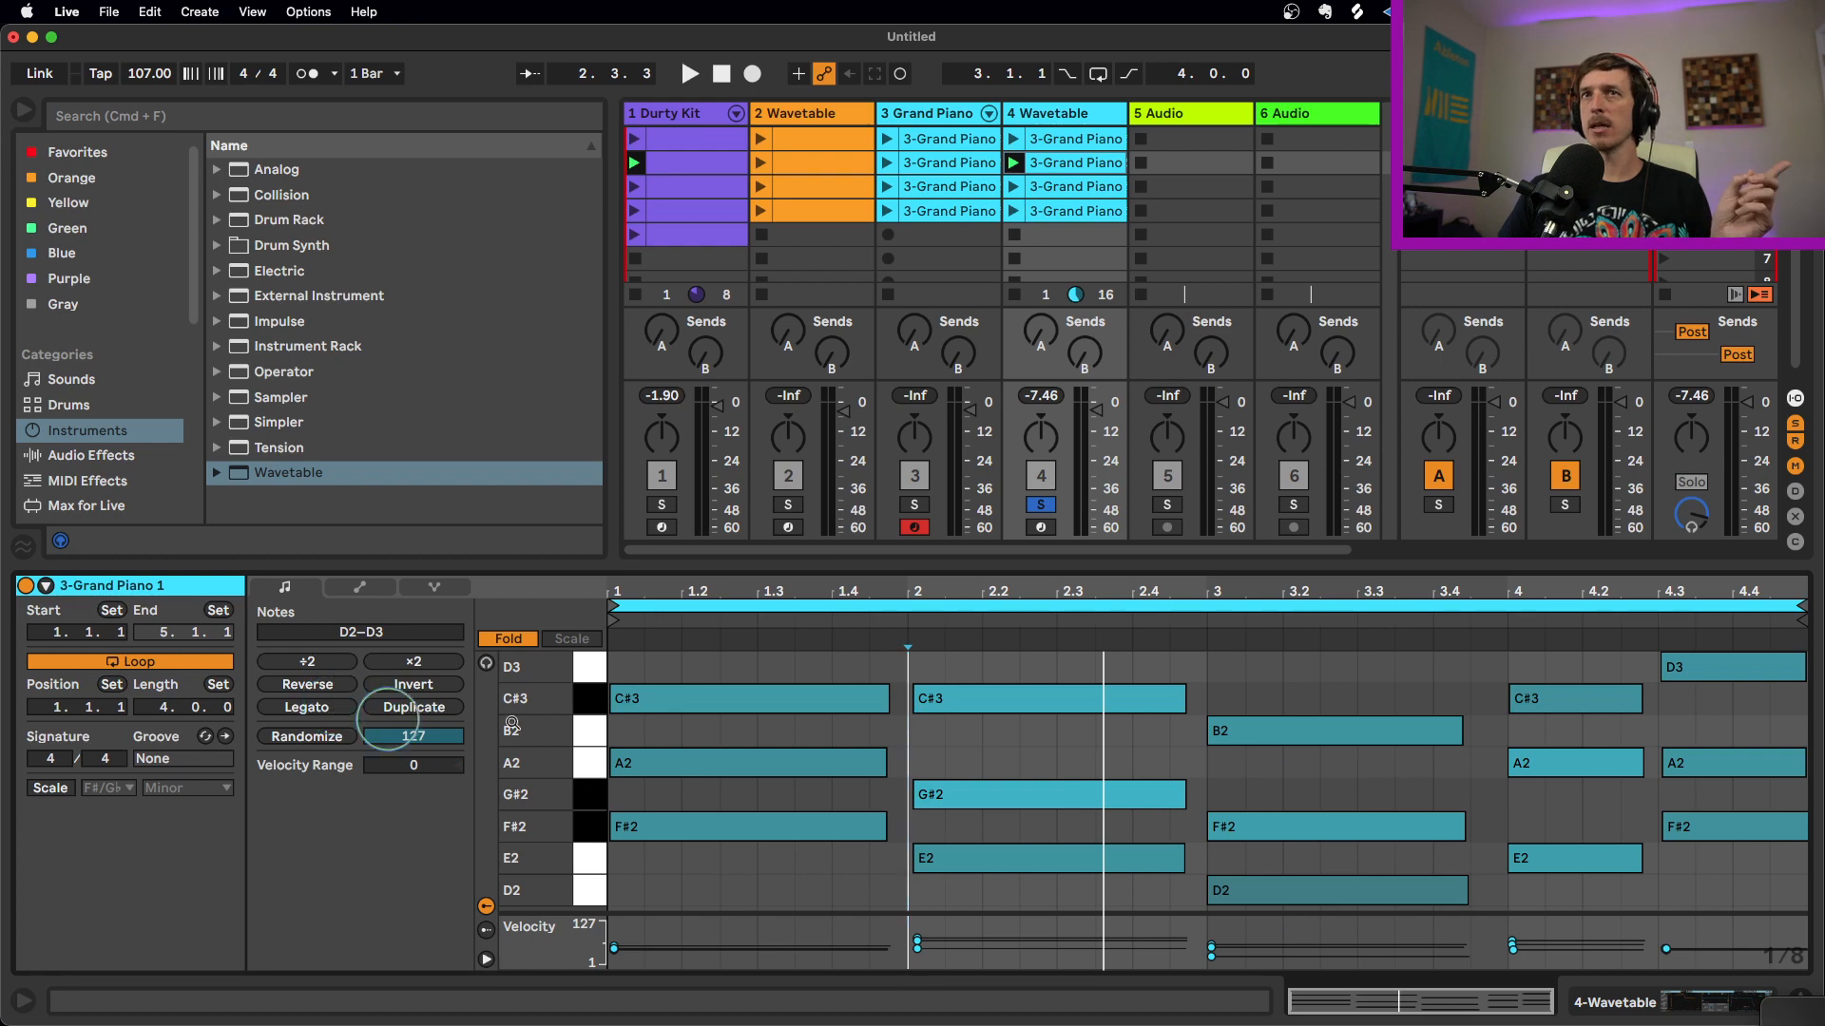
left_click(884, 698)
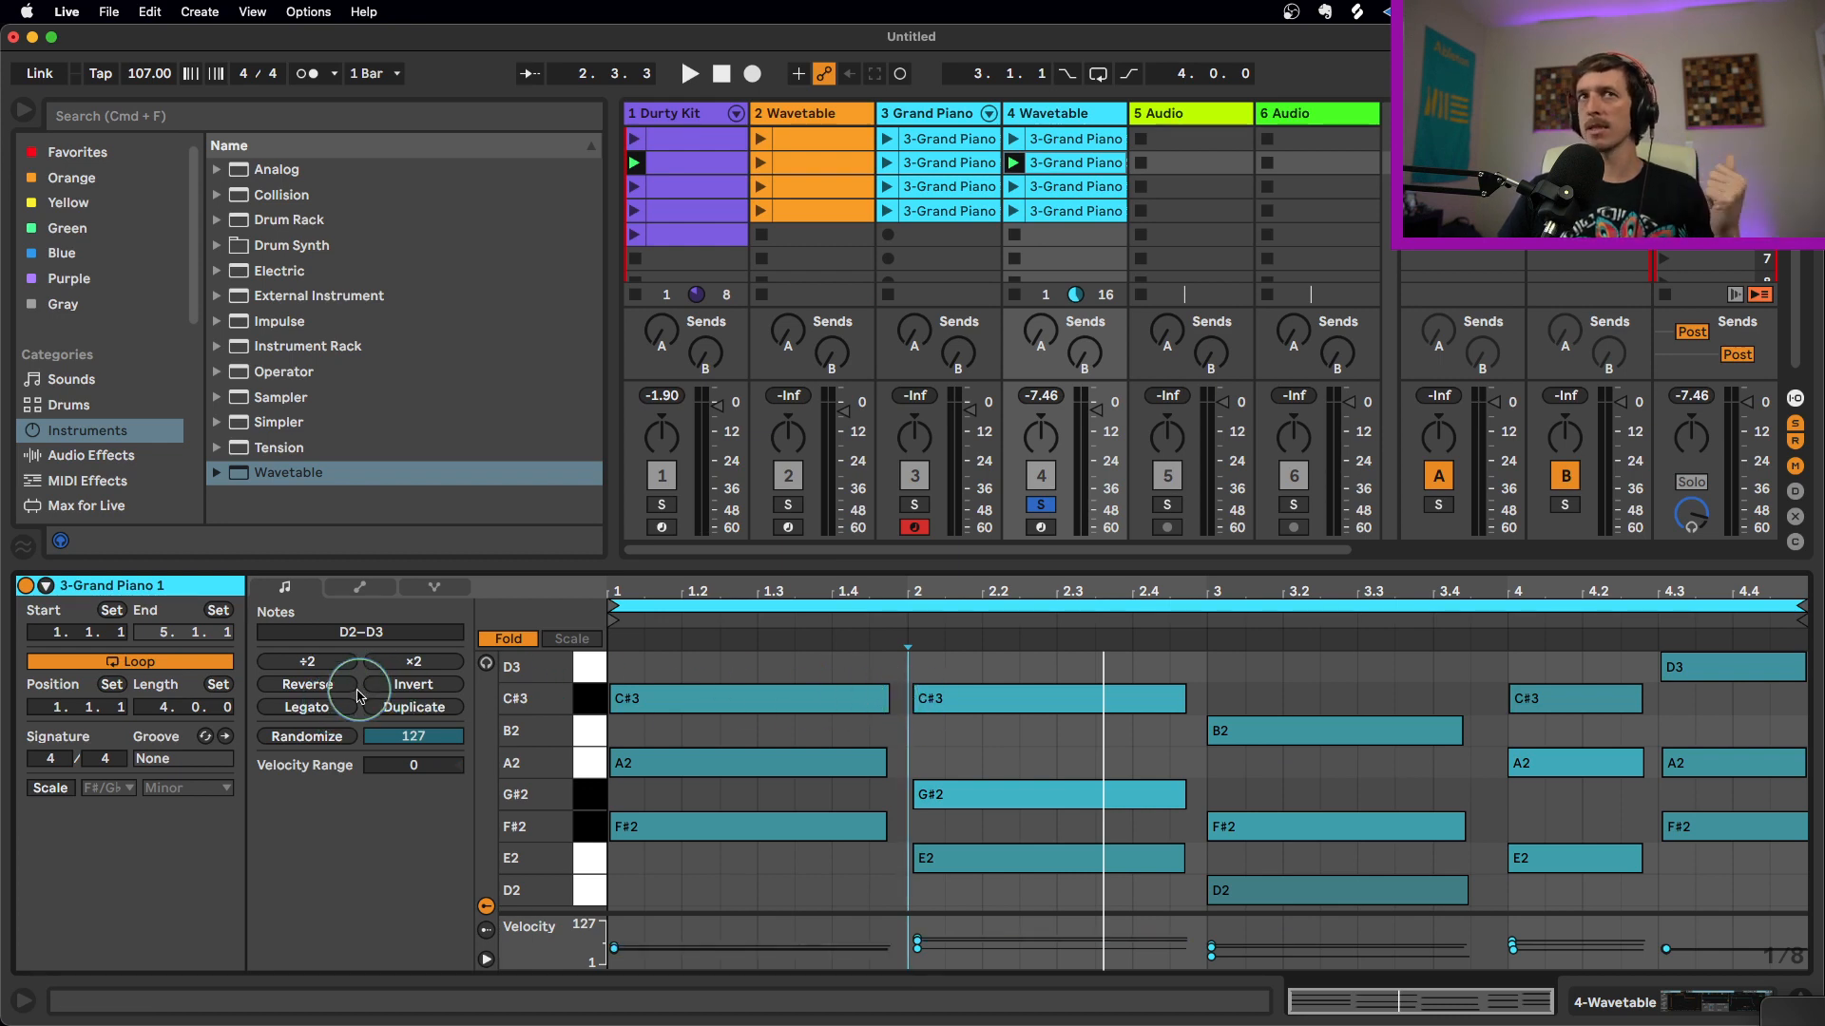
left_click(308, 707)
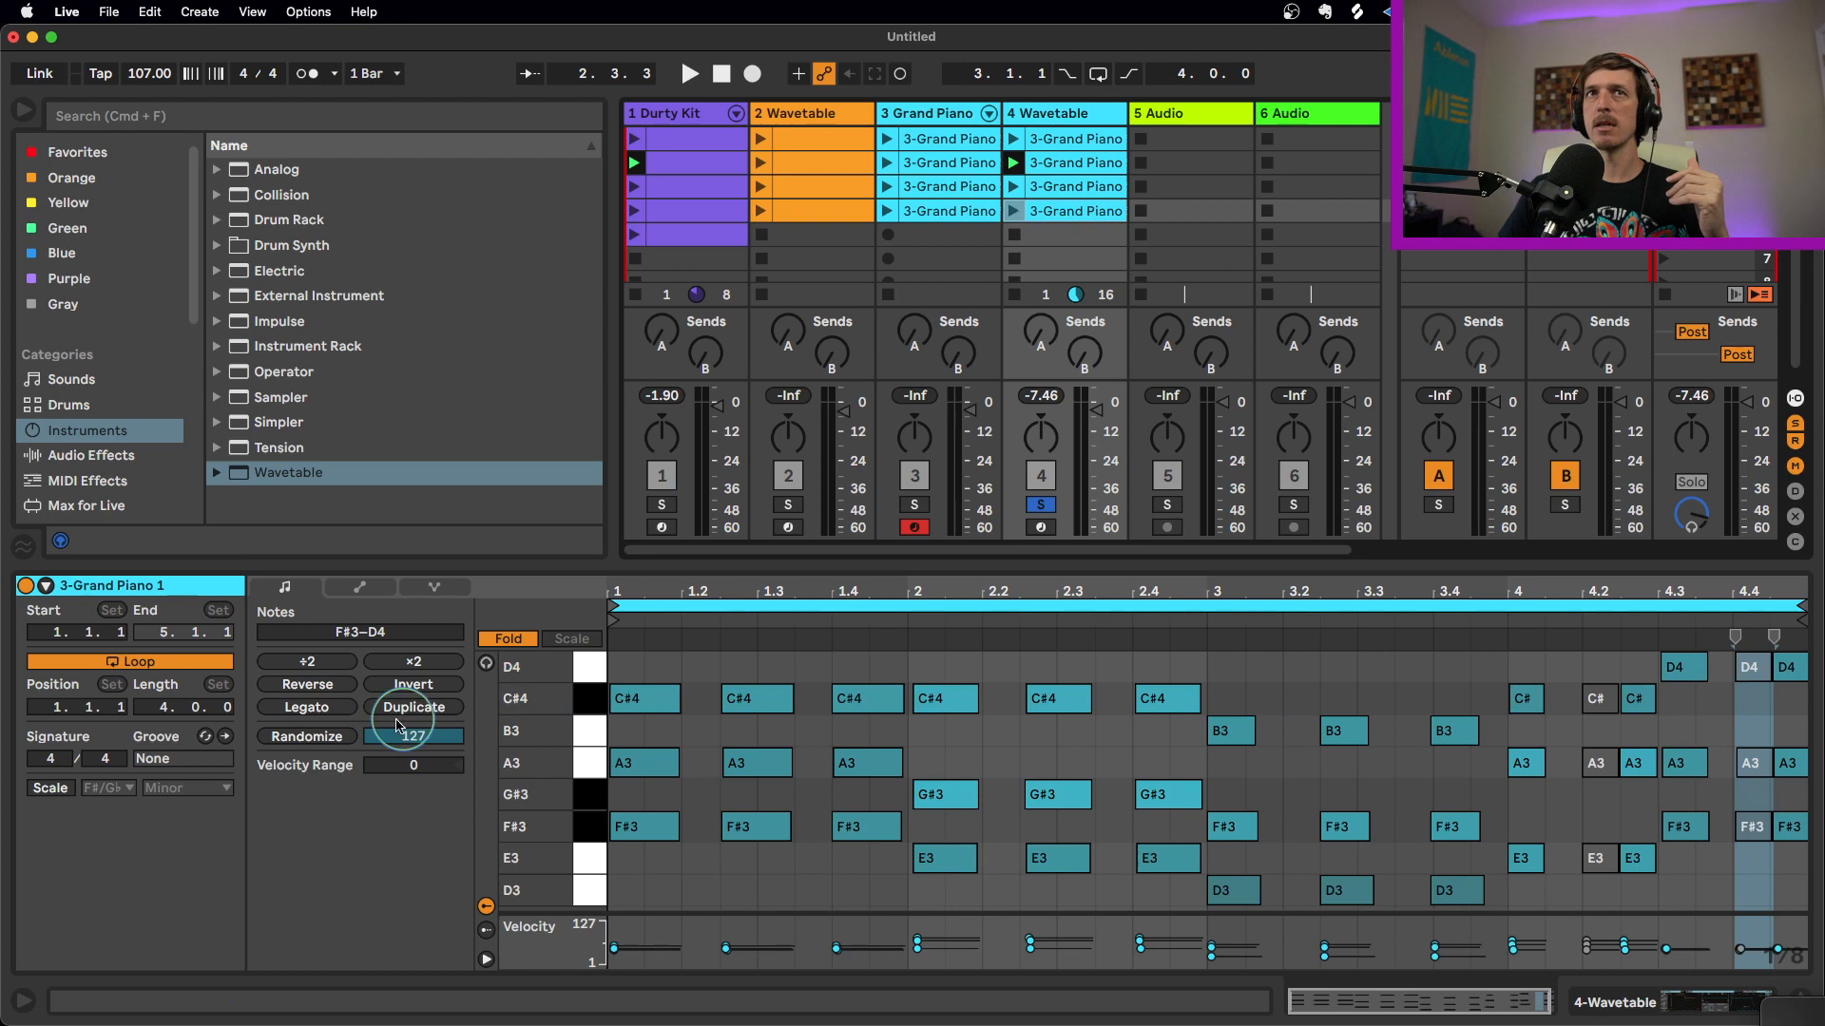
Apply Legato to all notes in the fourth clip on track 4 and launch the clip
left_click(309, 711)
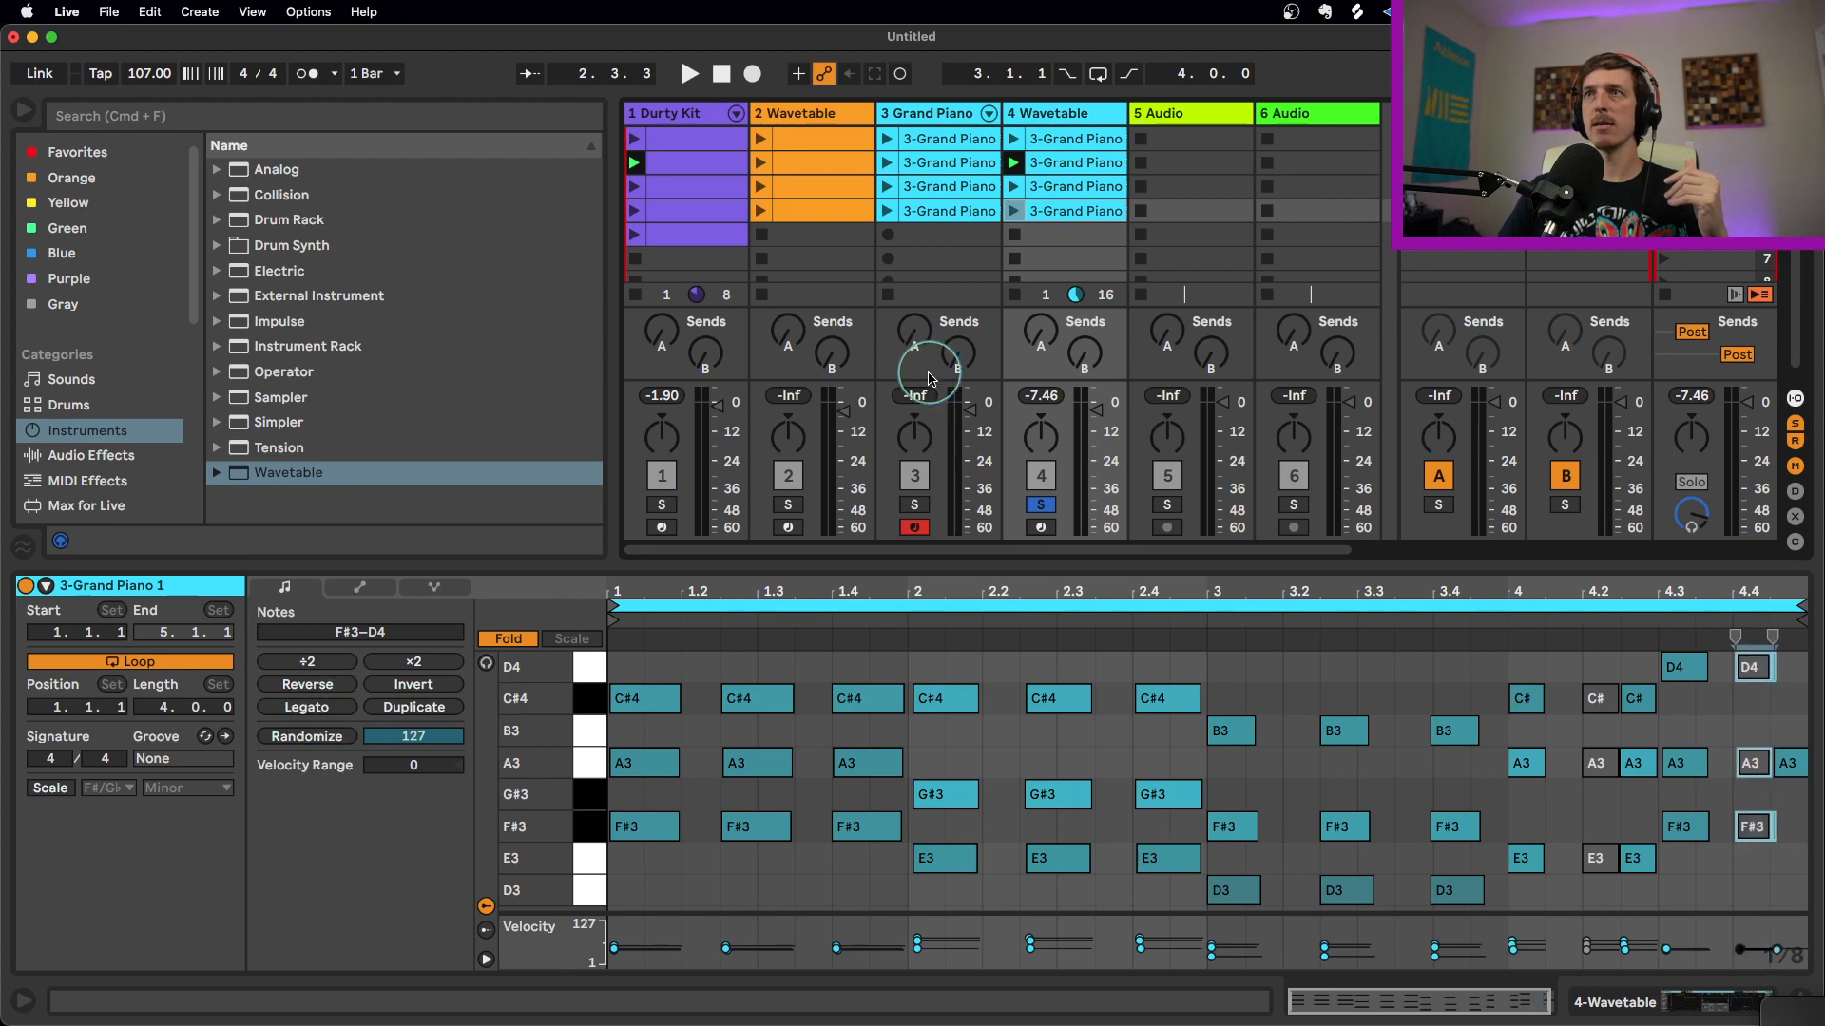
key("super+a")
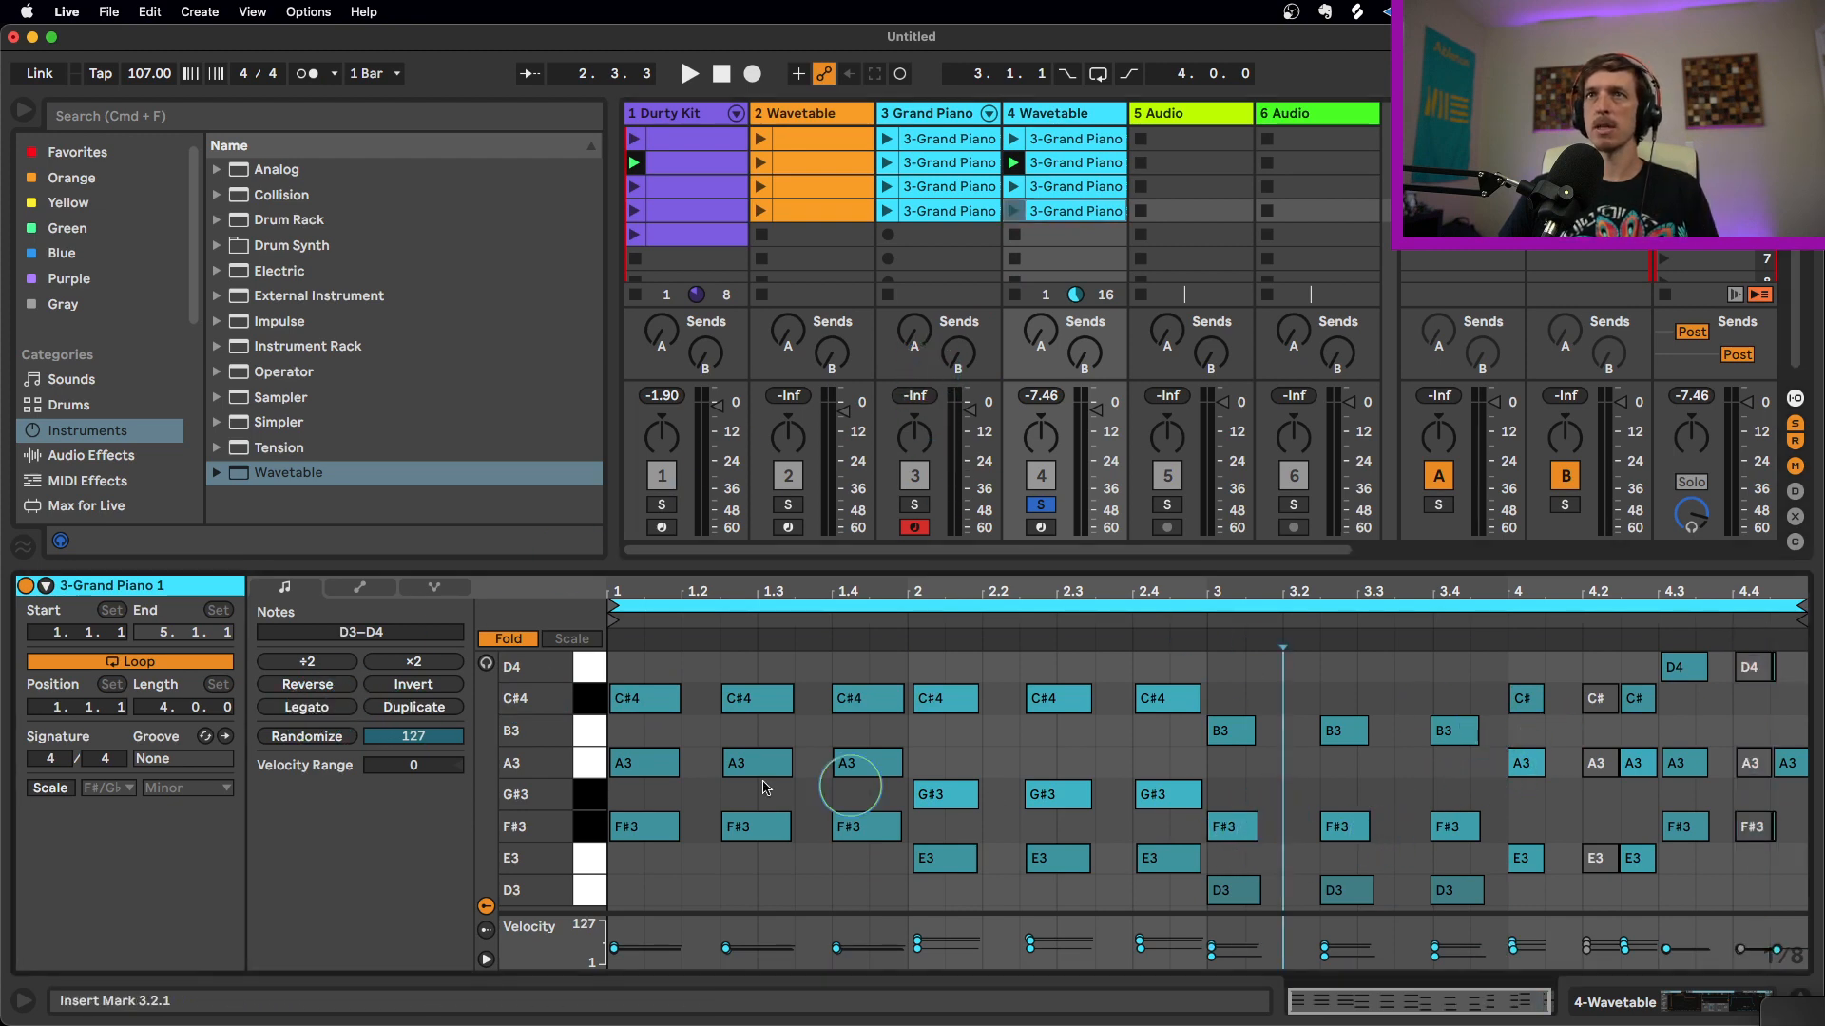
left_click(308, 707)
left_click(1014, 211)
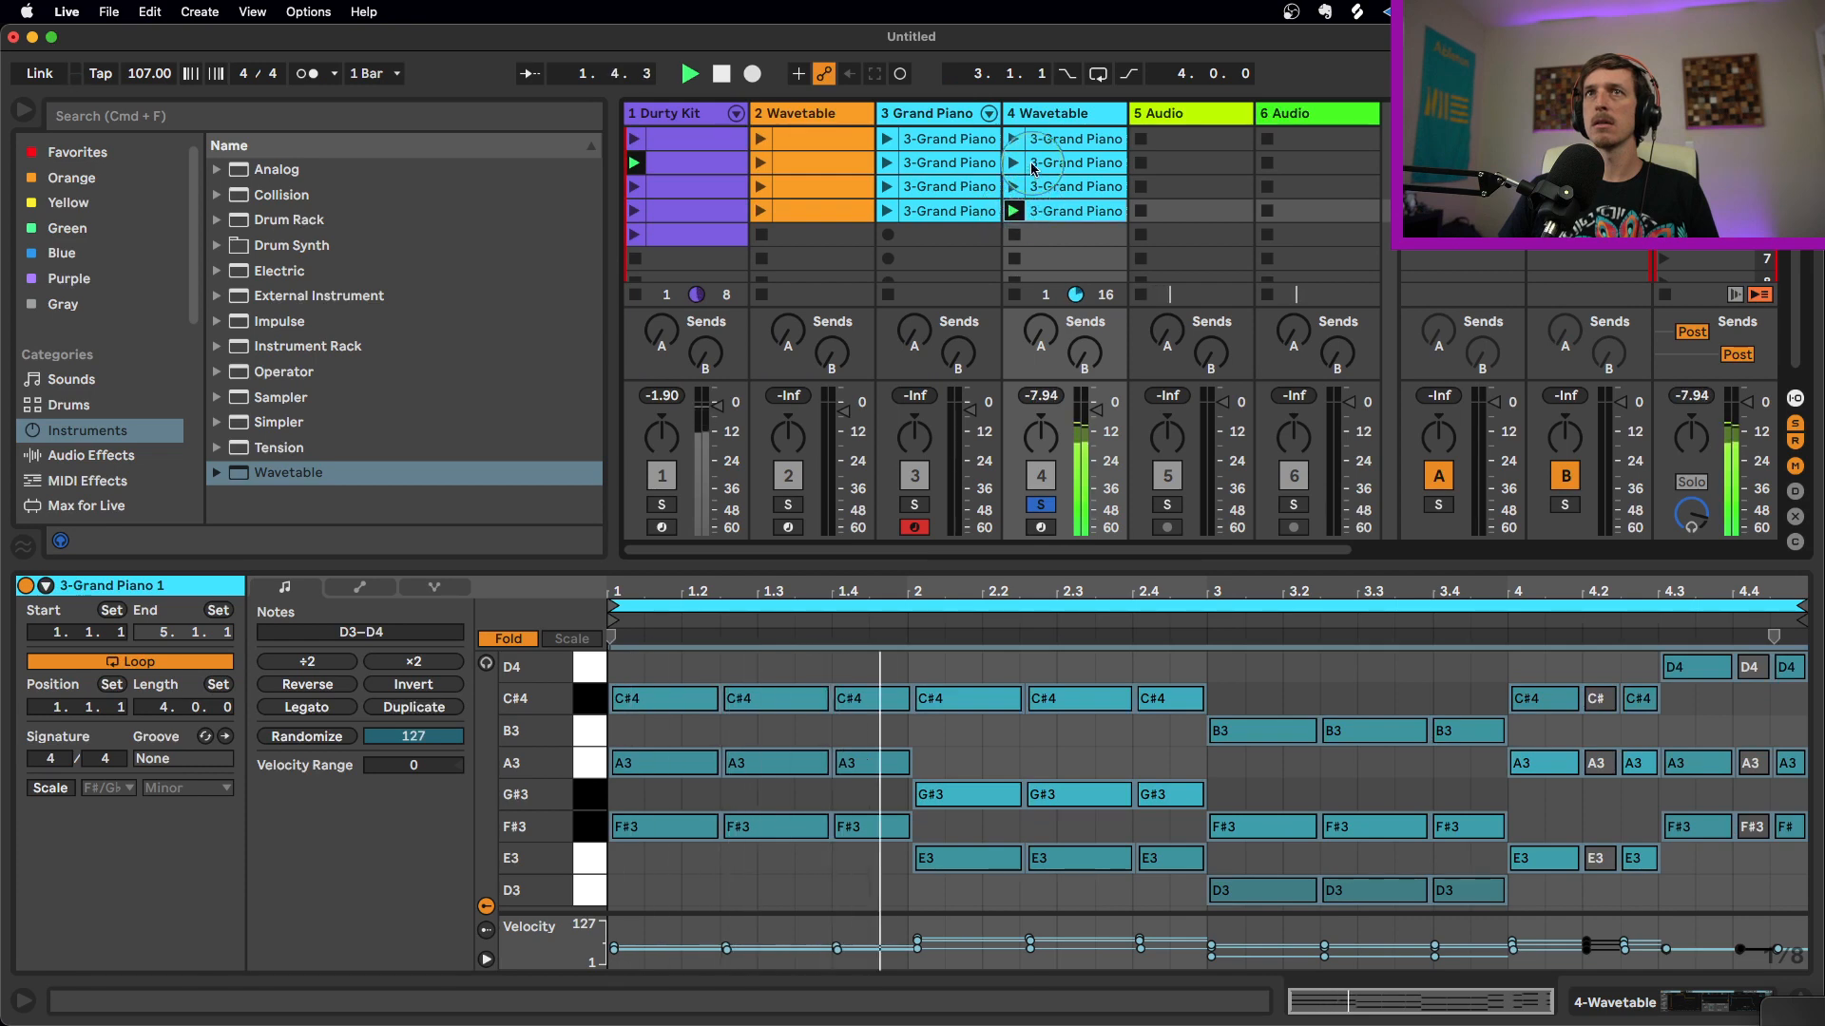
Set the amp envelope of track 4's Wavetable to 128 ms attack and 1.05 s release, and play it
double_click(1051, 114)
key("space")
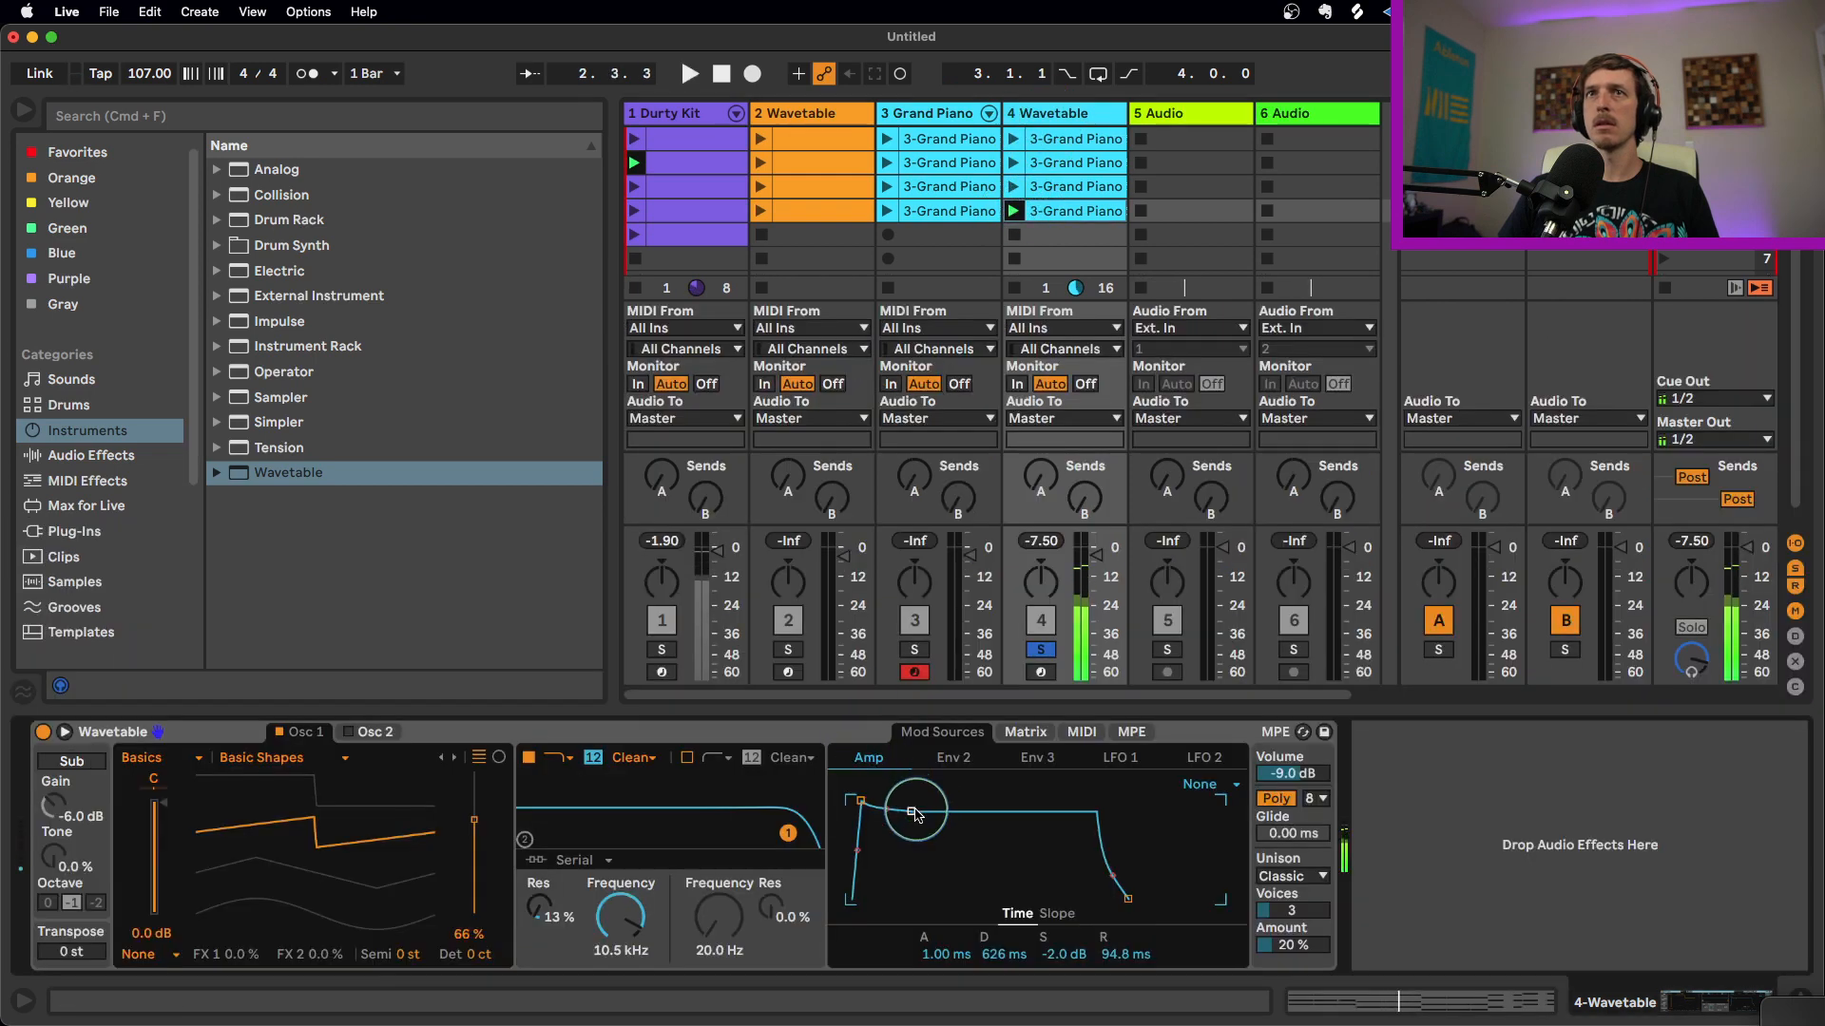
left_click_drag(862, 803, 889, 804)
left_click_drag(1146, 900, 1169, 900)
key("space")
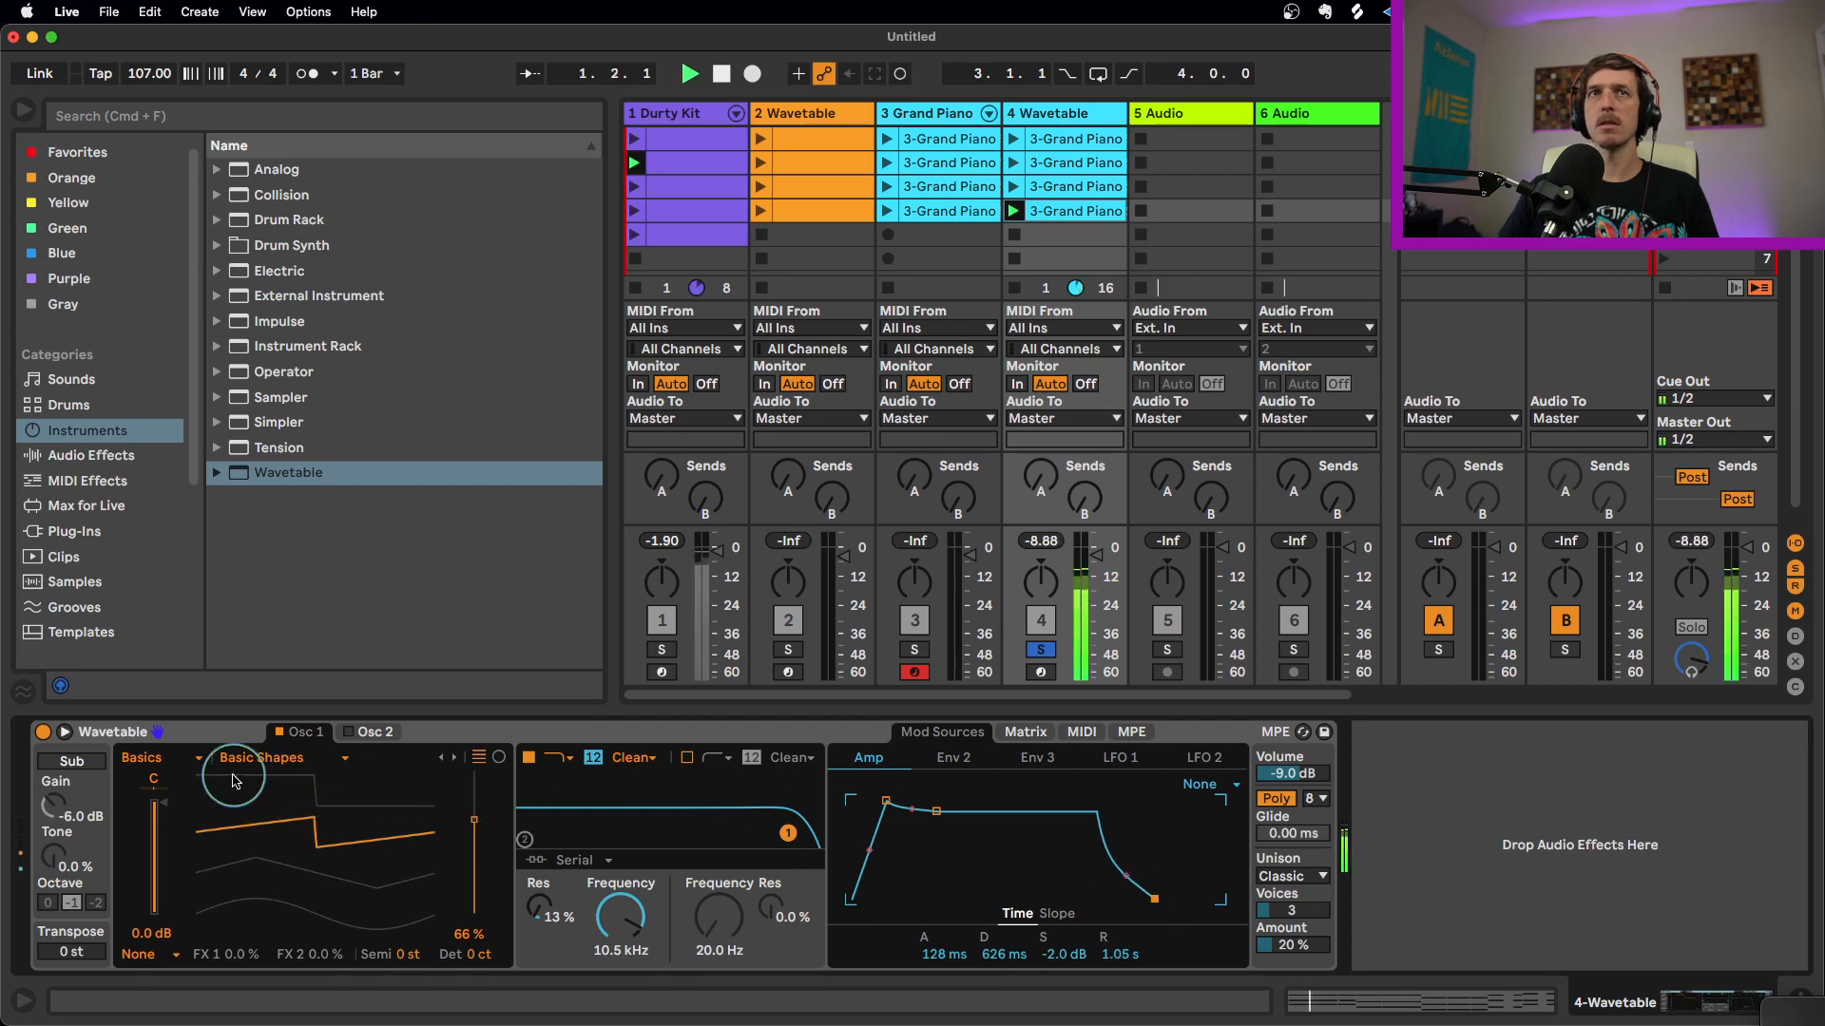
Enable oscillator 2 and set its wavetable to Amber from the Collection category
key("space")
left_click(363, 744)
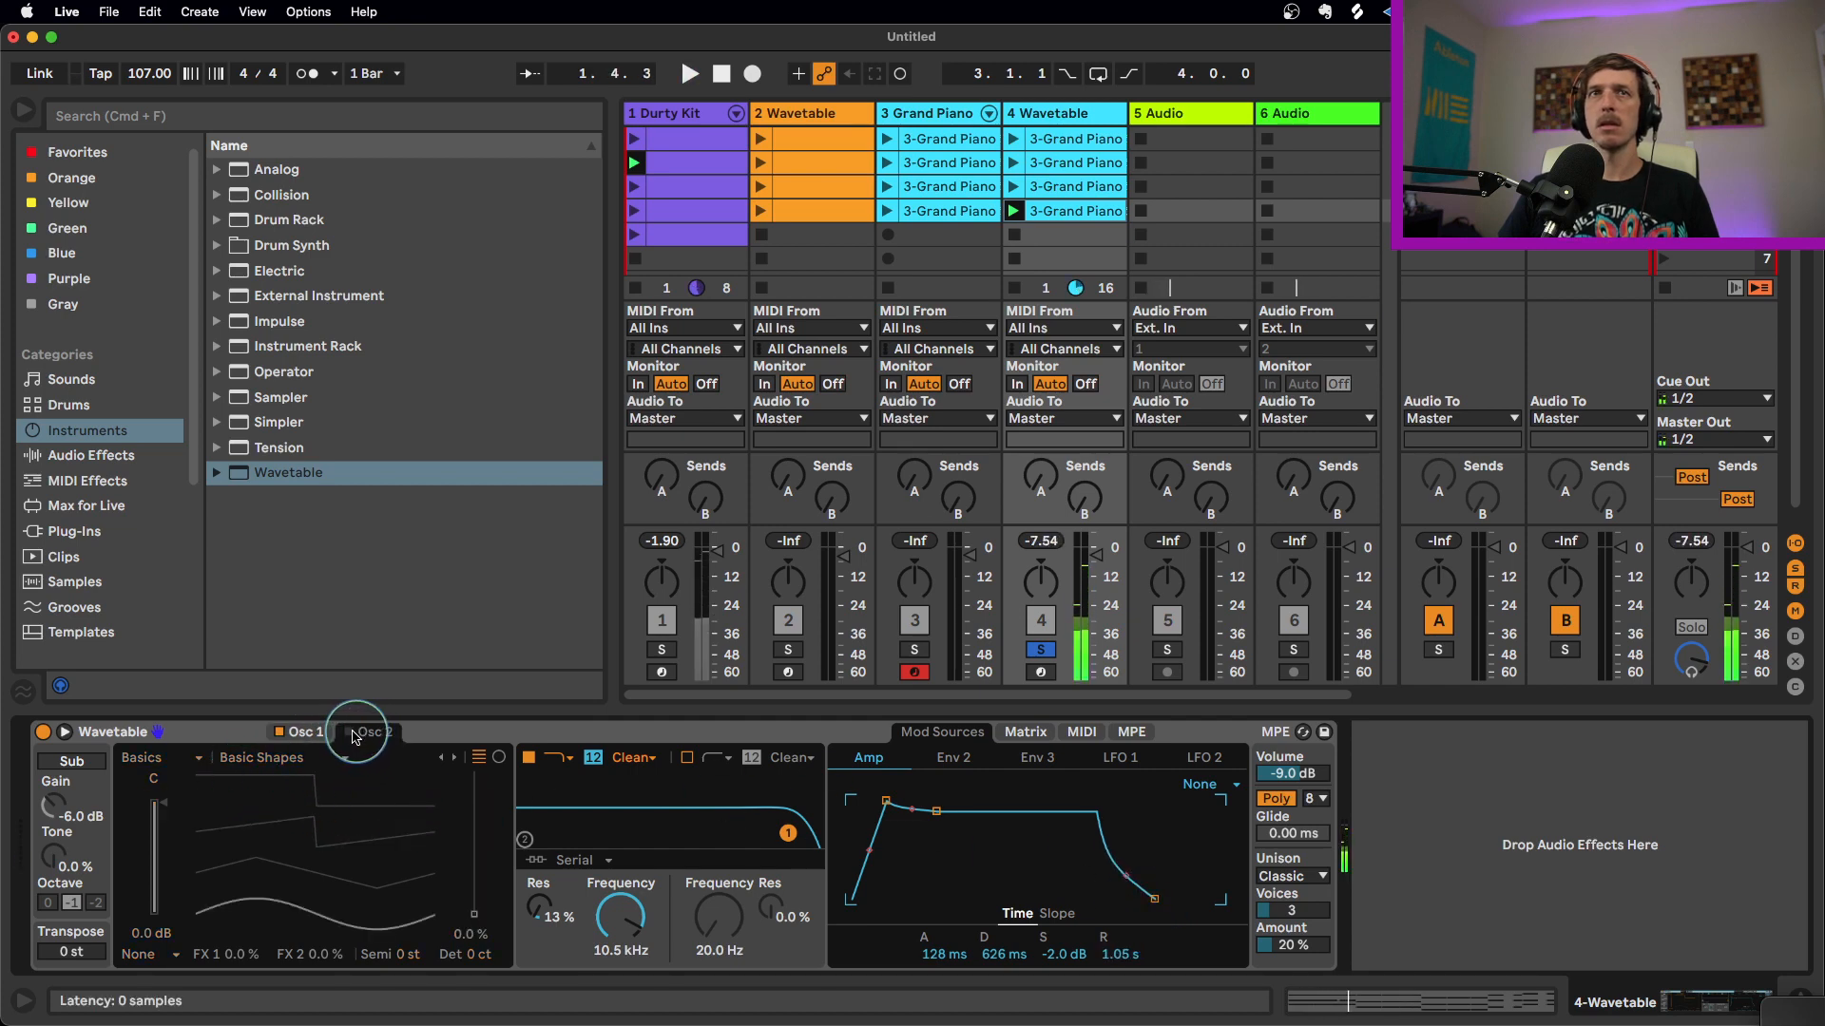
left_click(348, 731)
left_click(152, 757)
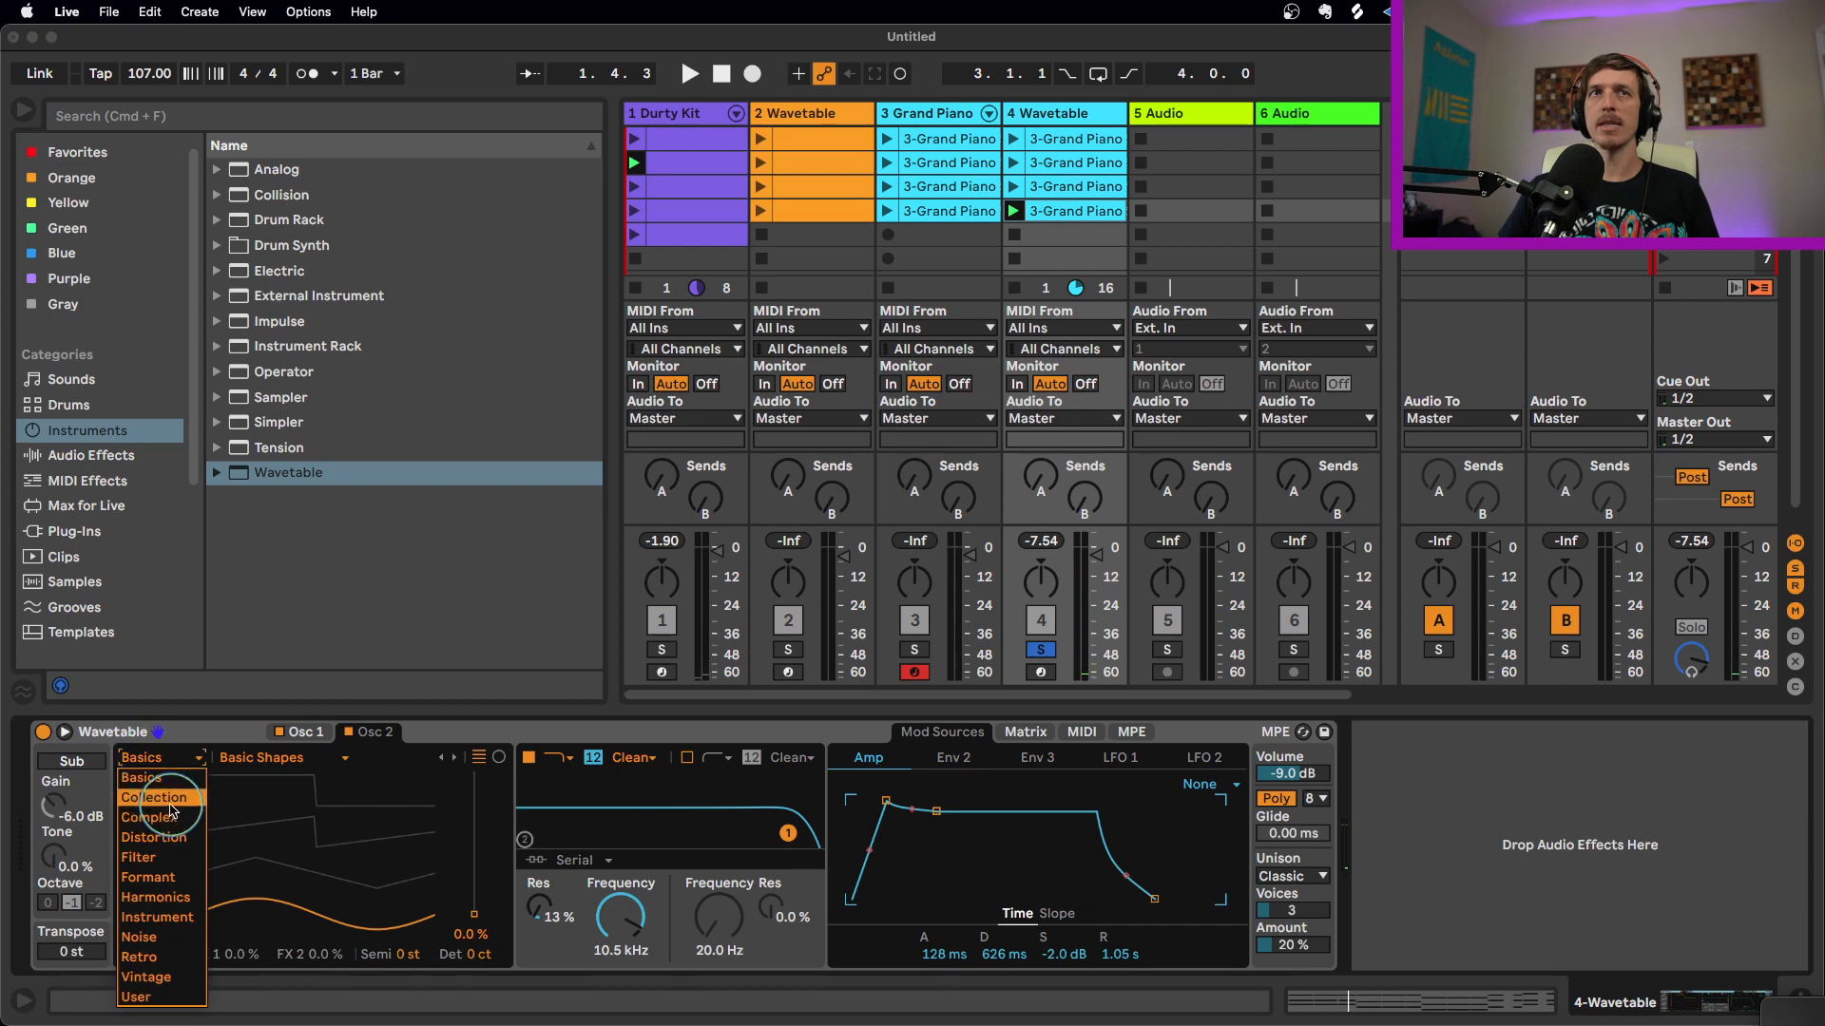
left_click(153, 797)
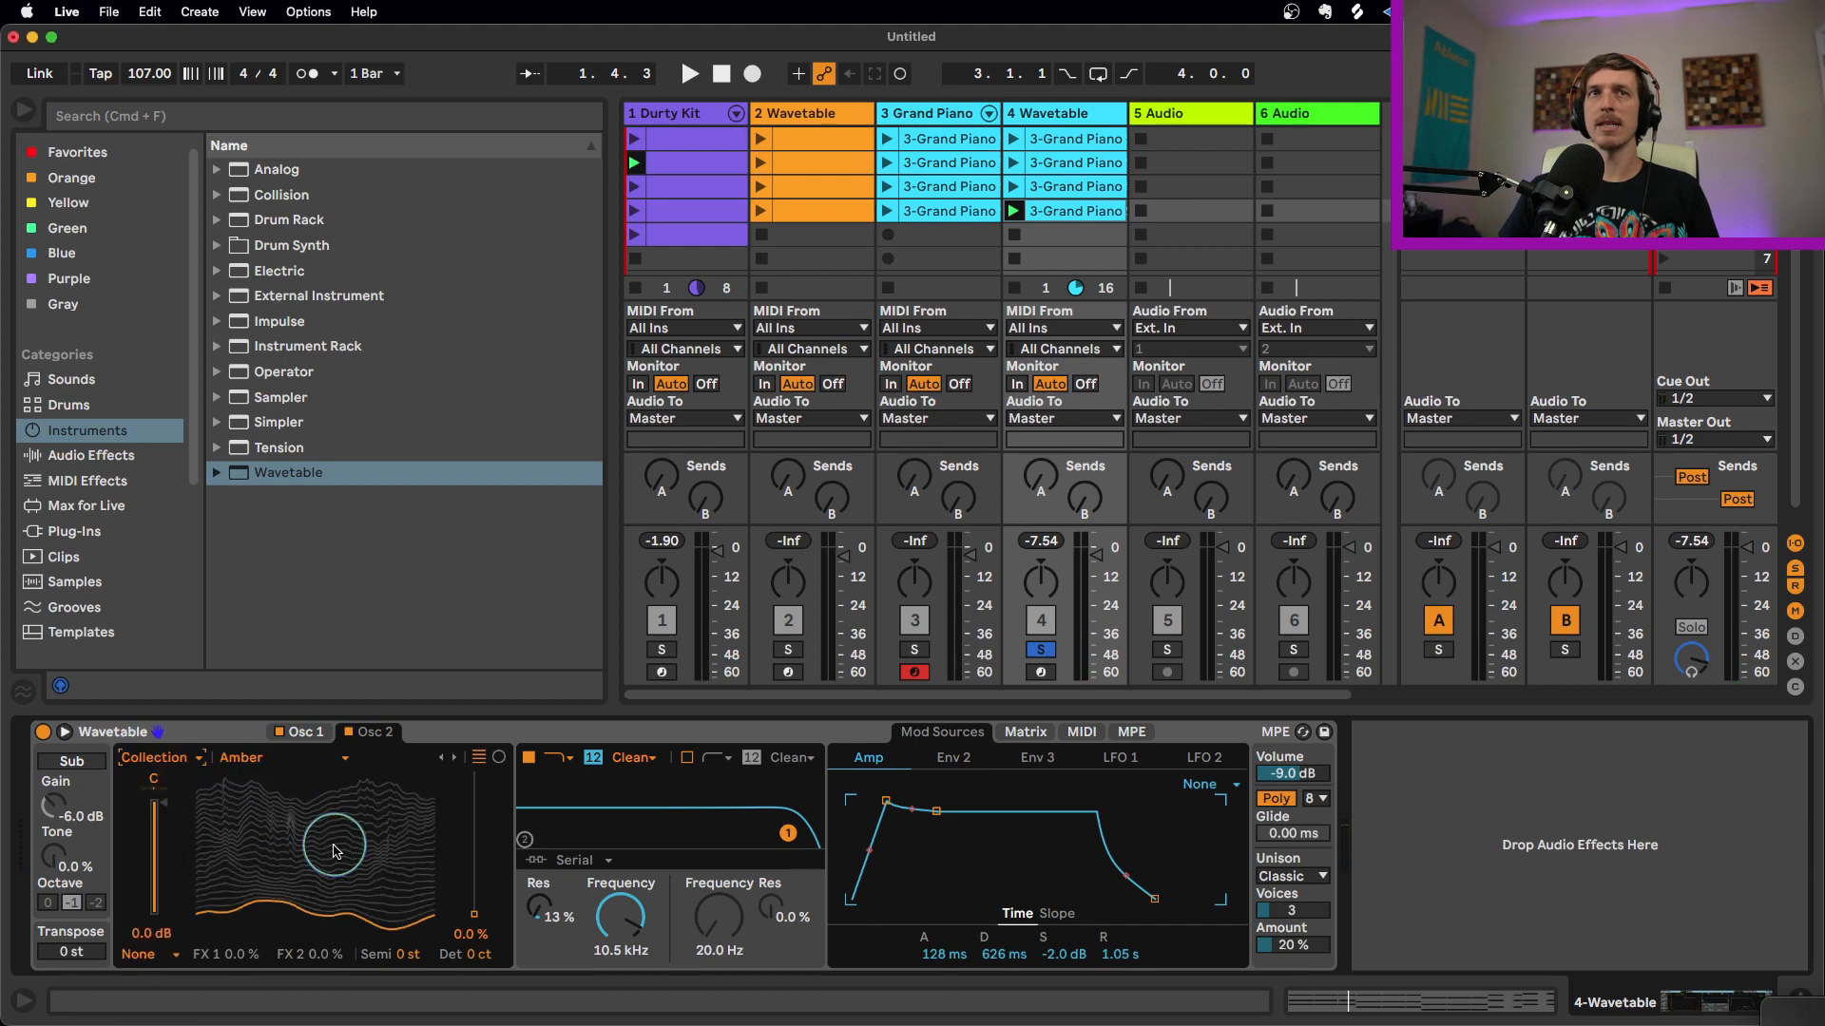
Set oscillator 2's position to 58%, modulated by LFO 1 with an amount of 25 and an LFO rate of 0.23 Hz
left_click(1025, 731)
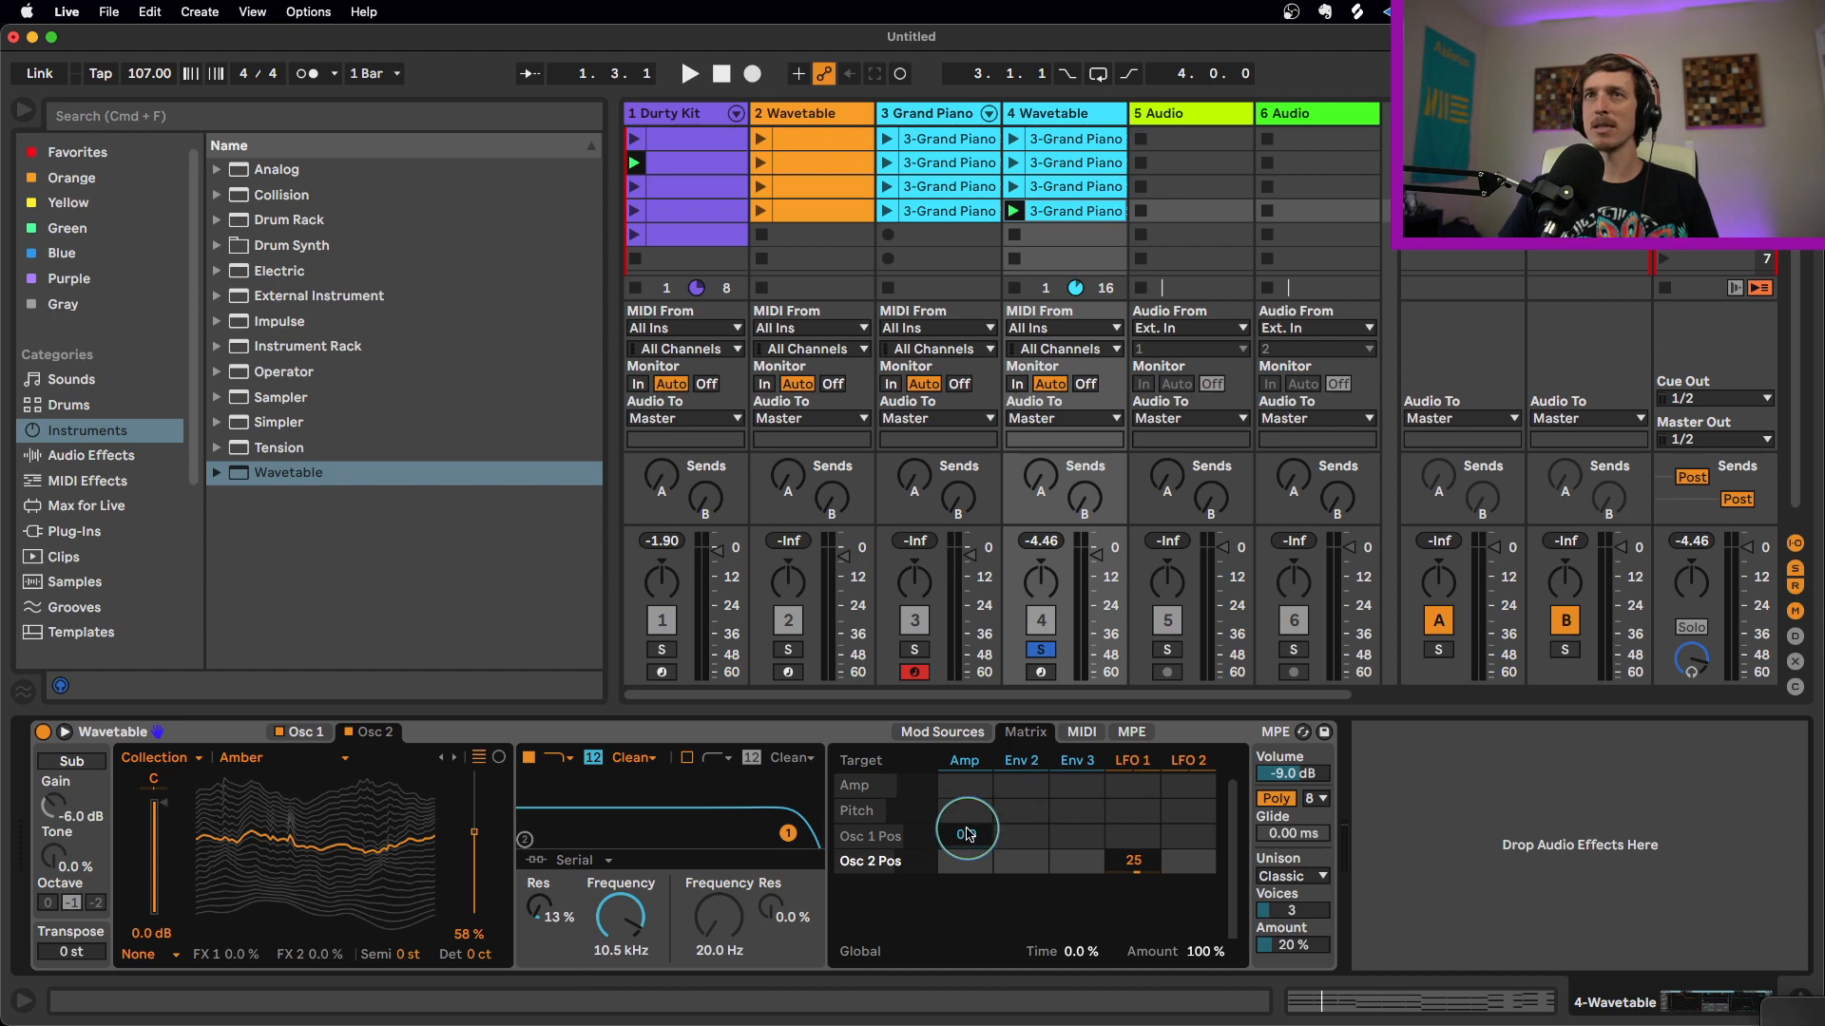
key("space")
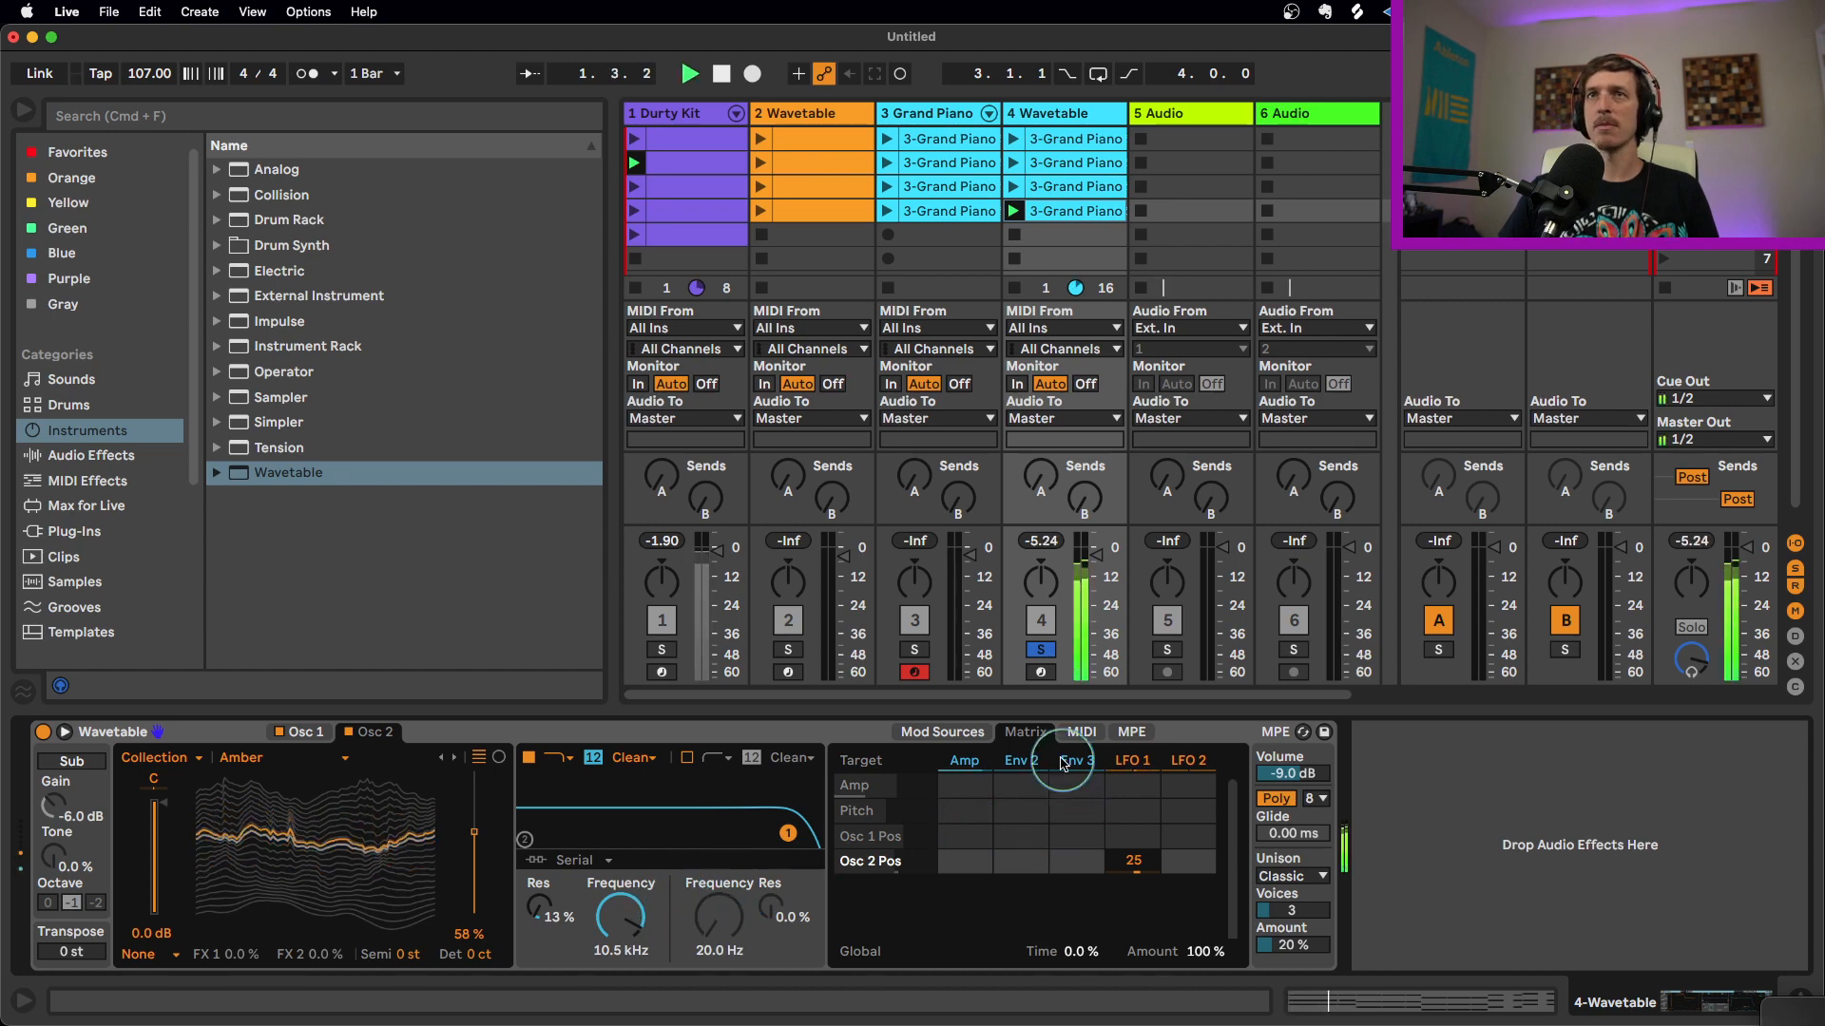
left_click(940, 731)
left_click(1119, 758)
left_click_drag(948, 953, 948, 983)
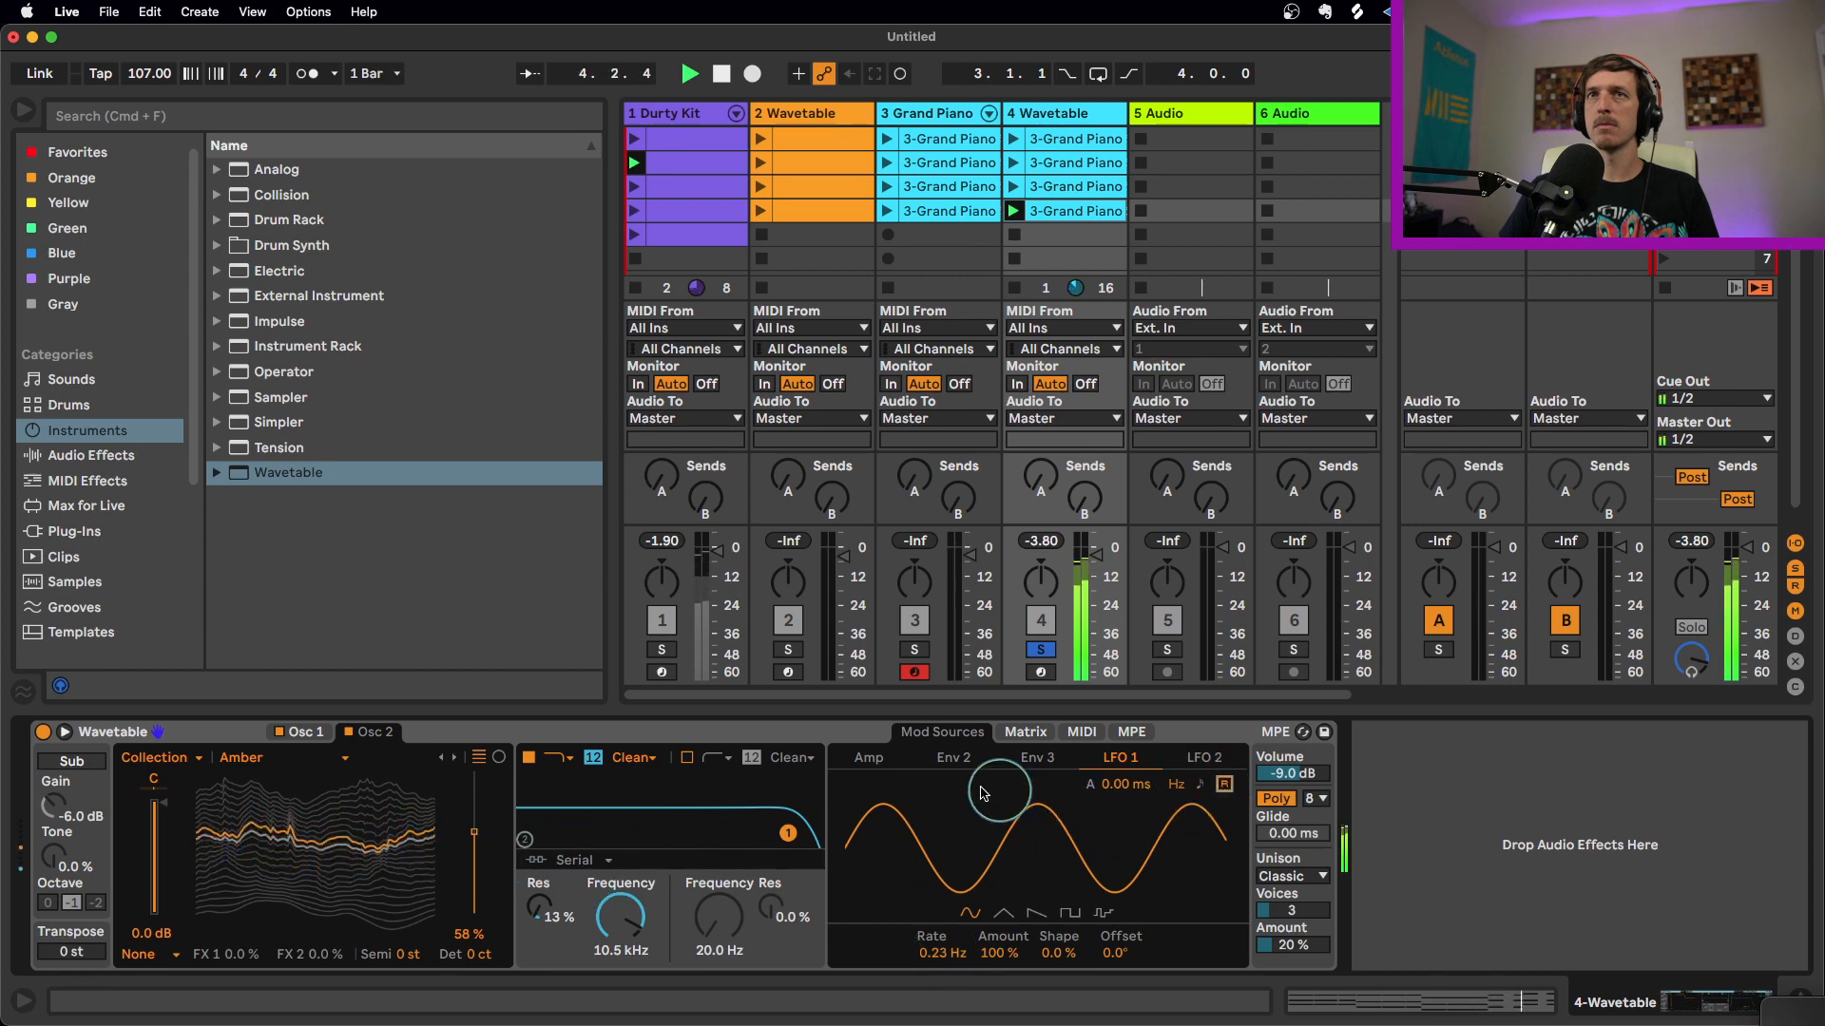
Add an Echo effect after track 4's Wavetable and set its Dry/Wet to 37% during playback
left_click(123, 464)
key("space")
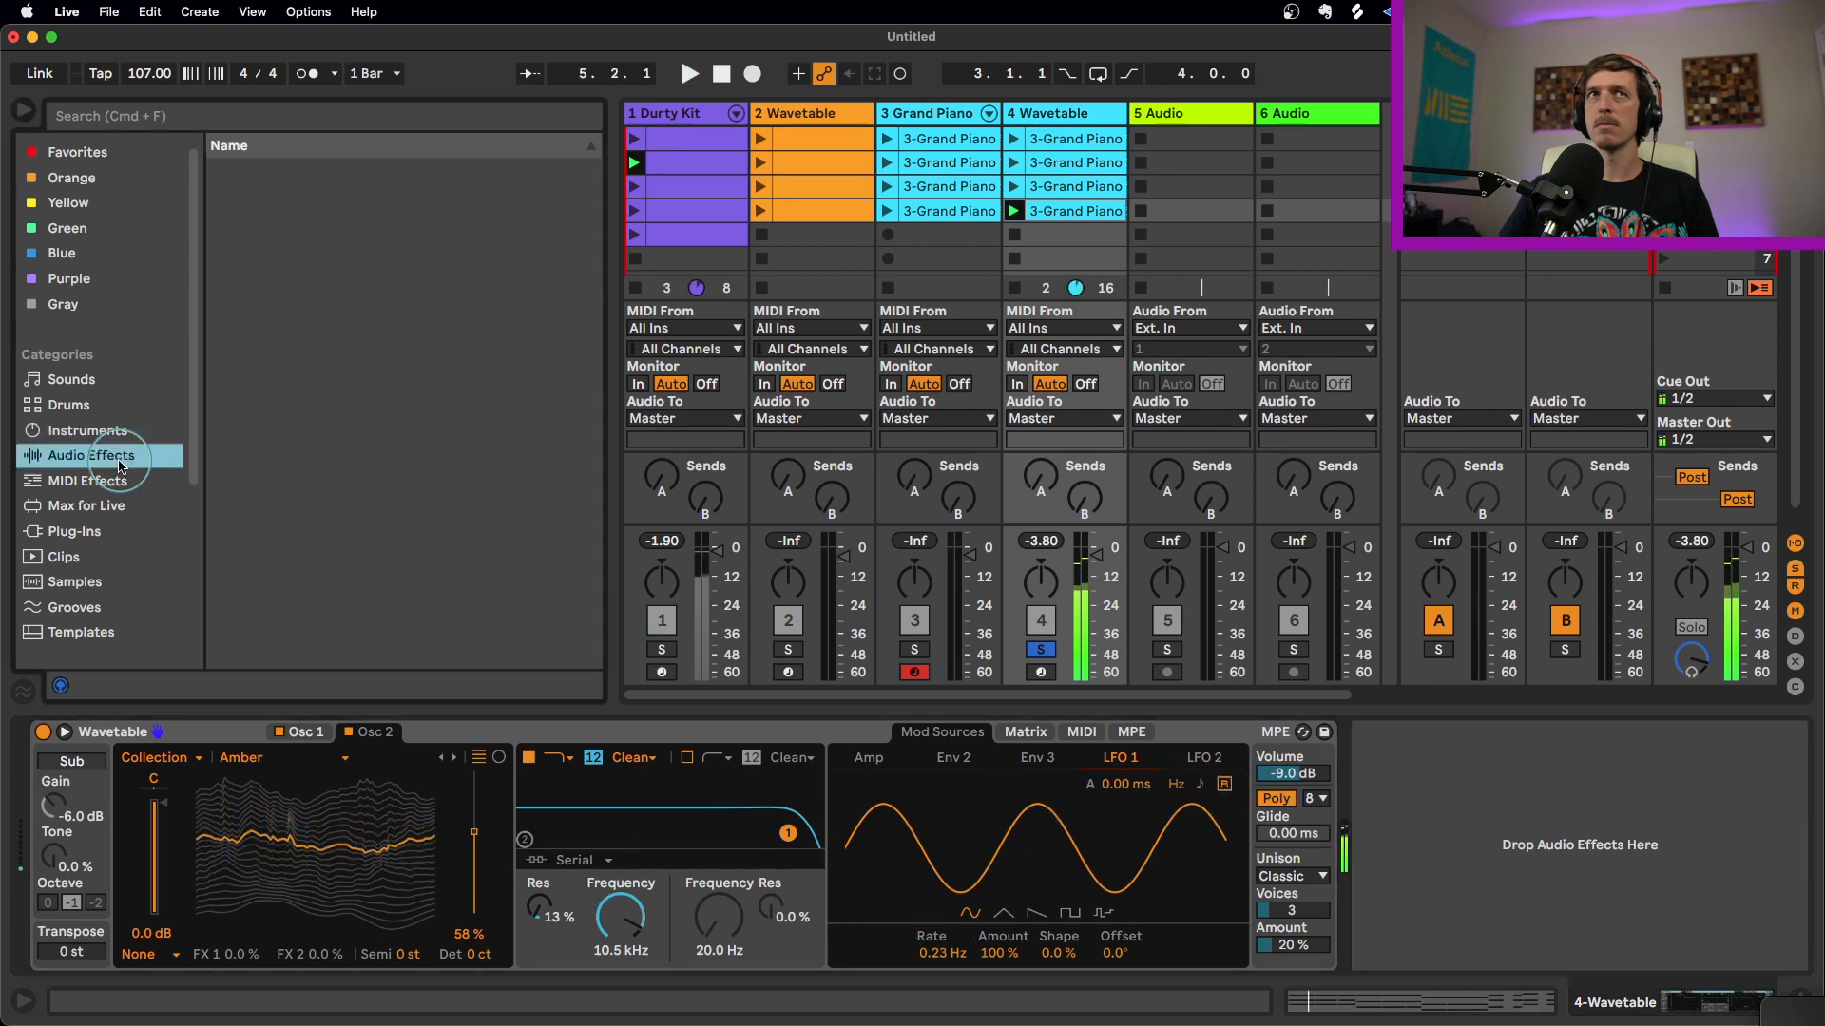
scroll(368, 444, "down", 3)
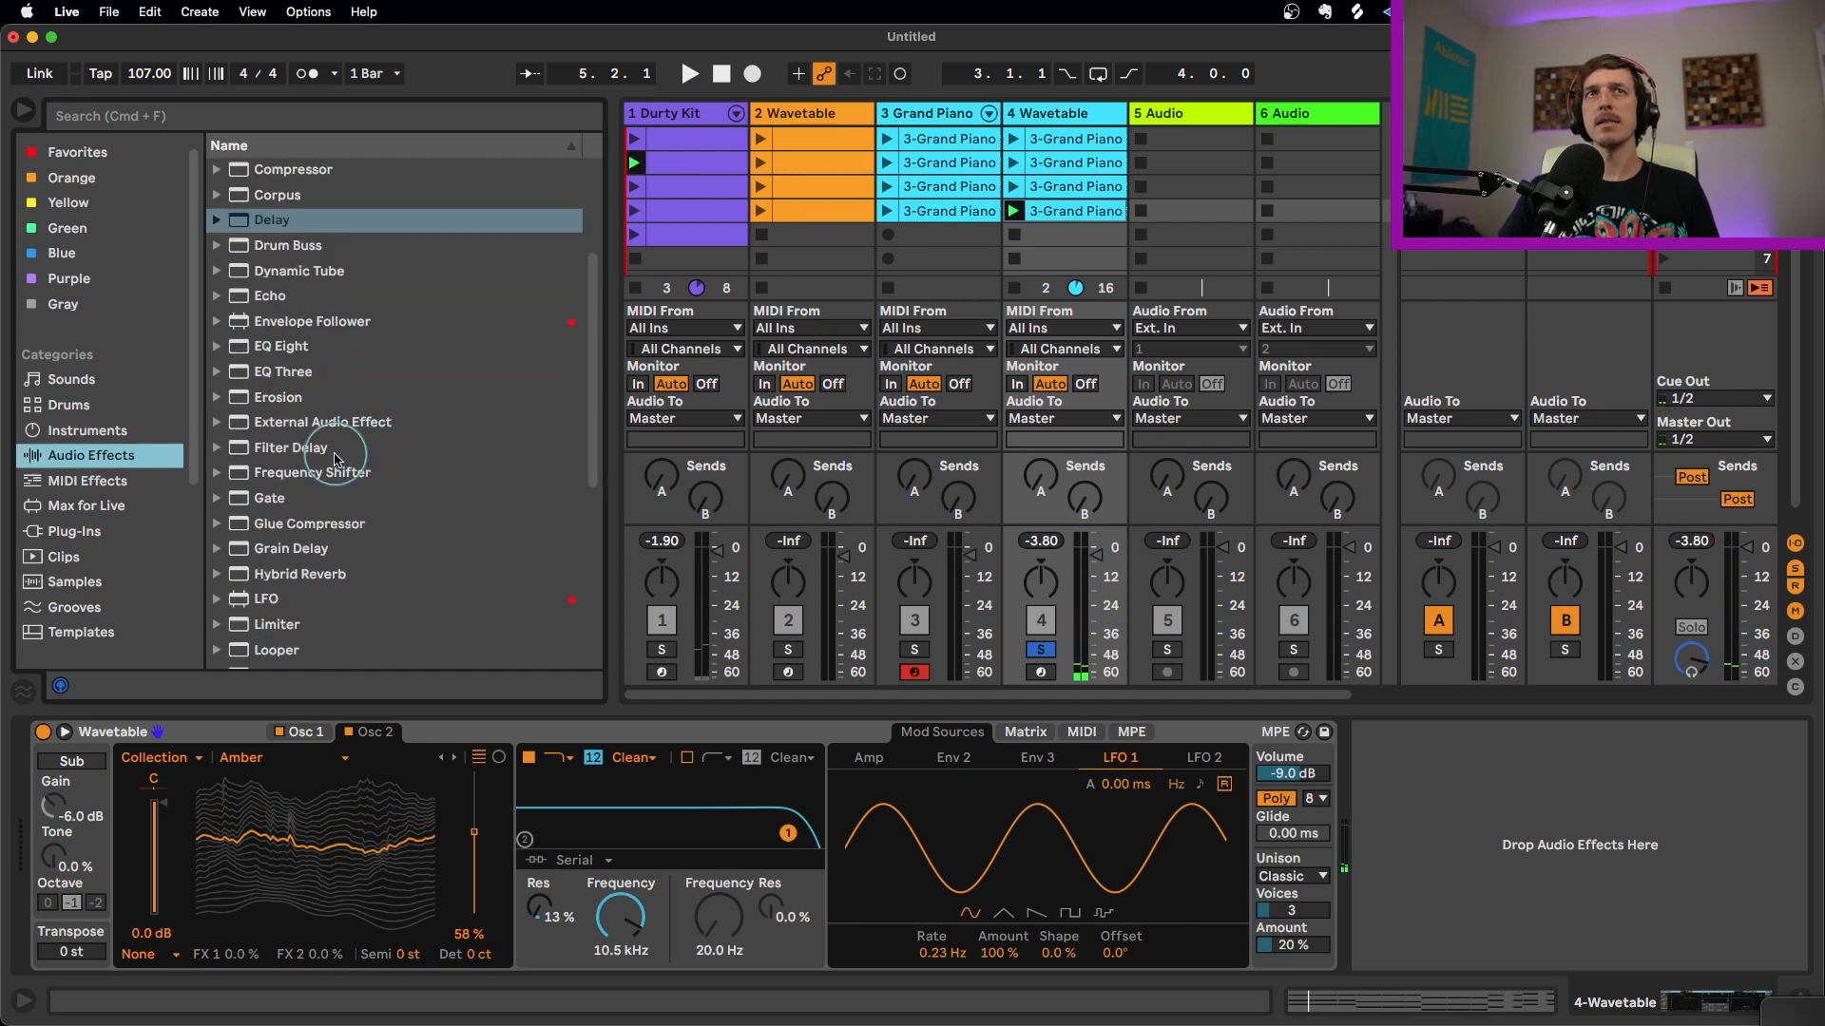
double_click(270, 296)
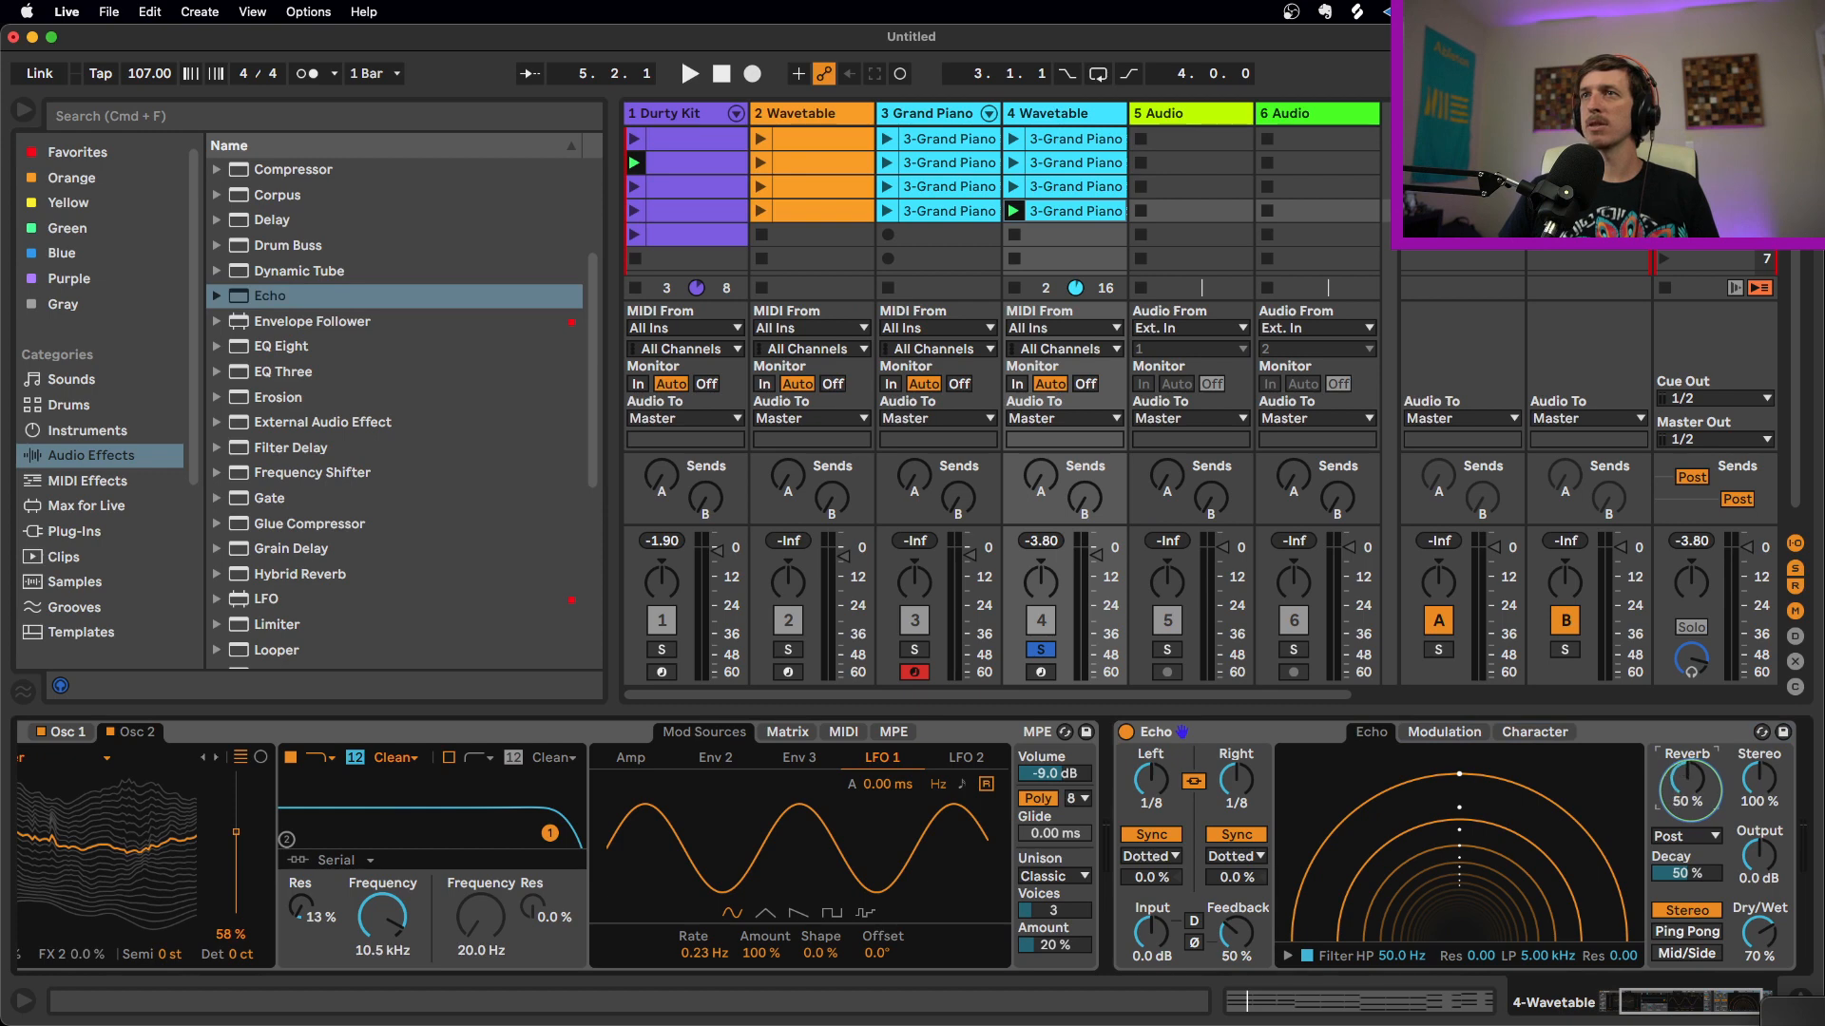
key("space")
left_click_drag(1758, 927, 1760, 934)
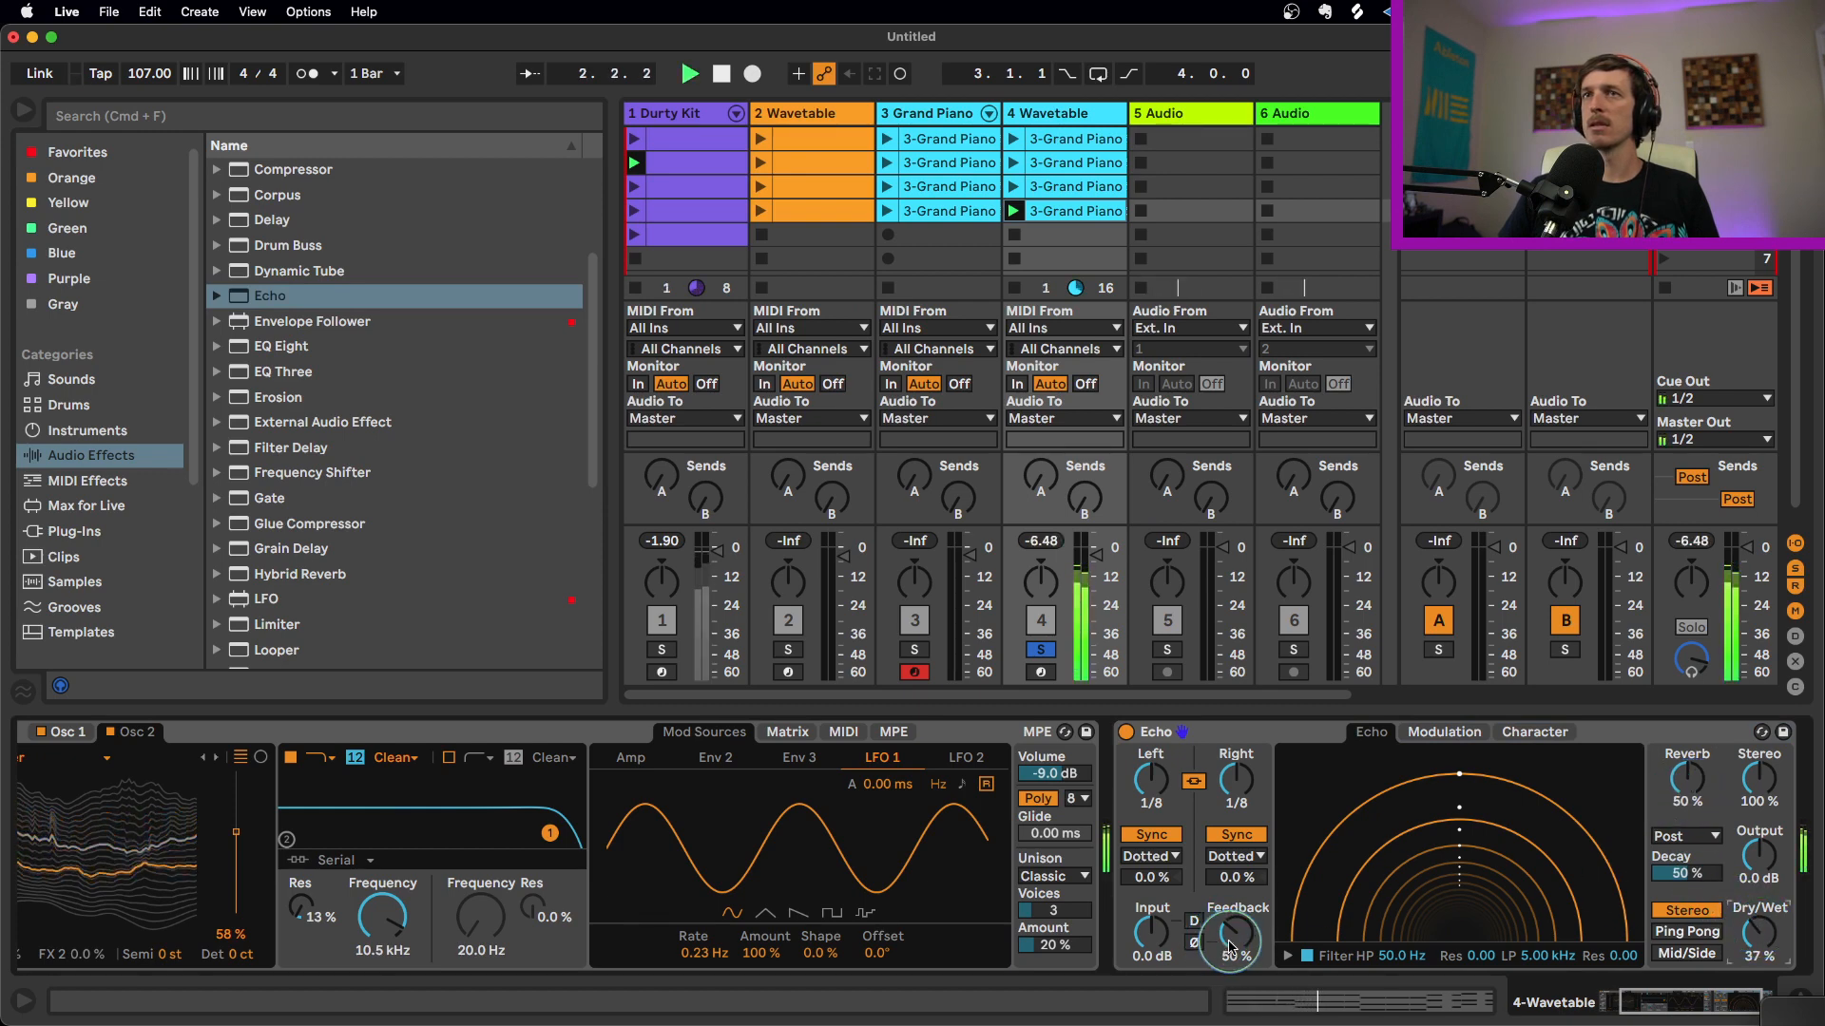
Play track 4's second clip unsoloed with the drums, and set its Wavetable unison to 5 voices with a 26% amount
left_click(662, 650)
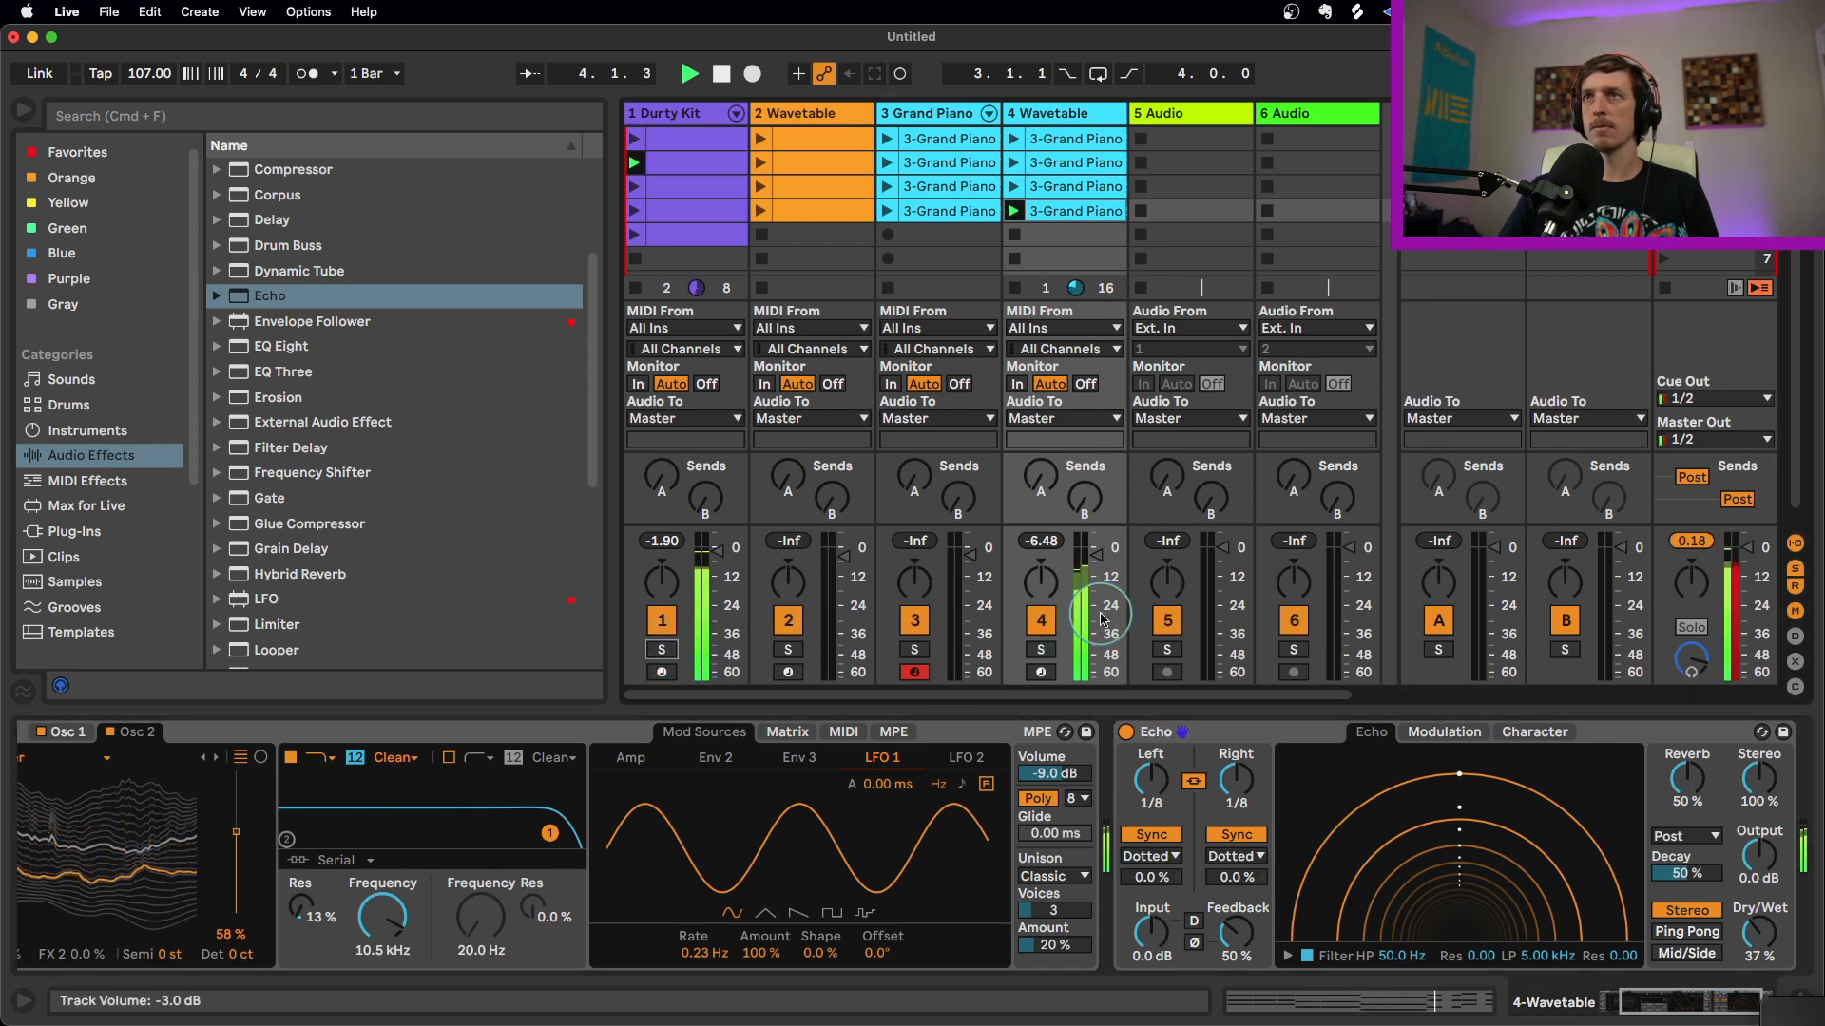
left_click(1013, 163)
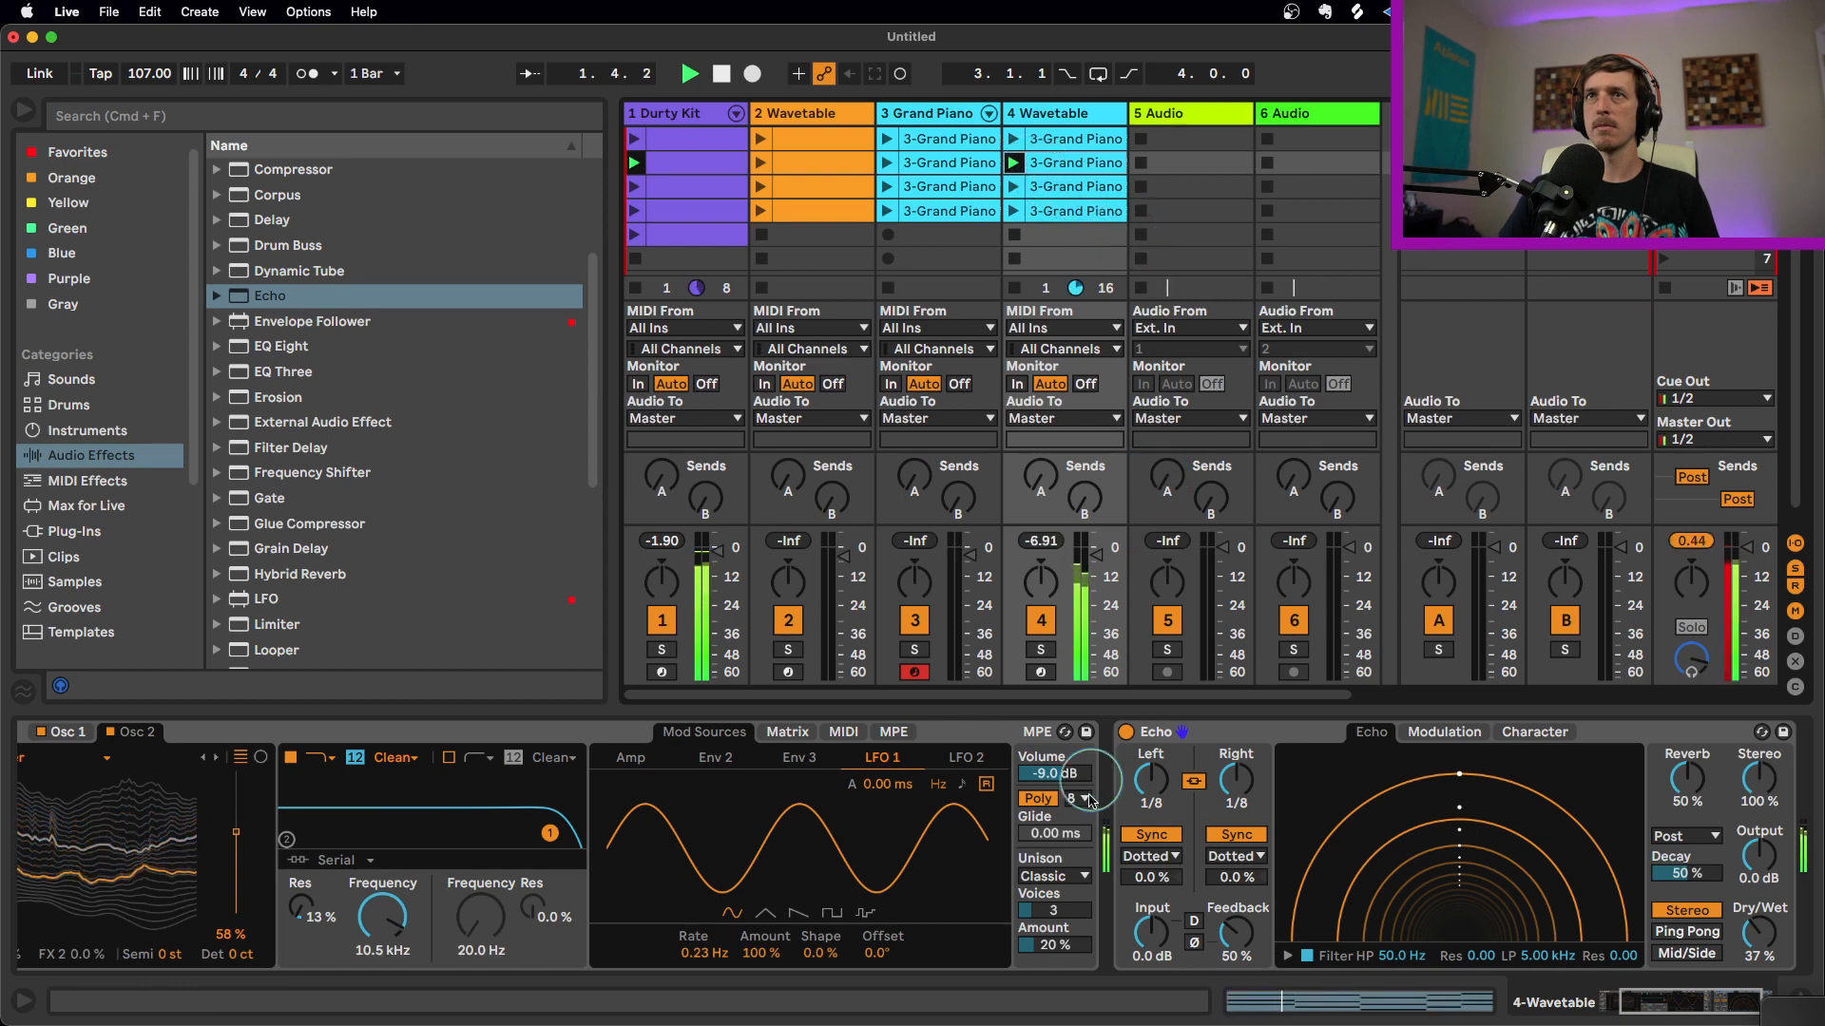
left_click_drag(1055, 947, 1053, 898)
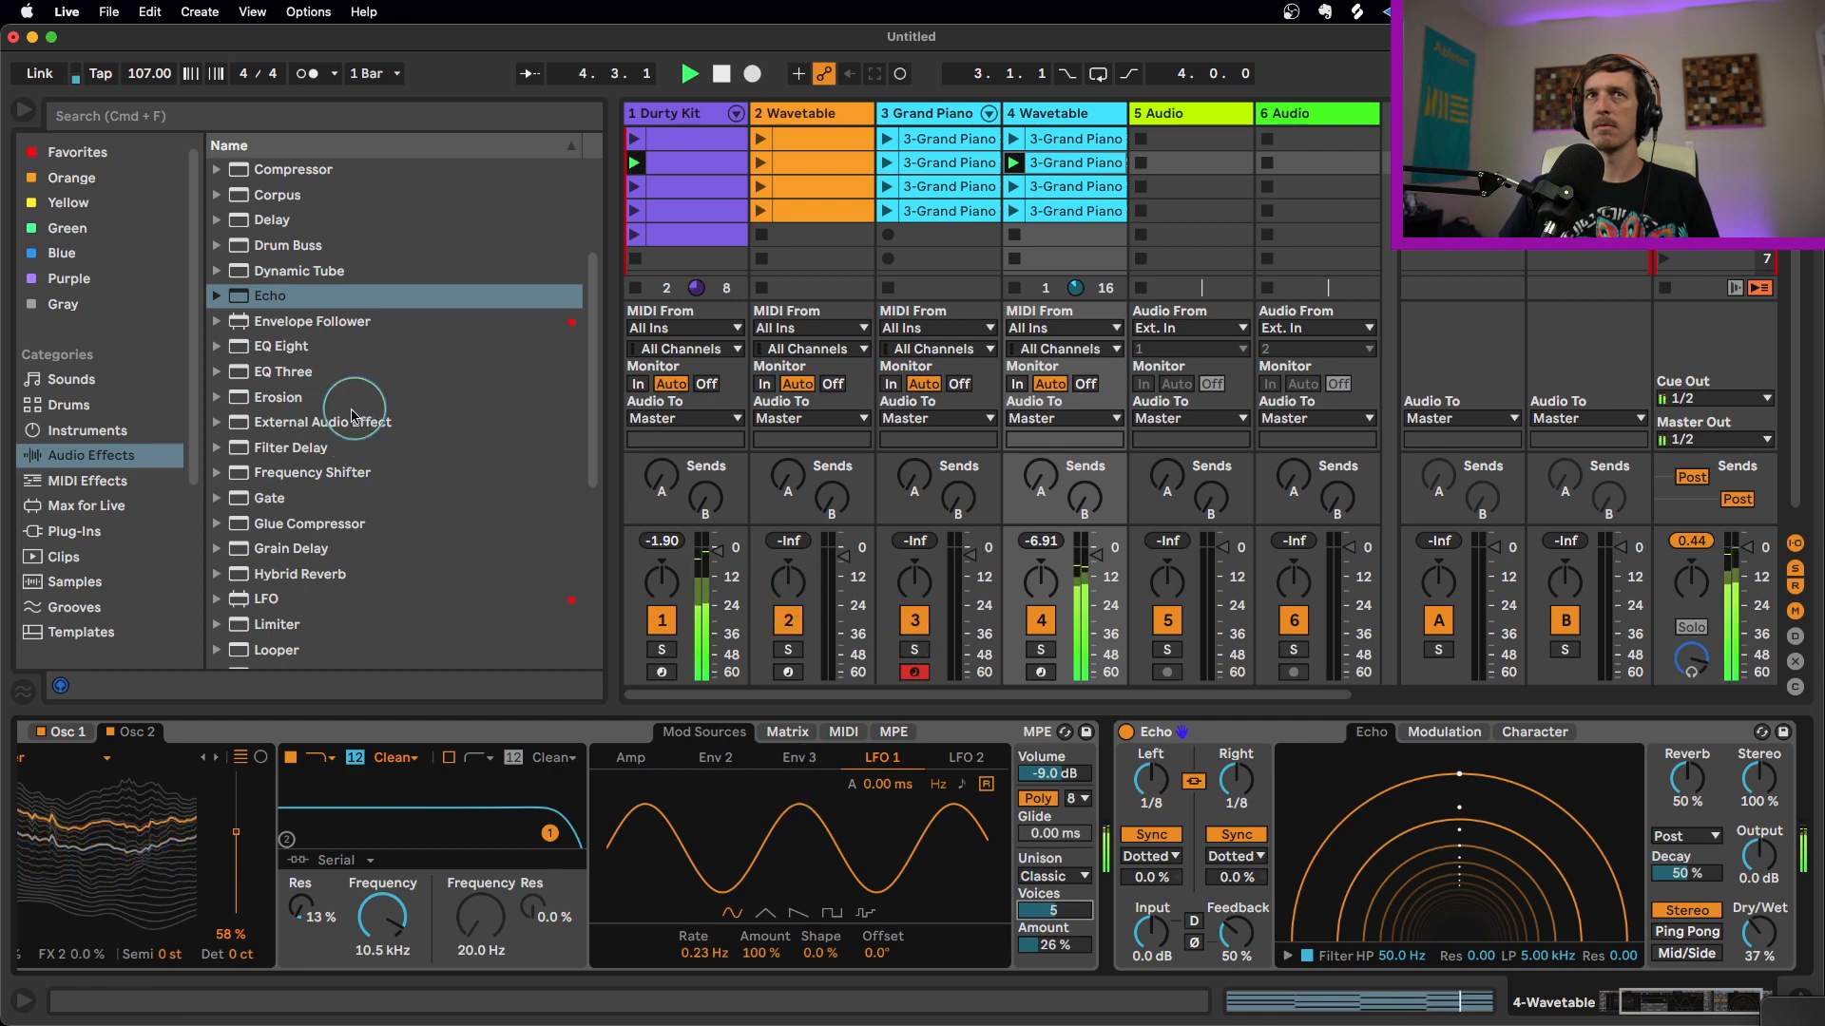
Add a Compressor after the Echo on track 4 and sidechain it to the Post FX signal of a pad in 1-Durty Kit
scroll(318, 404, "up", 3)
left_click(294, 323)
double_click(294, 317)
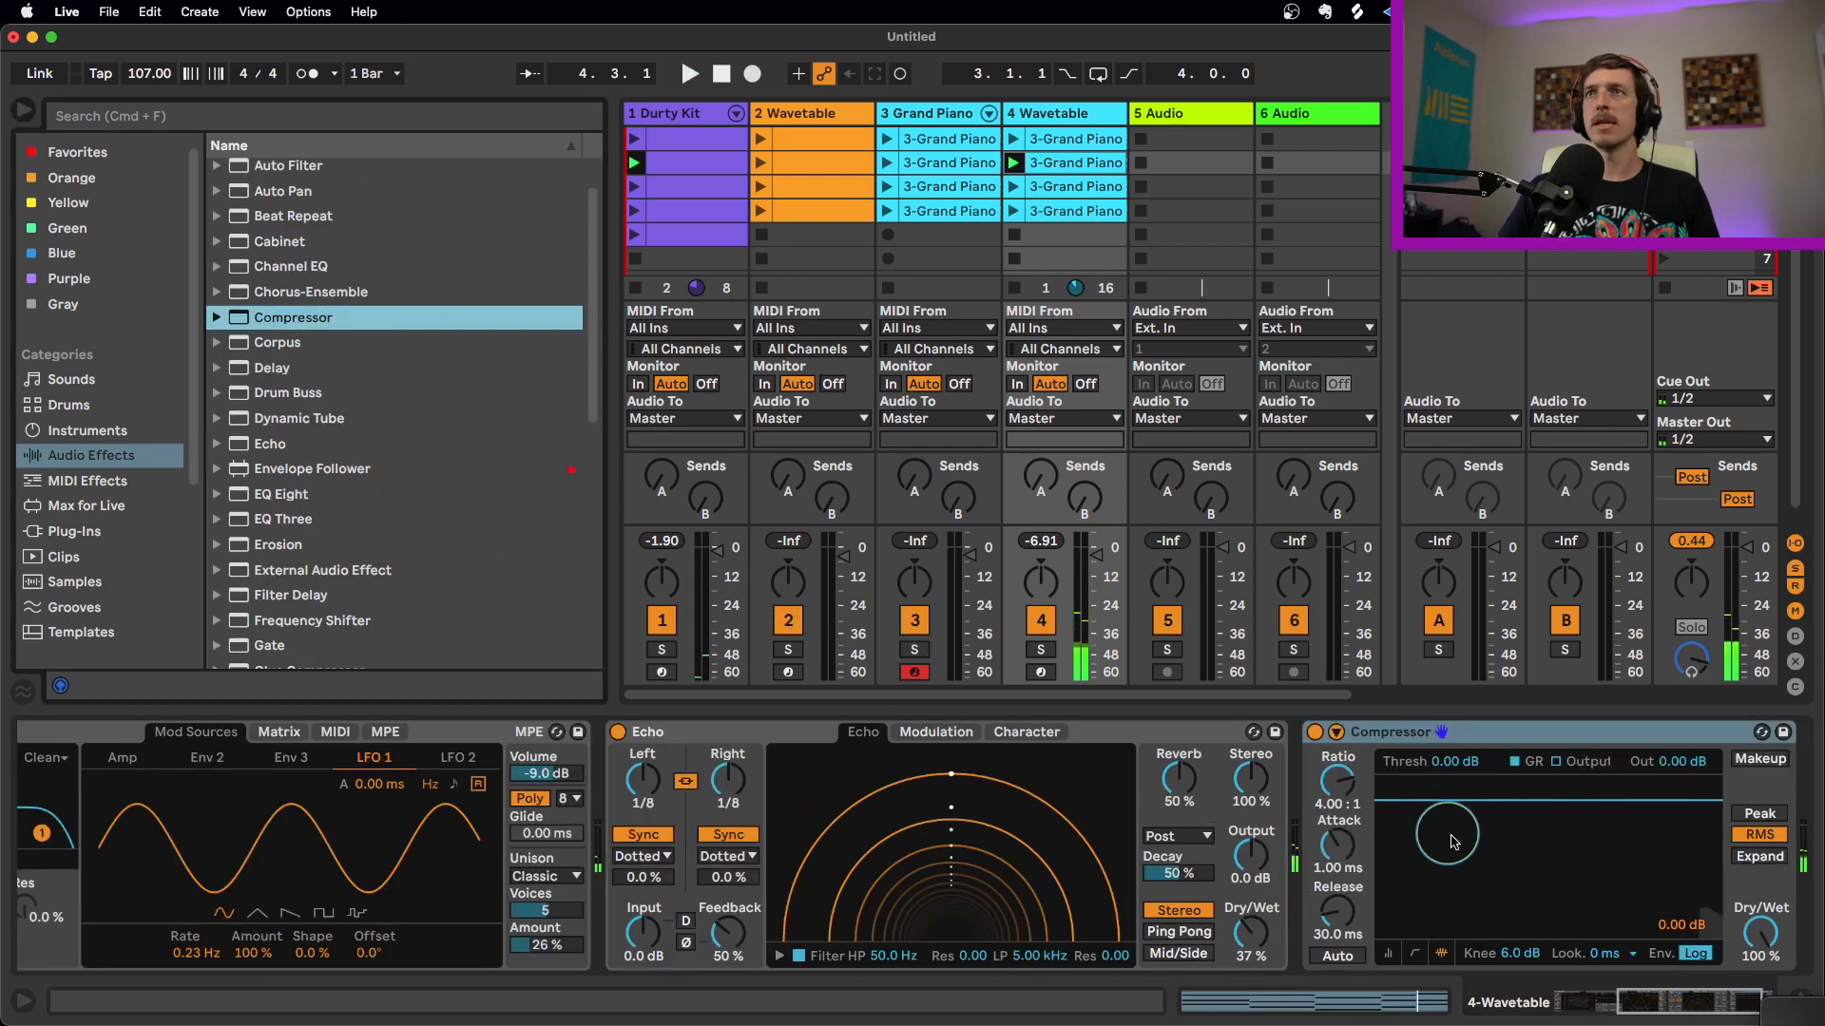
left_click(1343, 759)
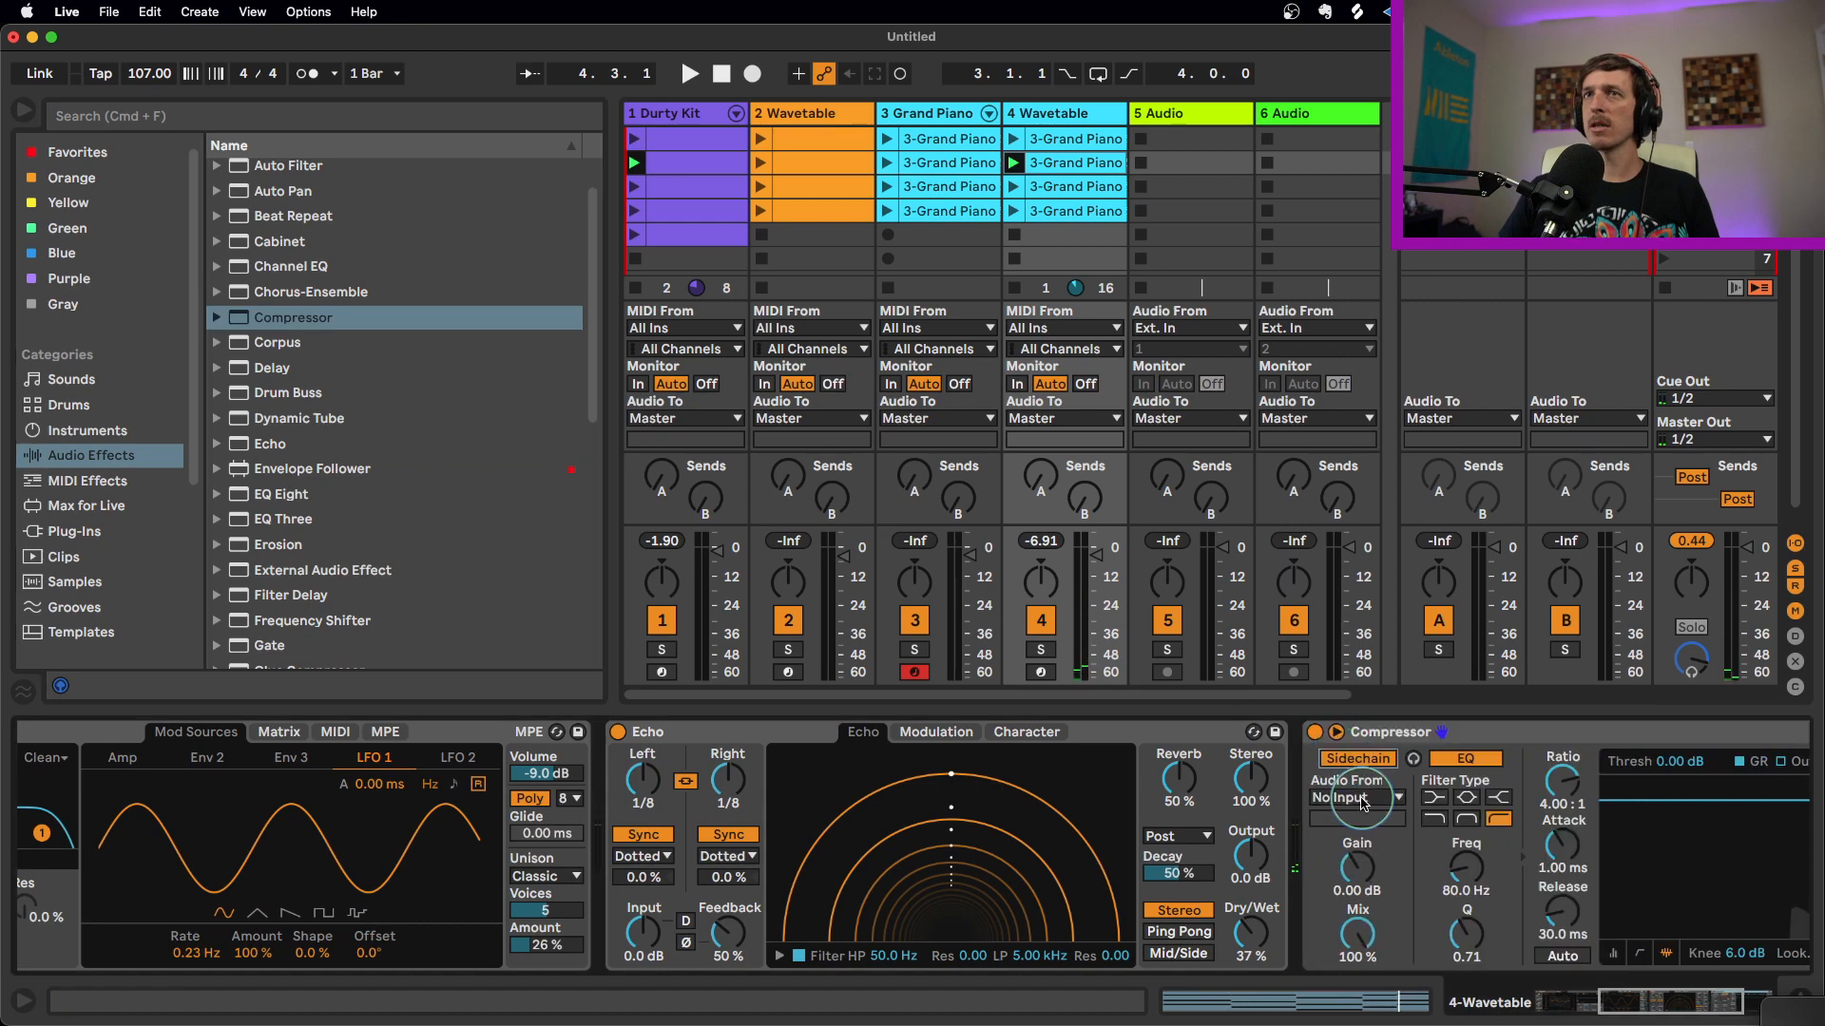
left_click(1355, 798)
left_click(1347, 822)
left_click(1355, 819)
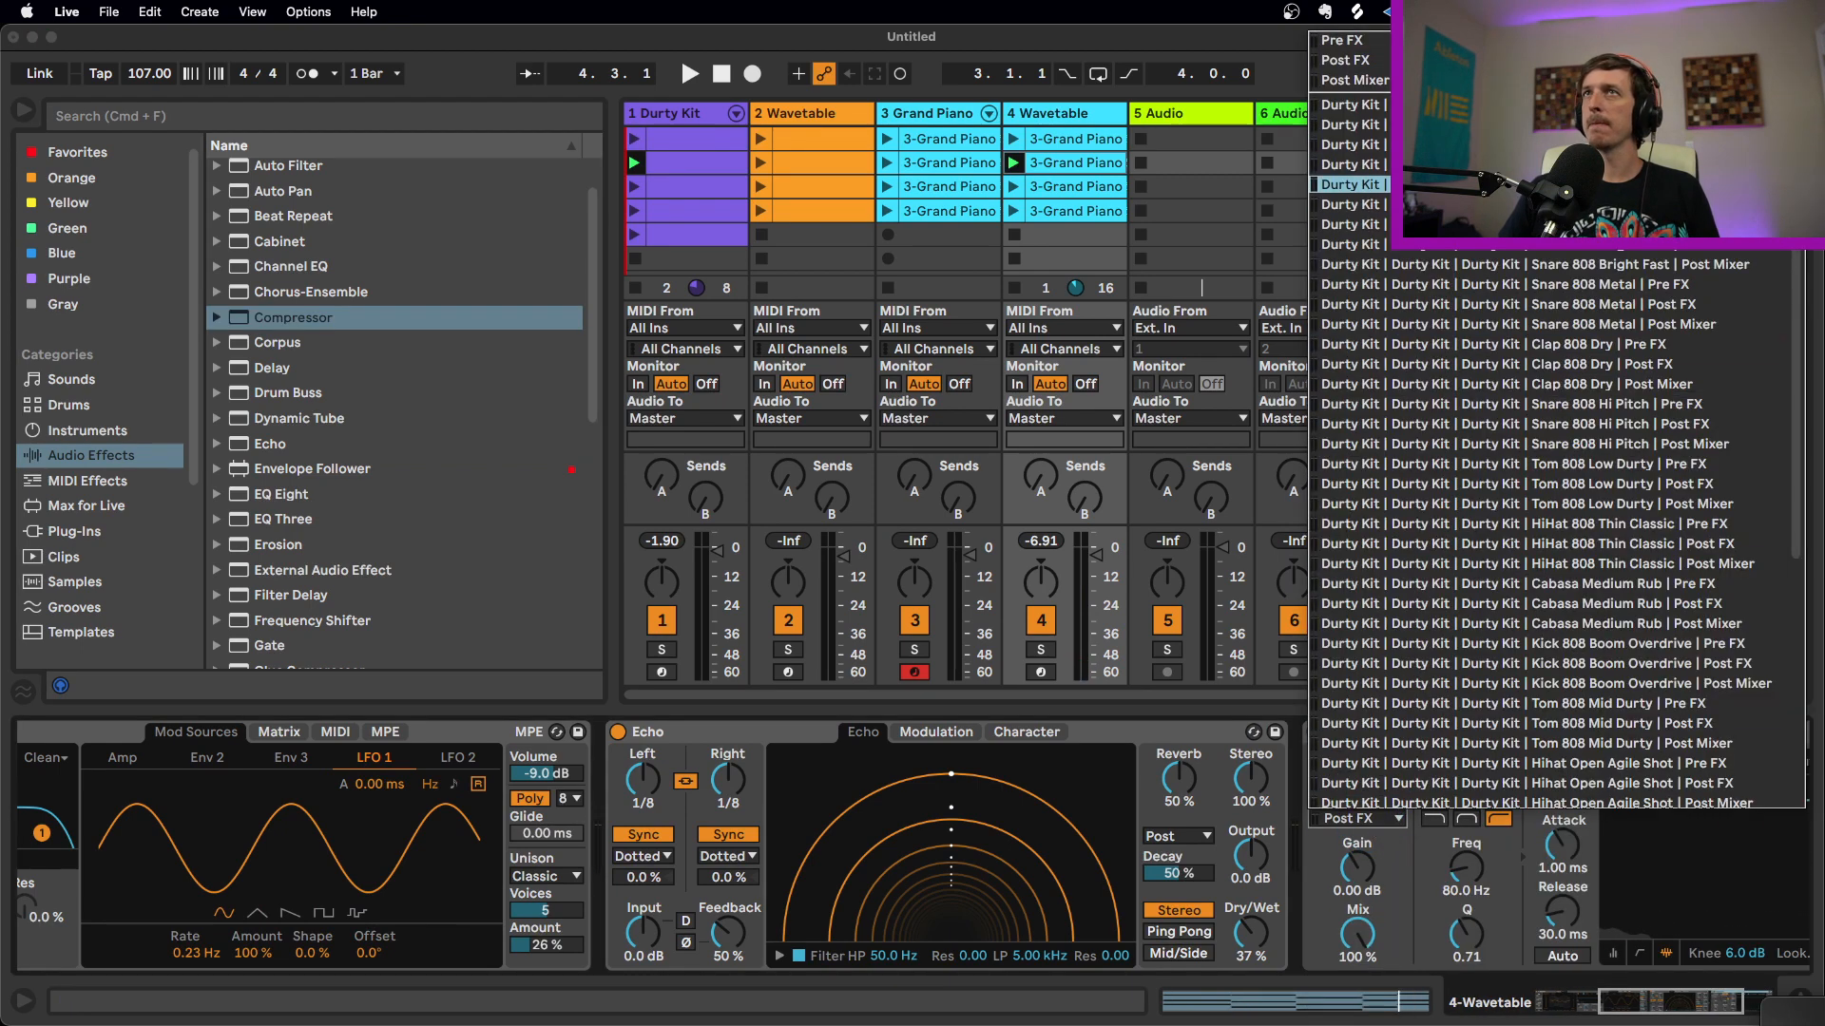
left_click(1521, 185)
Lower the Compressor's threshold to -27 dB on track 4 while the clips play
key("space")
left_click_drag(1678, 1000, 1701, 1000)
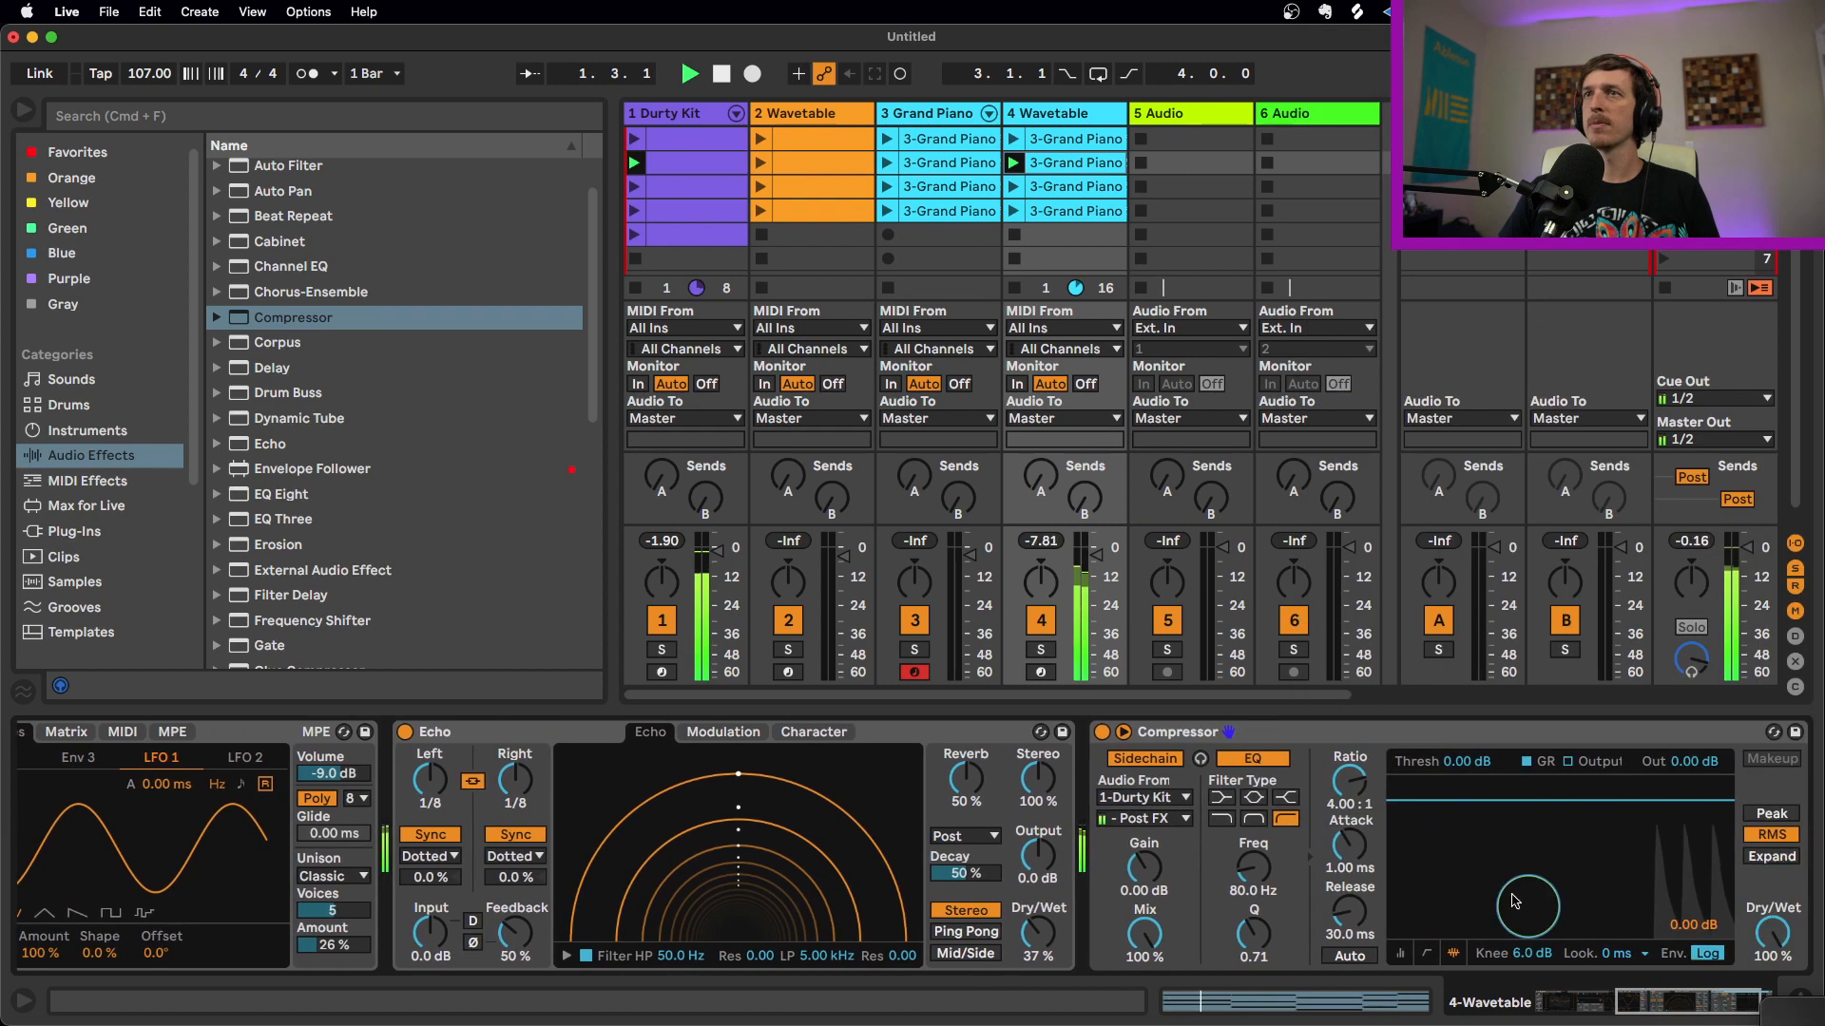
left_click_drag(1442, 802, 1441, 897)
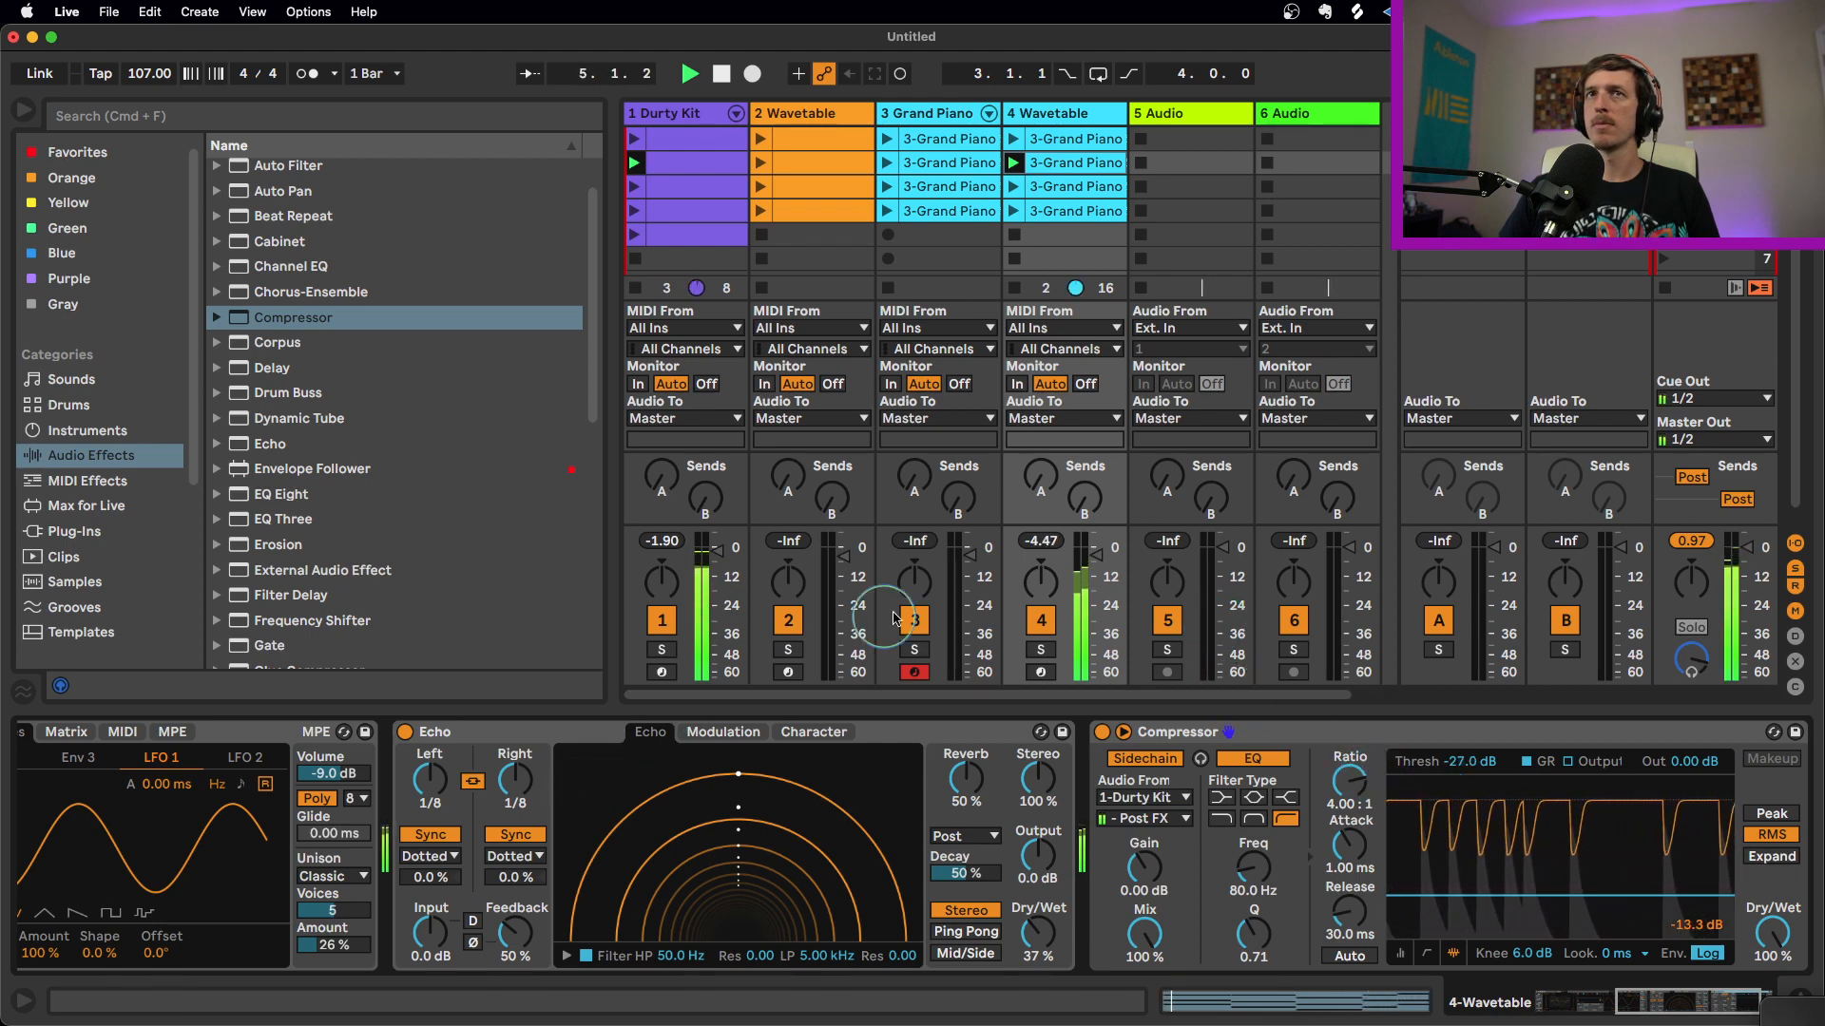
left_click(944, 115)
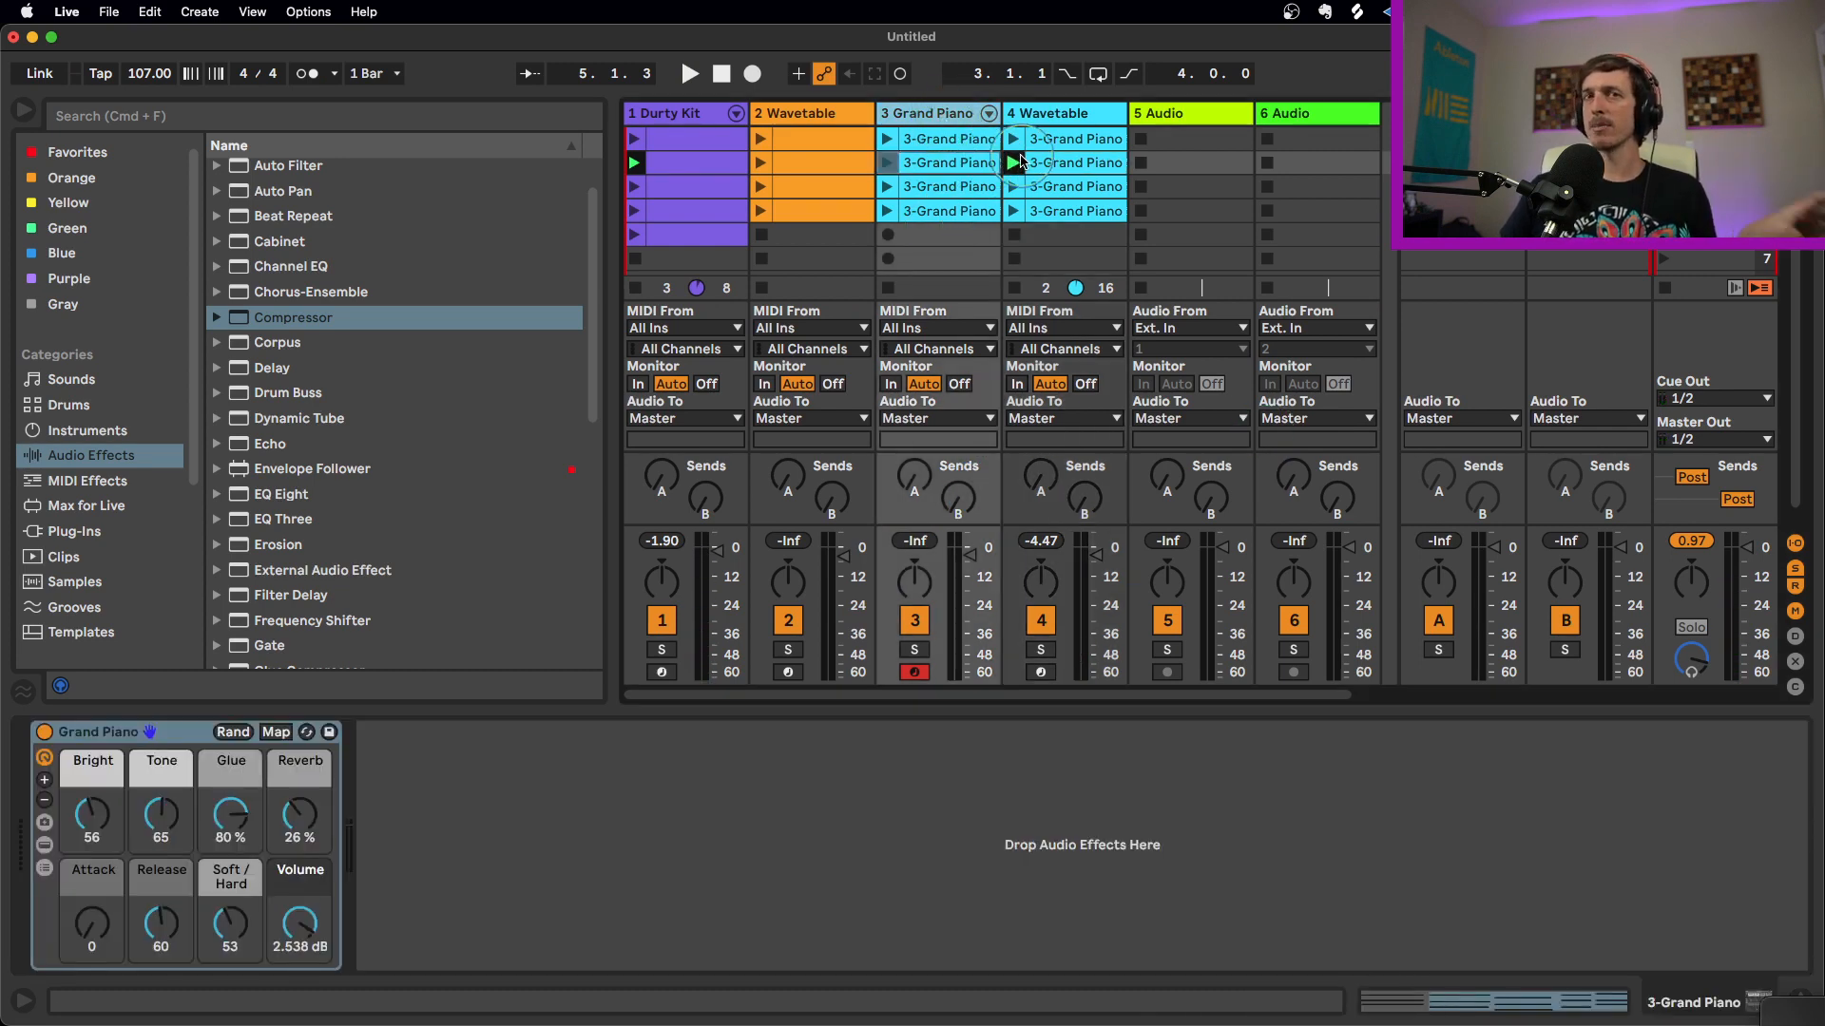
Insert a new MIDI track after track 4, load Operator on it and arm it for recording
left_click(1080, 116)
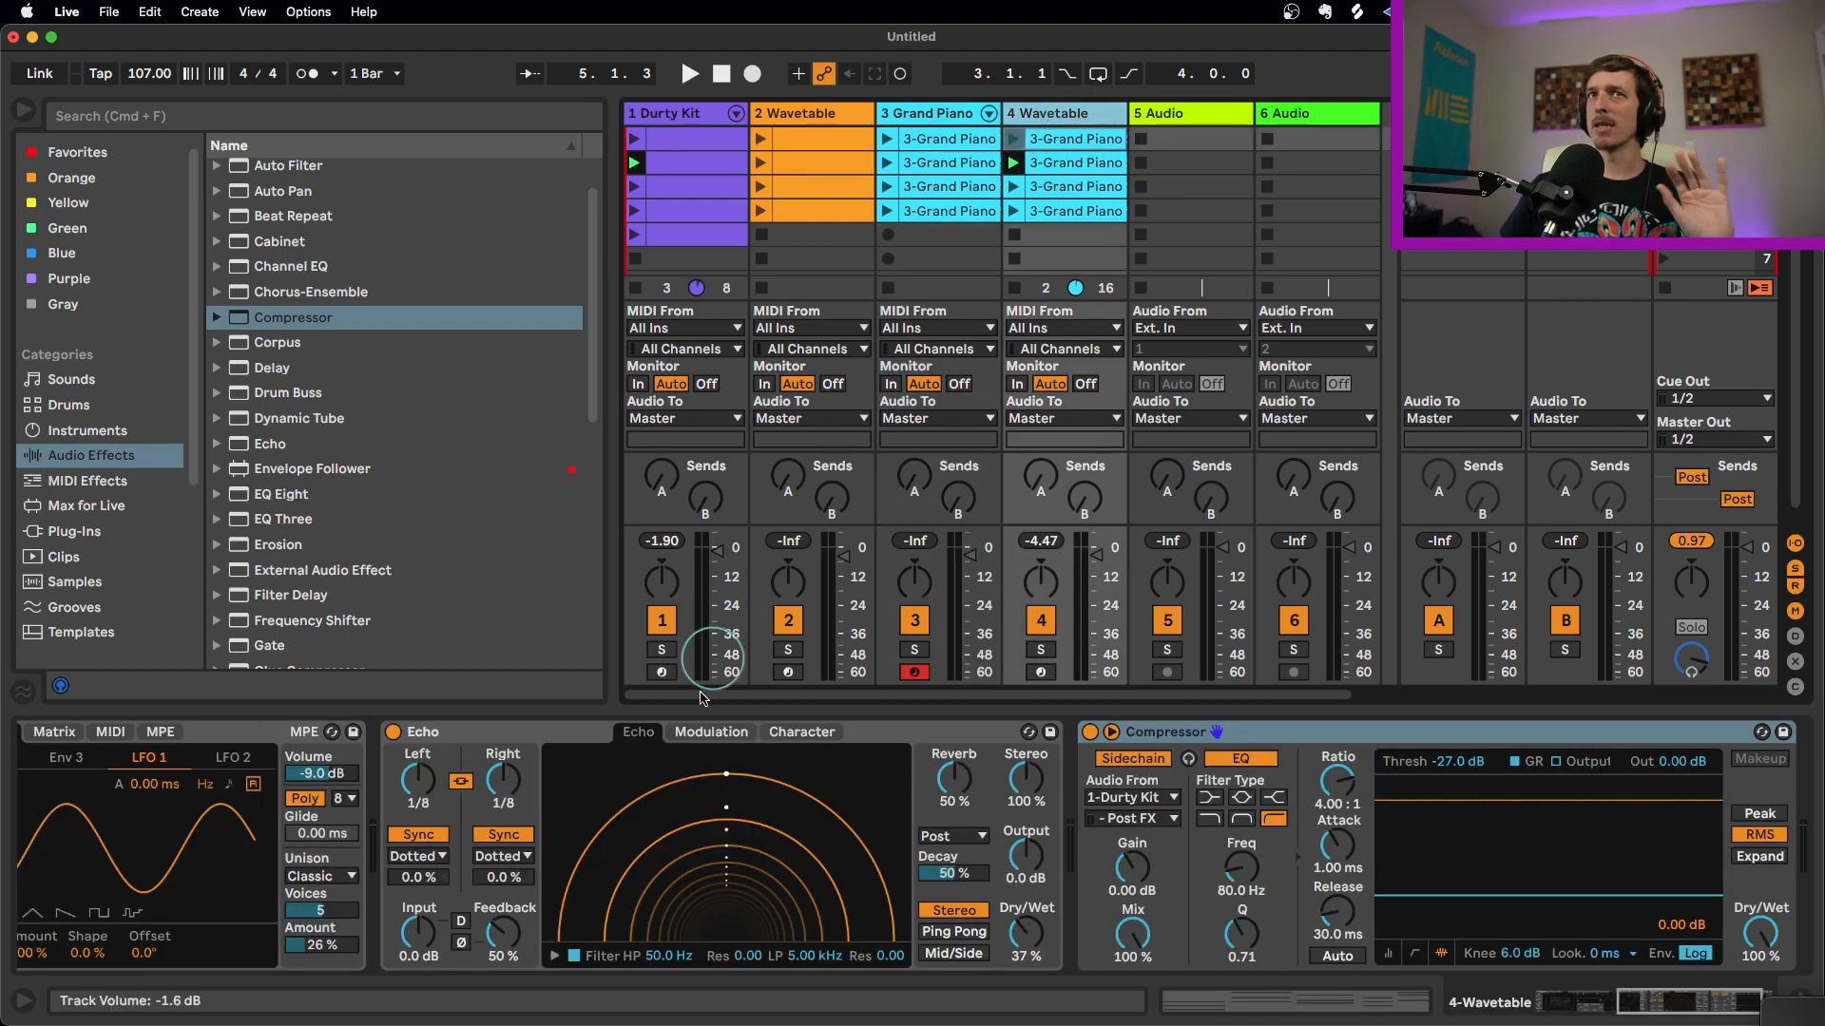
left_click(466, 743)
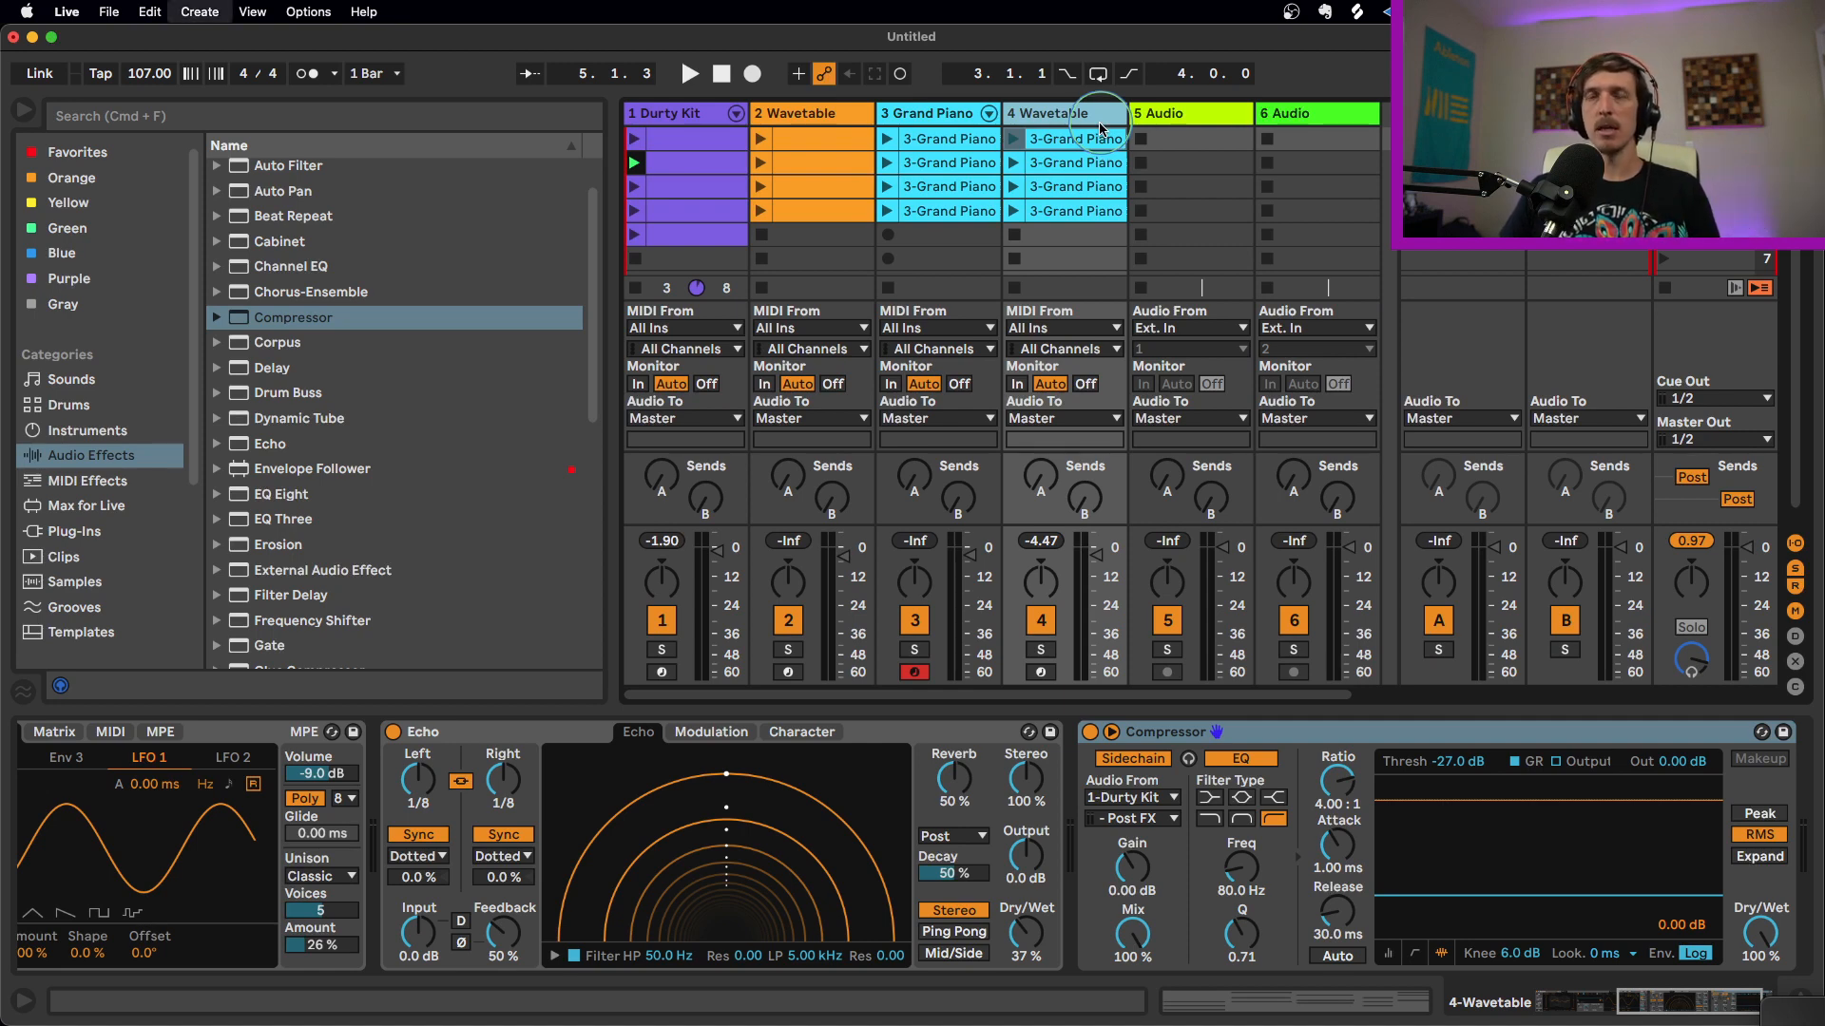
key("super+shift+t")
left_click(108, 432)
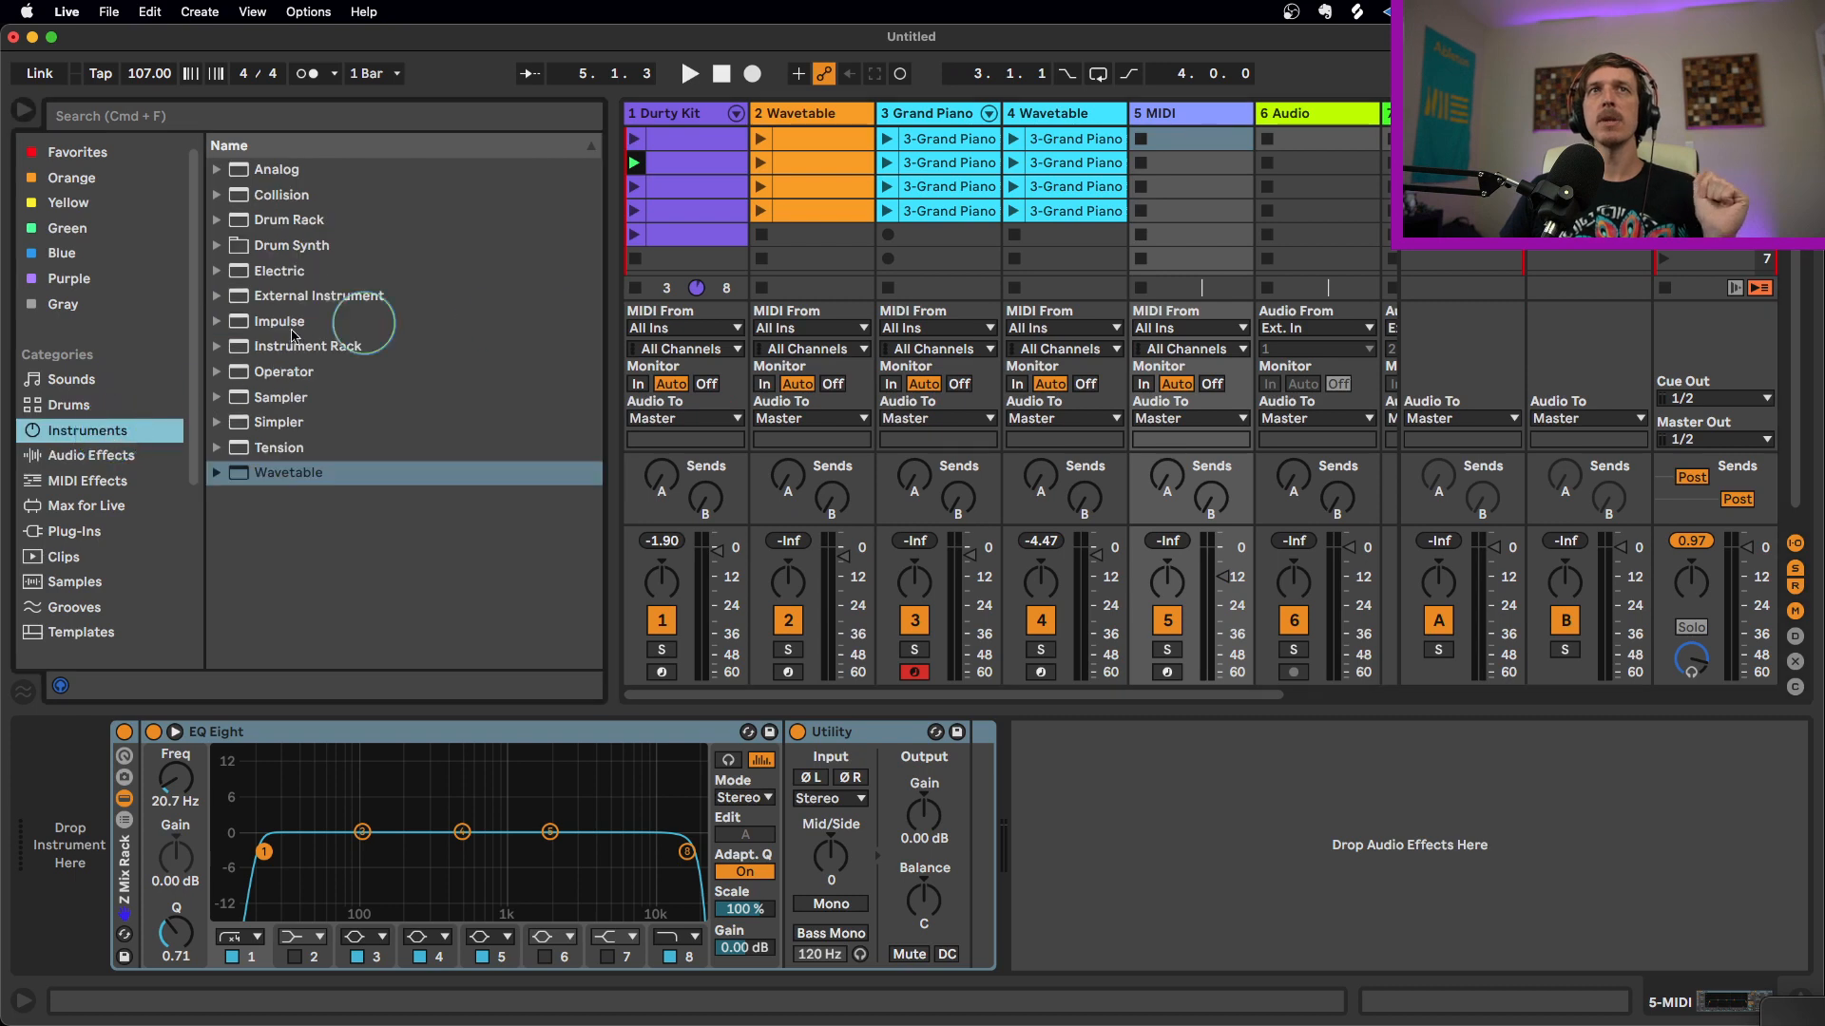
left_click(246, 474)
left_click_drag(270, 376, 118, 819)
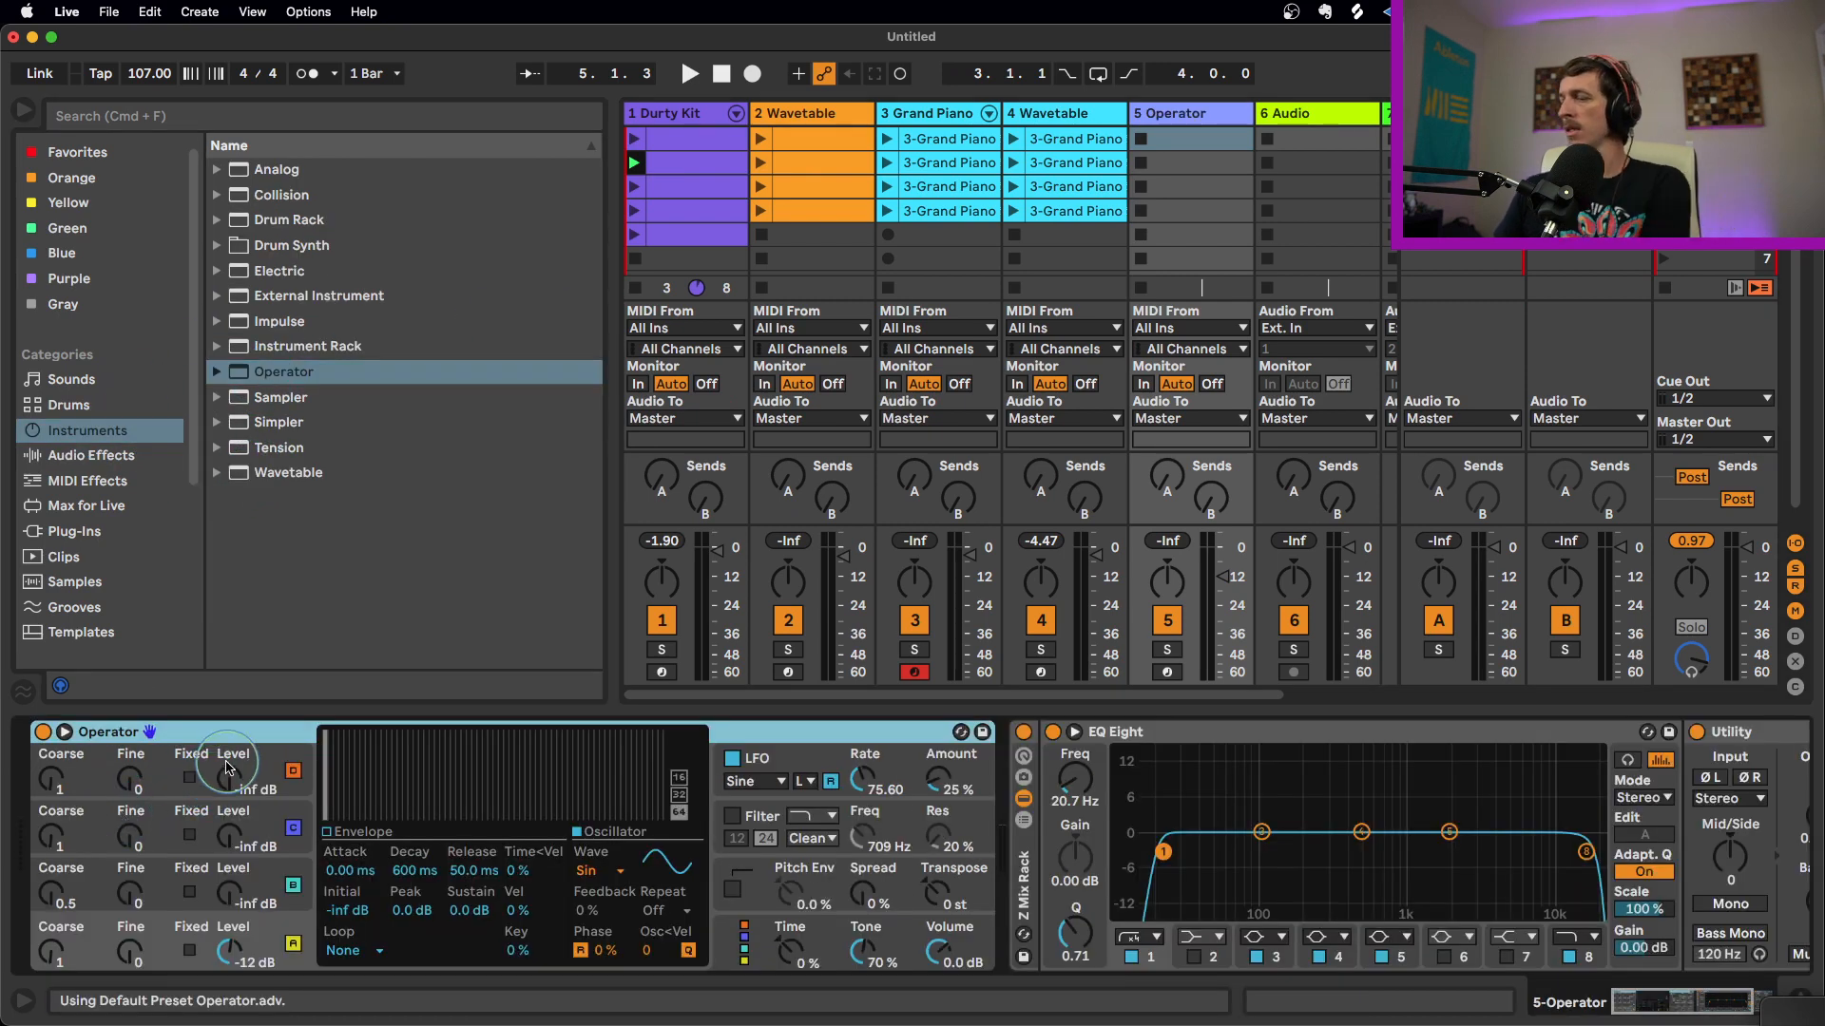
left_click(1167, 672)
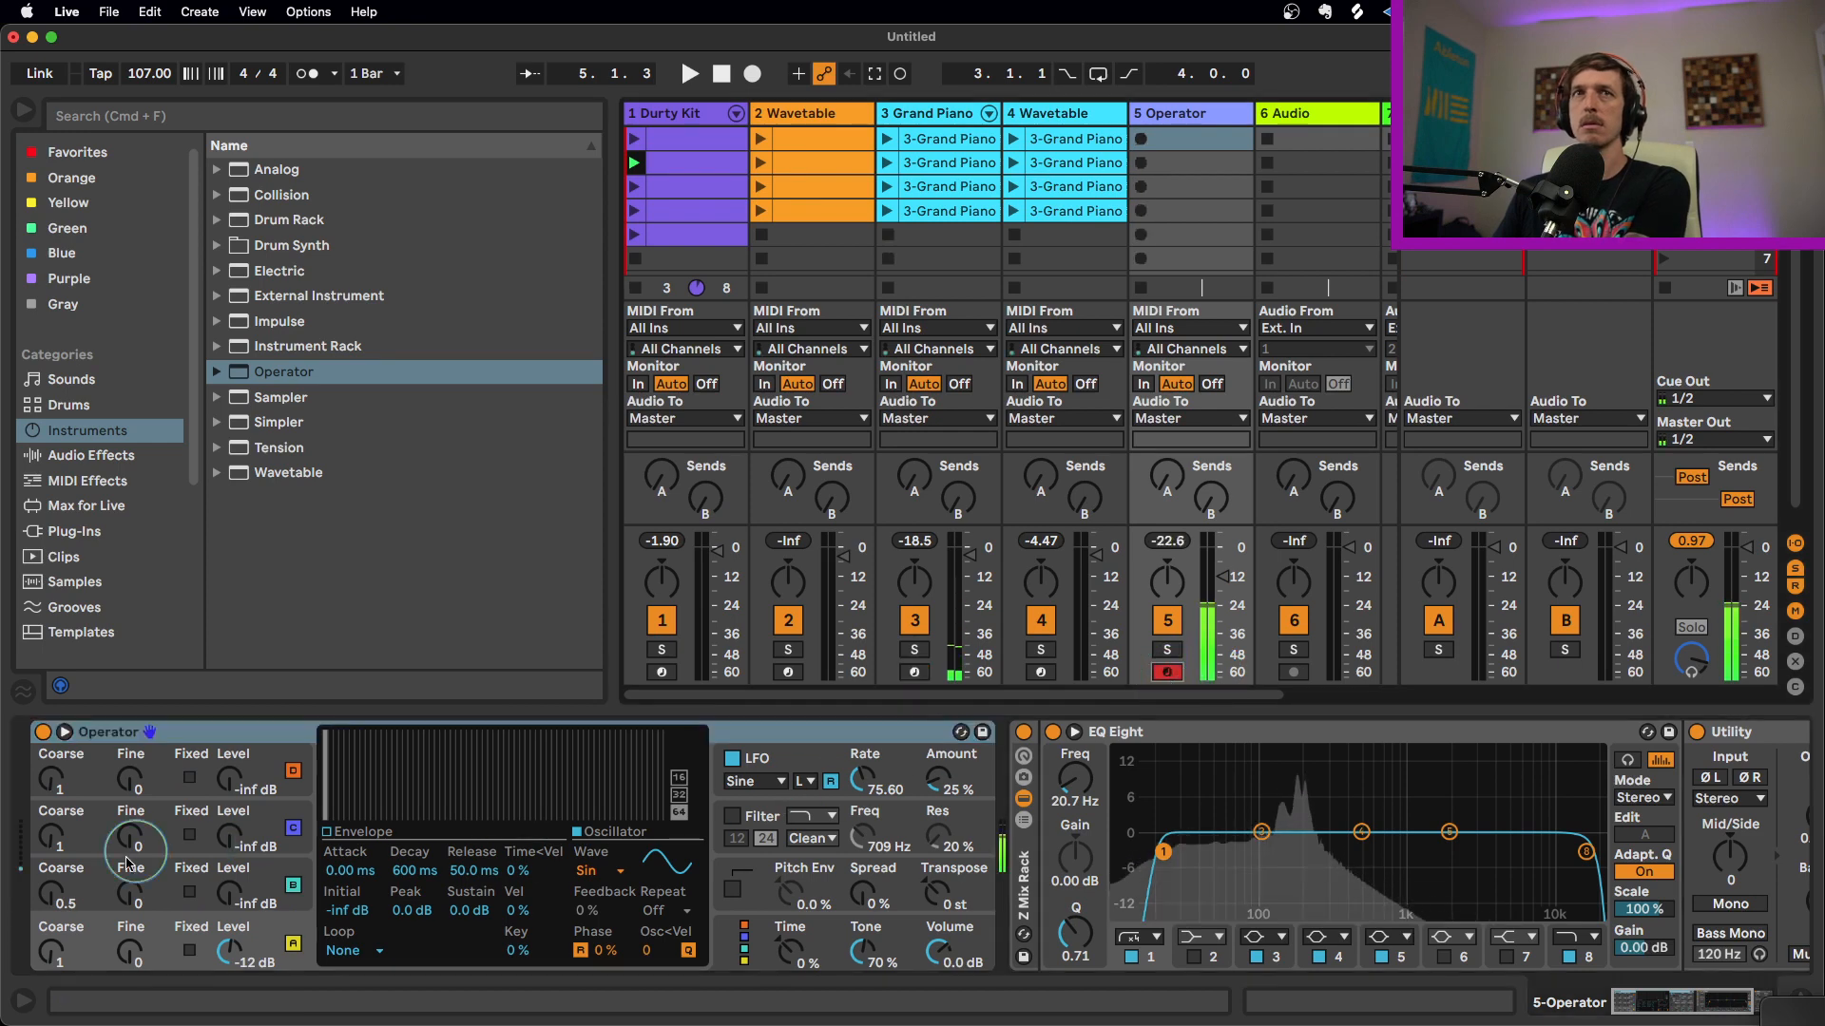
Set Operator's oscillator A to the Tri waveform and enable the filter at 111 Hz
left_click(617, 876)
left_click(618, 799)
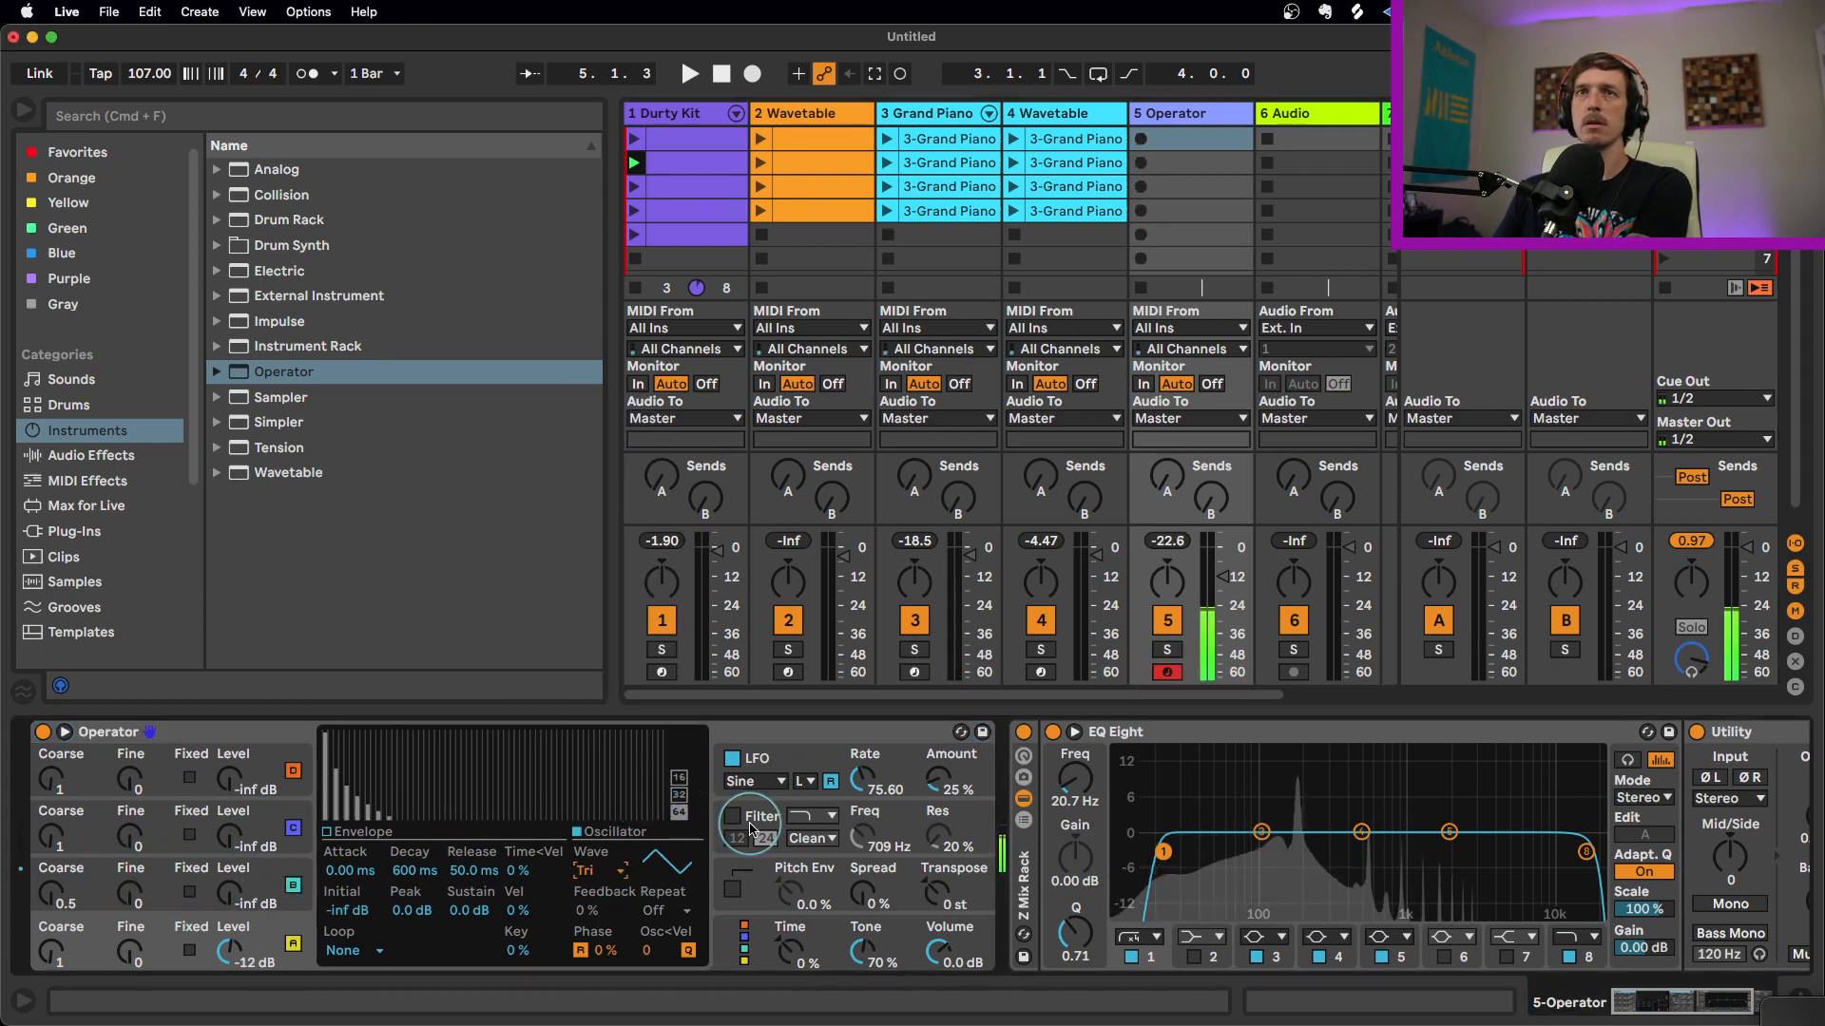
left_click(733, 820)
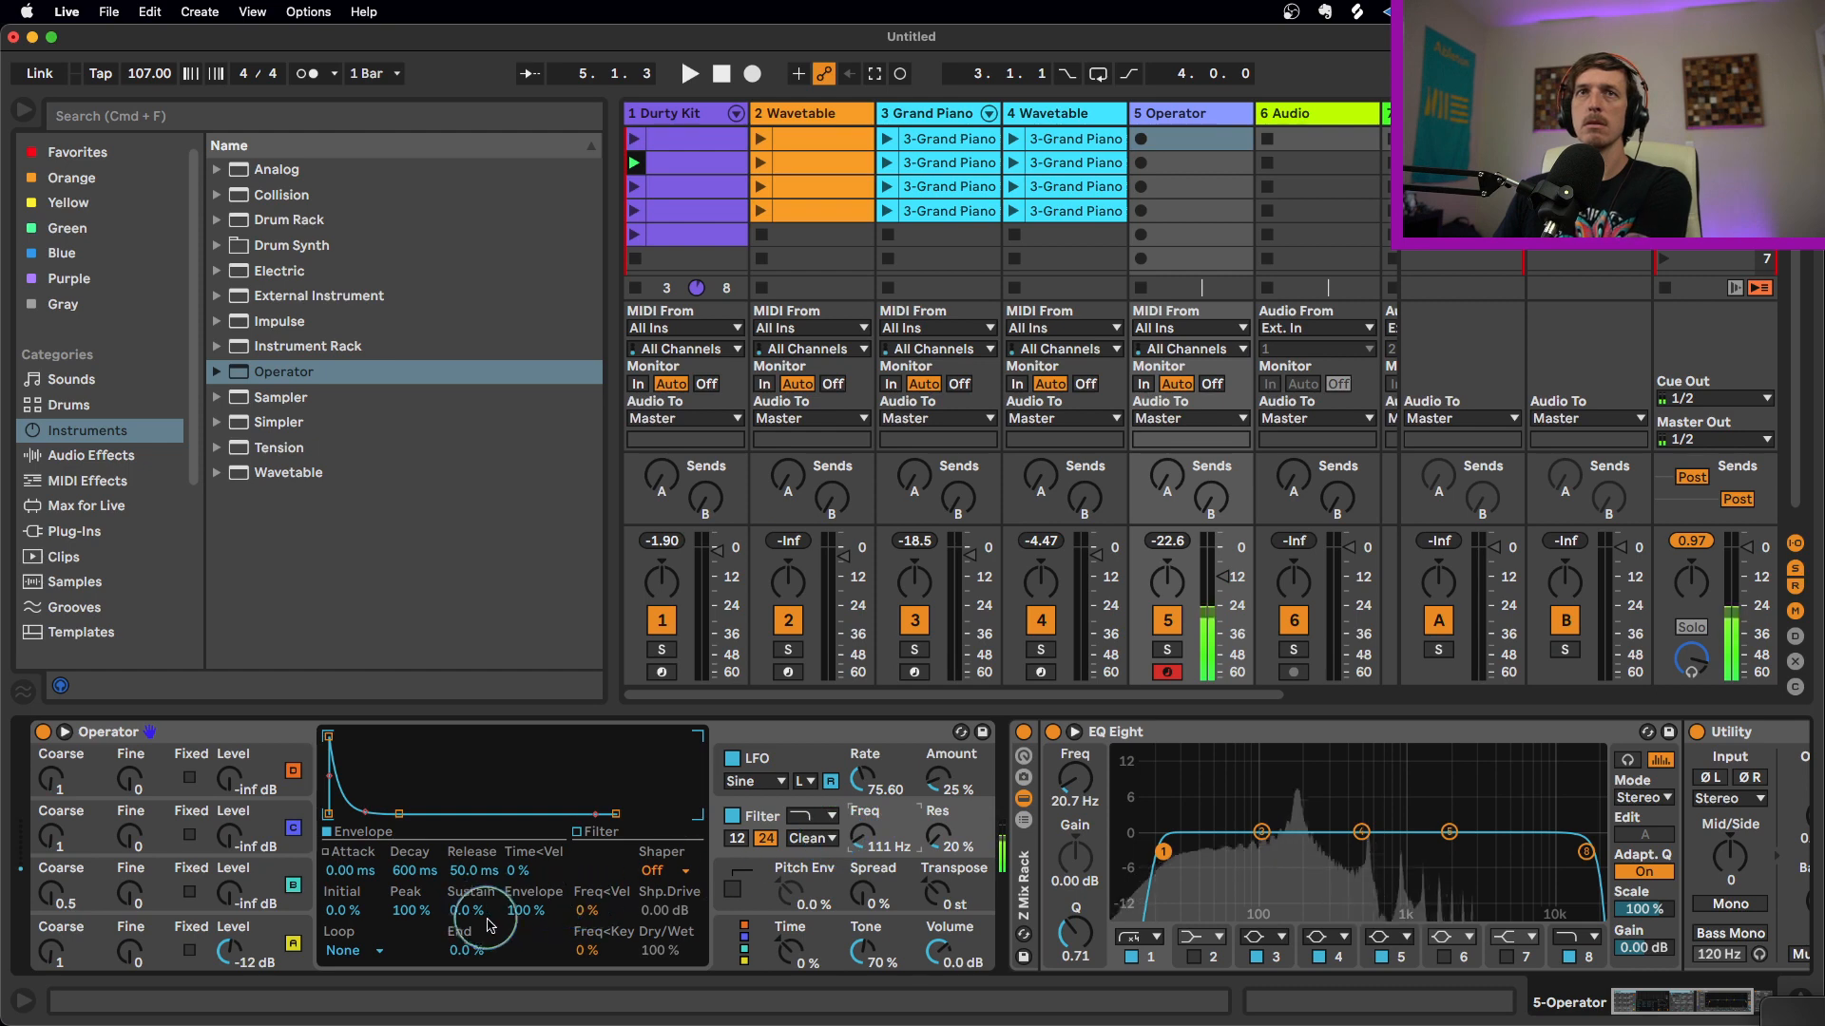
Set oscillators B and C to -17 dB, with a SwD waveform on B, and the filter frequency to 283 Hz
left_click_drag(232, 896, 232, 893)
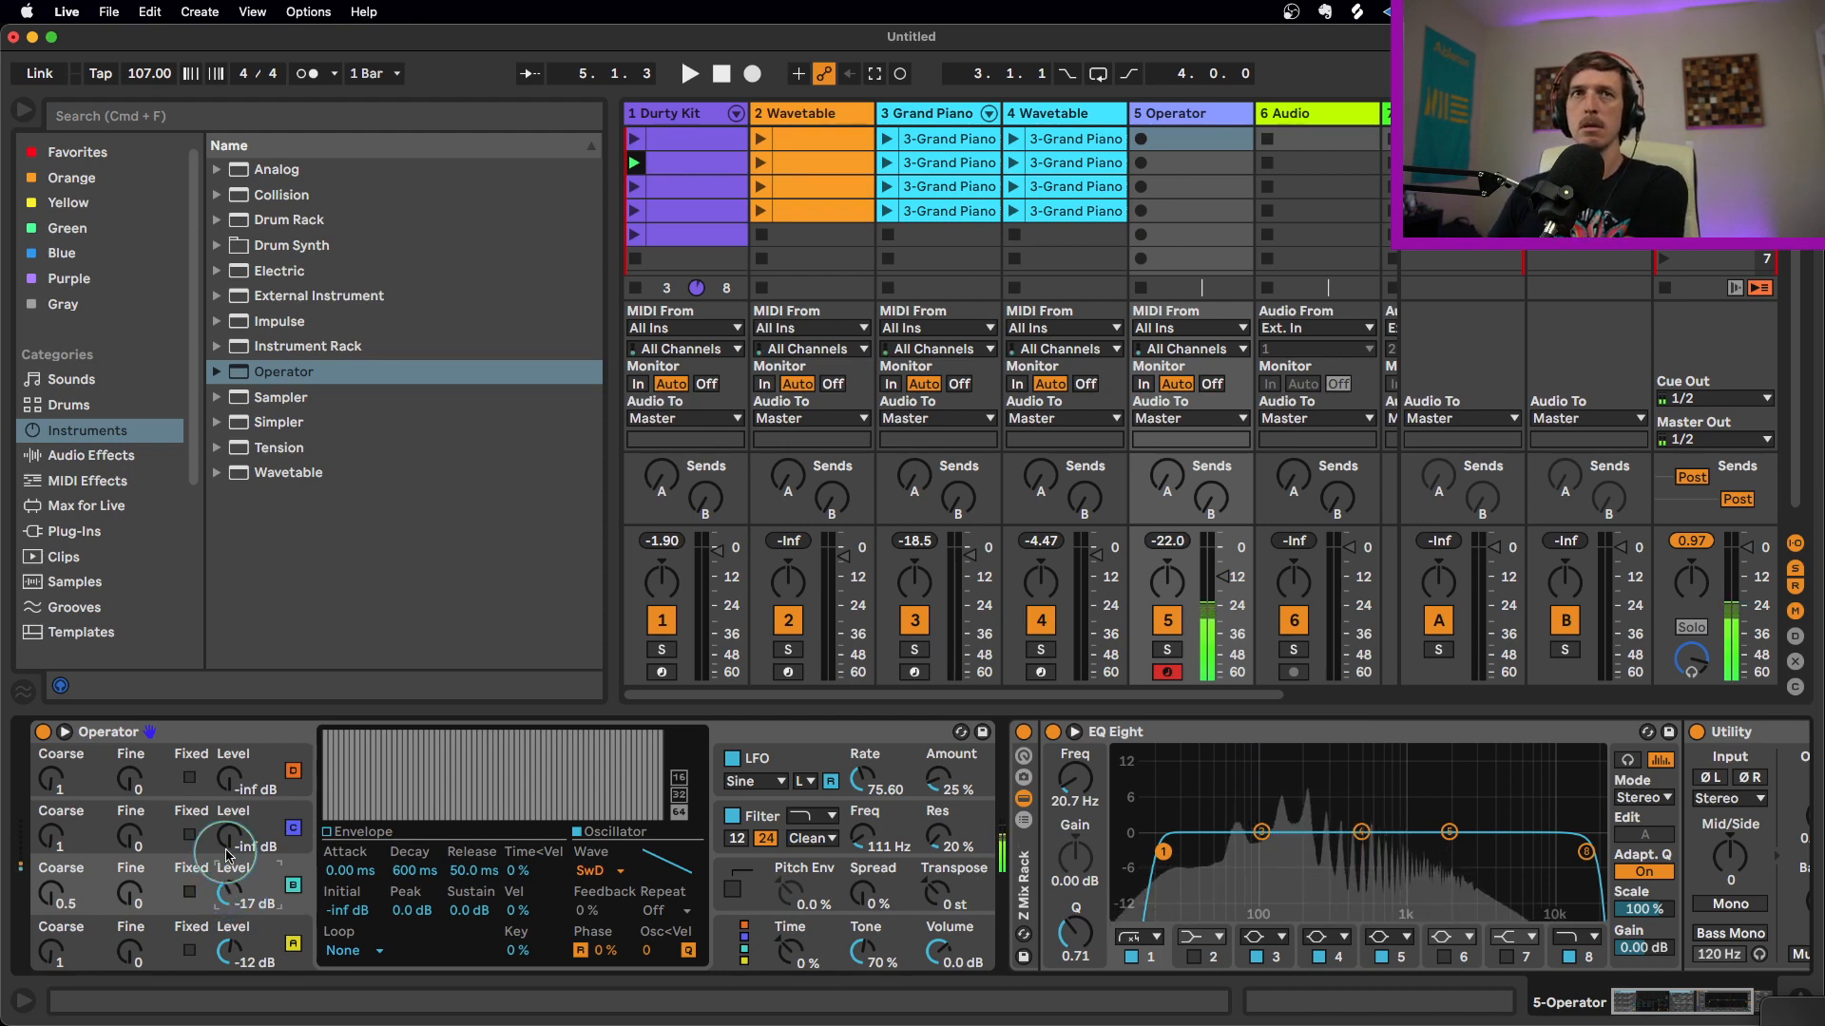
left_click_drag(228, 853, 228, 826)
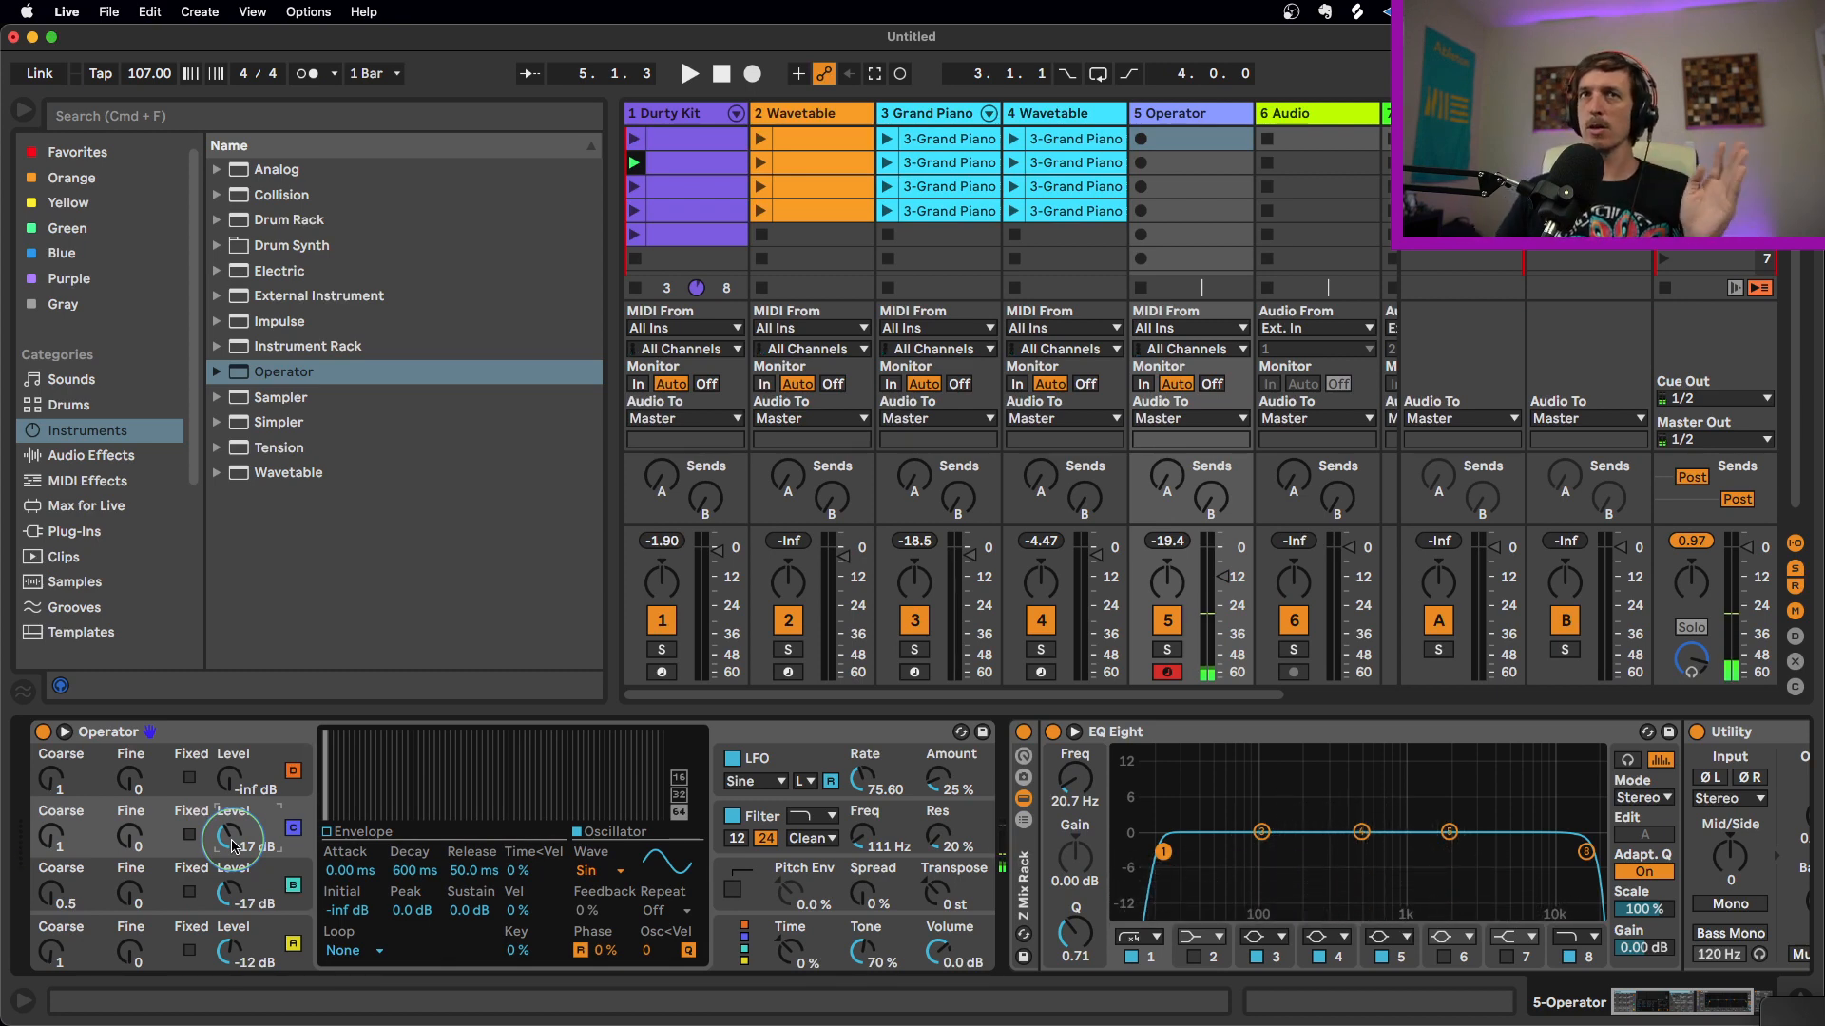
left_click_drag(865, 837, 865, 825)
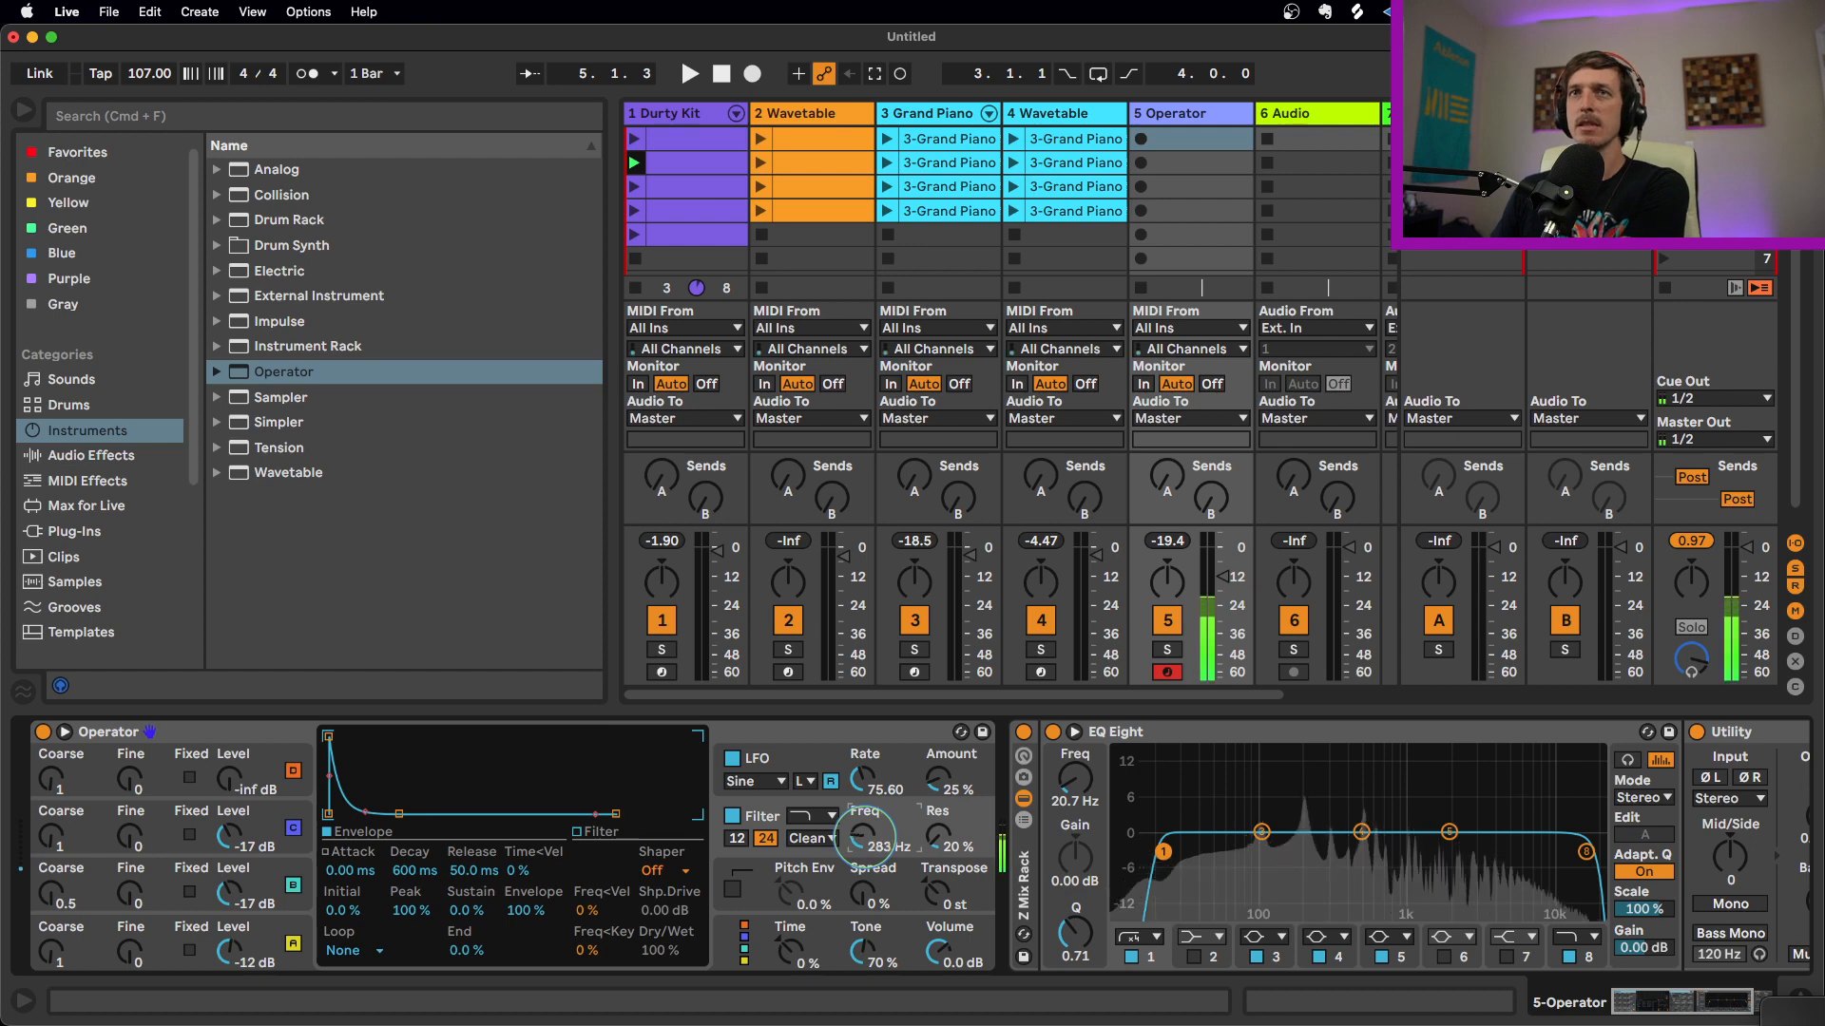
Turn off Operator's LFO, set its Spread to 27%, and raise track 5's volume slightly
left_click(733, 759)
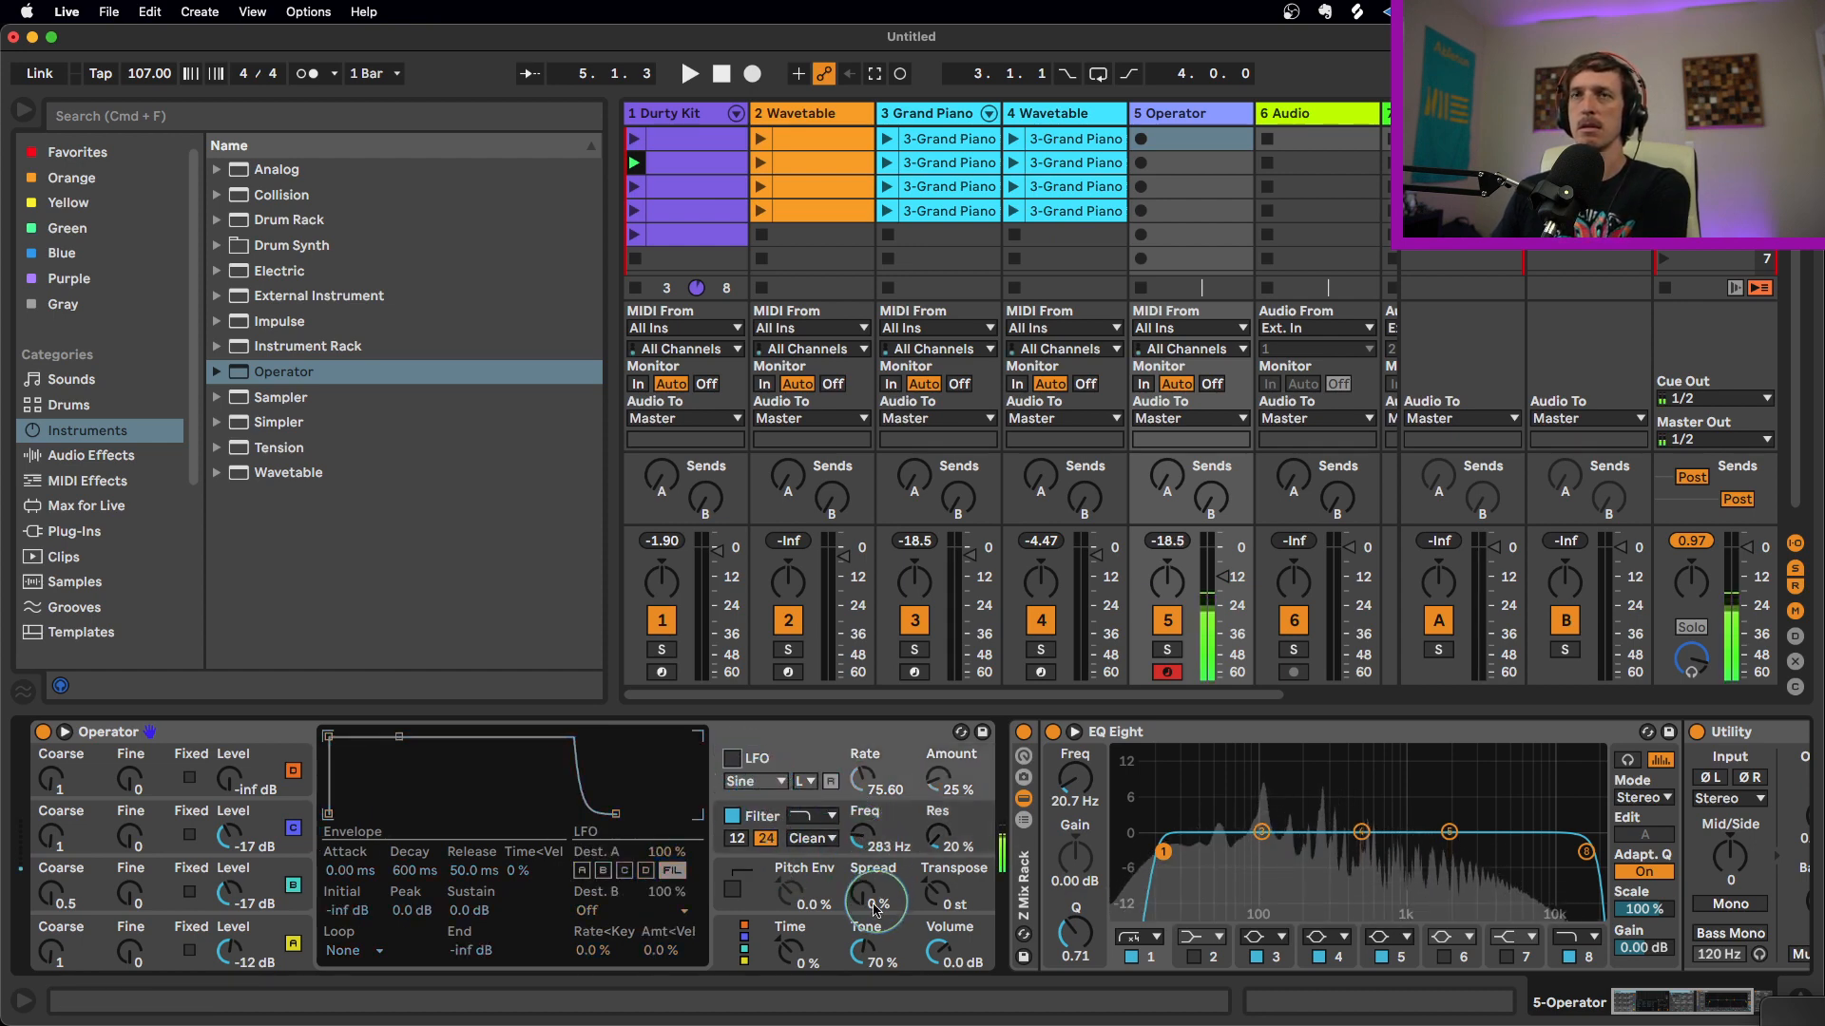
left_click_drag(876, 910, 875, 896)
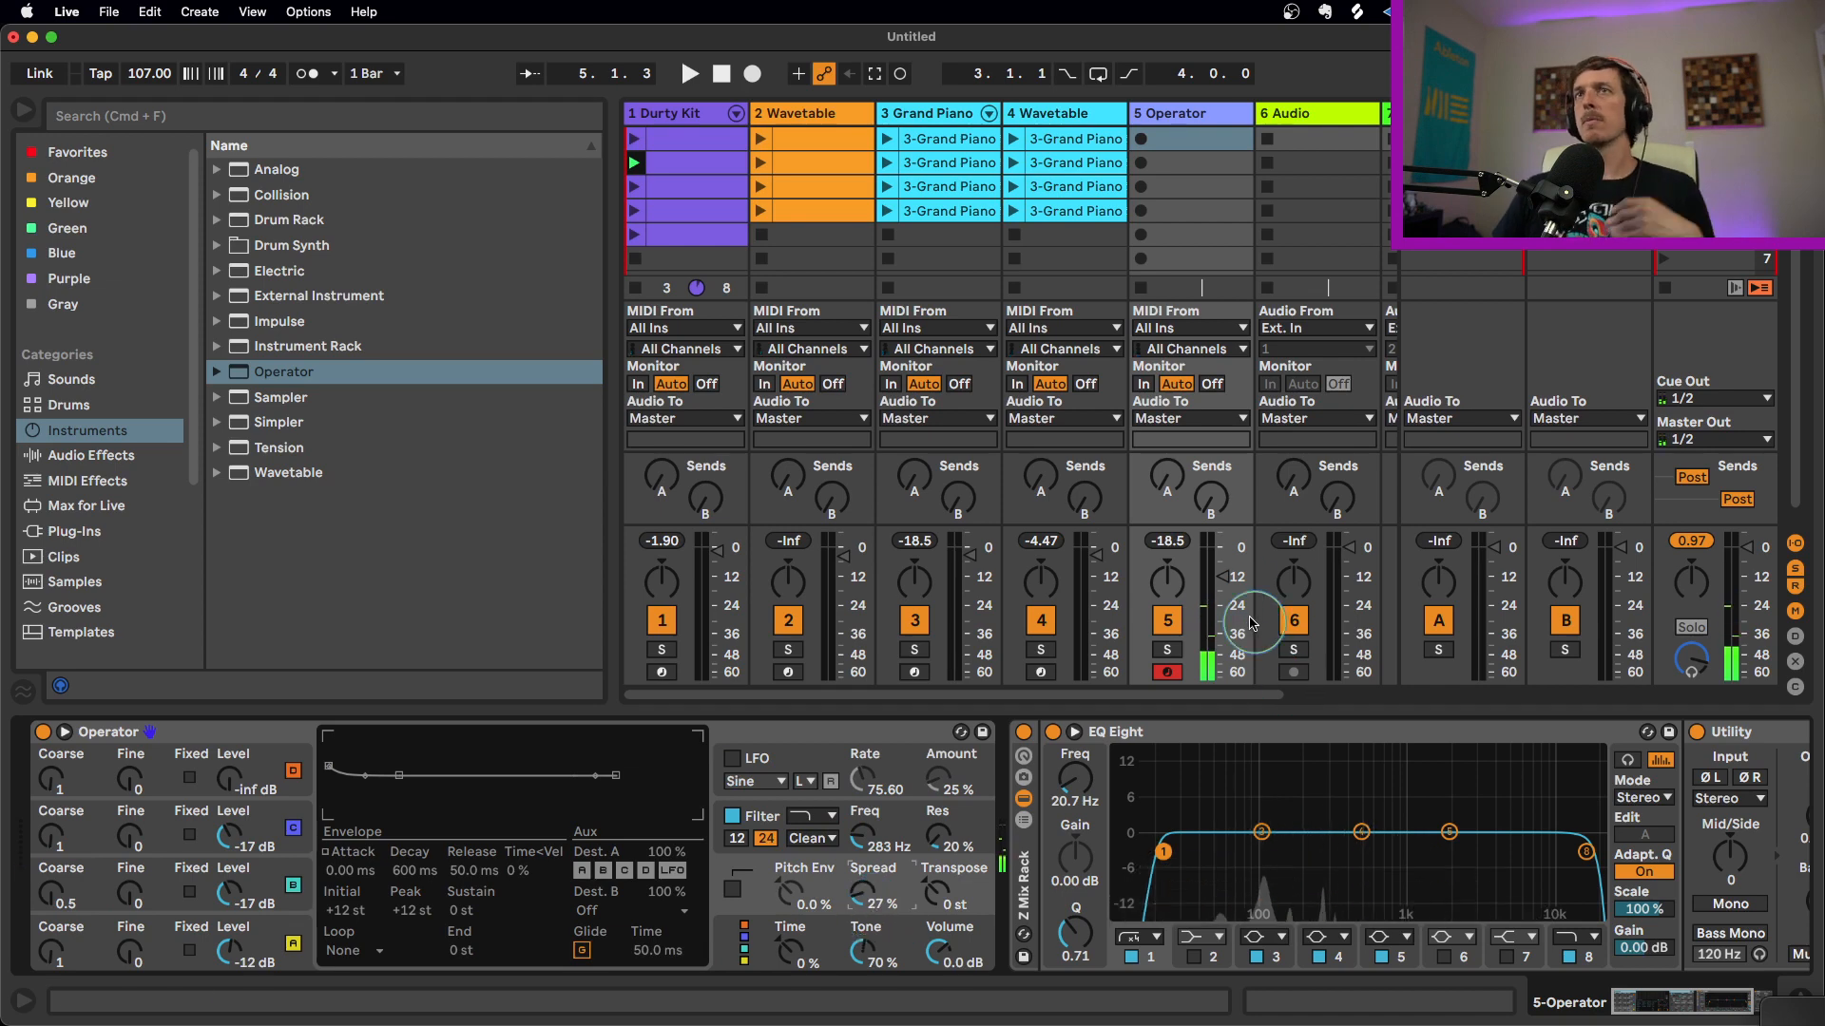
left_click_drag(1223, 577, 1223, 568)
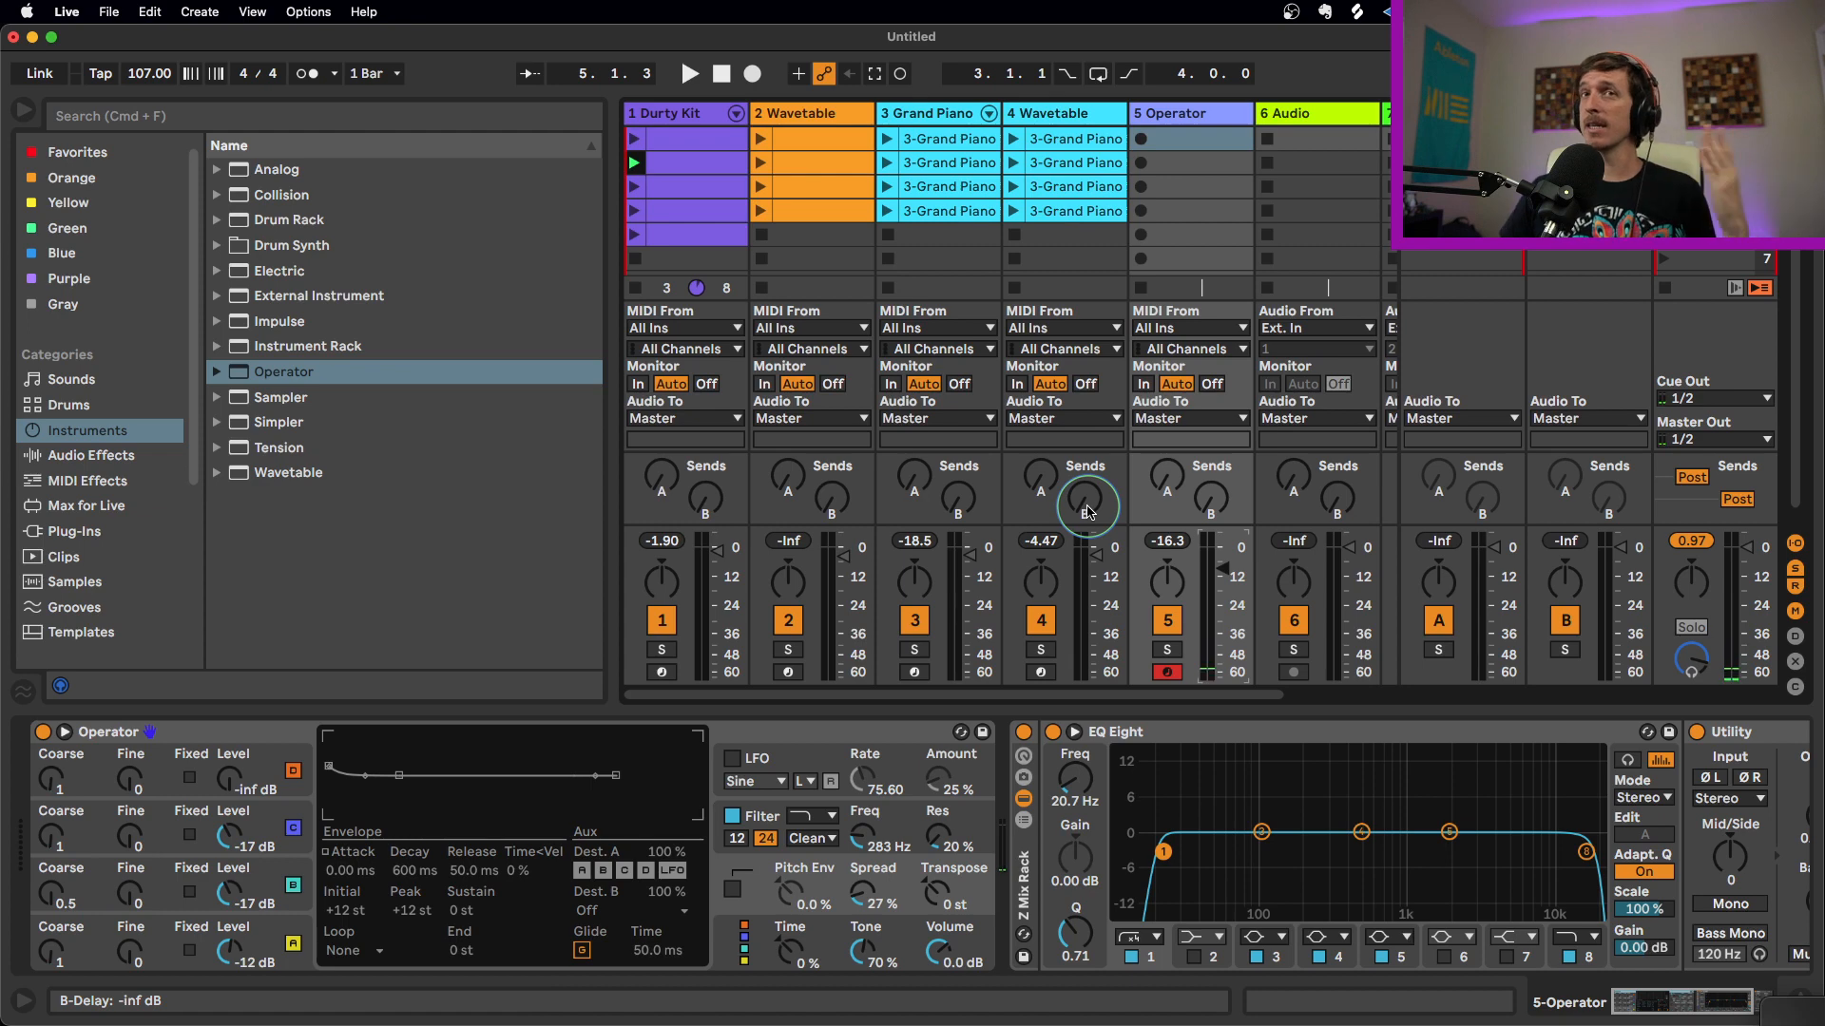
Launch the second clip on track 2 with the first Grand Piano clip, and display the Operator track's devices
left_click(761, 163)
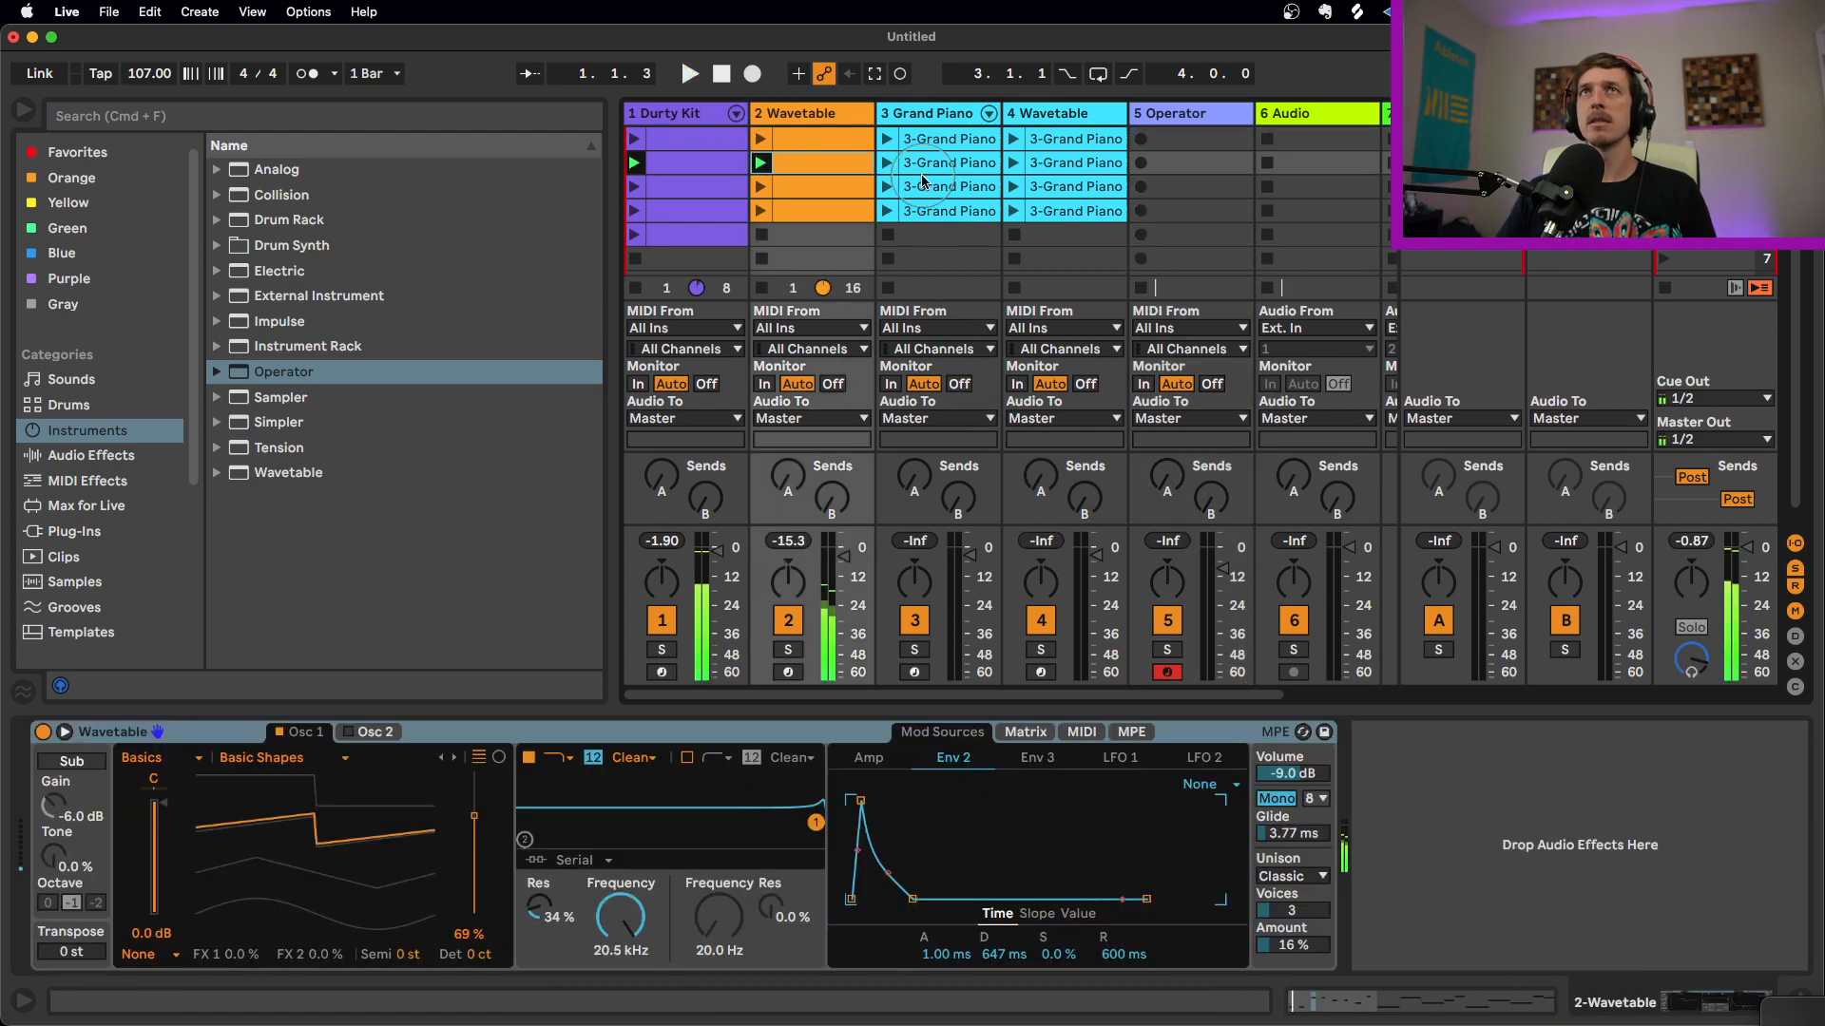
left_click(887, 140)
left_click(1193, 116)
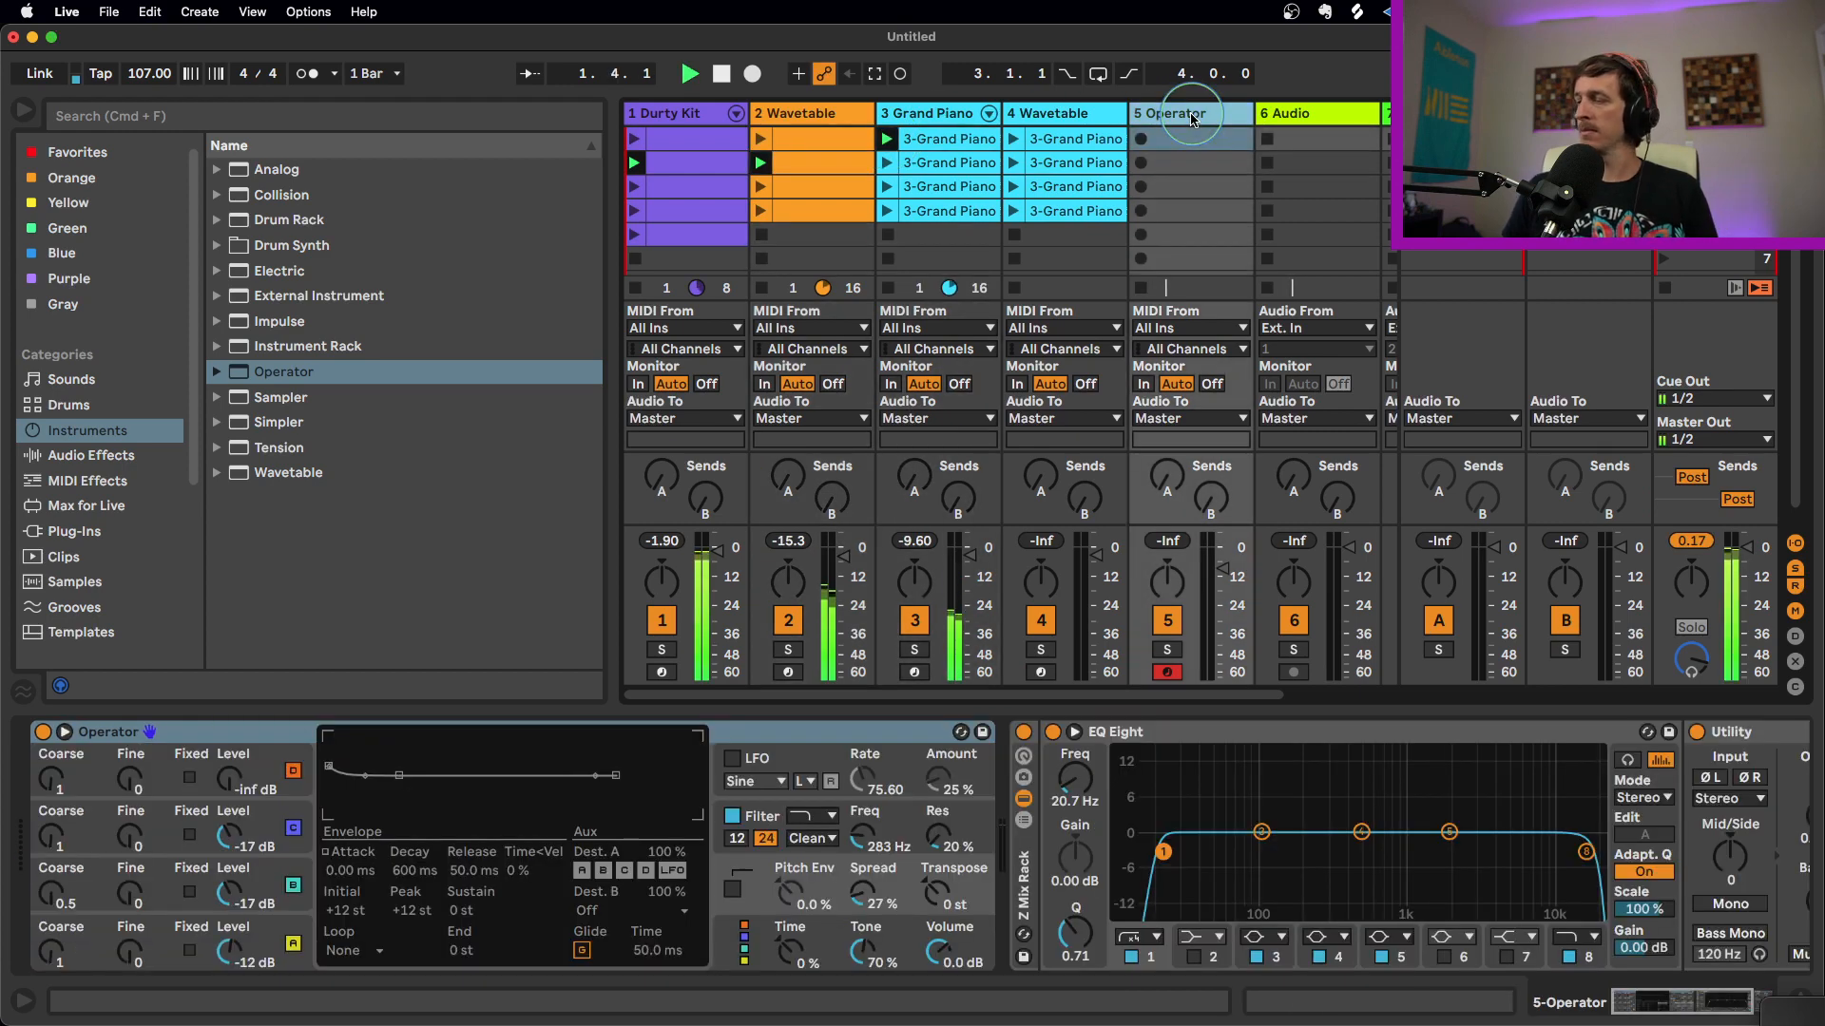
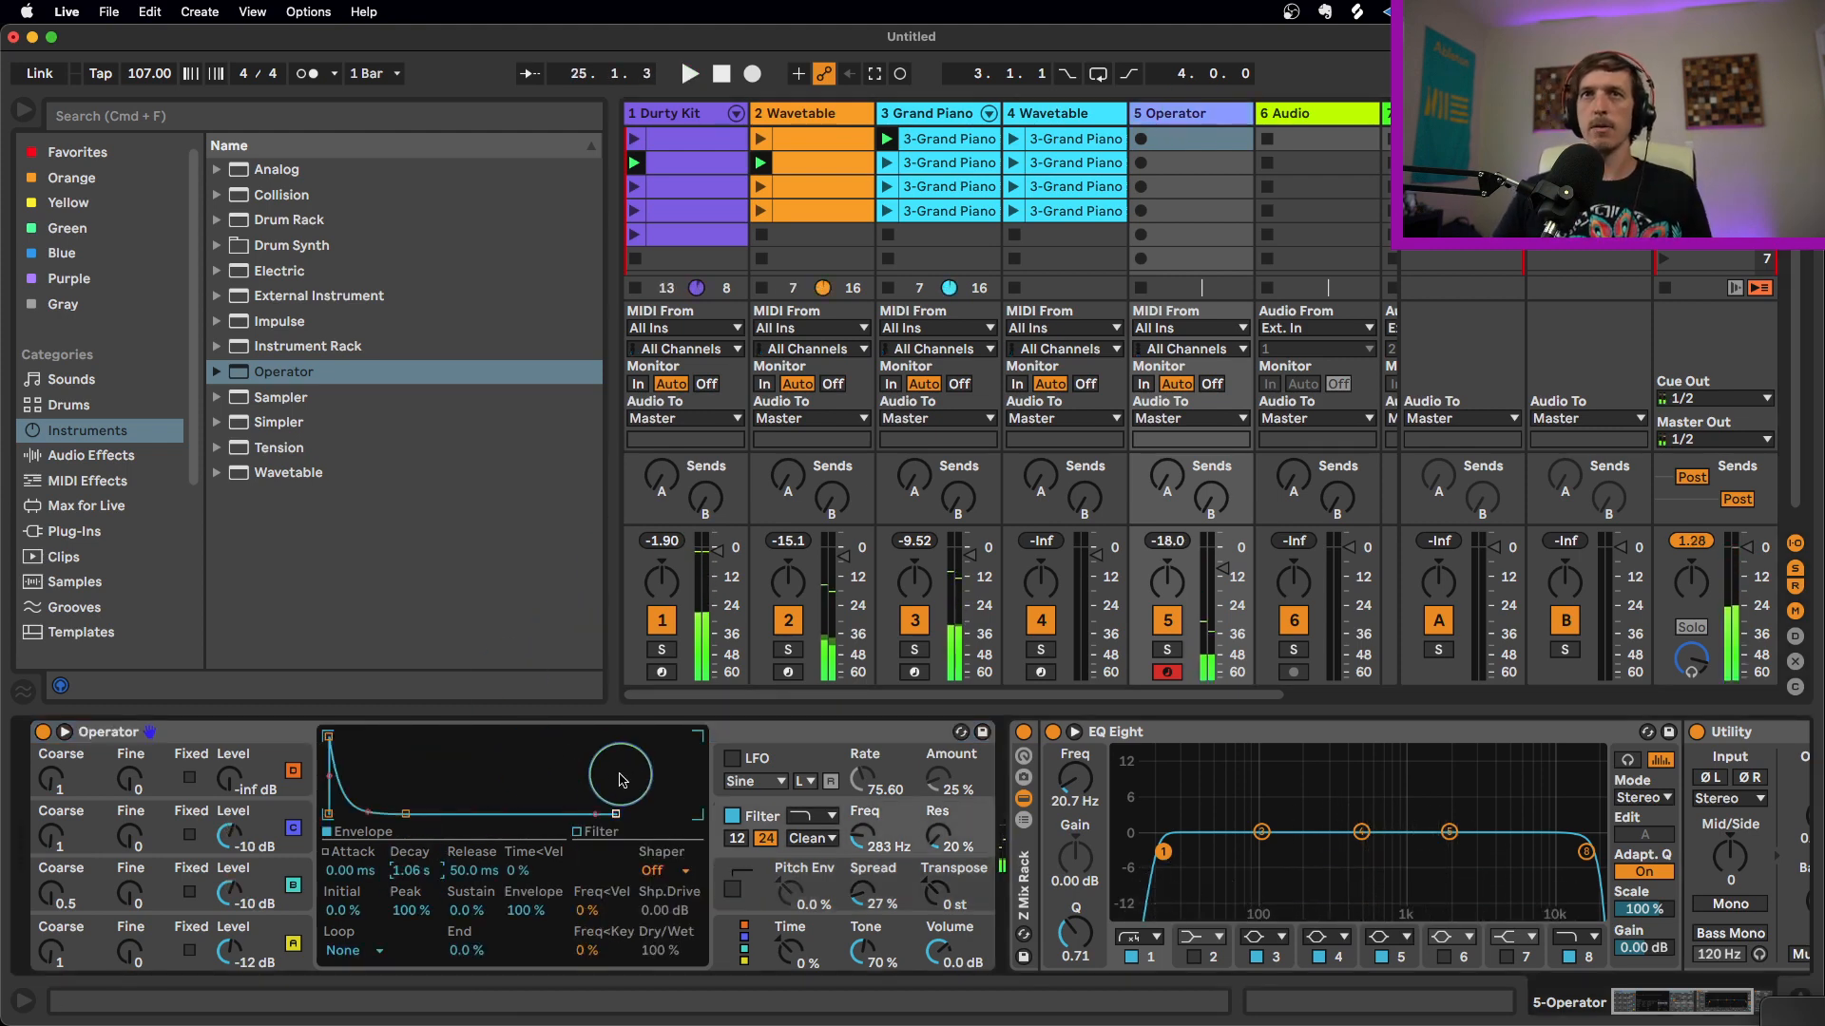
Set Operator's number of voices to 5 and play the launched clips
left_click(761, 893)
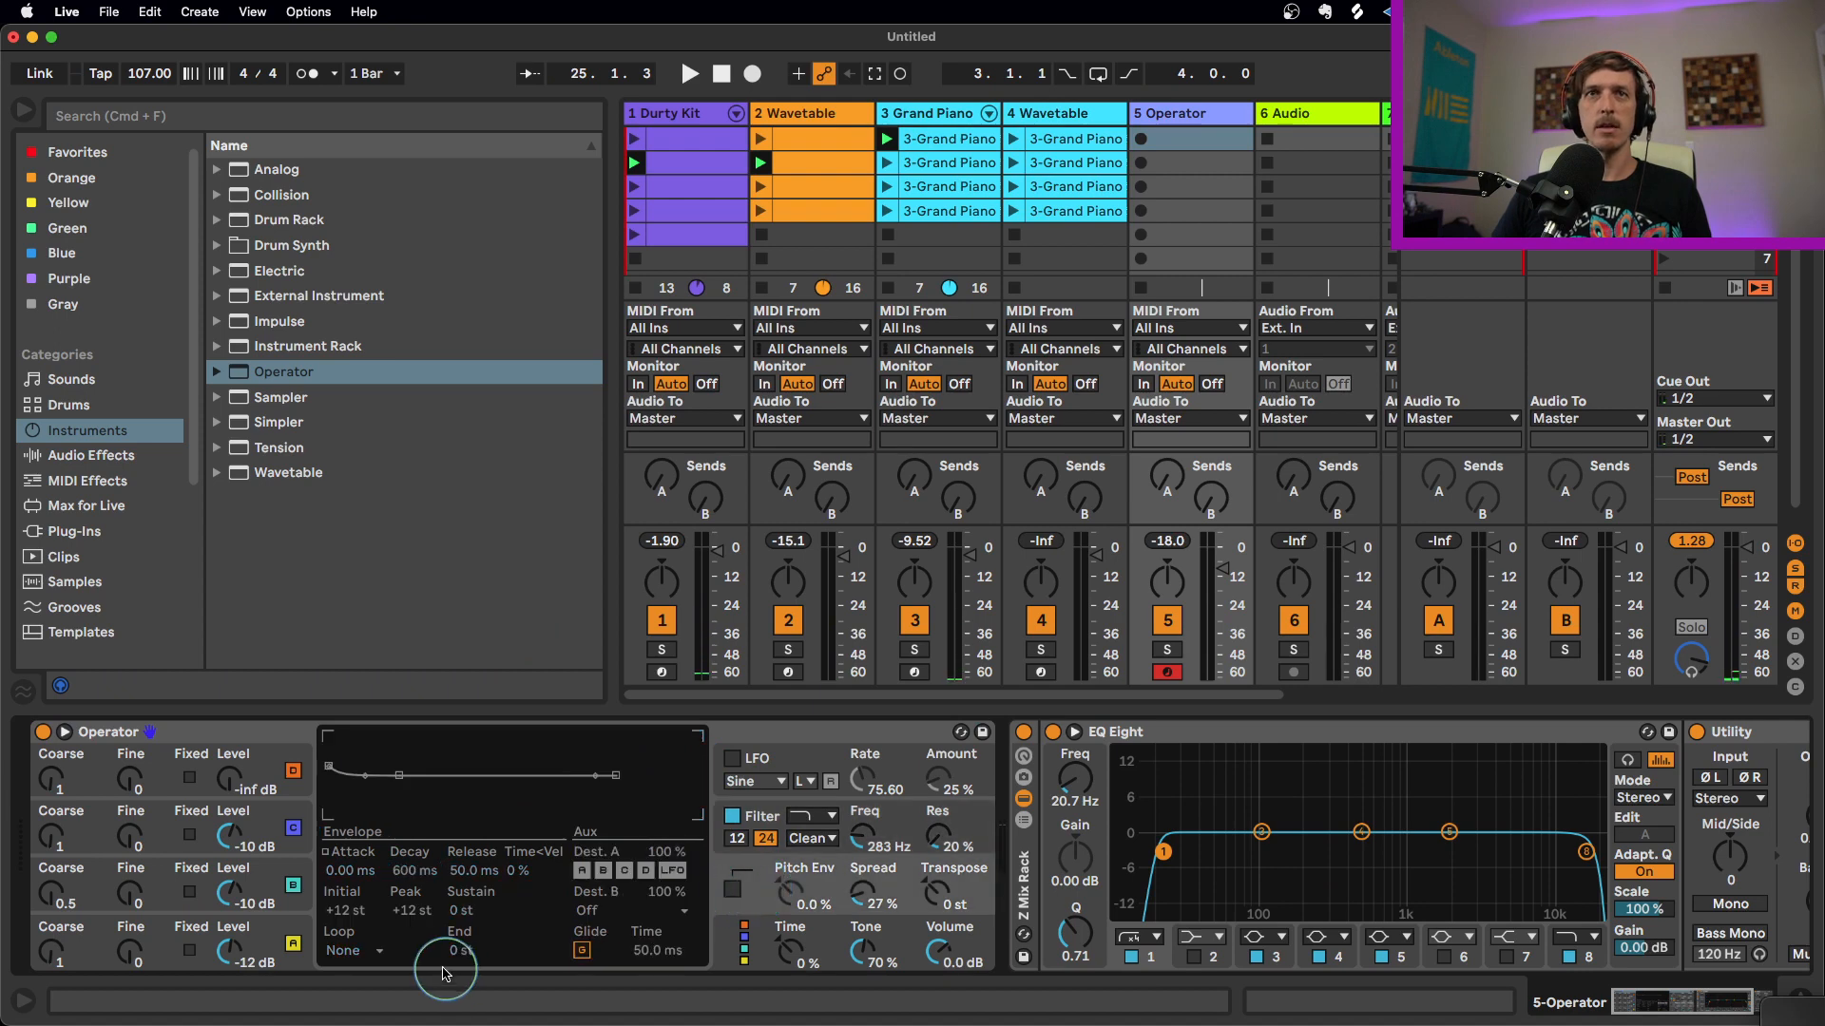
left_click(771, 946)
left_click(347, 950)
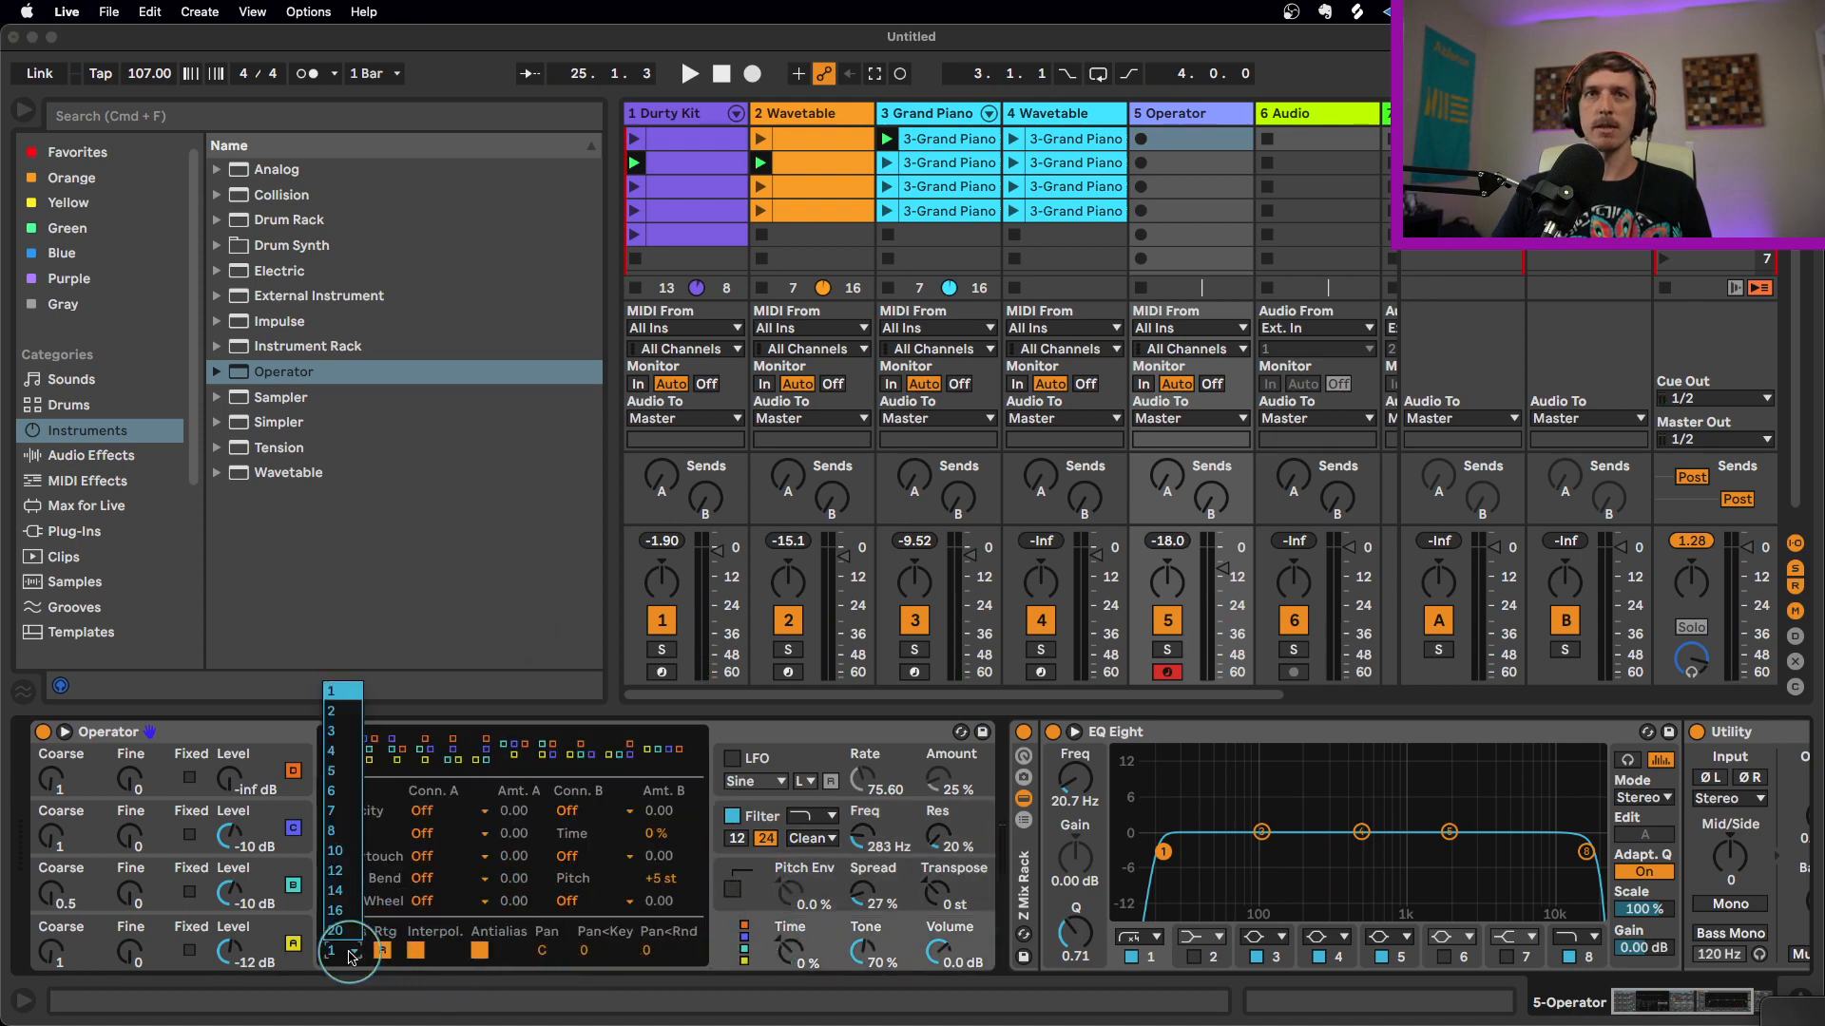
left_click(344, 773)
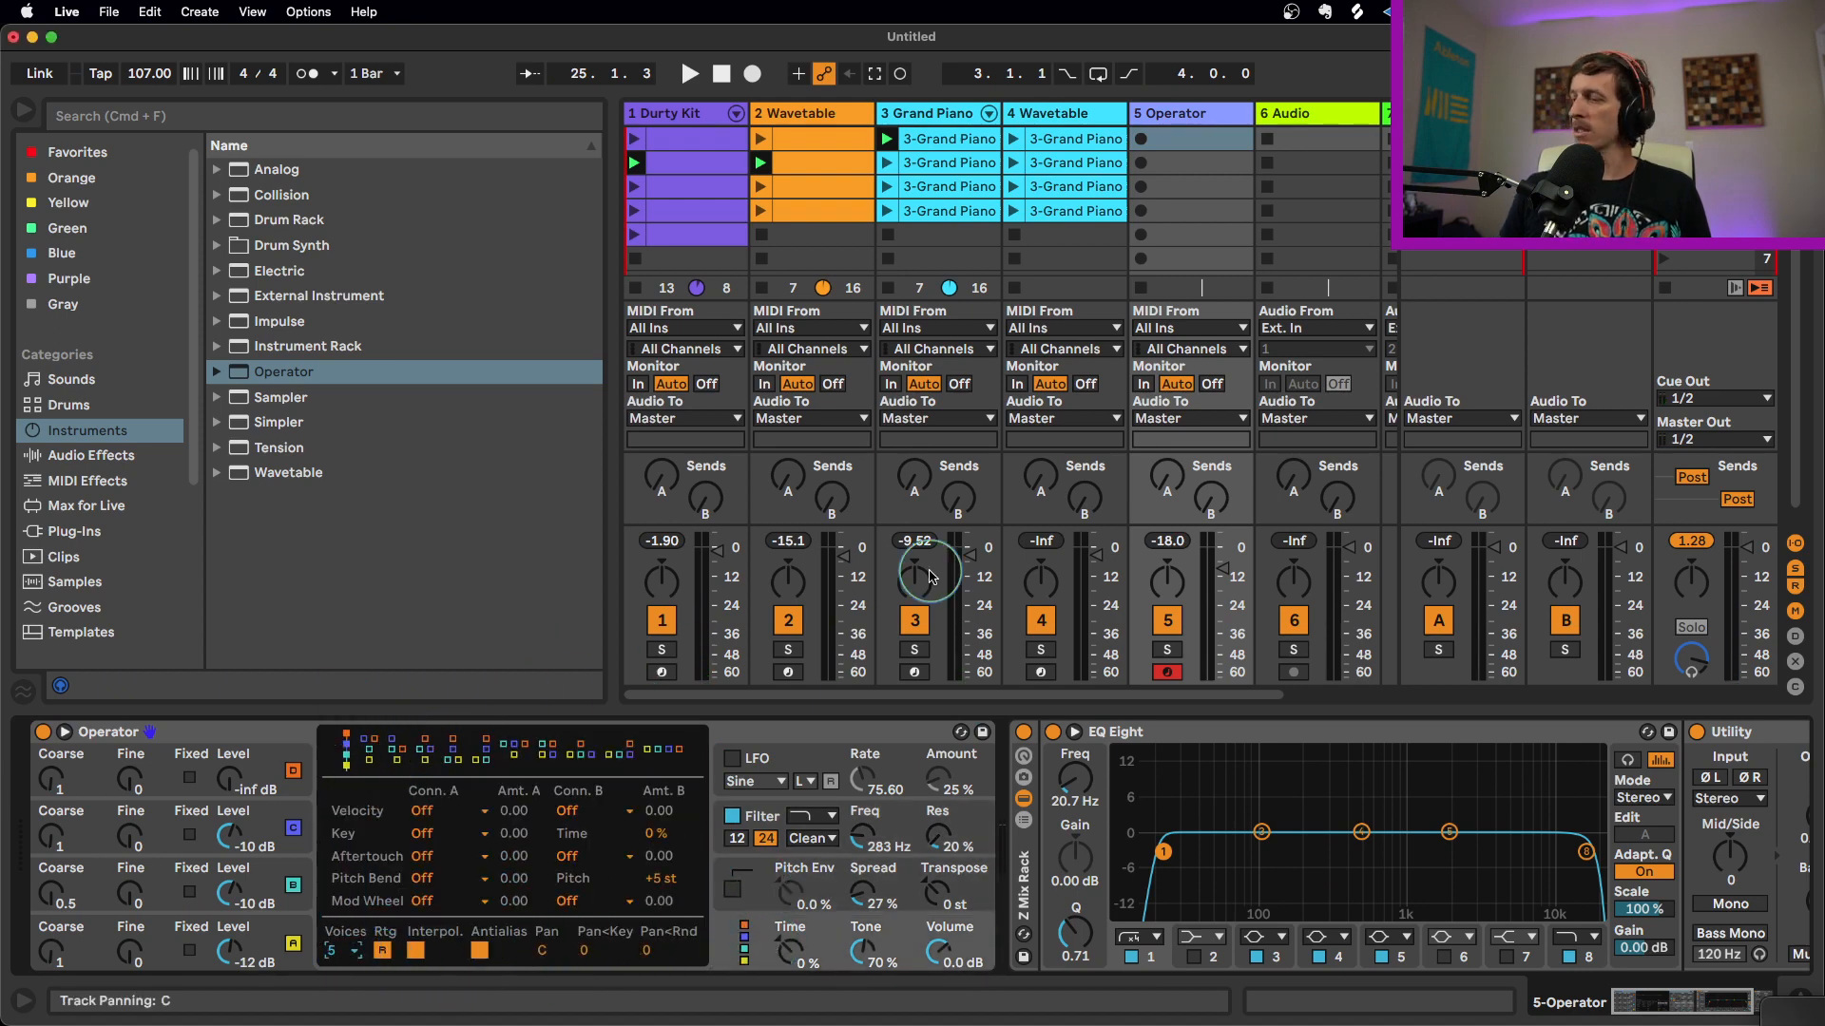
key("space")
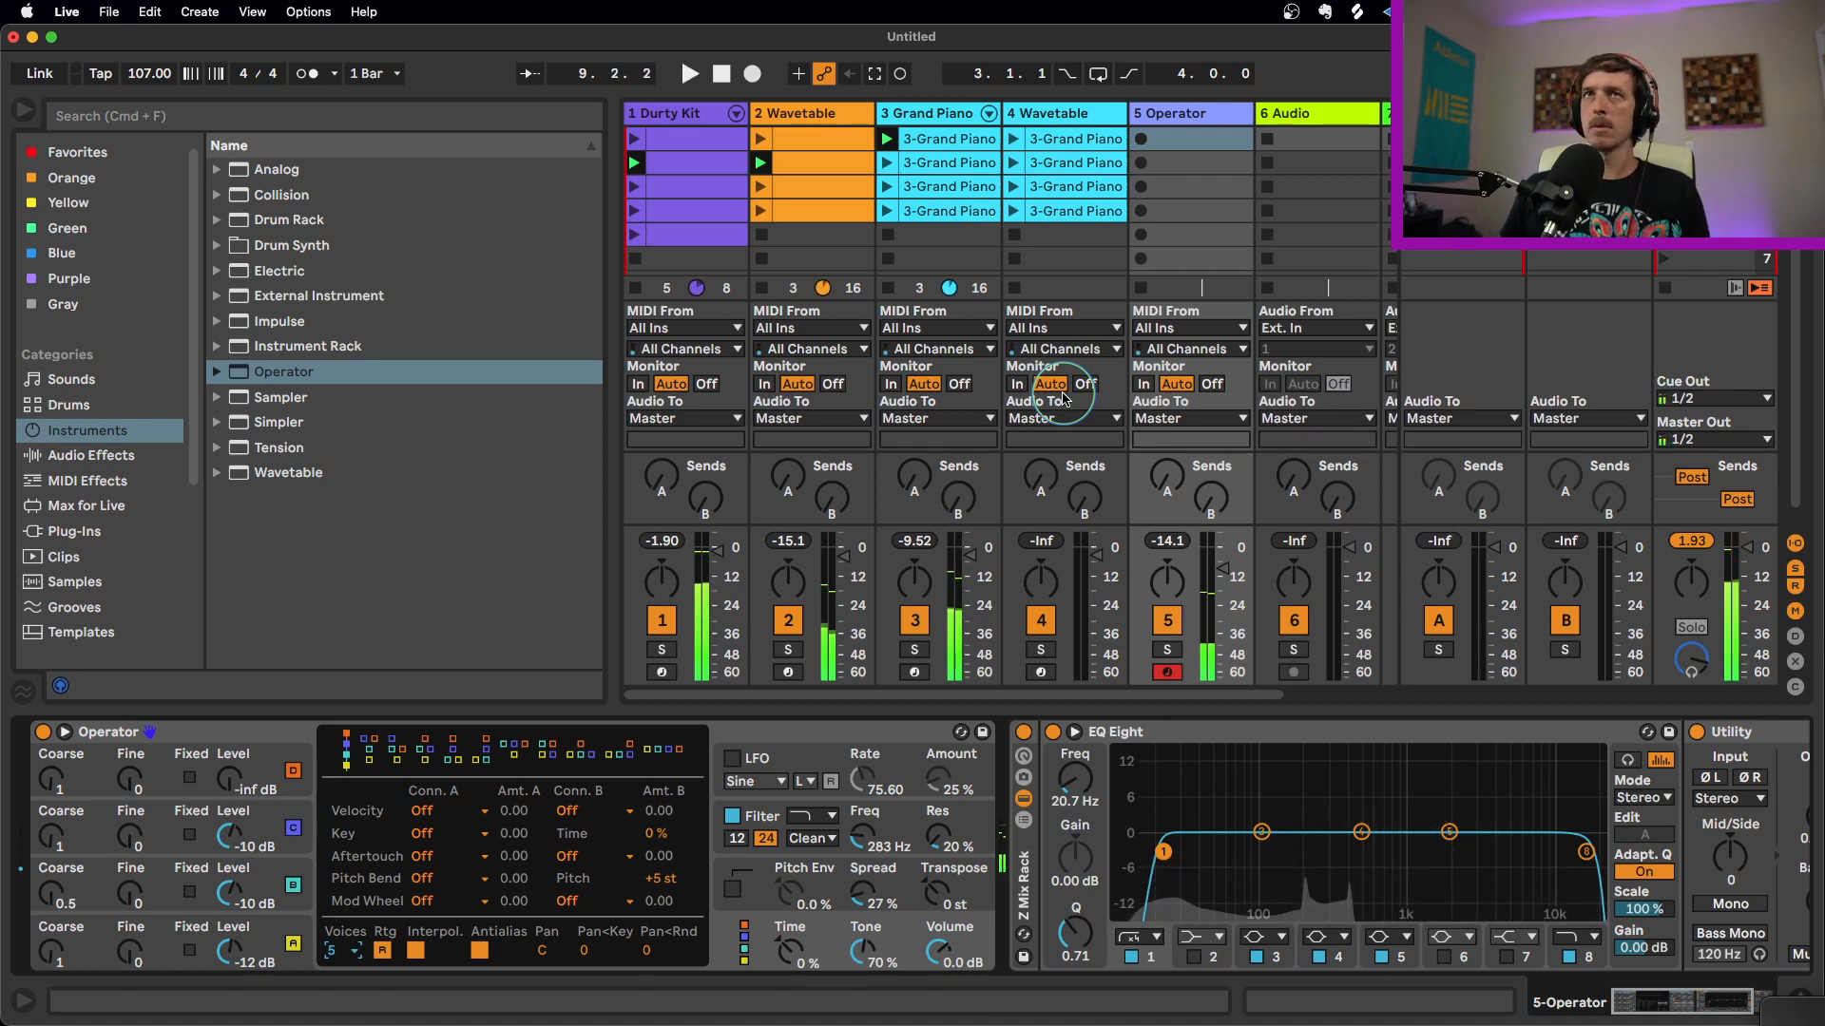
Capture the melody just played on Operator into track 5's third slot and select the clip's looped range from bar 5 to 9
left_click(1217, 186)
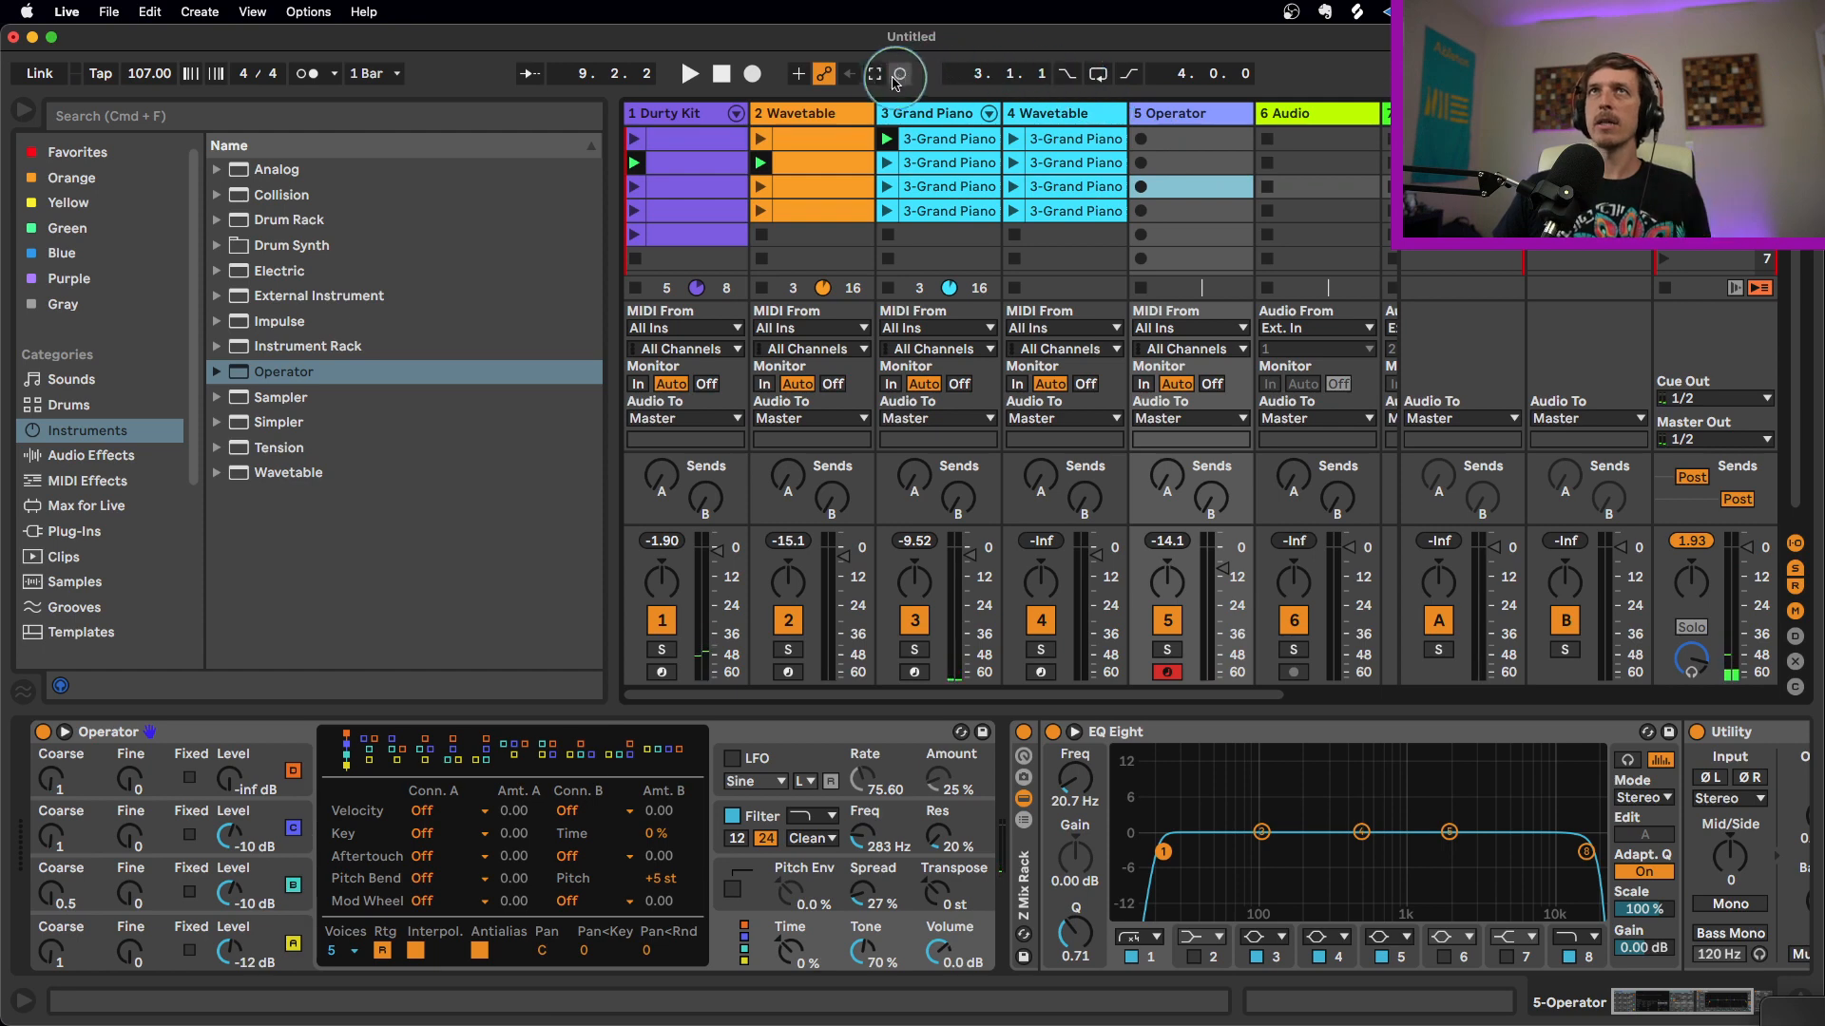
left_click(893, 80)
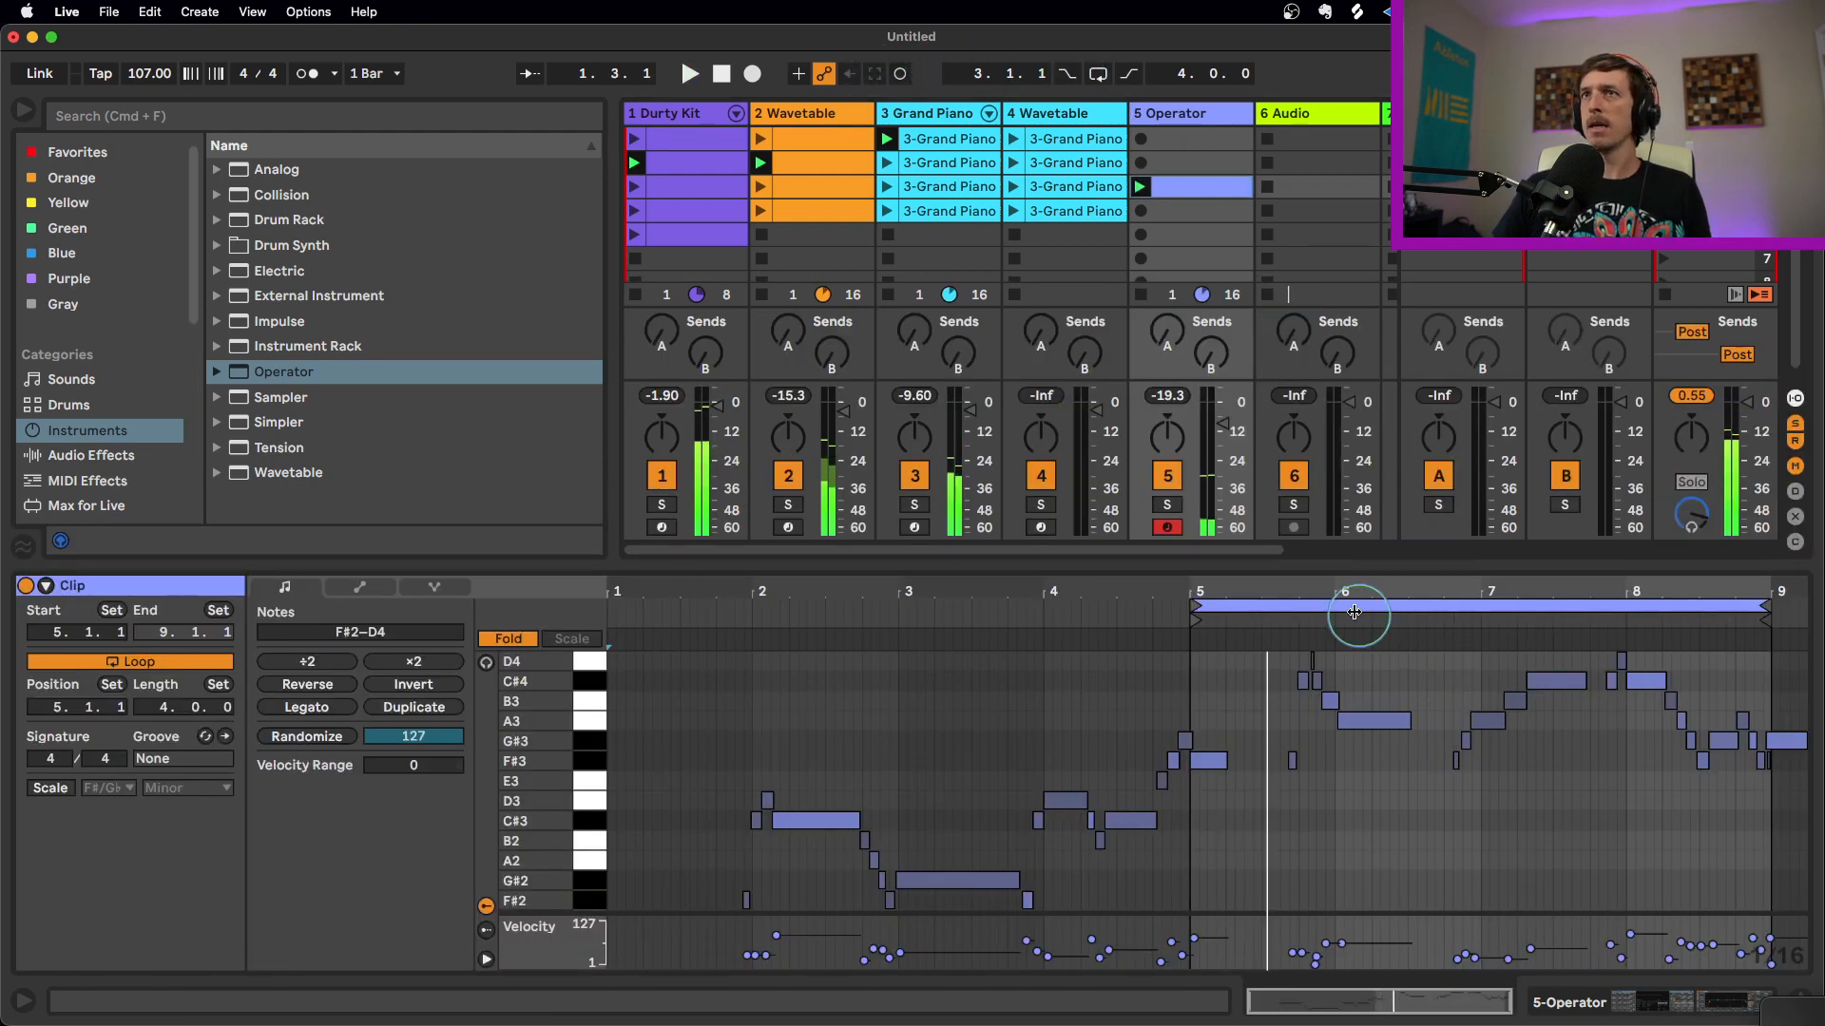
mouse_move(1354, 613)
left_mouse_down()
mouse_move(868, 618)
mouse_move(1344, 647)
left_mouse_up()
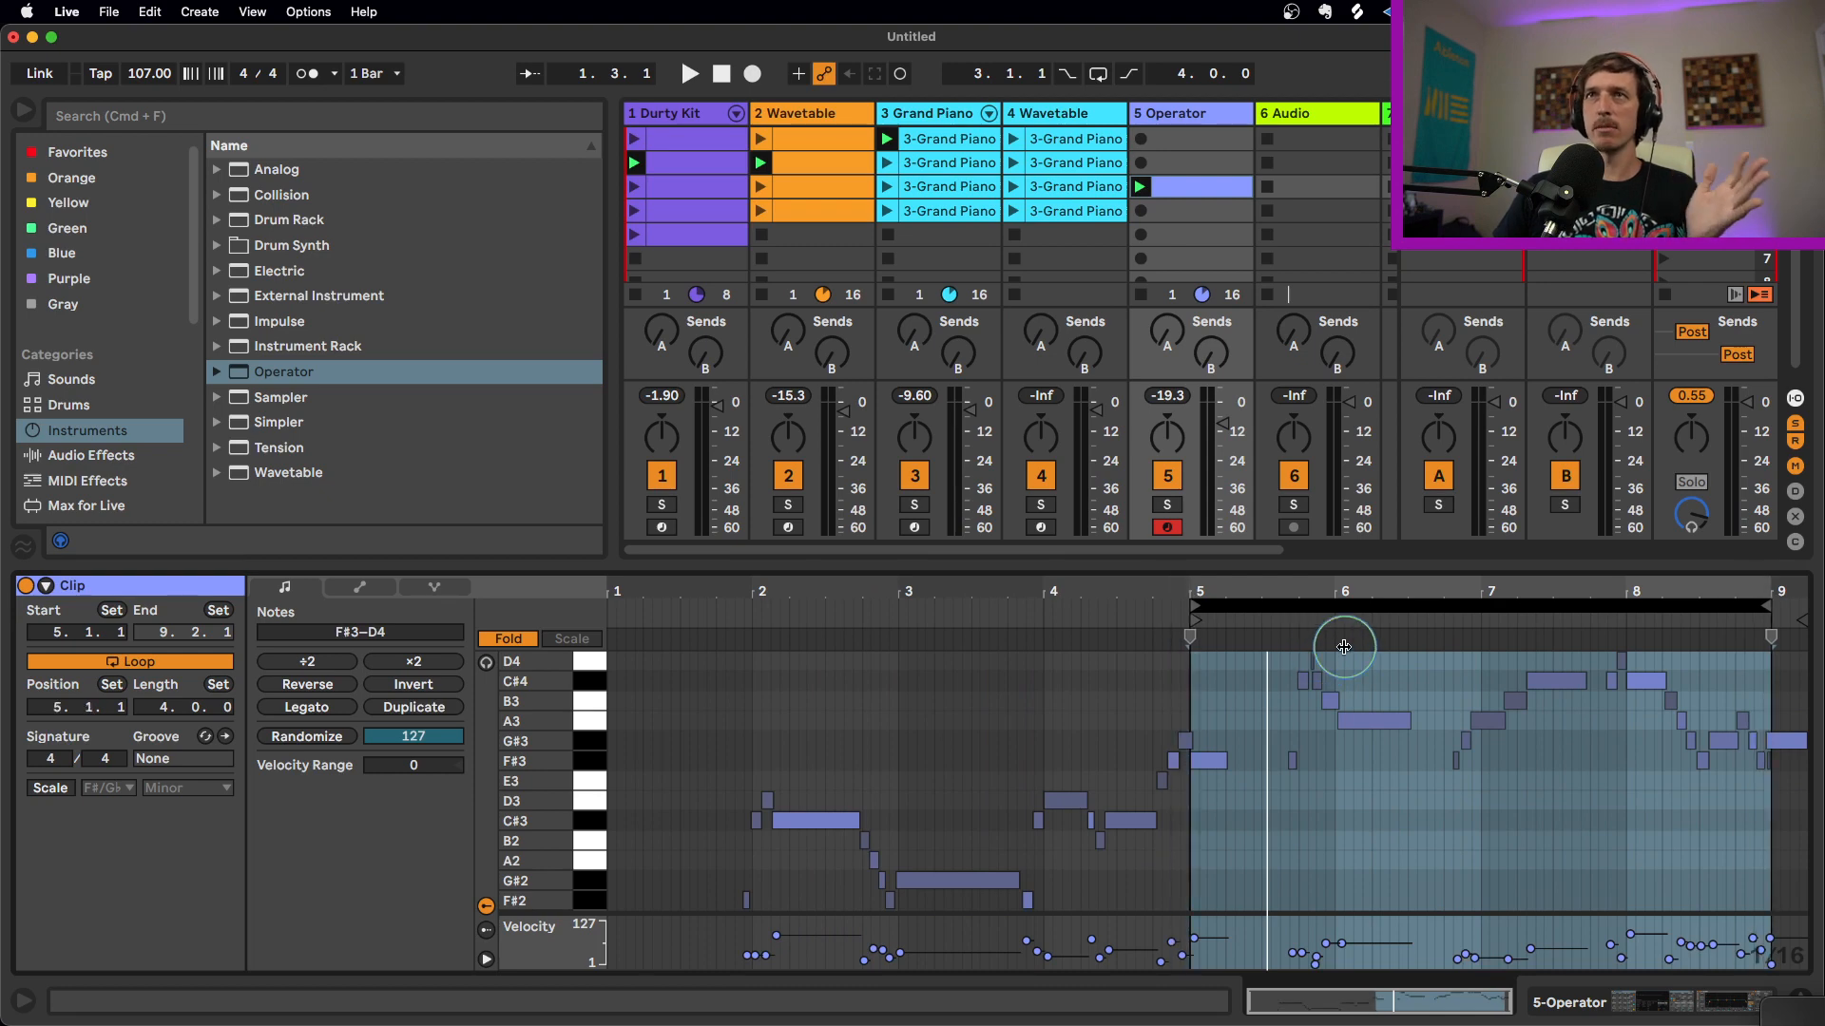
left_click(1192, 222)
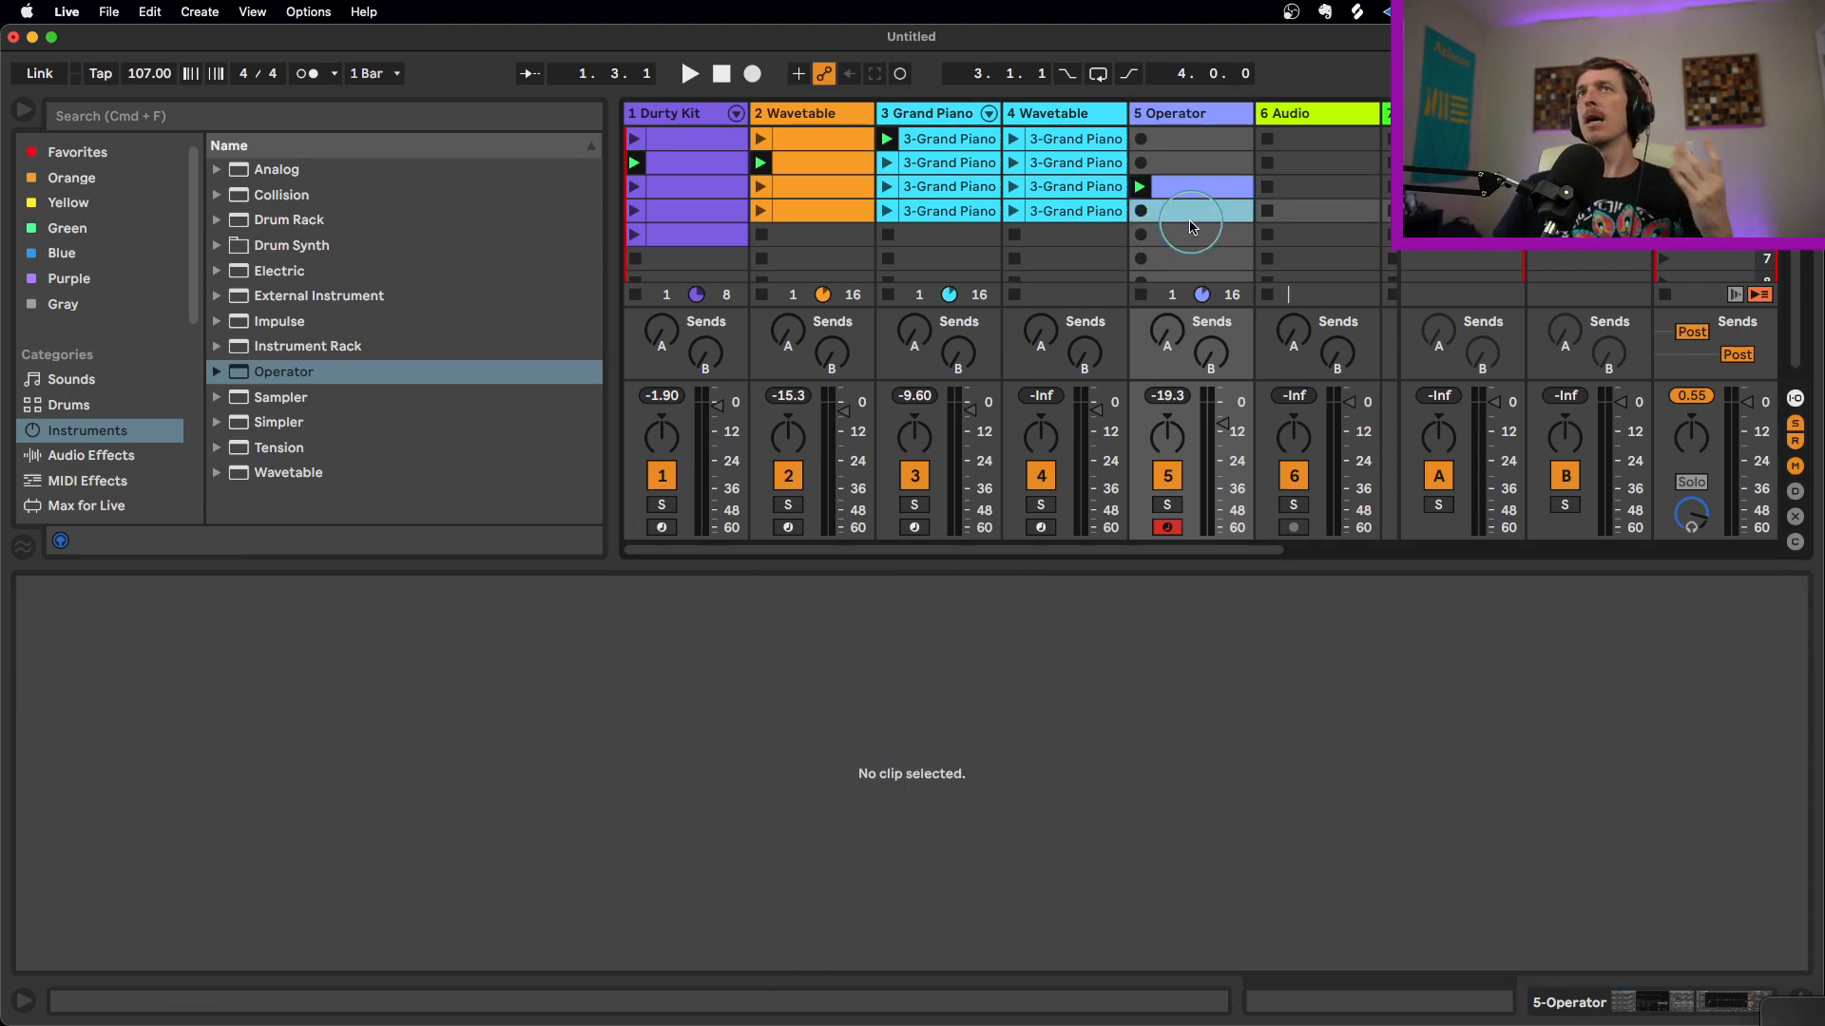
left_click(1068, 211)
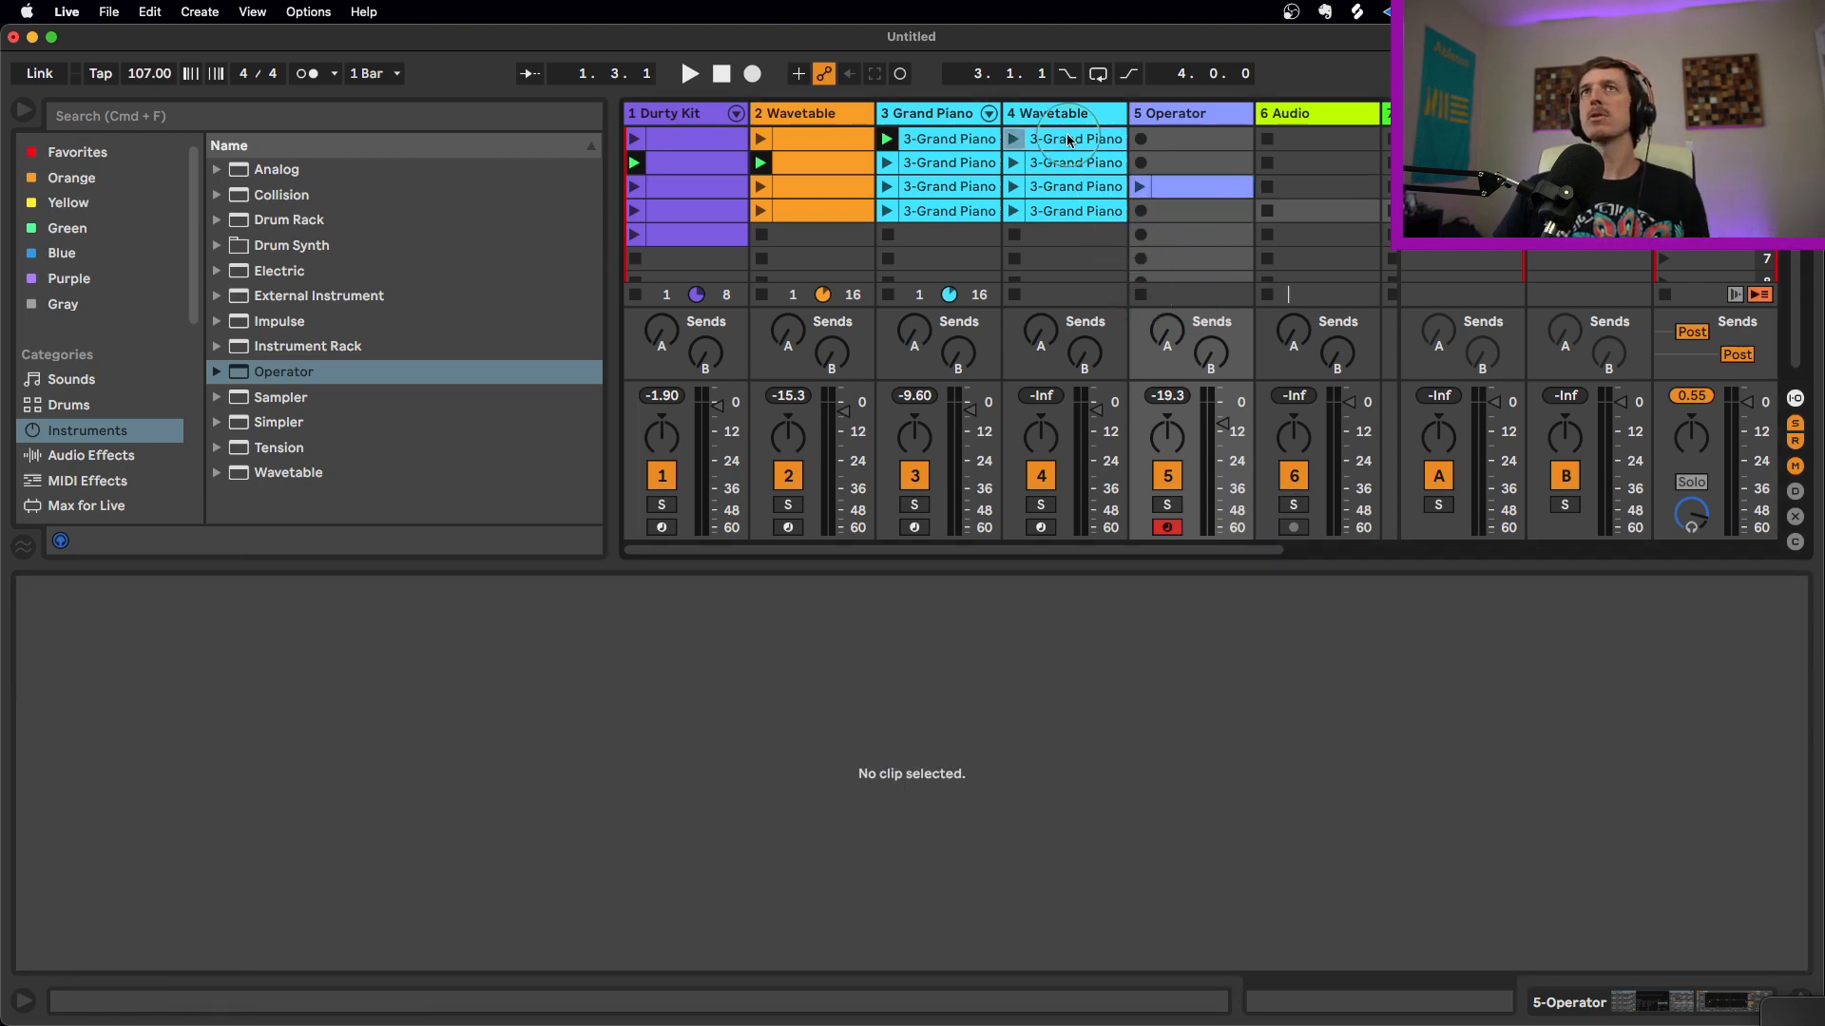
Copy the four Grand Piano clips from the fourth track onto the Operator track, and solo the Operator track
left_click(1080, 202, "shift")
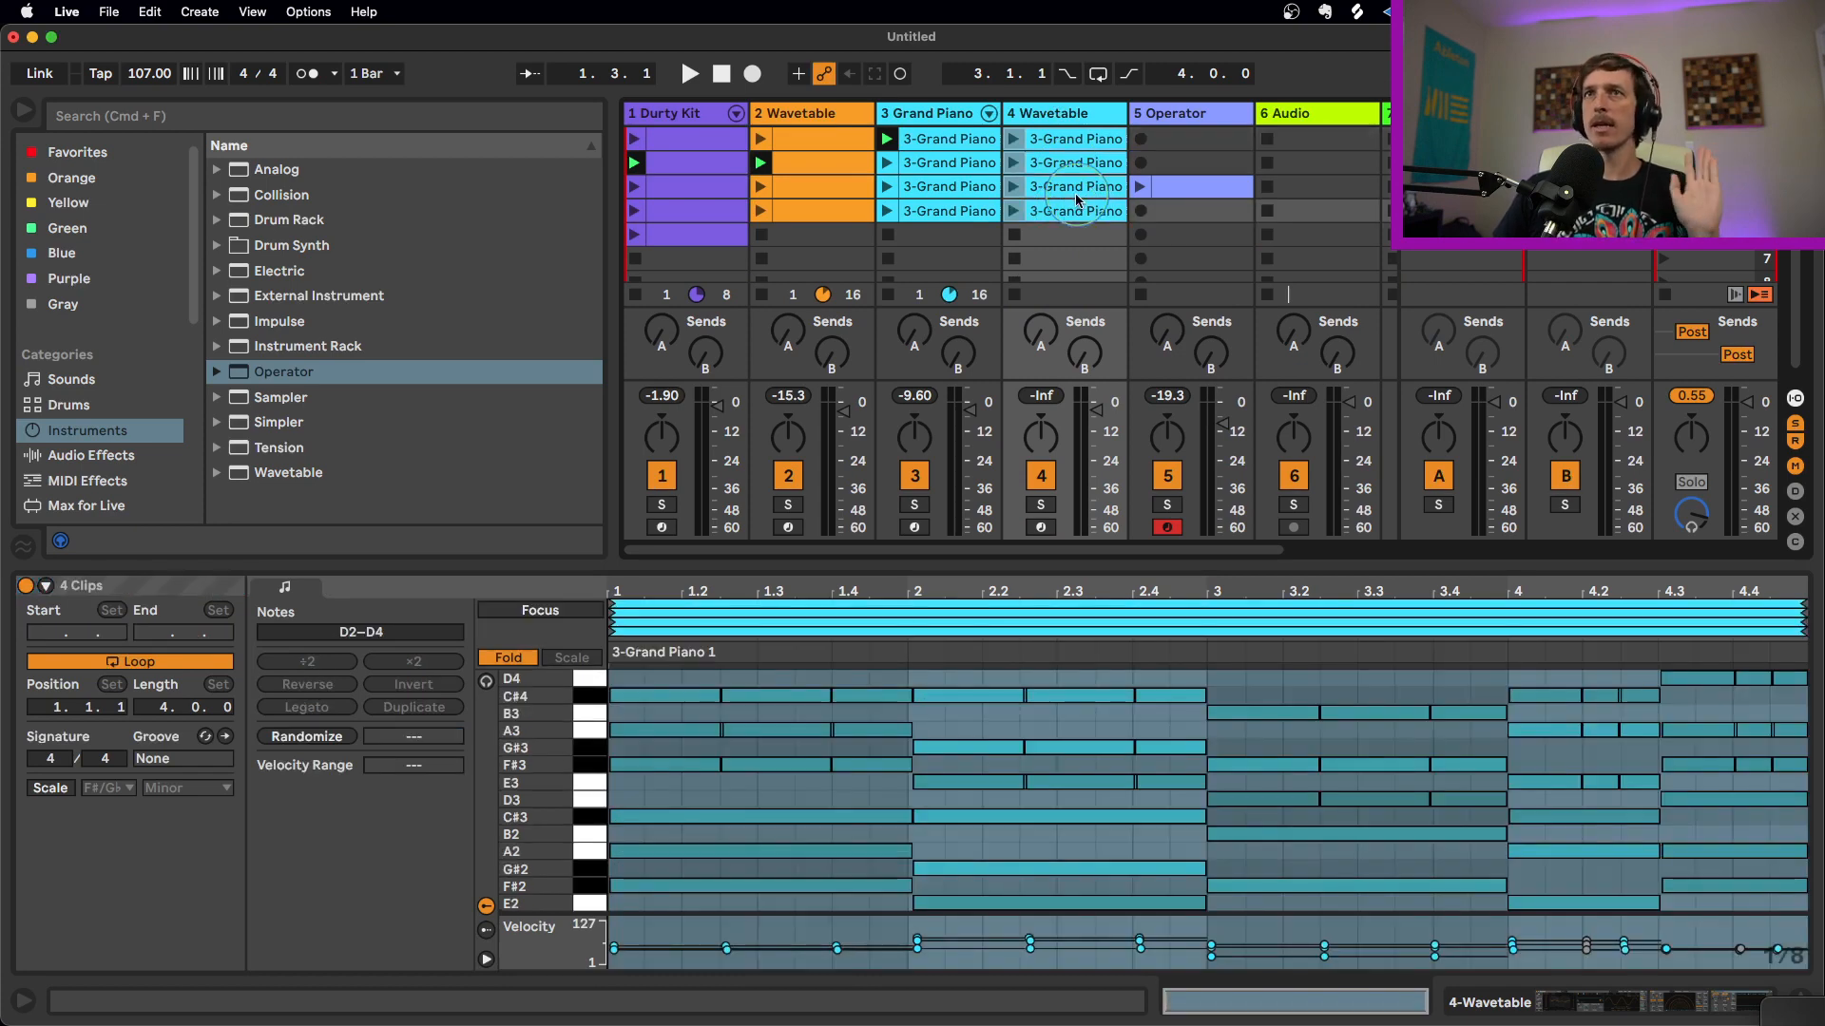
left_click_drag(1055, 138, 1161, 144)
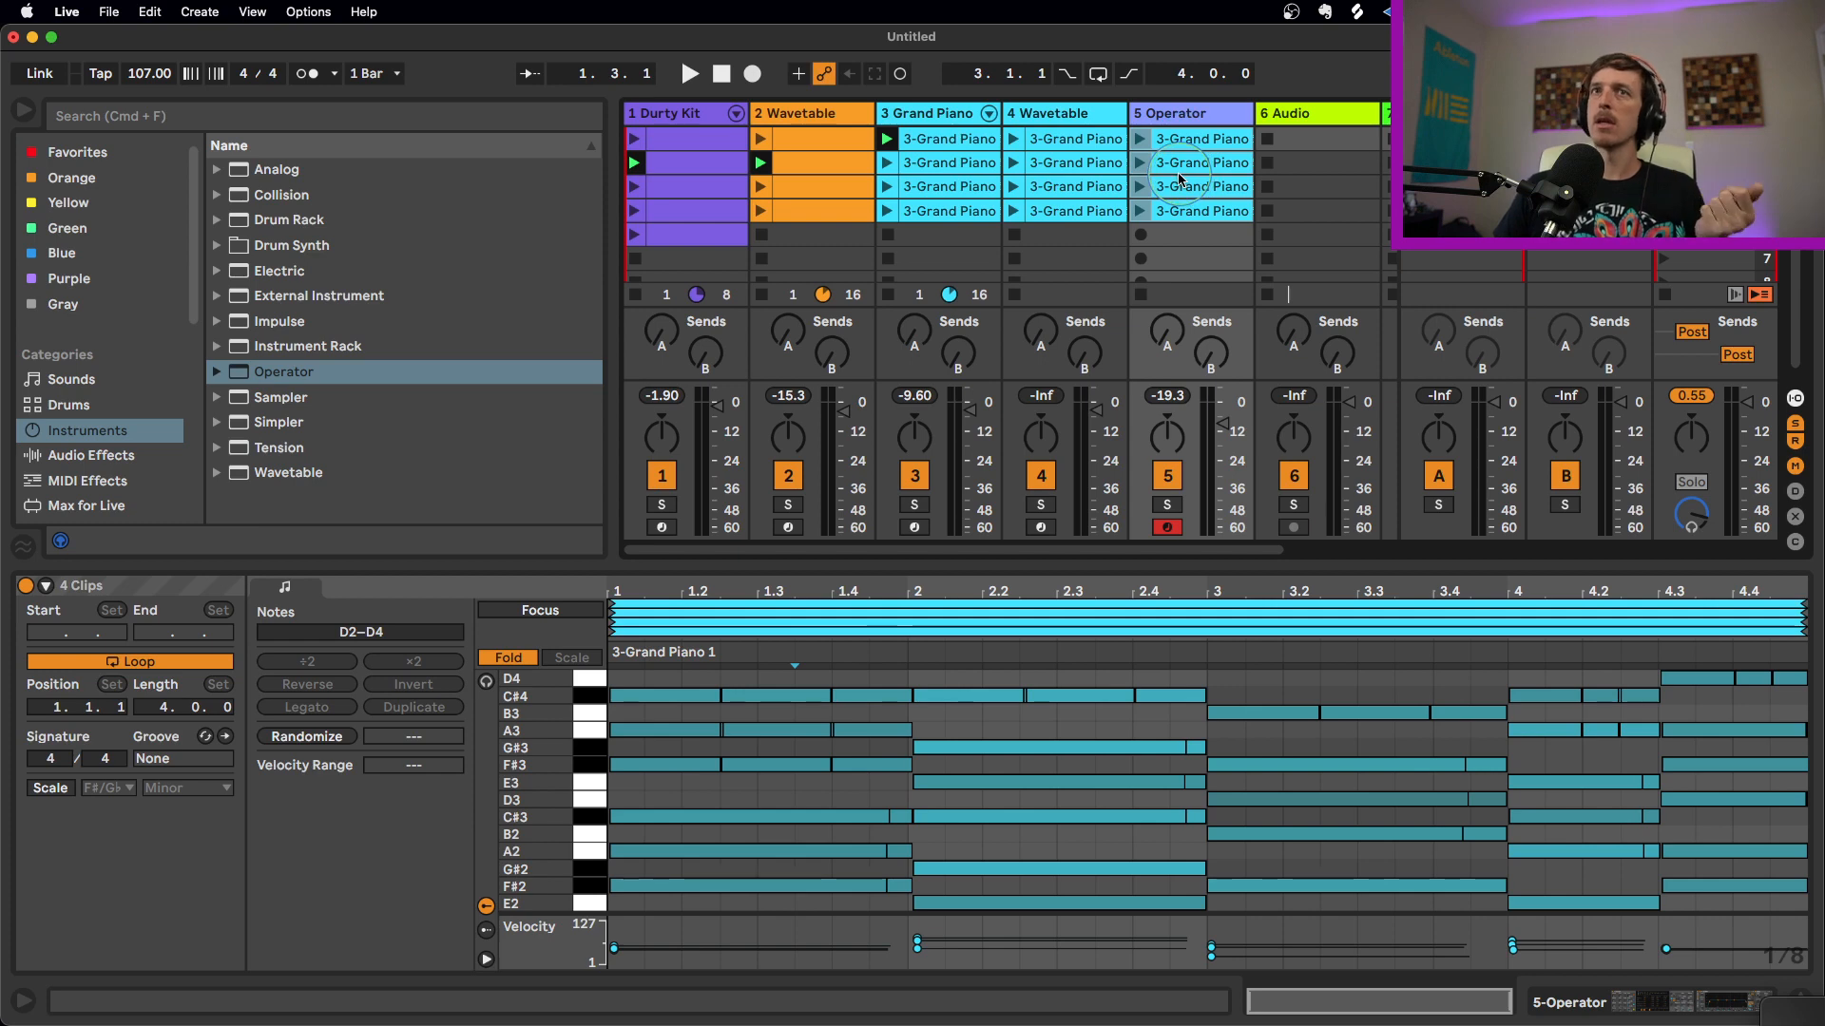
double_click(1181, 115)
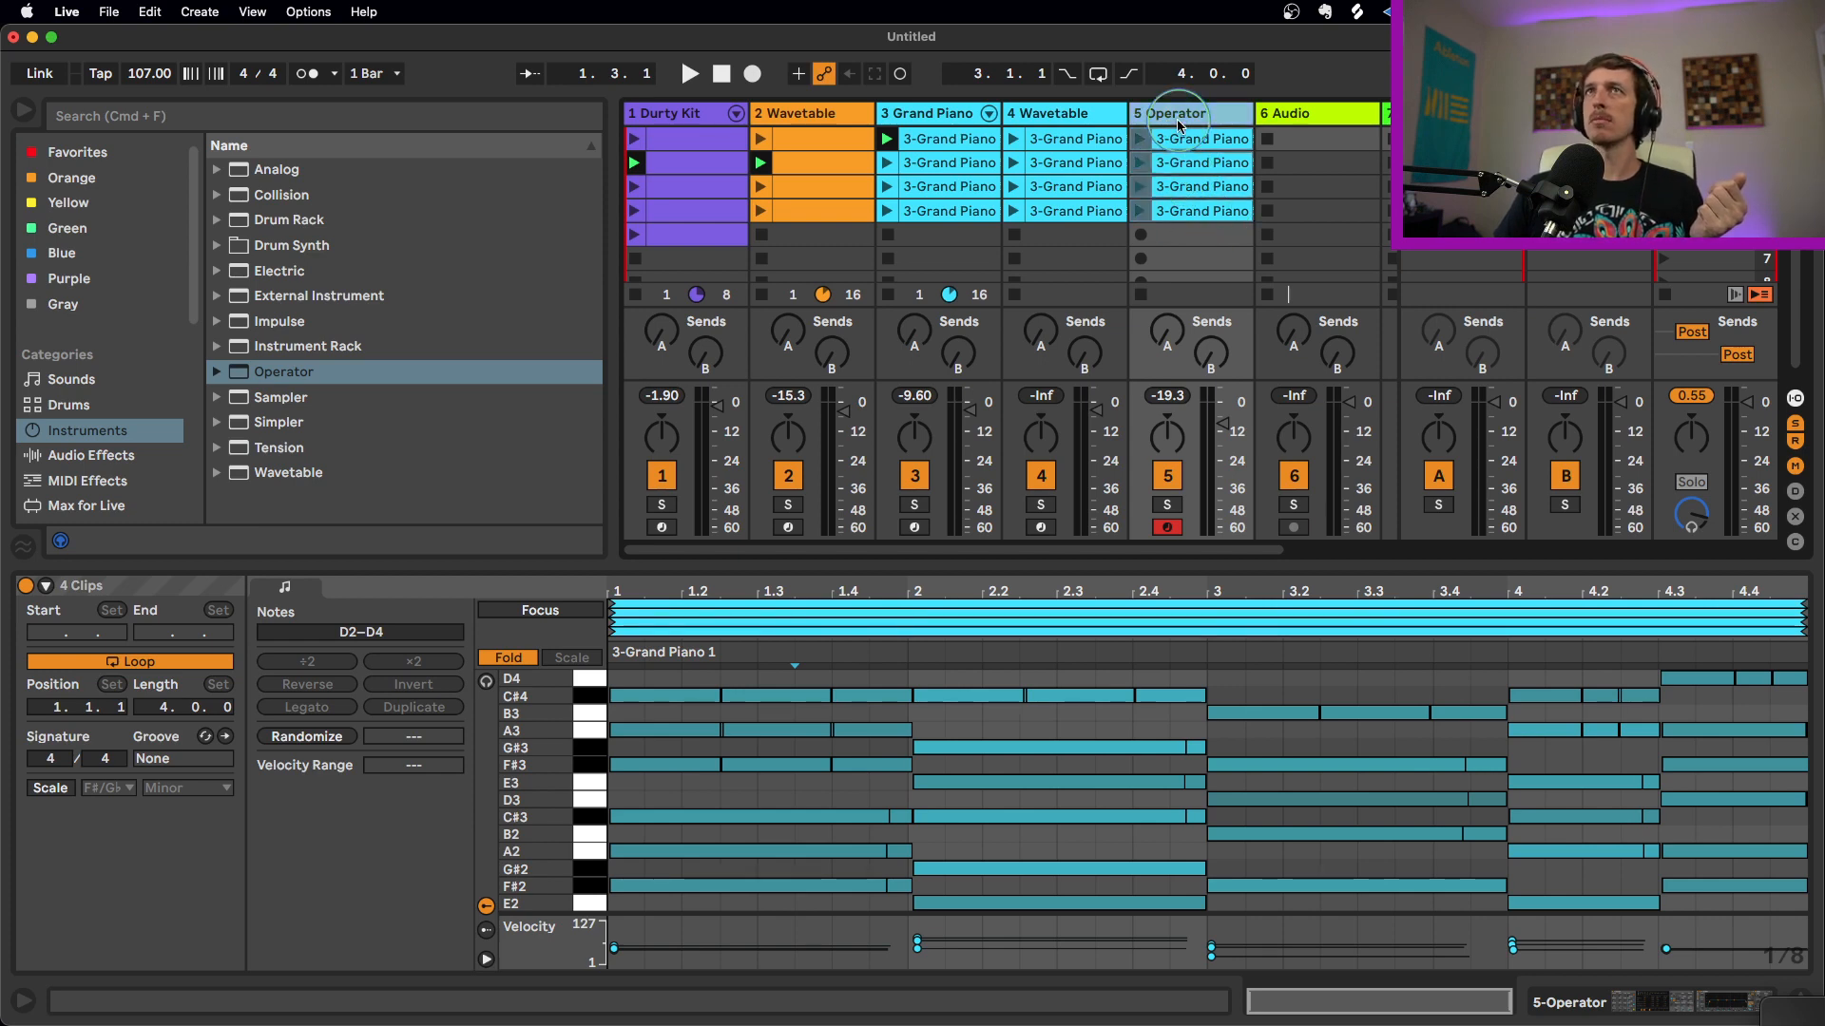
left_click(1167, 649)
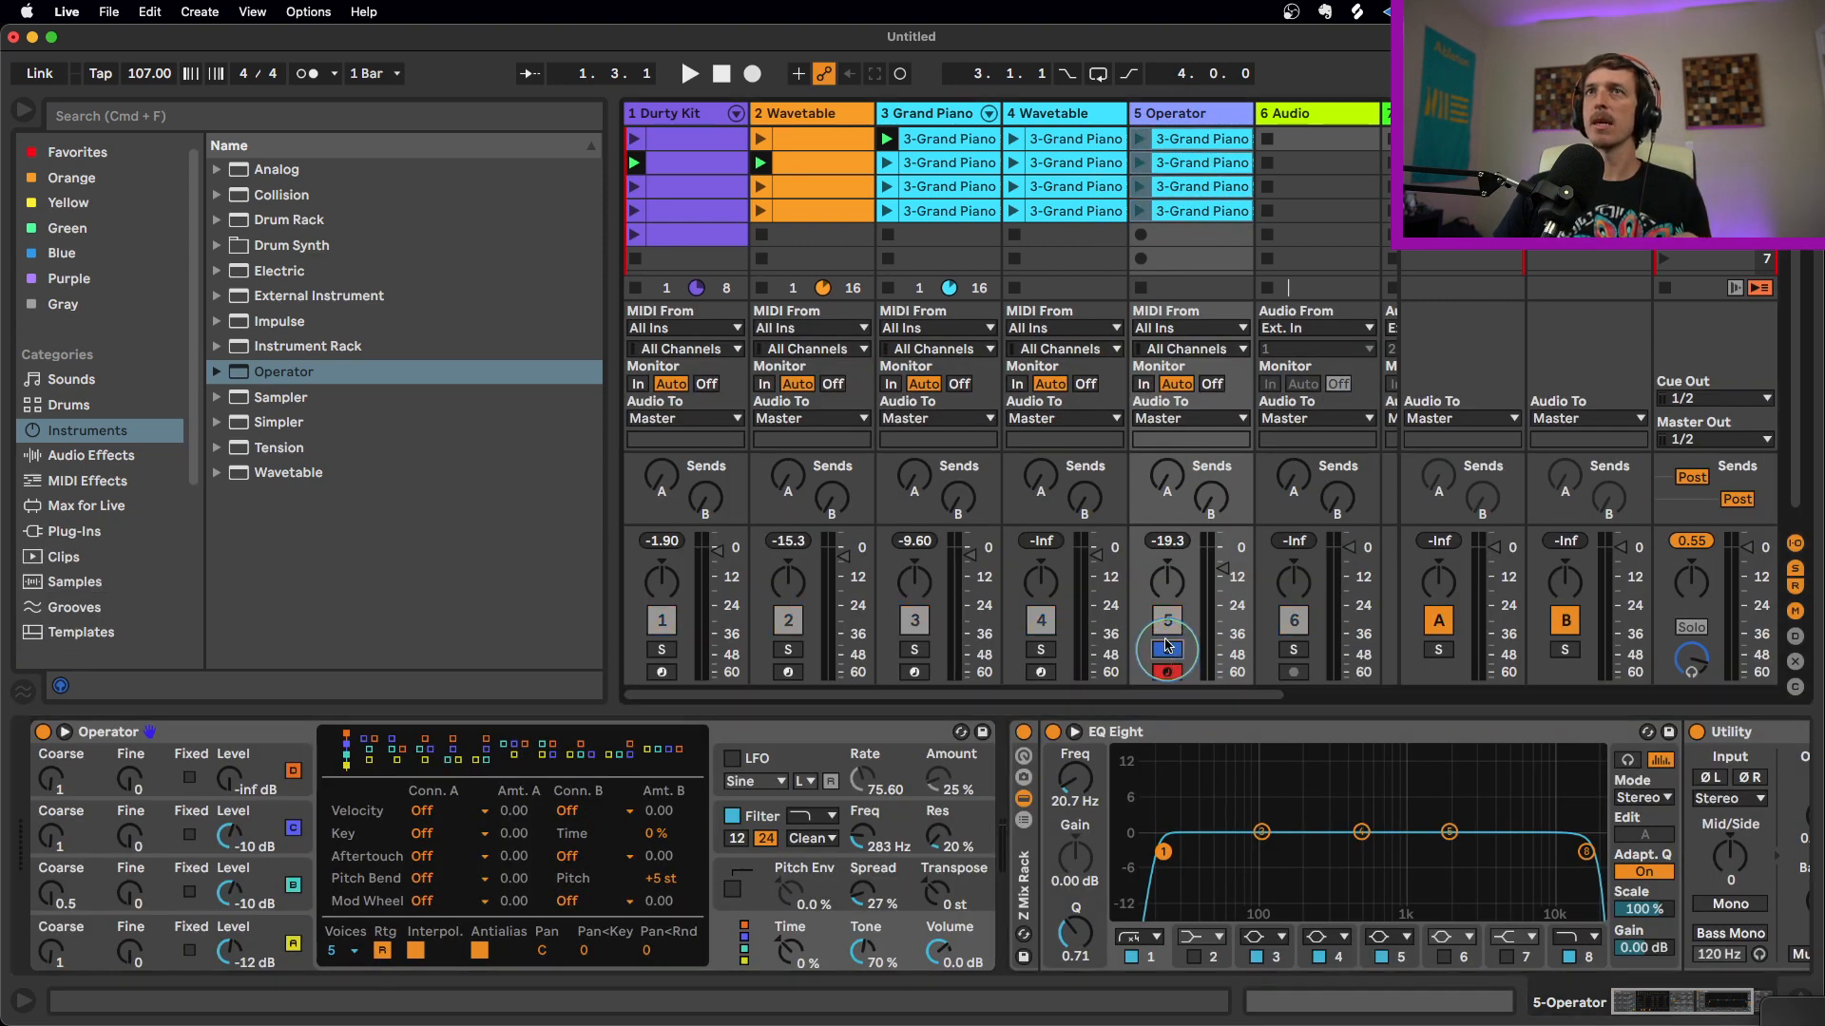
Add an Arpeggiator MIDI effect ahead of Operator on track 5 and launch that track's second clip
left_click(118, 462)
left_click(113, 482)
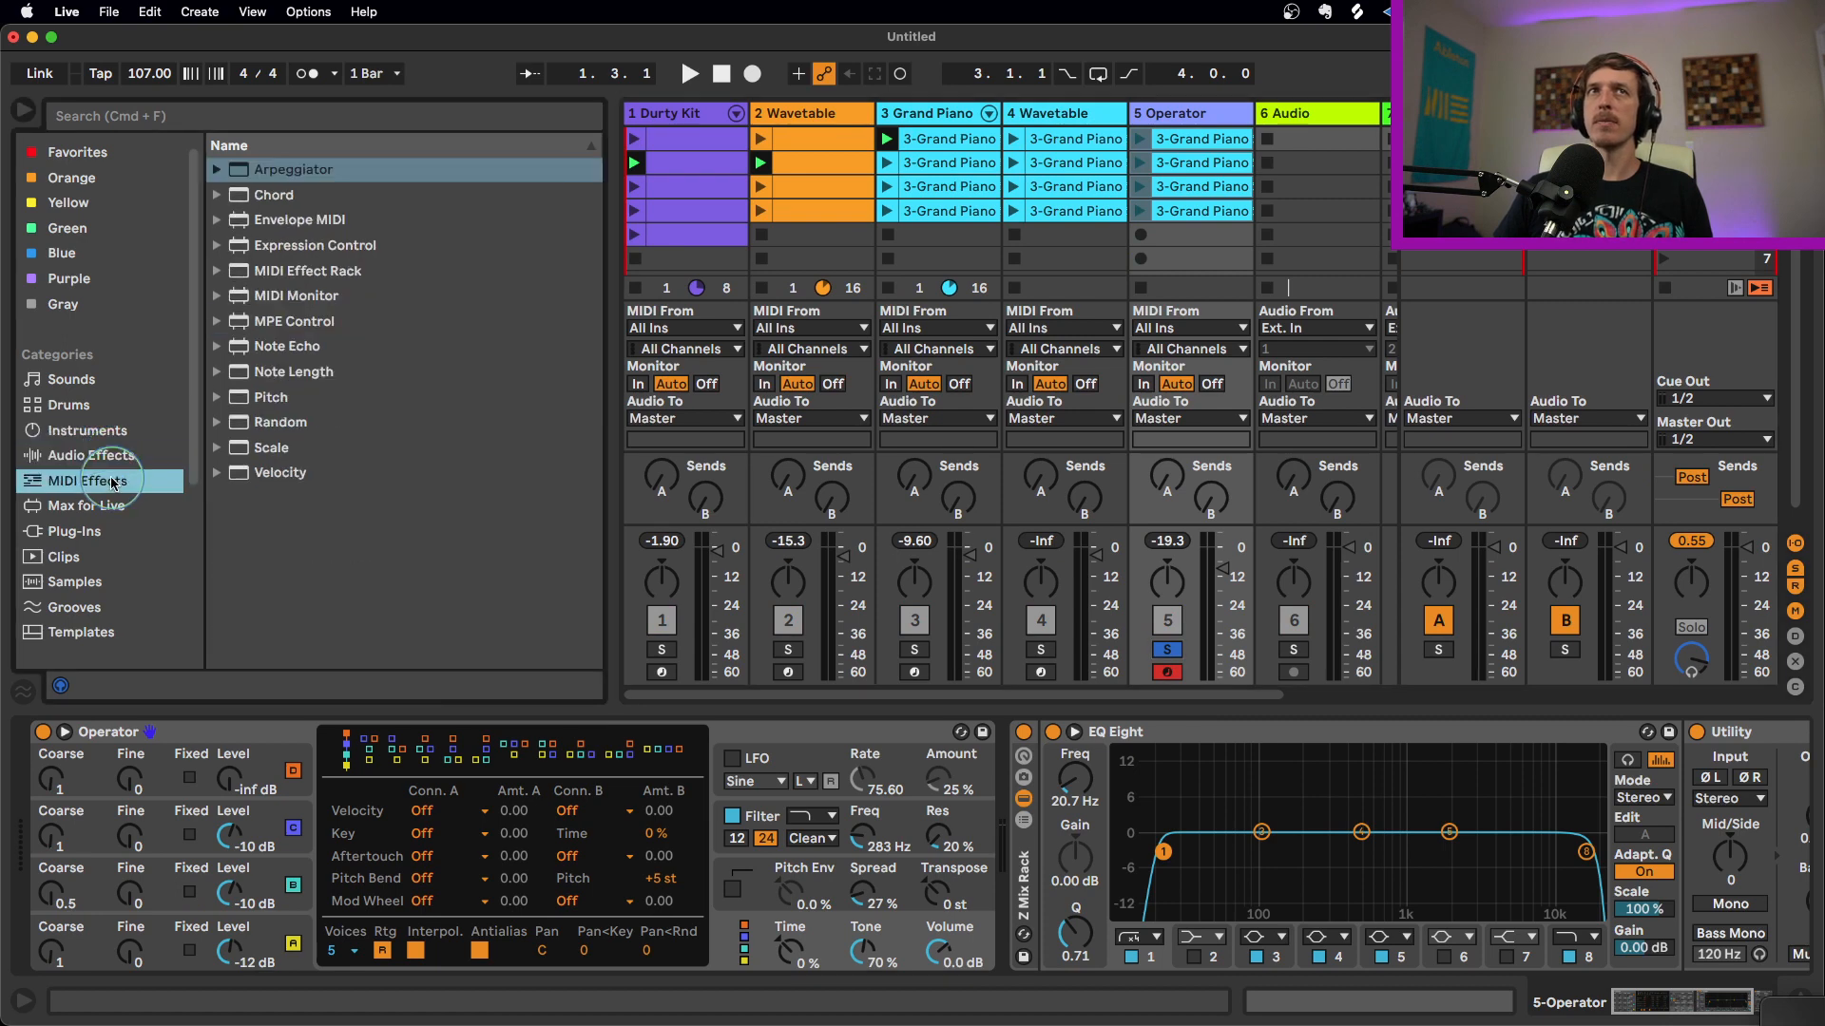
double_click(242, 190)
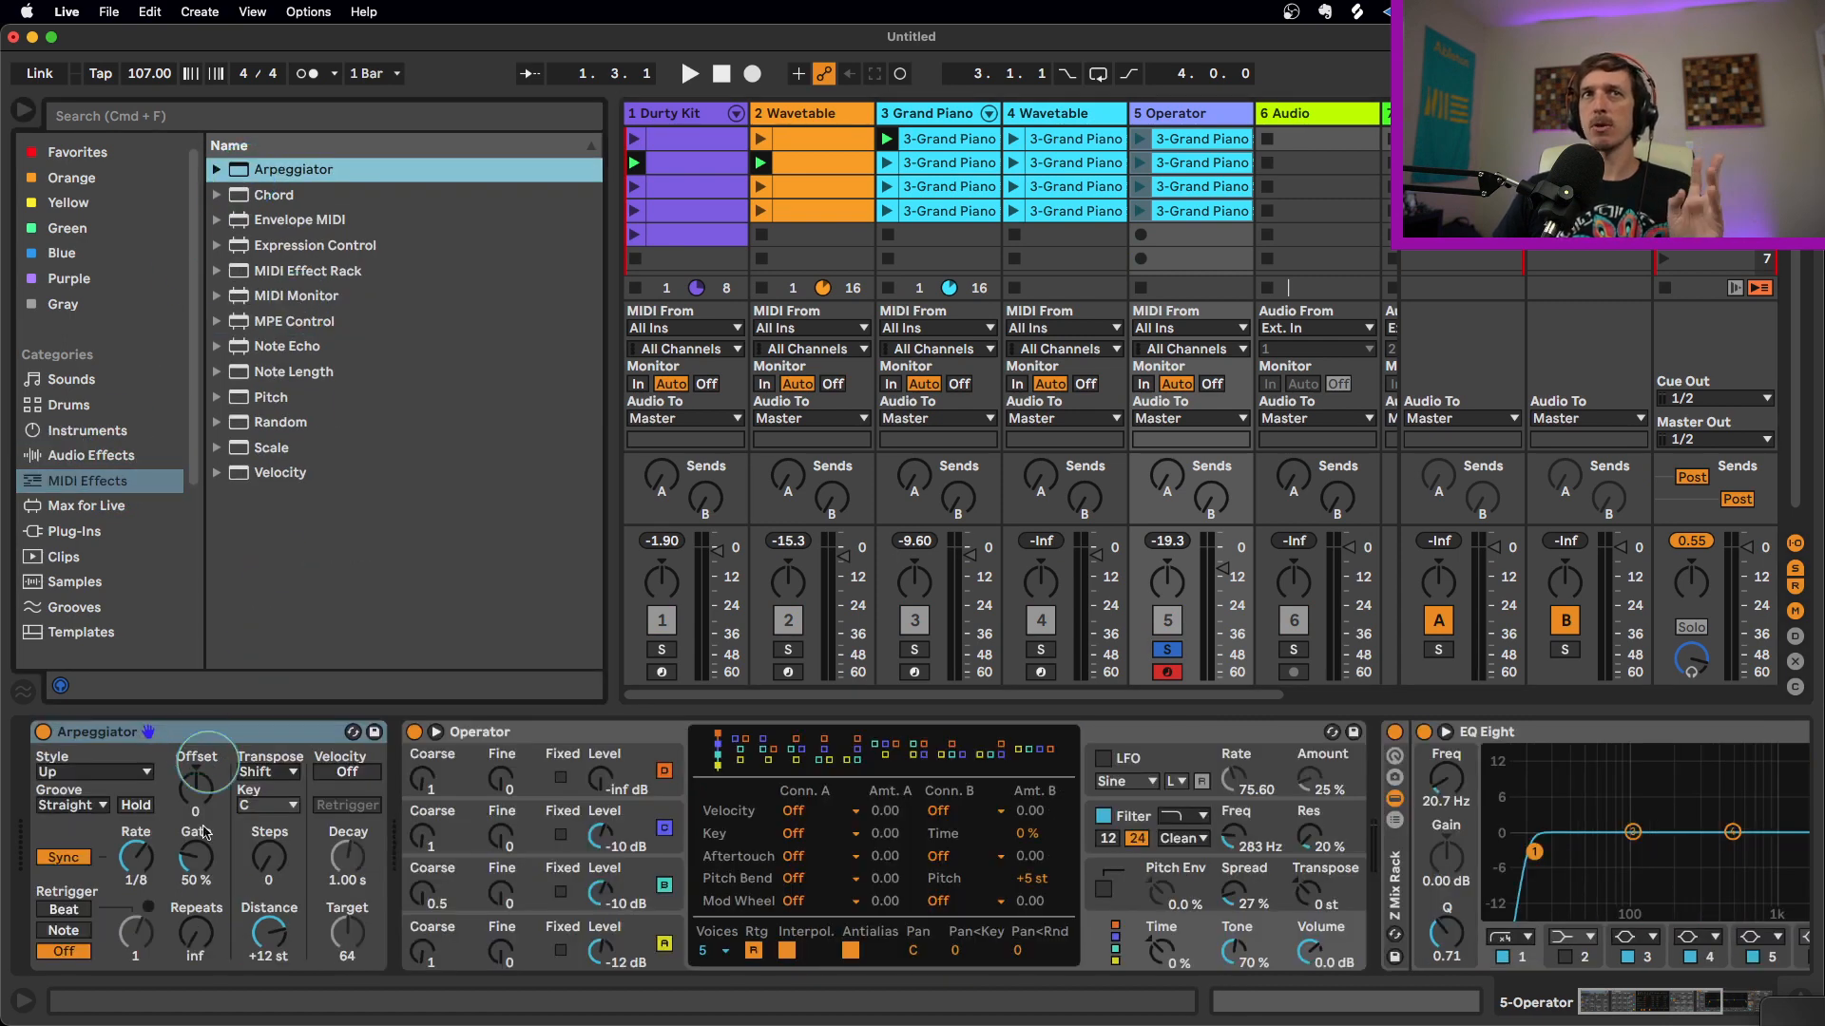
left_click(334, 731)
left_click(997, 211)
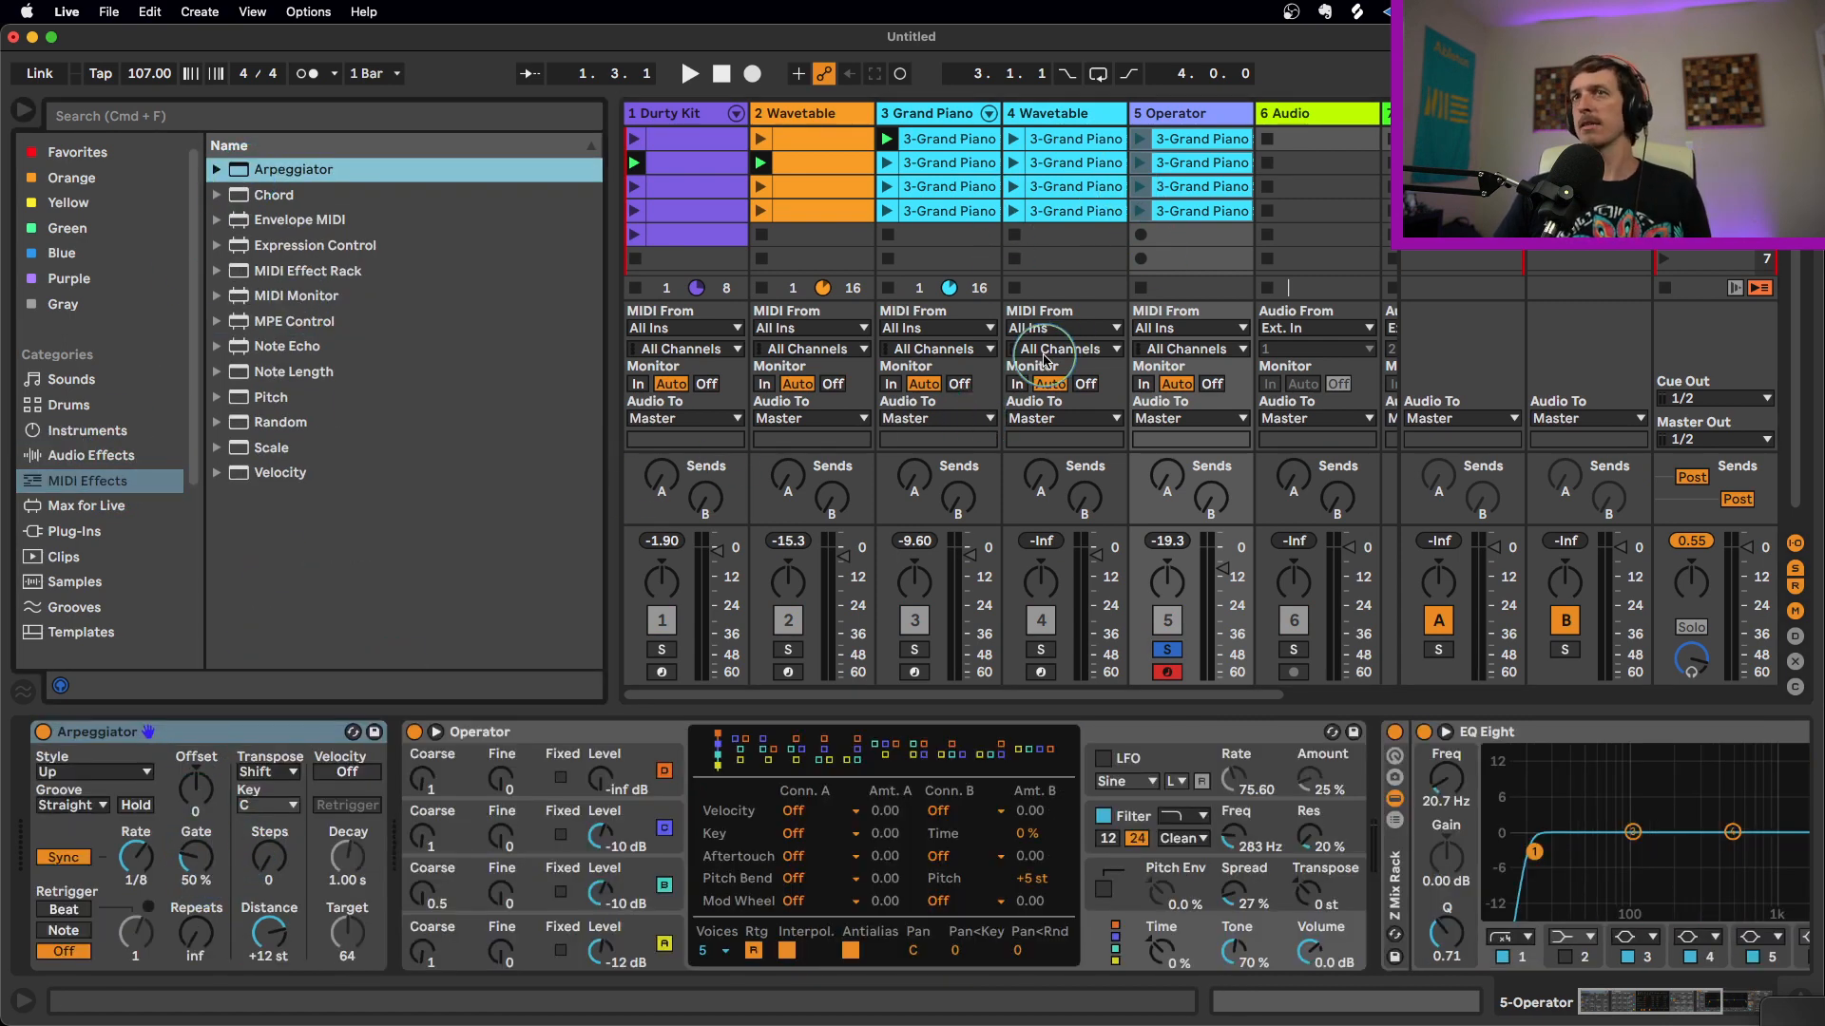
left_click(1142, 164)
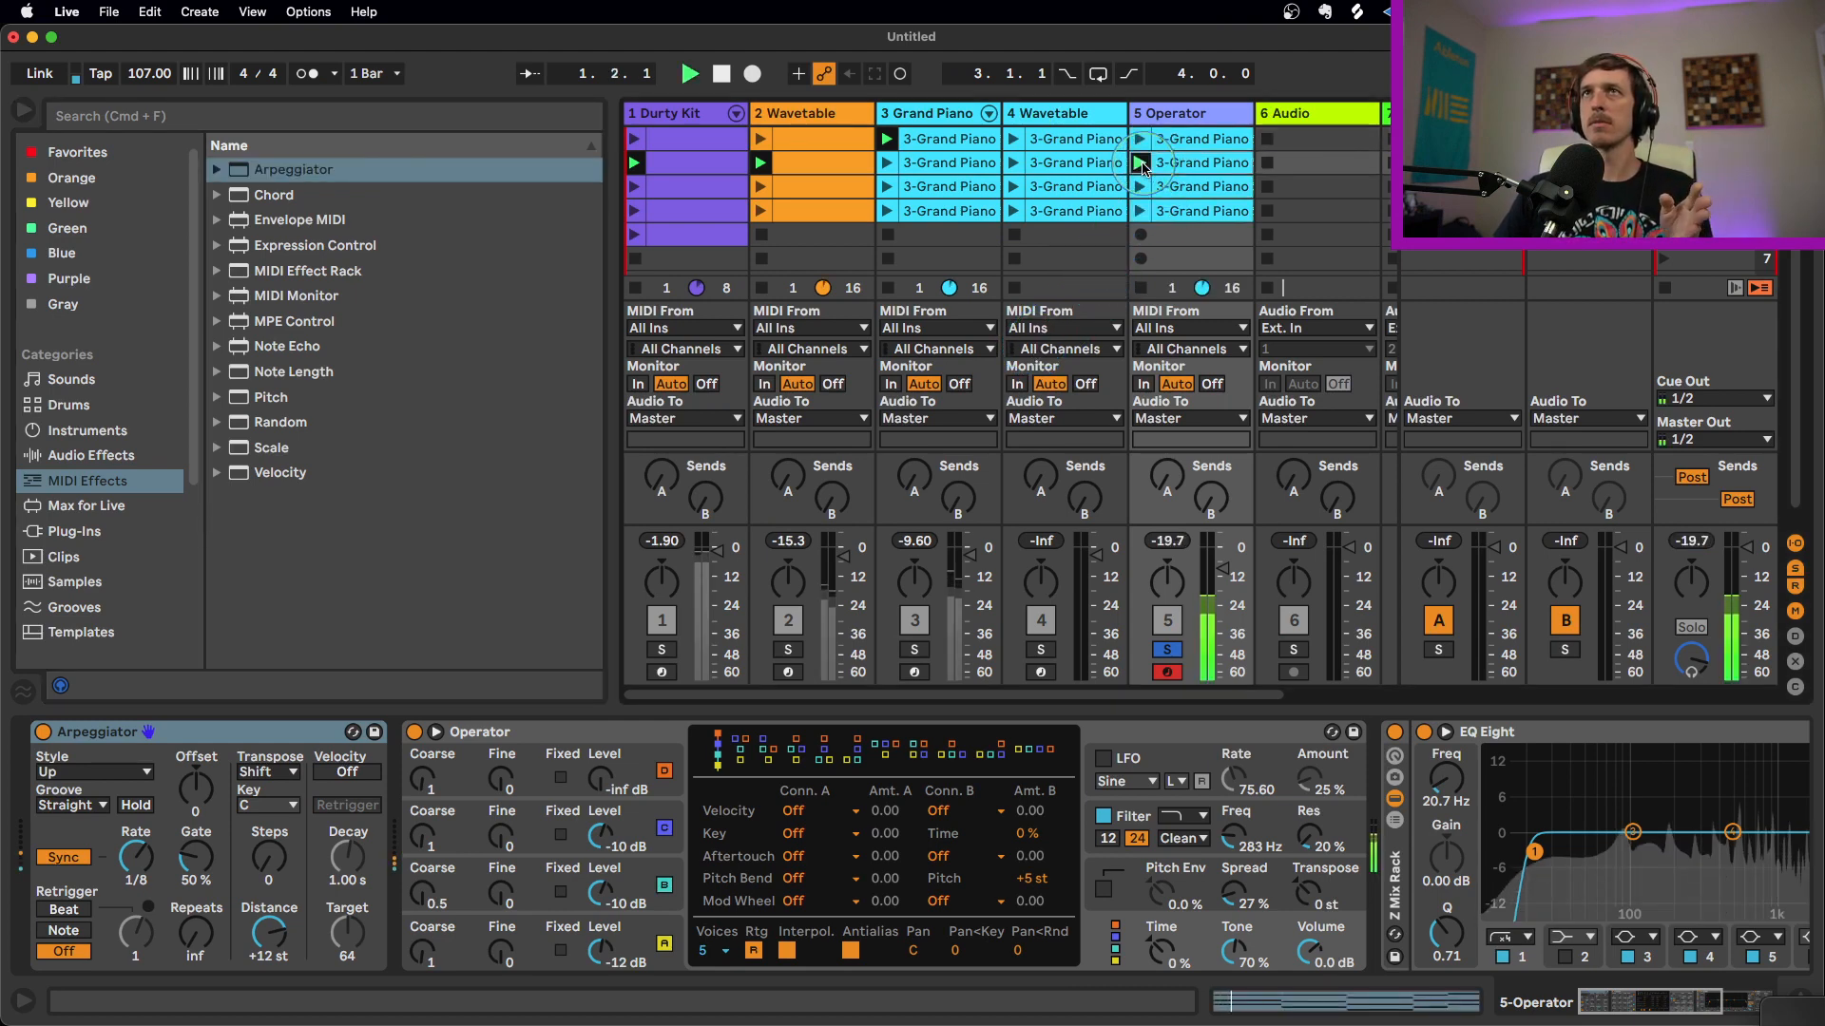
Set the Arpeggiator to 83 % gate, 1 step, a 1/16 rate and the DownUp style
left_click(197, 863)
left_click_drag(197, 864, 269, 851)
left_click(269, 855)
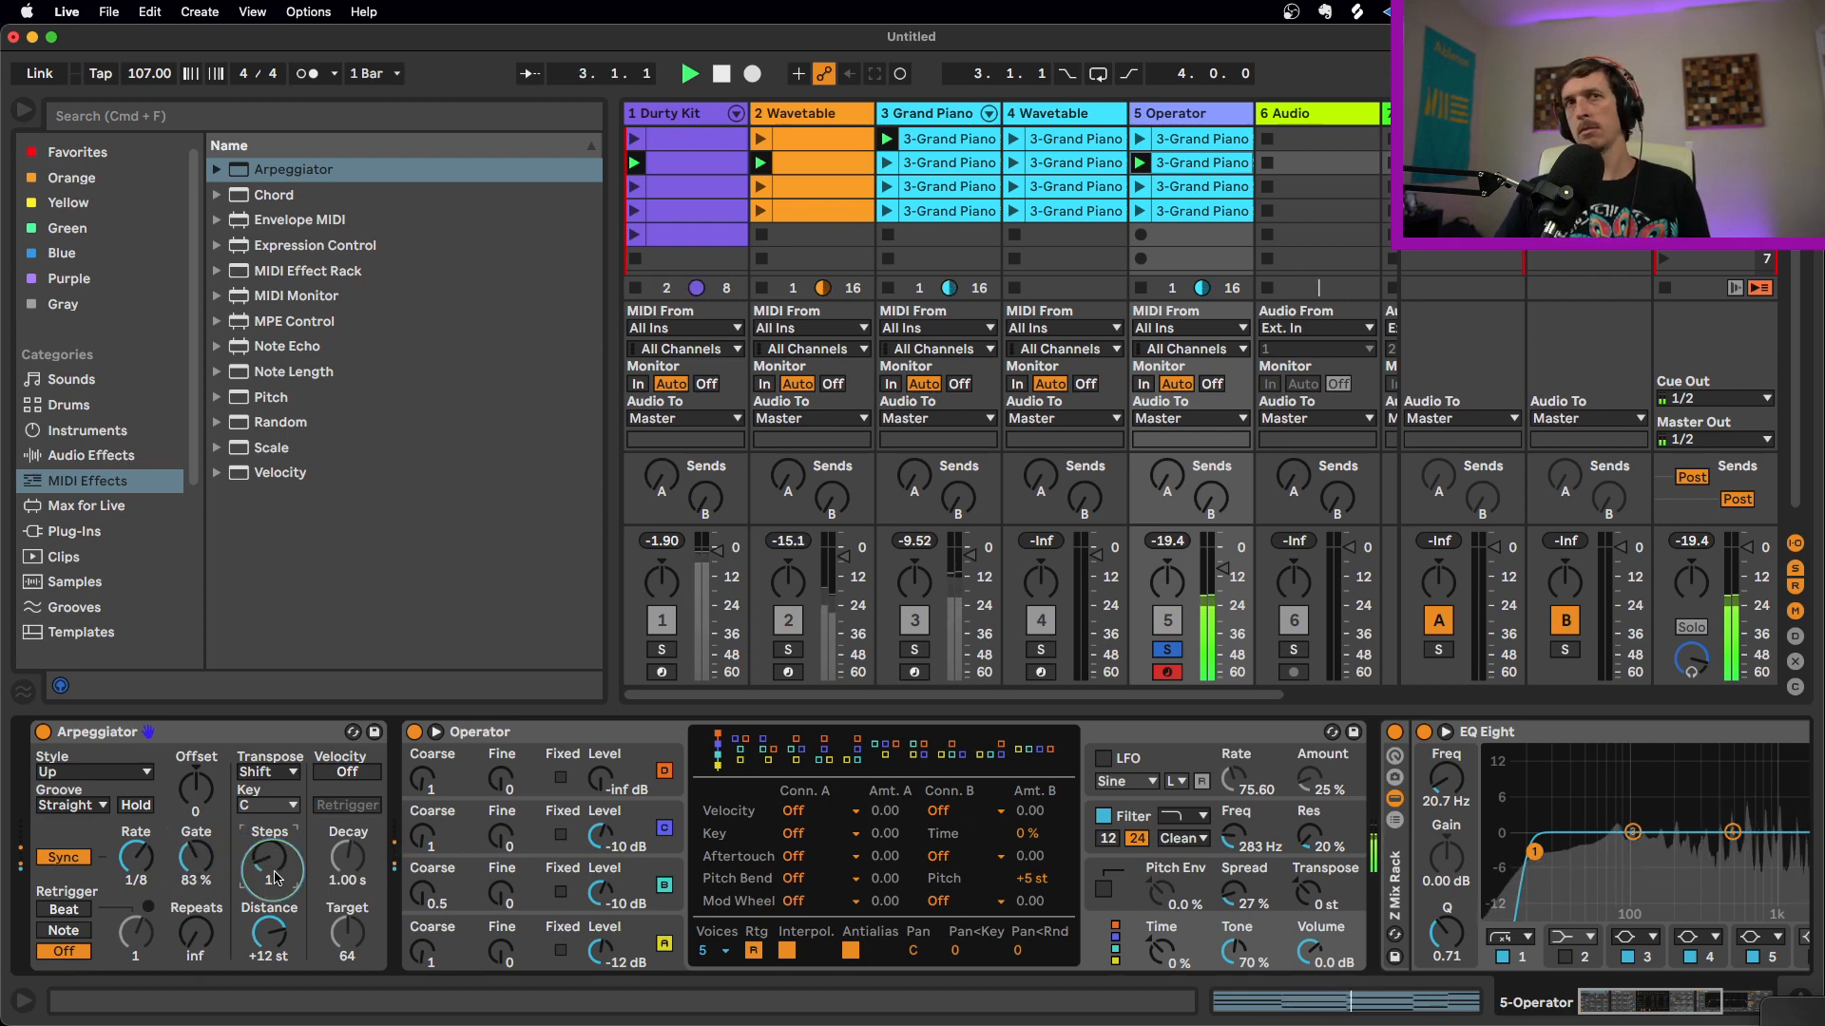
left_click(200, 872)
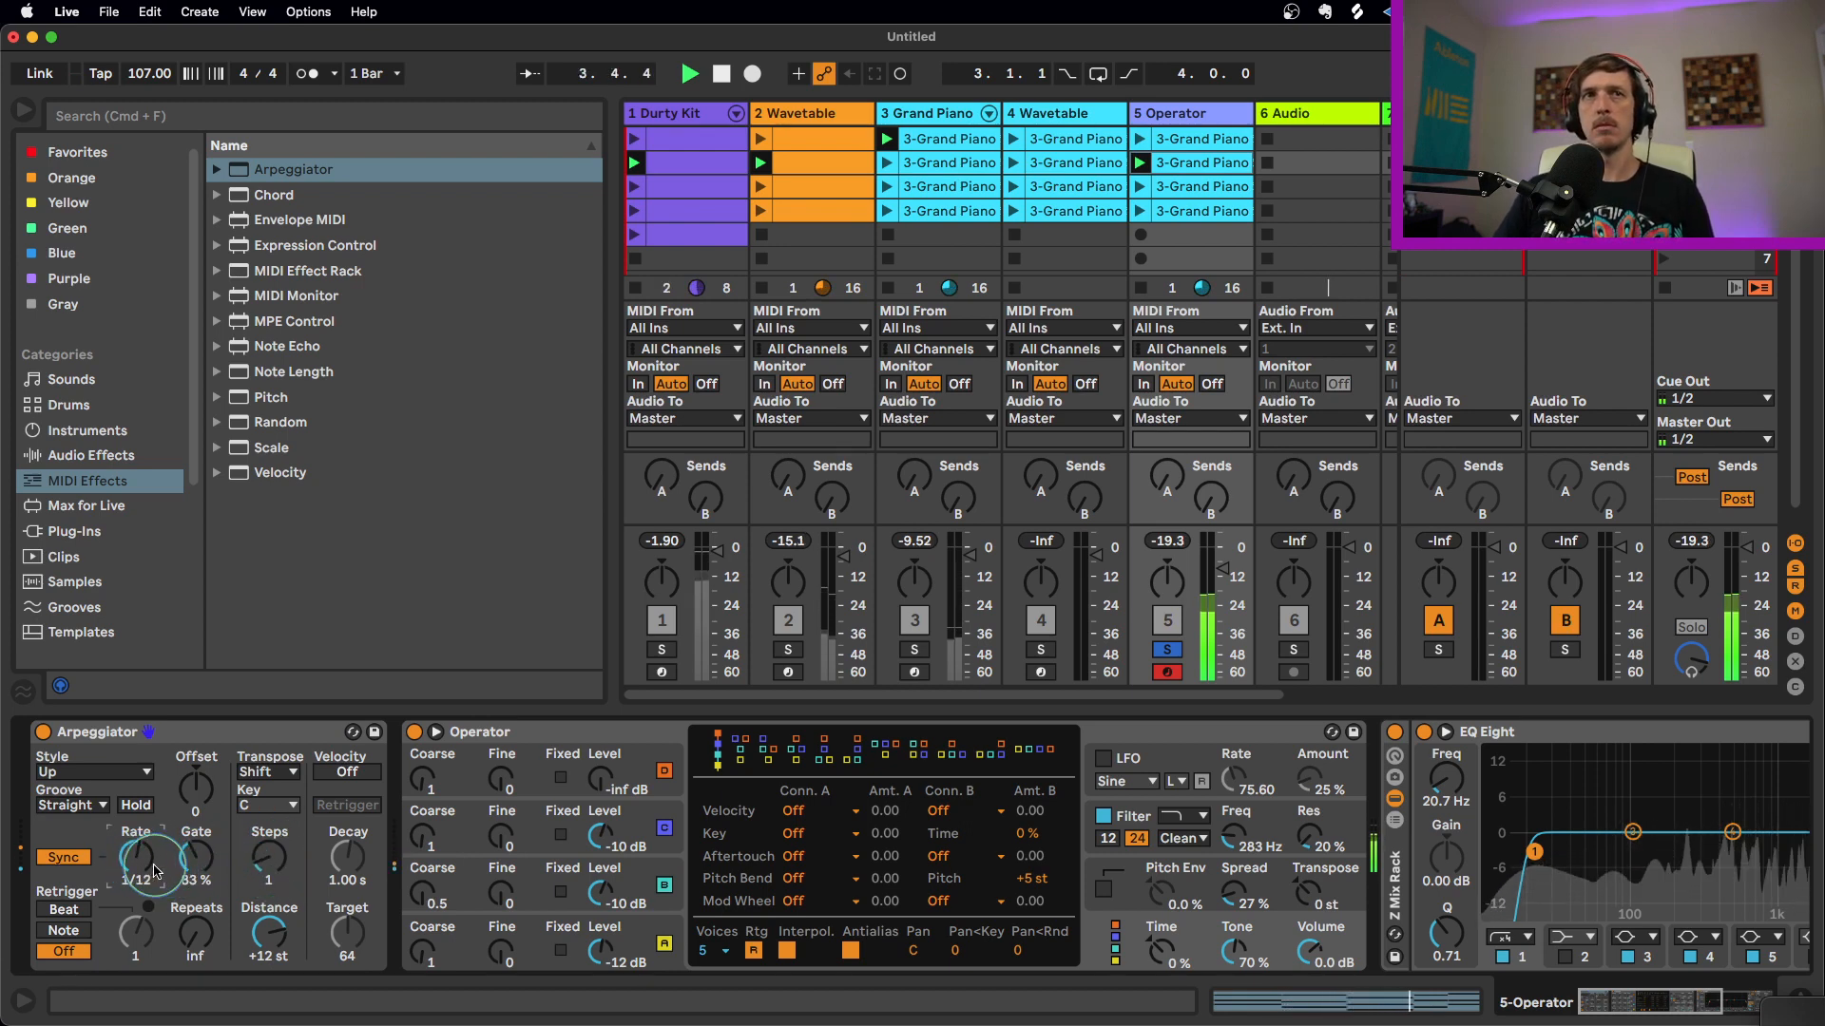
left_click_drag(155, 871, 155, 861)
left_click(93, 772)
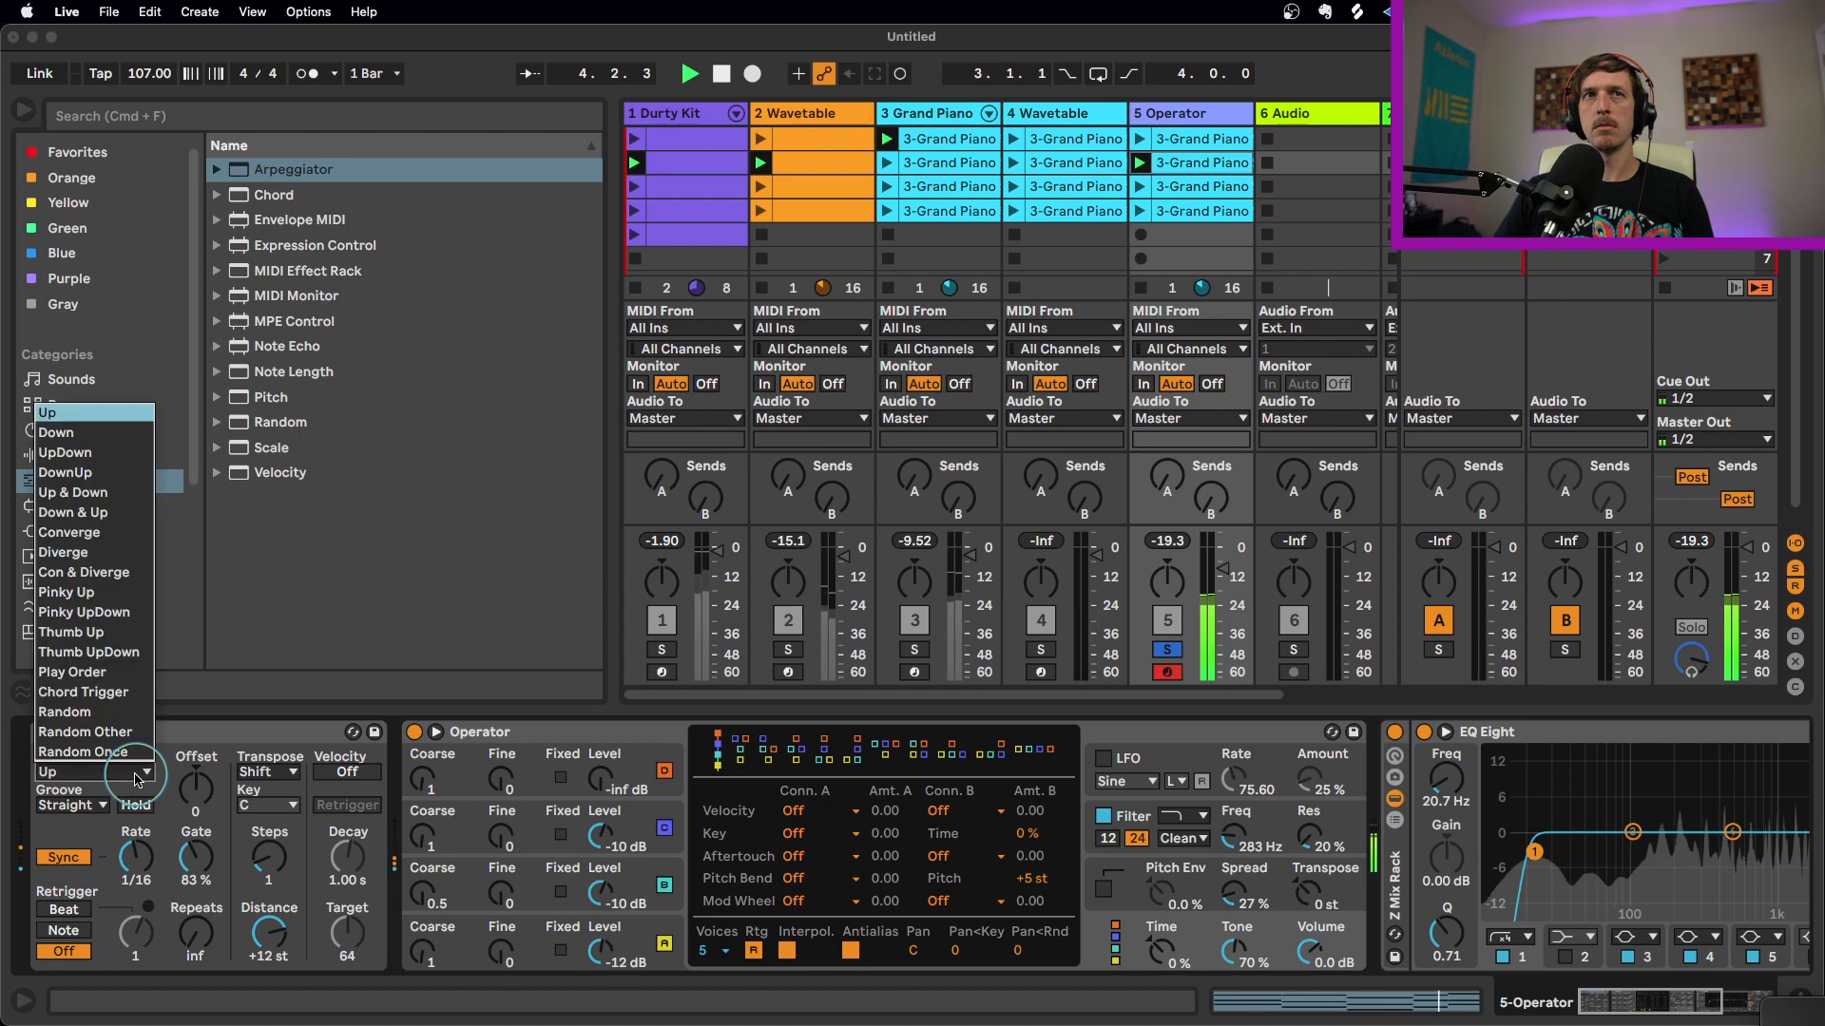
left_click(102, 474)
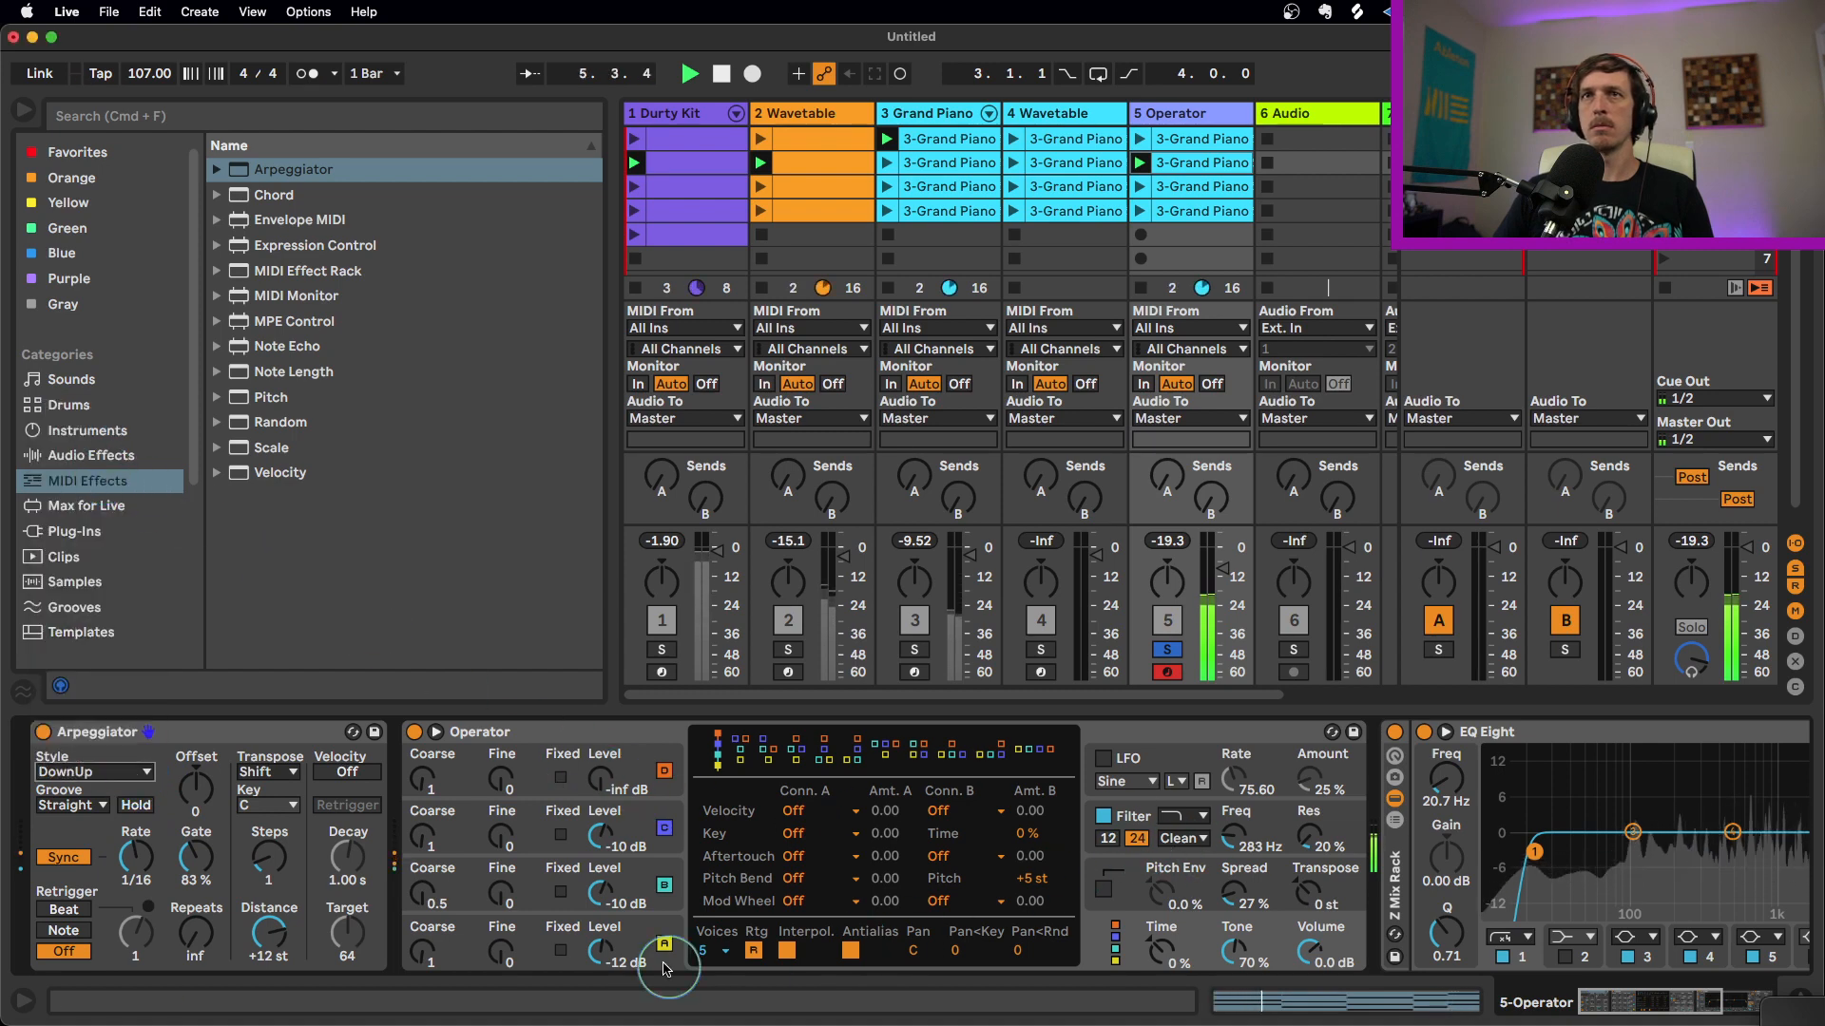
Give Operator's oscillator A a plucky envelope with about 913 ms decay and -inf dB sustain
left_click(628, 940)
left_click(733, 832)
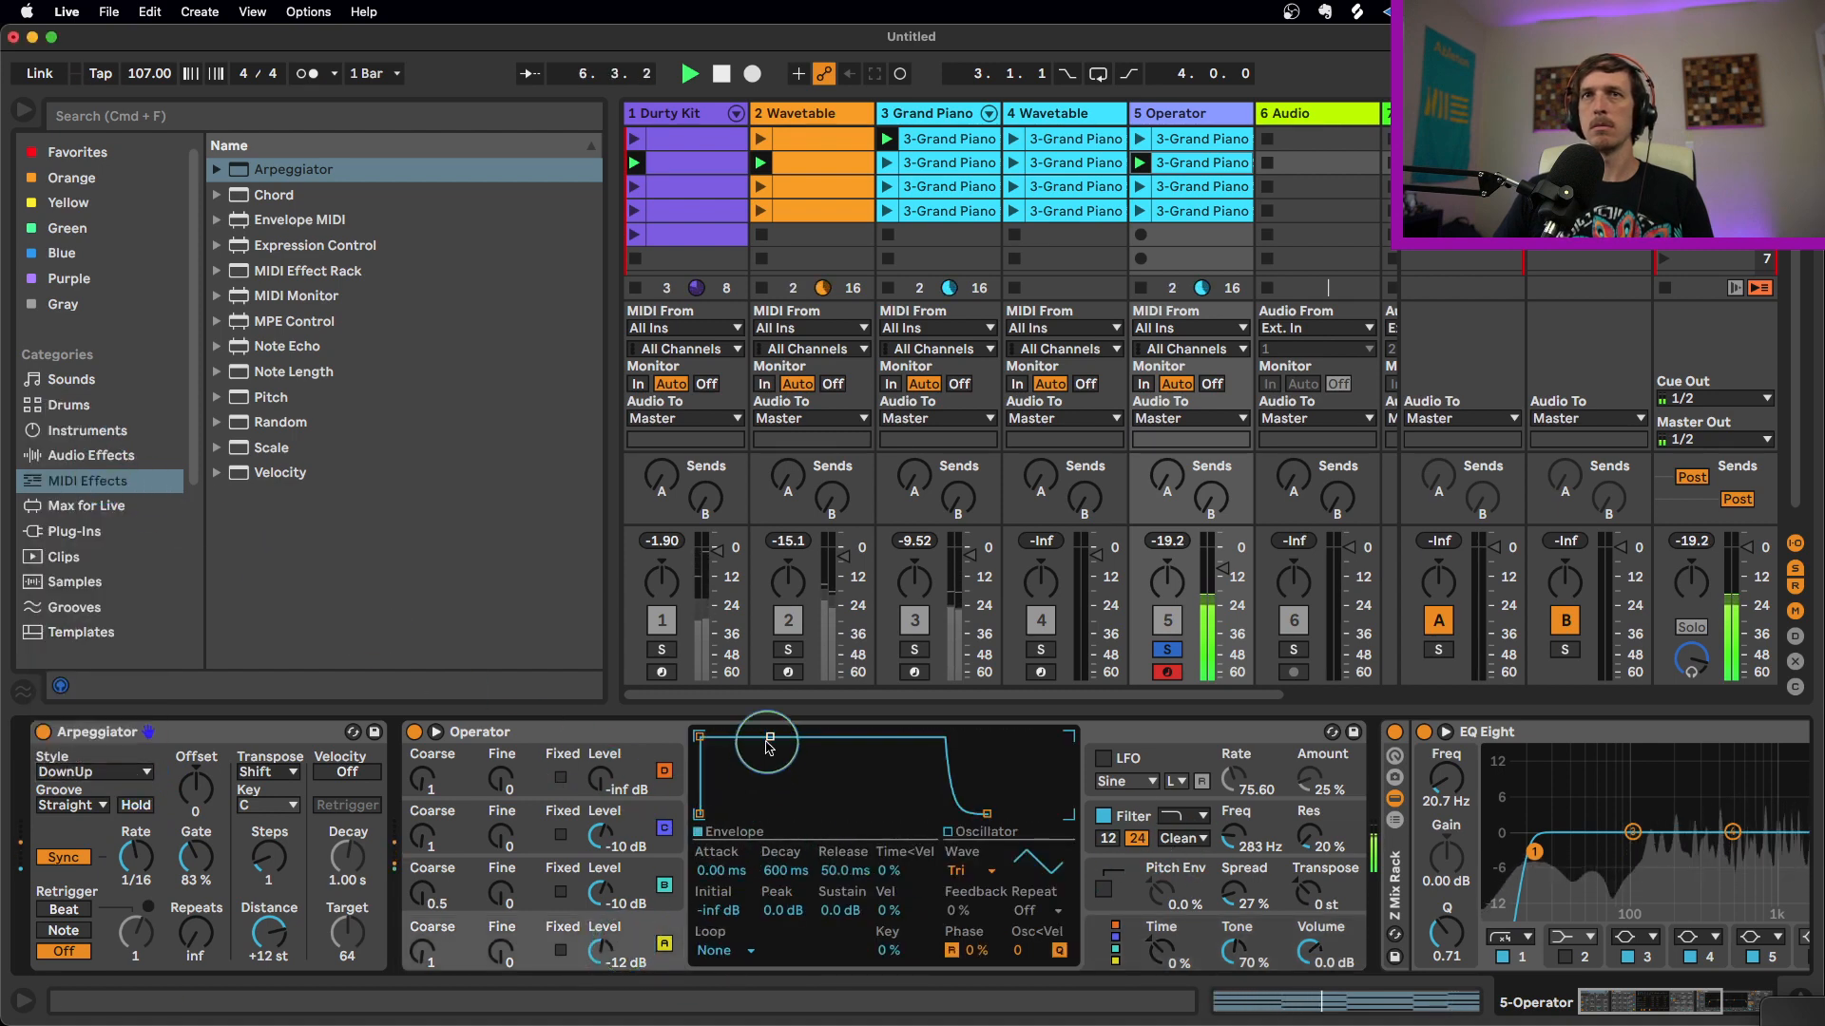
left_click_drag(754, 733, 765, 815)
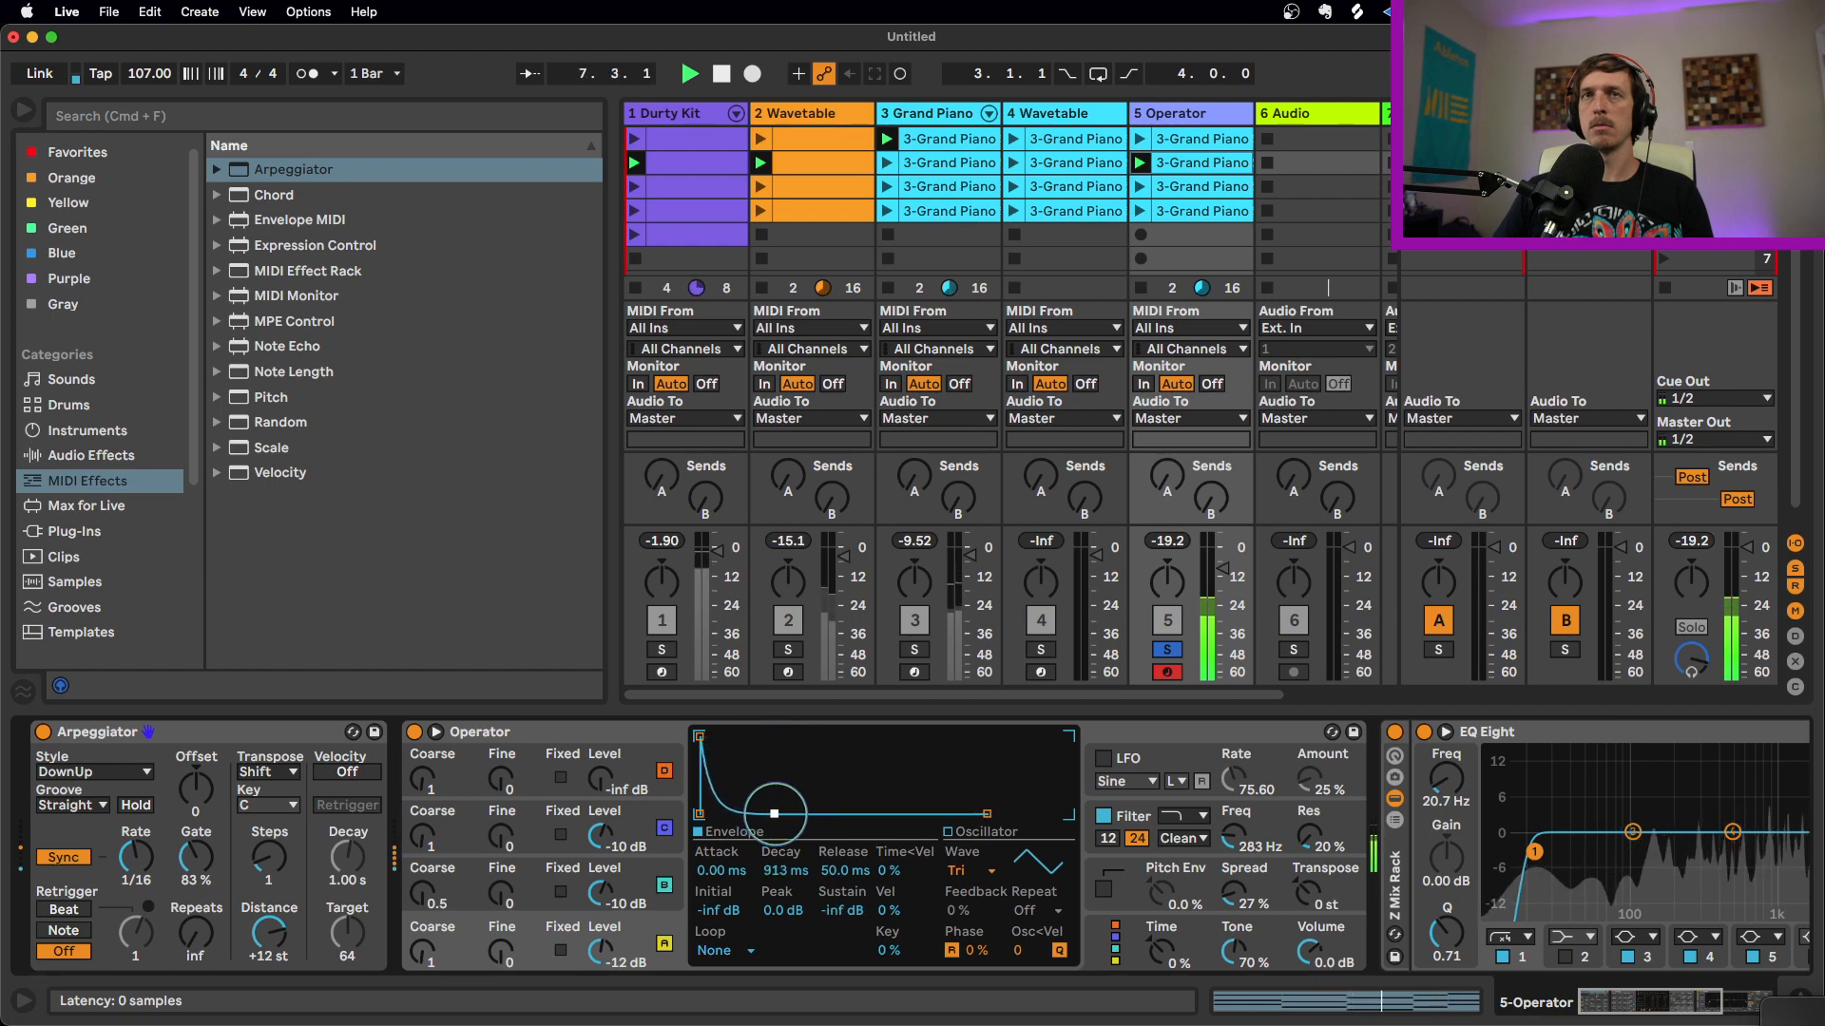
Set Operator's oscillator B level to -7.3 dB and its filter frequency to 745 Hz
left_click_drag(601, 898, 610, 857)
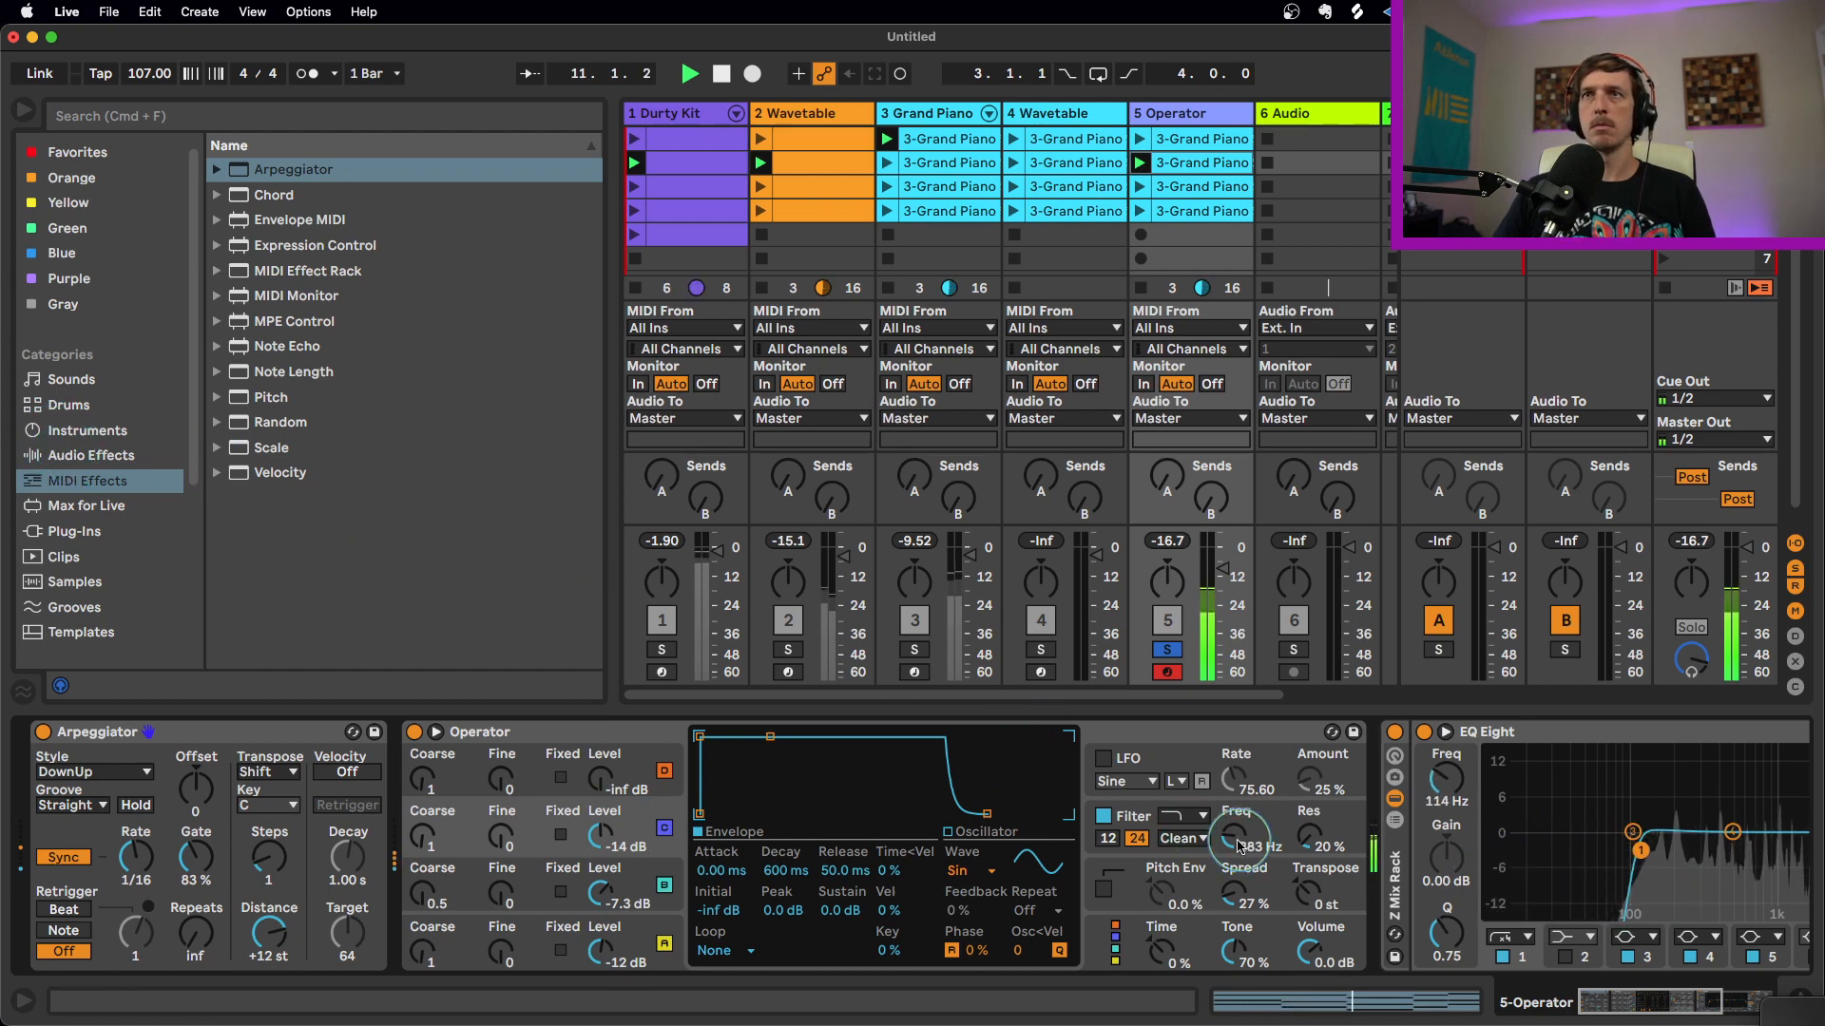
left_click_drag(1235, 837, 1239, 829)
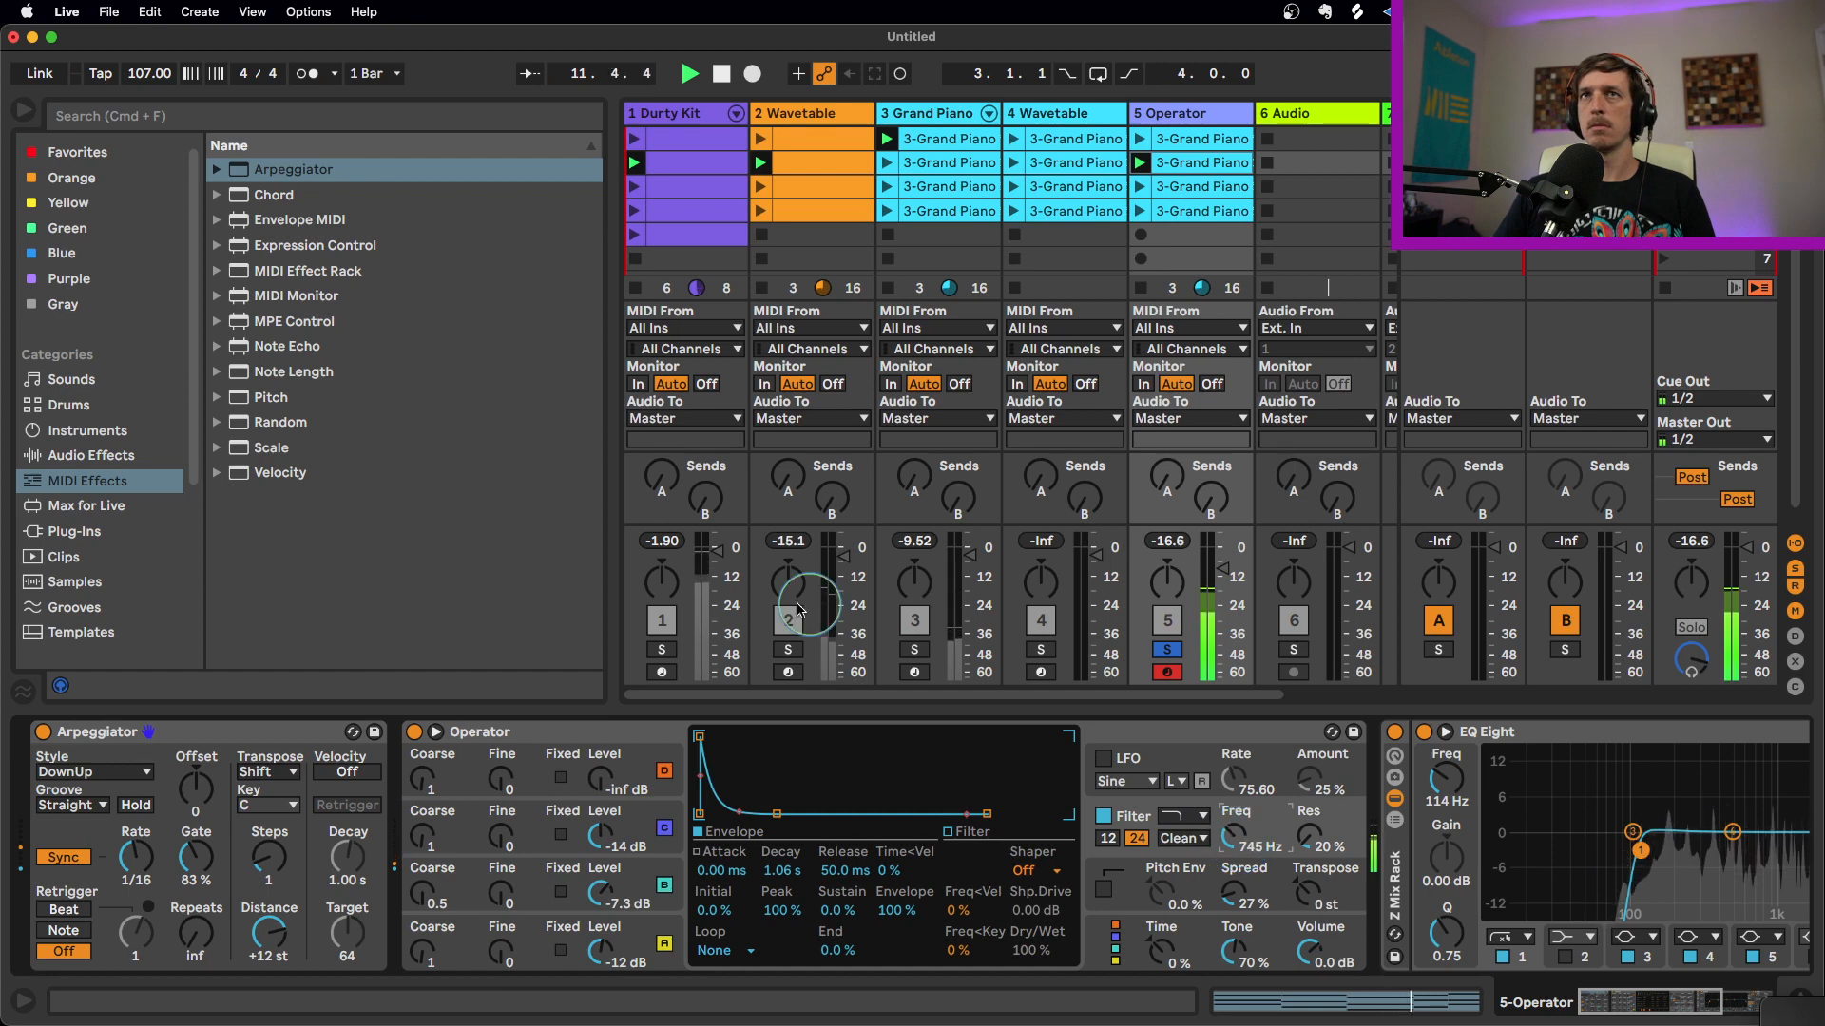
Solo the Durty Kit and Grand Piano tracks together with the Operator track
left_click(661, 650)
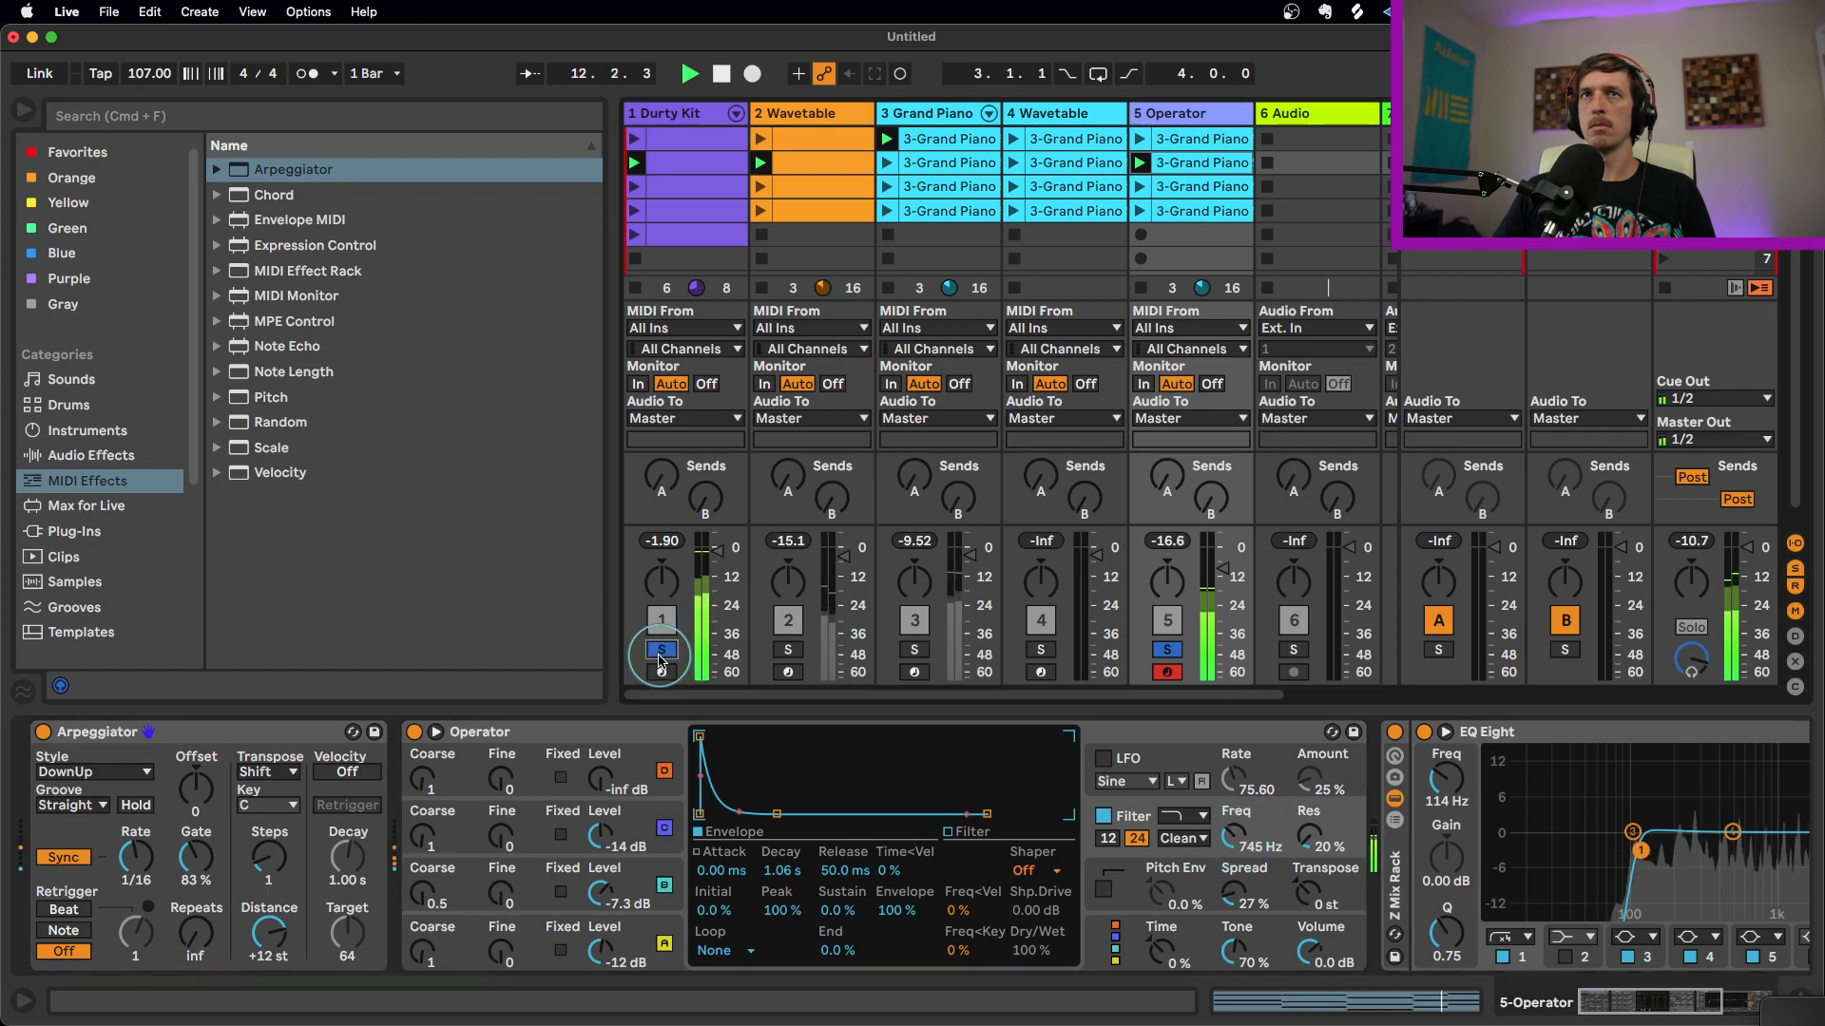
left_click(914, 650)
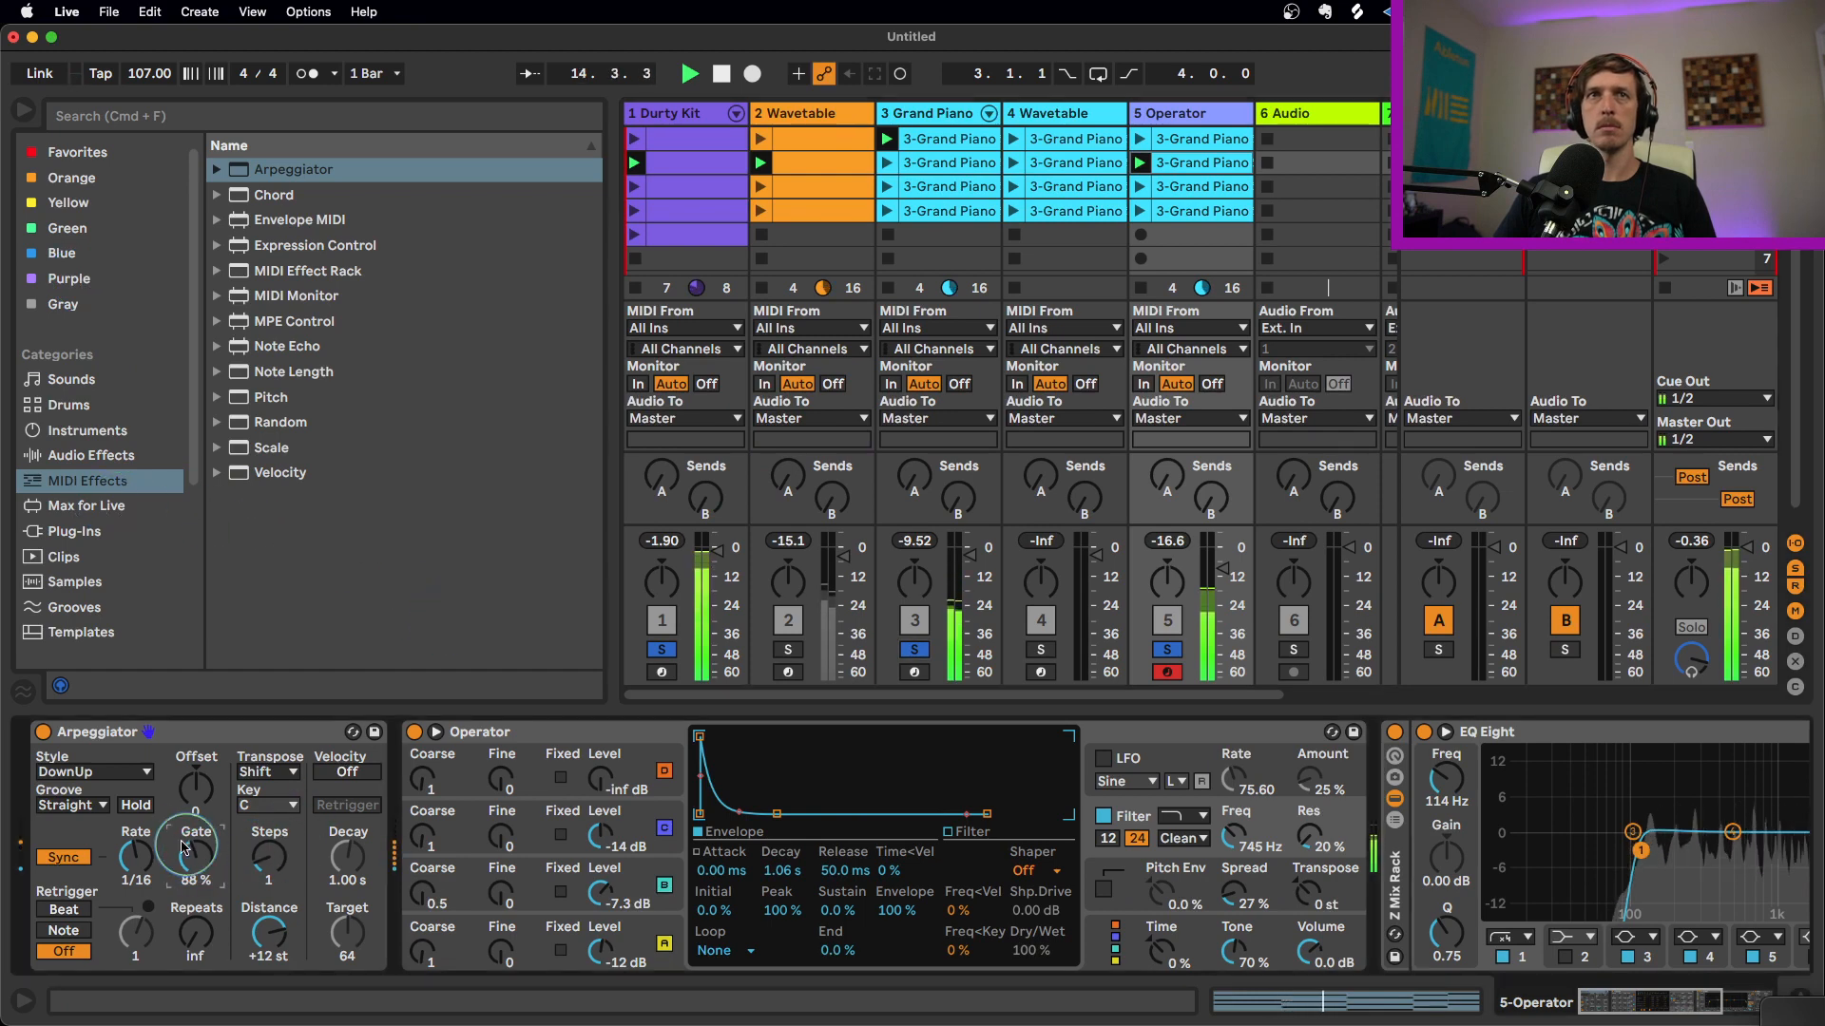
Add a Delay audio effect directly after Operator in the device chain of track 5
left_click(104, 456)
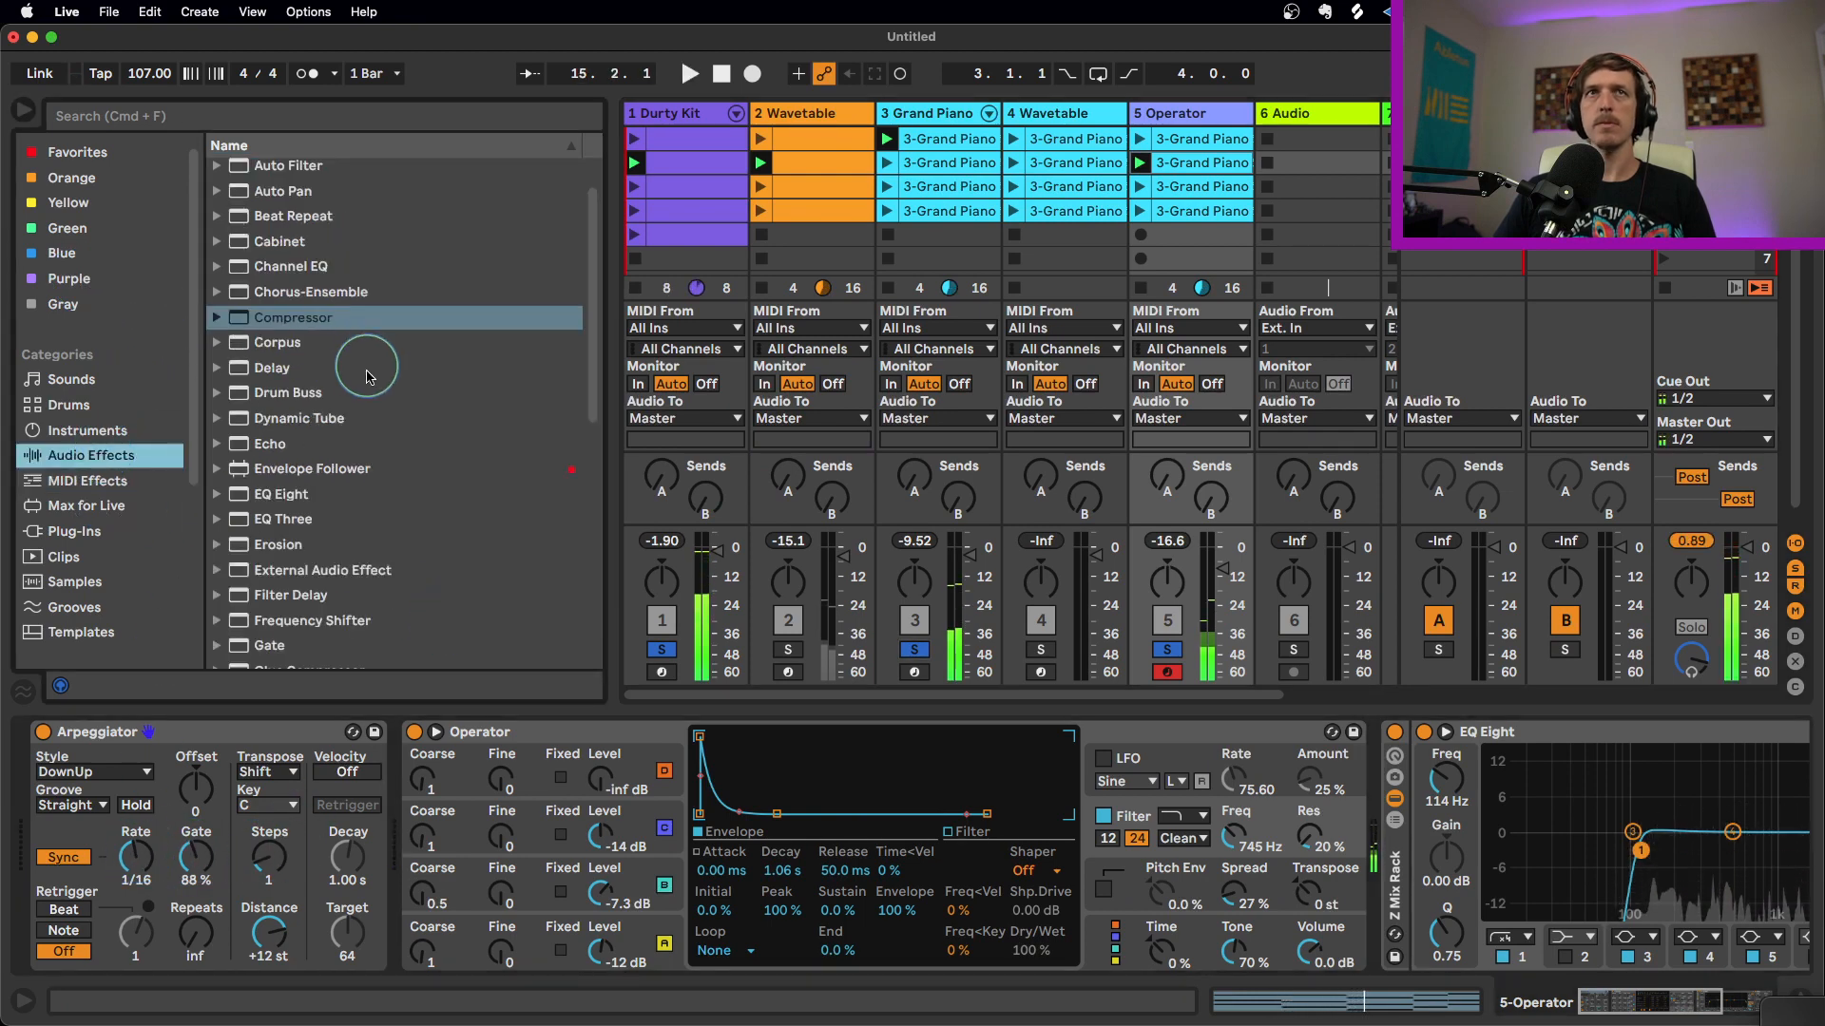
scroll(362, 361, "down", 3)
left_click_drag(274, 237, 1365, 782)
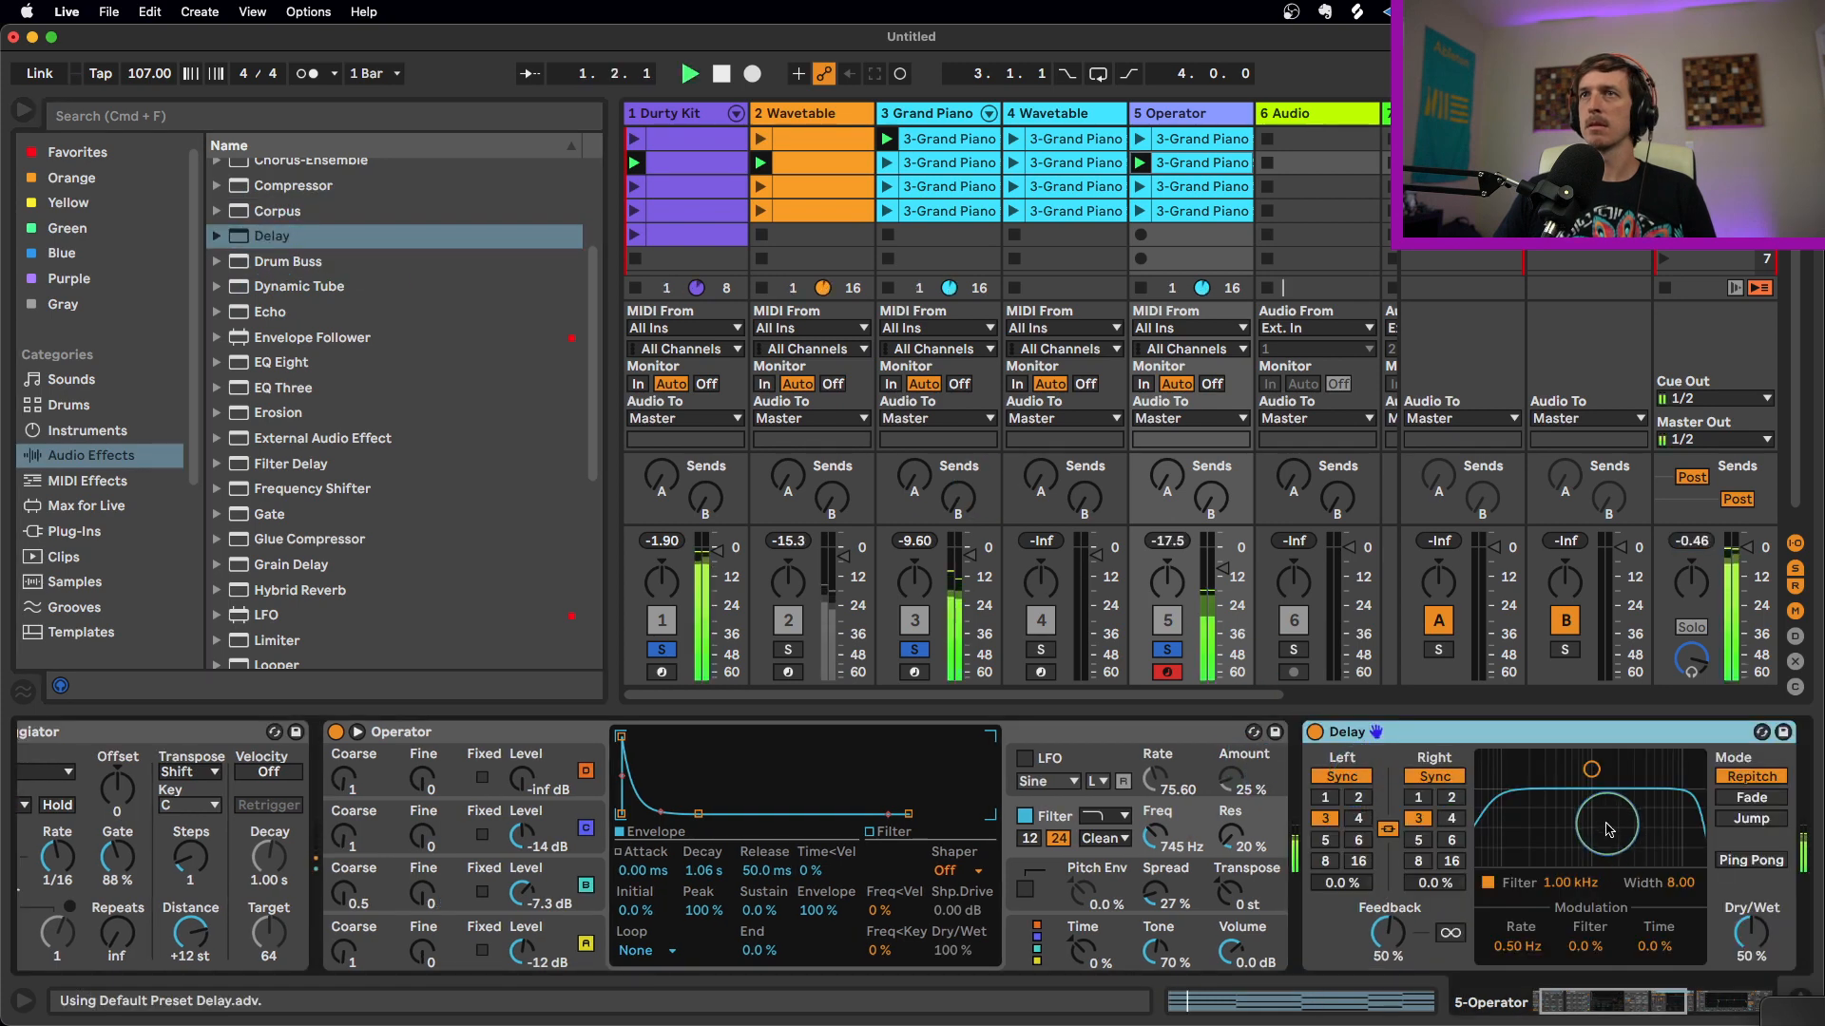
Set the Delay's filter to about 2.24 kHz with a 3.74 width, feedback to 32 % and dry/wet to 37 %
left_click_drag(1606, 824, 1622, 821)
left_click_drag(1396, 939, 1395, 965)
left_click_drag(1749, 932, 1749, 934)
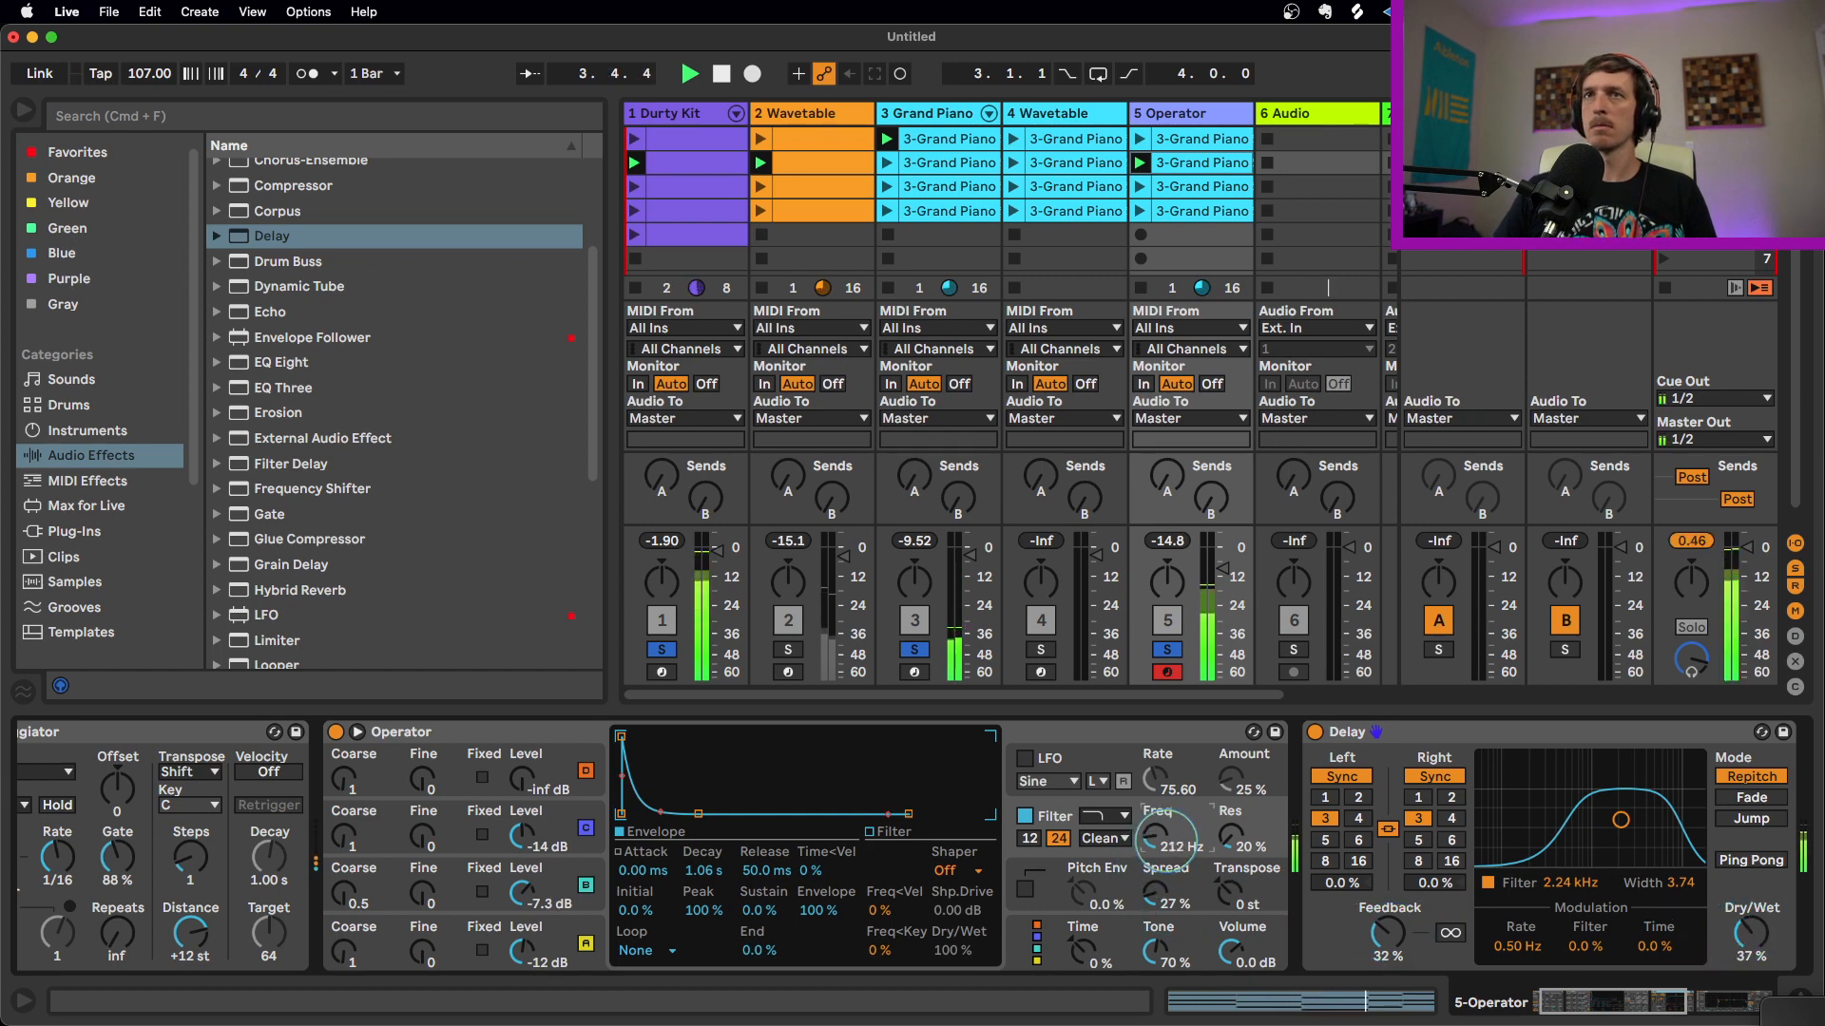
Set Operator's oscillator B level to -14 dB and oscillator C level to -9.2 dB, and raise the Operator track volume slightly
left_click_drag(523, 890, 522, 897)
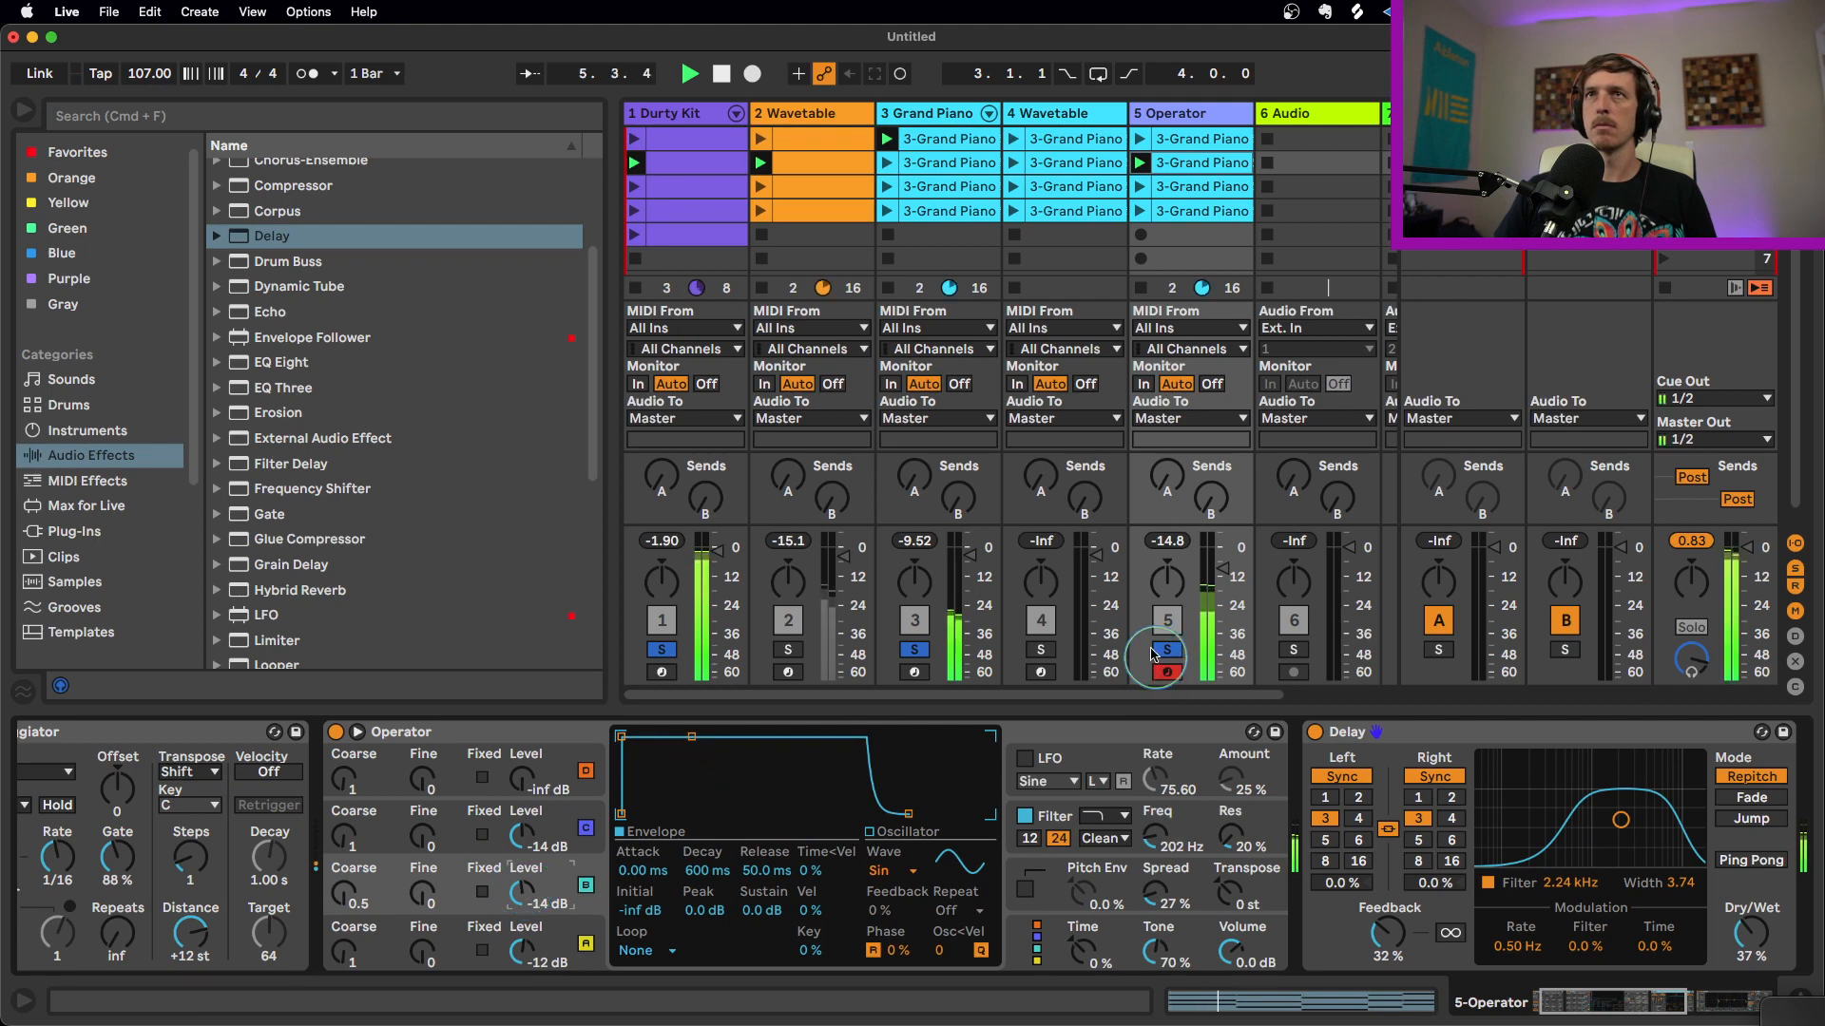
left_click_drag(1222, 568, 1226, 565)
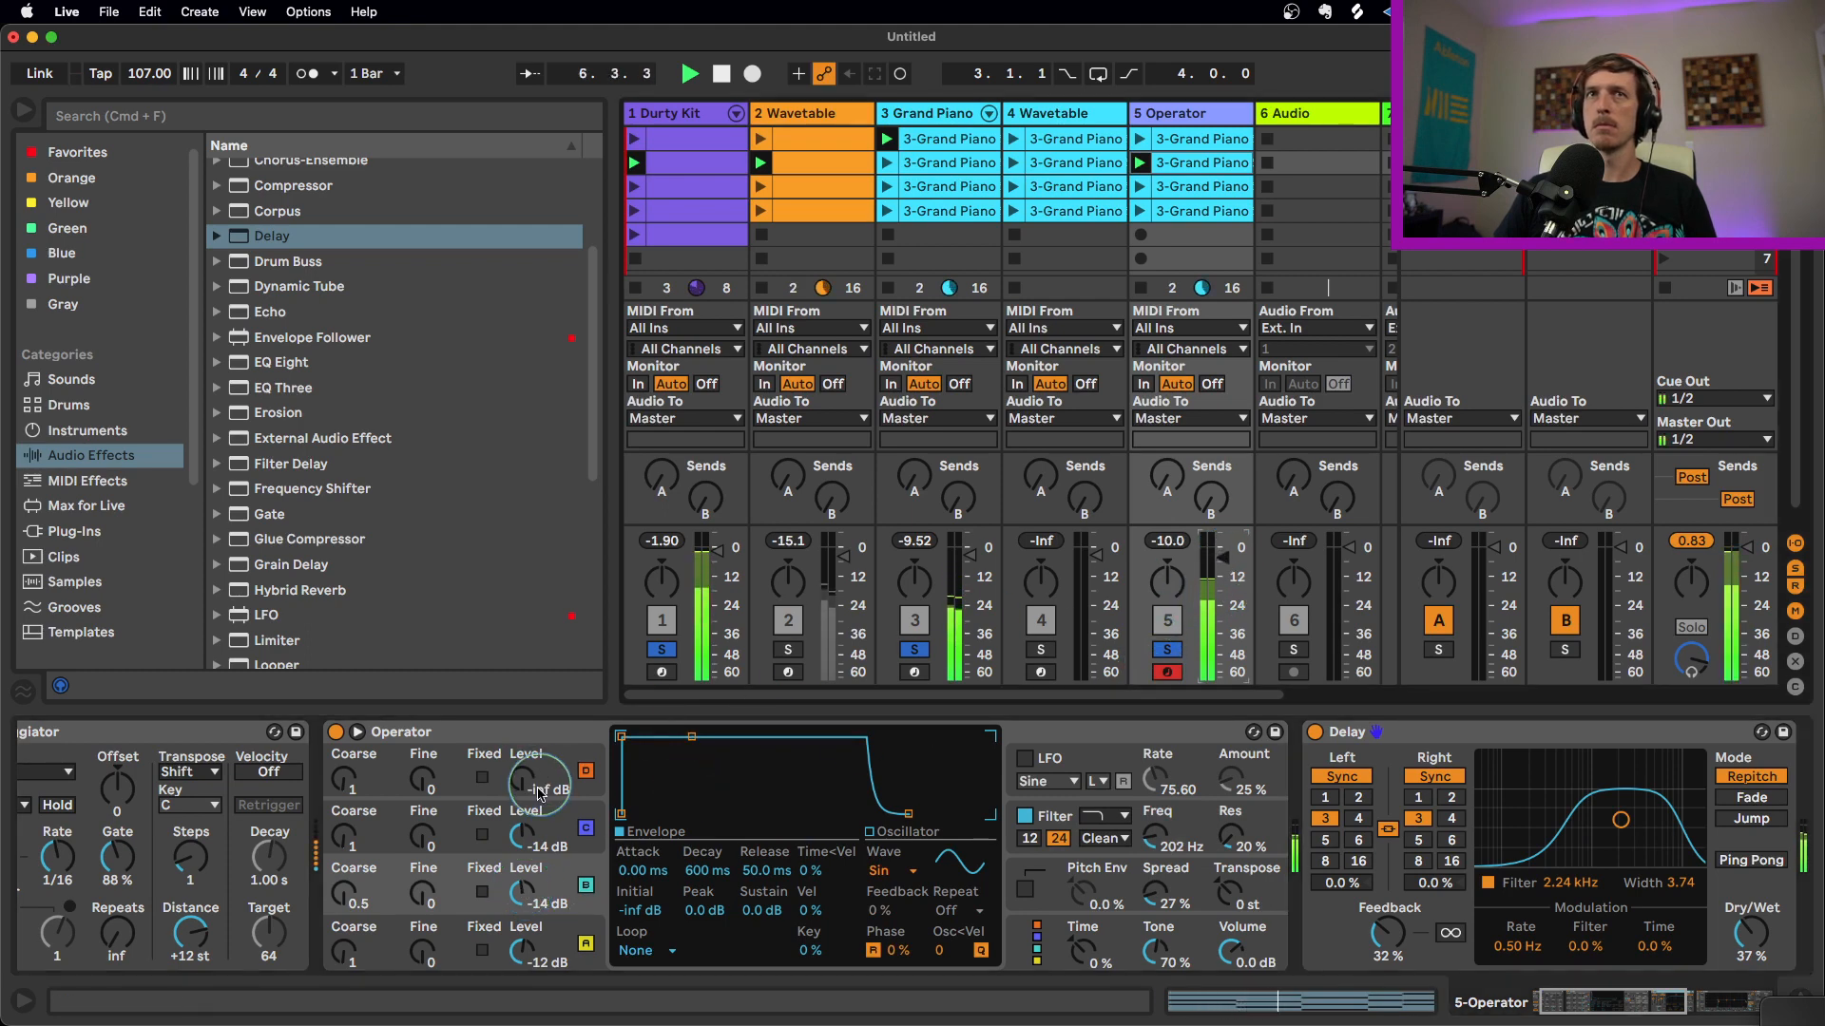
left_click_drag(524, 840, 526, 836)
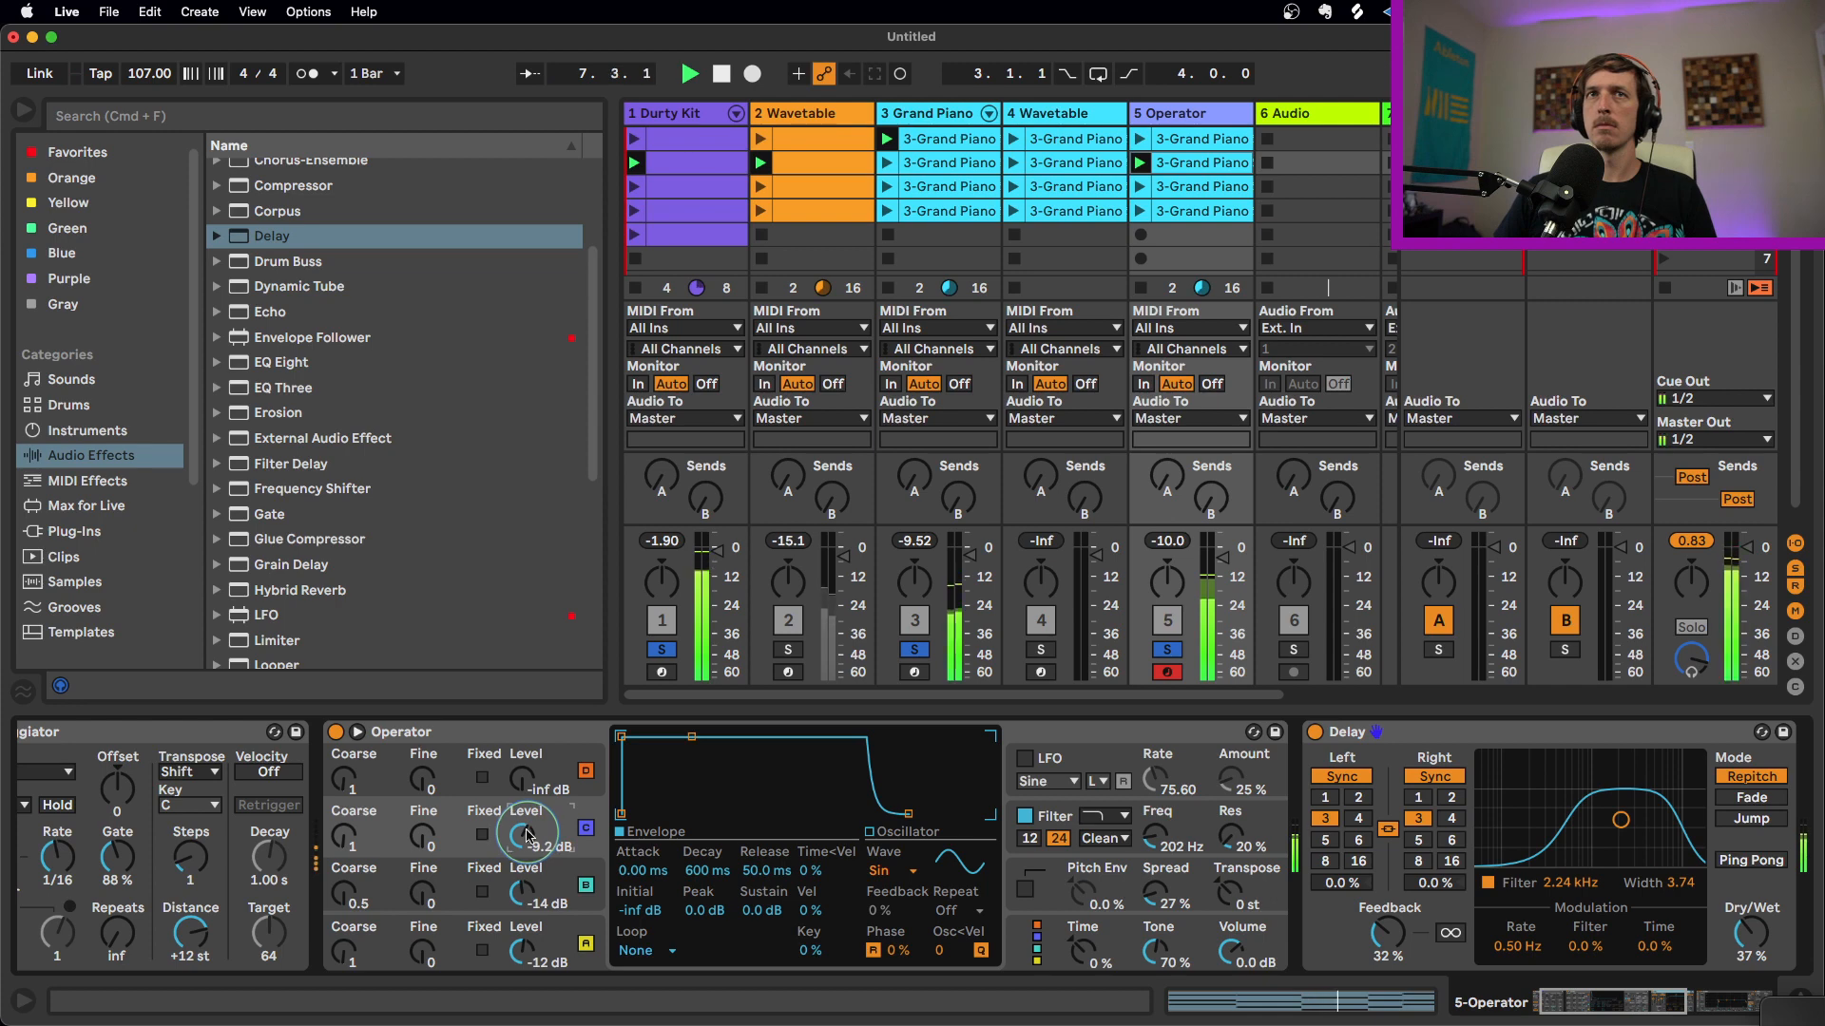
Open the Operator track's fourth clip and shorten all of its notes by about an eighth note
double_click(1207, 211)
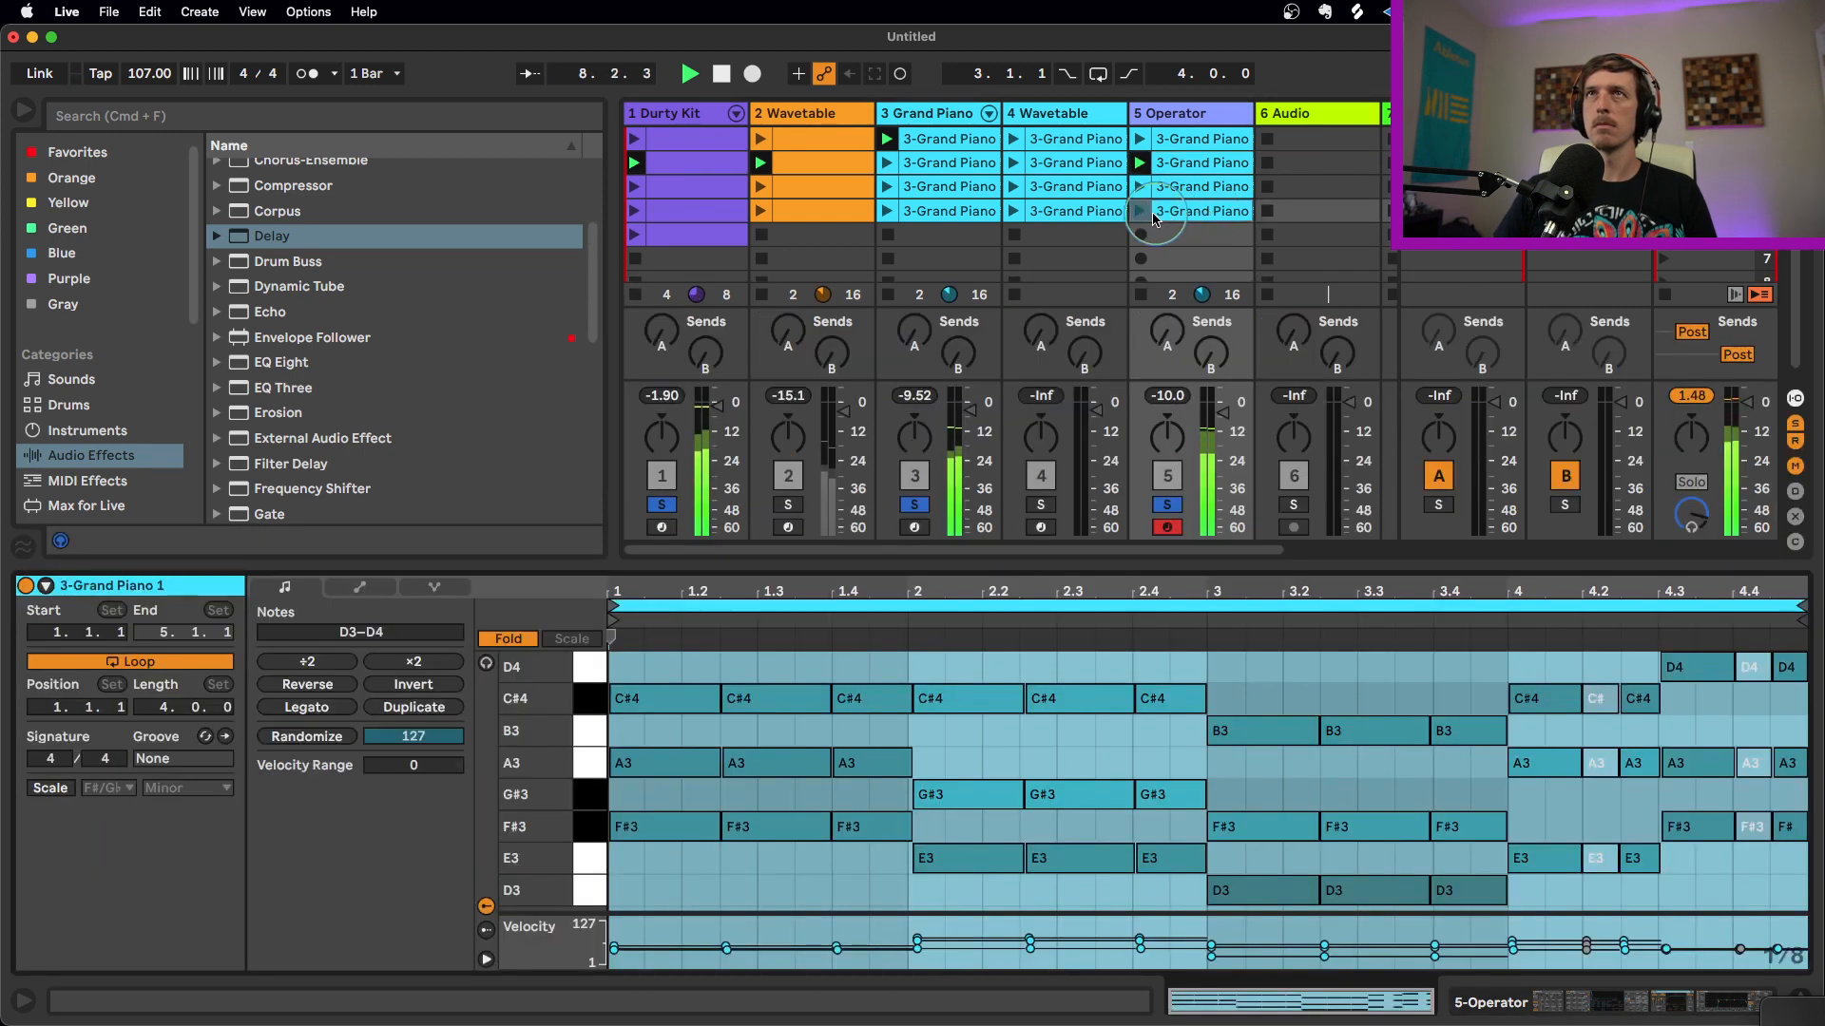
left_click(740, 729)
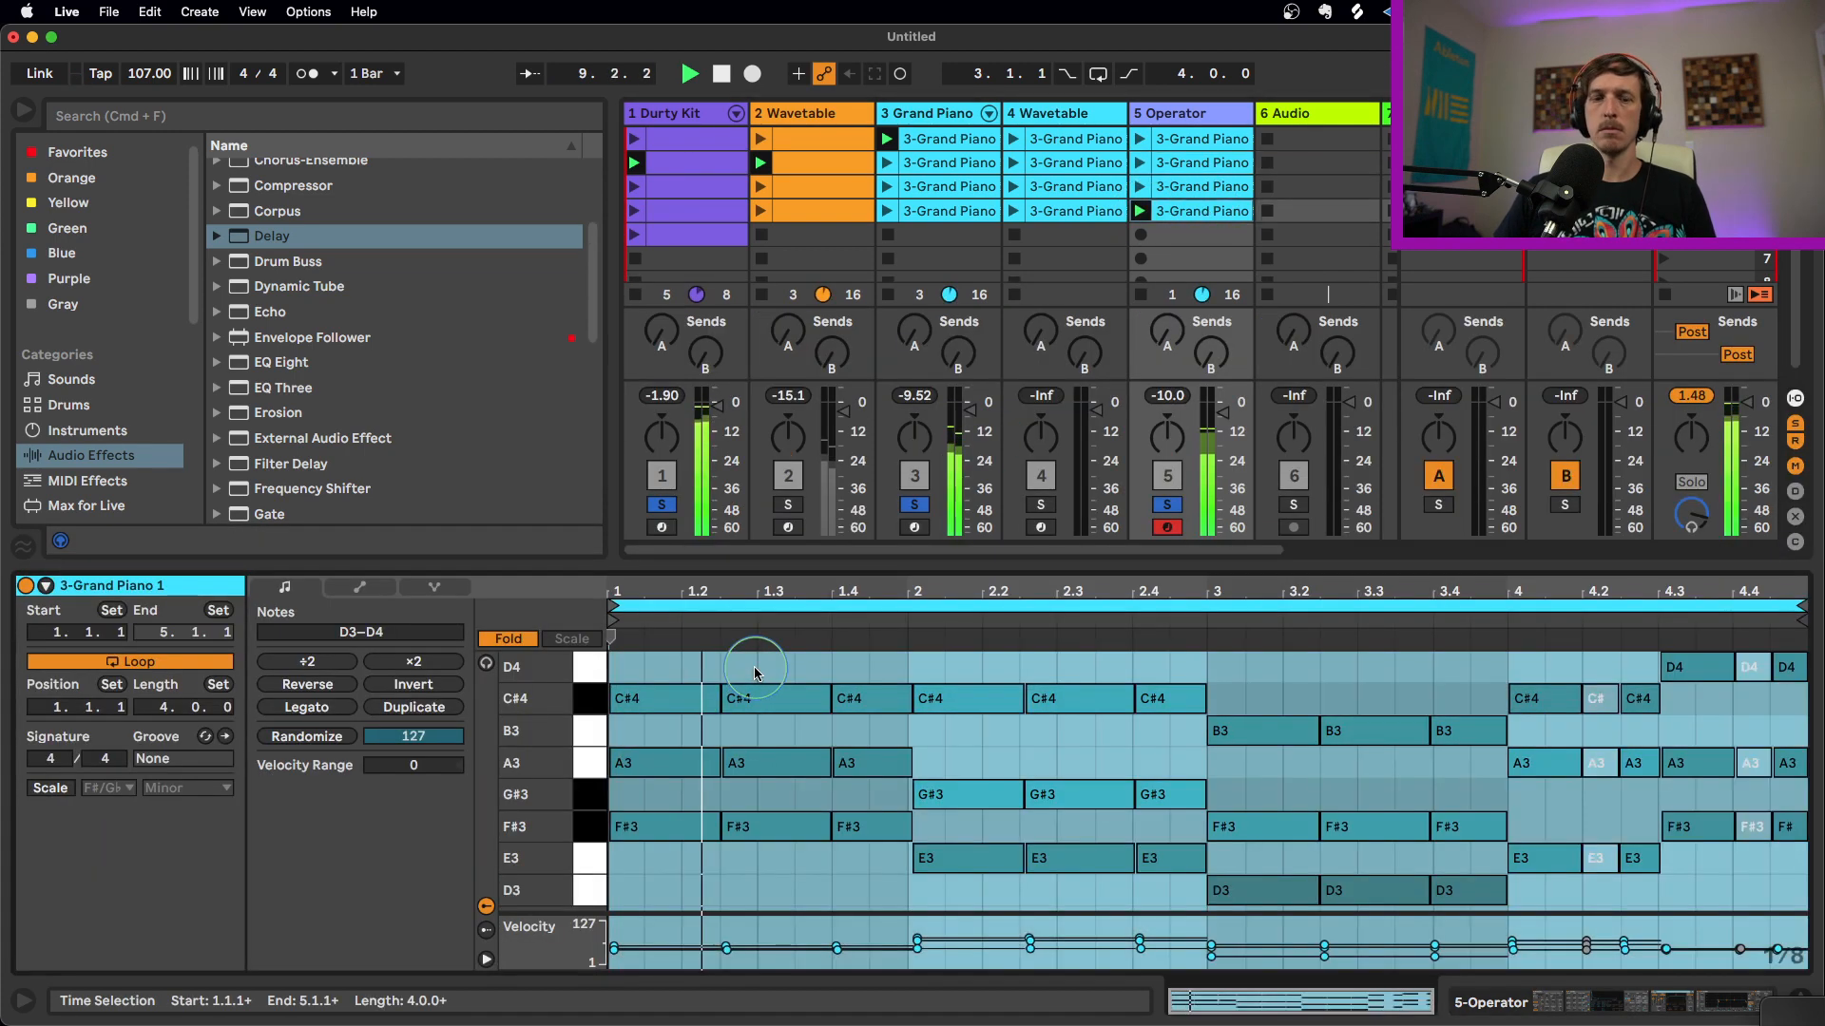
key("super+a")
left_click_drag(833, 699, 789, 701)
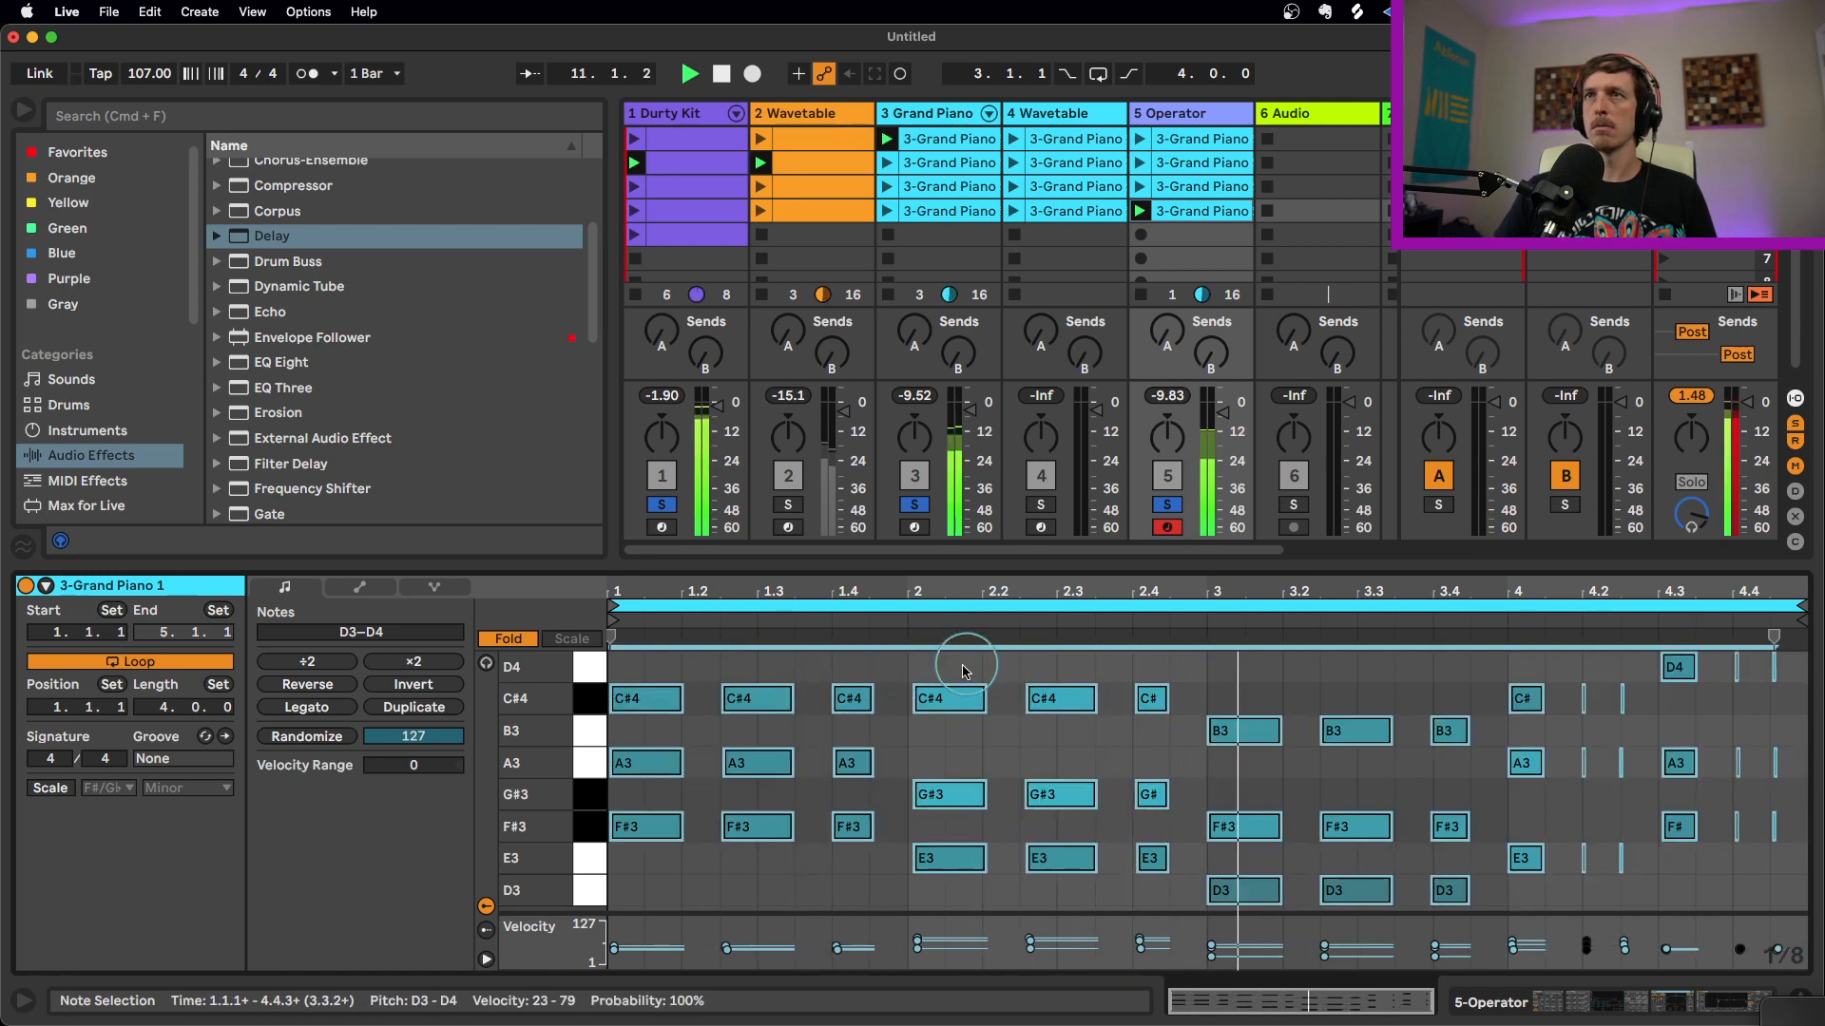
Lengthen the overly short chord notes around 4.2.3 and at the end of the clip around 4.4.3
left_click(1649, 691)
left_click_drag(1649, 691, 1622, 868)
left_click_drag(1761, 876, 1739, 665)
left_click_drag(1644, 895, 1654, 704)
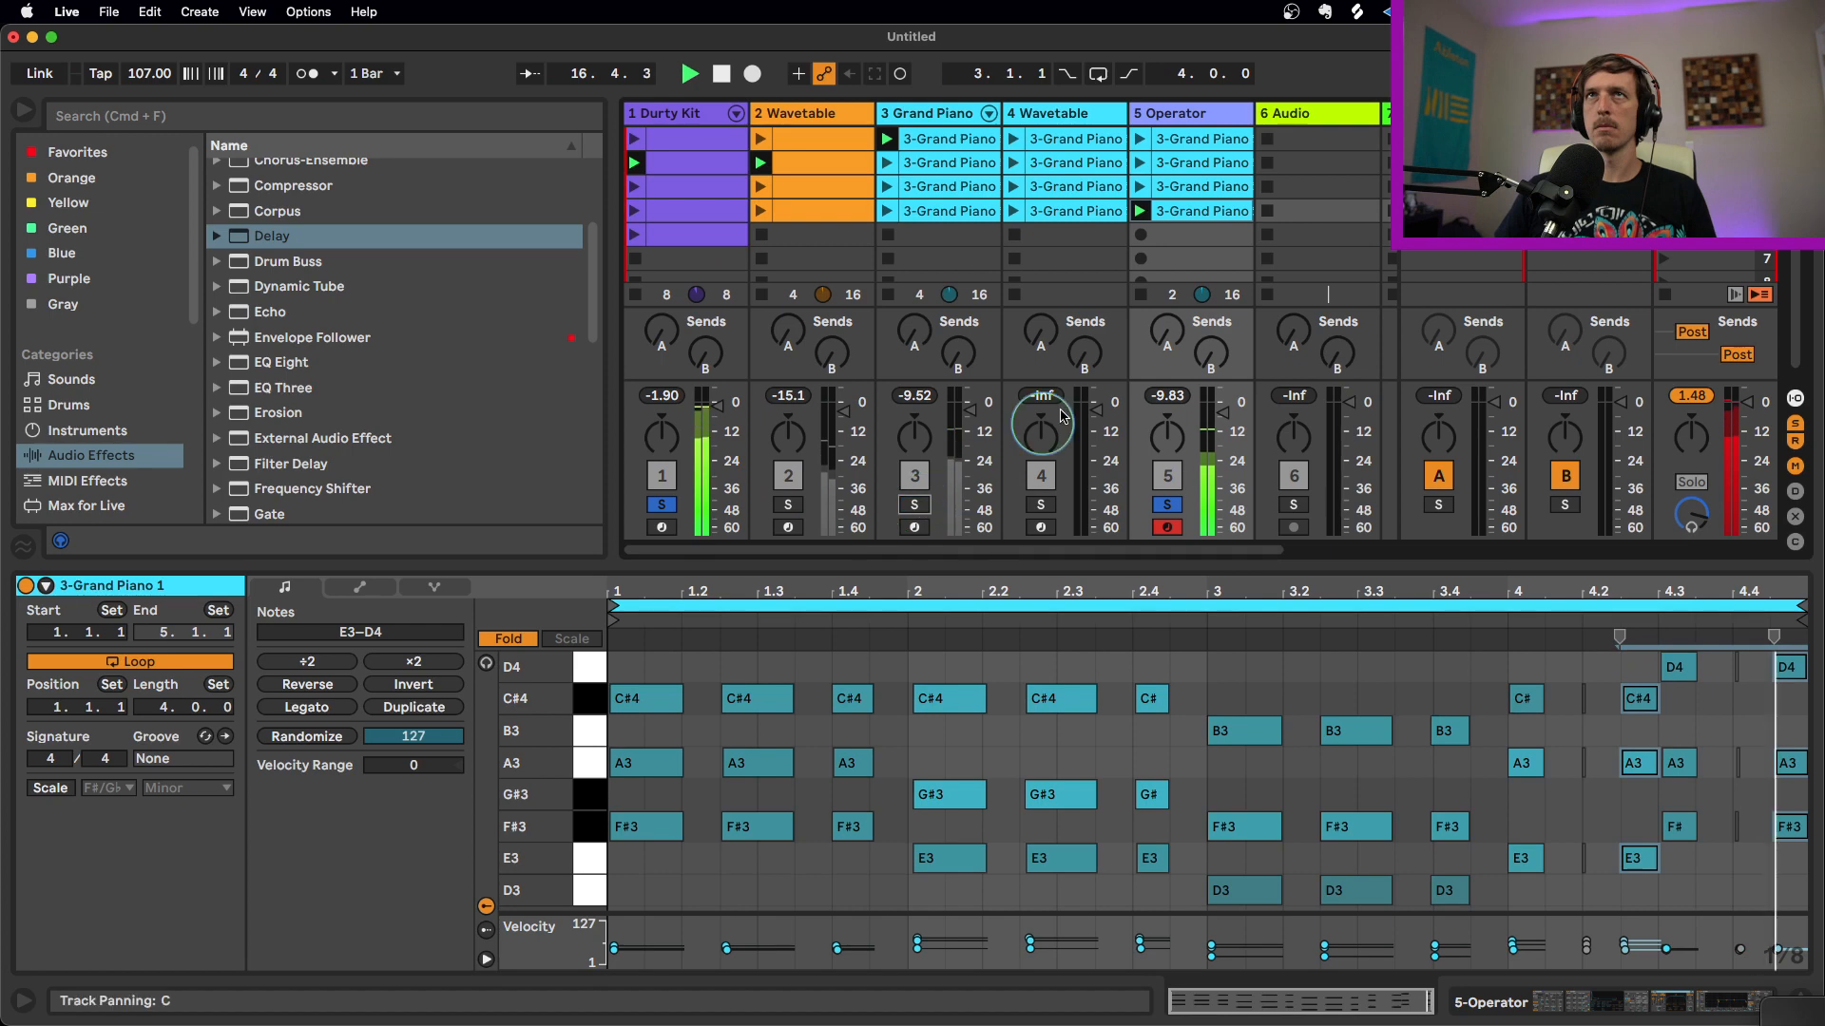
Clear the track solos and listen to the full mix of all playing clips, and stop playback
left_click(913, 510)
left_click(914, 509)
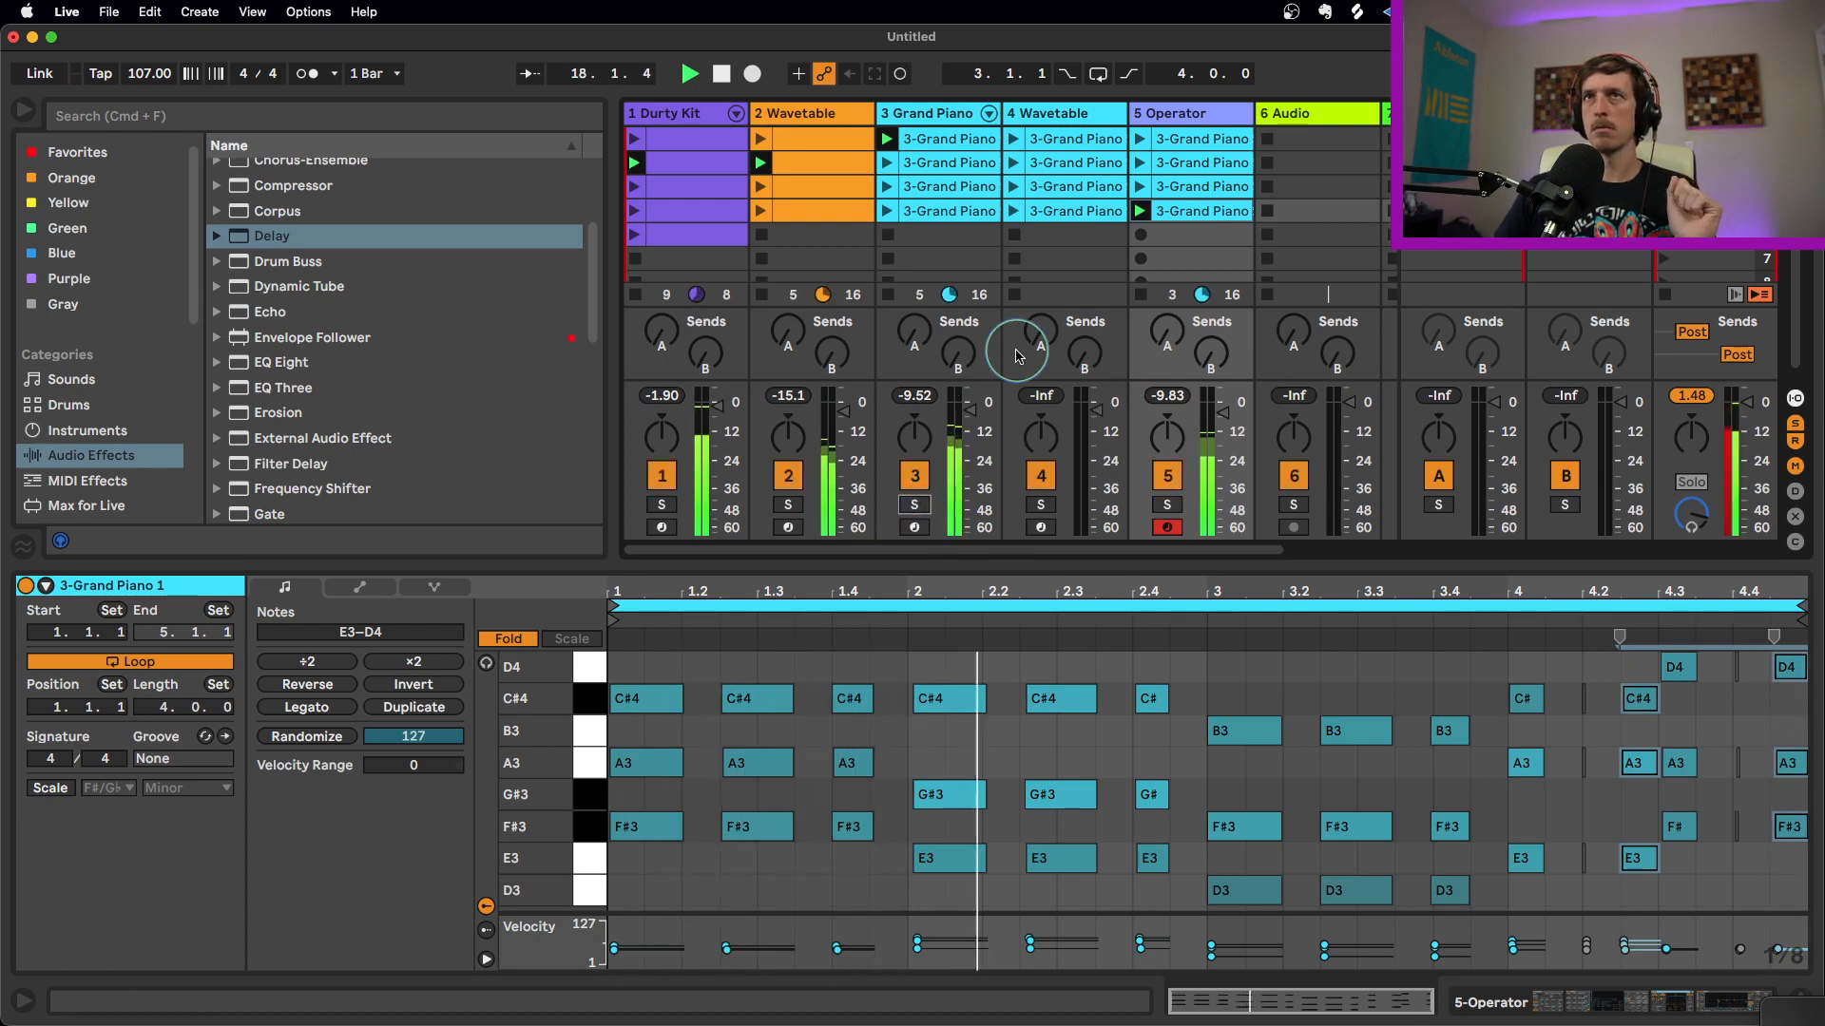
left_click(1050, 217)
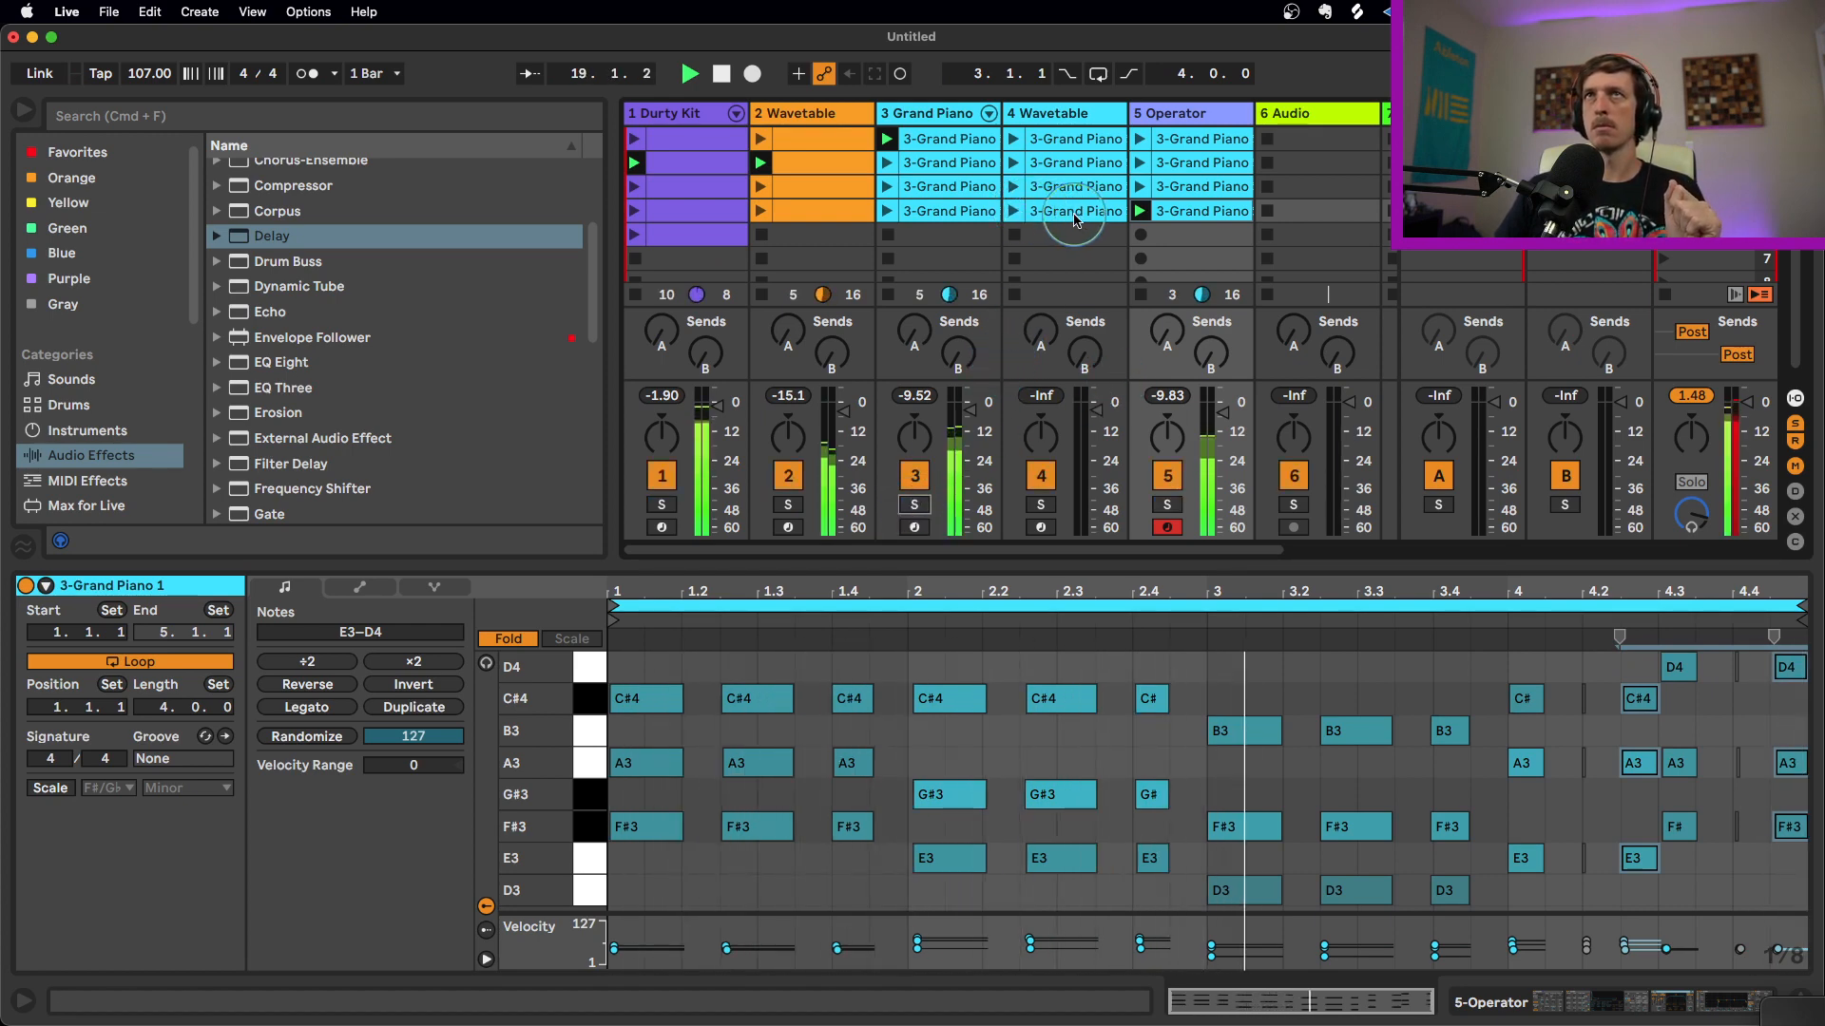
left_click(1141, 237)
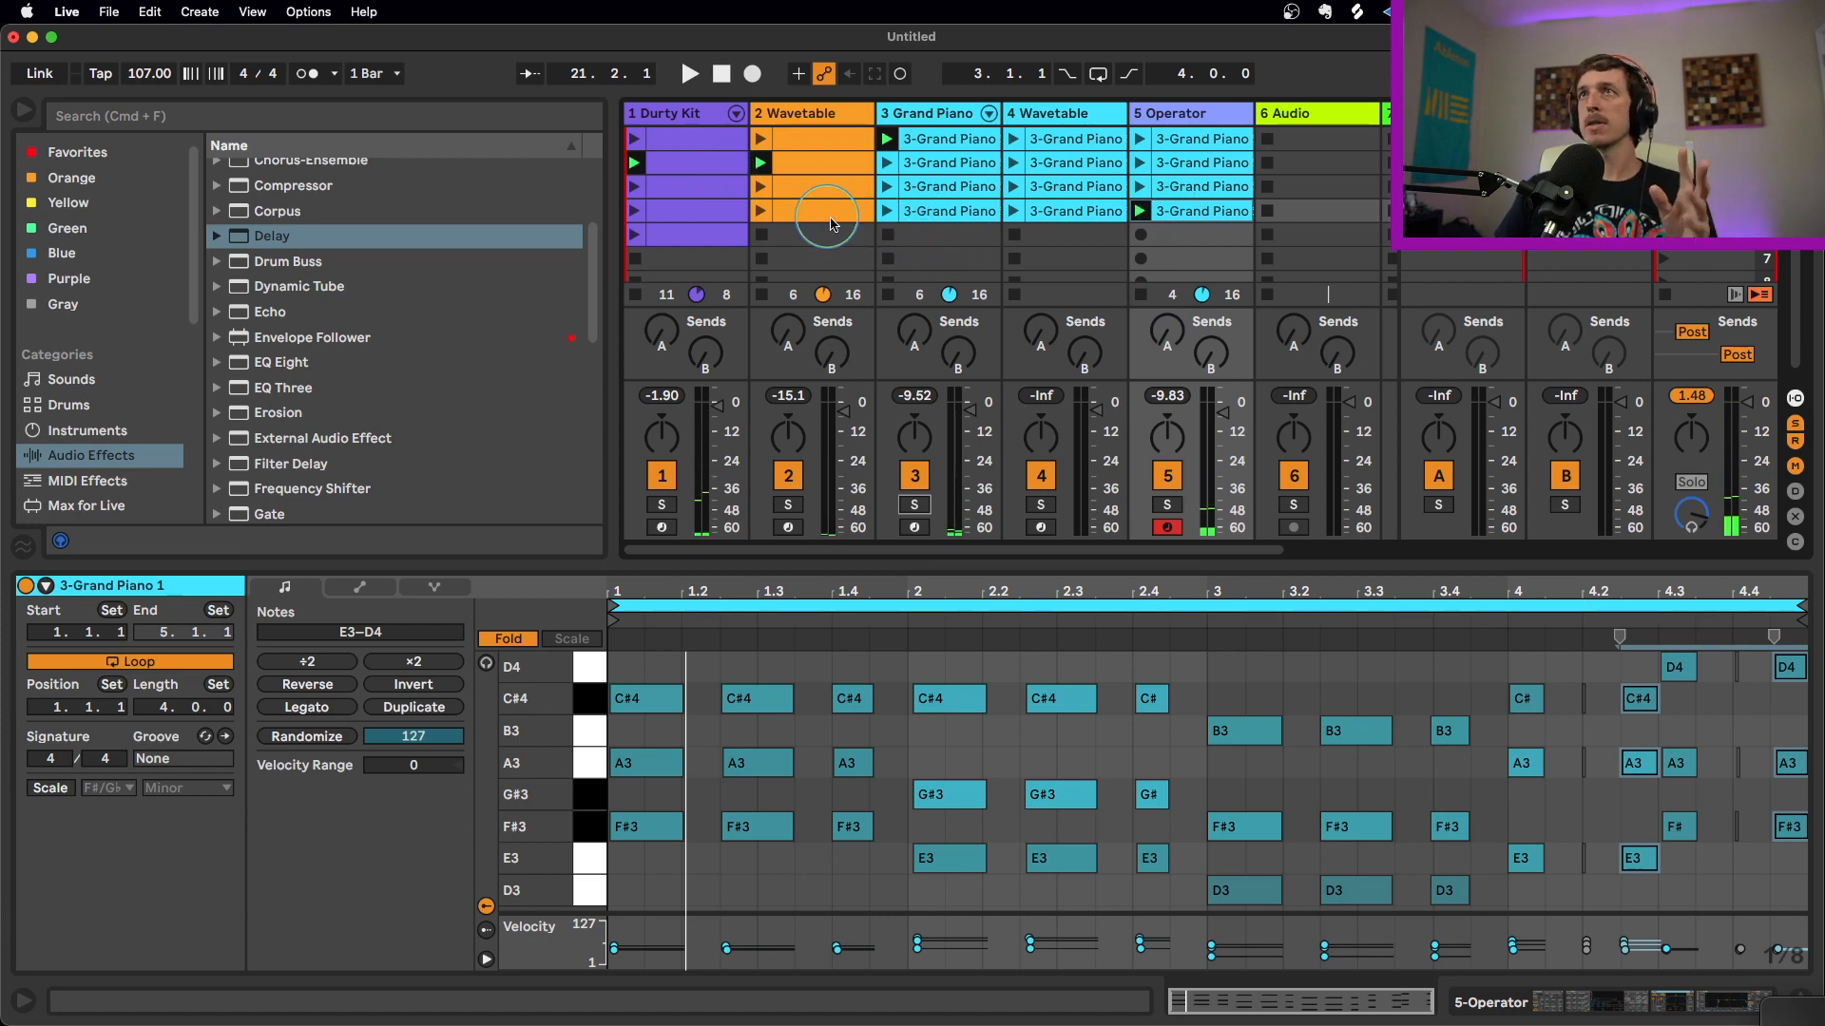
Review the clips on the Durty Kit, both Wavetable, Grand Piano and Operator tracks one by one
left_click(677, 116)
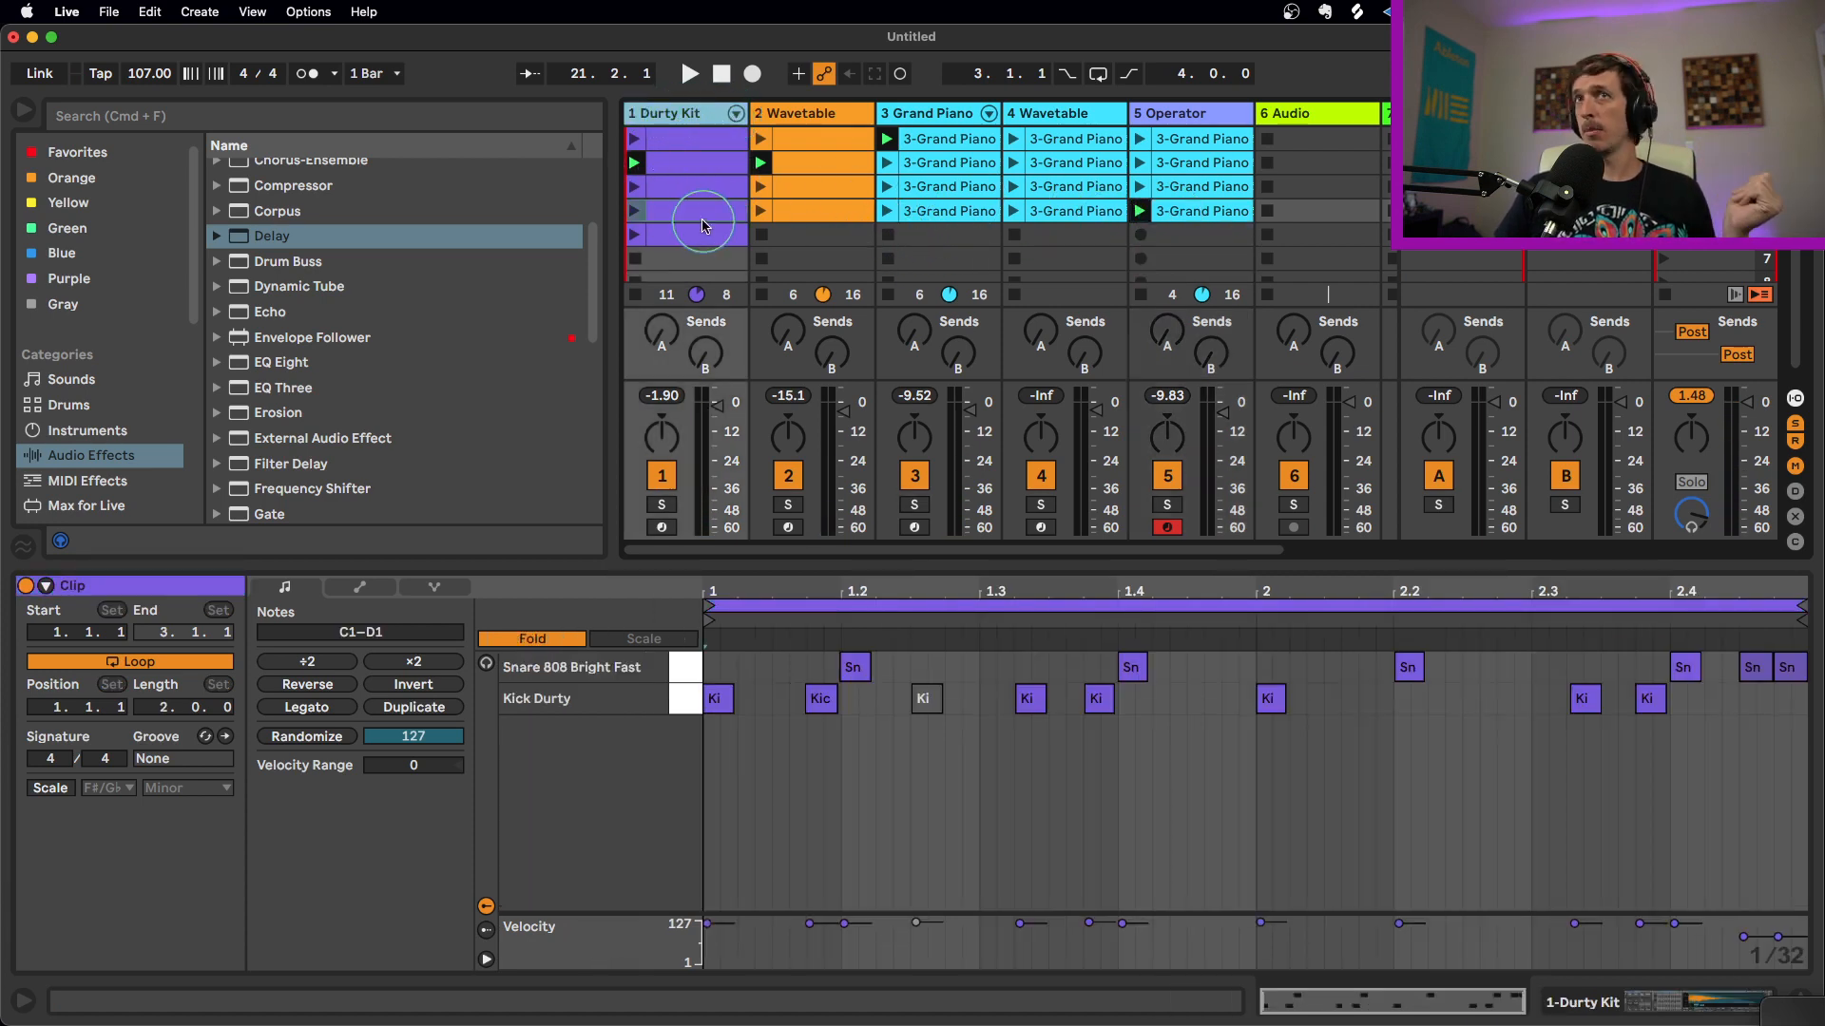
left_click(694, 188)
left_click(819, 190)
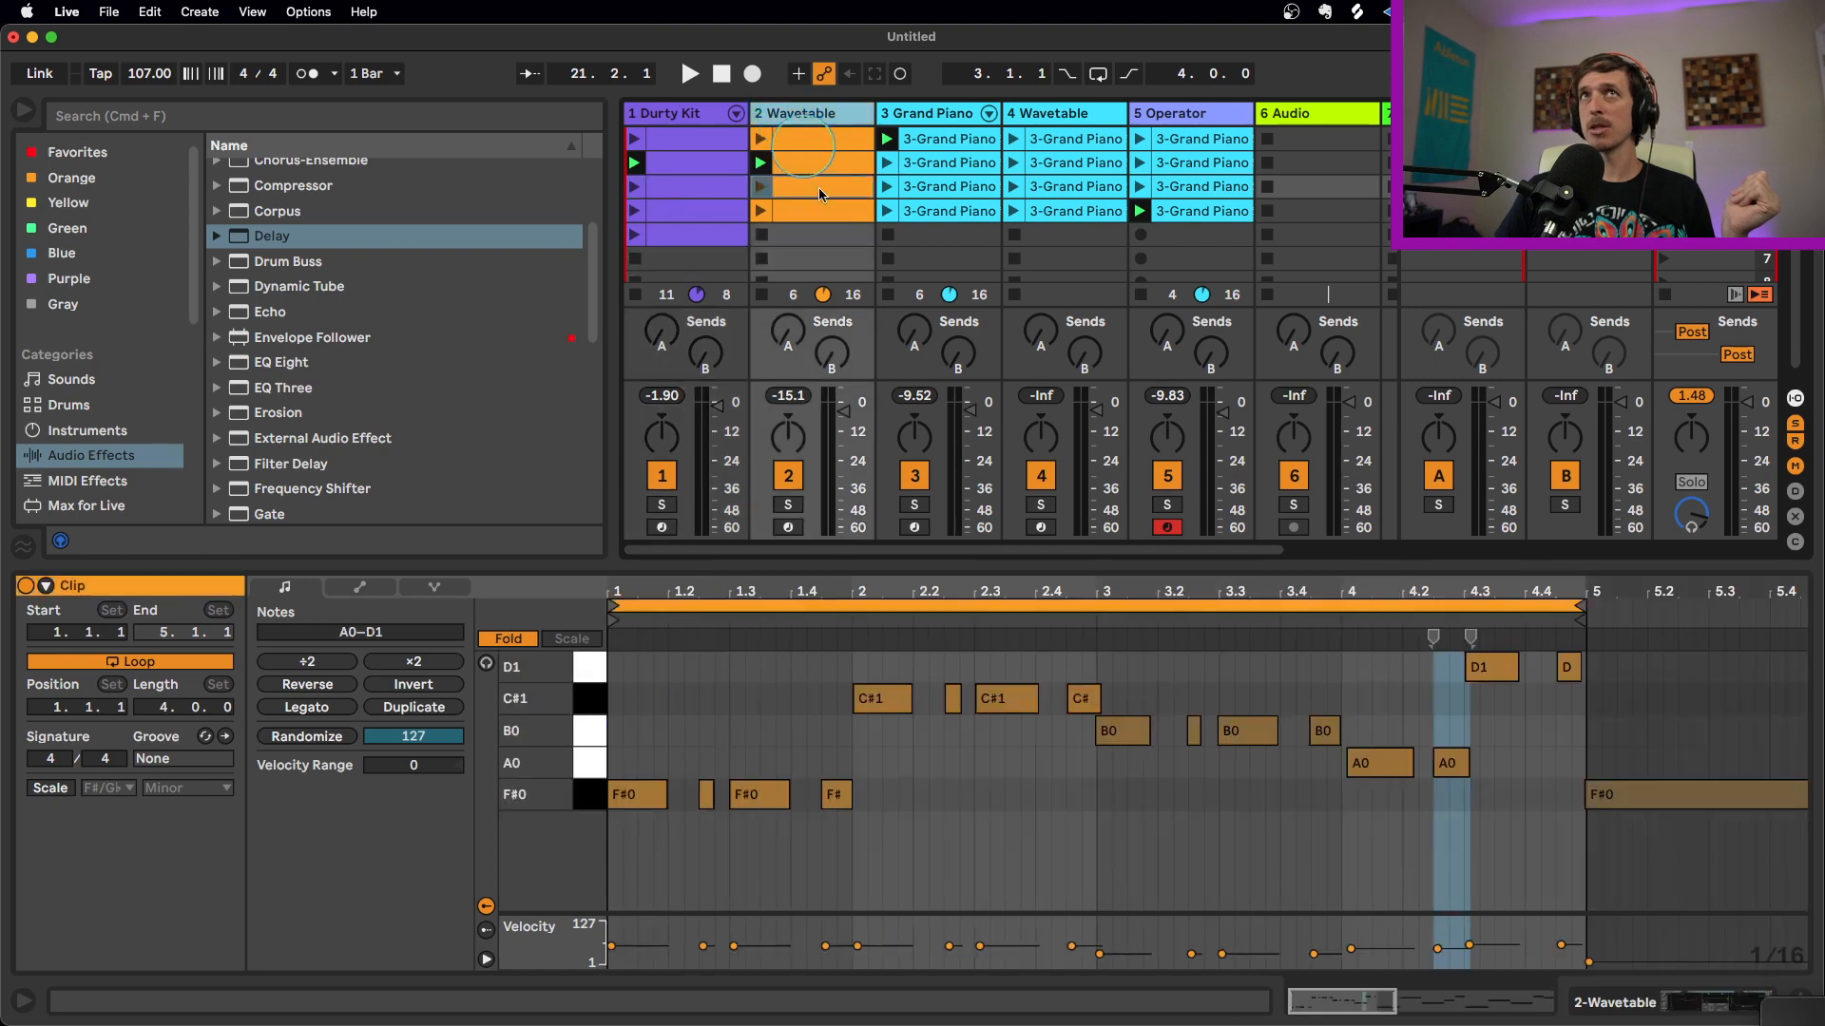
left_click(923, 144)
left_click(1048, 116)
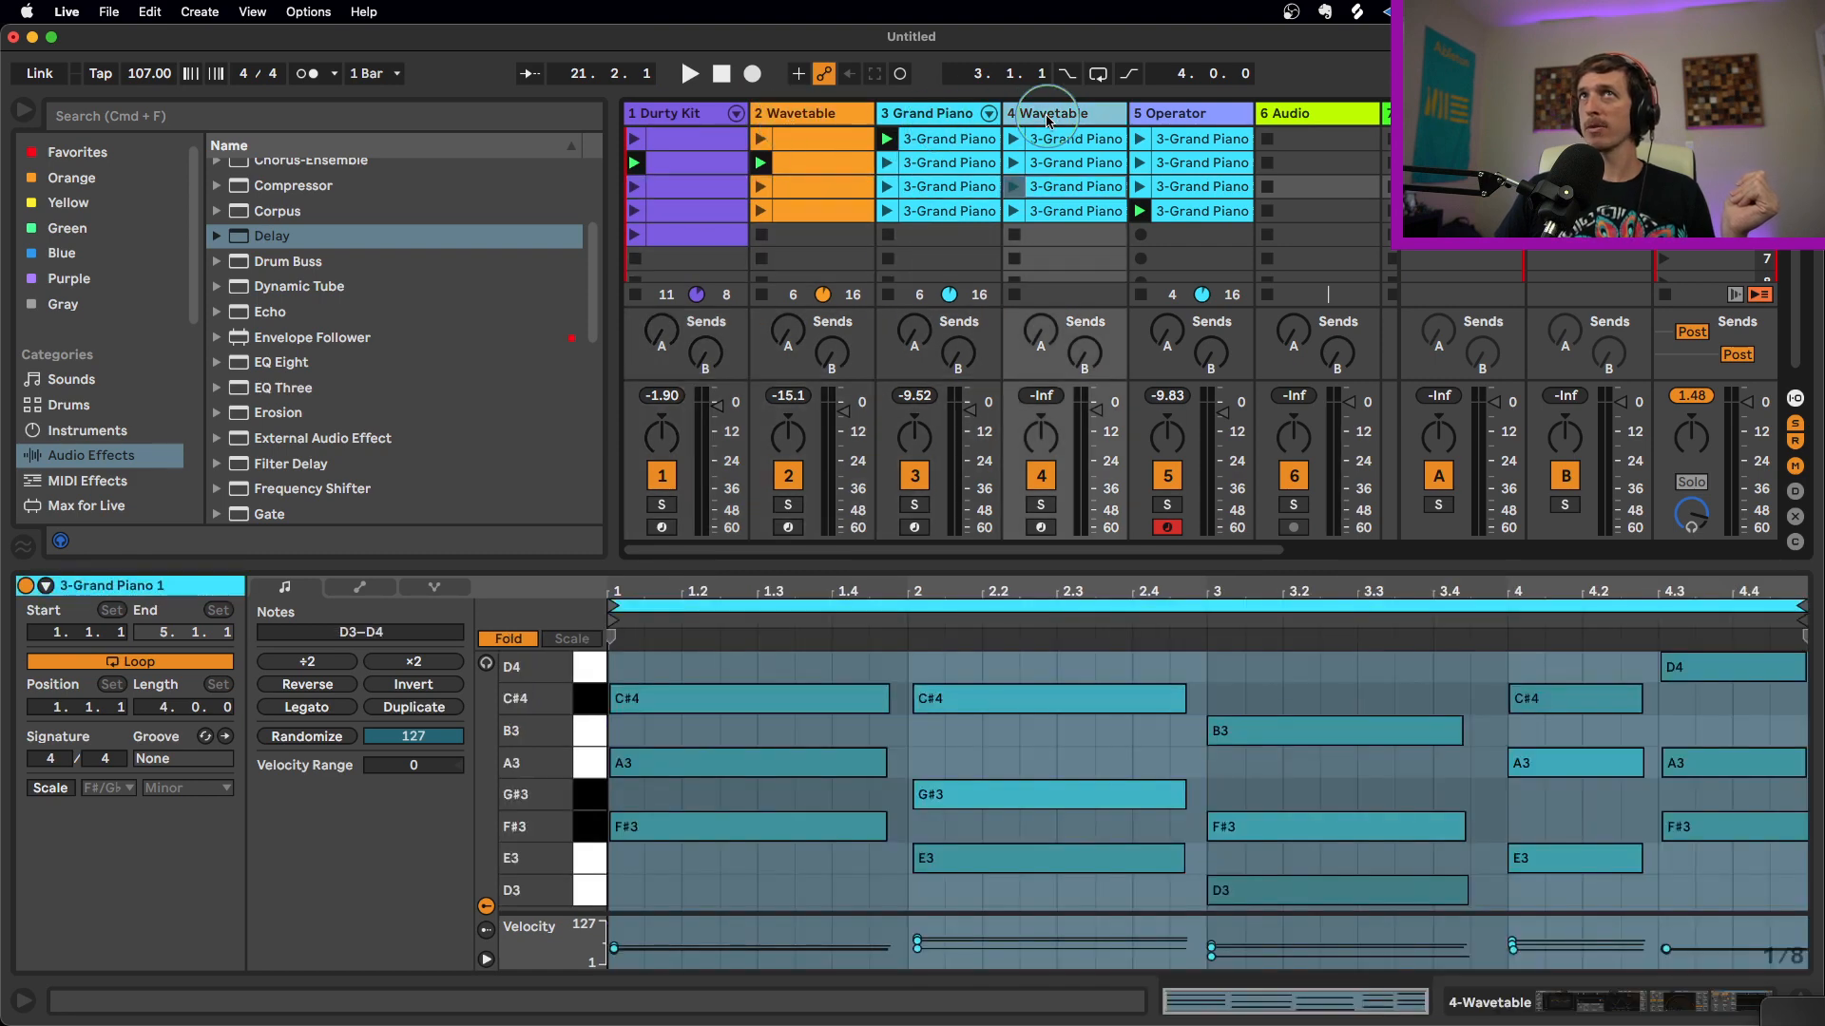
left_click(1183, 114)
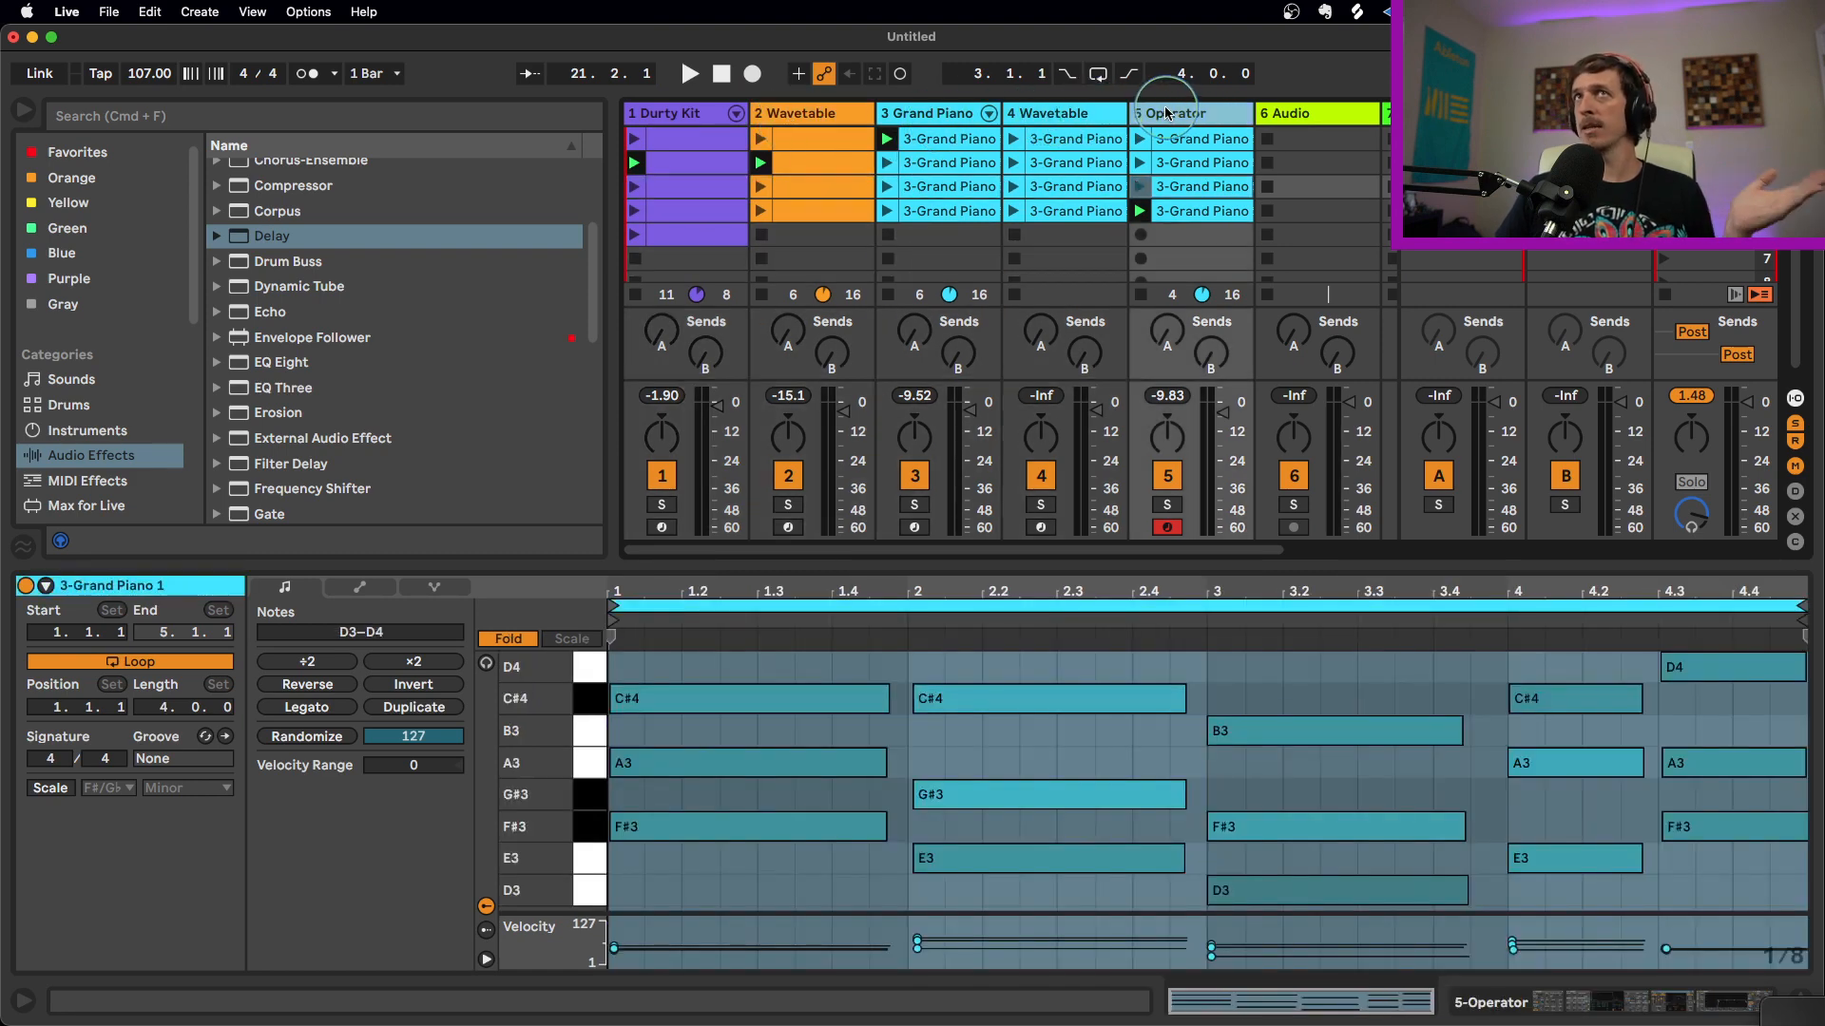
Rename the first five tracks drums, bass, piano, pad and melody pluck
left_click(699, 115)
key("super+r")
type("dr")
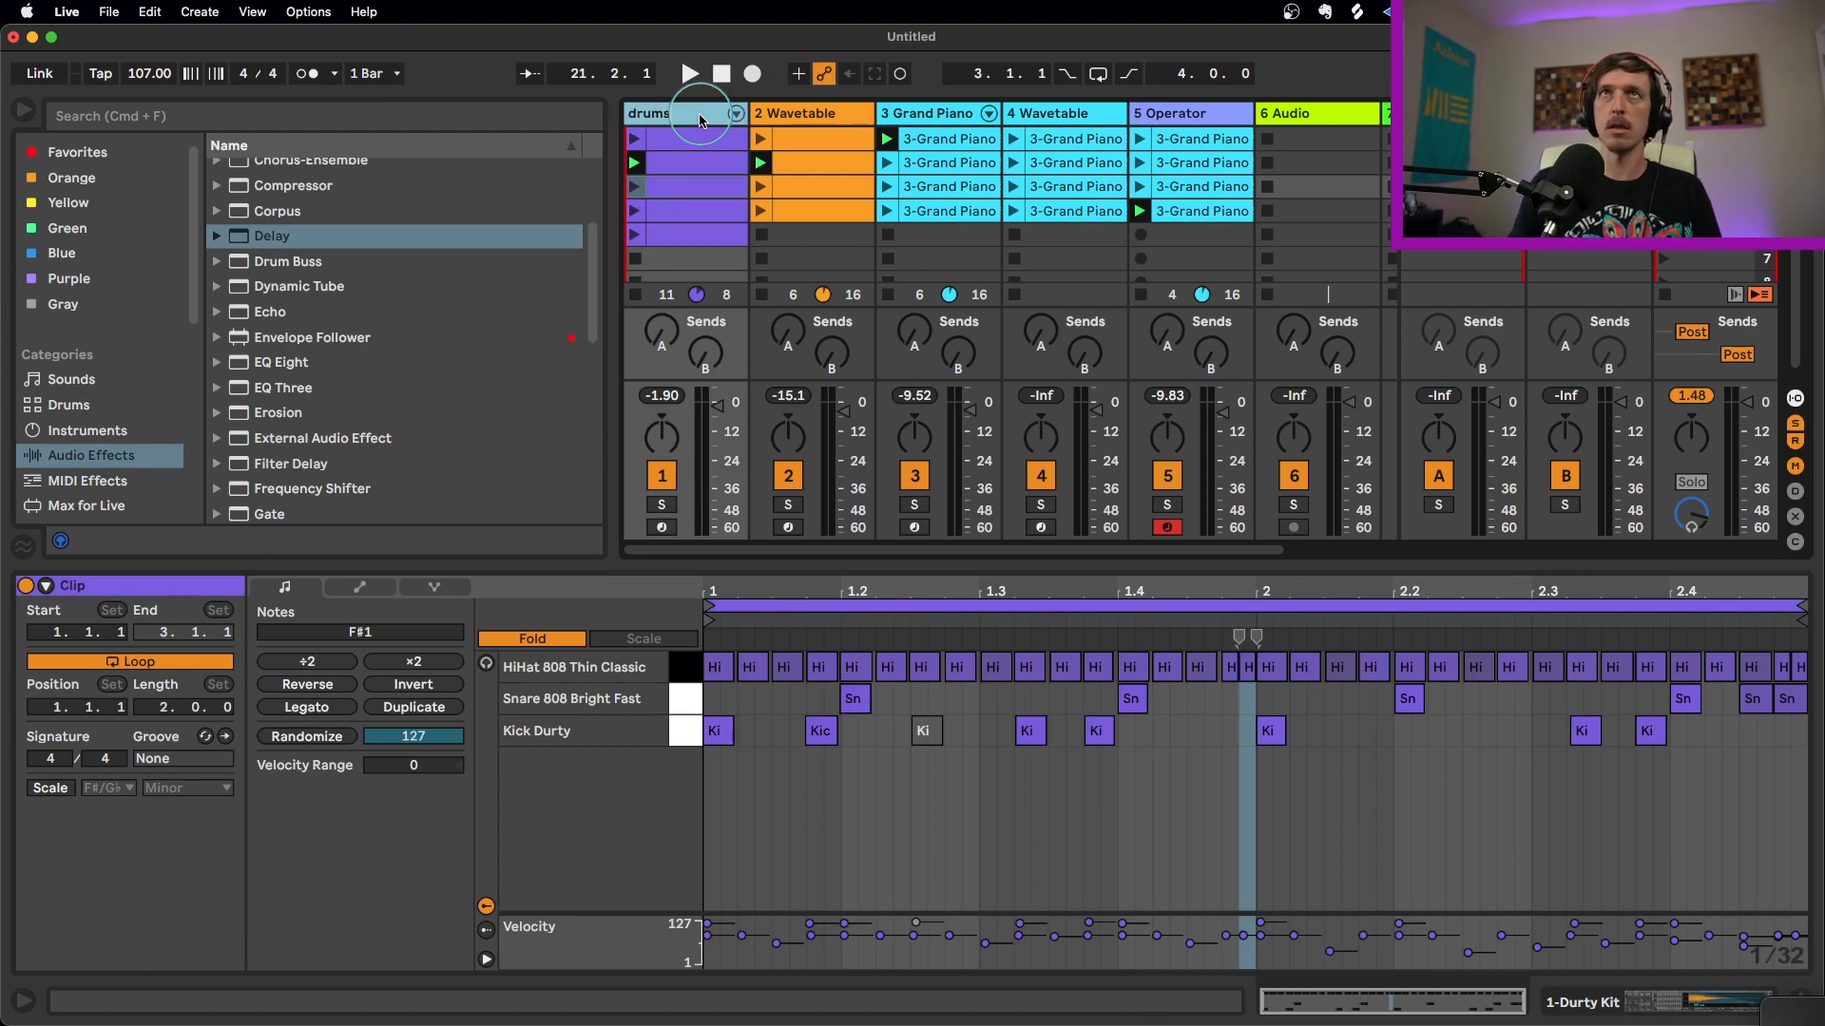
key("Tab")
type("bass")
key("Tab")
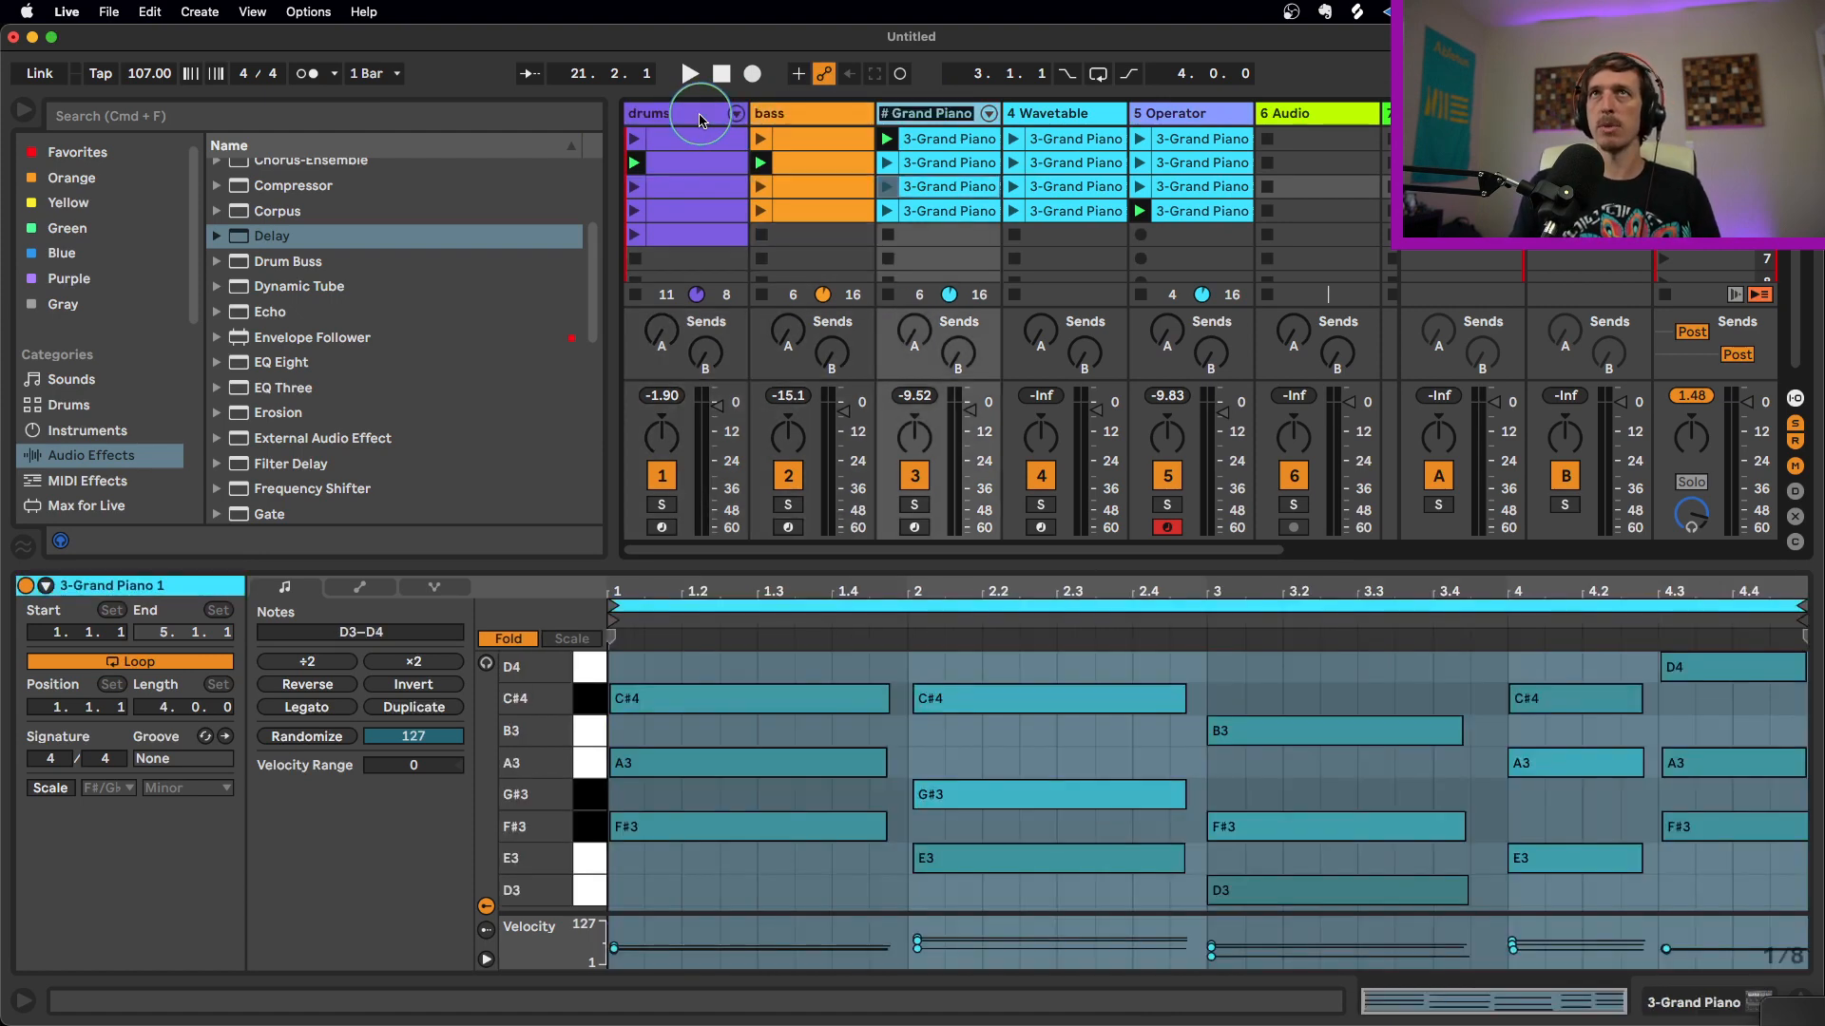
type("piano")
key("Tab")
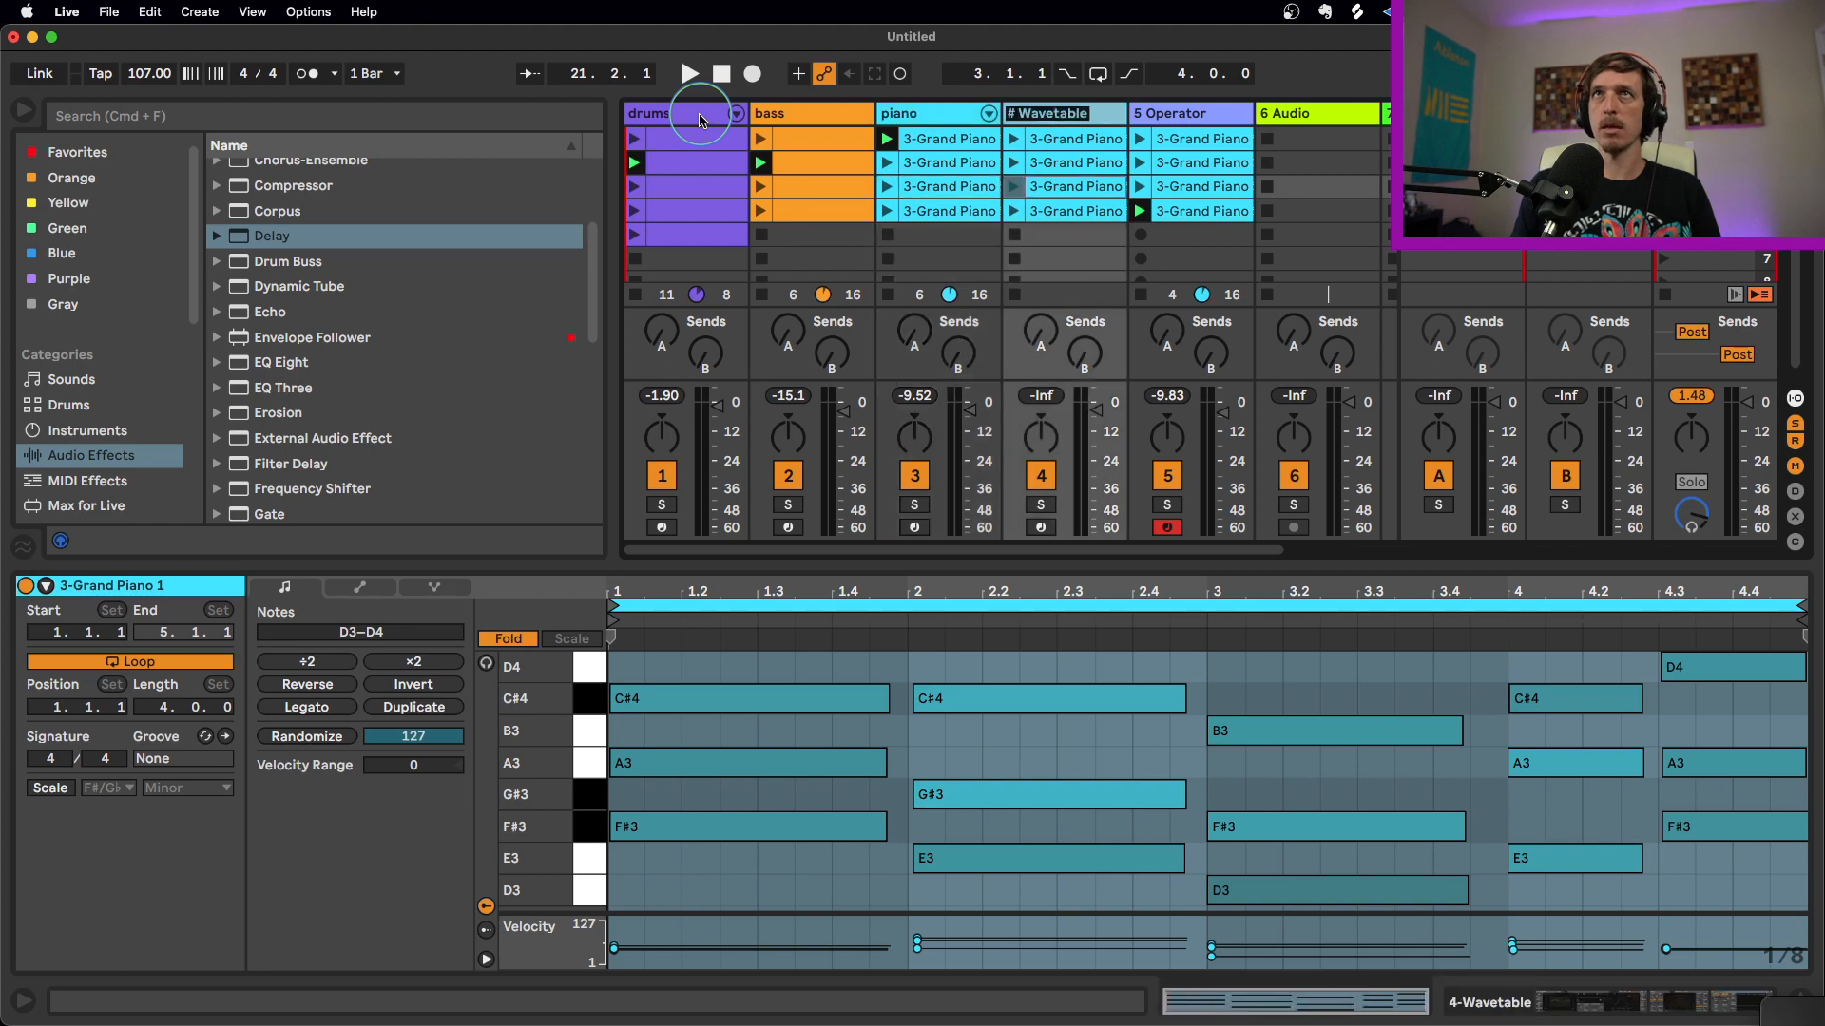
type("pad")
key("Tab")
type("me")
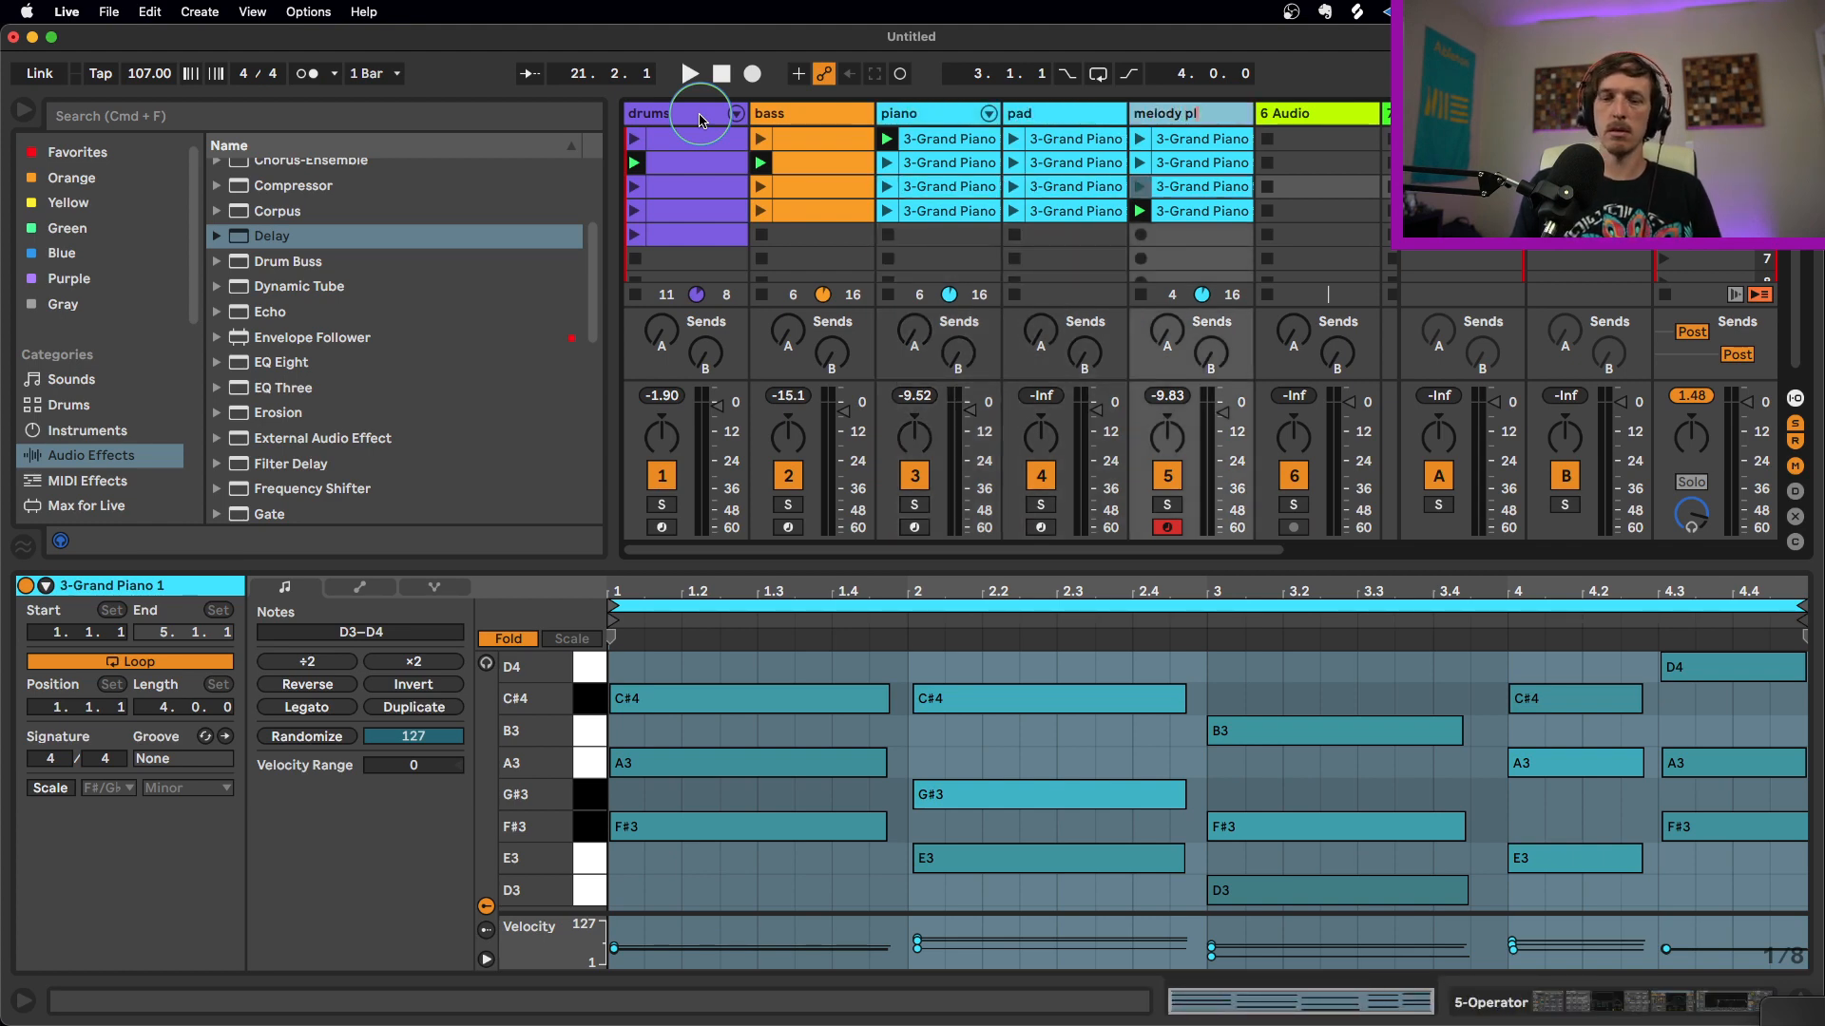
key("Return")
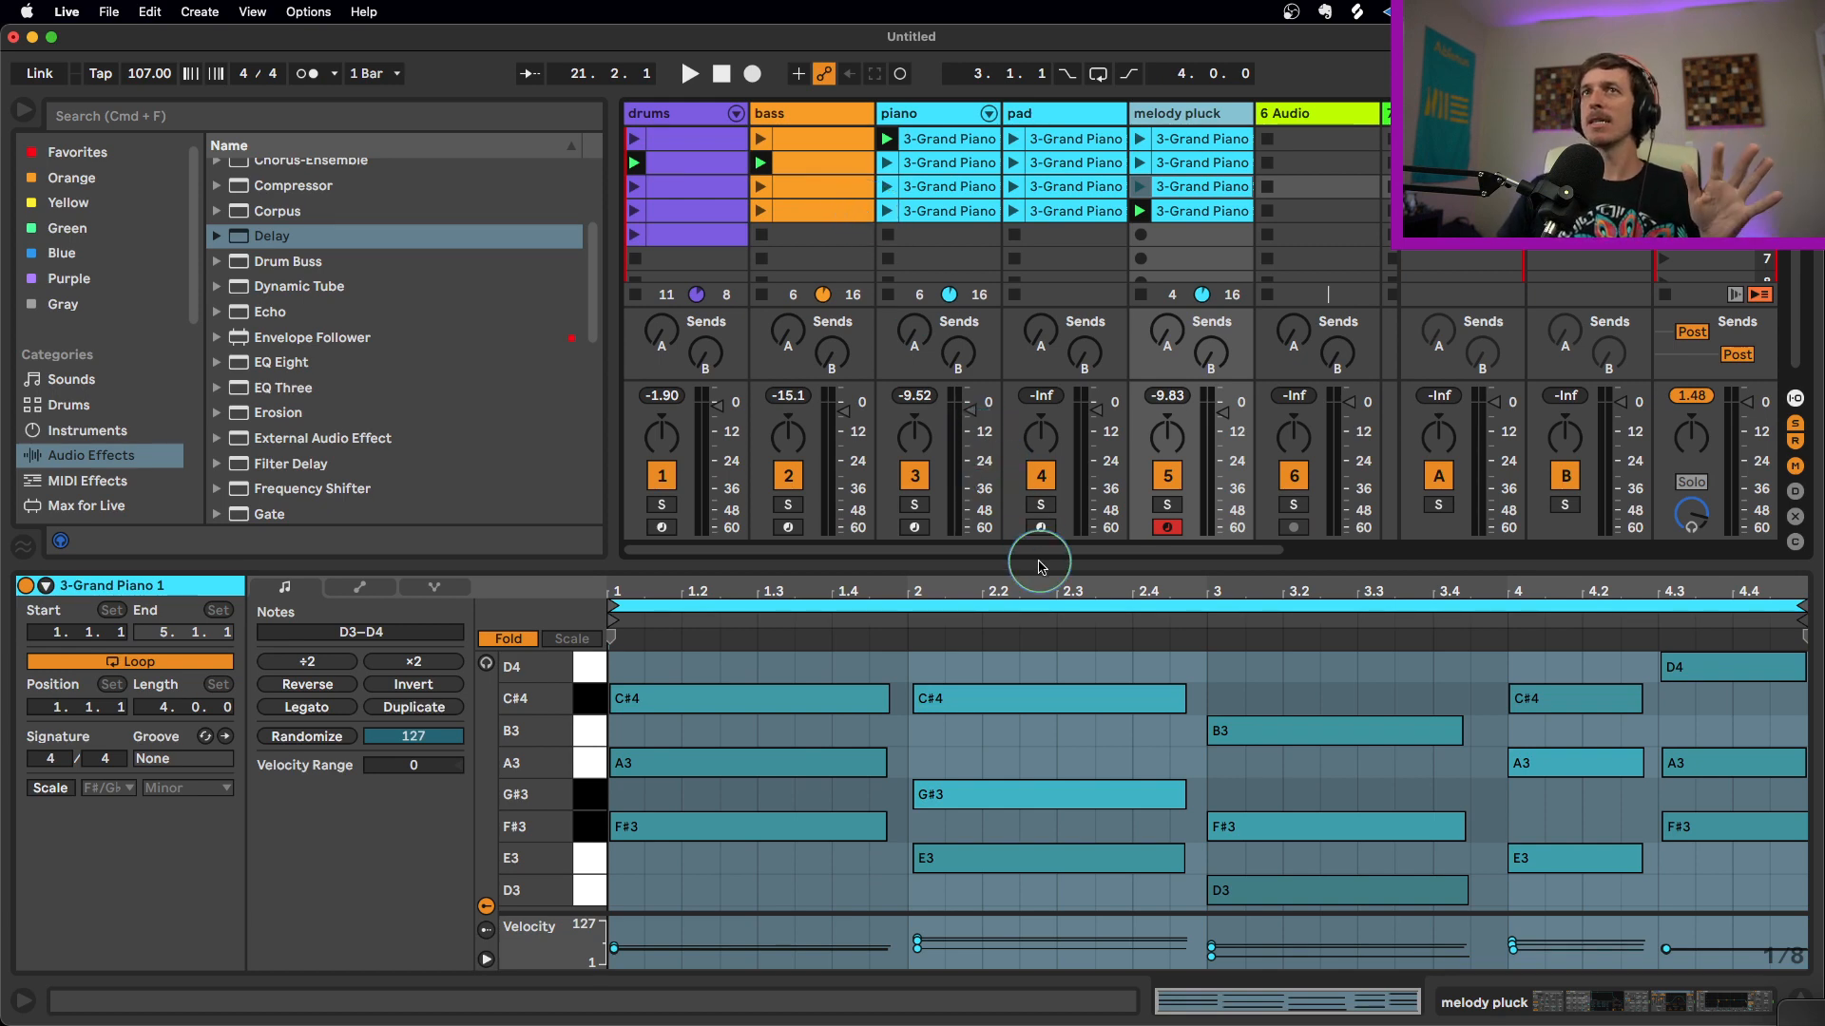
Enlarge the Session View area and hide the mixer's In/Out section so more clip slots fit
left_click_drag(1039, 562, 998, 682)
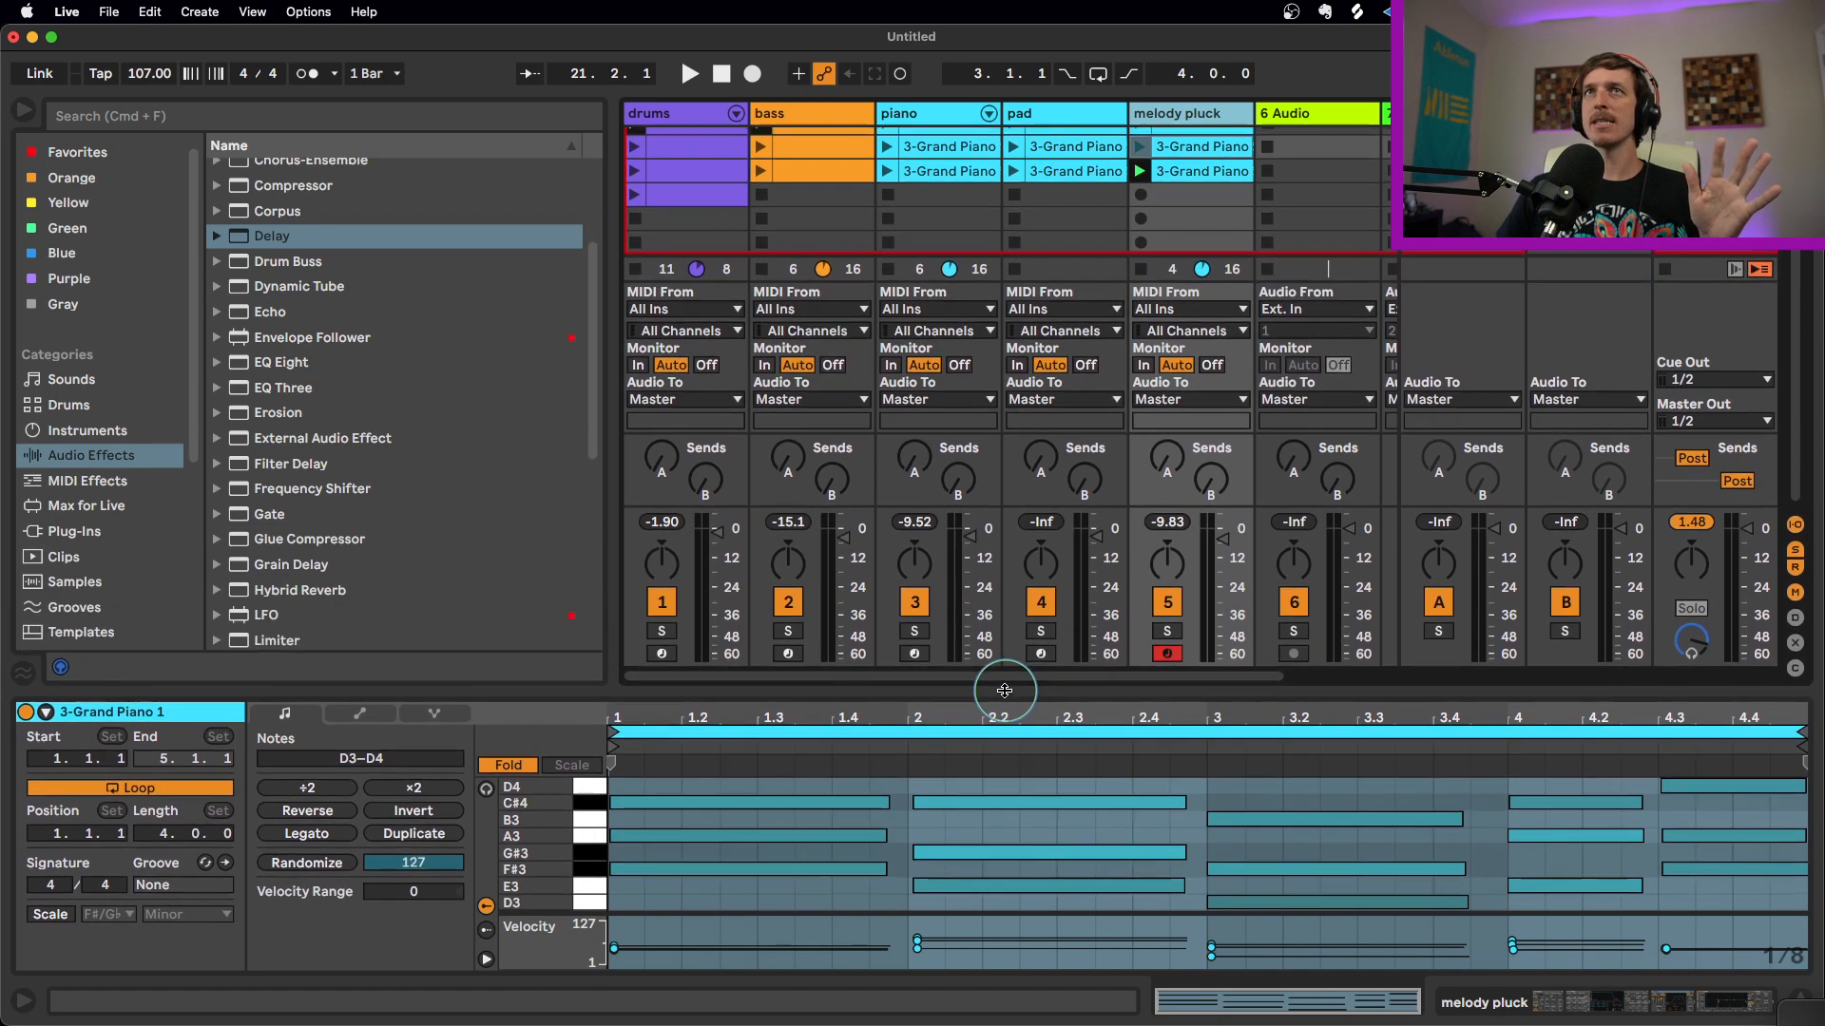
left_click(1794, 528)
left_click(917, 332)
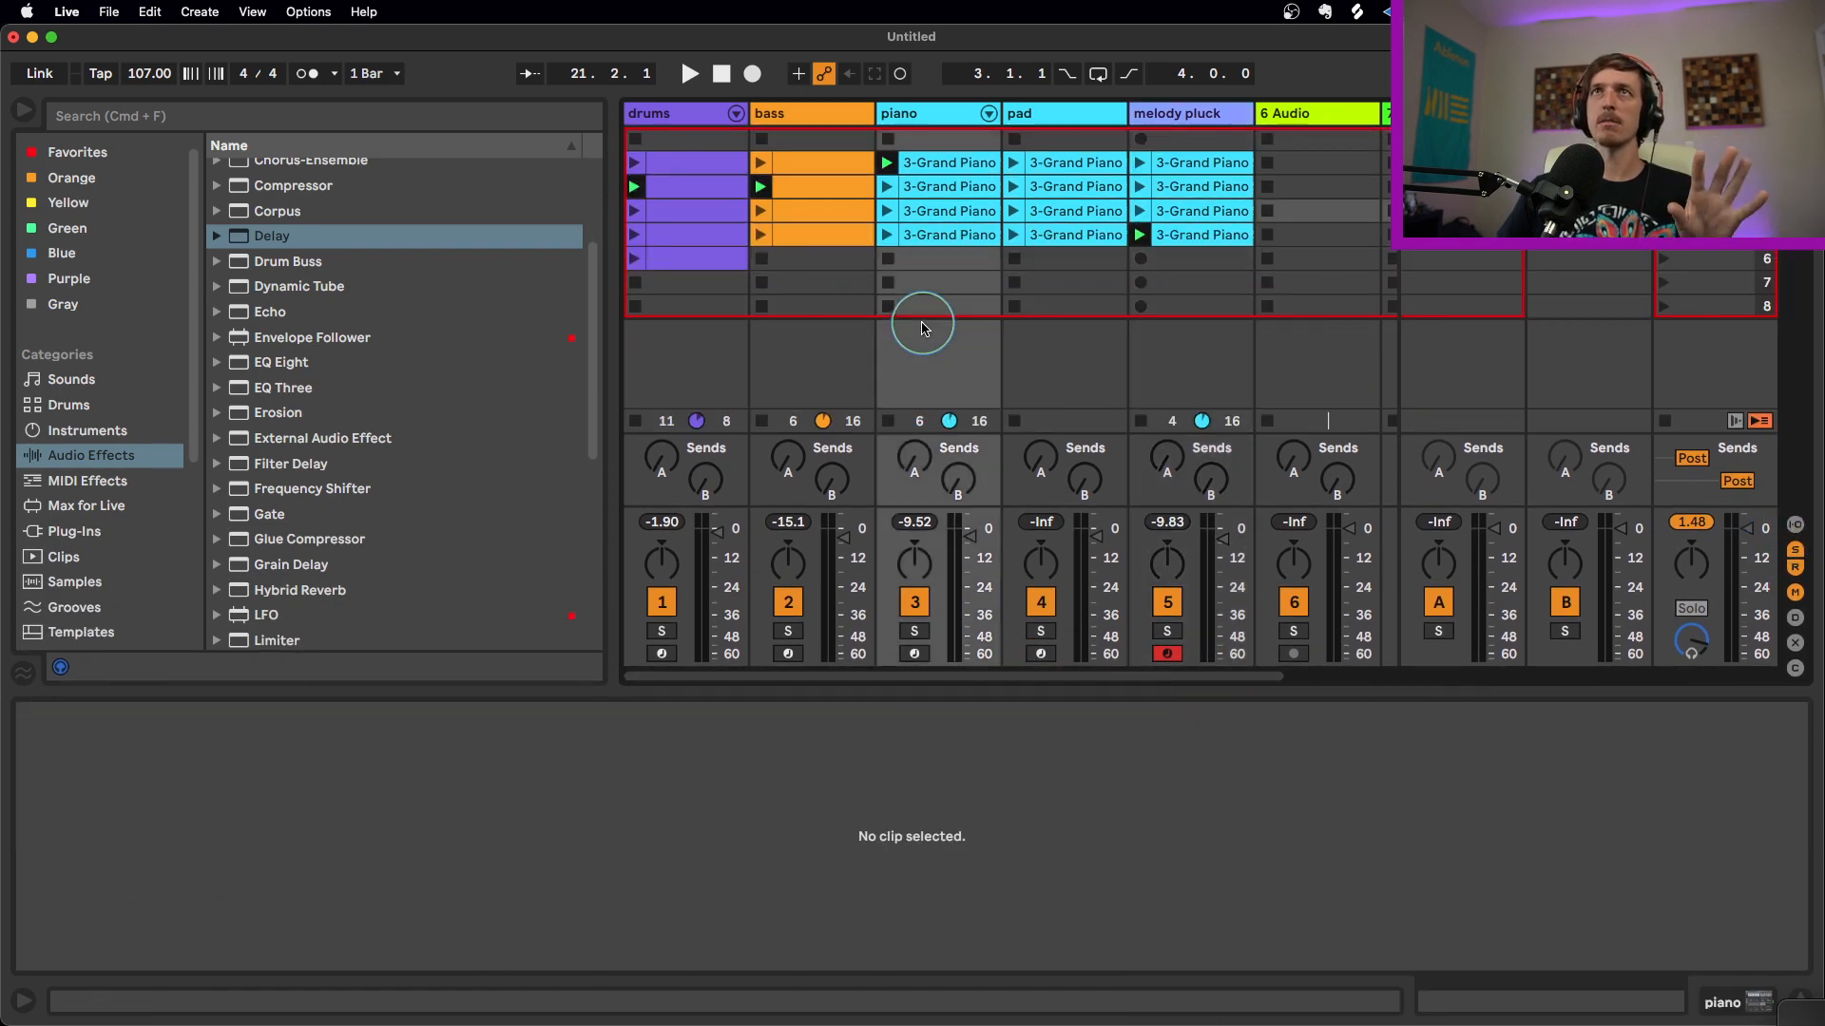
left_click(1066, 290)
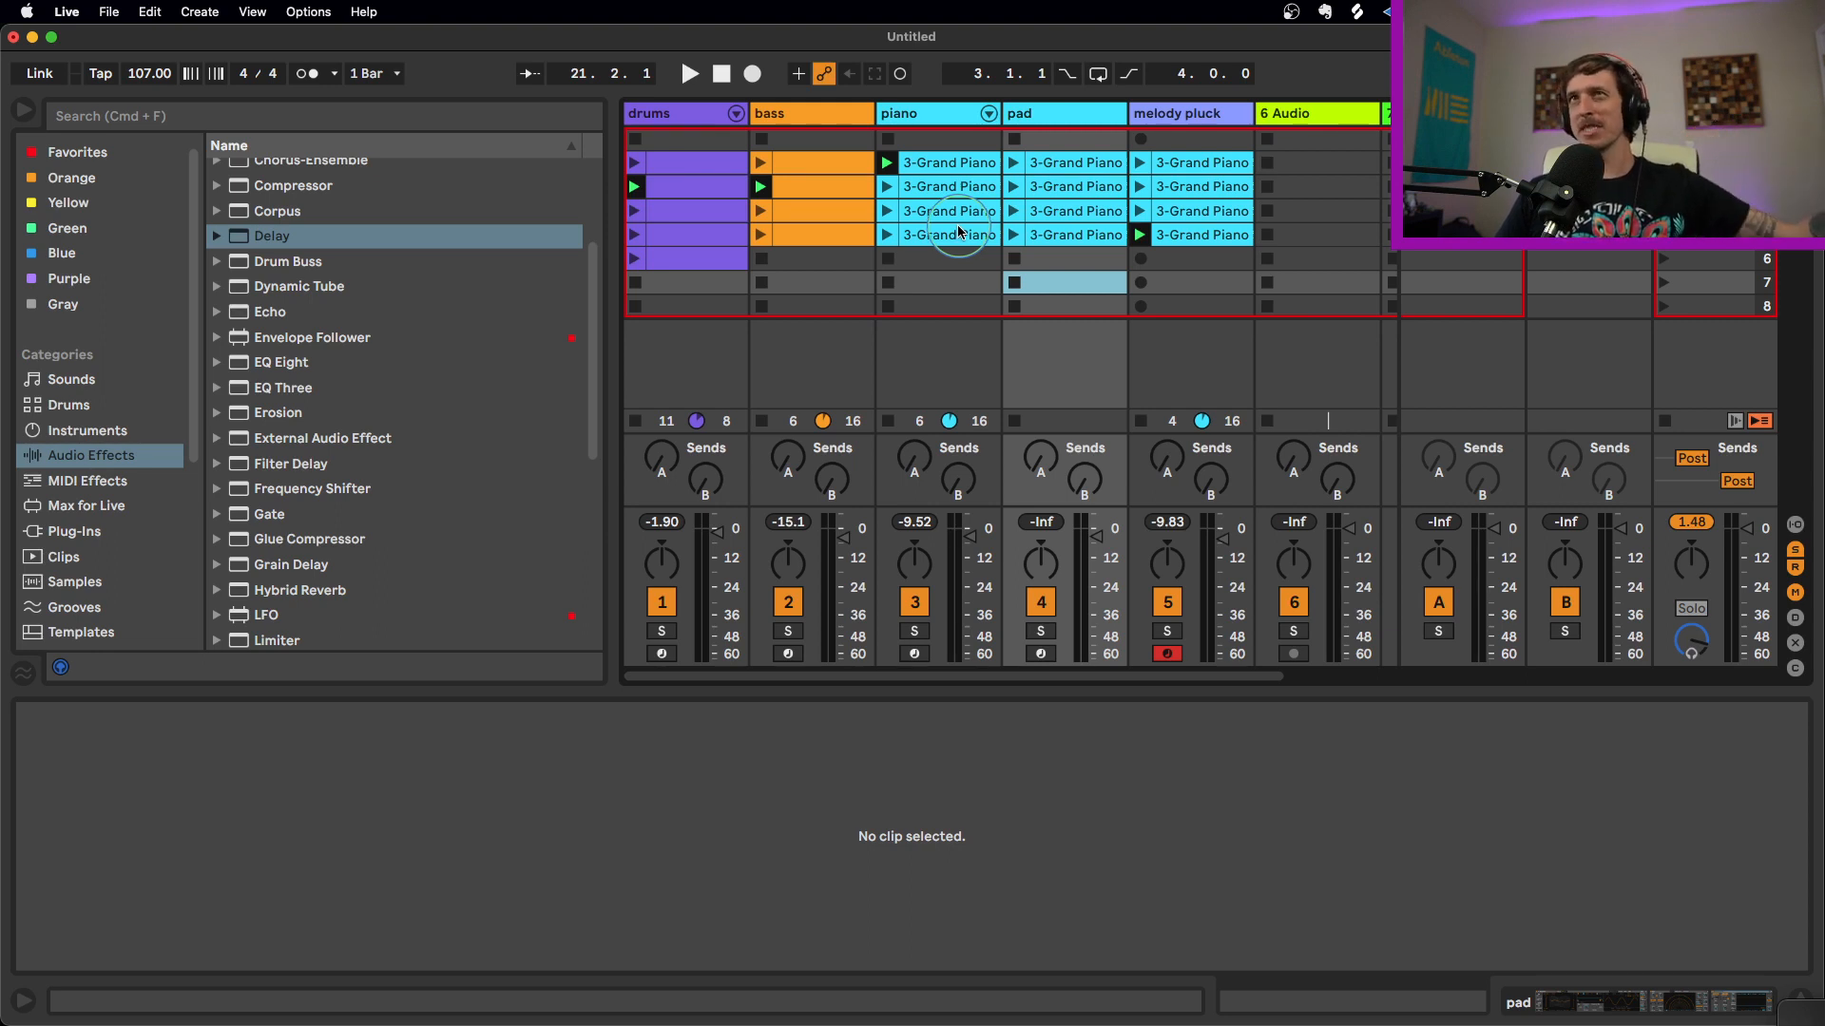
Delete the third clip on the melody pluck track
left_click(1184, 224)
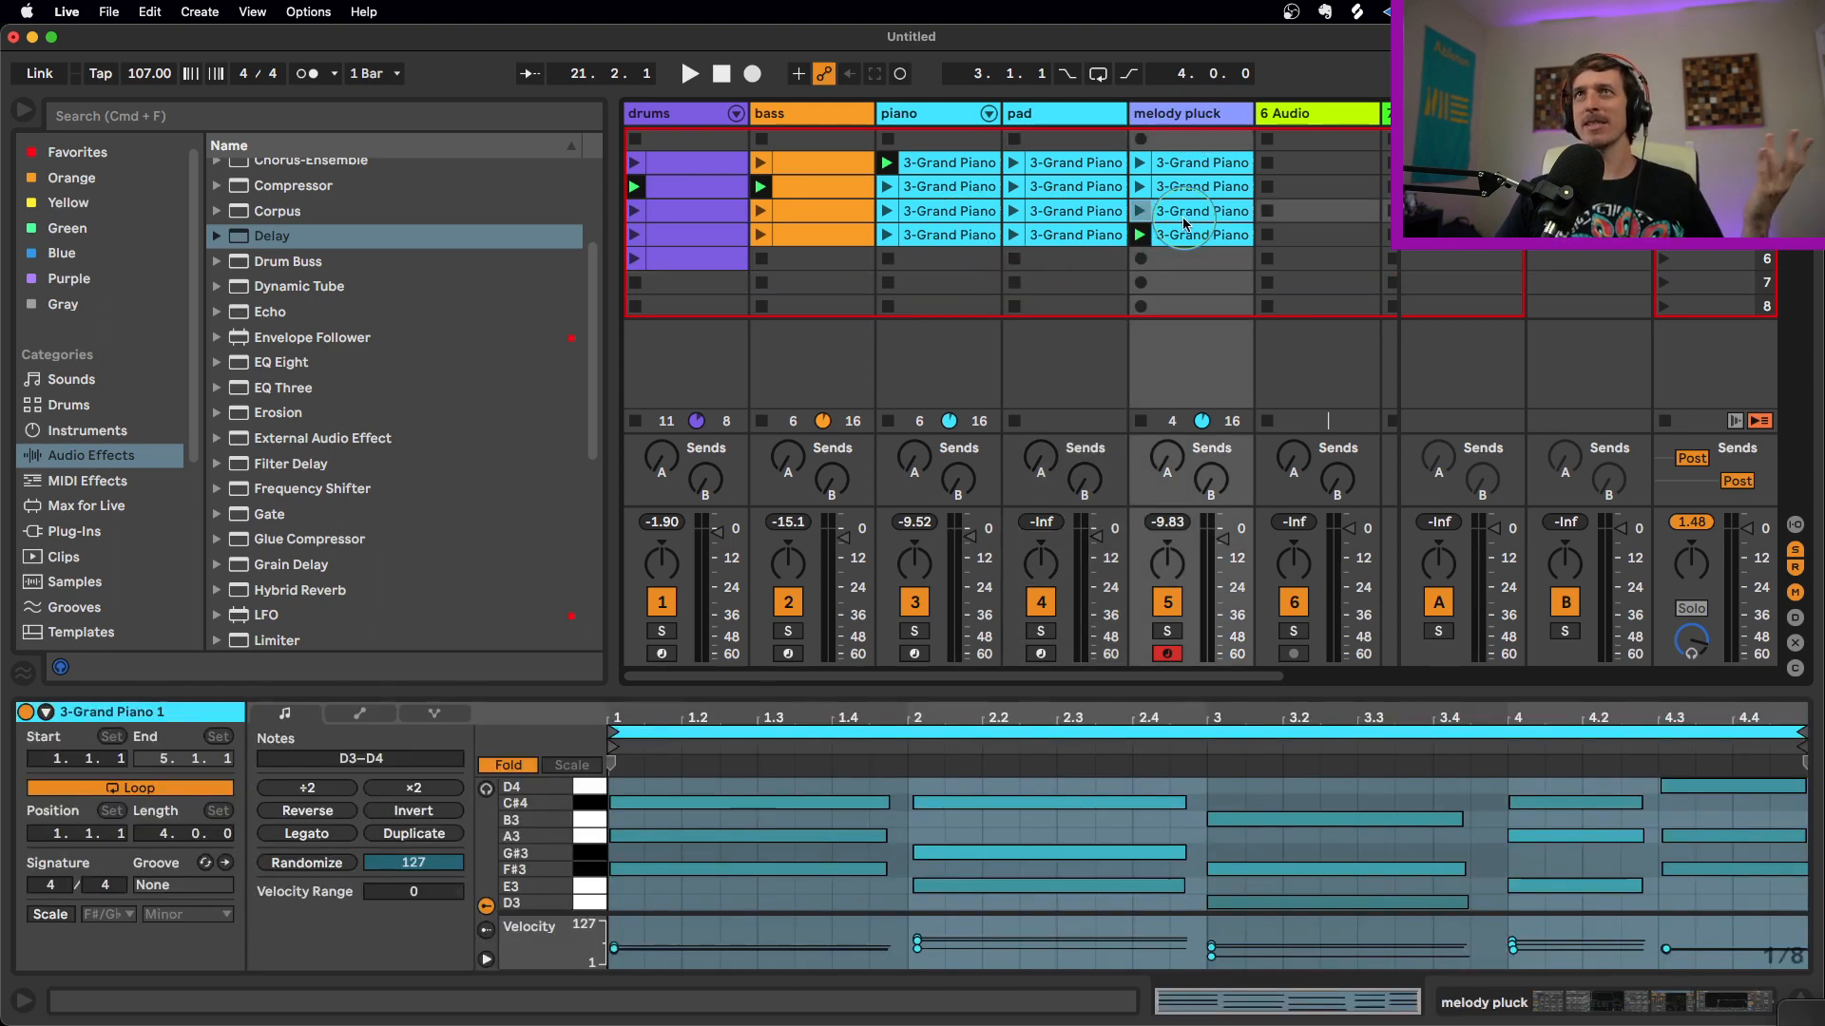
key("Delete")
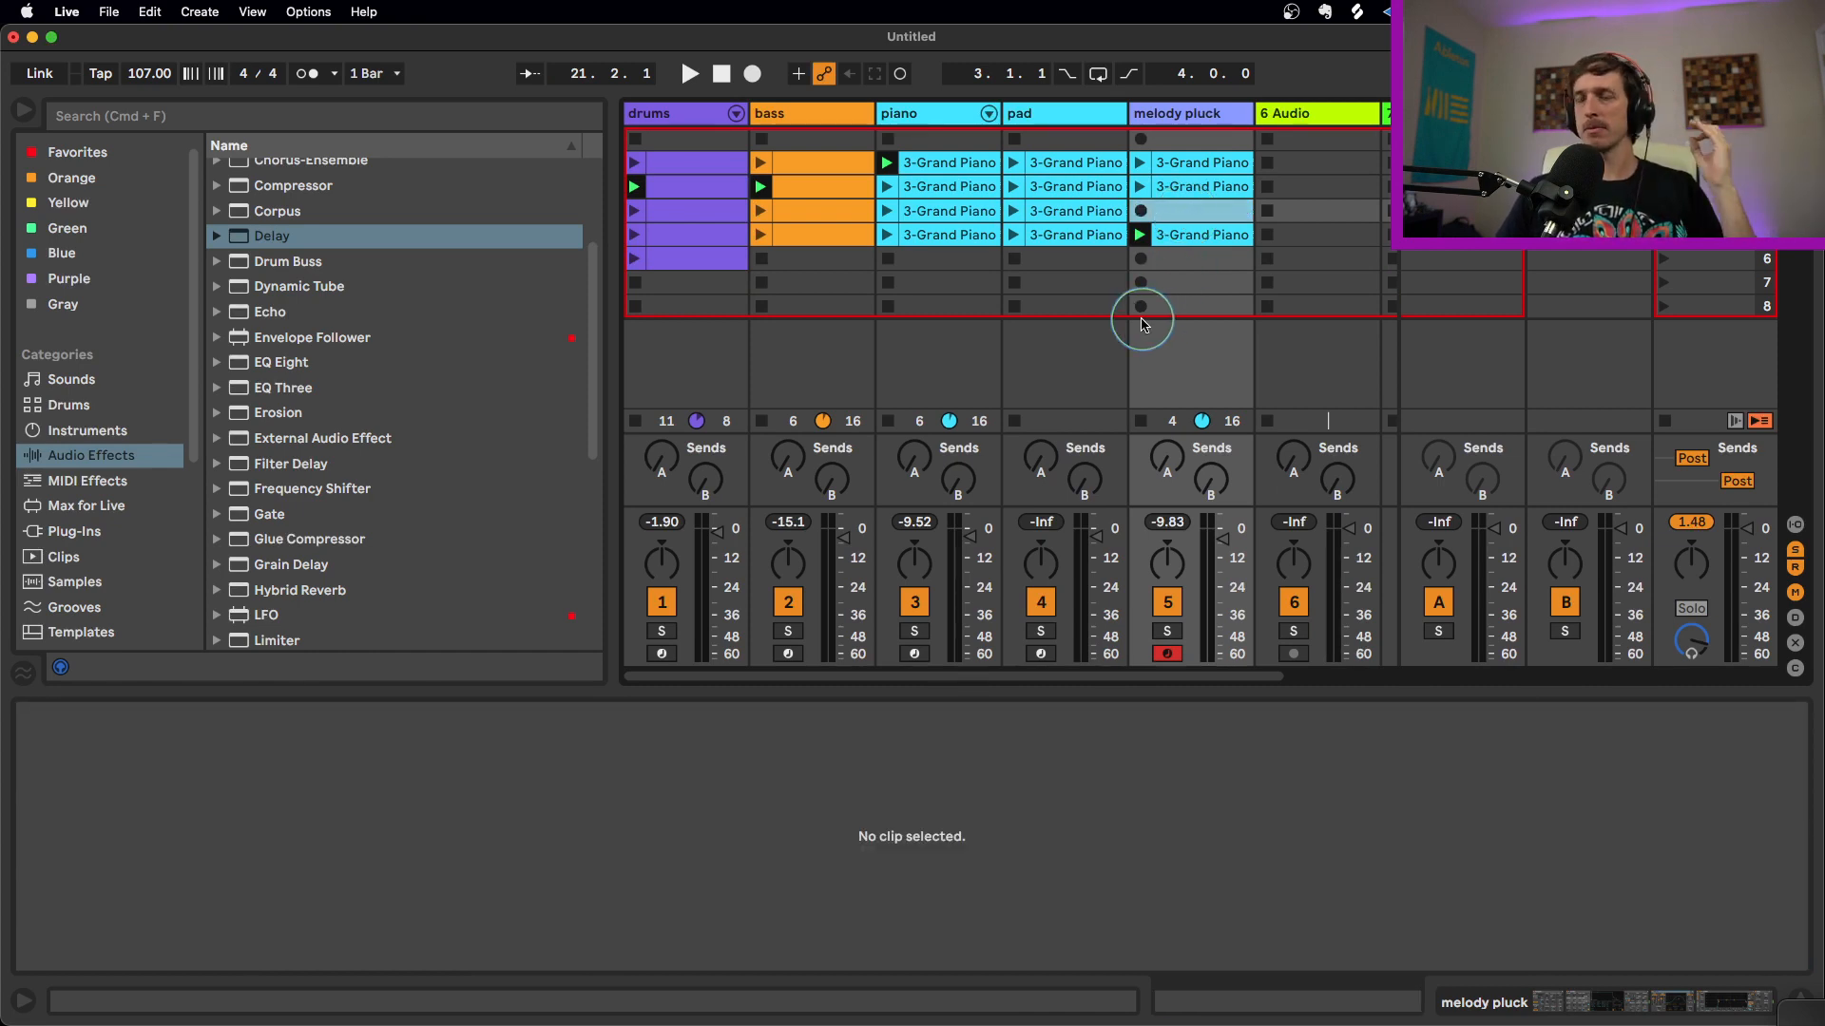
left_click(1181, 276)
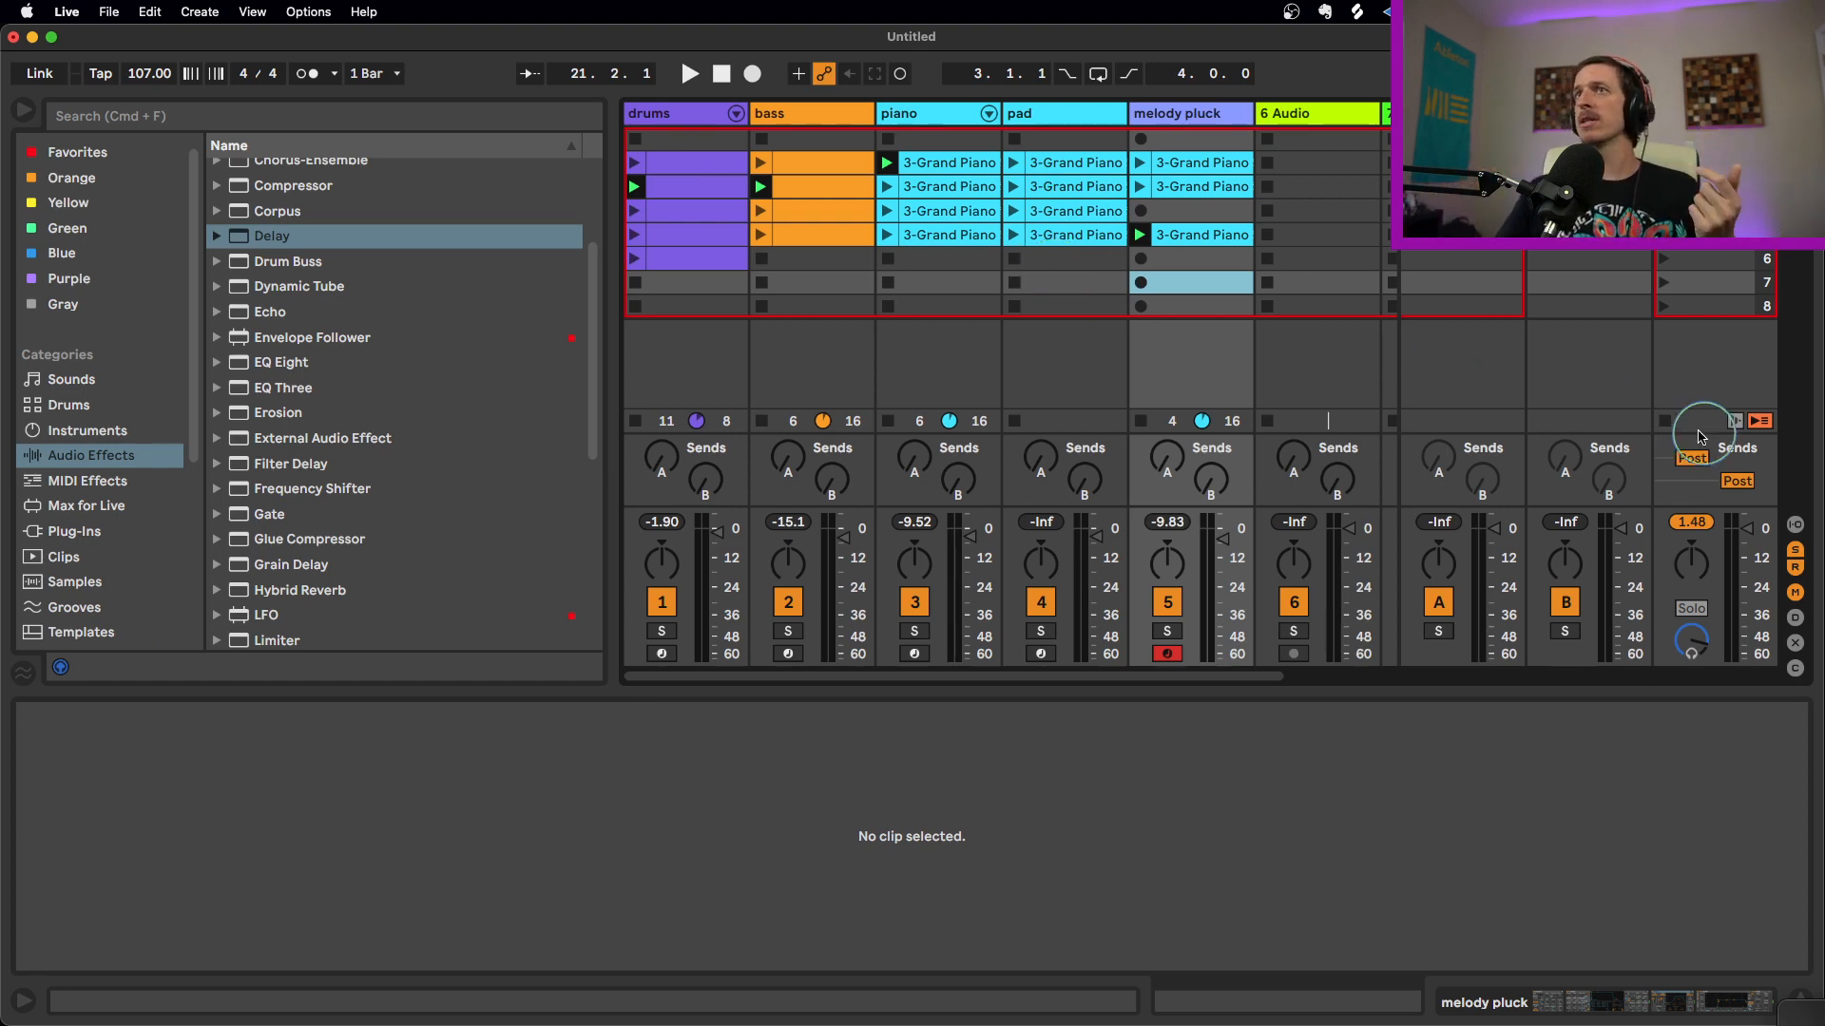
Stop all clips and inspect the notes of the melody pluck's second clip and the pad's first clip
left_click(1664, 421)
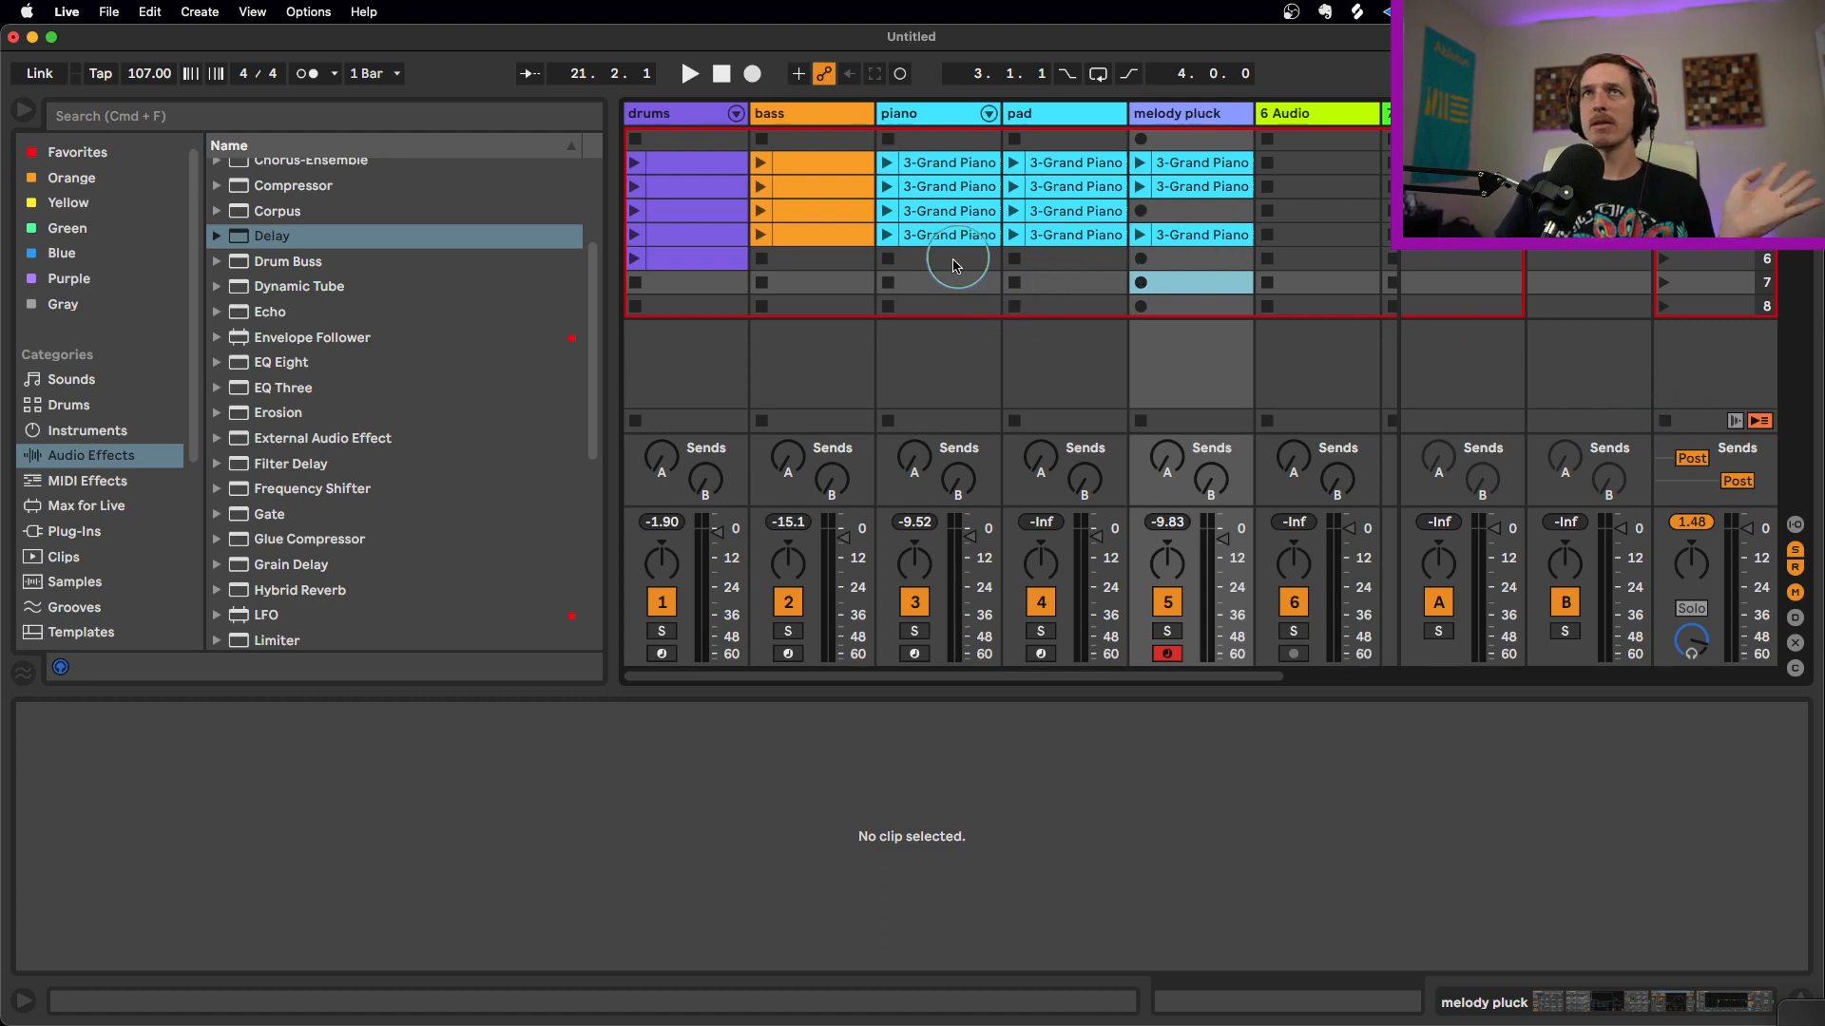
left_click(930, 306)
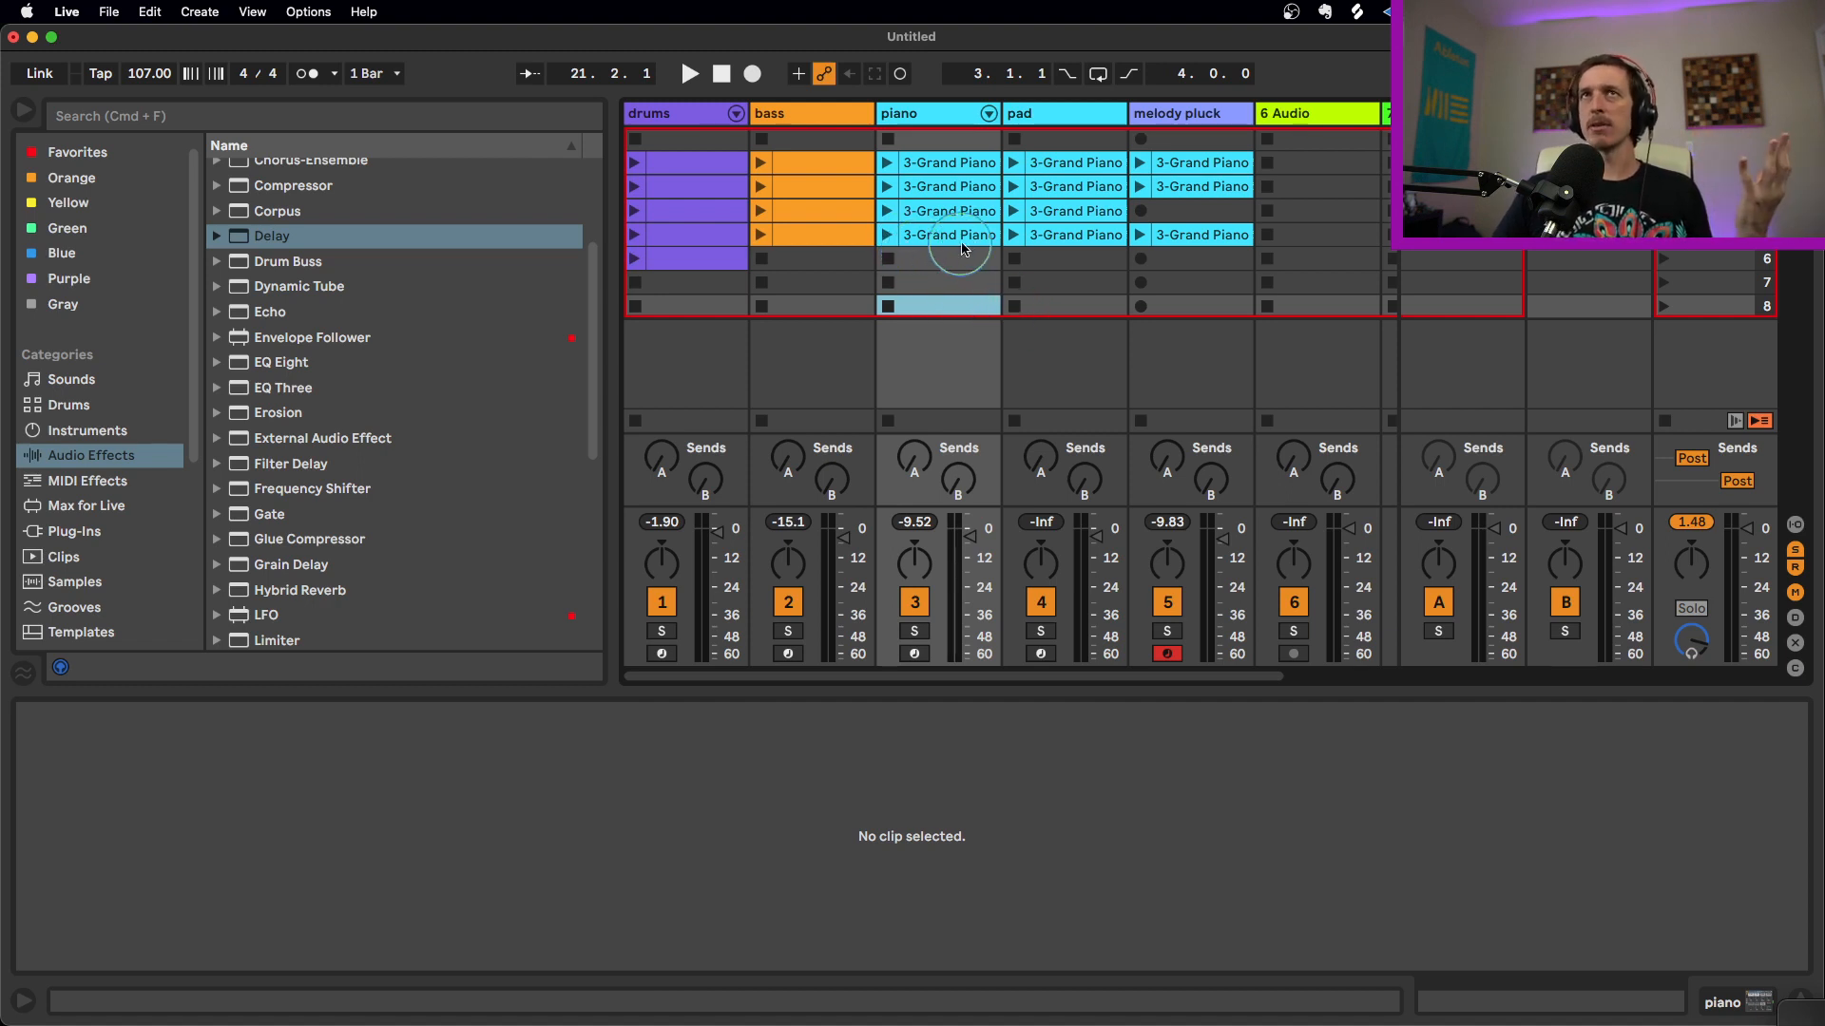
left_click(1183, 185)
left_click(1185, 185)
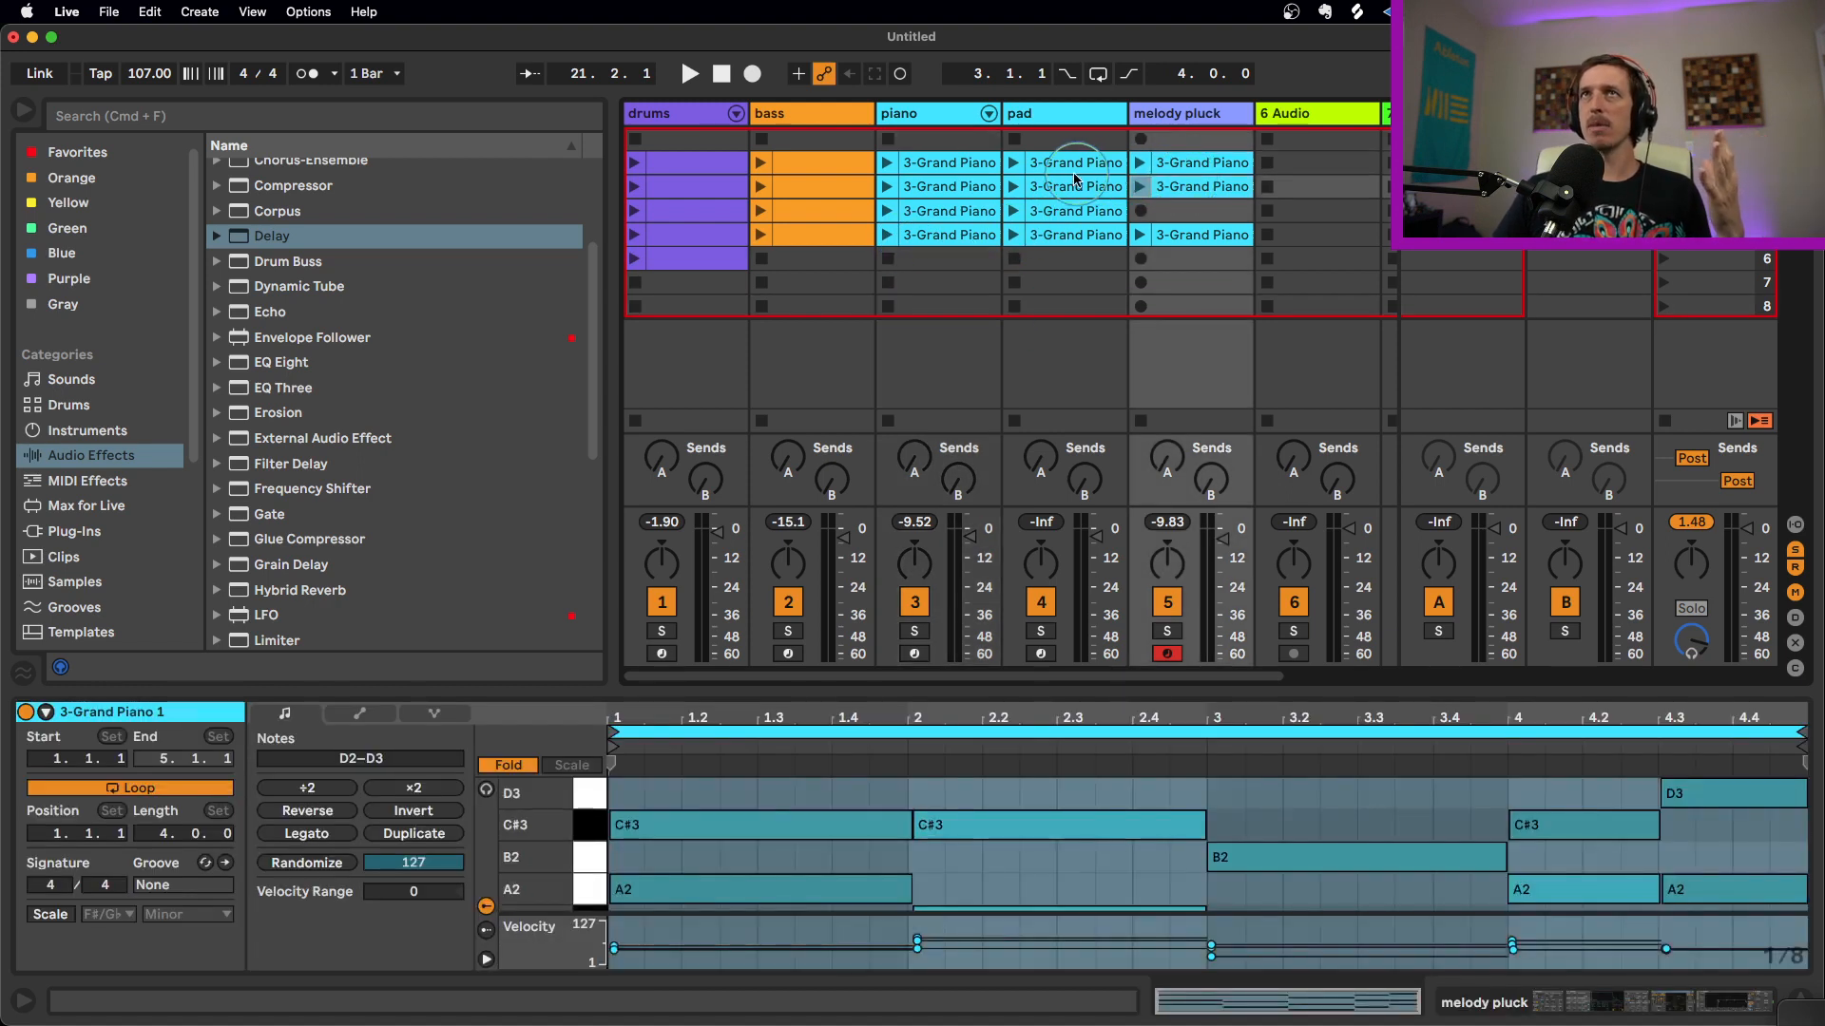
left_click(1051, 168)
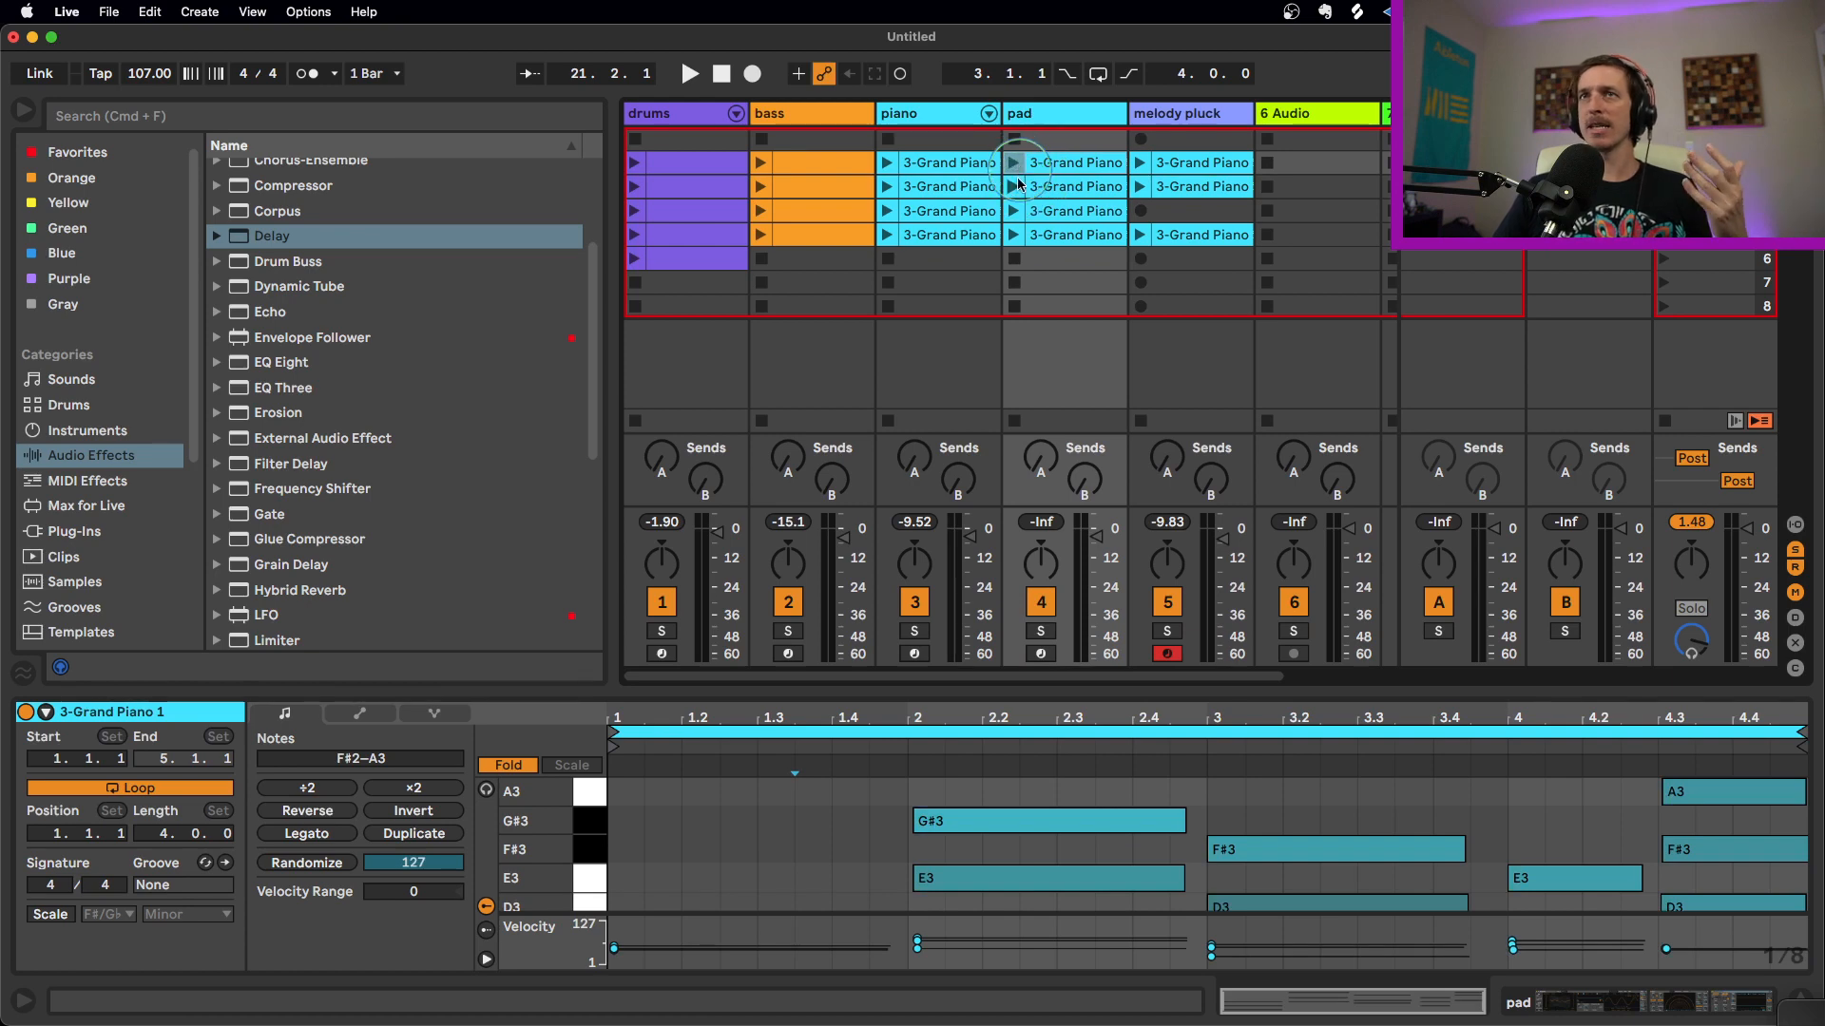
Play the pad's first clip and set its Wavetable filter frequency to 6.45 kHz and amp envelope attack to 18.3 ms
left_click(1015, 165)
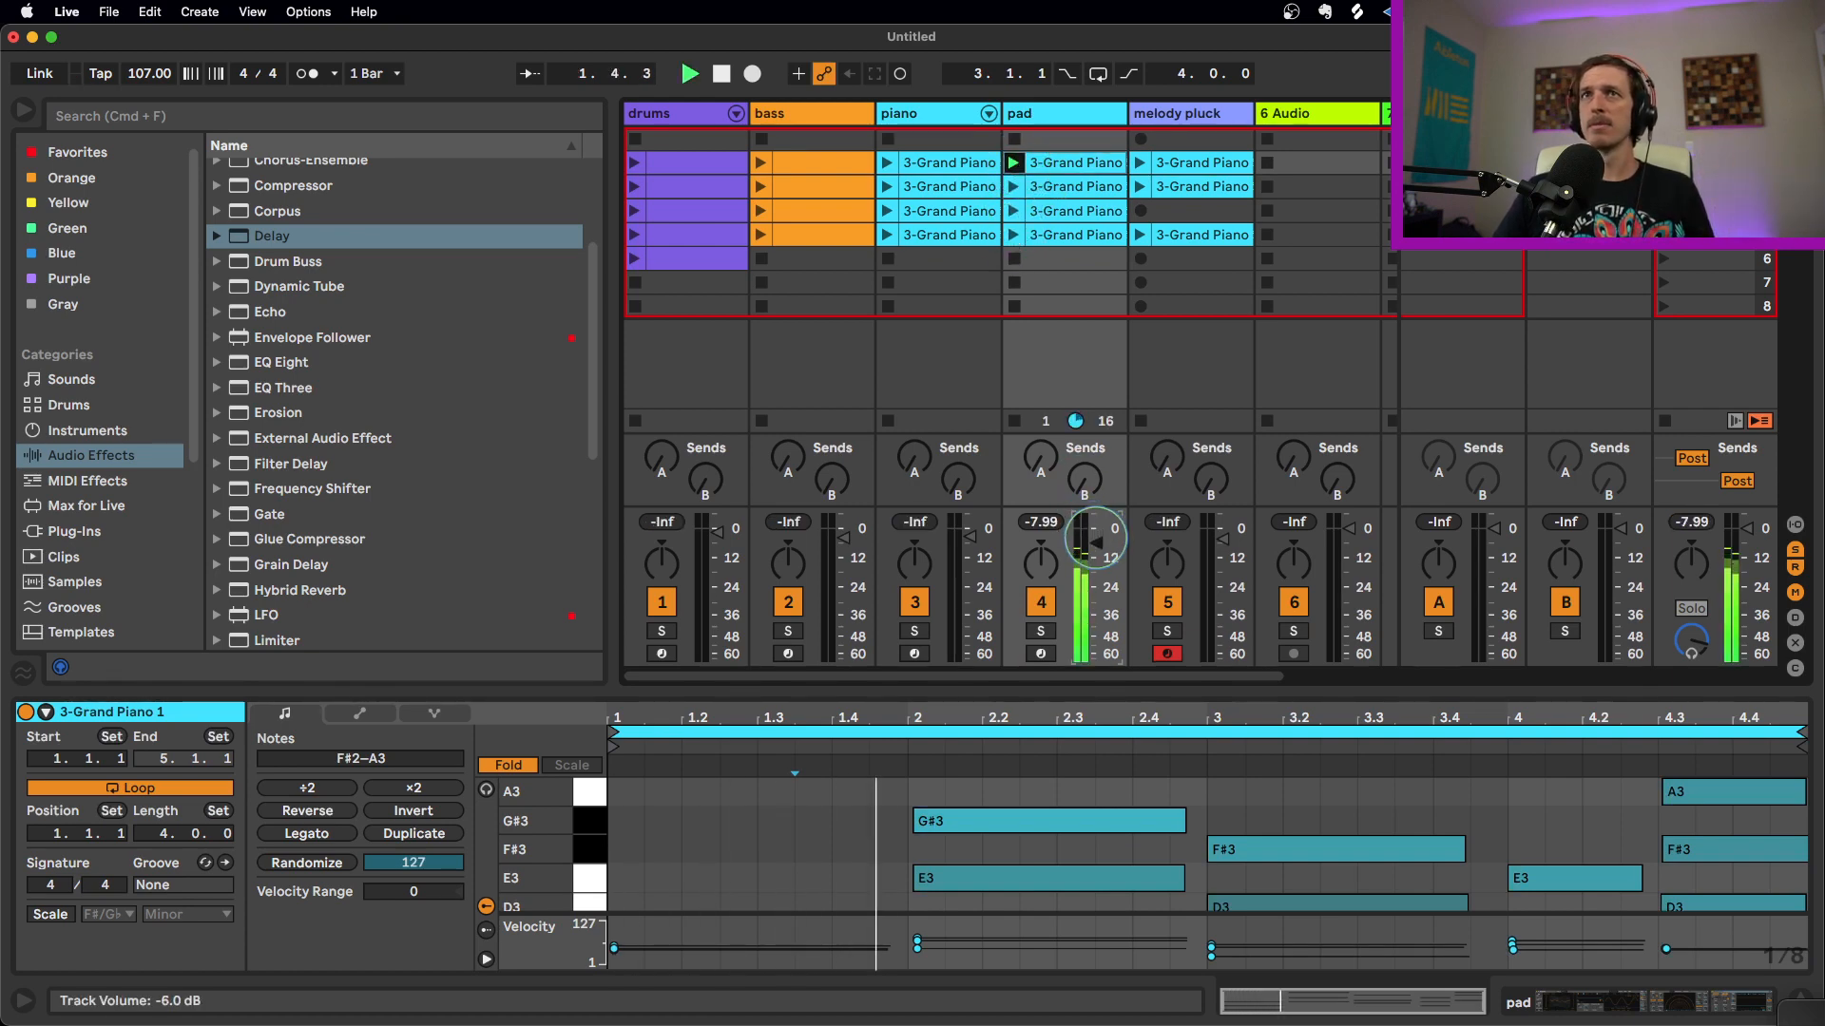
left_click(1033, 116)
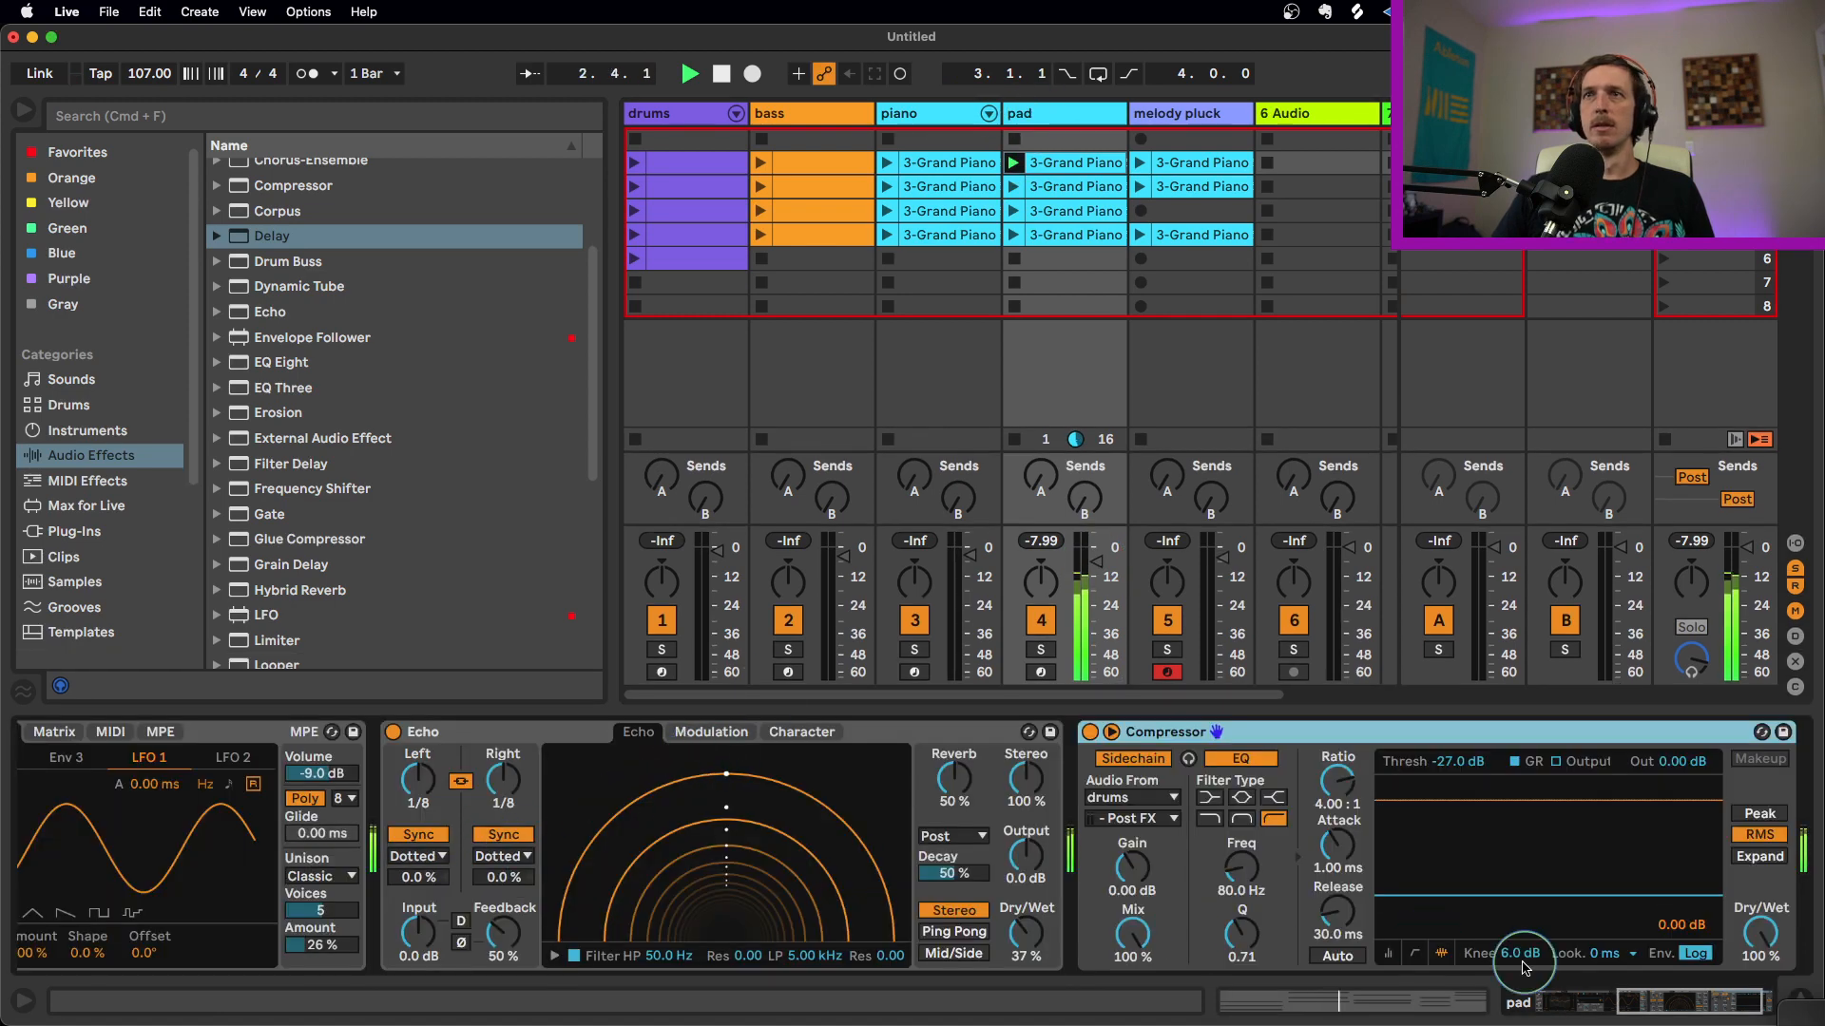
left_click_drag(1649, 999, 1572, 1000)
left_click_drag(642, 884, 641, 920)
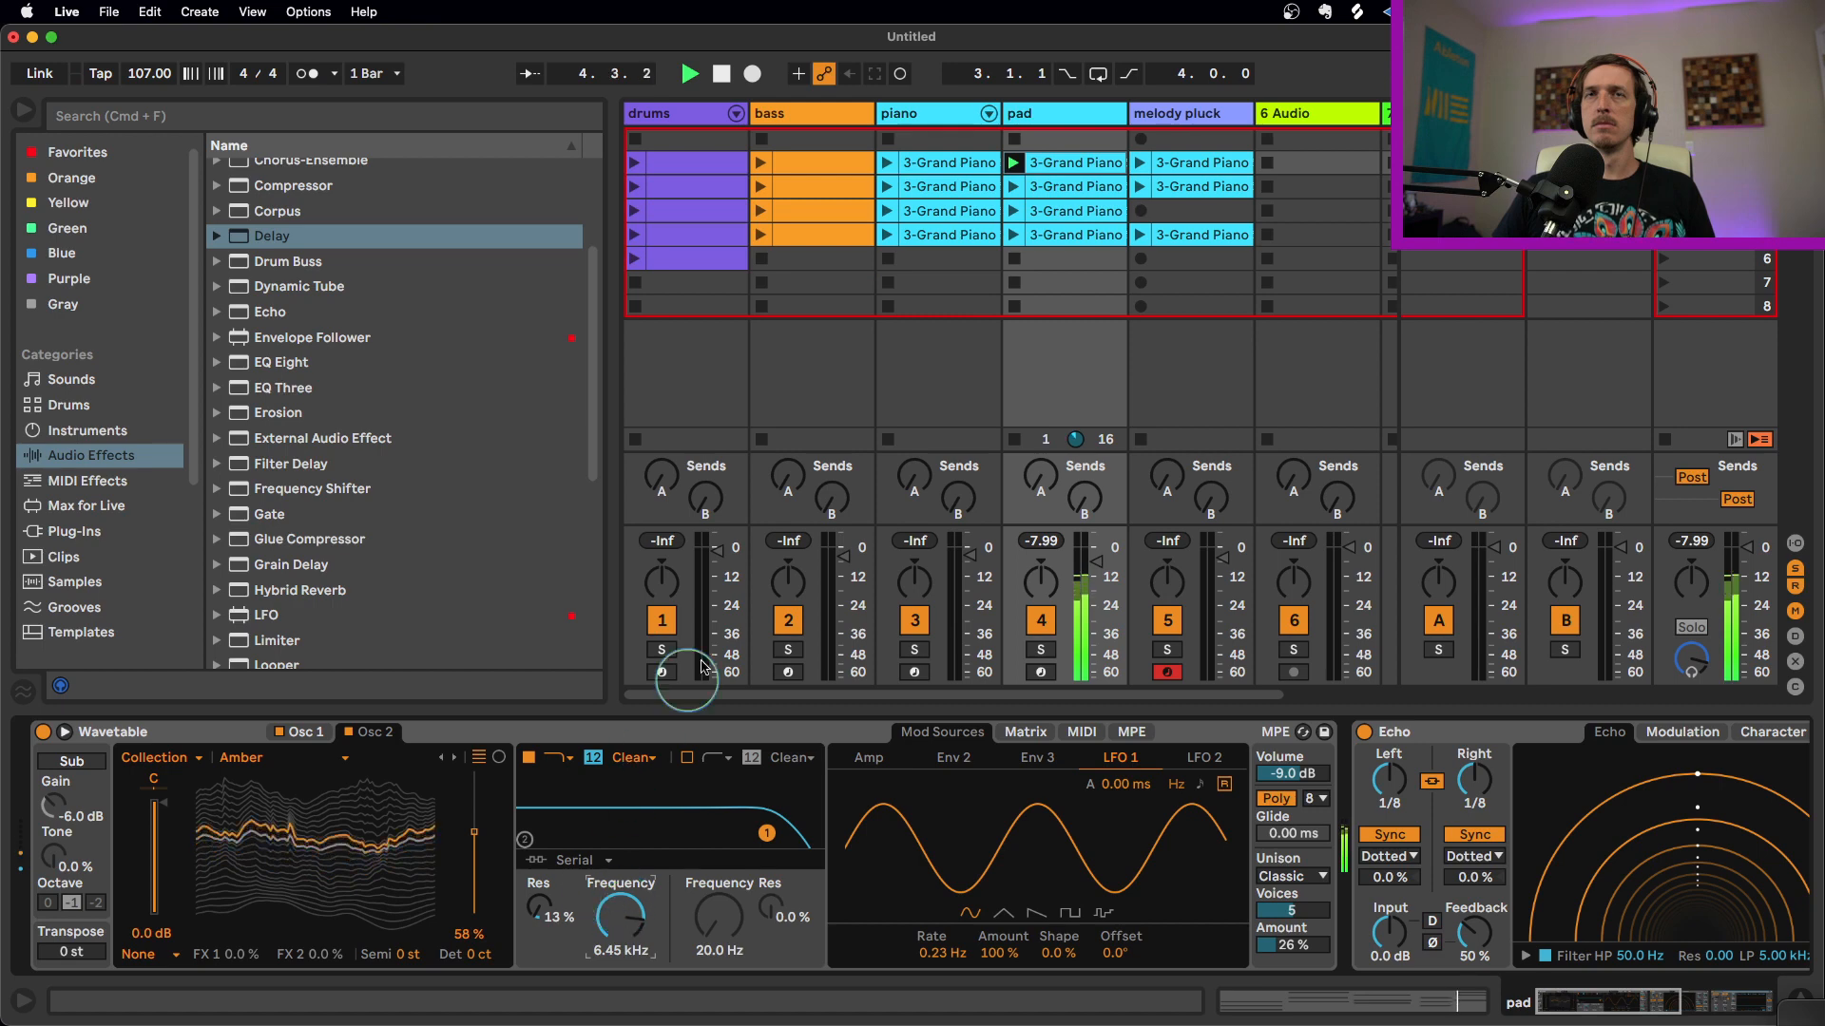
left_click(873, 760)
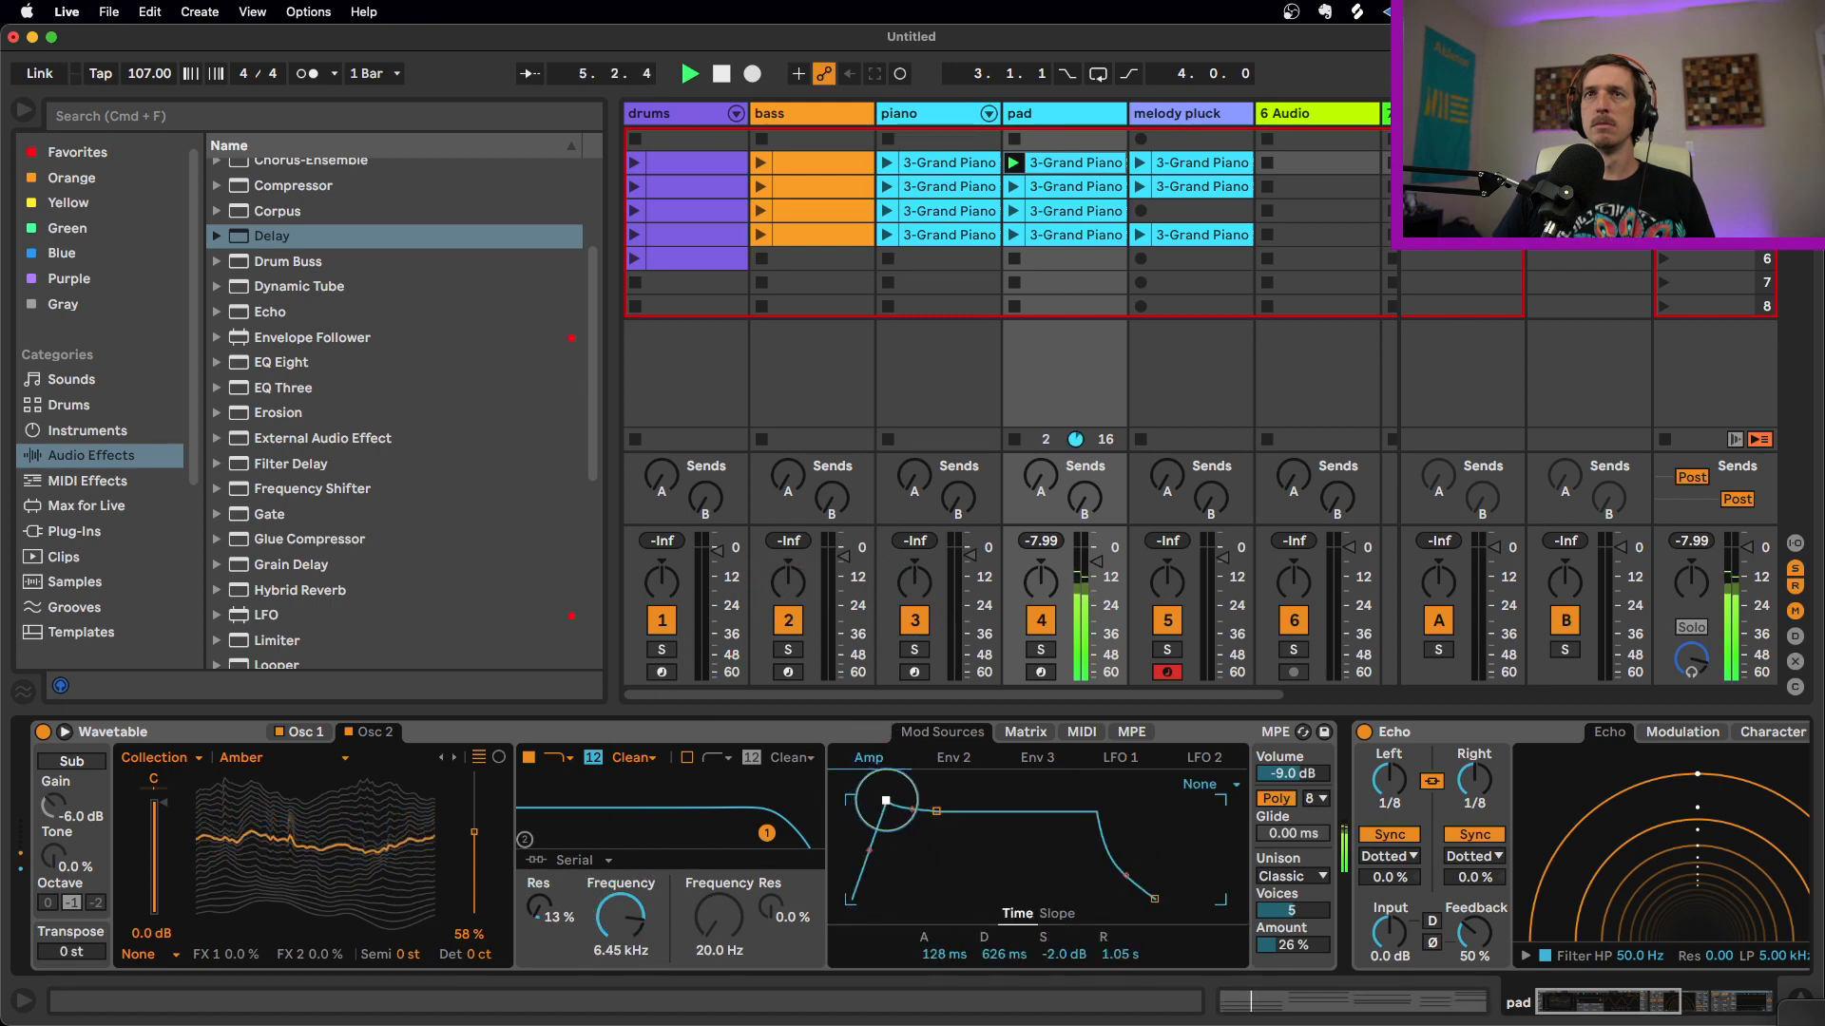
left_click_drag(886, 801, 873, 801)
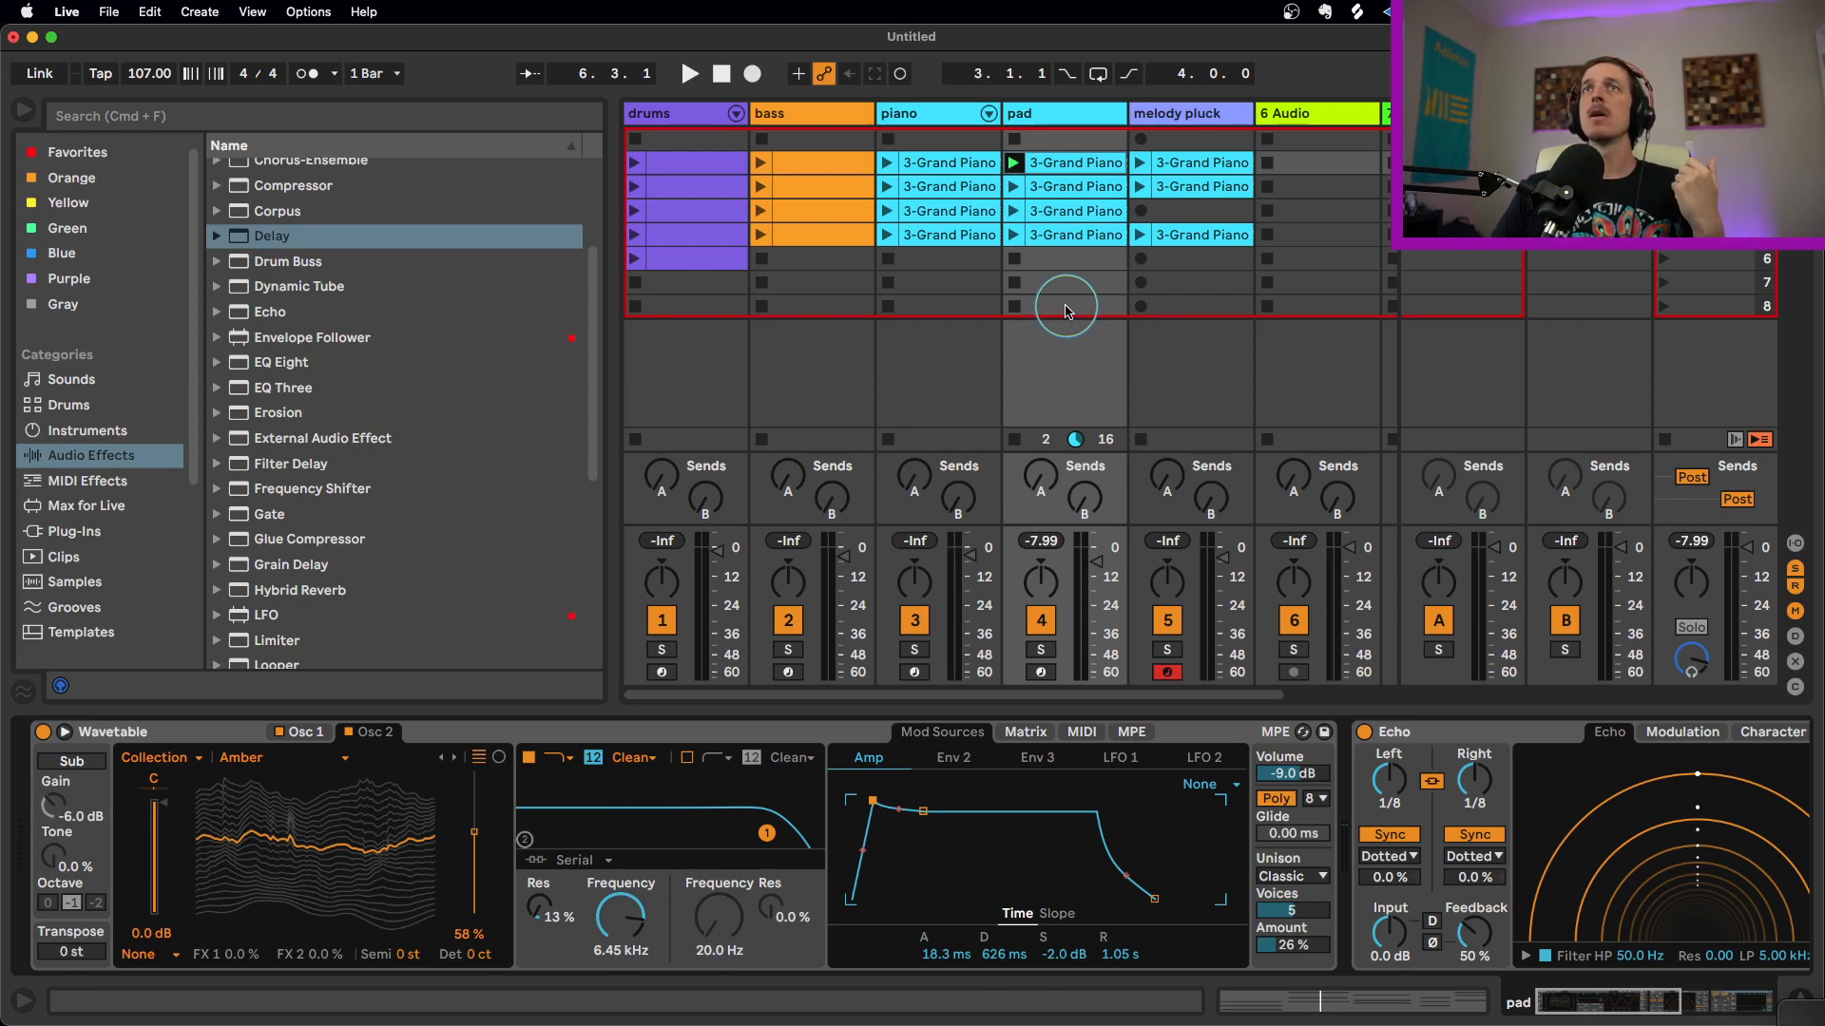
Copy the pad's first clip to its slot in scene 8 and delete the copy
left_click_drag(1217, 261, 696, 165)
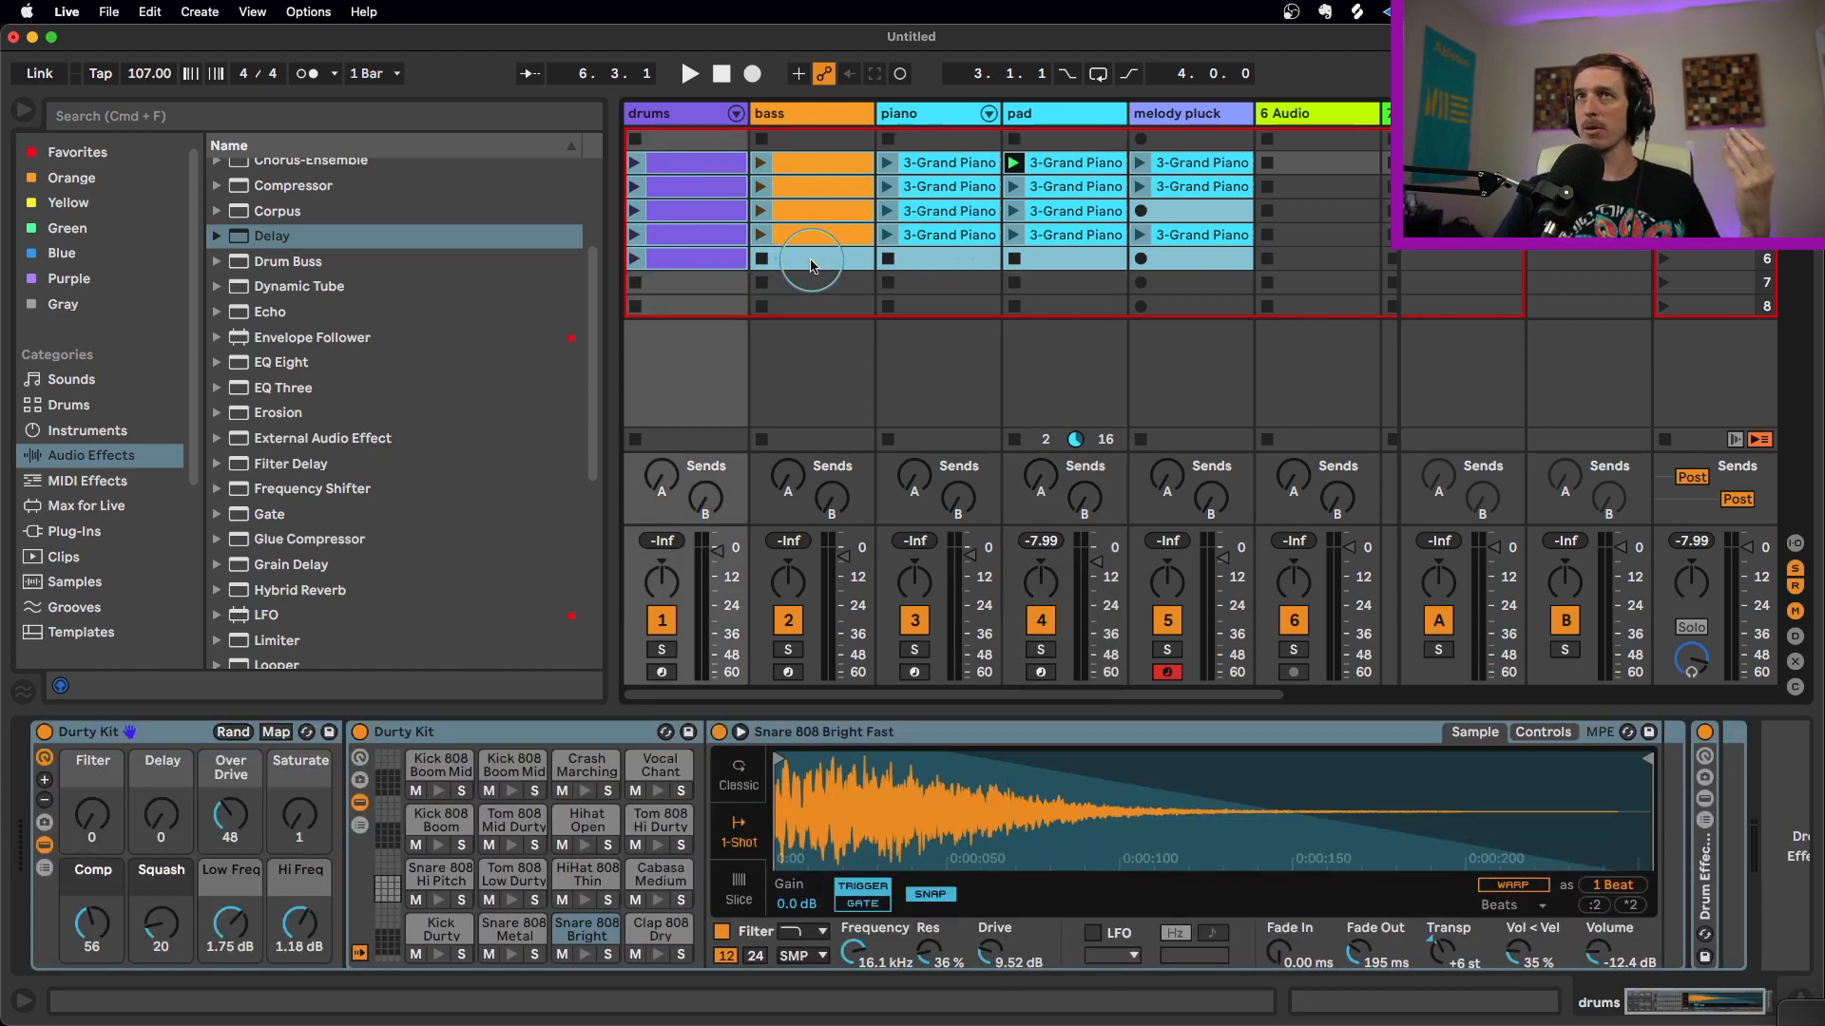
left_click(1070, 306)
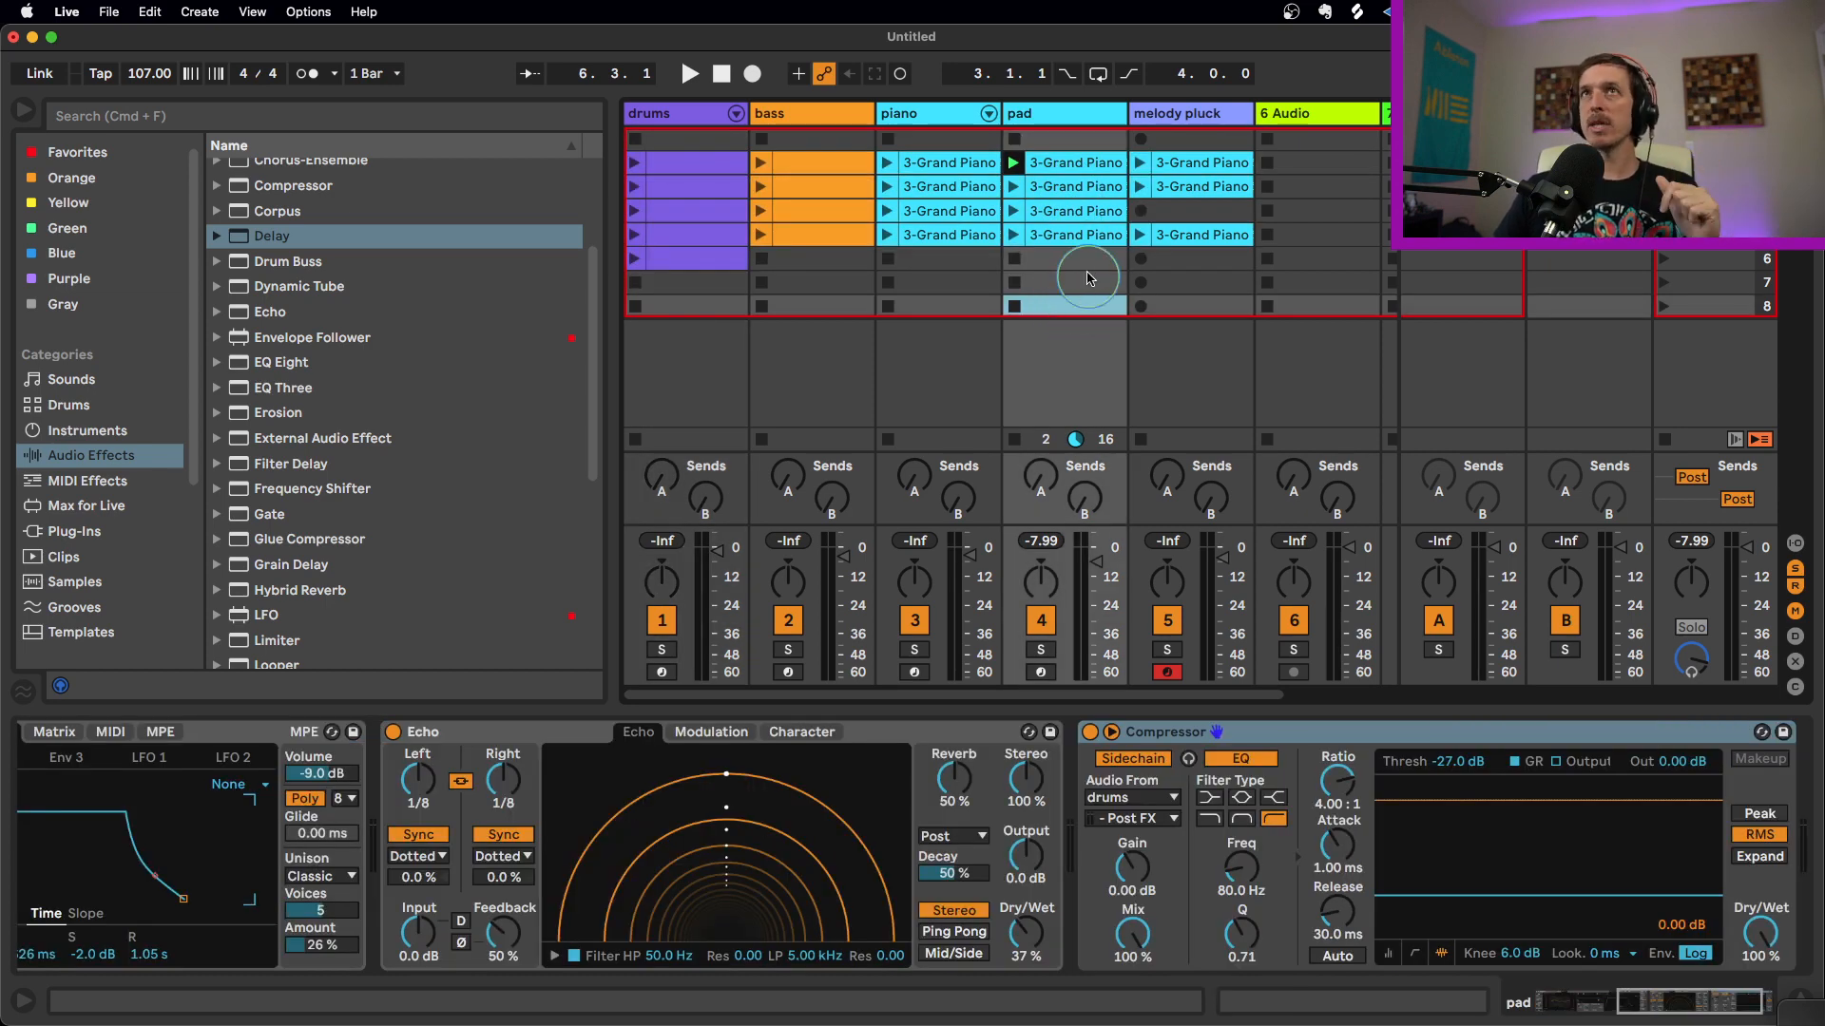
left_click(1063, 169)
left_click_drag(1063, 169, 1053, 306)
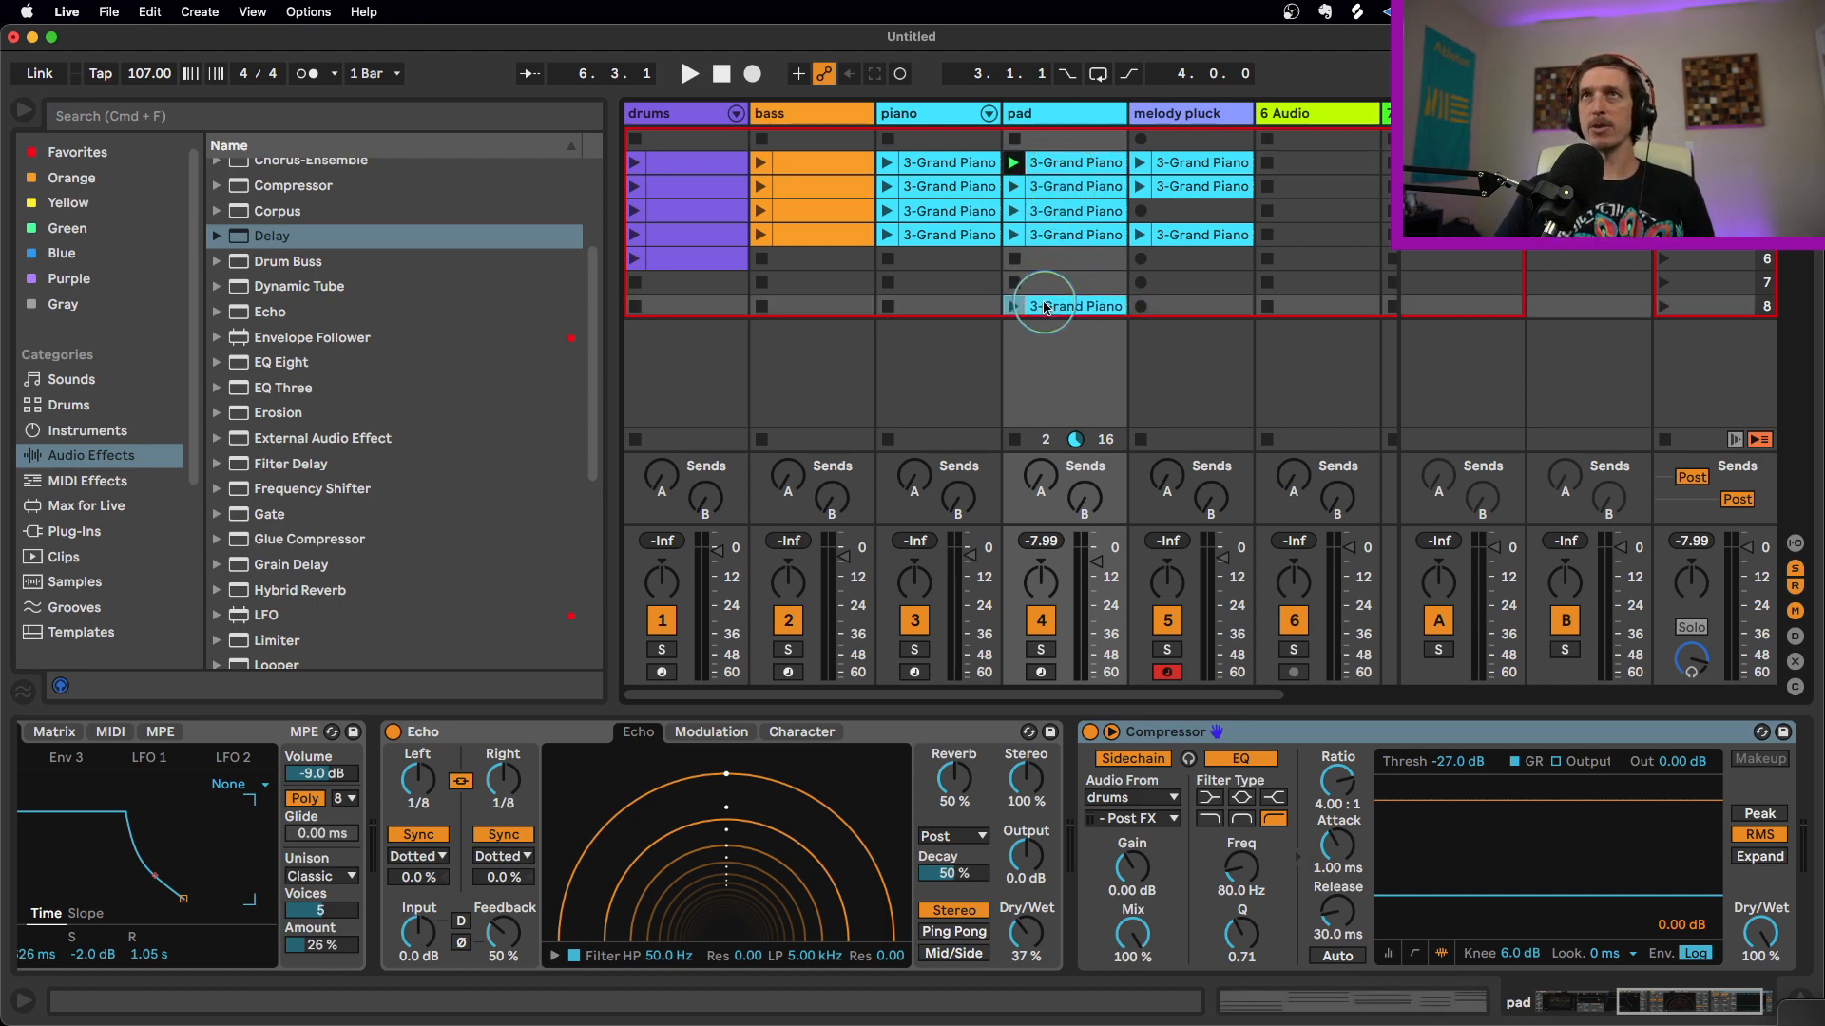
key("Delete")
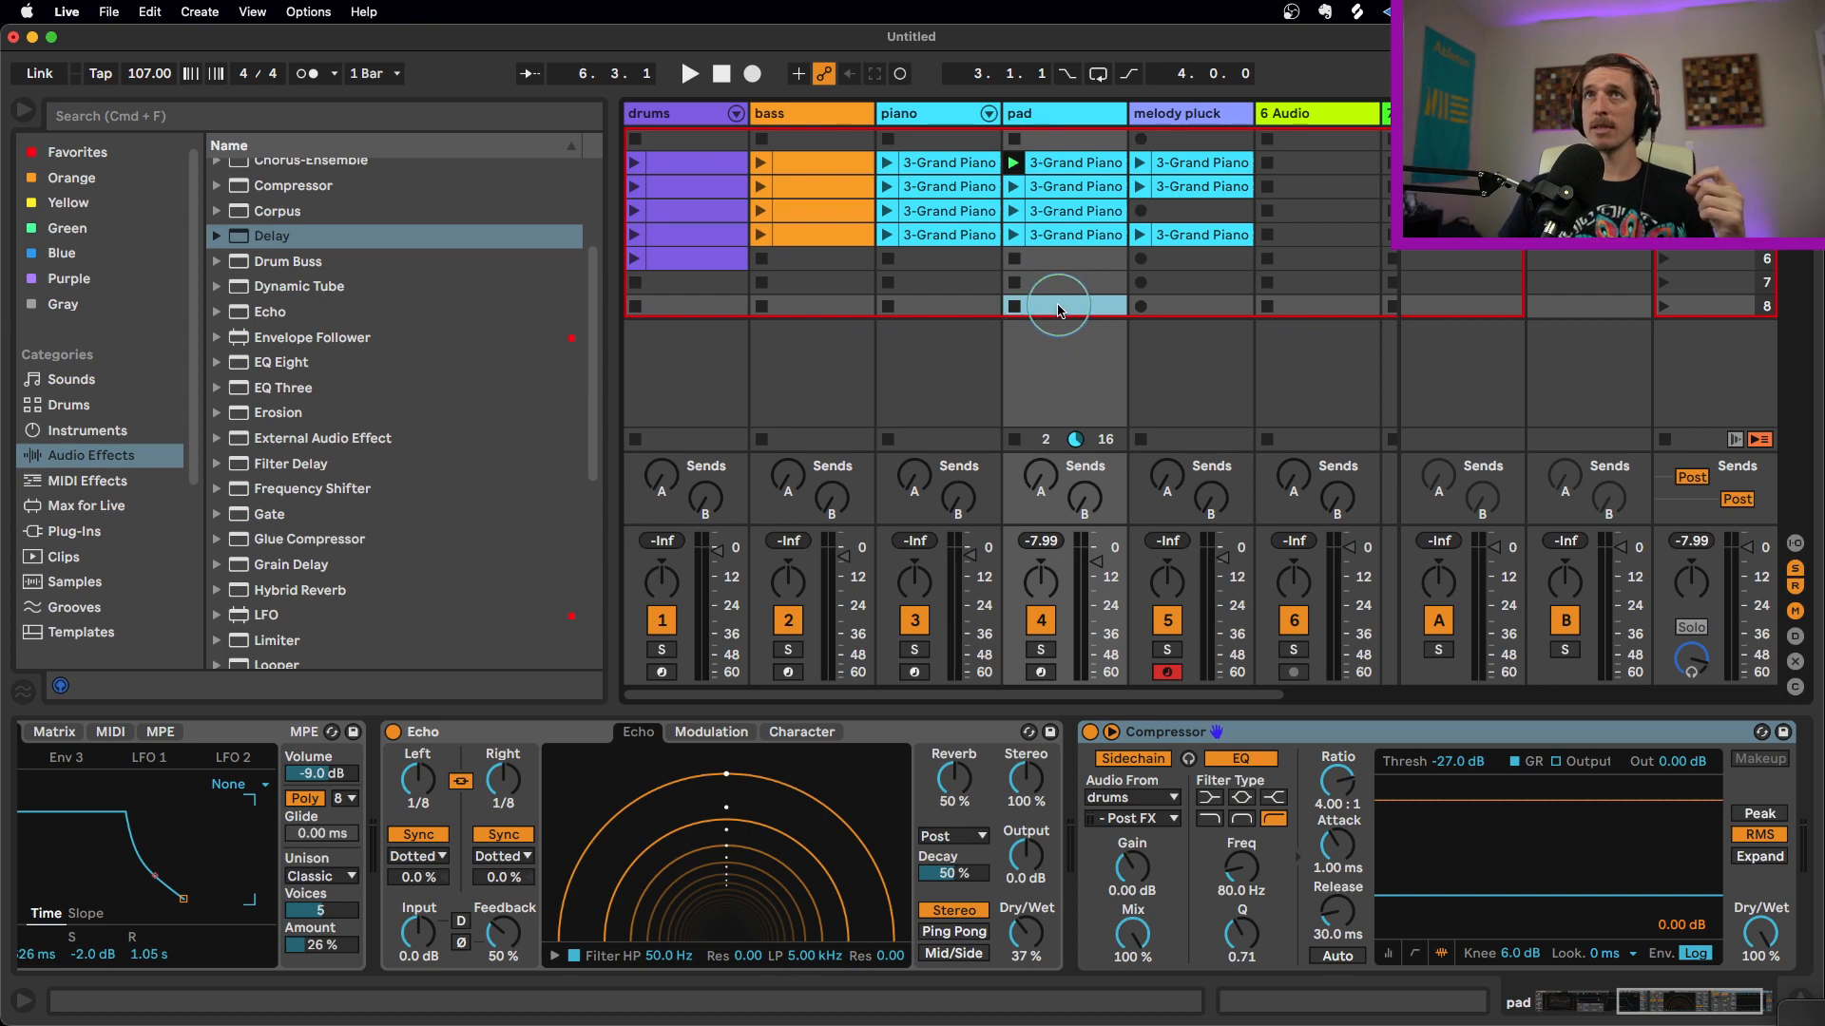
Capture the active pad clip into a new scene inserted below scene 8, and check the inserted clip and scene
key("shift+super+i")
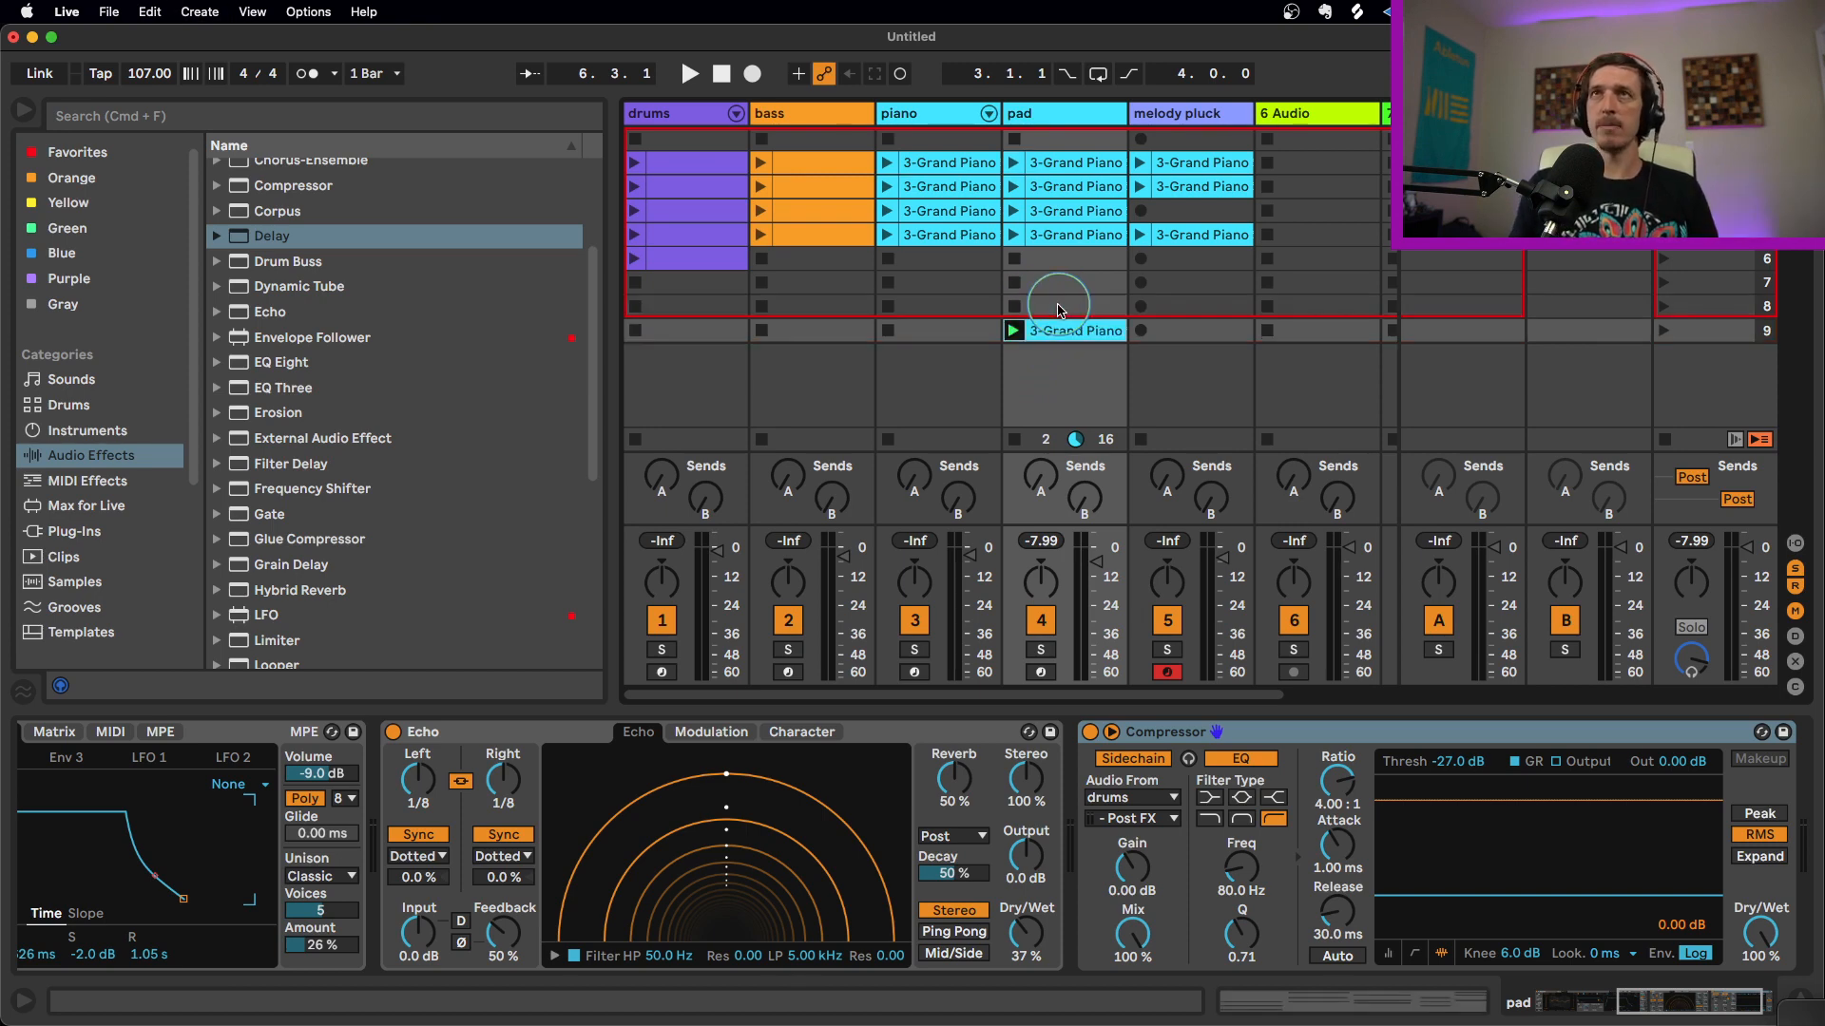
left_click(1045, 163)
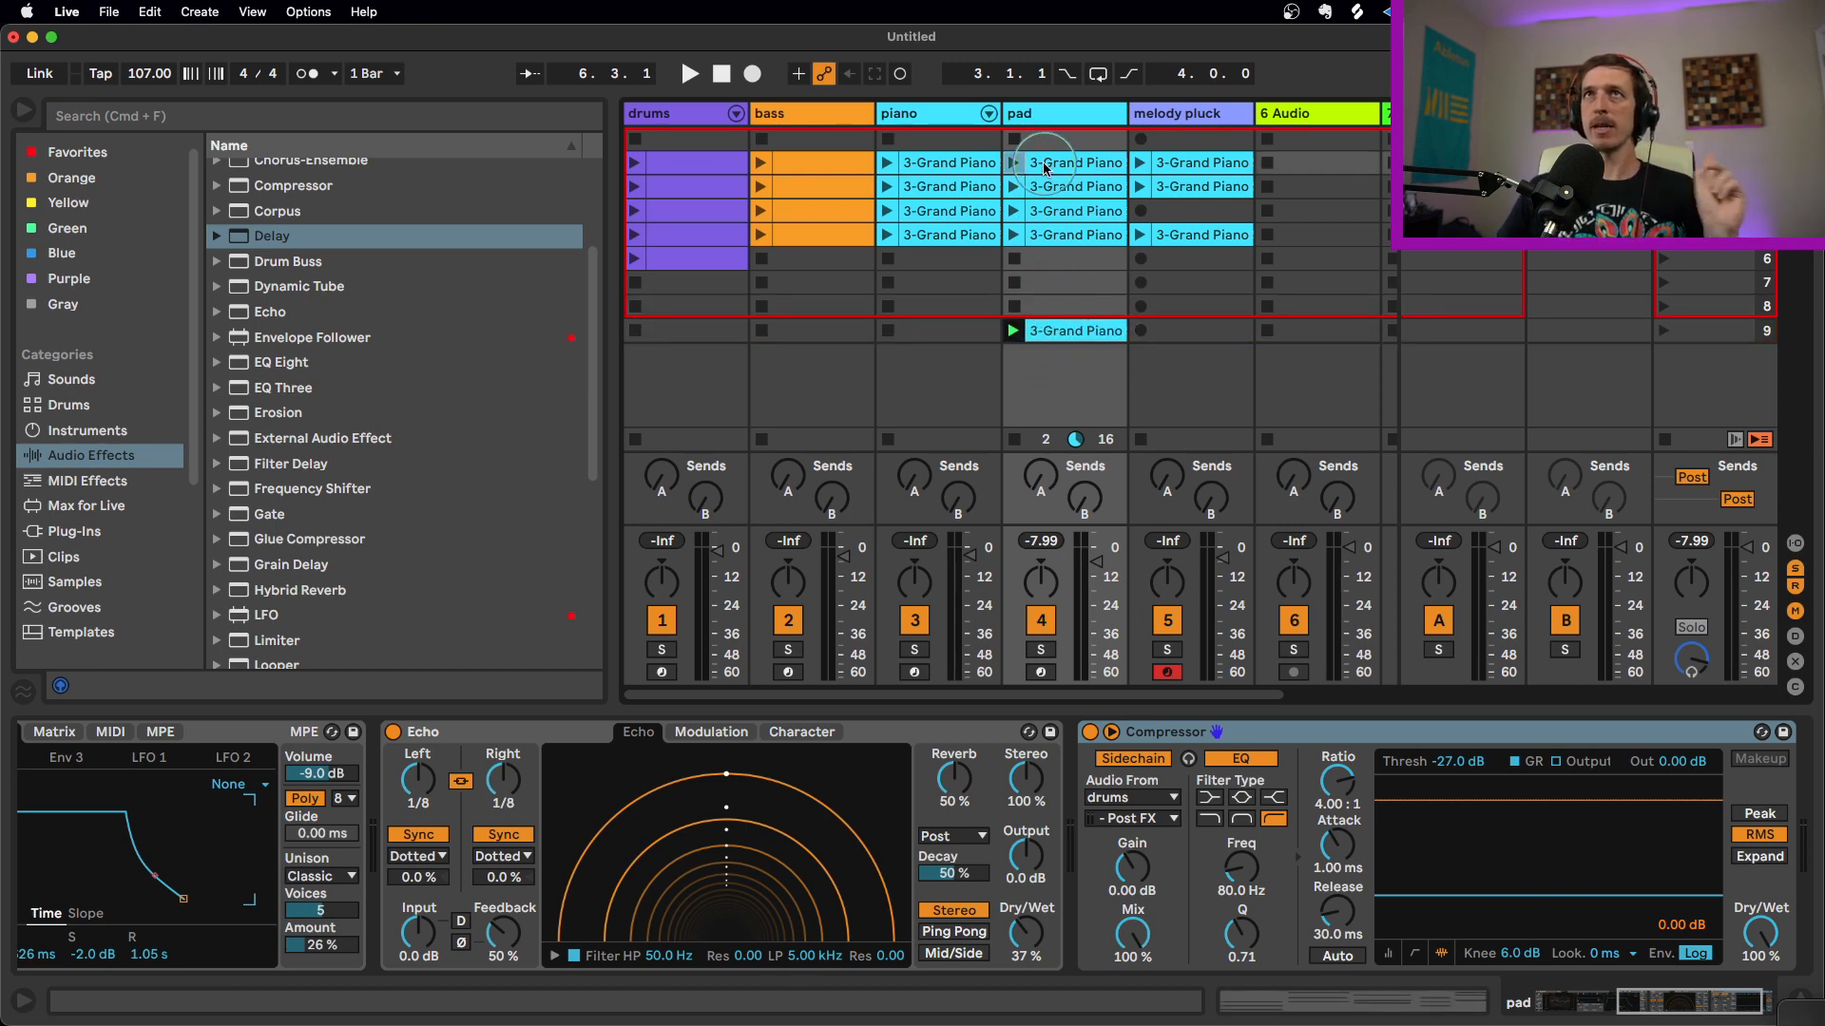
left_click(1078, 330)
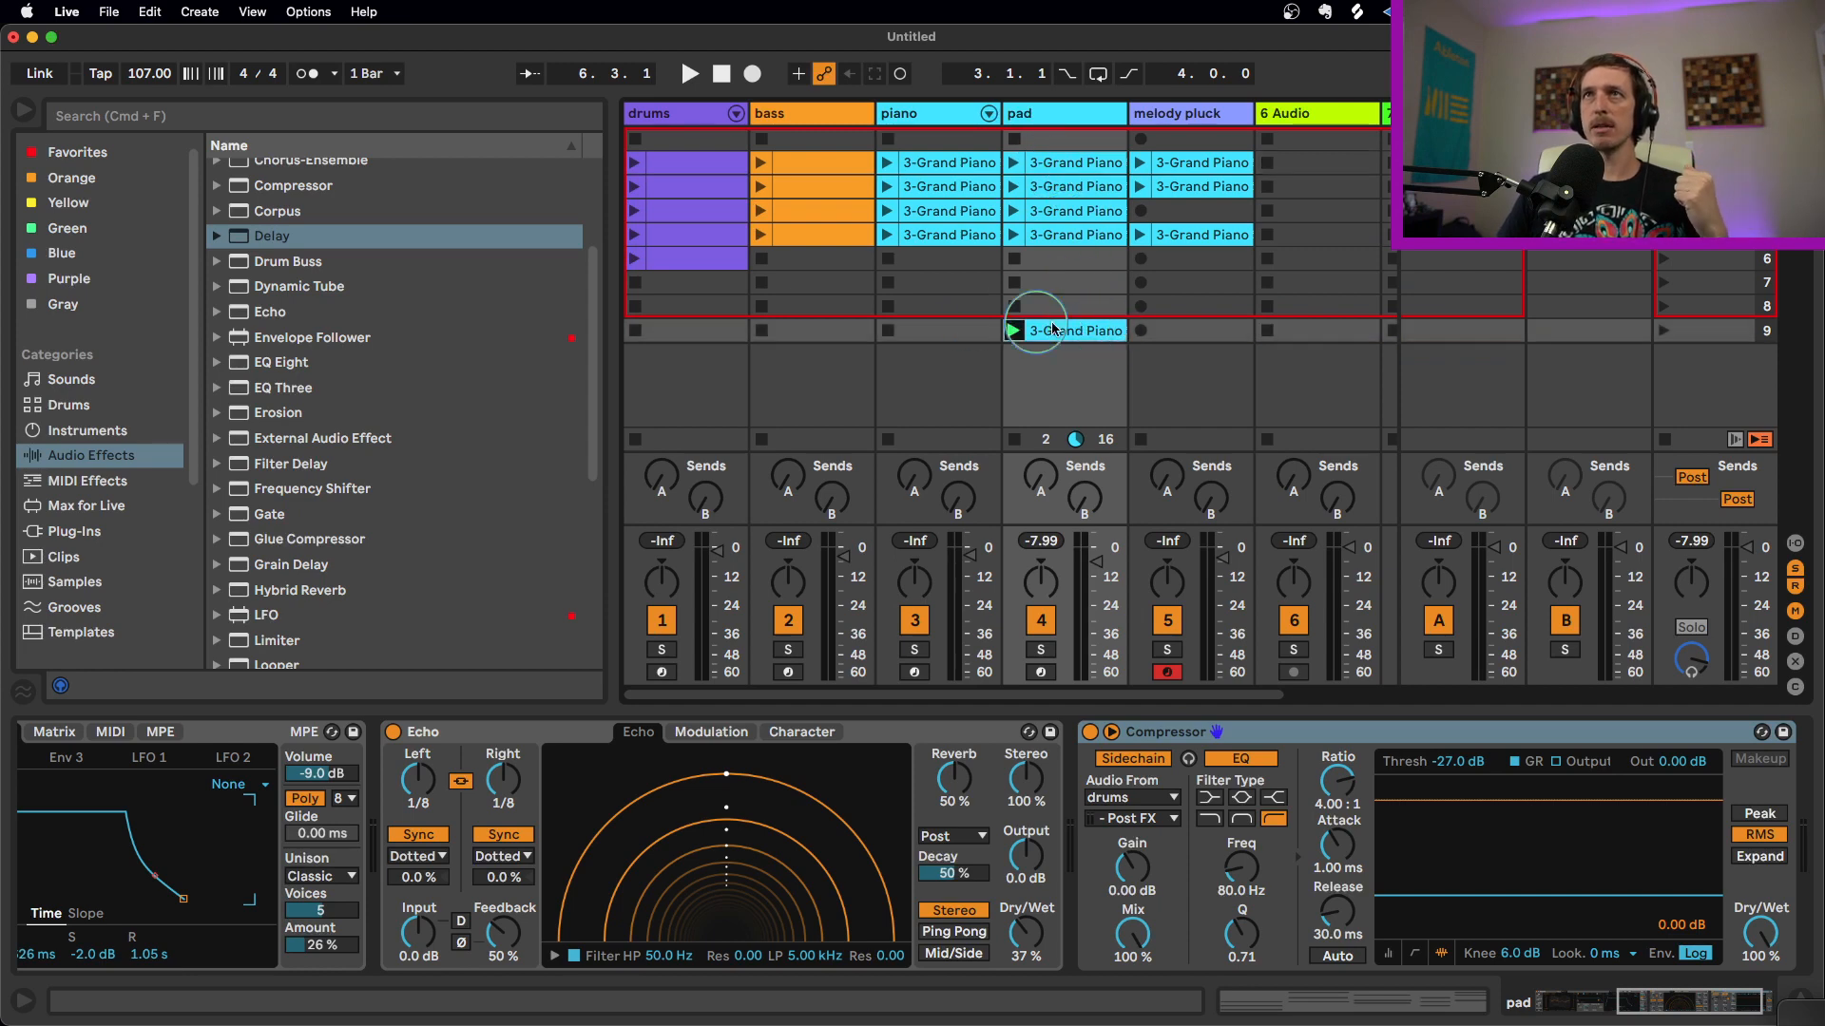
left_click(1766, 334)
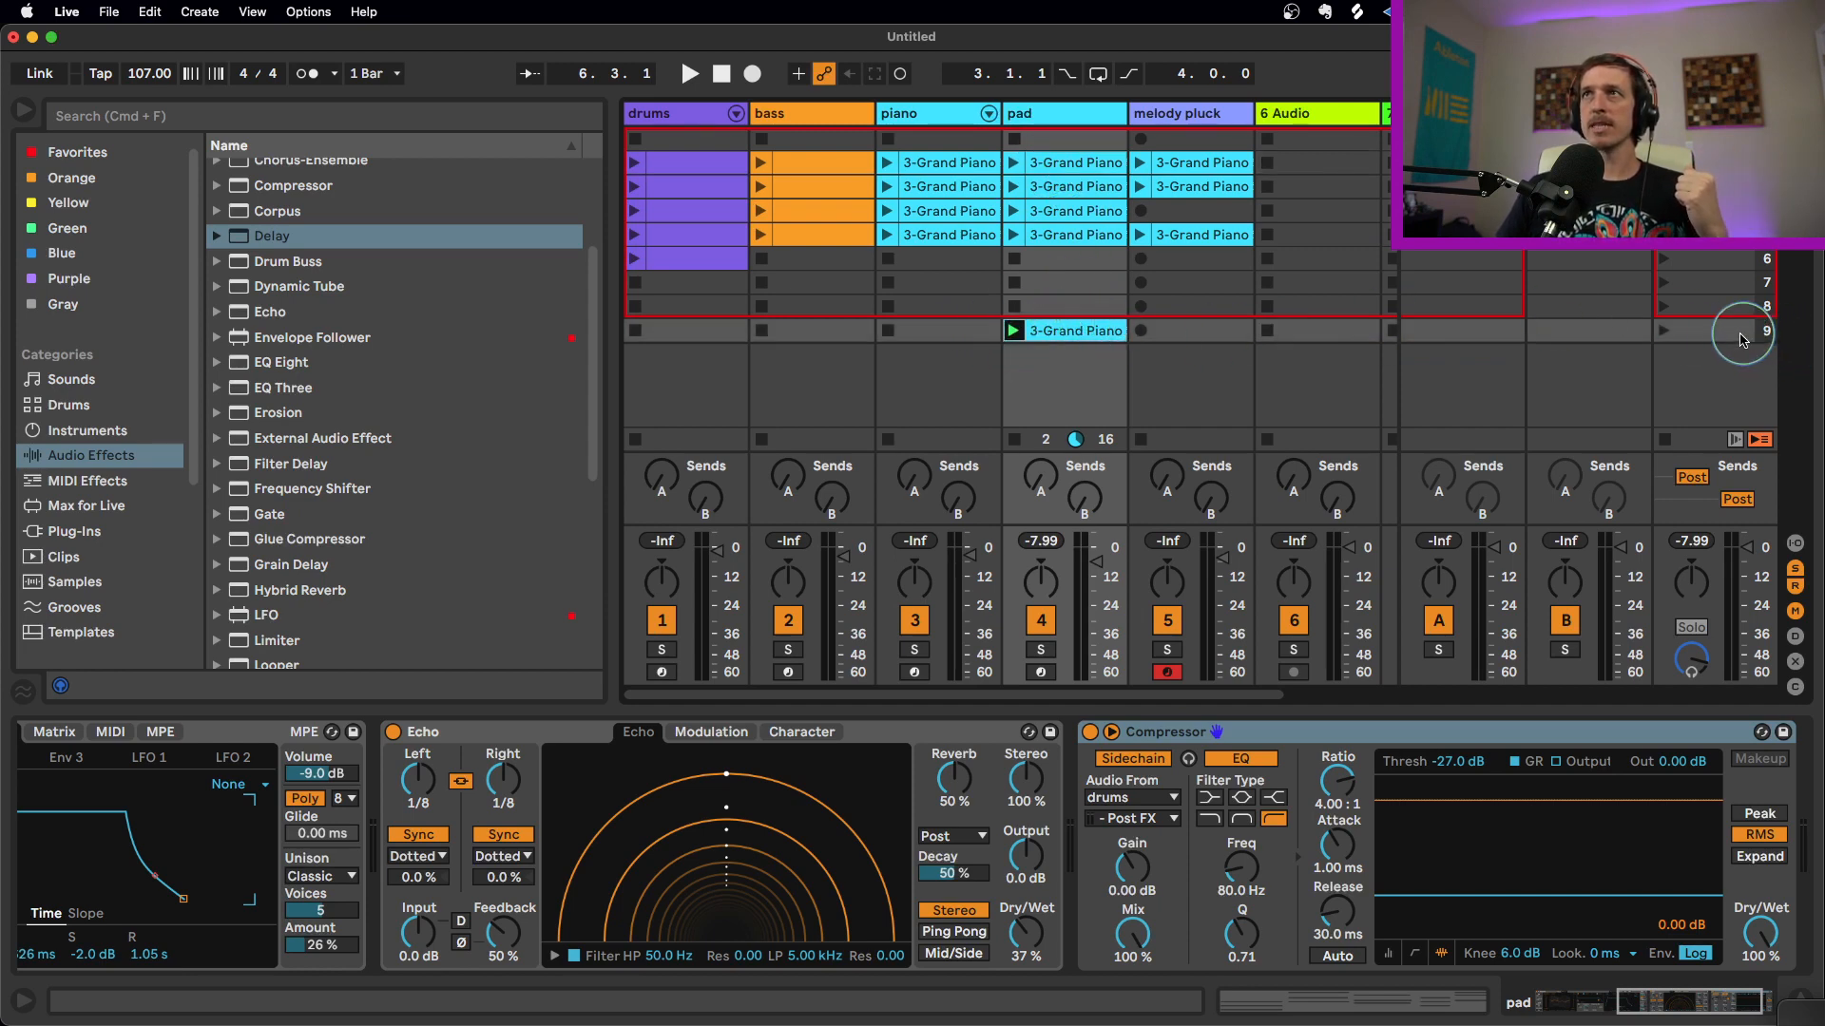
left_click(1074, 332)
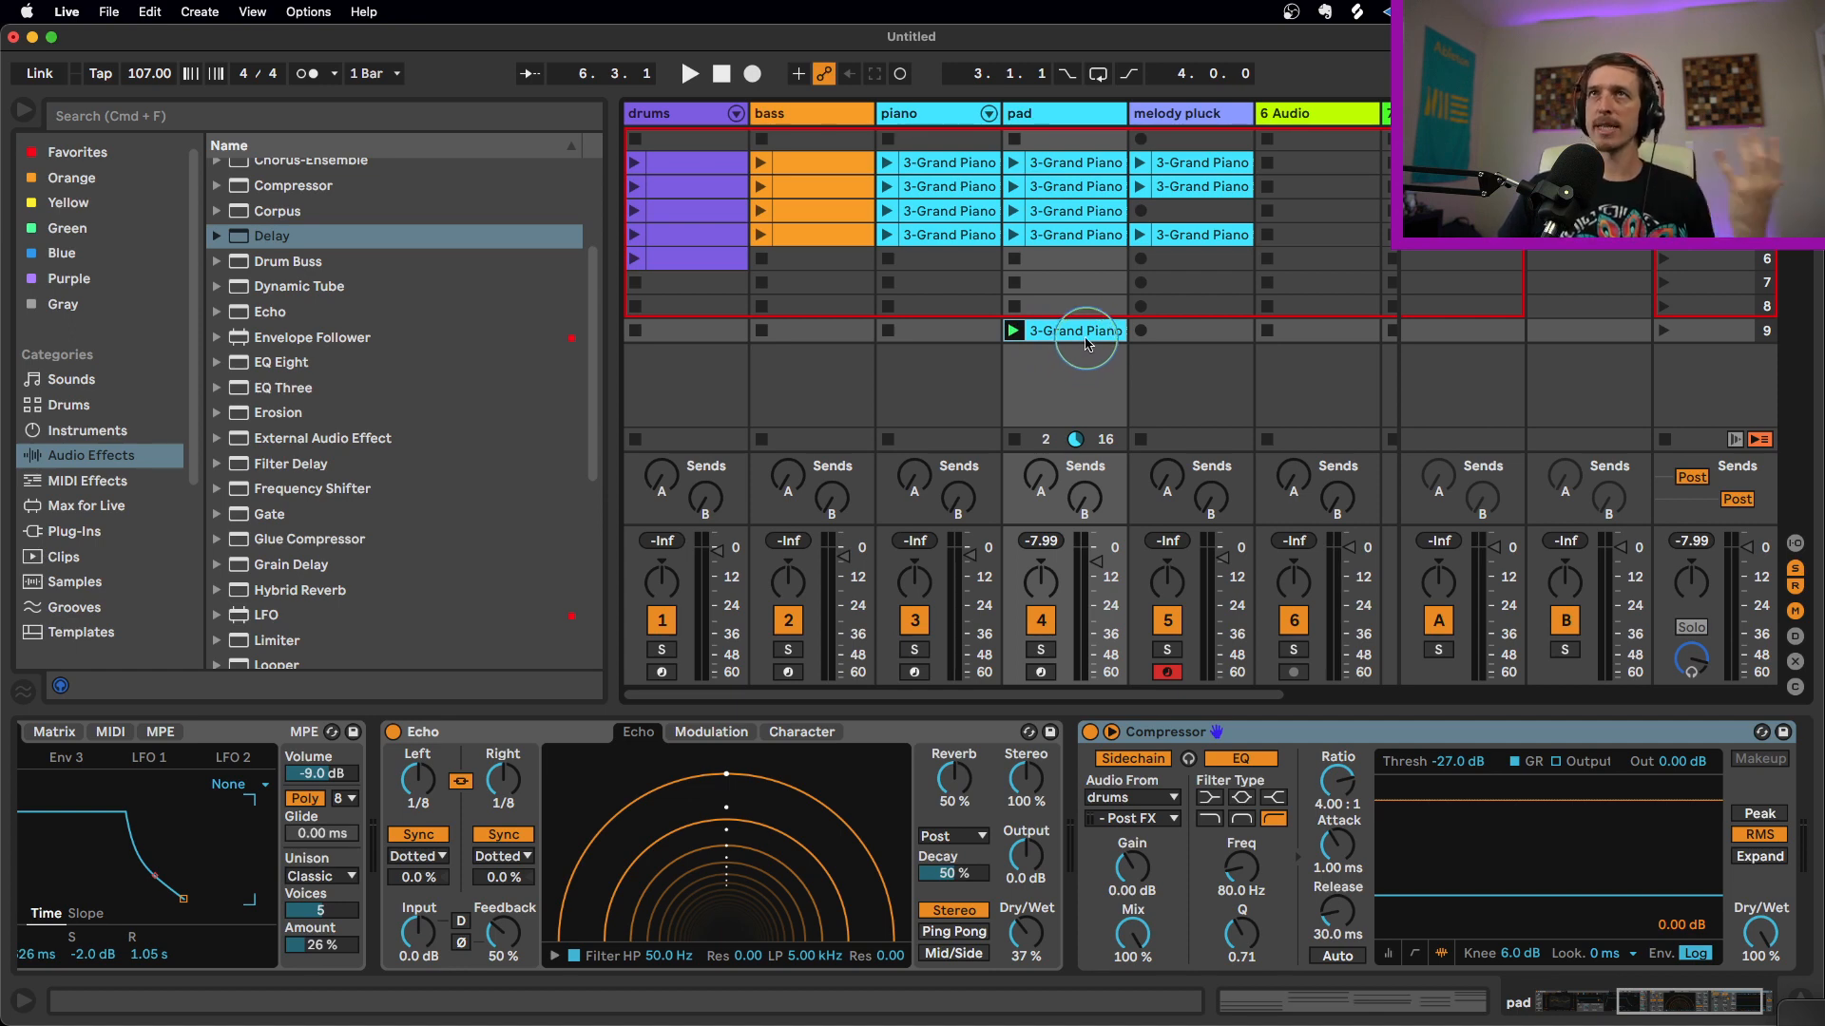
Launch the piano's fourth clip and the melody pluck's first clip alongside the captured pad clip, and audition the combination
left_click(887, 235)
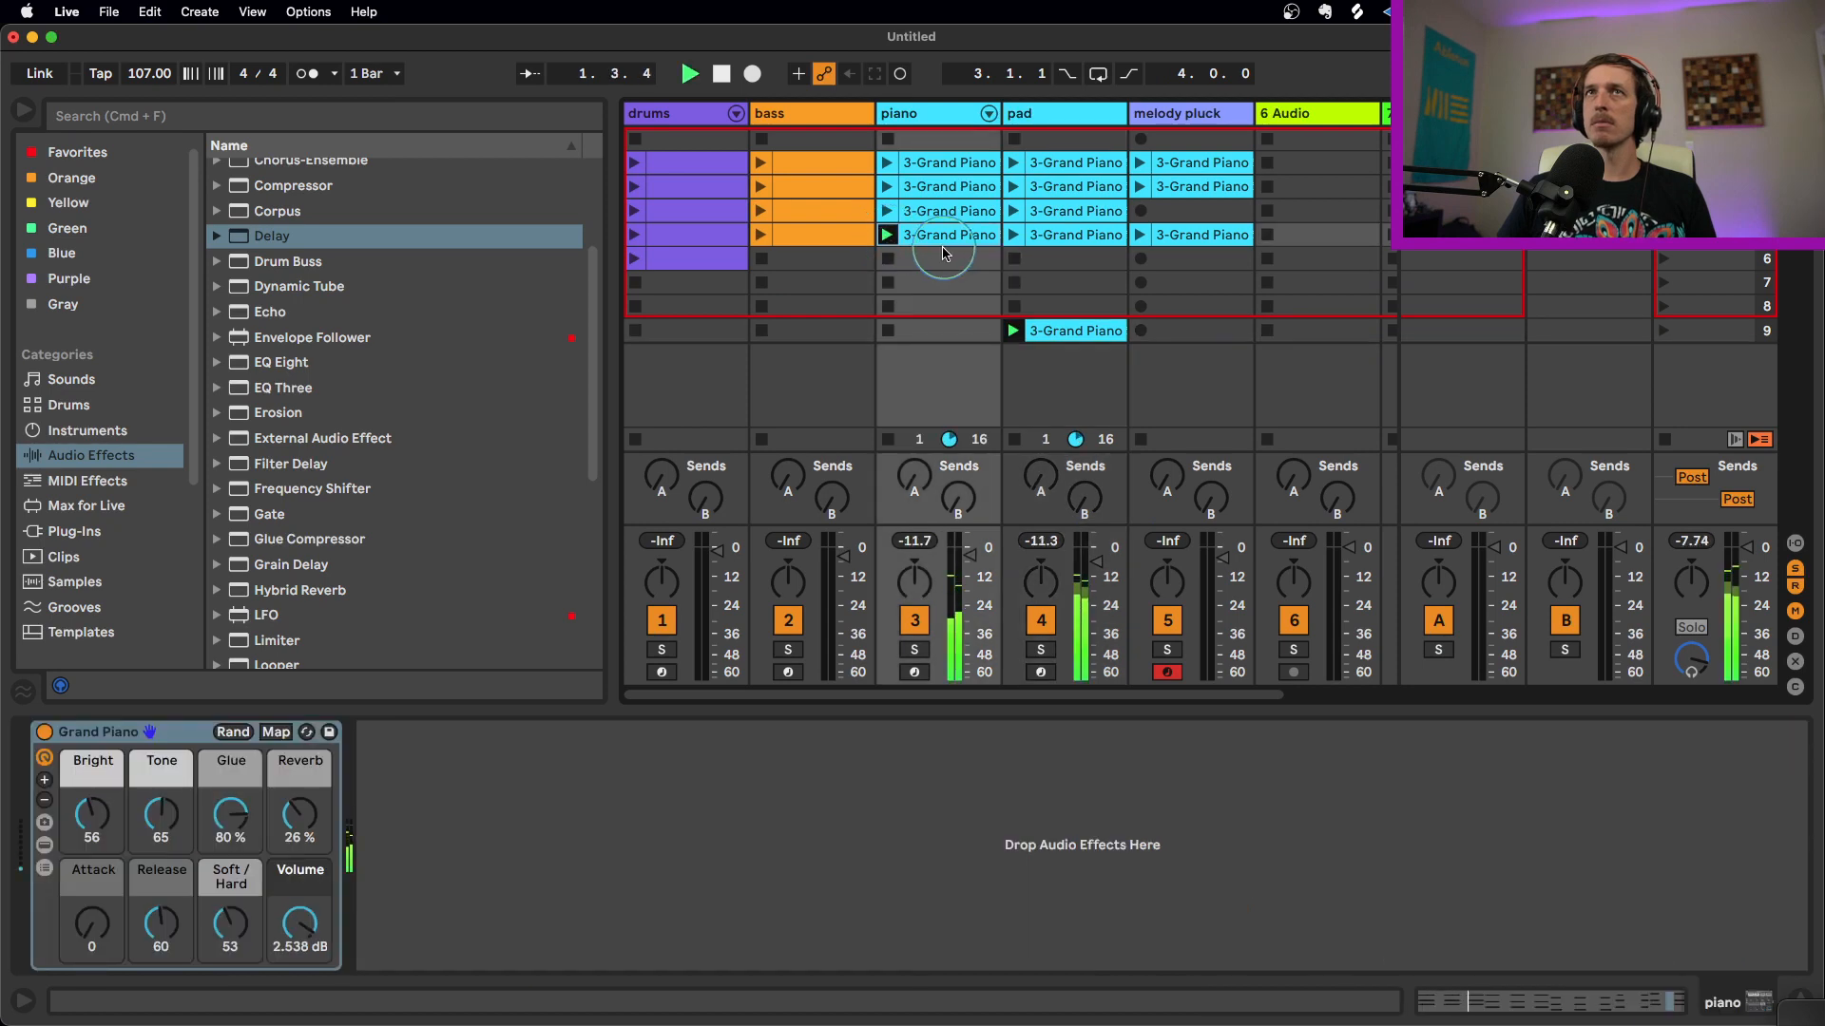
key("space")
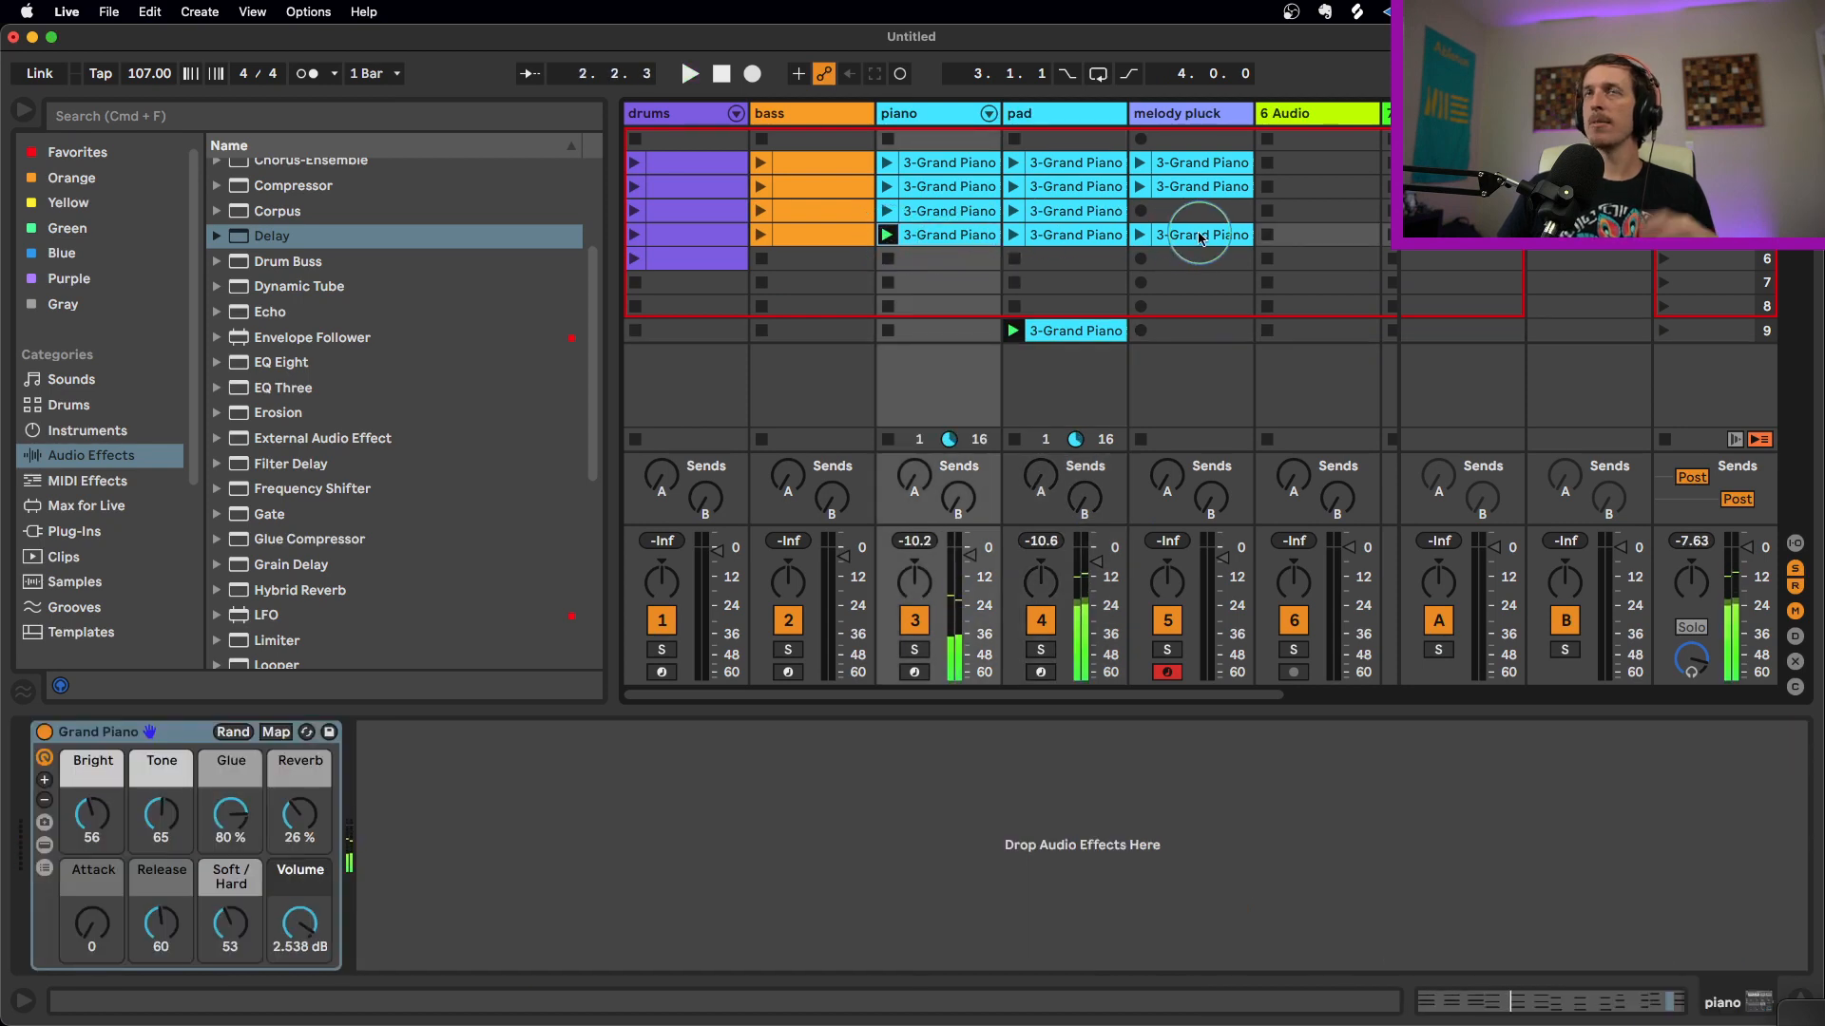
left_click(1139, 162)
key("space")
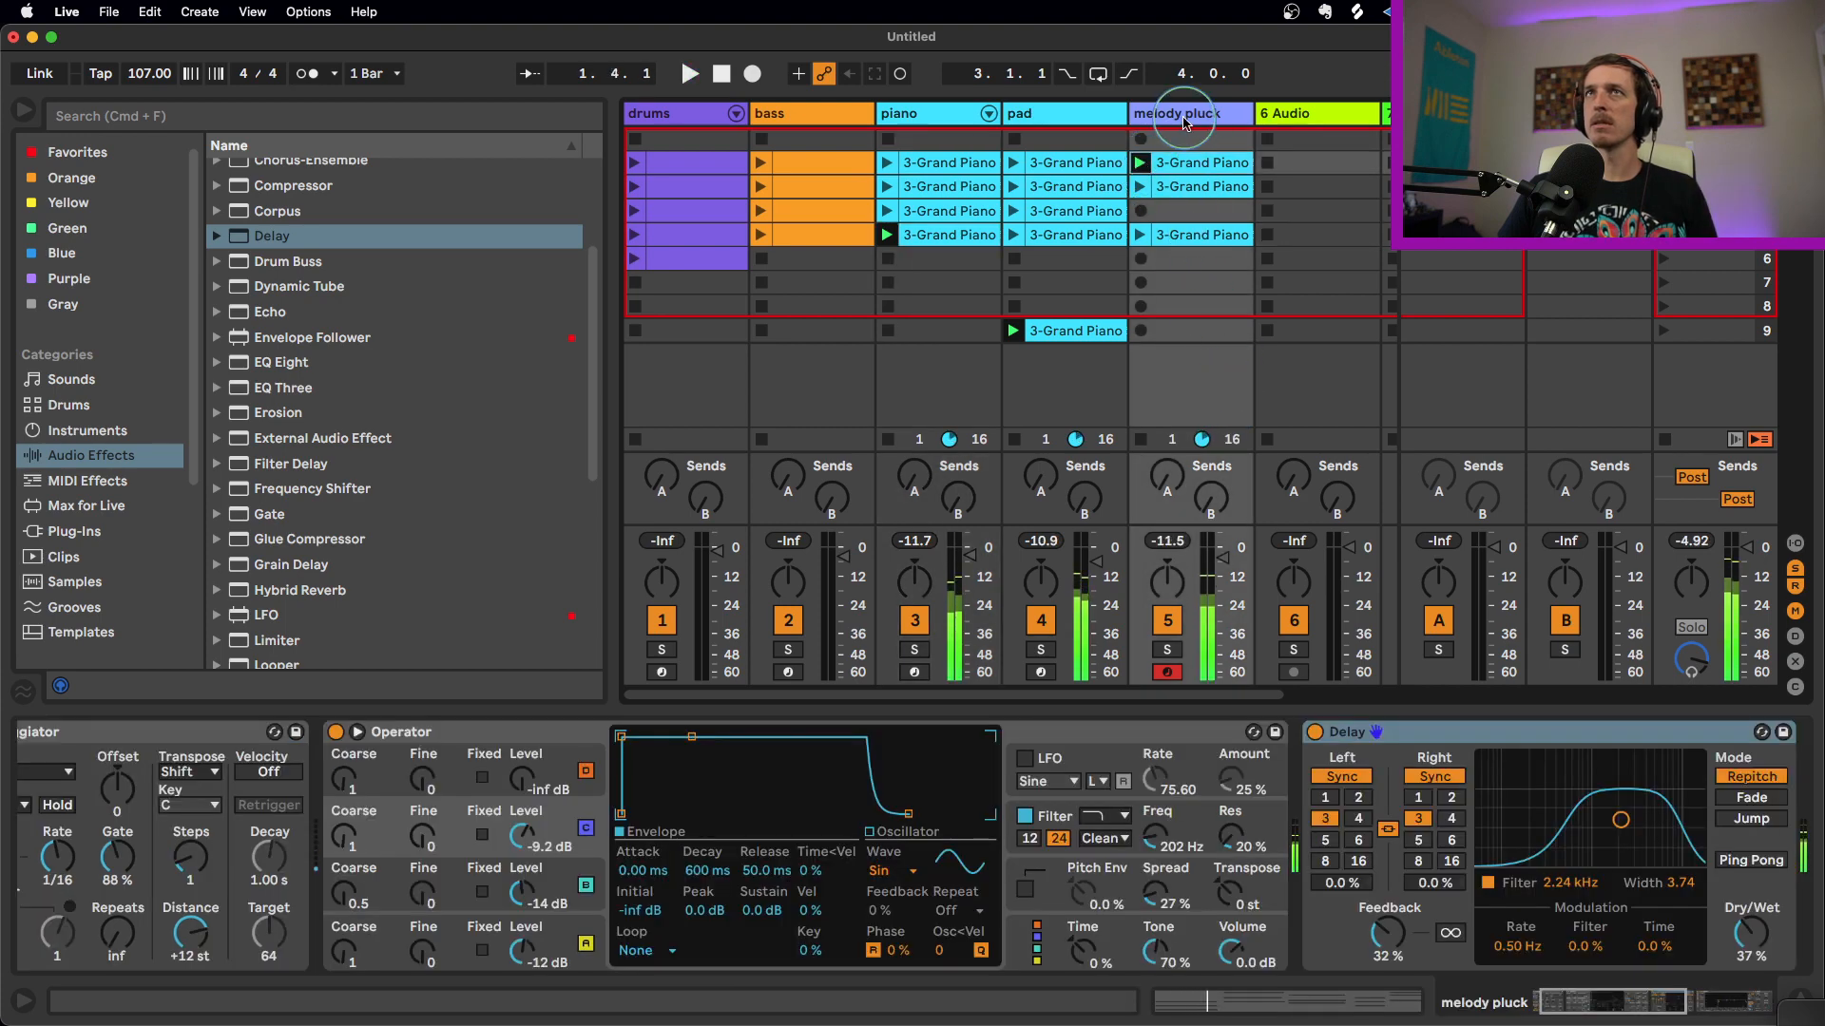
Set Operator's filter envelope amount to 68% on the melody pluck track and listen to the change
double_click(1181, 114)
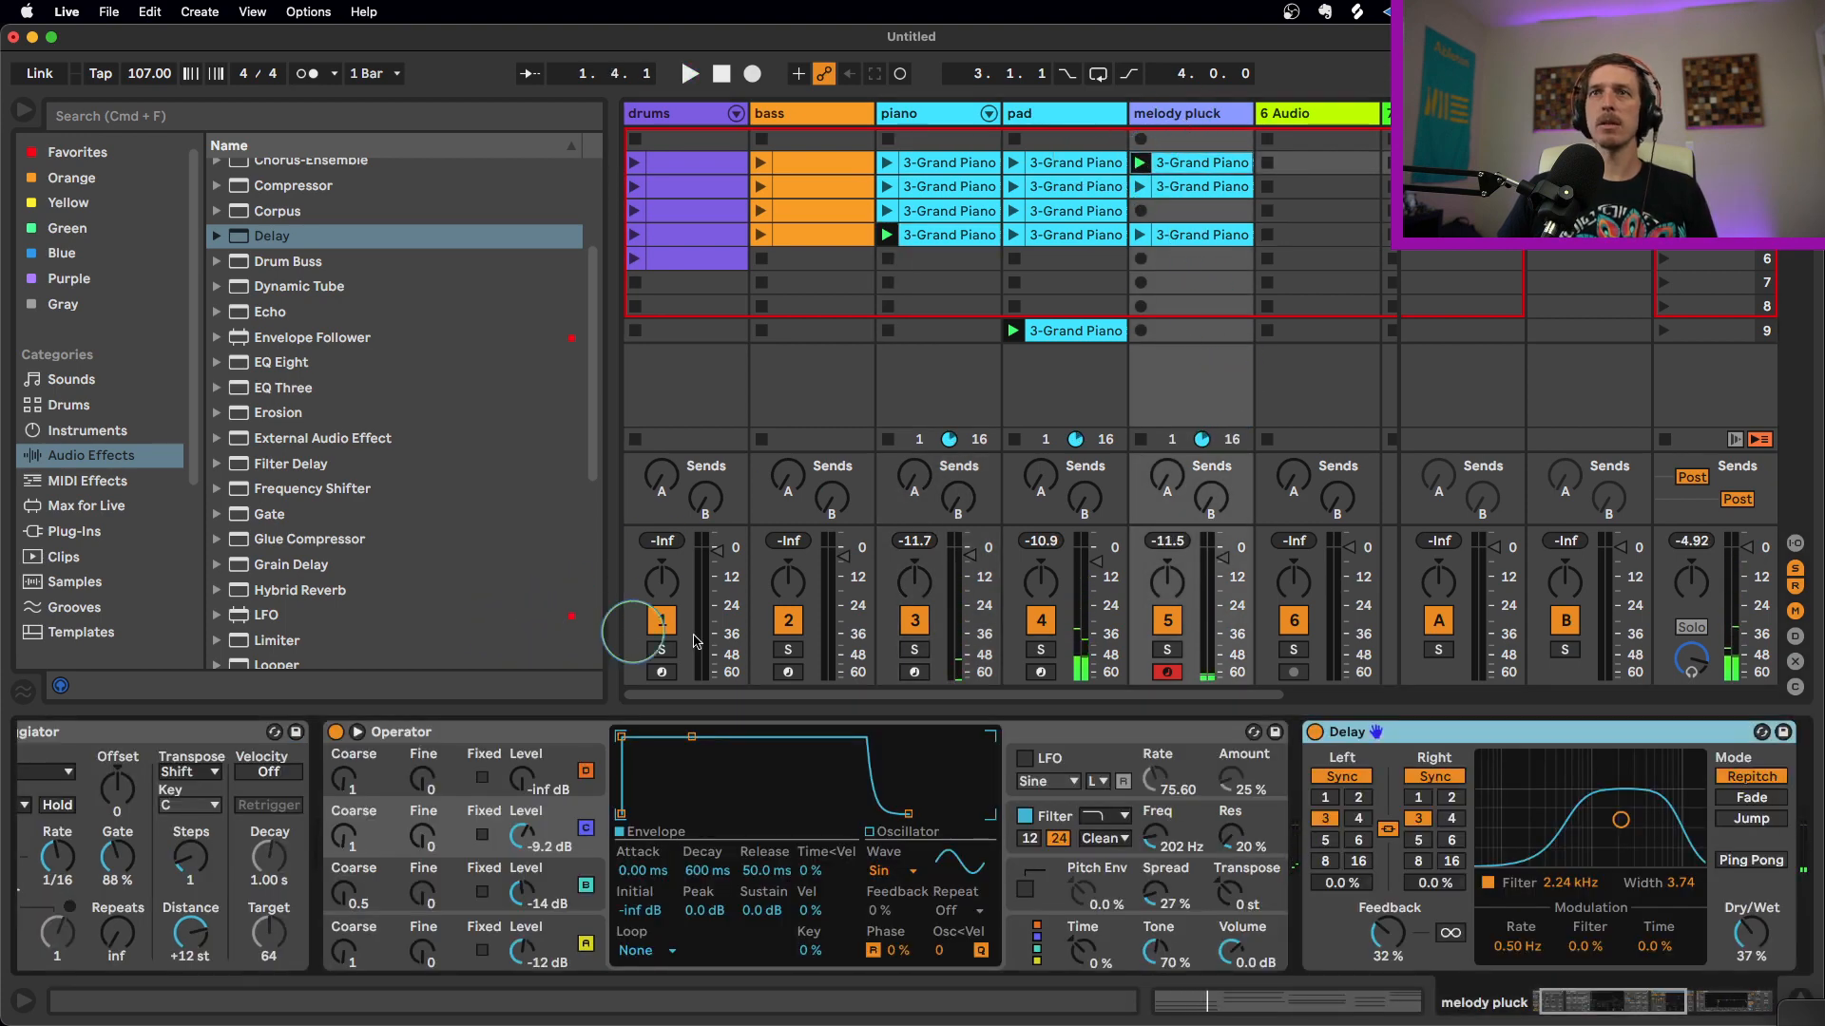
left_click(1098, 819)
left_click_drag(808, 924, 814, 925)
key("space")
key("space")
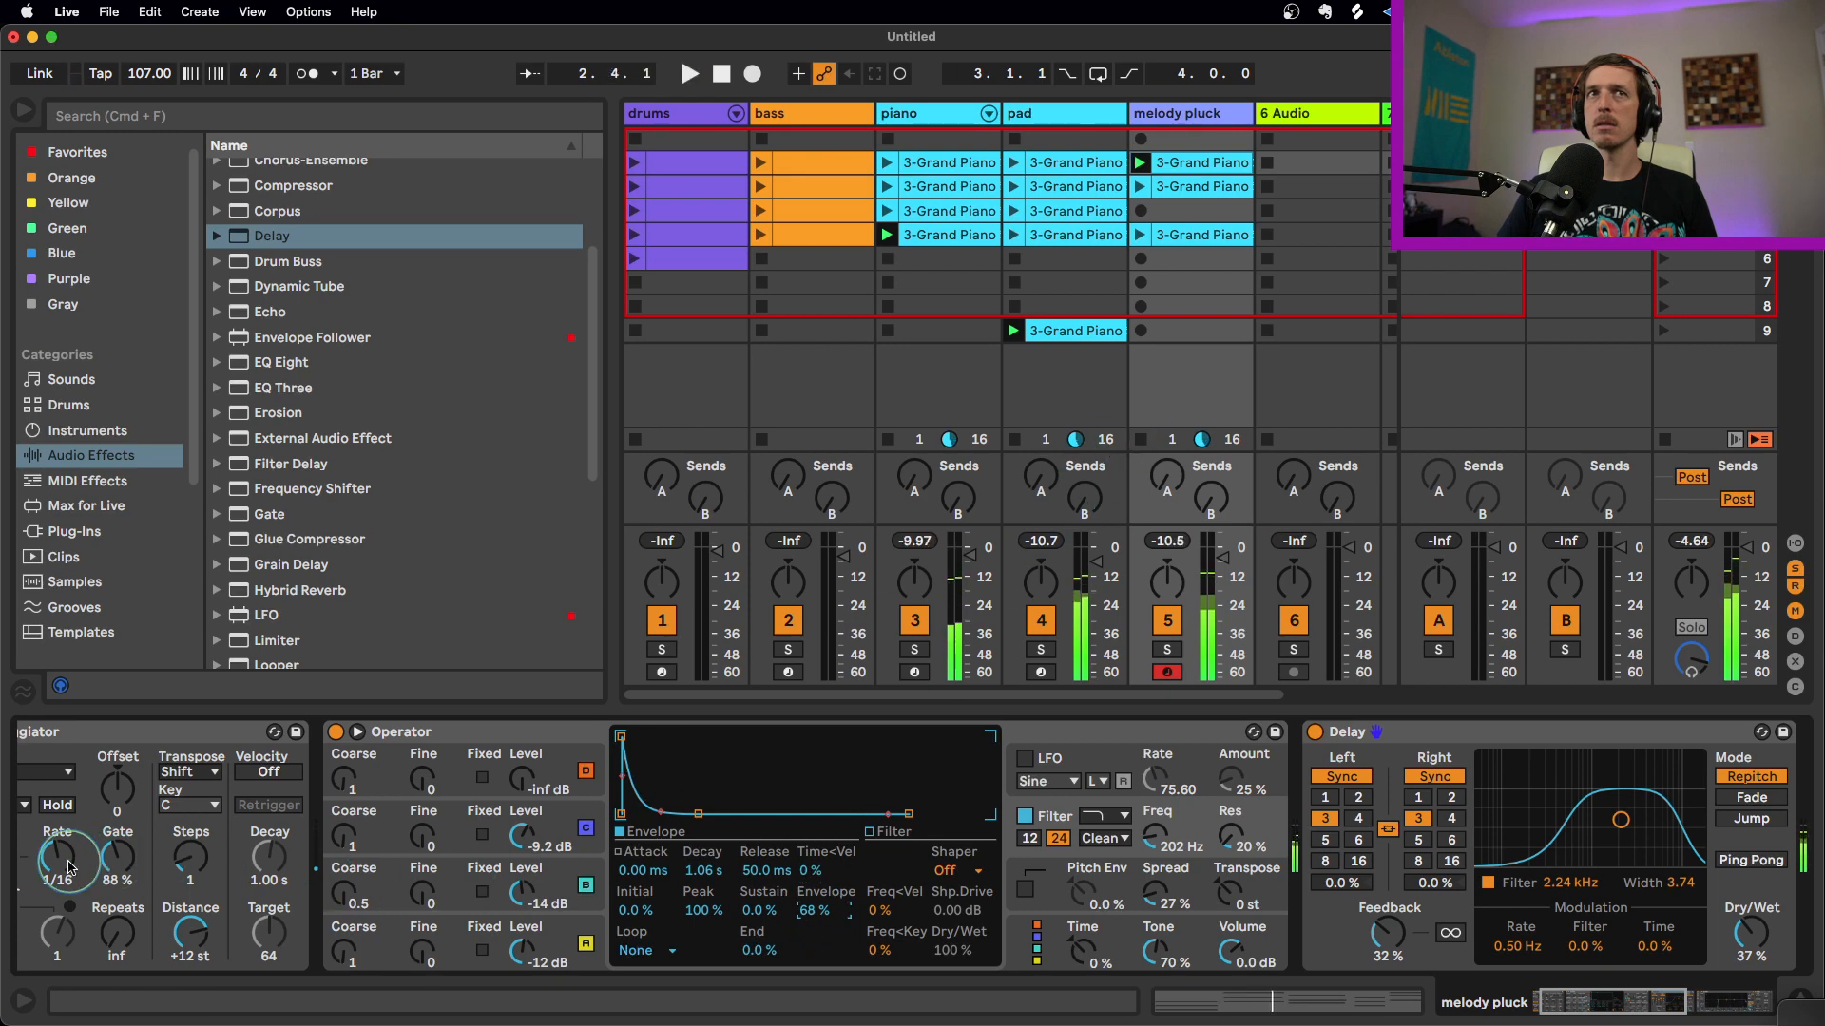
Set the melody pluck's Arpeggiator rate to 1/8
left_click(67, 861)
left_click_drag(123, 843, 127, 823)
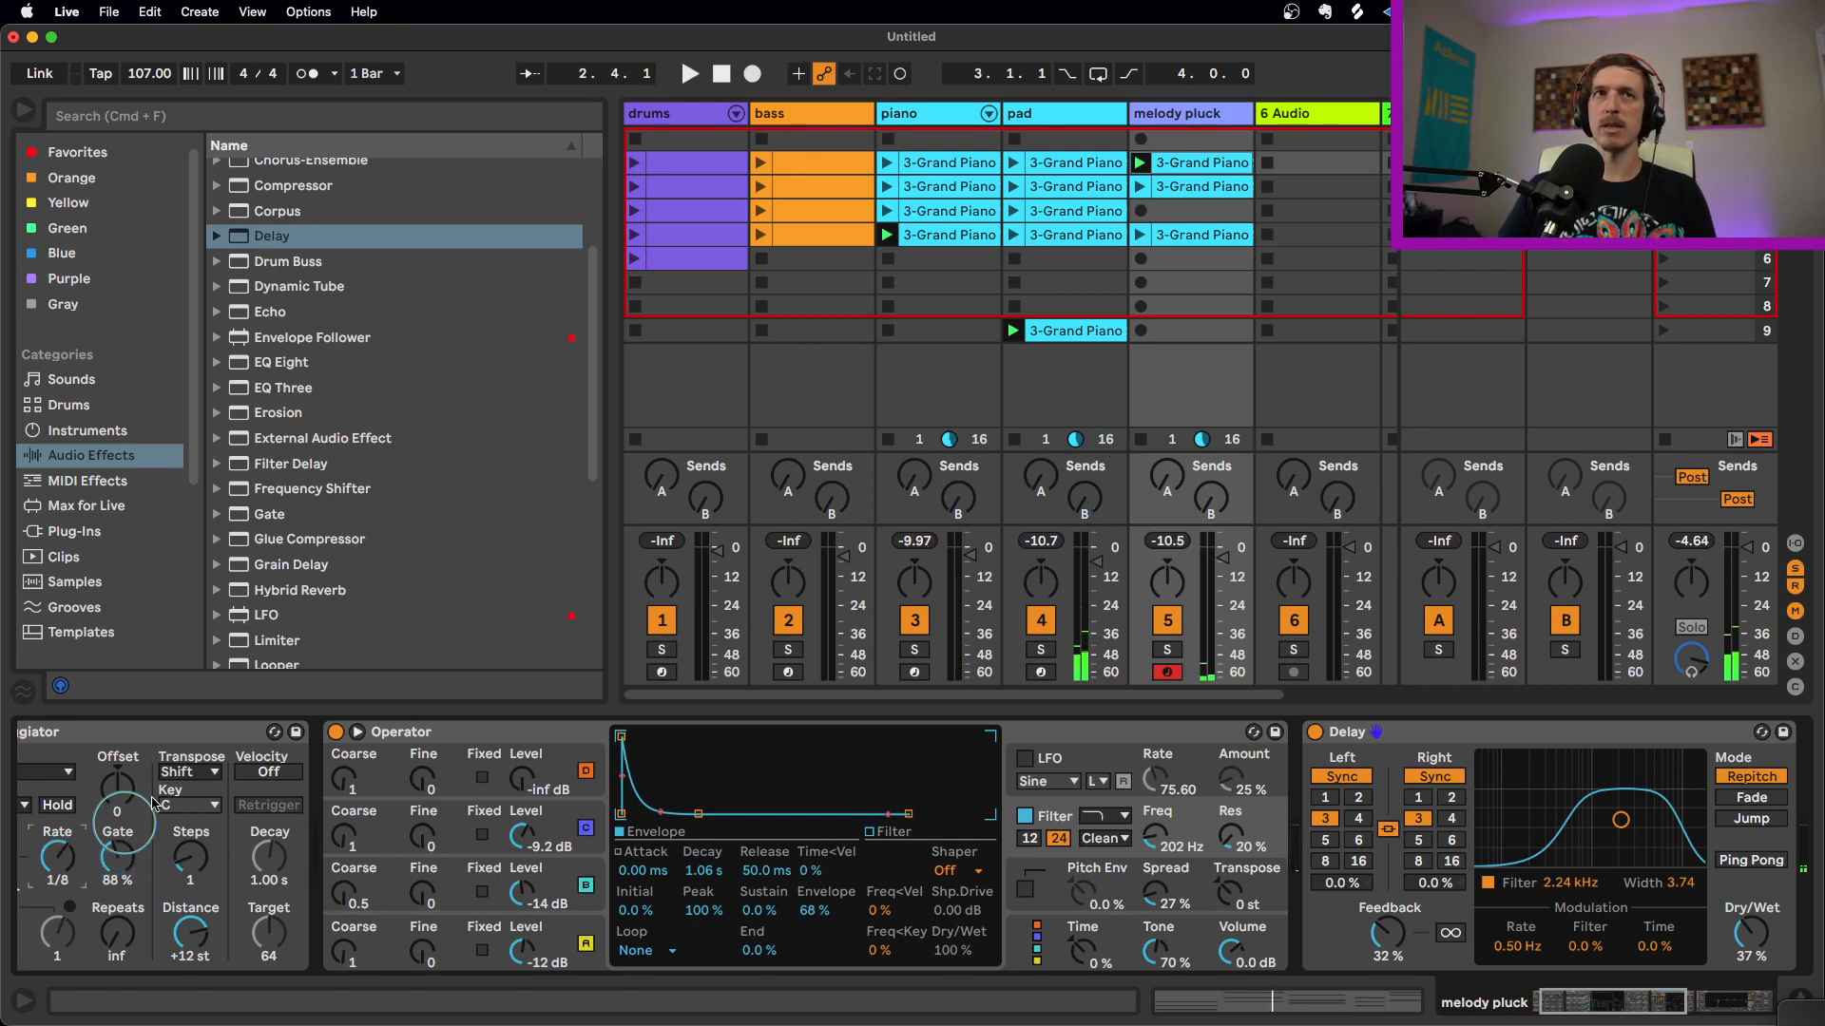
Capture the playing piano, pad and melody pluck clips into a new scene below scene 9, and compare the captured clips with their sources
key("space")
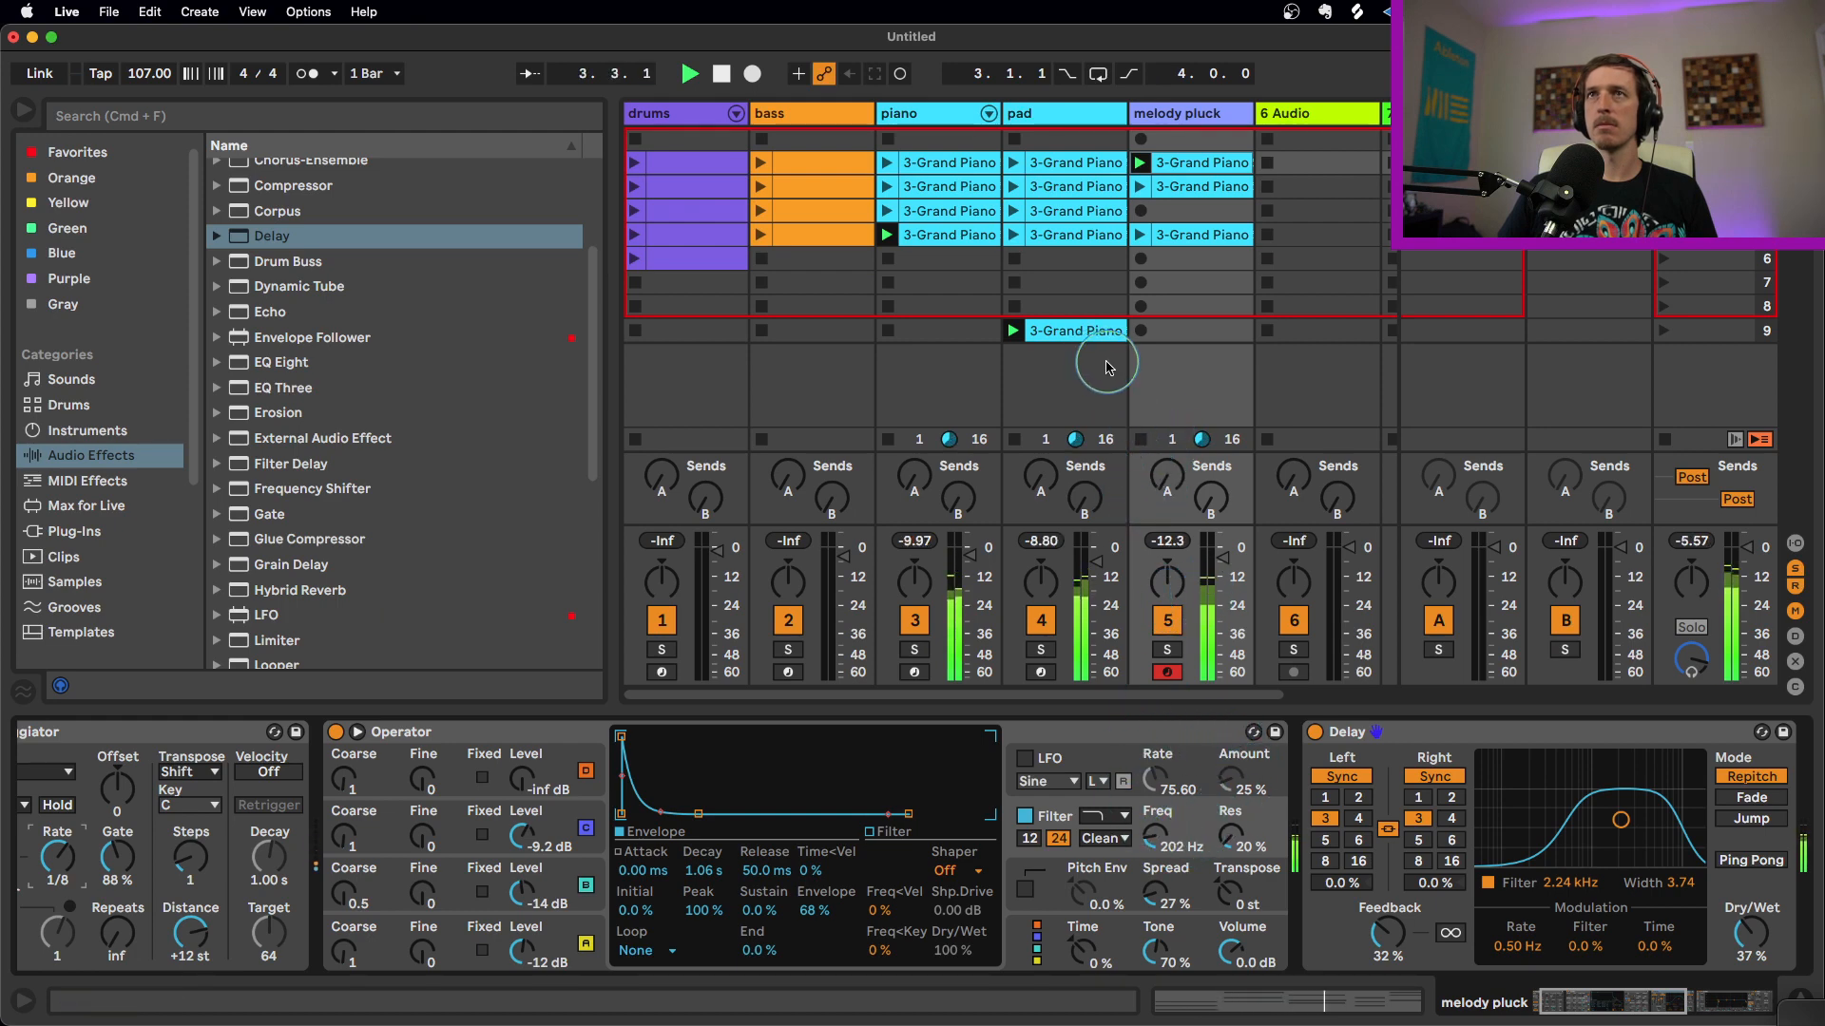
left_click(1091, 335)
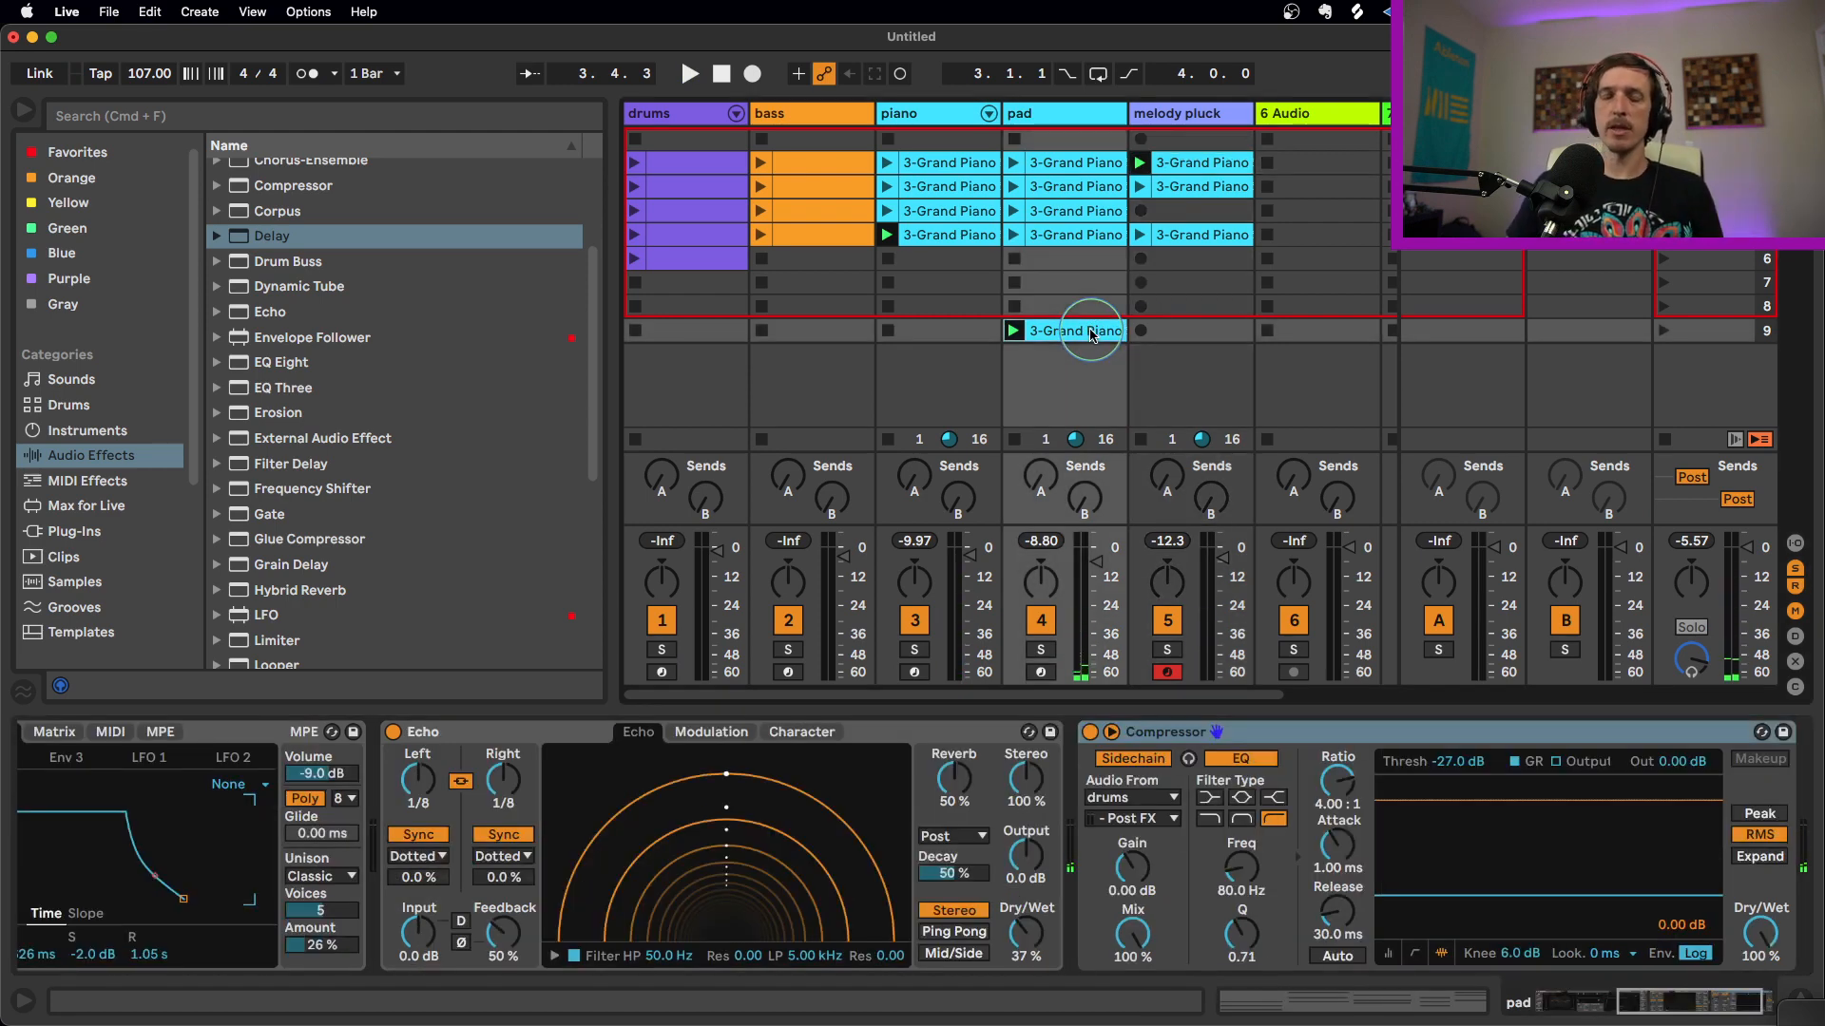
key("super+shift+i")
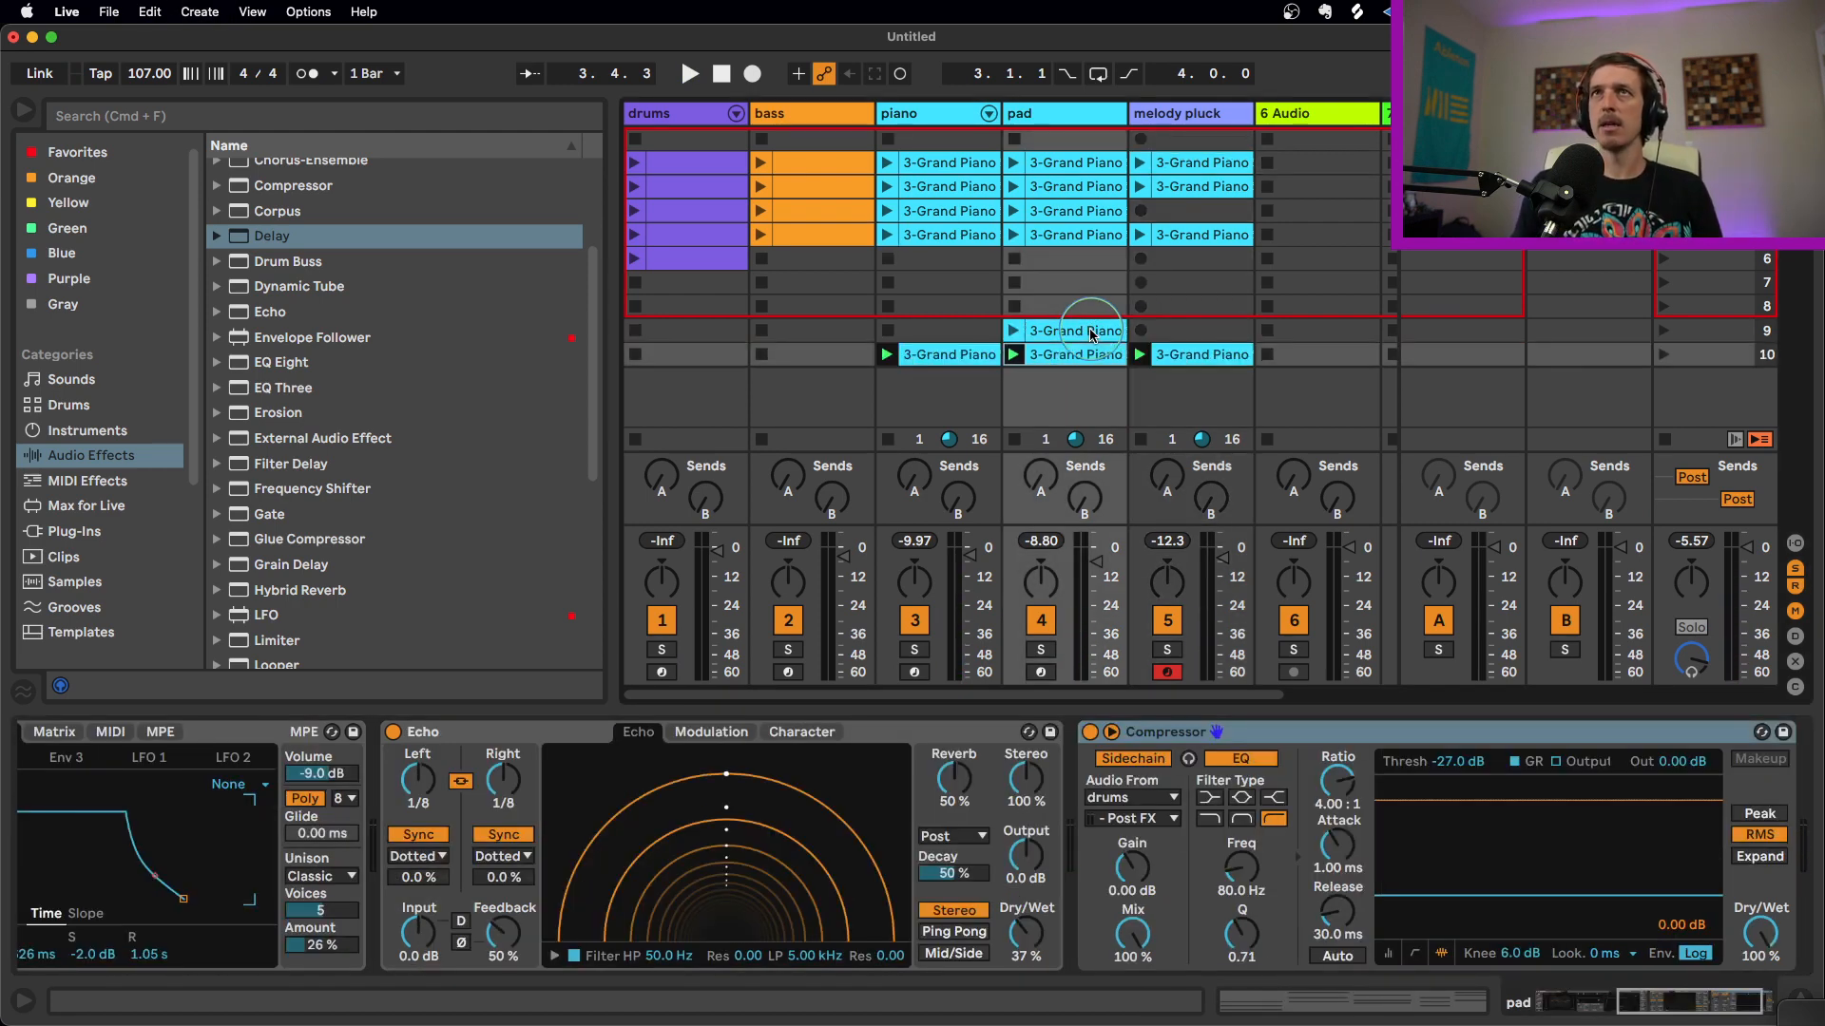
left_click(1091, 331)
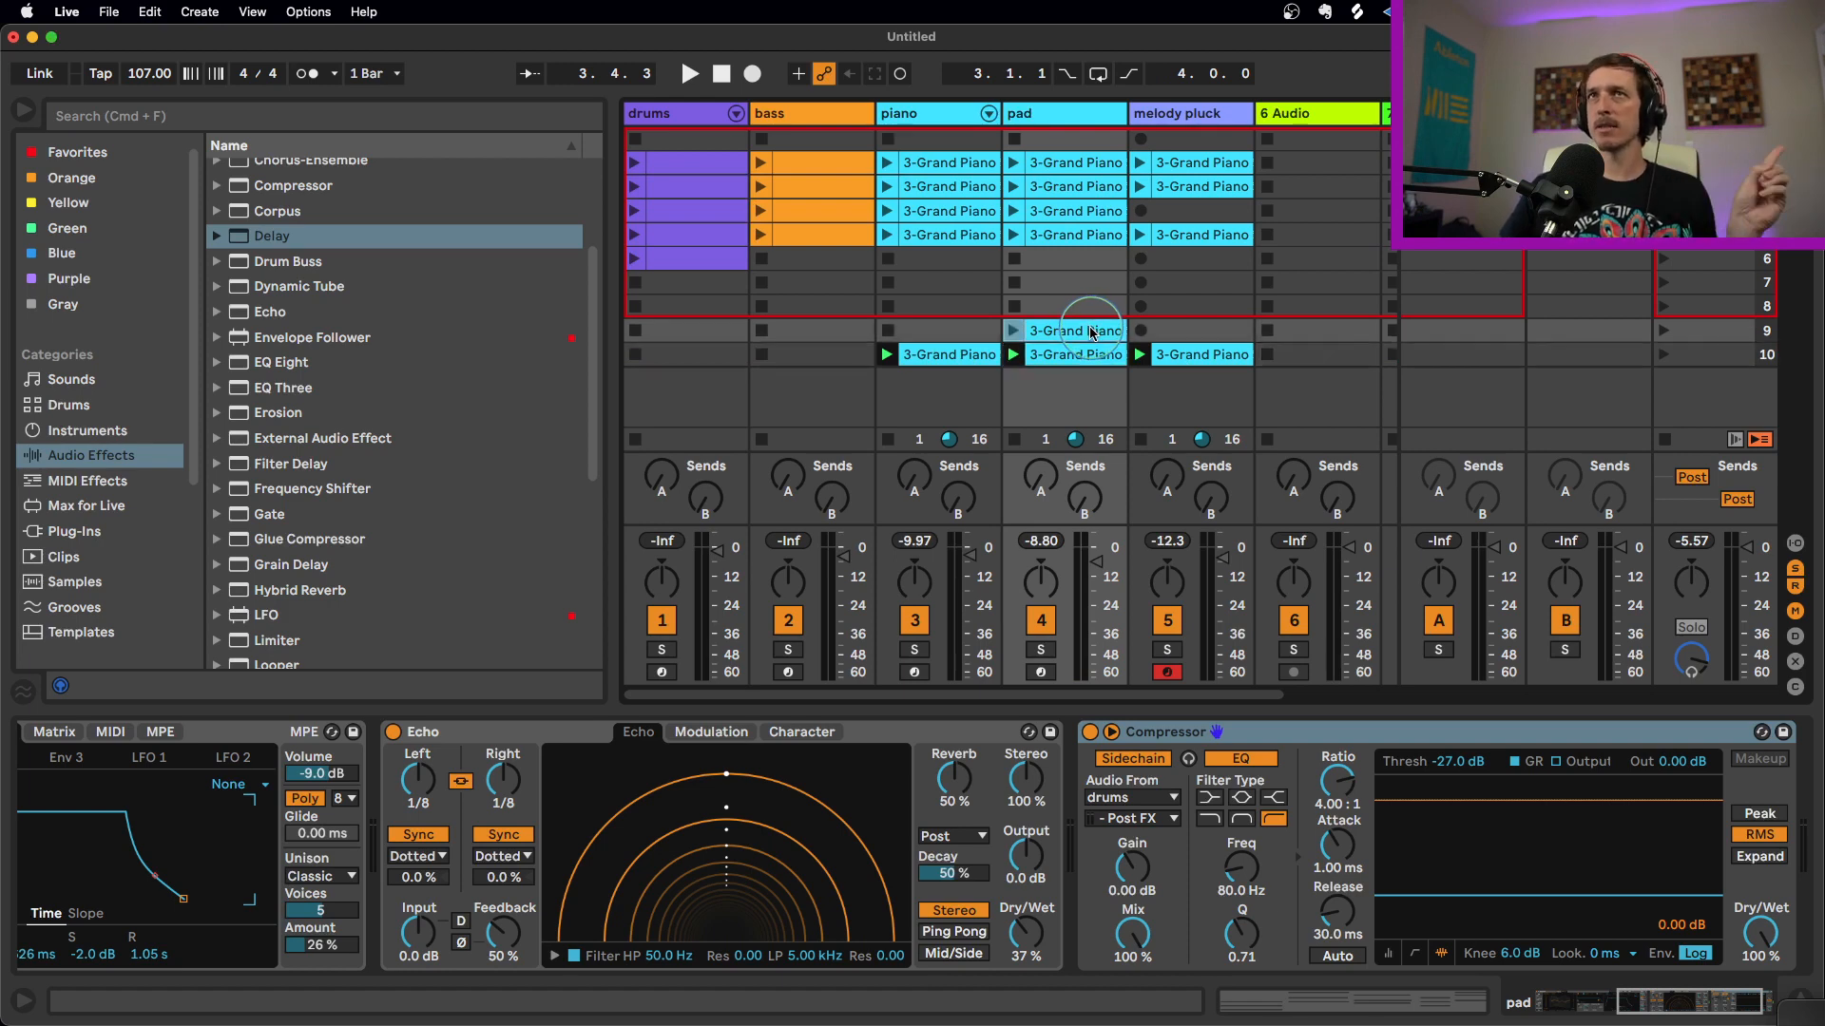
left_click(1091, 357)
left_click(961, 218)
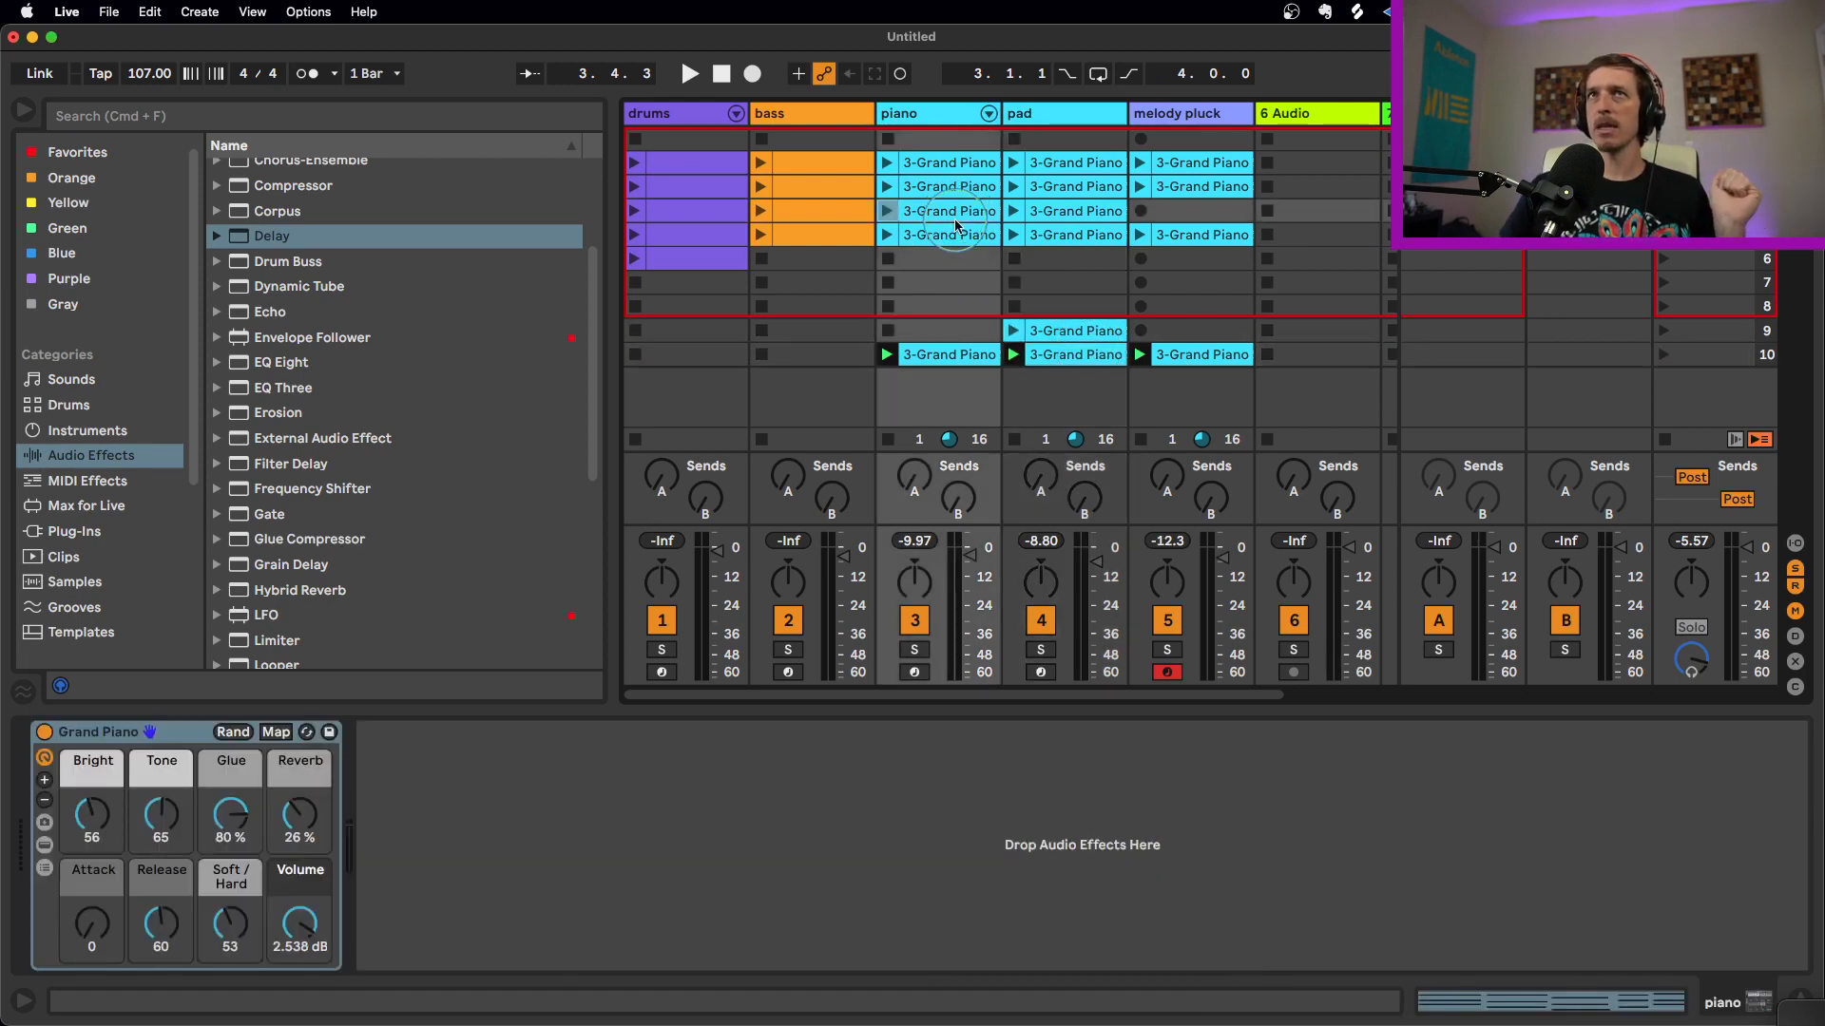
left_click(965, 369)
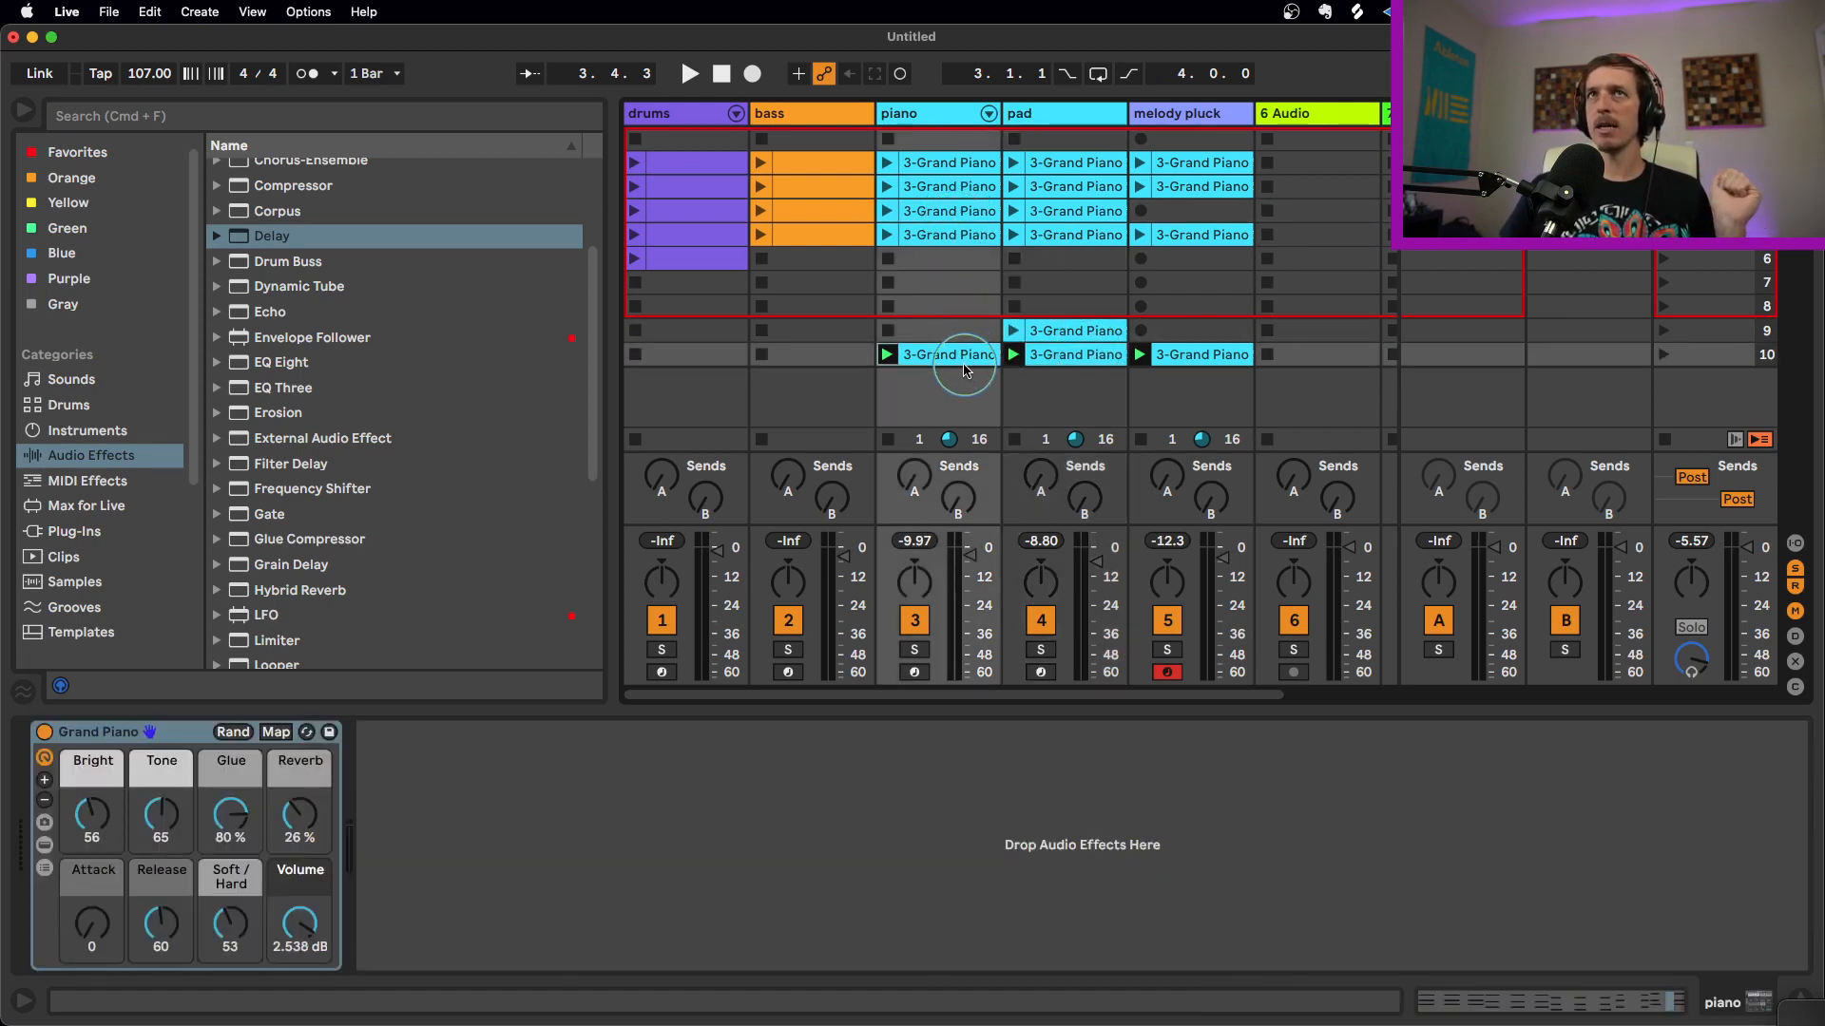
left_click(1220, 190)
left_click(1216, 351)
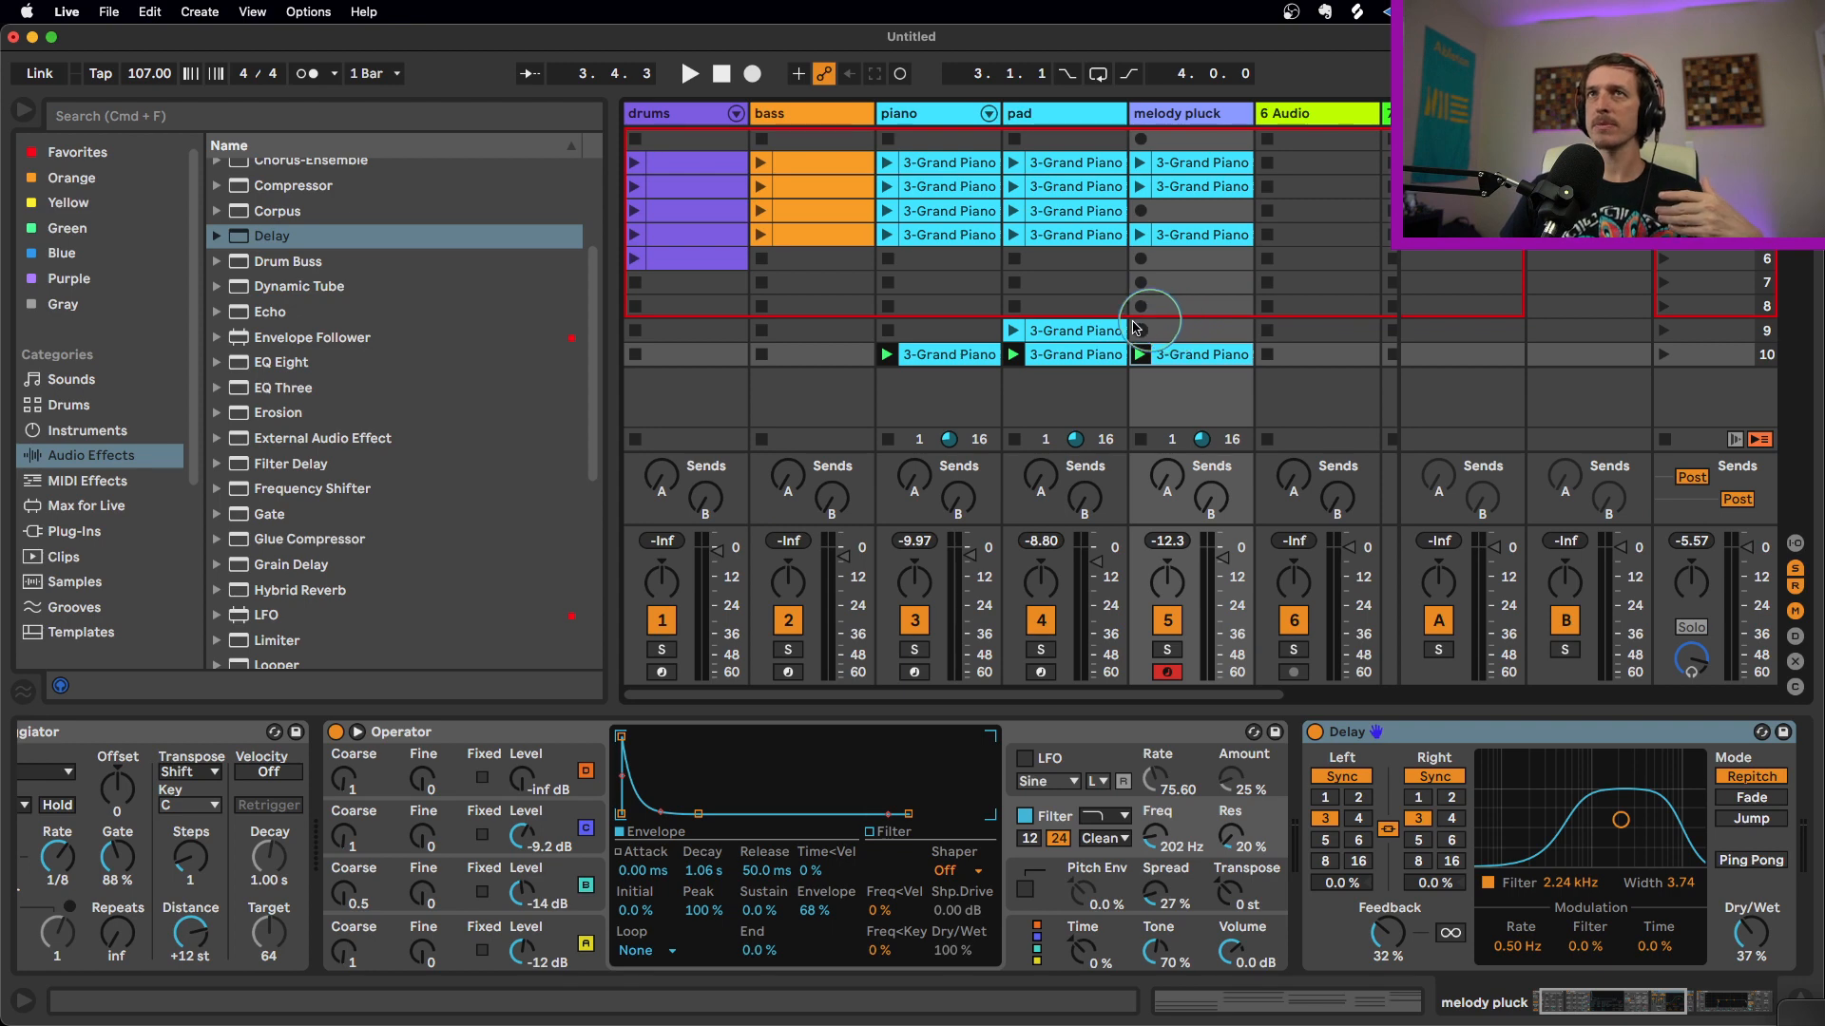
Move scene 10's pad clip into the pad's scene 4 slot, copy the pad's first clip into scene 10 and audition that scene
left_click(1077, 366)
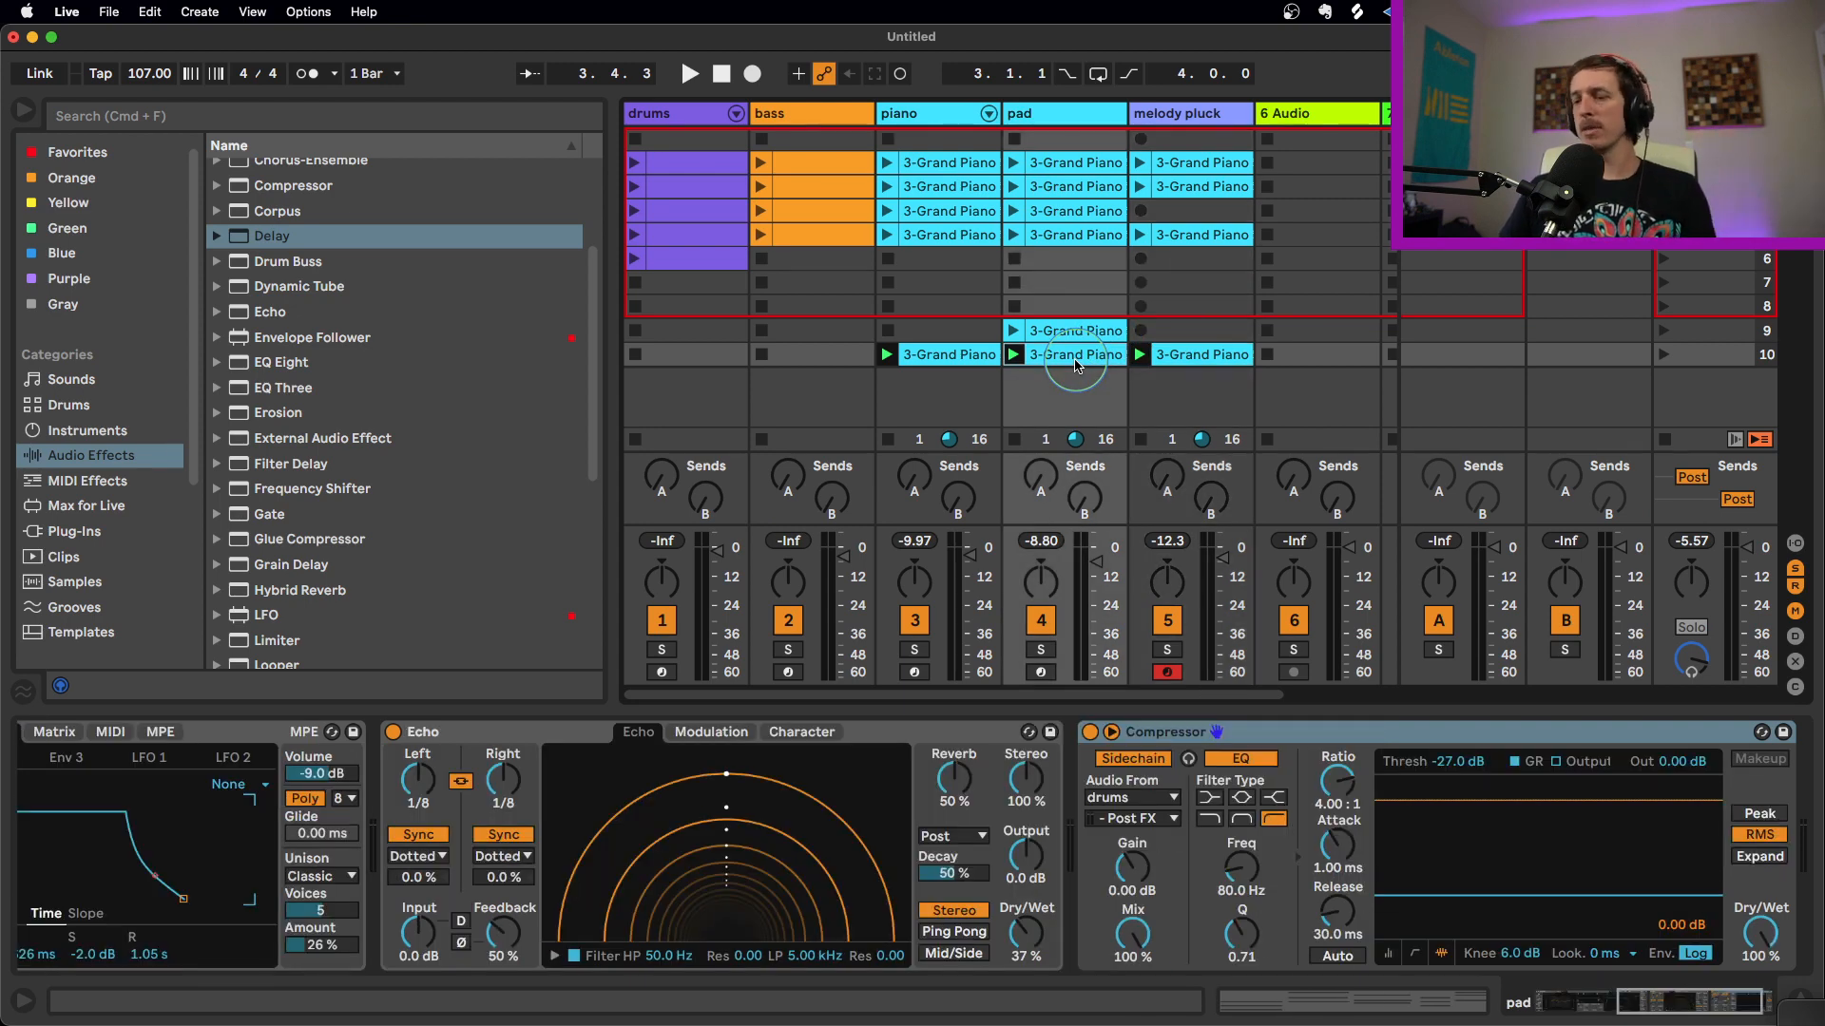
left_click_drag(1076, 366, 1089, 216)
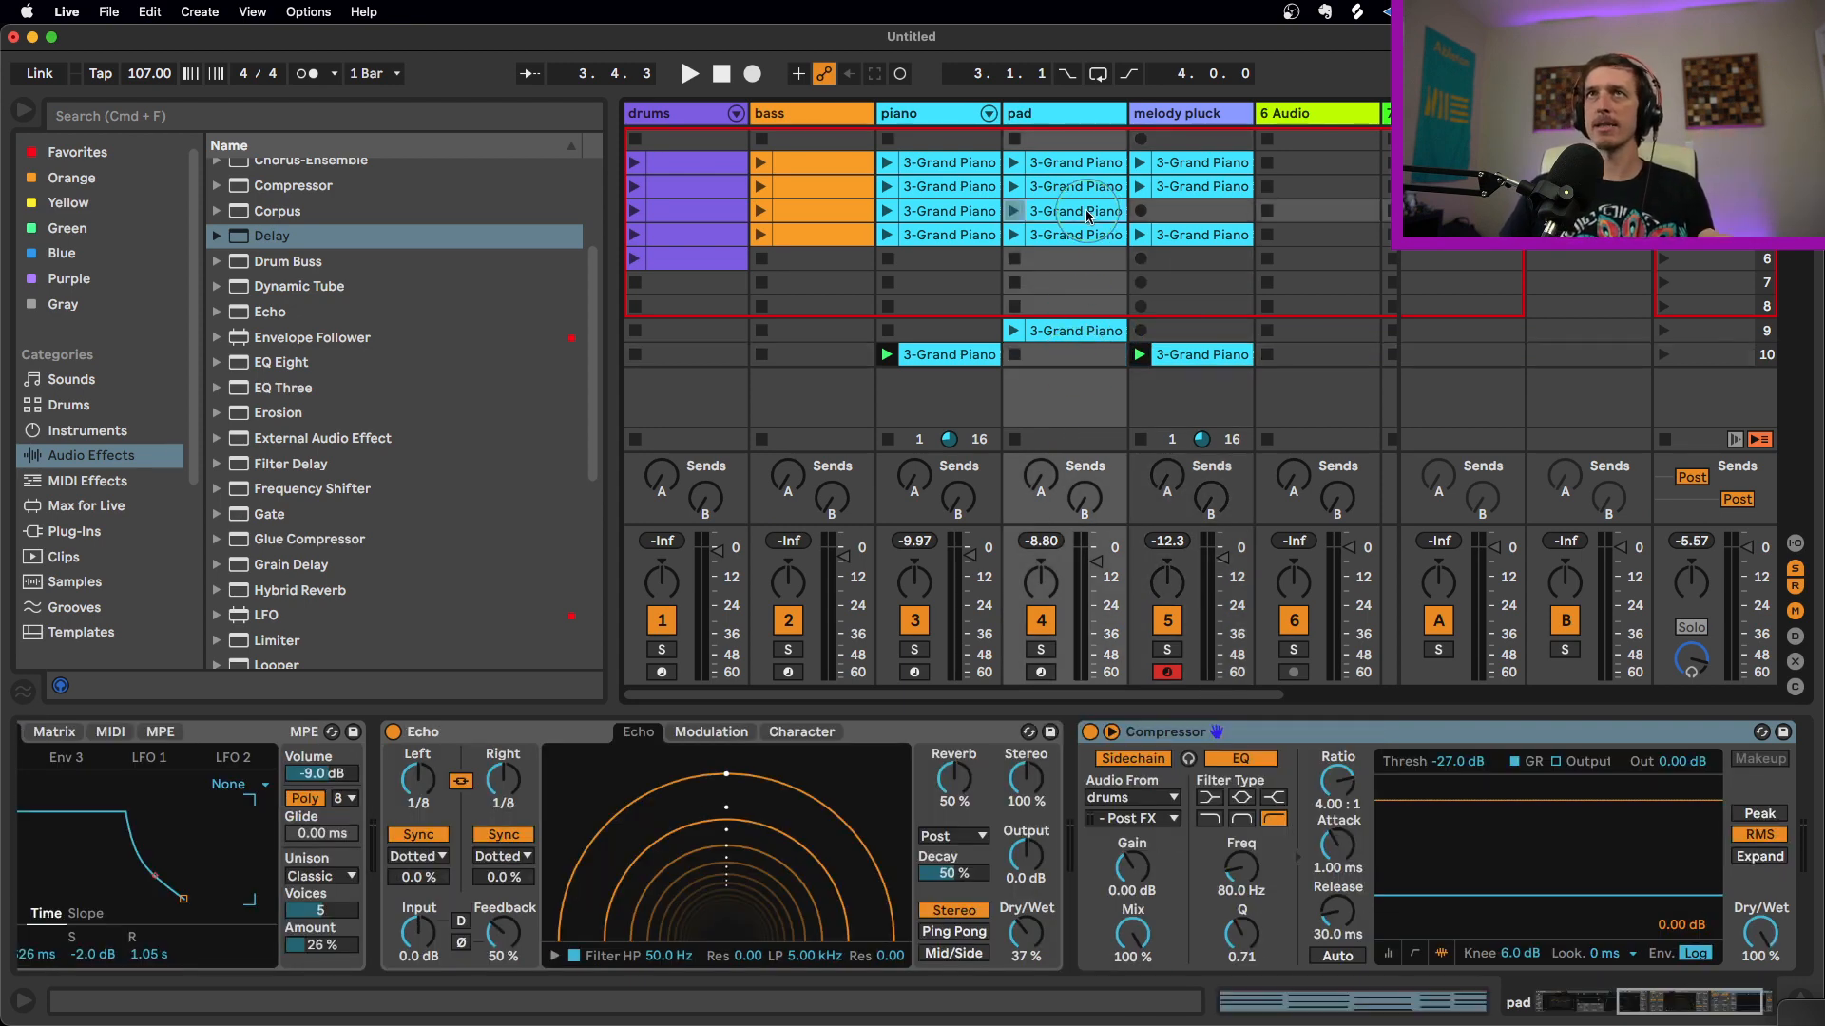
left_click(1058, 236)
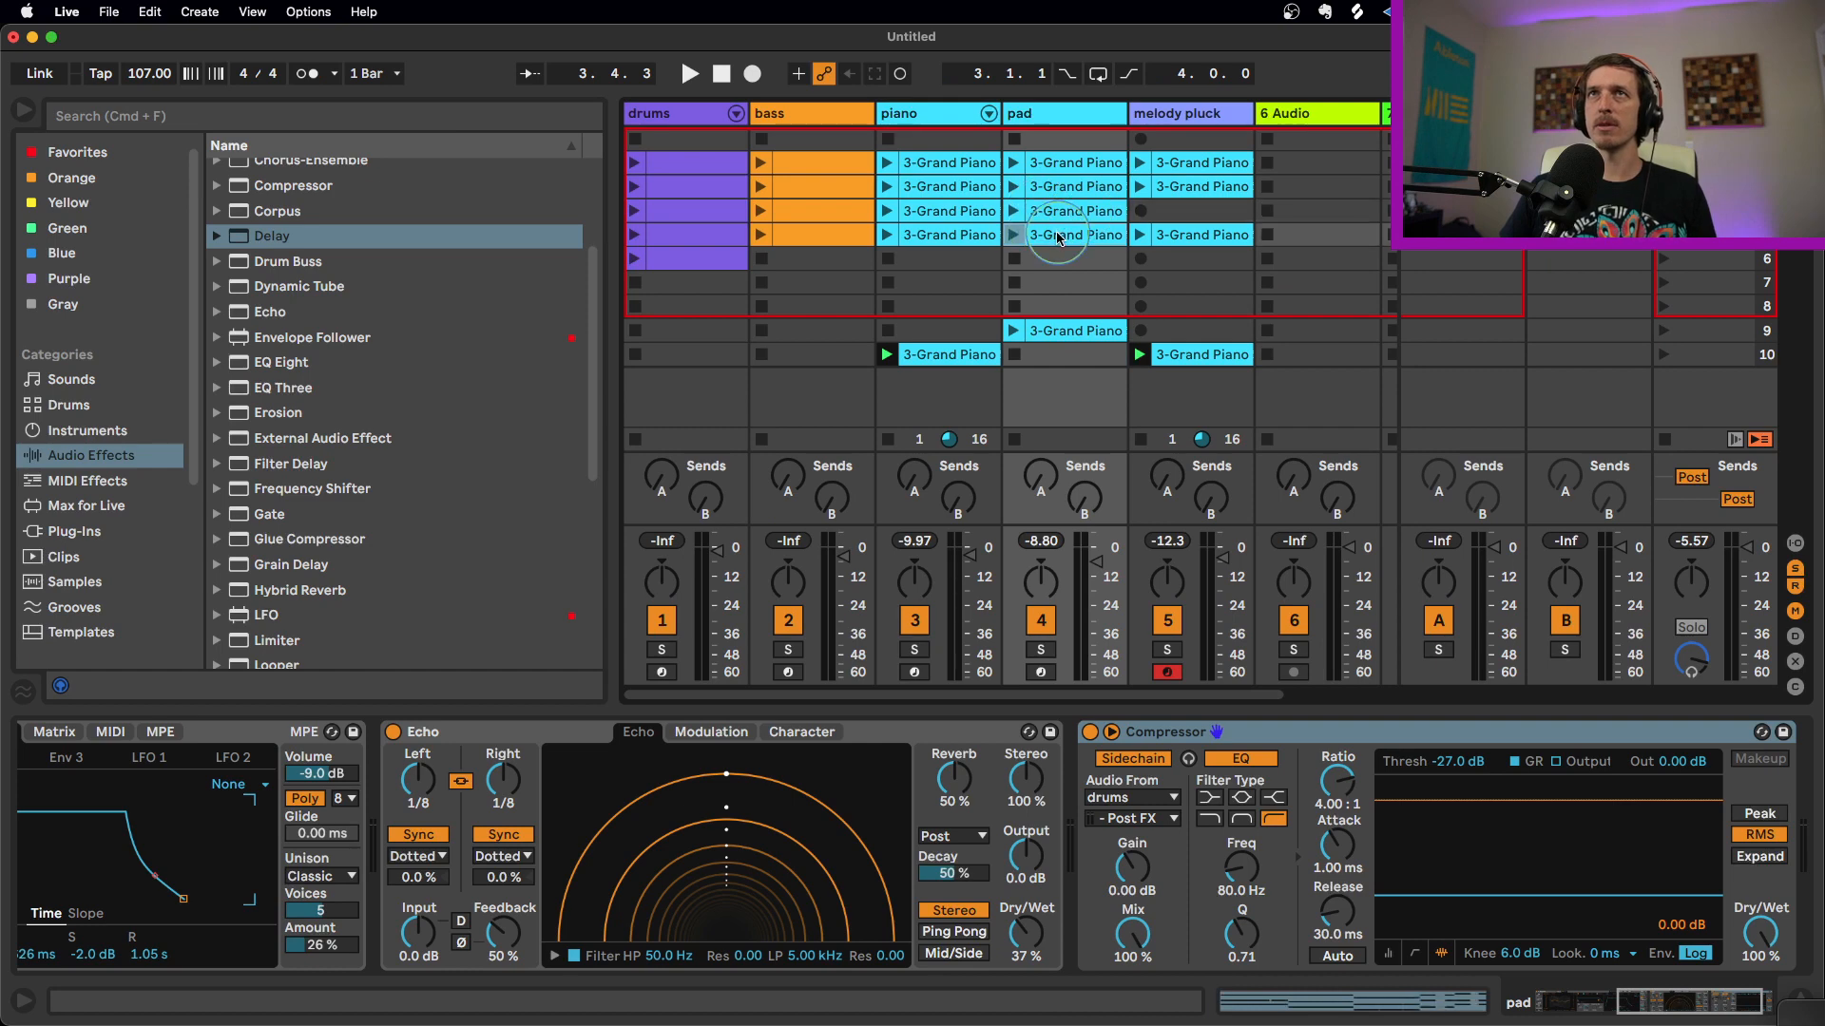
left_click(1057, 169)
left_click_drag(1055, 171, 1065, 355)
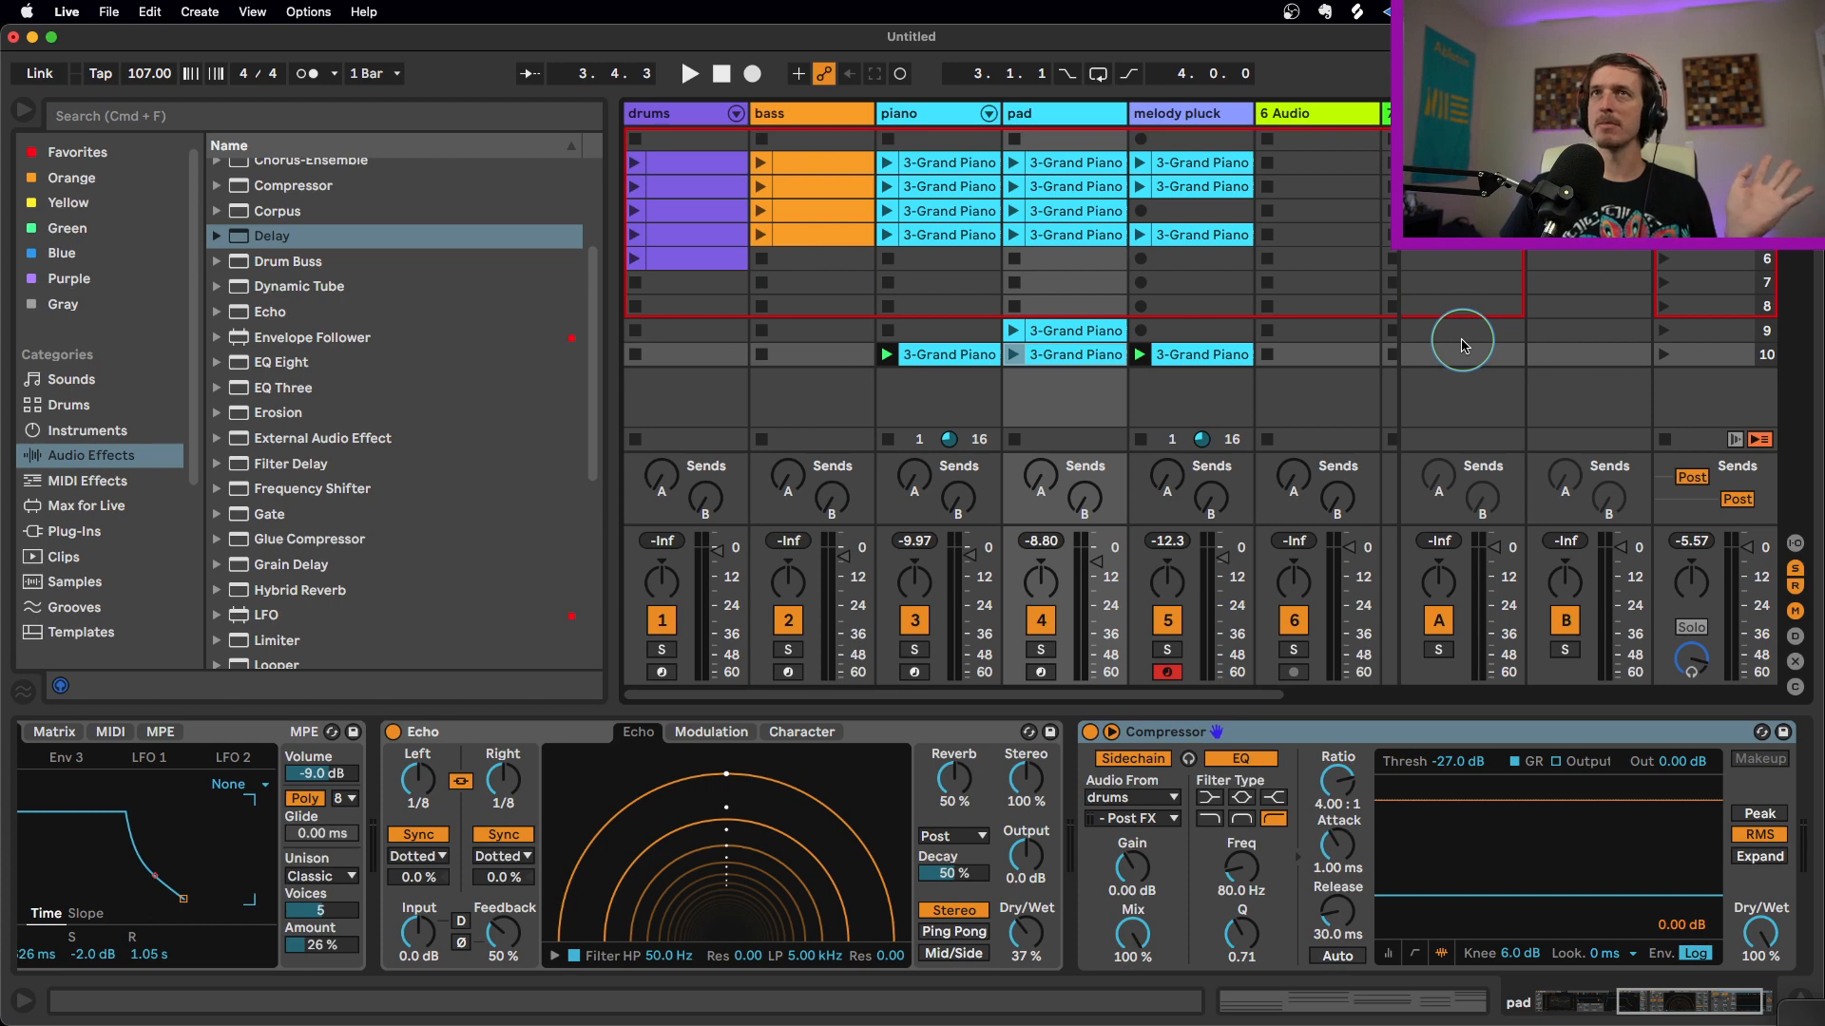
left_click(1664, 354)
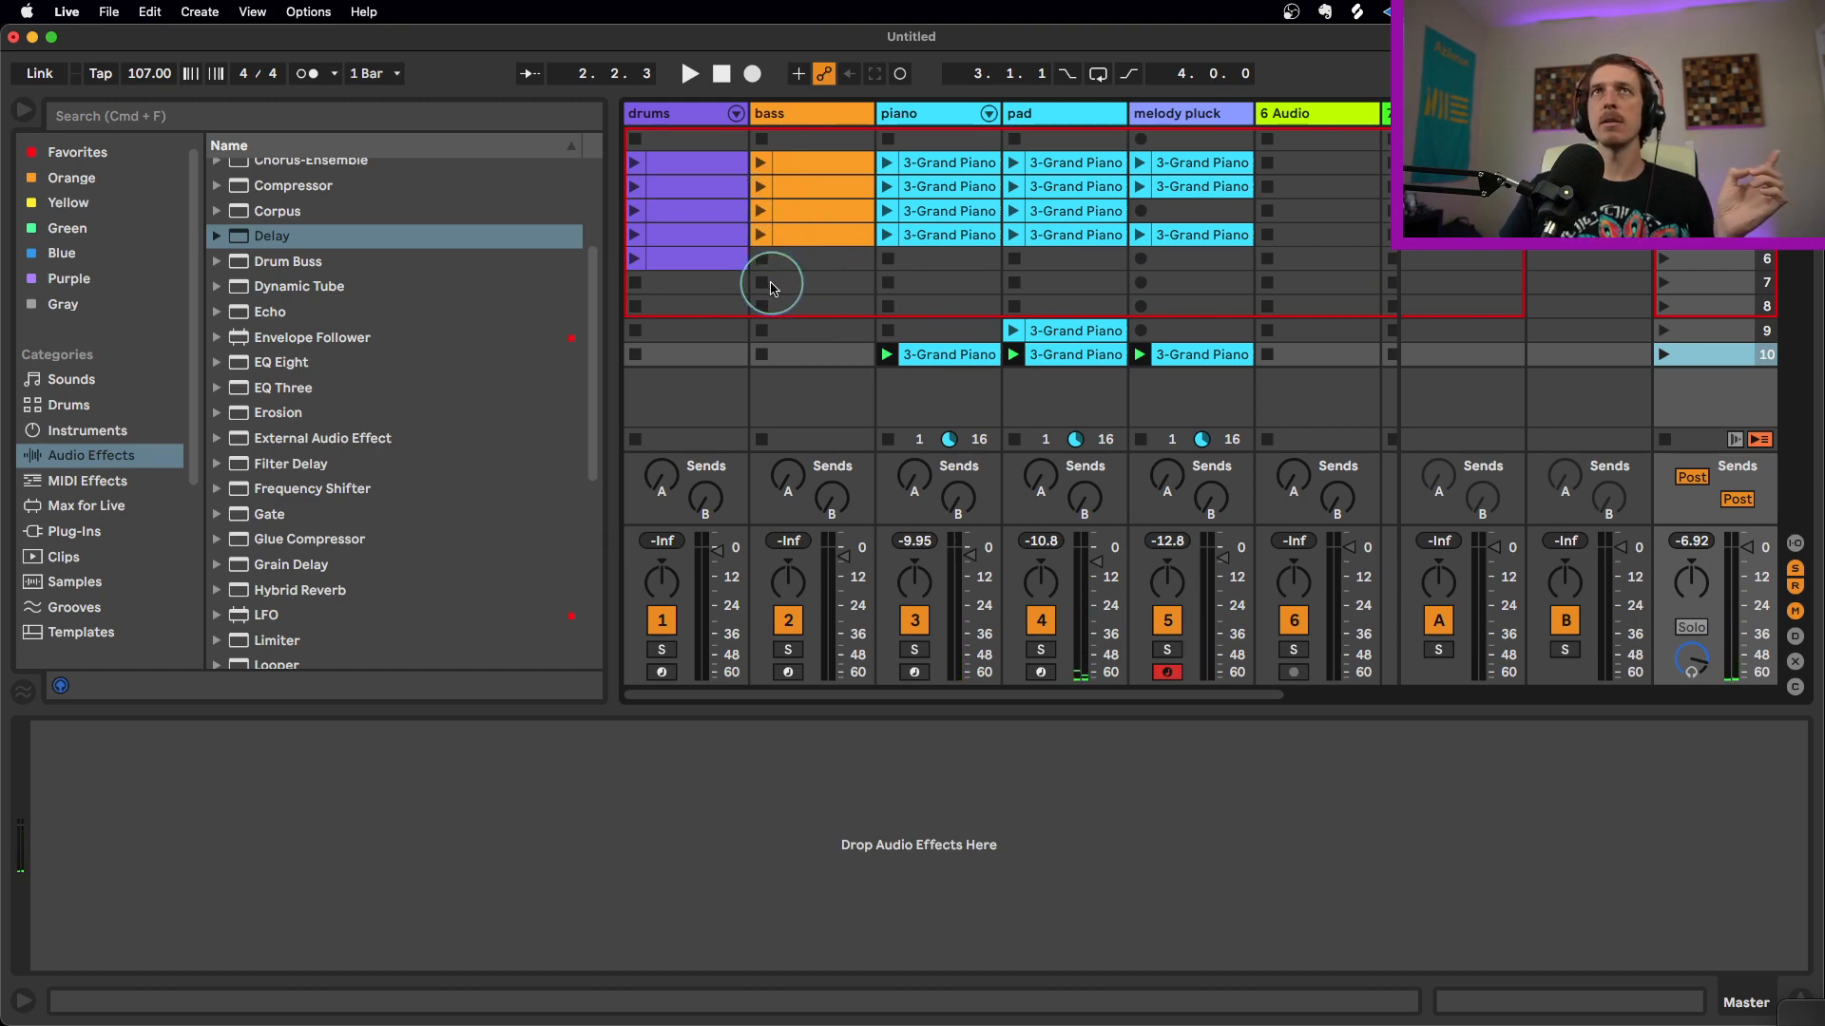
Delete scene 10's piano clip, copy the drums' fifth clip into the scene and audition it
left_click(635, 261)
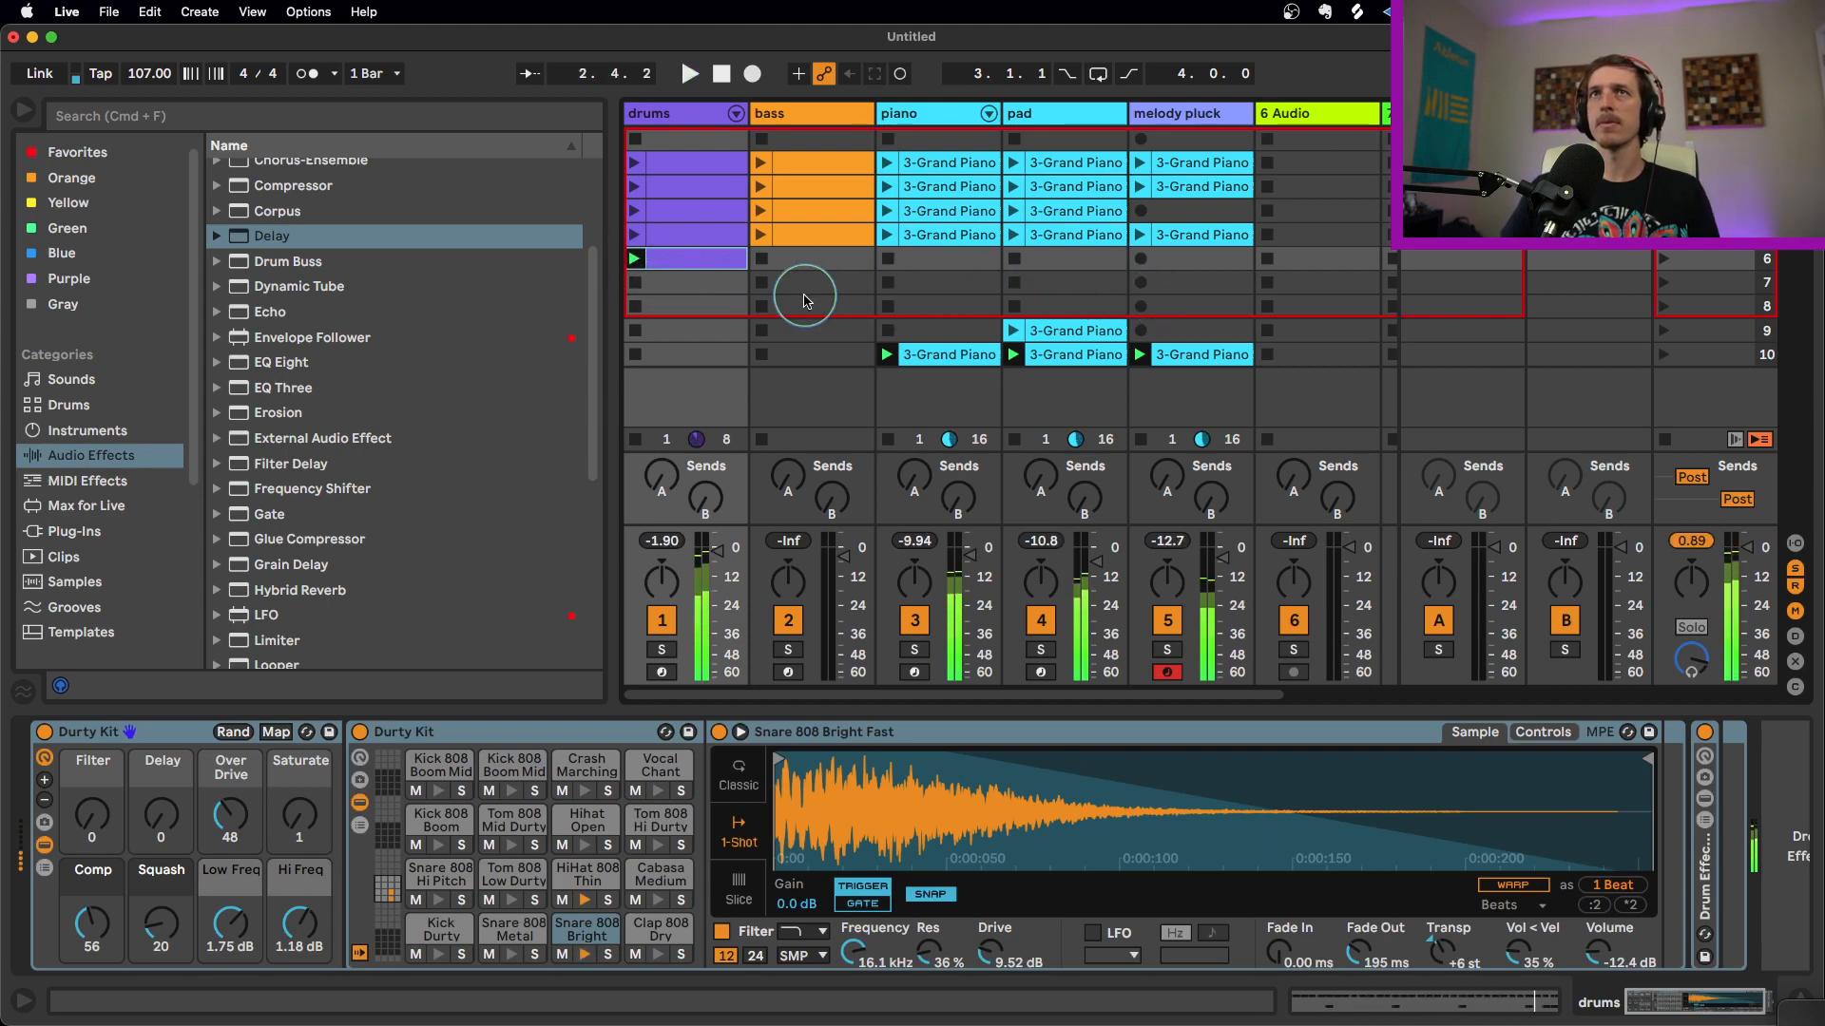
left_click(928, 355)
key("Delete")
left_click_drag(679, 261, 689, 354)
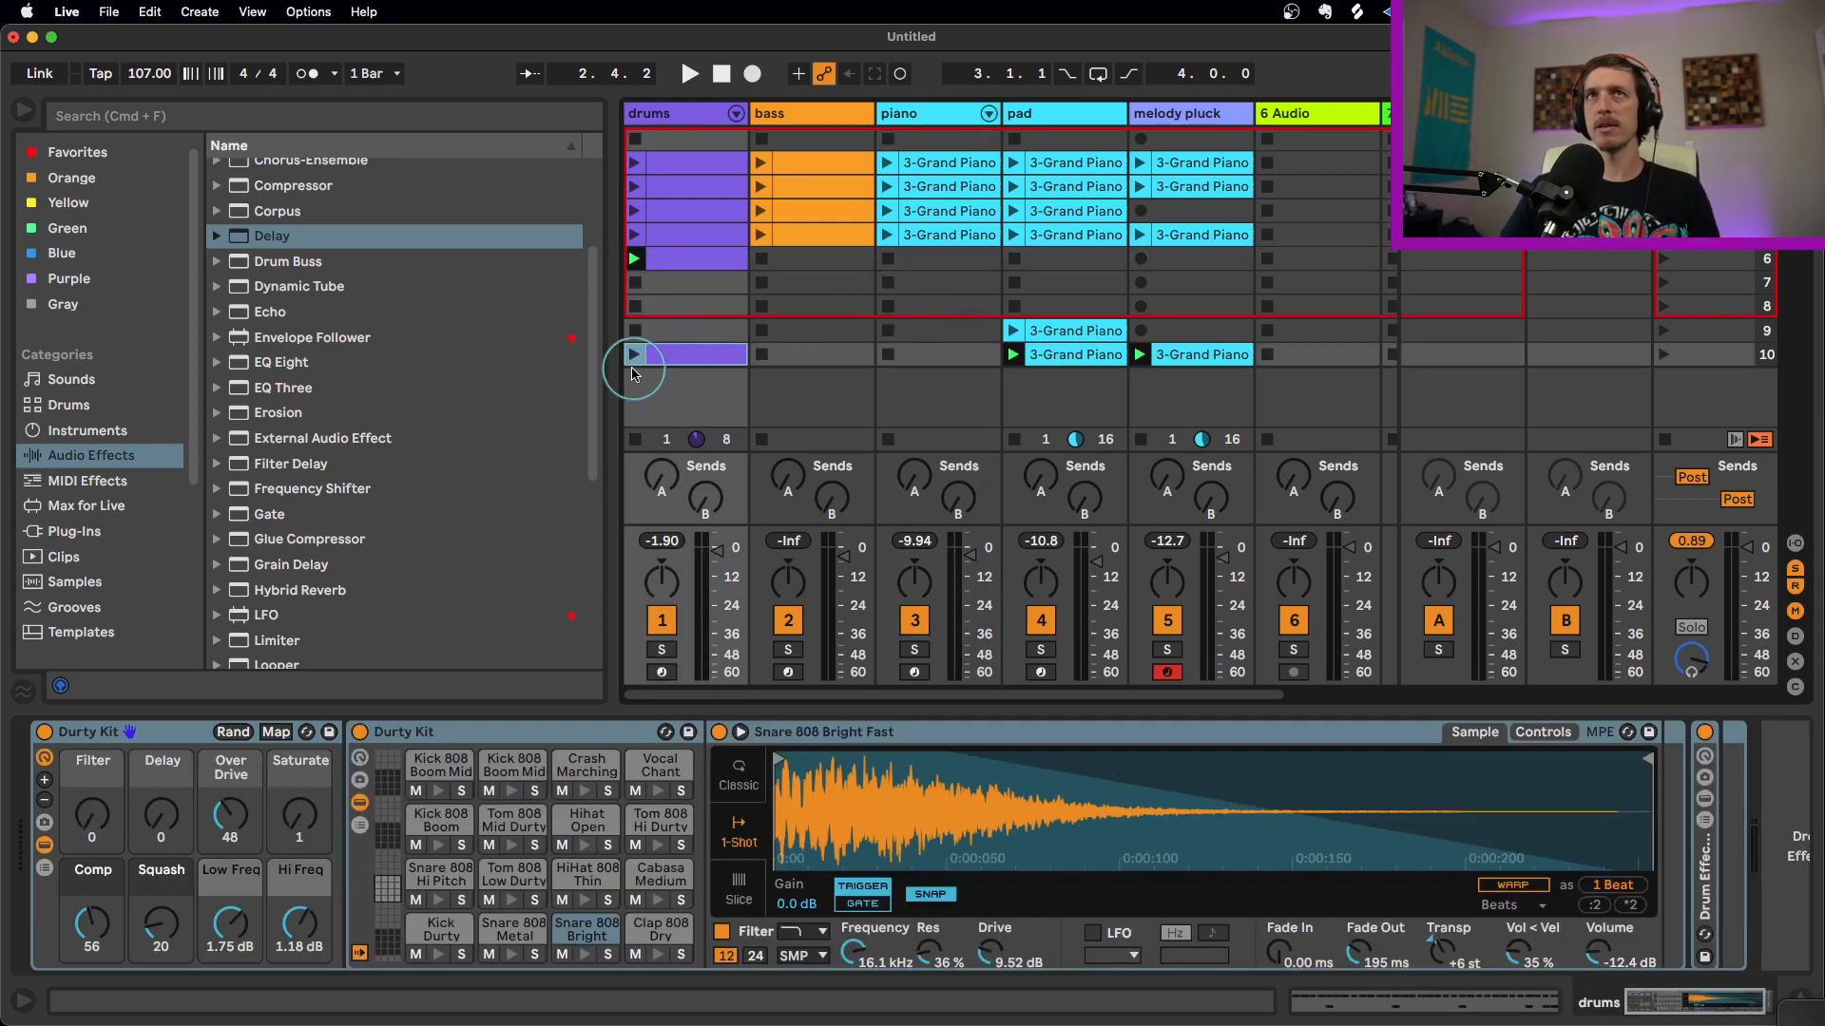
left_click(1663, 354)
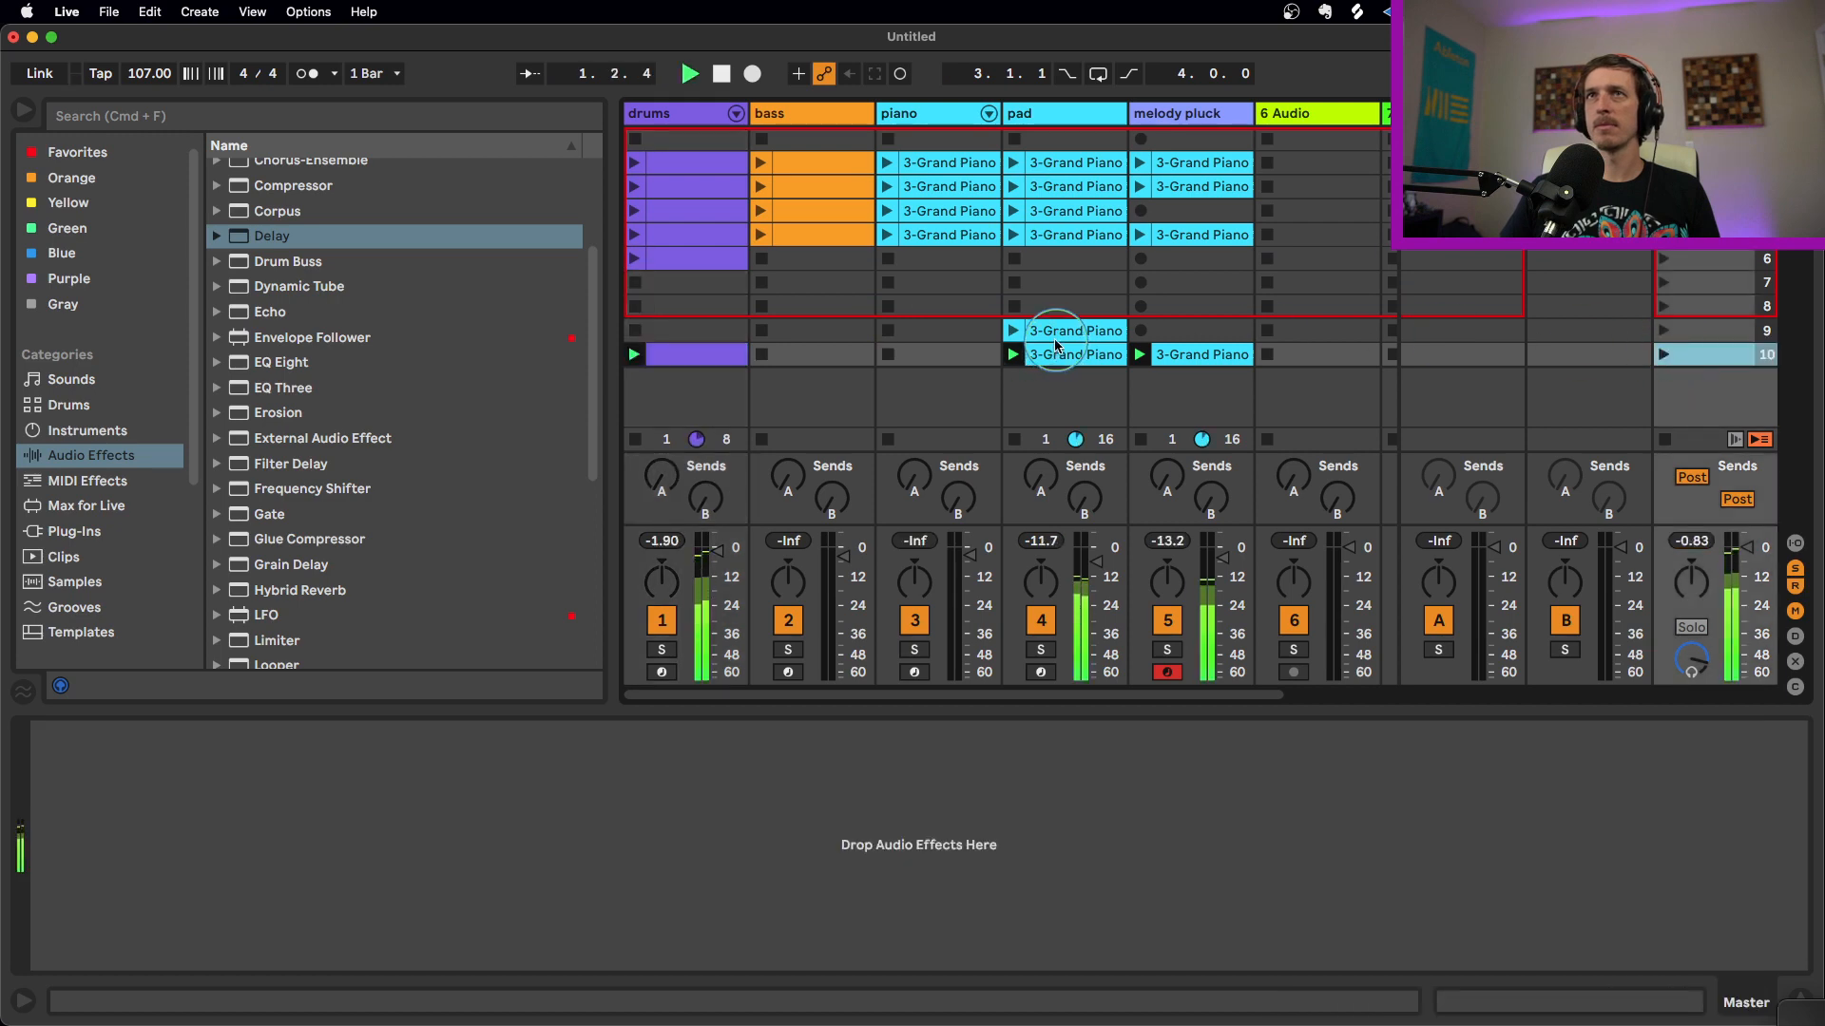
key("space")
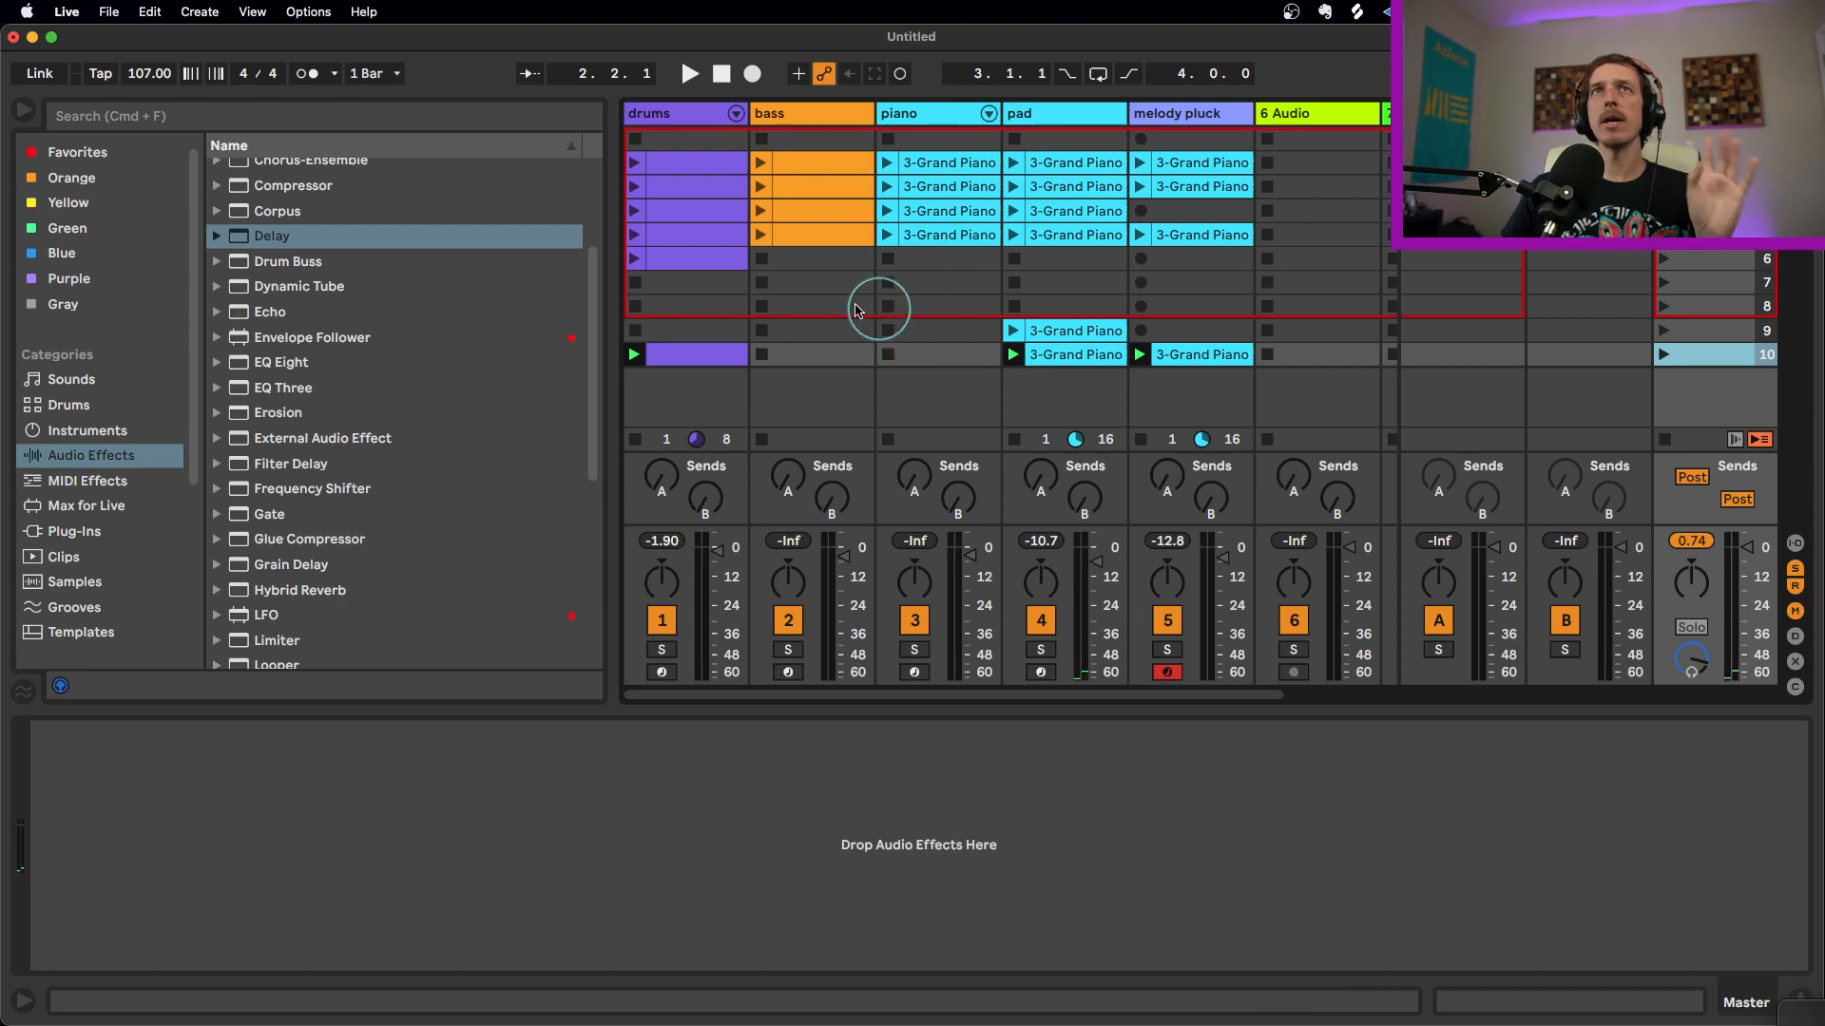
Launch the piano's first clip and the pad's fourth clip alongside scene 10's drums and melody pluck, and audition the mix
left_click(888, 163)
left_click(894, 187)
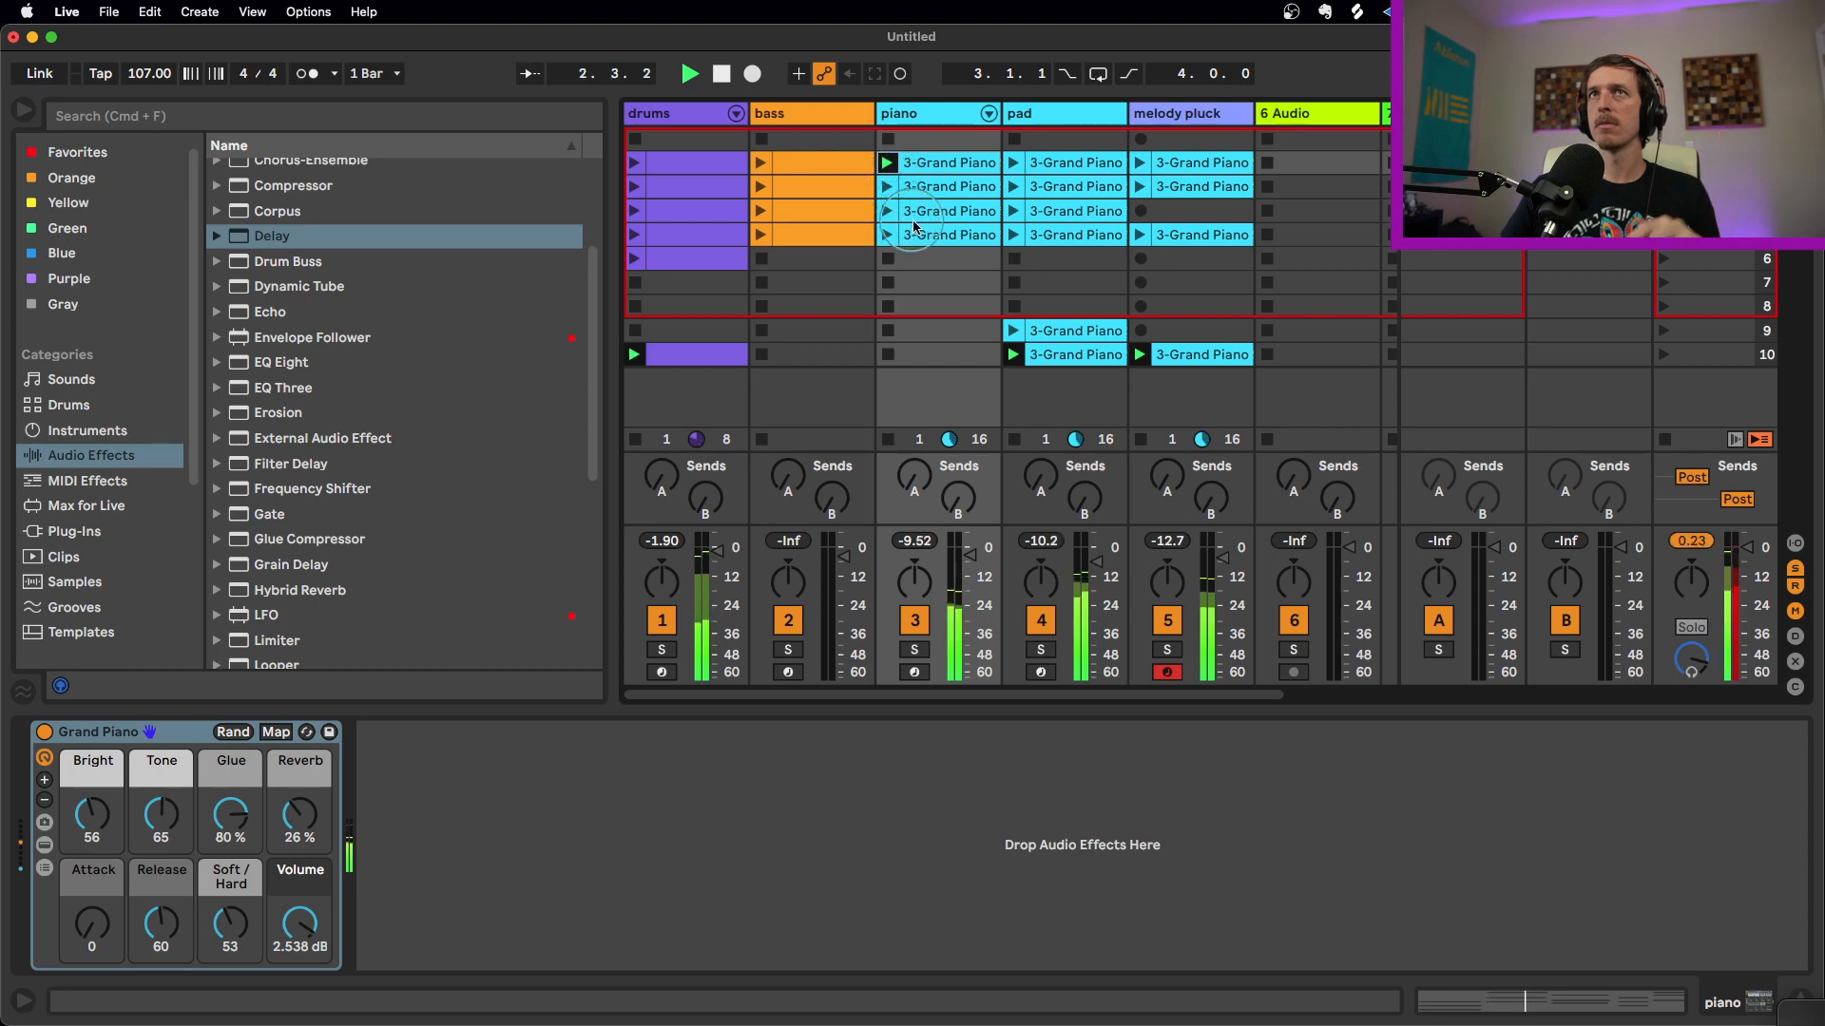
left_click(1036, 189)
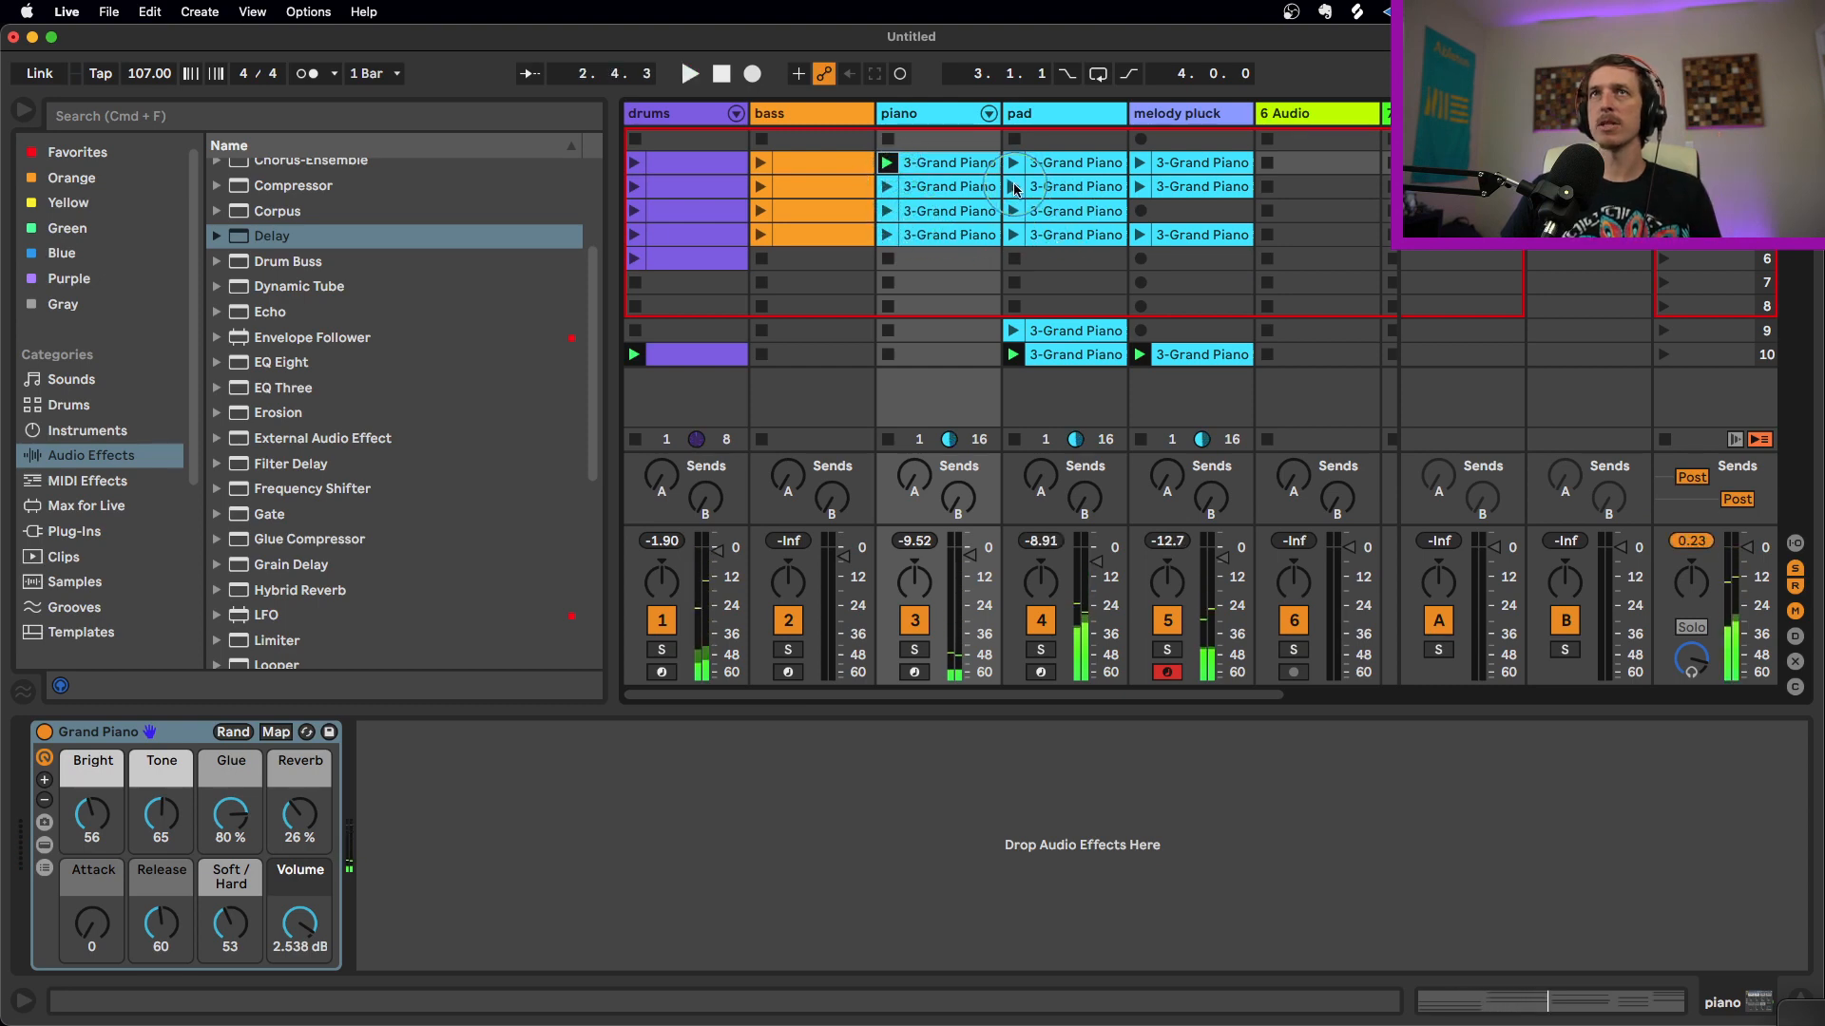
left_click(1013, 236)
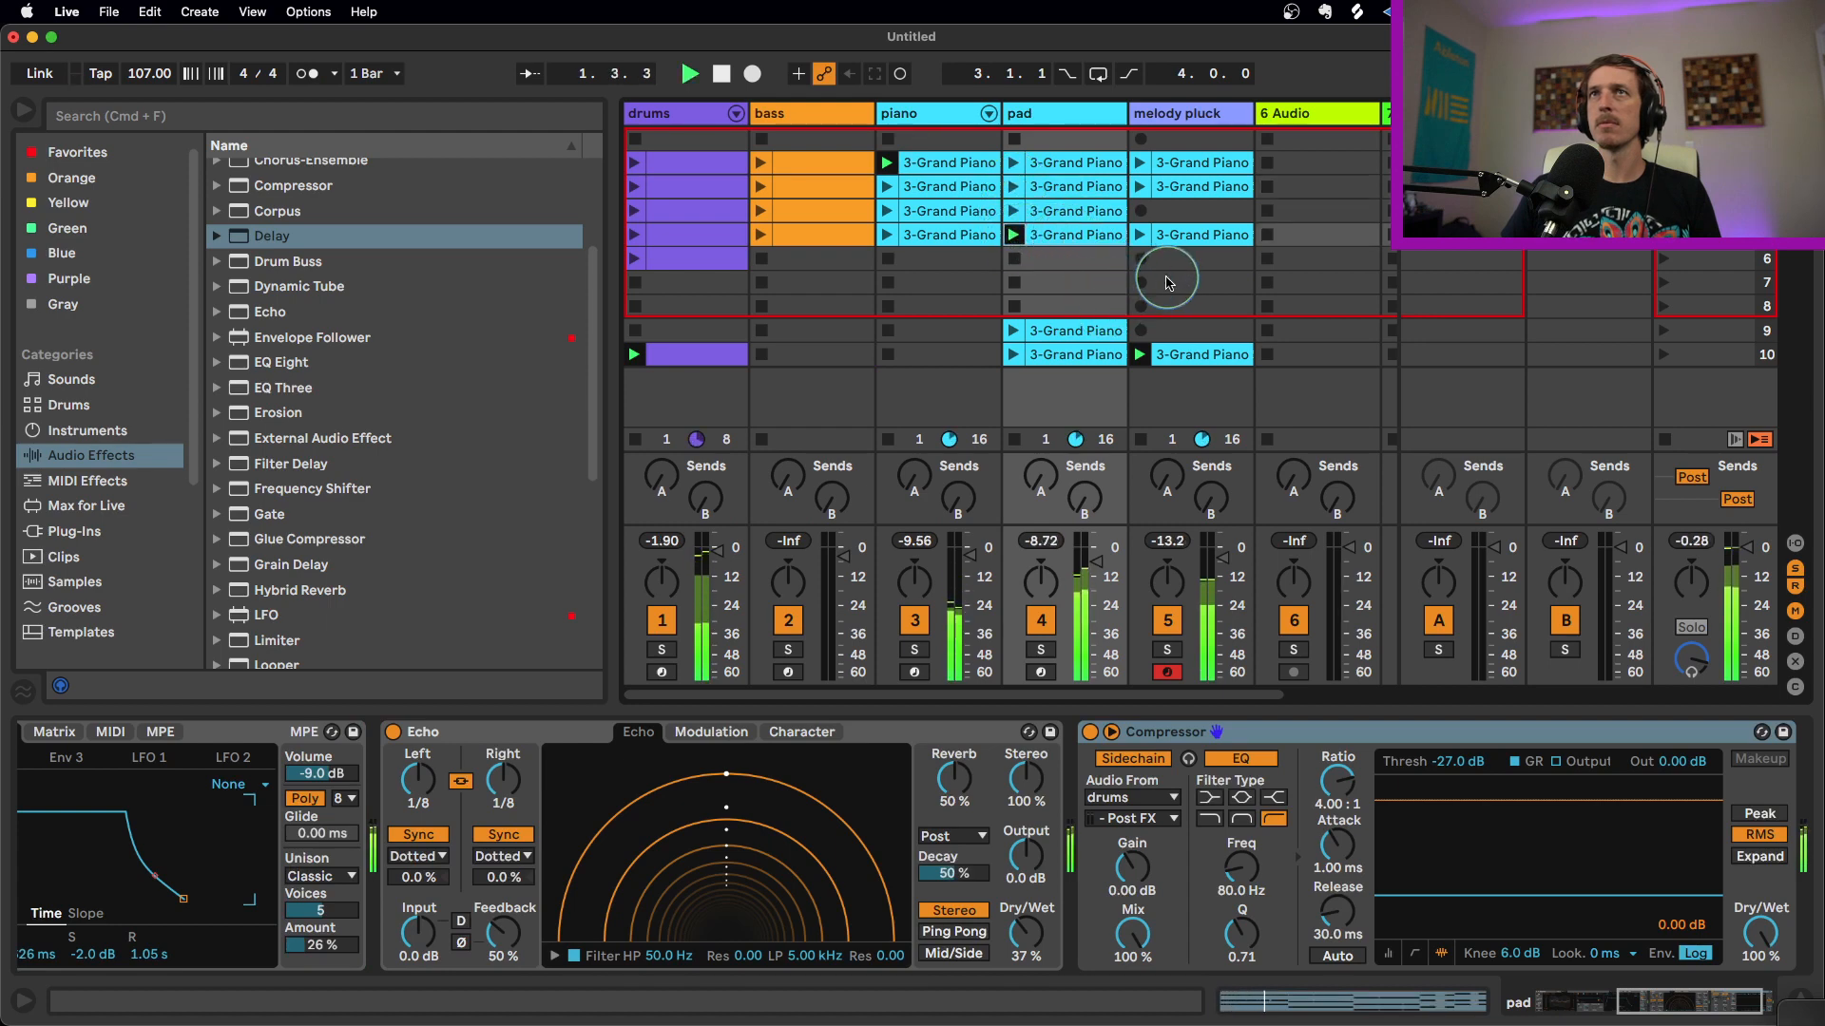
Capture the active drums, piano, pad and melody pluck clips into a new scene below scene 10
left_click(715, 357)
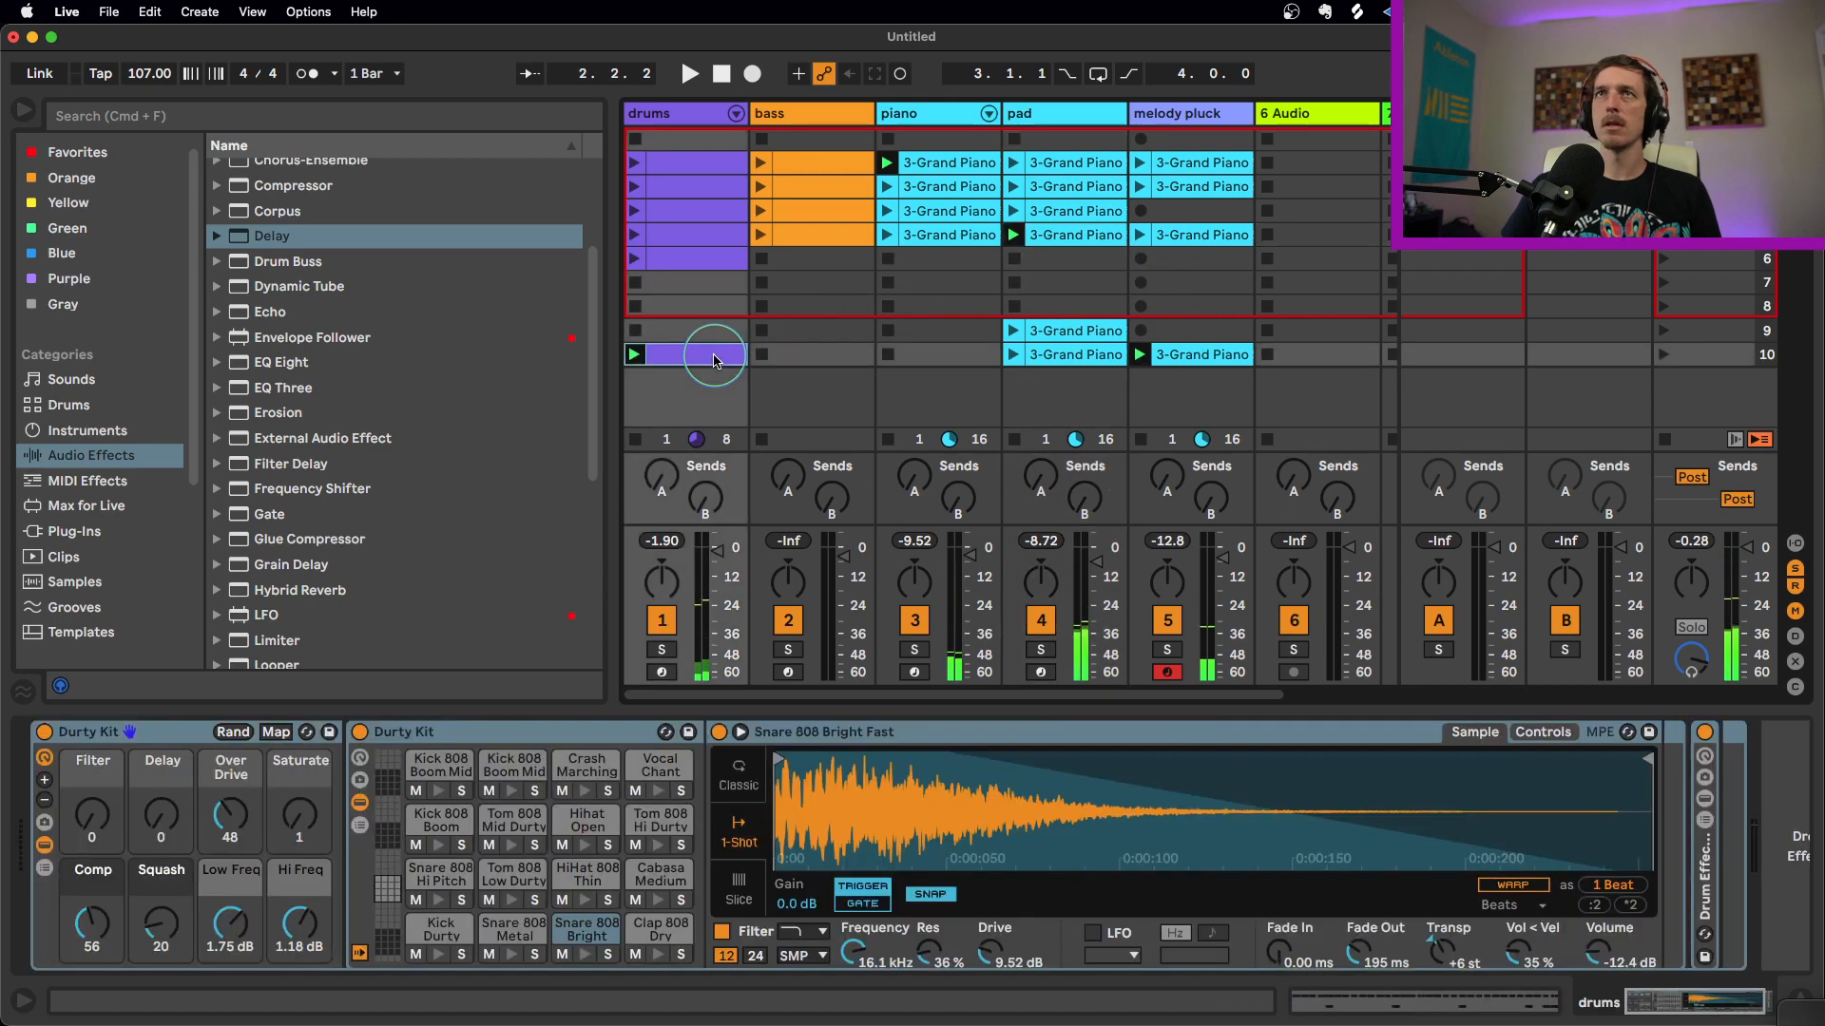
left_click(1067, 358)
key("super+shift+i")
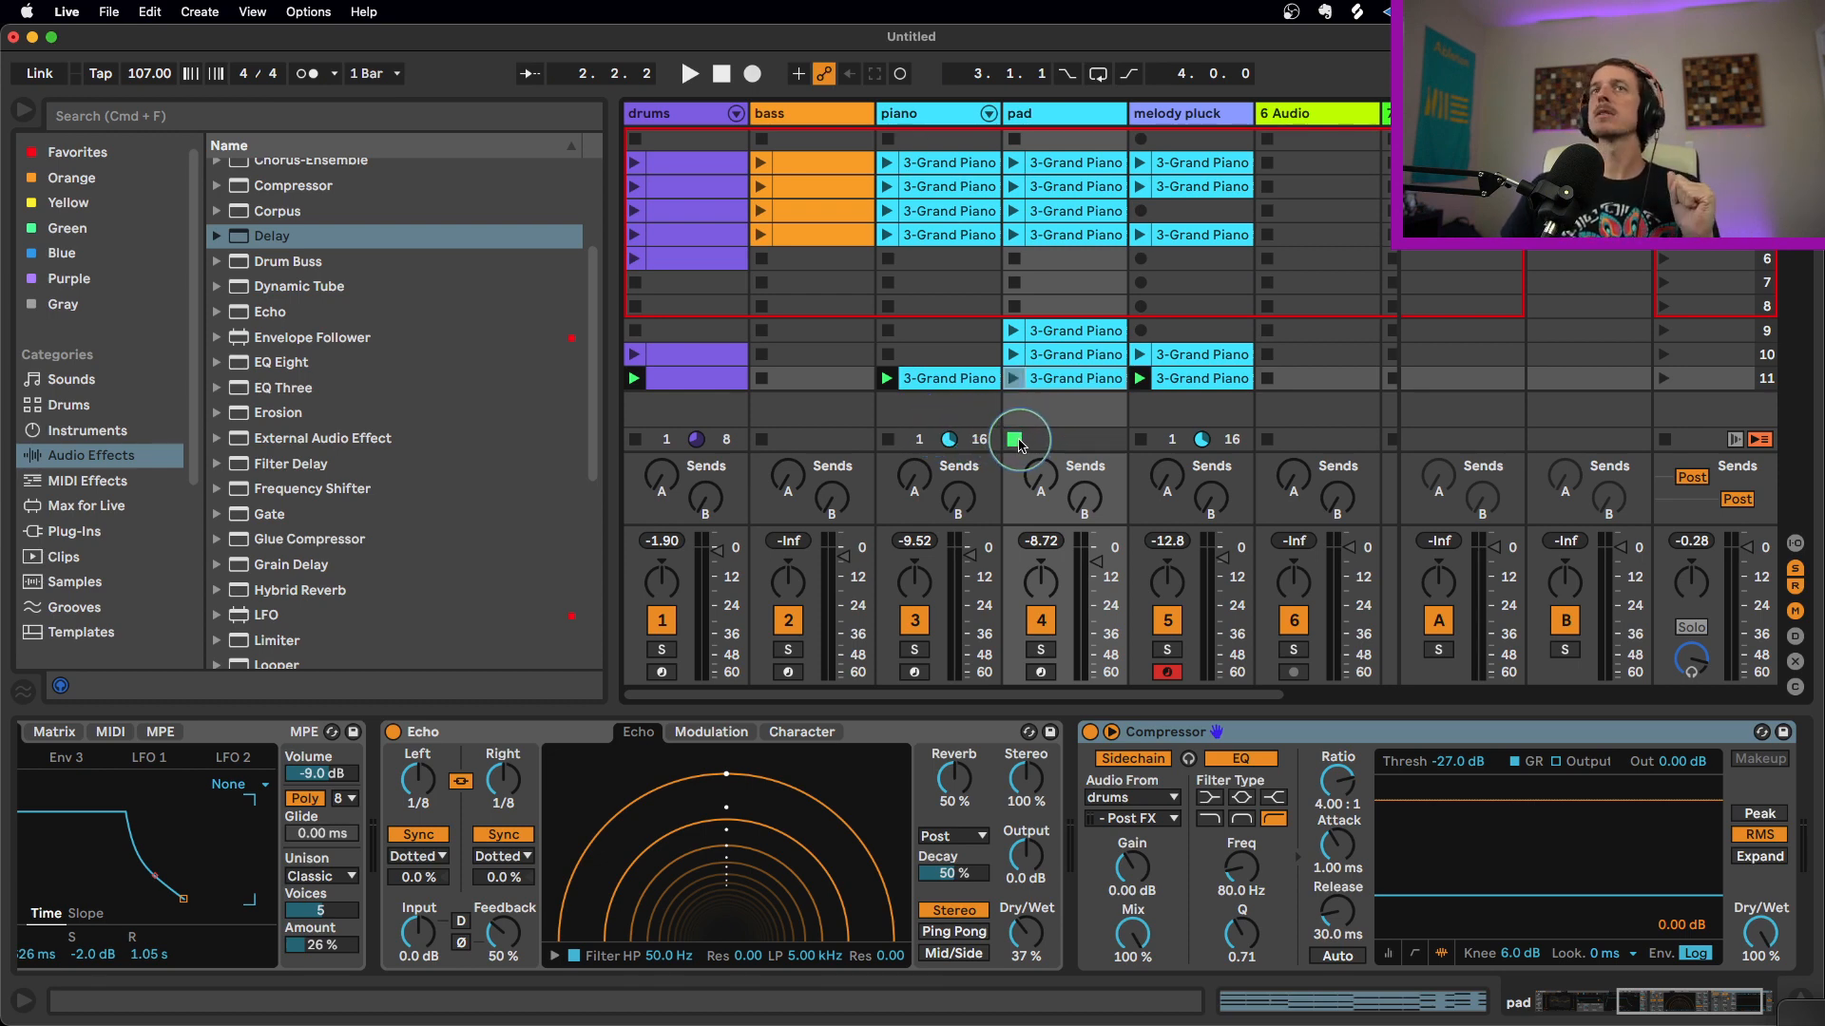
Stop the pad and piano clips, capture the remaining drums and melody pluck into a new scene below scene 11, and compare both scenes
left_click(890, 441)
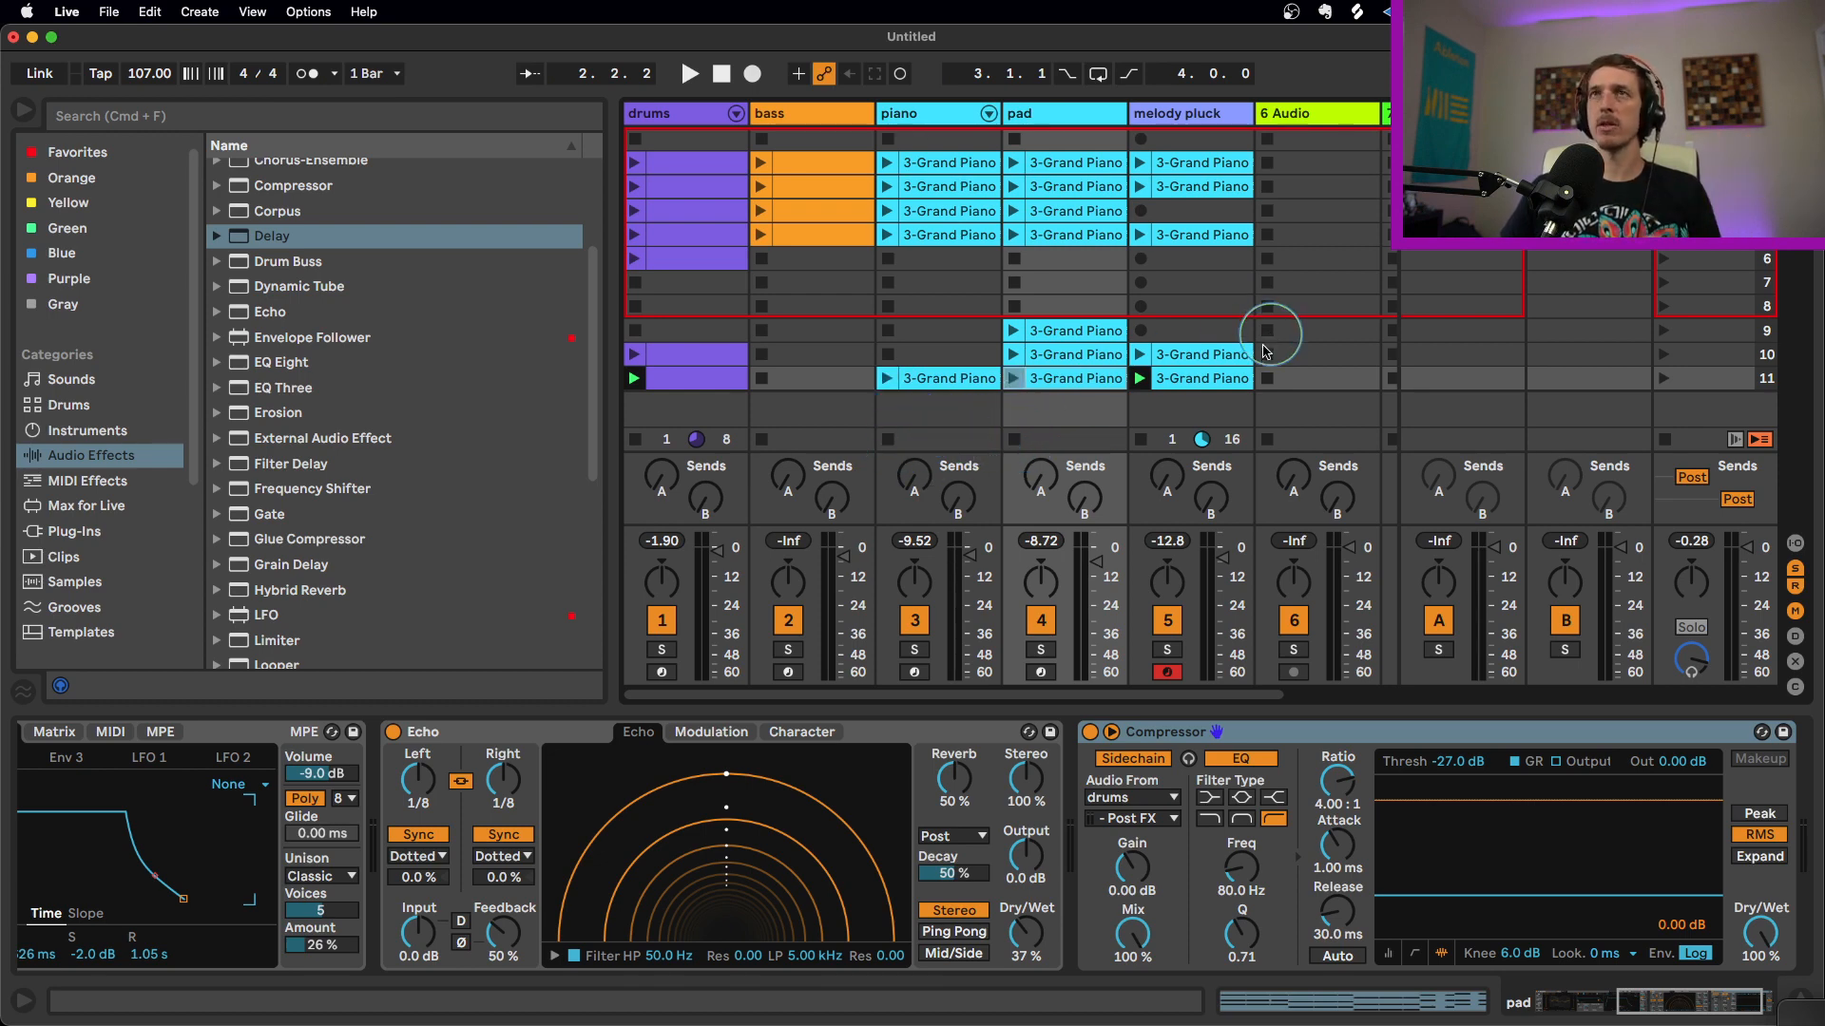
key("space")
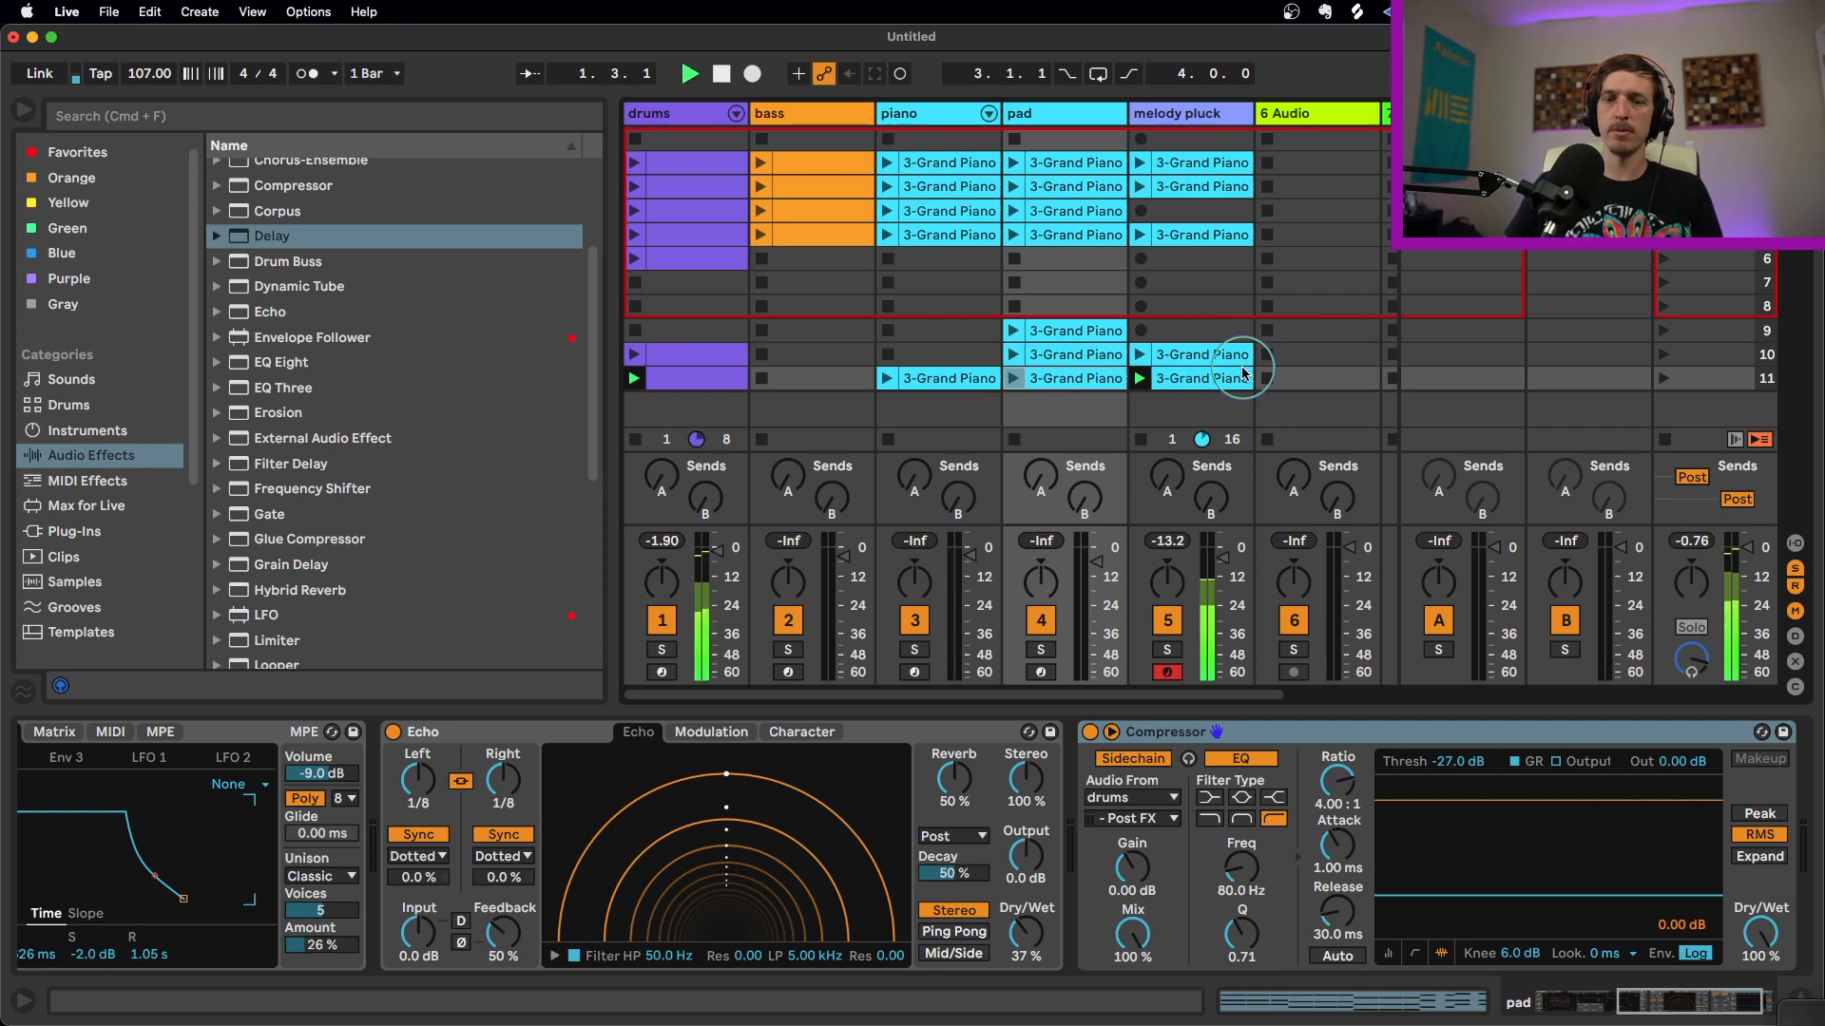
key("super+shift+i")
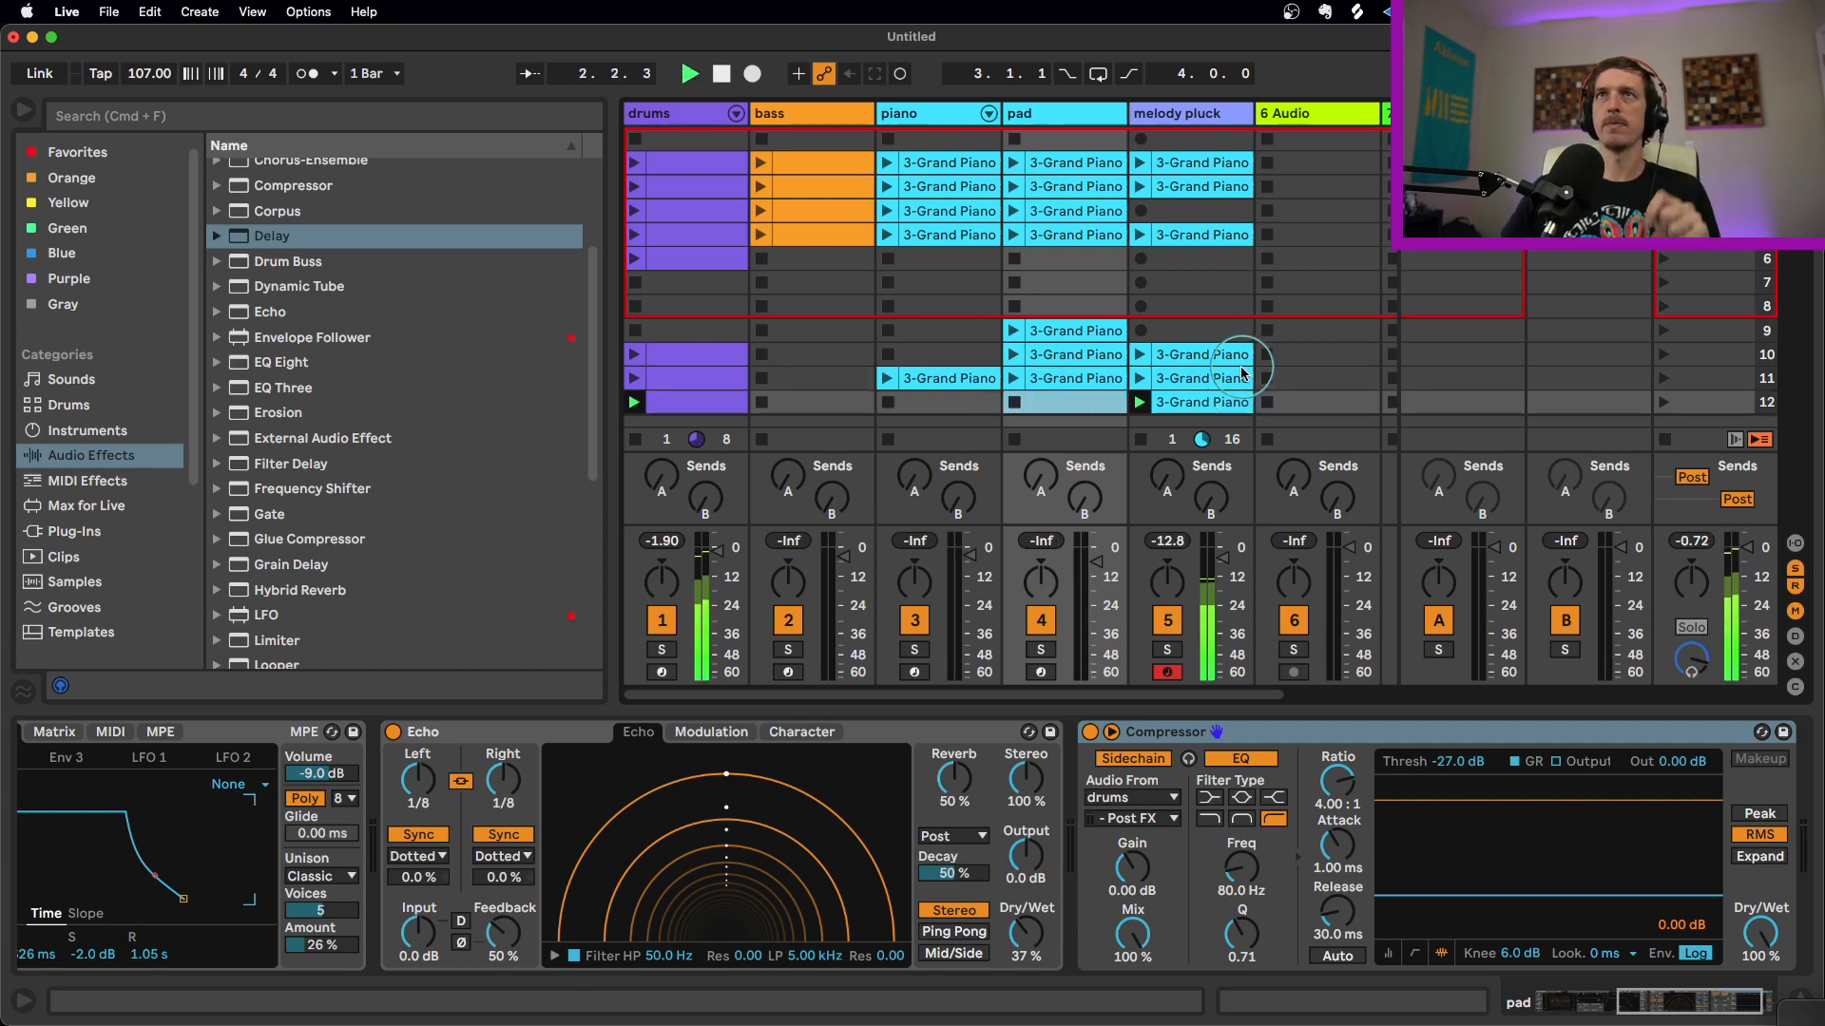
left_click(1049, 382)
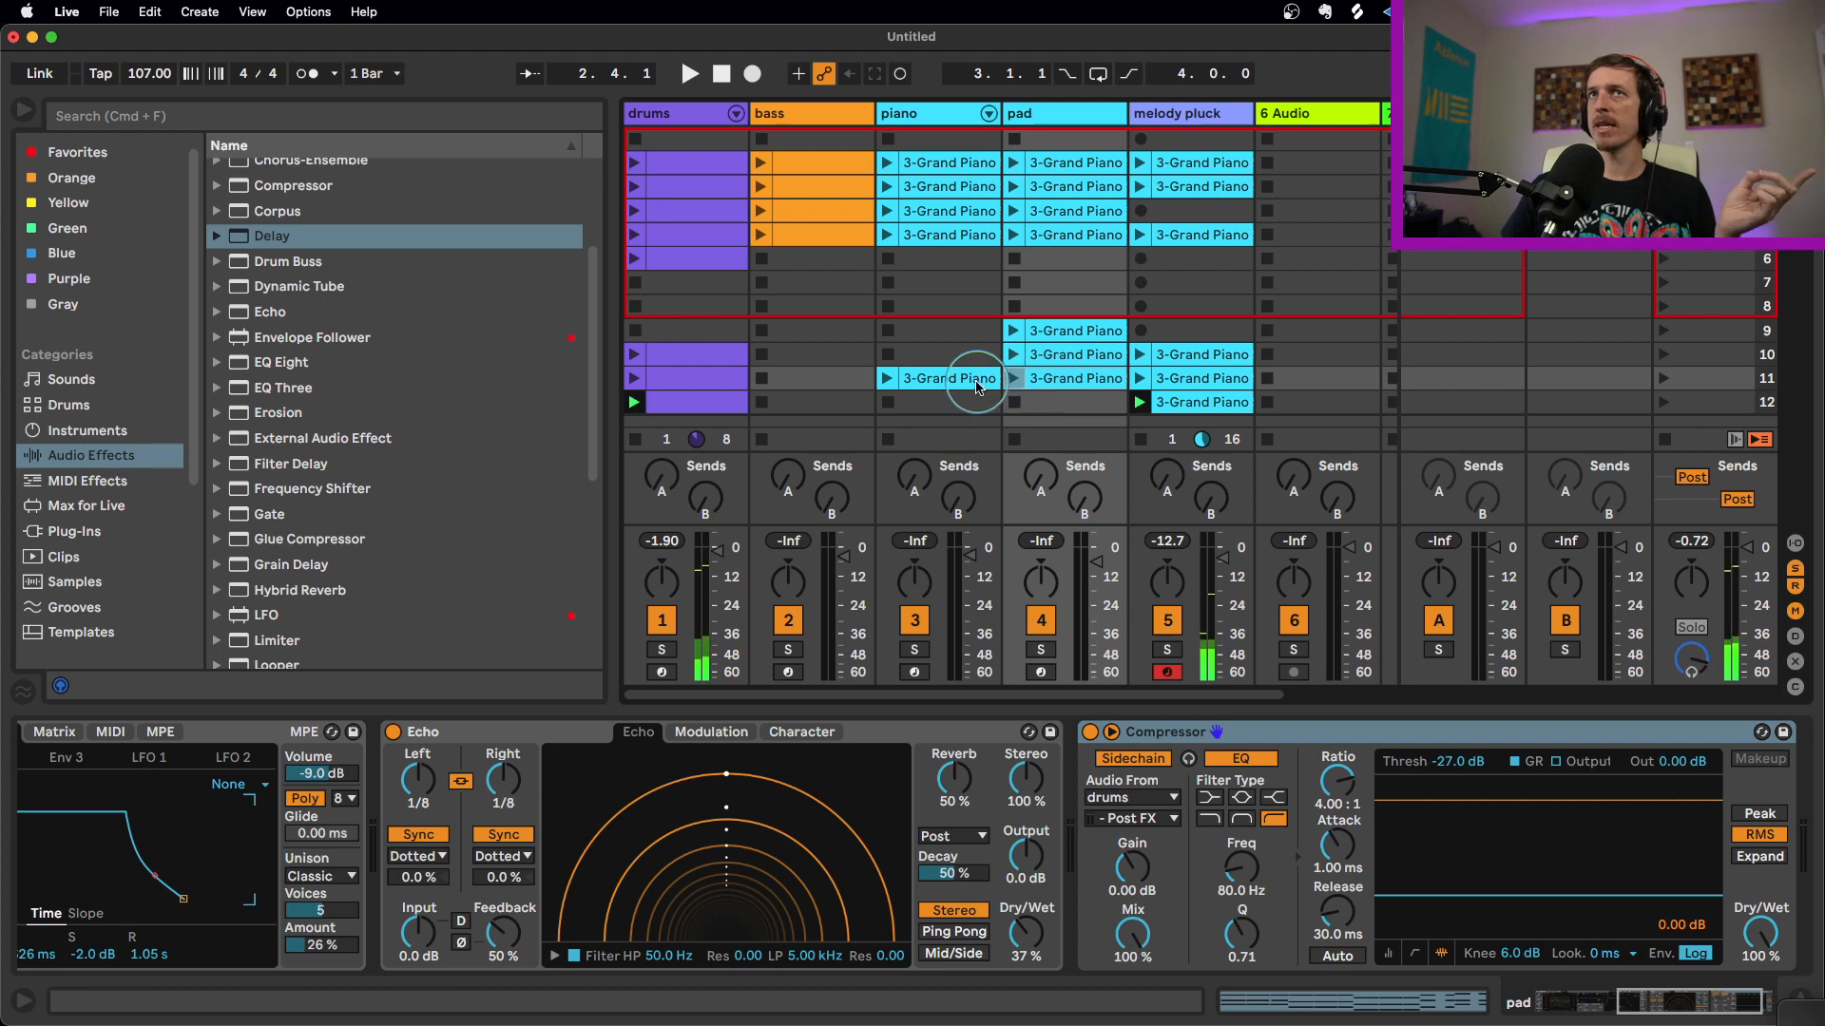
left_click(974, 385)
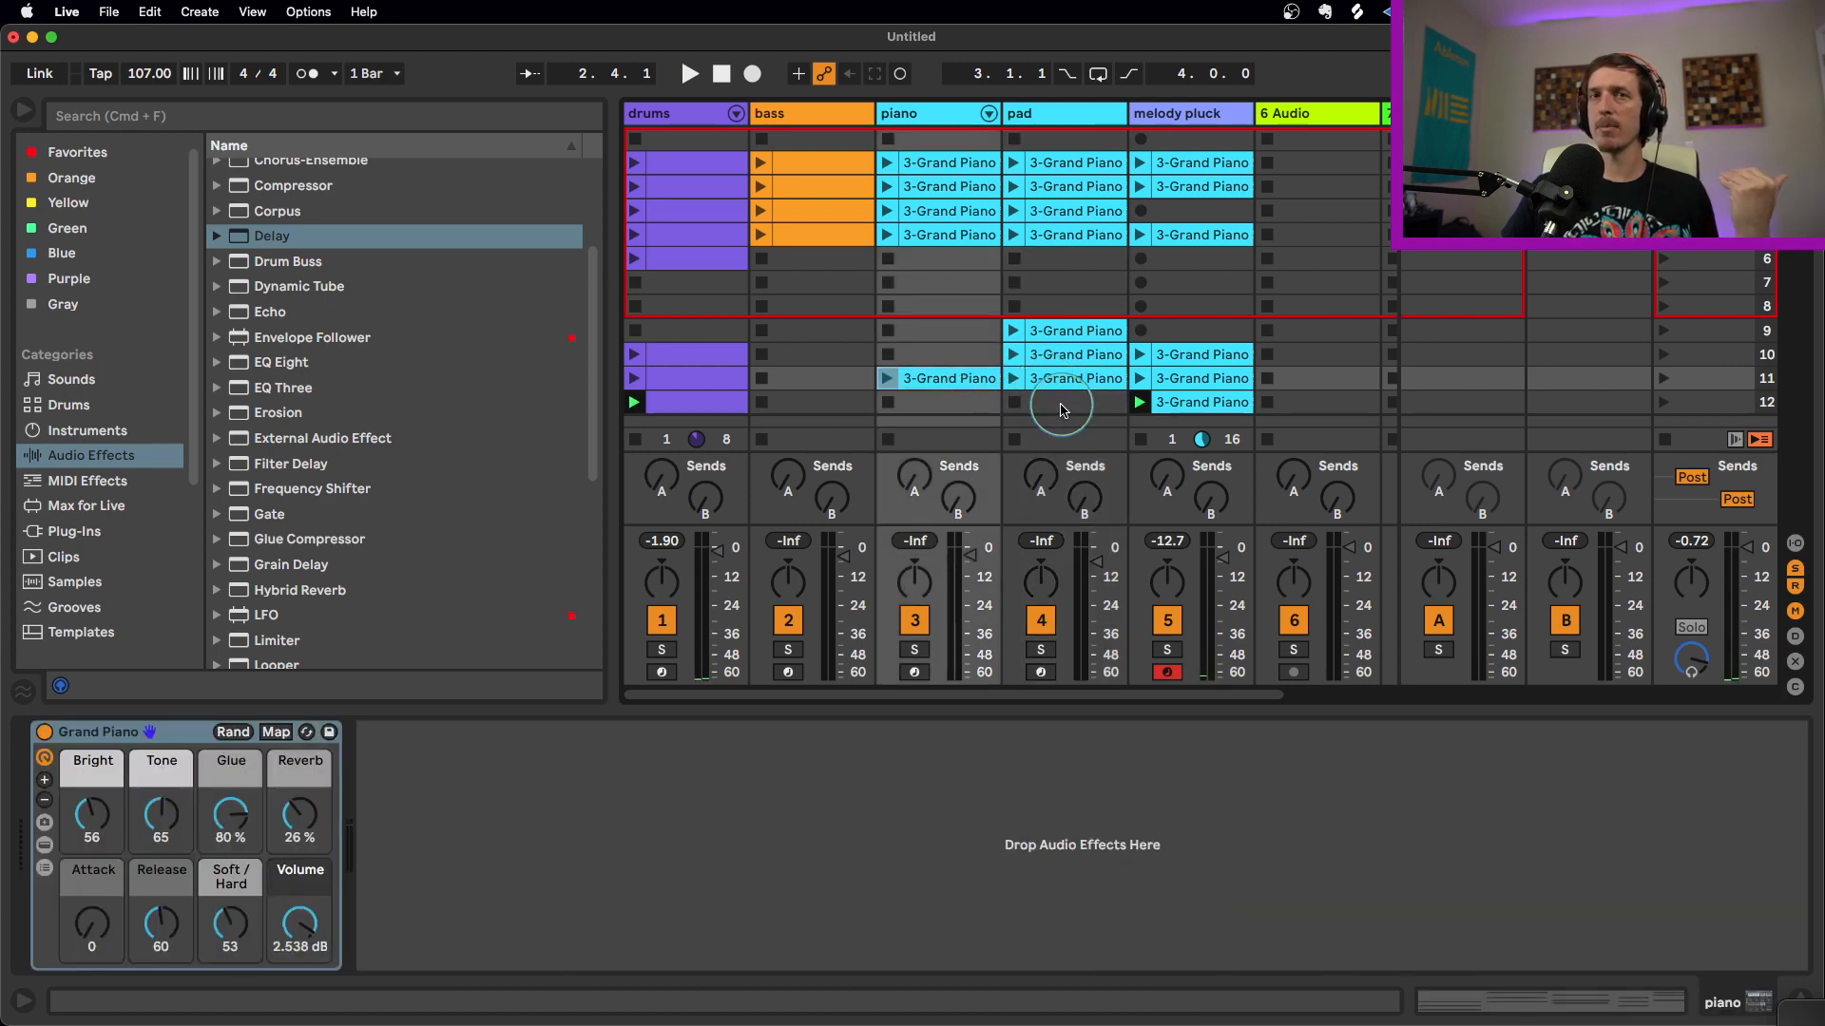
left_click(1062, 409)
left_click(1203, 407)
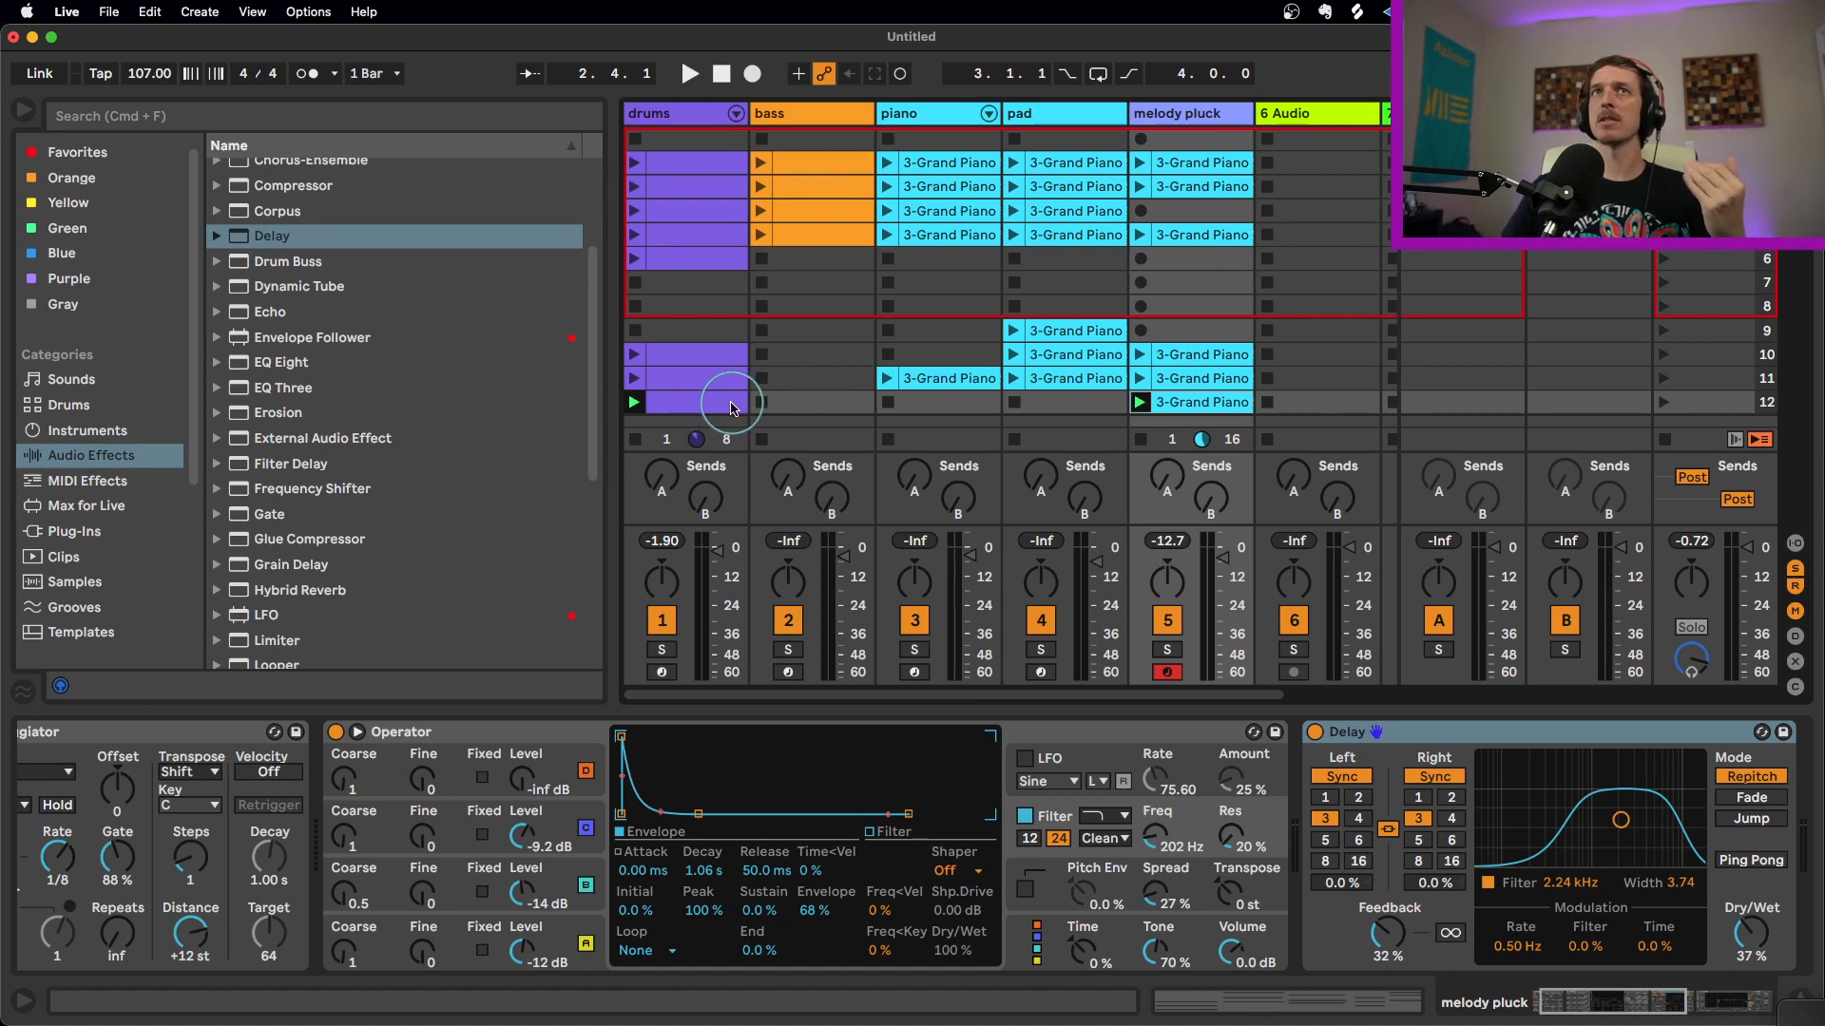
Launch the drums' second clip and the bass's fourth clip, and capture them with the melody pluck into a new scene below scene 12
left_click(634, 187)
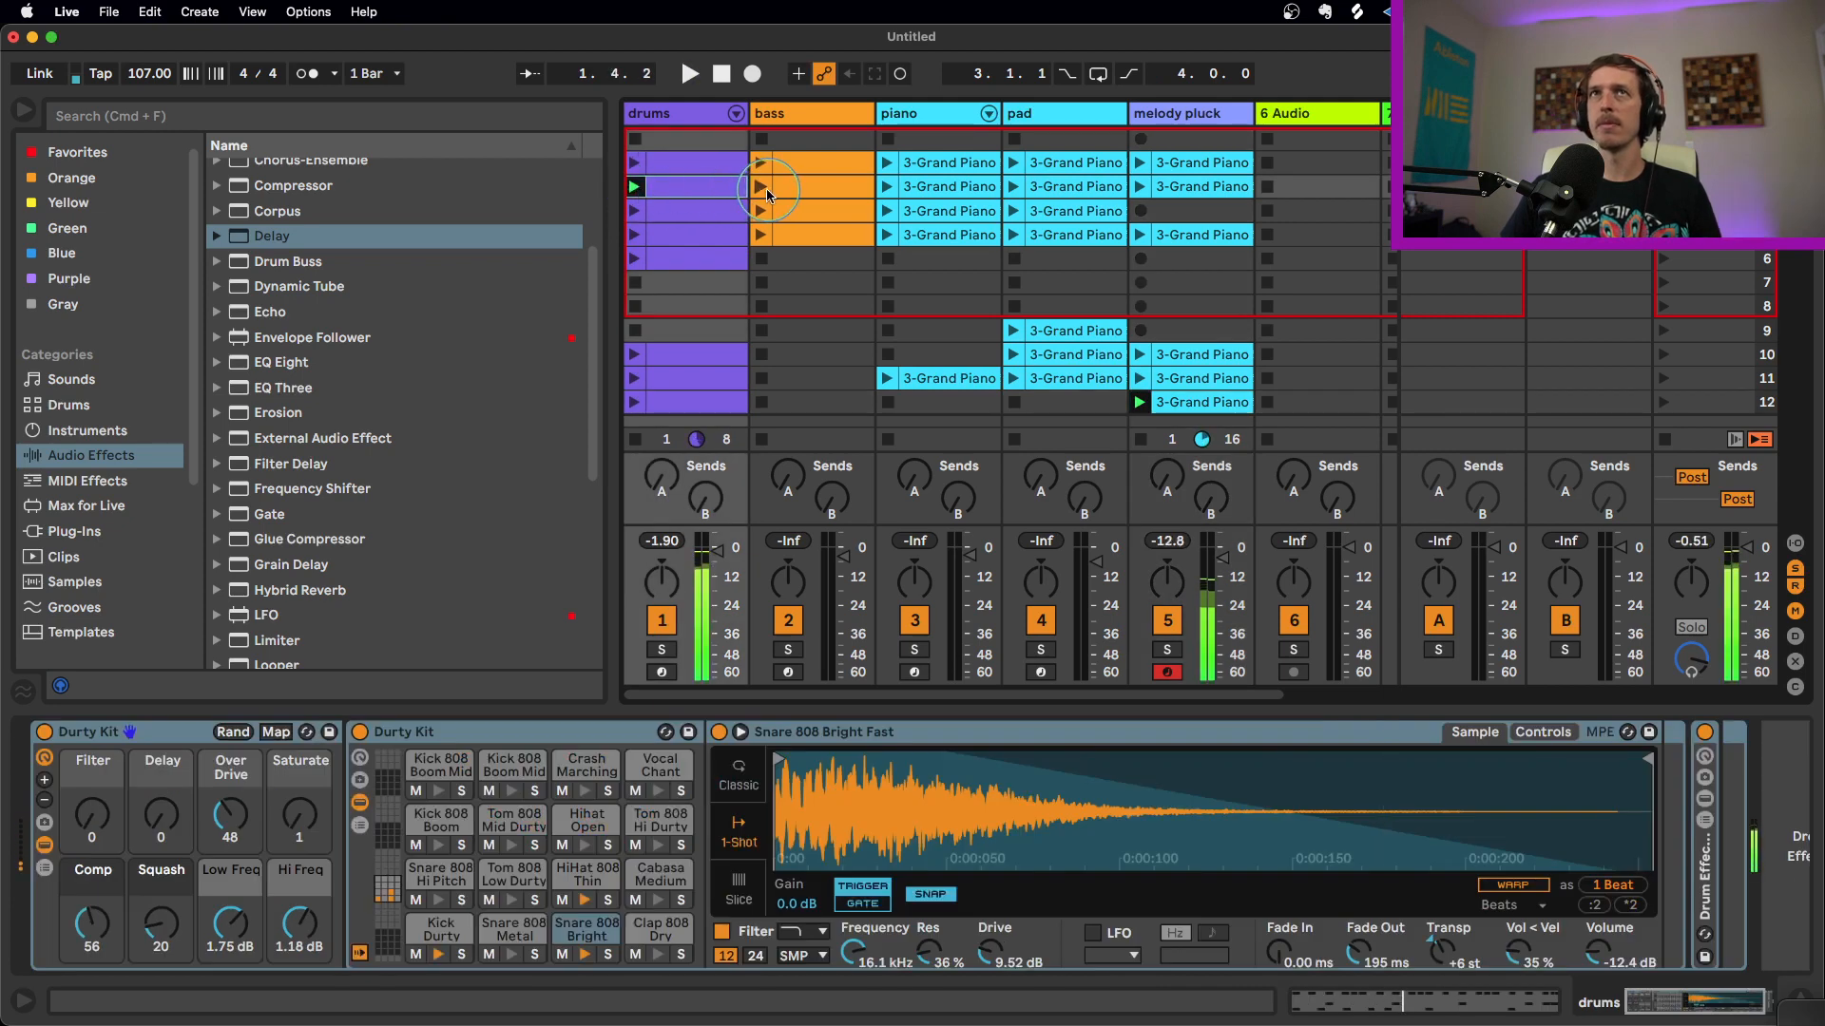
left_click(761, 235)
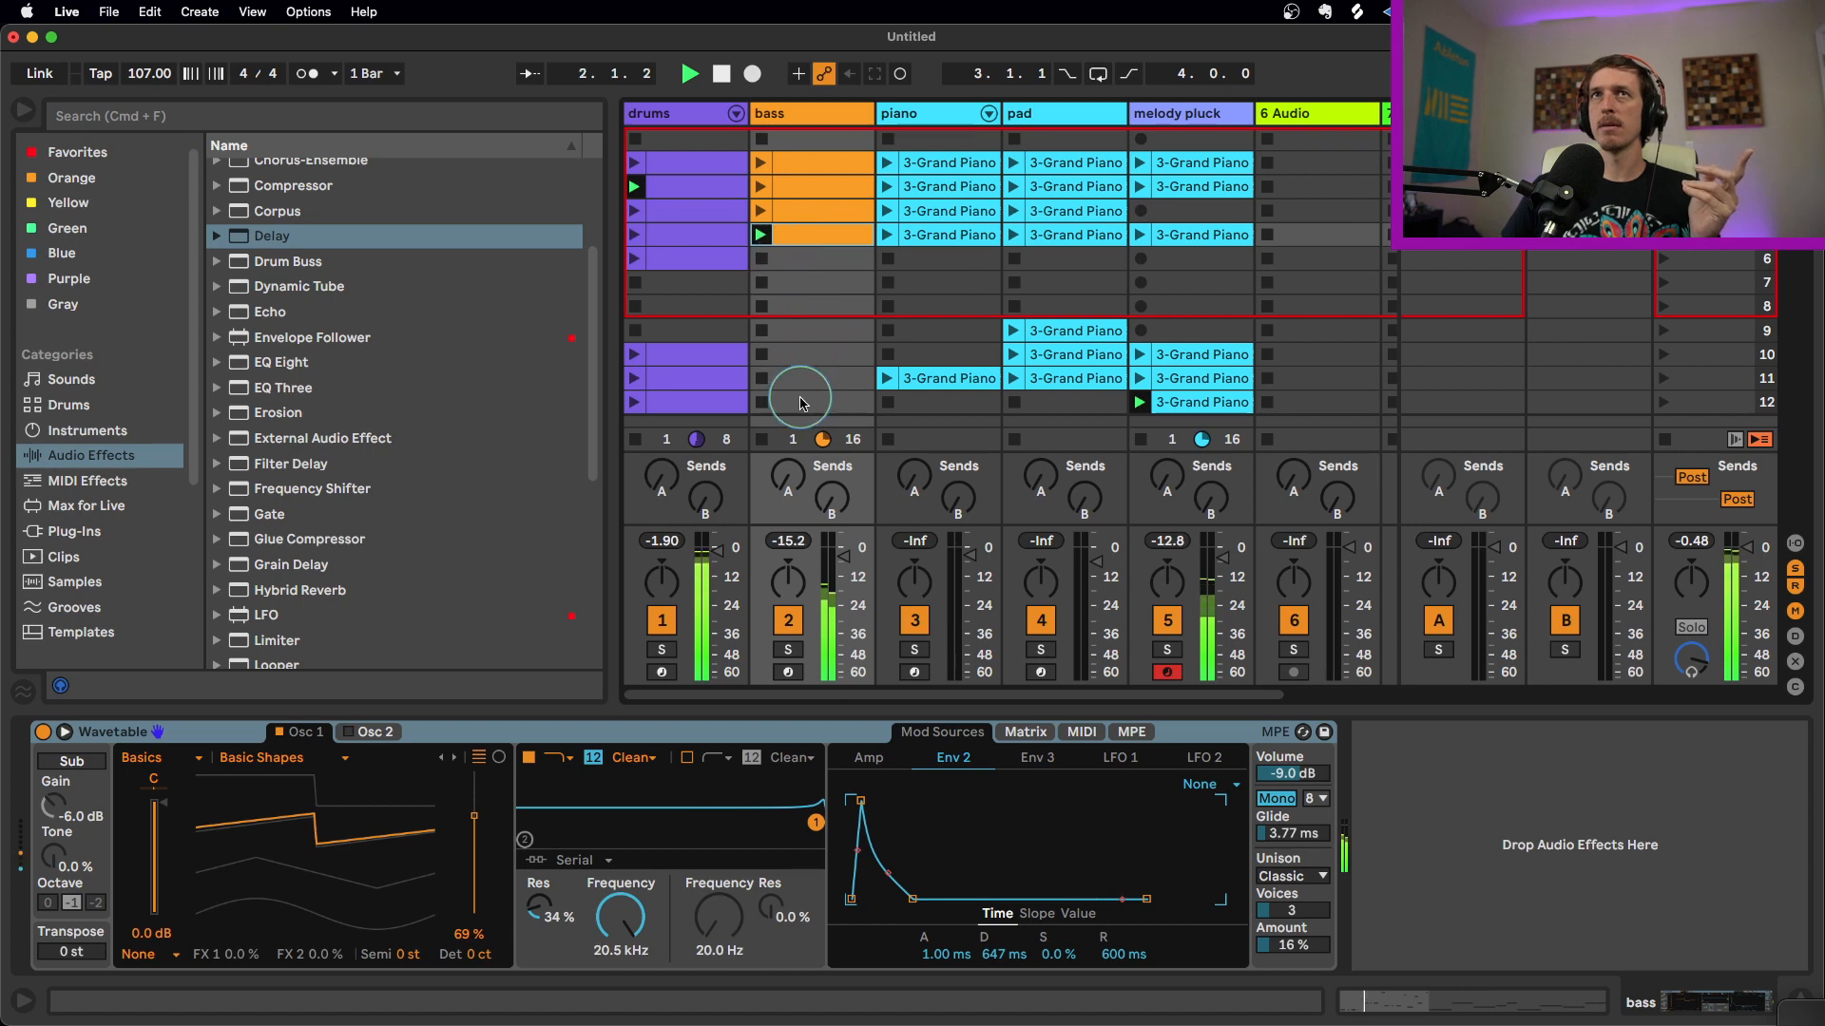
left_click(836, 404)
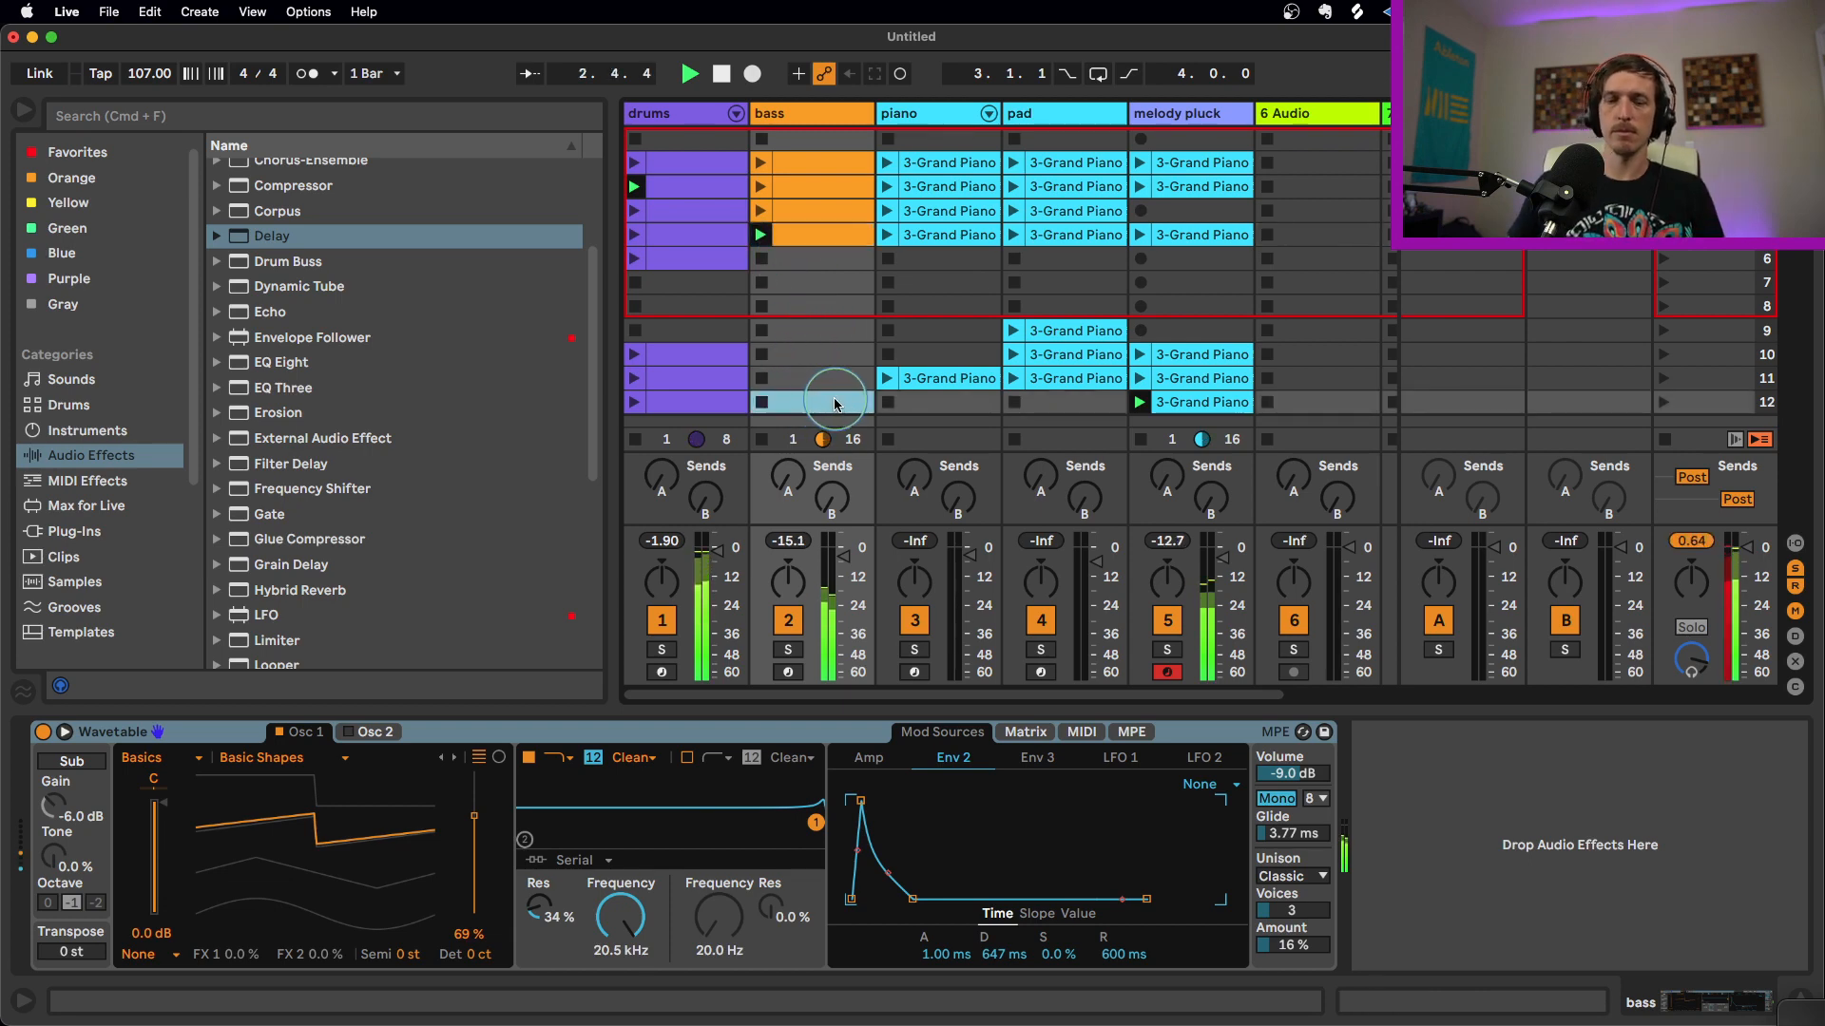
key("super+shift+i")
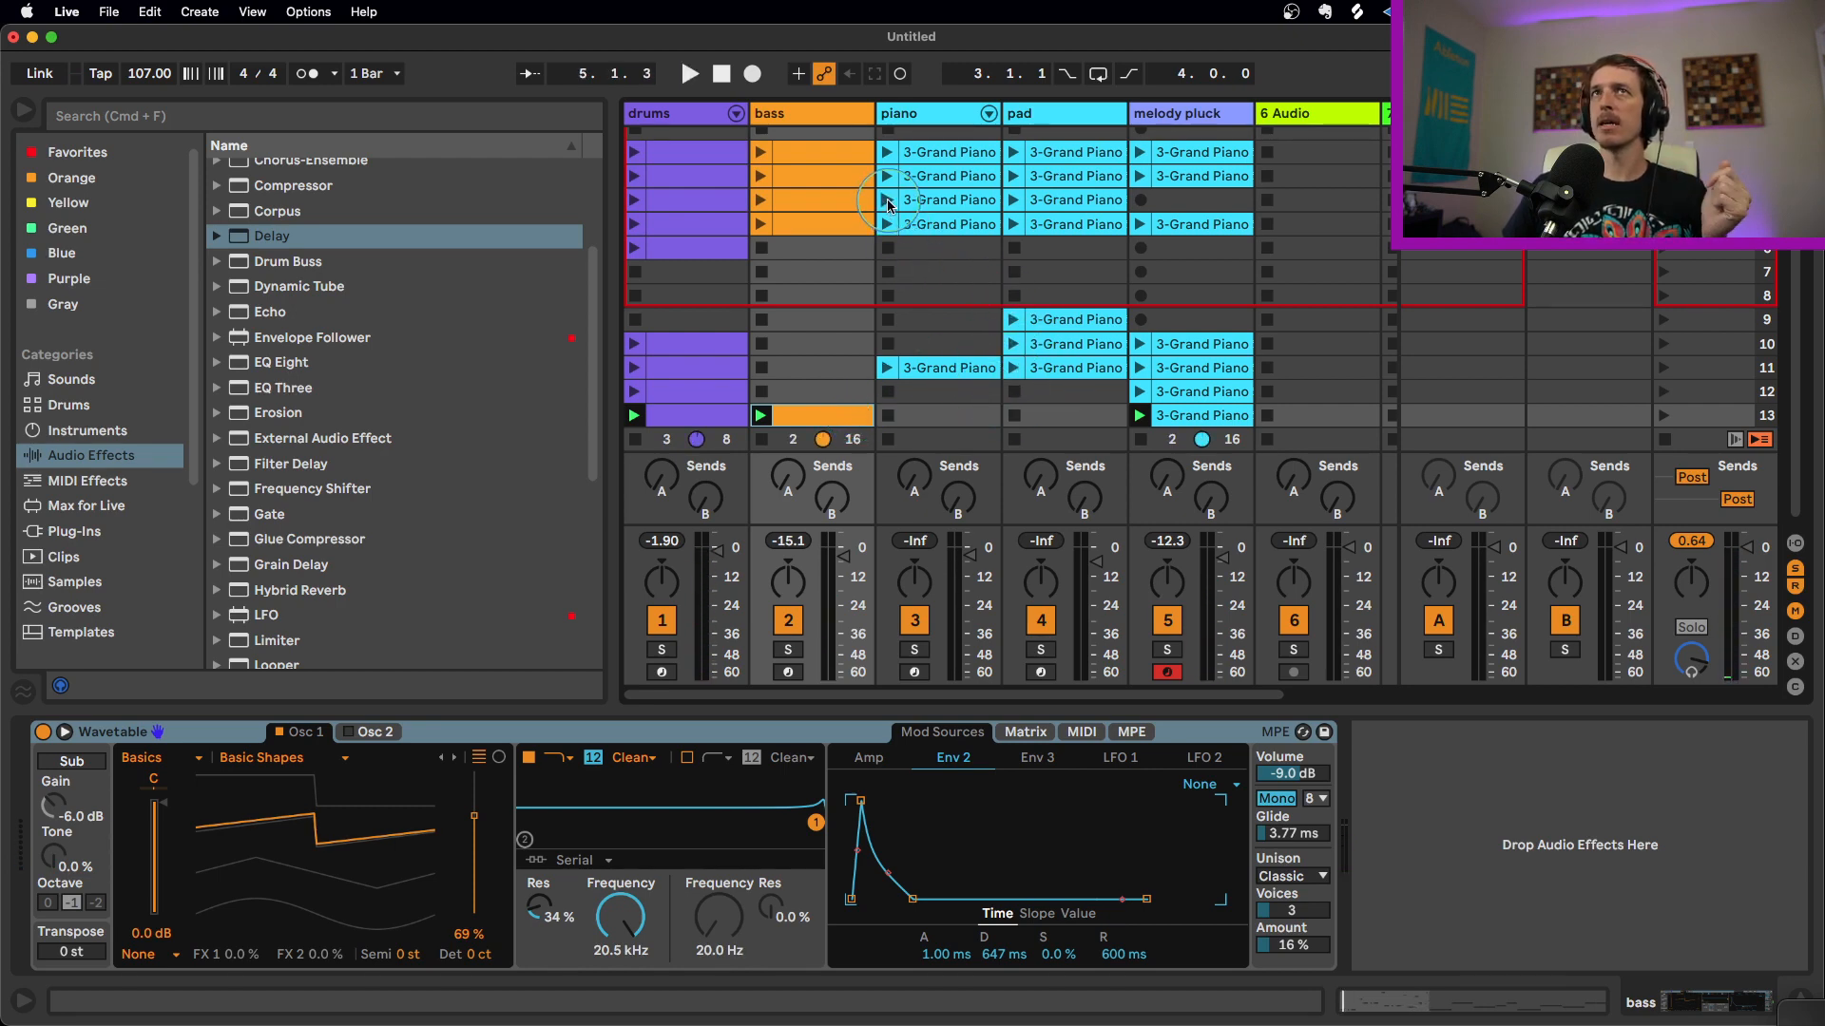
Capture the combination with the pad's third clip added into a new scene below scene 13, and delete that scene's melody pluck clip
left_click(1014, 200)
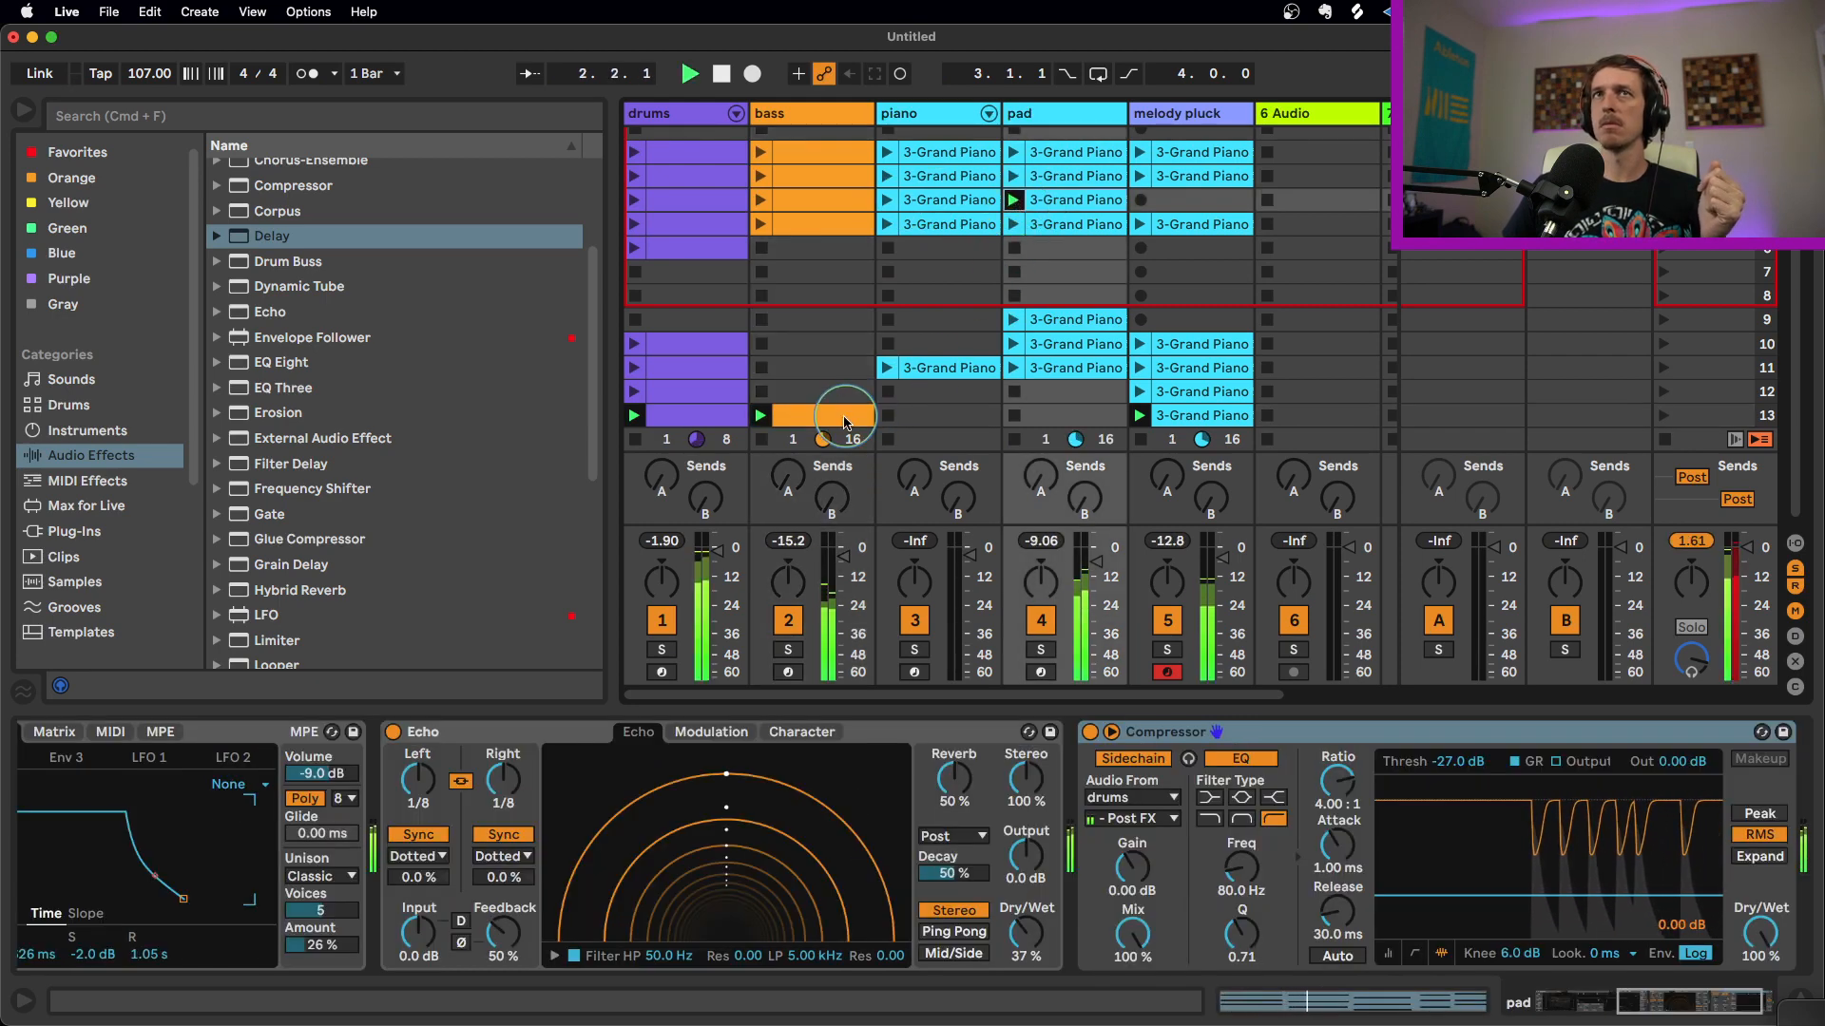
left_click(844, 416)
key("super+shift+d")
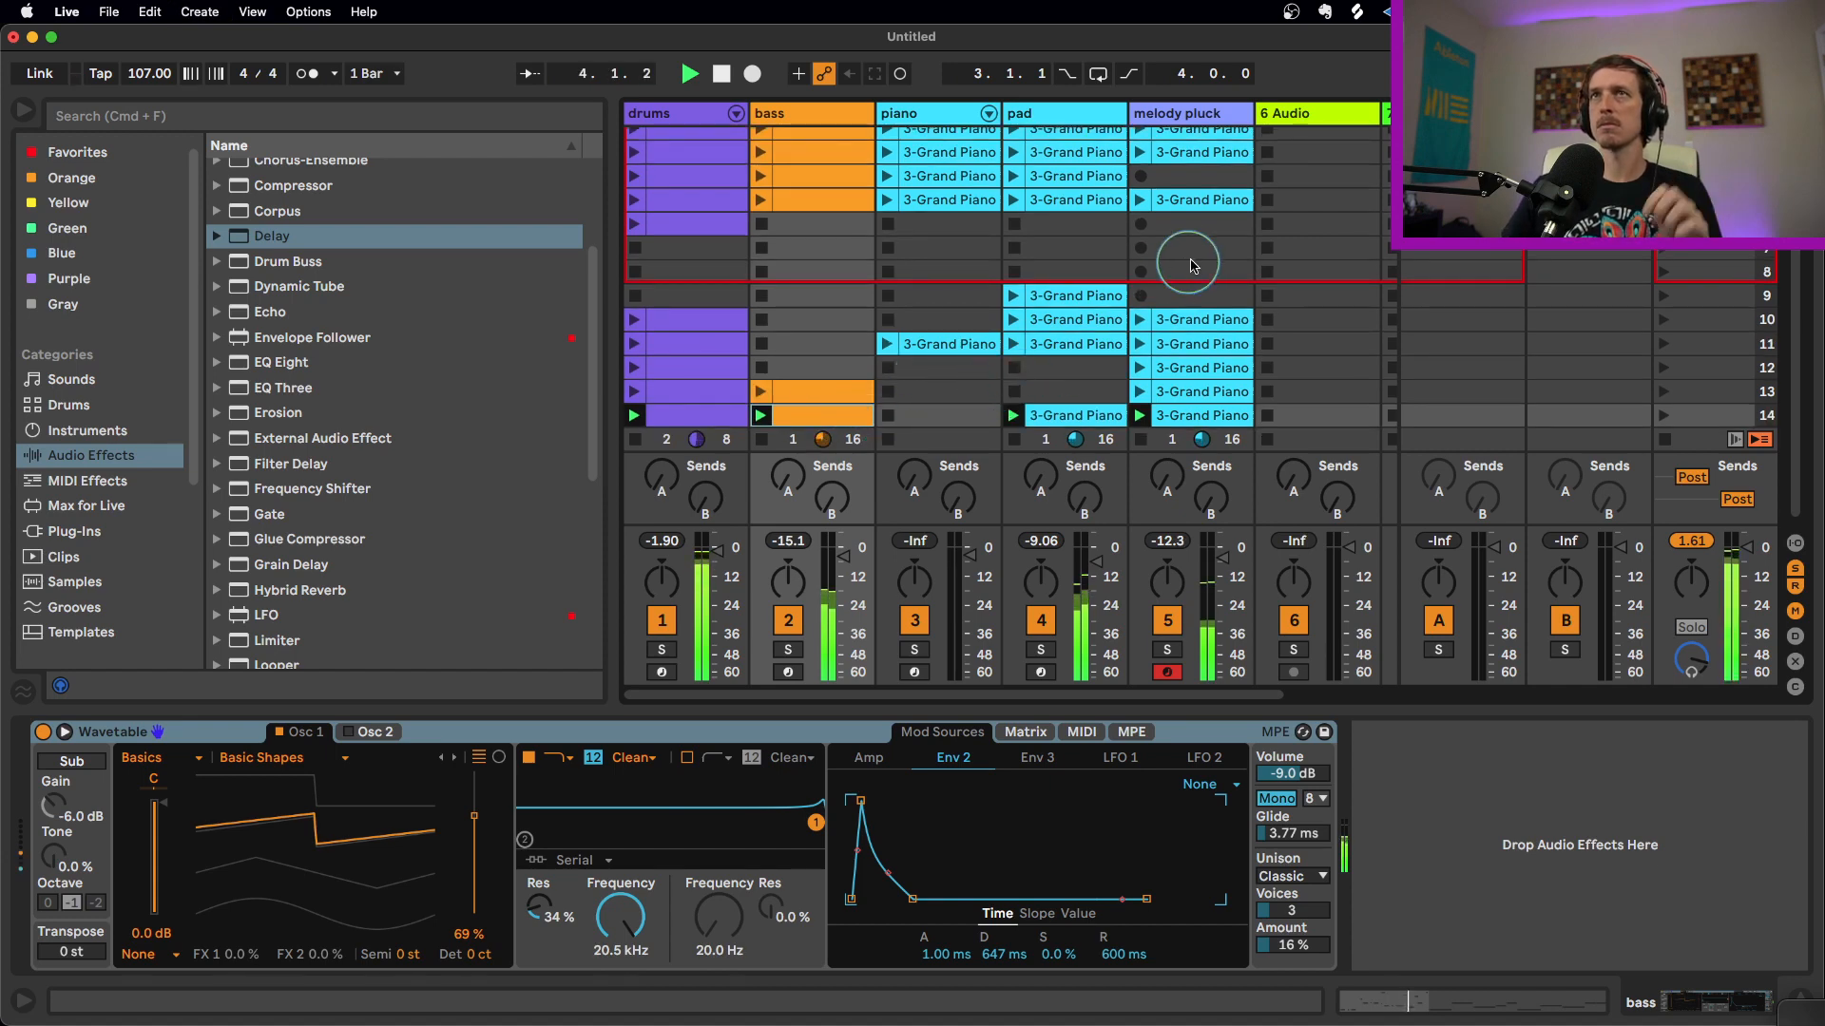
left_click(1212, 416)
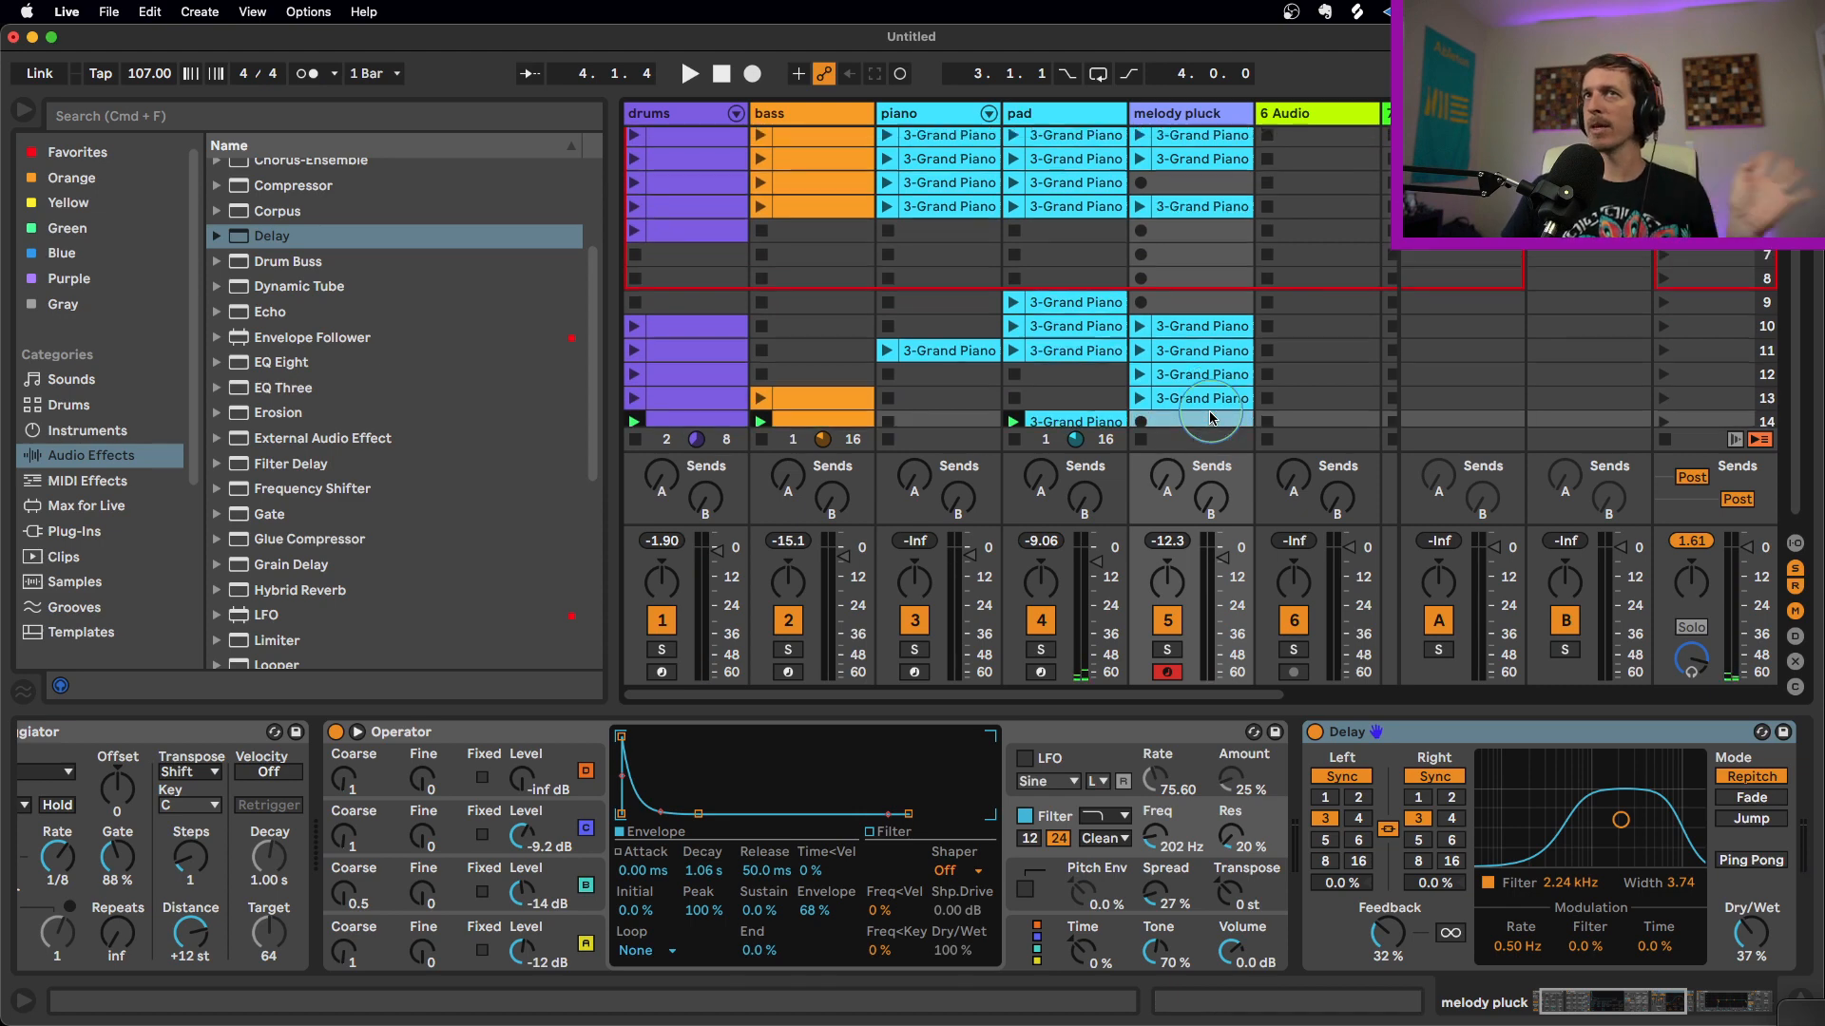
scroll(1179, 247, "up", 2)
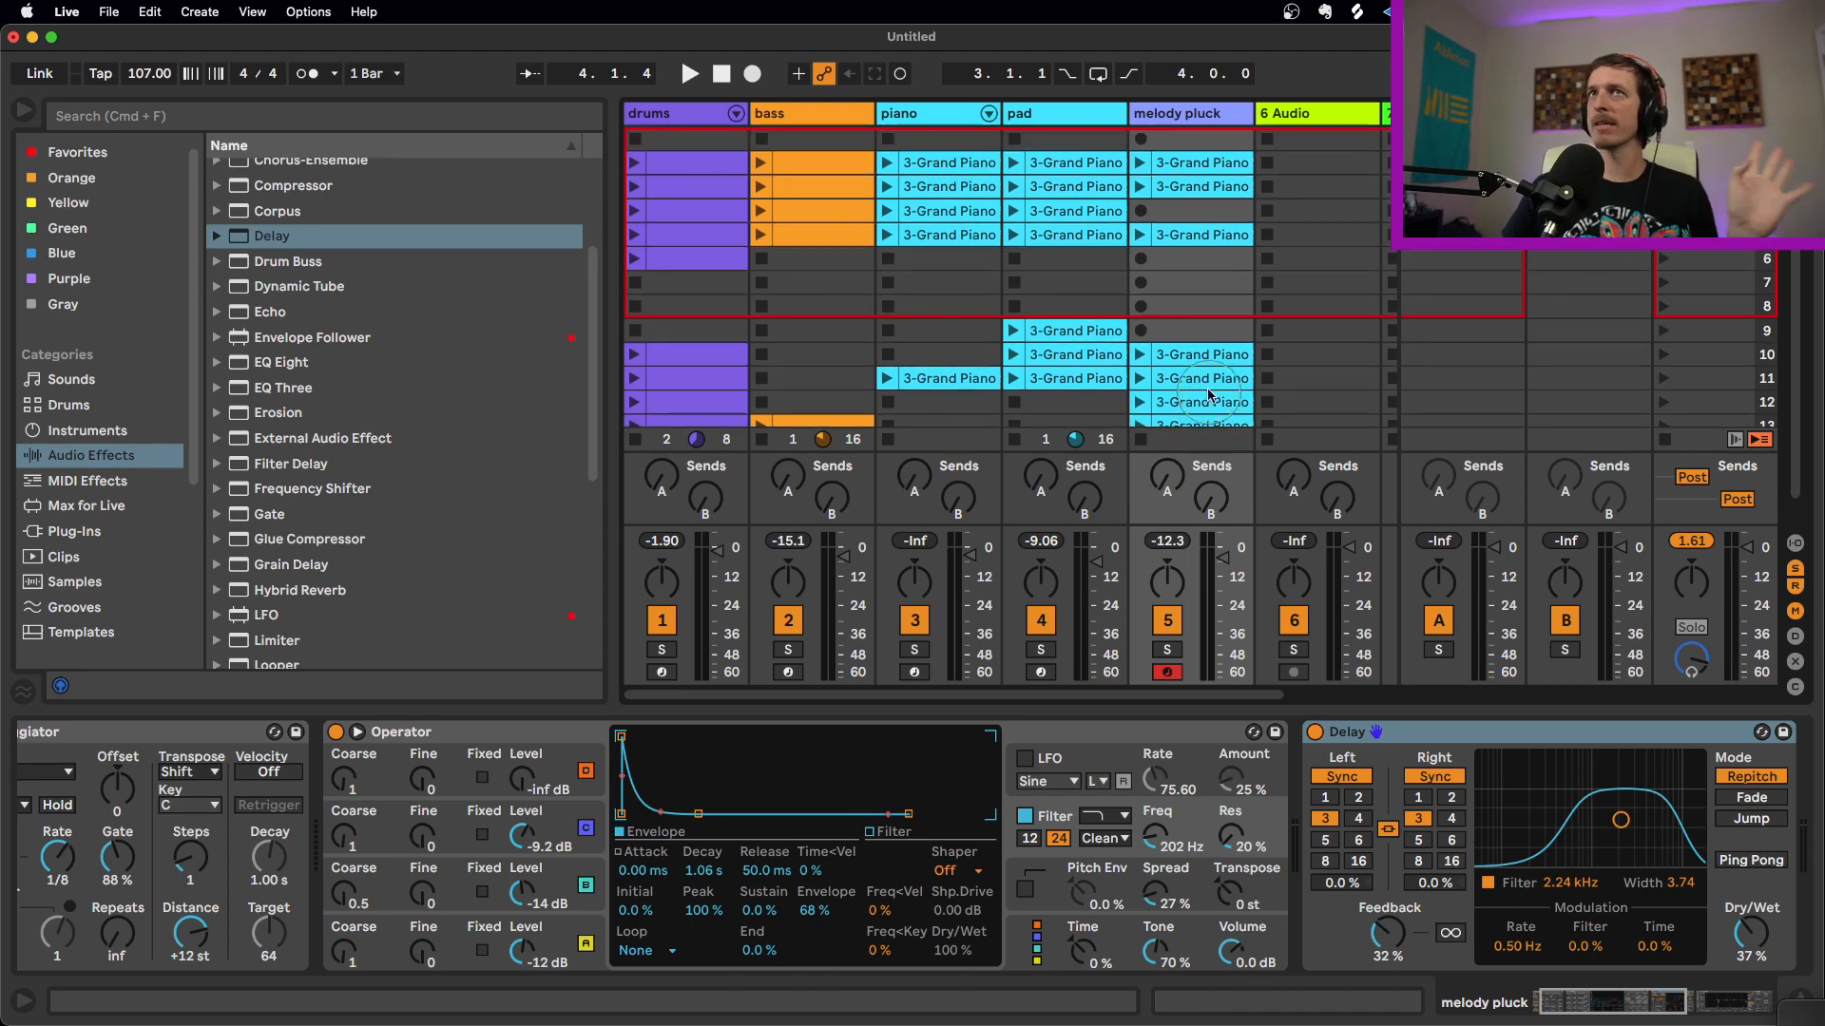
Audition the melody pluck clips in scenes 2 and 5, and copy the scene 5 clip into the track's empty scene 14 slot
left_click(1140, 164)
left_click(1140, 235)
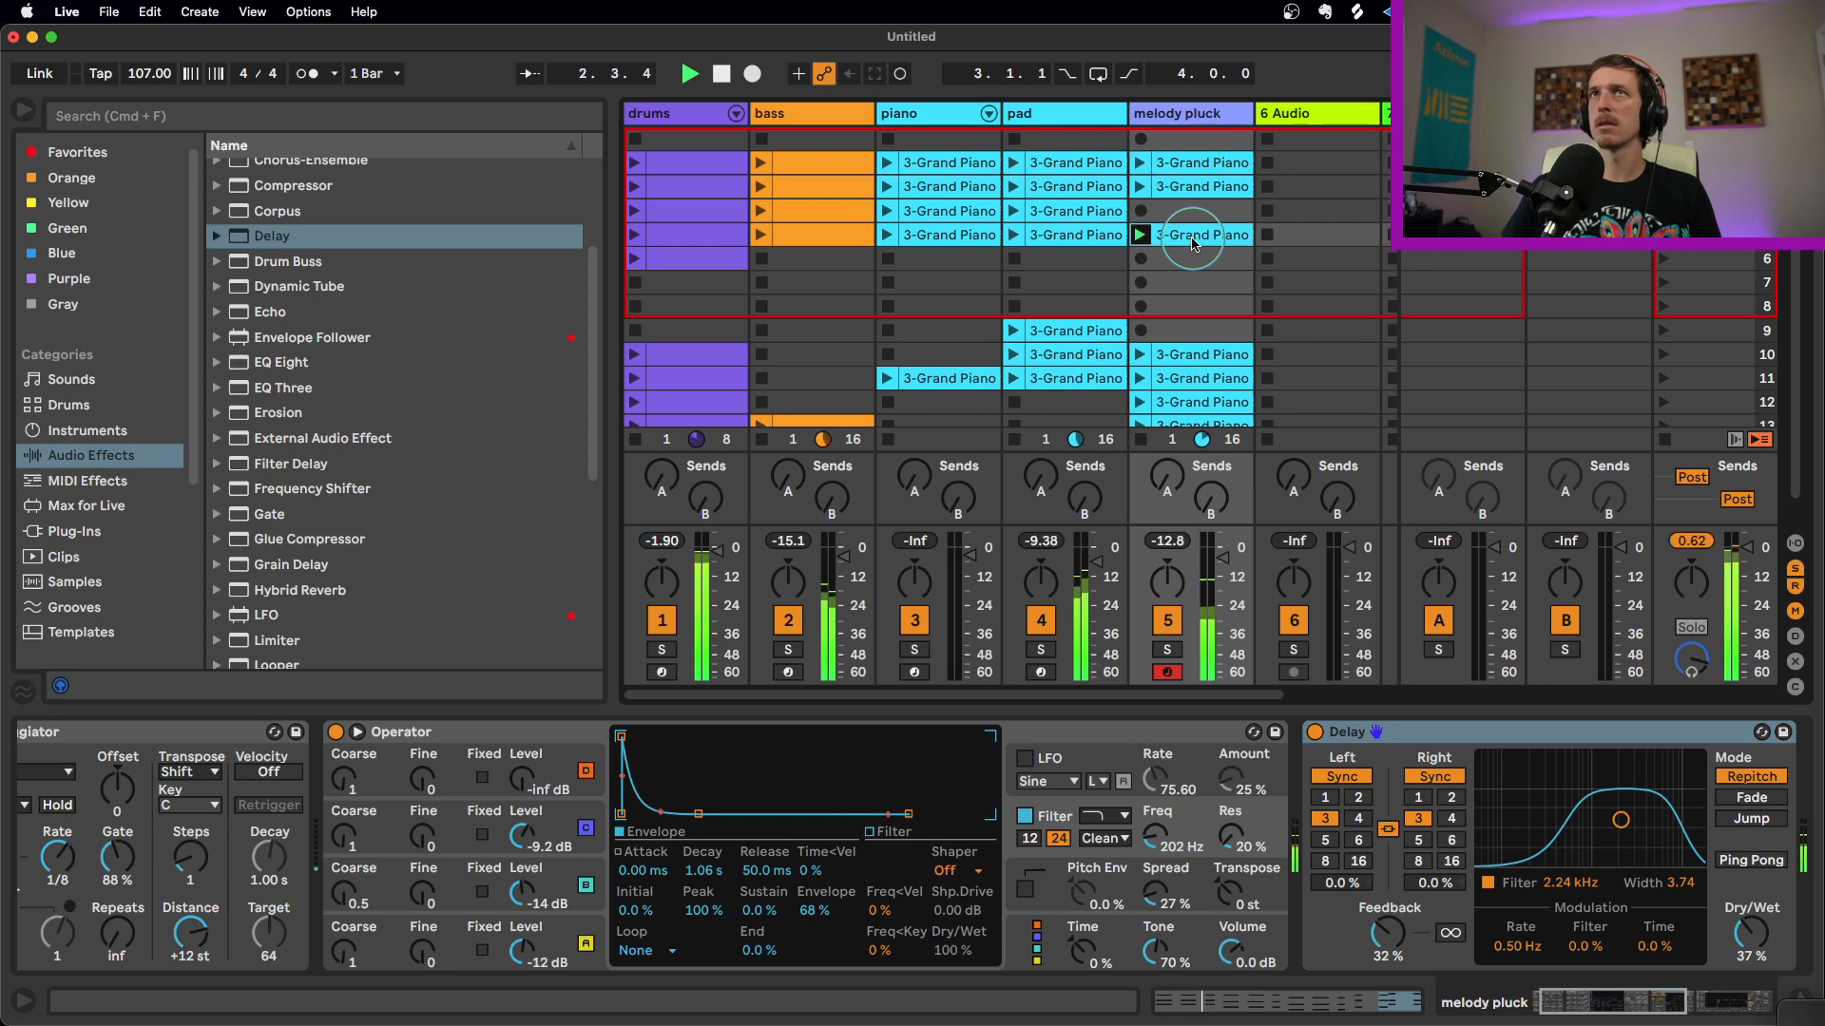
scroll(1193, 244, "down", 2)
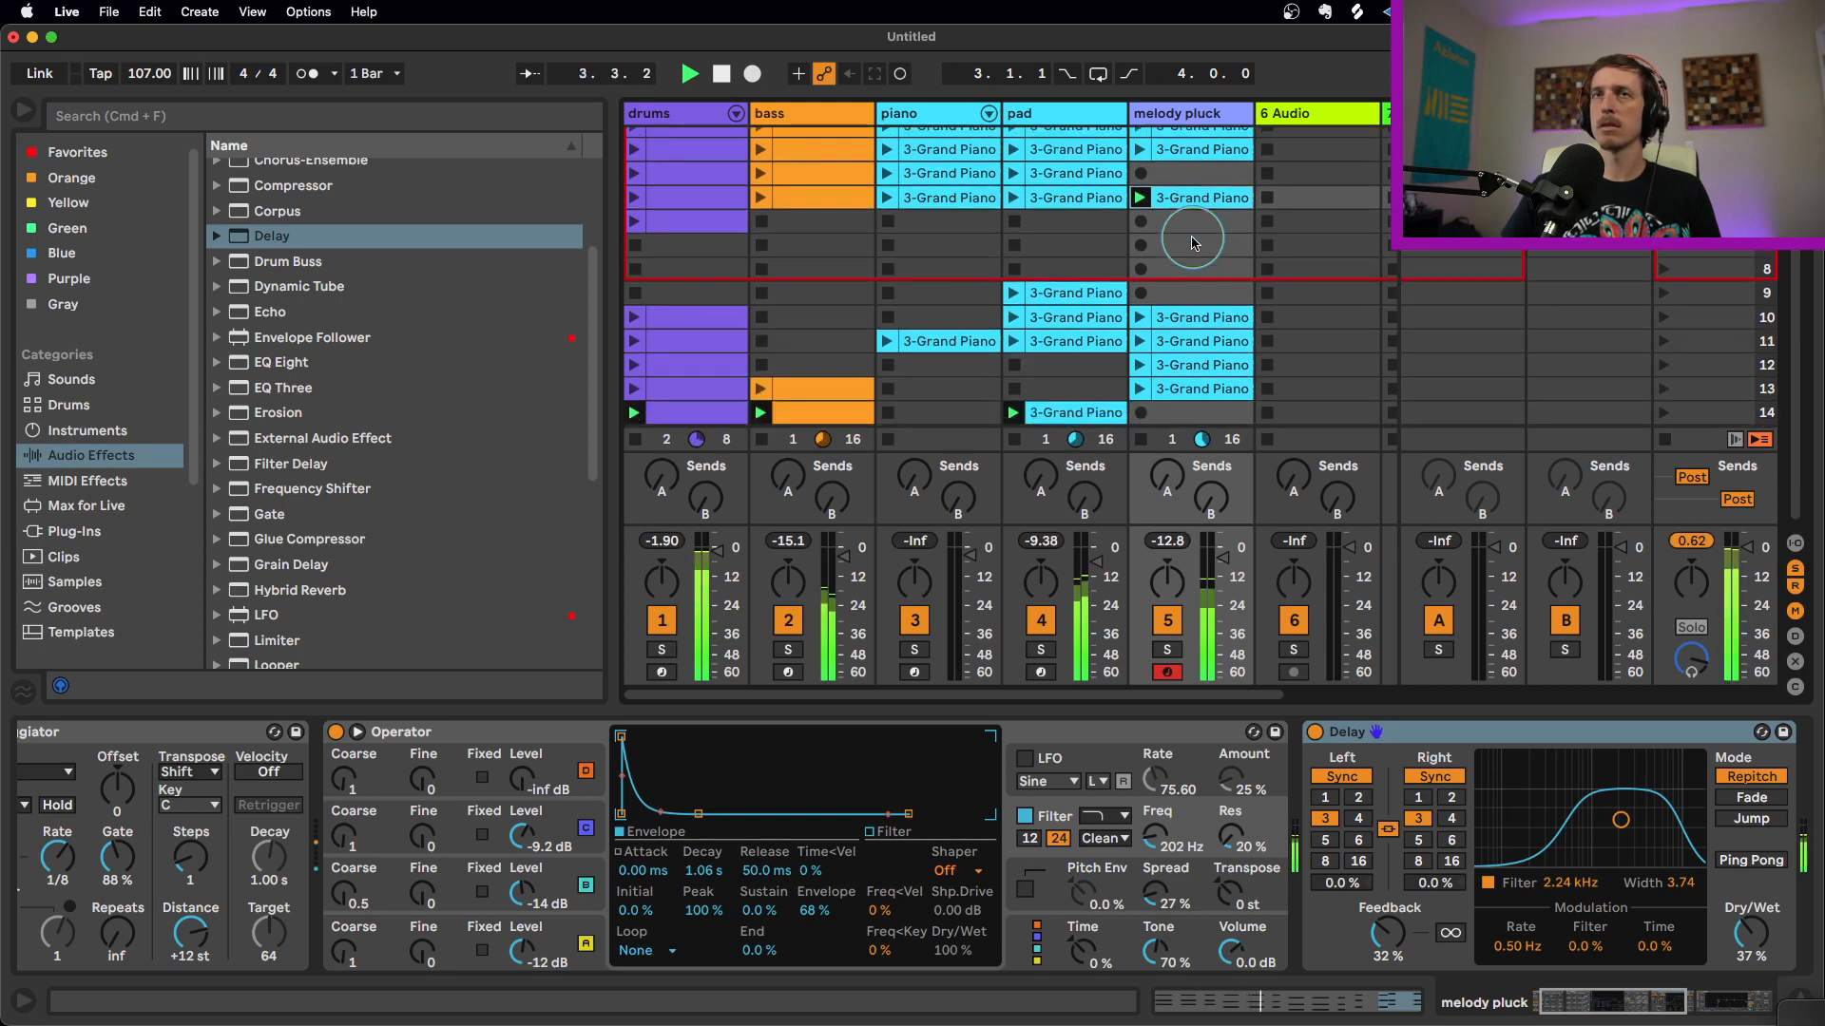
left_click(1215, 414)
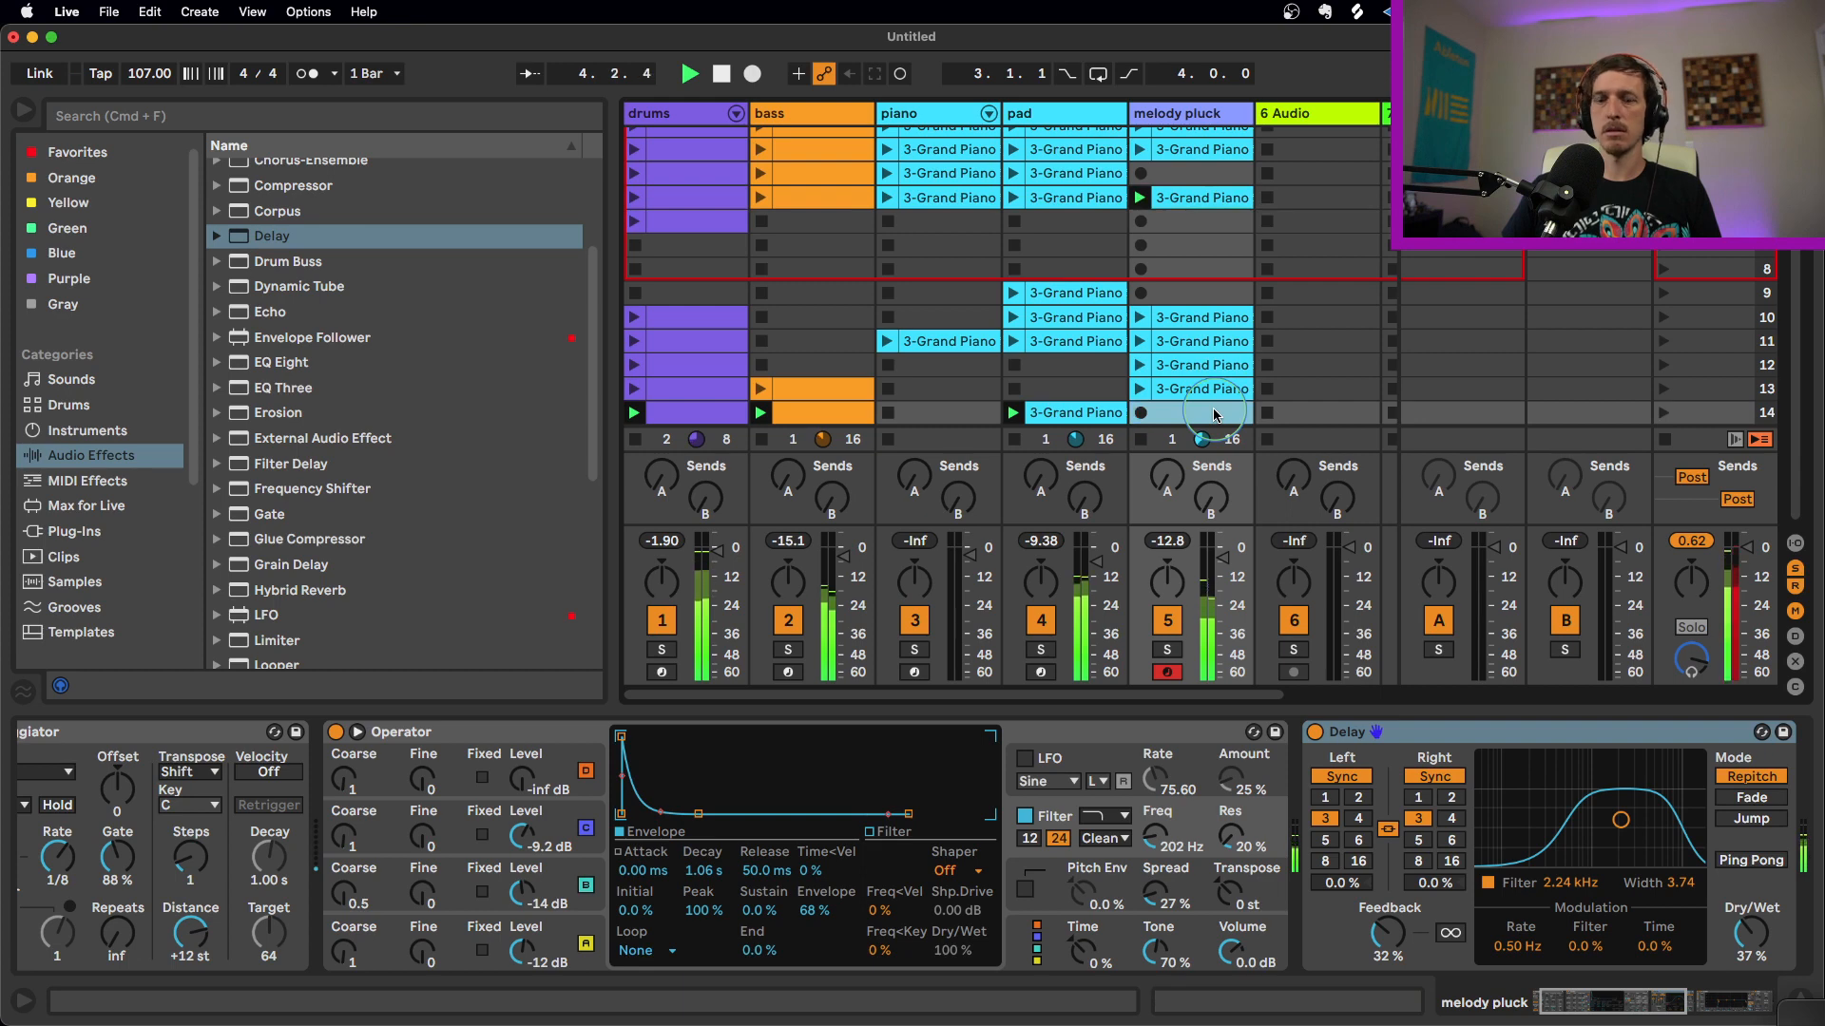
key("super+v")
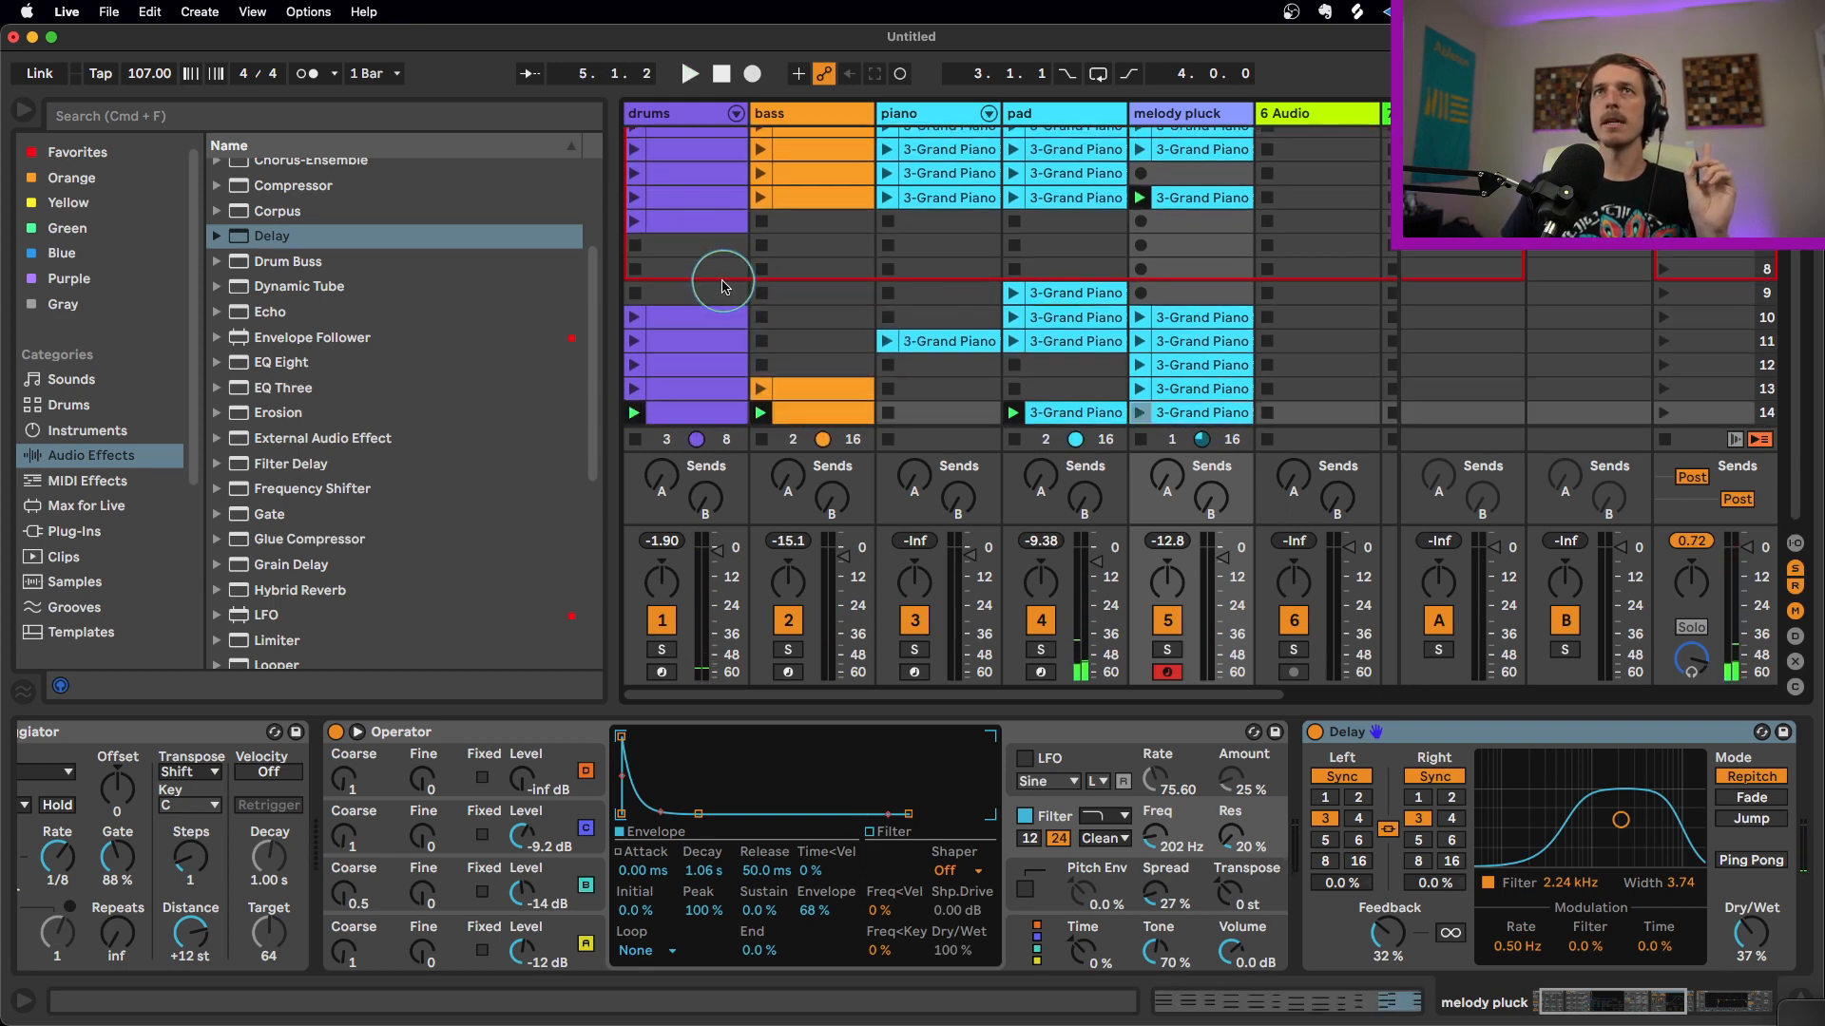
Launch the piano clip in scene 4, bass in scene 2 and drums in scene 5, and capture everything playing into a new scene below scene 14
left_click(887, 173)
left_click(803, 251)
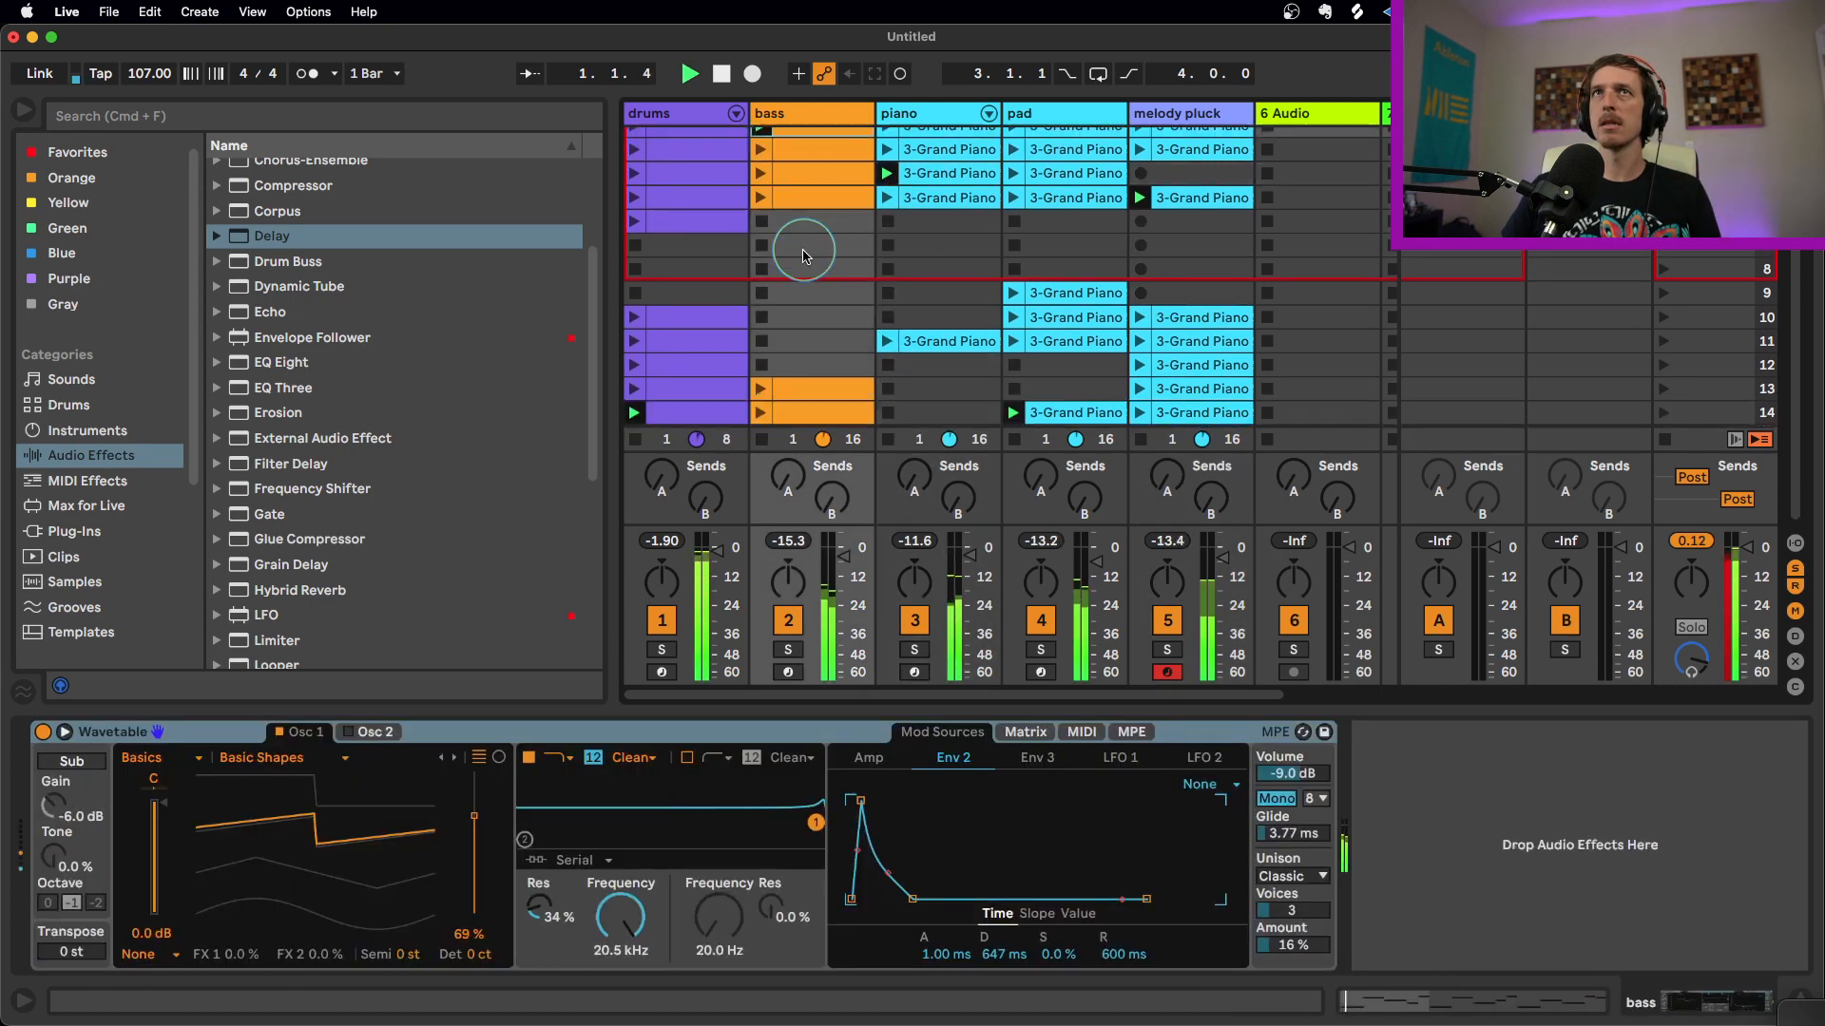
scroll(665, 204, "up", 2)
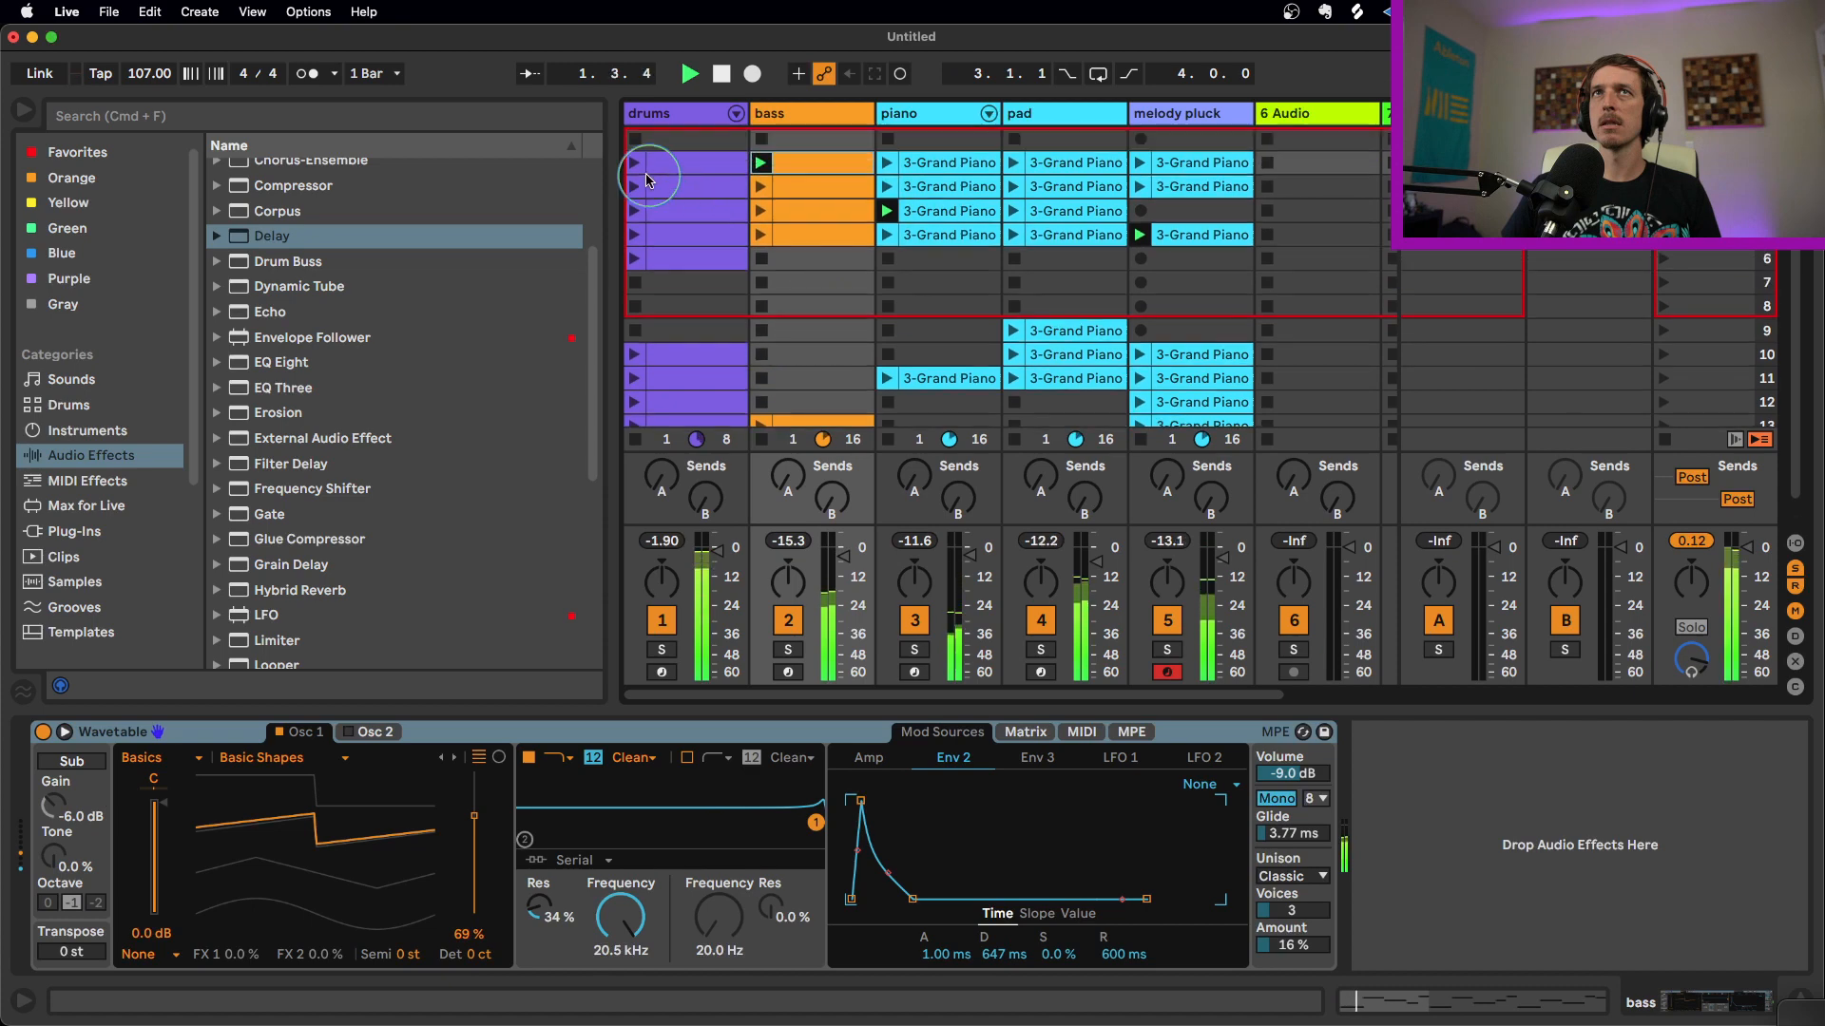
left_click(636, 237)
scroll(722, 314, "down", 2)
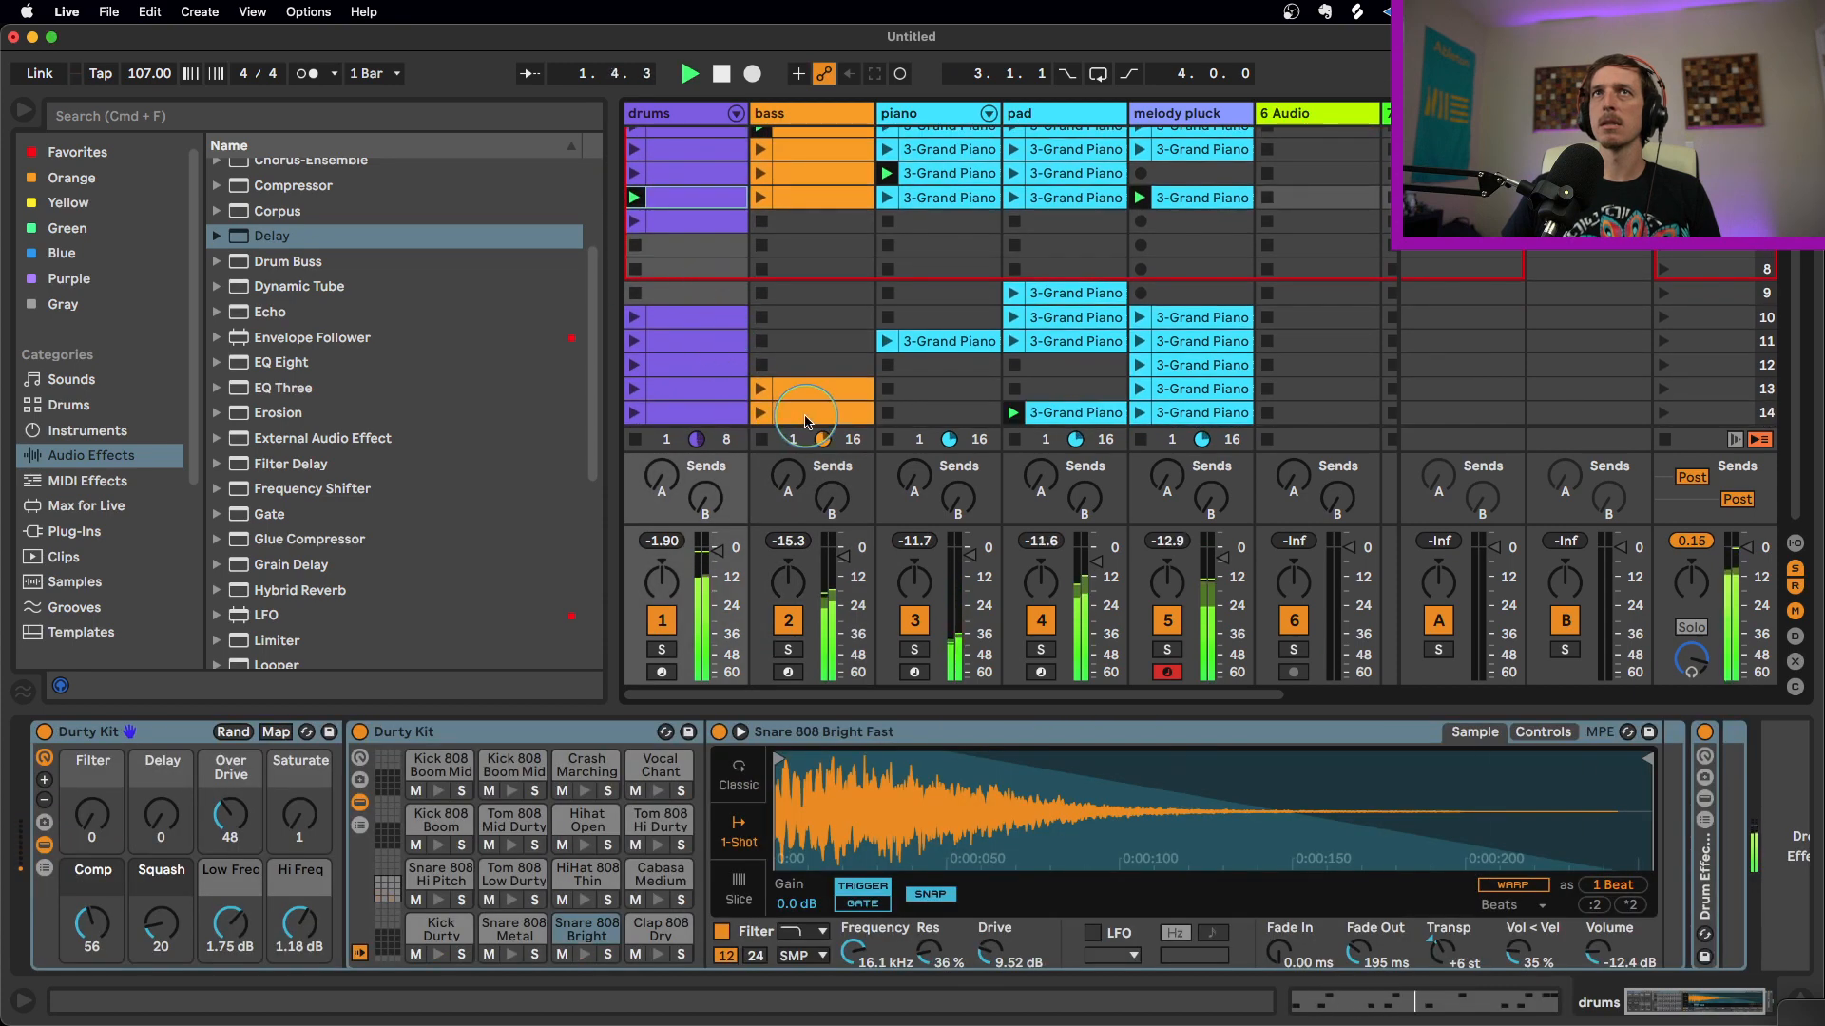
left_click(806, 416)
key("super+shift+i")
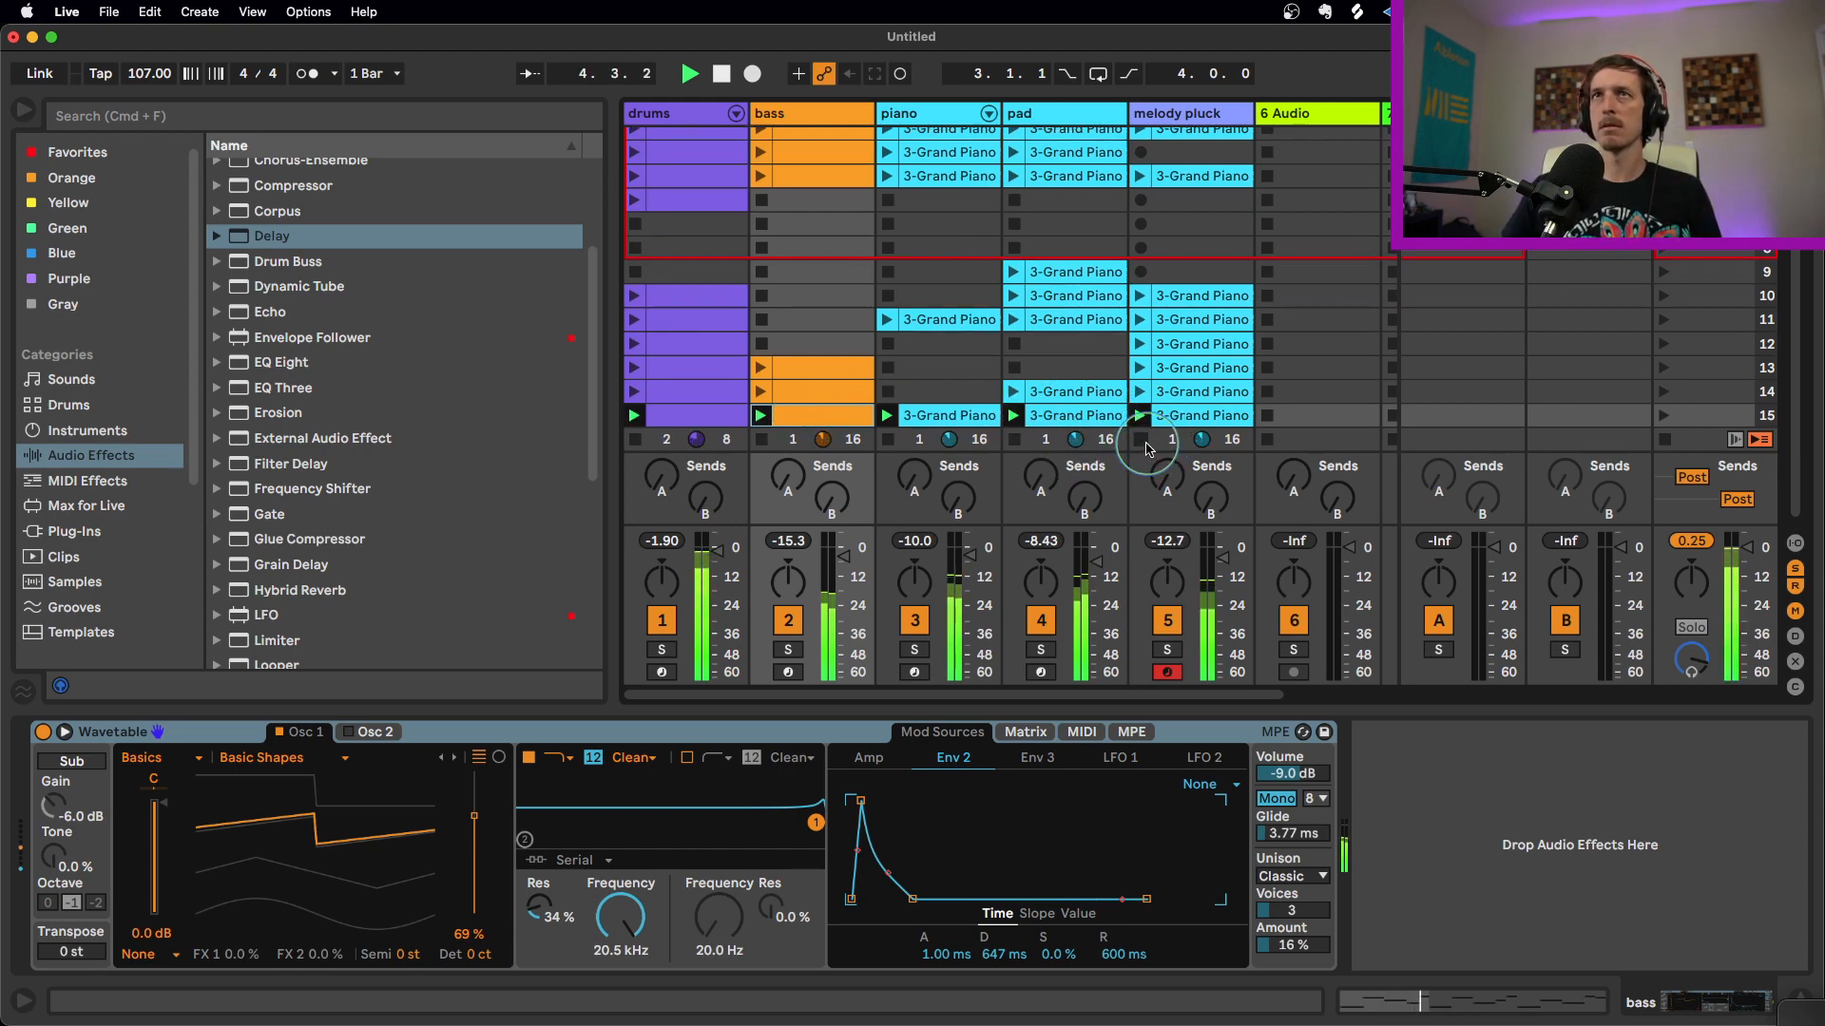
Stop the melody pluck, pad and bass, and capture the remaining drums and piano into a new scene below scene 15
key("space")
left_click(1143, 443)
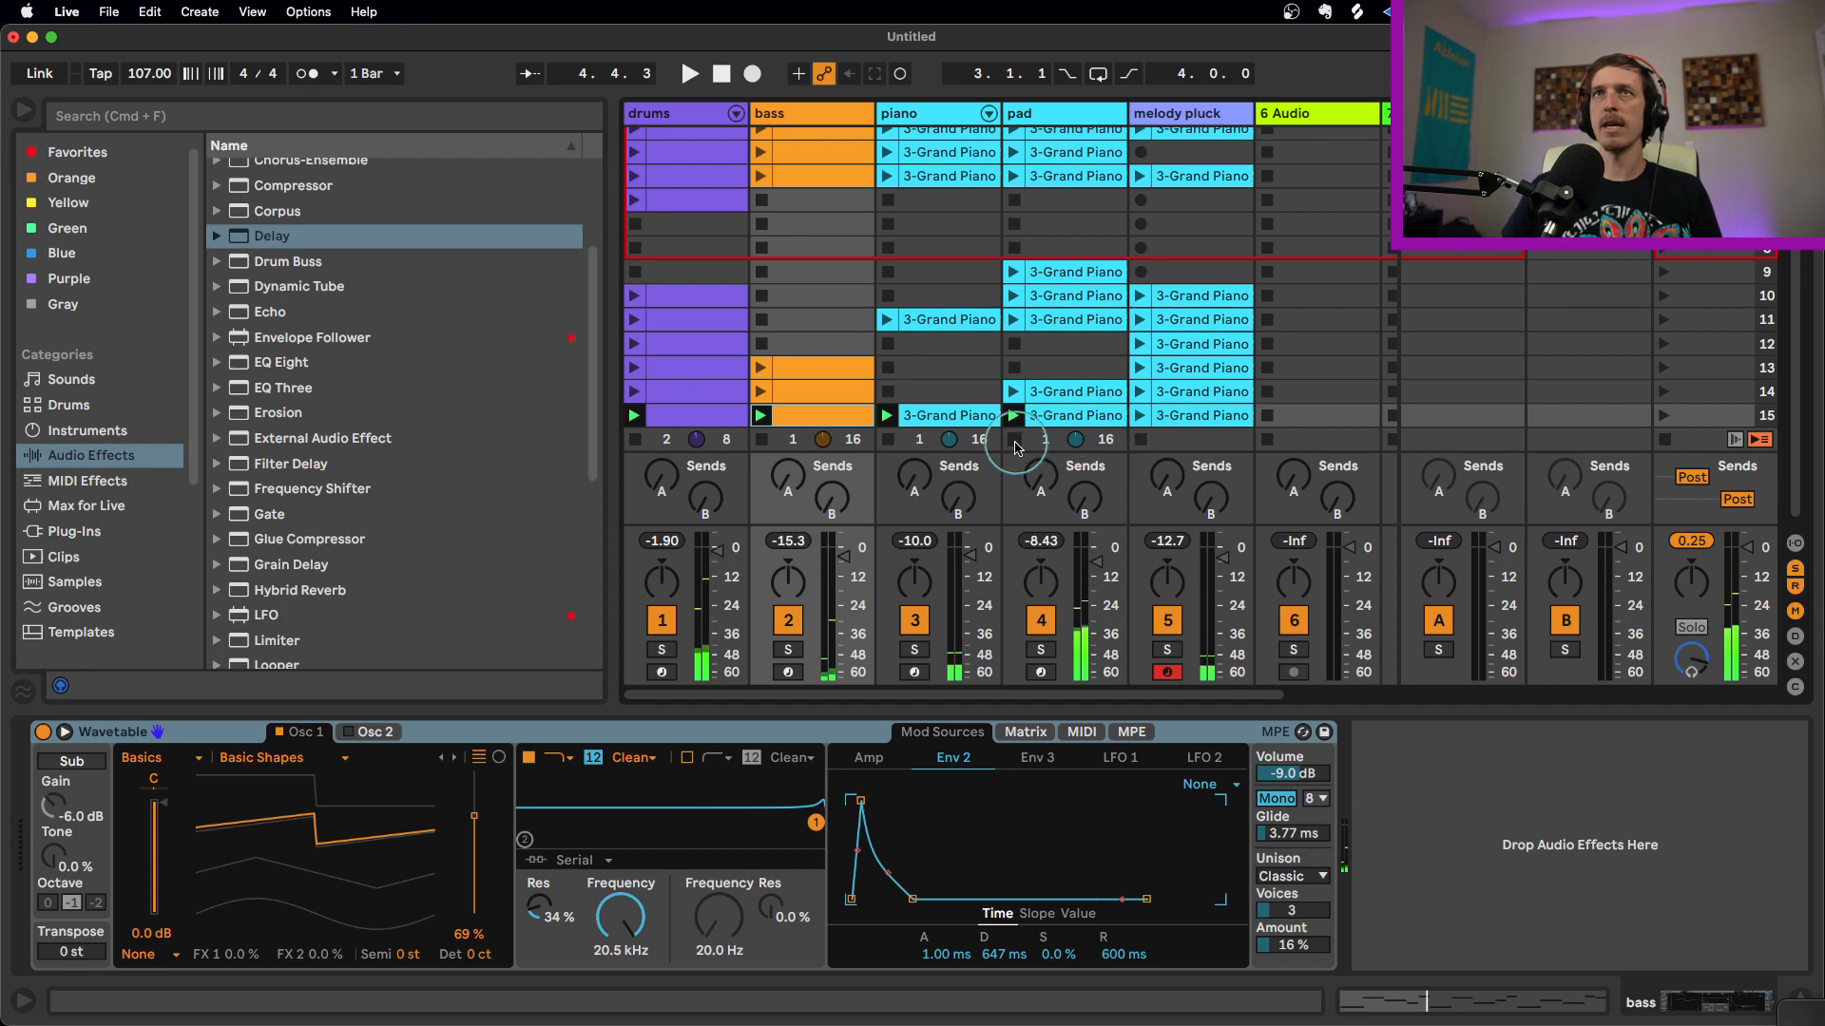
left_click(1014, 441)
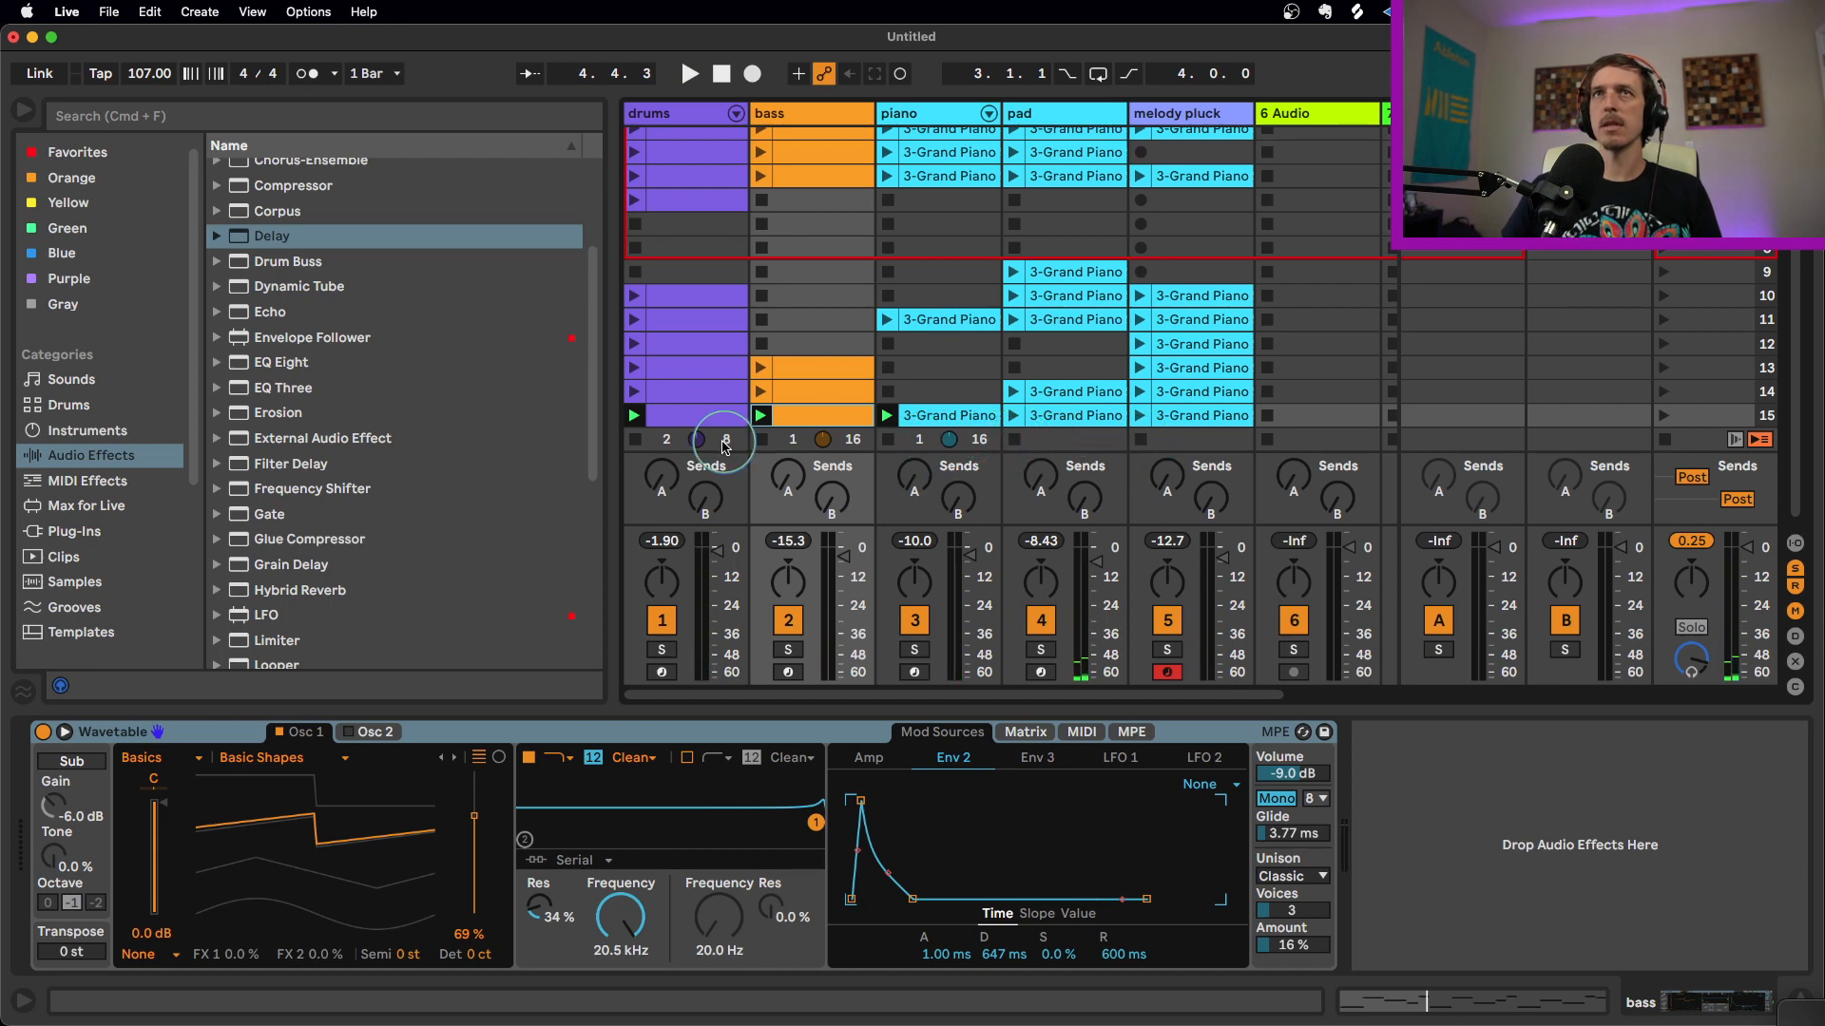
left_click(757, 440)
key("space")
left_click(956, 415)
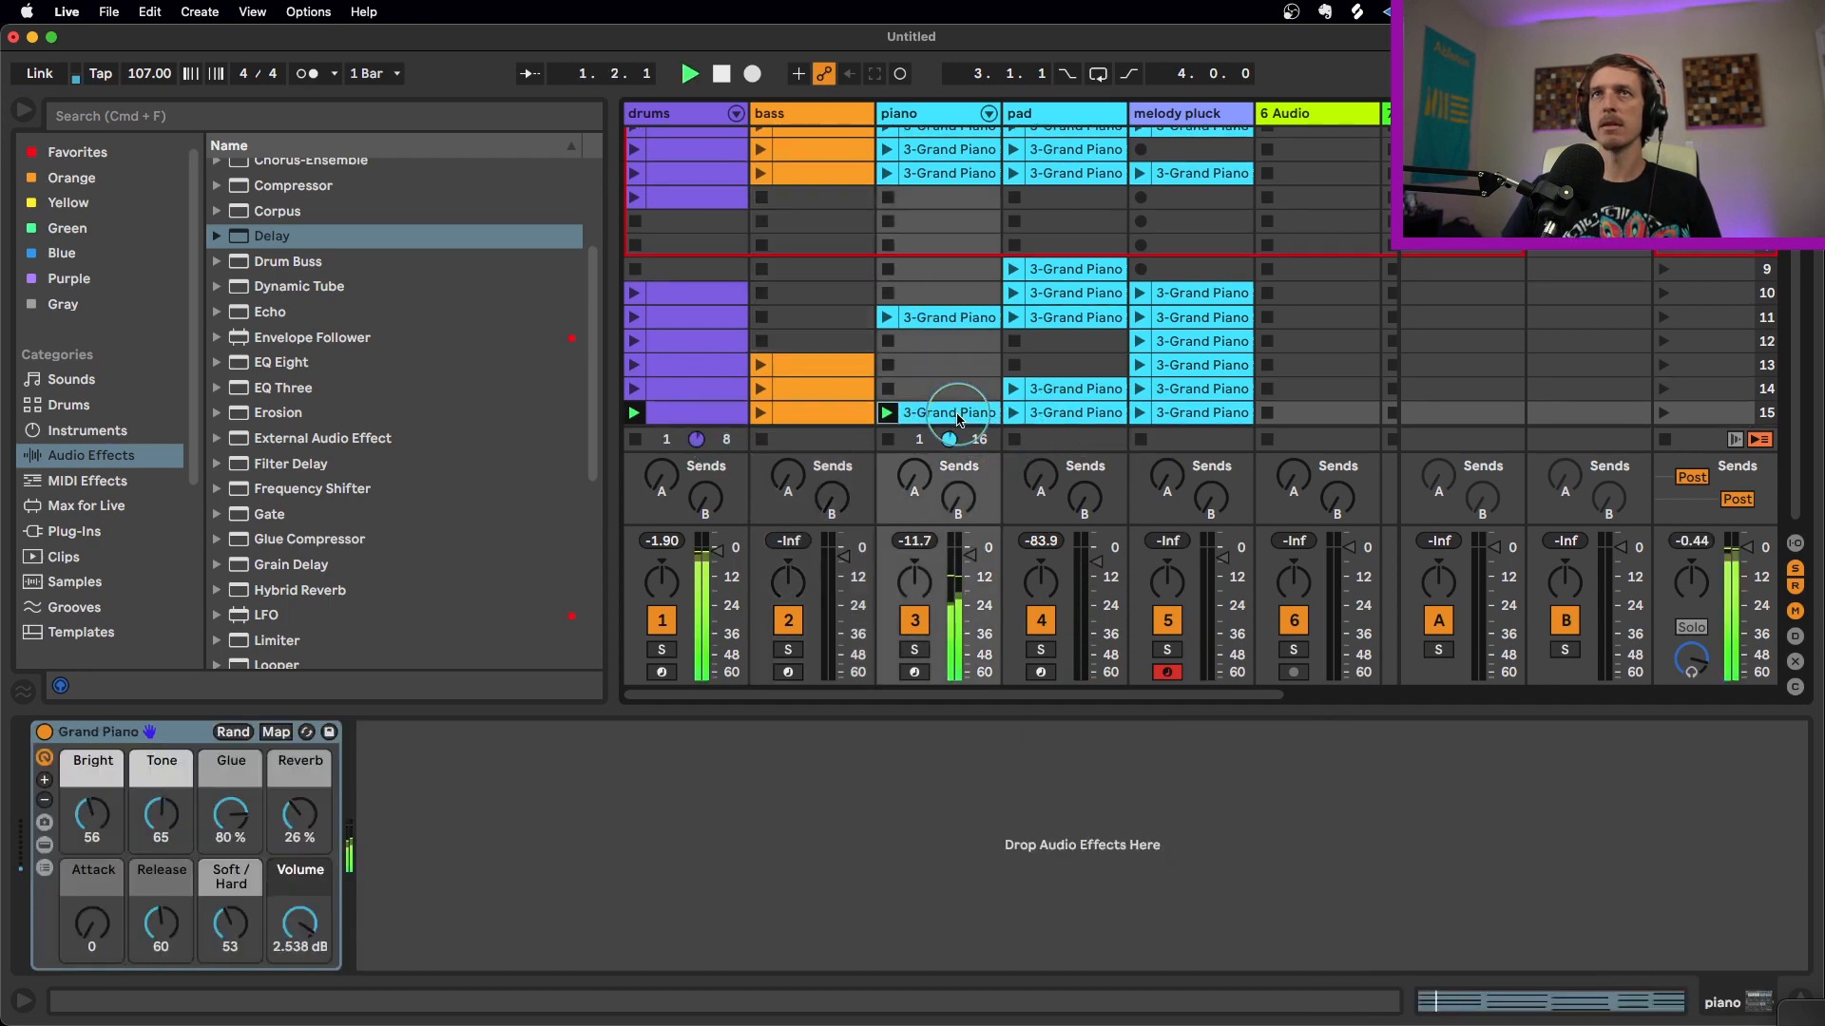
key("super+shift+i")
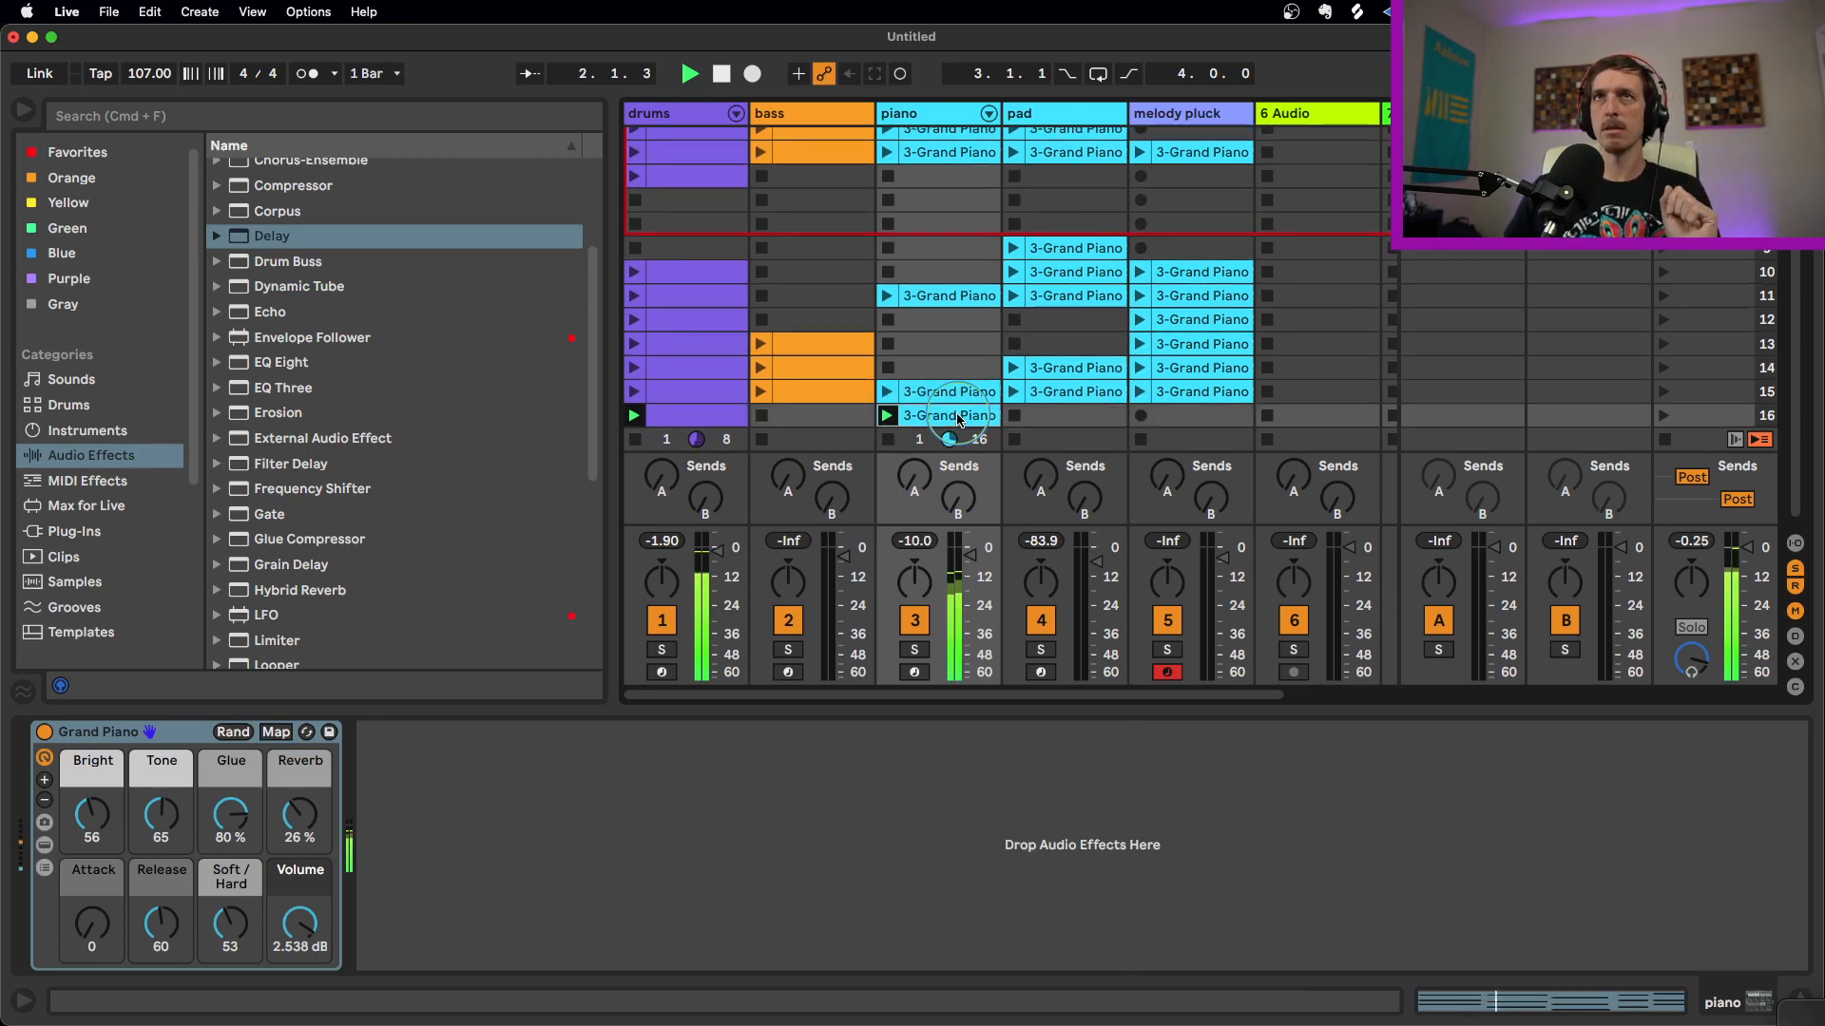
Audition the piano clips in scenes 3 and 4 against the drums, and relaunch the piano clip in scene 16
scroll(950, 380, "up", 3)
left_click(887, 187)
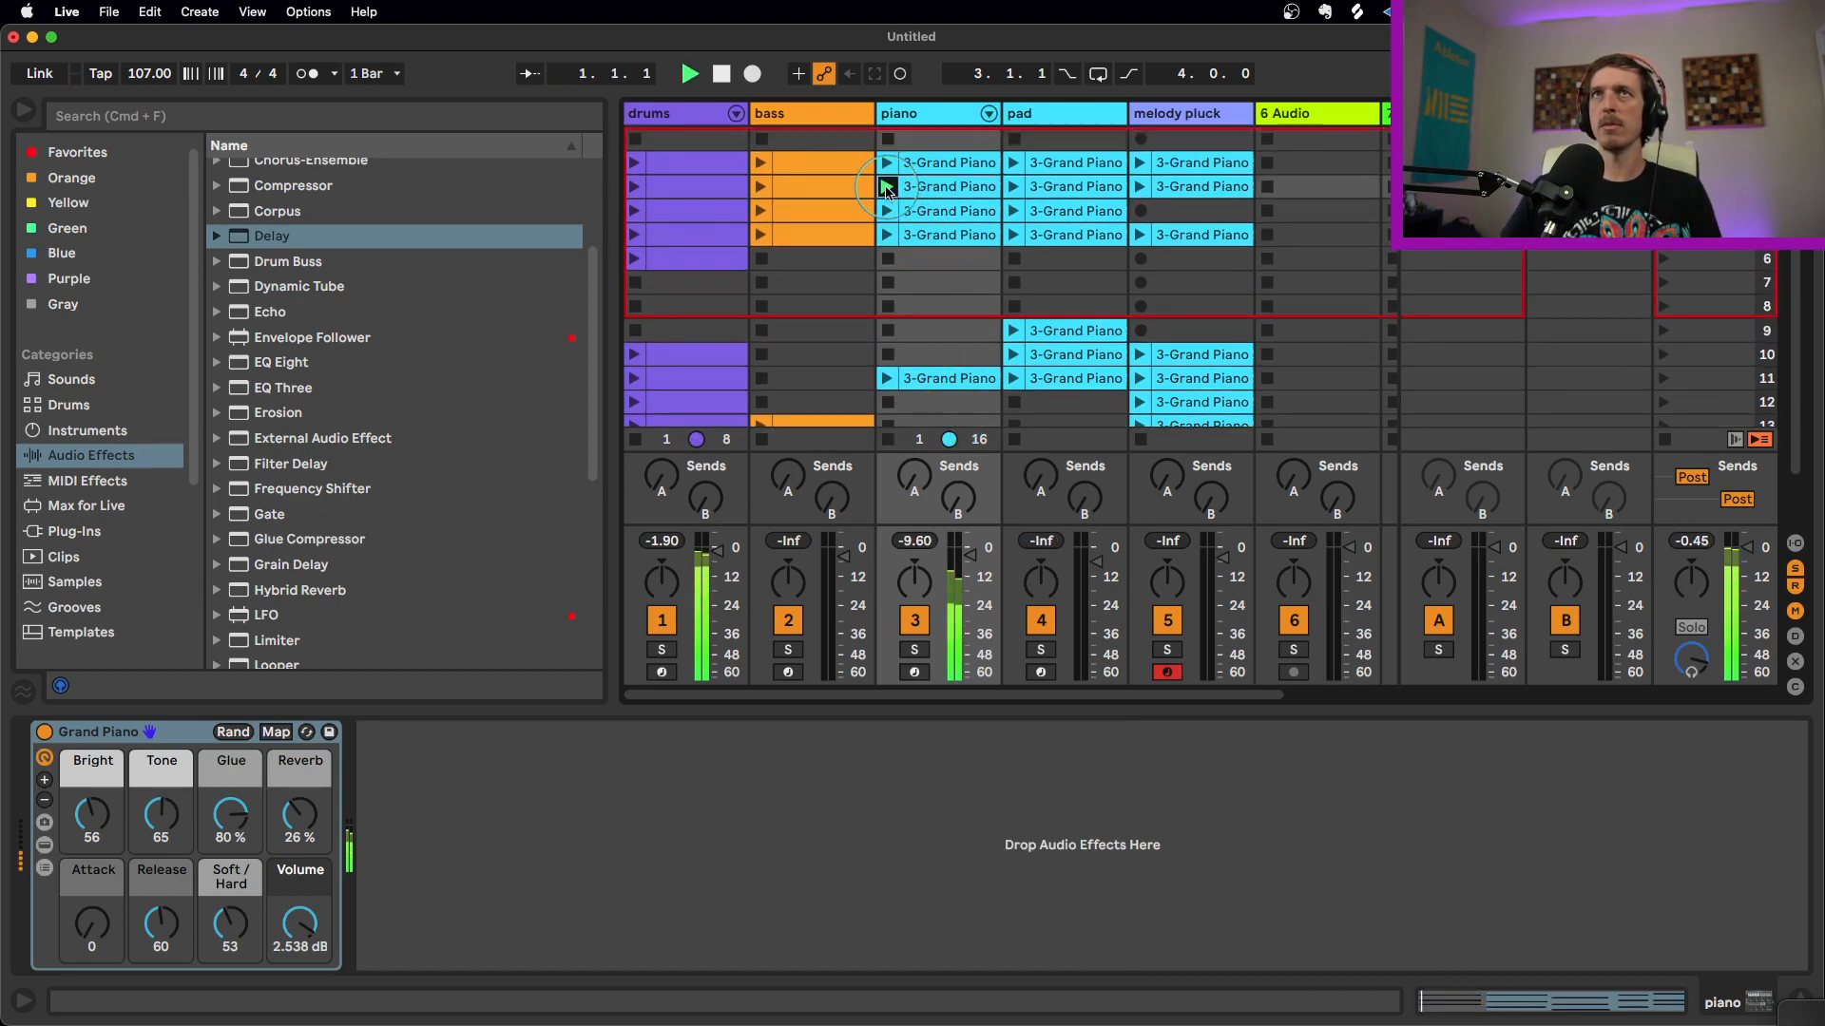
scroll(931, 226, "down", 2)
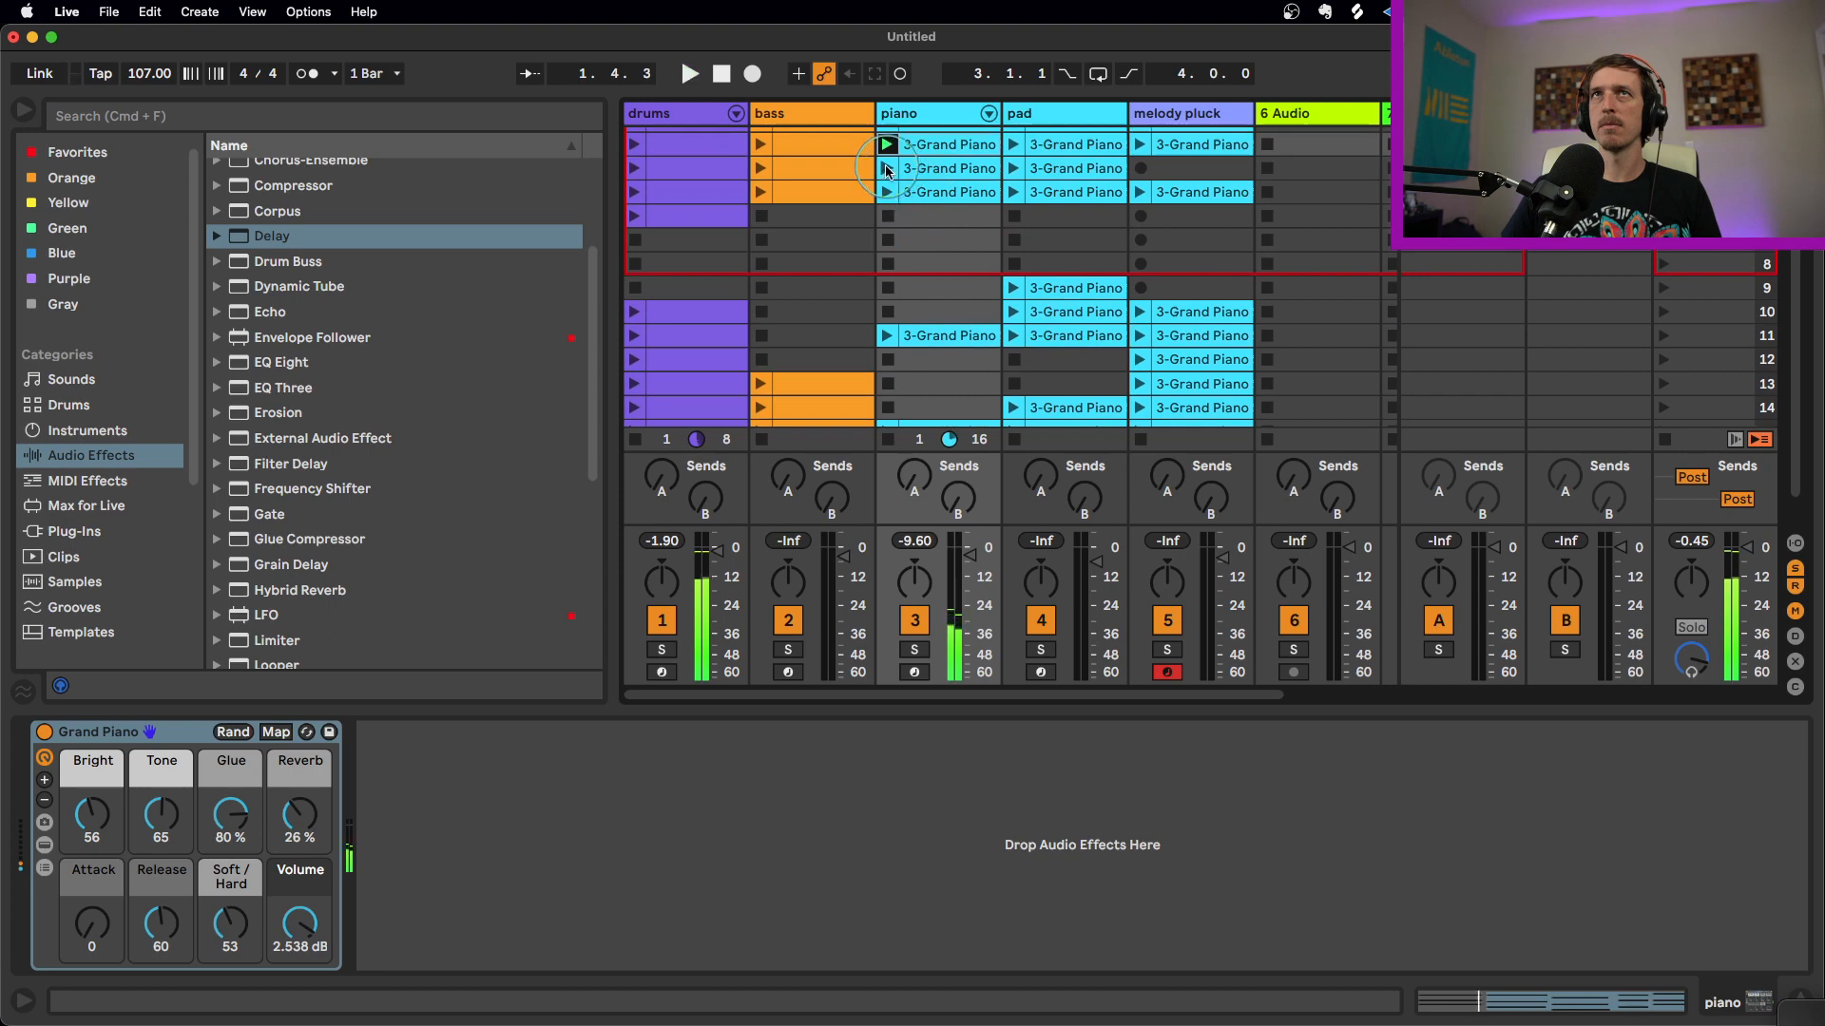
left_click(886, 169)
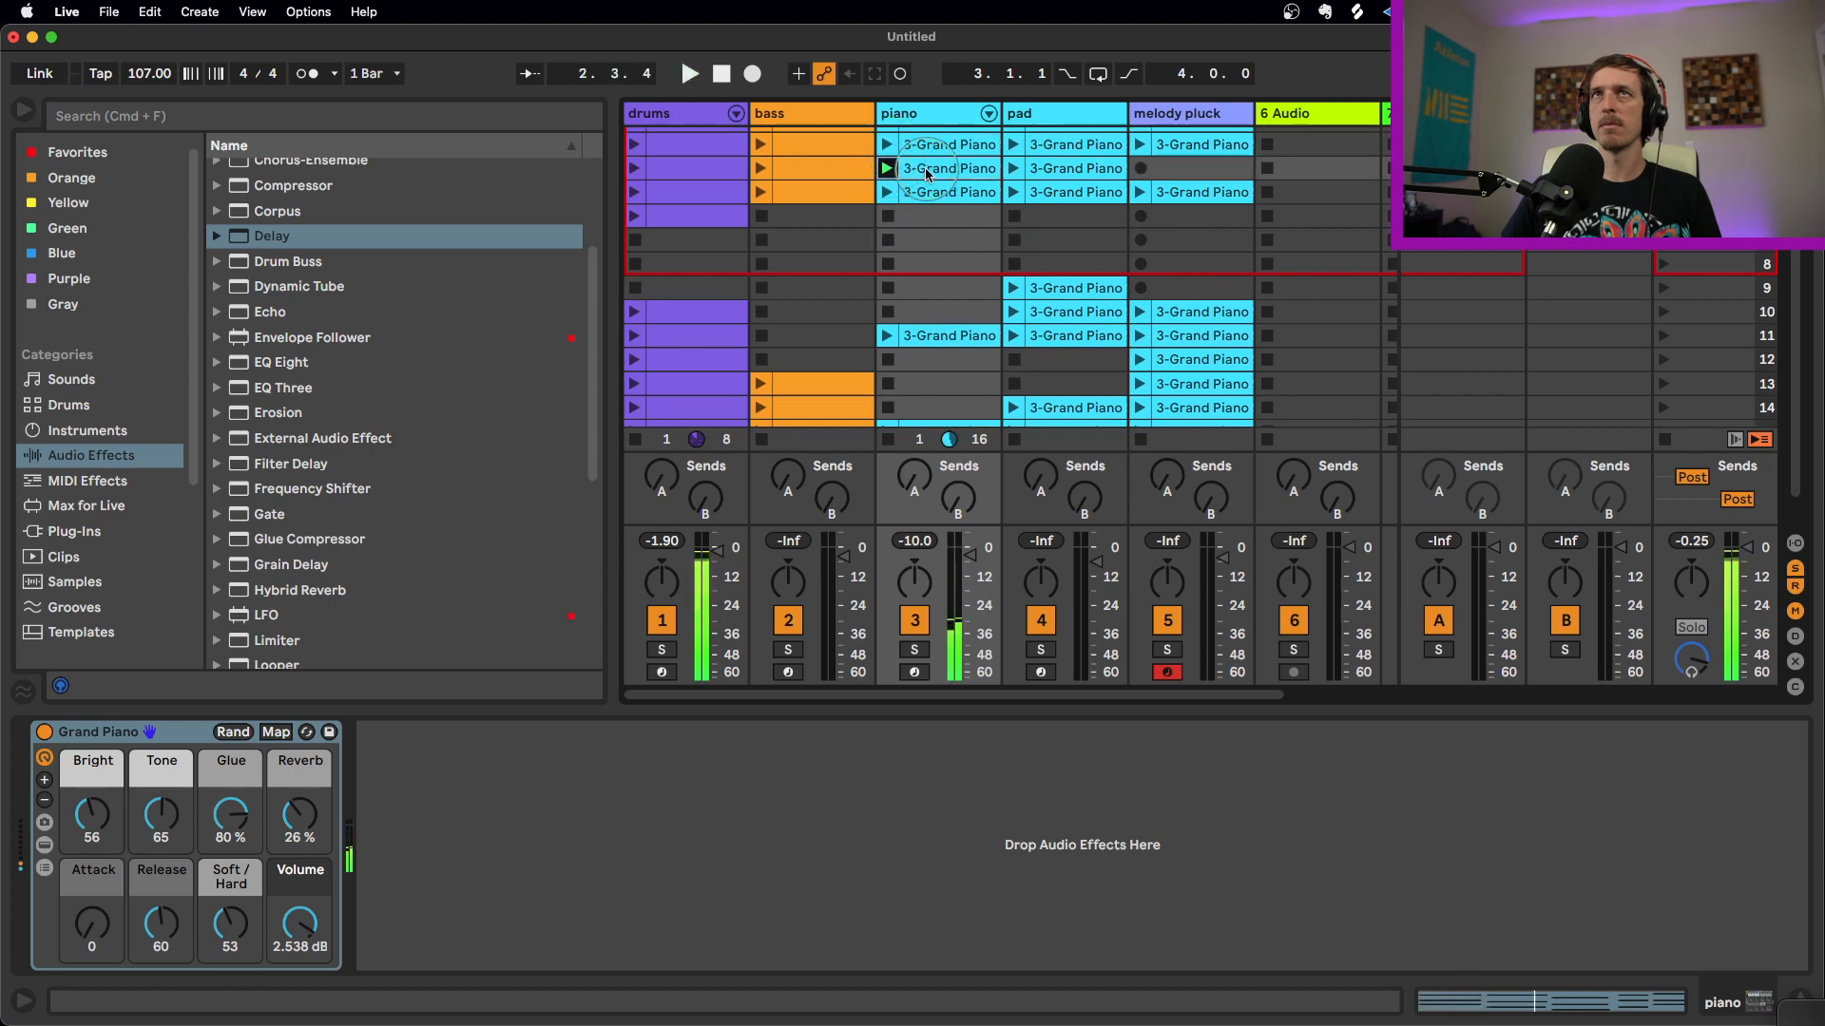
scroll(956, 271, "down", 2)
left_click(959, 416)
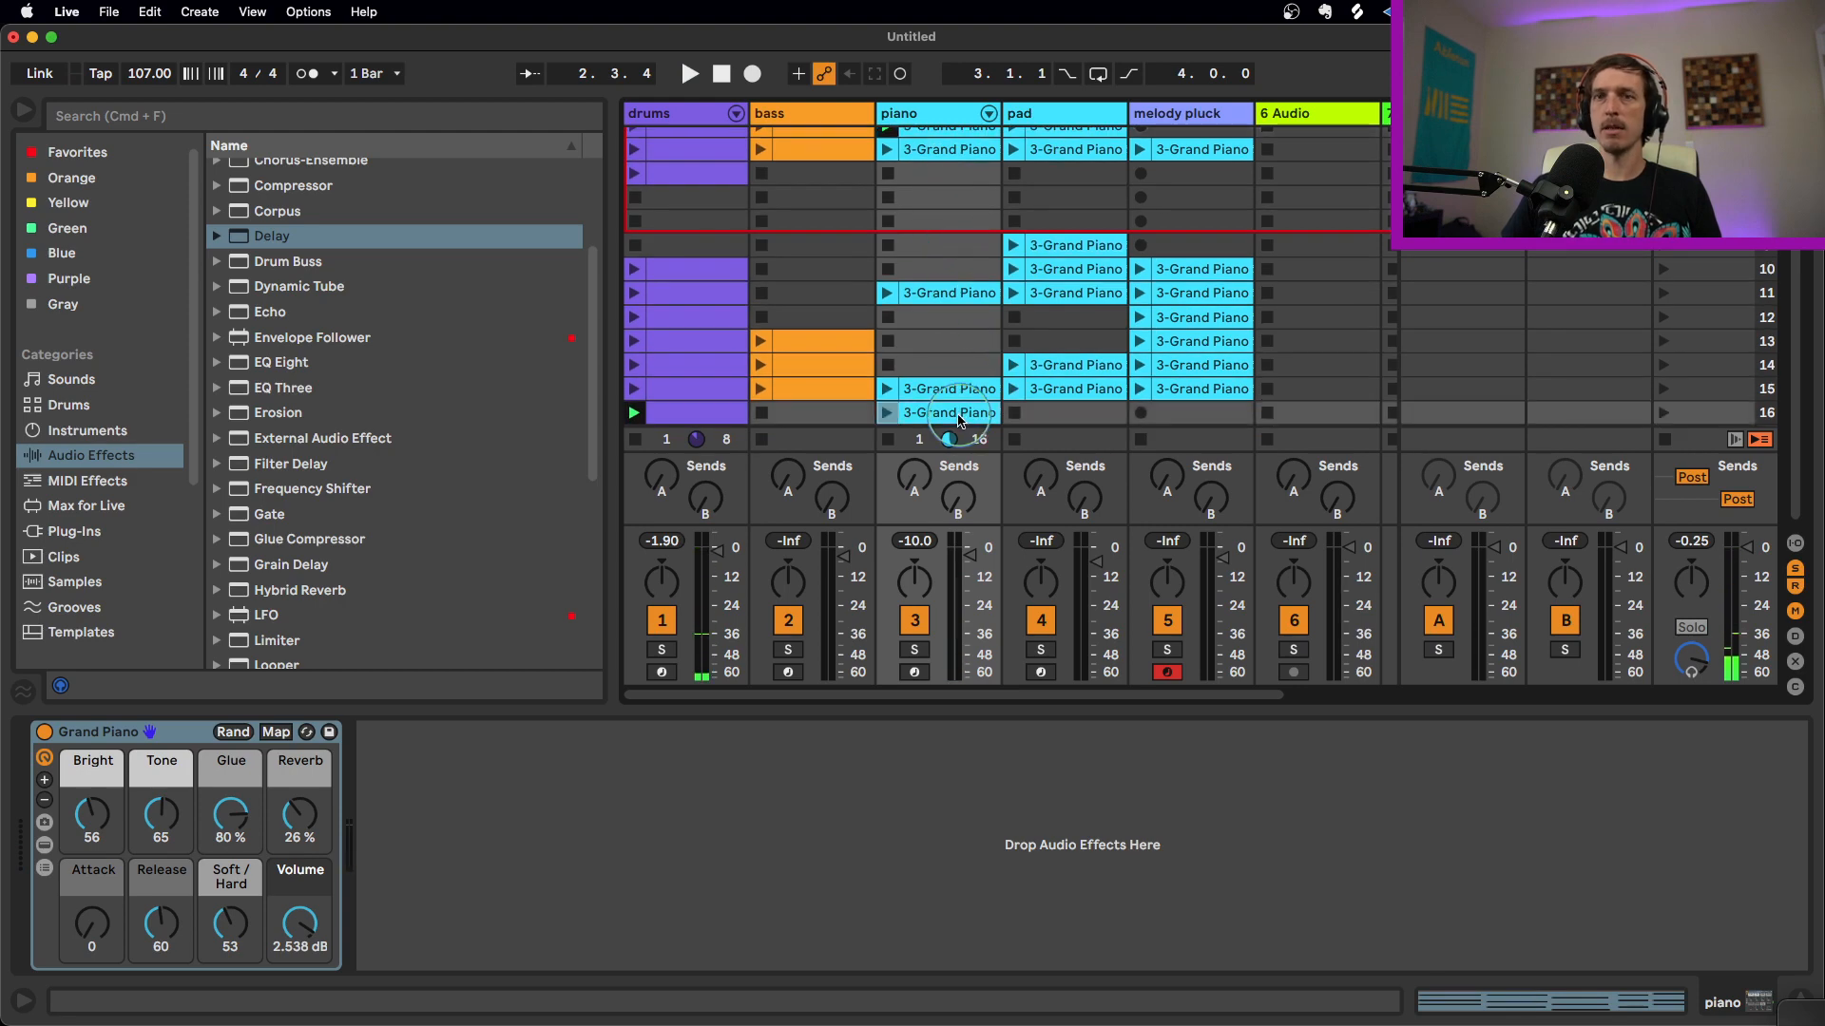
left_click(893, 413)
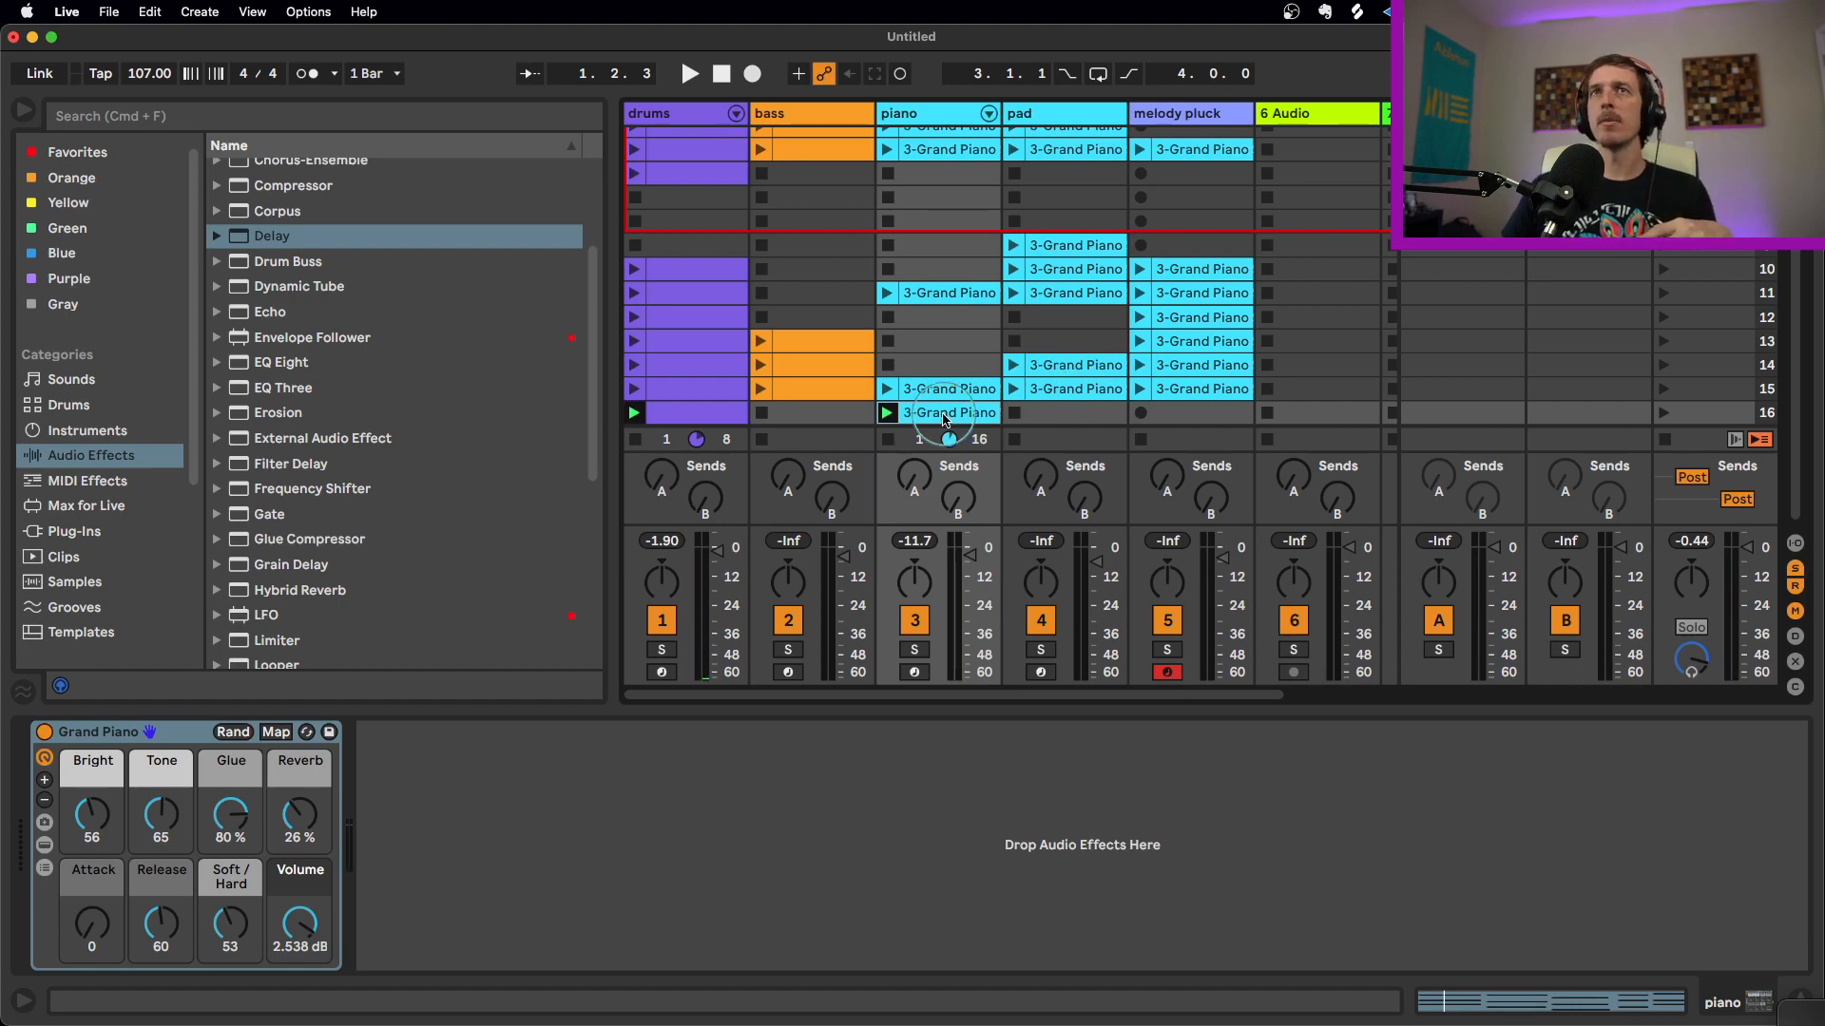
Launch the drums clip in scene 4, try the bass clips against the piano, and keep the scene 2 bass clip playing
scroll(891, 415, "up", 3)
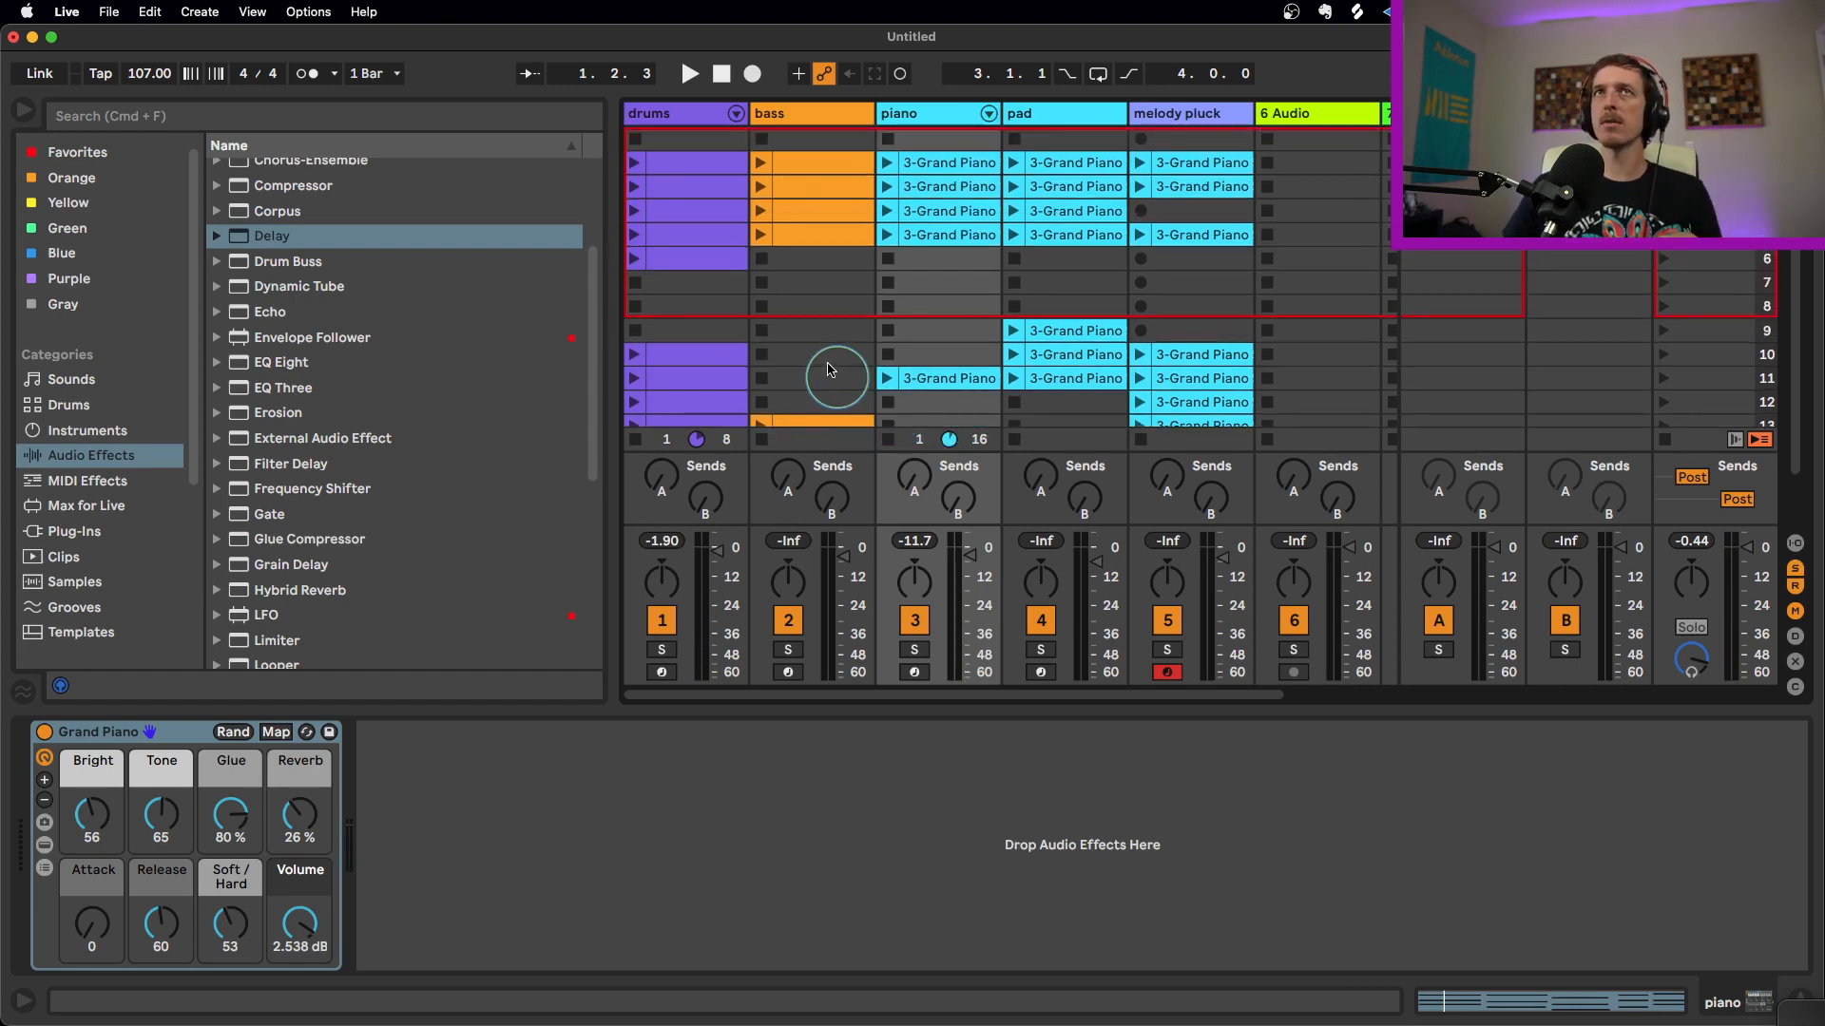
left_click(635, 211)
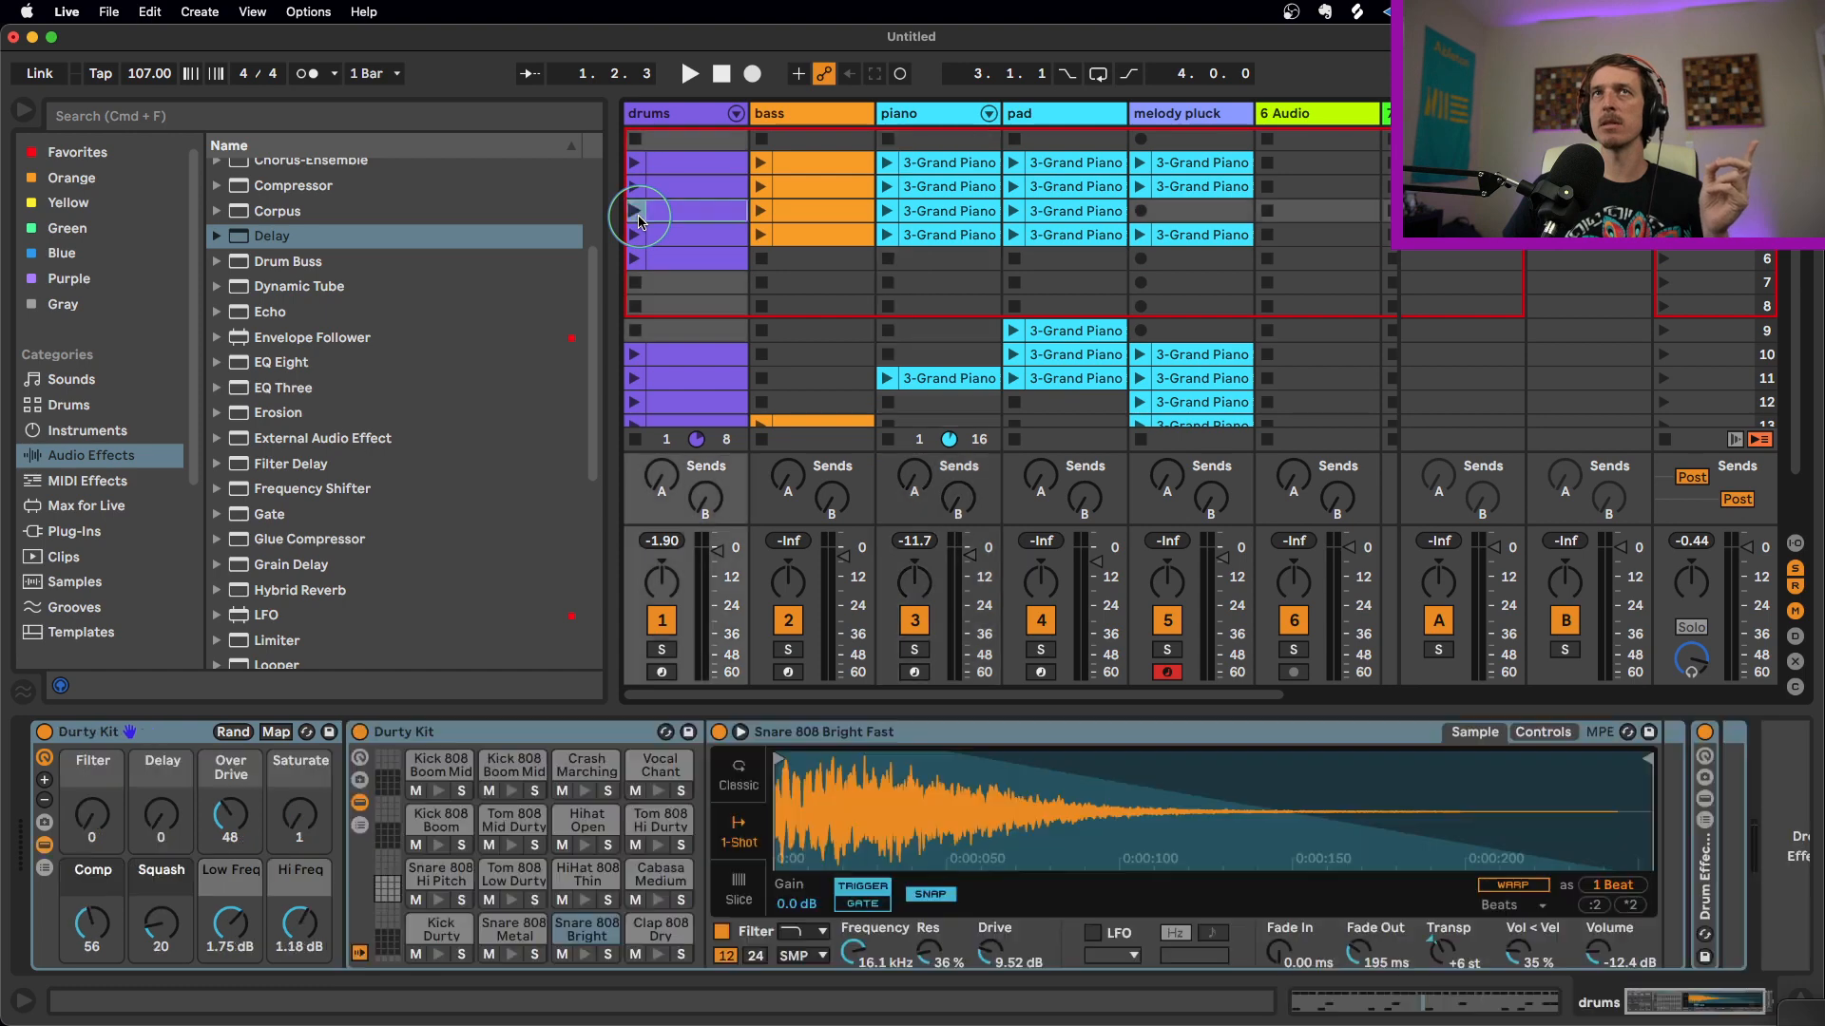
left_click(761, 235)
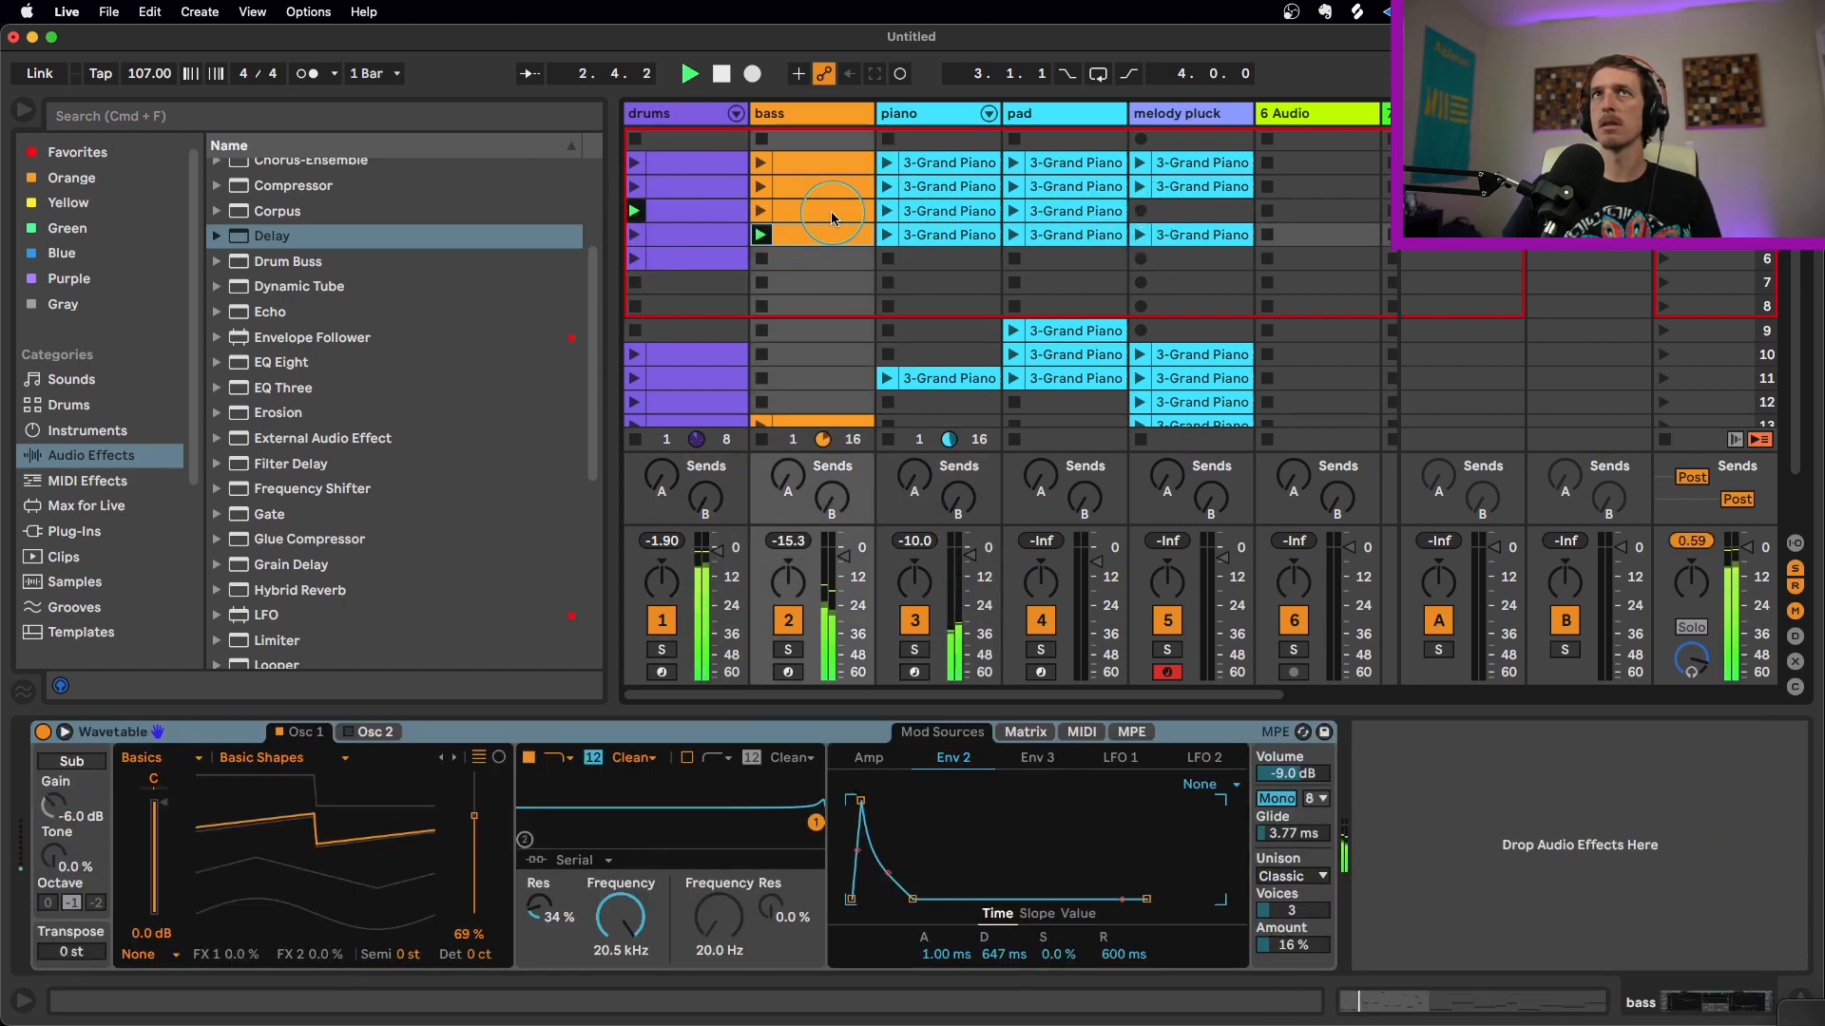
left_click(761, 186)
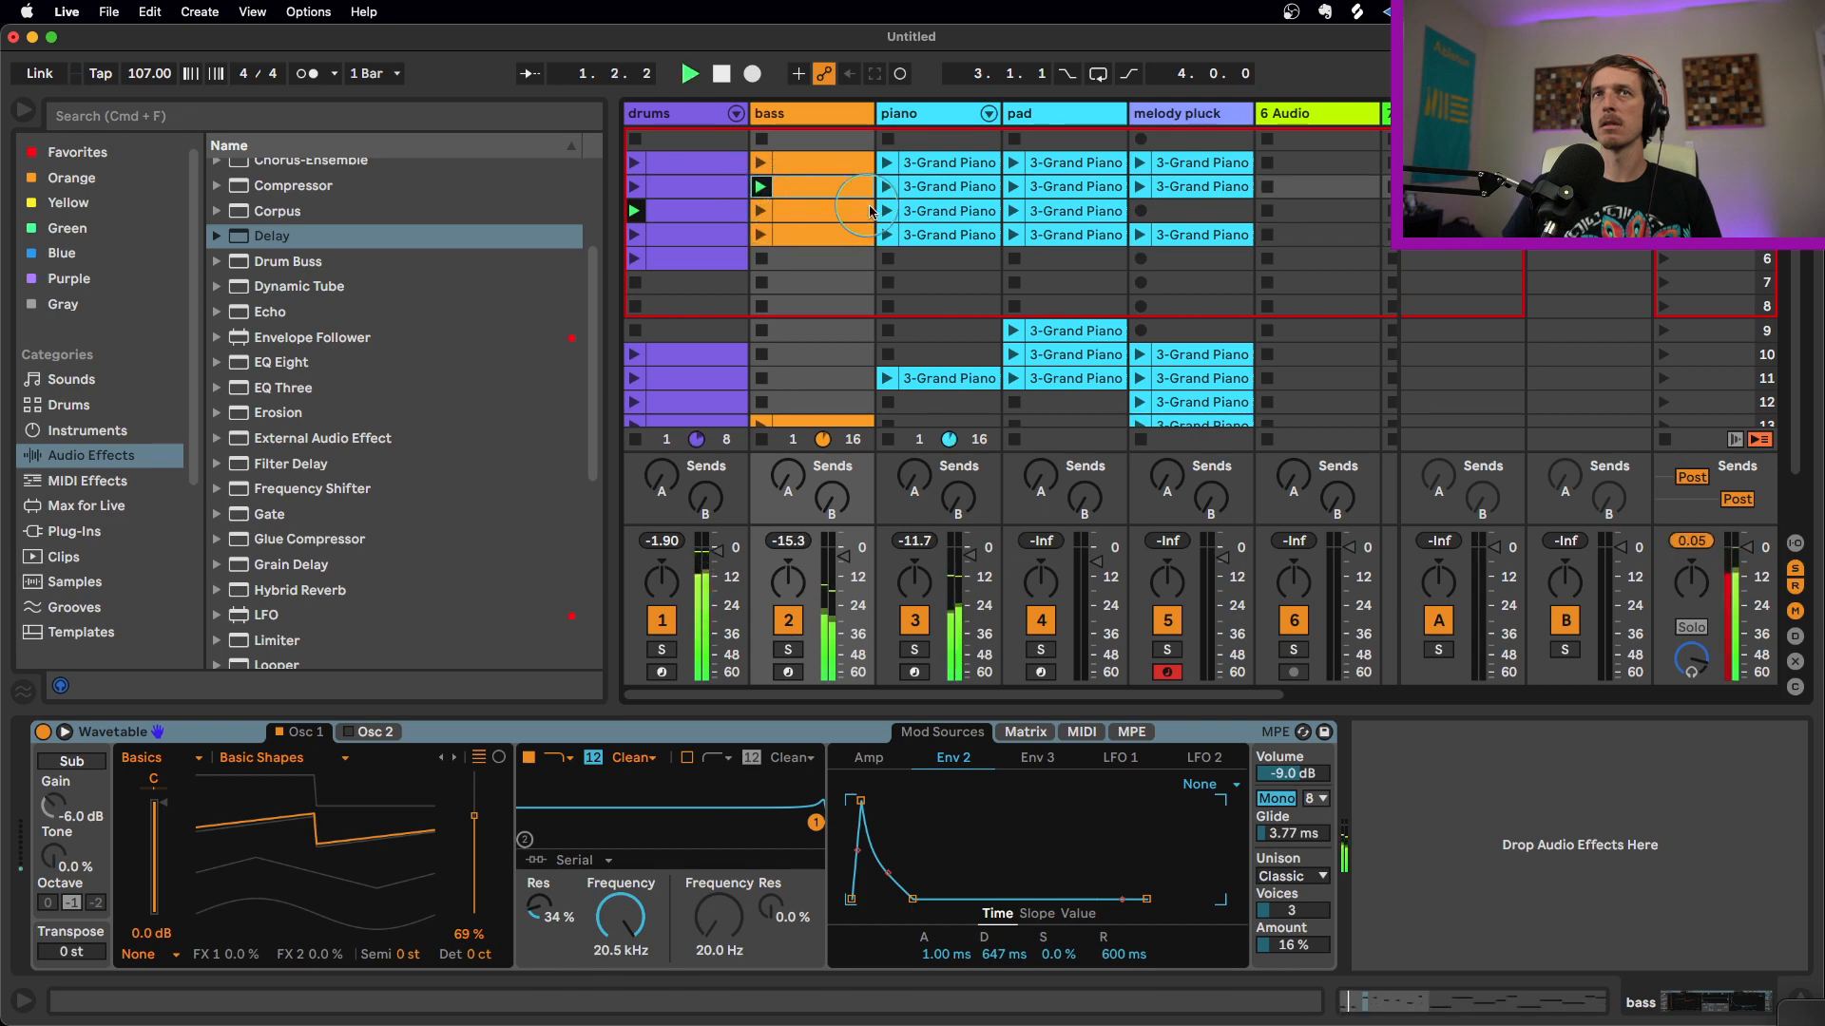
left_click(760, 211)
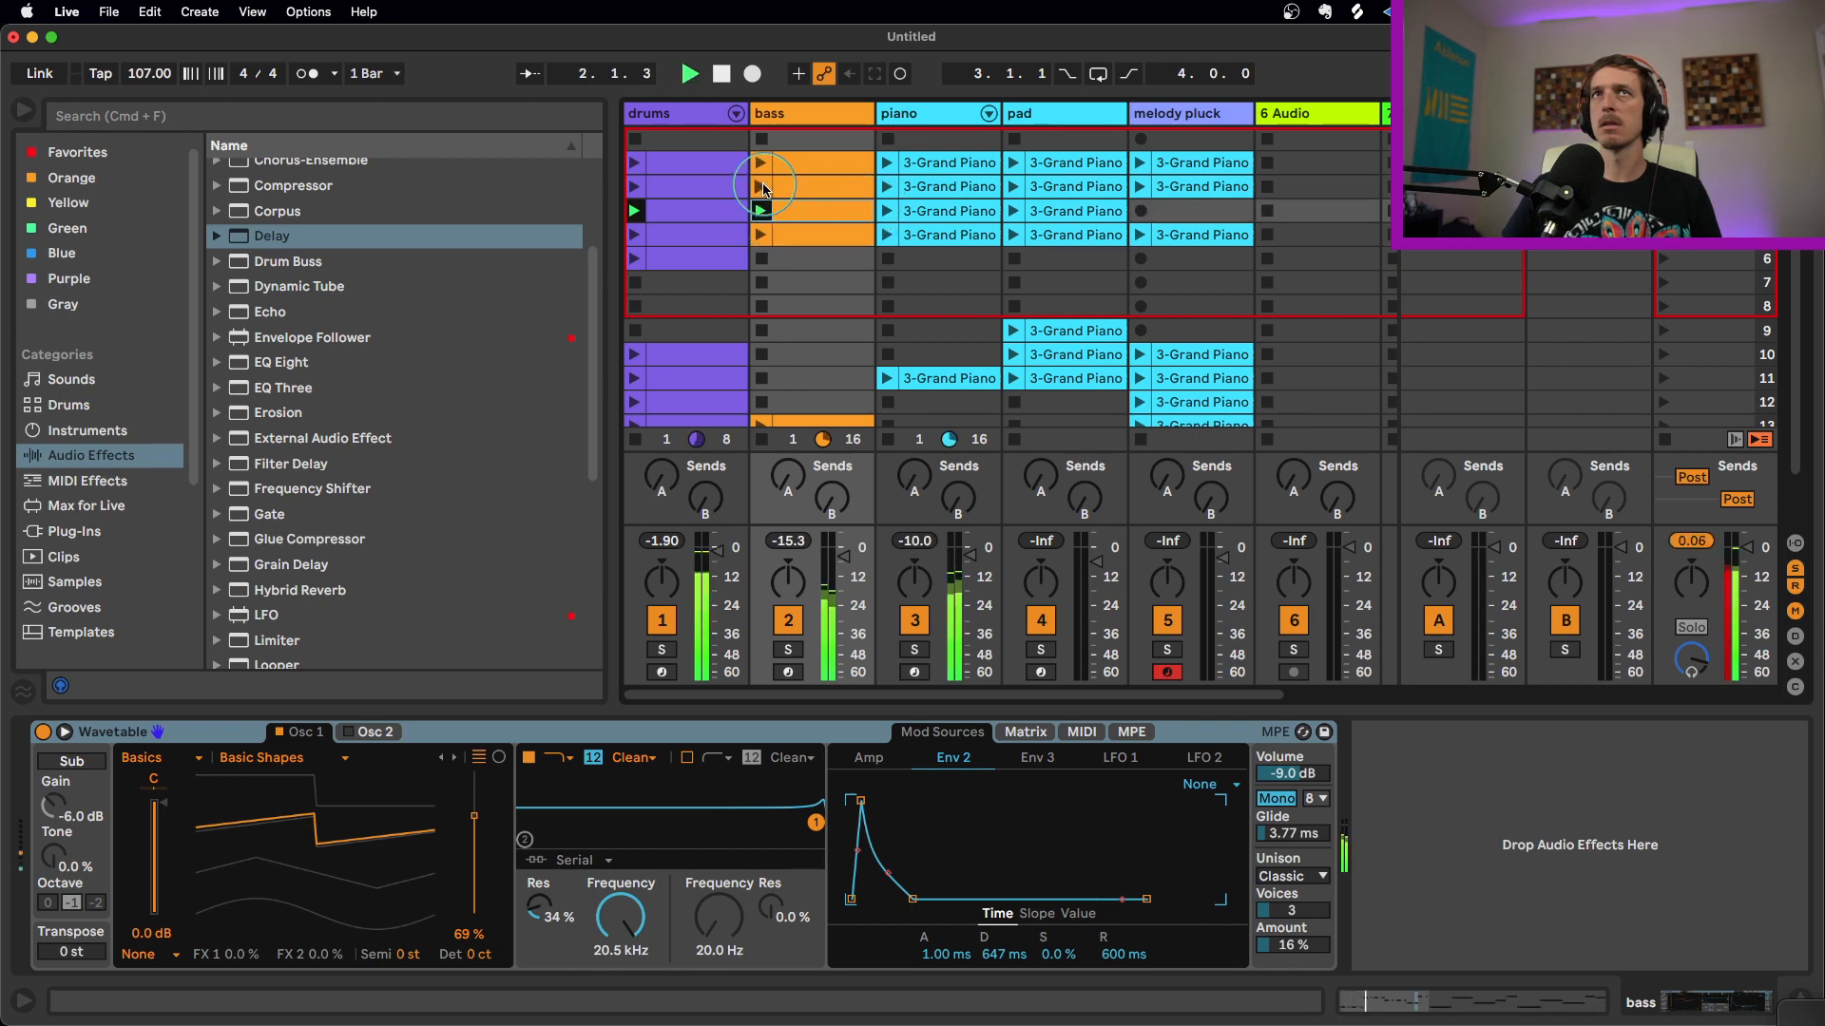
left_click(760, 163)
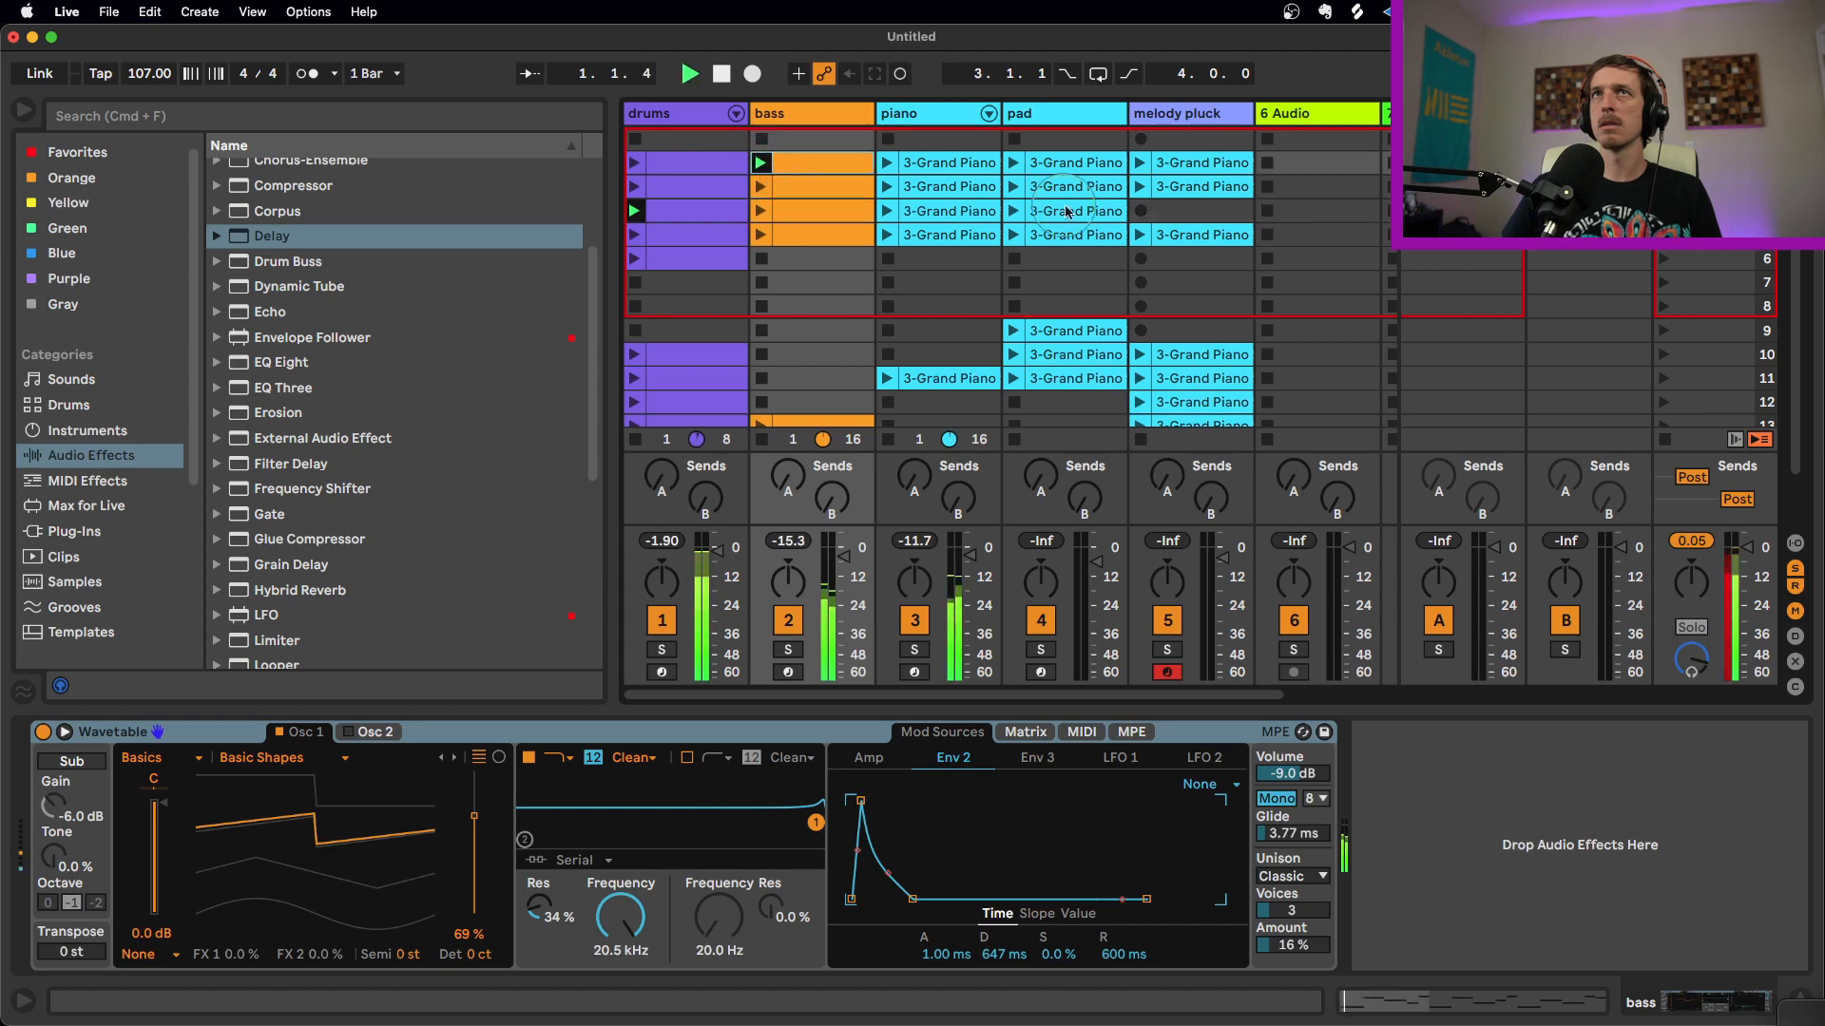
Add a melody pluck clip to the playing drums, bass and piano, and capture the combination into a new scene below scene 16
left_click(1152, 243)
scroll(1136, 314, "down", 4)
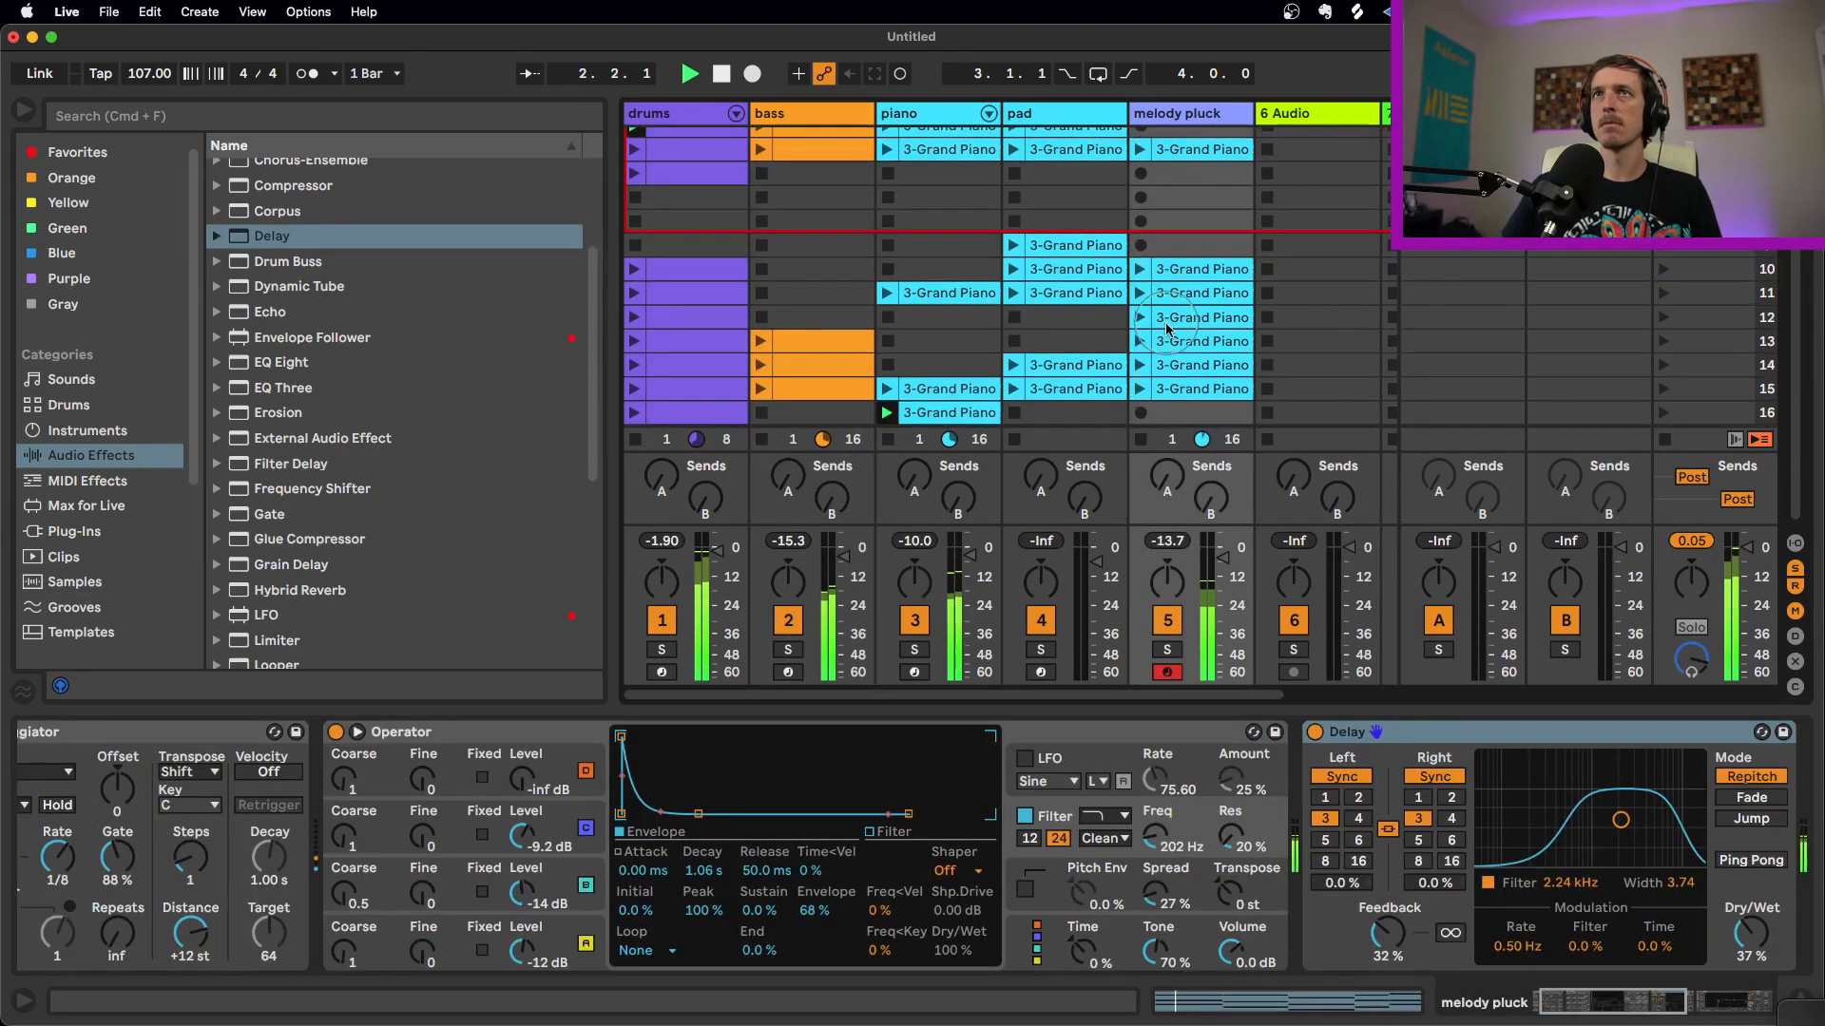
left_click(1076, 414)
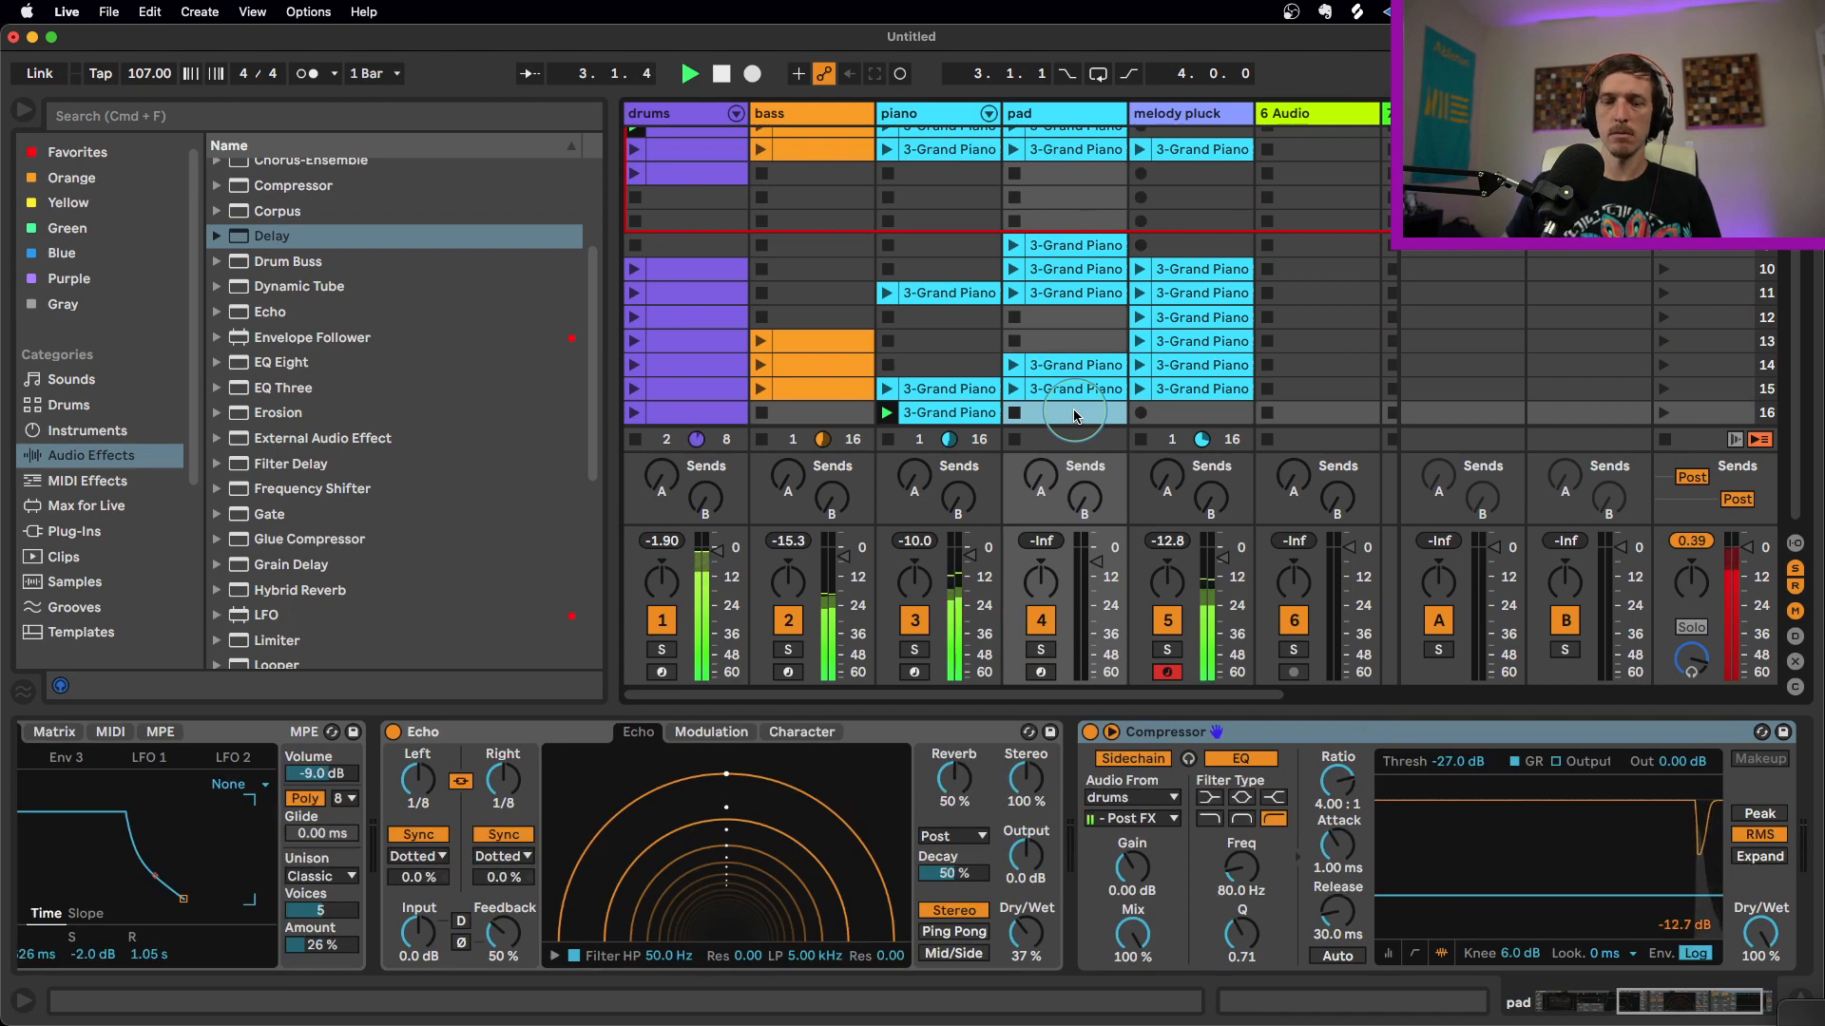
key("Down")
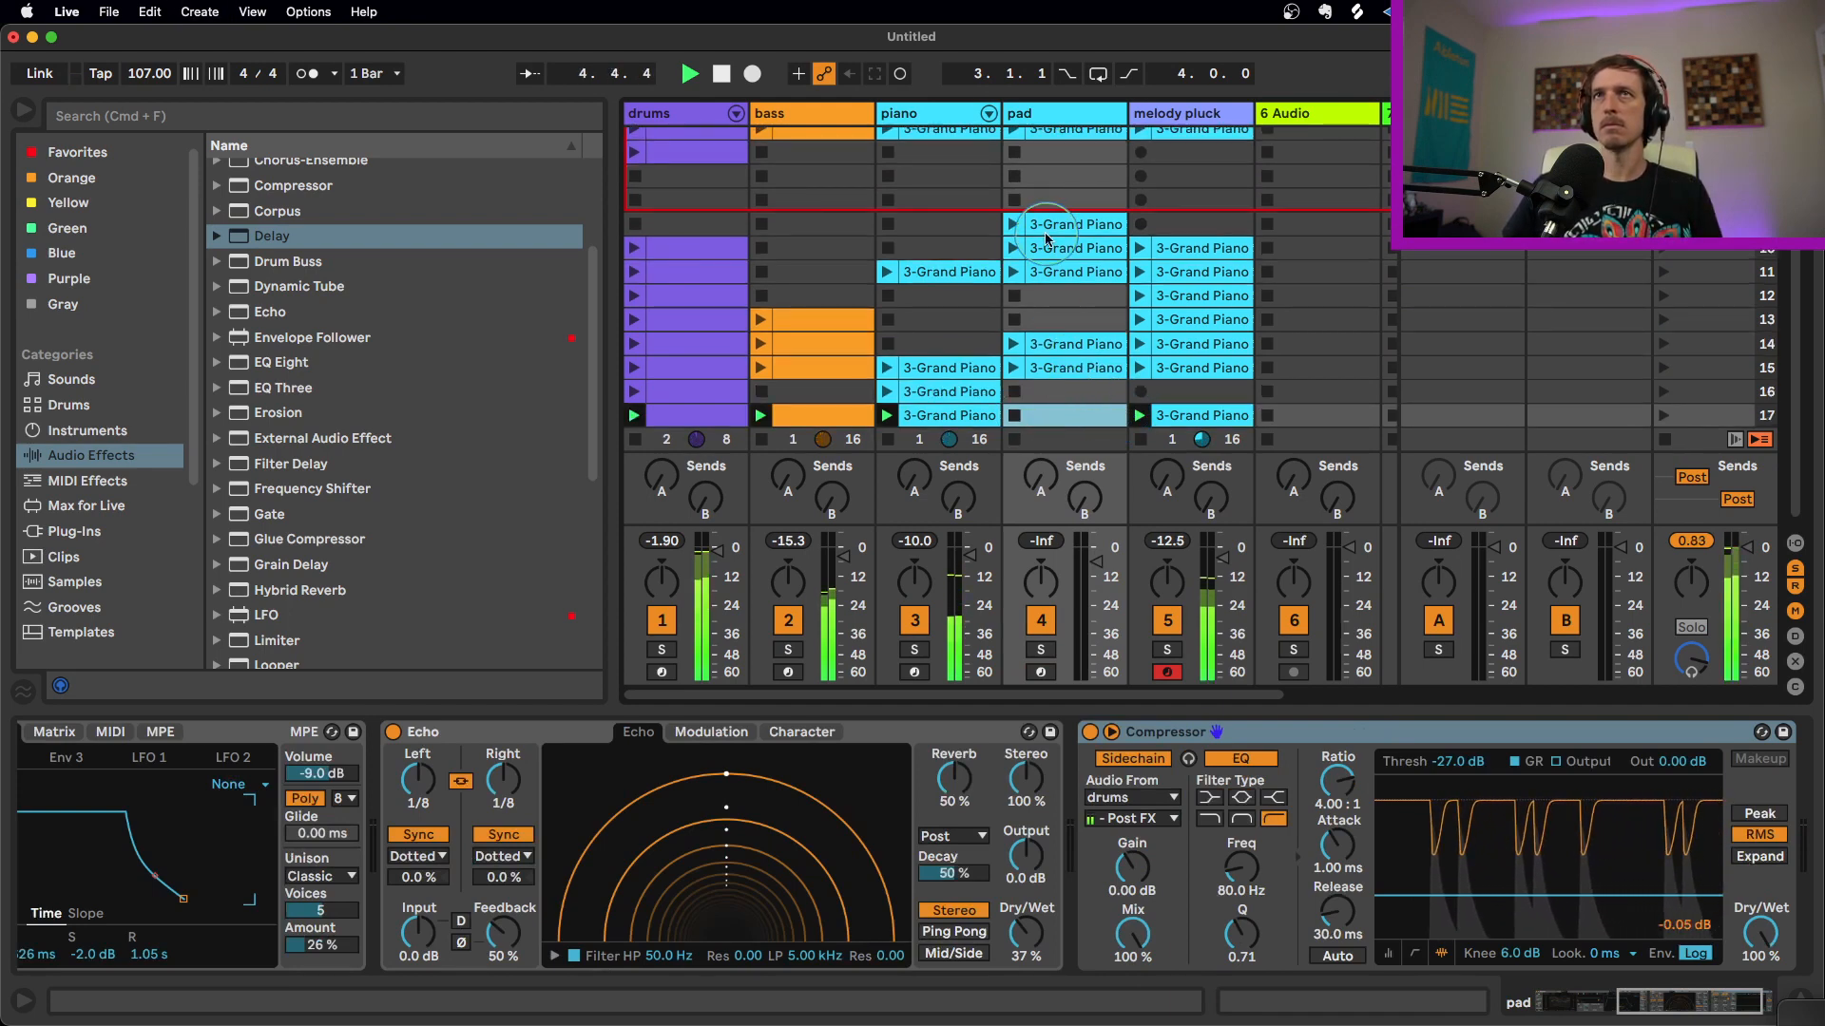
Add the pad clip from scene 5, capture the full combination into a new scene below scene 17, and play it back briefly
scroll(1041, 228, "up", 3)
scroll(1085, 269, "down", 3)
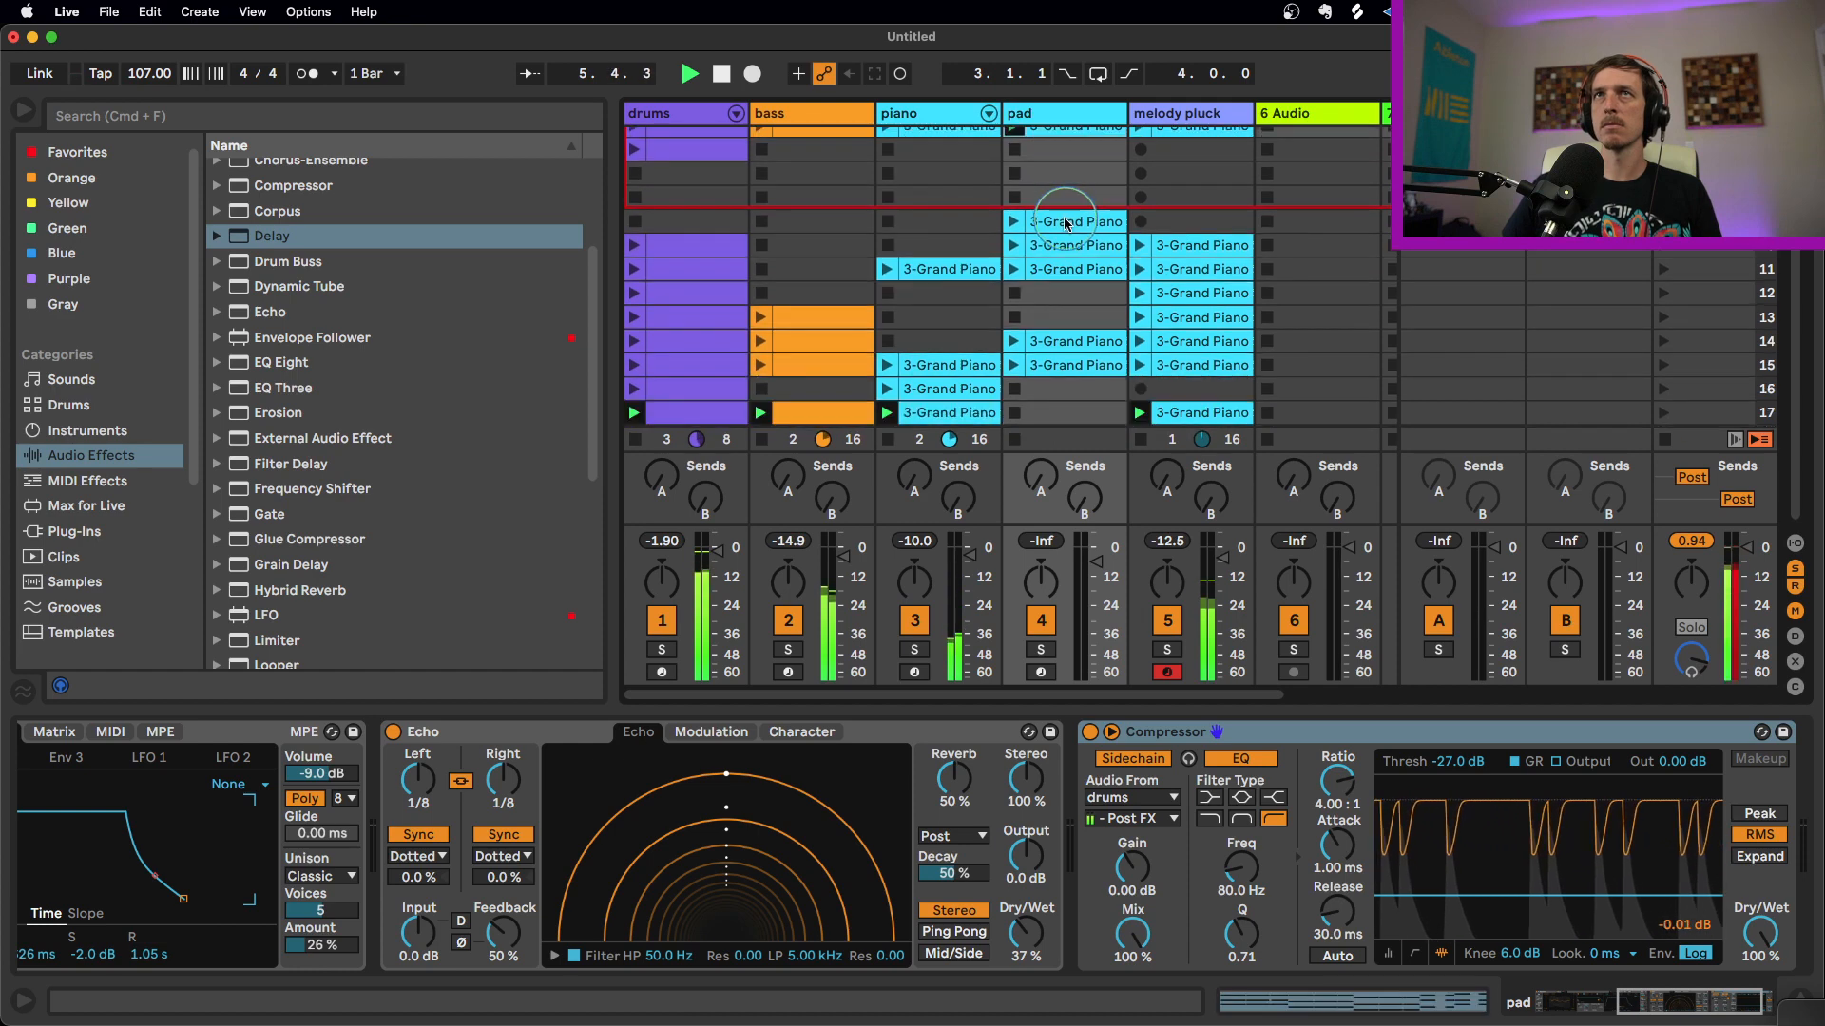
left_click(960, 416)
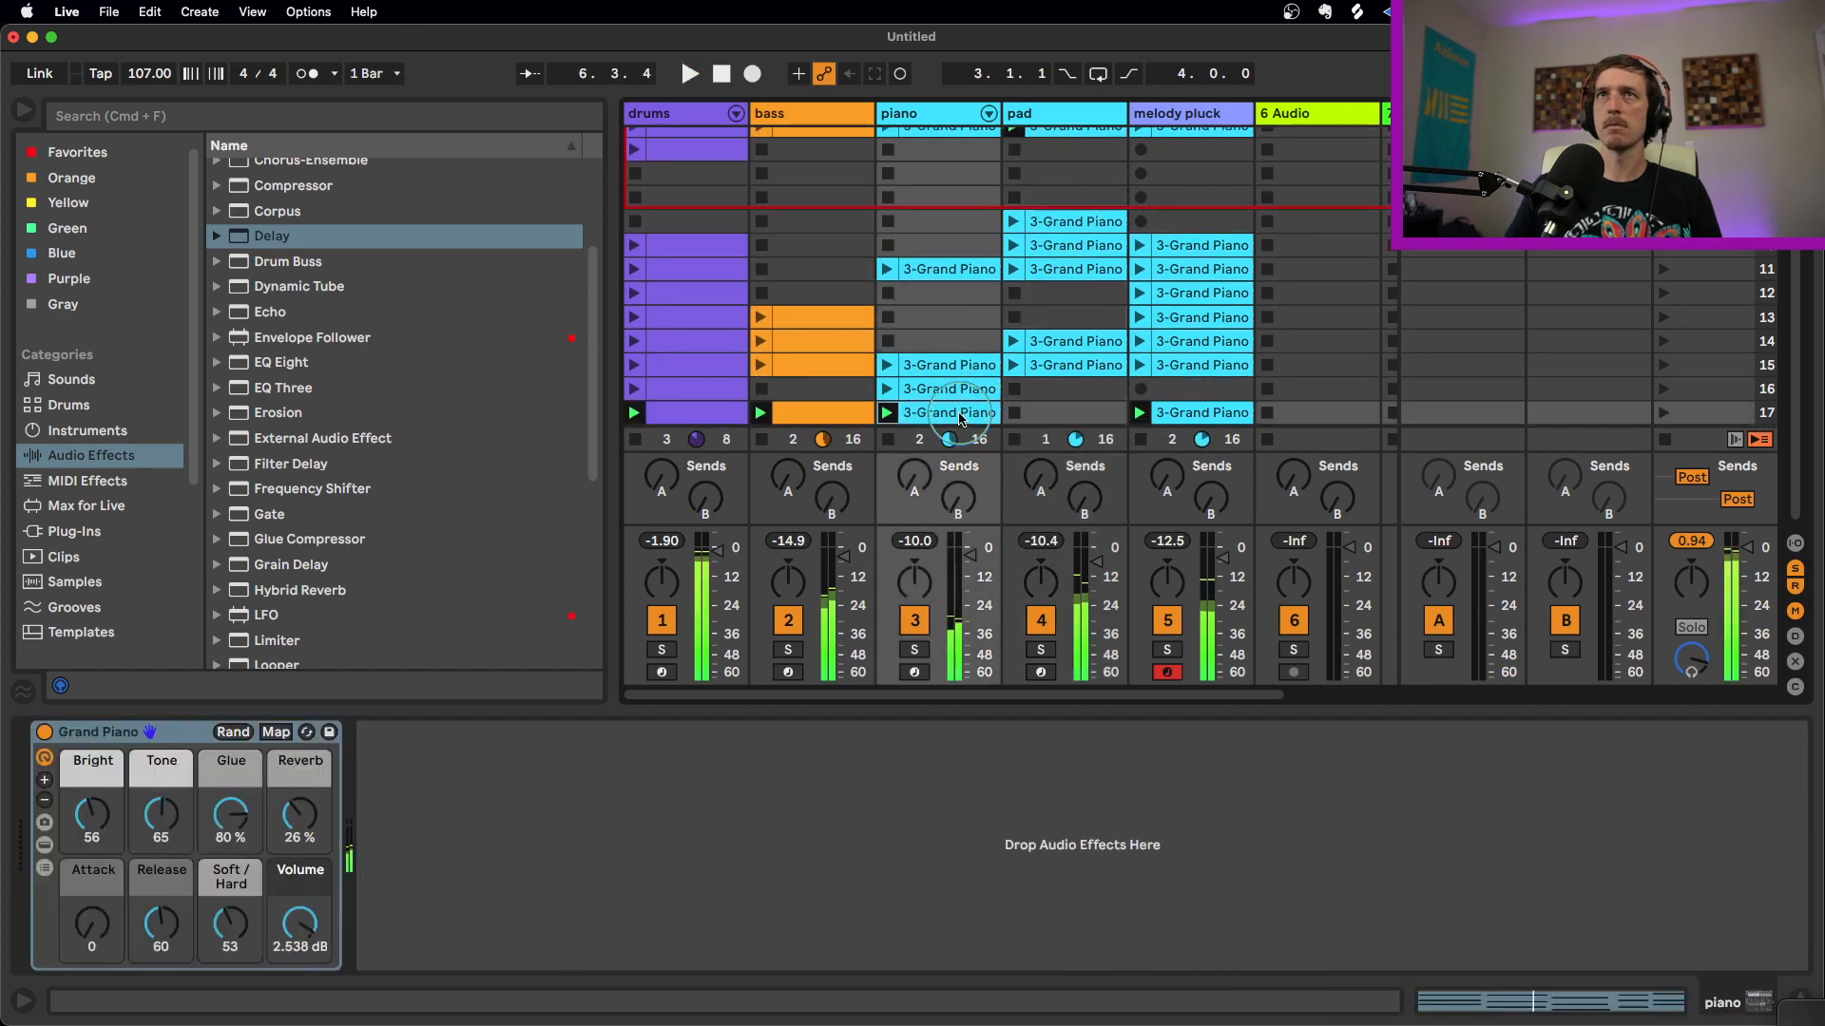
key("super+shift+i")
key("space")
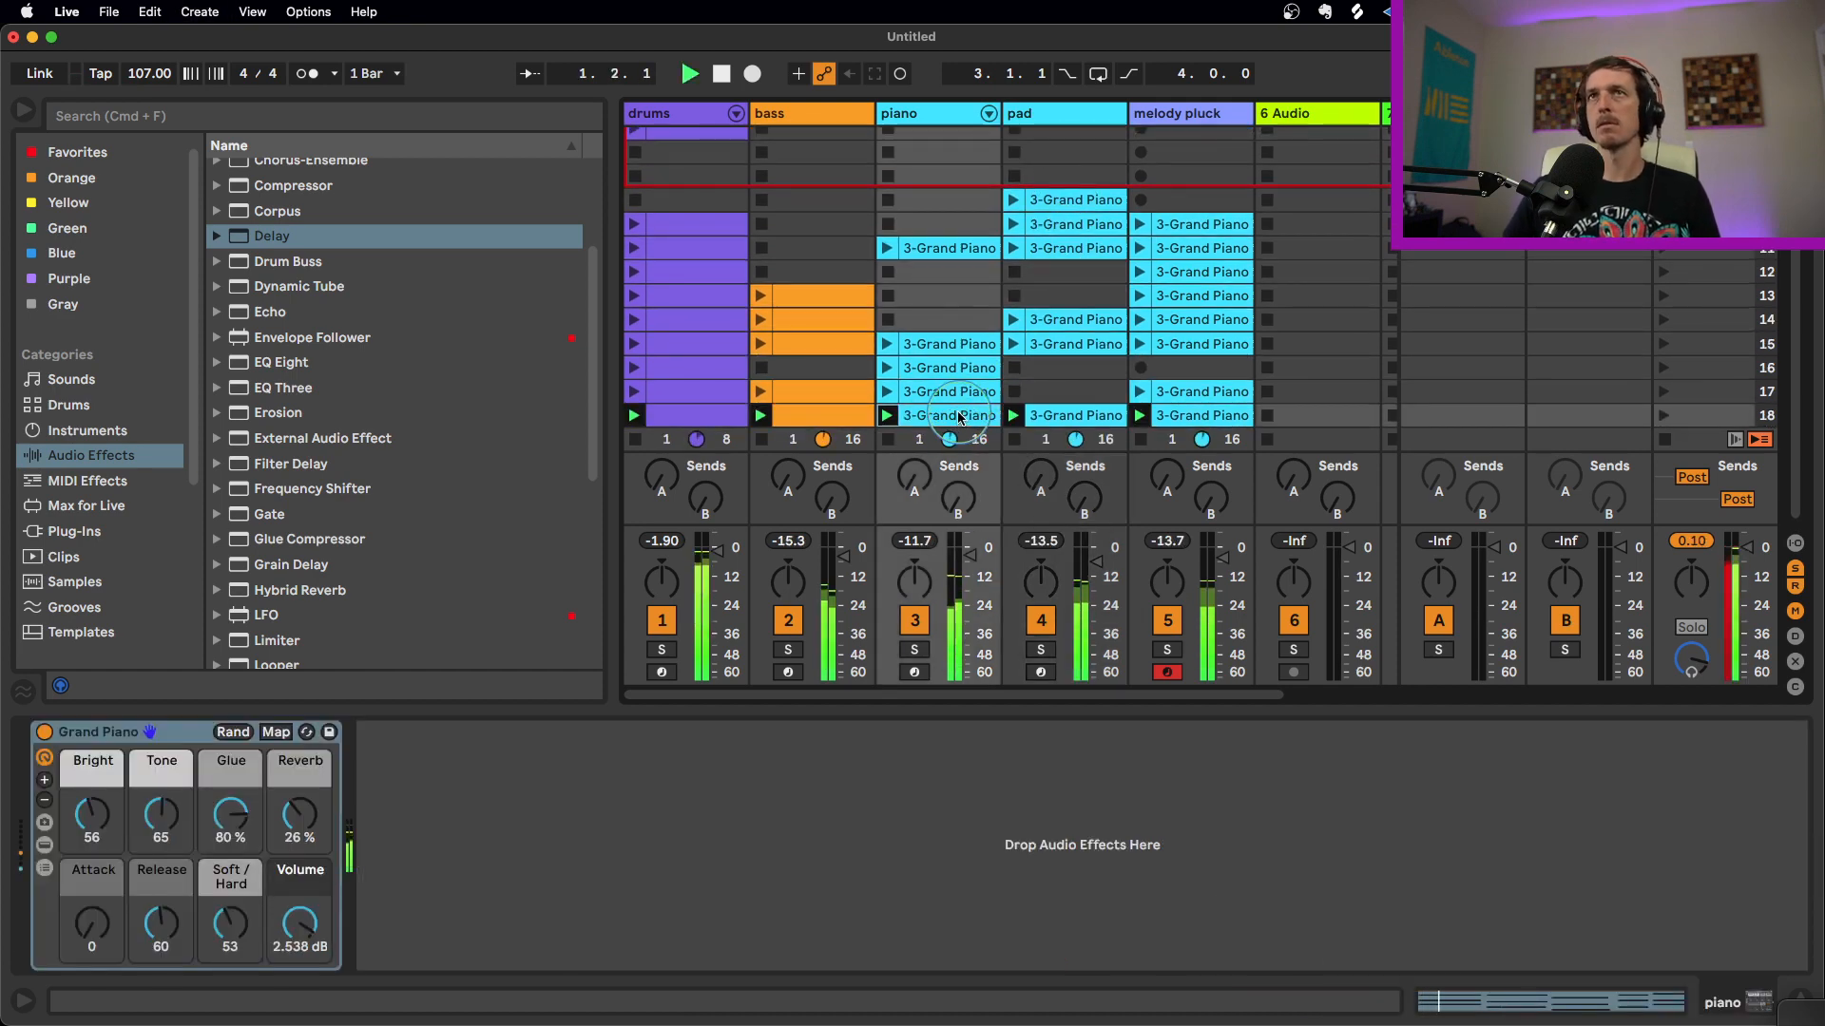
key("space")
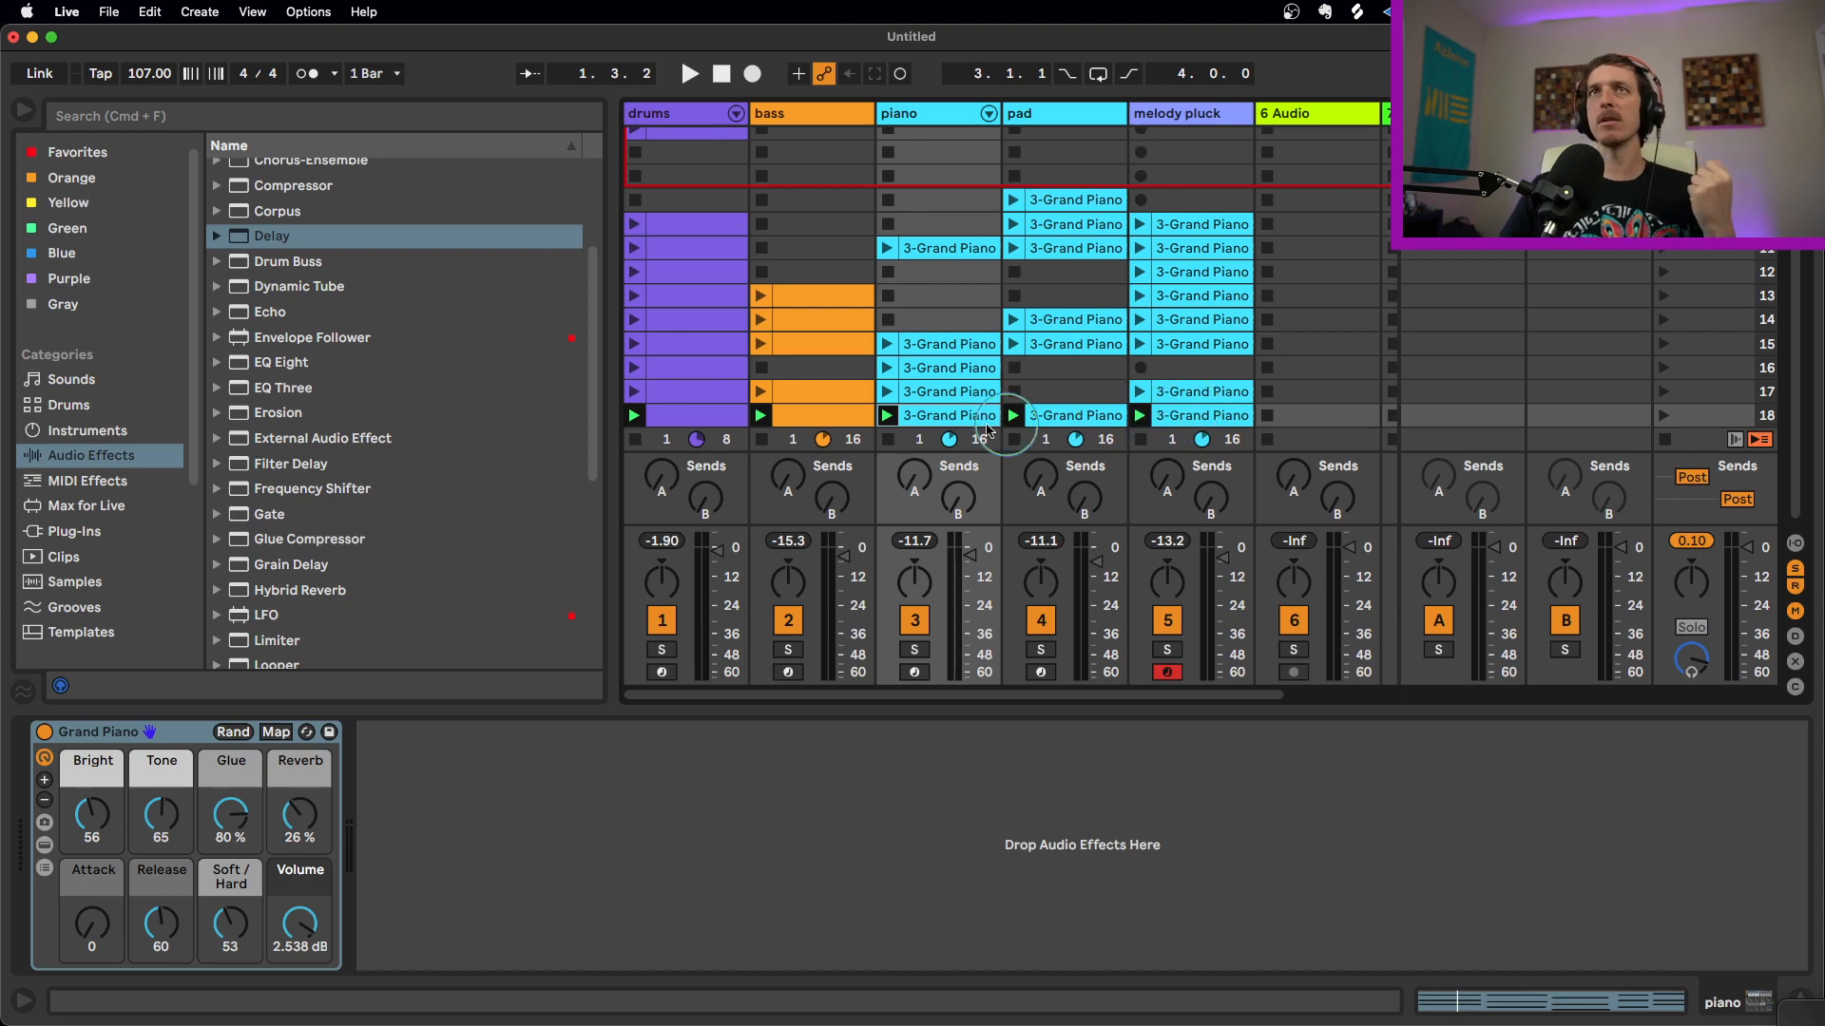
Launch the scene 6 drums and scene 5 piano clips over the scene 18 combination, and capture the result below scene 18
scroll(712, 317, "up", 3)
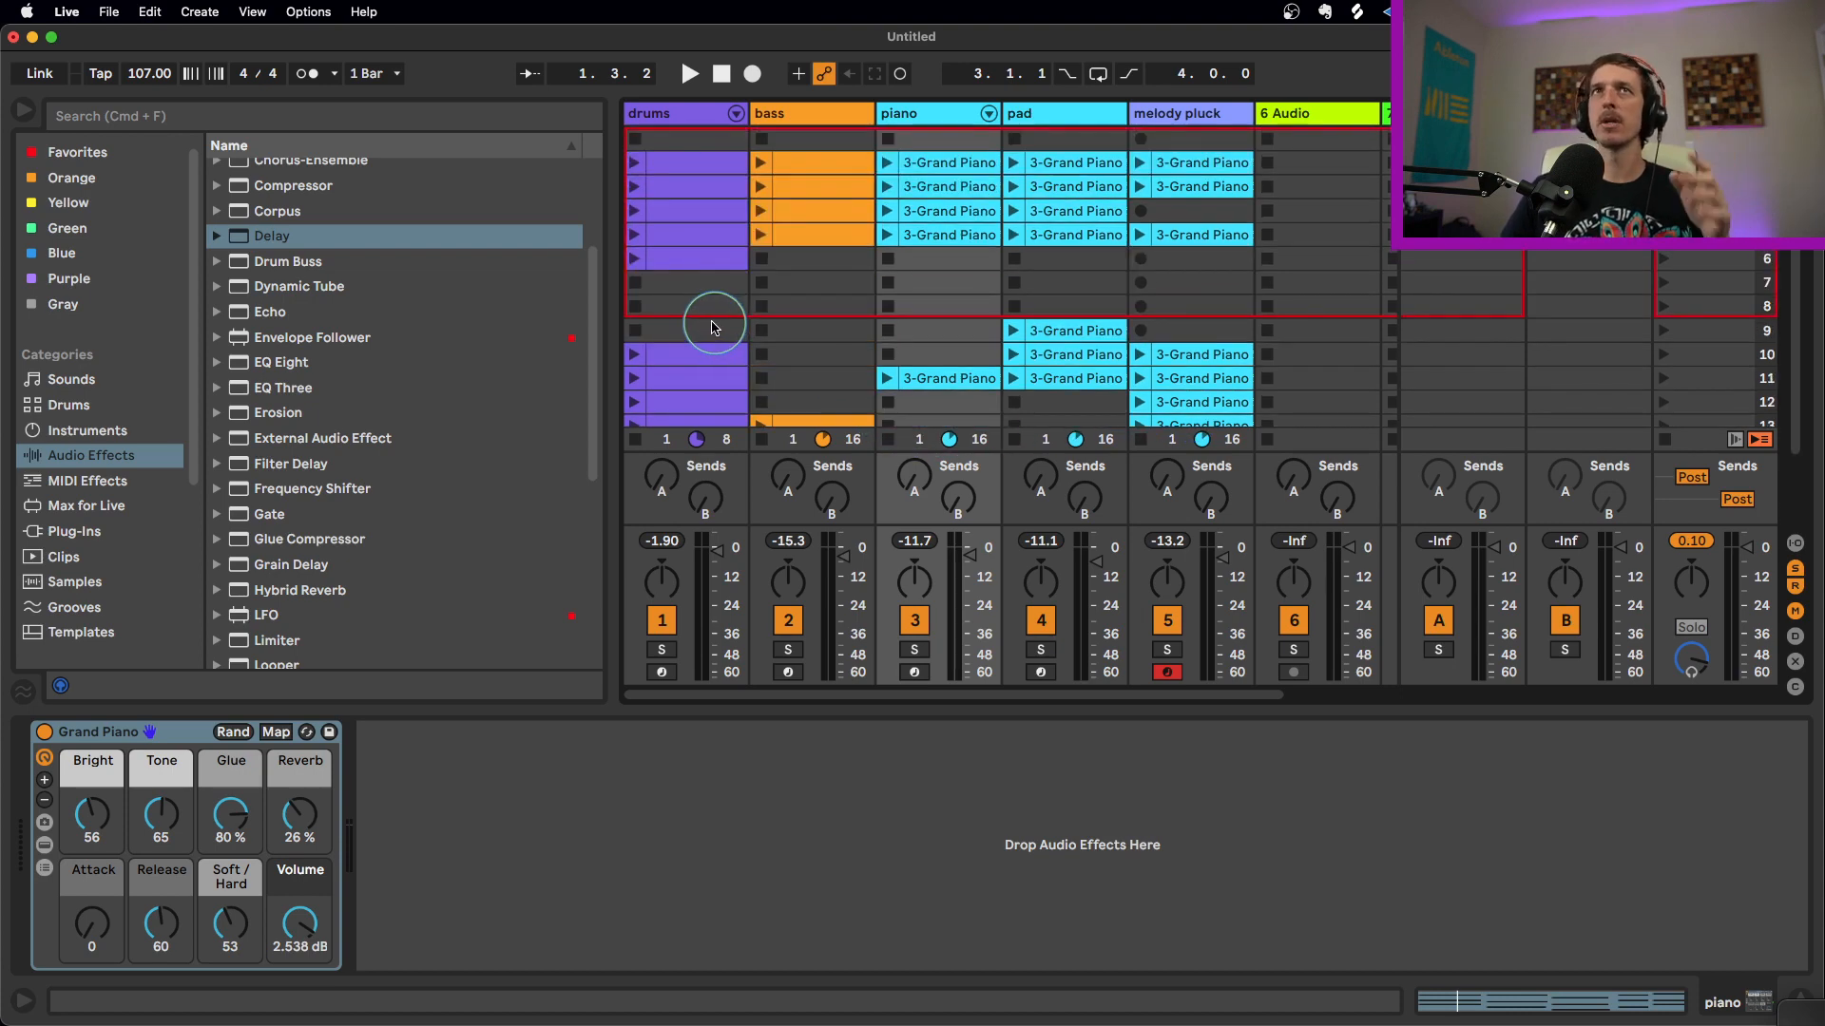
left_click(635, 258)
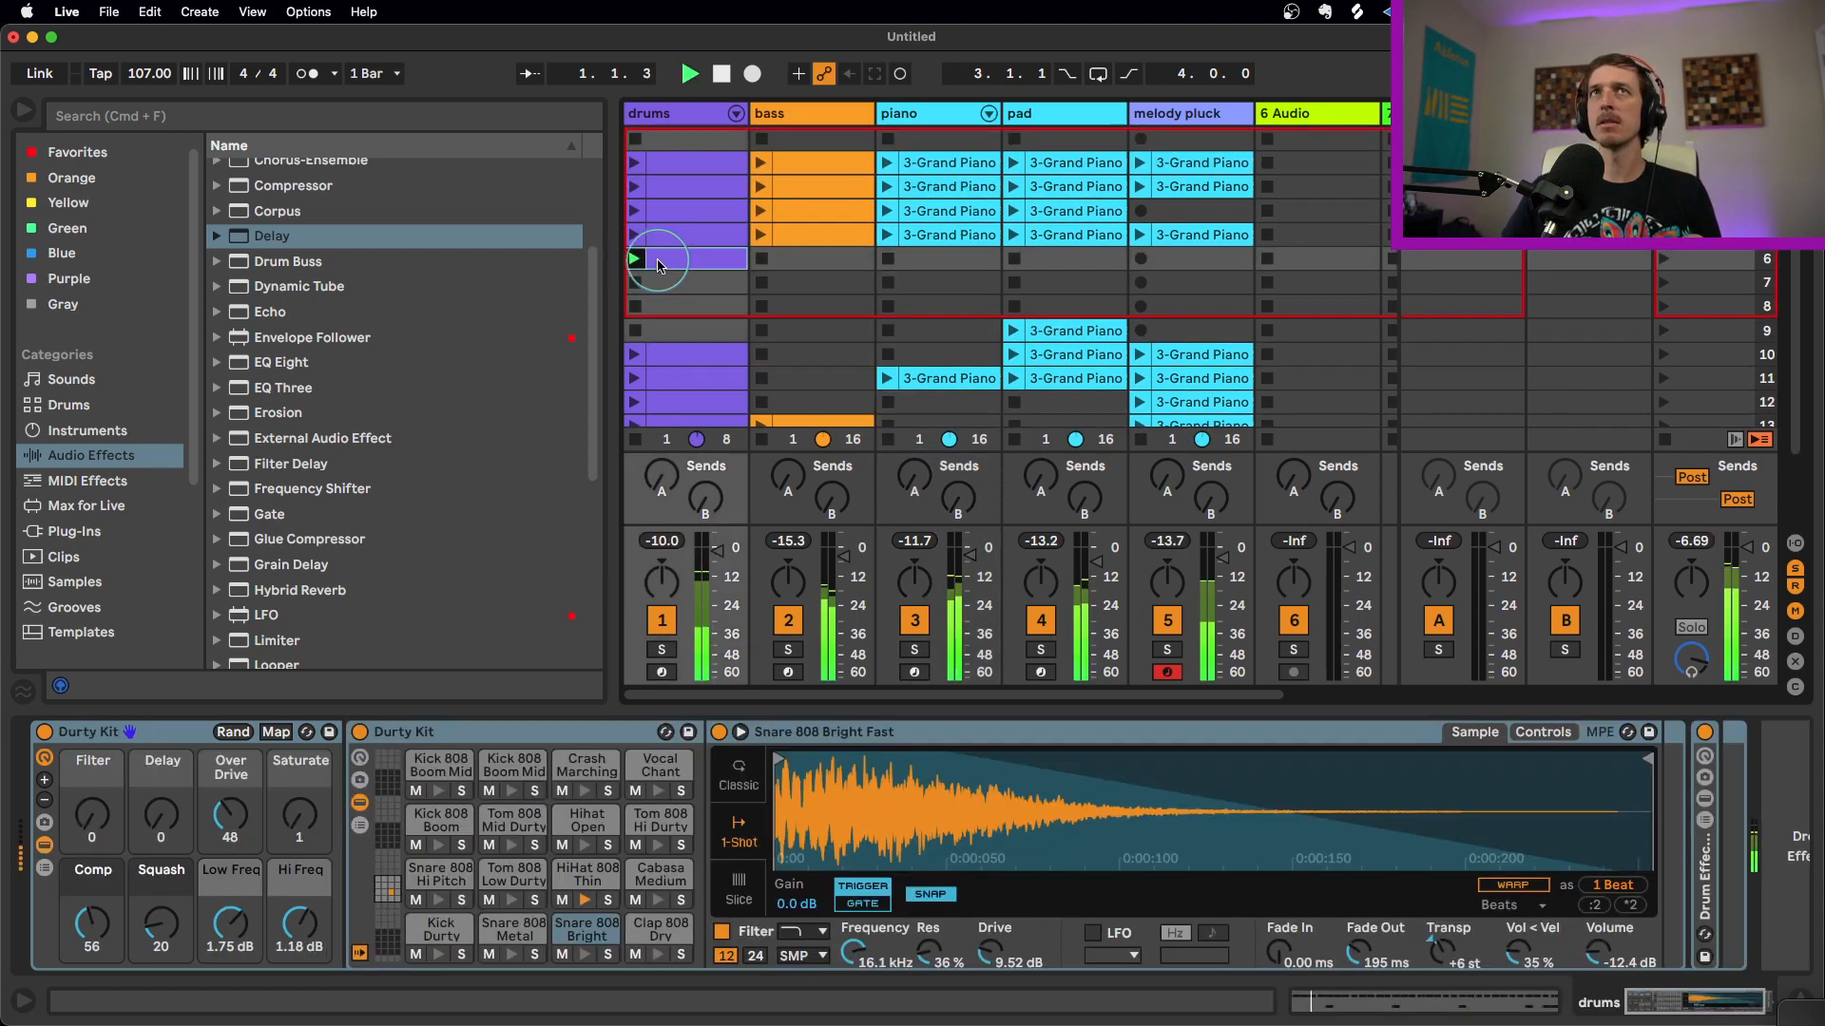
scroll(817, 280, "down", 3)
left_click(845, 418)
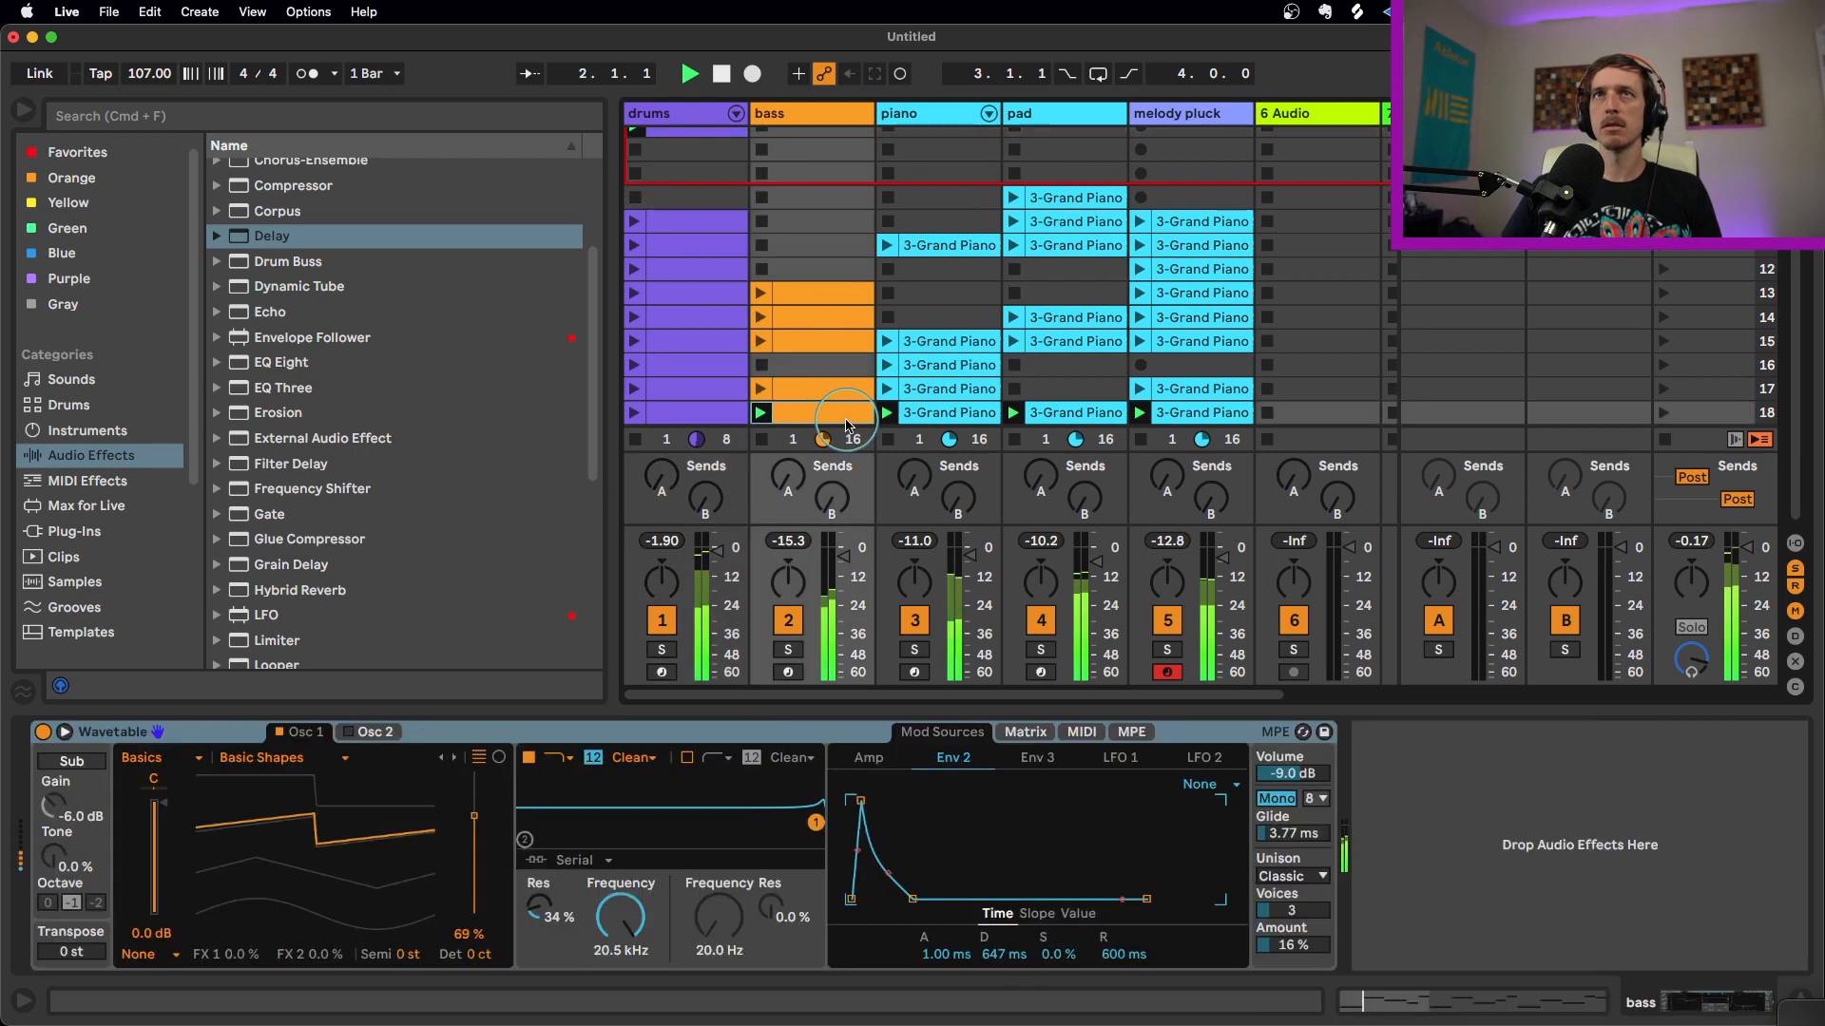
left_click(907, 416)
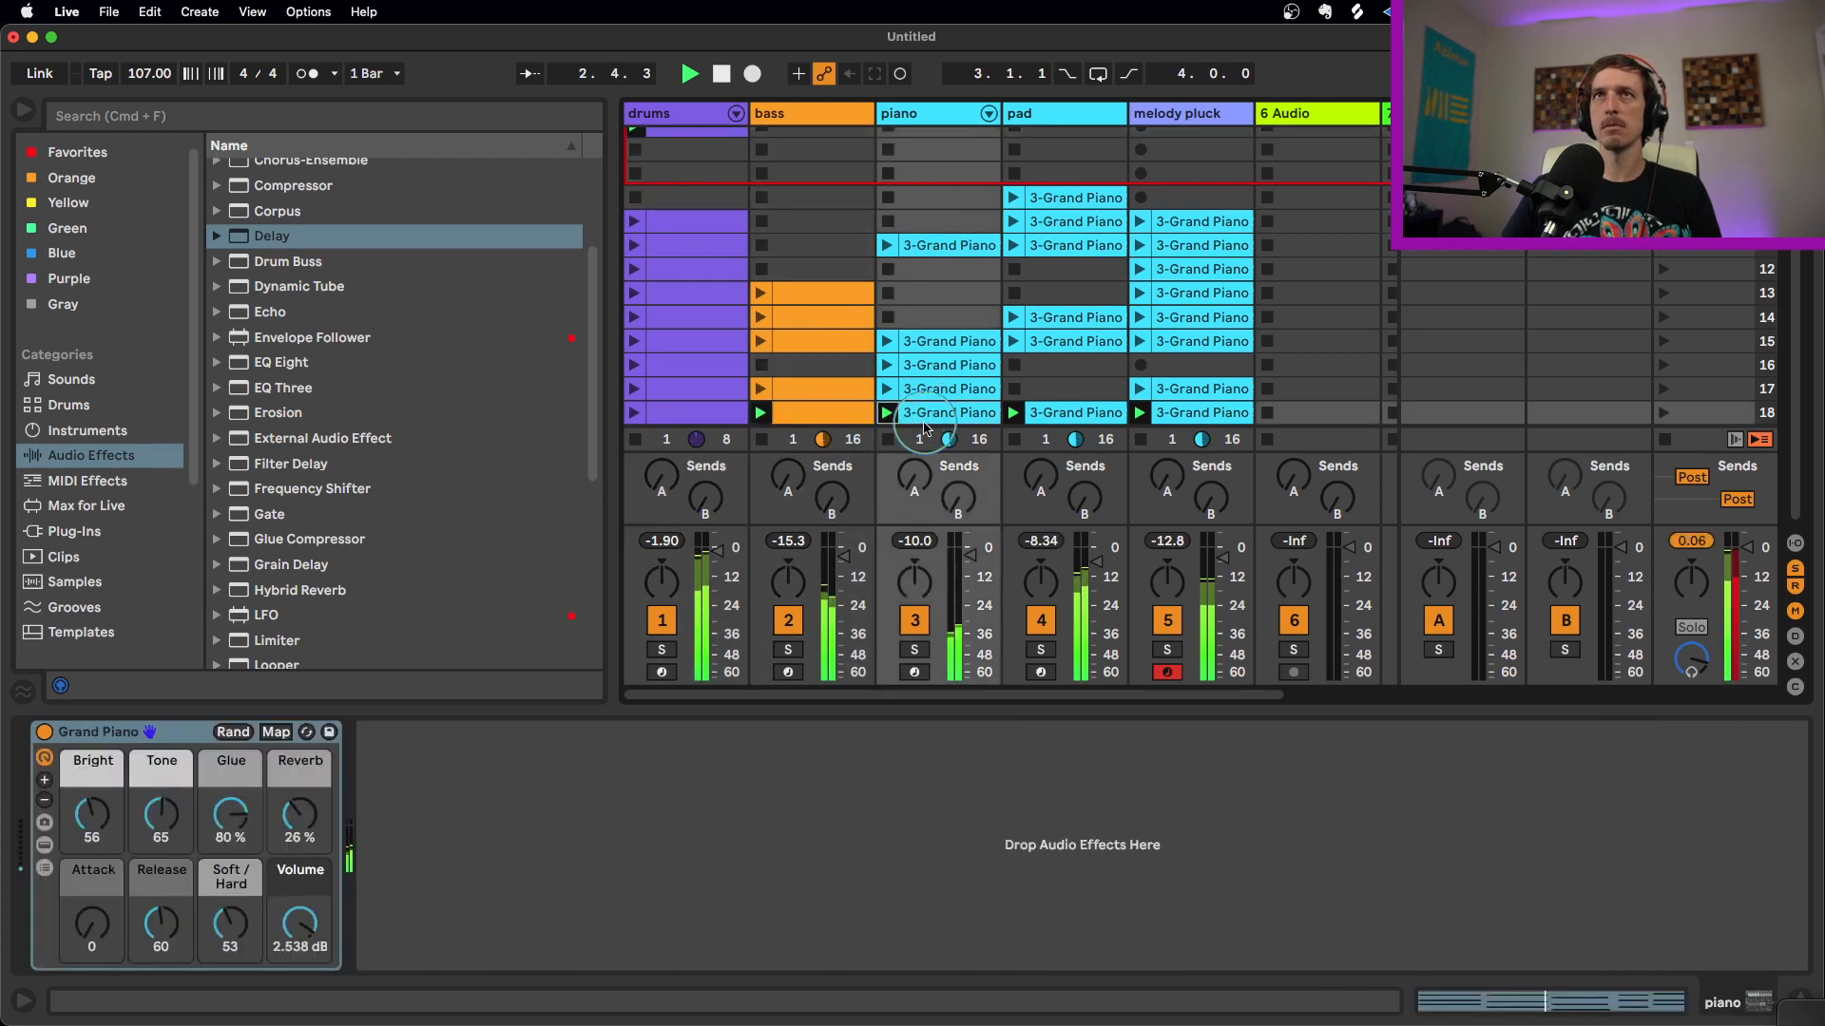
scroll(915, 348, "up", 3)
scroll(916, 348, "up", 2)
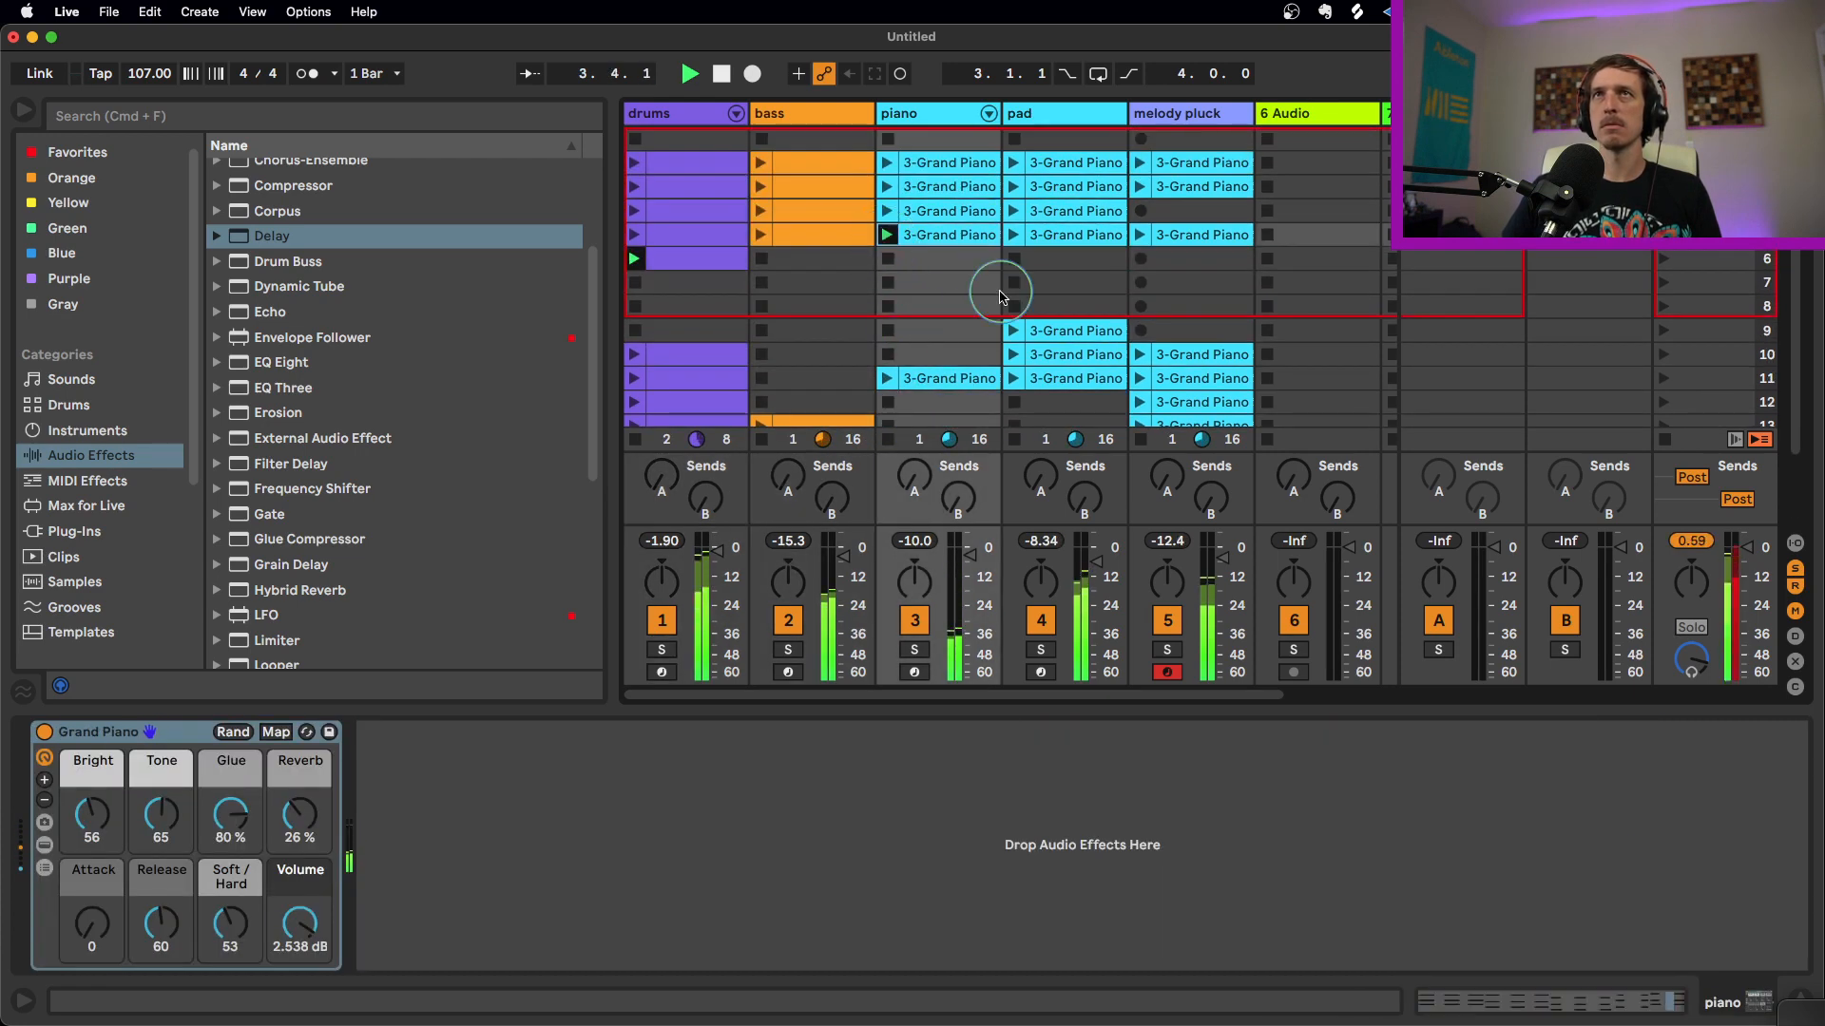
scroll(989, 276, "down", 4)
left_click(963, 416)
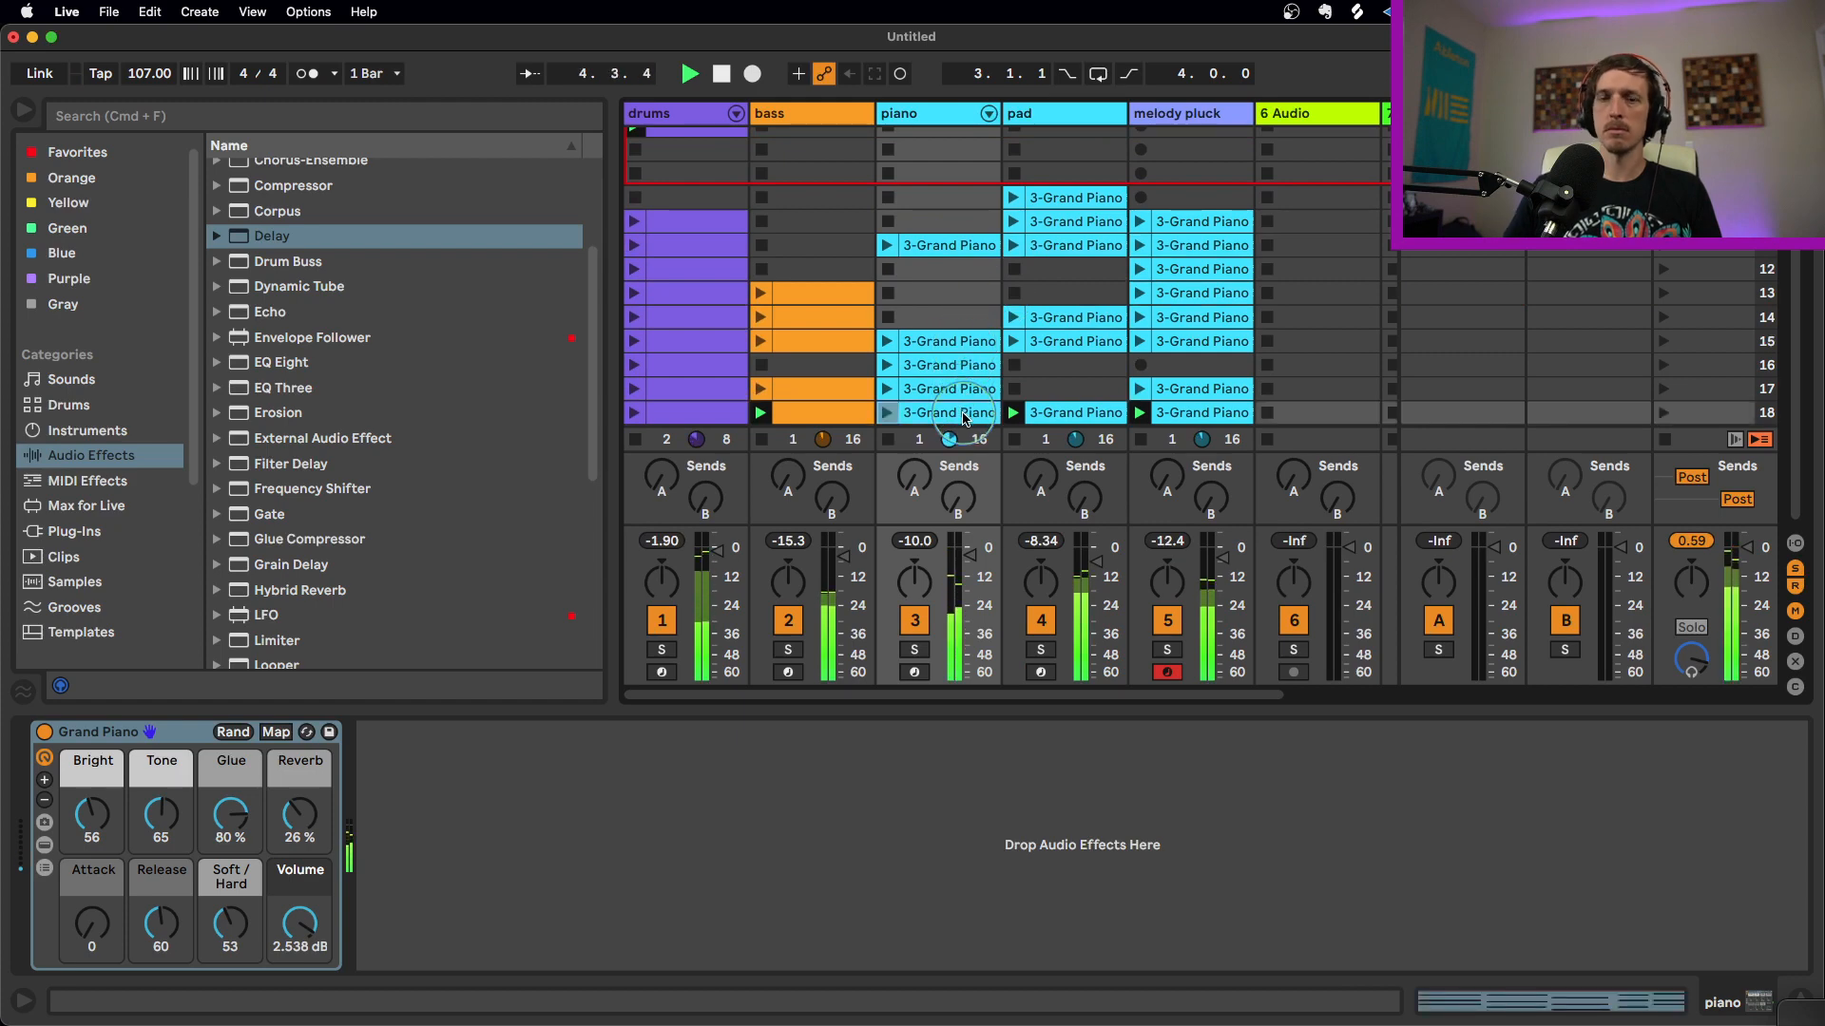
key("shift+super+i")
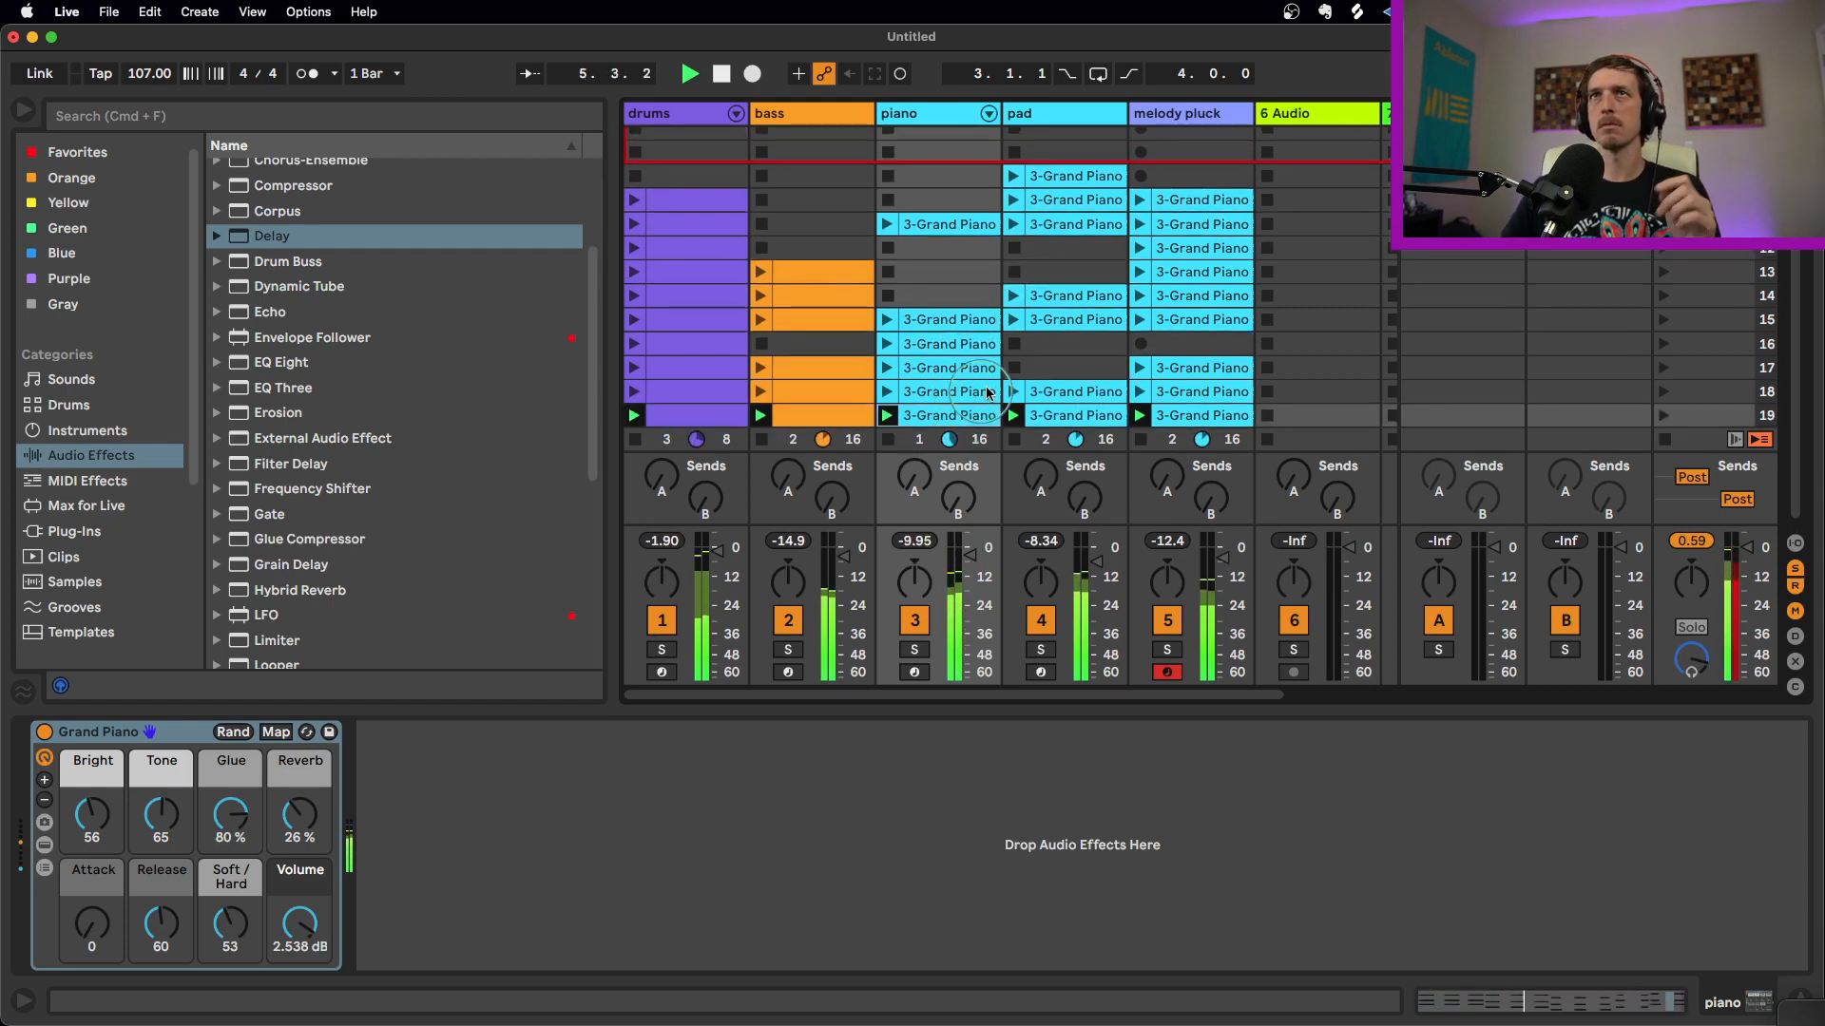
Restart playback, stop the bass and pad, and capture the drums, piano and melody pluck into a new scene below scene 19
key("space")
key("space")
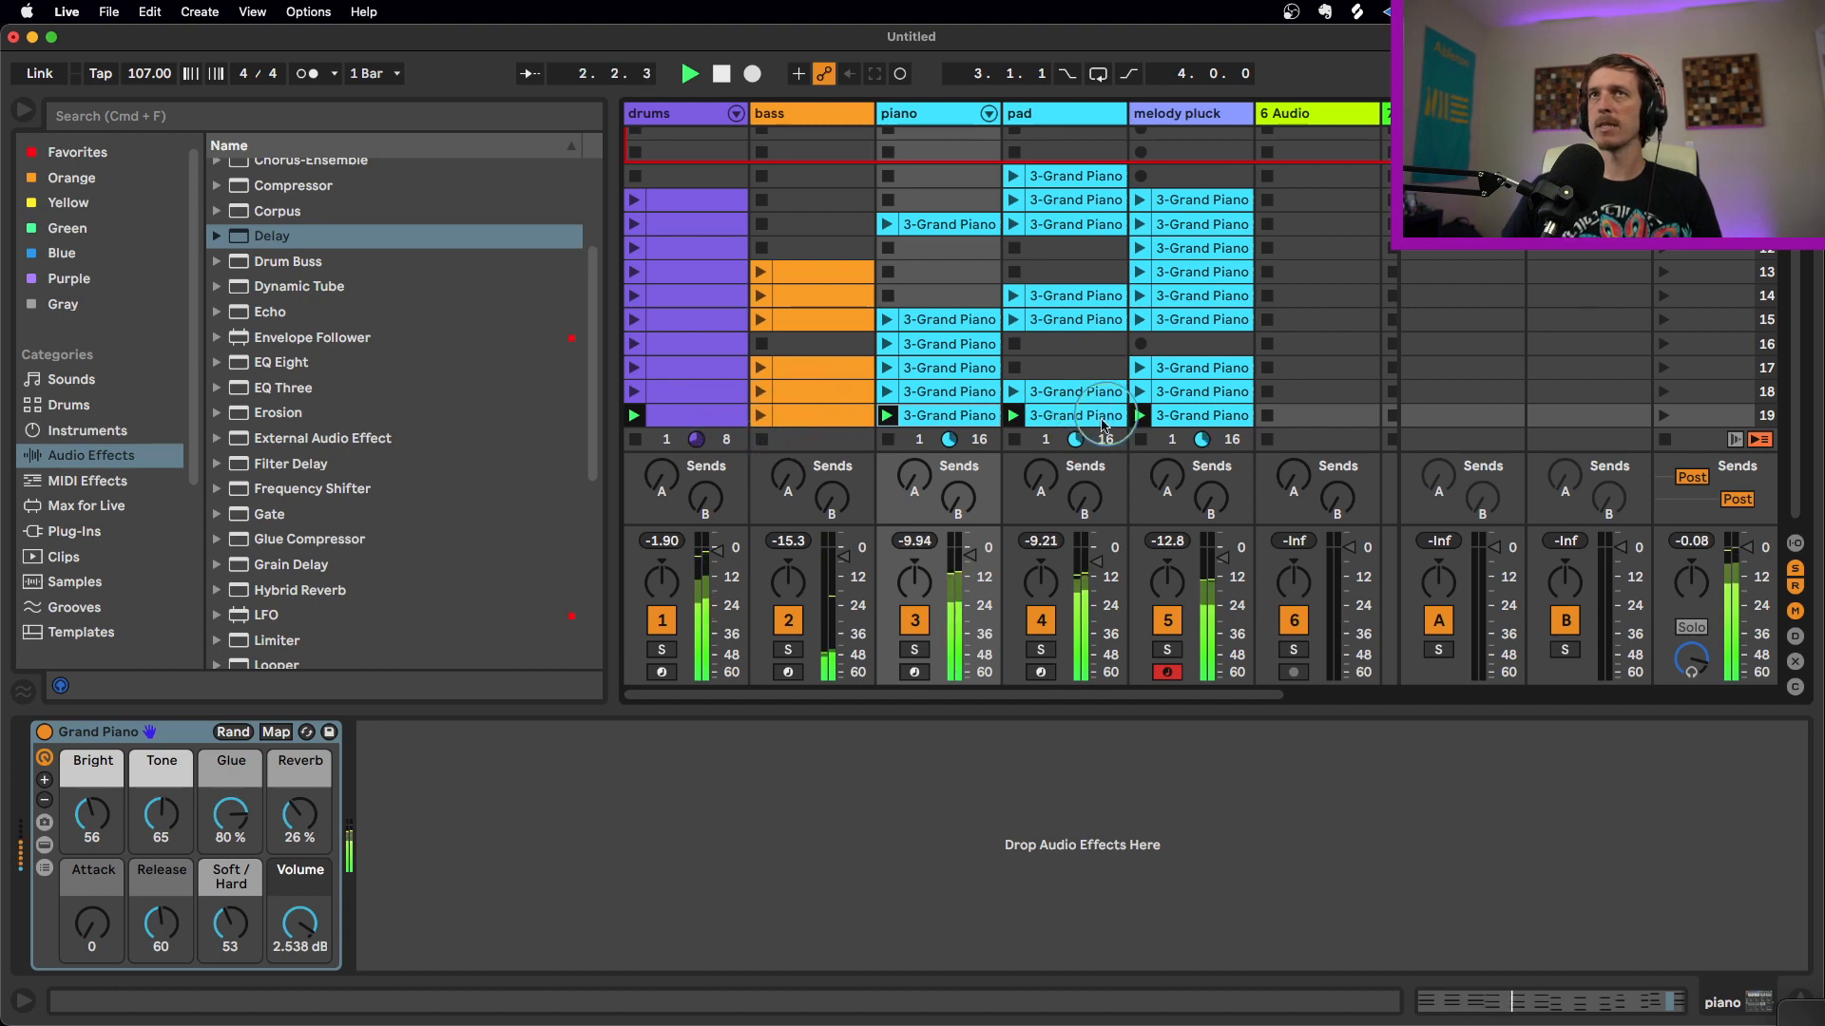
left_click(1017, 445)
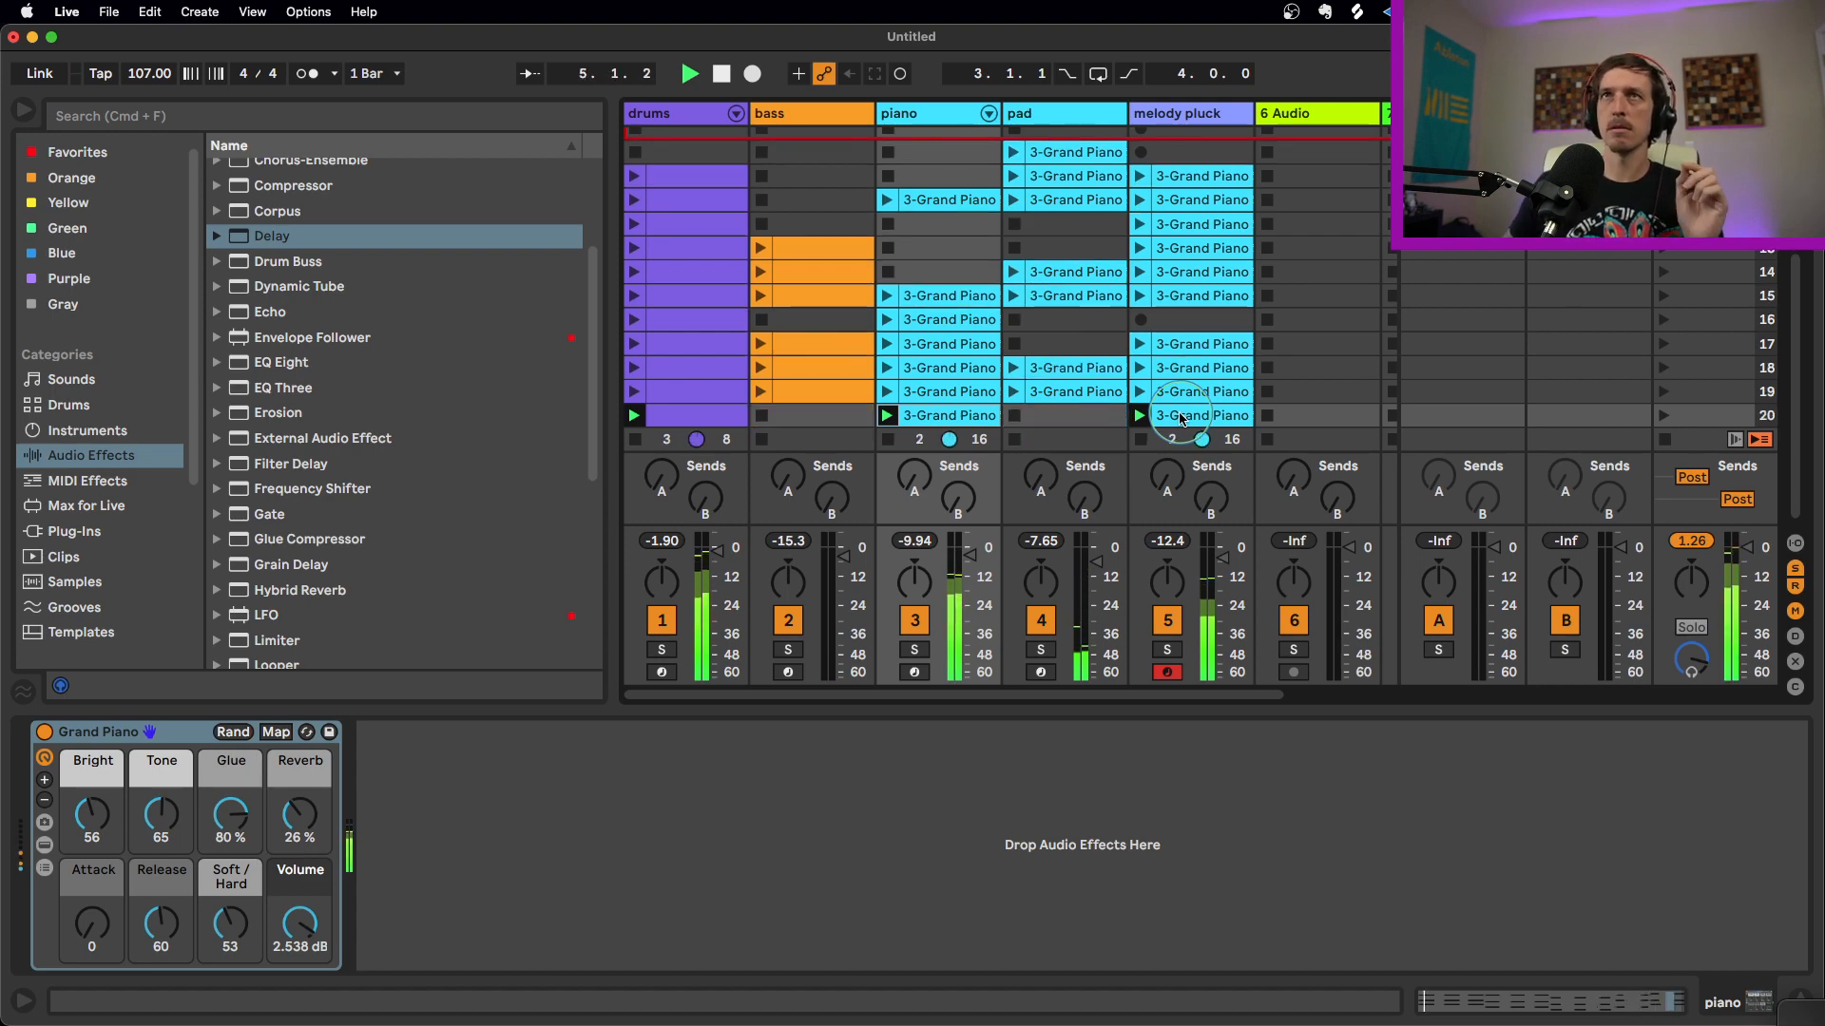
Stop the piano and drums, capture the melody pluck alone into a new scene below scene 20, and stop its clip
left_click(888, 439)
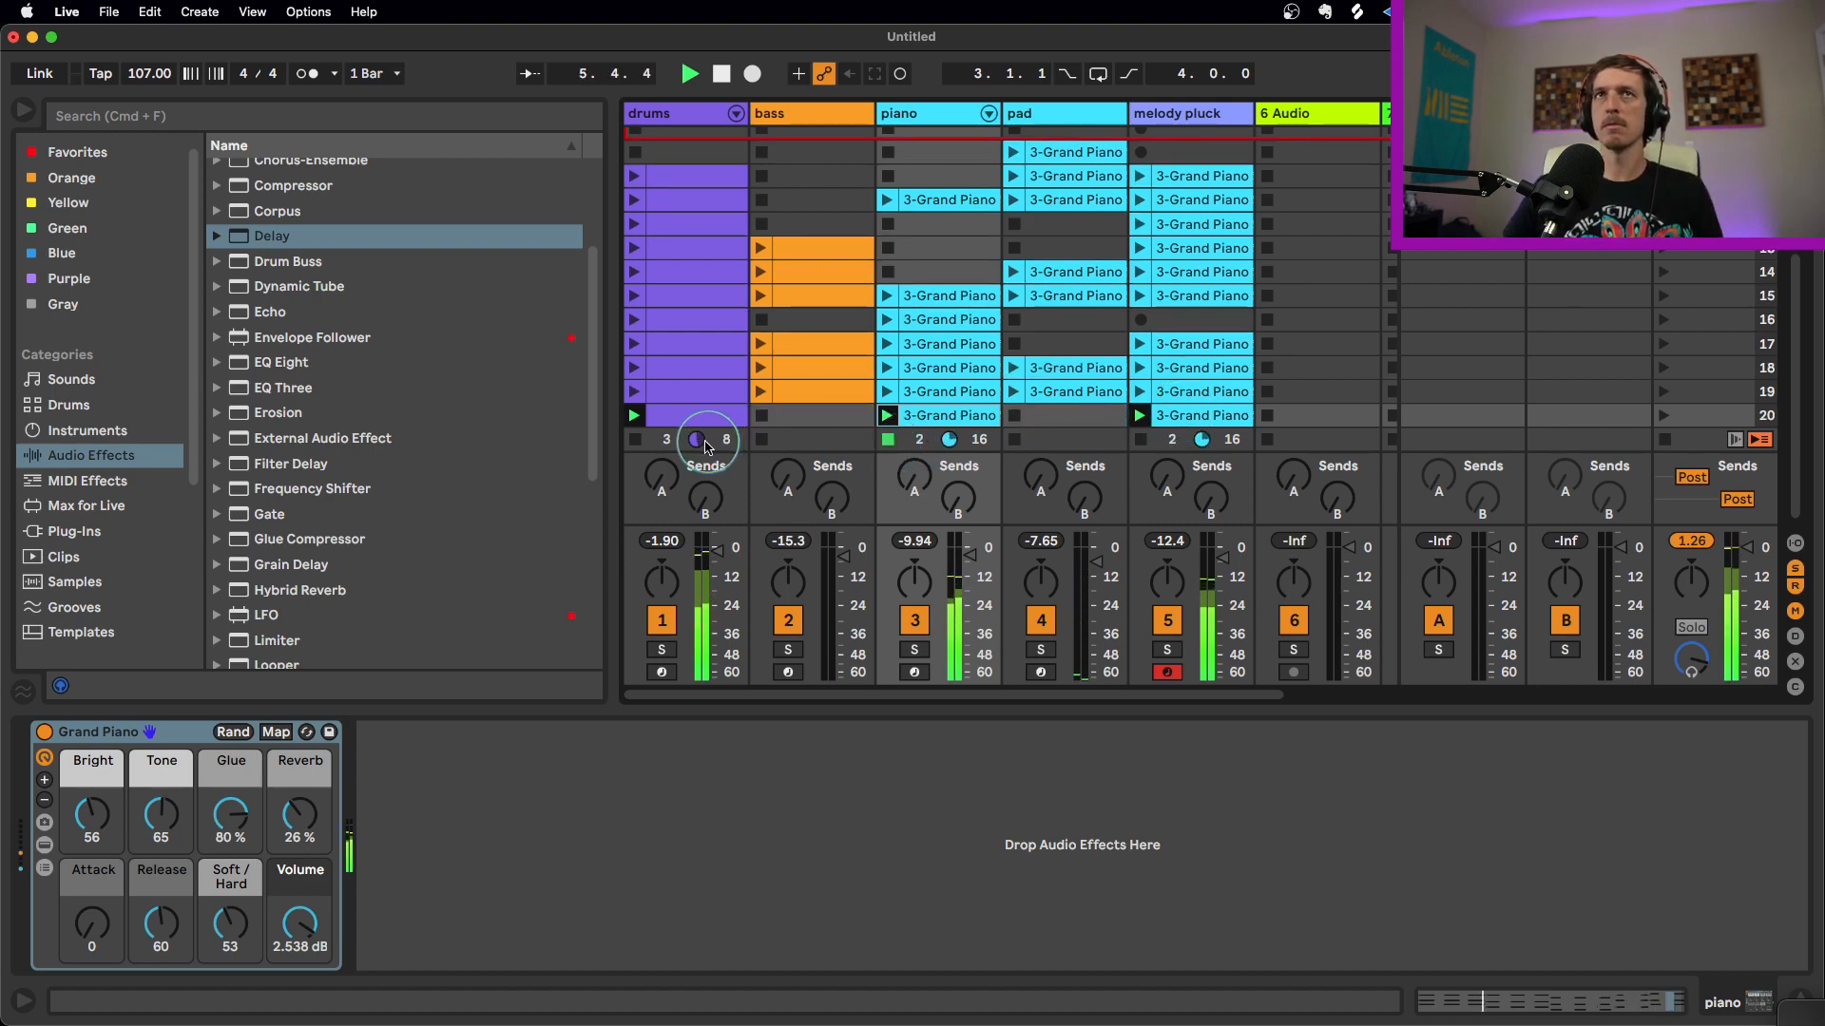
left_click(636, 440)
left_click(1222, 413)
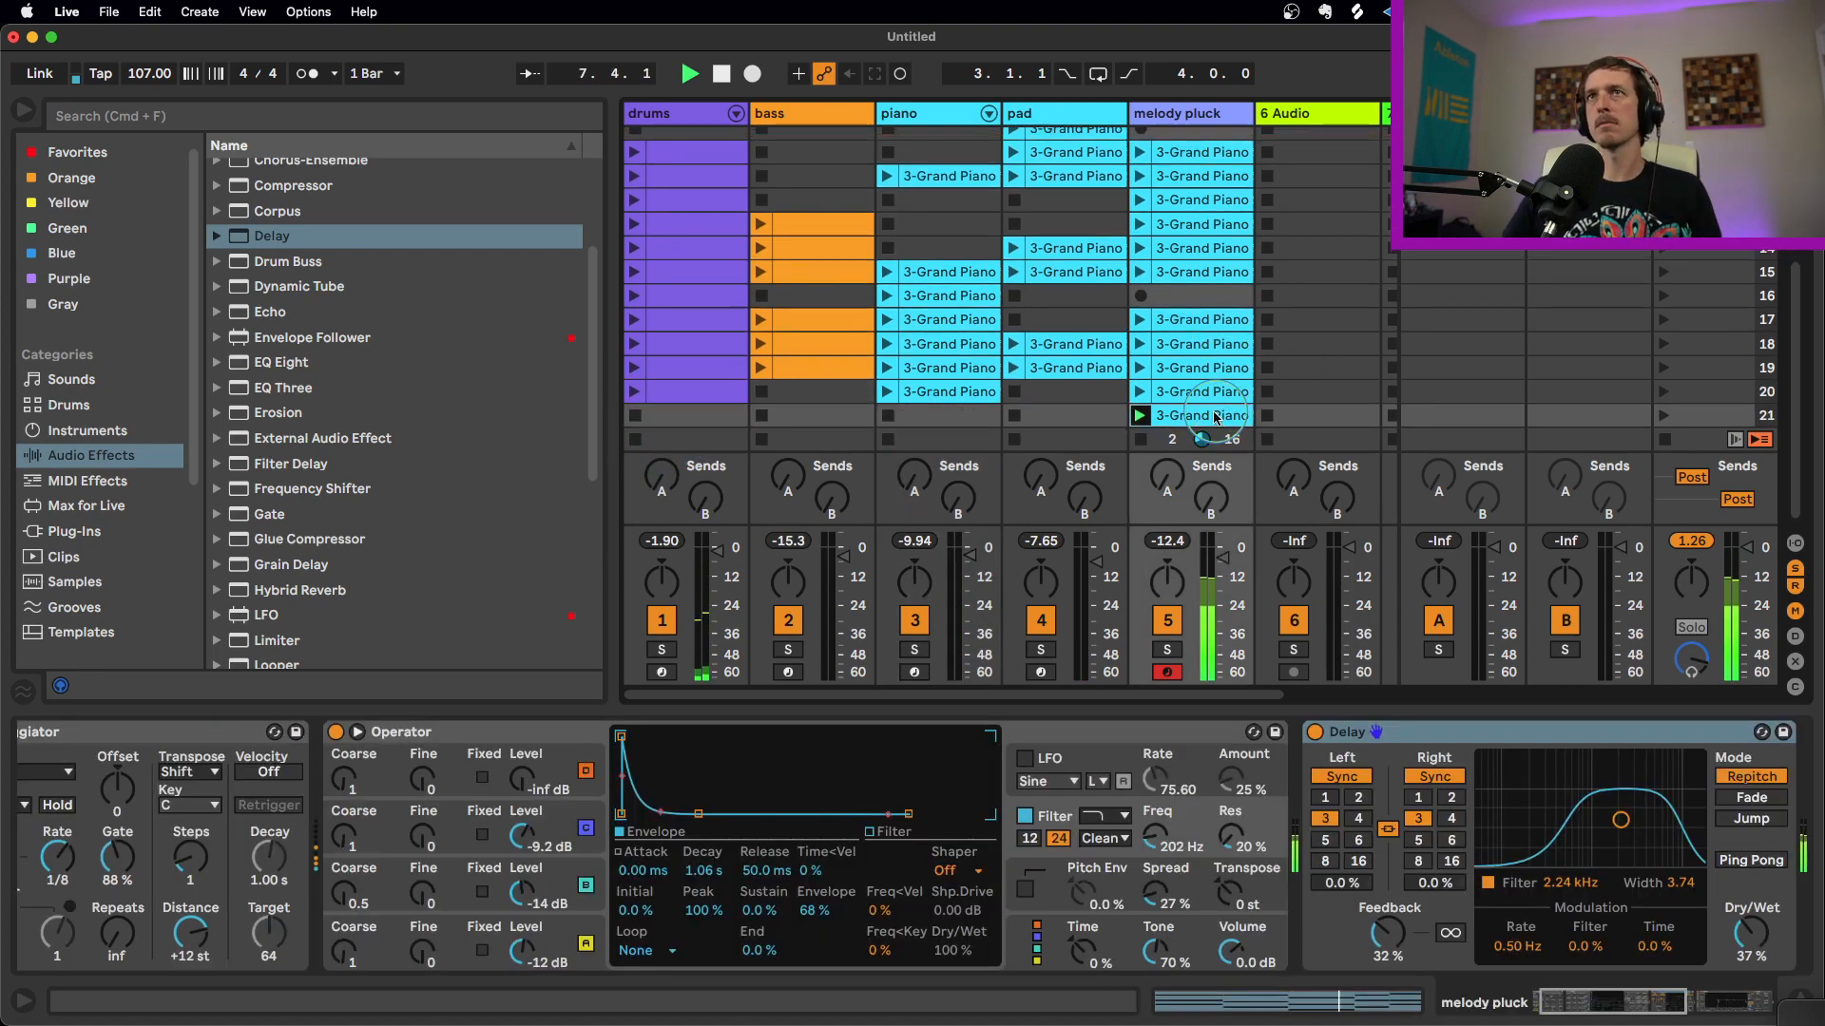
left_click(1142, 440)
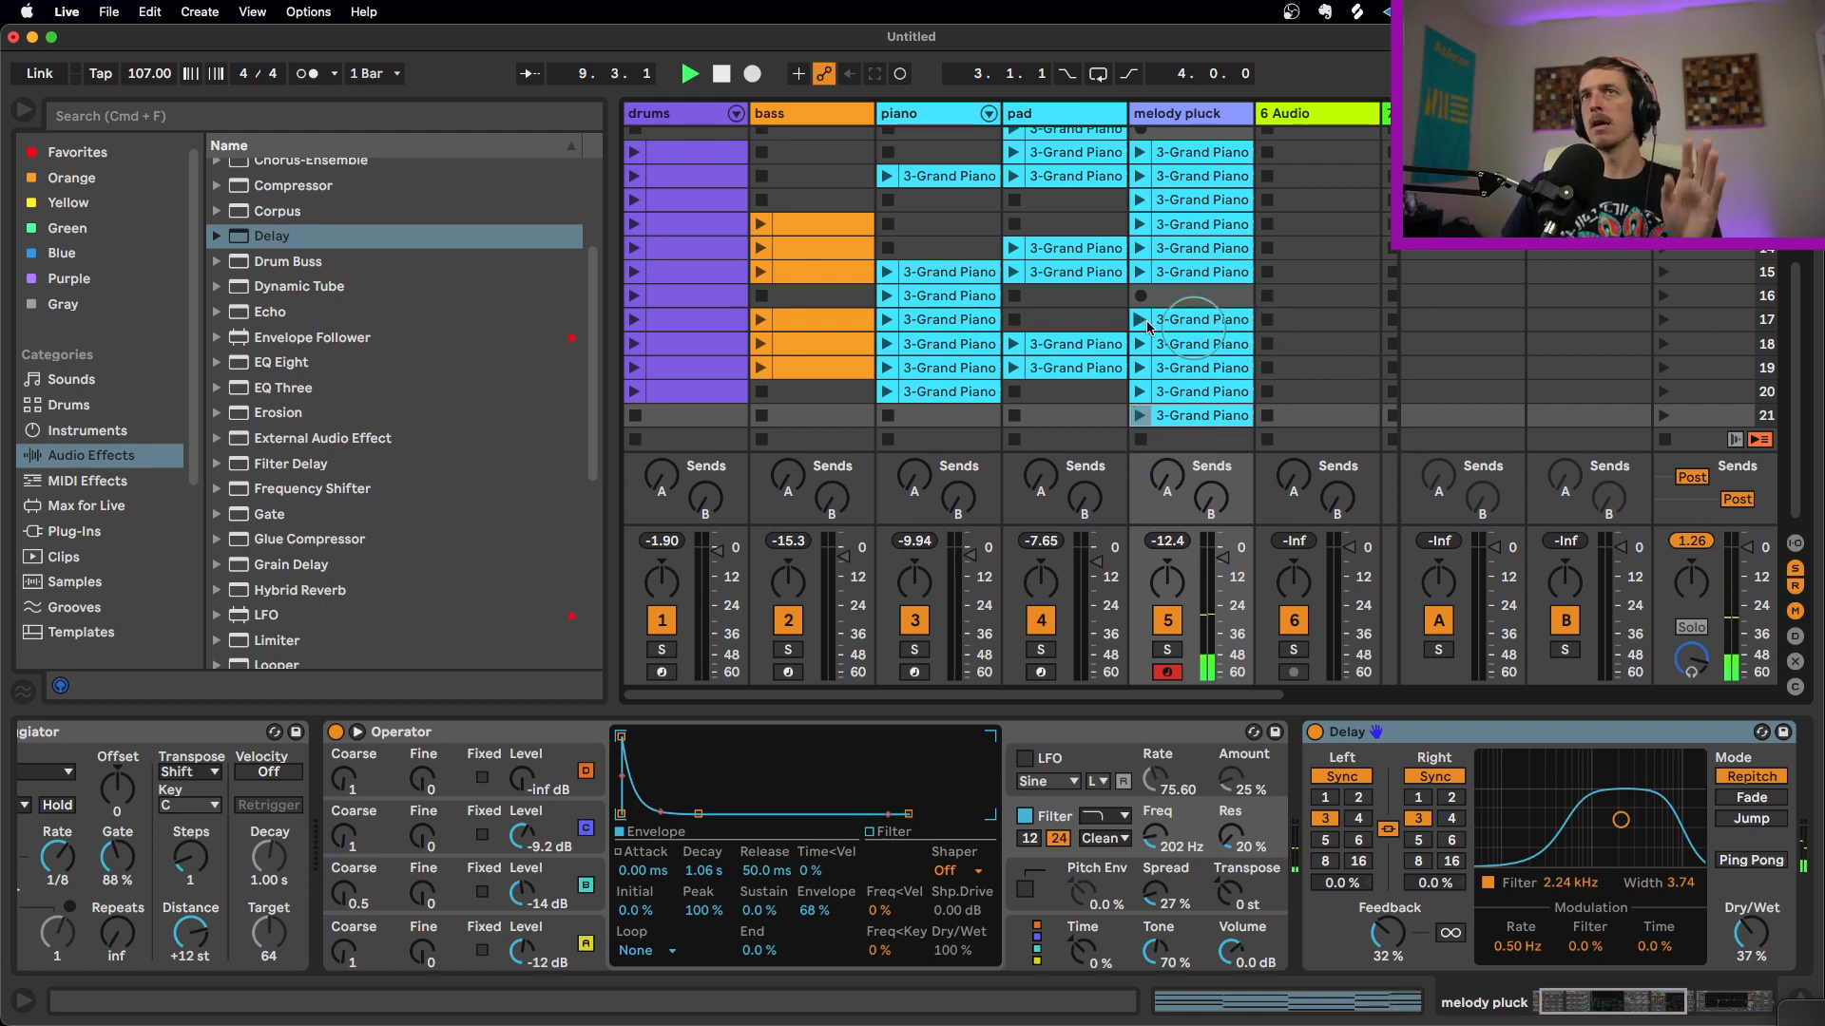
Hide the mixer's sends section to make room for more scenes in the clip grid
scroll(1038, 334, "up", 1)
scroll(1038, 334, "down", 1)
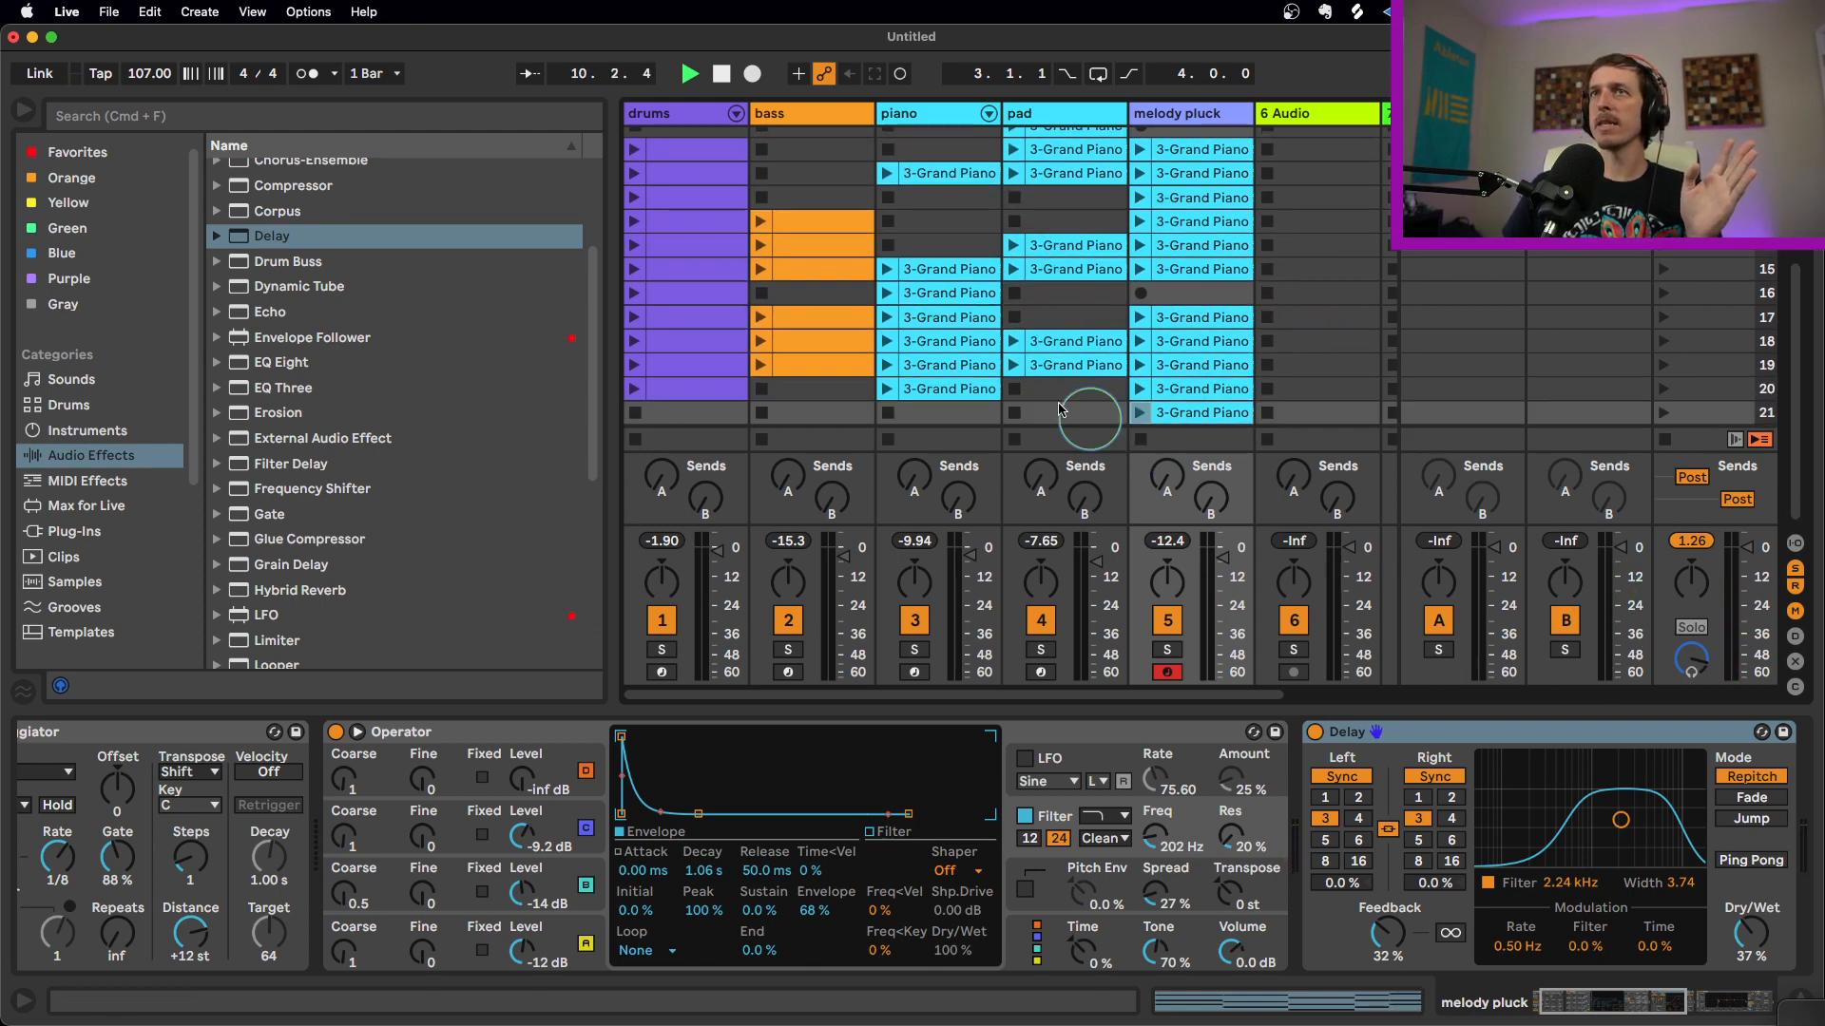
left_click(1794, 570)
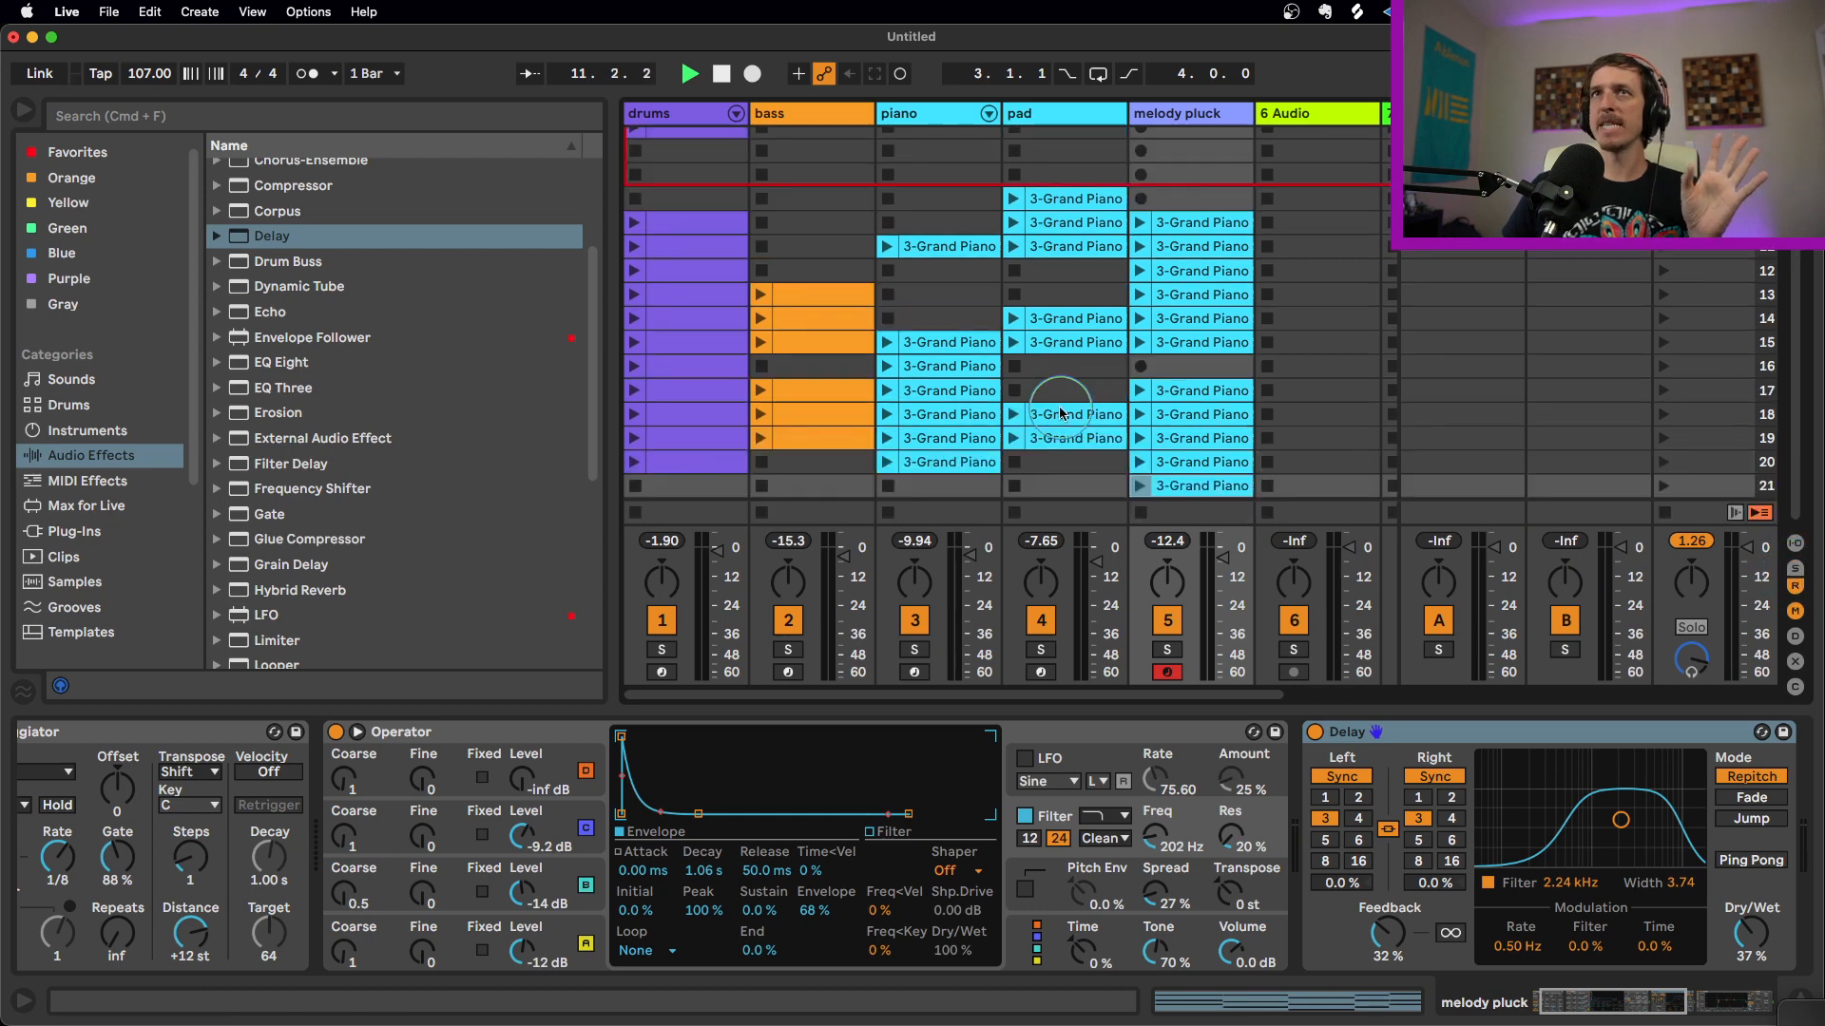
Review the original clips in scenes 1 to 6 and the captured sections in scenes 9 to 21, and stop playback
scroll(1066, 411, "up", 8)
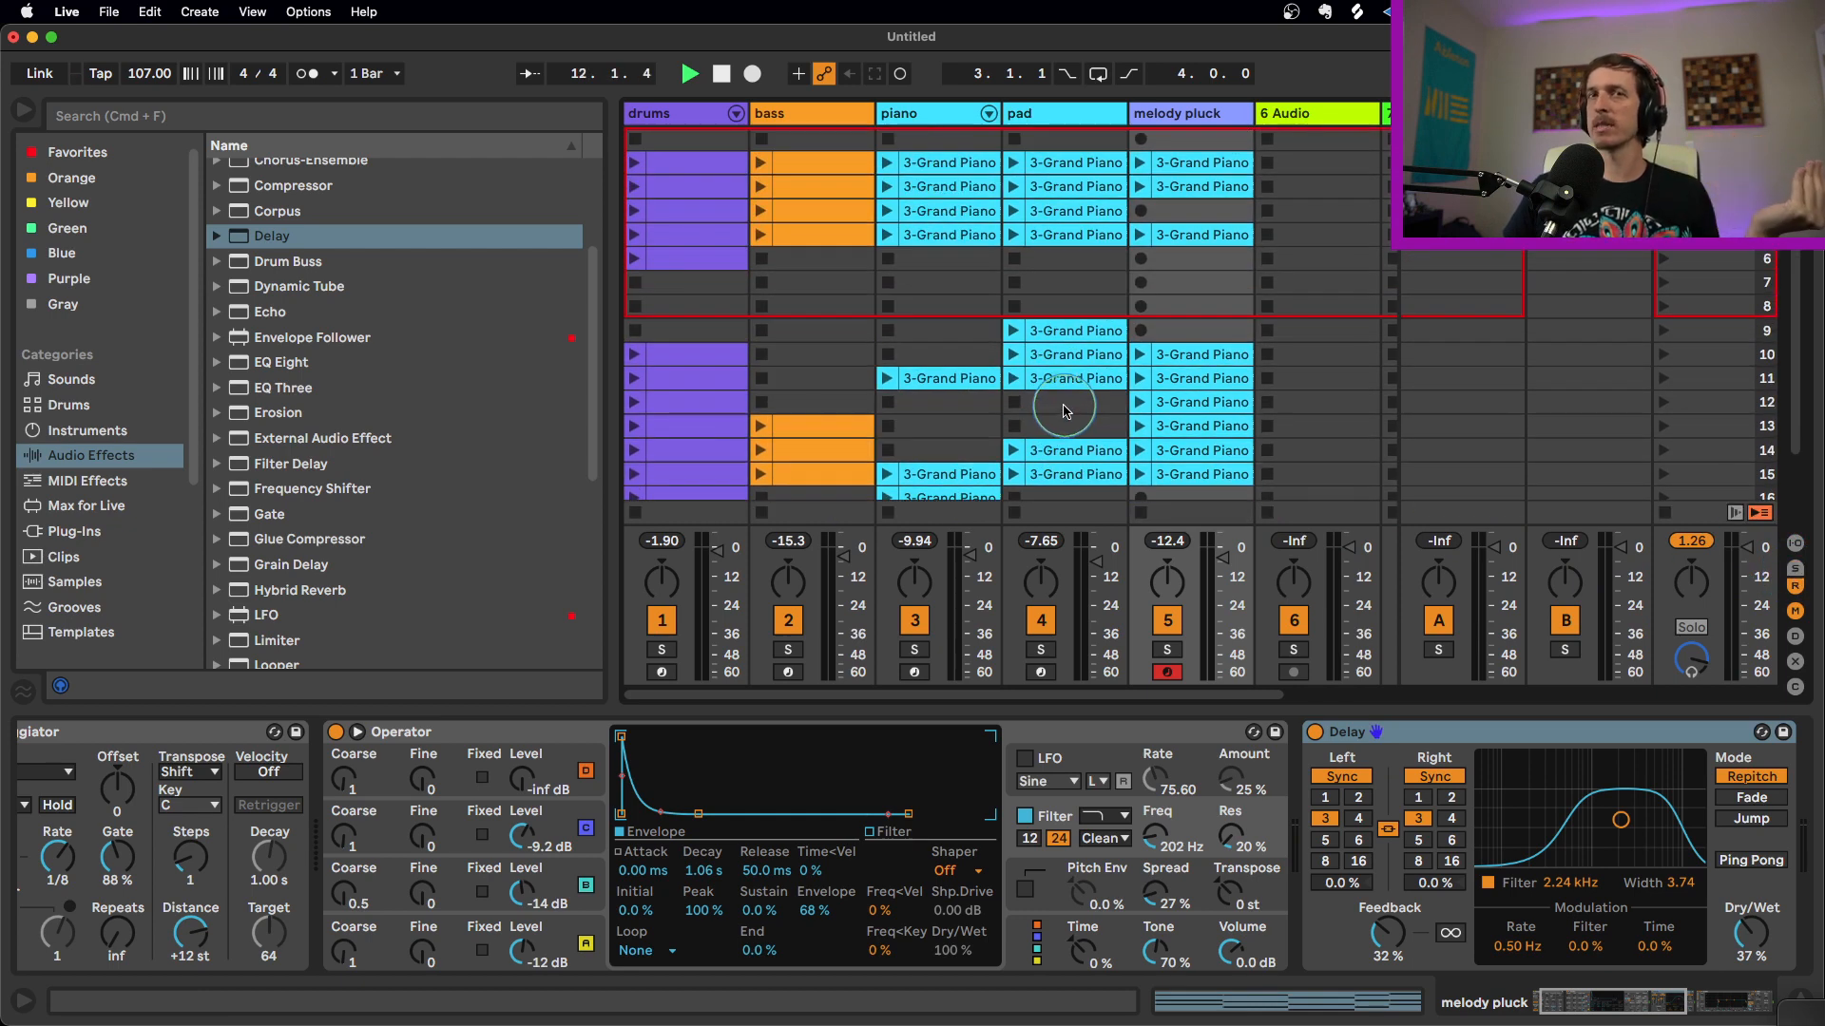
left_click_drag(1179, 261, 611, 139)
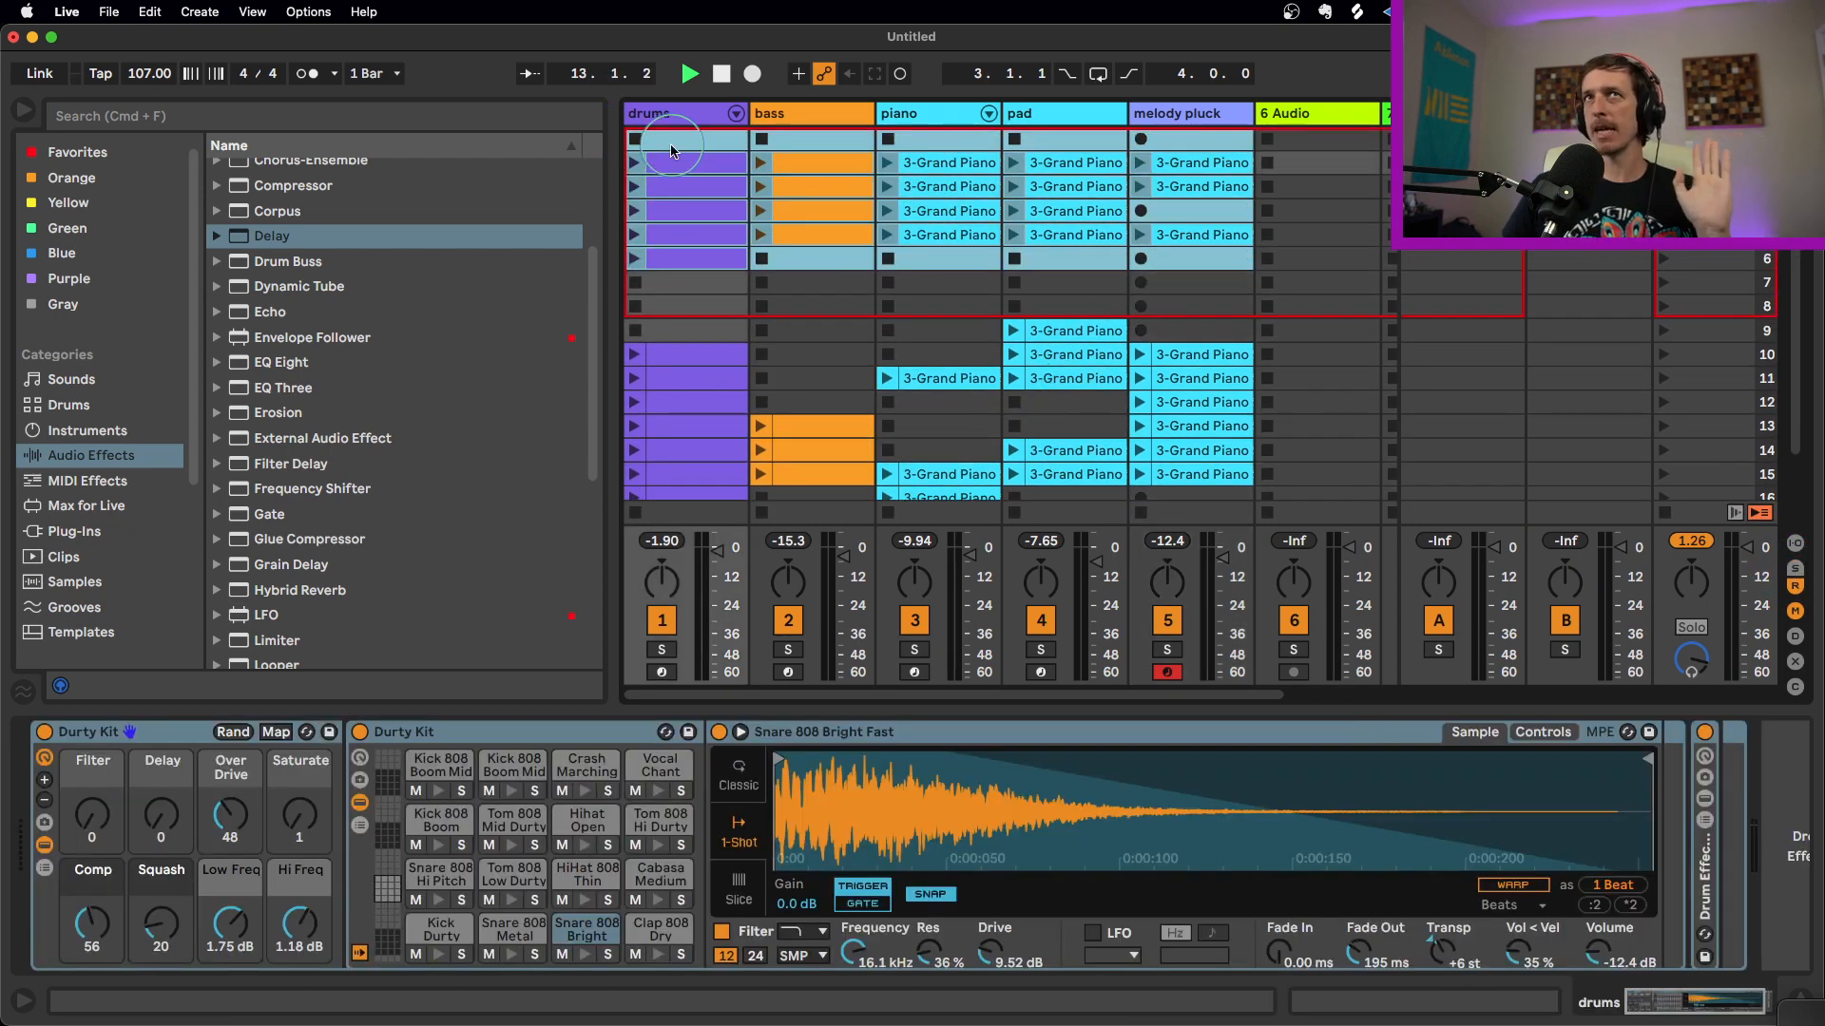
scroll(808, 268, "down", 4)
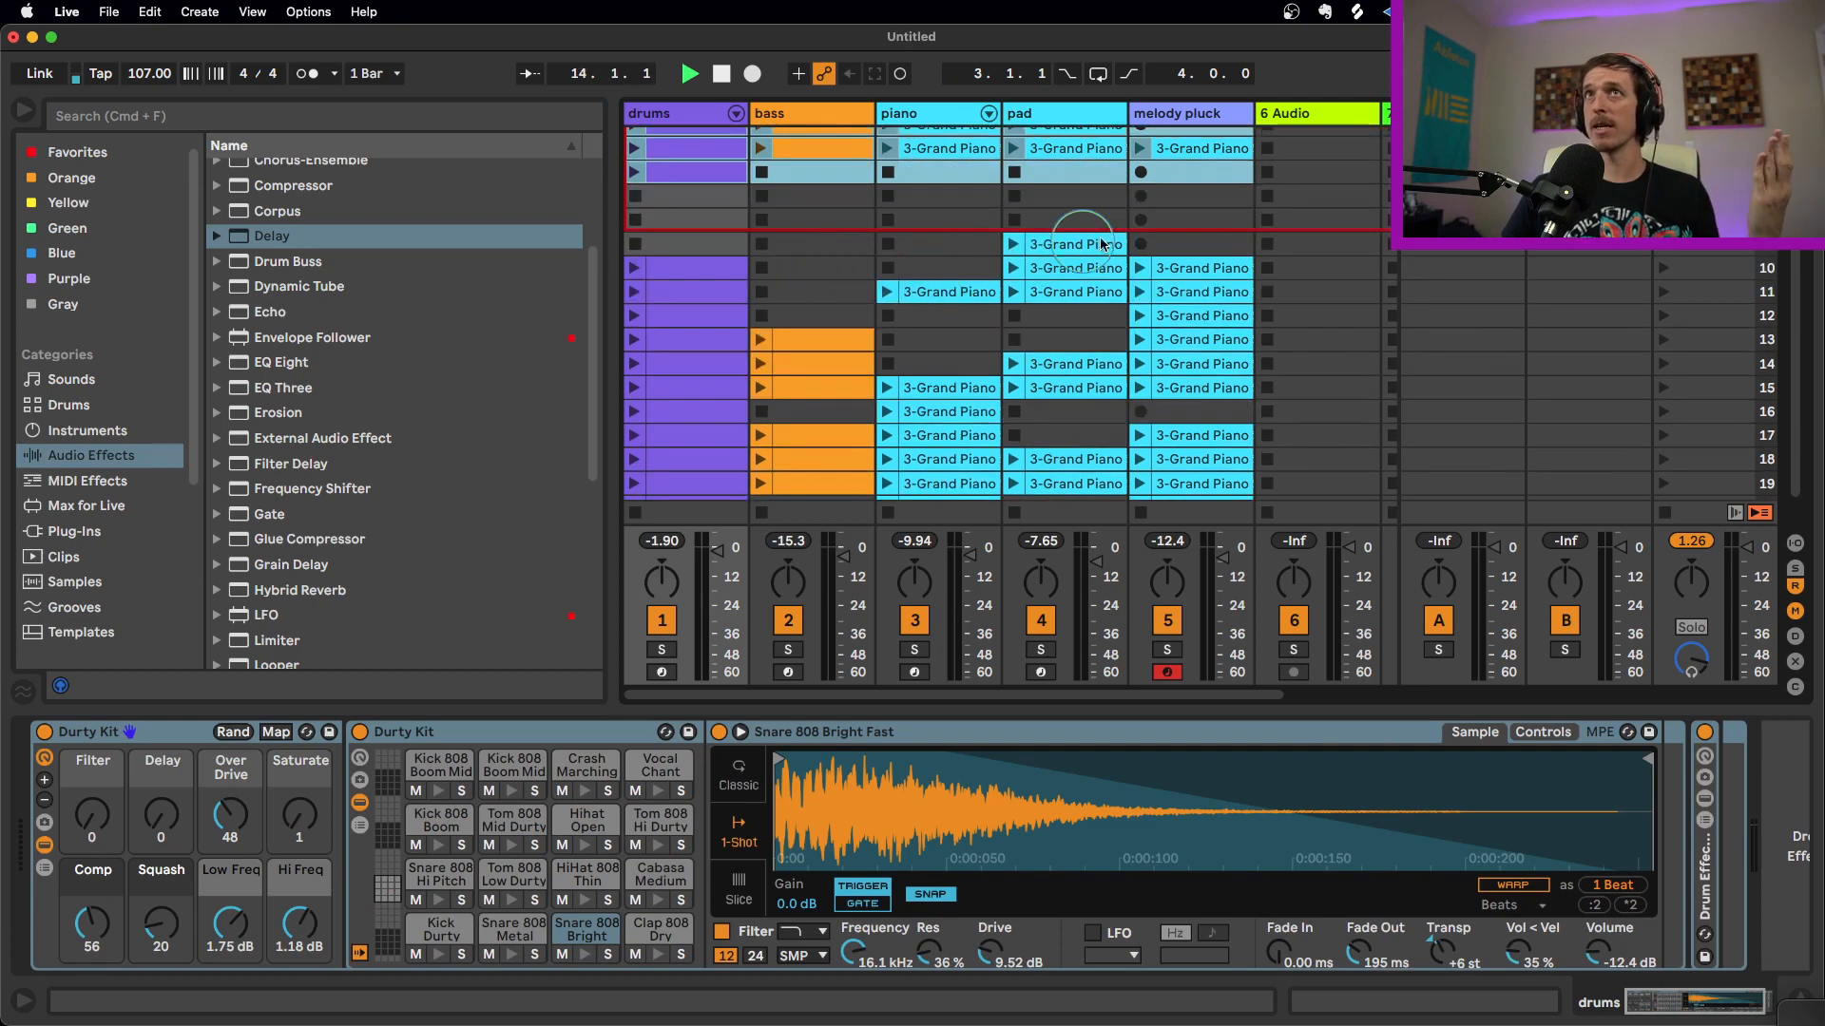
left_click(1205, 245)
left_click(1205, 292)
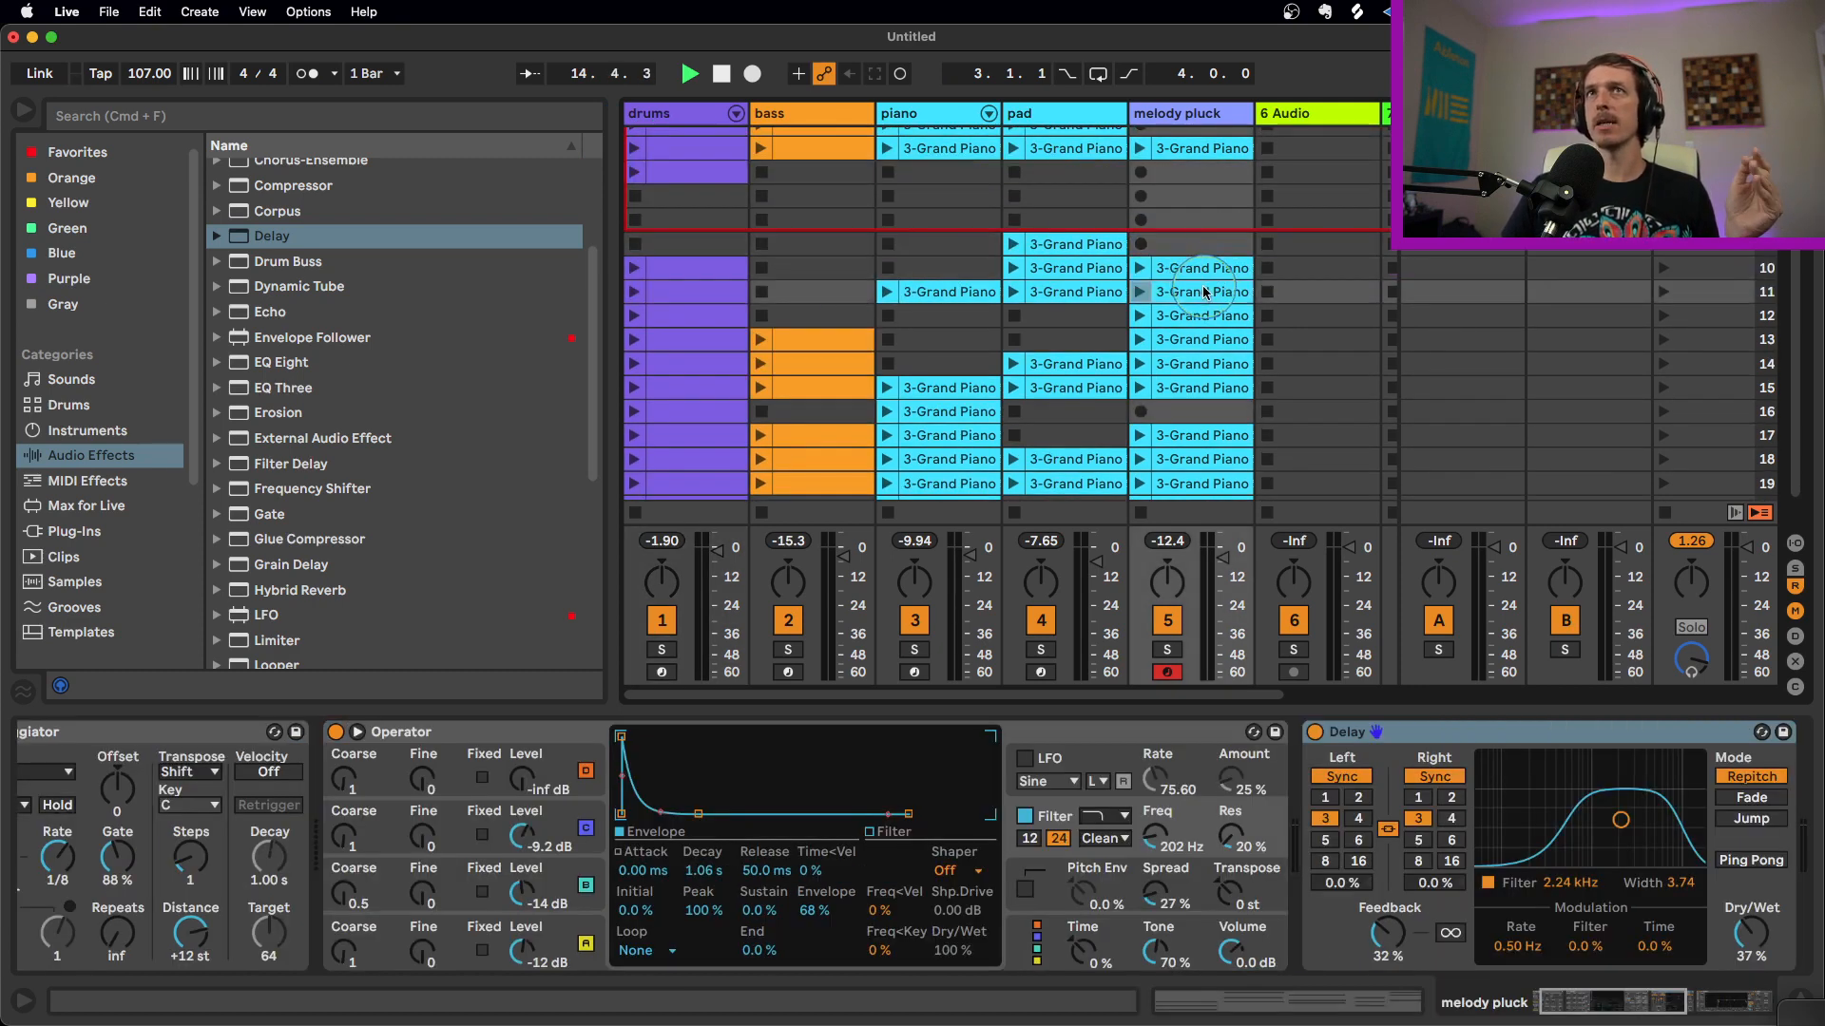
left_click(1214, 321)
left_click(1202, 344)
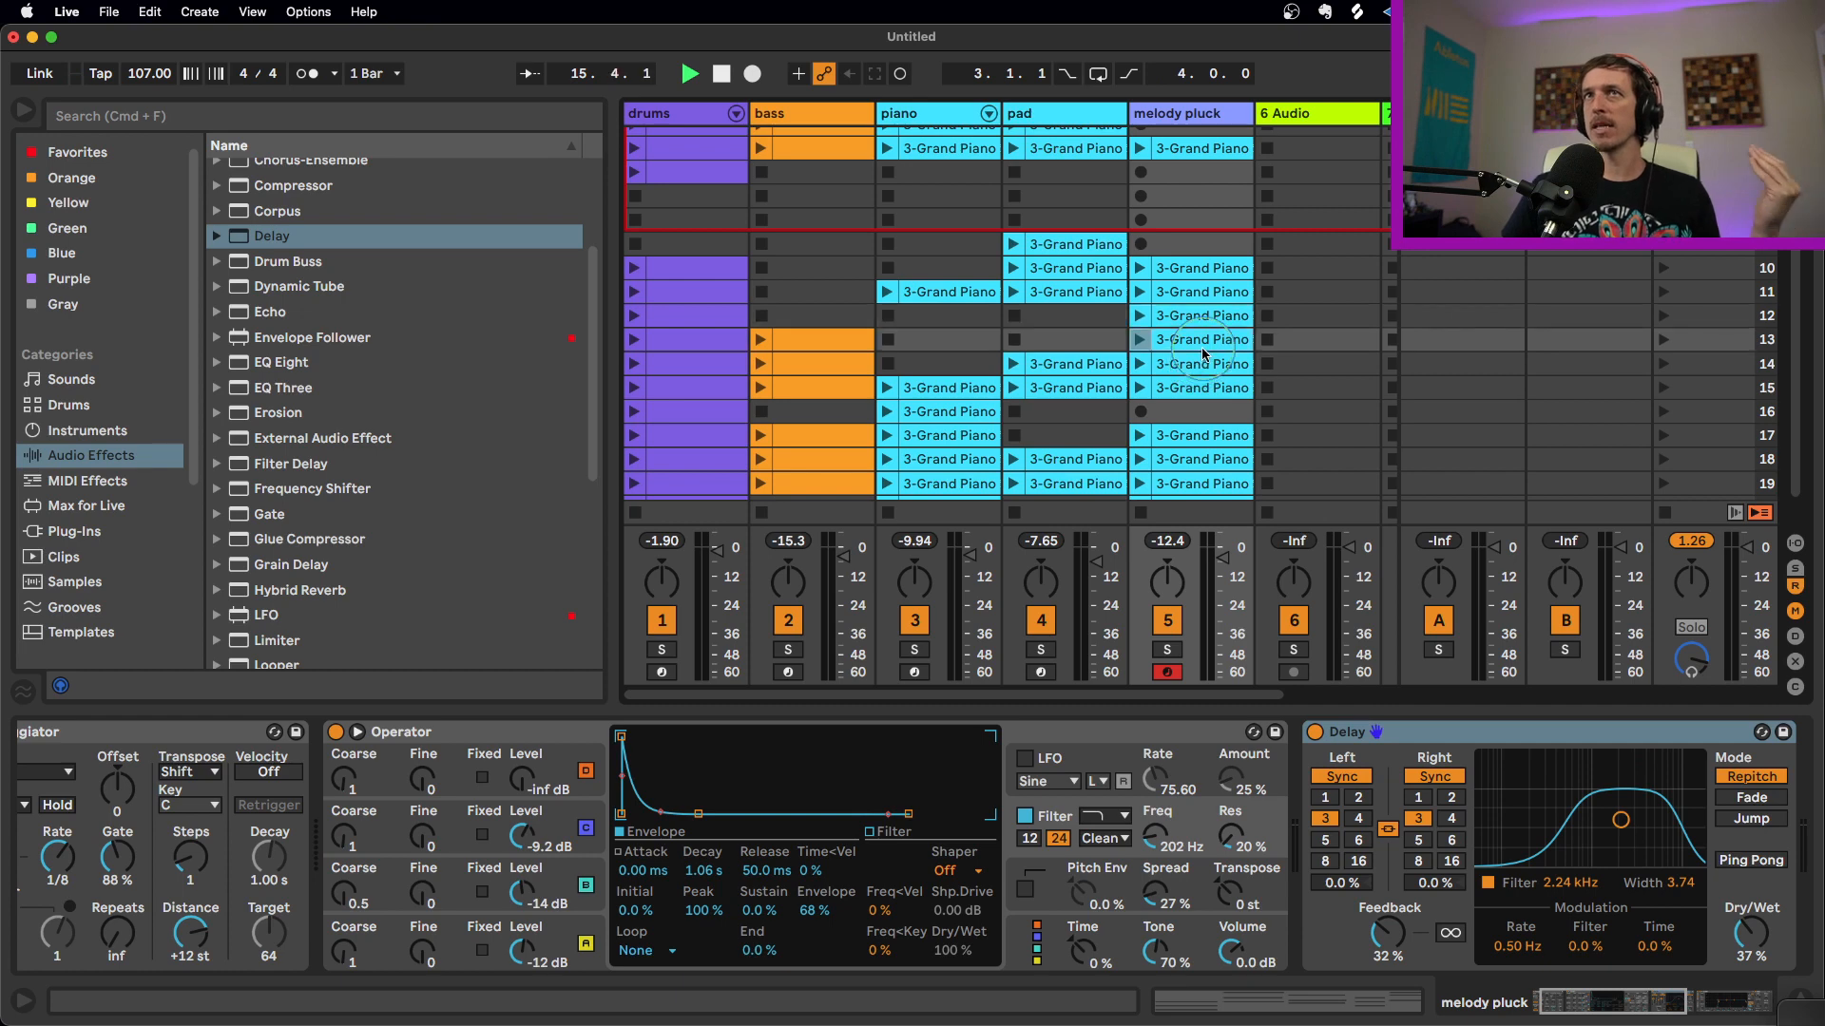
scroll(1202, 348, "down", 1)
left_click(1199, 373, "shift")
scroll(1197, 377, "down", 1)
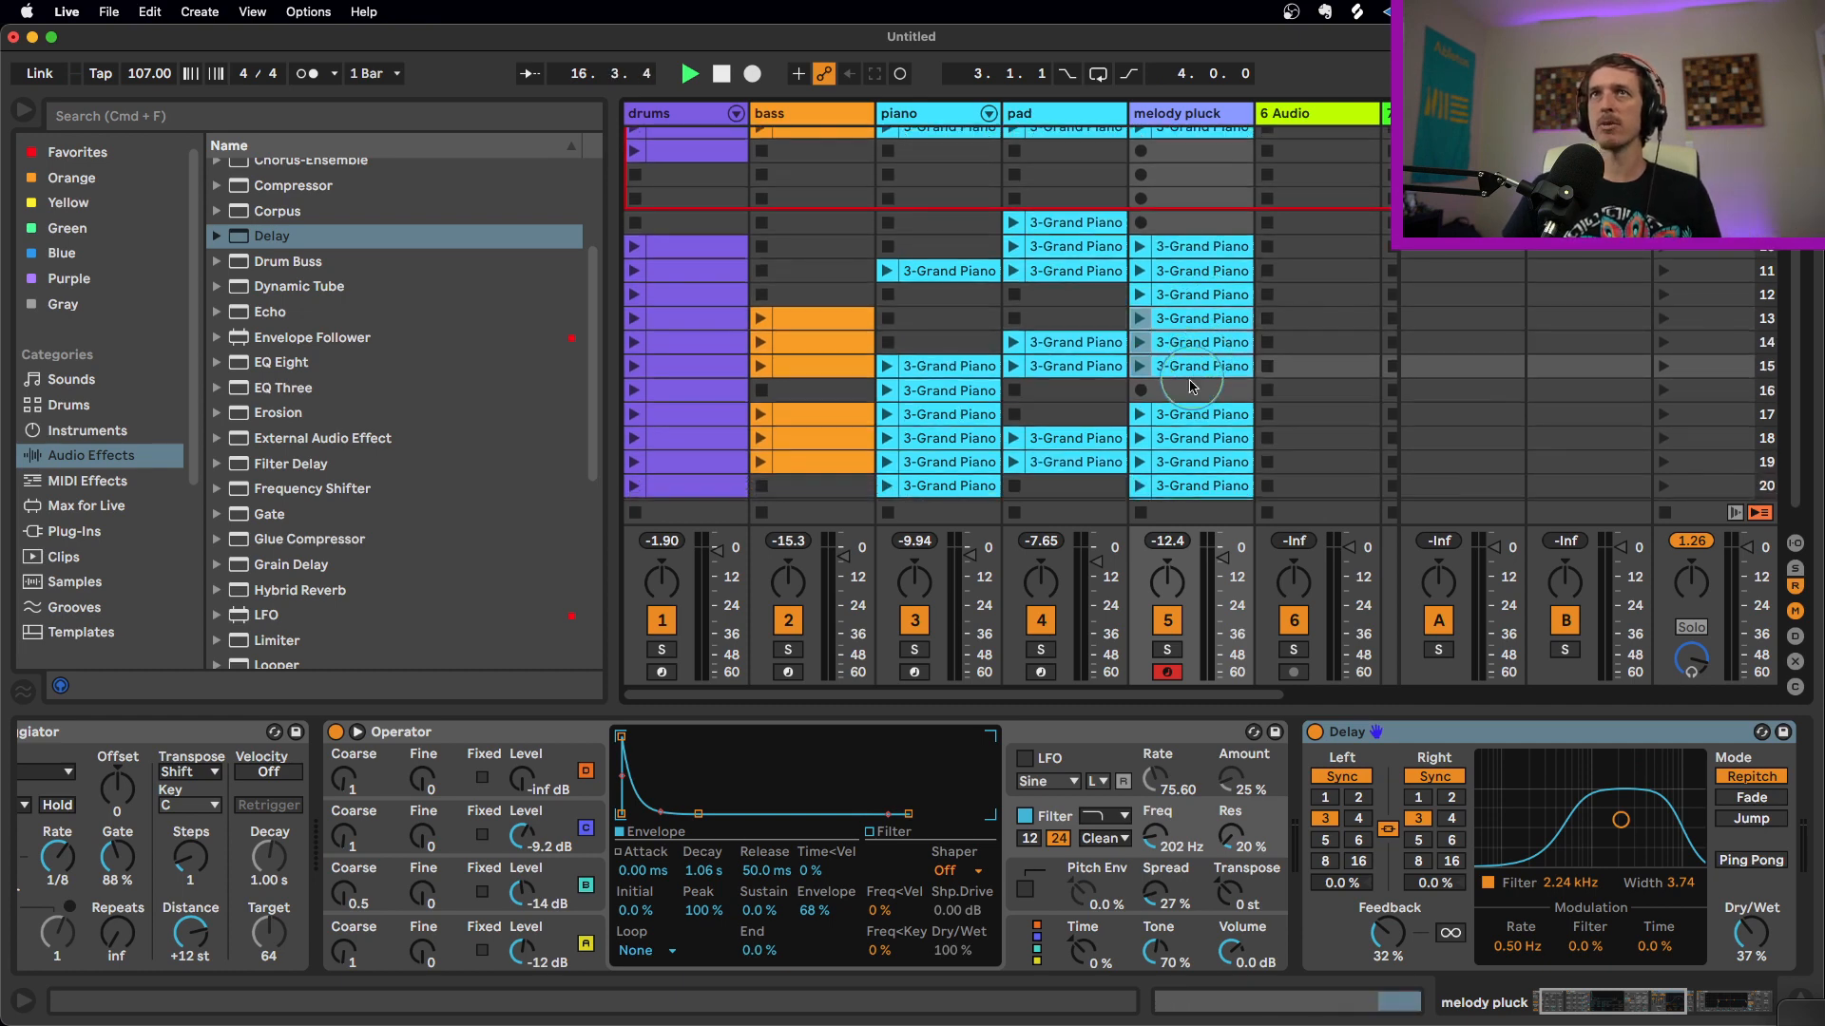
left_click(1191, 390)
scroll(1192, 397, "down", 1)
left_click(1192, 398)
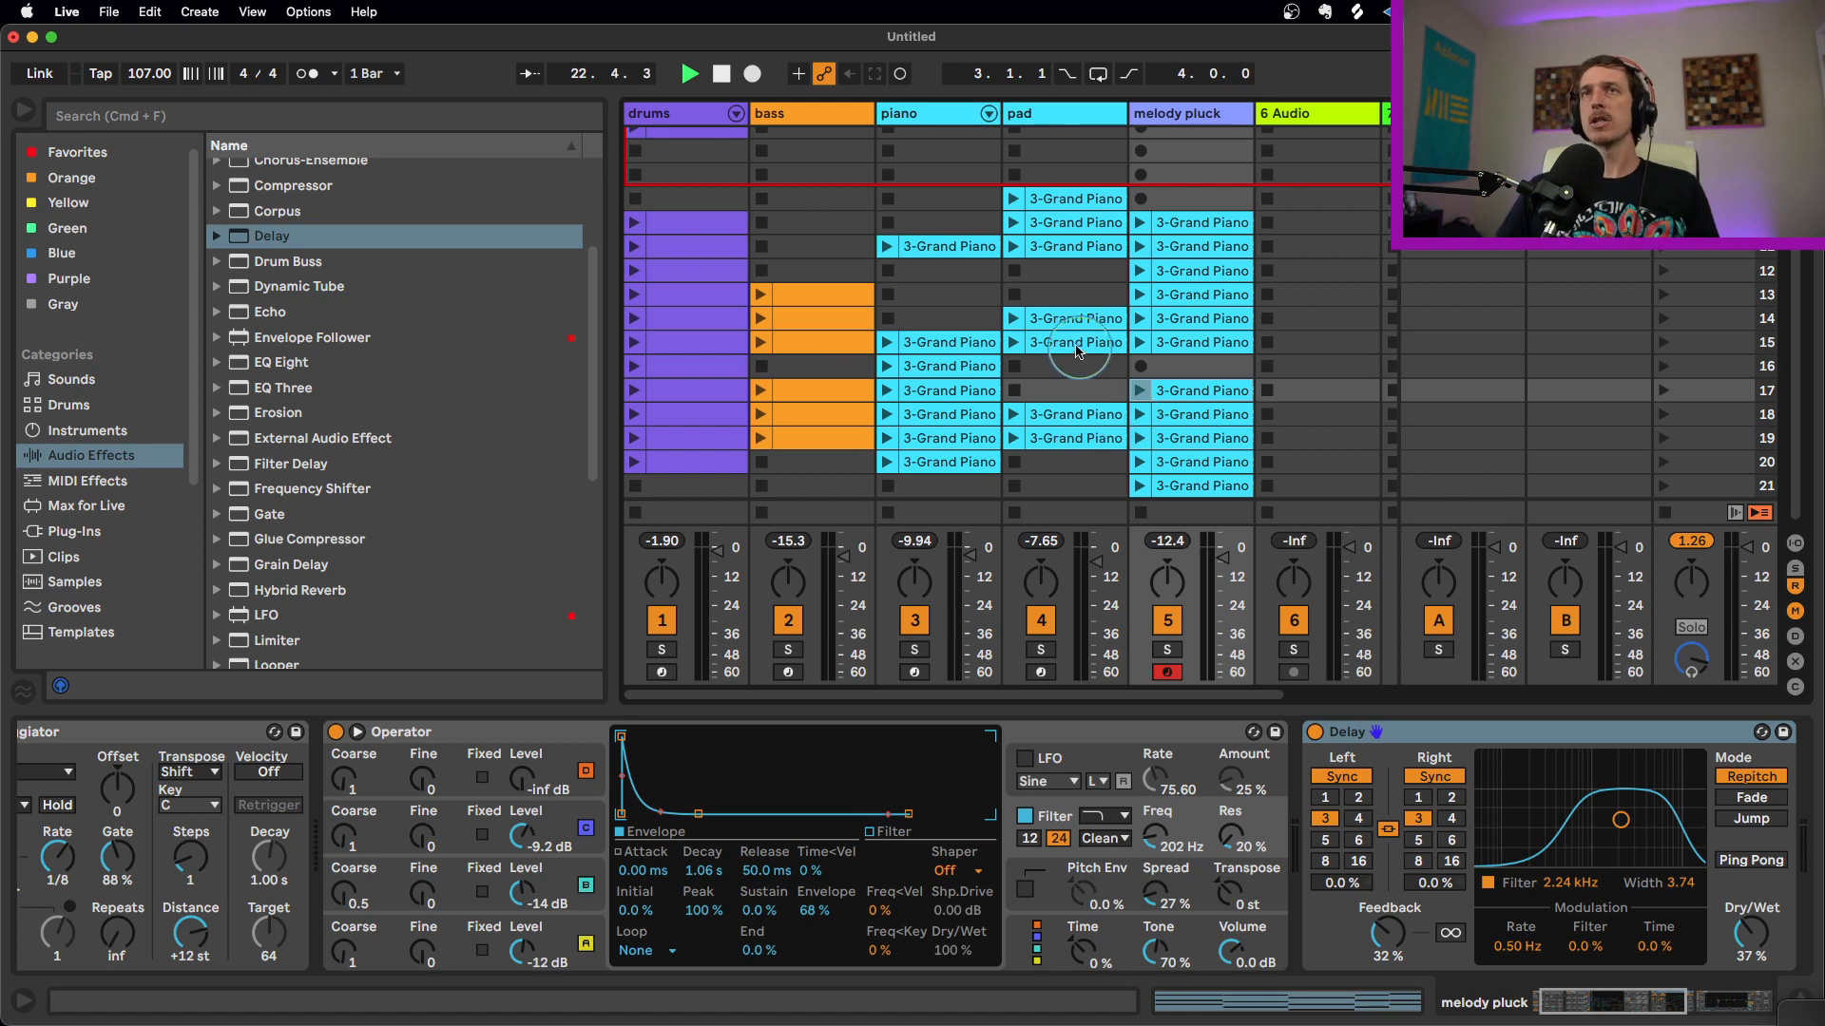
left_click_drag(743, 197, 1363, 504)
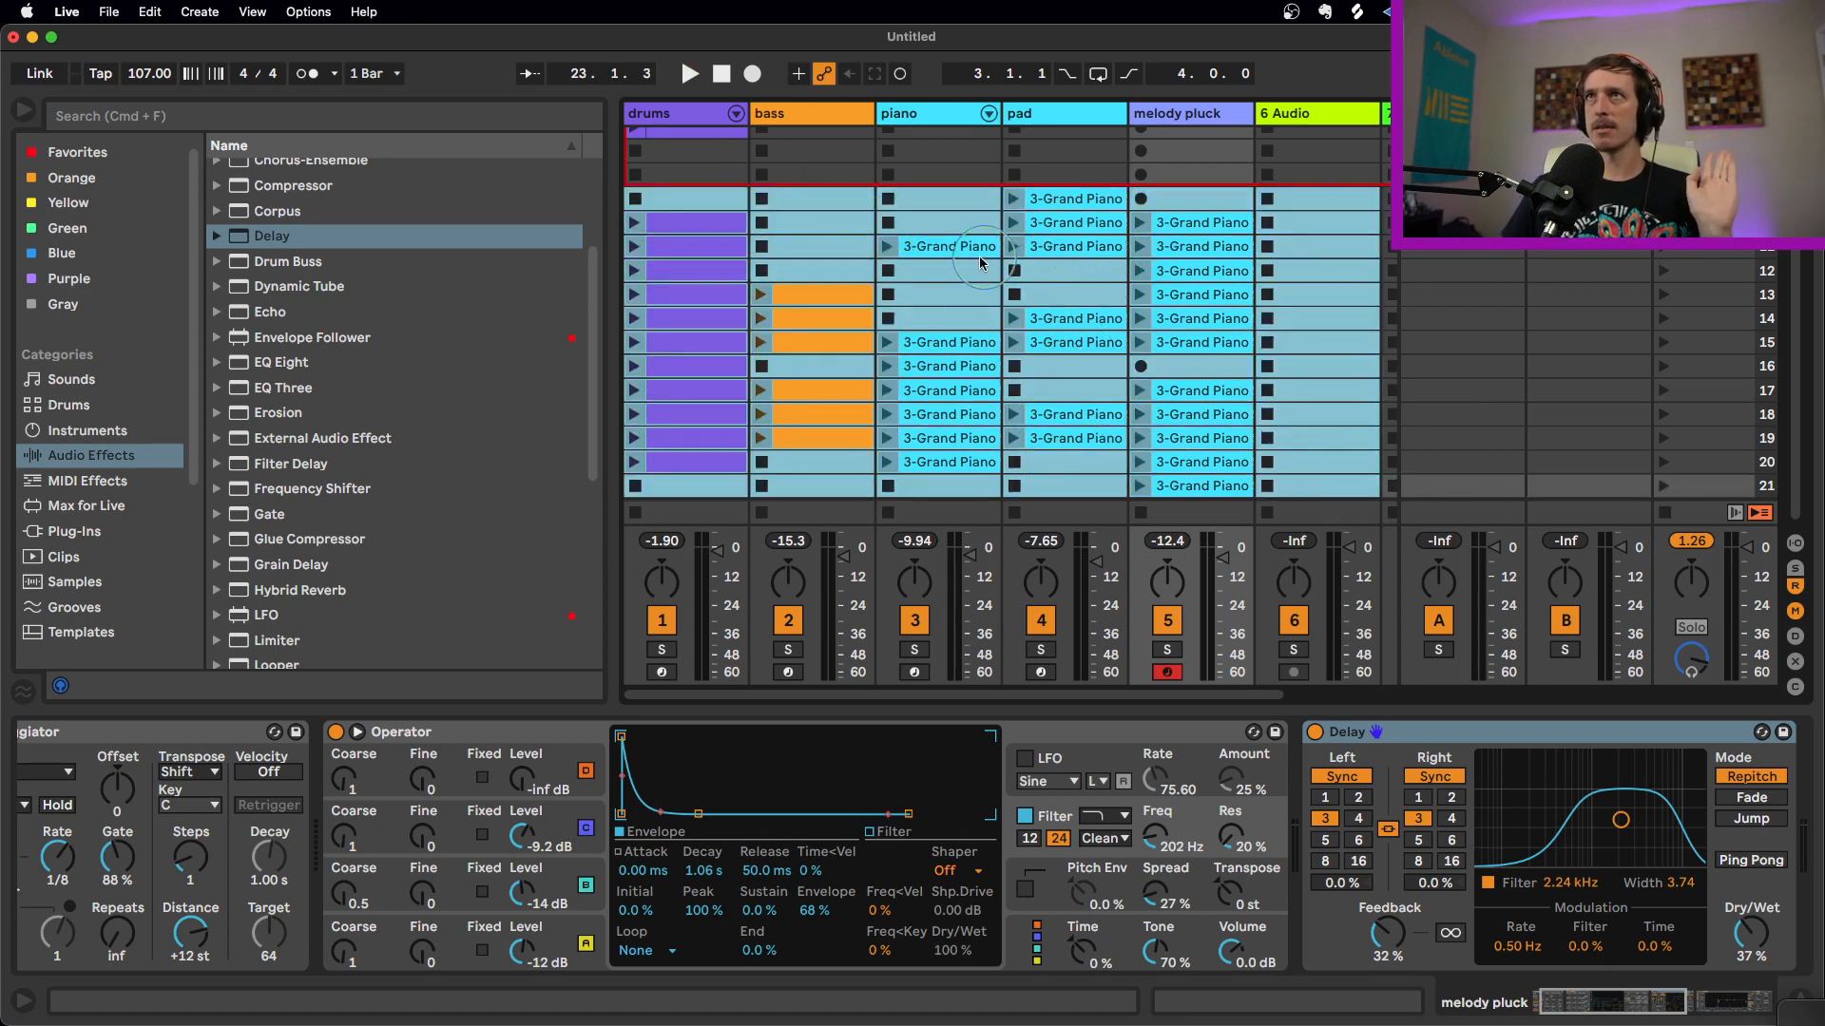
scroll(958, 230, "up", 1)
scroll(958, 230, "up", 4)
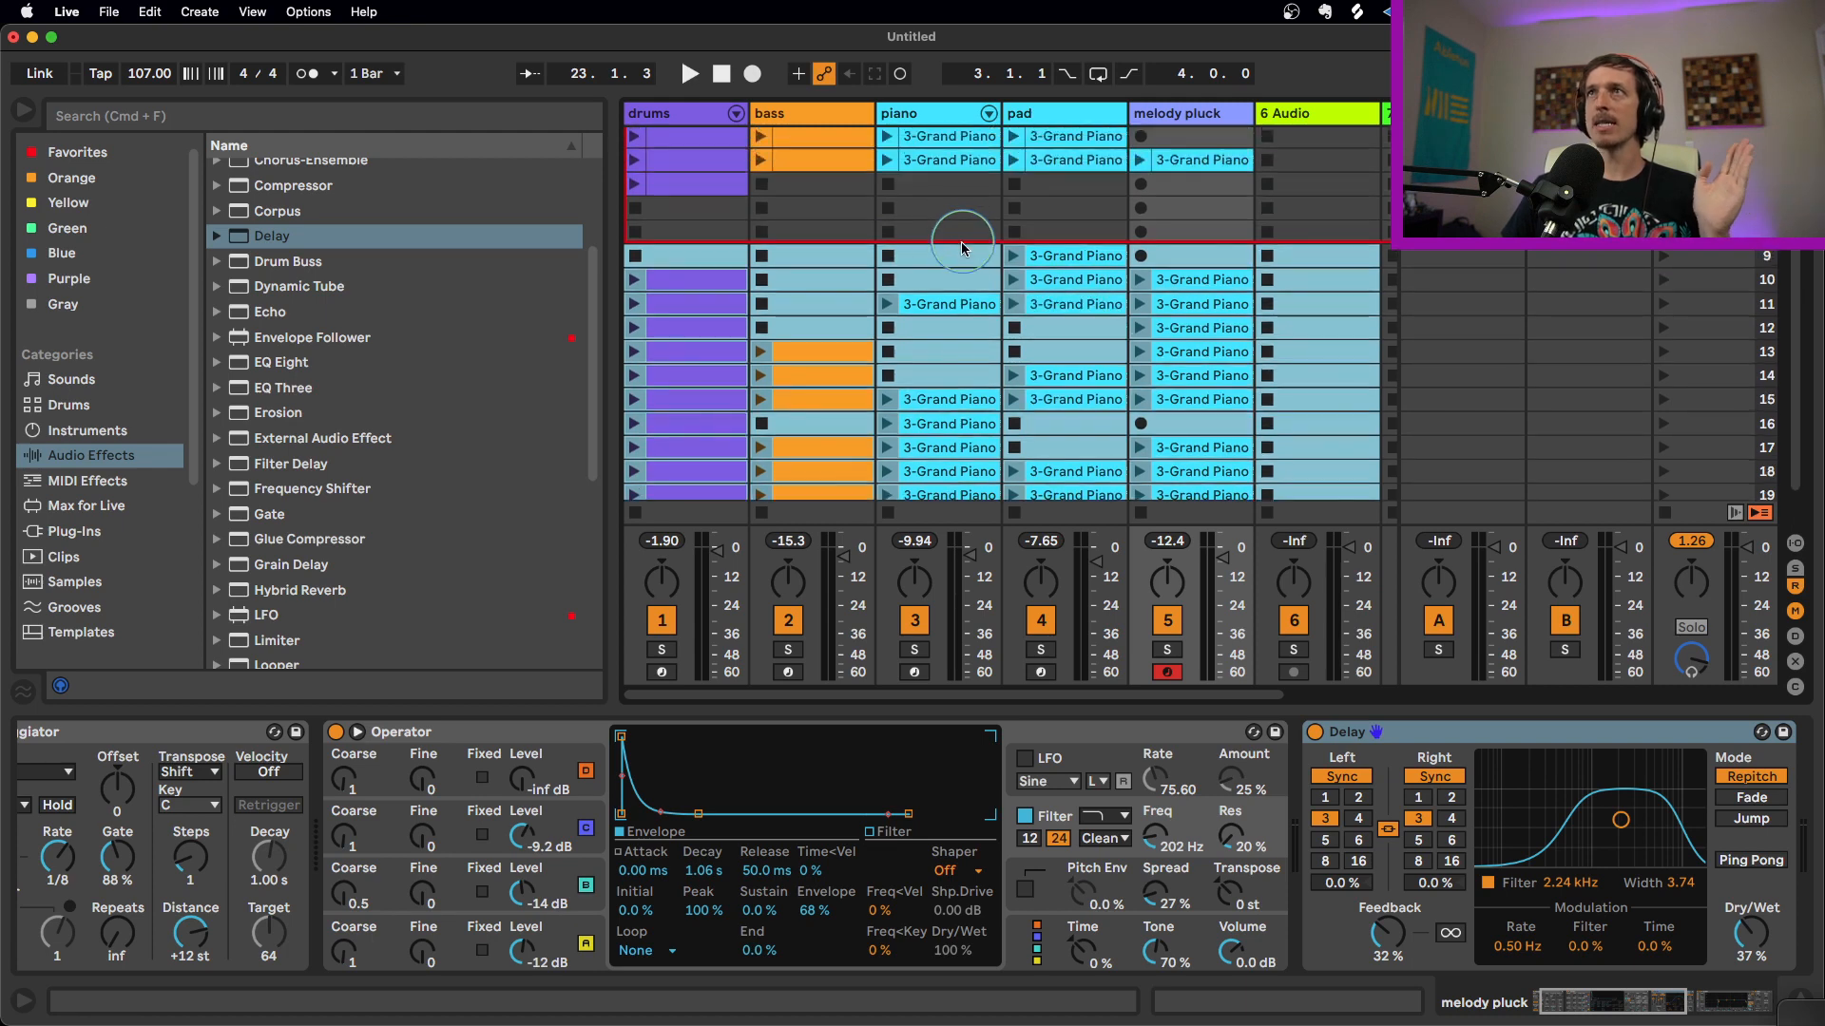
left_click(948, 341)
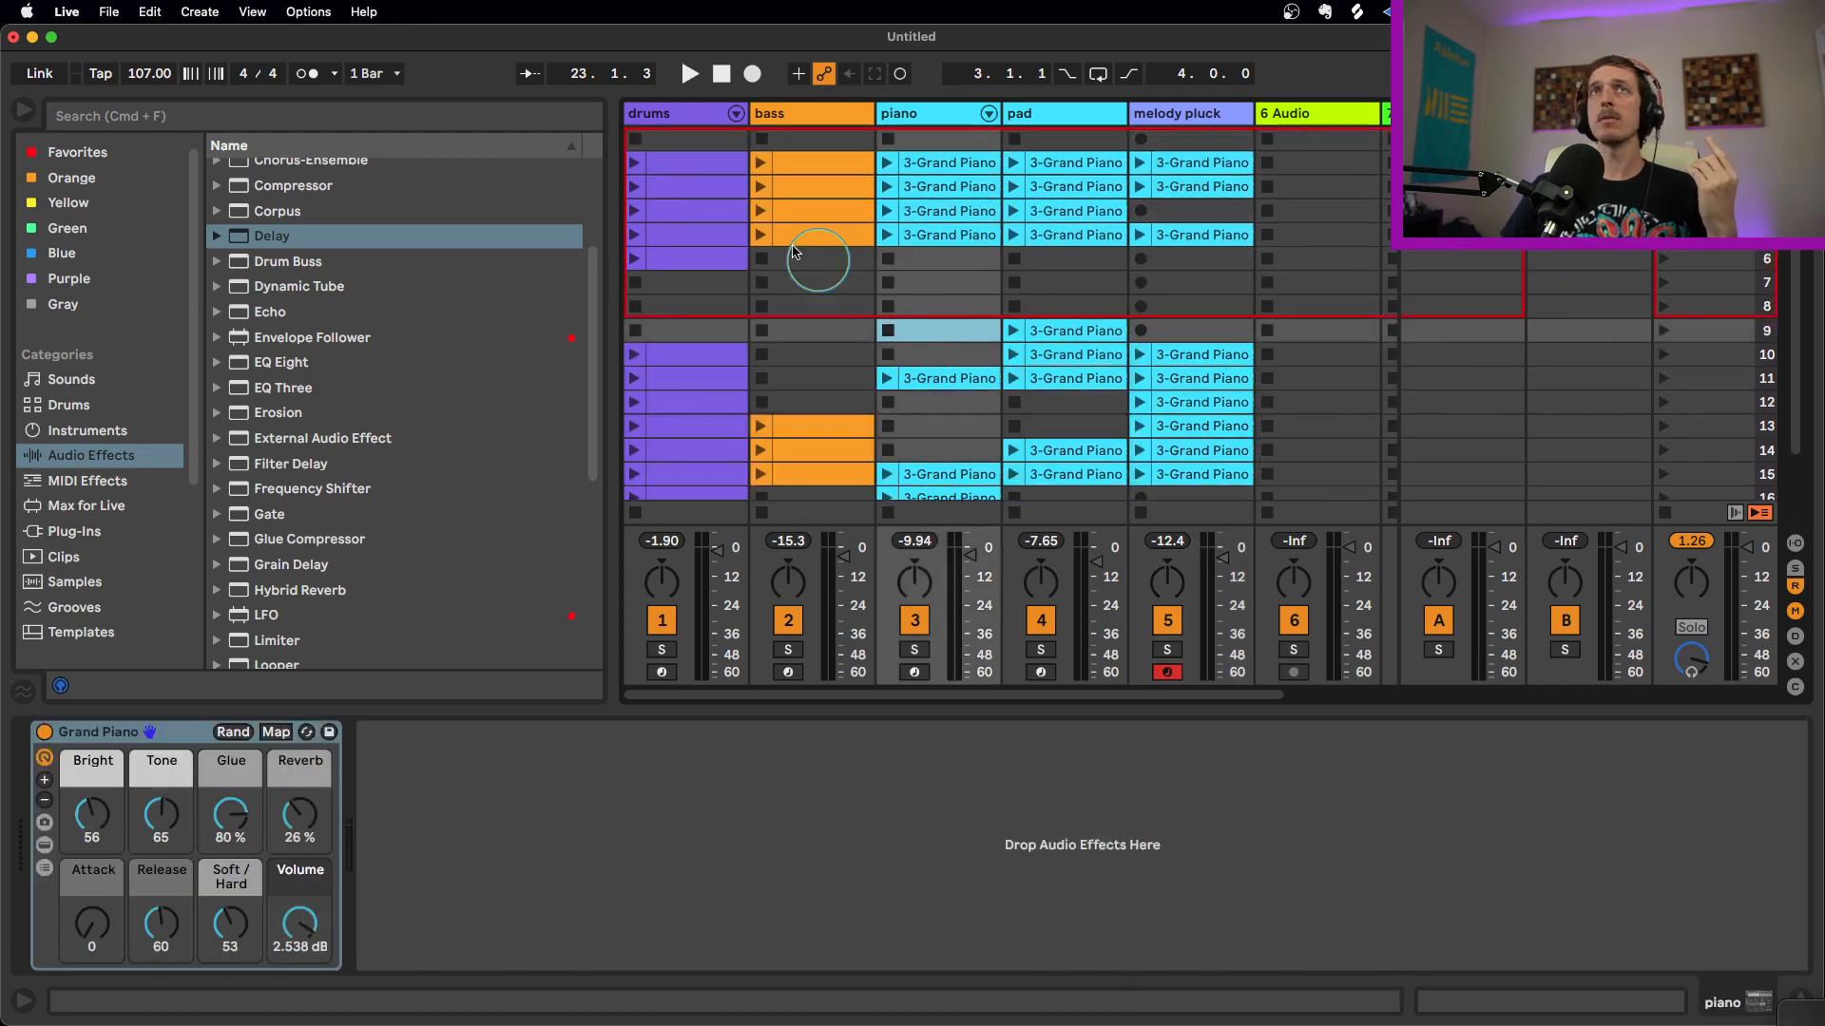
Return the song position to 1.1.1 and arm Arrangement recording, checking the empty Arrangement View before returning to Session View
left_click(722, 76)
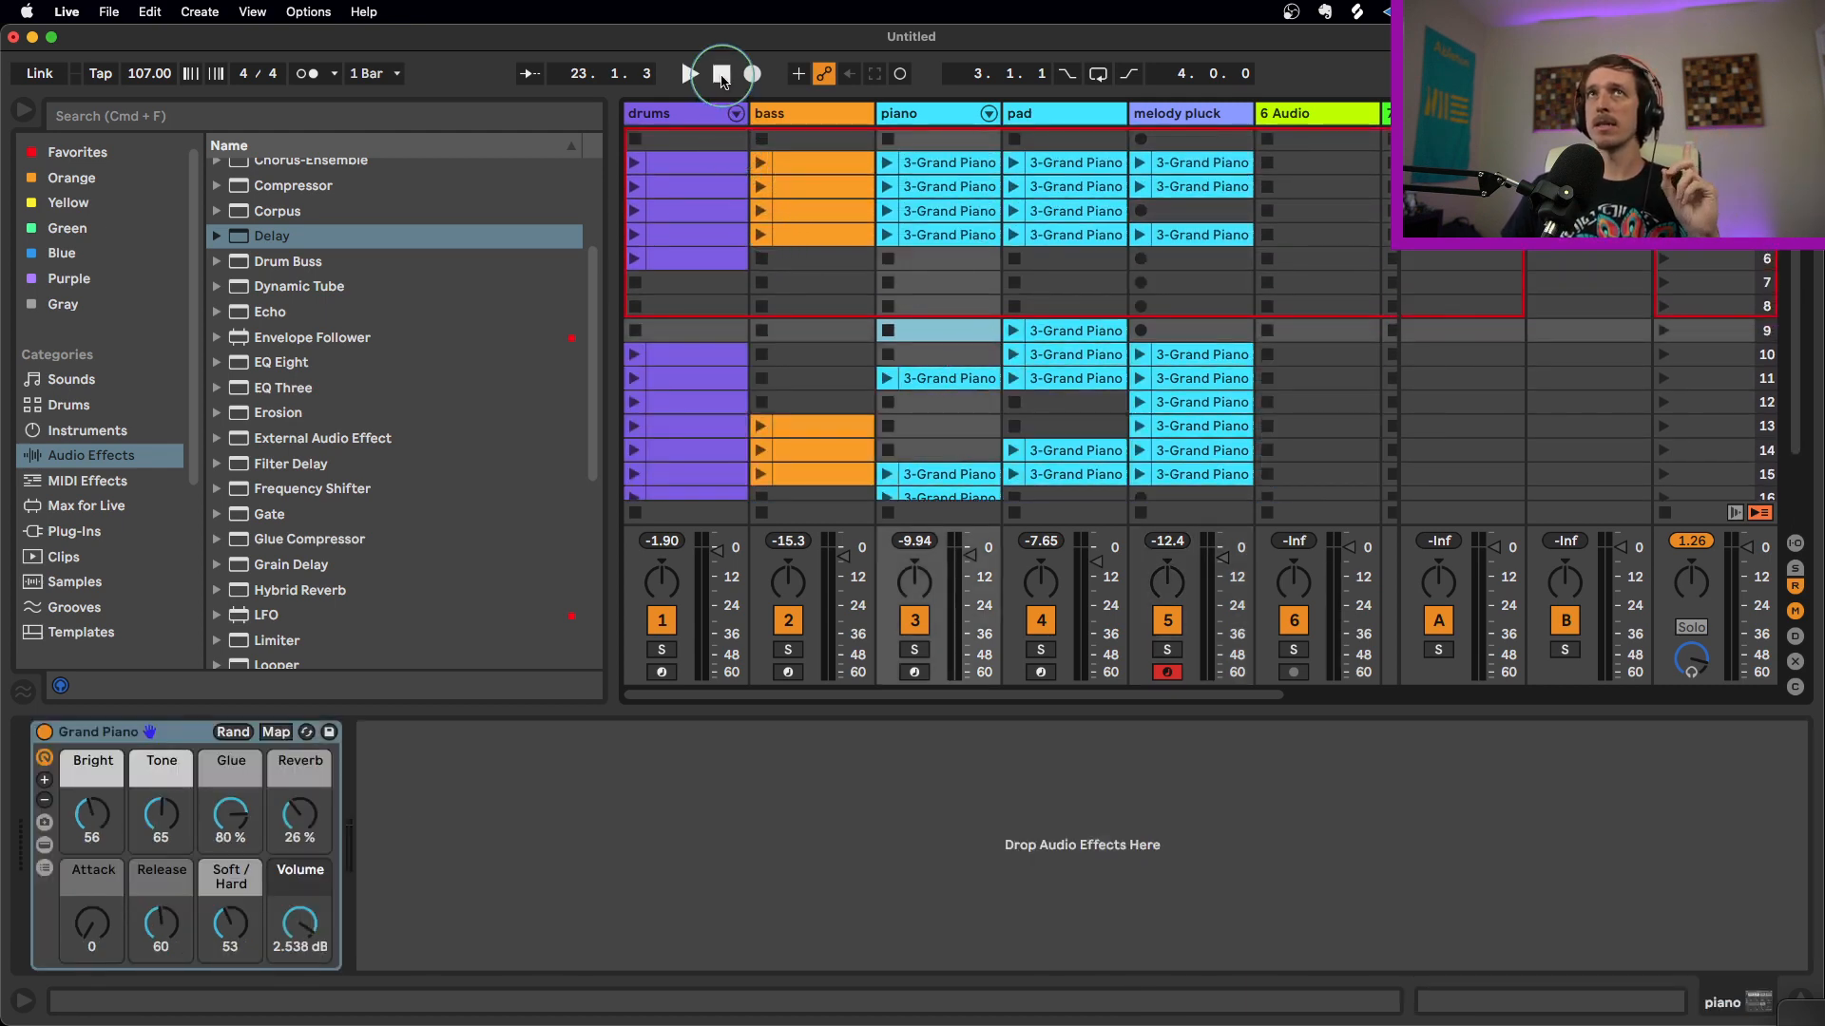
left_click(571, 78)
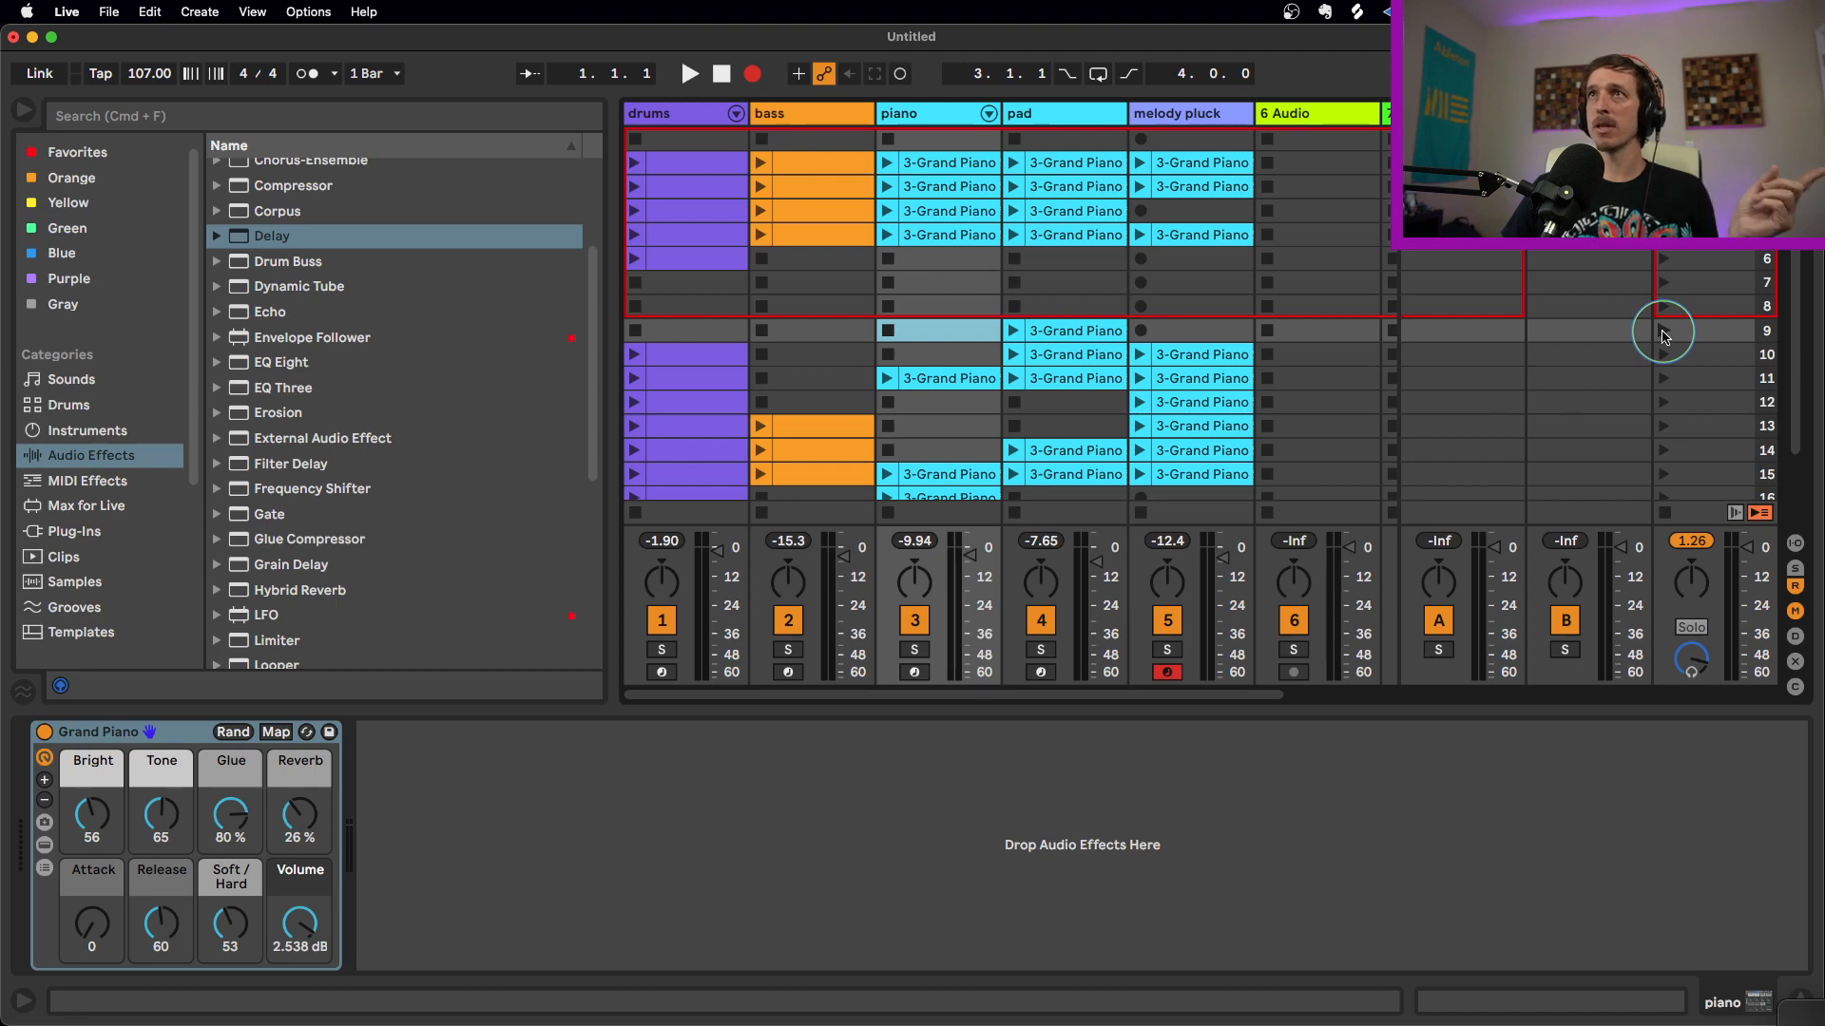
scroll(1666, 337, "down", 1)
scroll(1666, 337, "up", 1)
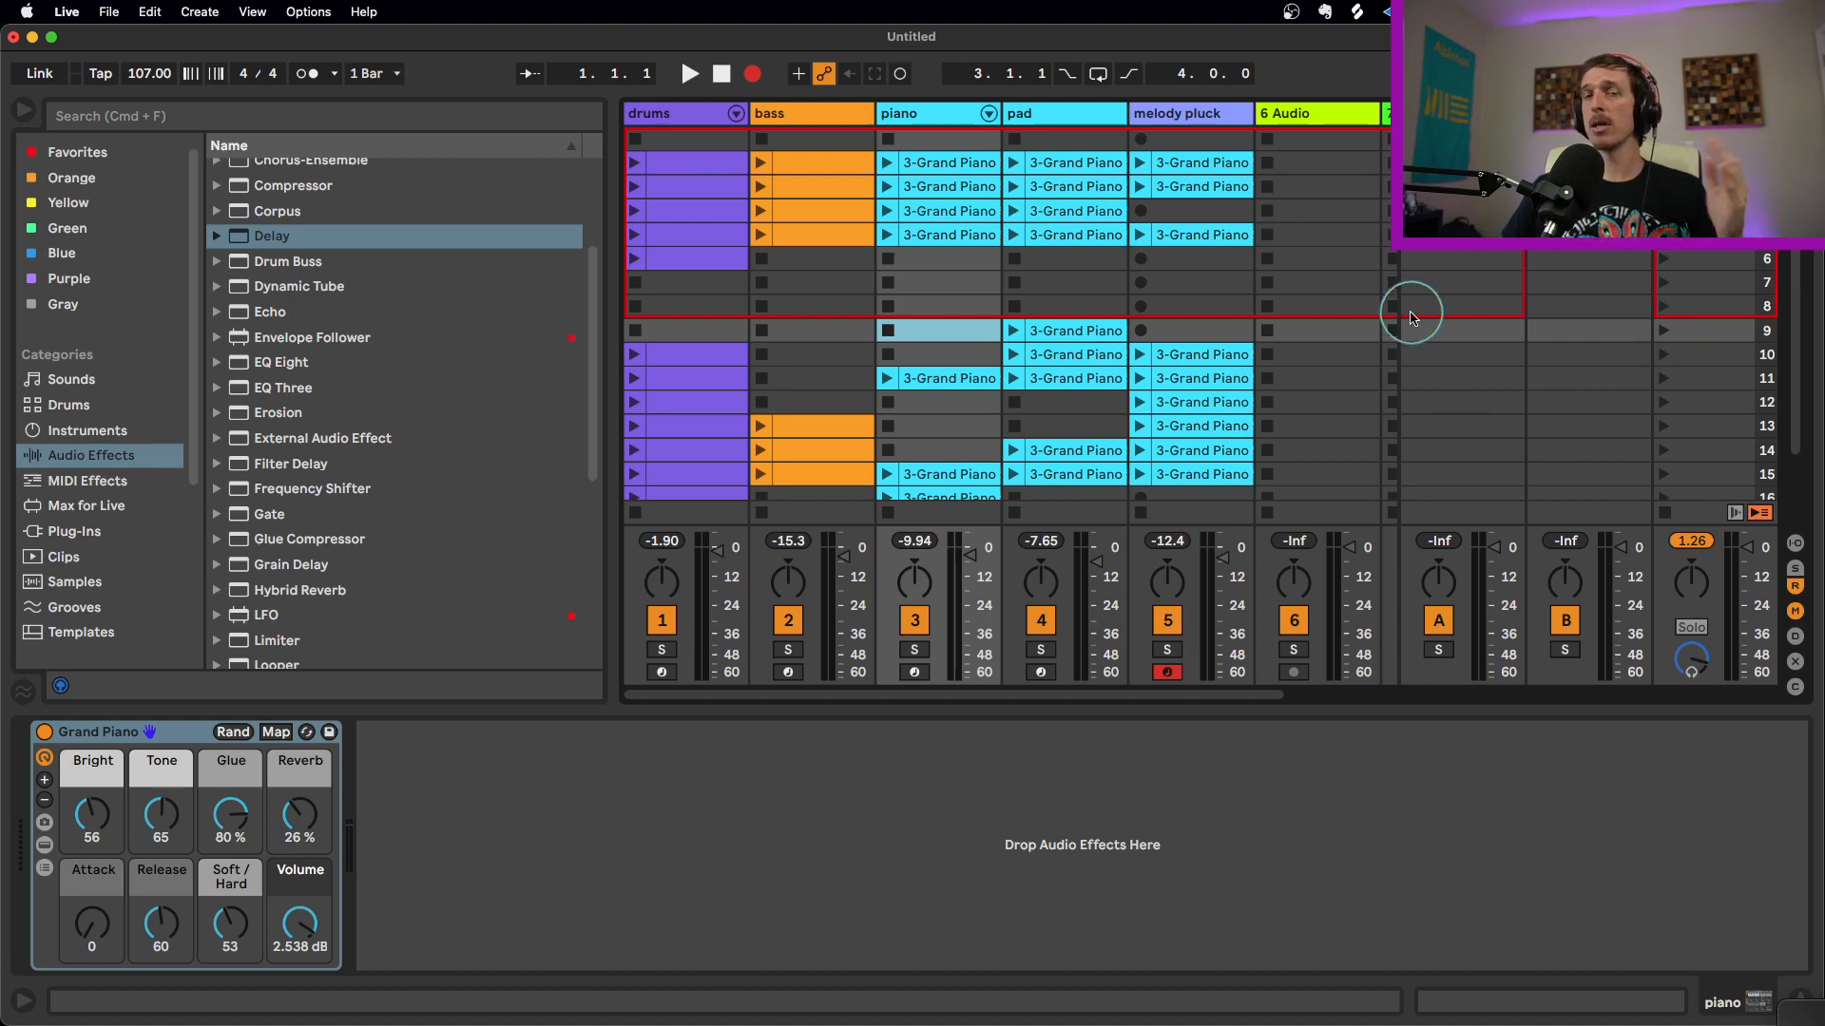
key("Tab")
scroll(830, 359, "up", 5)
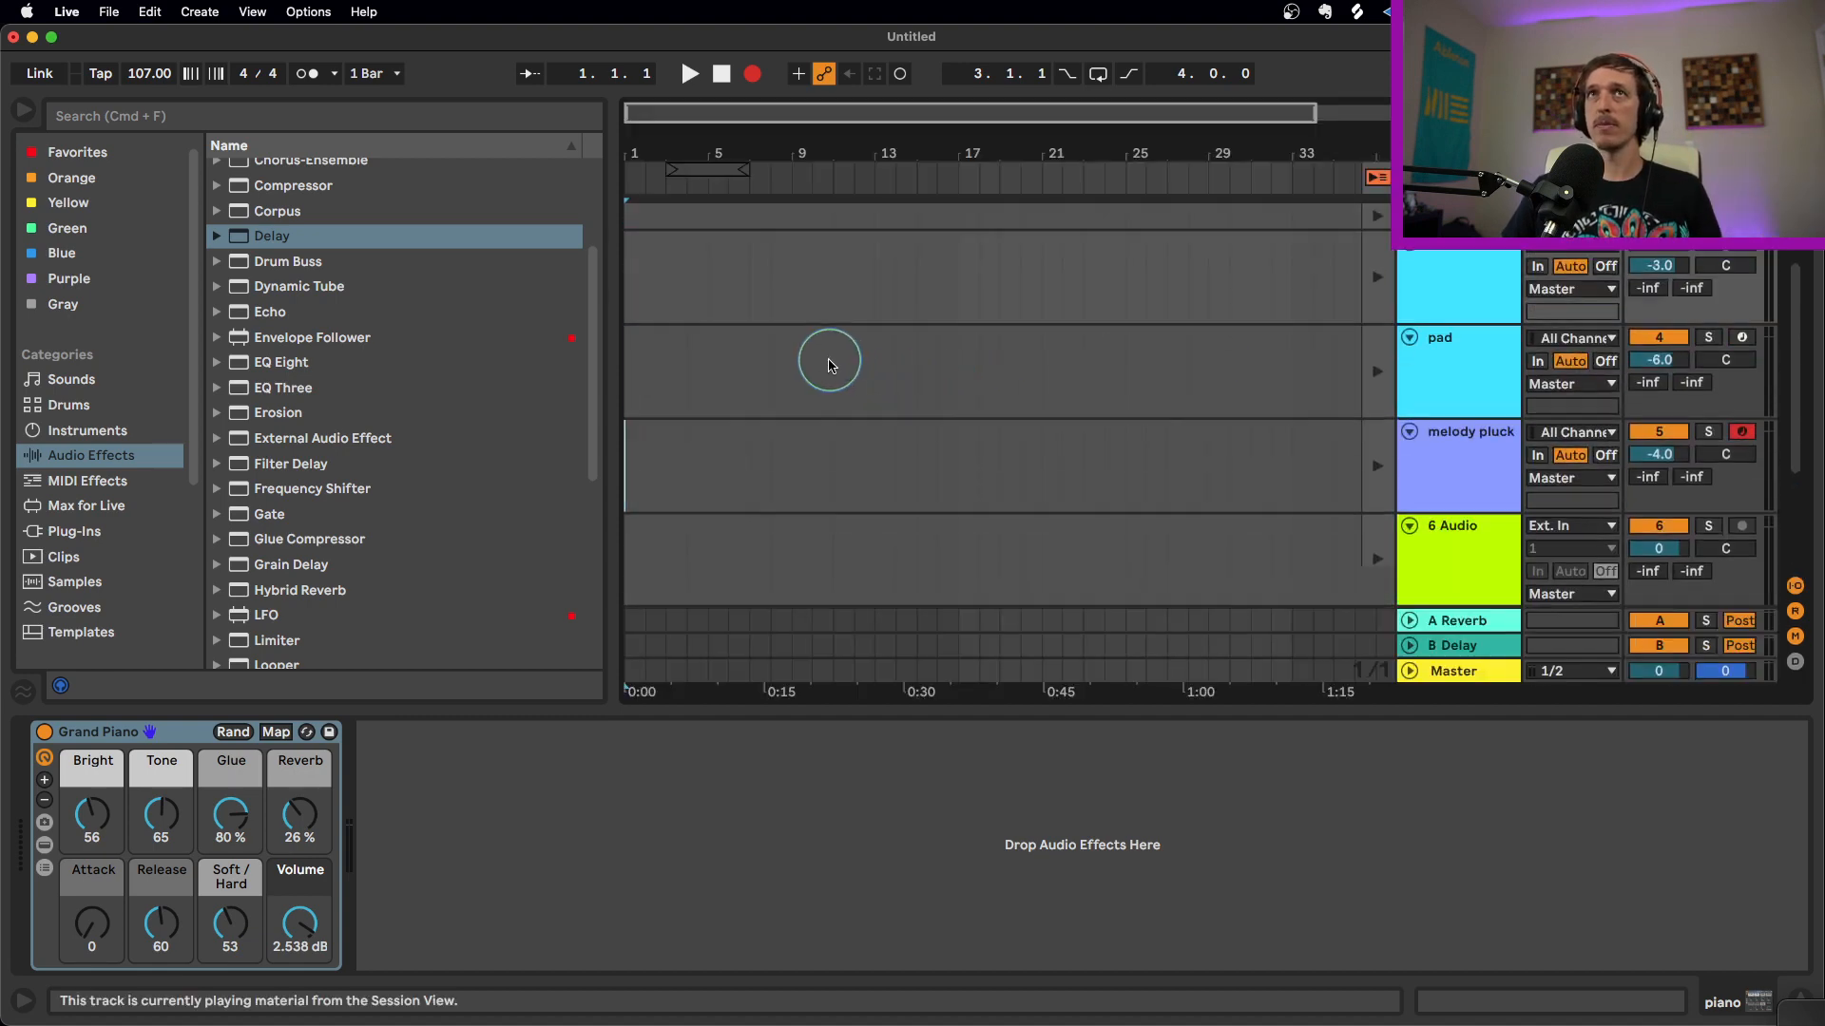
key("Tab")
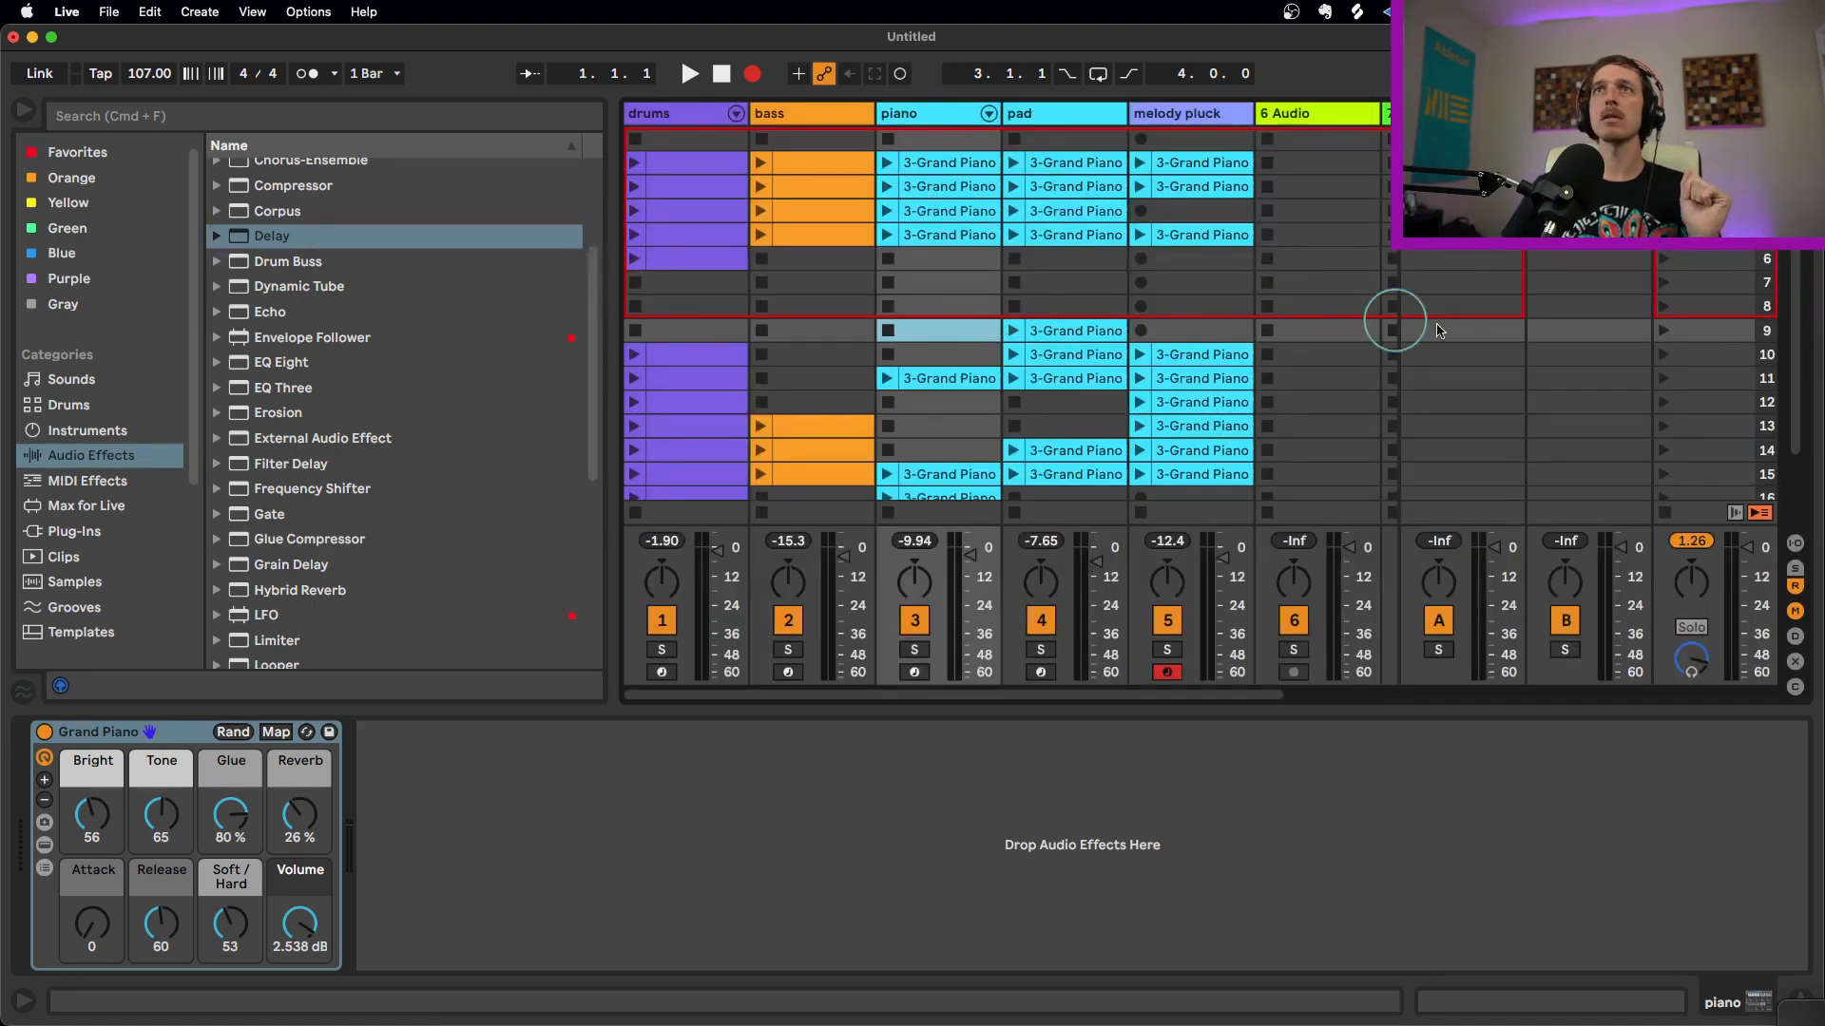
Launch scene 9 to start recording into the Arrangement, disarm the melody pluck track, and check the recording in Arrangement View
left_click(1664, 332)
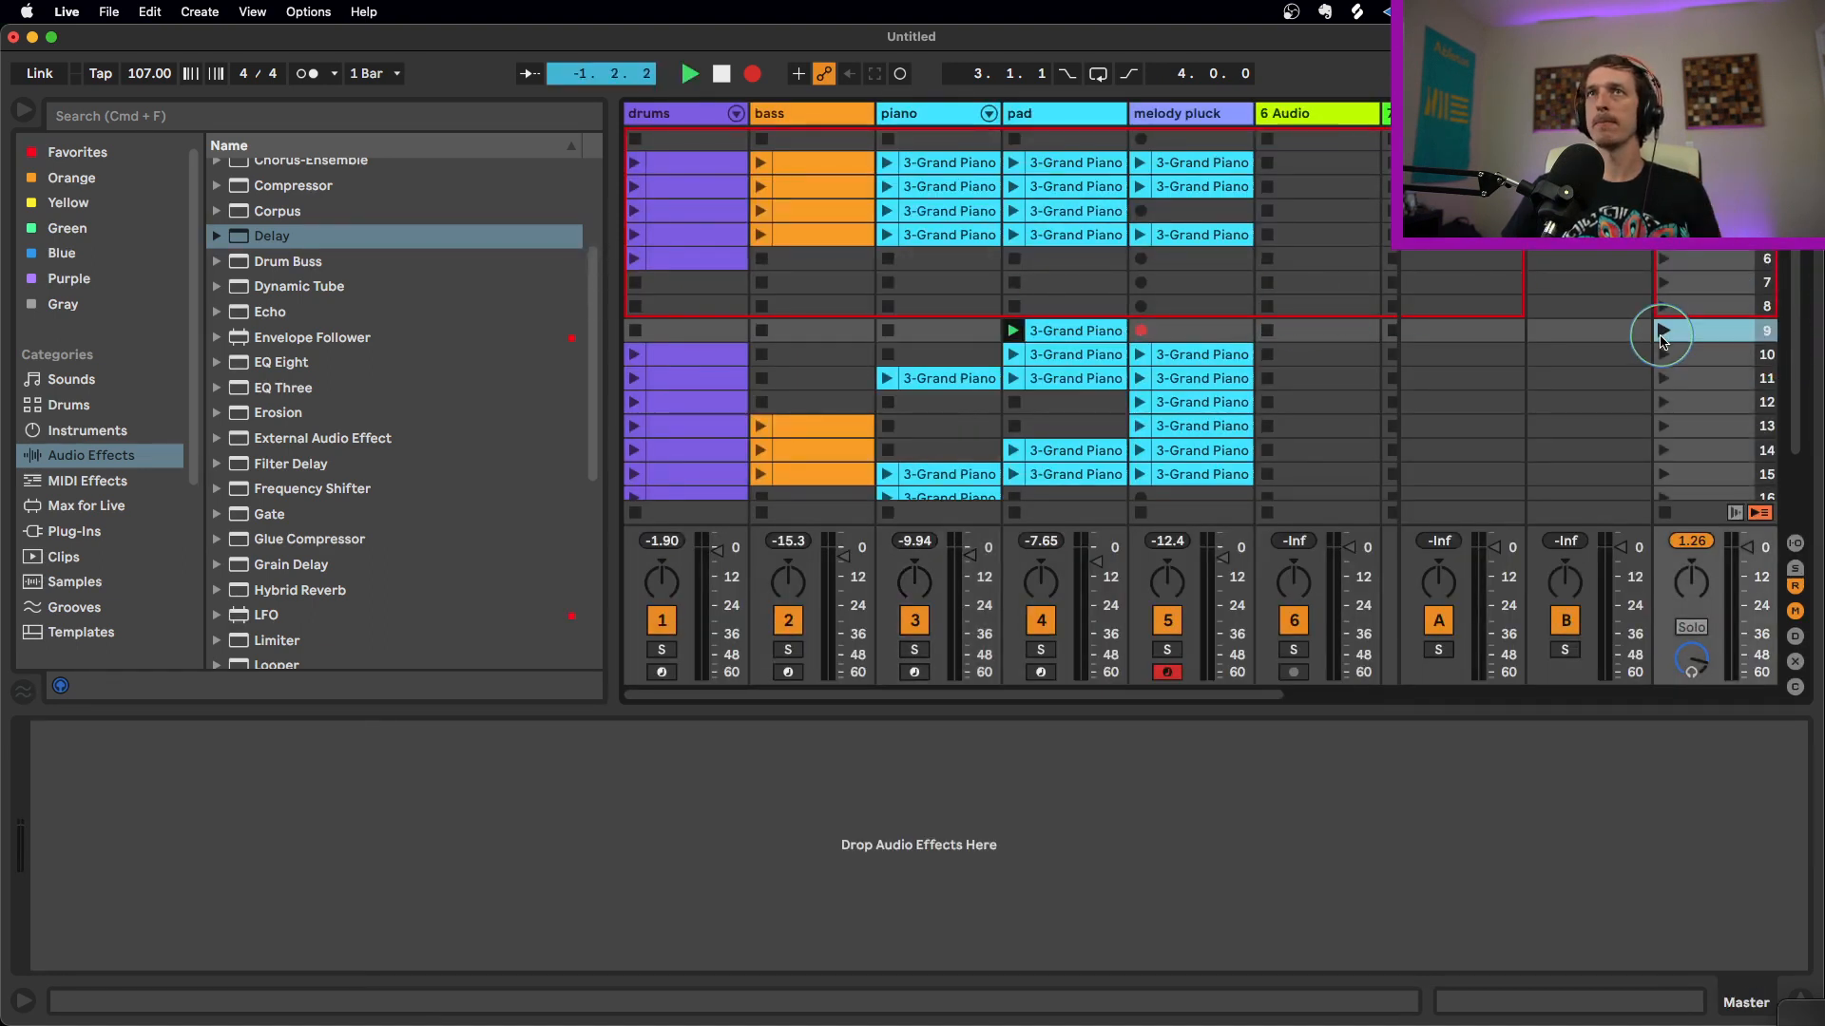
left_click(1168, 672)
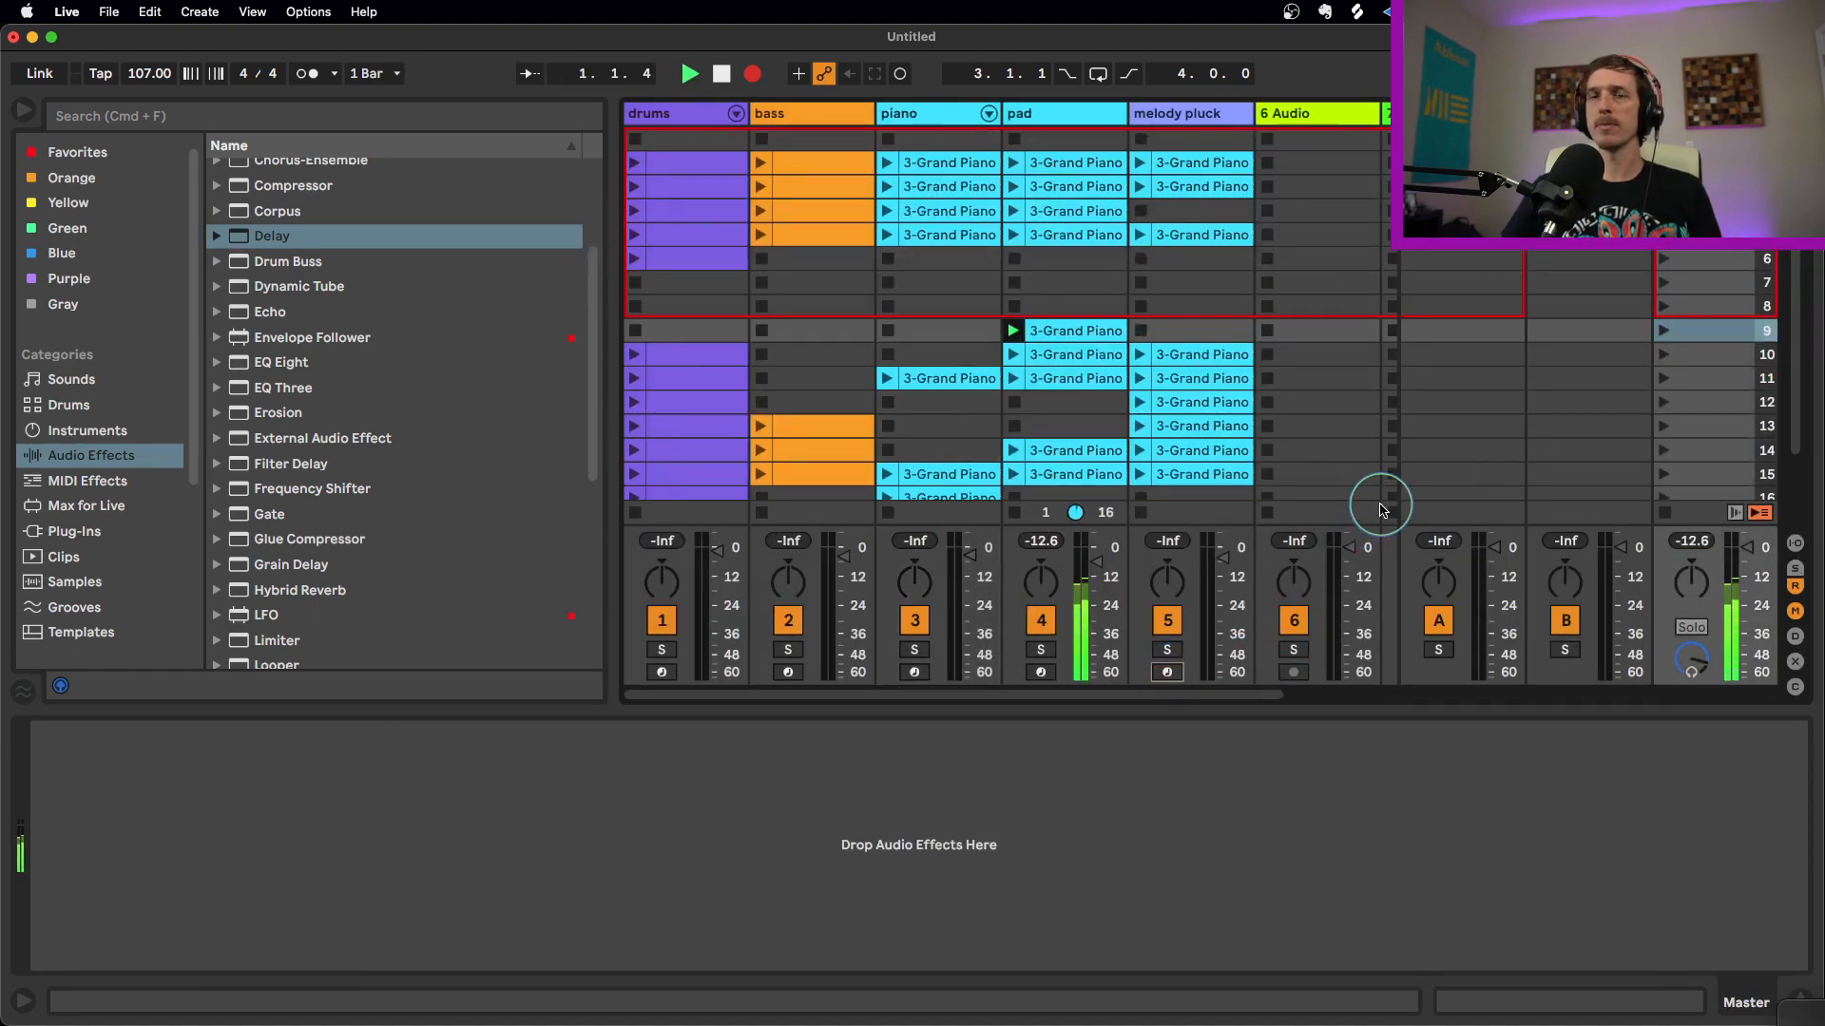
key("Tab")
scroll(663, 362, "up", 2)
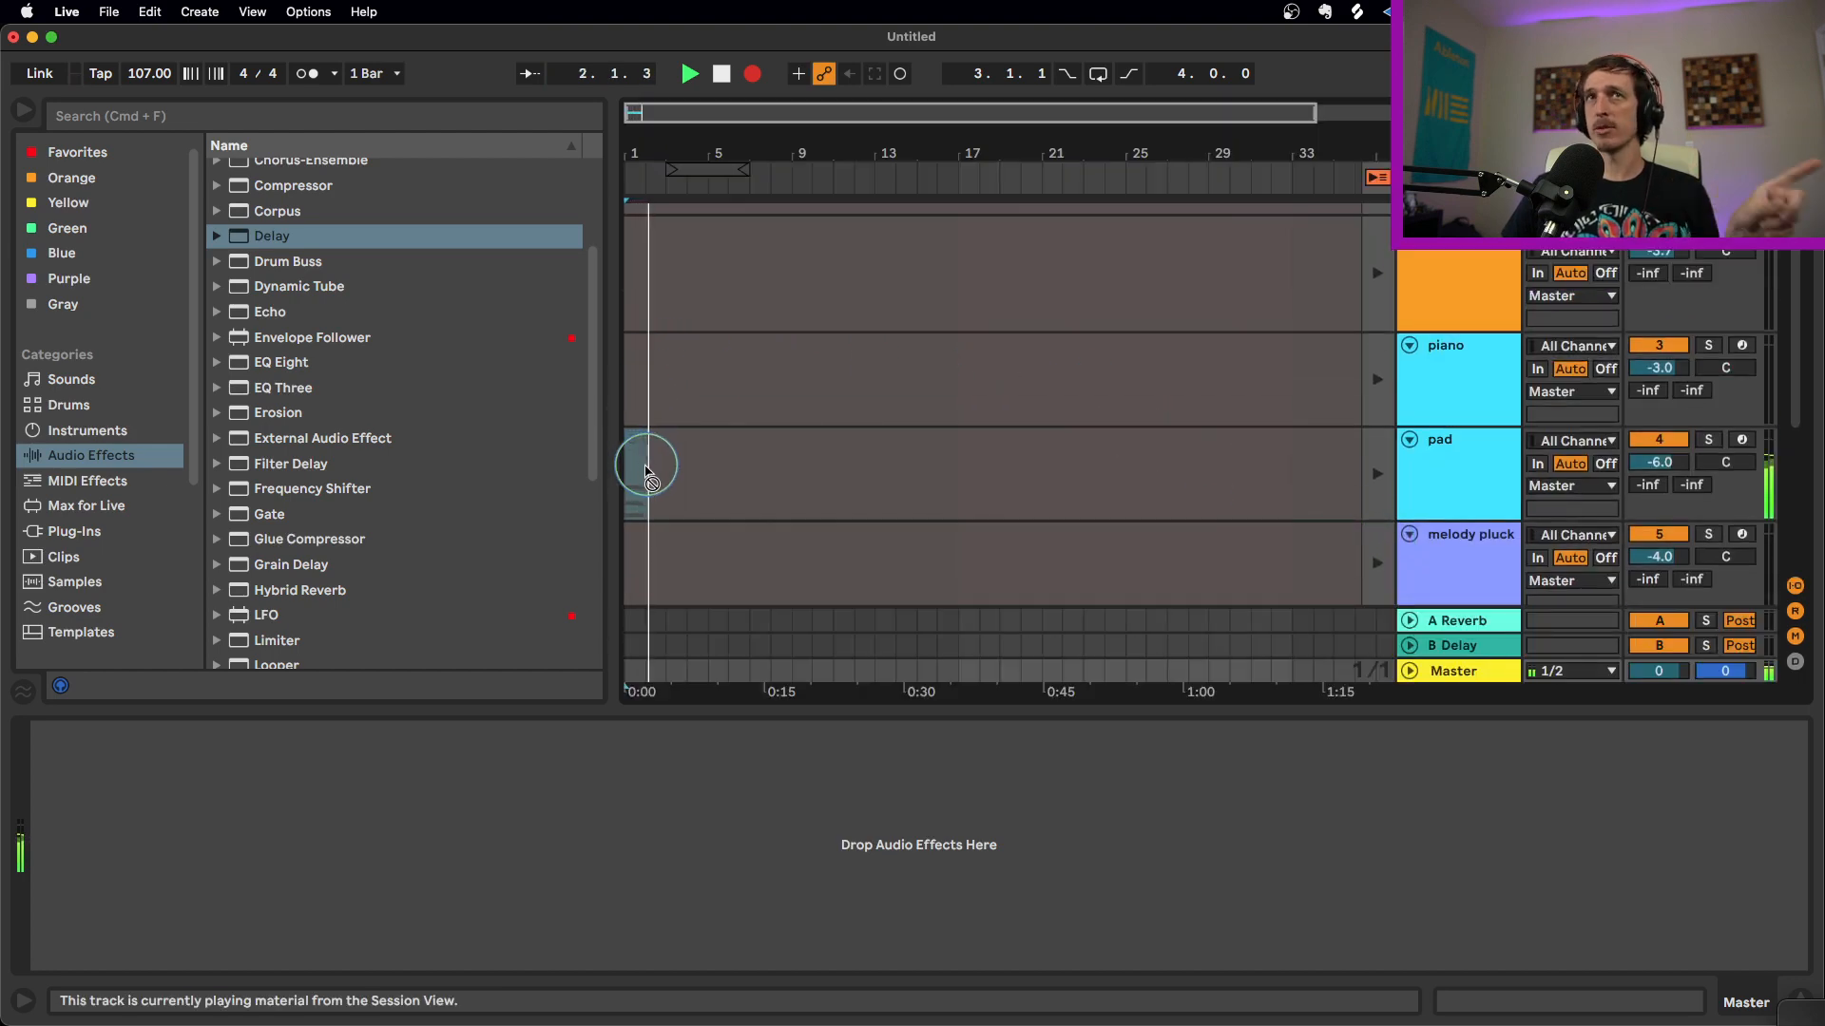
key("Tab")
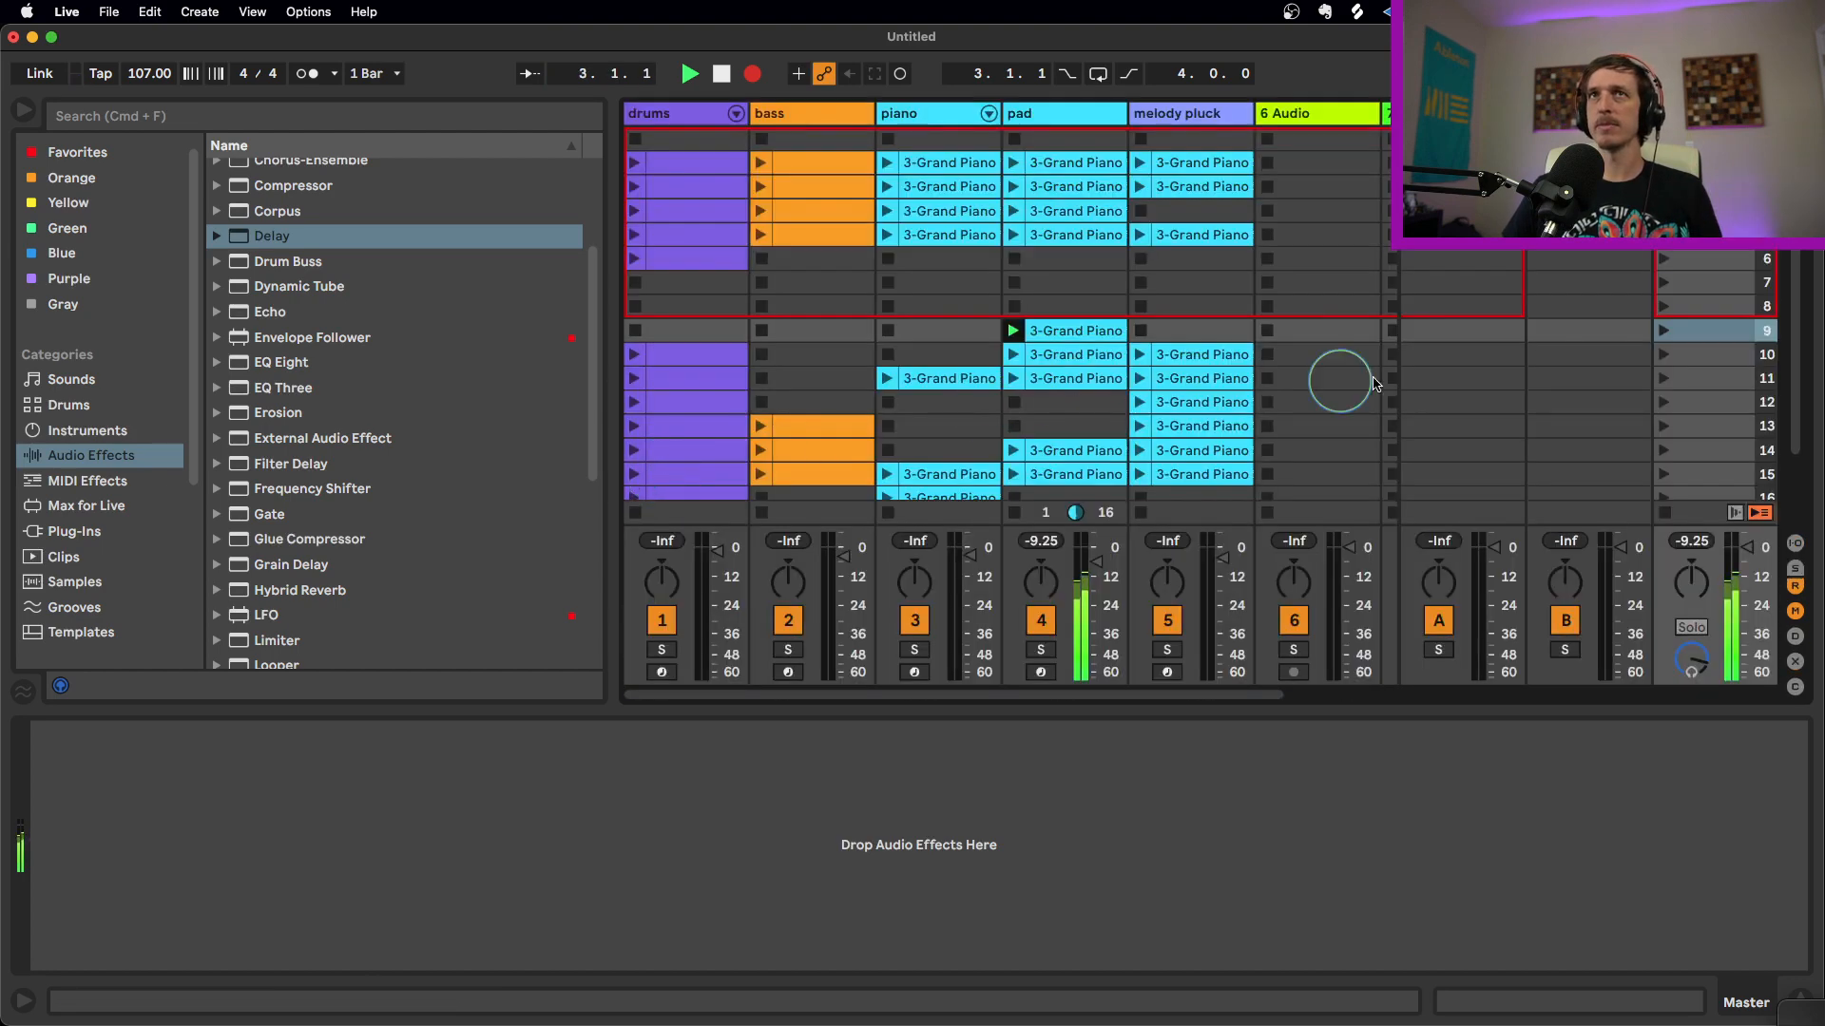
Launch scene 10 as the next section of the running Arrangement recording
left_click(1732, 359)
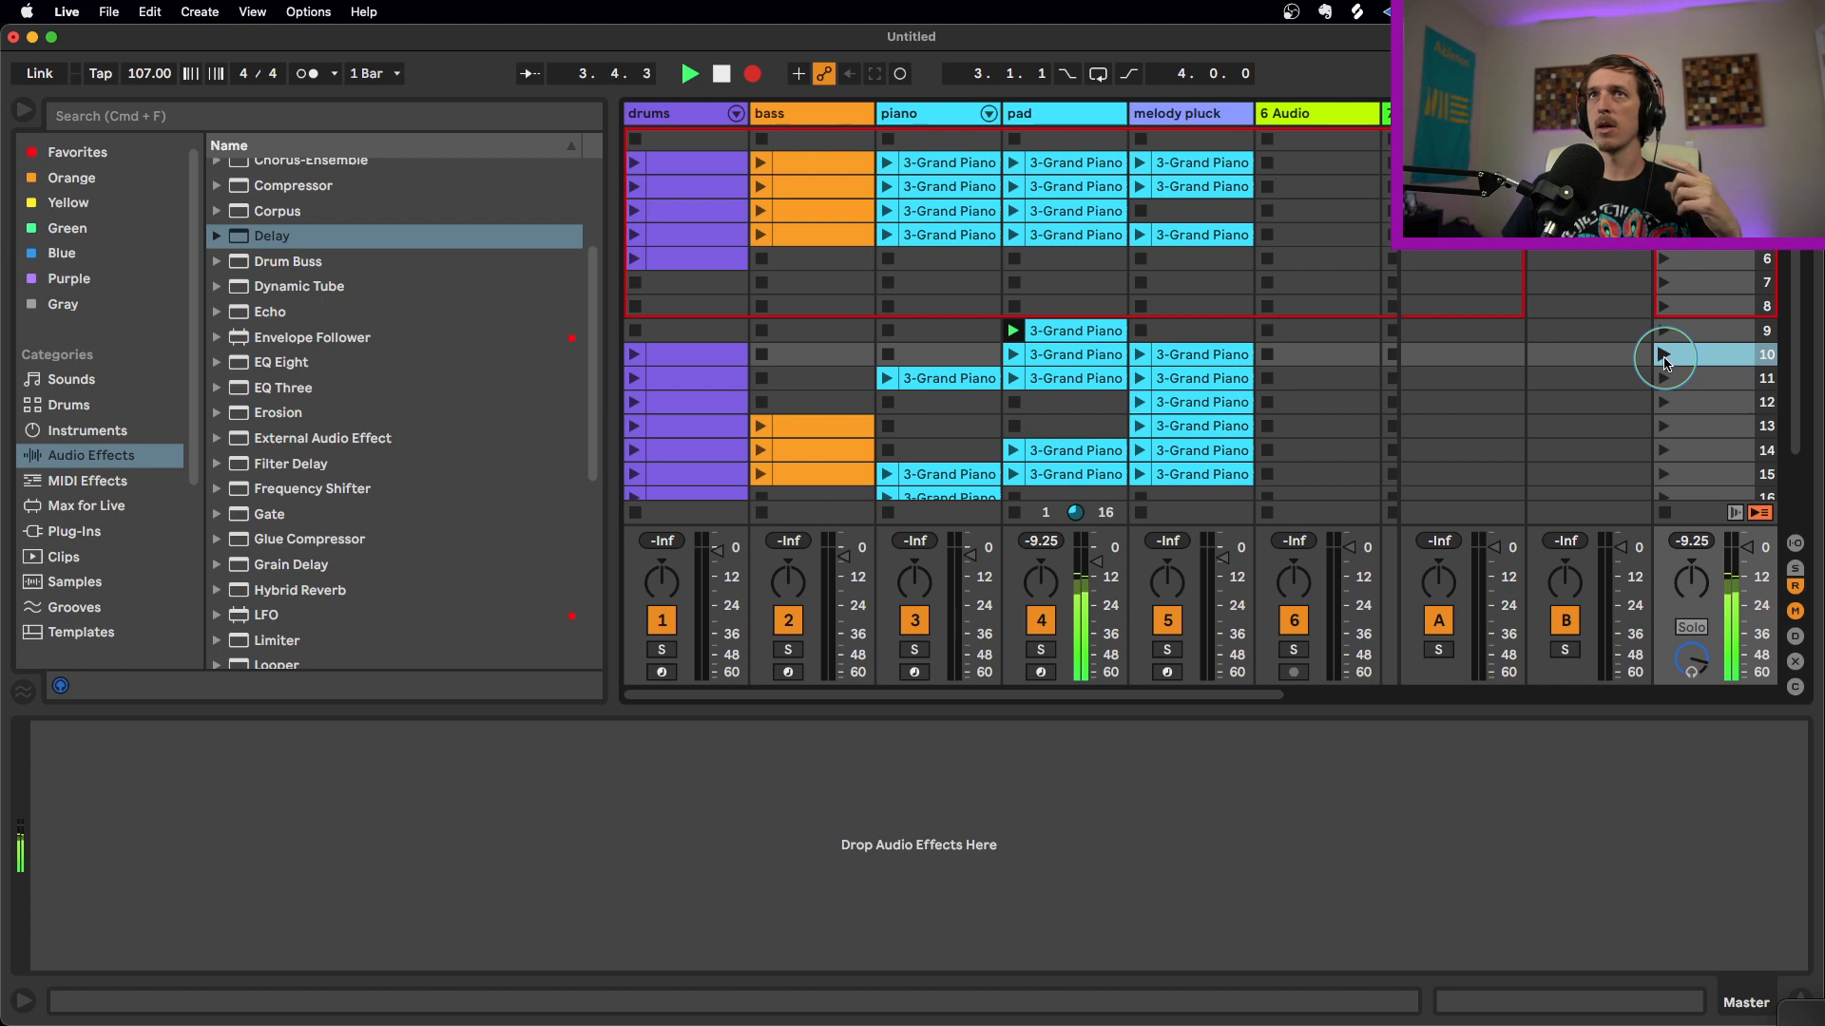
left_click(1664, 357)
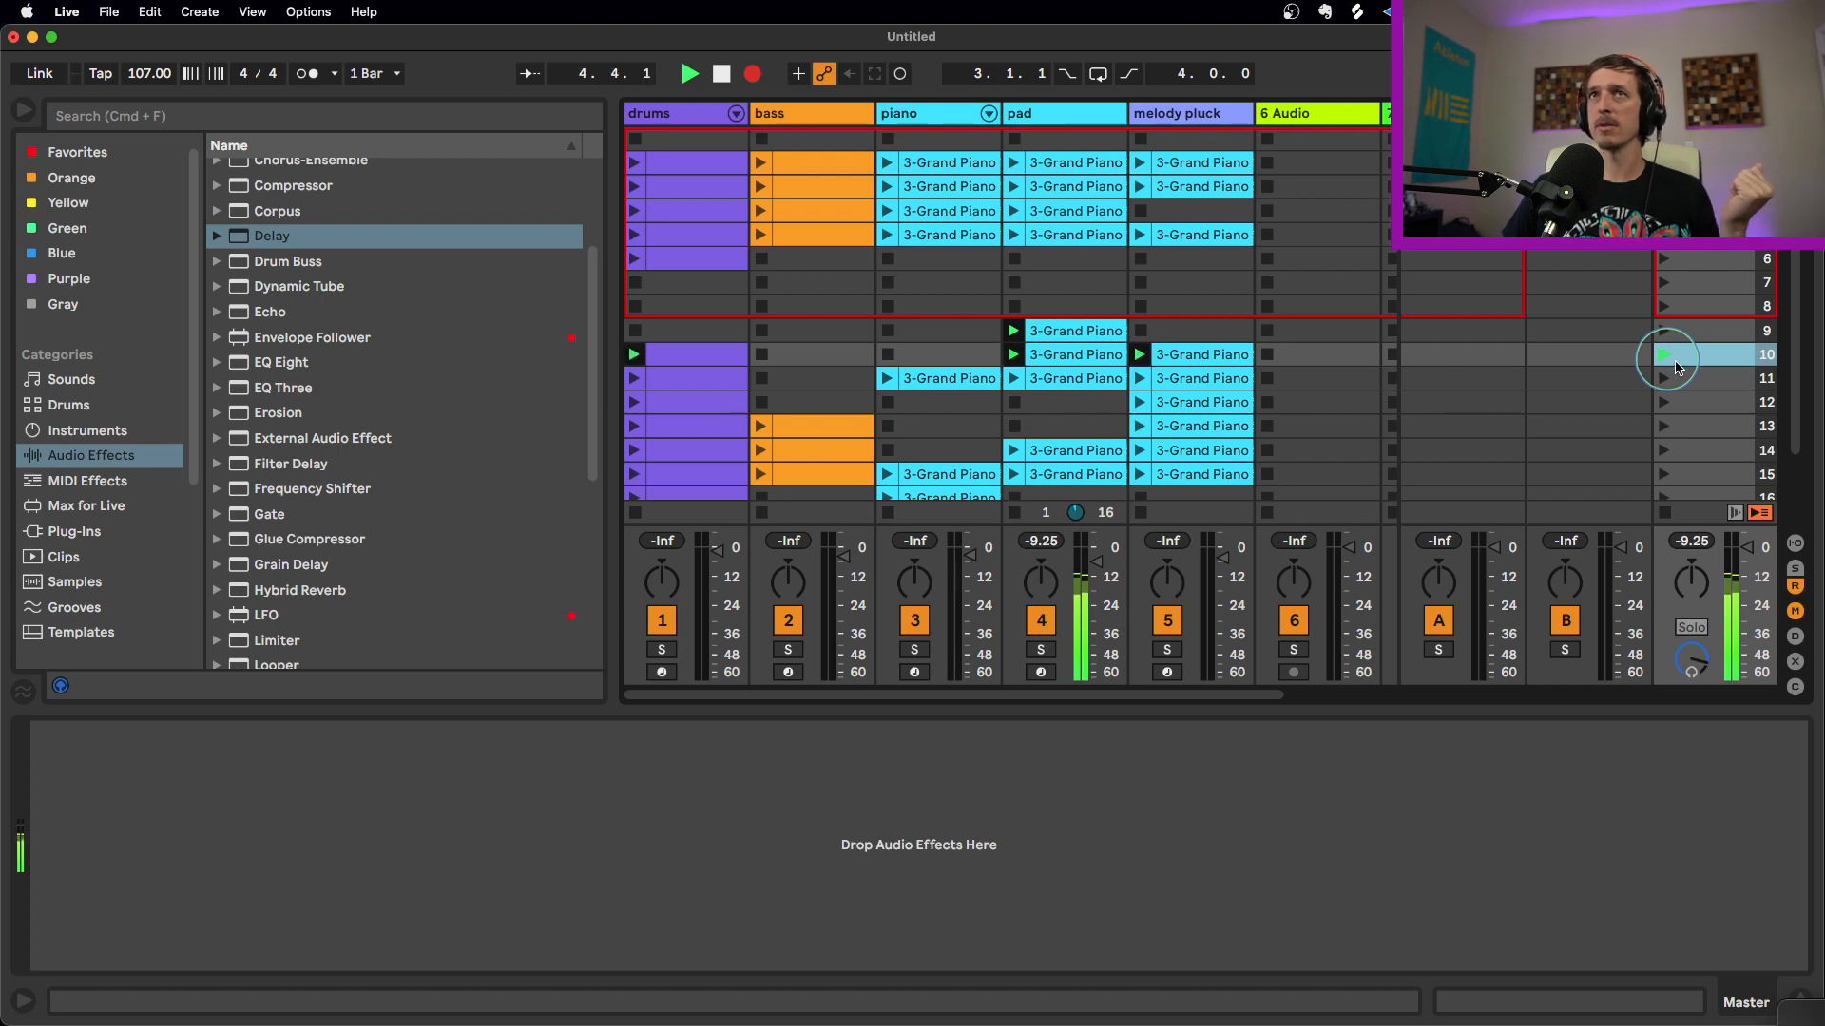
Check the running recording in Arrangement View, then launch scene 11 from Session View so it starts at bar 9
left_click(1704, 384)
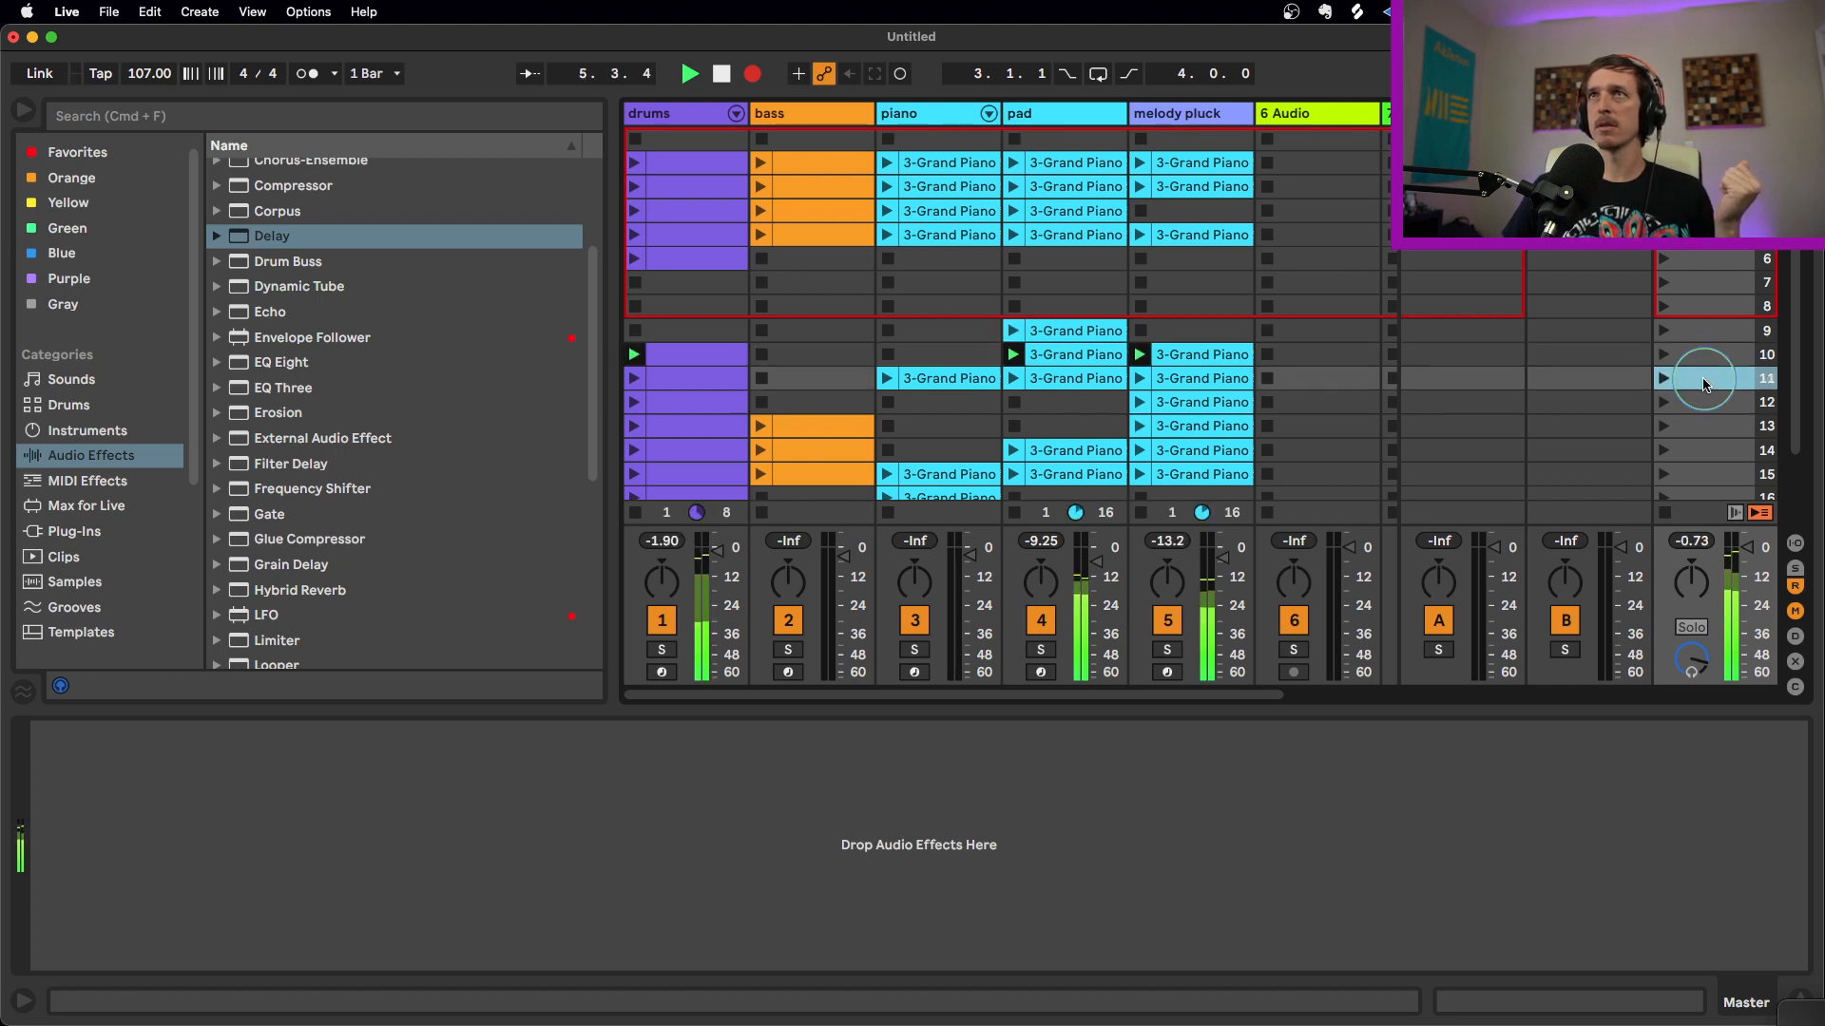
left_click(1664, 380)
key("Tab")
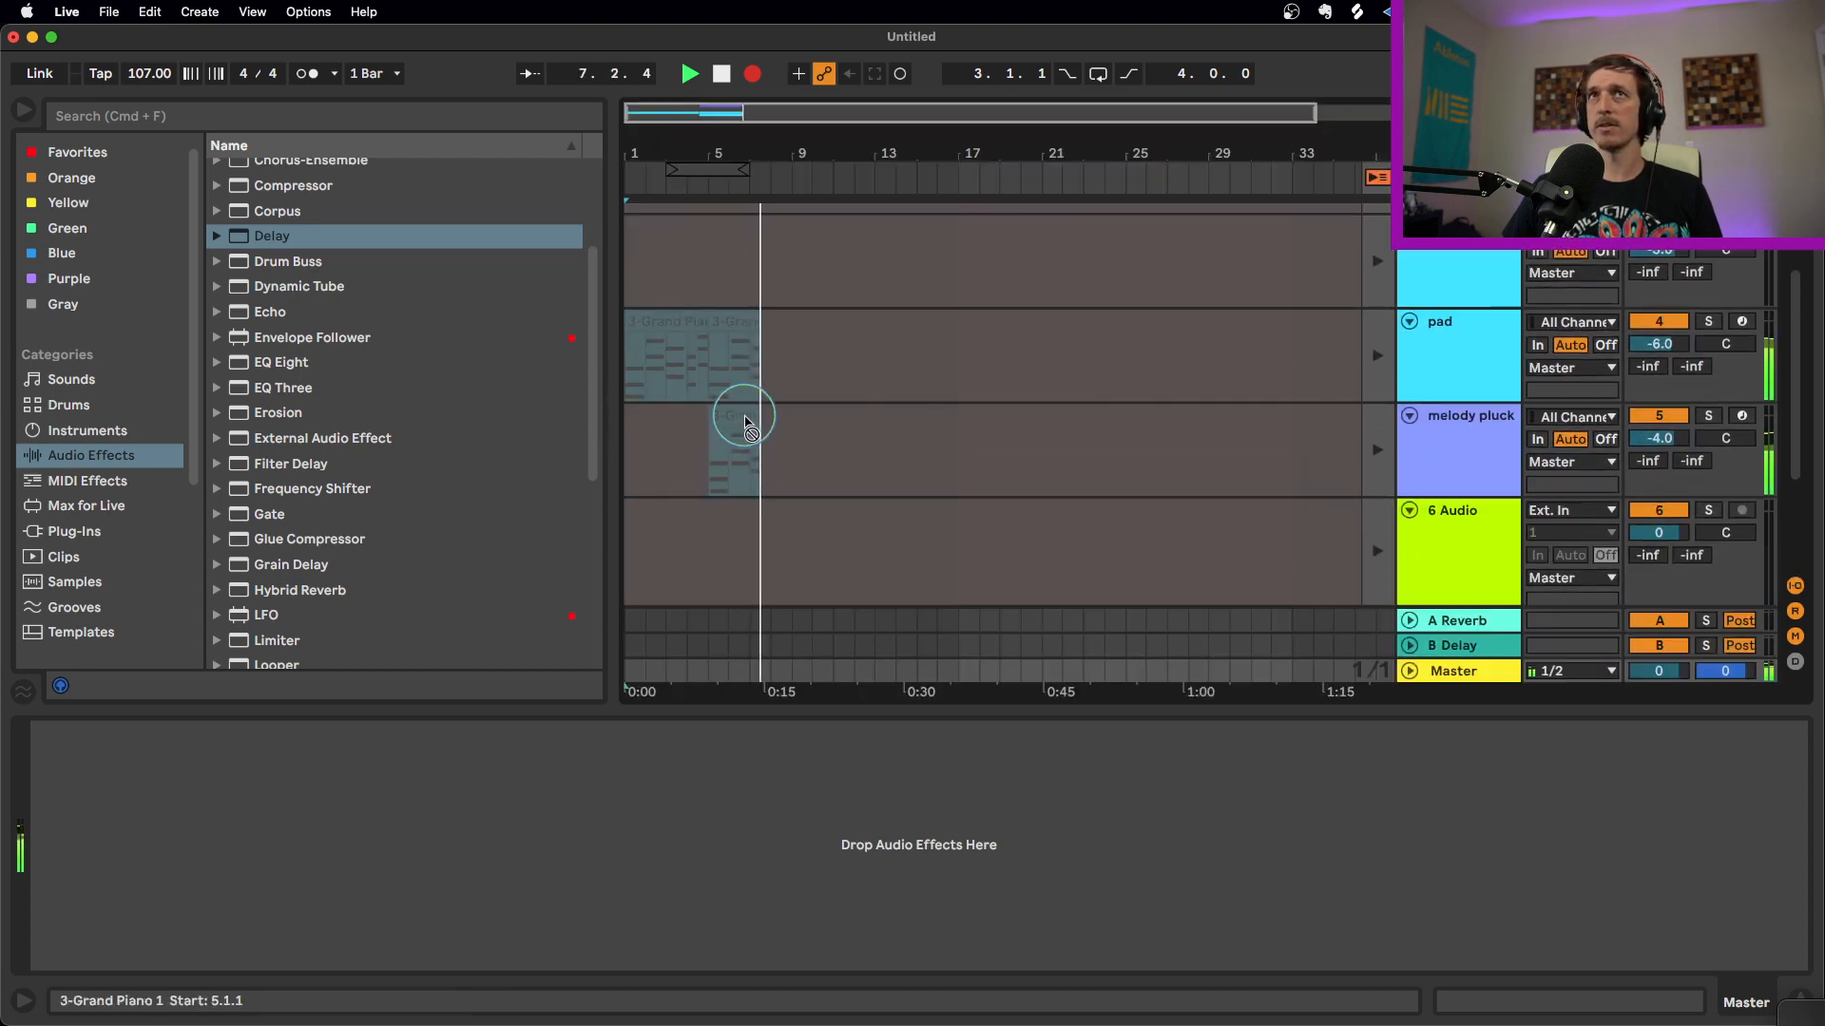
key("Tab")
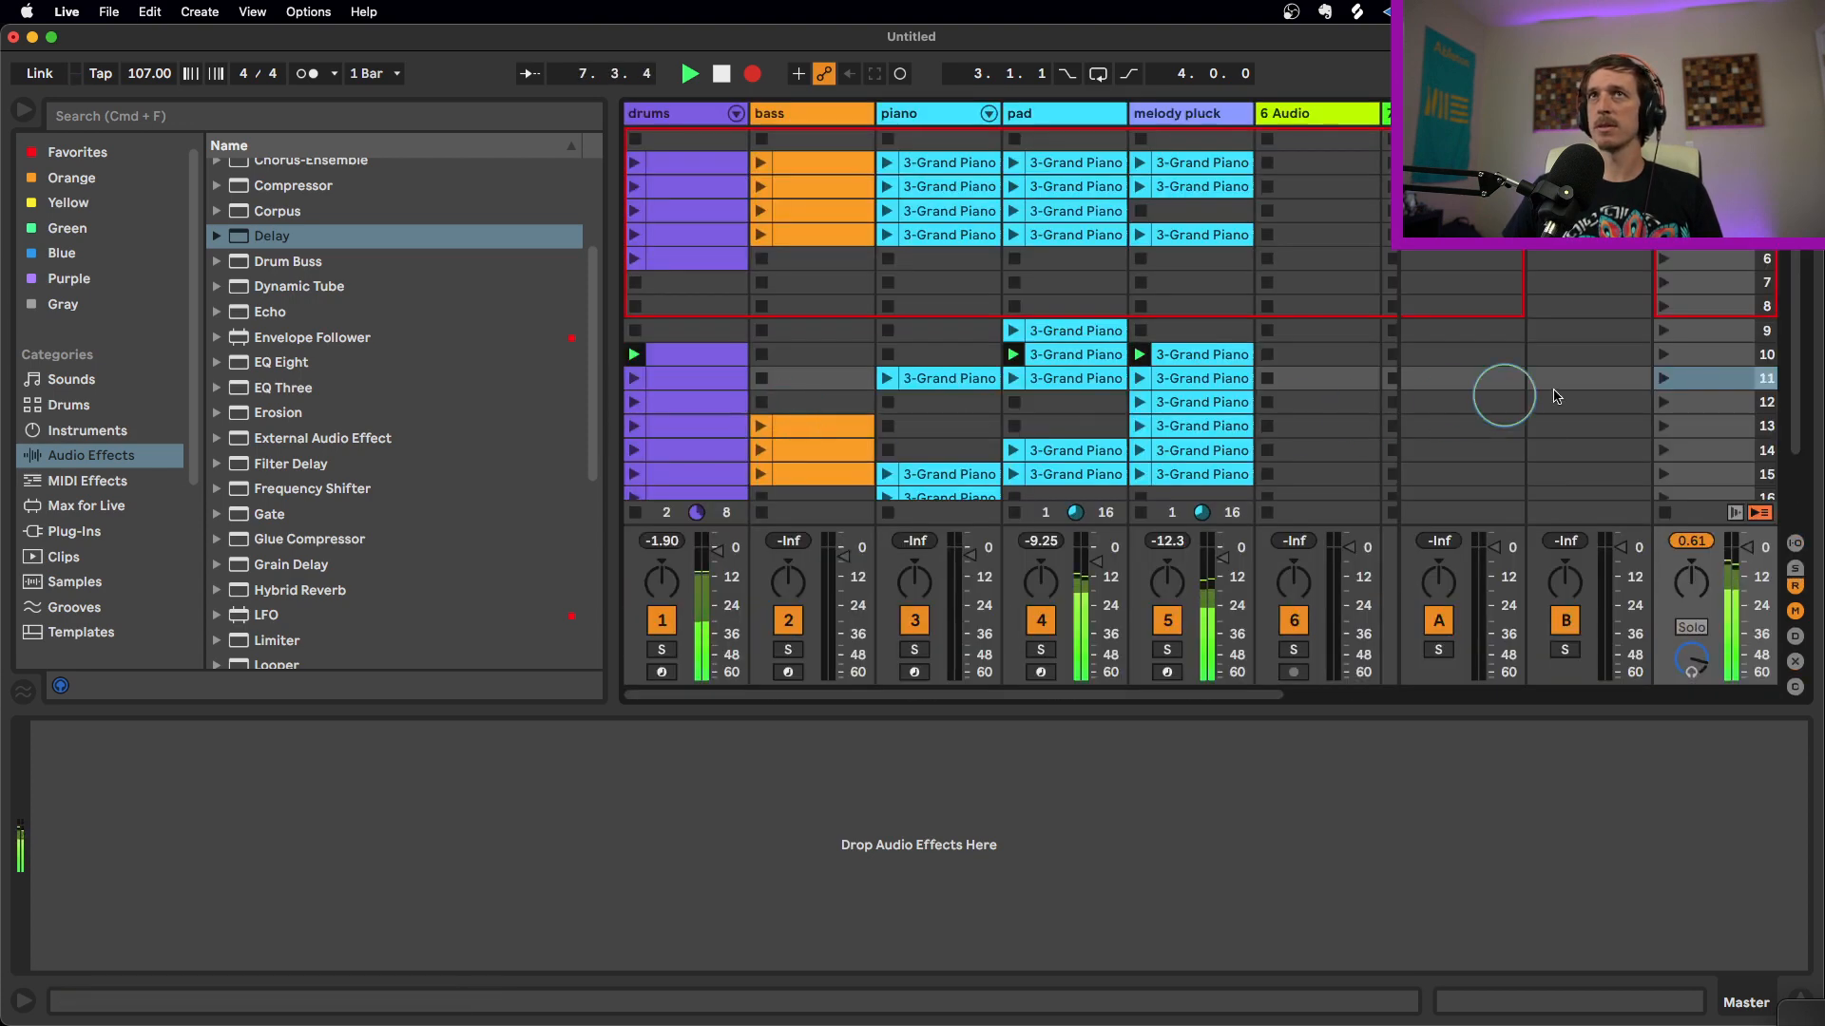
left_click(1666, 382)
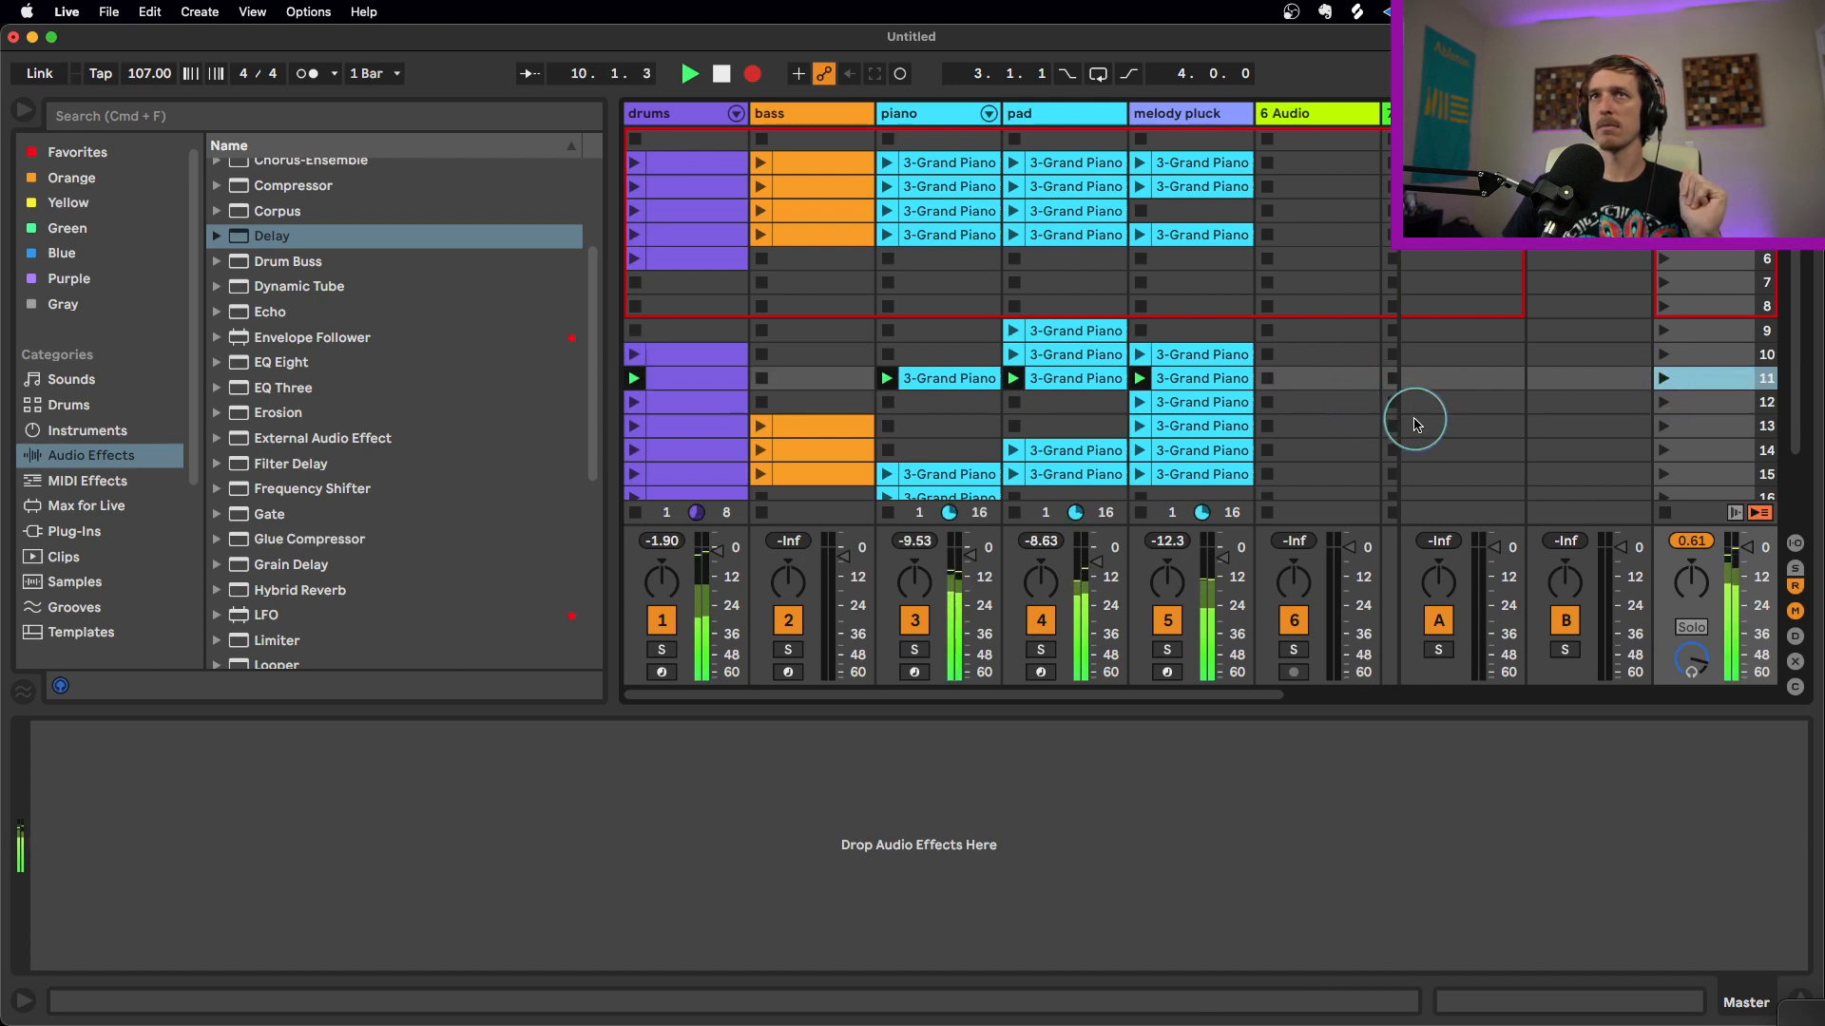
Launch scene 12 for bar 13 and check the recorded clips in Arrangement View before returning to Session View
scroll(1435, 409, "down", 2)
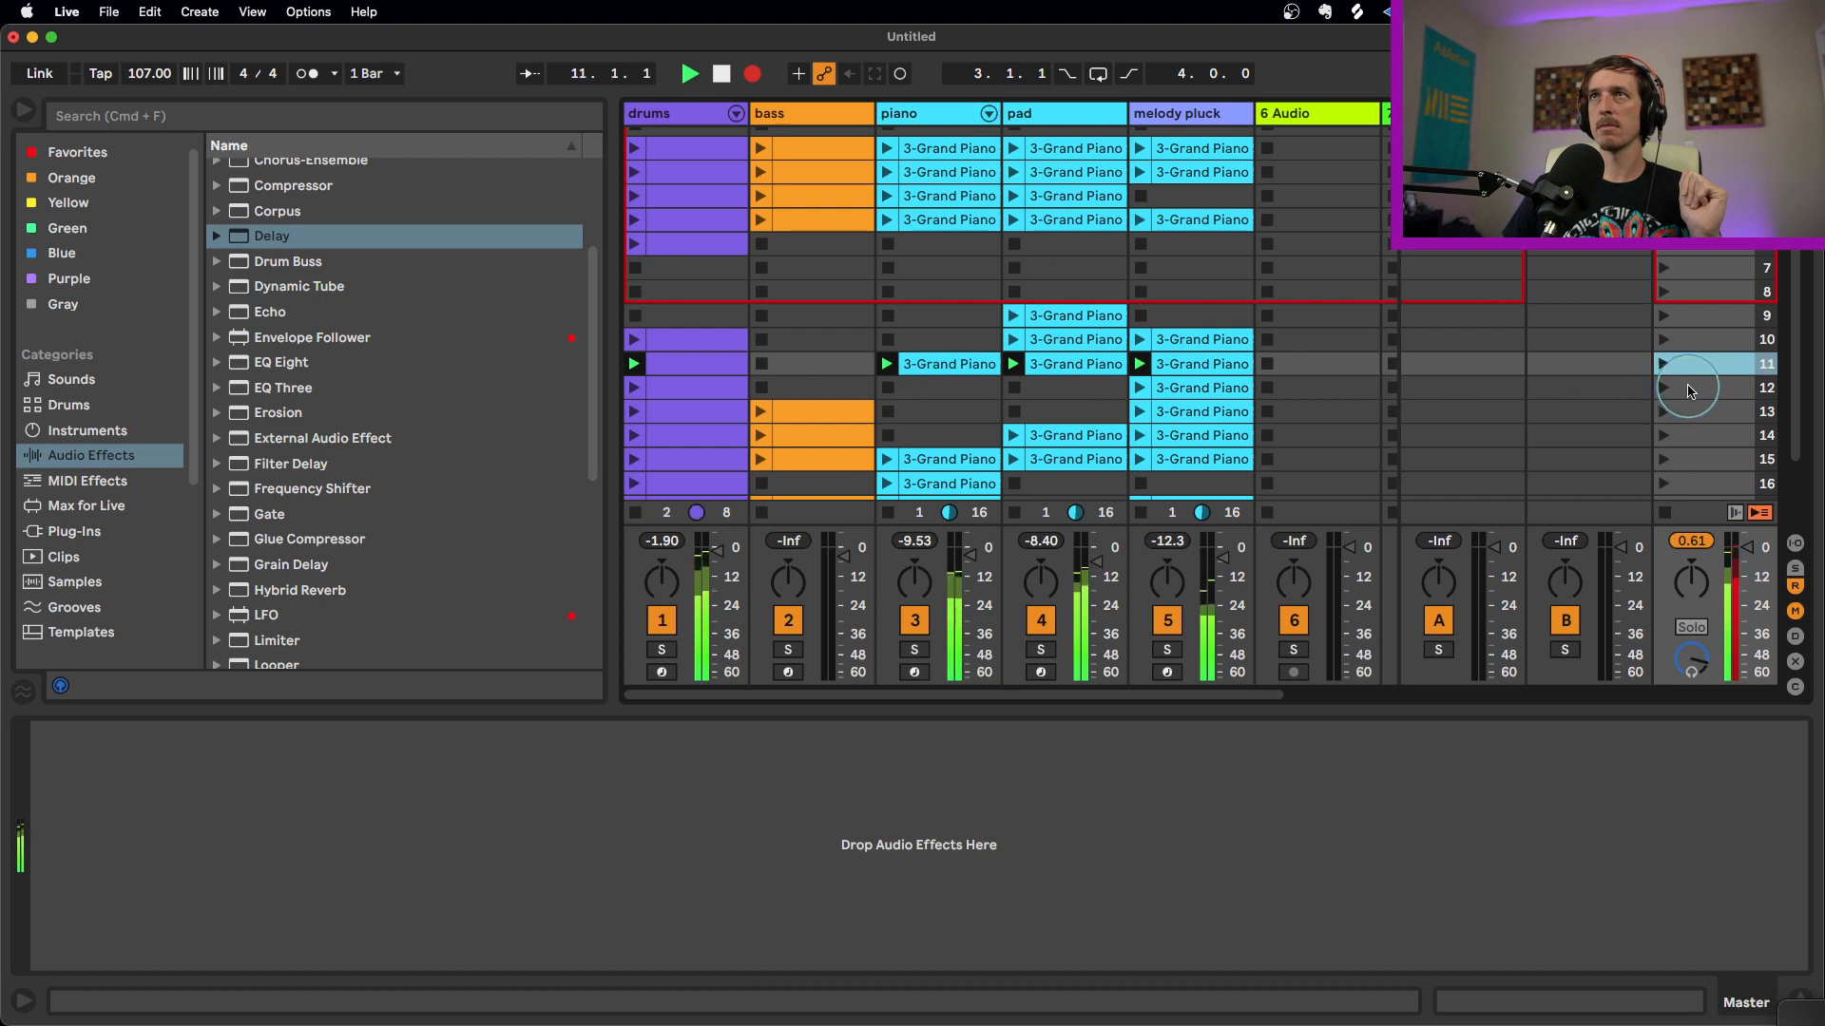
left_click(1666, 389)
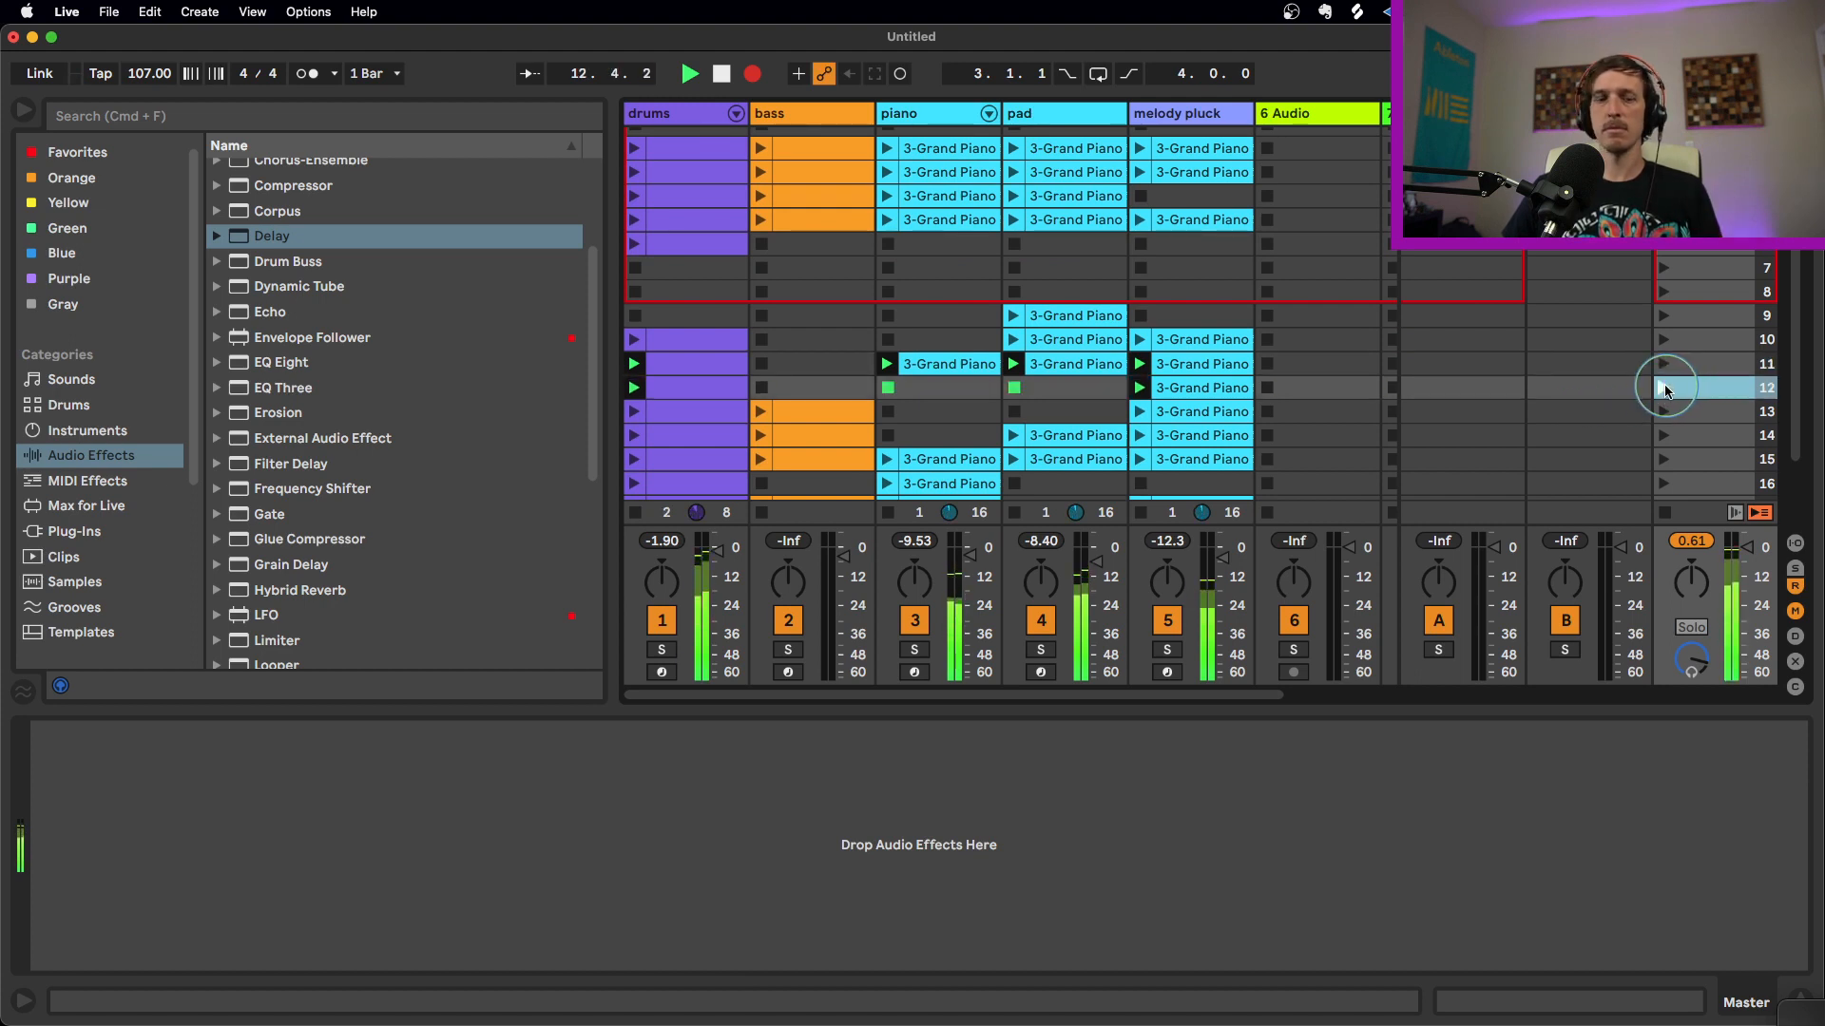
key("Tab")
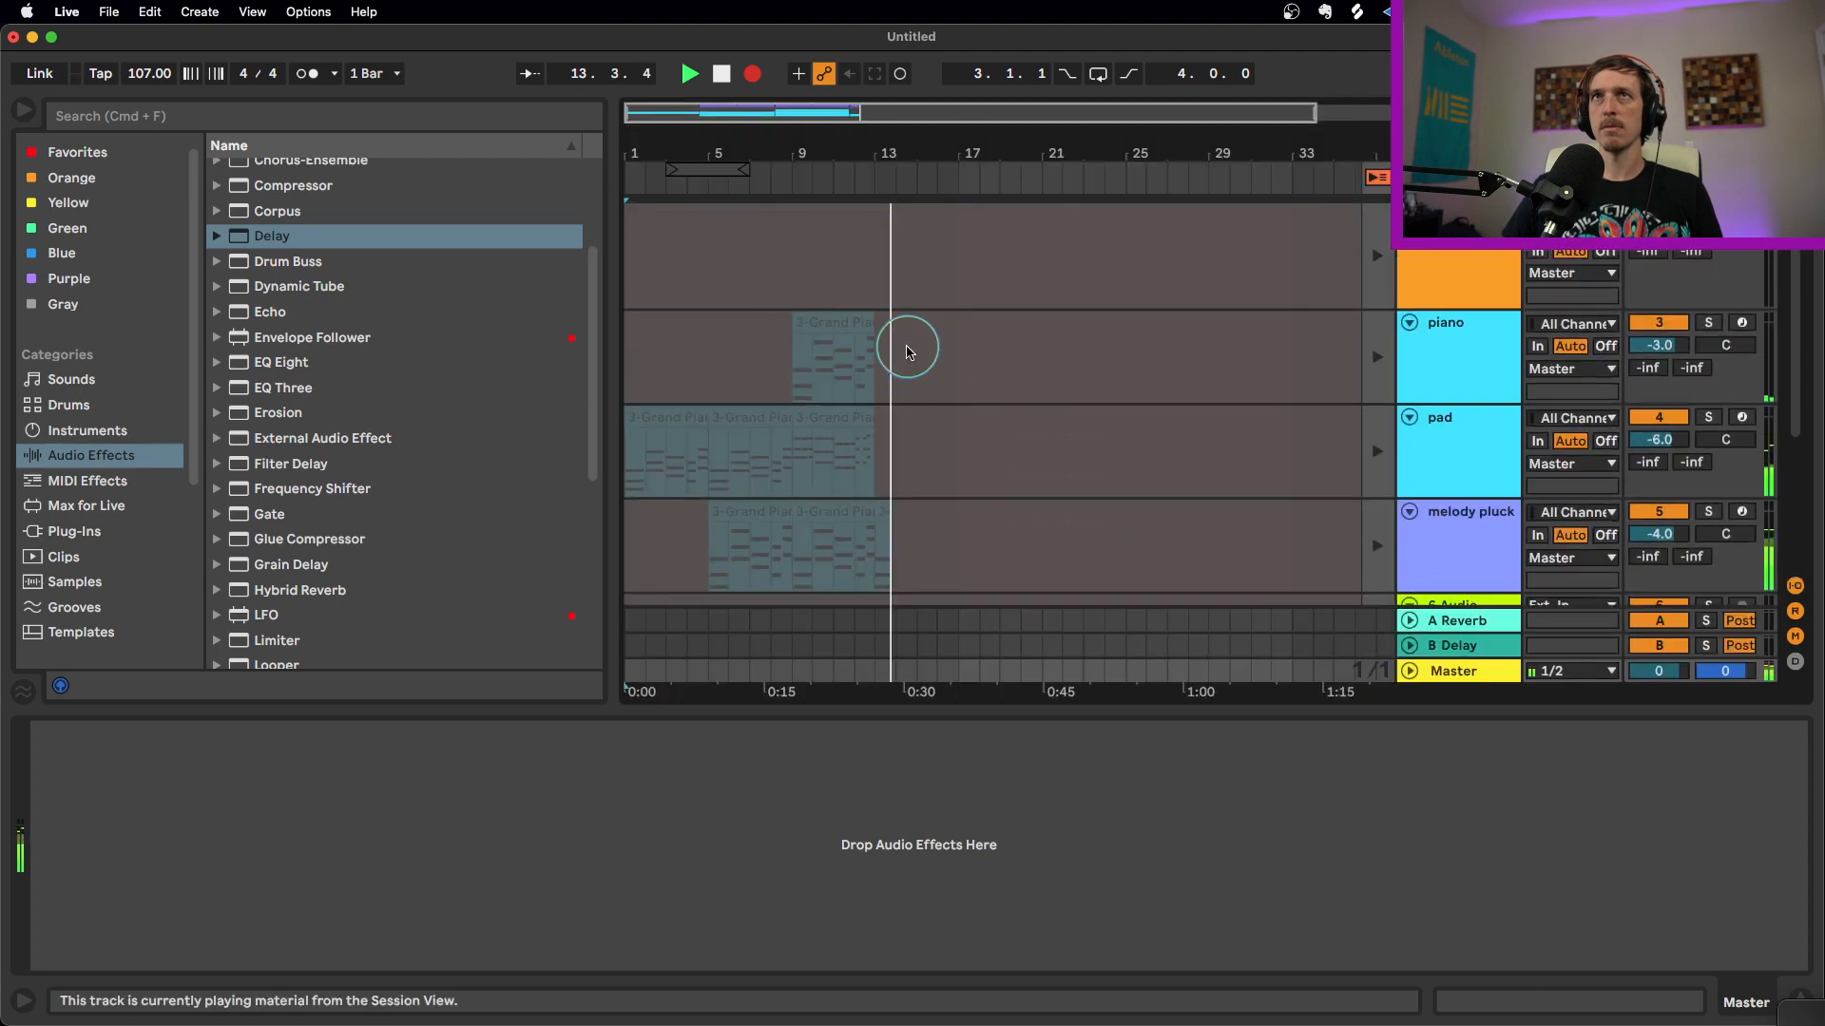
scroll(917, 323, "down", 3)
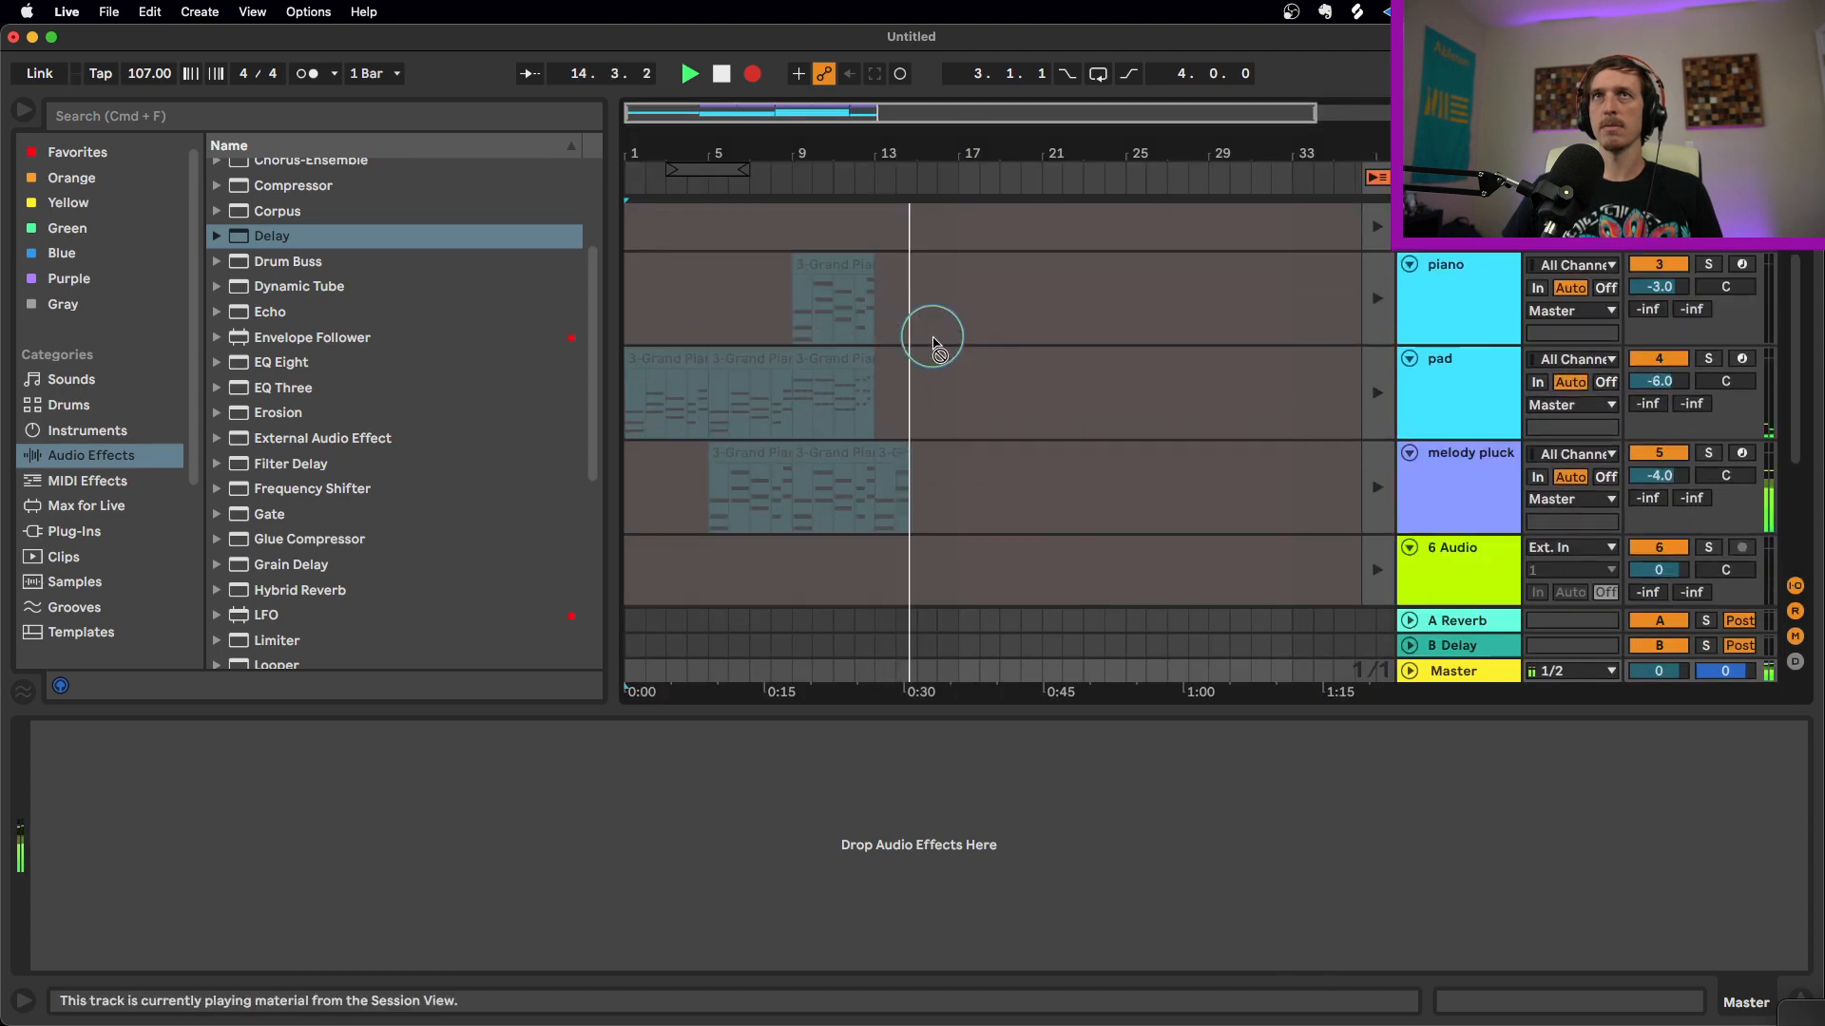
scroll(946, 314, "up", 3)
key("Tab")
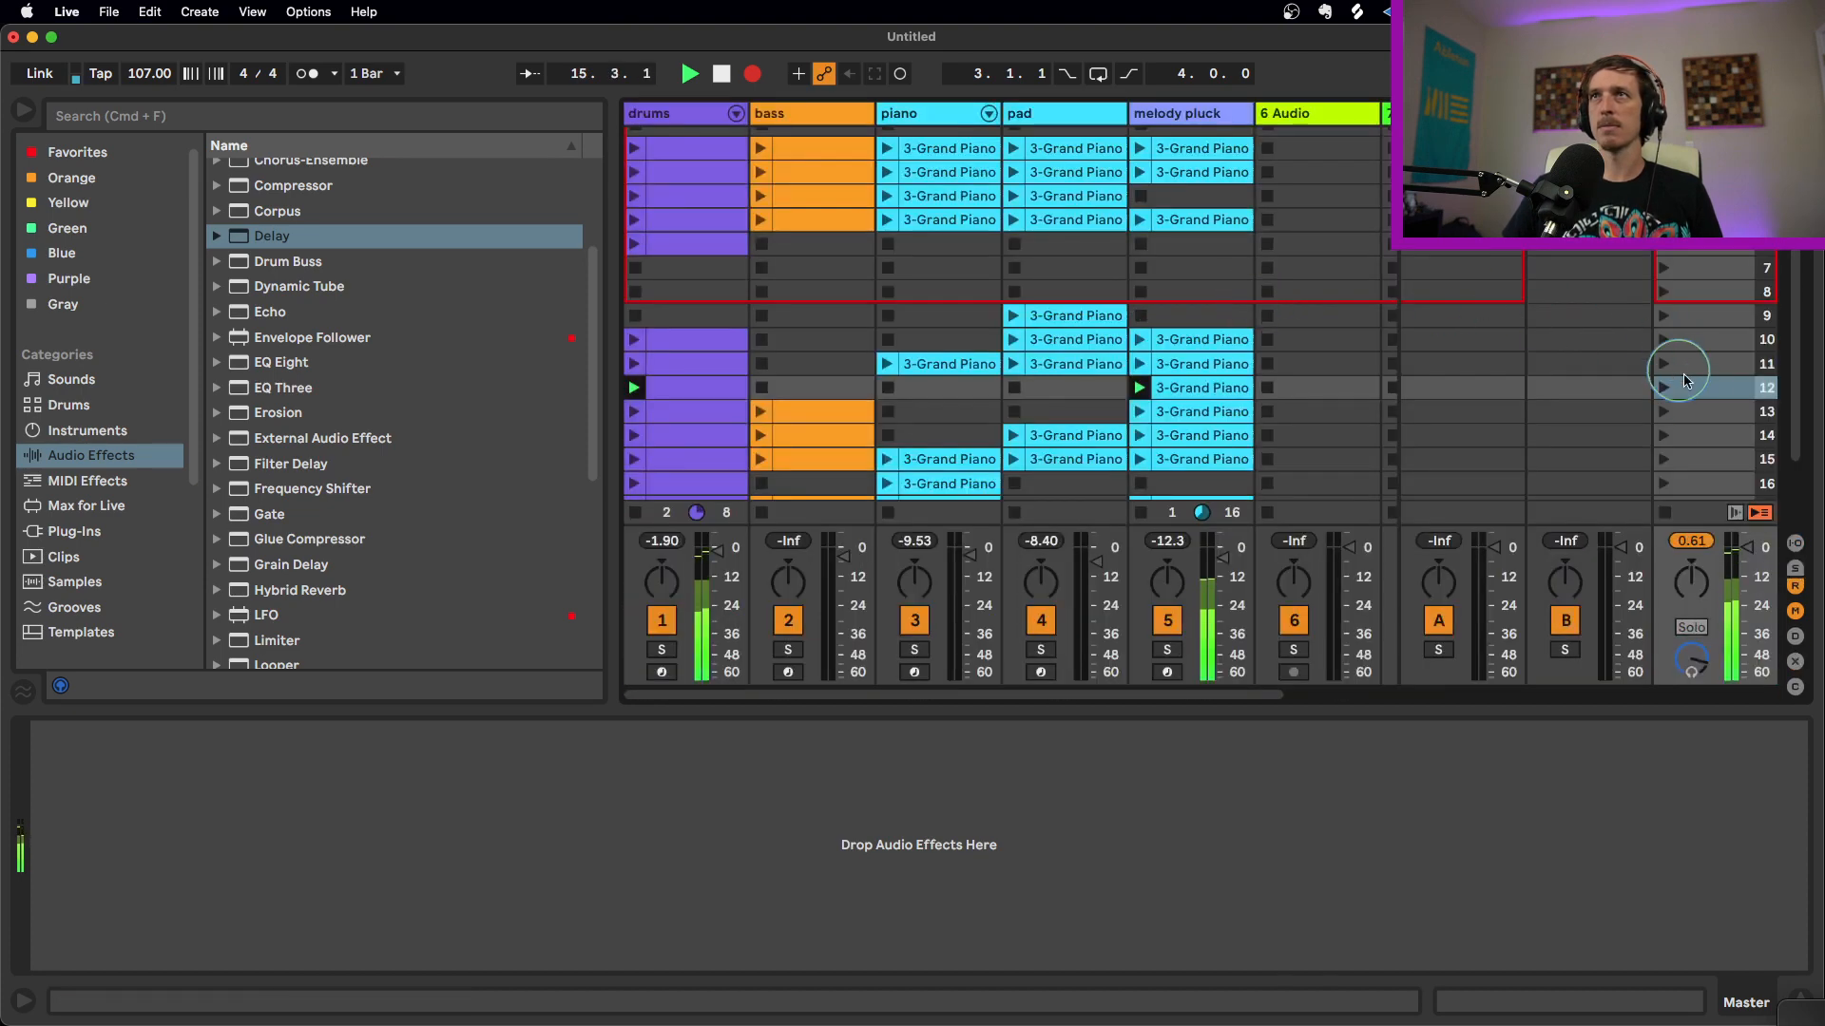
Launch scene 13 for bar 17 and scene 14 for bar 21 of the Arrangement recording
left_click(1706, 419)
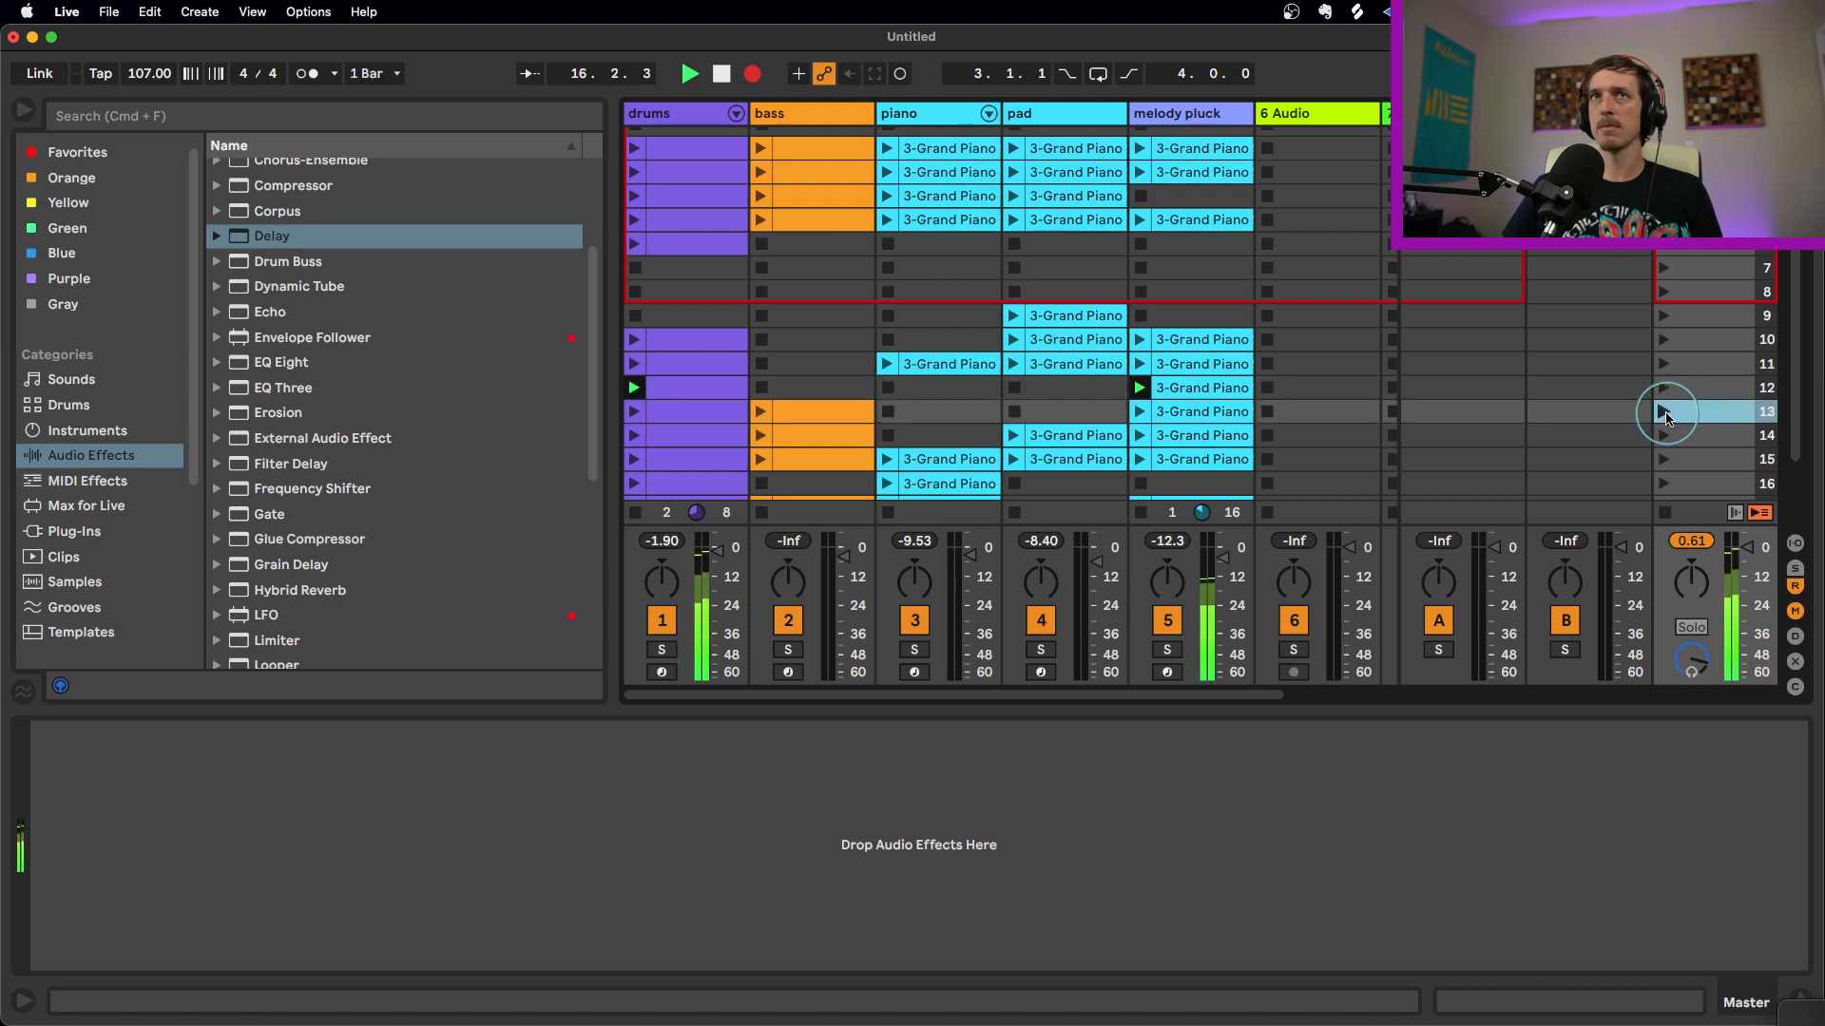
left_click(1665, 412)
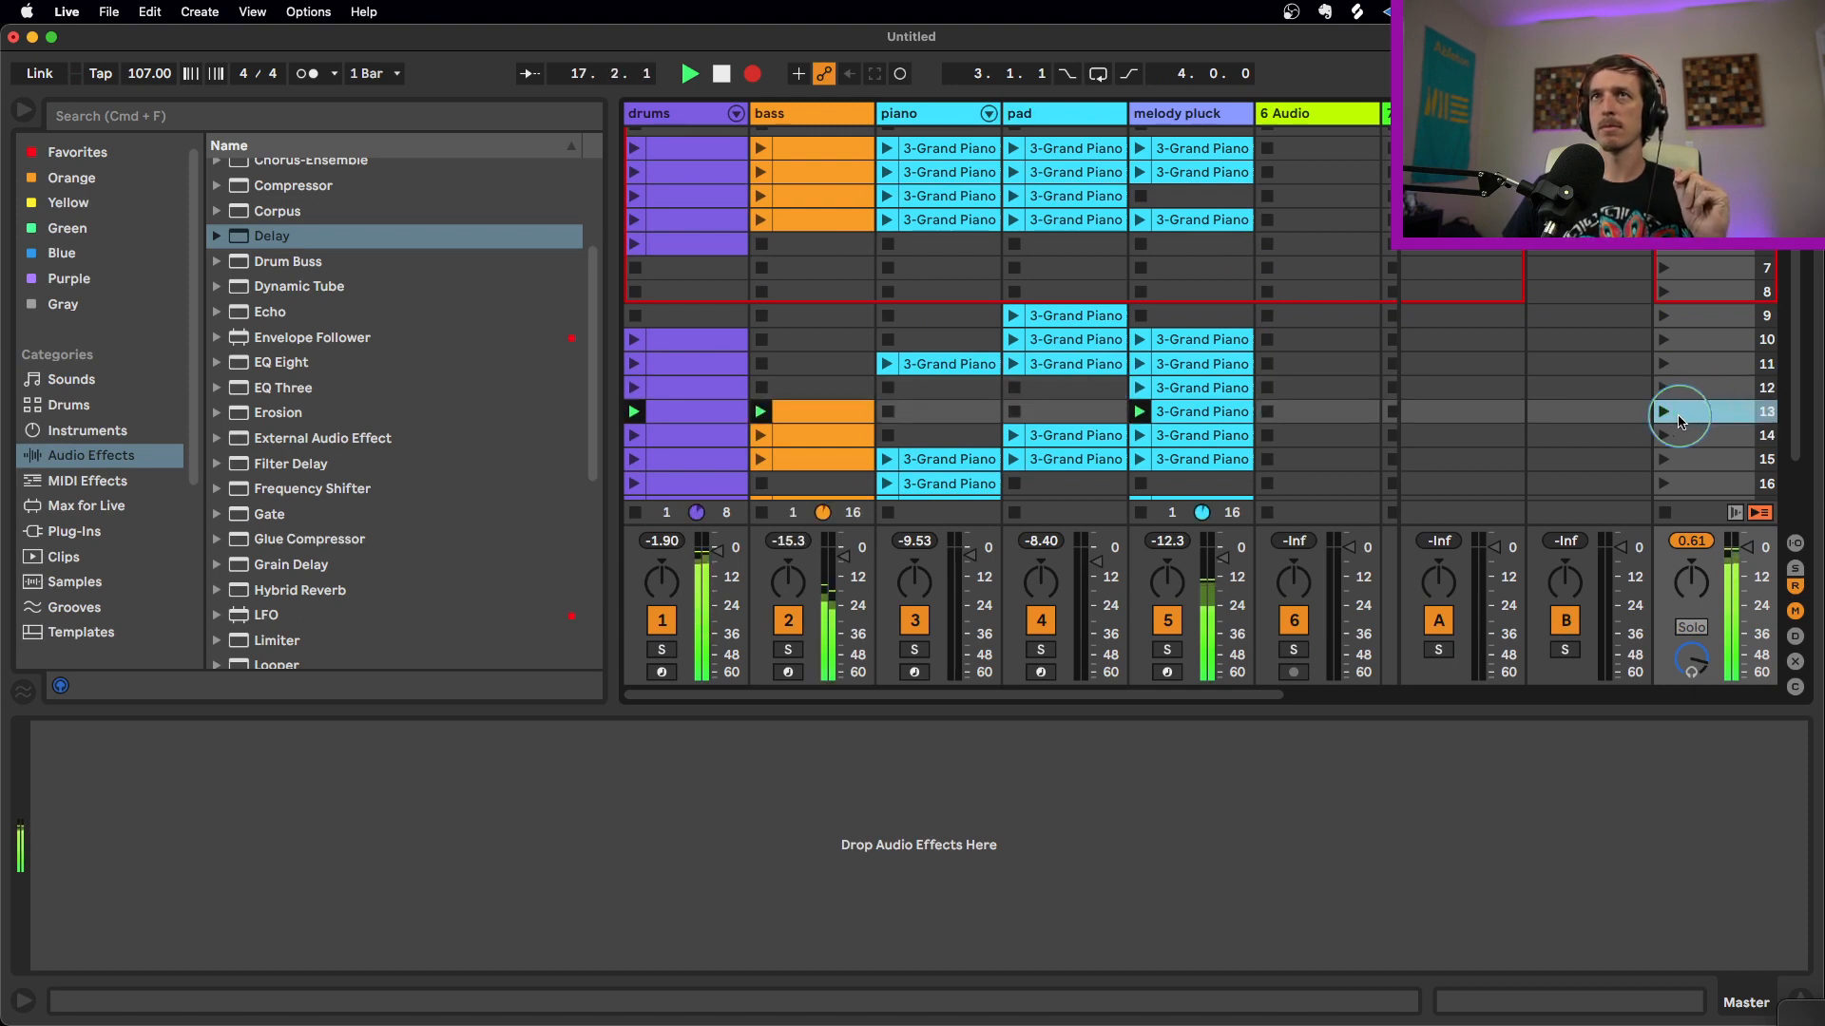
scroll(1673, 414, "down", 4)
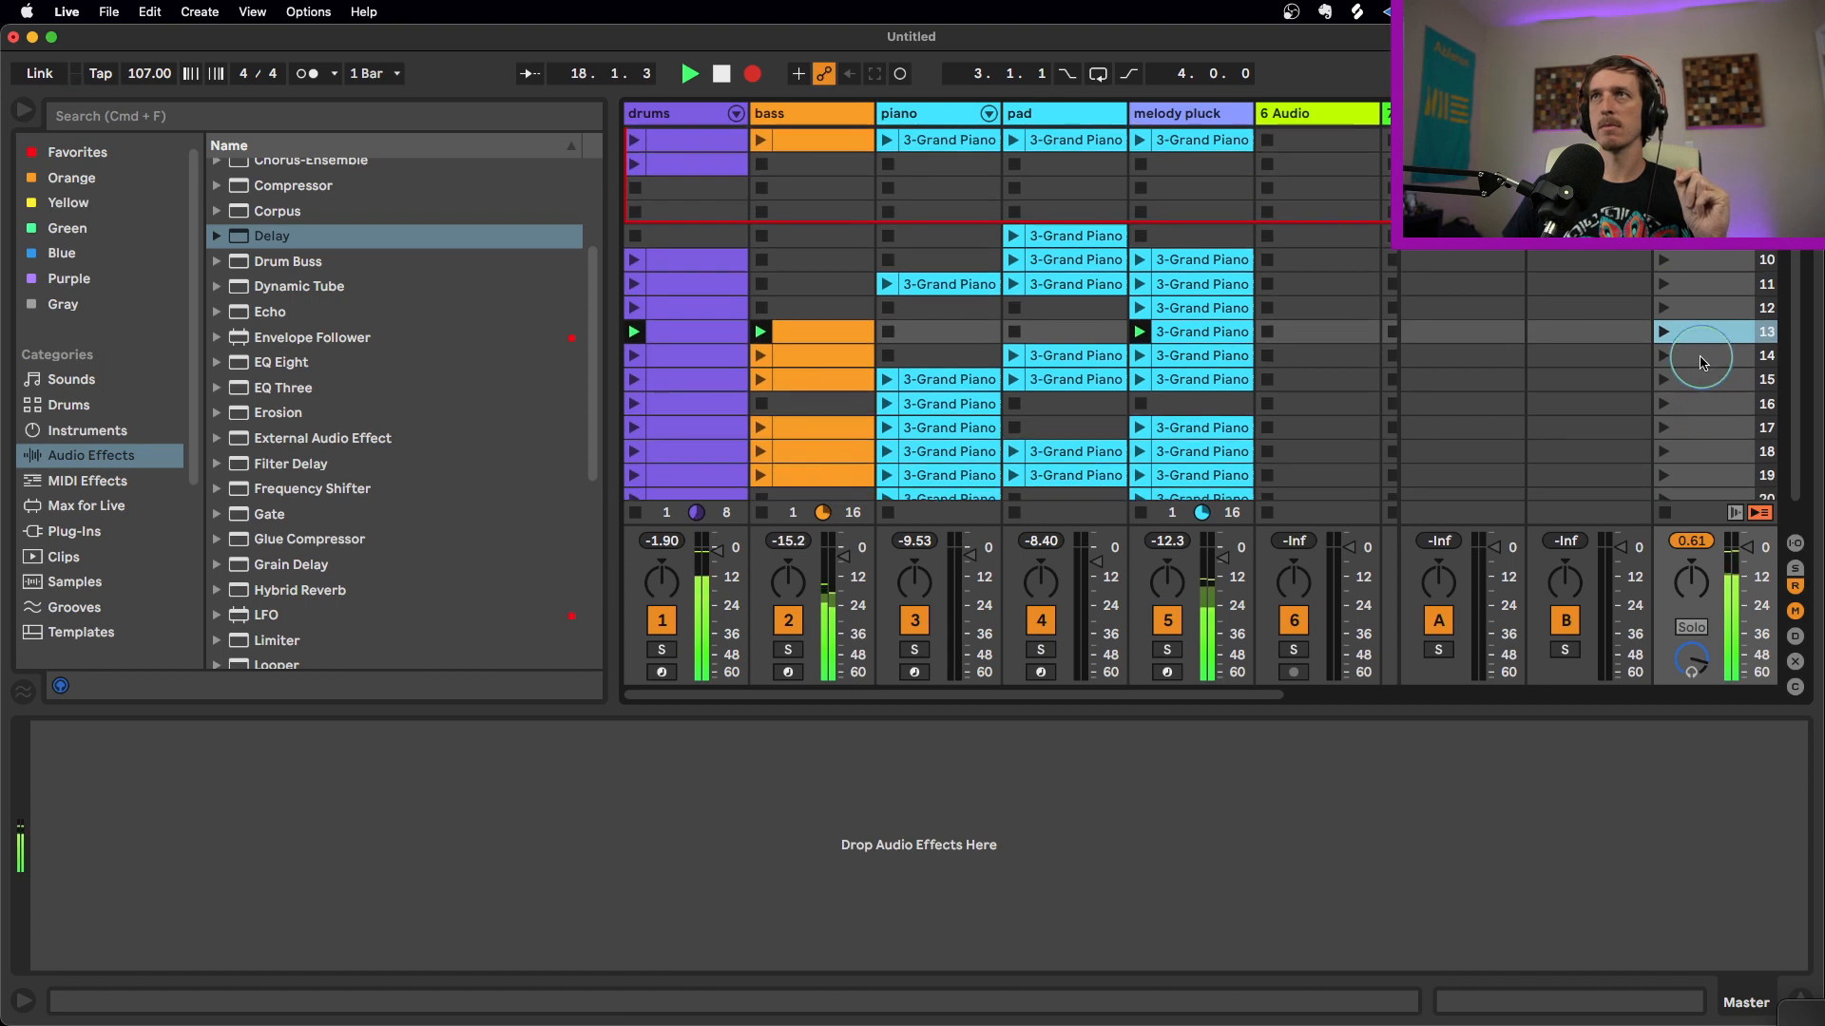
left_click(1701, 359)
left_click(1665, 356)
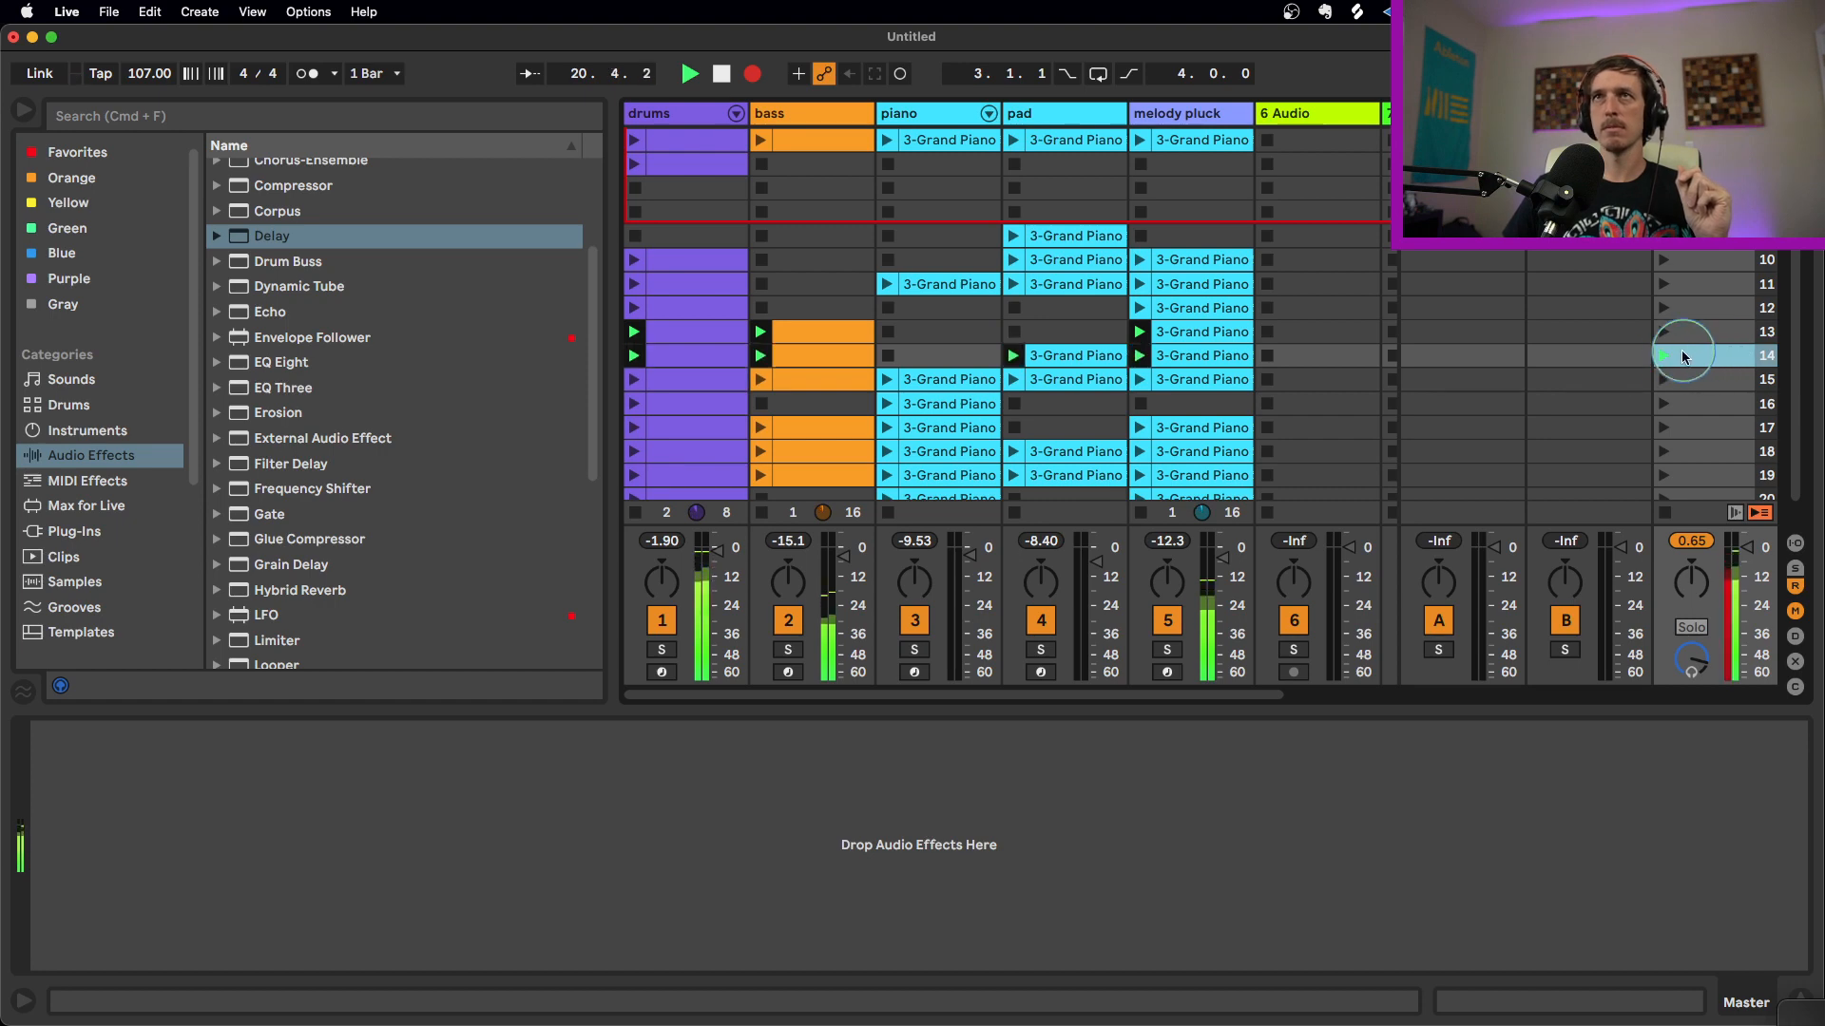
Check the recorded tracks in Arrangement View, return to Session View and launch scene 15 for bar 25
scroll(1680, 371, "down", 1)
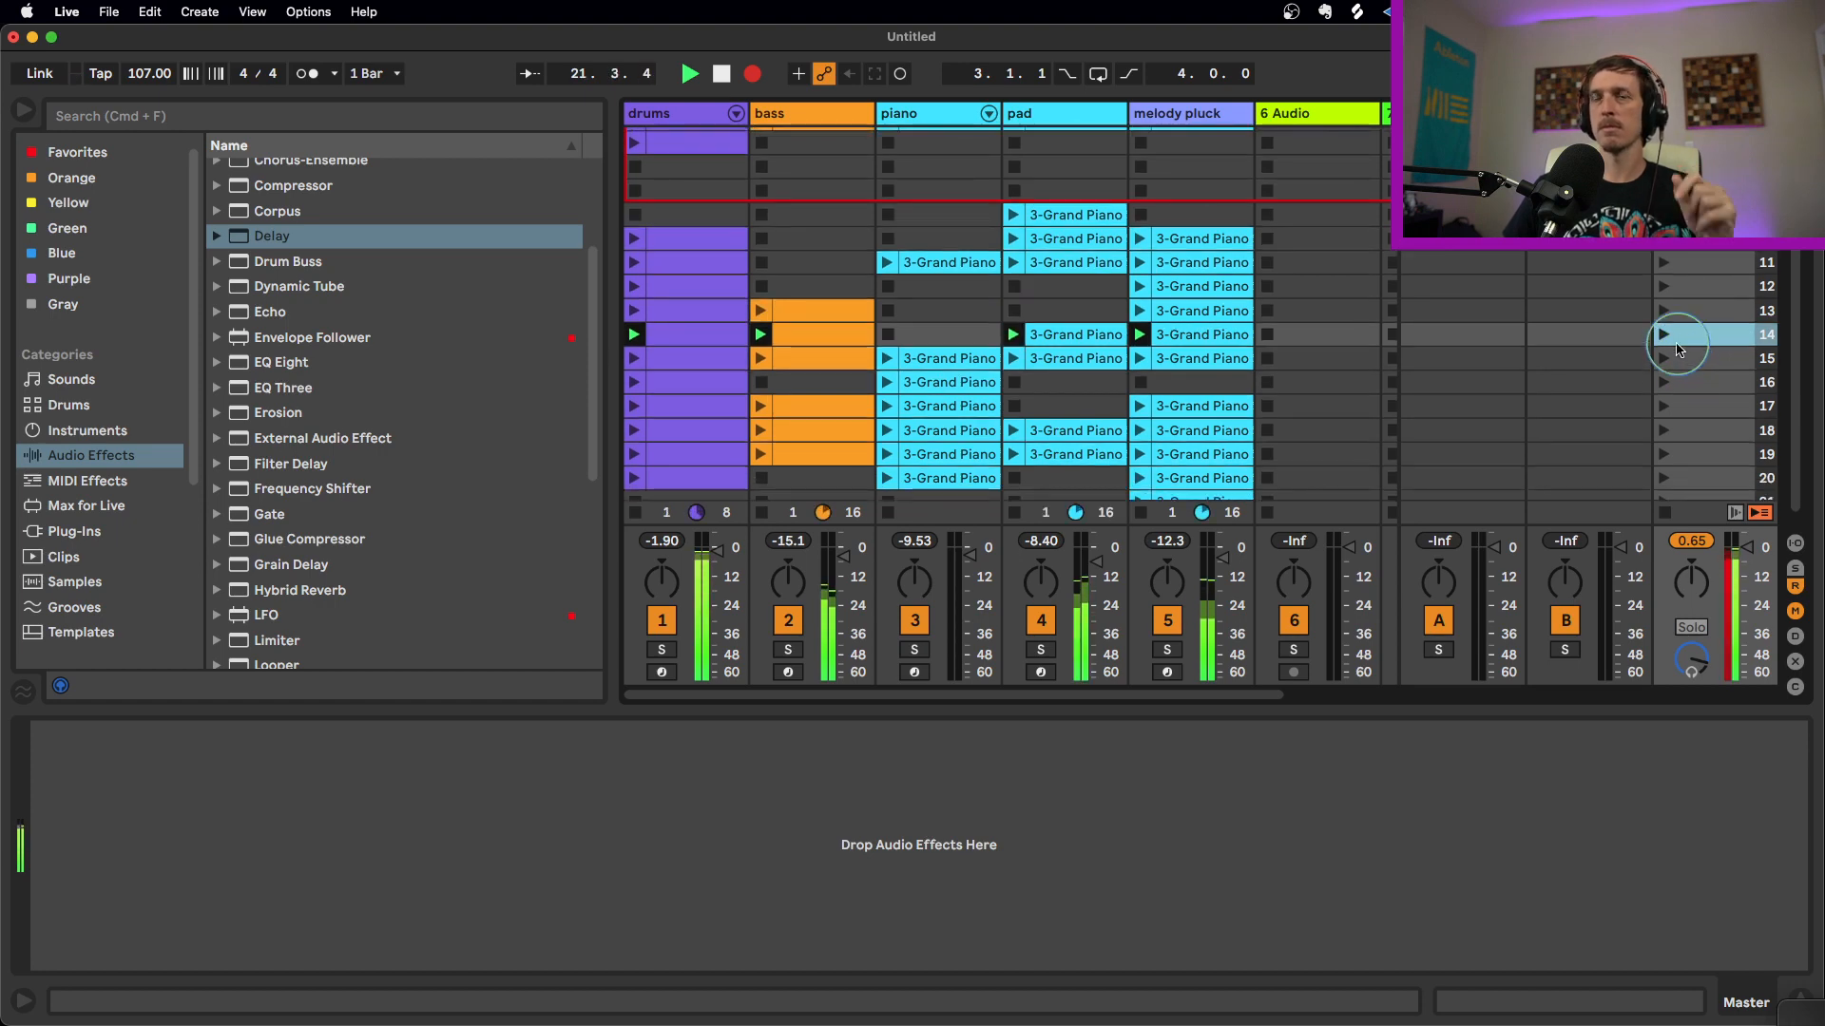
key("Tab")
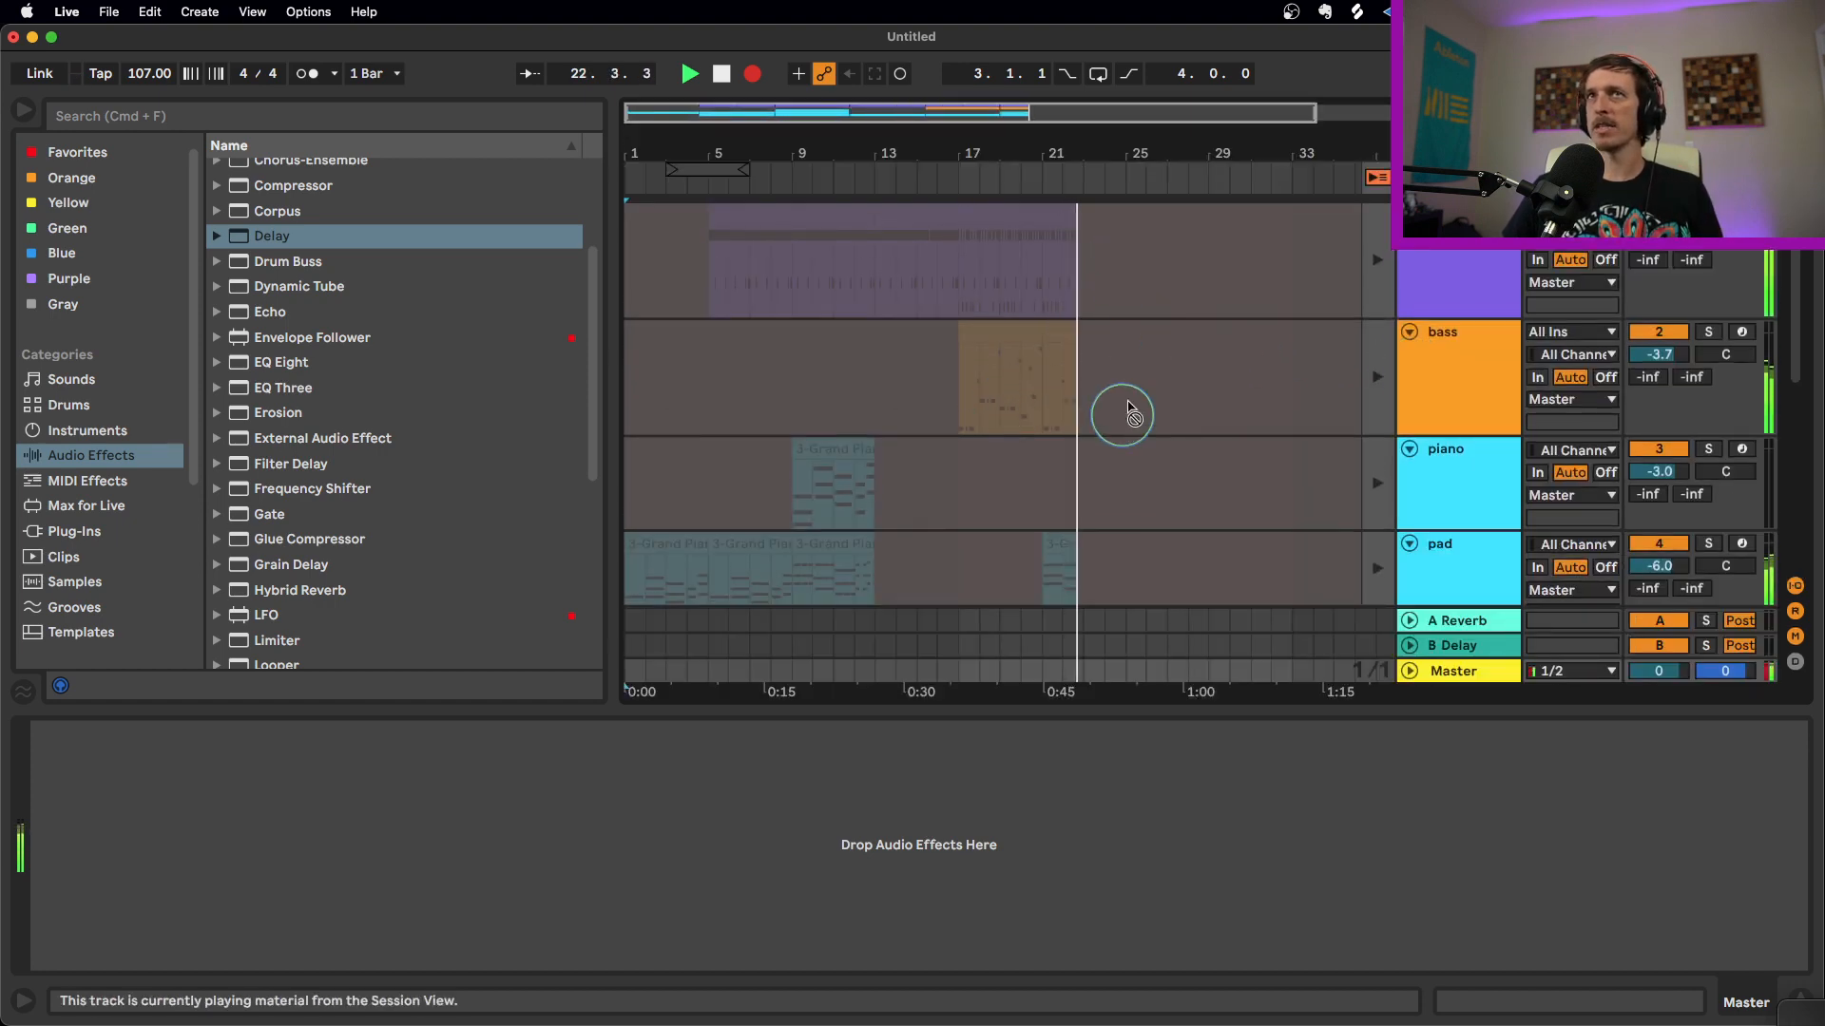
scroll(1135, 427, "down", 3)
scroll(1137, 429, "up", 2)
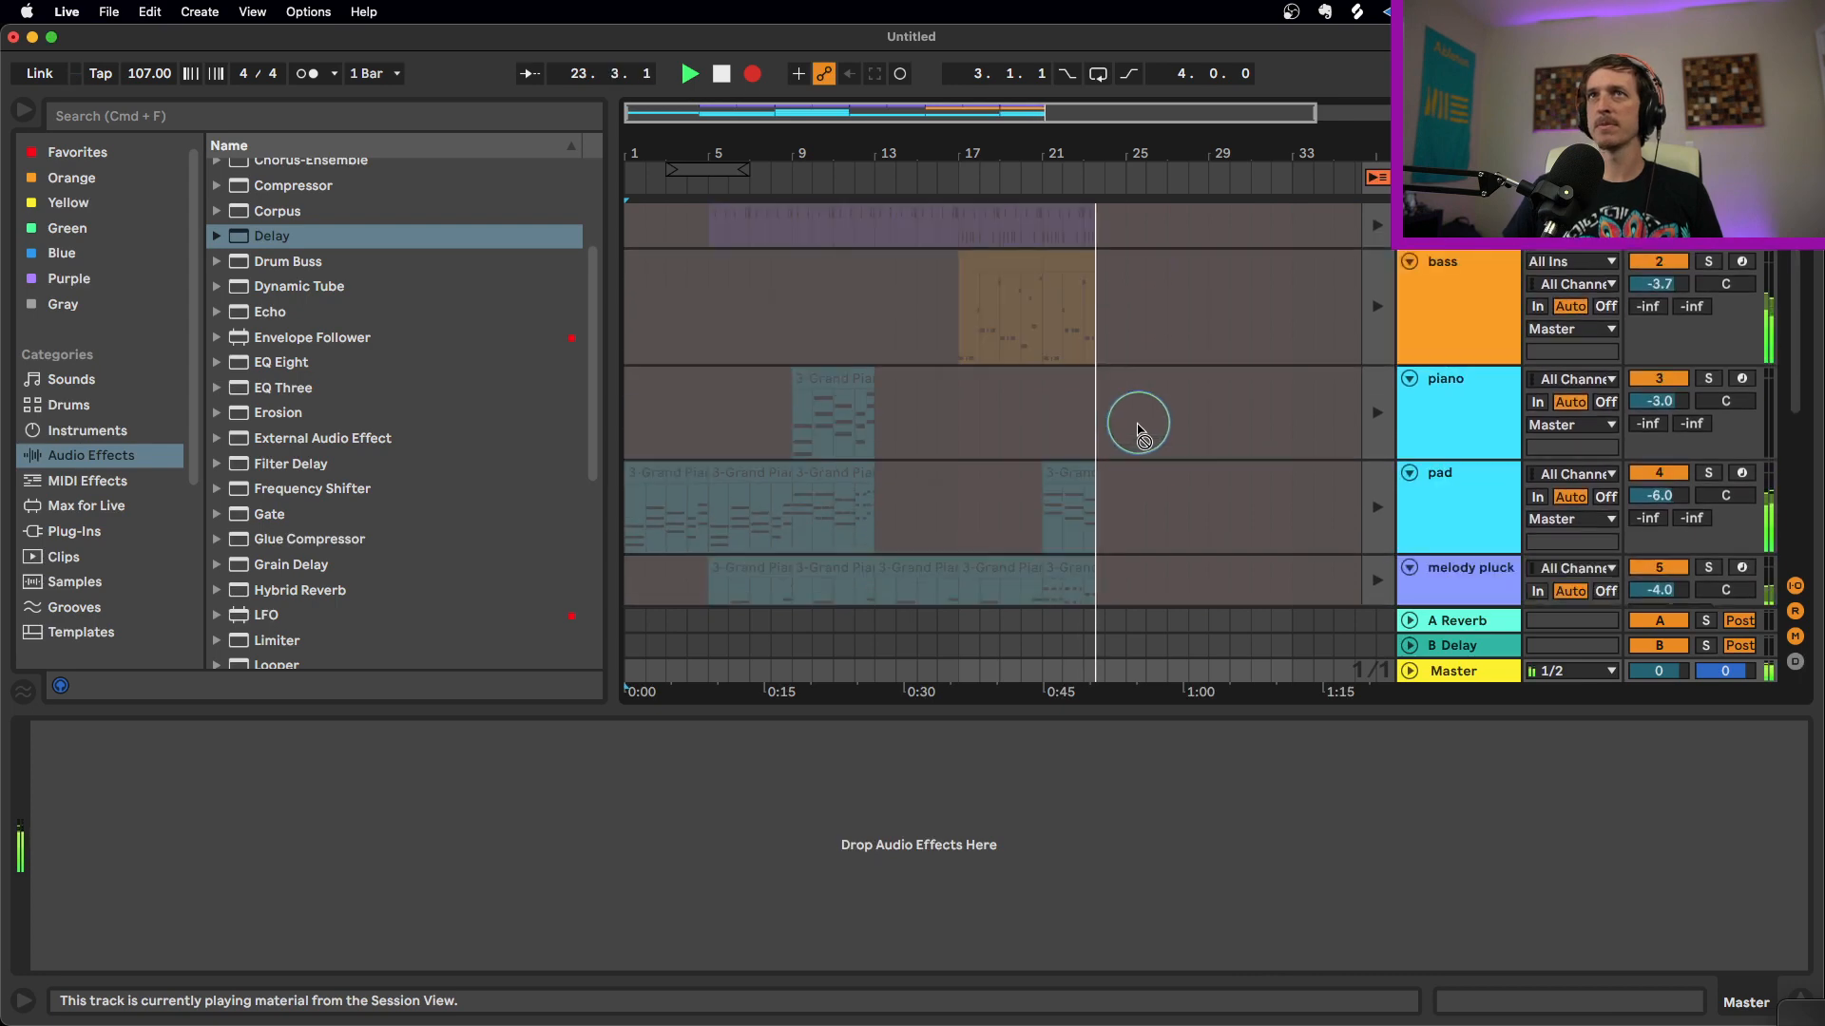
key("Tab")
left_click(1663, 358)
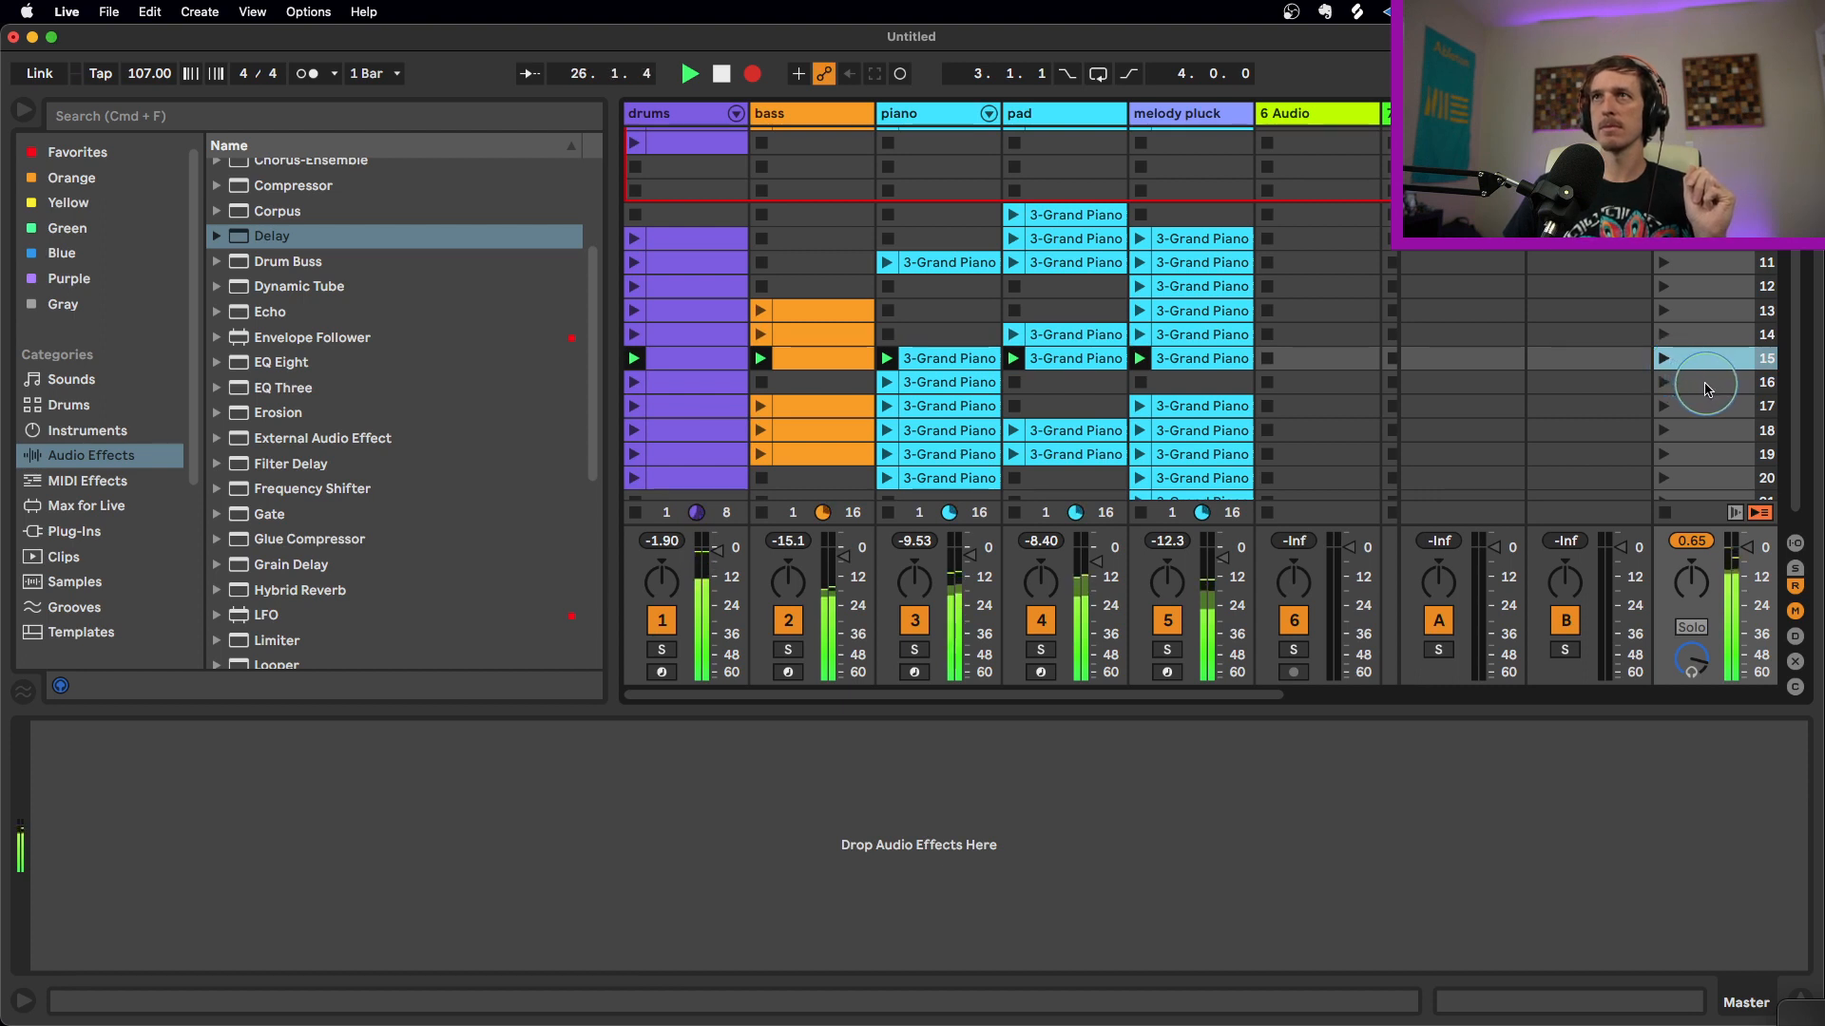
Launch scene 16 for bar 29, let it run for eight bars, and launch scene 17 for bar 37
left_click(1675, 383)
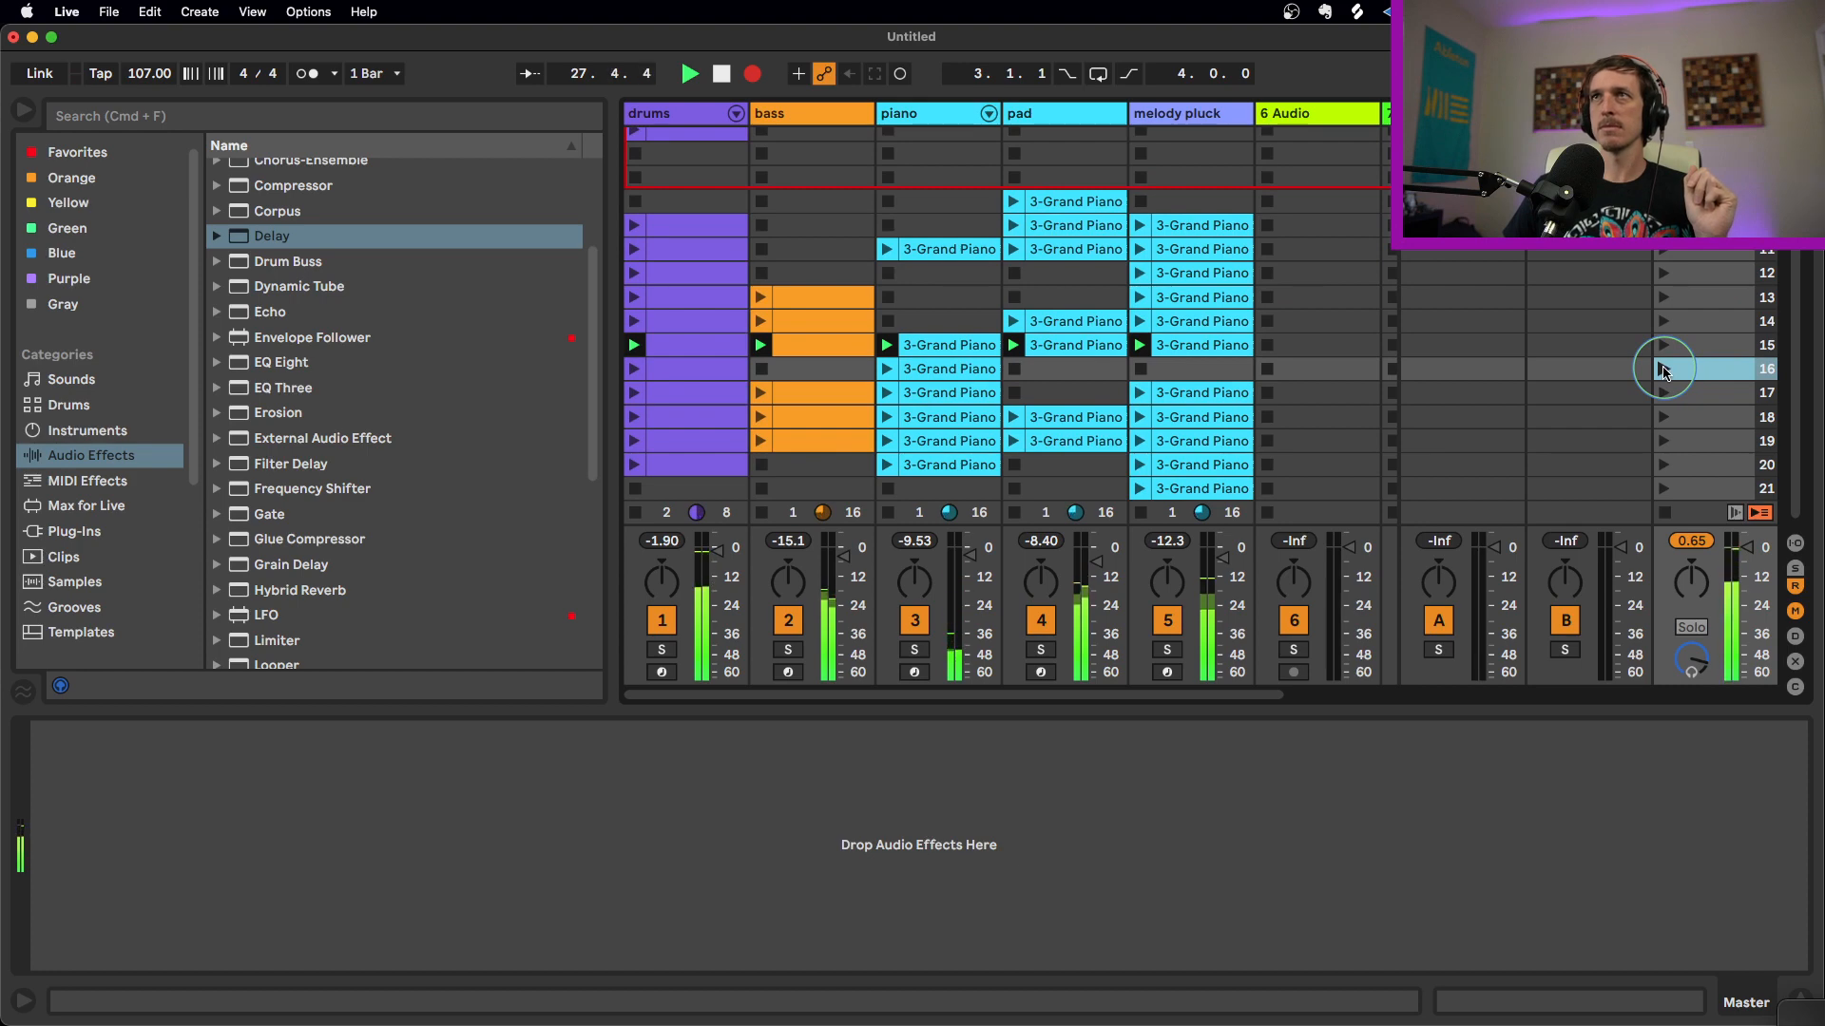
left_click(1663, 368)
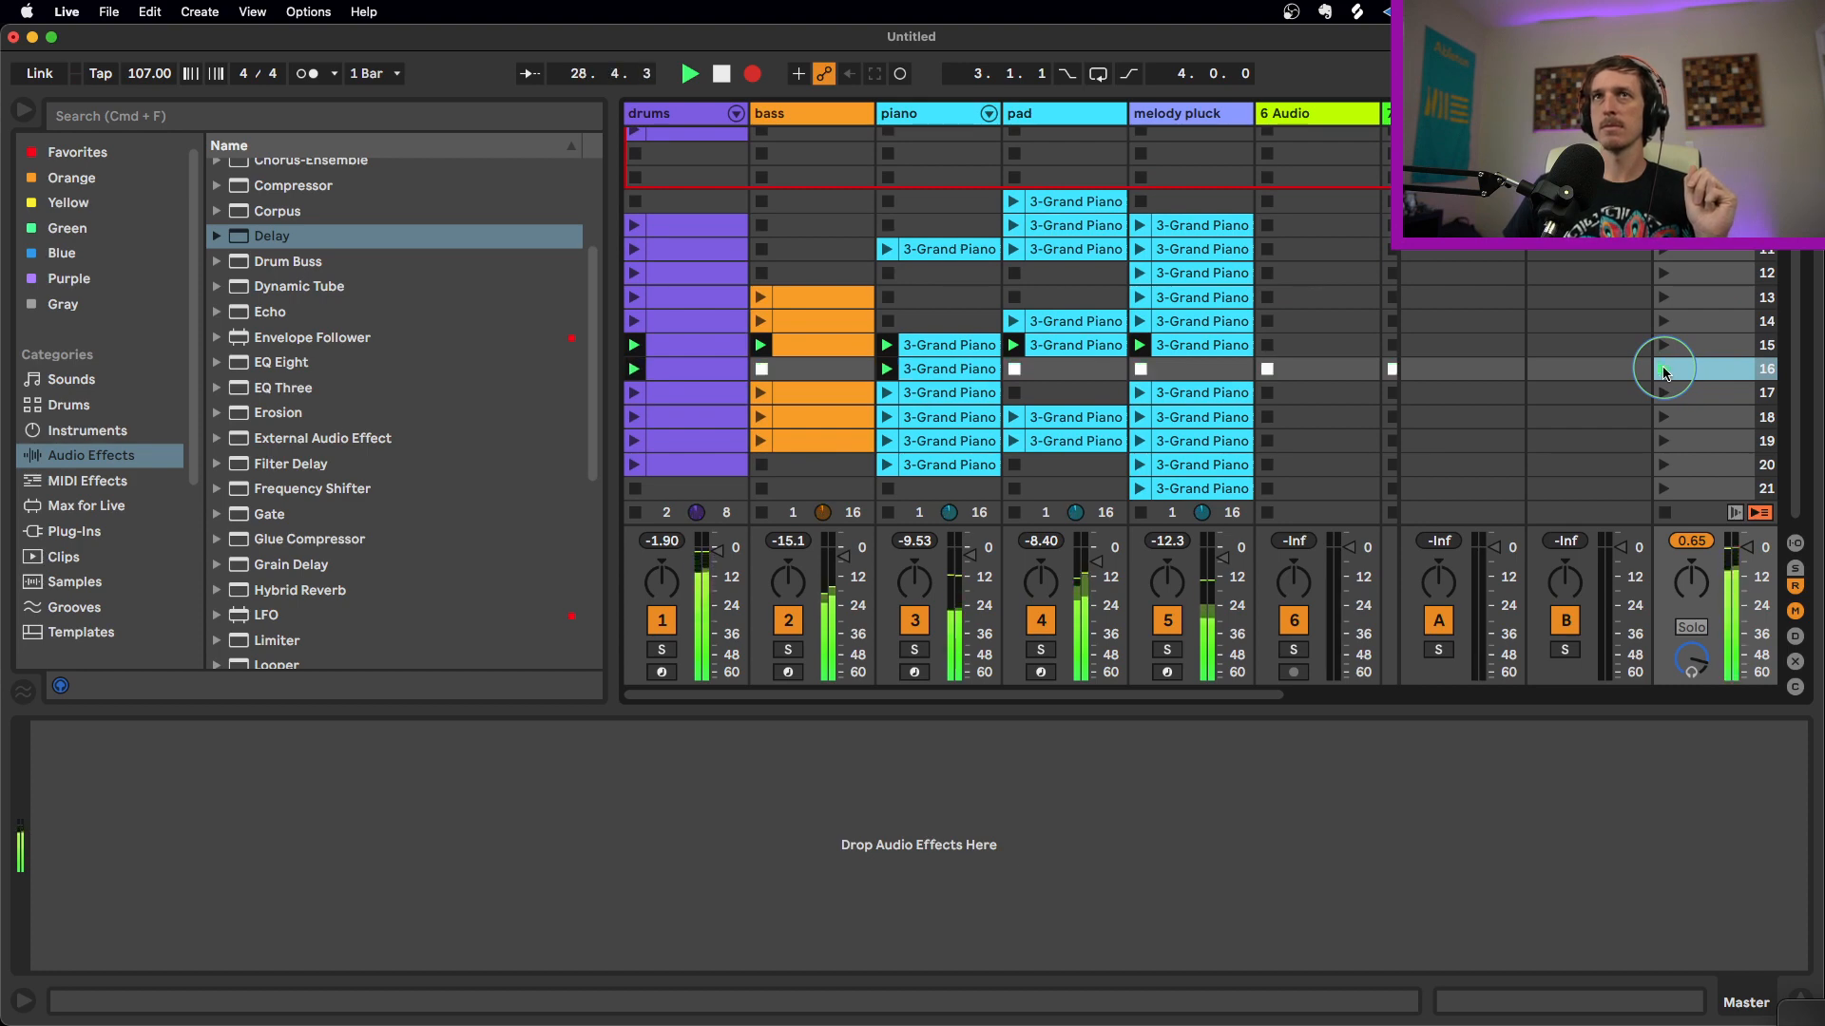
left_click(1716, 395)
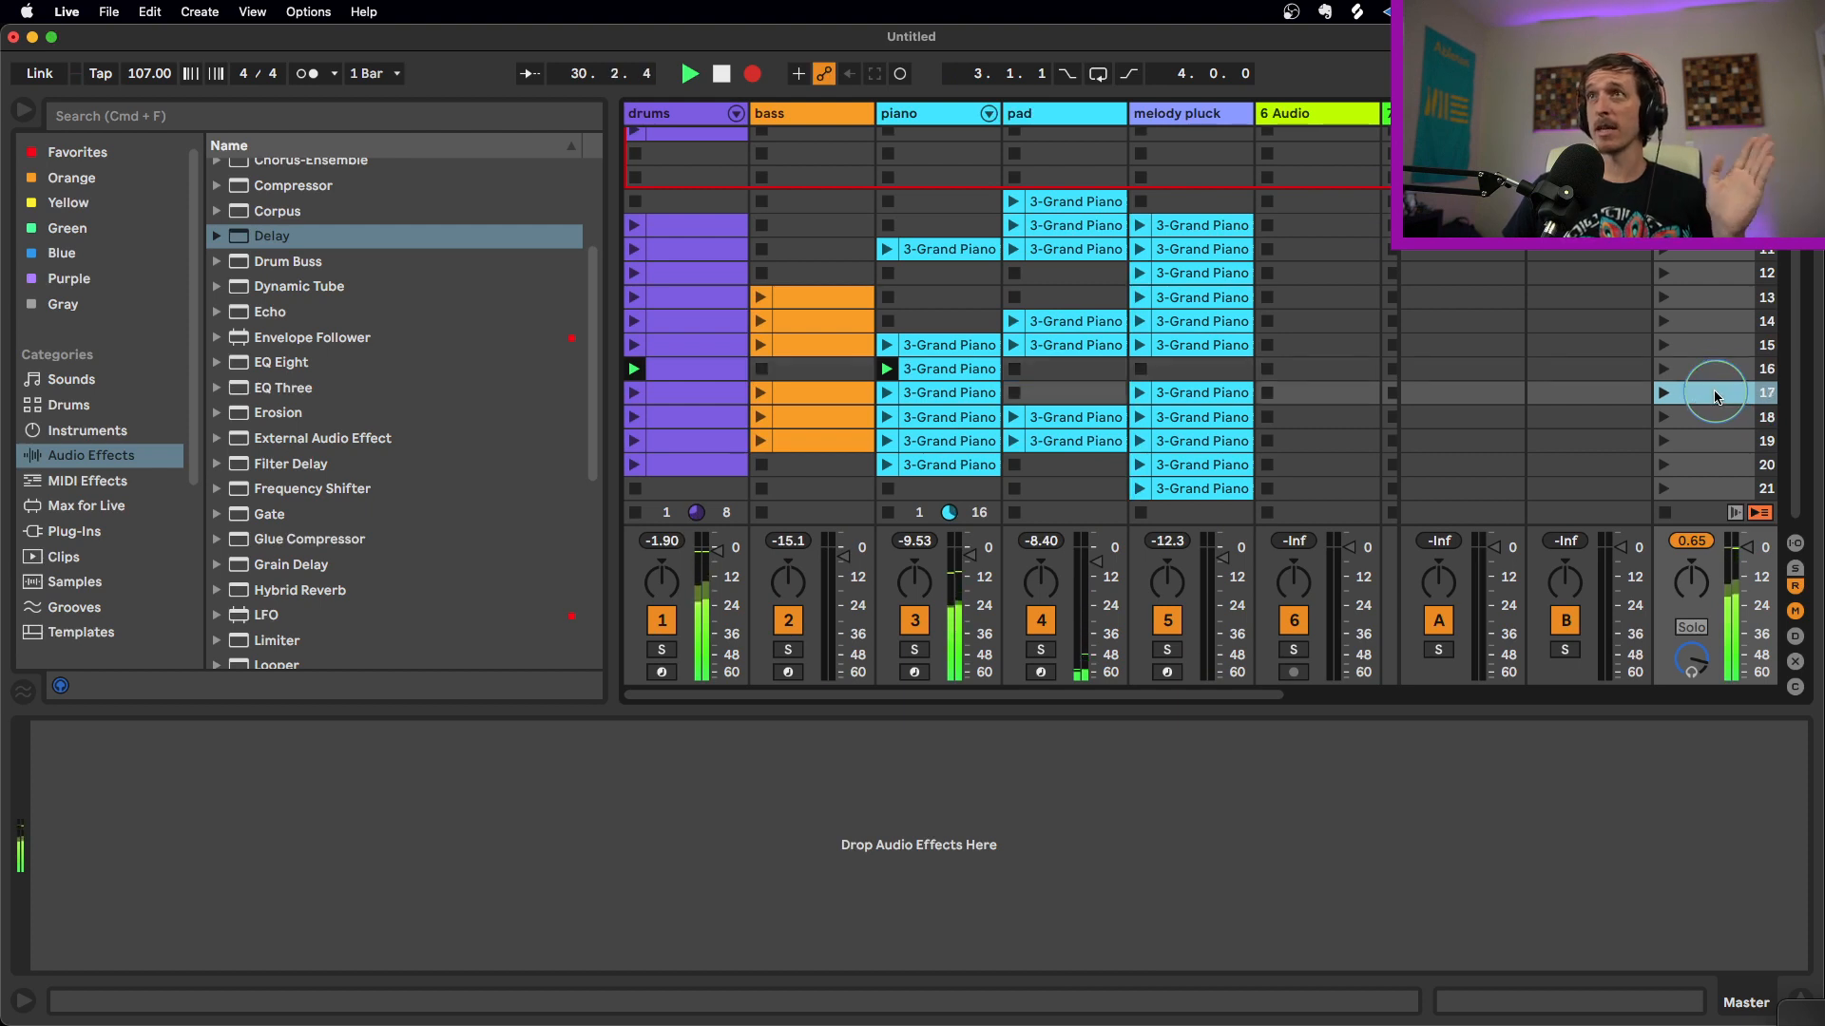
left_click(1663, 393)
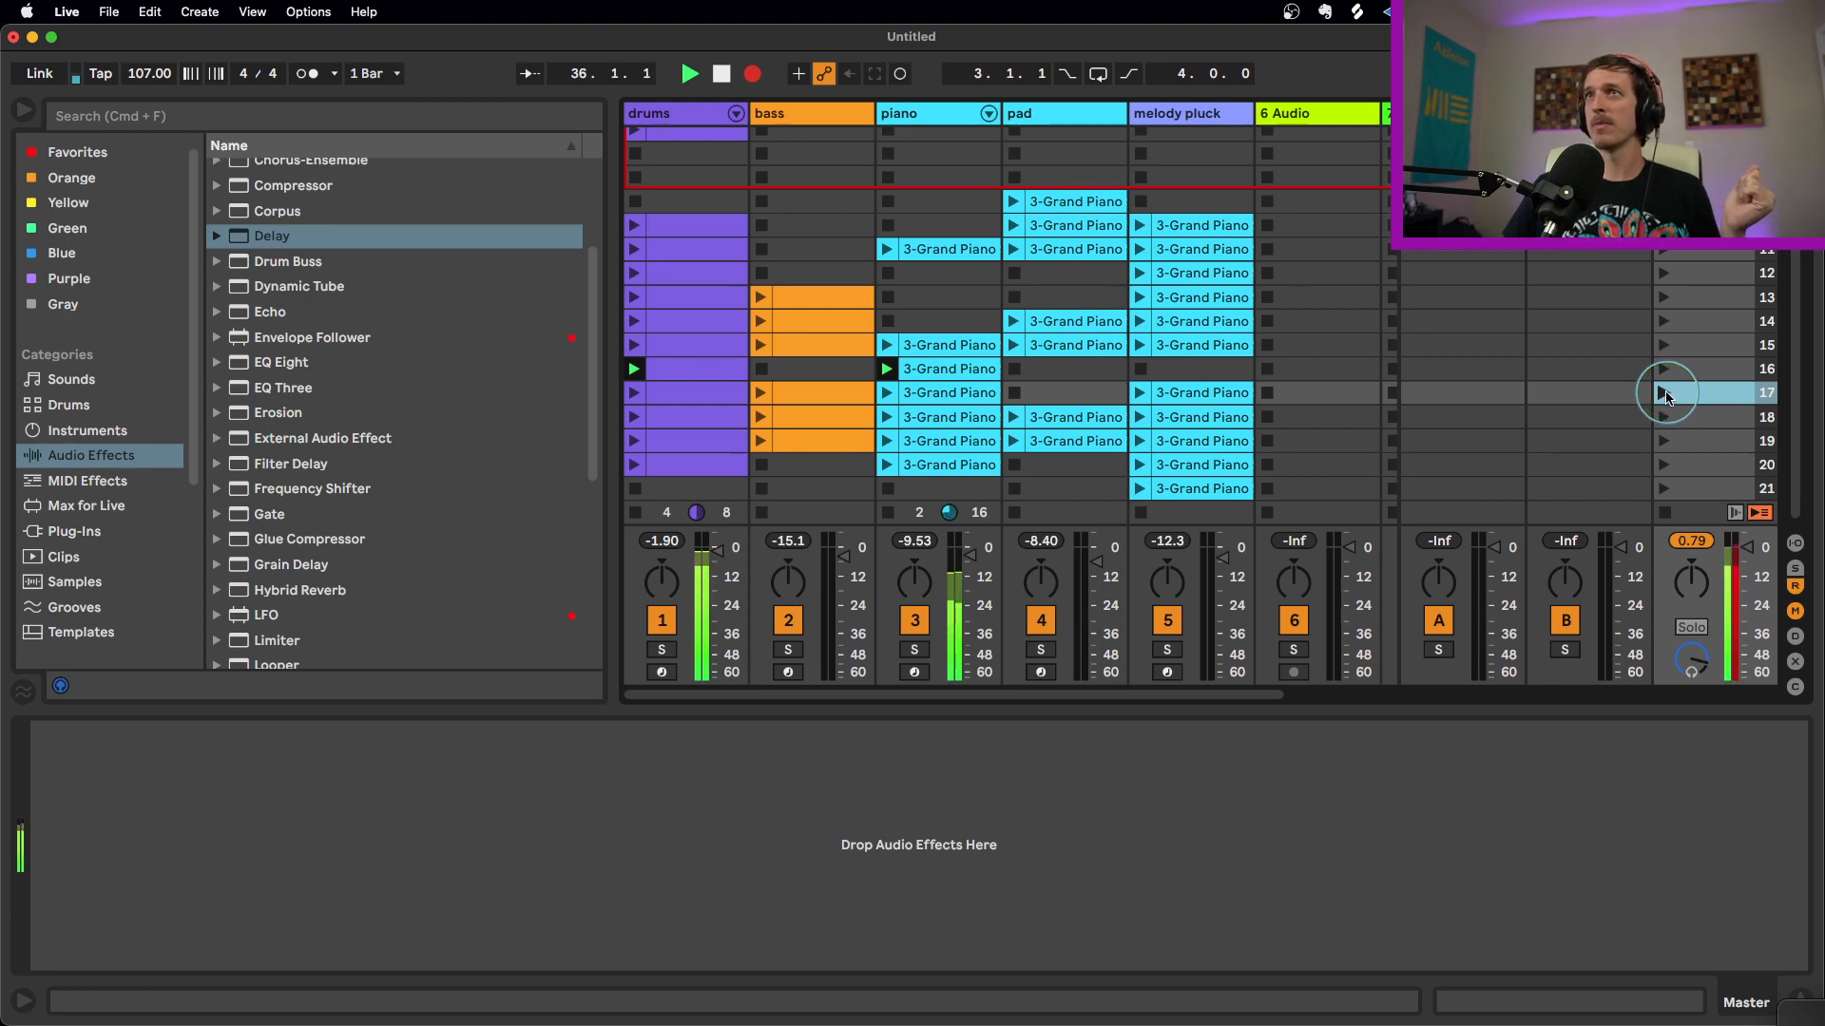
left_click(1663, 393)
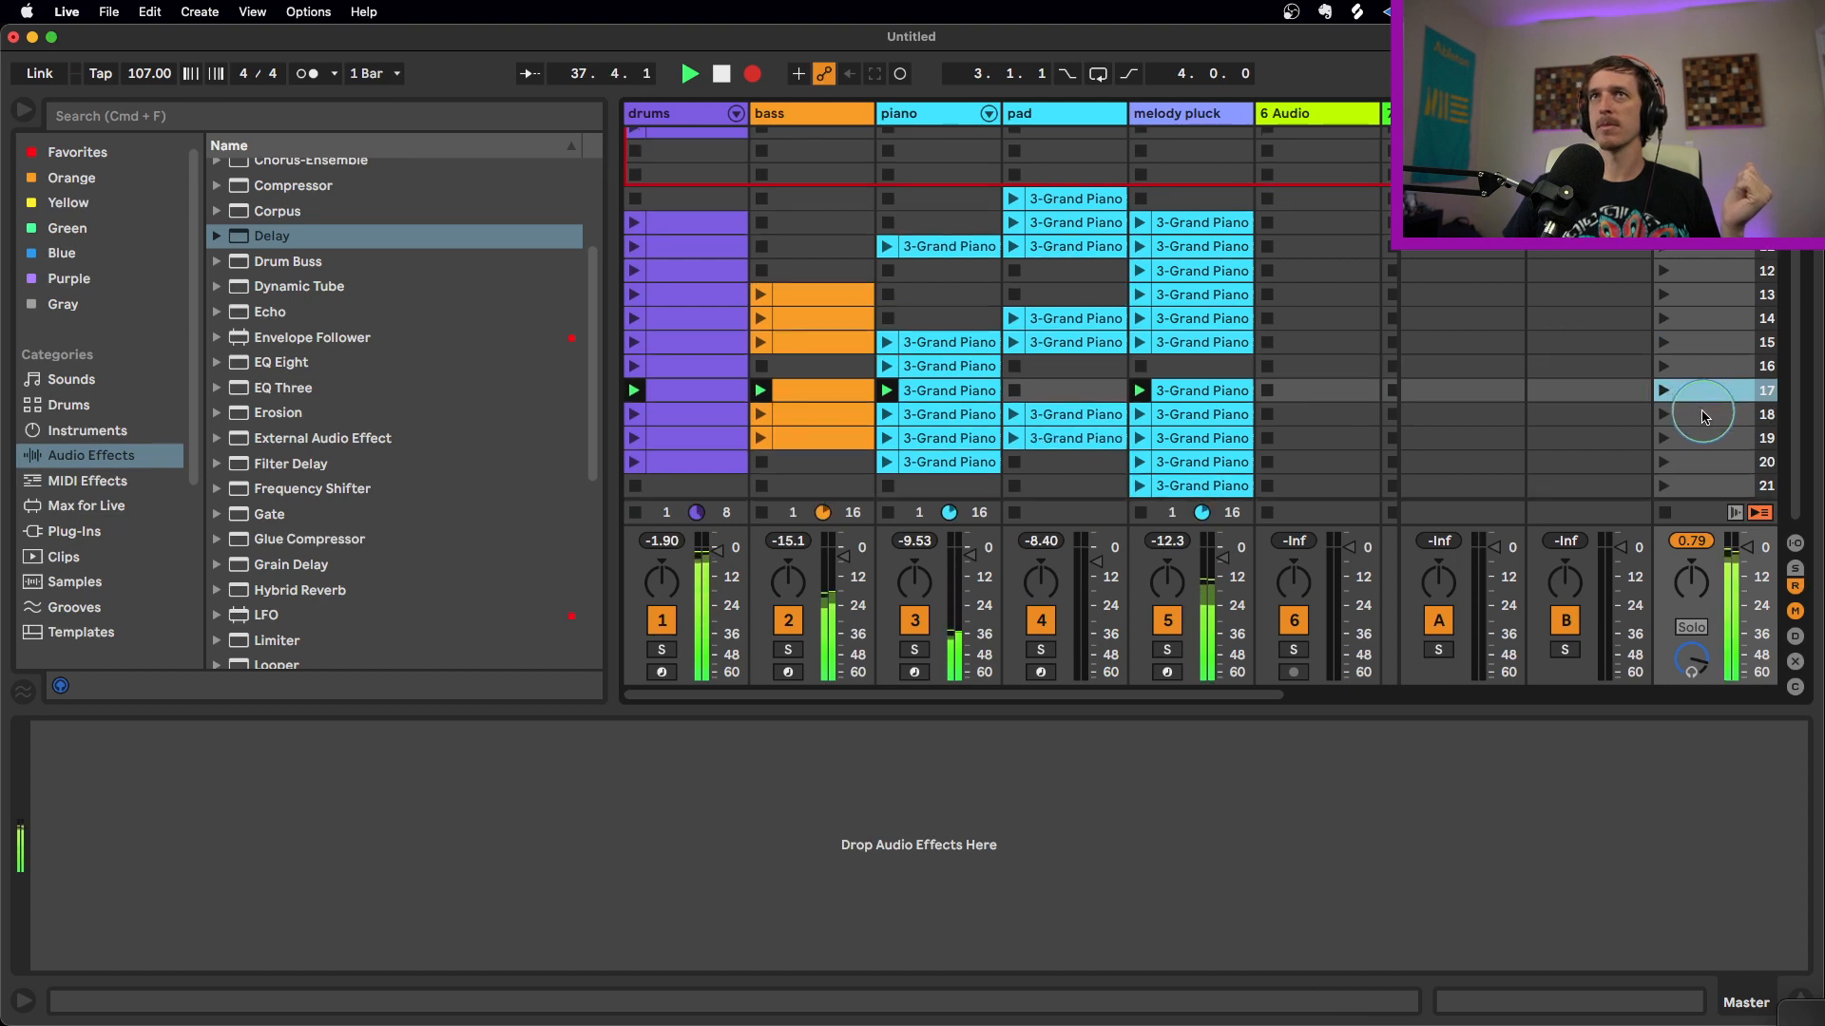
Launch scene 18 for bar 41 and look over the zoomed-out recording in Arrangement View before returning to Session View
left_click(1704, 418)
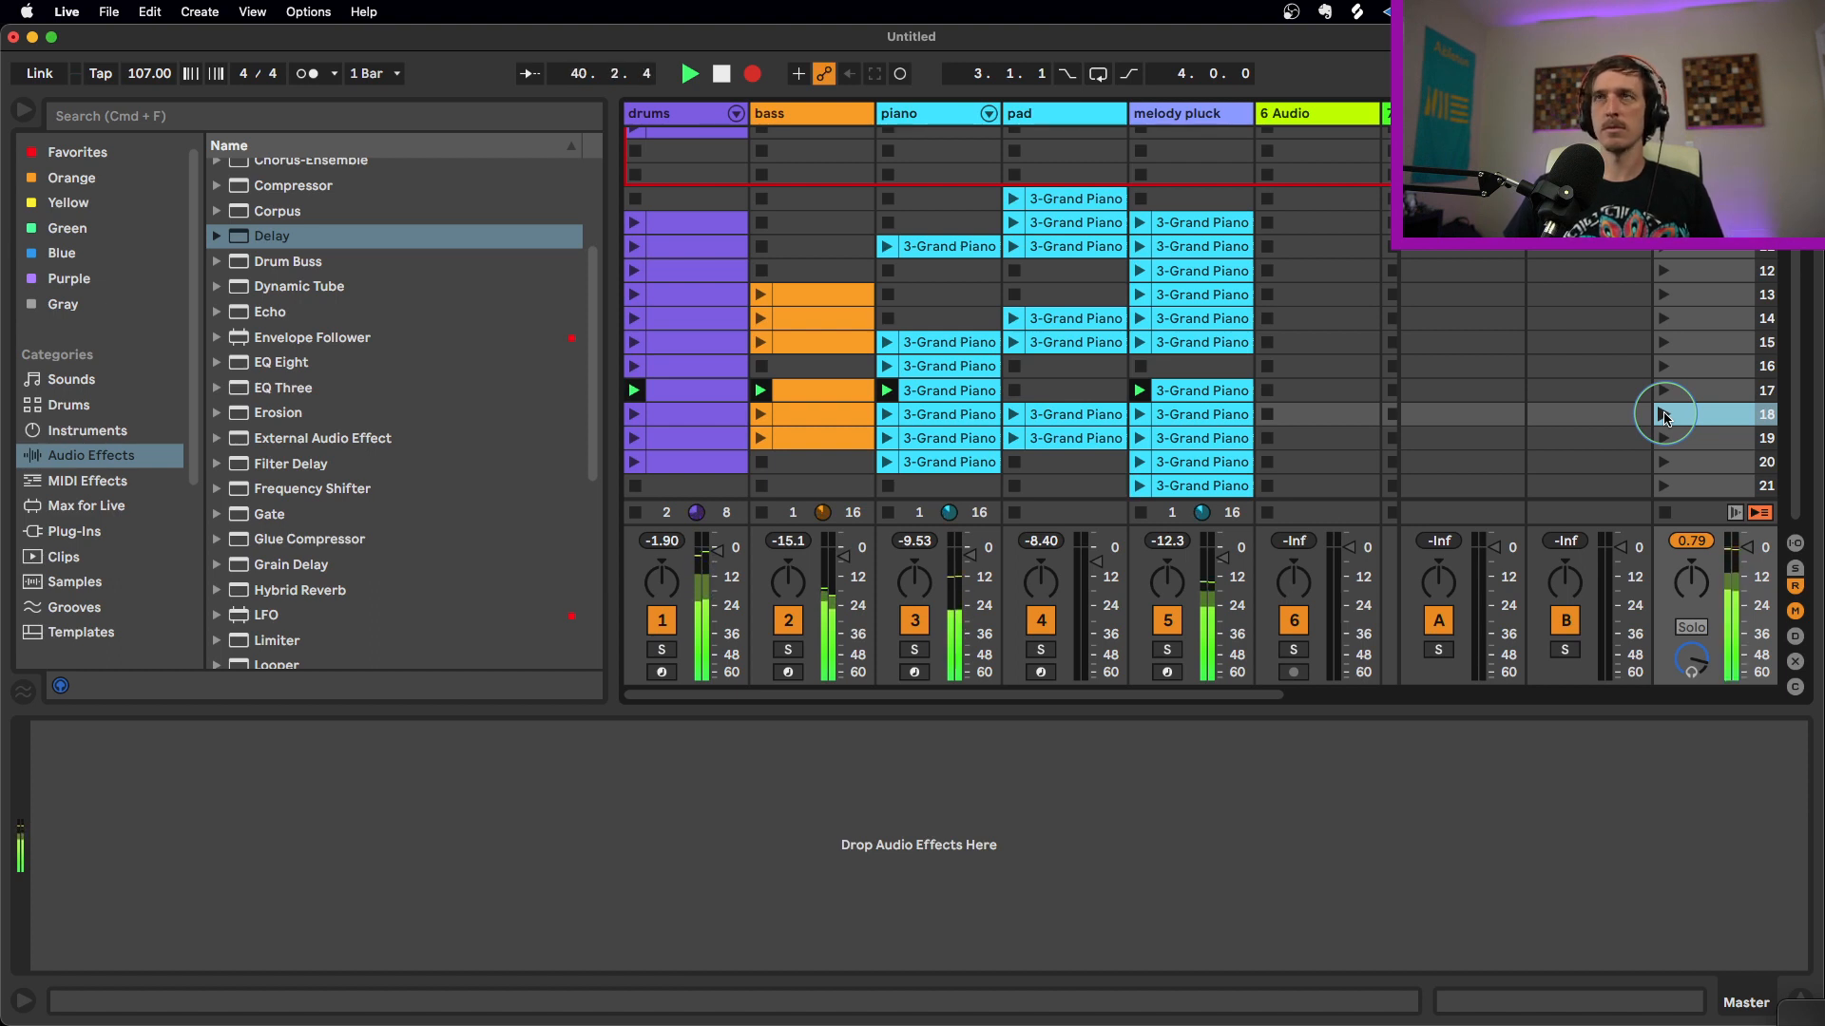
left_click(1663, 417)
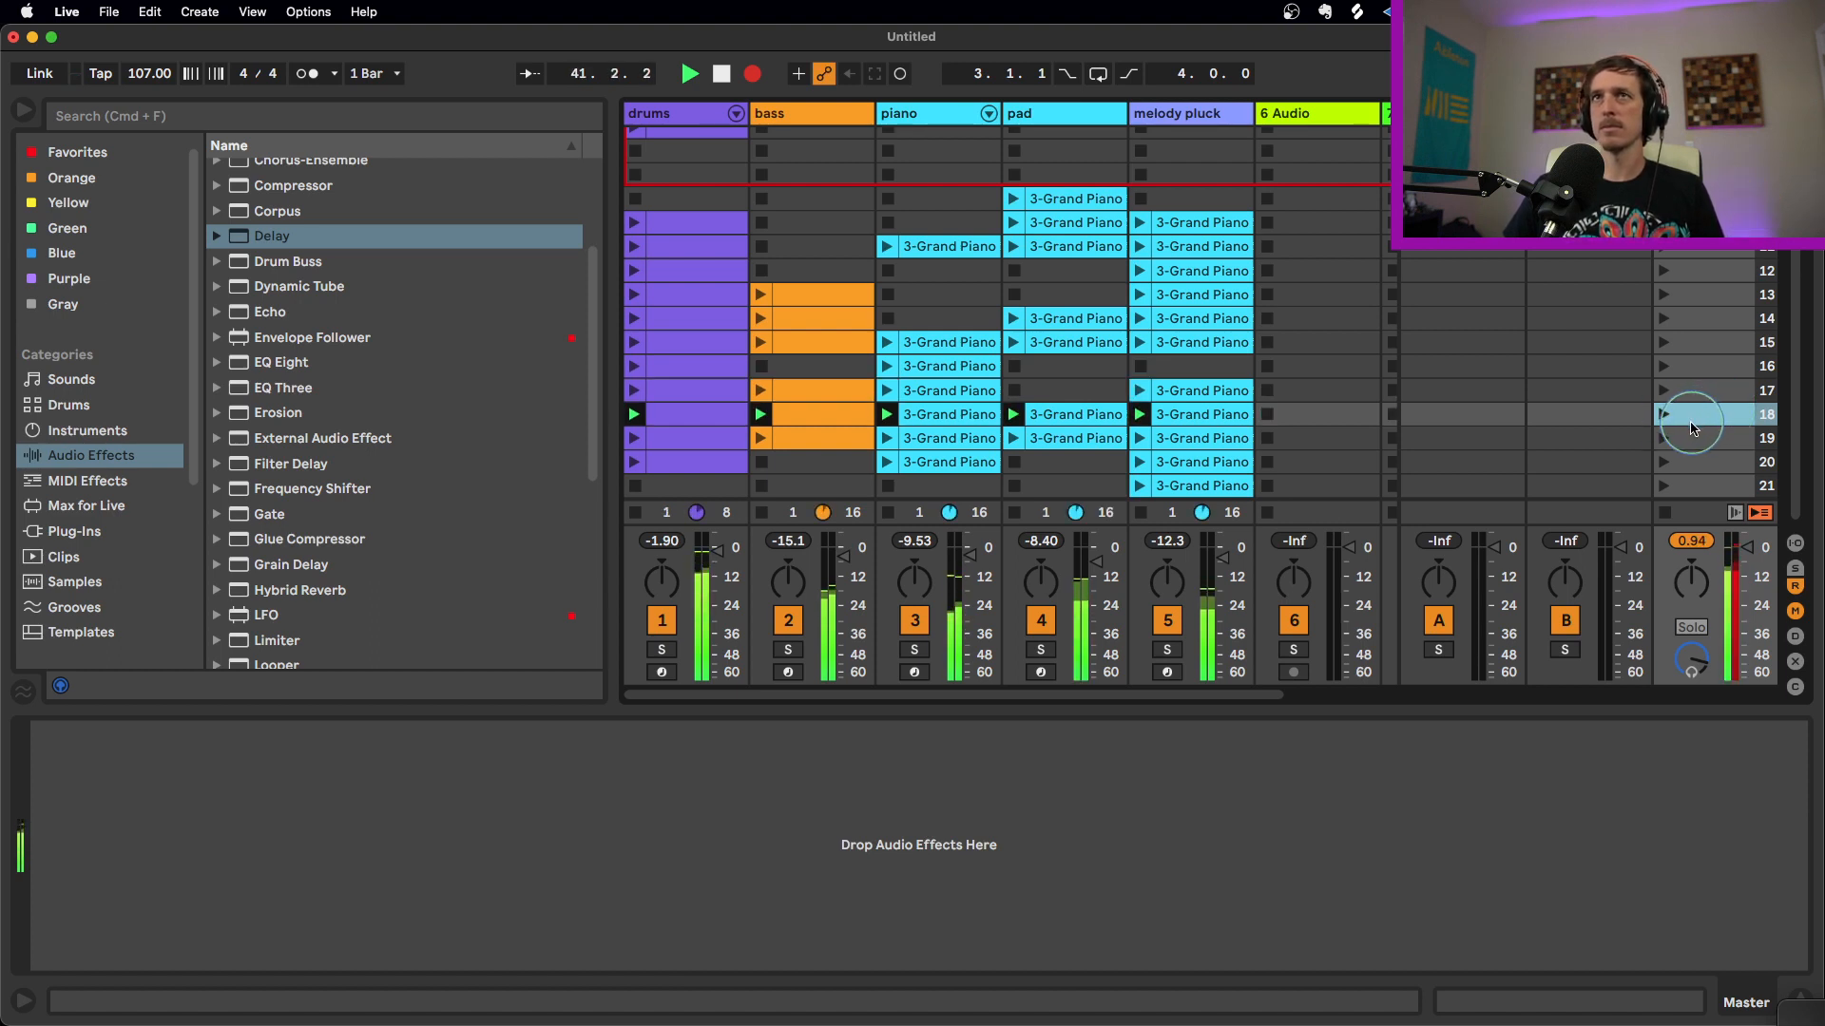
key("Tab")
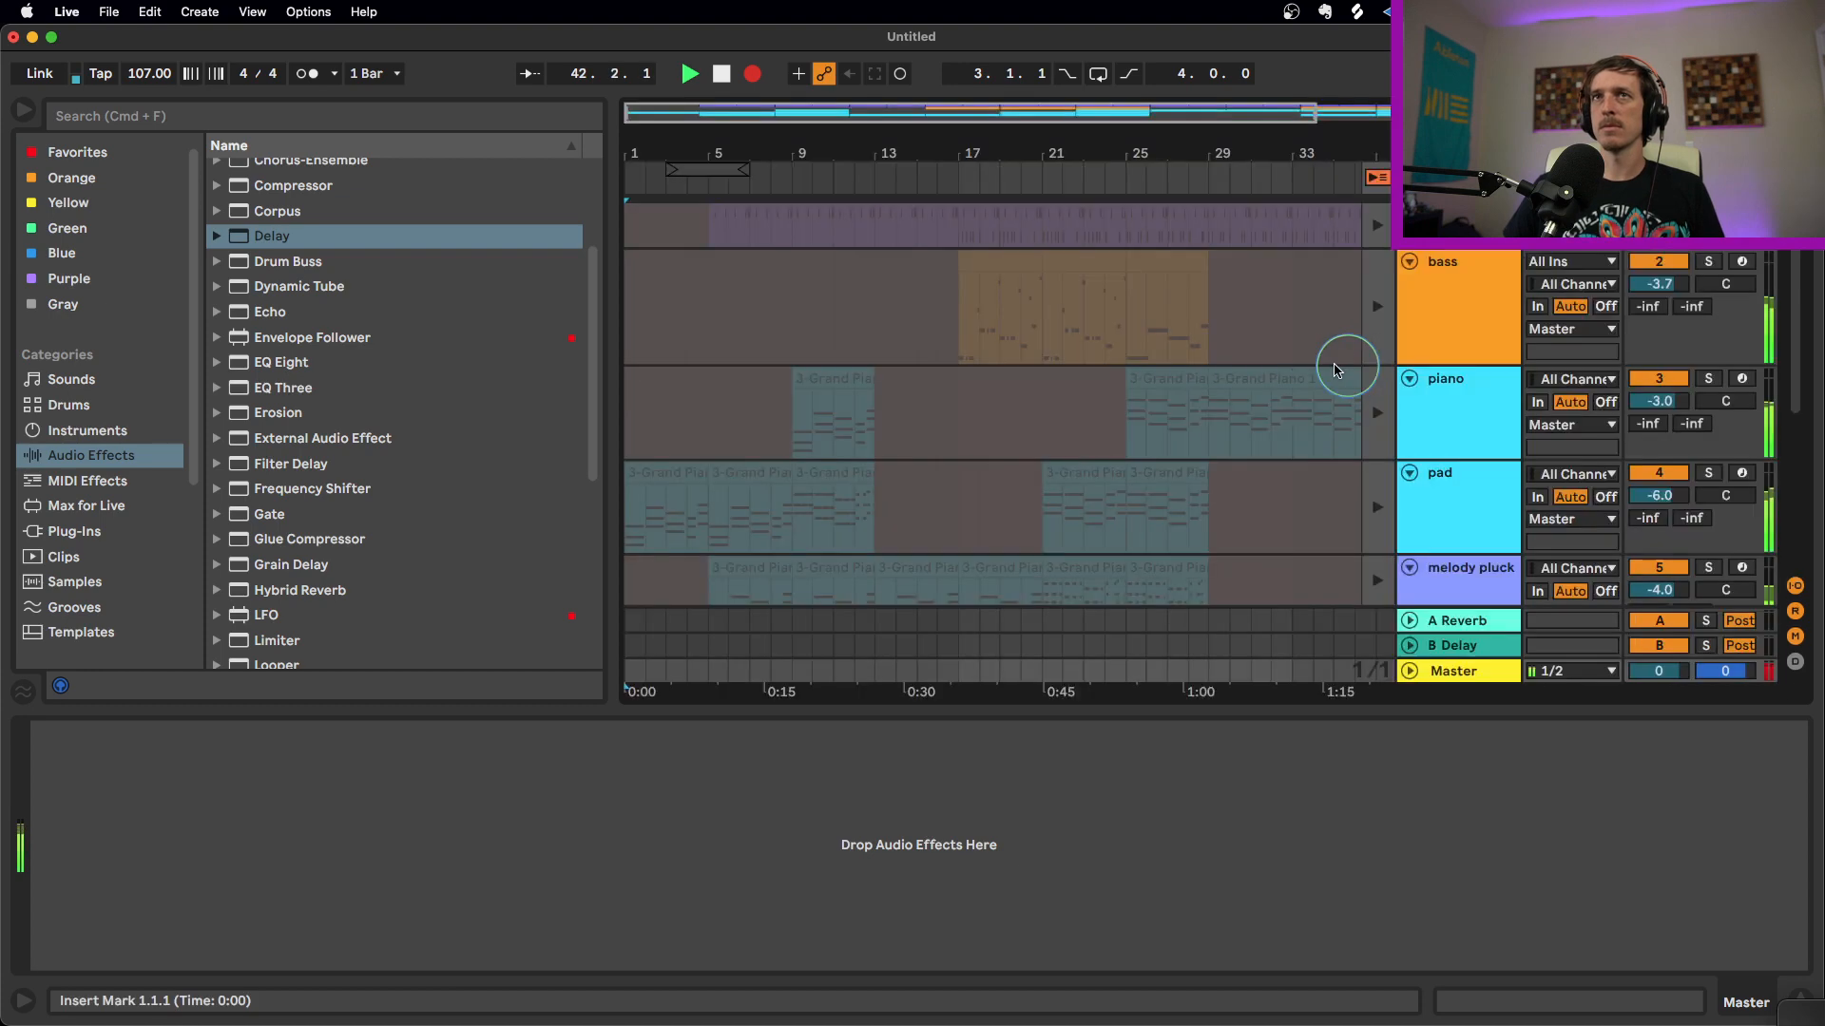
left_click_drag(1231, 154, 1237, 116)
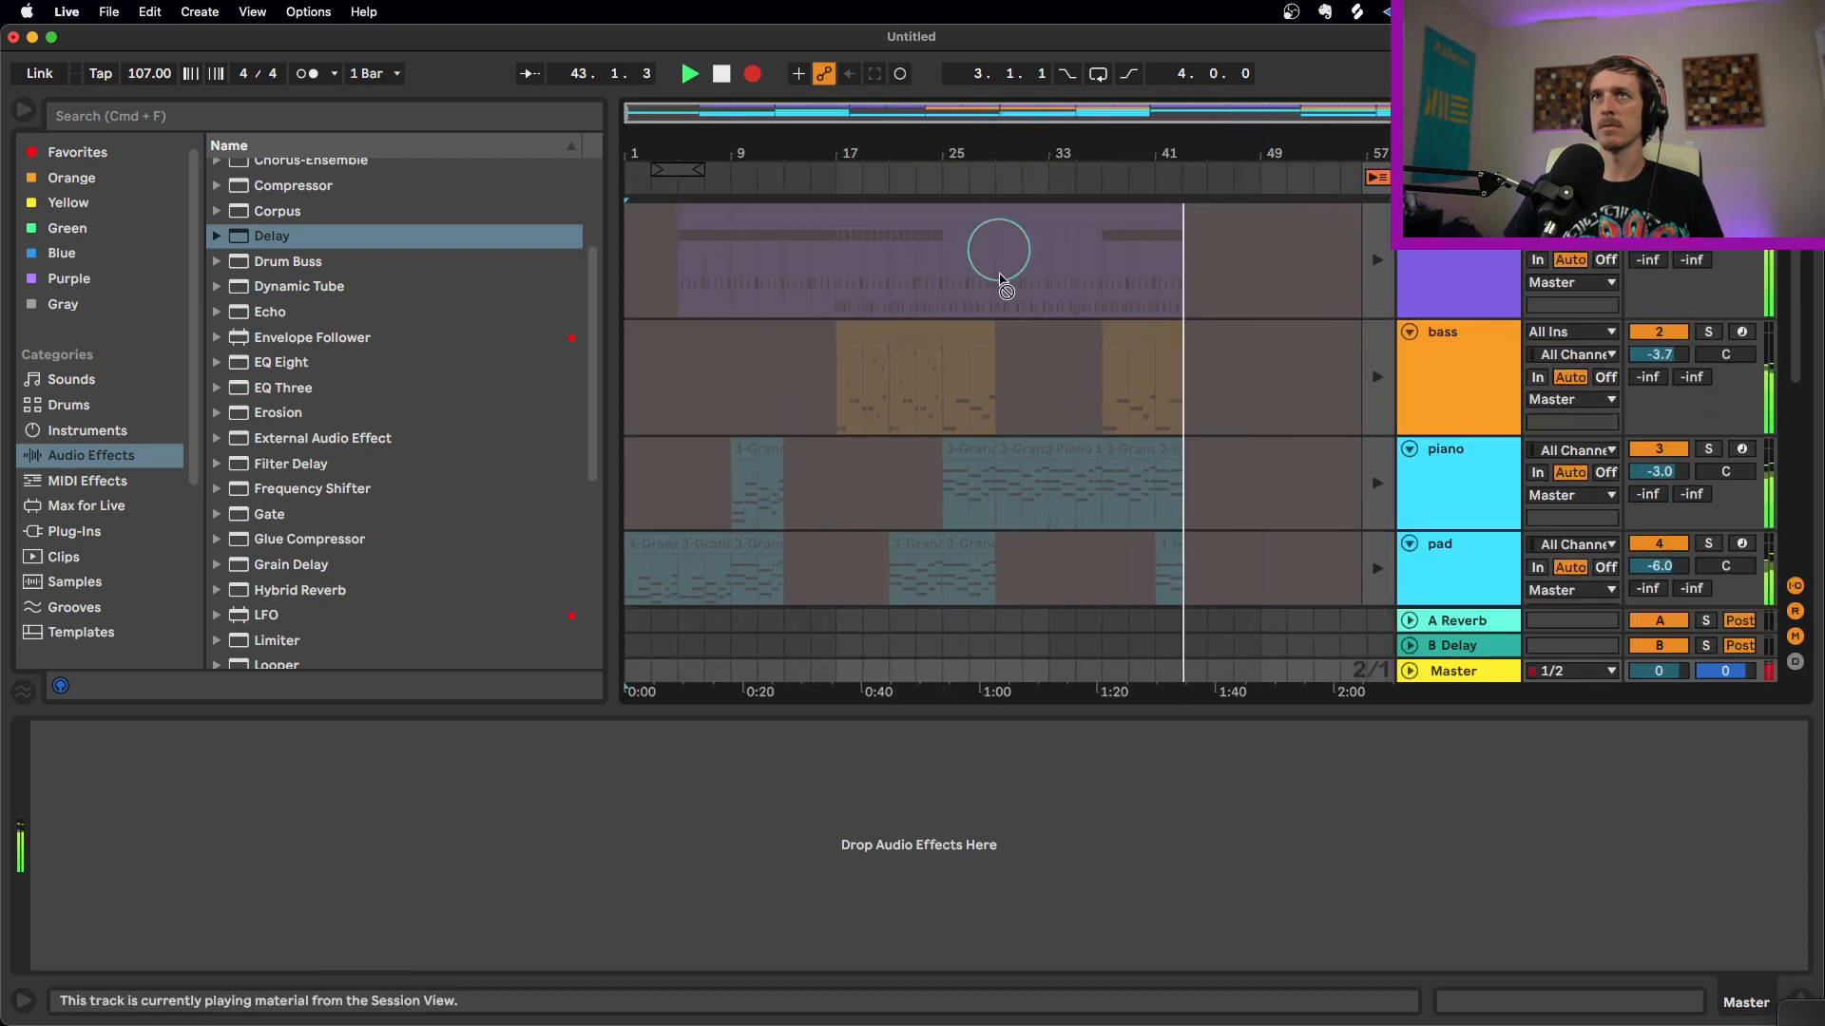
scroll(1114, 384, "down", 3)
key("Tab")
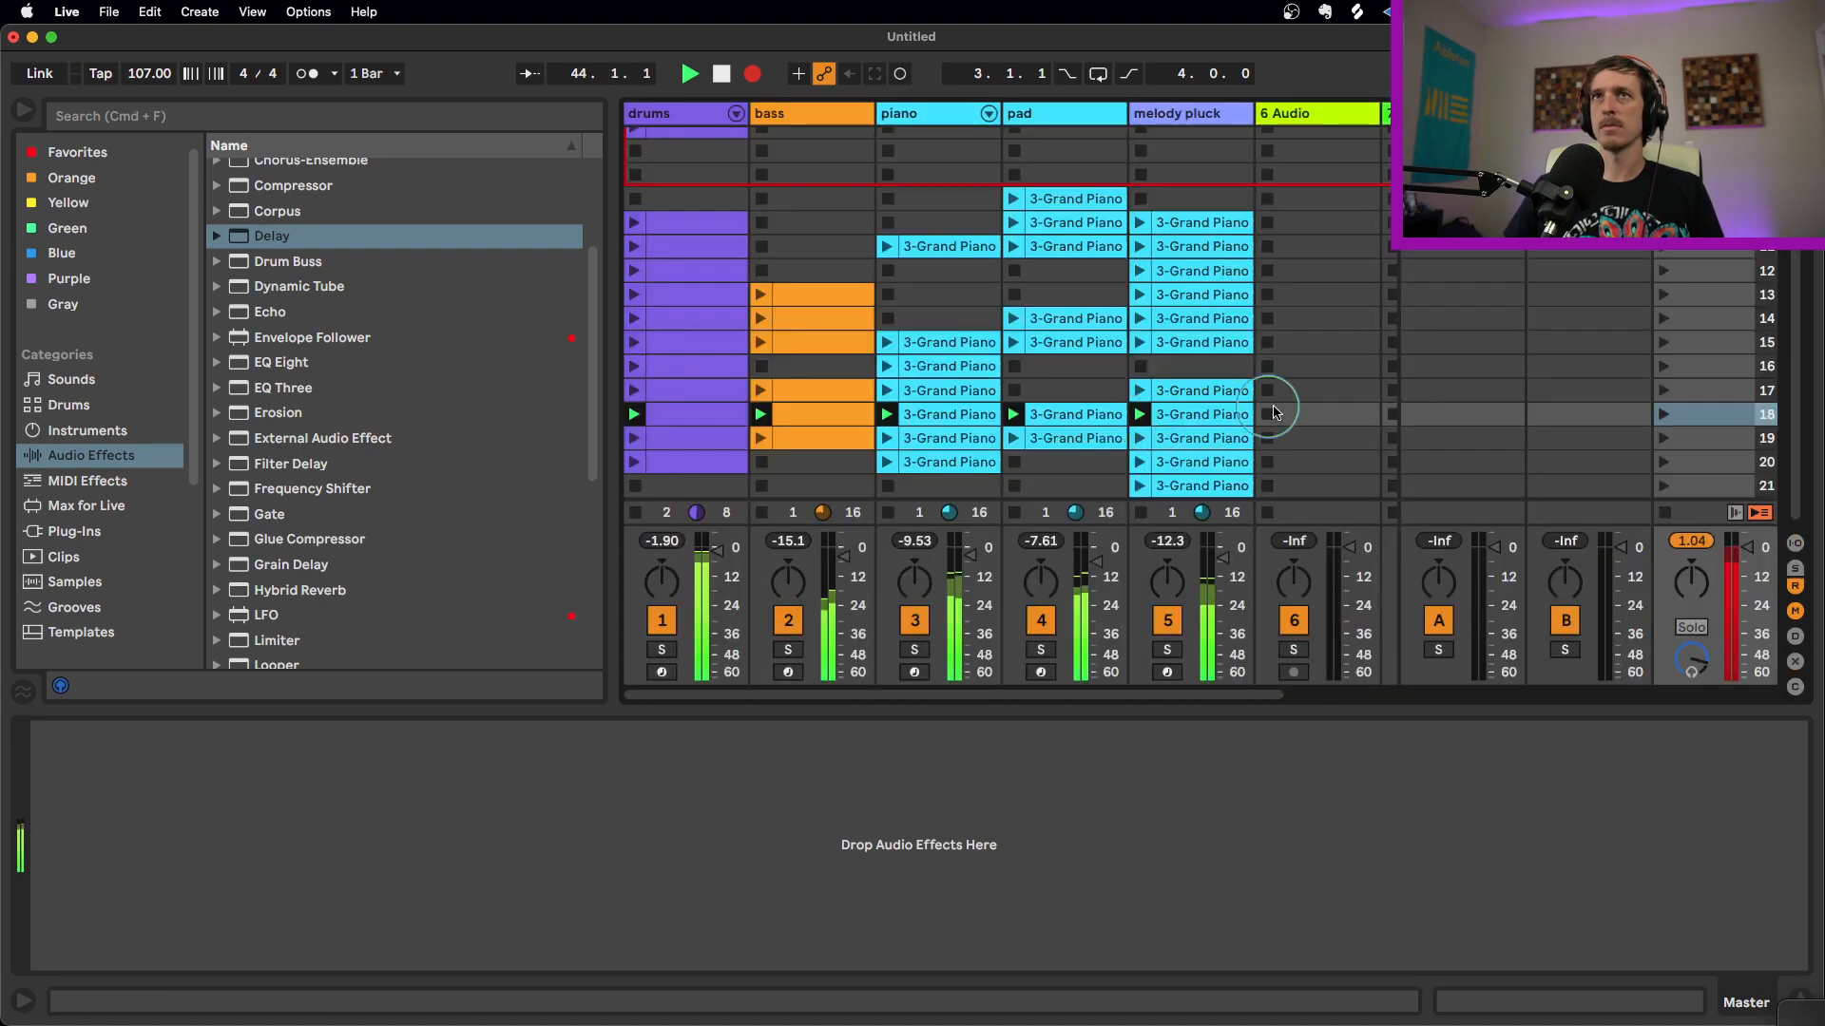
Launch scenes 19, 20 and 21 in order, four bars apart, as the closing sections of the recording
left_click(1665, 438)
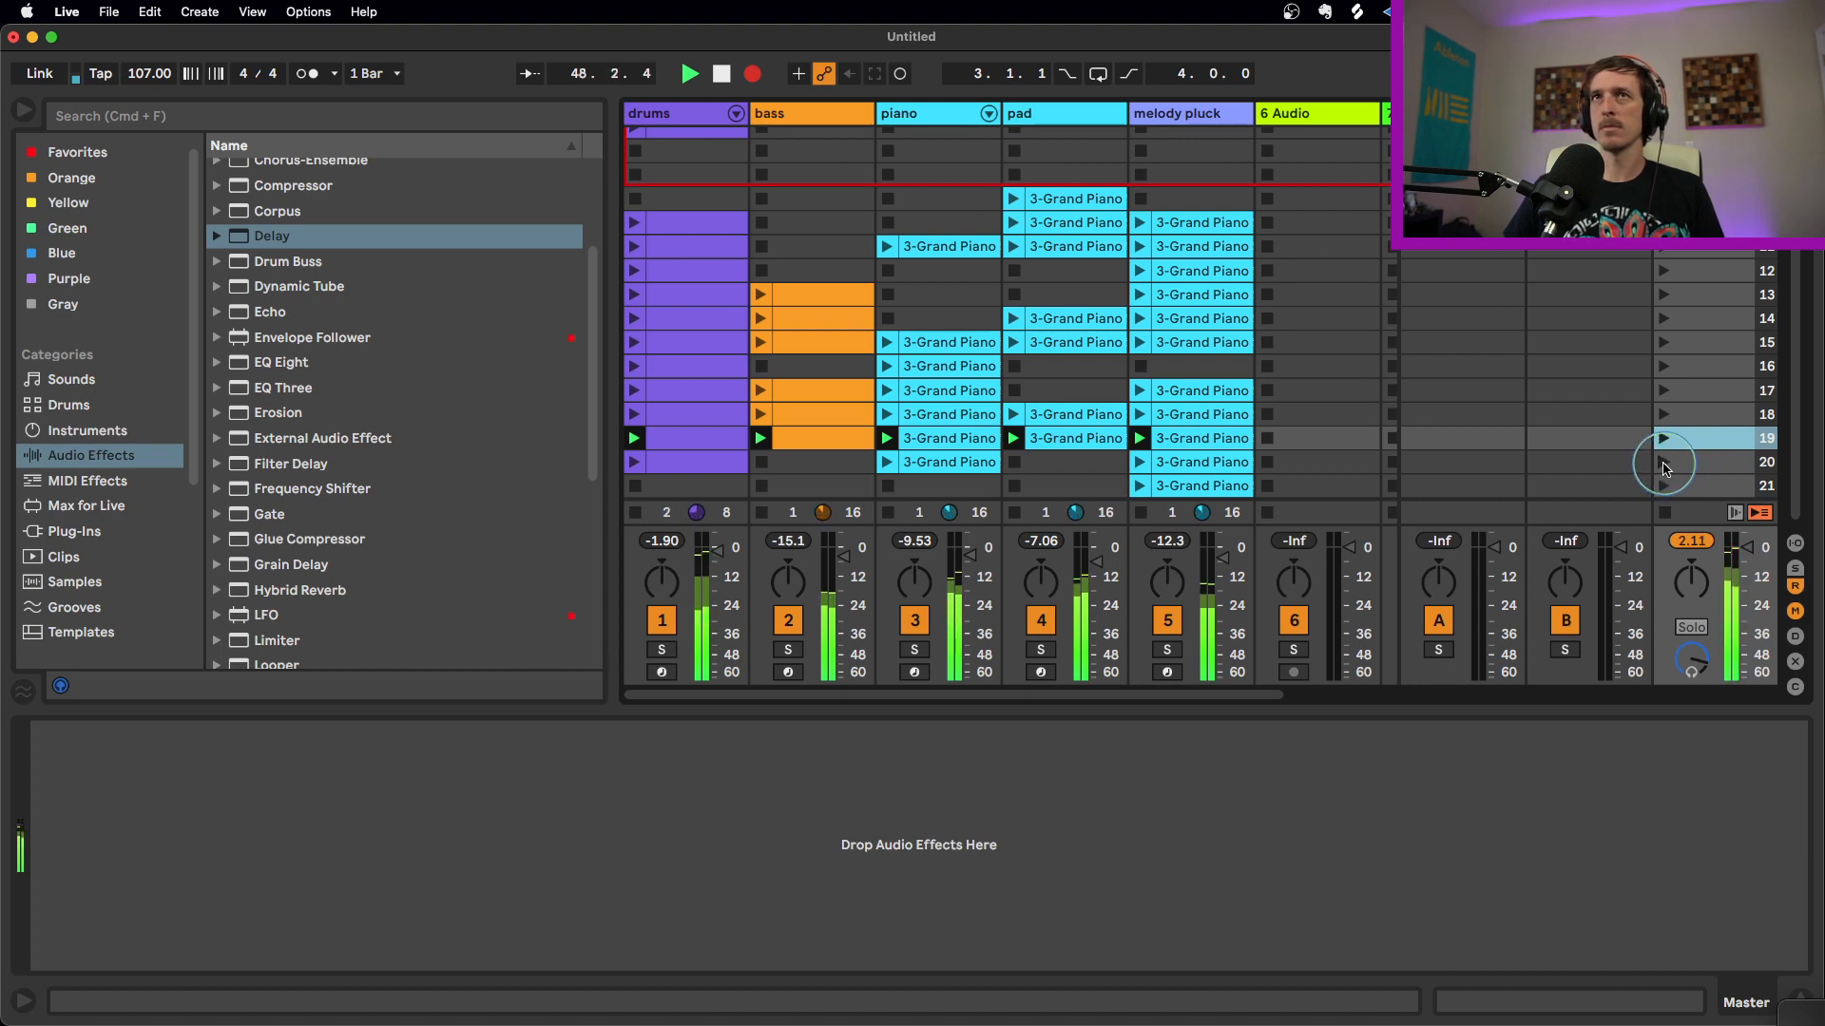
left_click(1665, 465)
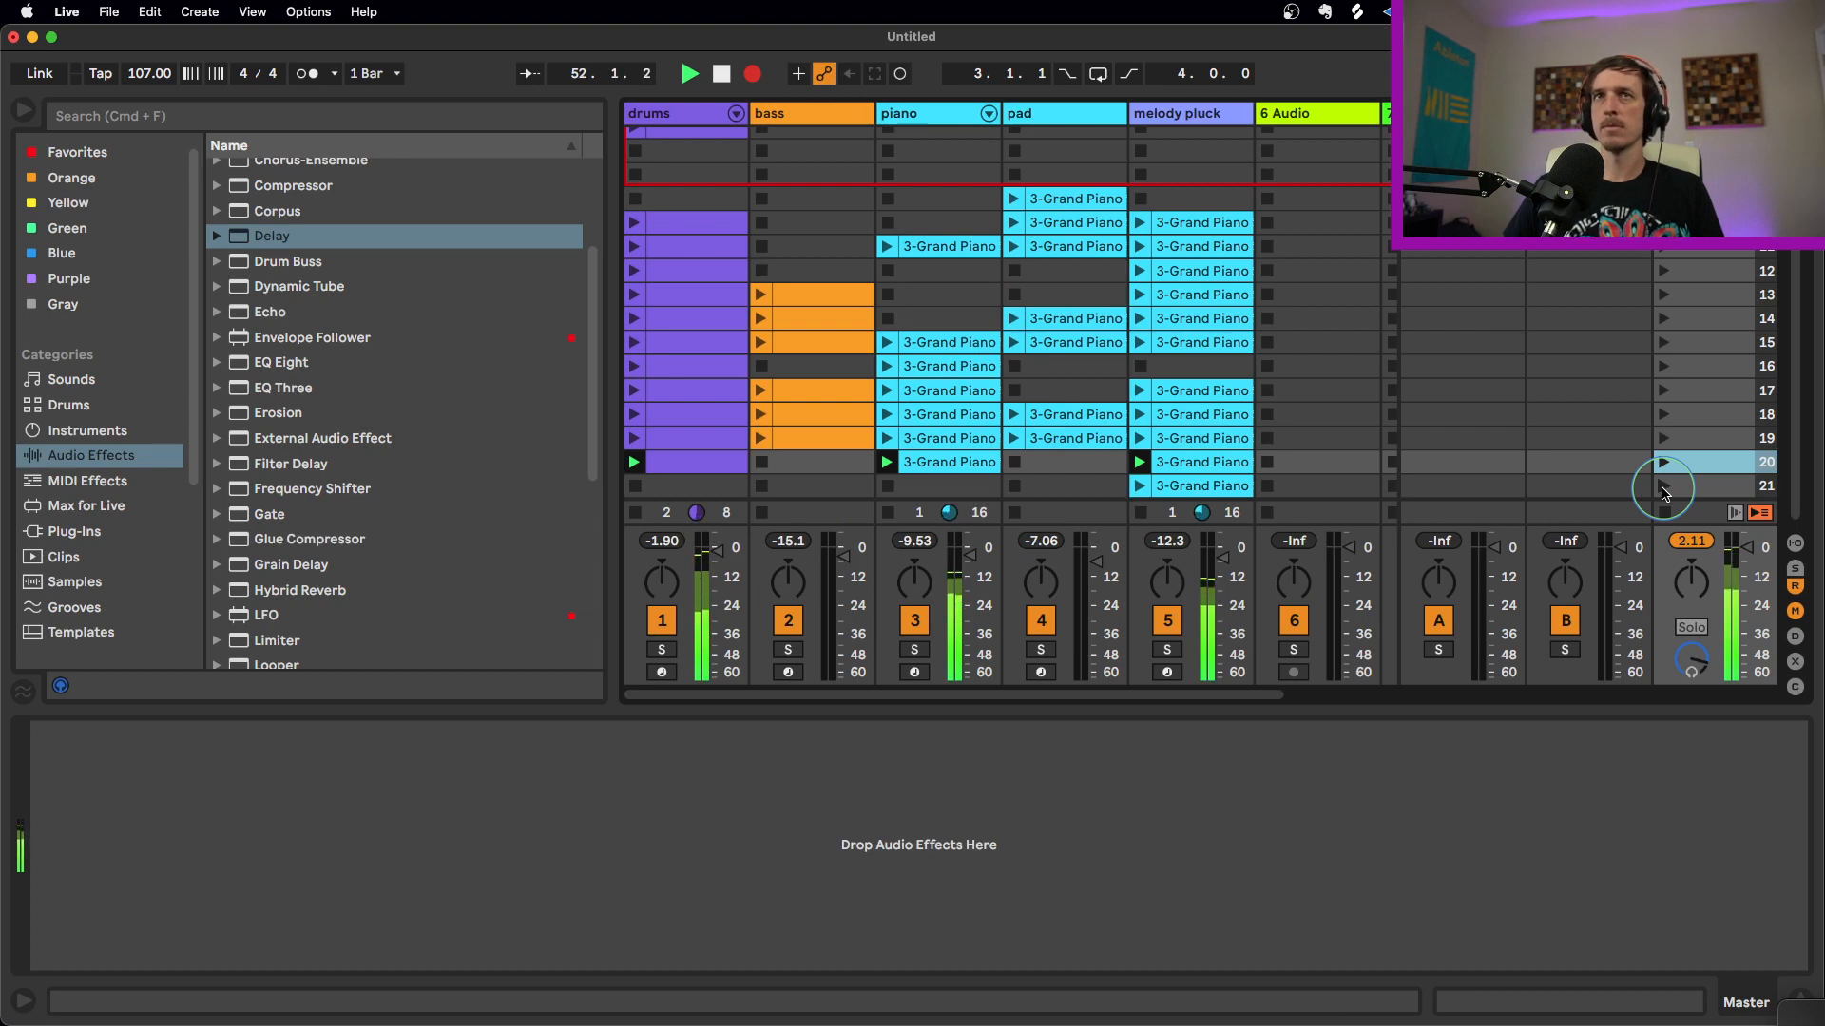
left_click(1665, 486)
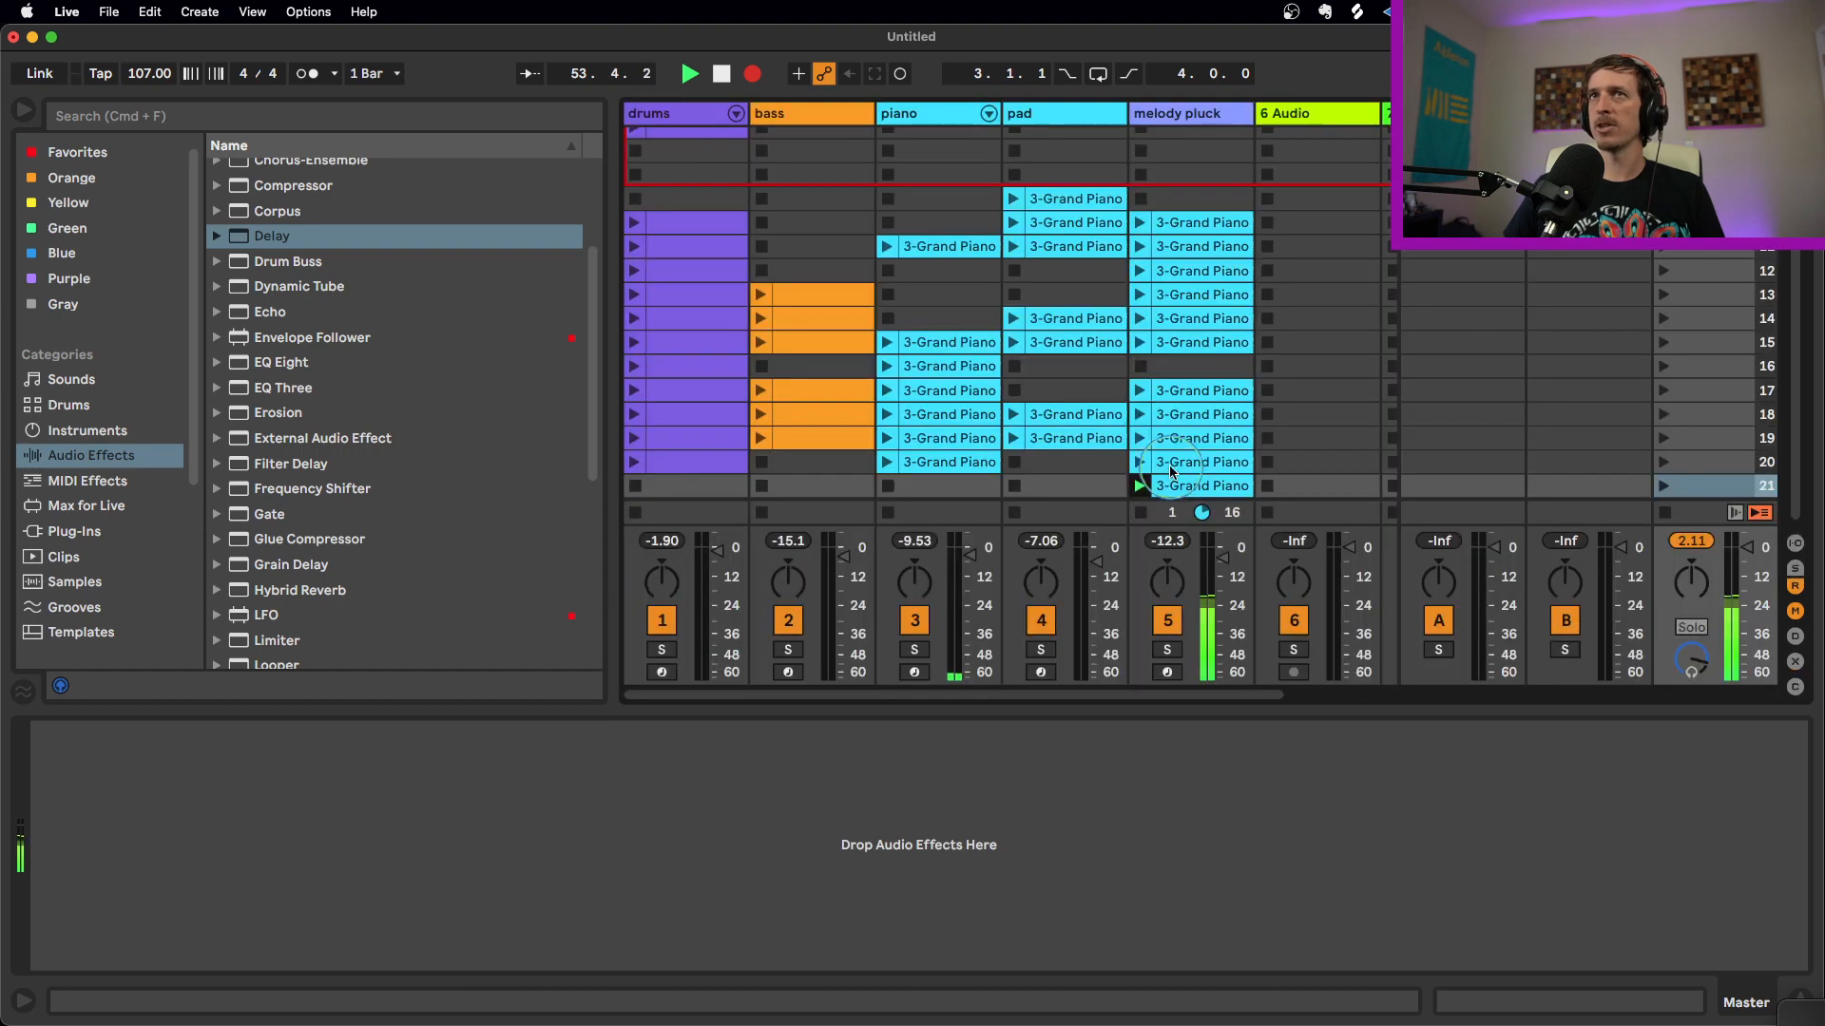
Check the ending in Arrangement View, stop the melody pluck track's clip in Session View, and stop the recording
key("Tab")
scroll(1330, 437, "down", 2)
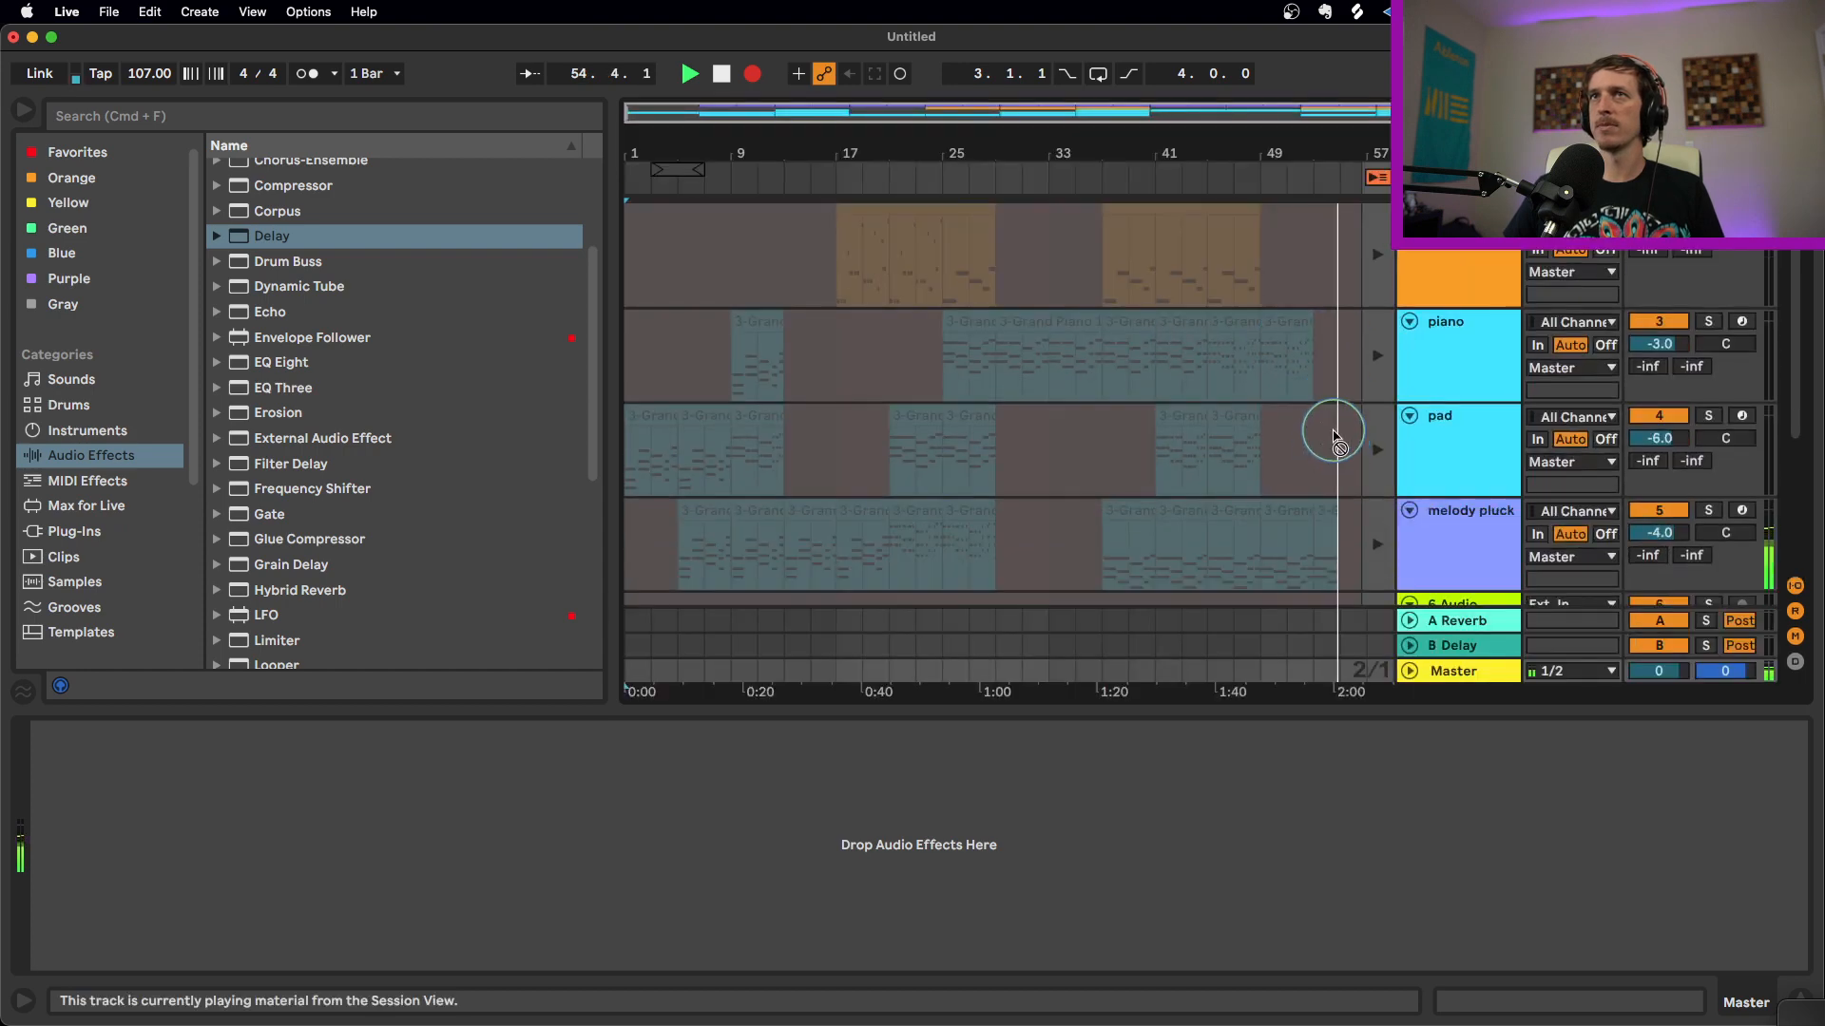
key("Tab")
left_click(1141, 514)
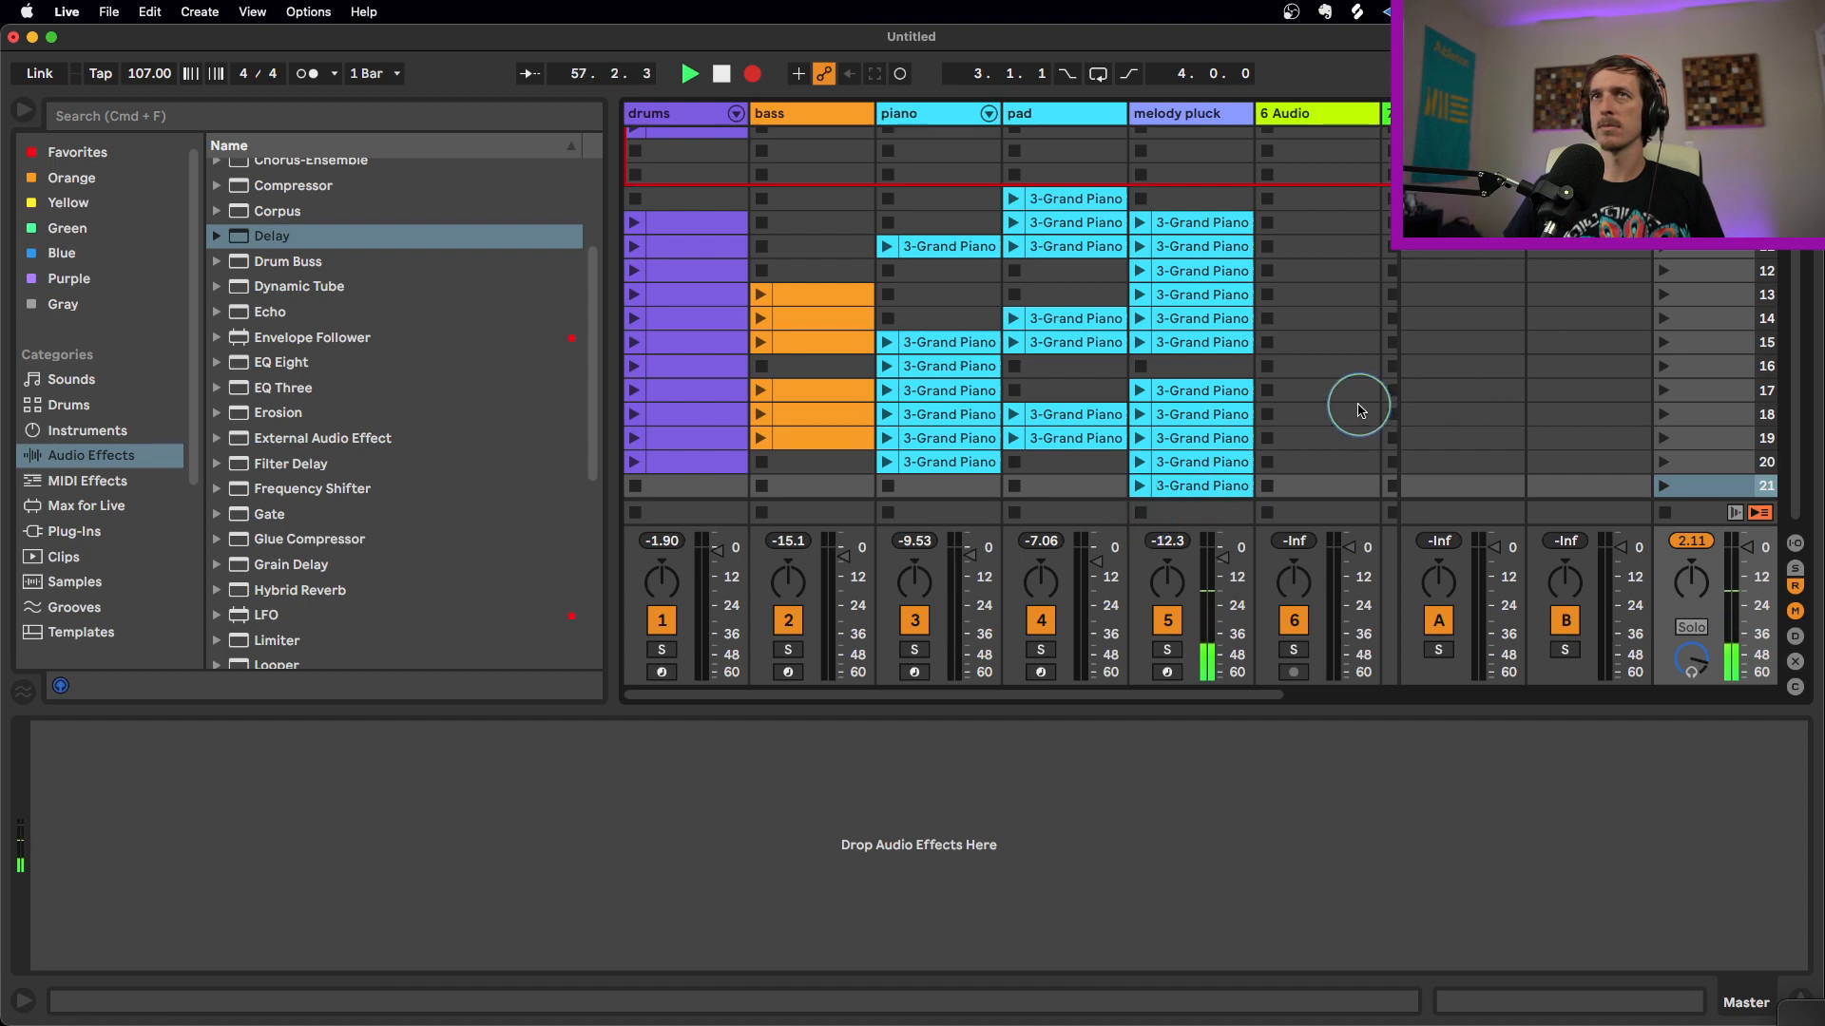
key("space")
Display the whole recorded song in Arrangement View and switch all tracks back to Arrangement playback
key("Tab")
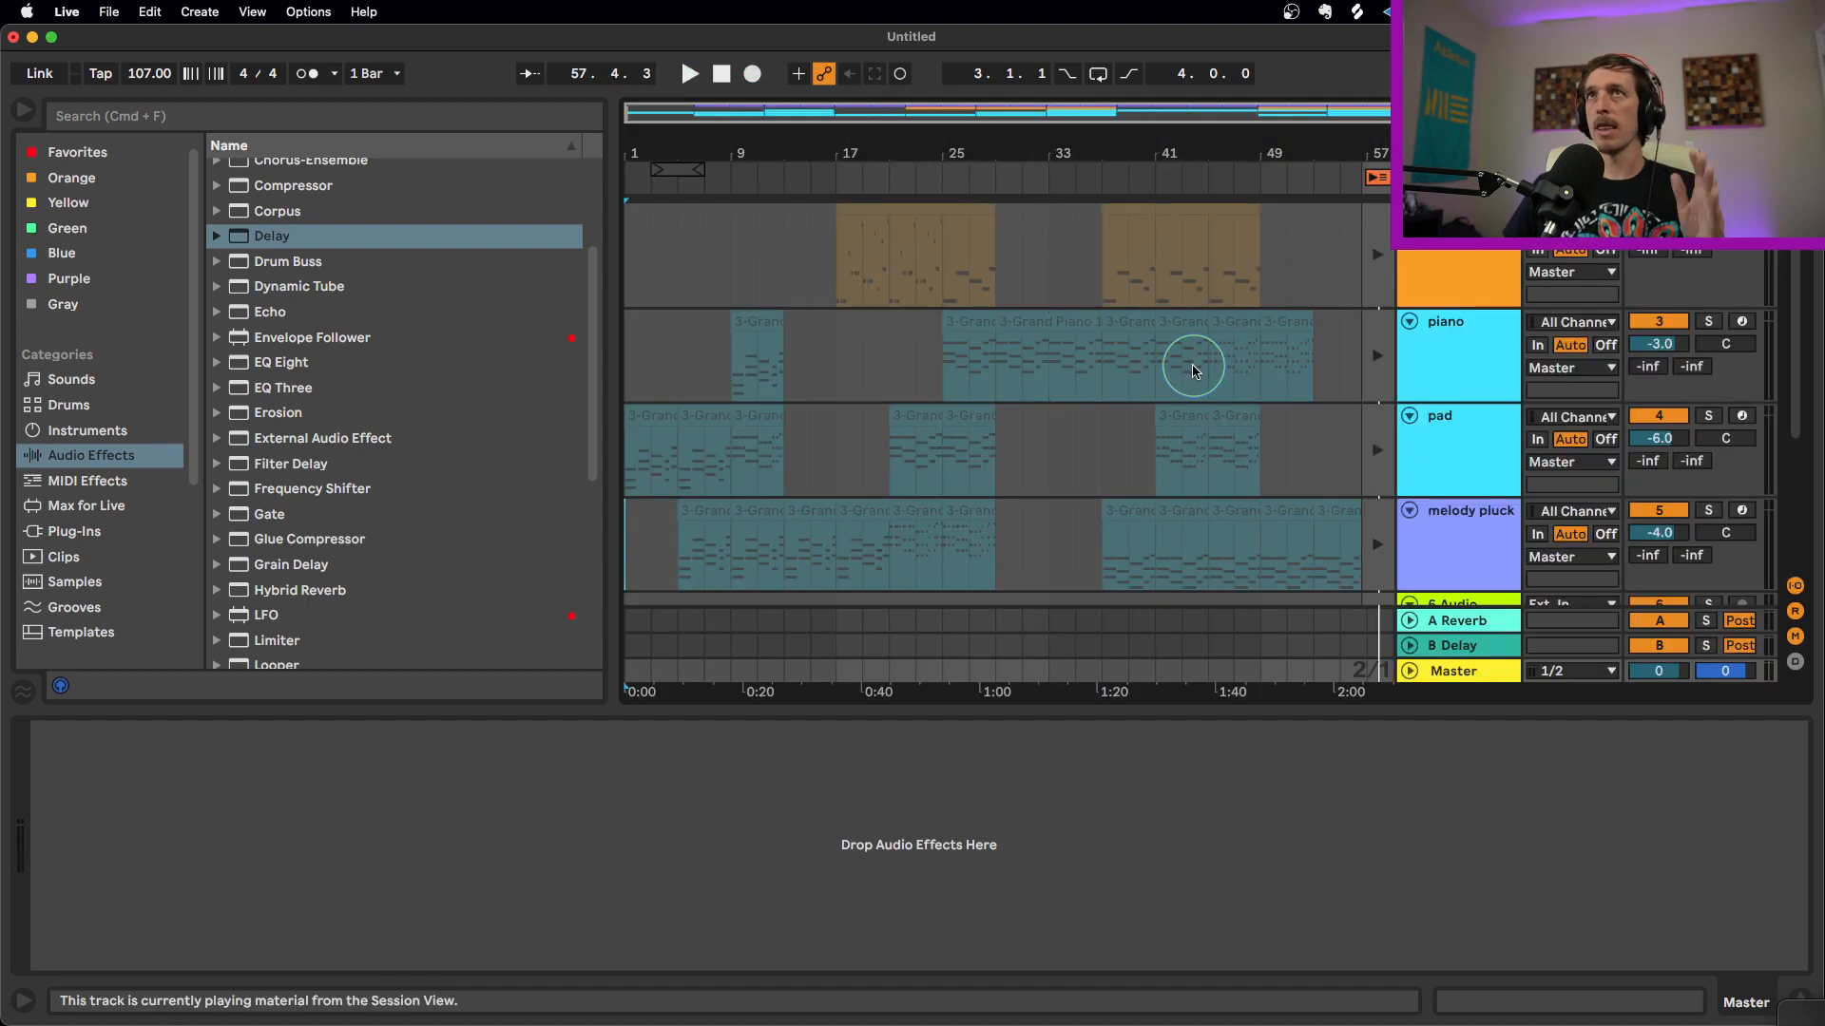
scroll(1287, 244, "up", 3)
left_click_drag(983, 155, 985, 138)
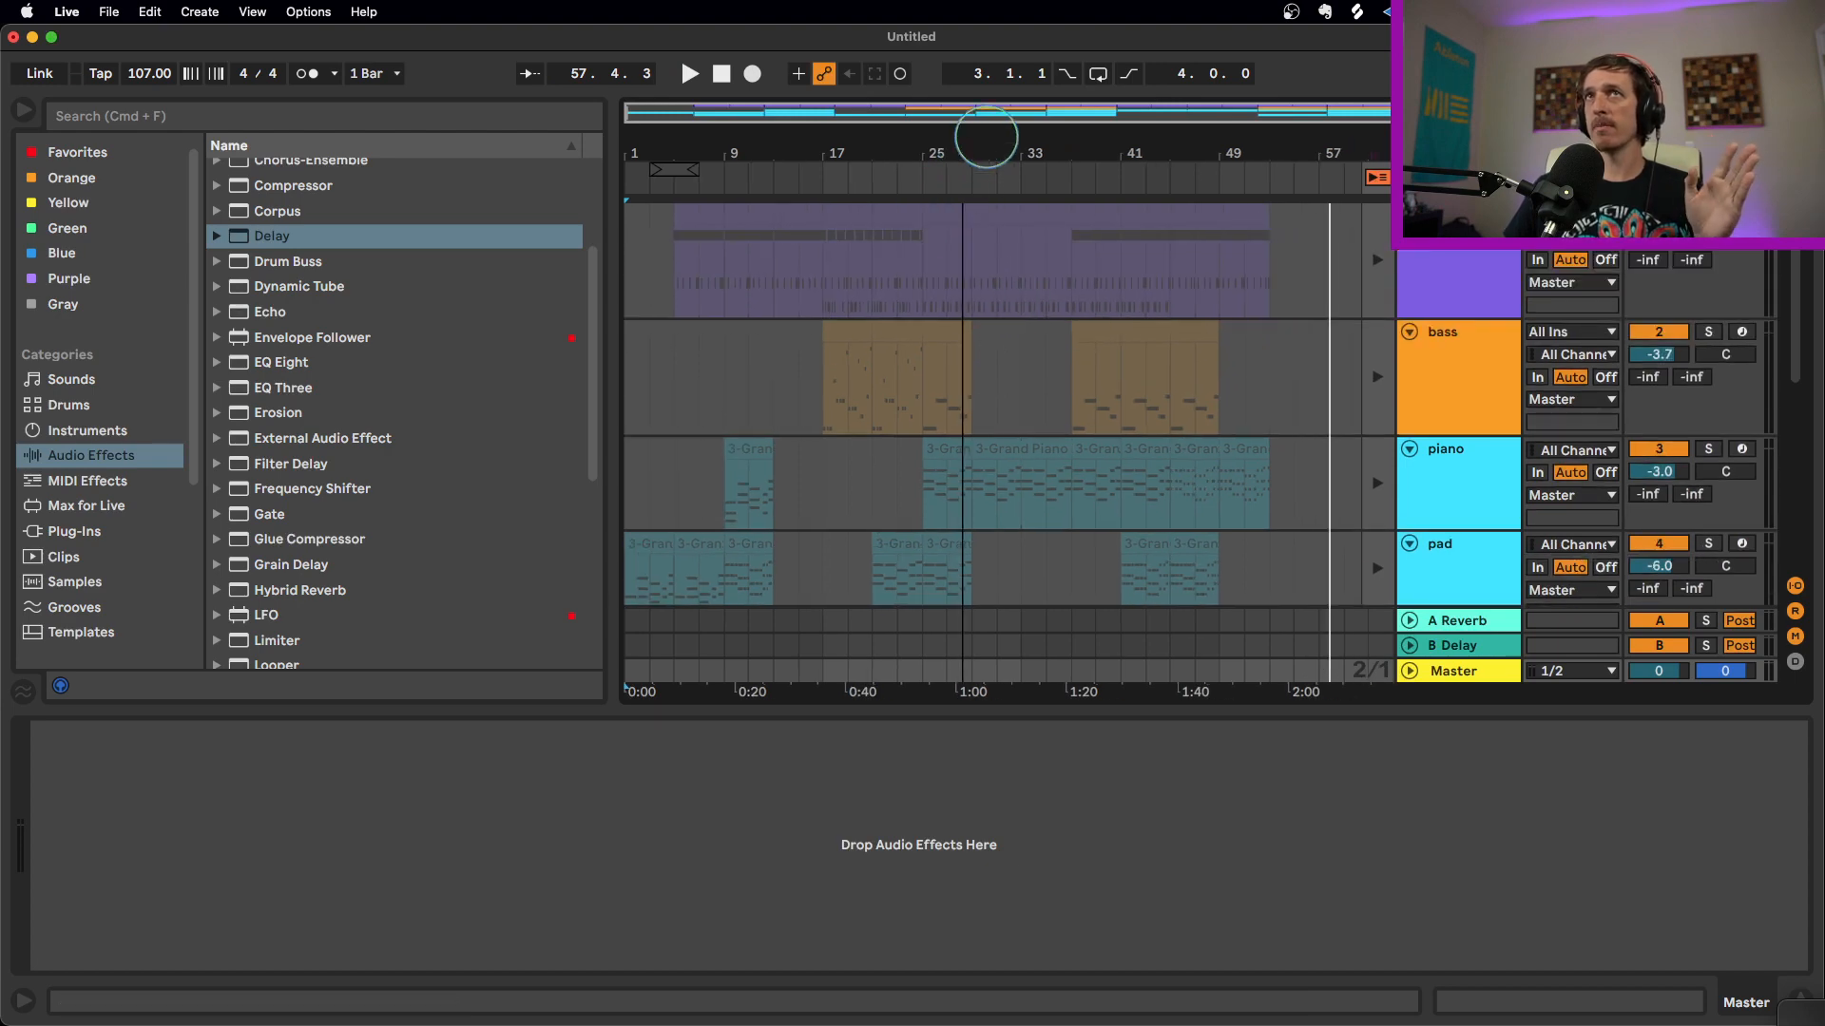
left_click(1375, 177)
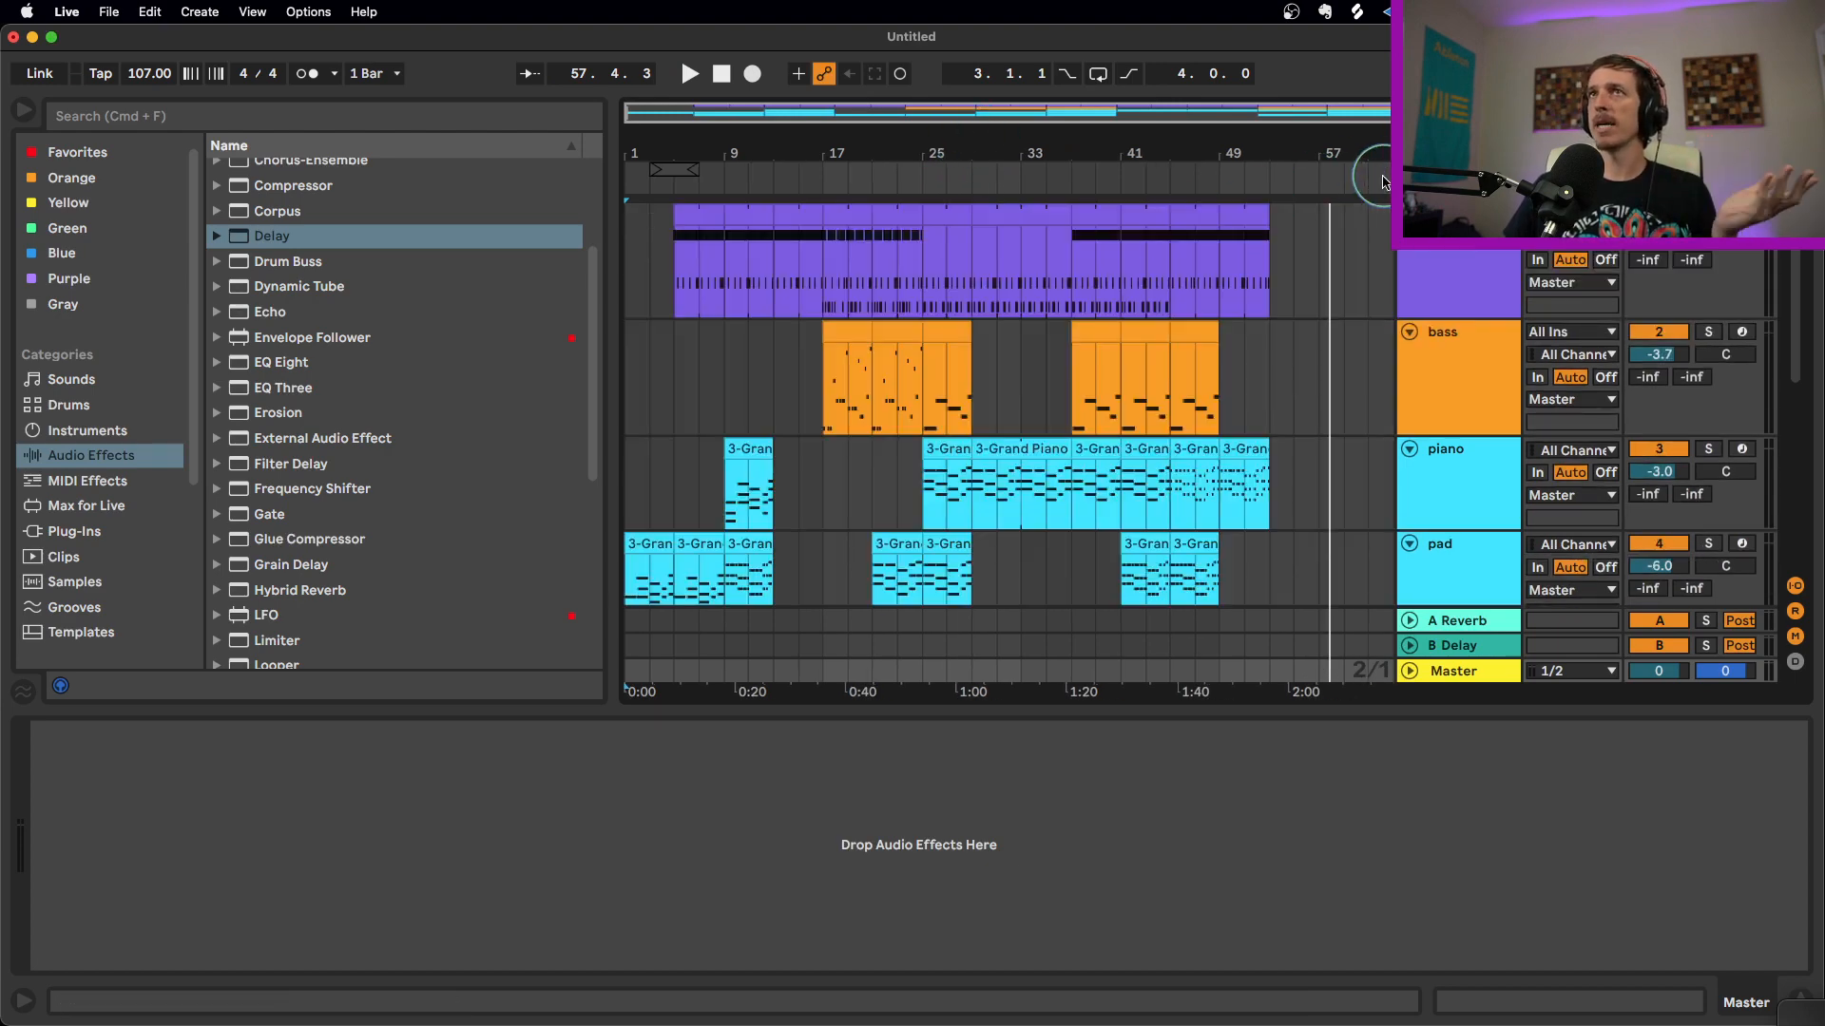
Survey the recorded song in Arrangement View, selecting bars 1 to 57 across the tracks and clearing the selection
scroll(1002, 351, "down", 4)
scroll(1006, 367, "up", 5)
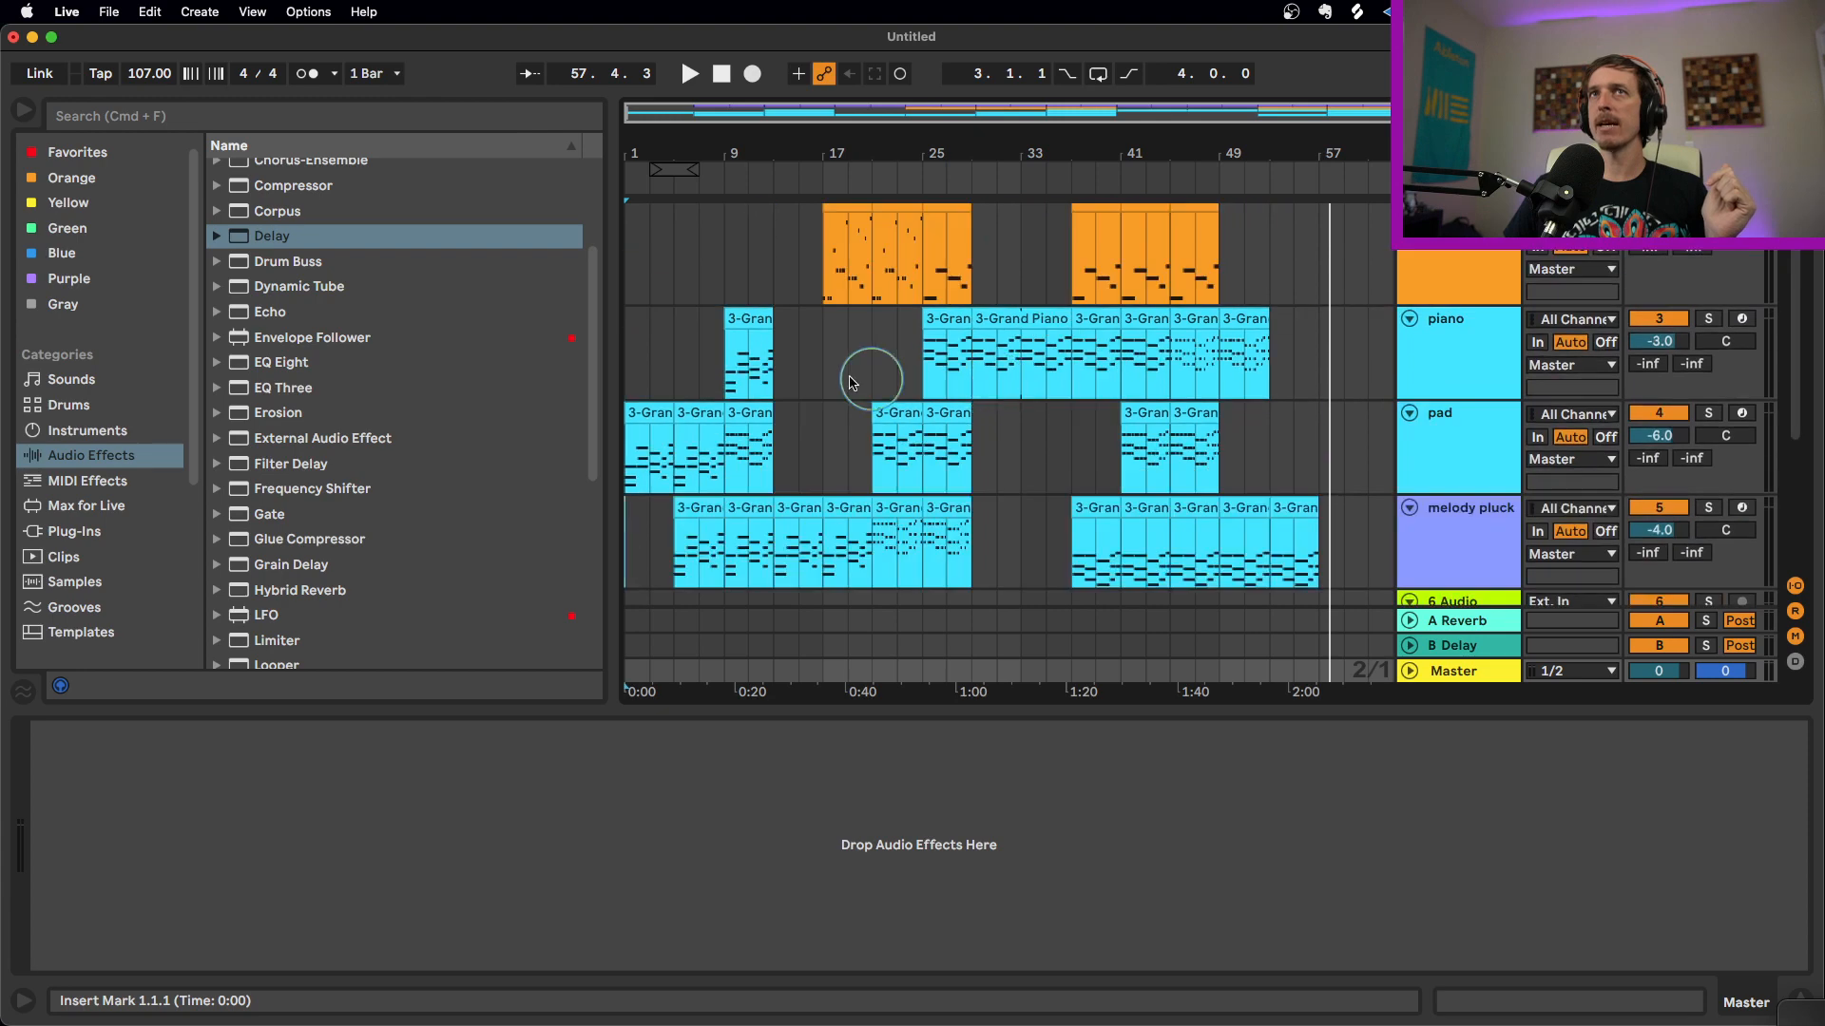
scroll(777, 376, "up", 1)
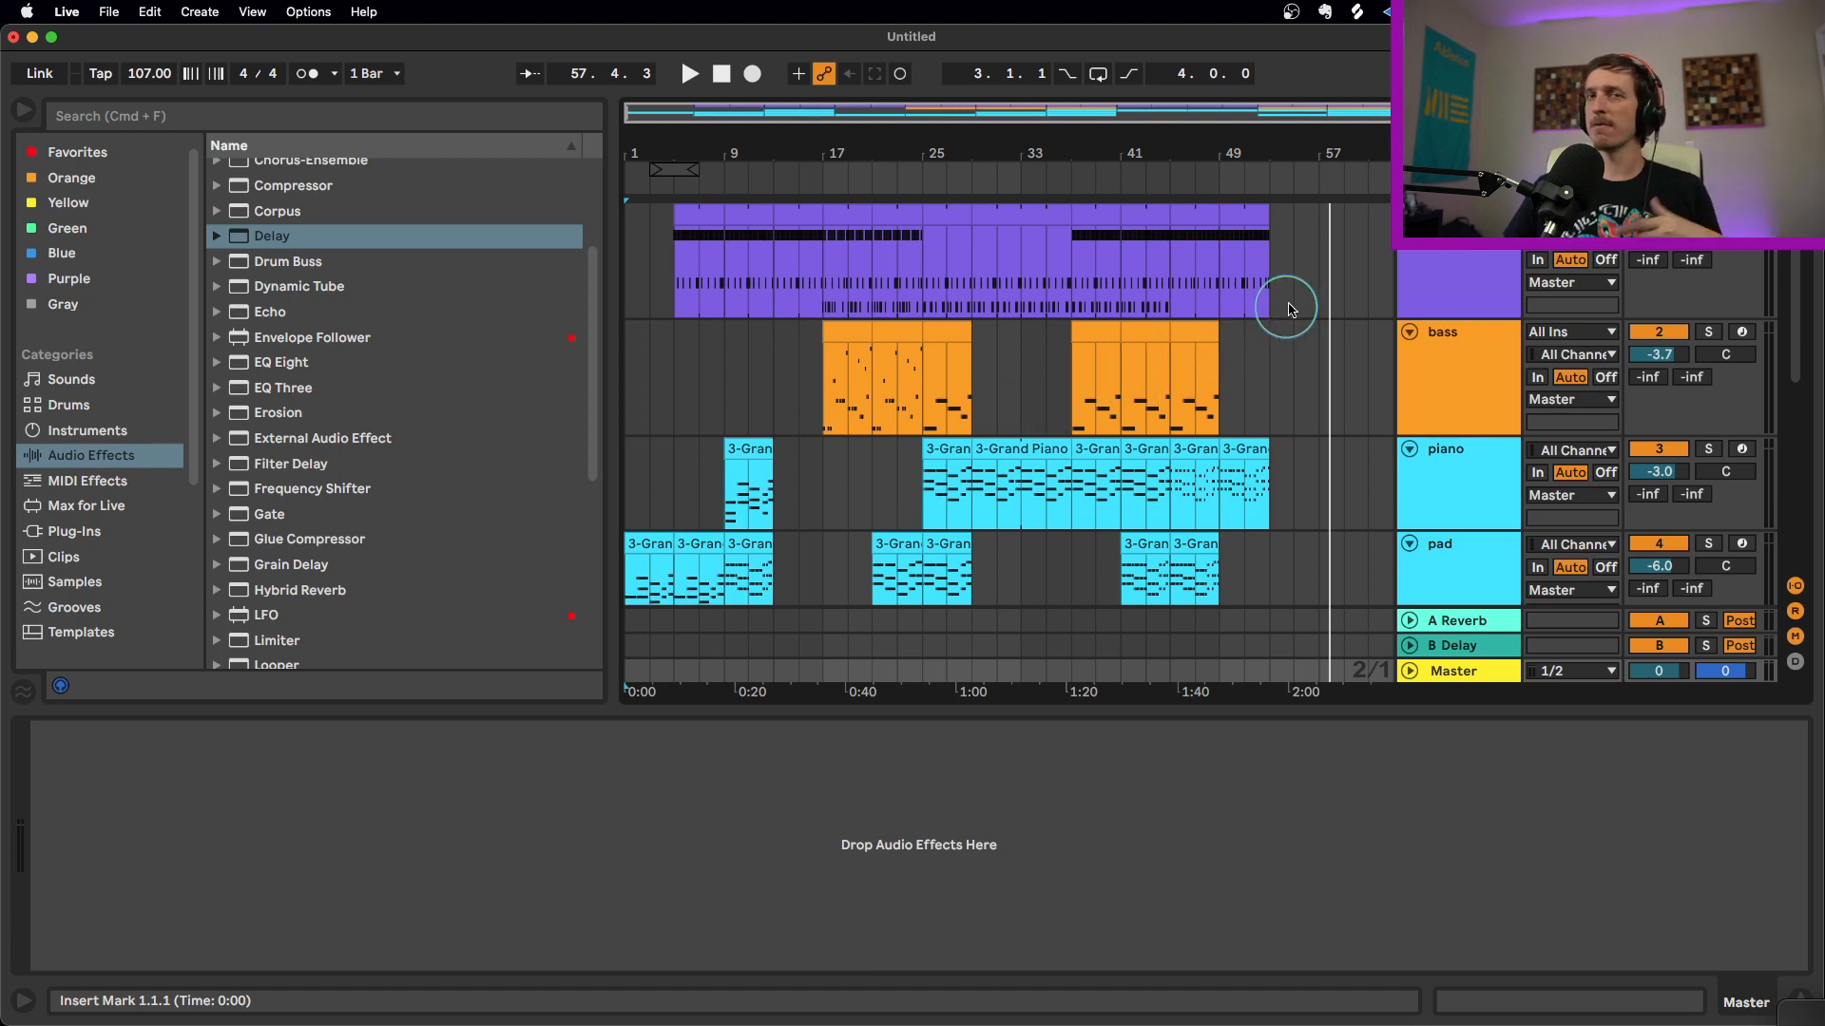
left_click_drag(1319, 266, 542, 725)
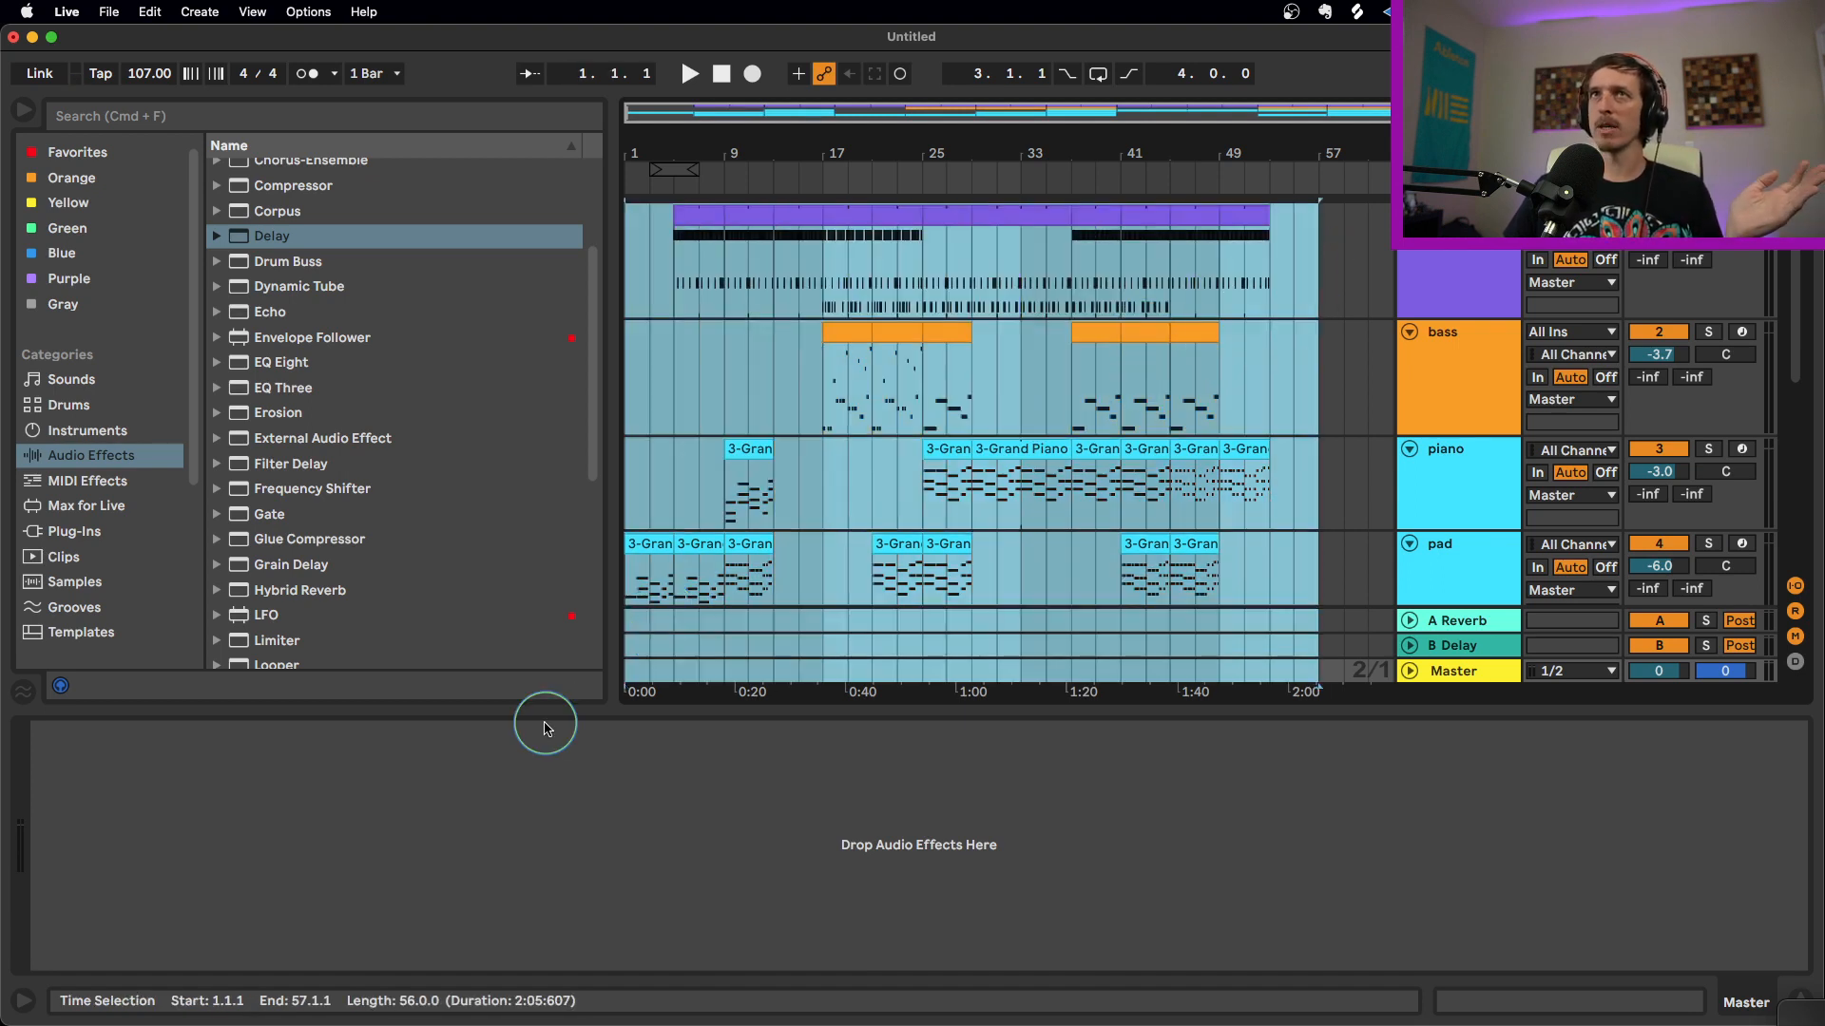
left_click(682, 458)
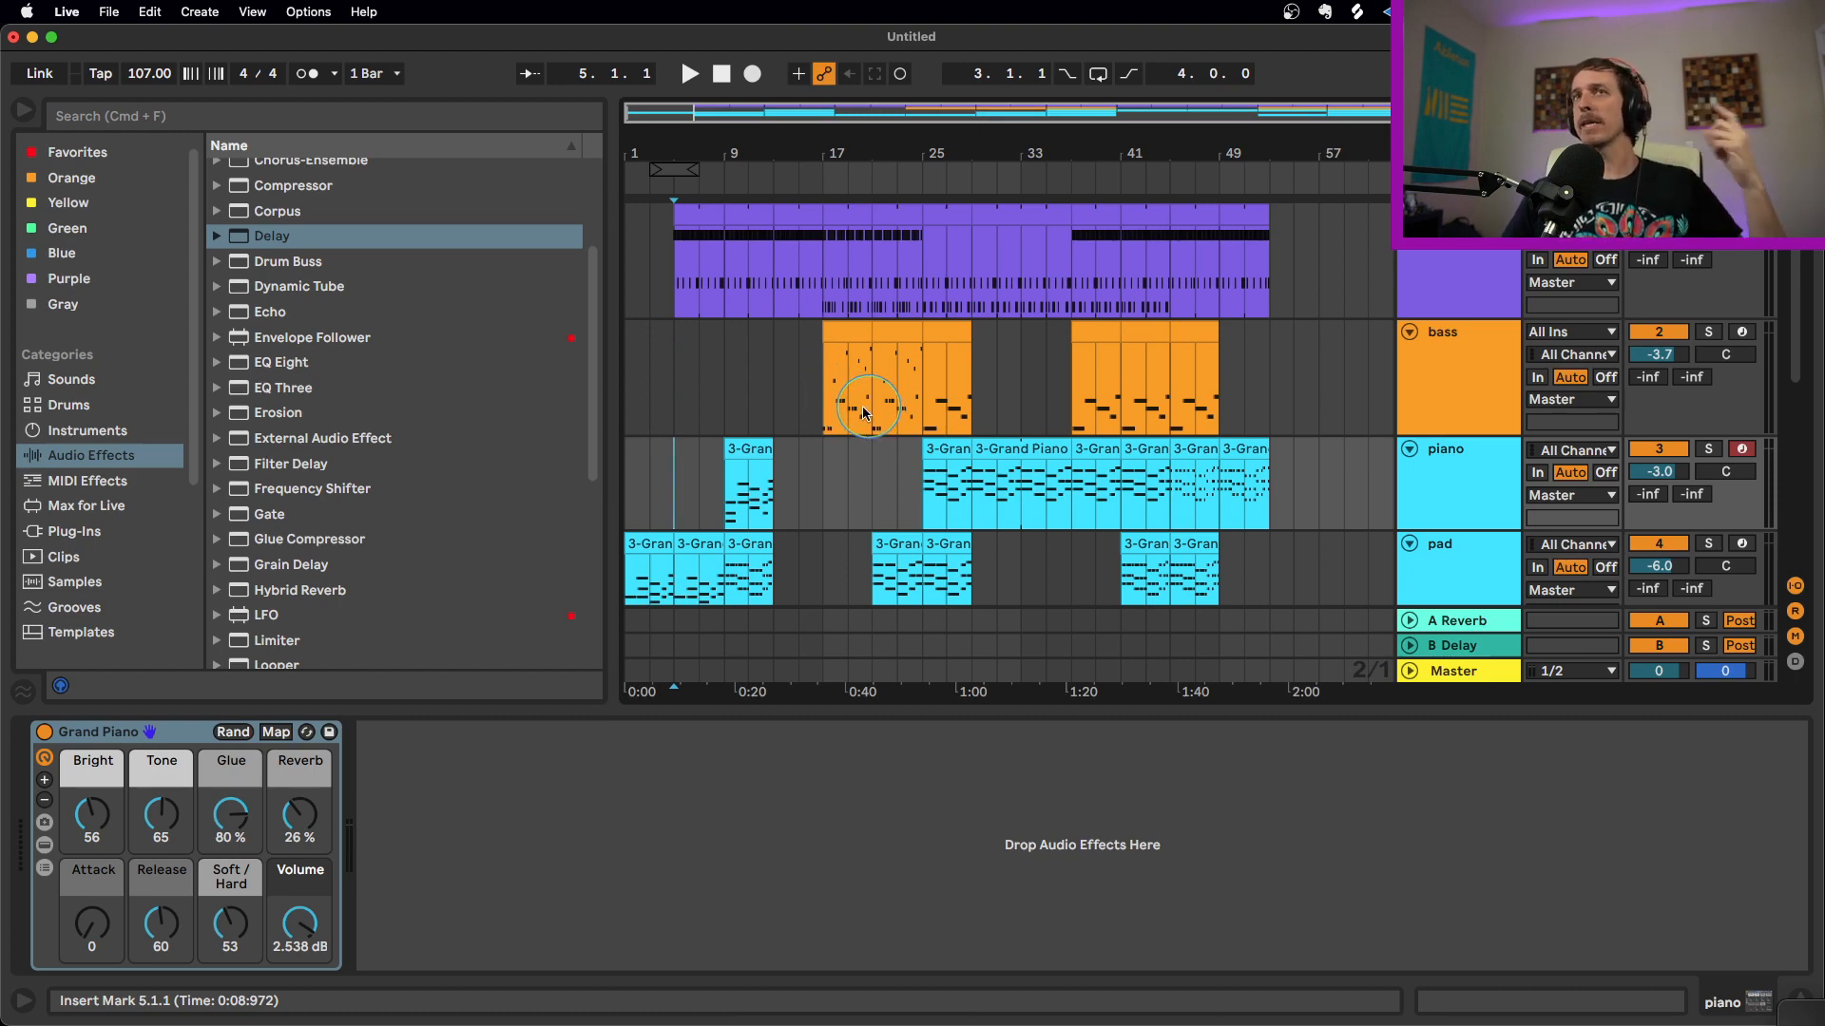
Examine the recorded piano, bass, pad and melody pluck parts in Arrangement View, including the piano clip at bar 41 and bass clip at bar 25
scroll(869, 438, "down", 2)
double_click(1146, 418)
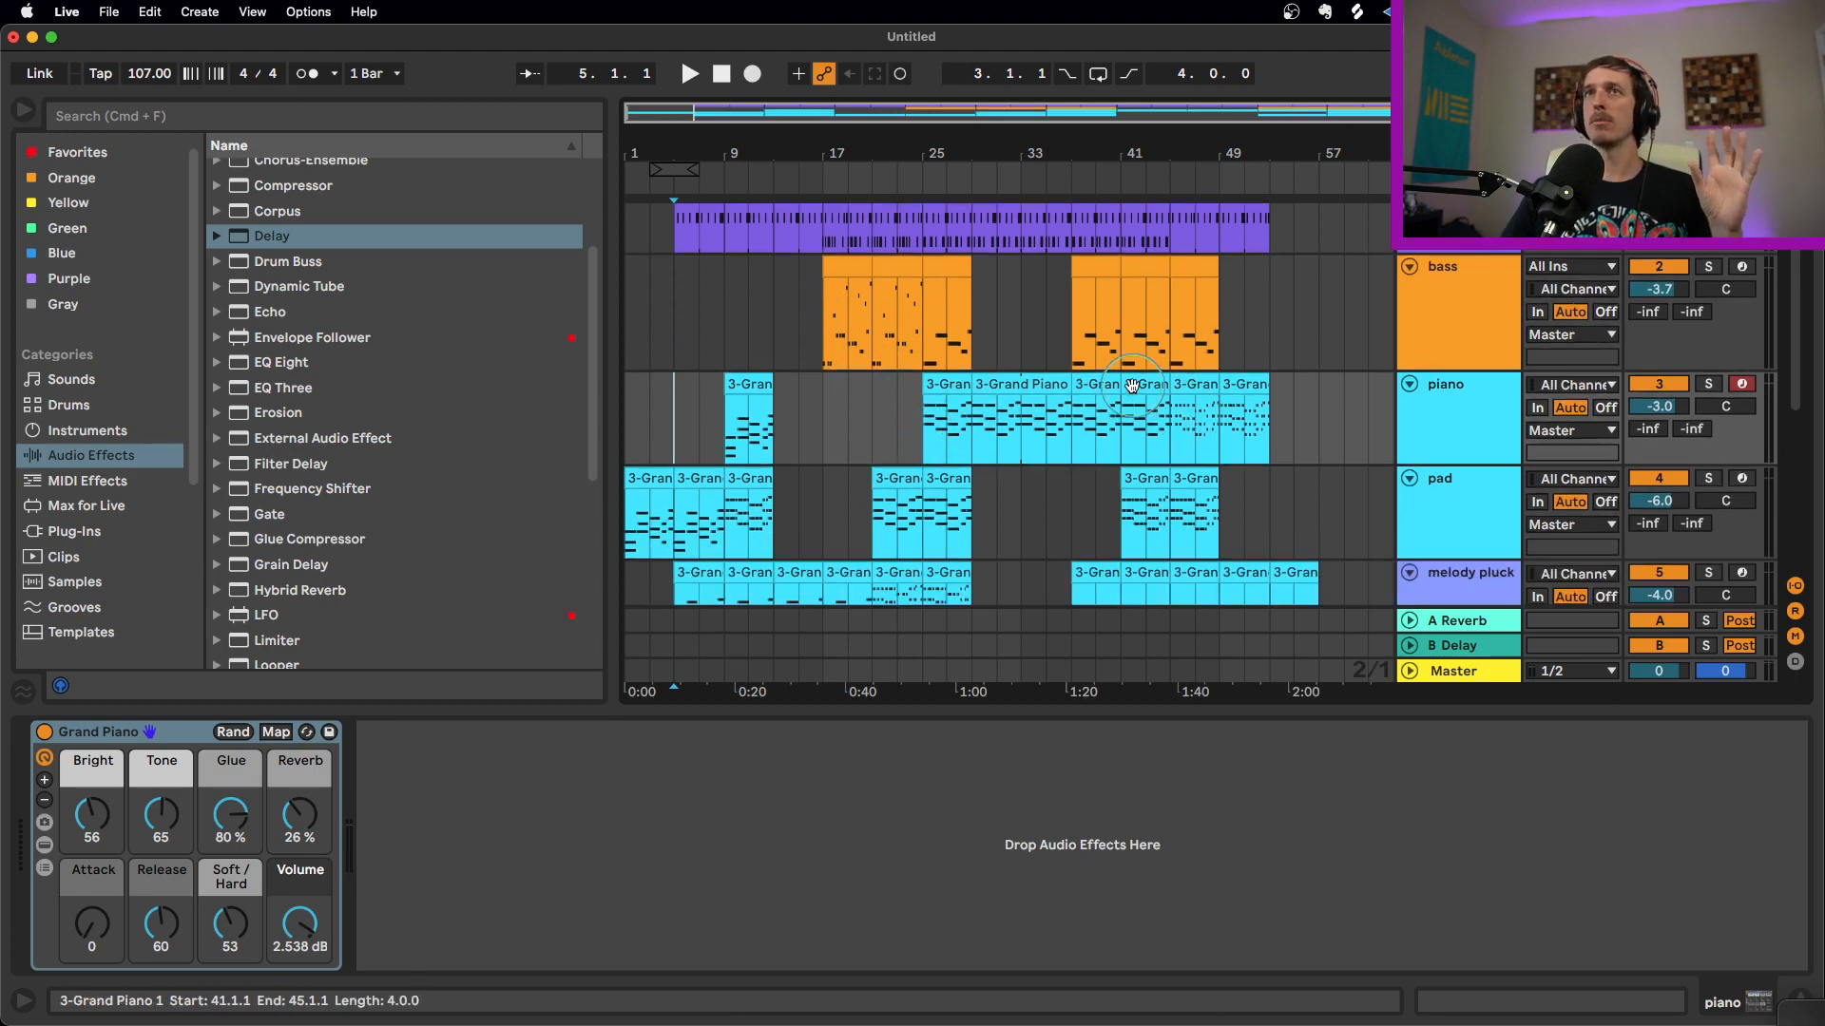
left_click(1446, 403)
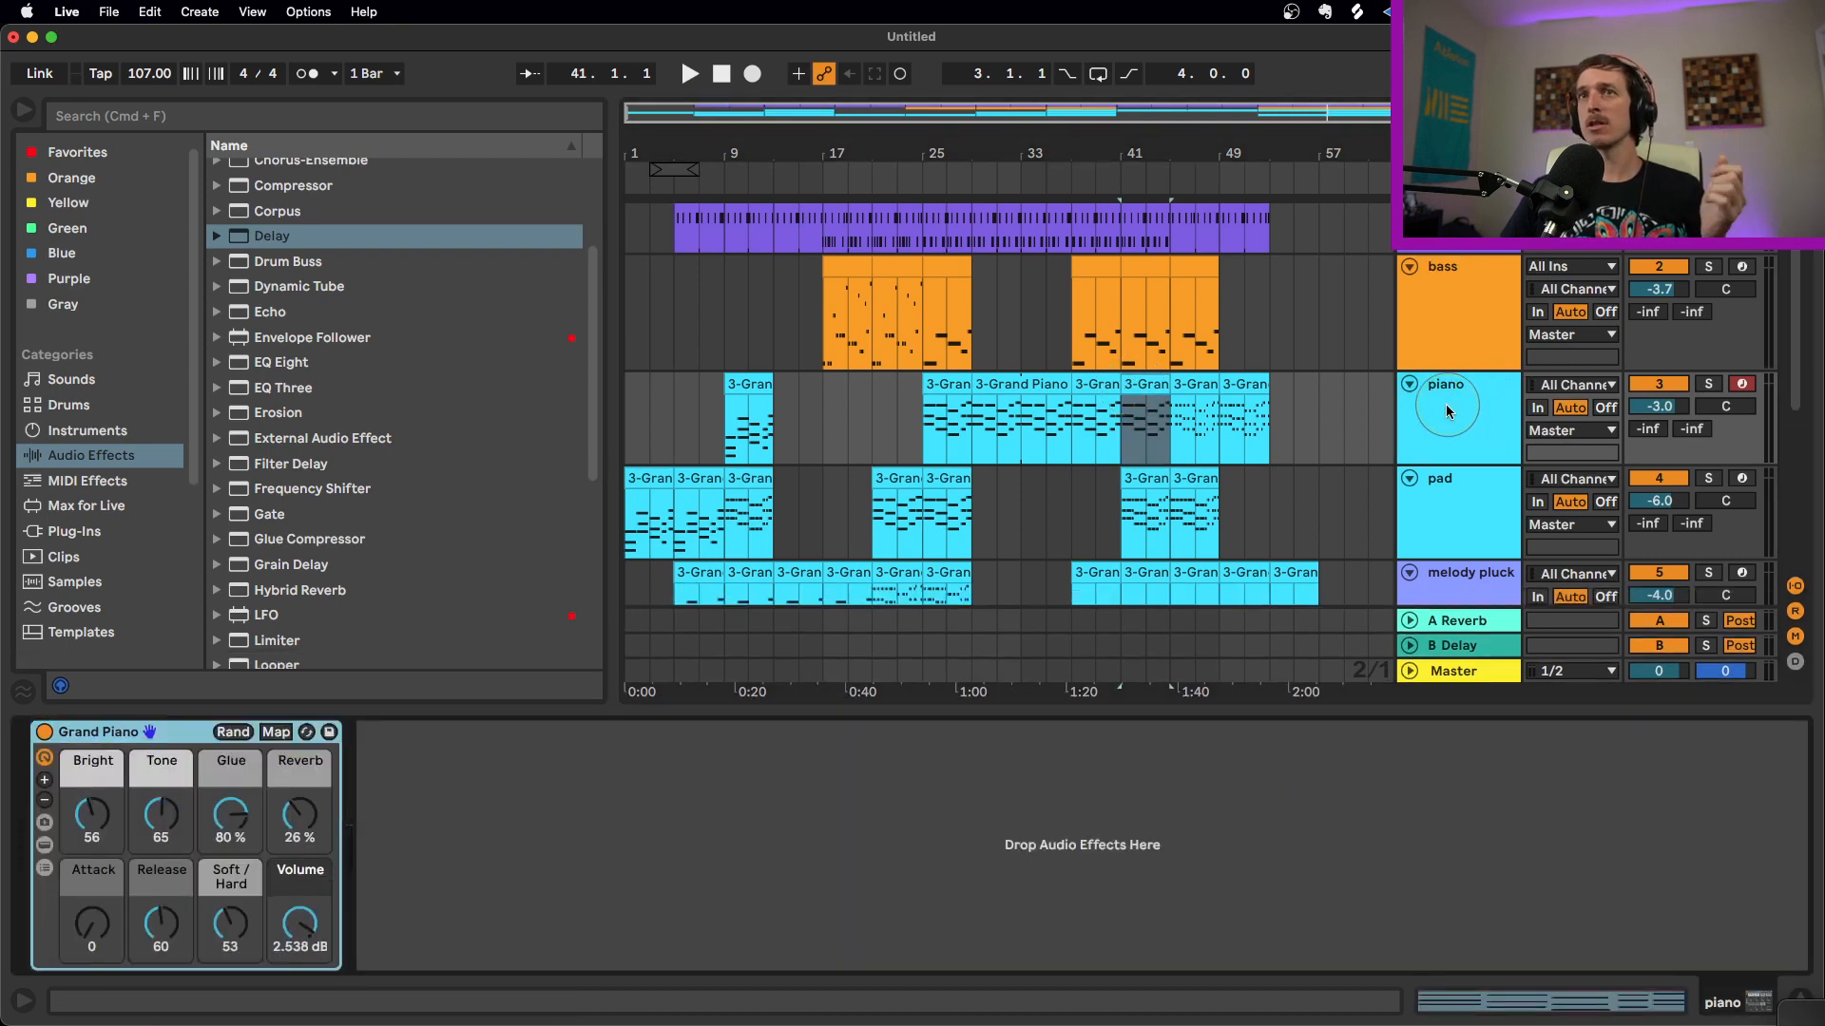
key("super+t")
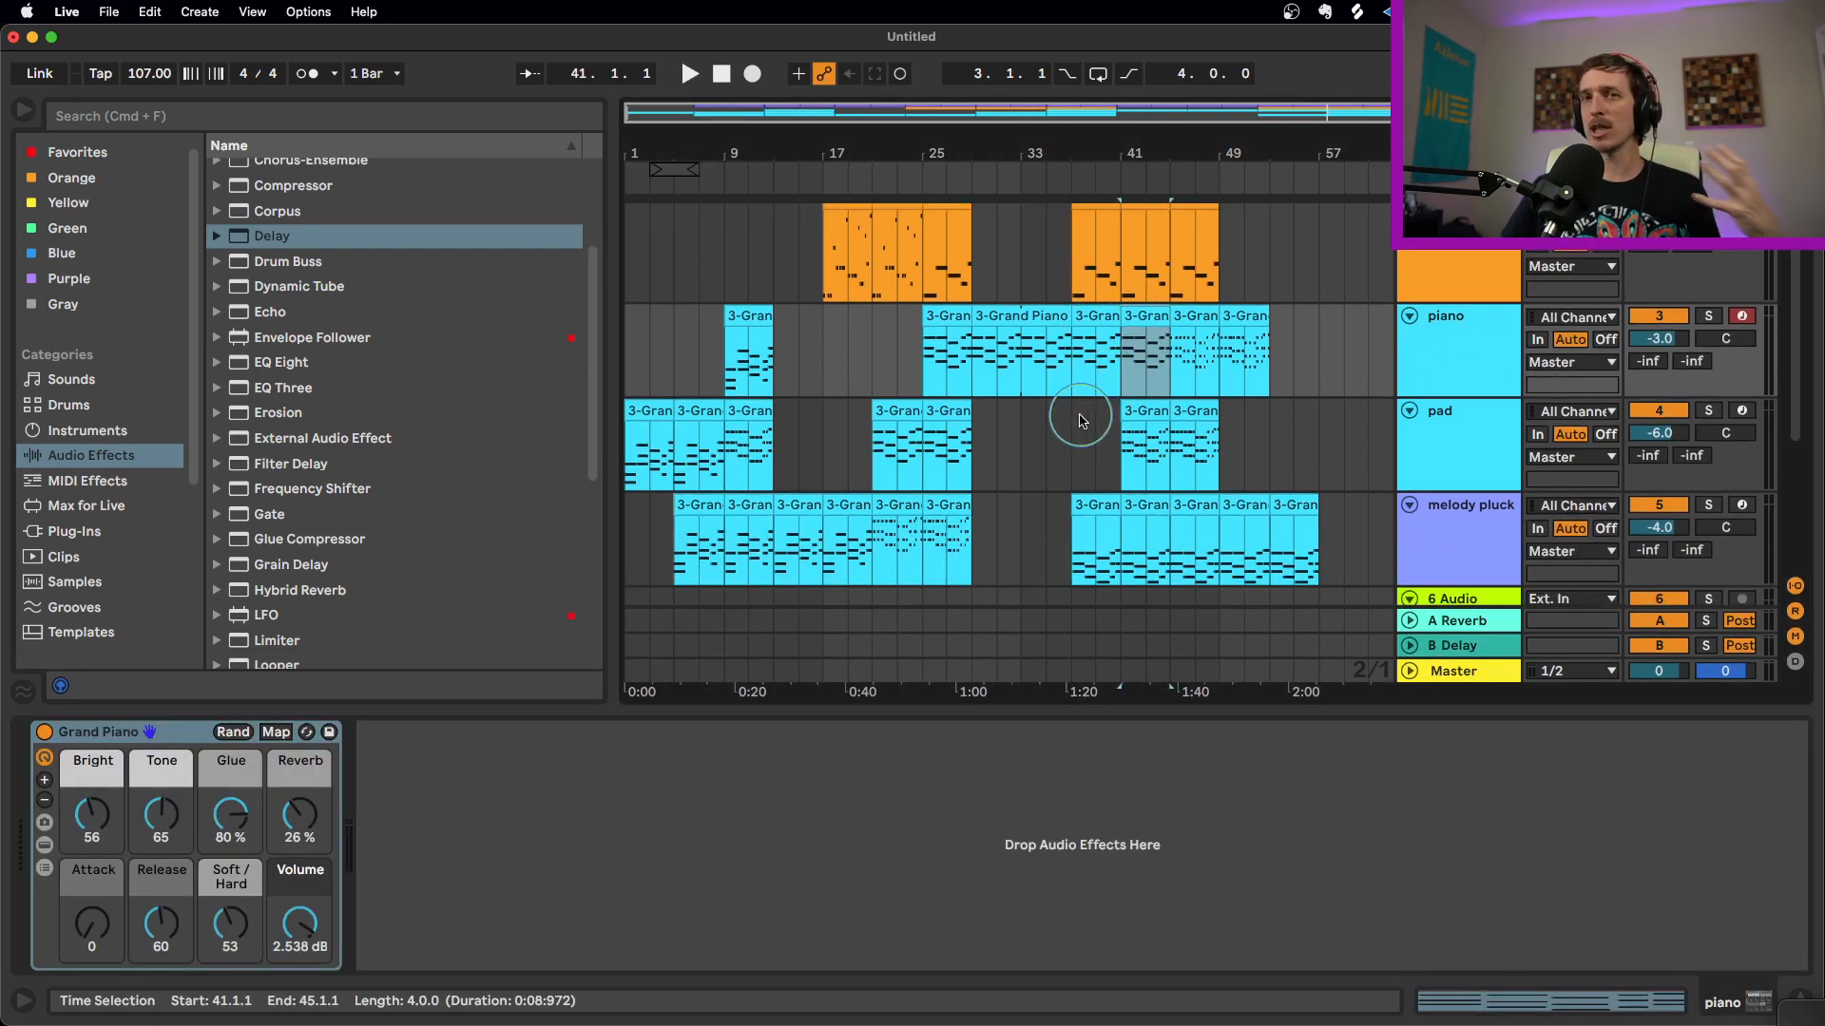
scroll(1077, 427, "up", 2)
left_click(949, 296)
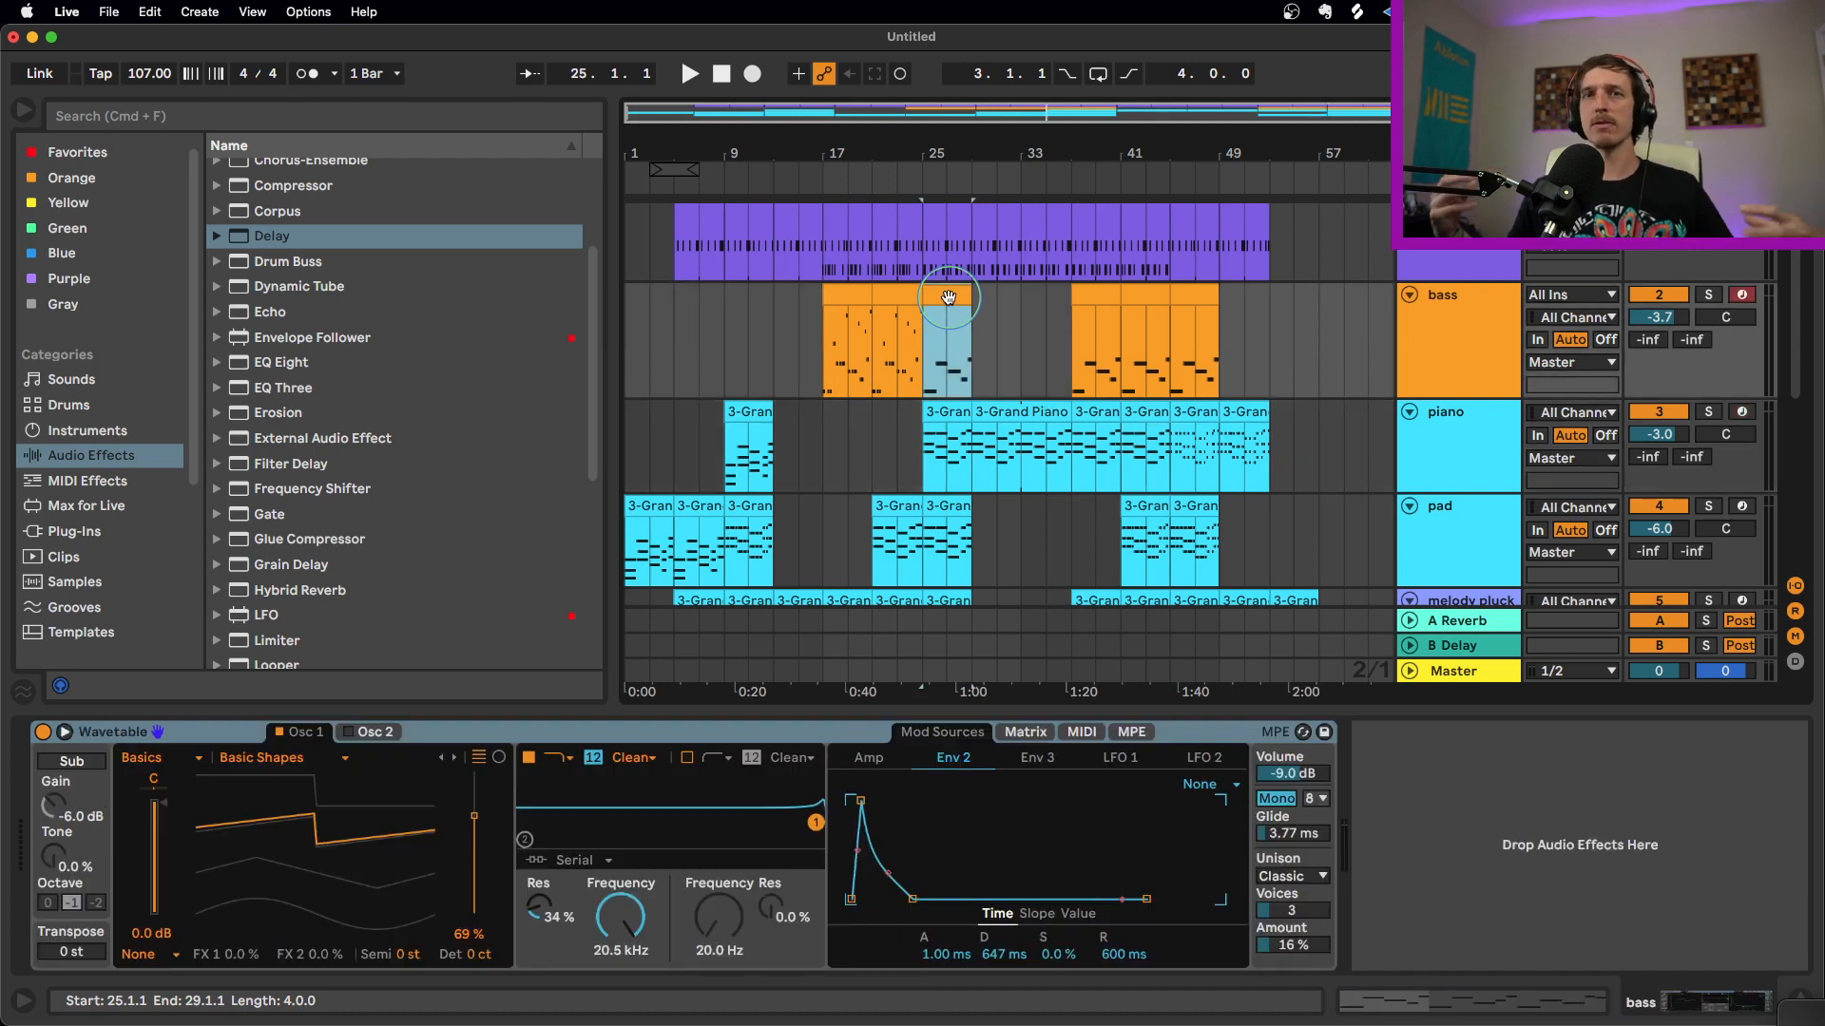
scroll(988, 295, "down", 4)
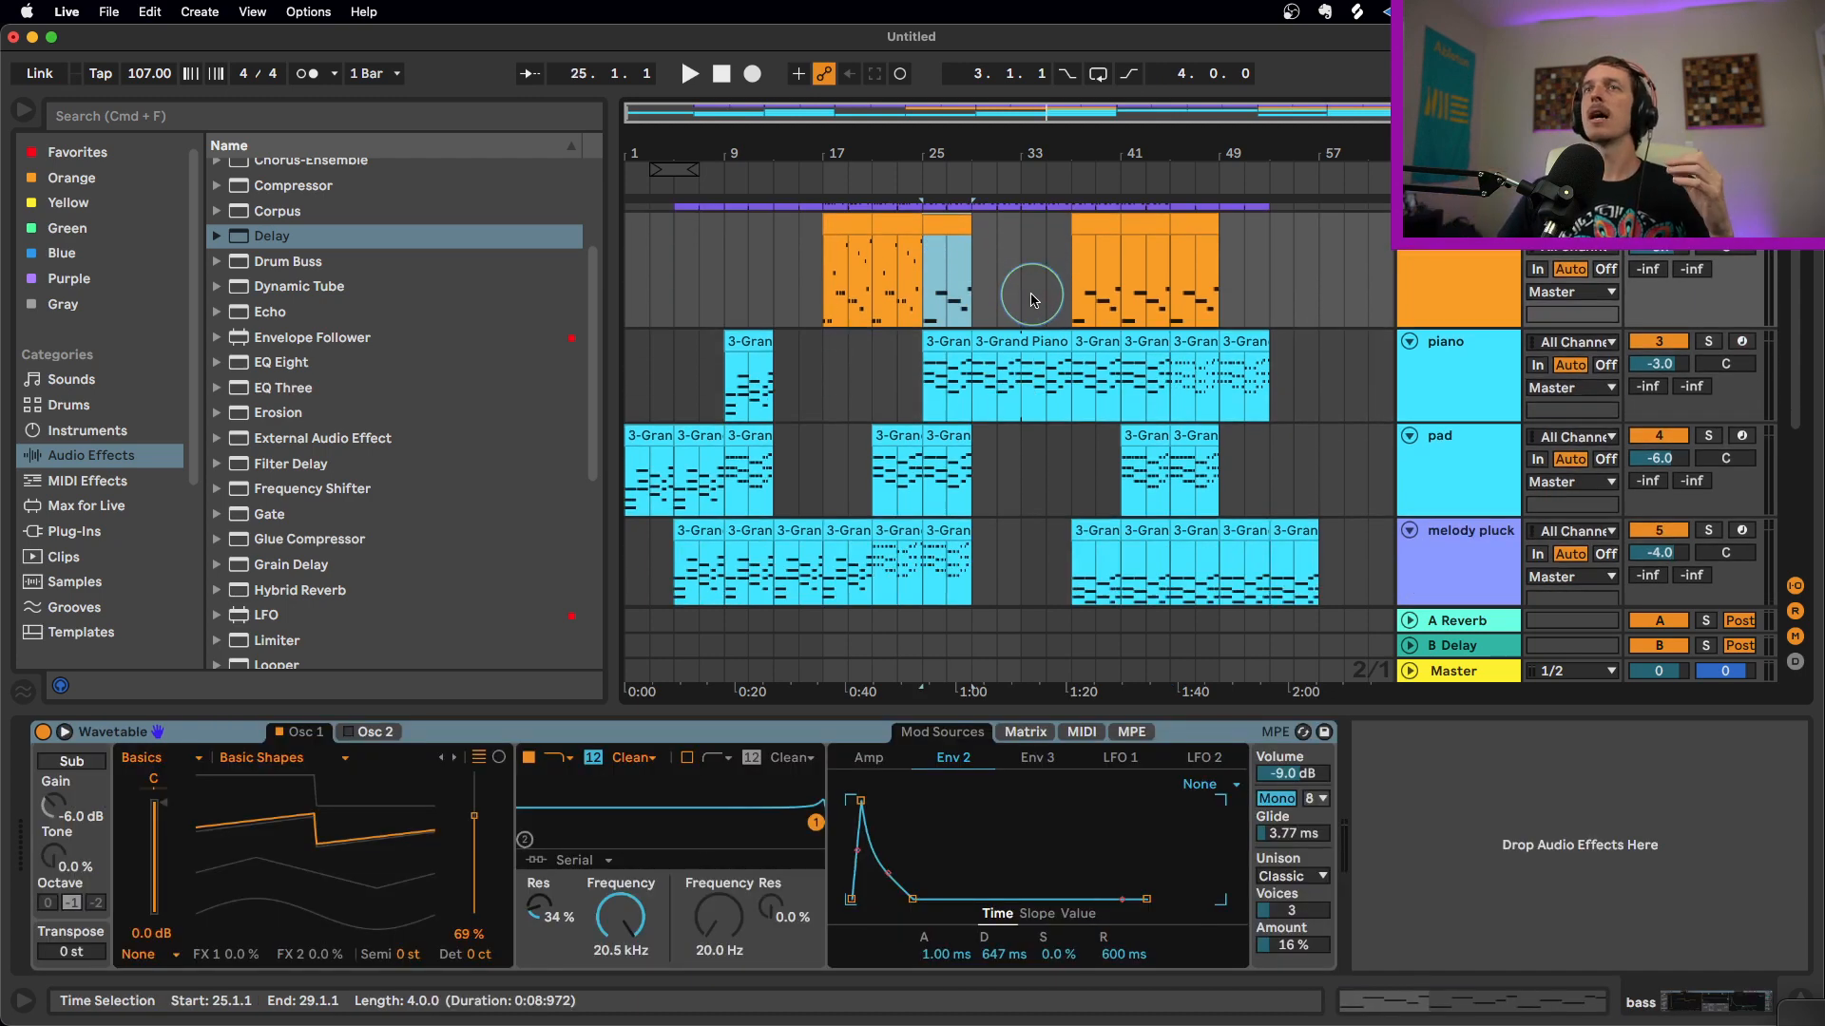
left_click(1006, 493)
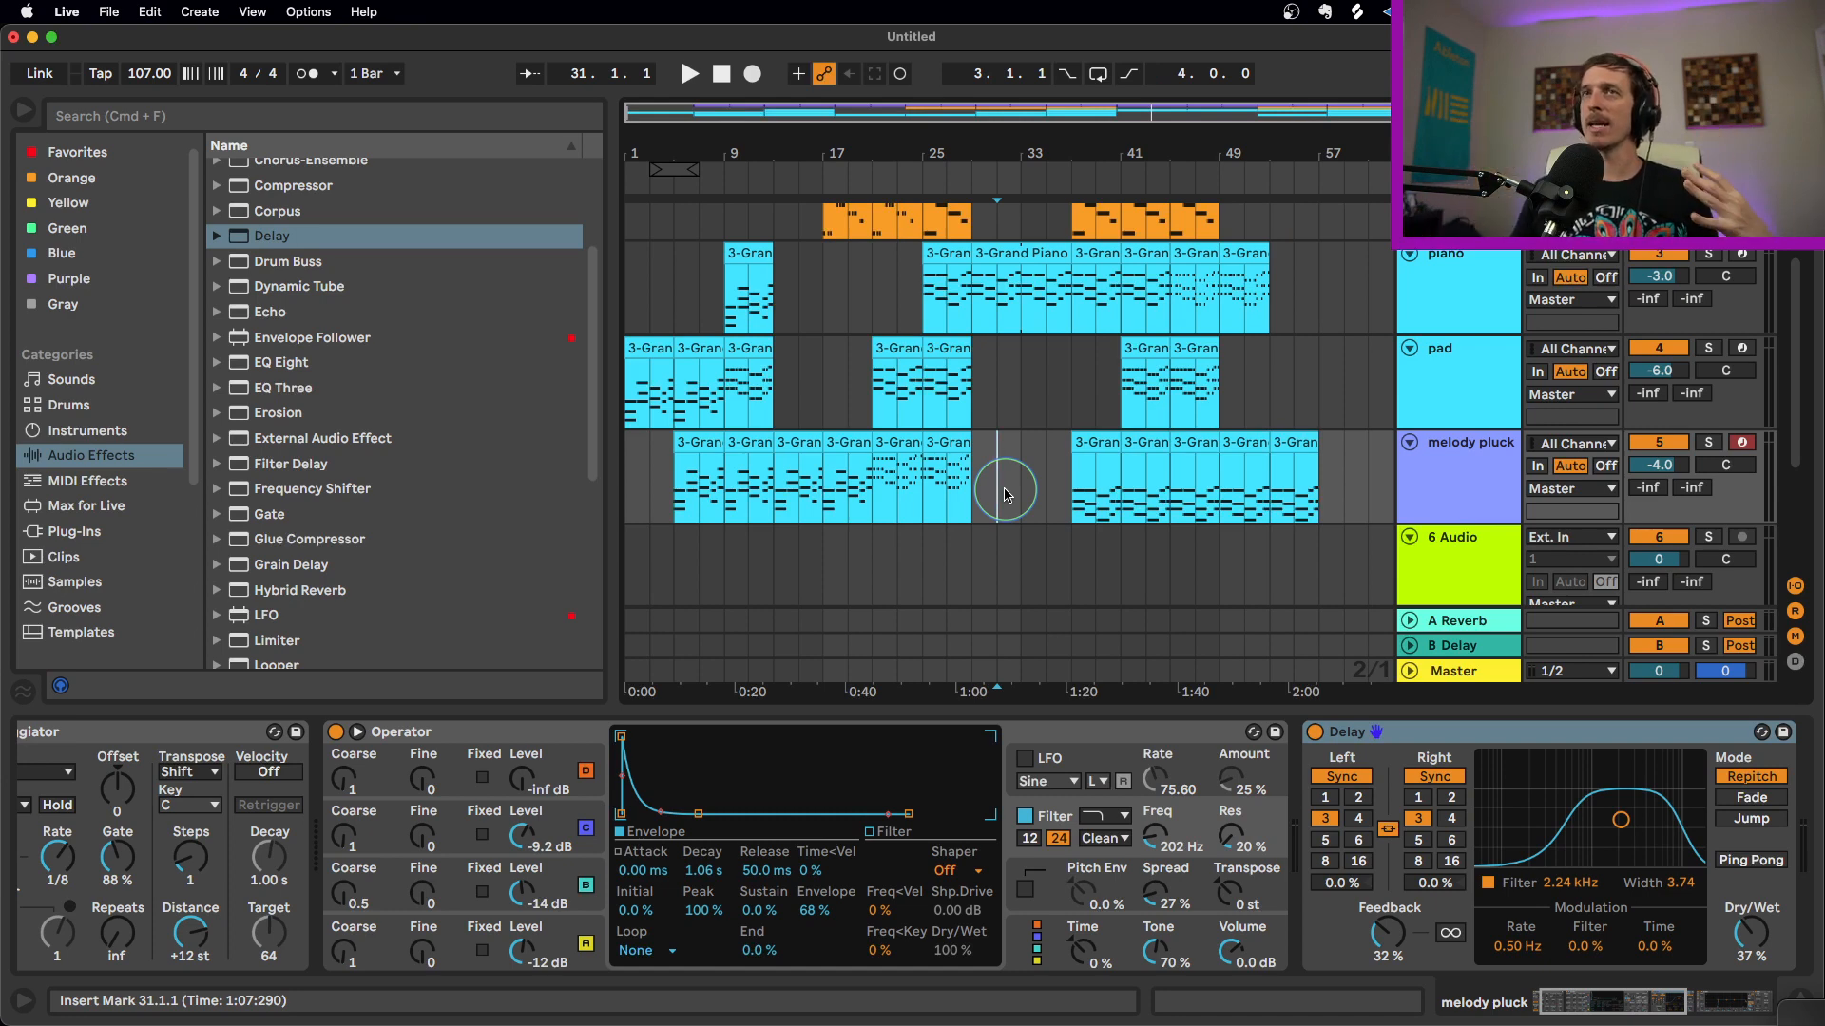
left_click_drag(1327, 475, 502, 228)
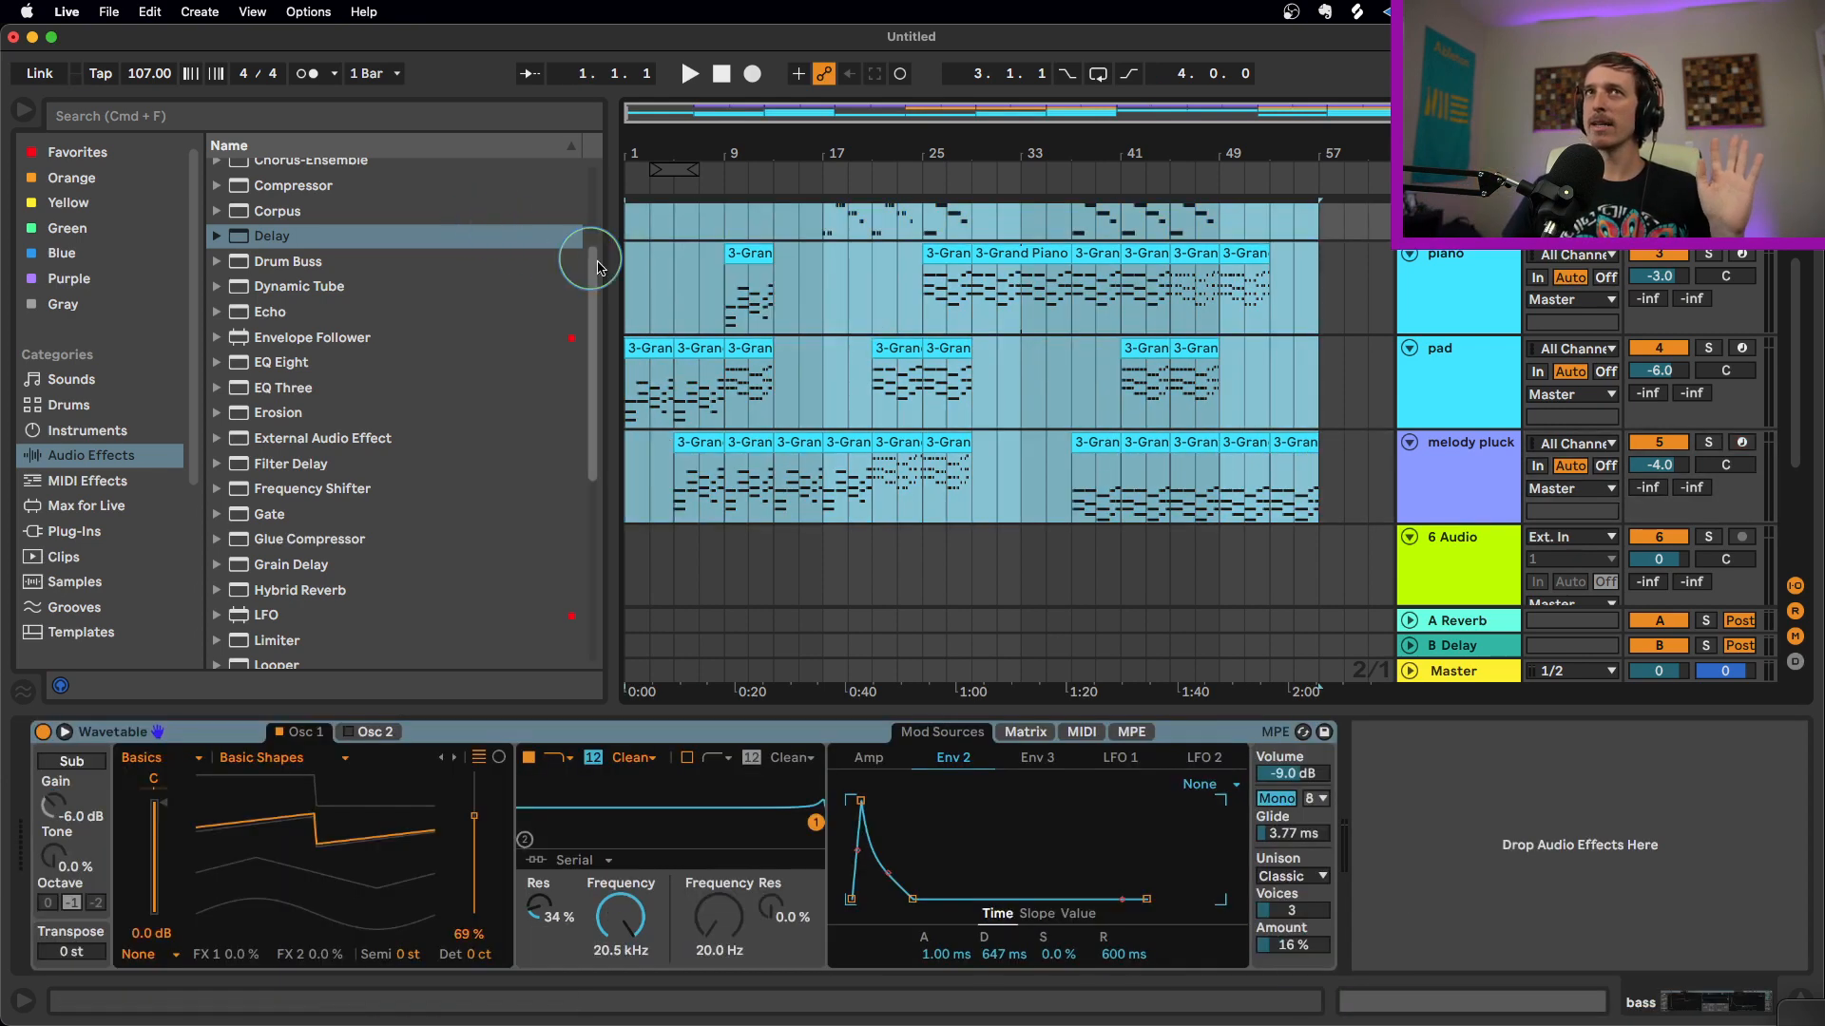
left_click(660, 286)
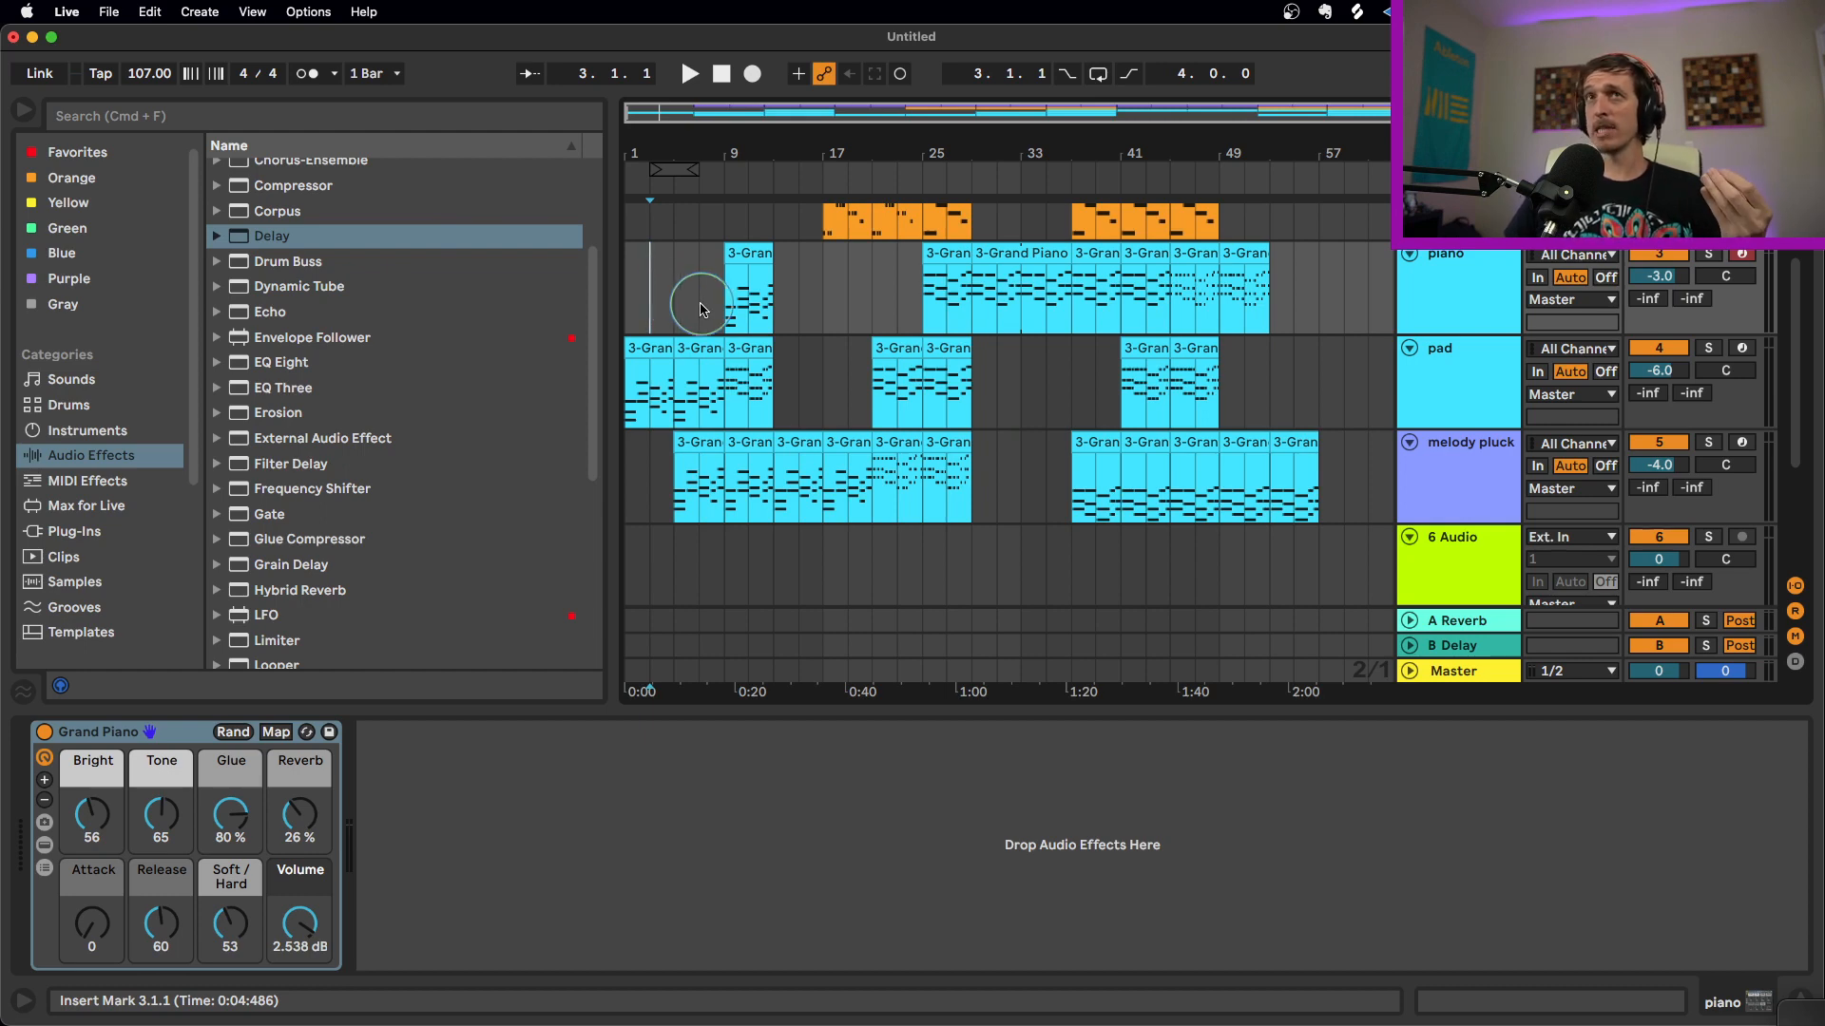
scroll(689, 303, "up", 3)
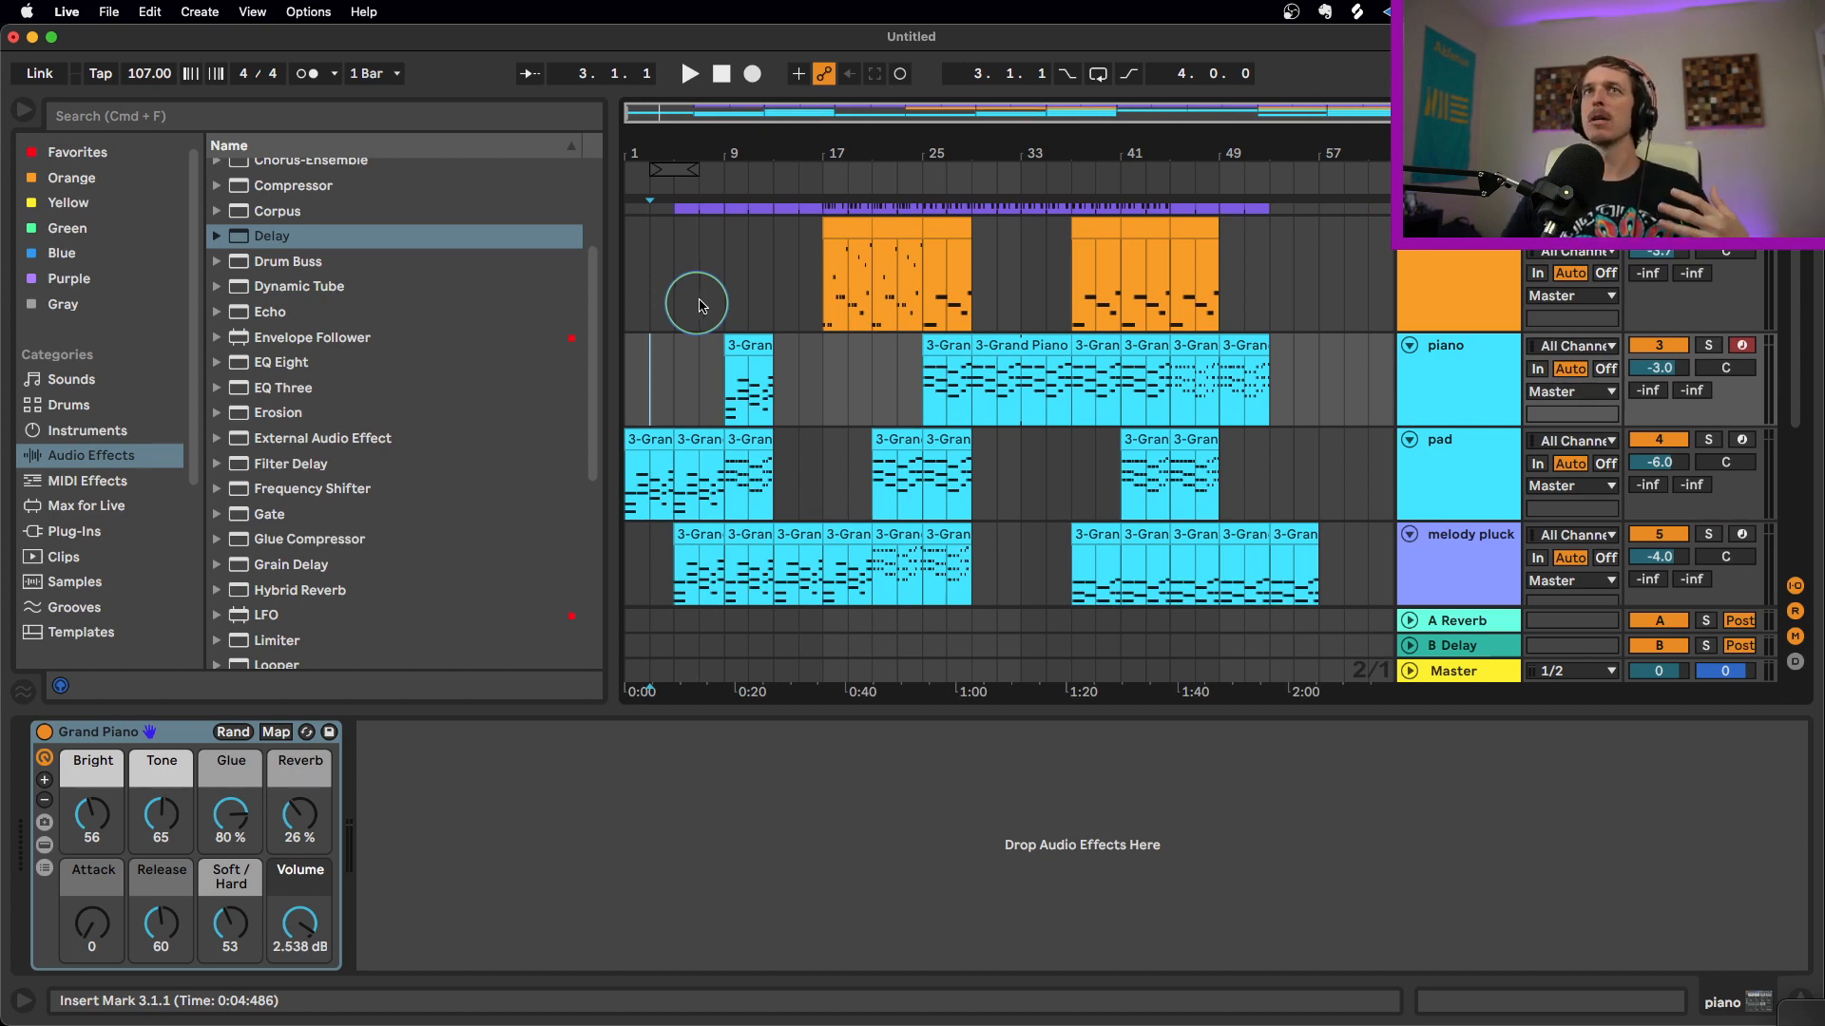
Move the pad track's clip from bar 21 to bar 17 in the arrangement and delete it
left_click_drag(886, 445, 849, 444)
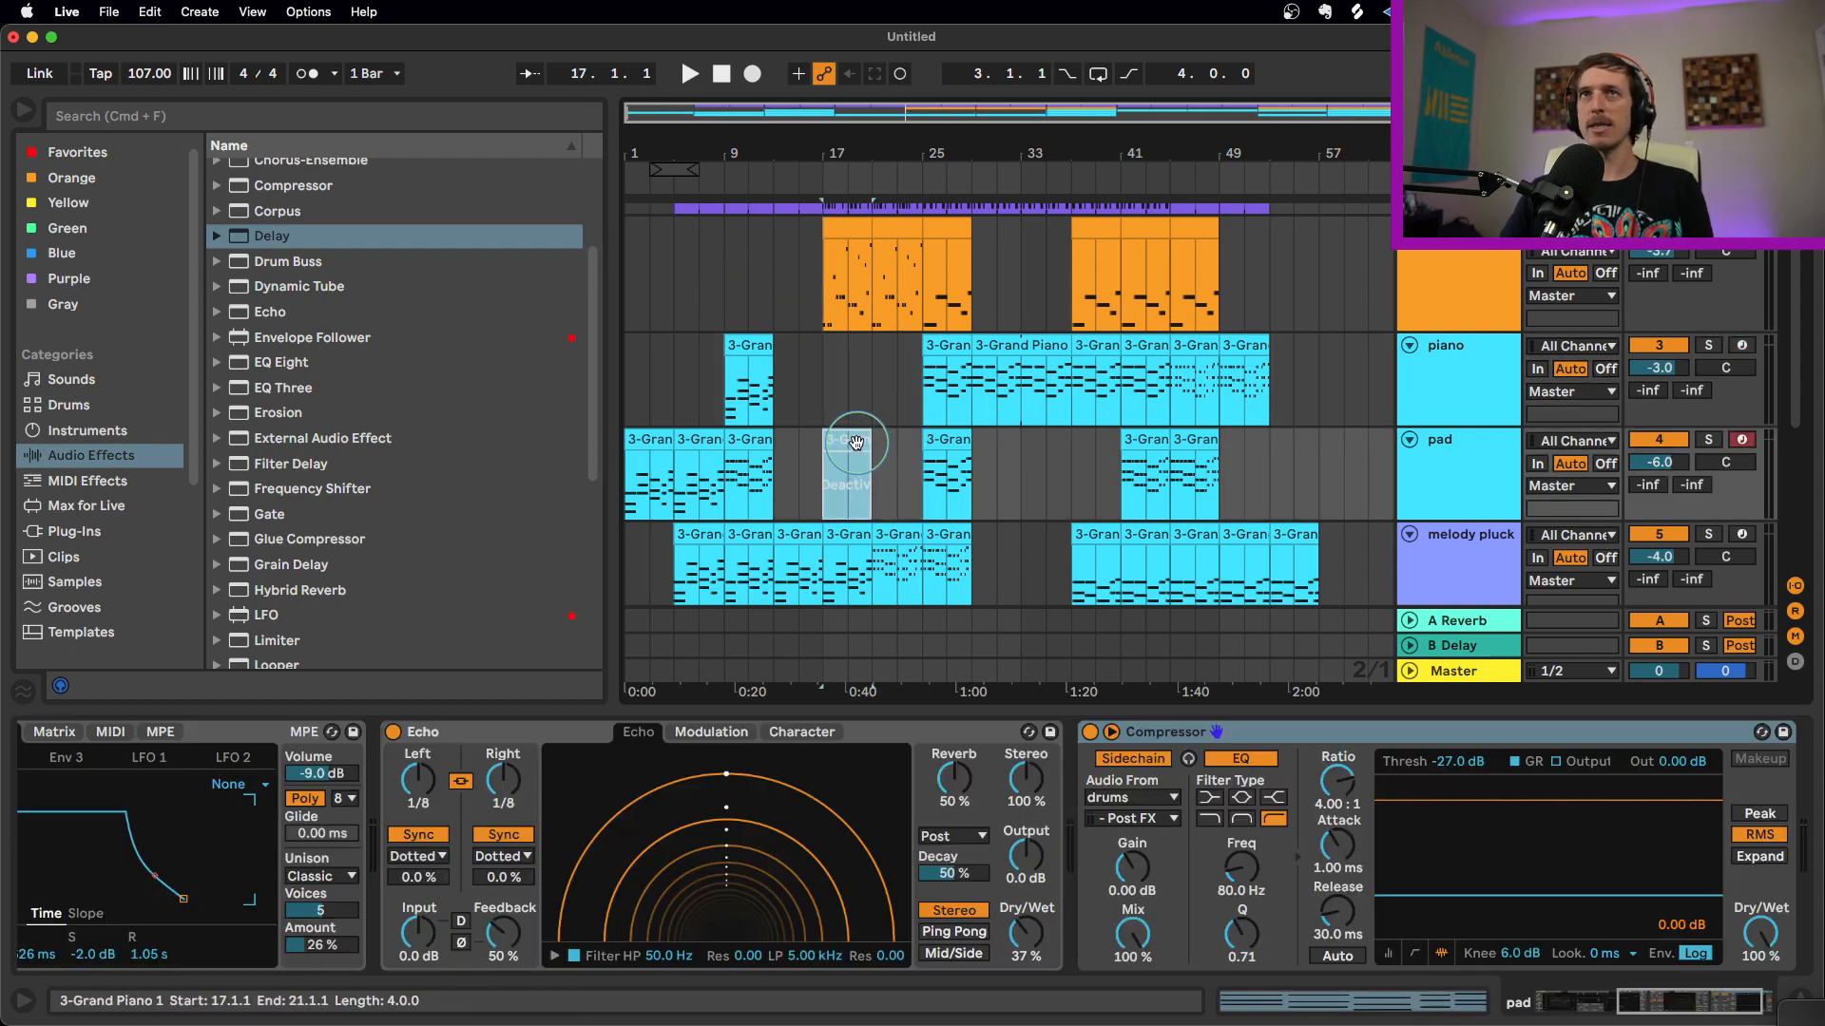
left_click(853, 442)
key("Delete")
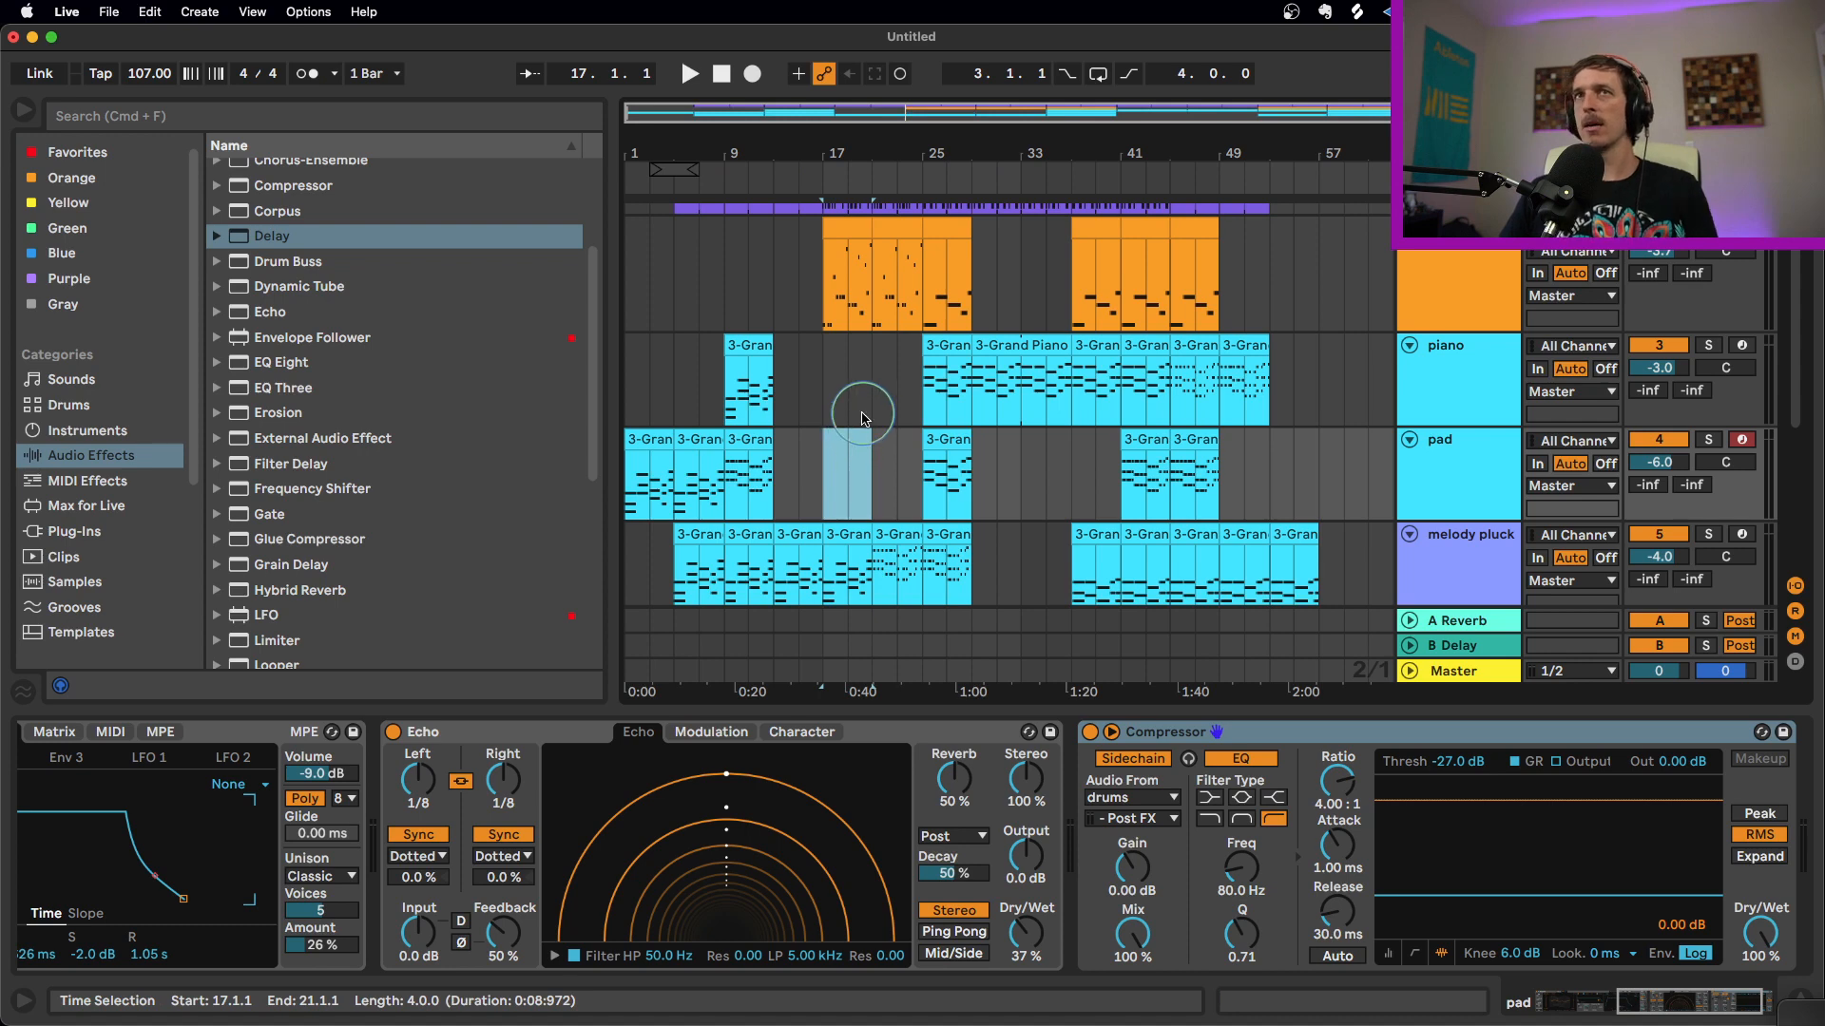
scroll(893, 390, "up", 2)
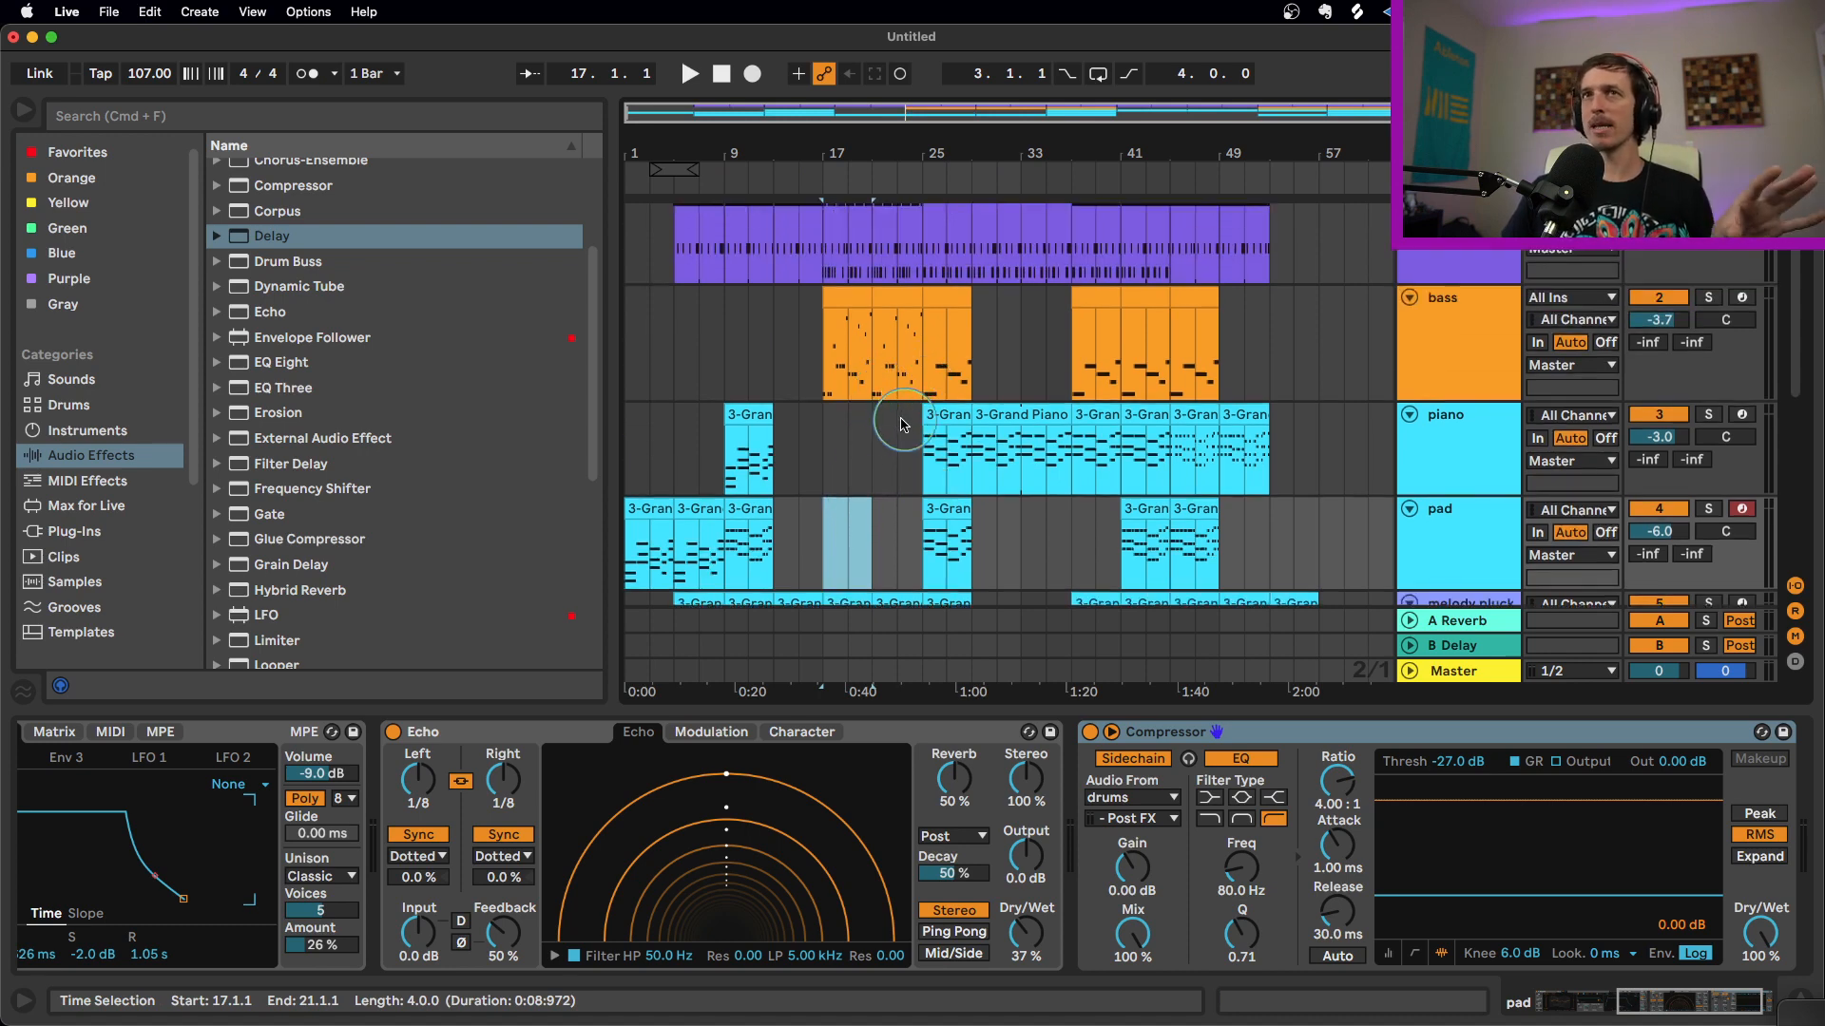
scroll(903, 409, "down", 4)
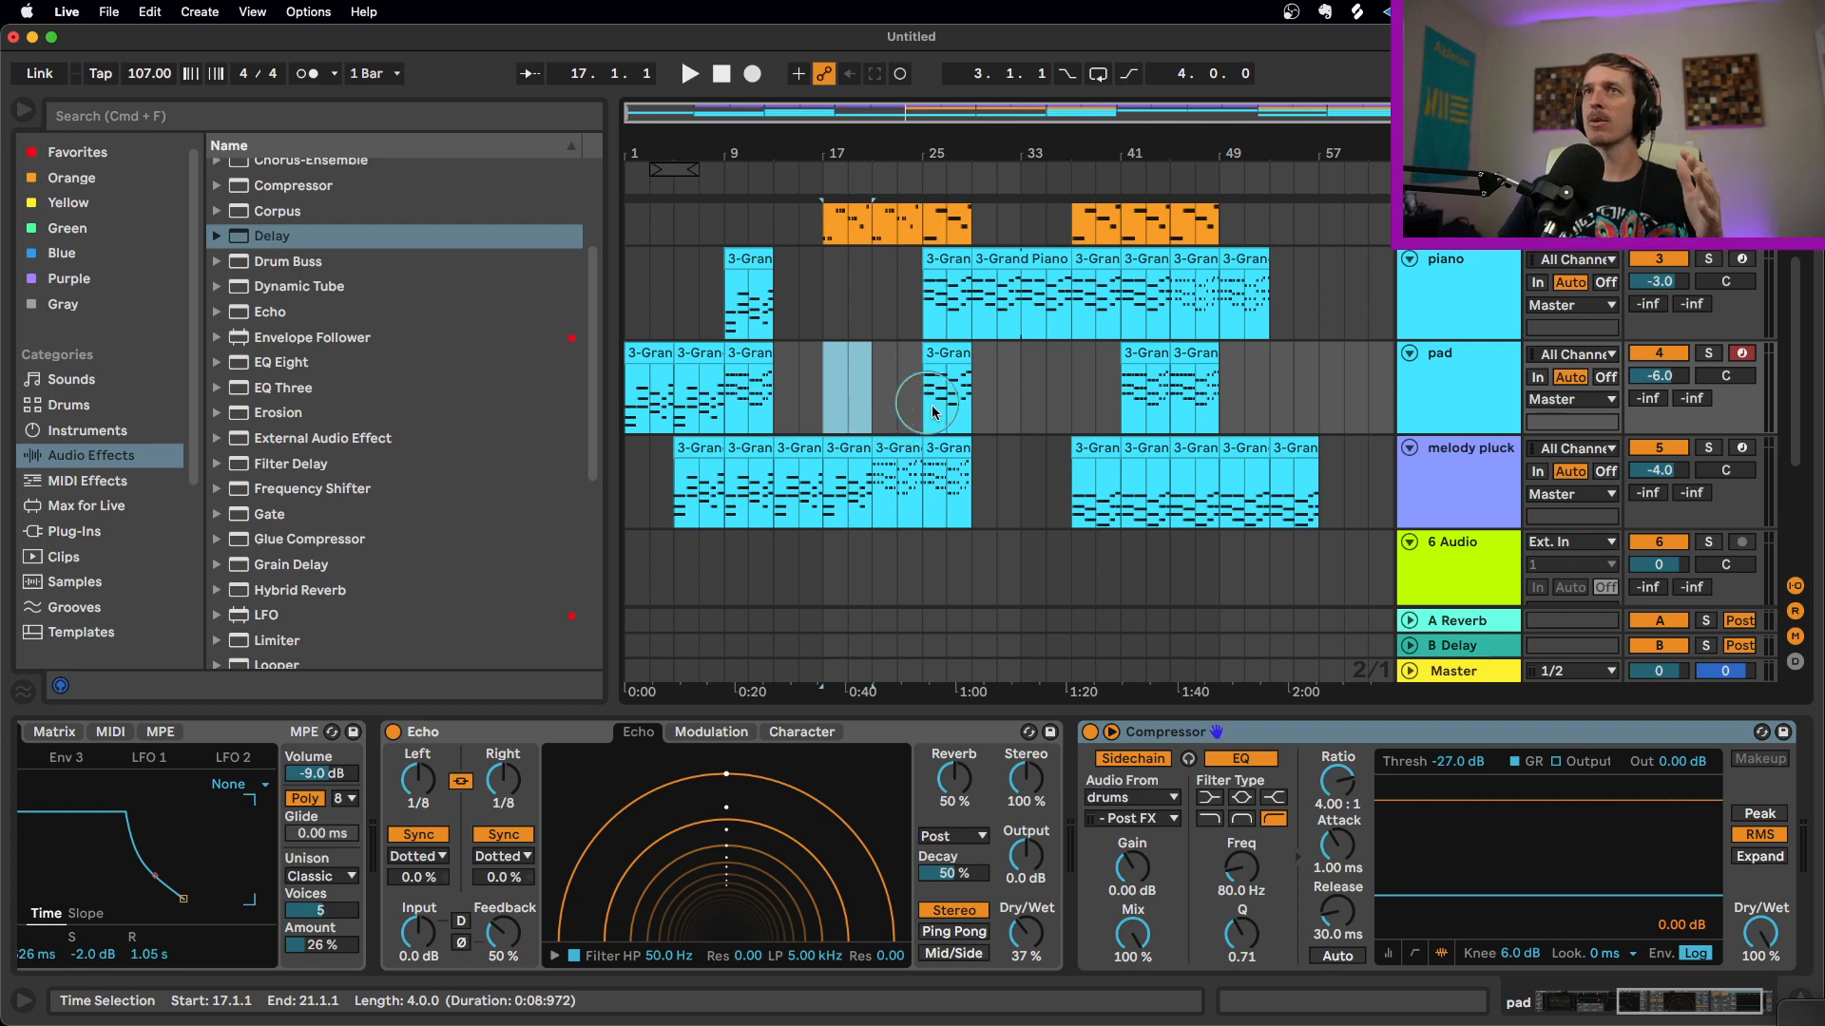
left_click(1039, 411)
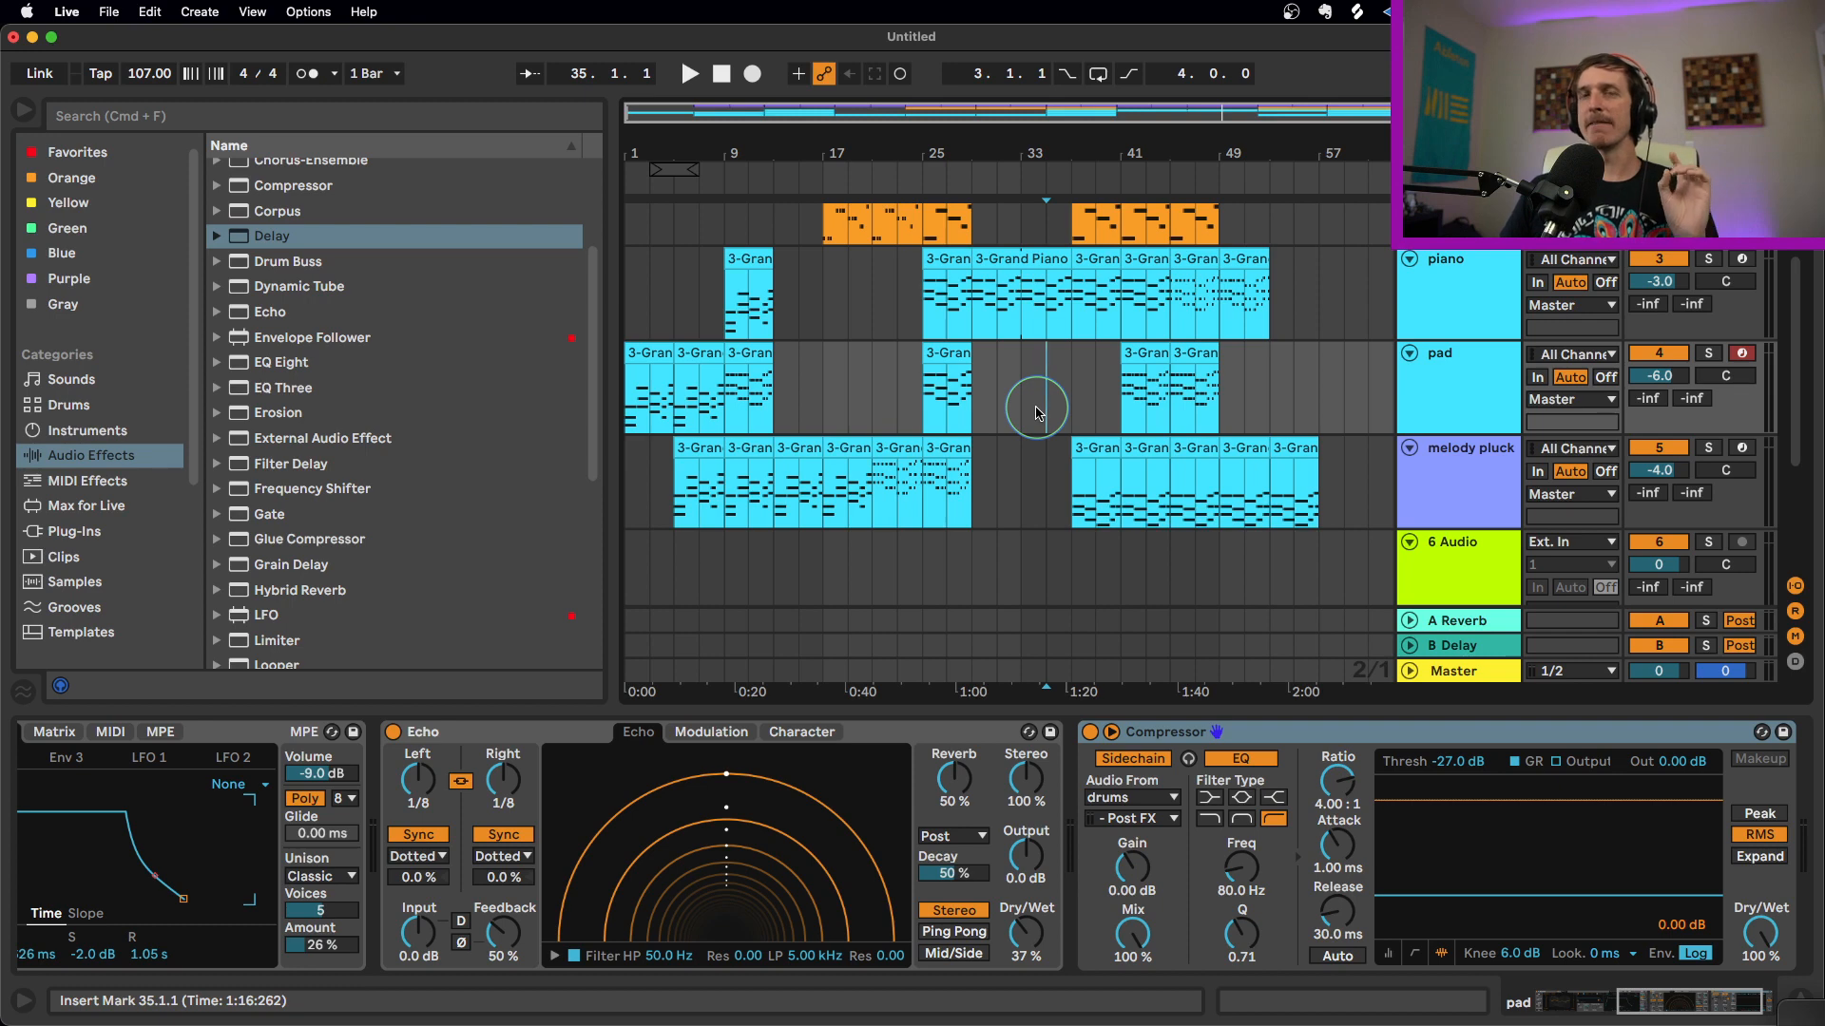
Compare the original block of clips in scenes 2 to 6 of Session View with the full song in Arrangement View
key("Tab")
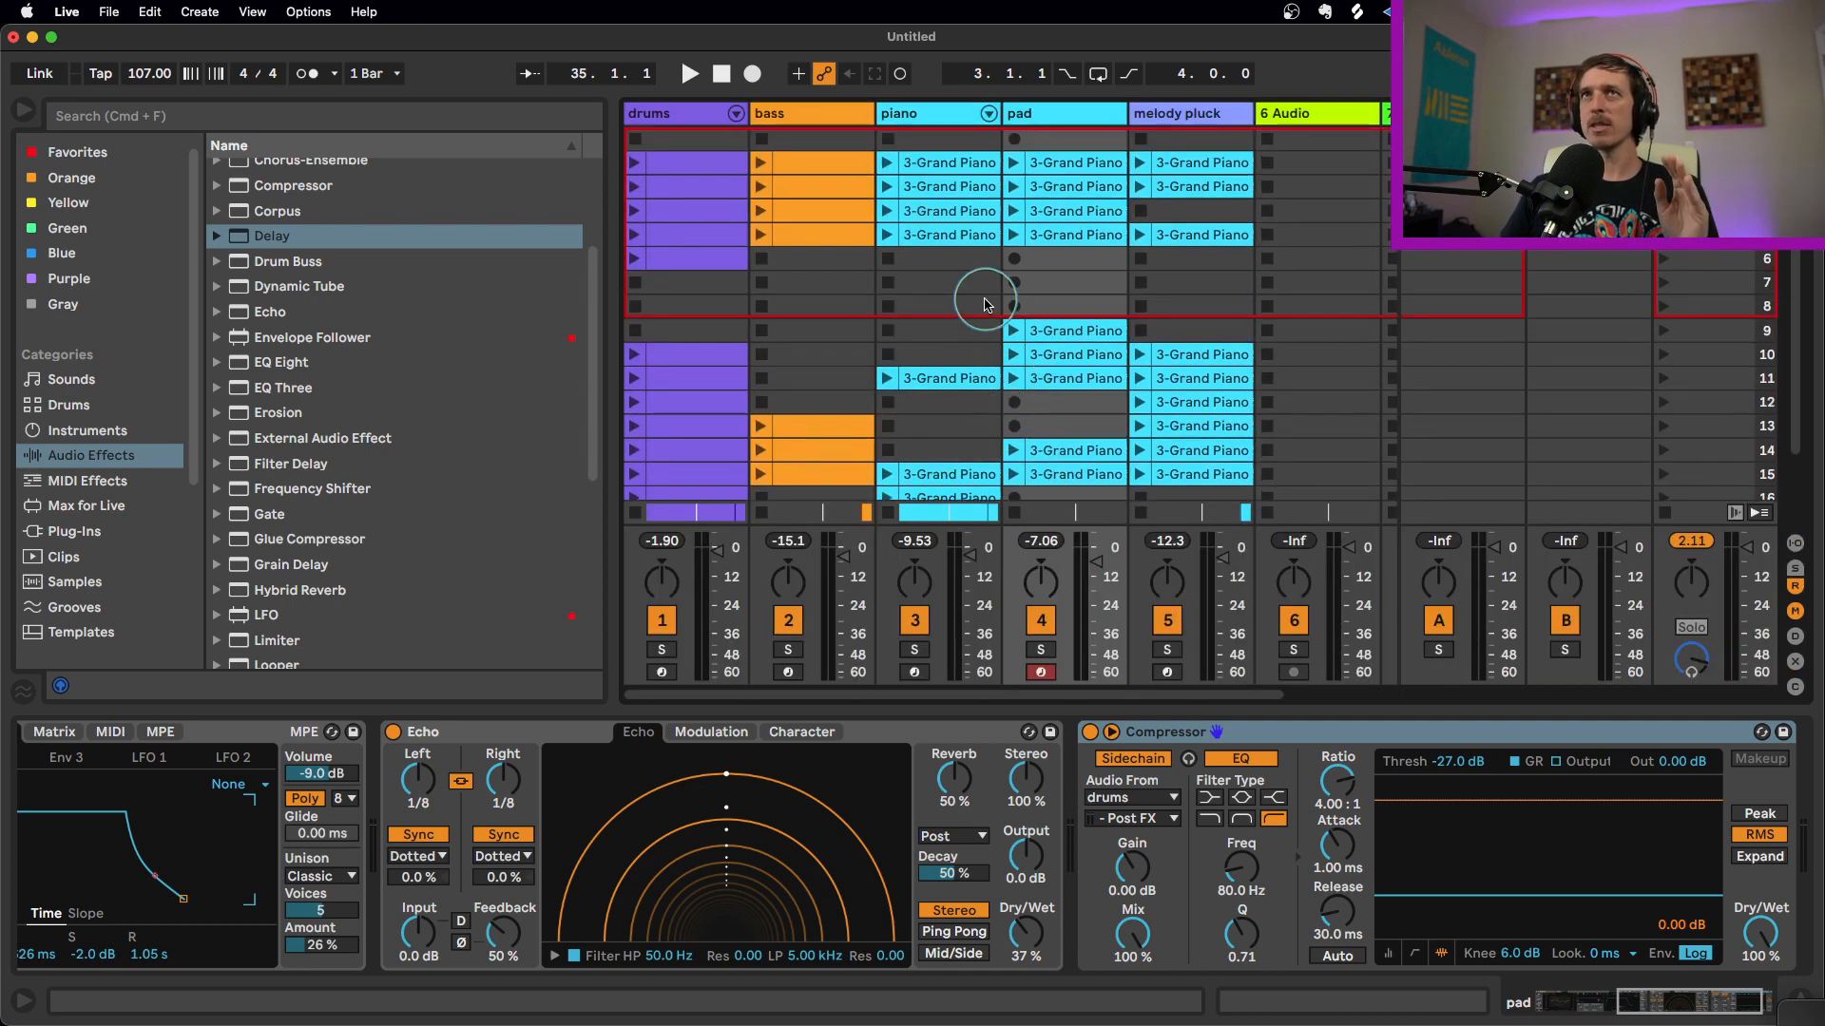
left_click_drag(1195, 277, 679, 277)
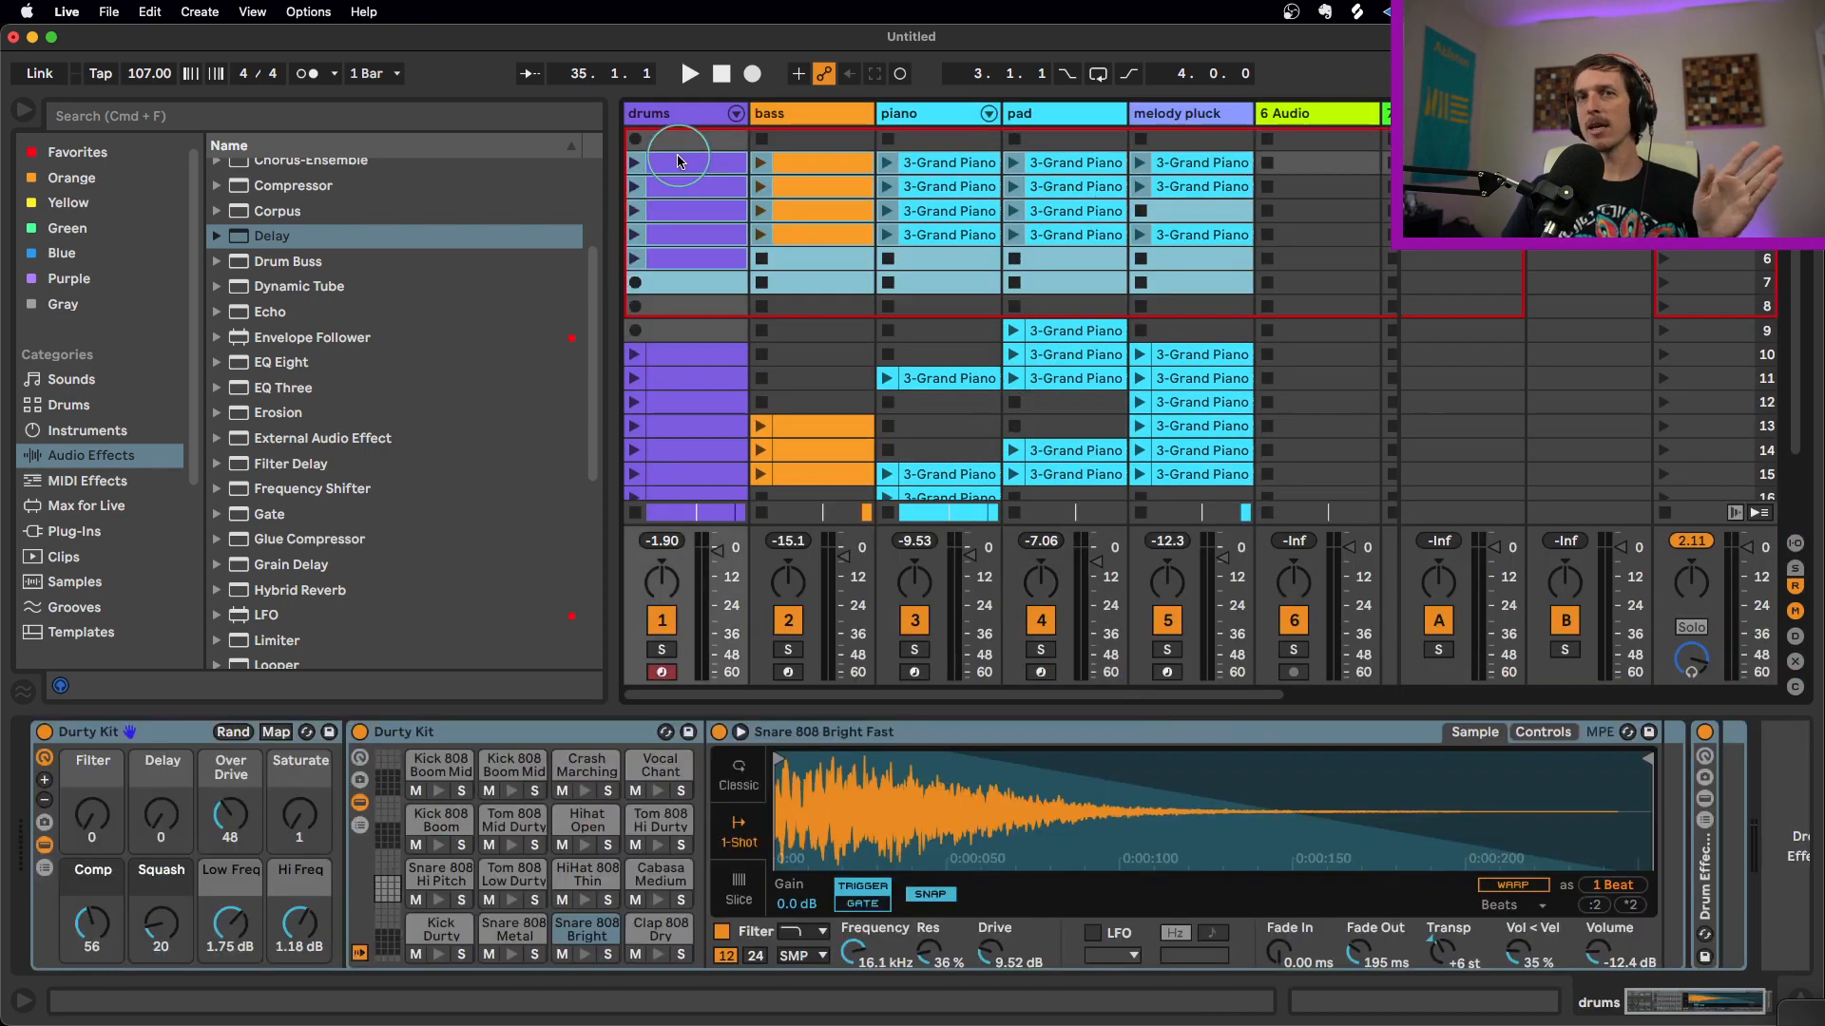
left_click(801, 330)
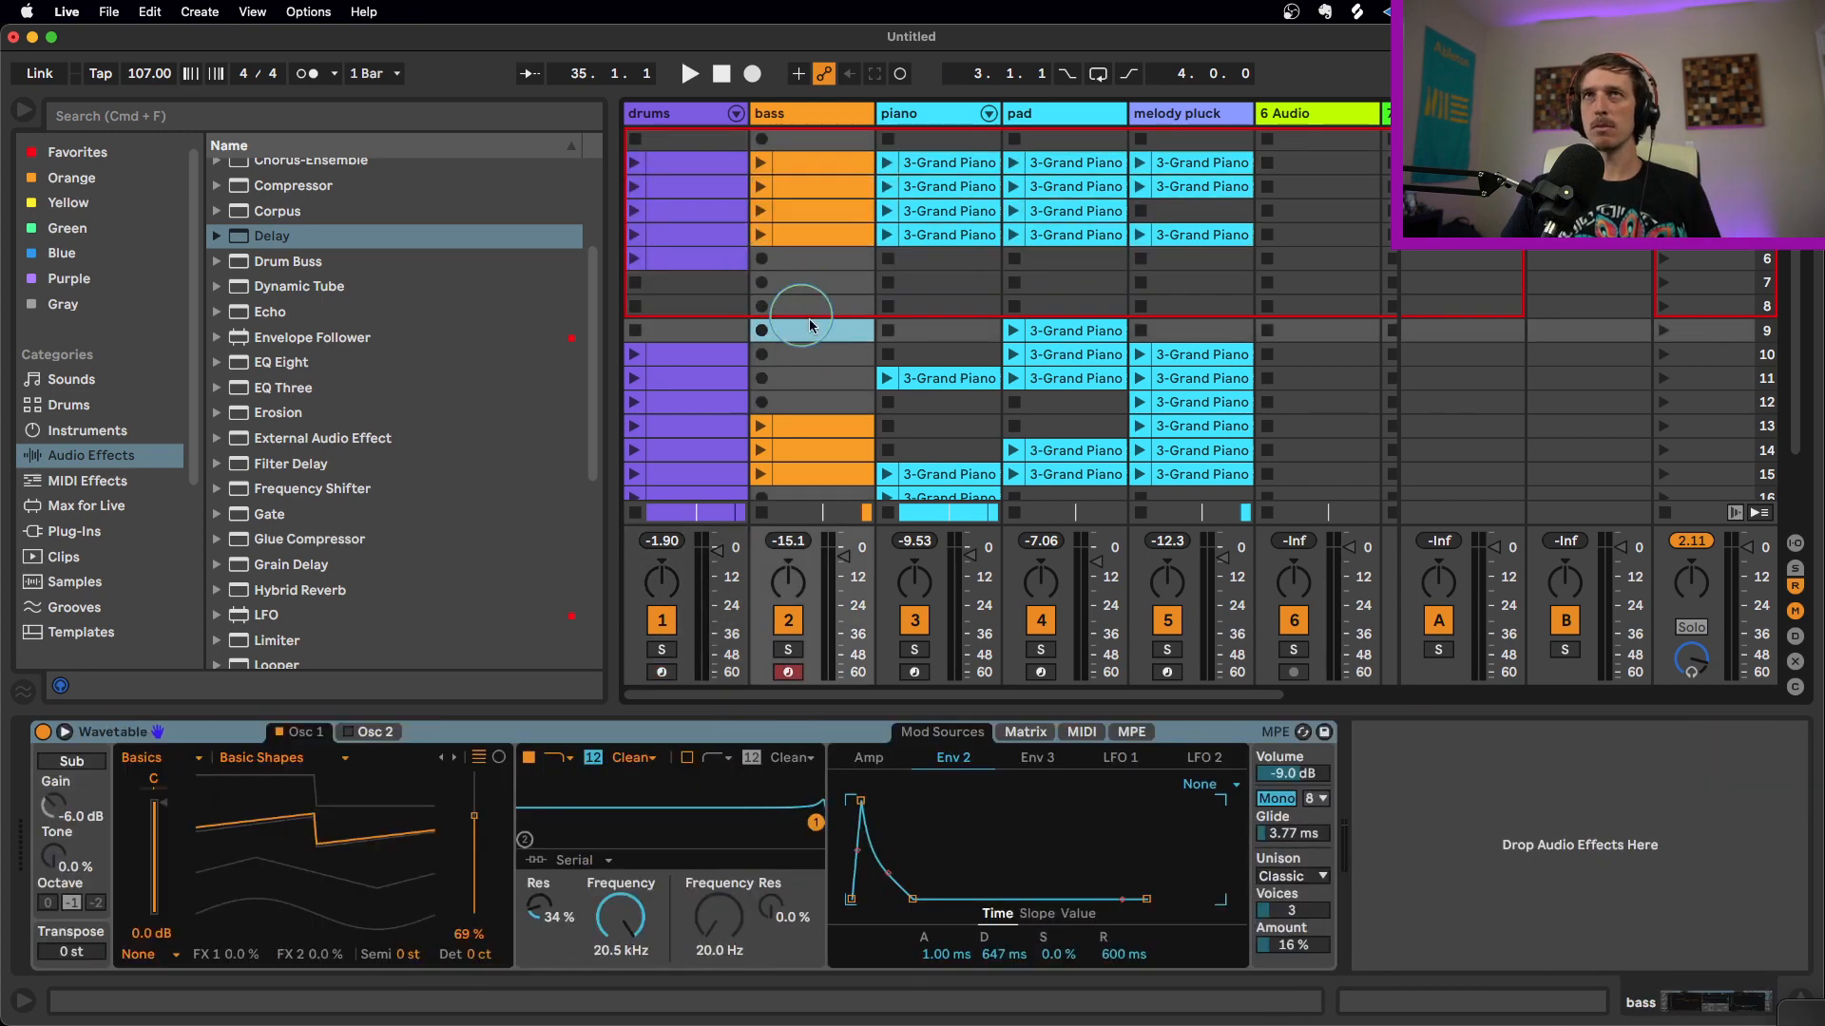
key("Tab")
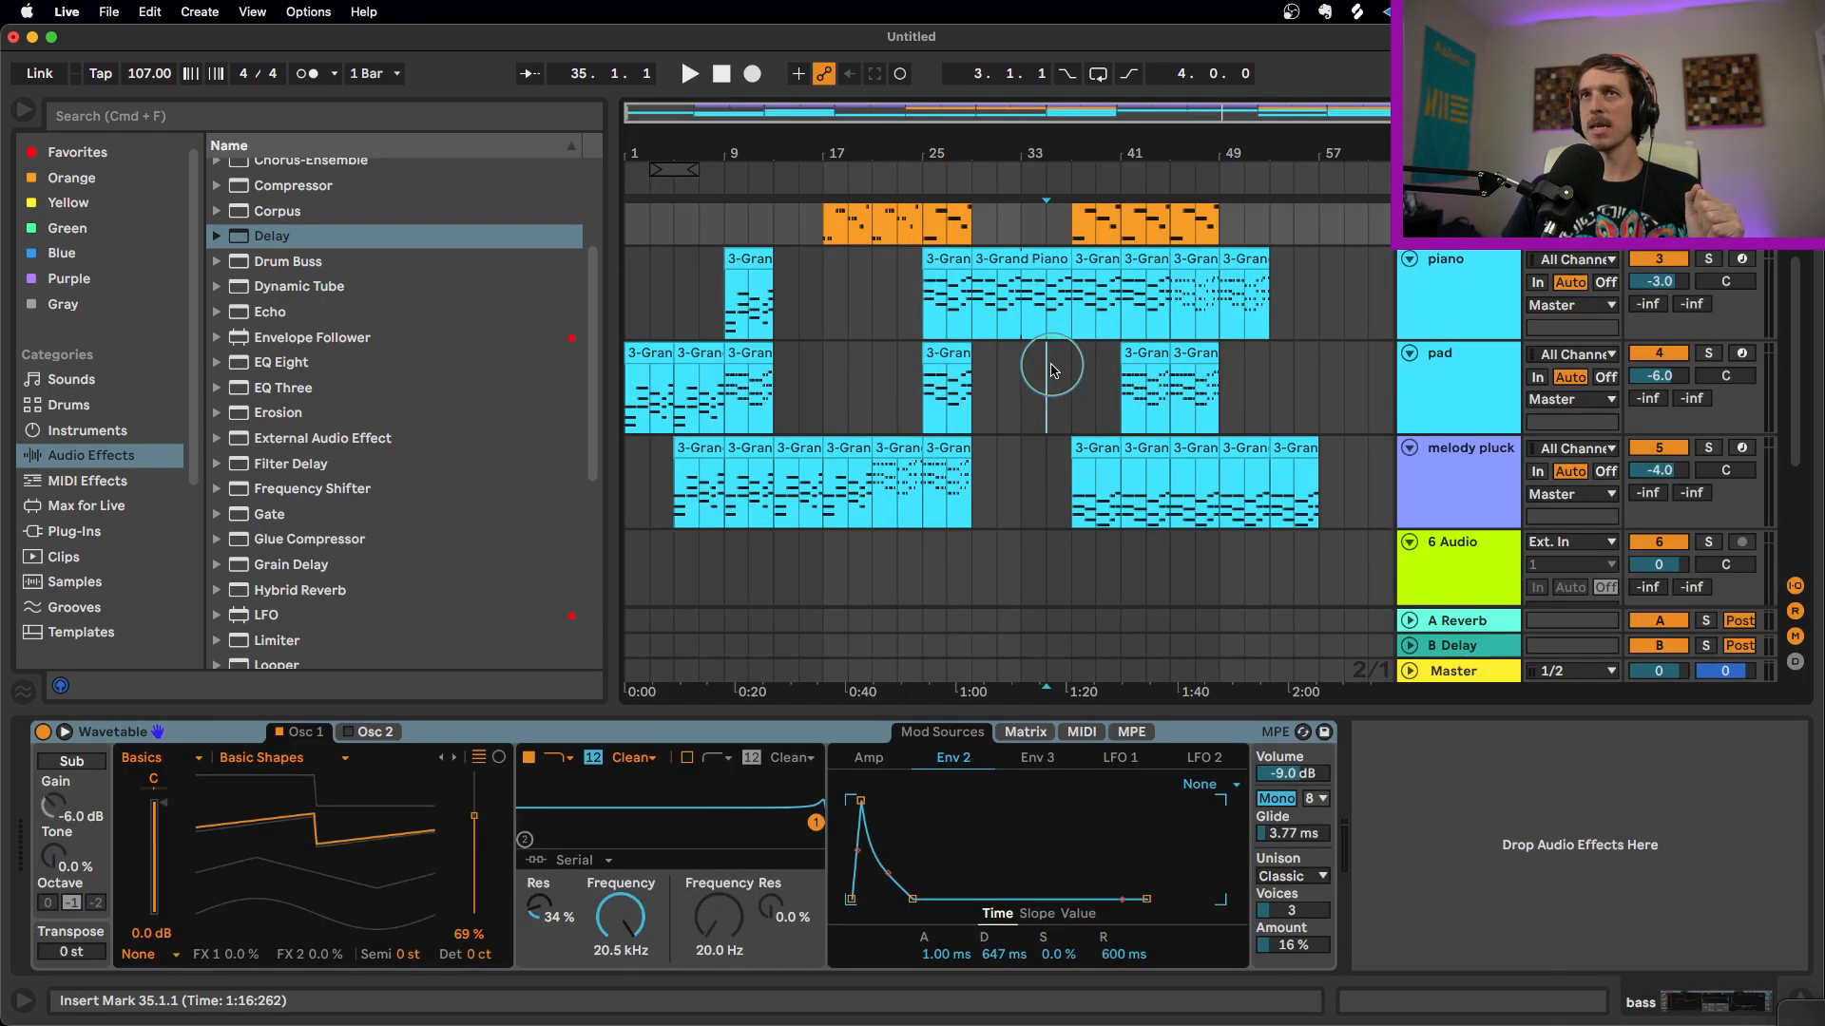
key("Tab")
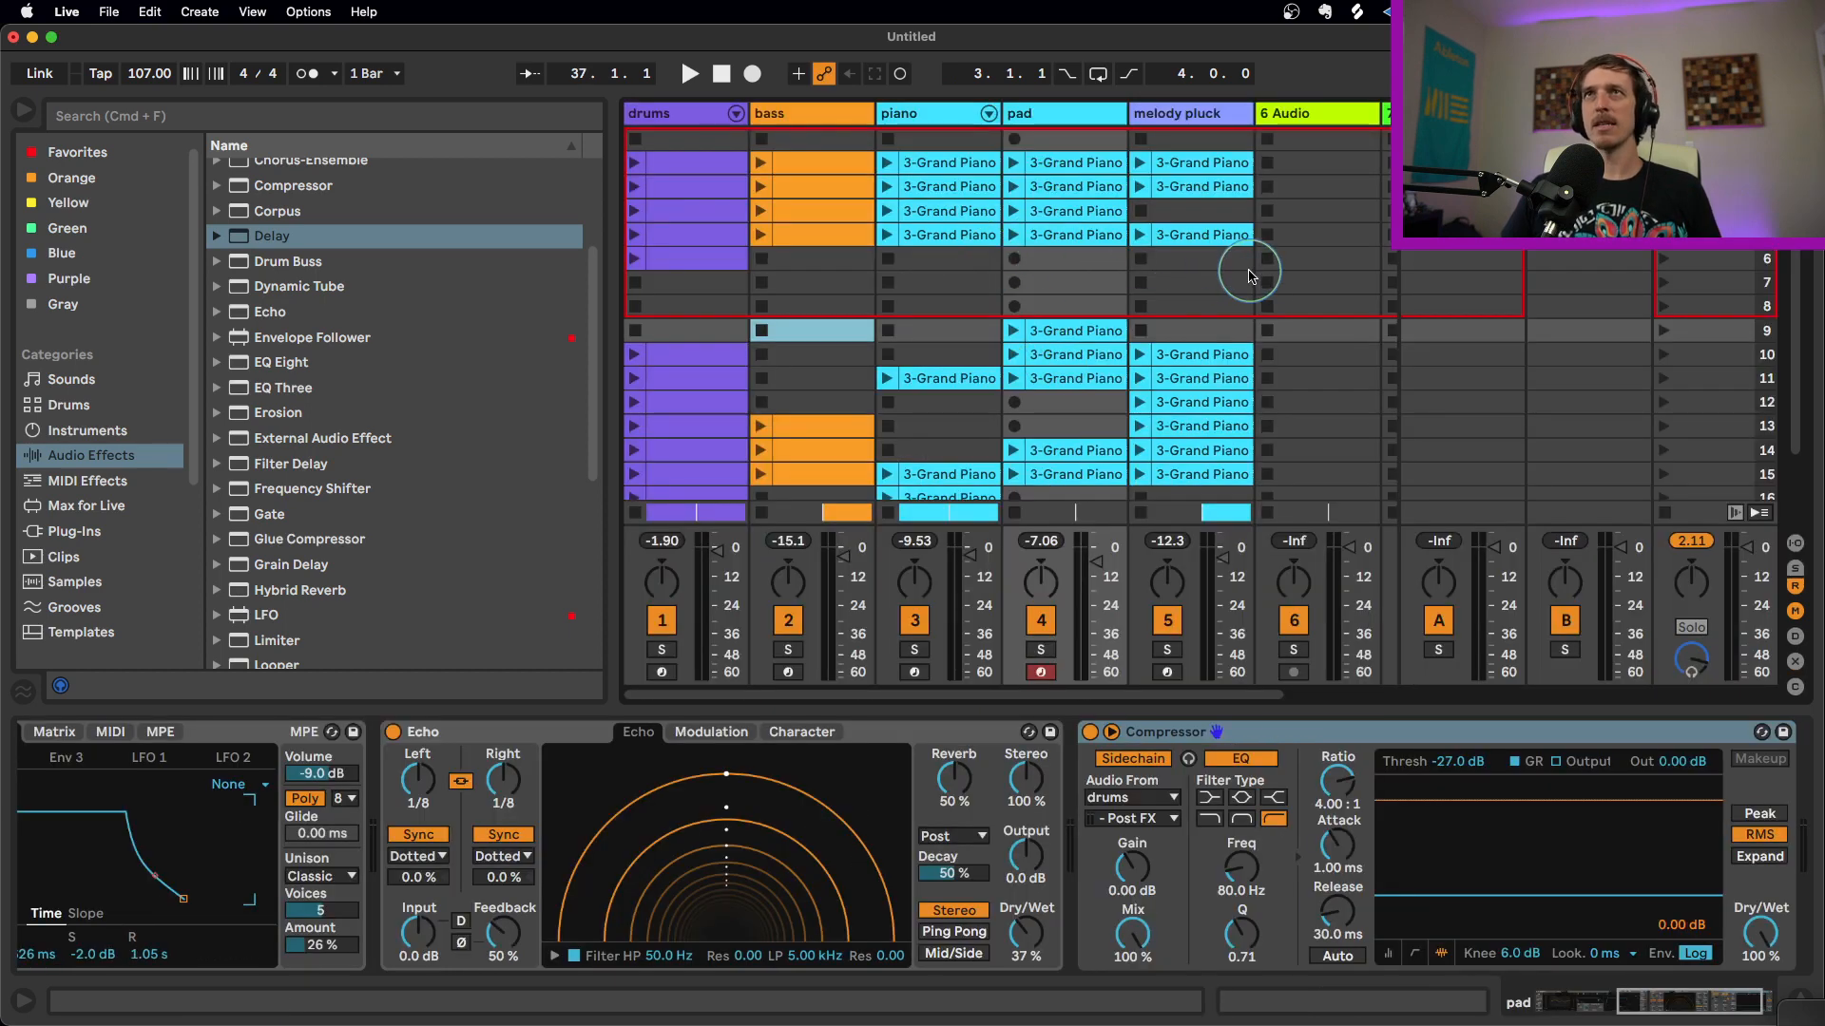
left_click_drag(1250, 276, 570, 143)
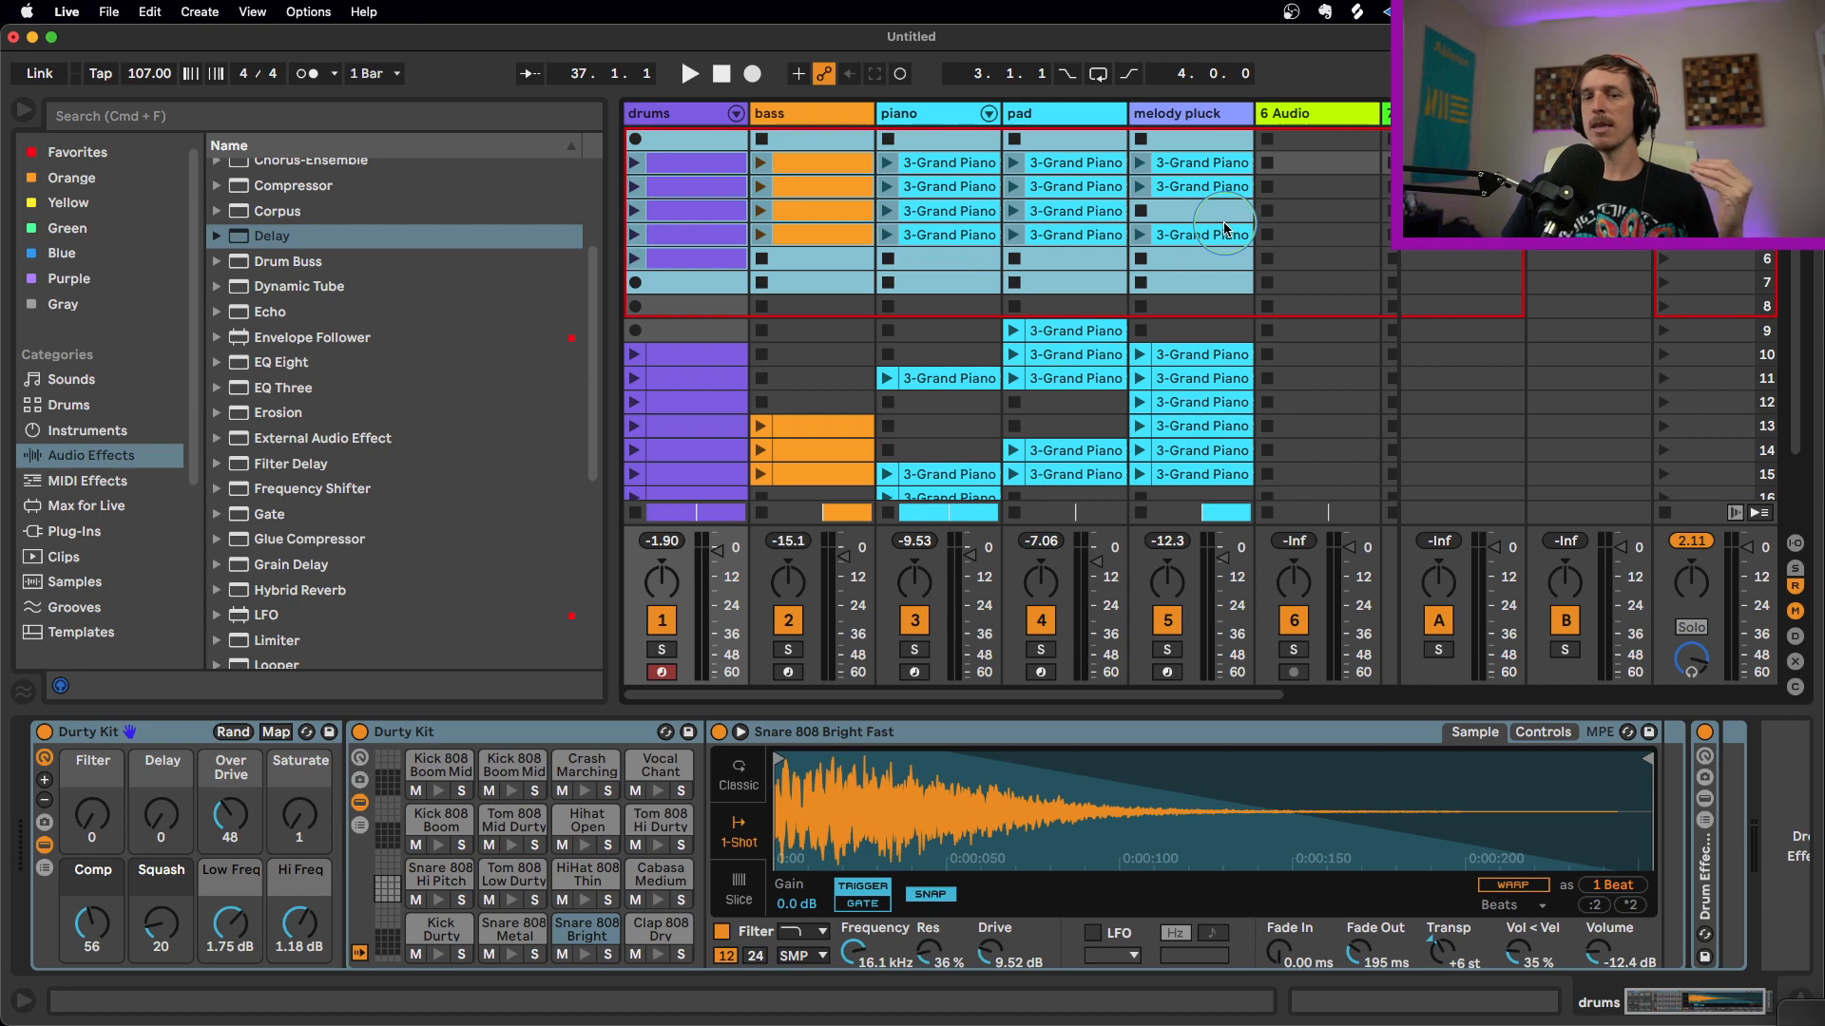
left_click(1088, 267)
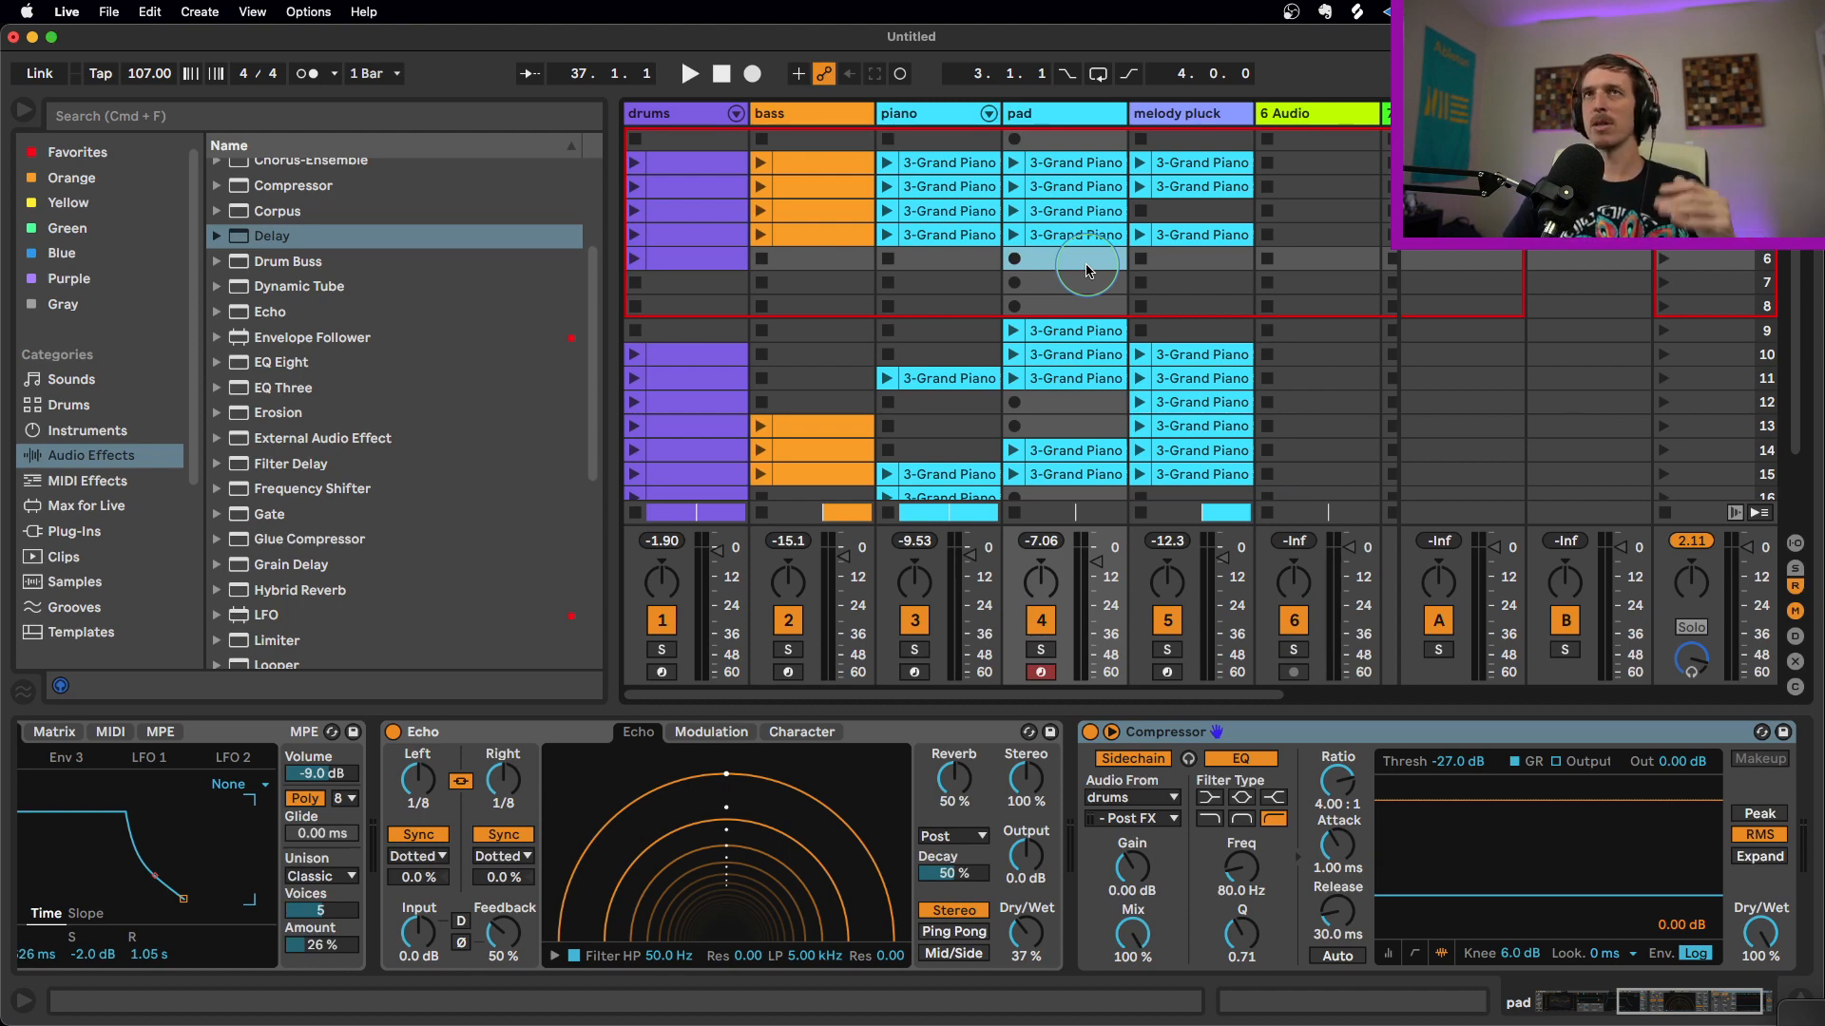
key("Tab")
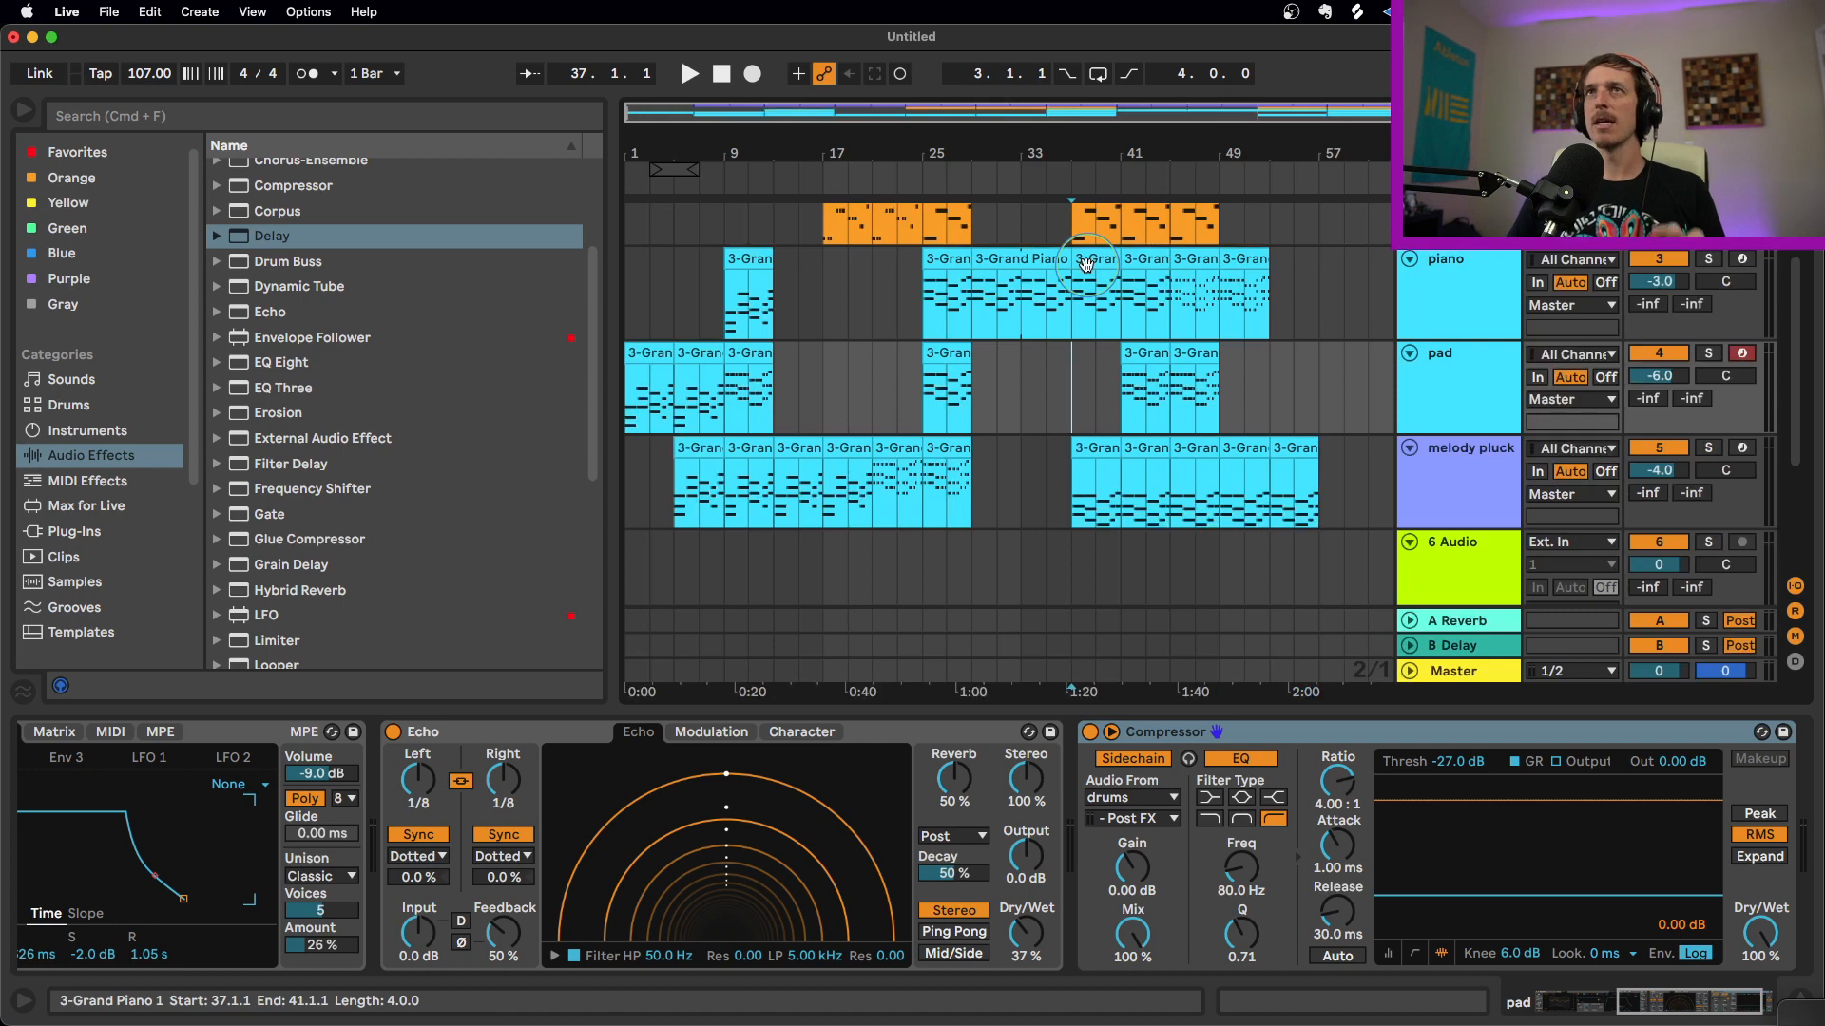
scroll(1117, 384, "up", 5)
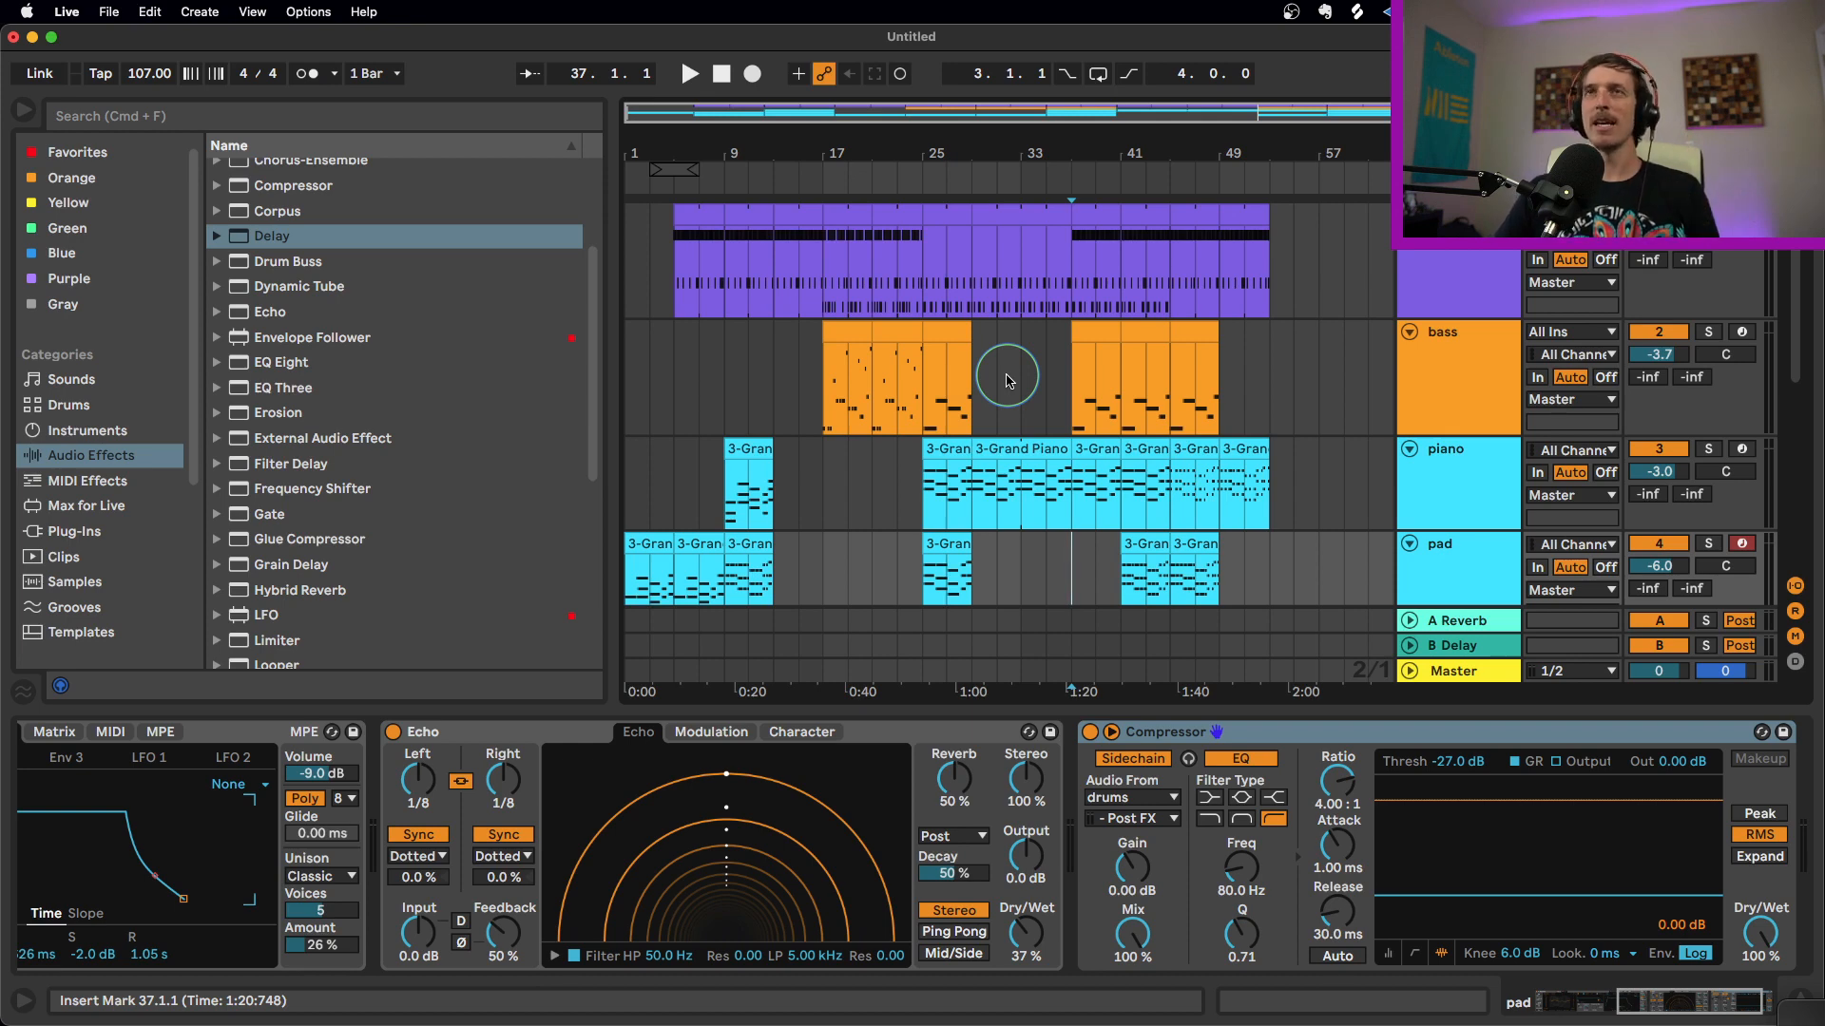
Inspect the notes of the drum clip variations in scenes 5, 6, 3 and 2 of Session View
key("Tab")
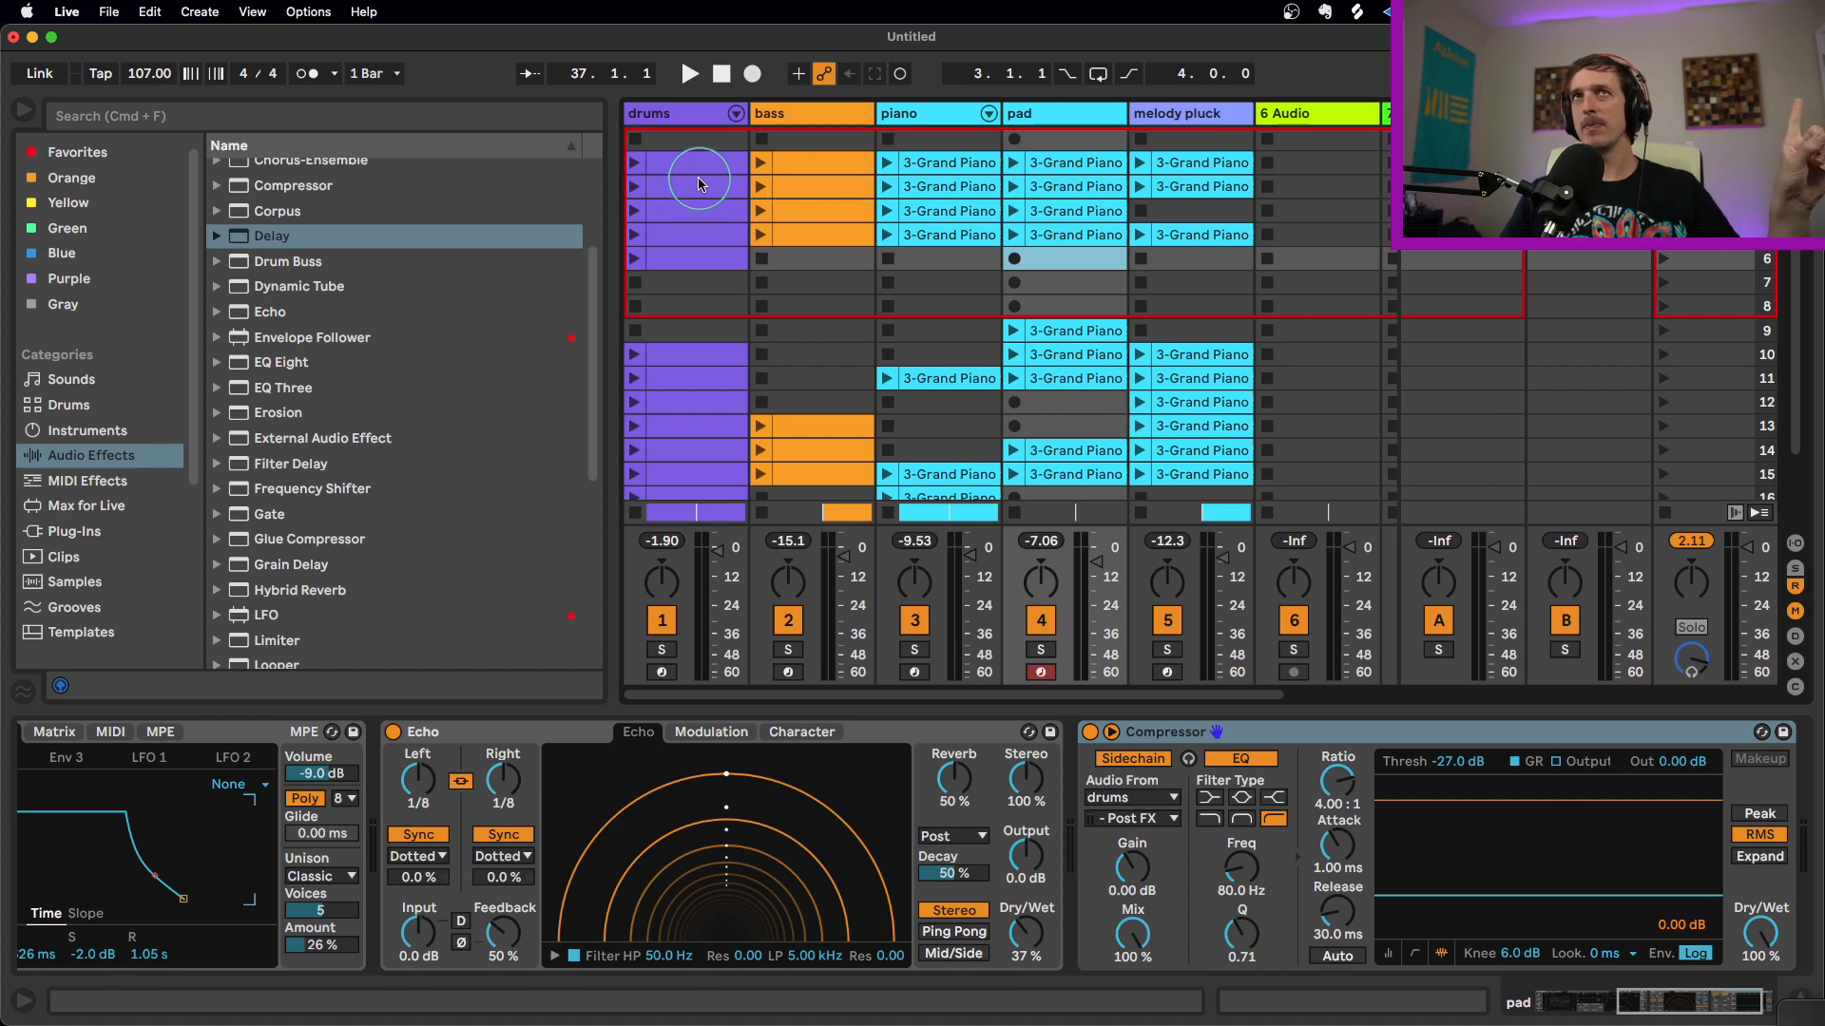
left_click(707, 232)
left_click(707, 232)
left_click(708, 242)
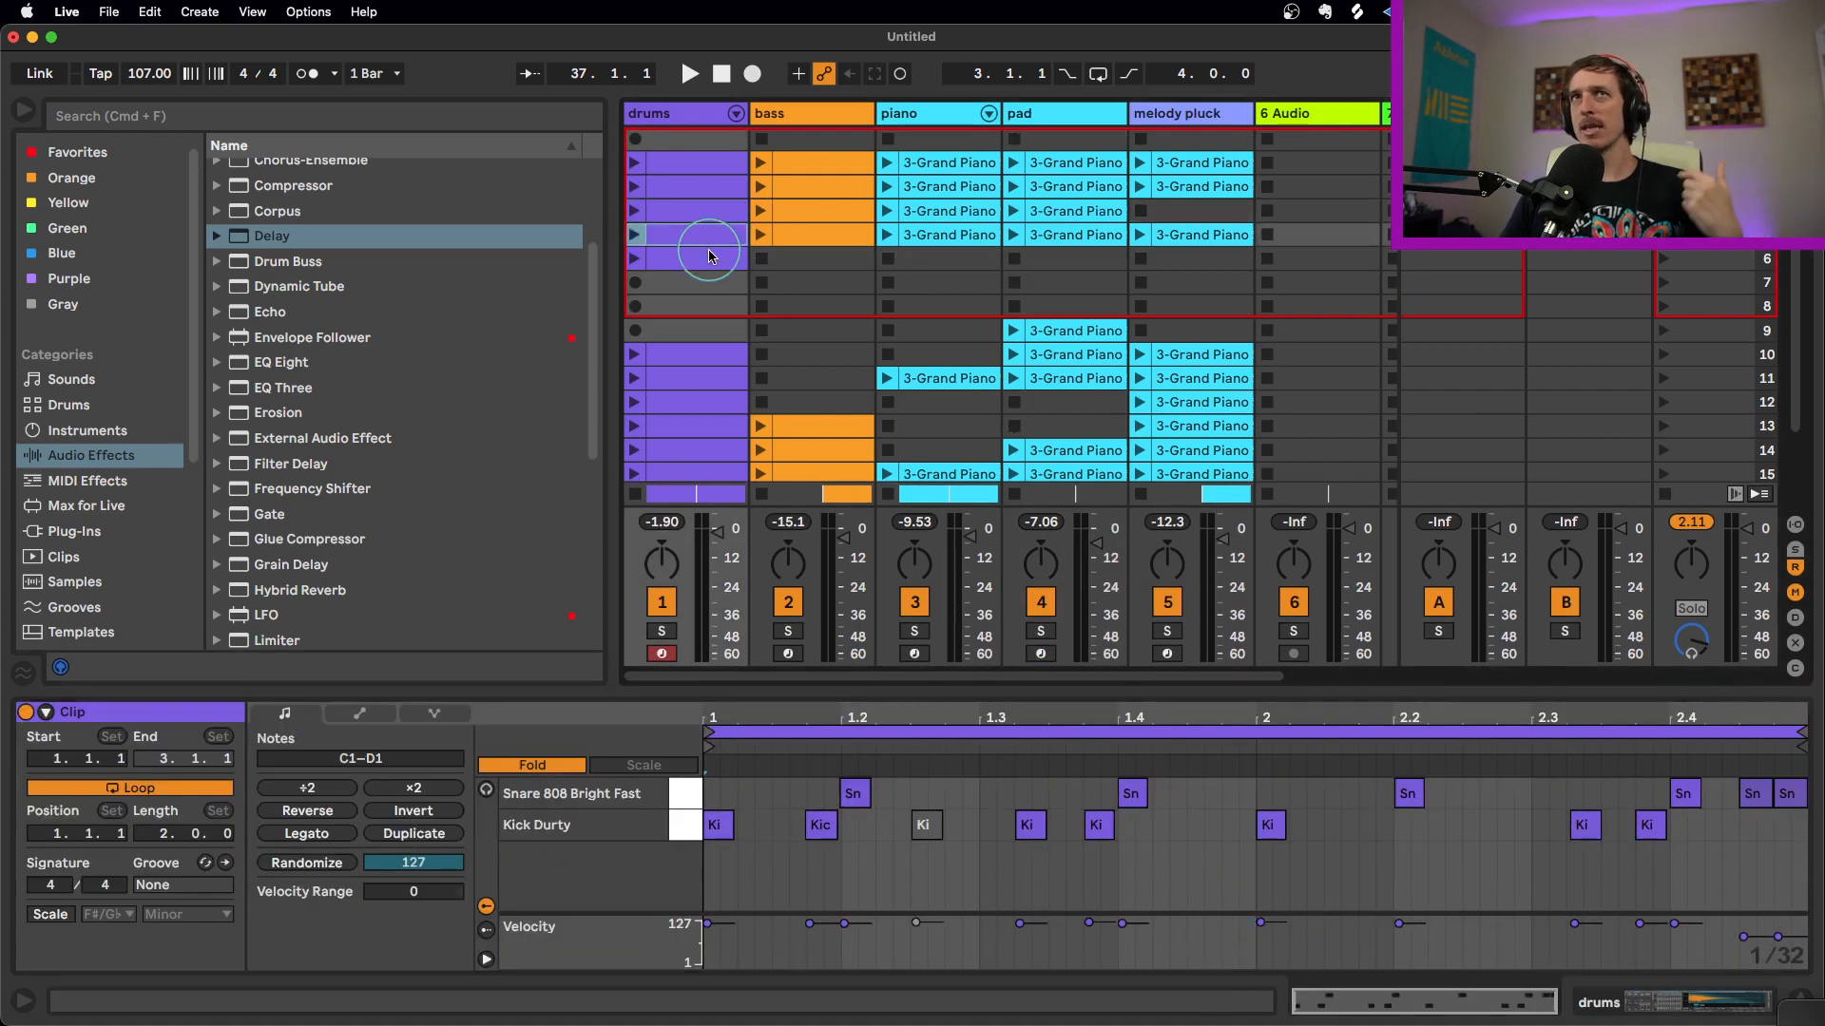
left_click(710, 254)
left_click(714, 183)
left_click(711, 167)
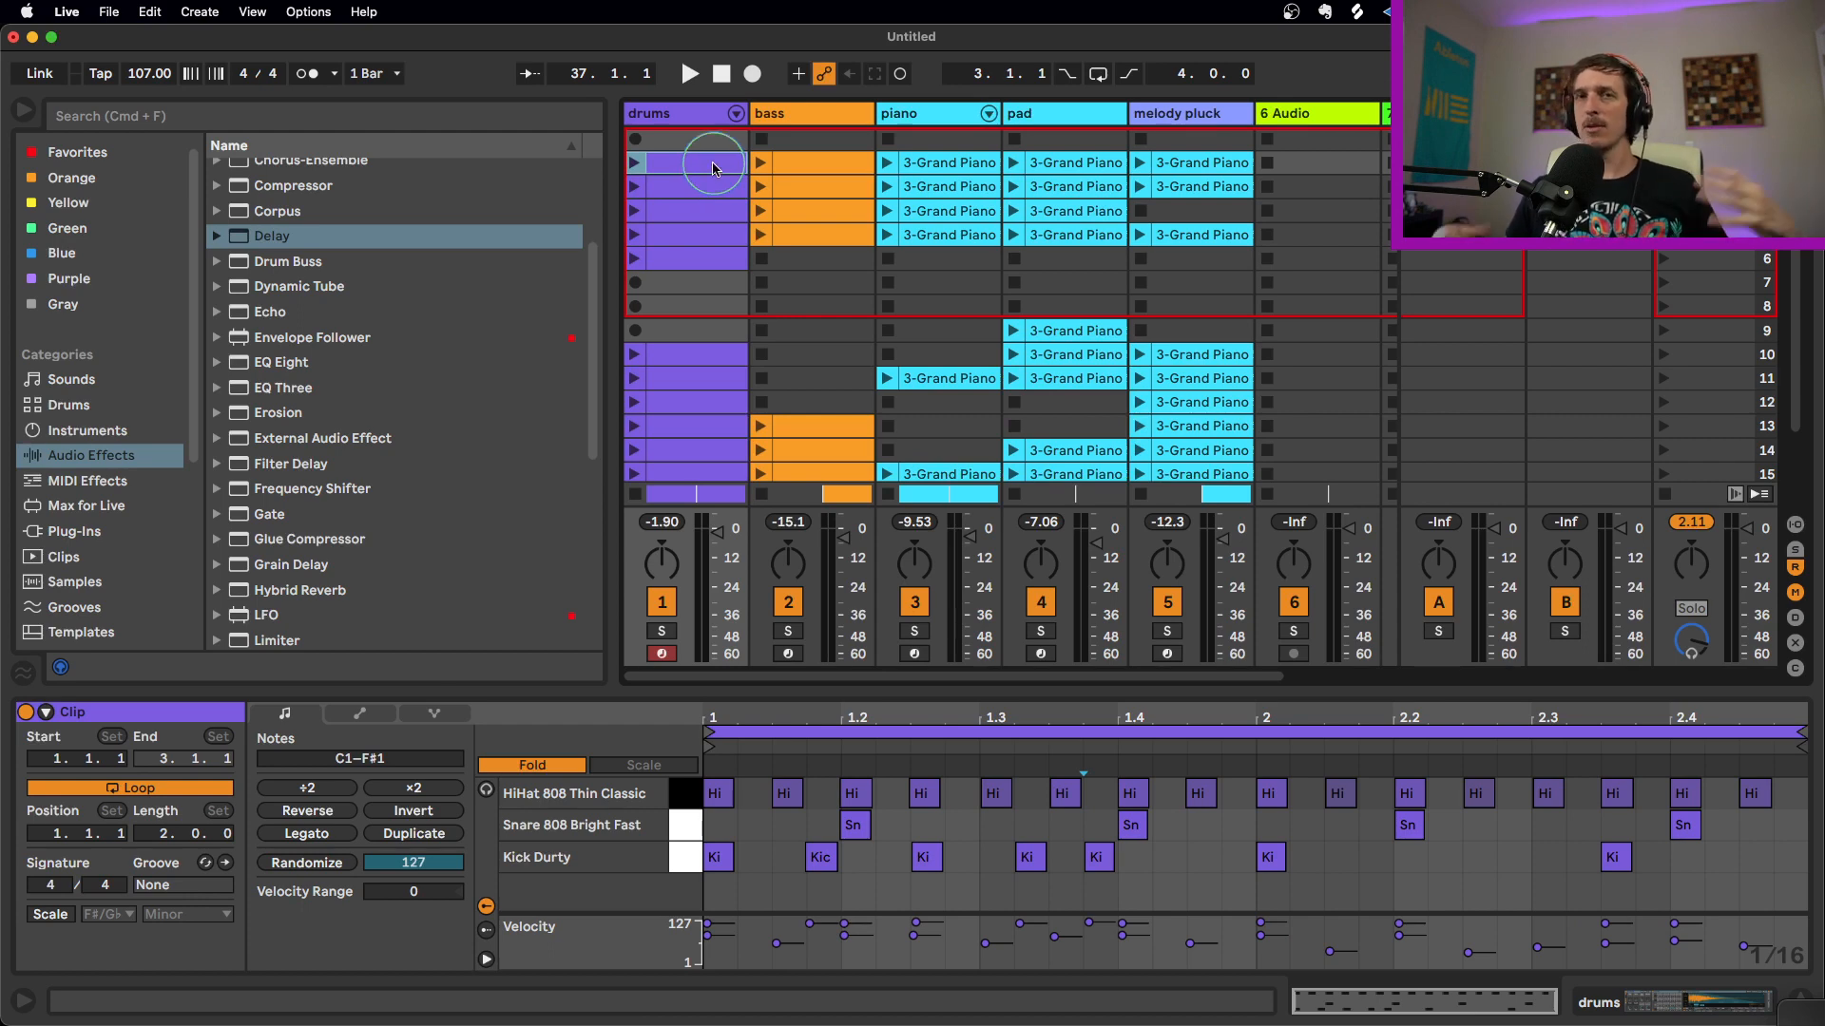
Compare the notes of the piano clips in scenes 2, 5 and 4, and return to the song in Arrangement View
left_click(926, 163)
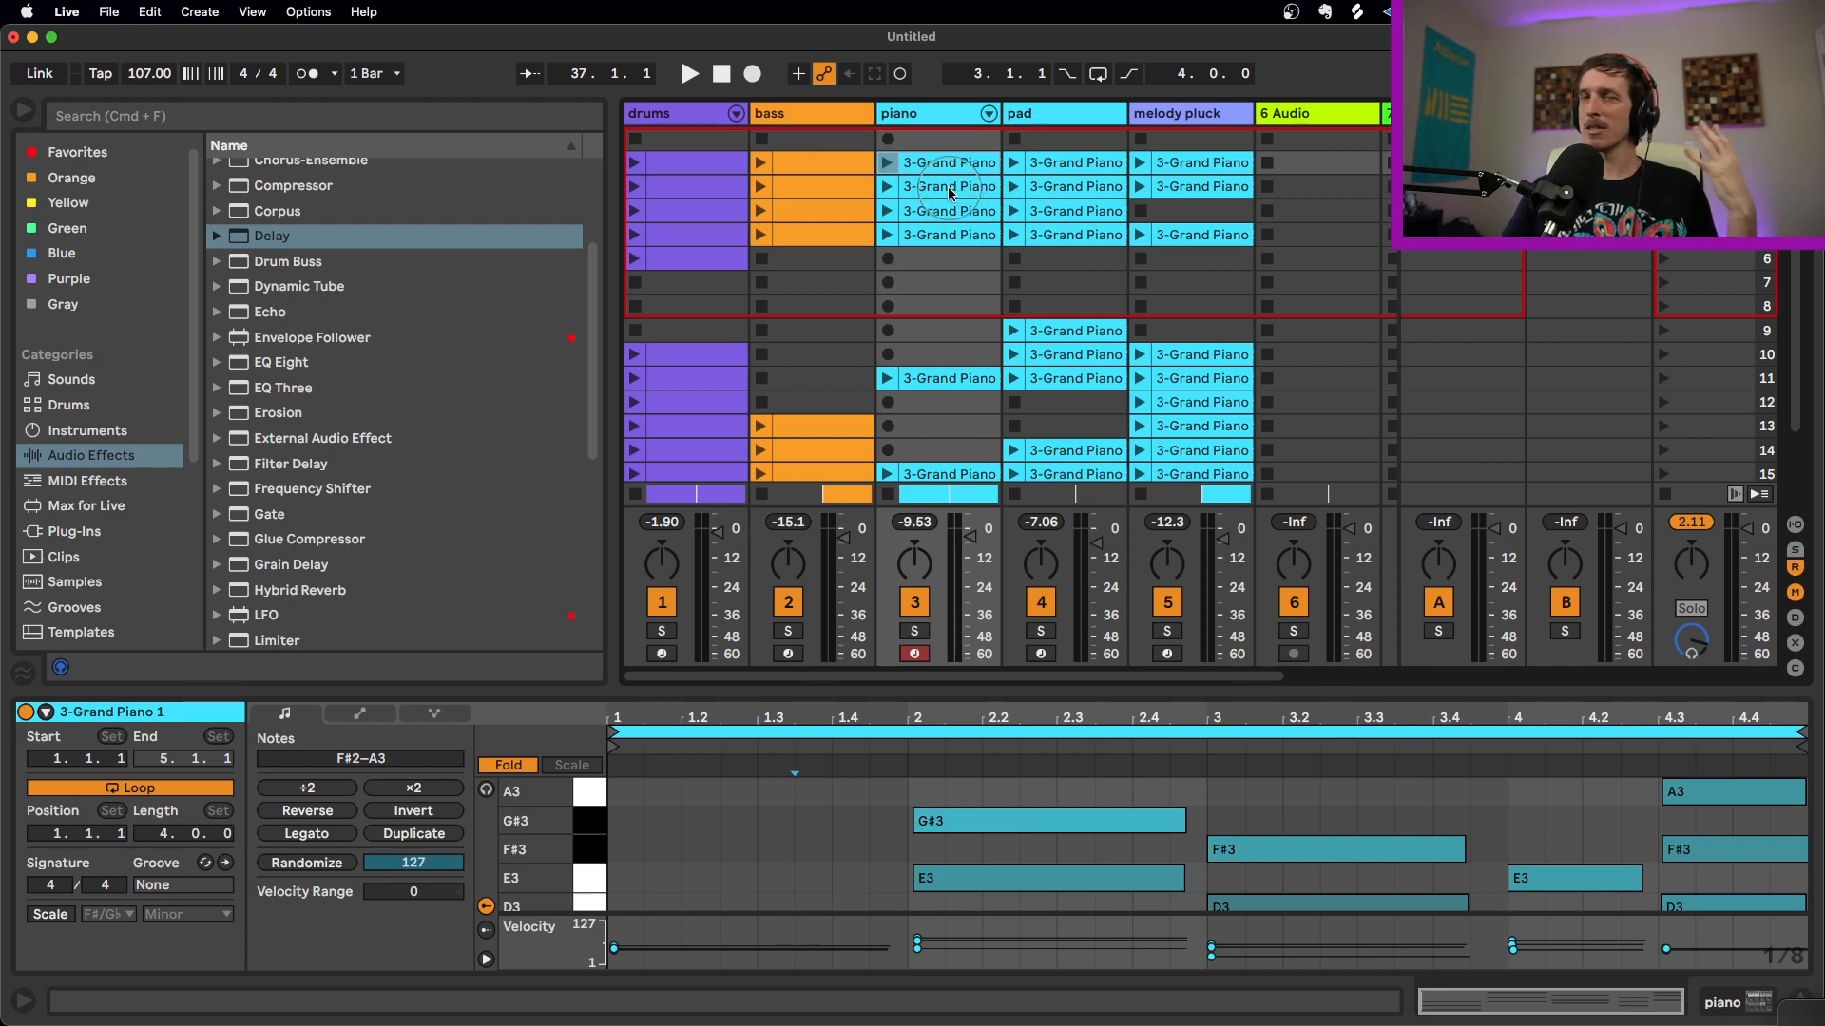
left_click(951, 239)
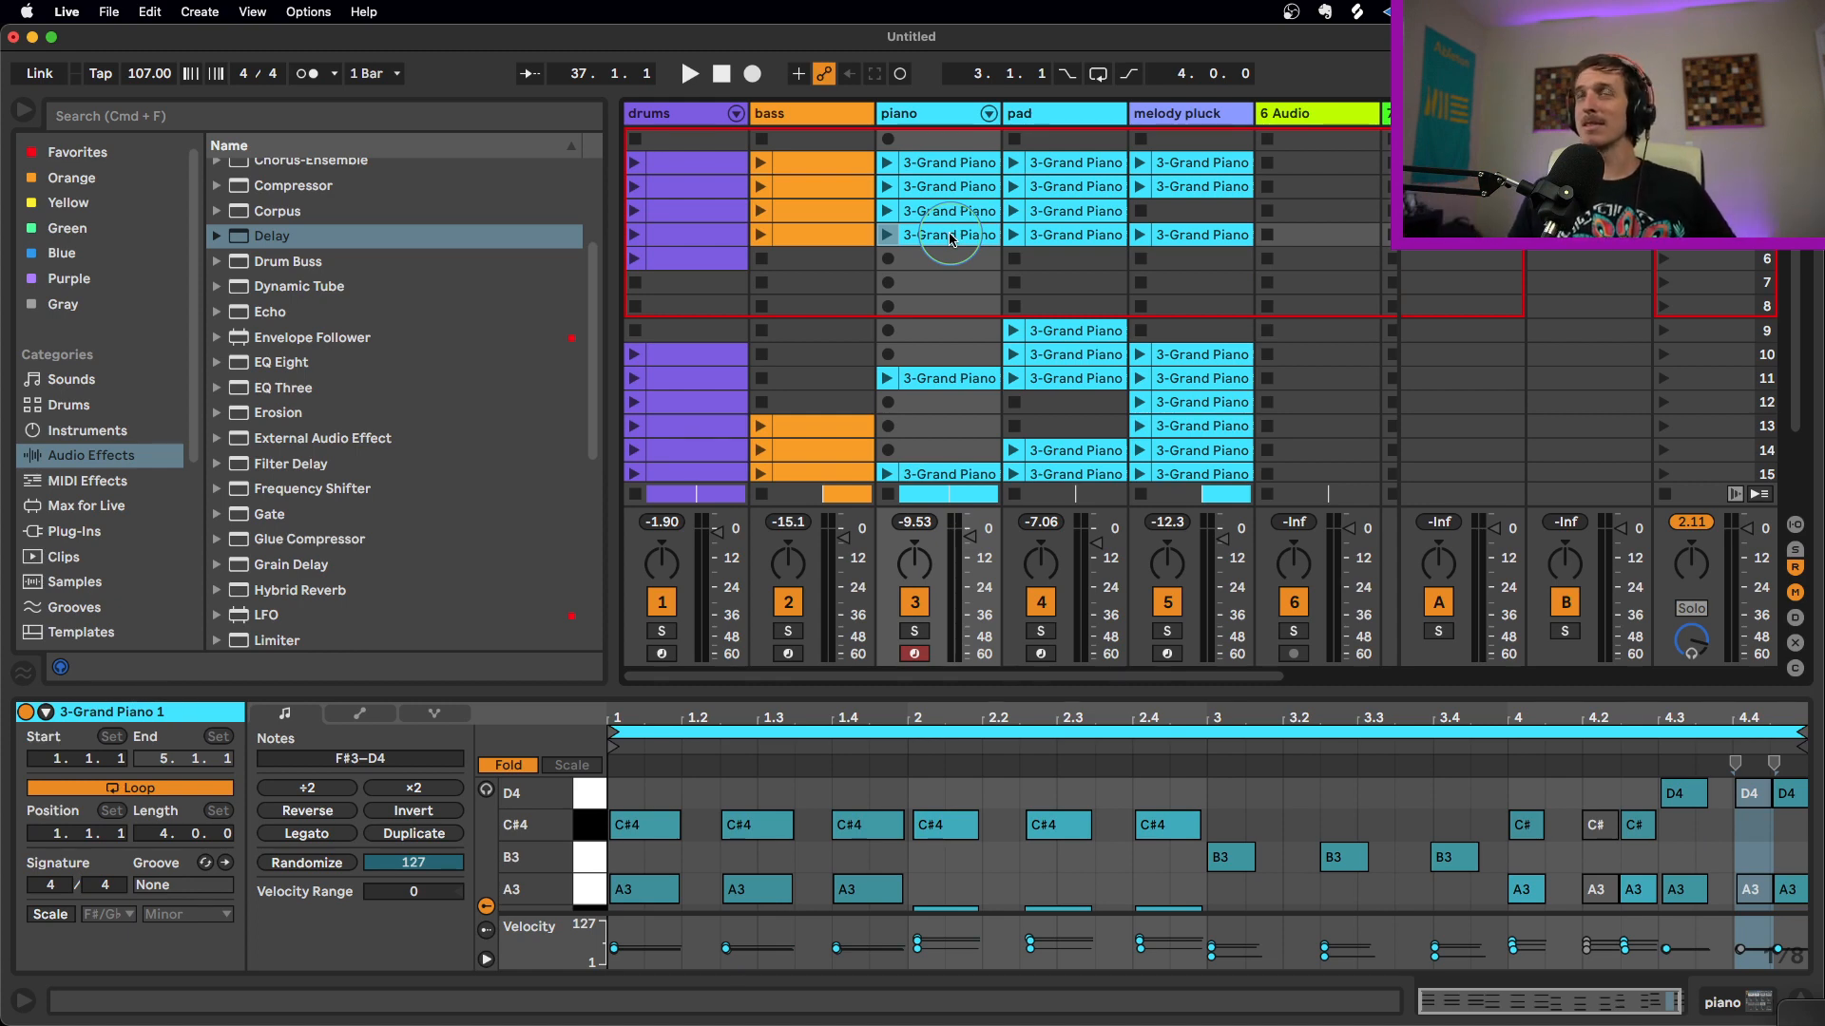
left_click(951, 211)
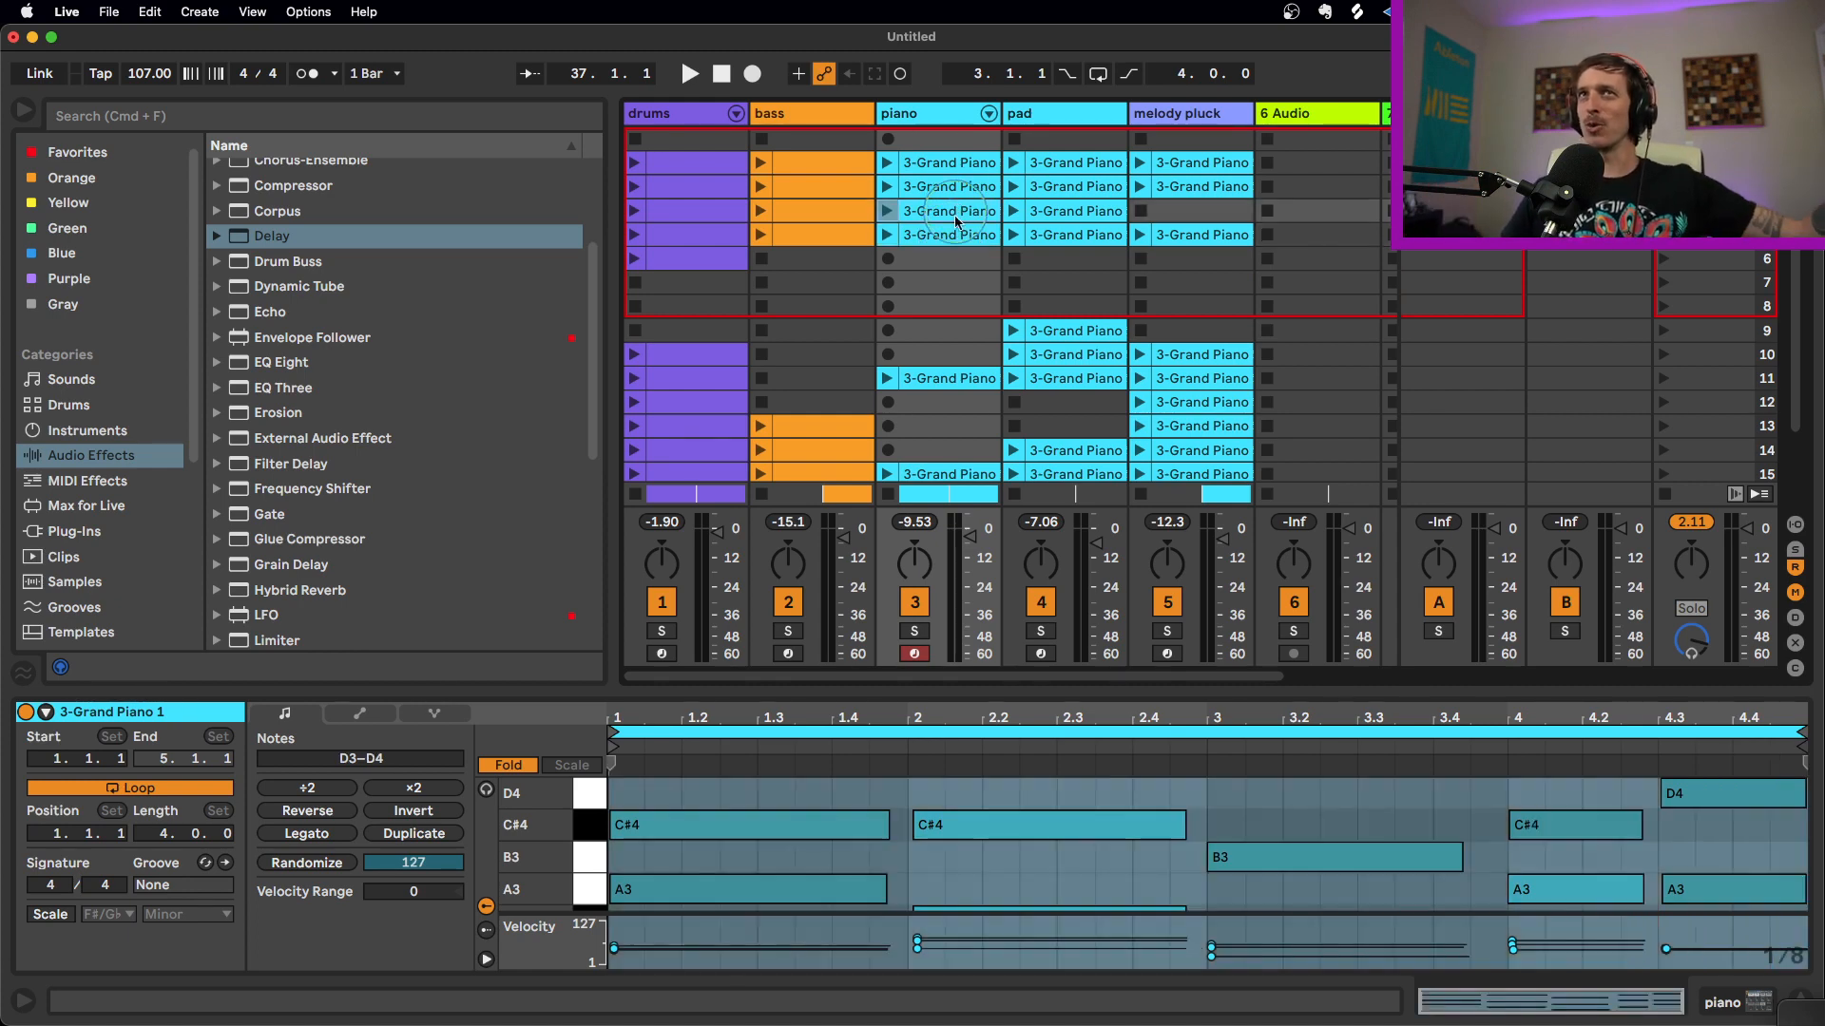
left_click(951, 234)
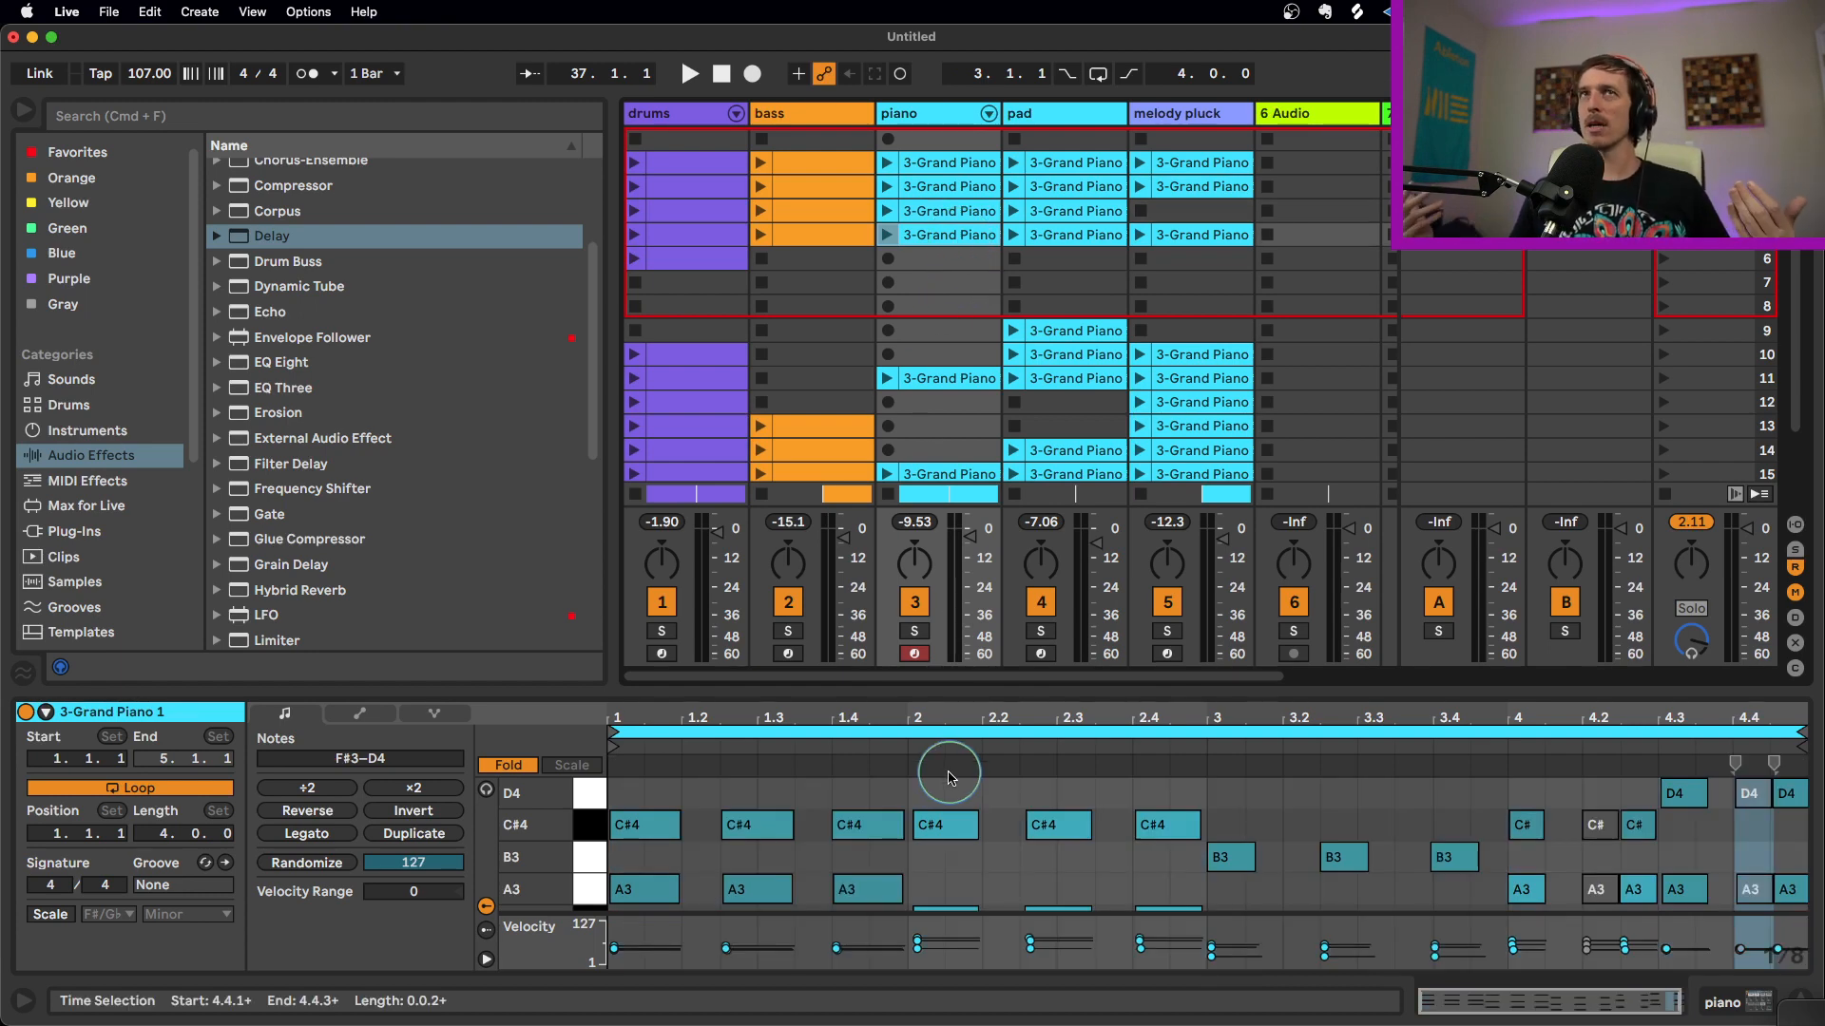
key("Tab")
scroll(1046, 371, "down", 5)
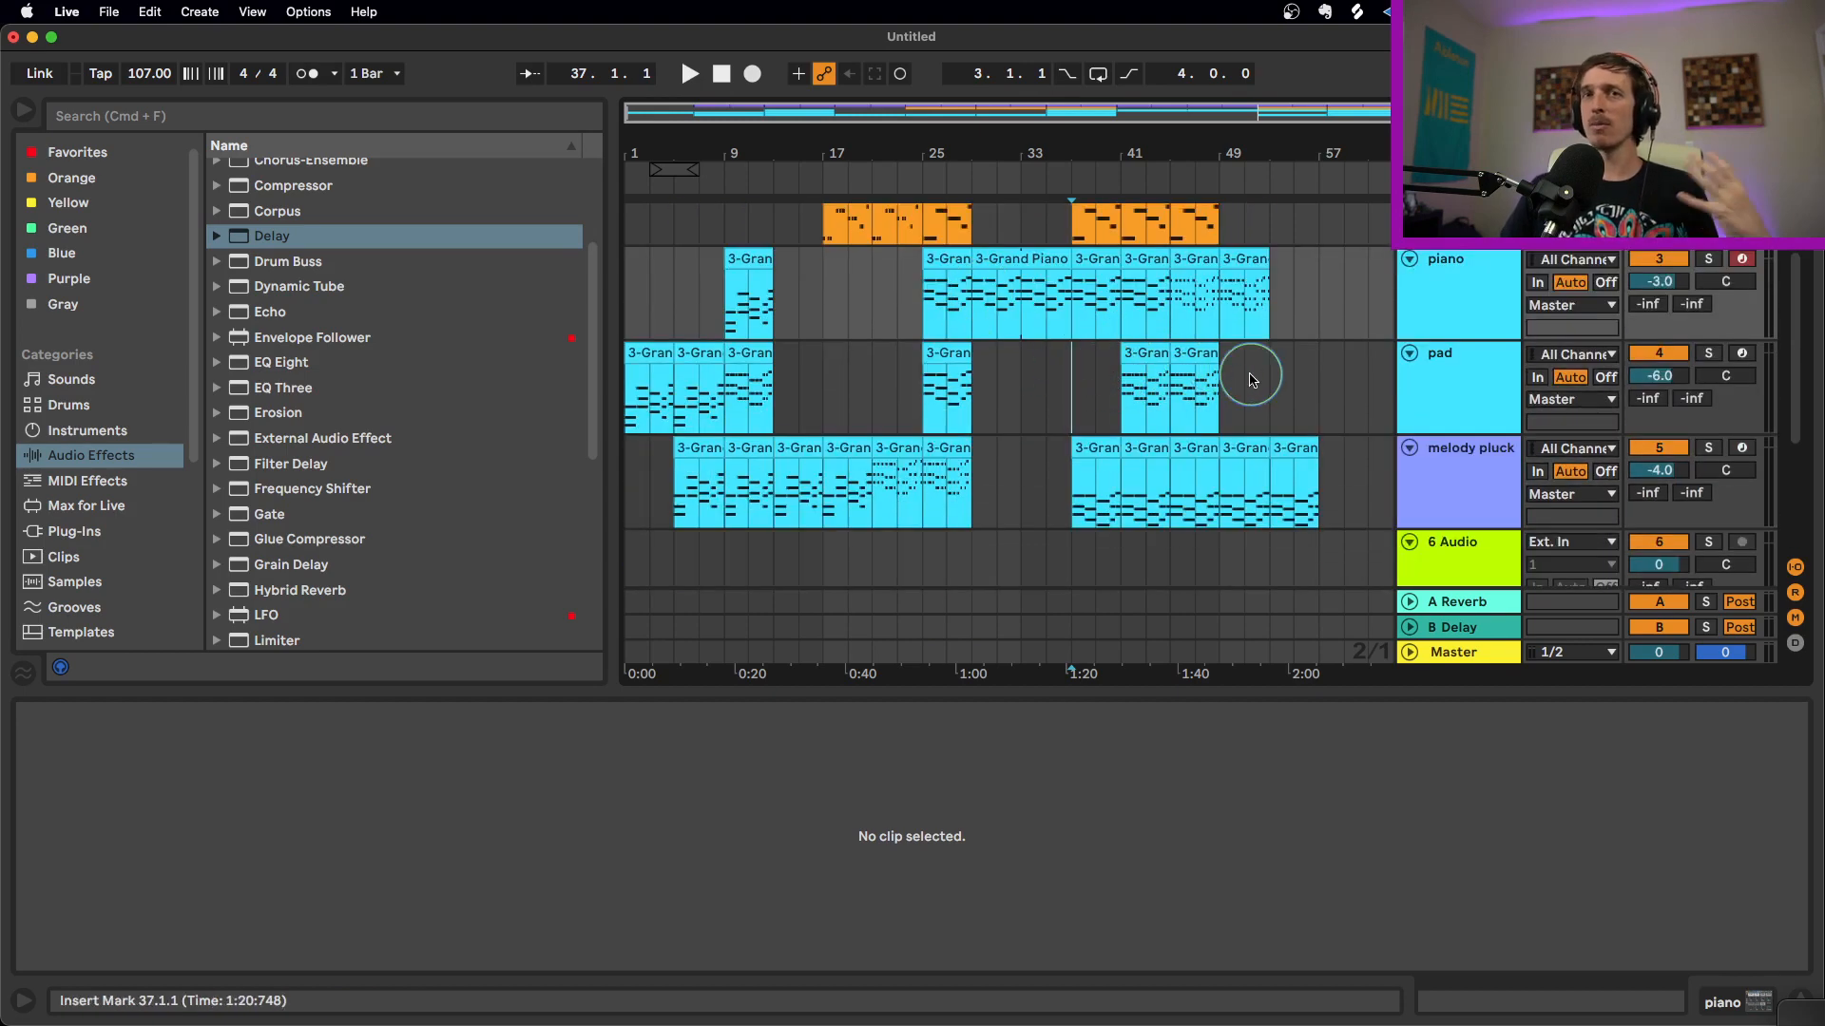
Try extending the pad track's first clip to bar 63 in the arrangement, and restore its original length
scroll(1205, 417, "up", 2)
scroll(1140, 423, "up", 3)
scroll(1045, 427, "down", 4)
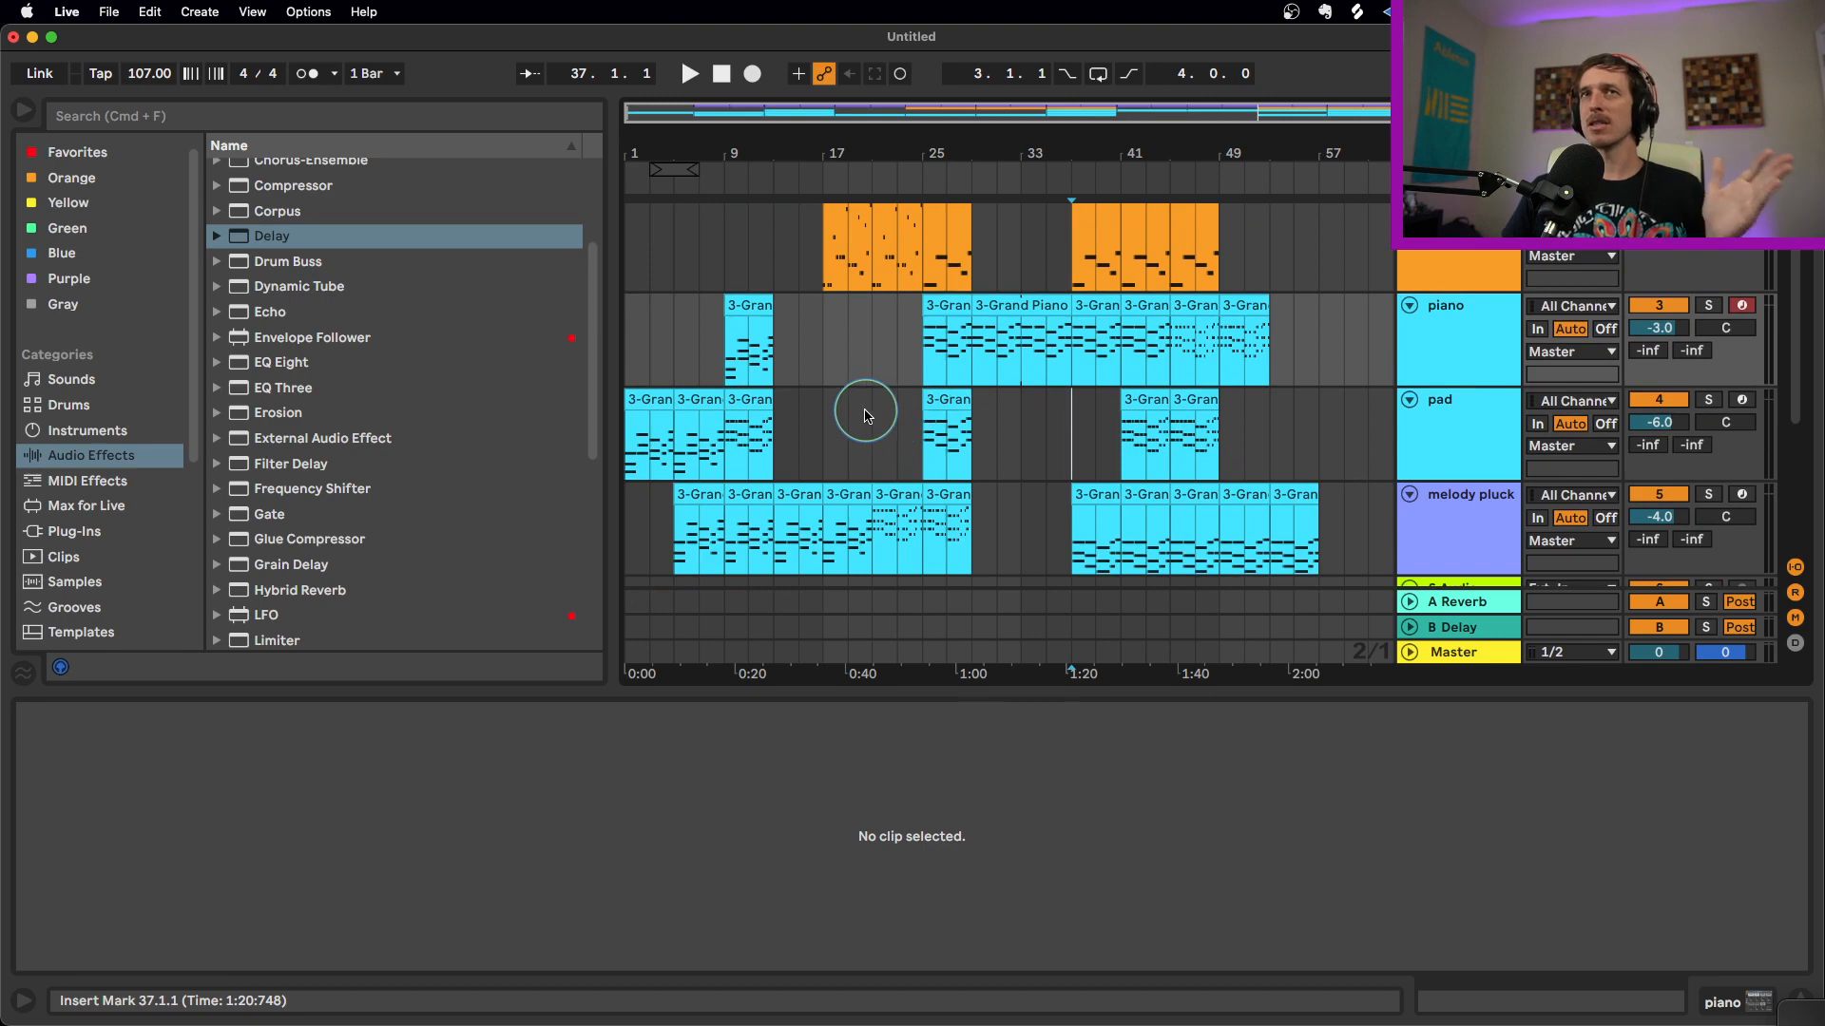
left_click(663, 401)
left_click_drag(663, 401, 1380, 403)
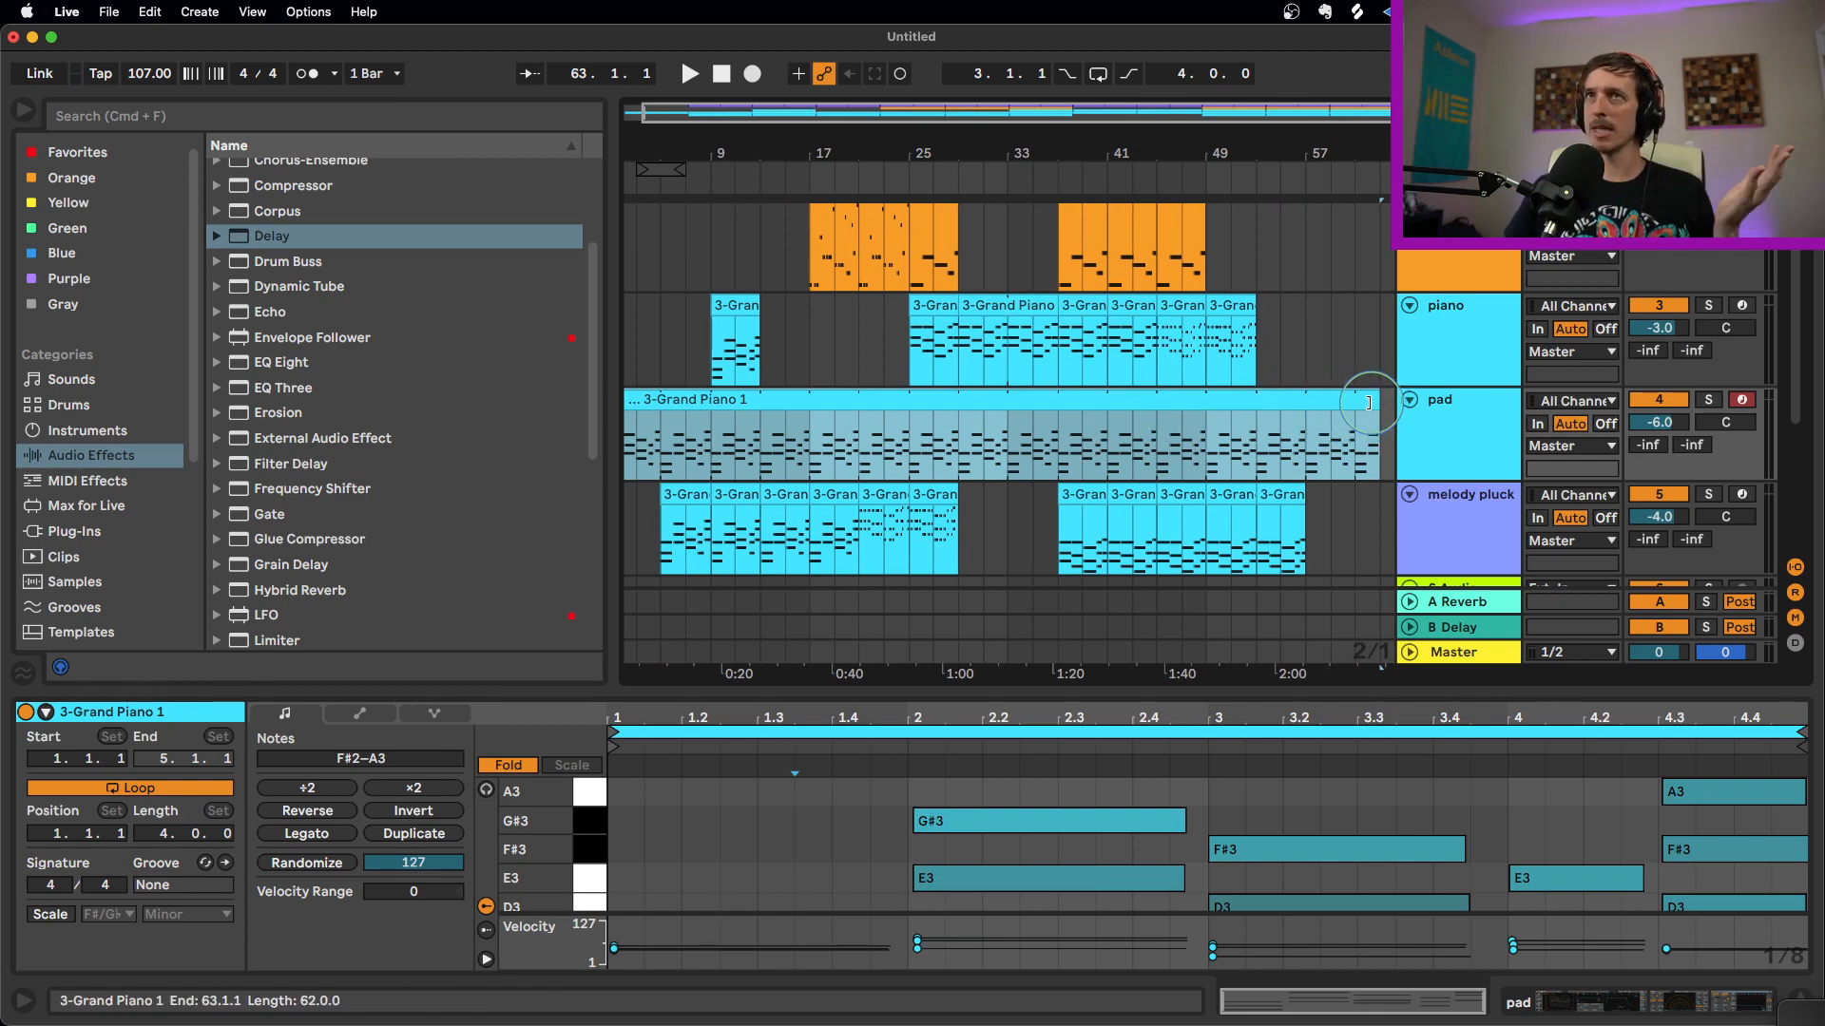
left_click_drag(1377, 401, 645, 395)
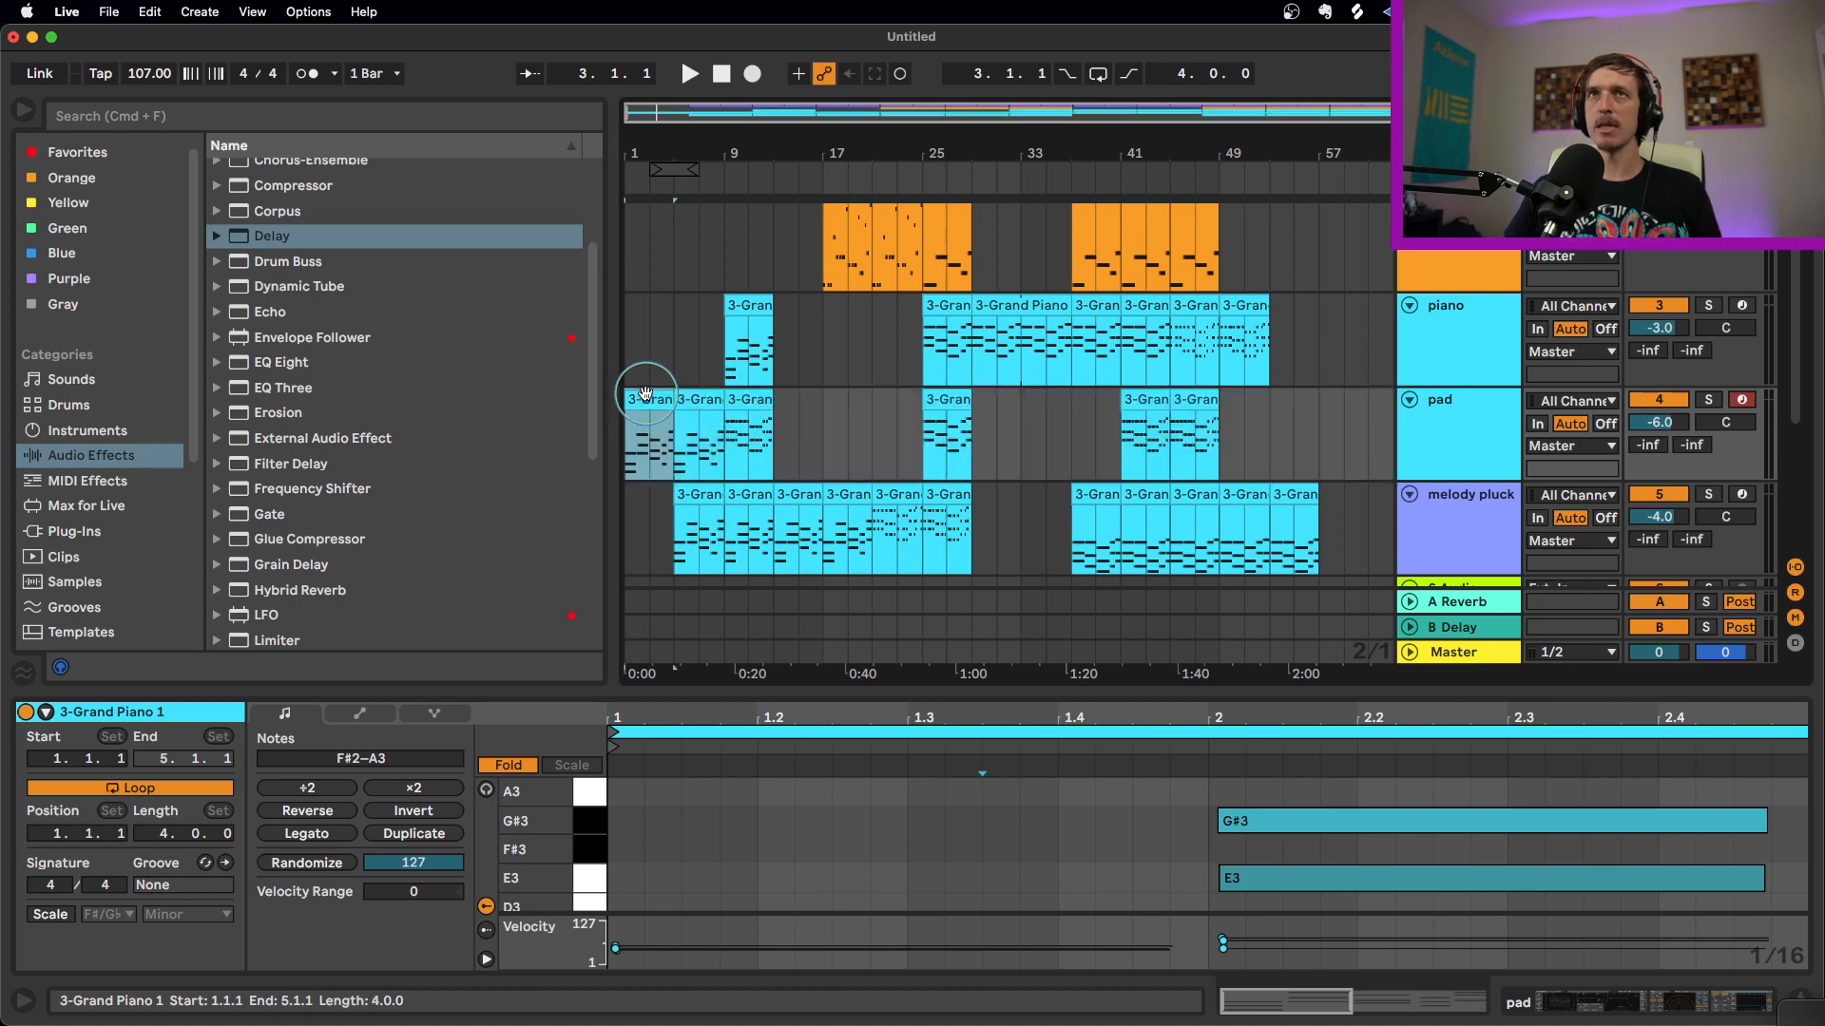
Compare the pad track's separate clips in the arrangement with scenes 9 to 21 of Session View, and return to Arrangement View
left_click(760, 423)
left_click(922, 422)
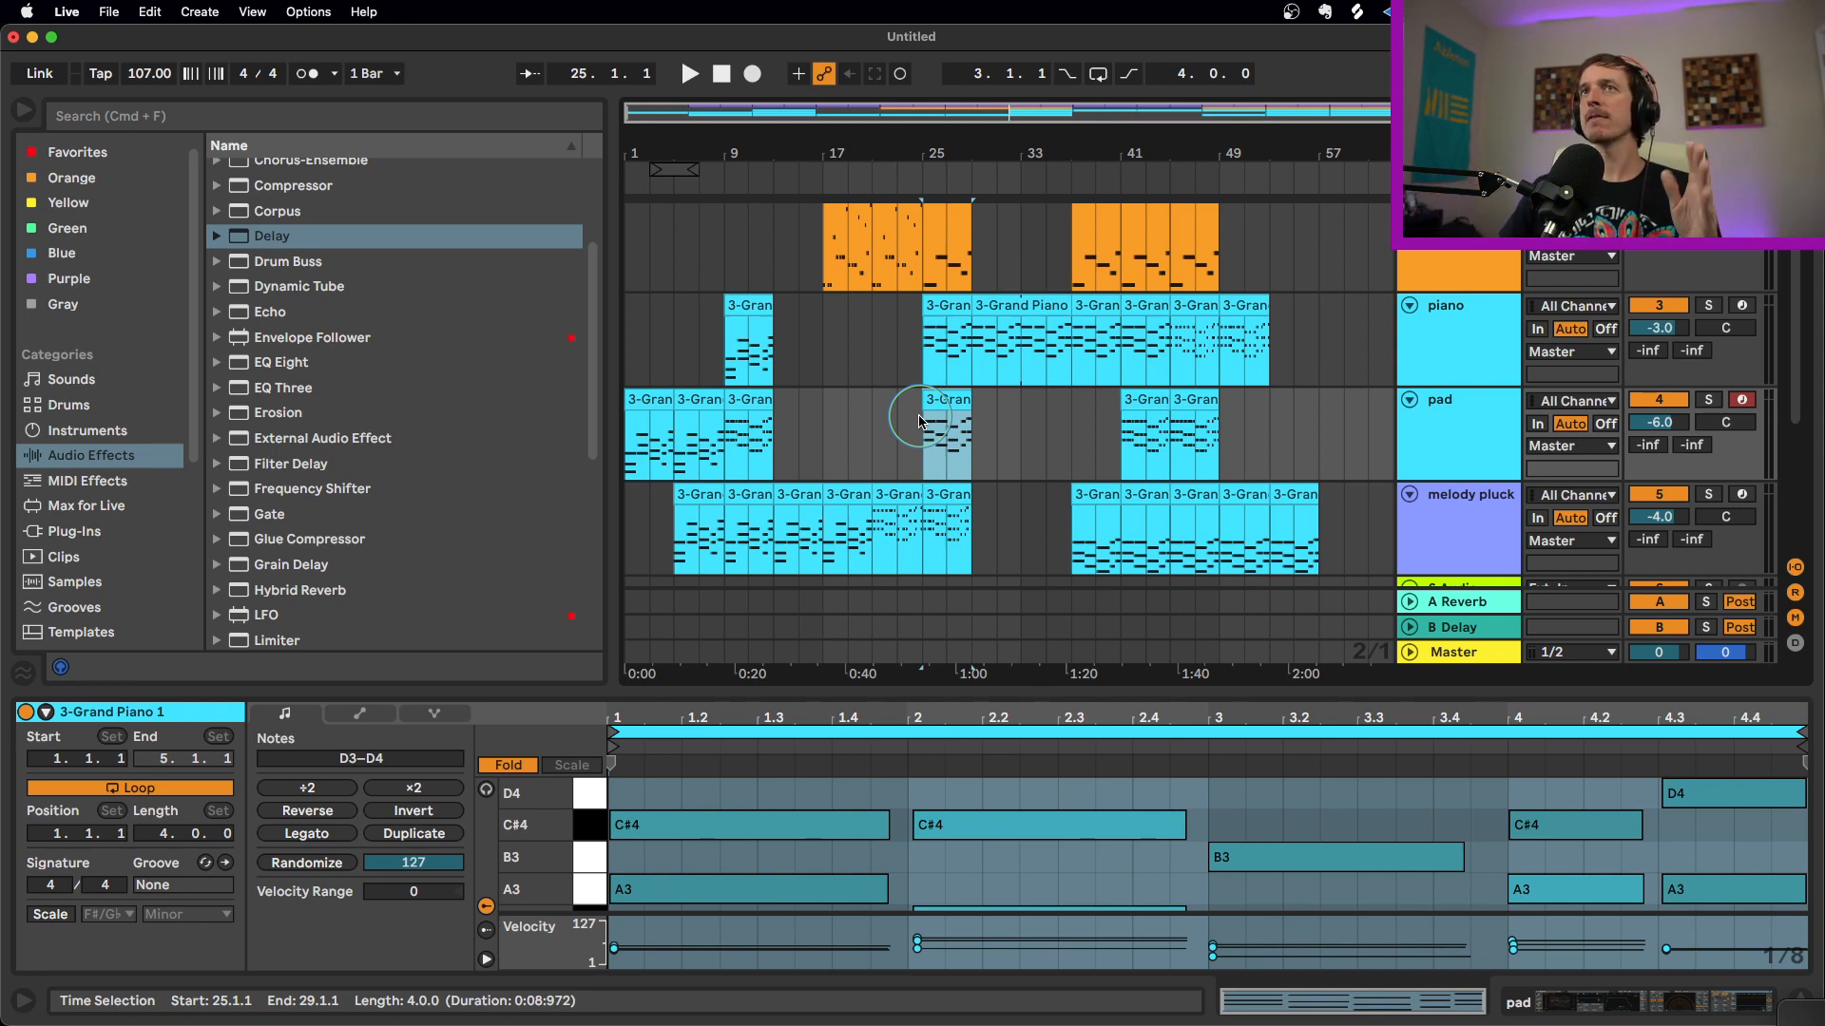
key("Tab")
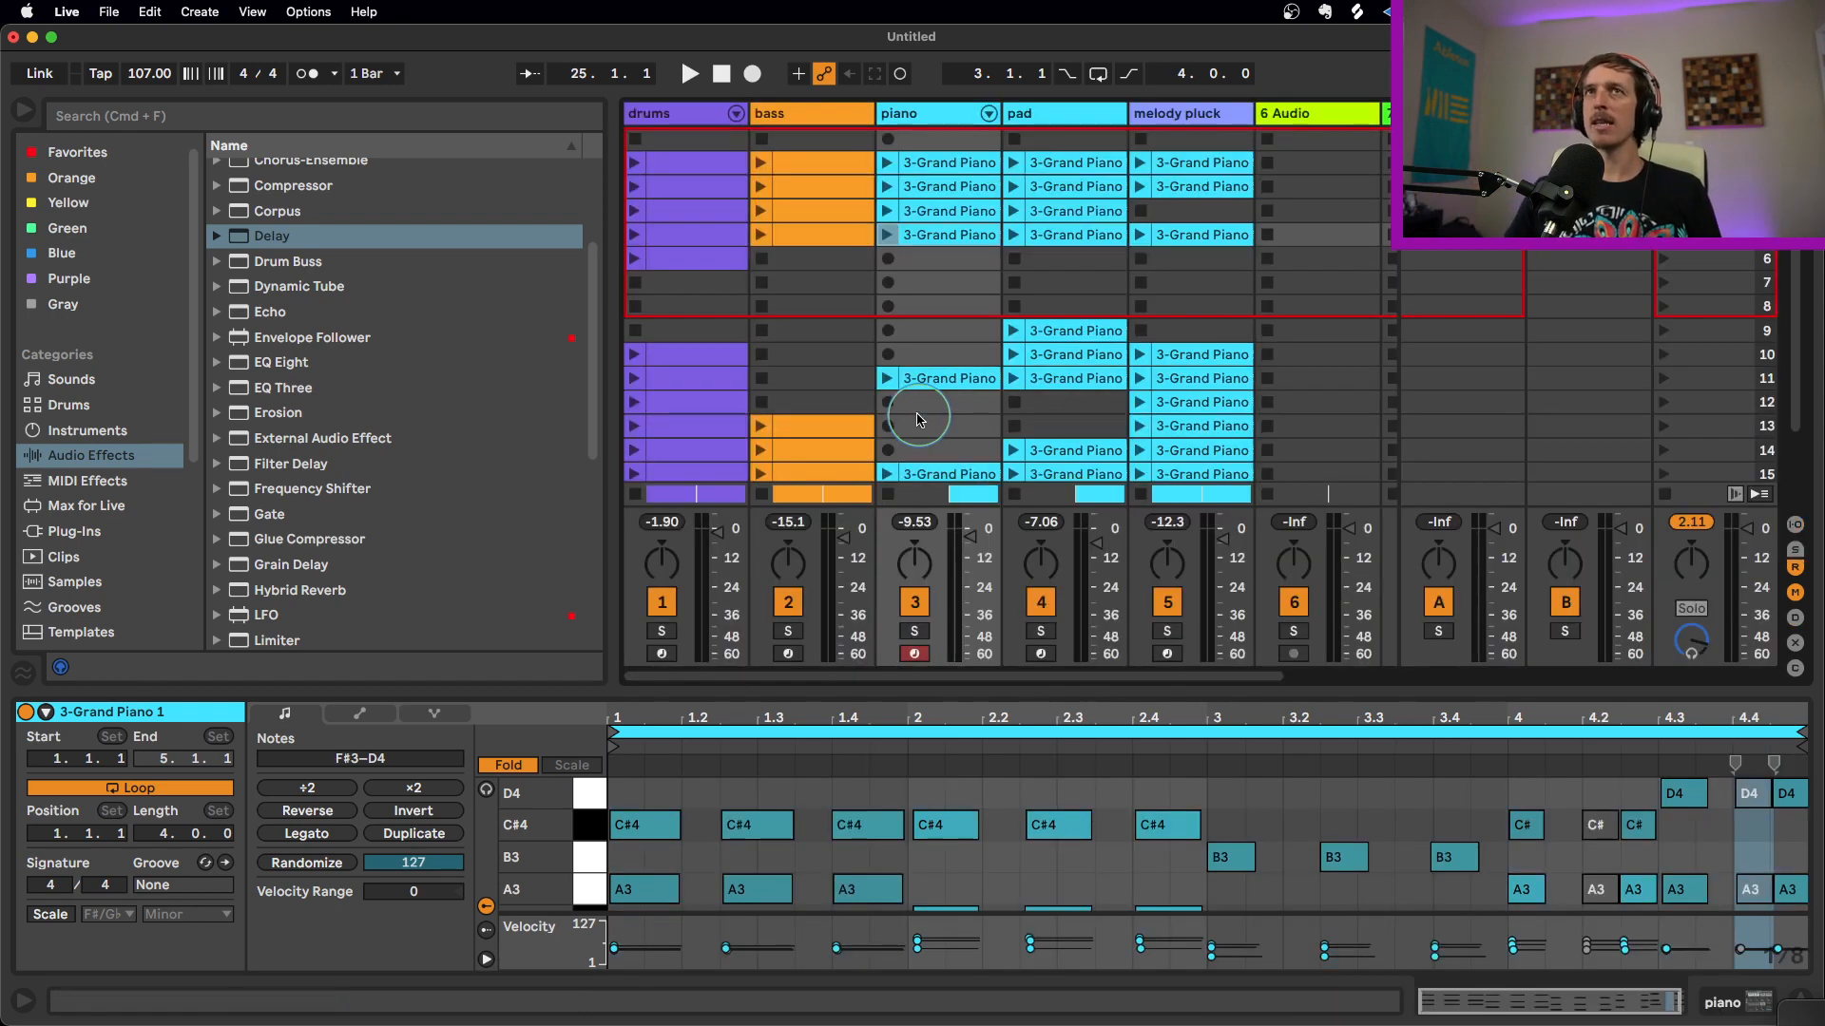
left_click(814, 390)
scroll(817, 400, "down", 5)
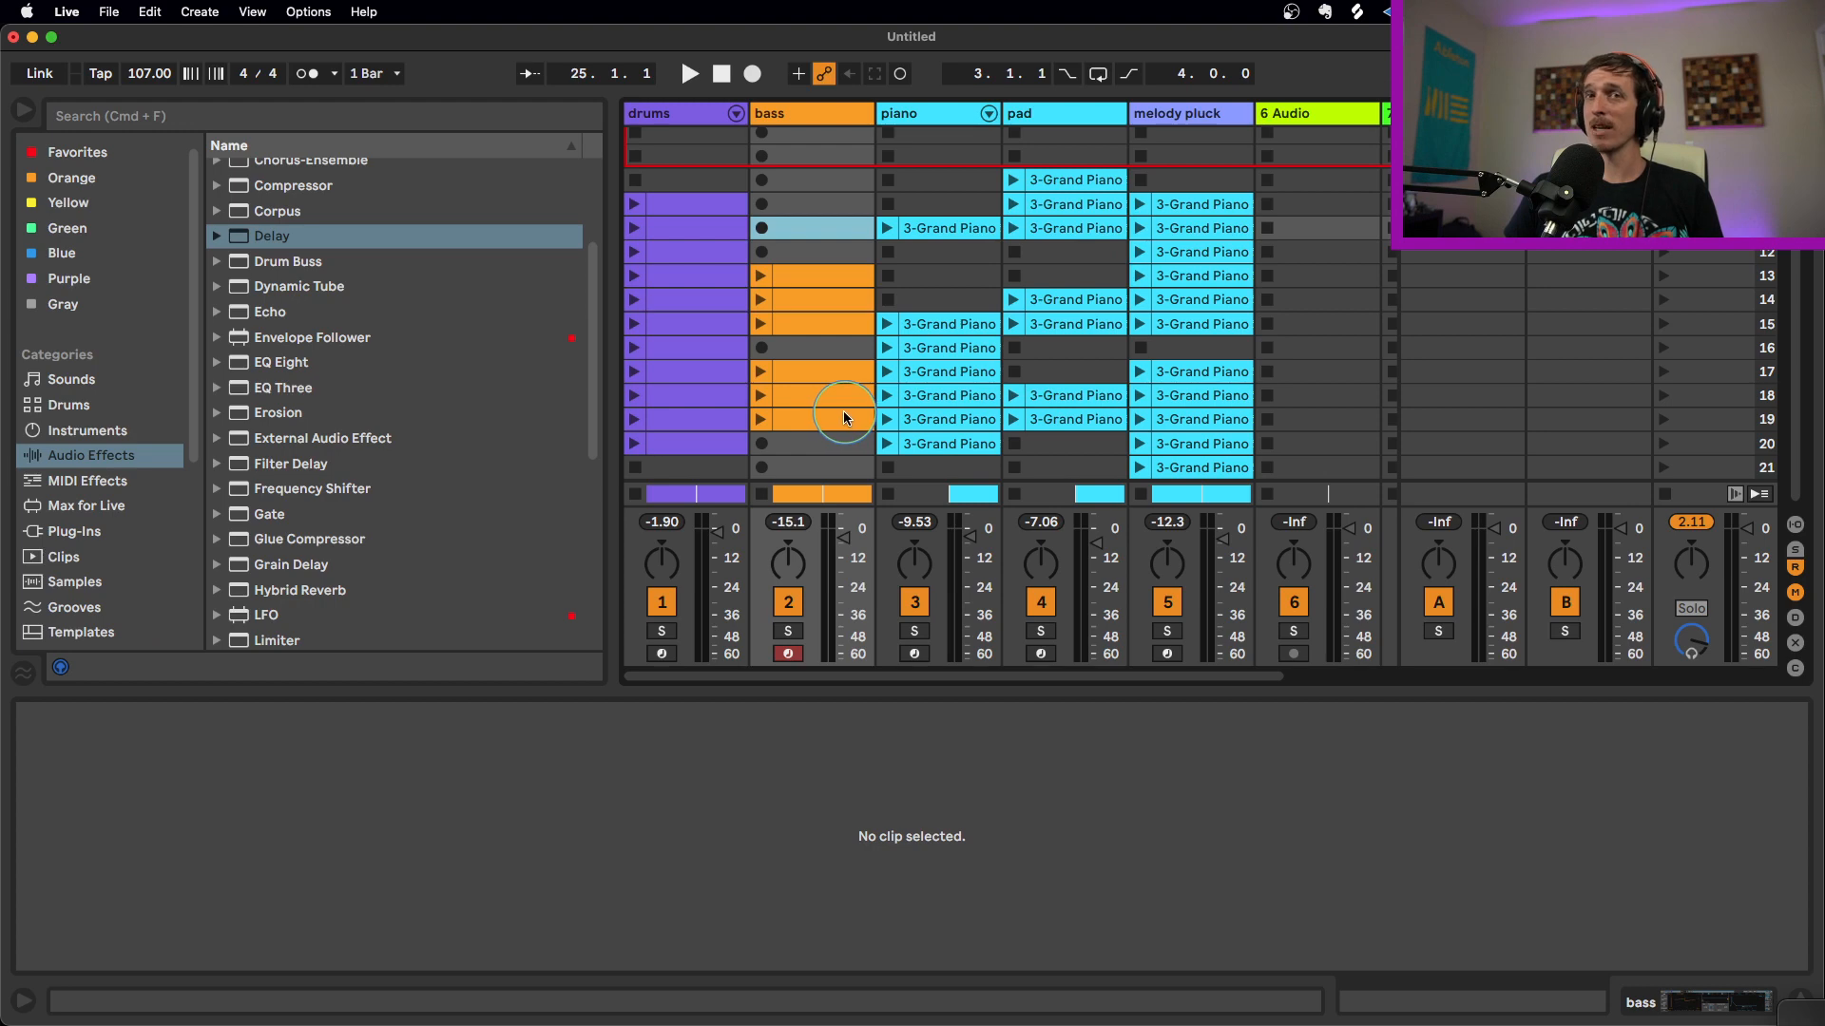
key("Tab")
left_click(848, 378)
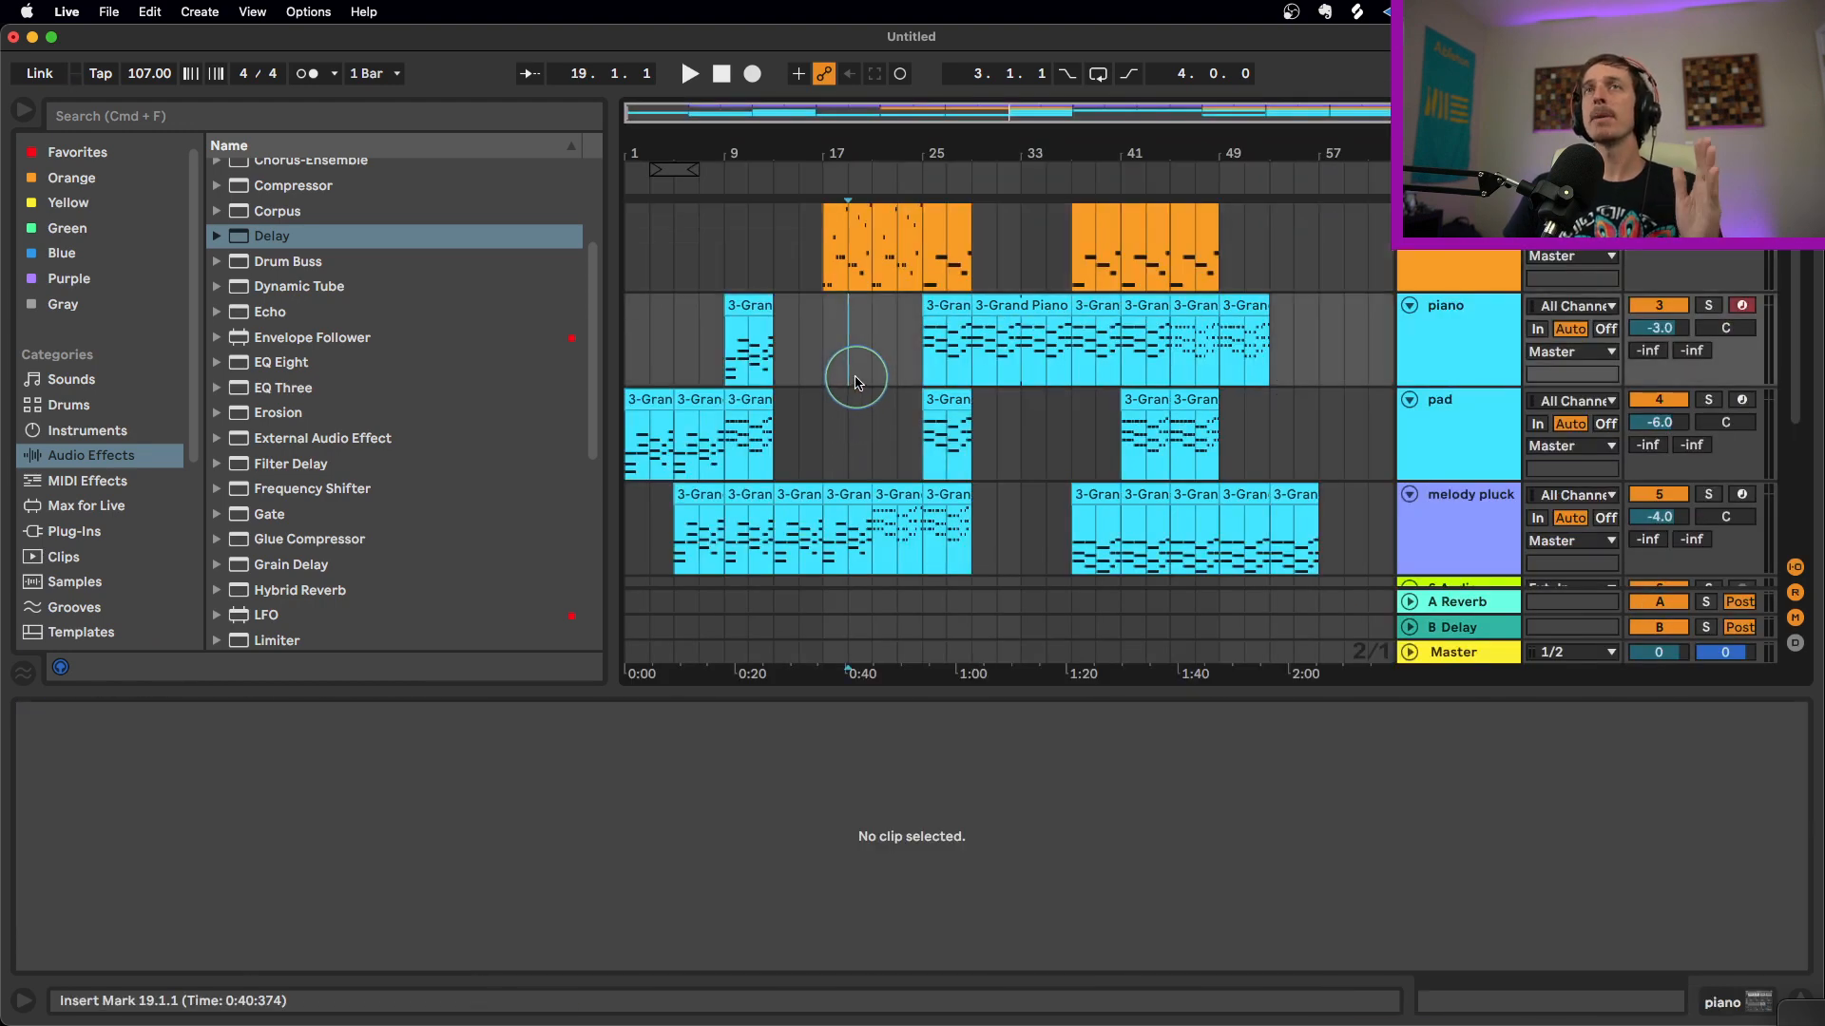